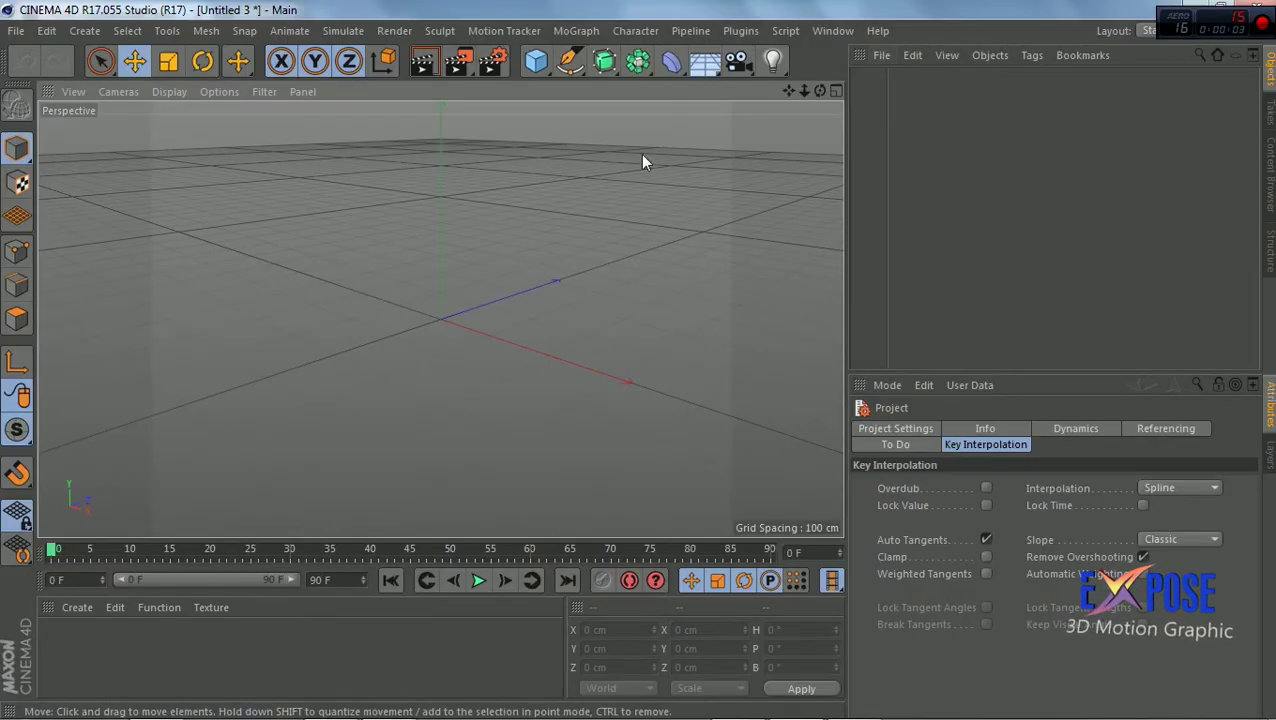
Load classic-outdoor-wall-lamp-3d-model-obj.jpg as the Front view's background image
click(836, 91)
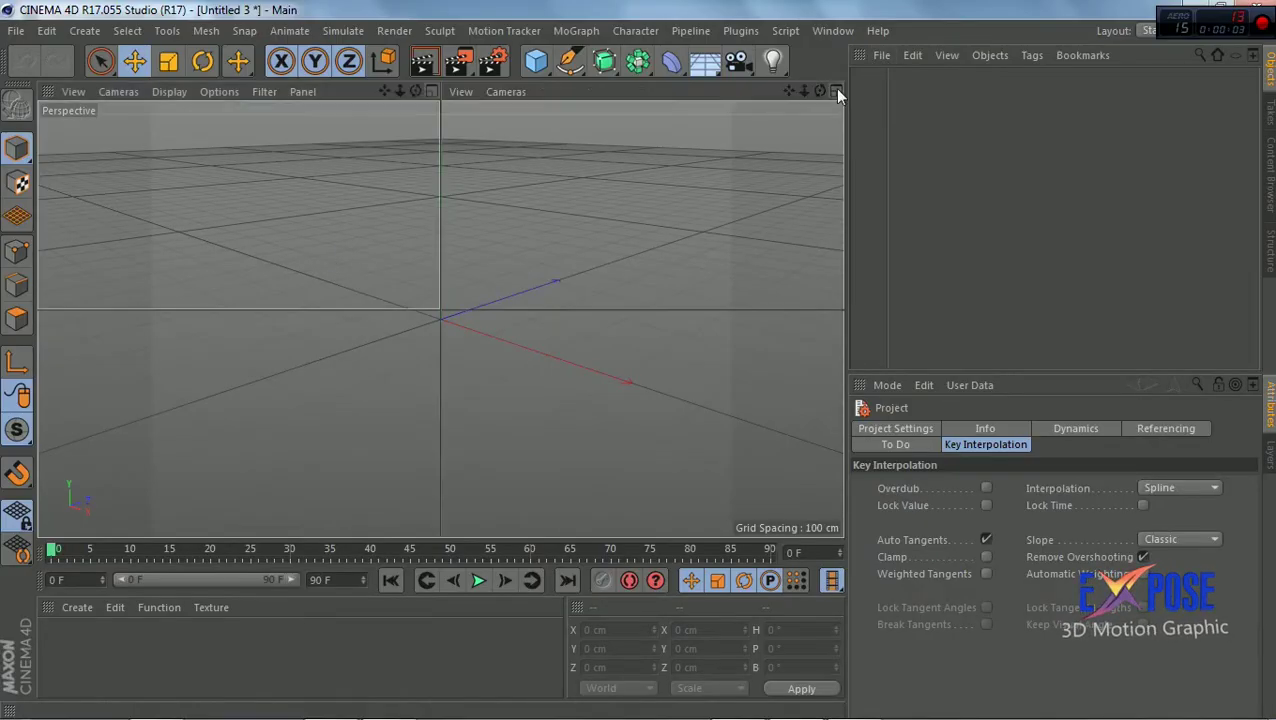
click(679, 408)
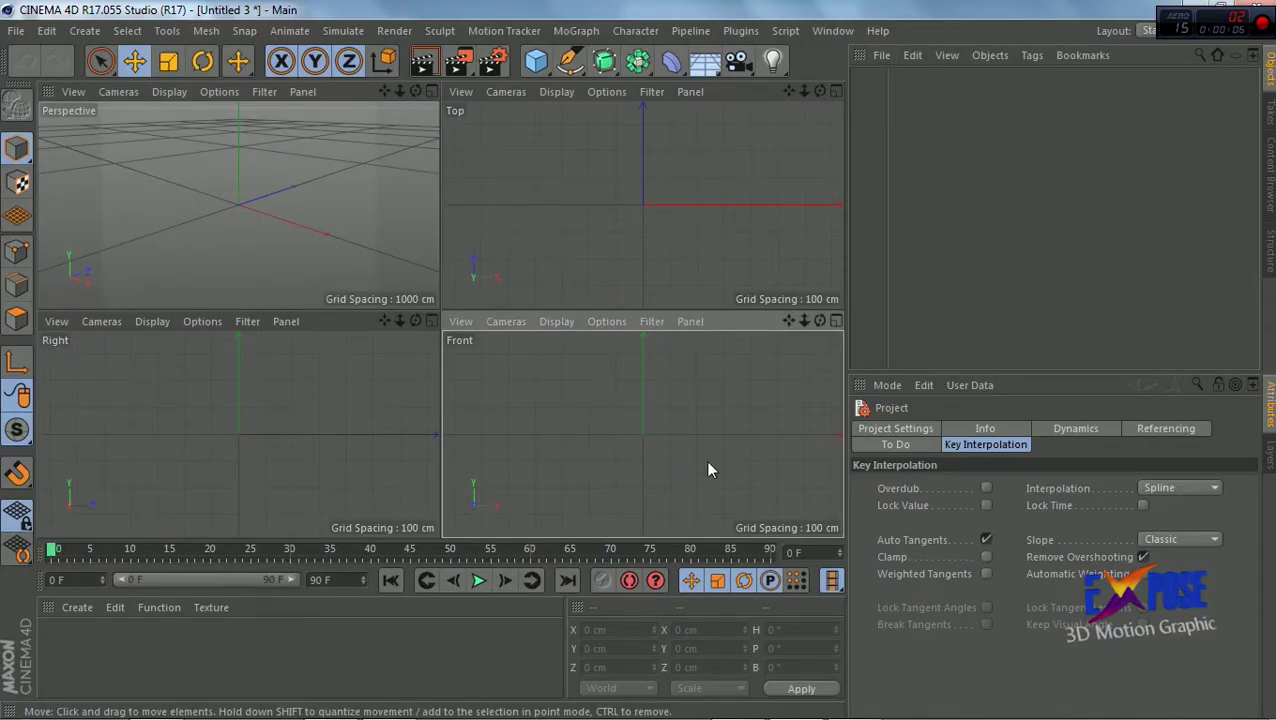
click(640, 321)
mouse_move(606, 321)
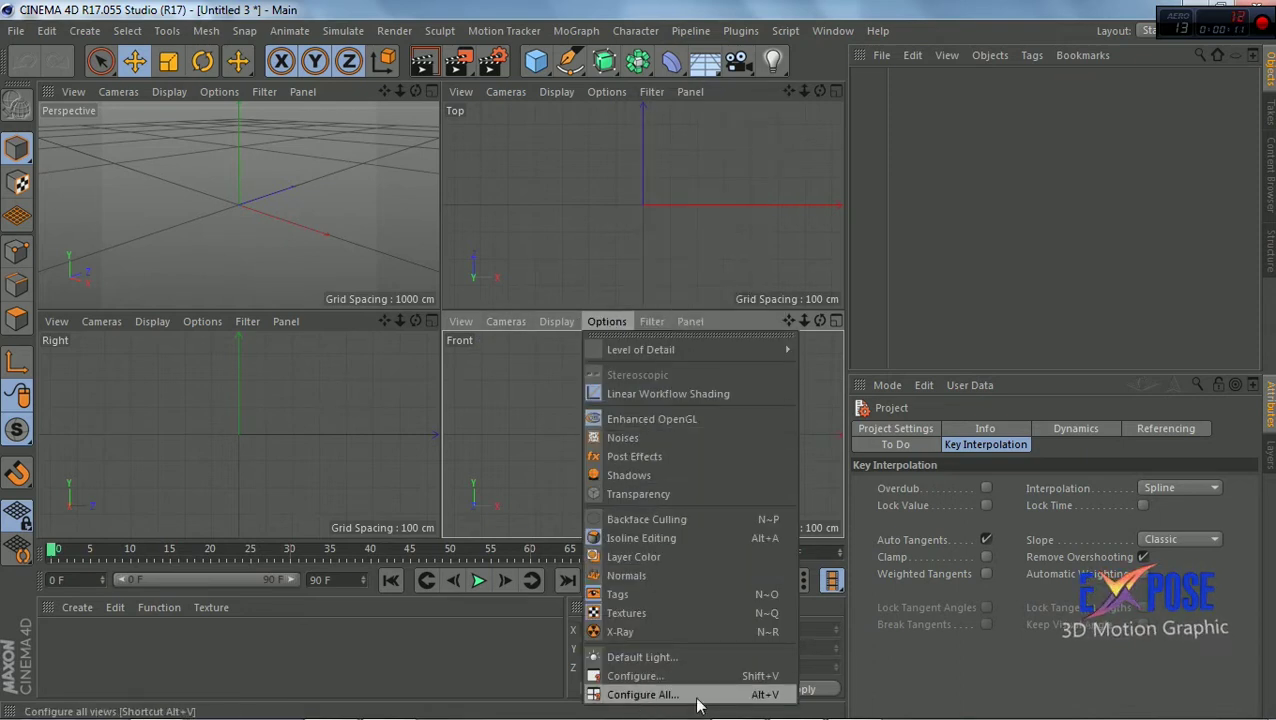
click(666, 697)
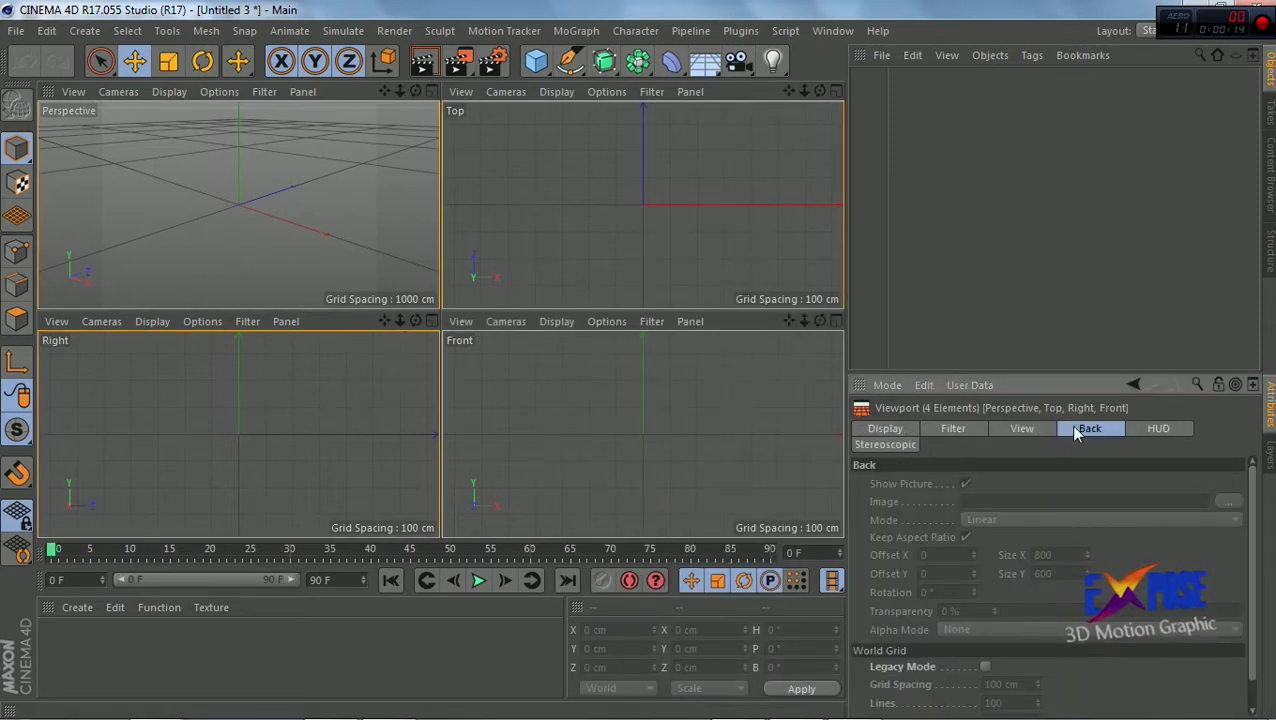
click(708, 392)
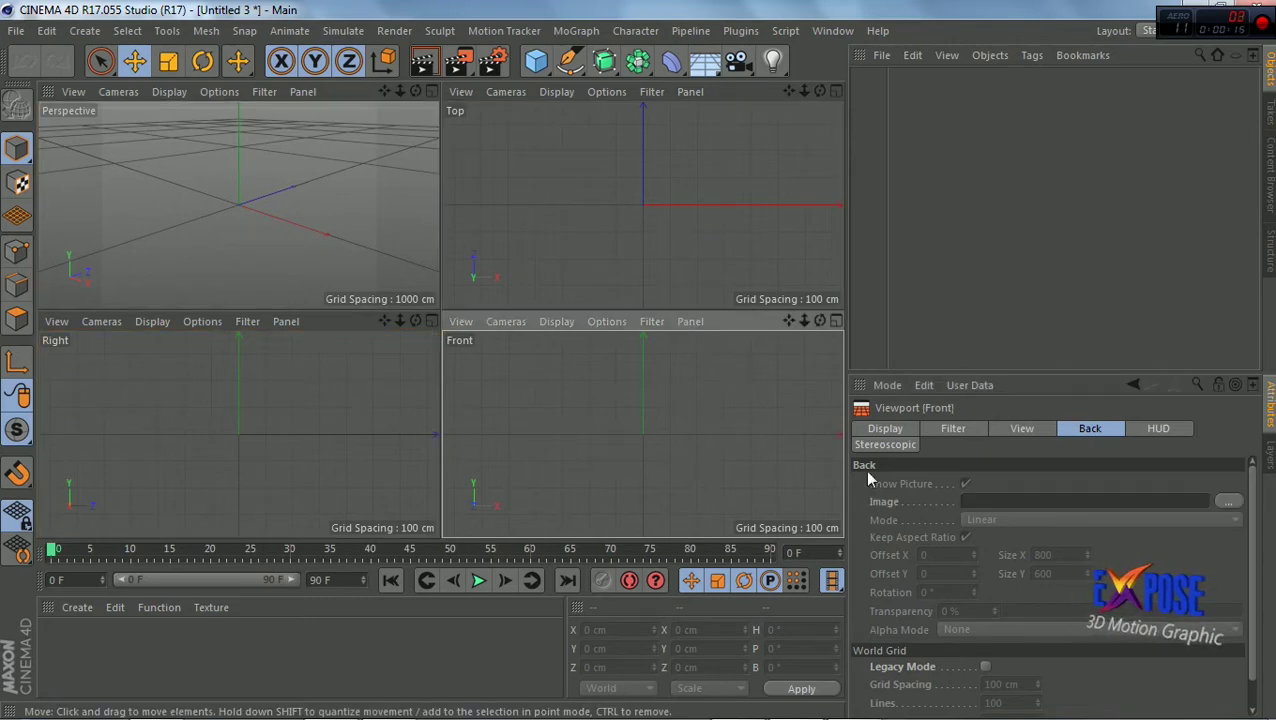
click(1233, 505)
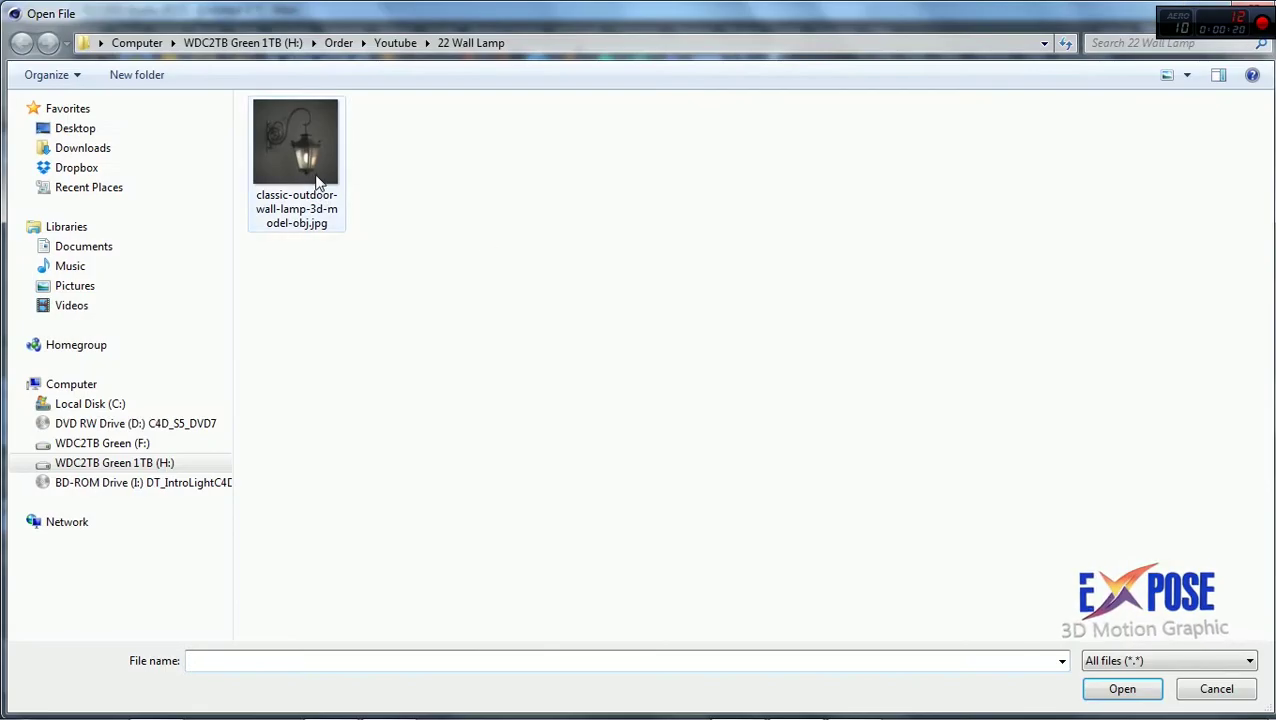
click(319, 177)
click(1123, 689)
Maximise the Front view, zoom in on the lamp photo, and pick the Bezier Pen tool
scroll(649, 419, up, 2)
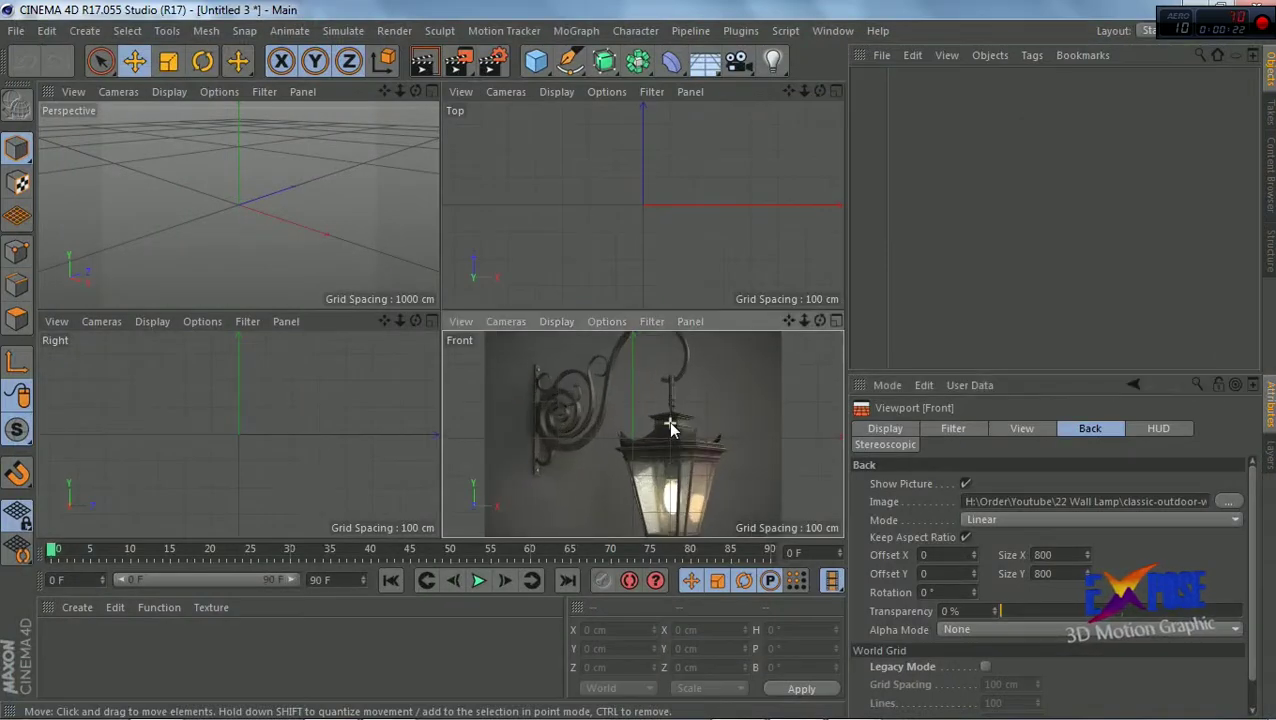
scroll(649, 419, up, 2)
click(836, 320)
scroll(472, 275, up, 2)
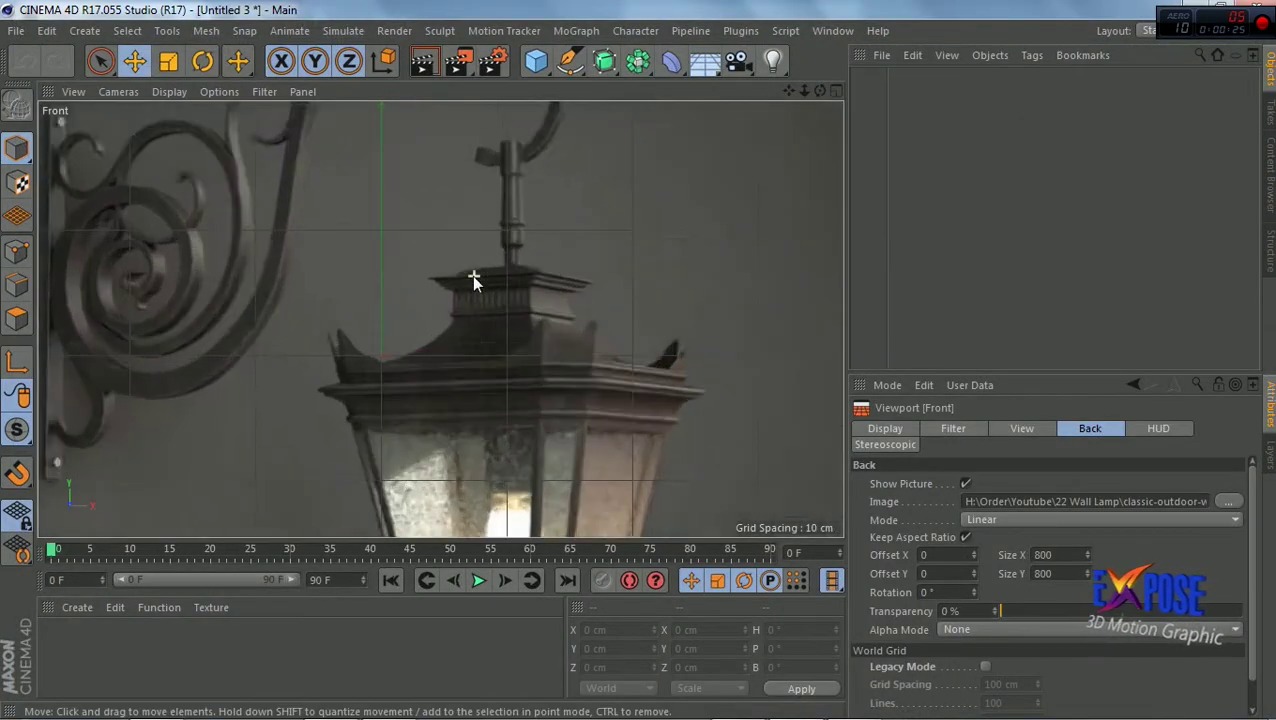
scroll(472, 275, up, 2)
scroll(472, 275, up, 2)
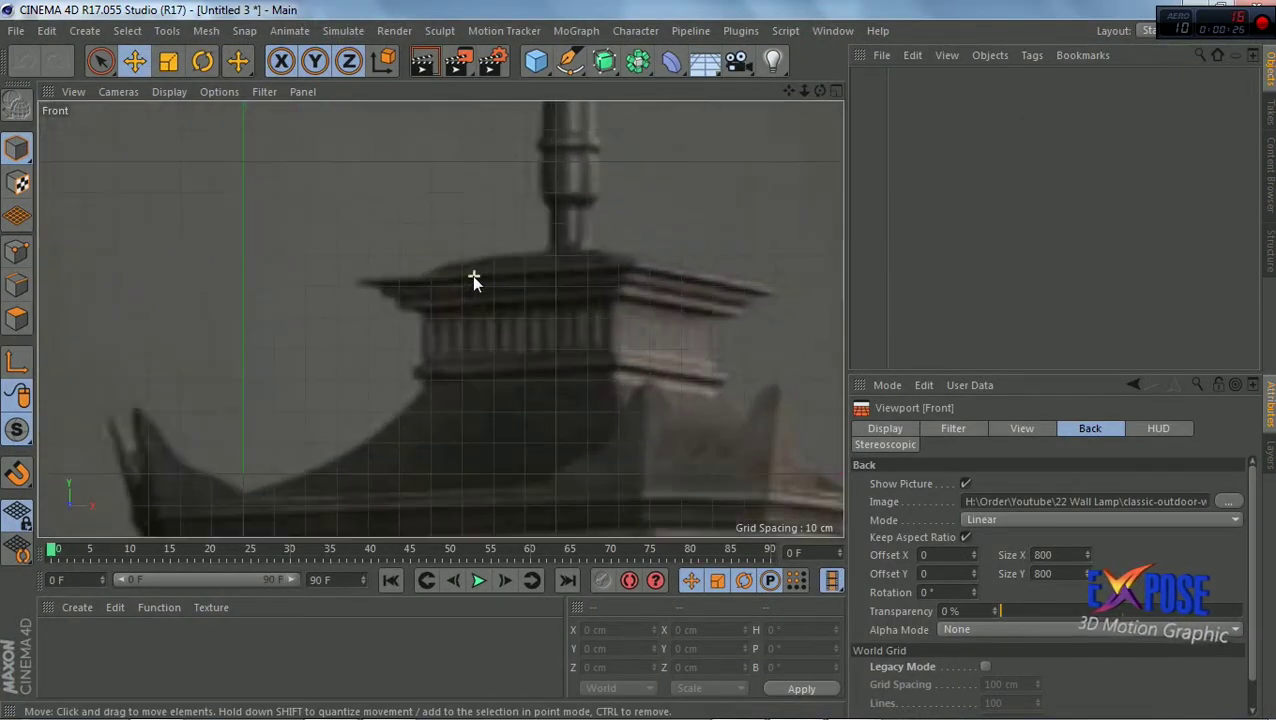
click(567, 63)
Start a Bezier spline at the finial base and trace the roof's upper slope to the cap's outer corner
click(612, 88)
scroll(537, 189, up, 2)
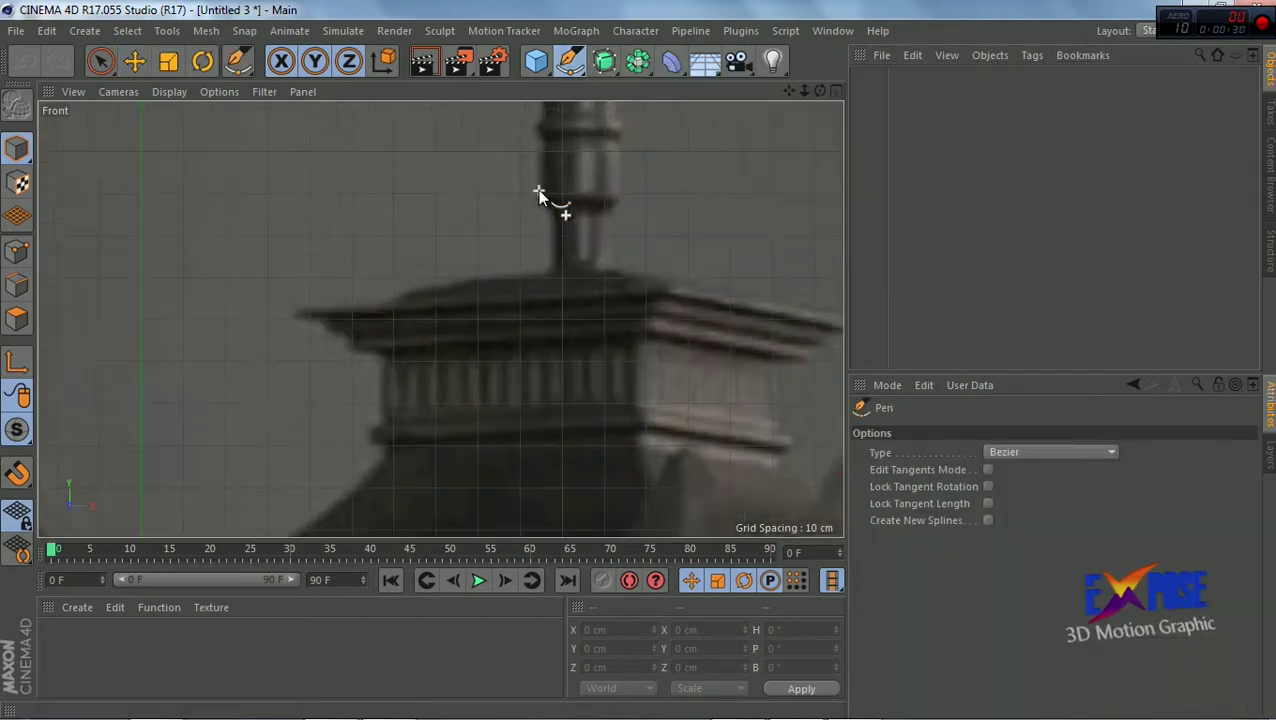
click(562, 273)
scroll(518, 280, up, 1)
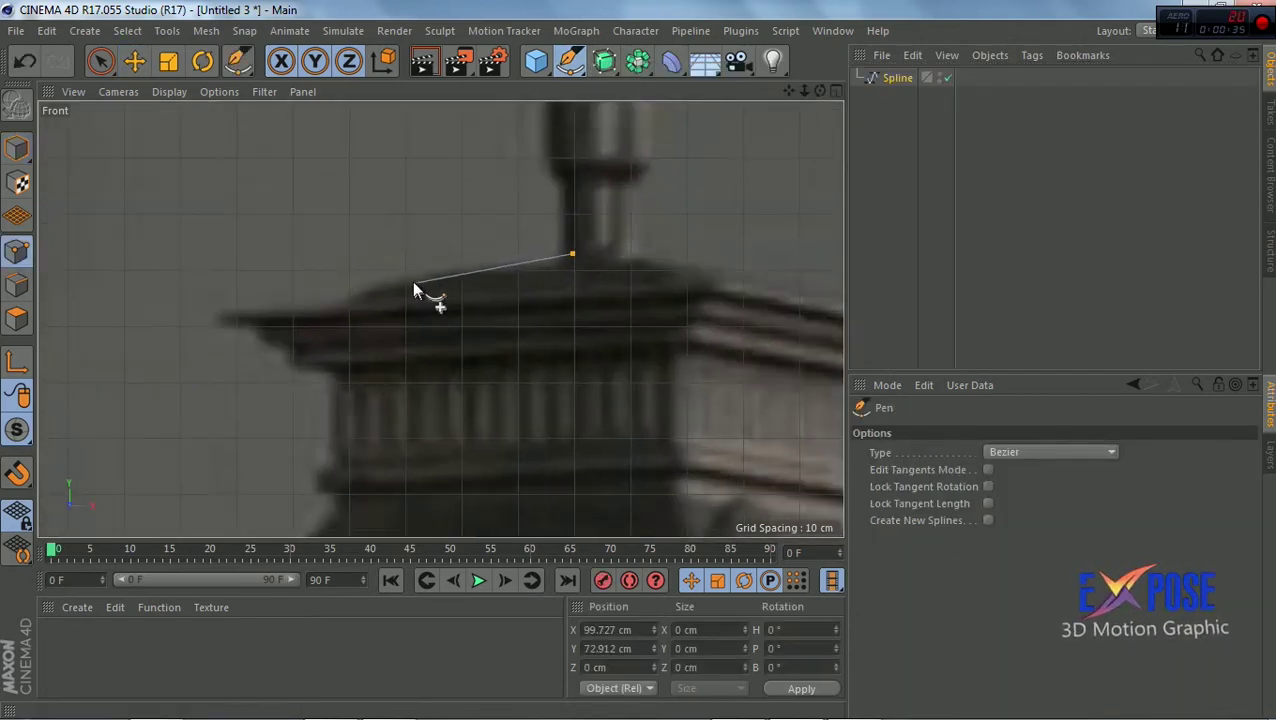
click(411, 273)
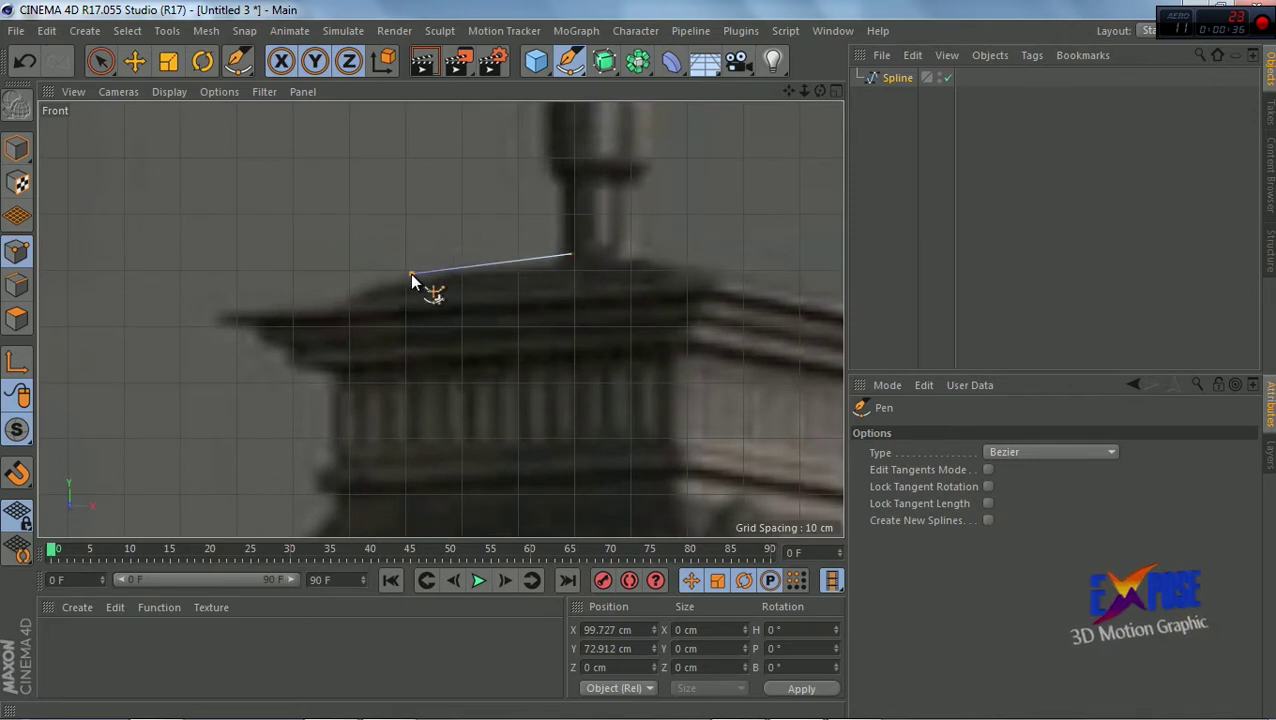
click(338, 304)
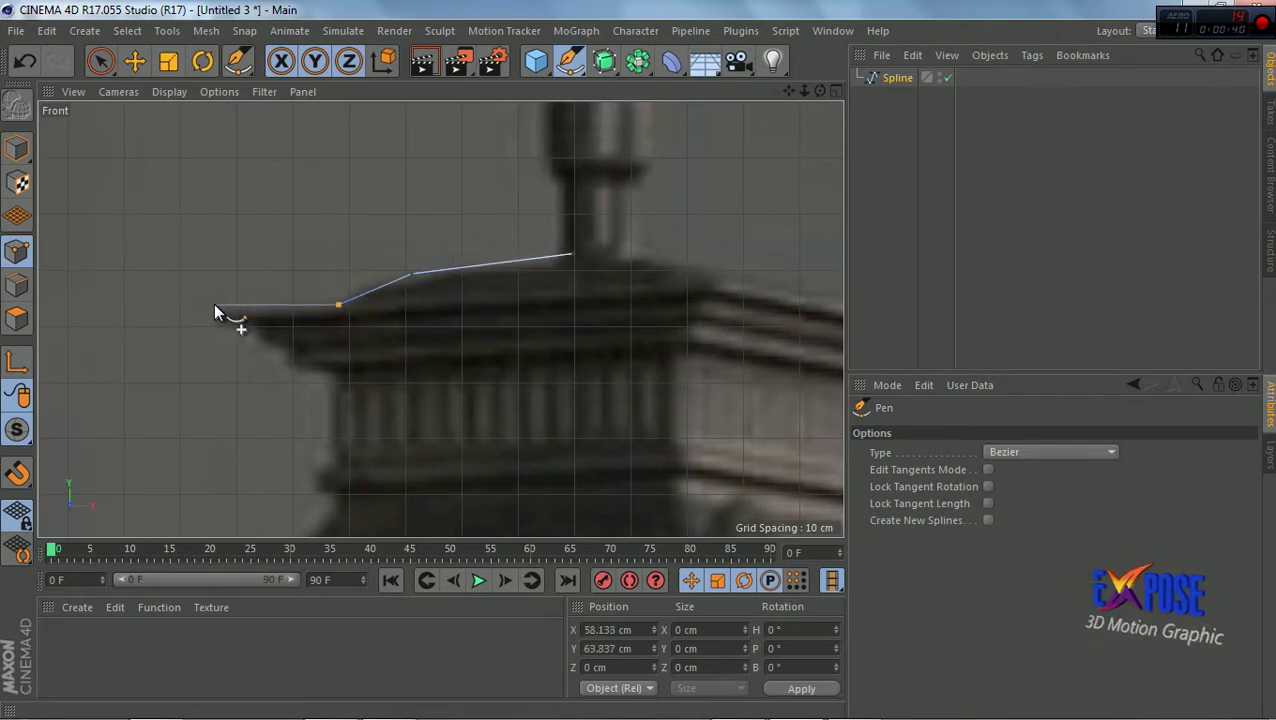
click(214, 305)
scroll(212, 325, up, 3)
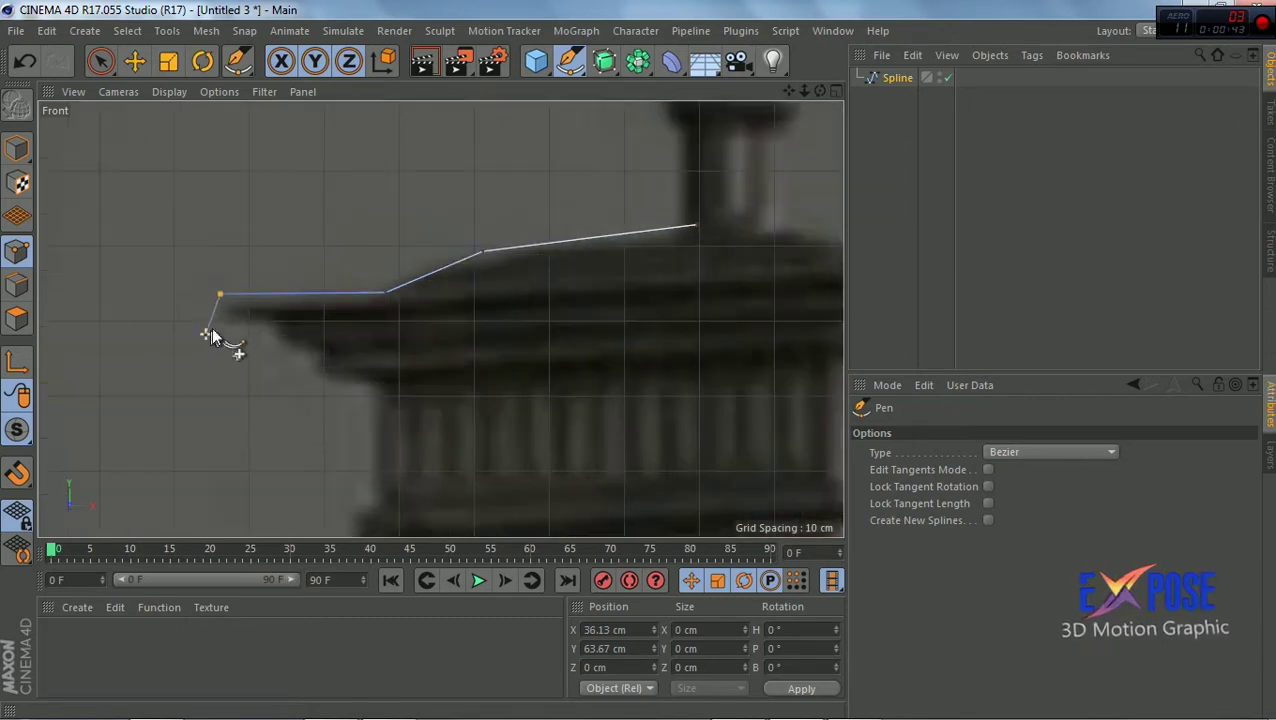
Continue the spline down the cap's outer edge and along the stepped moulding
click(222, 304)
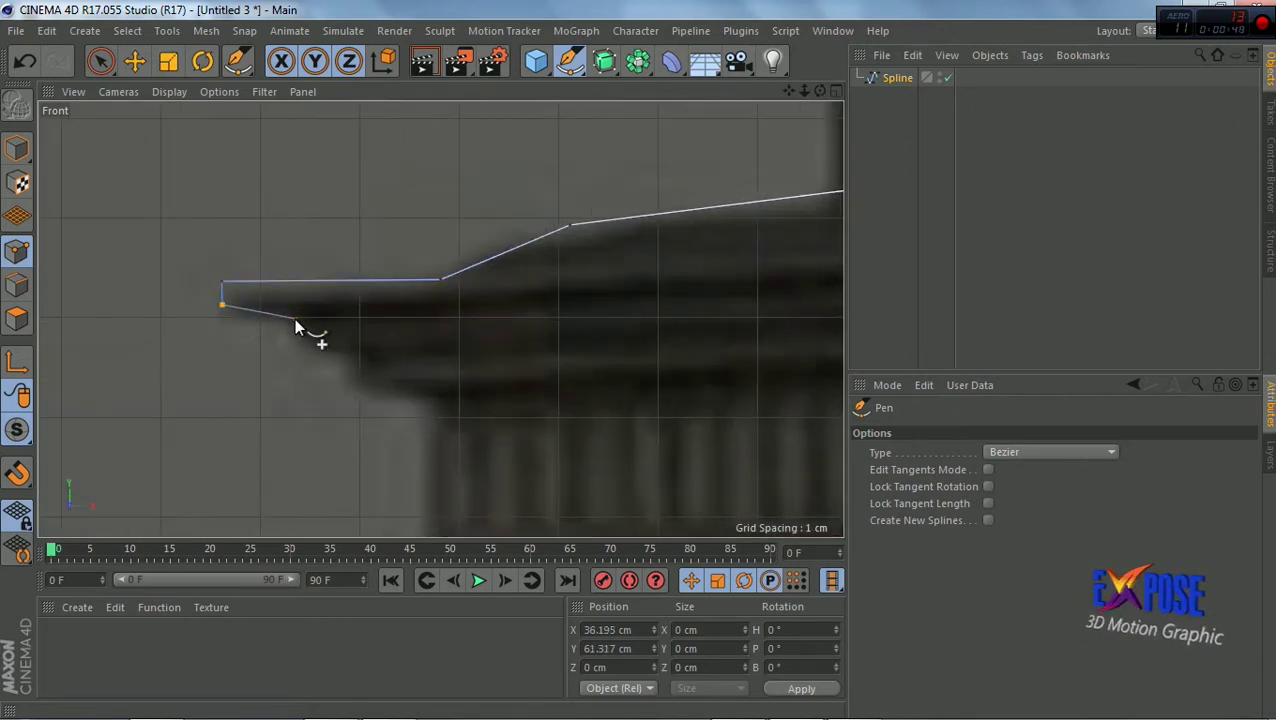
click(297, 346)
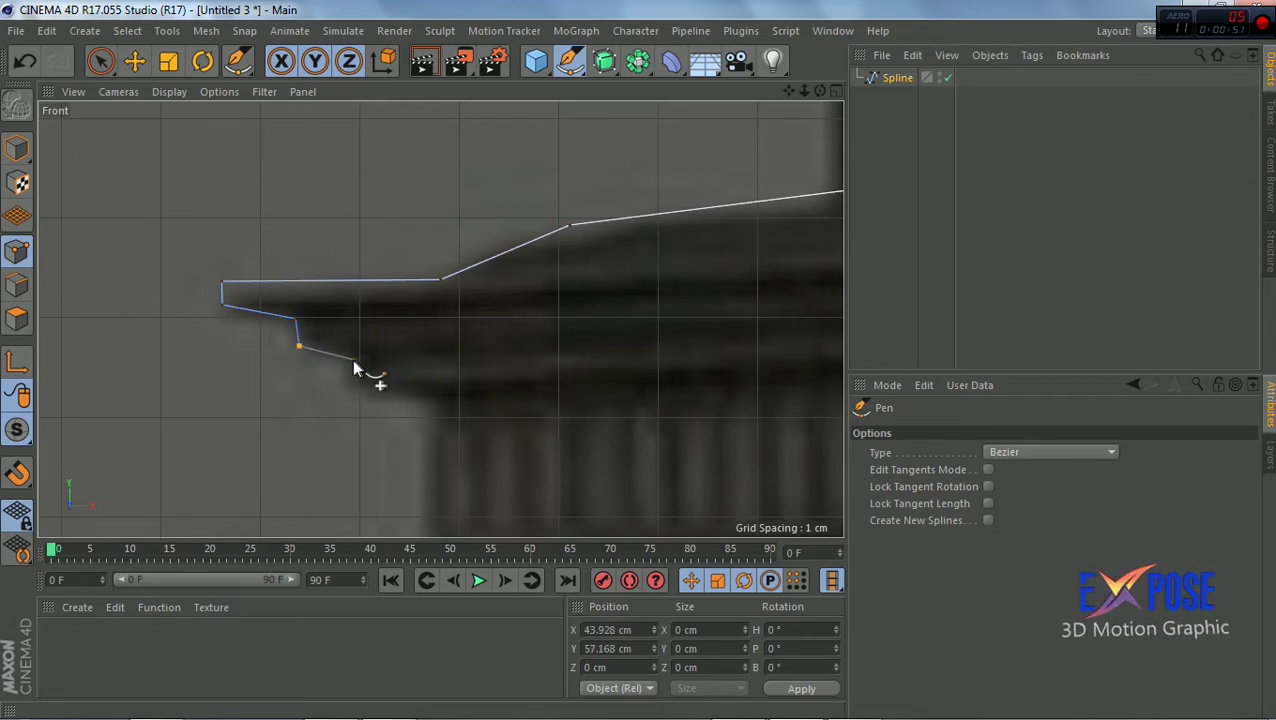
click(343, 360)
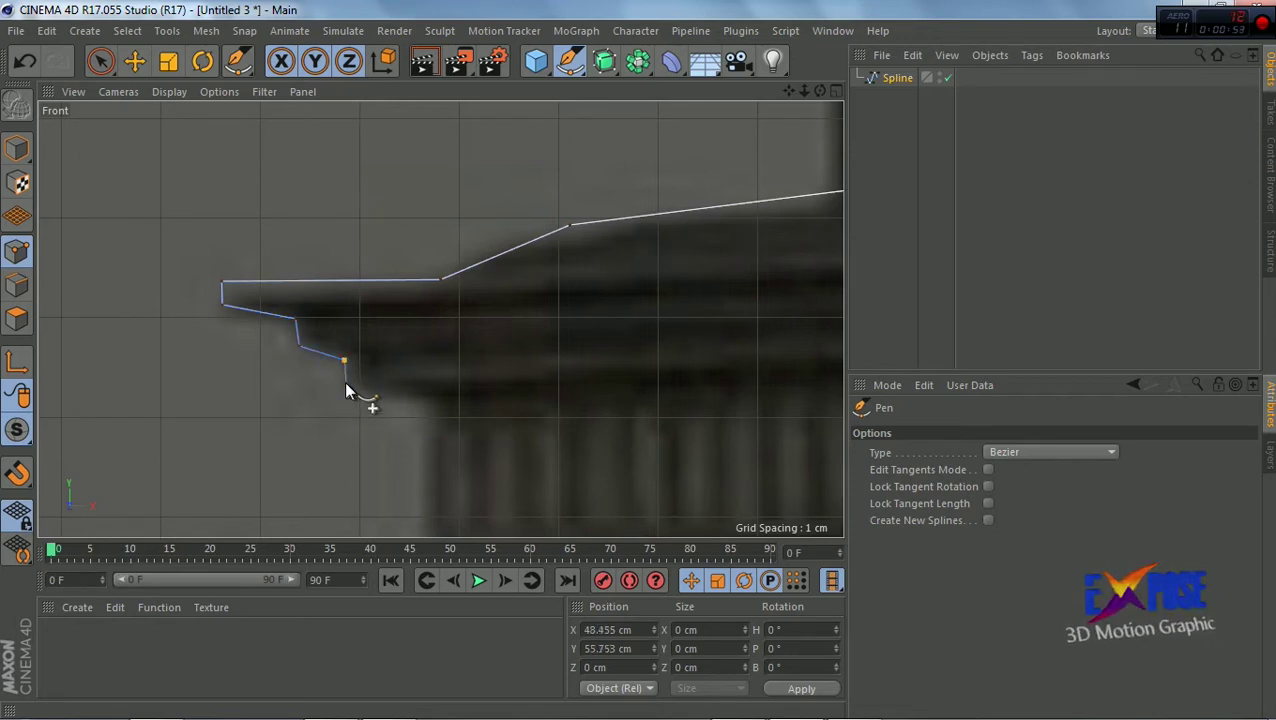
click(422, 408)
scroll(421, 405, down, 4)
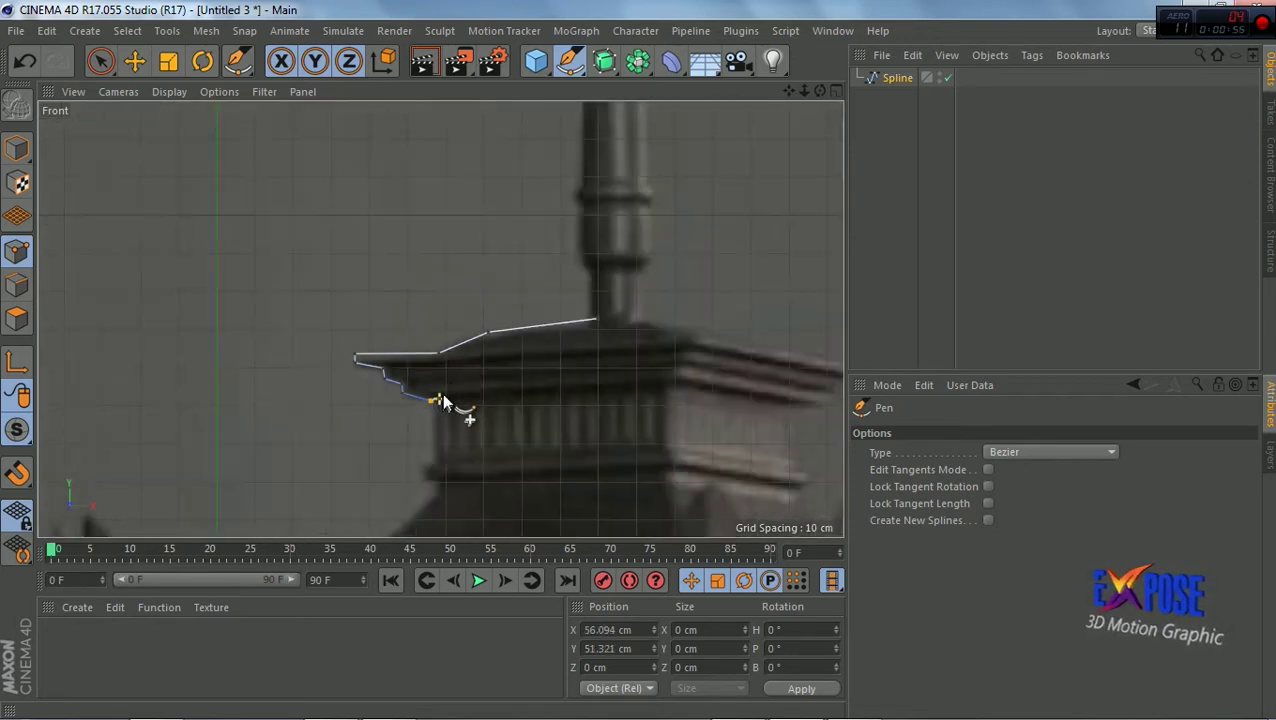
scroll(442, 393, up, 2)
scroll(427, 472, up, 3)
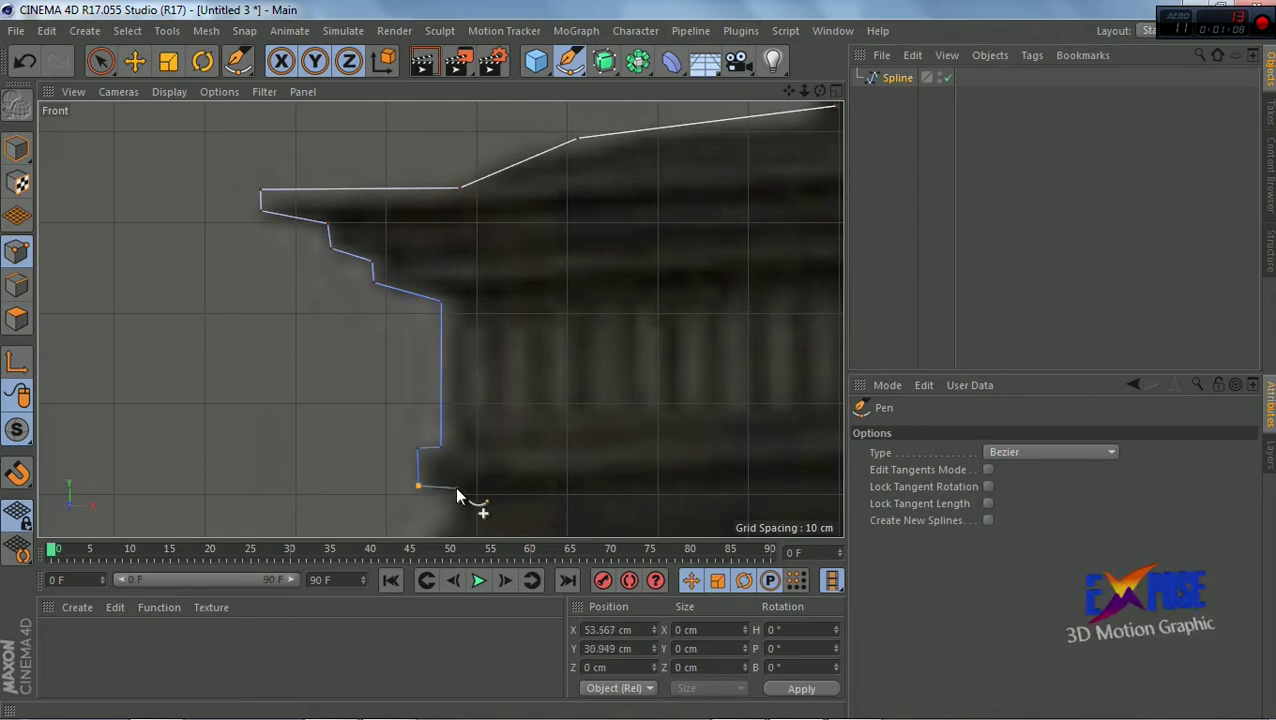
scroll(484, 504, down, 5)
Extend the outline down along the curved roof slope
drag(789, 91, 440, 319)
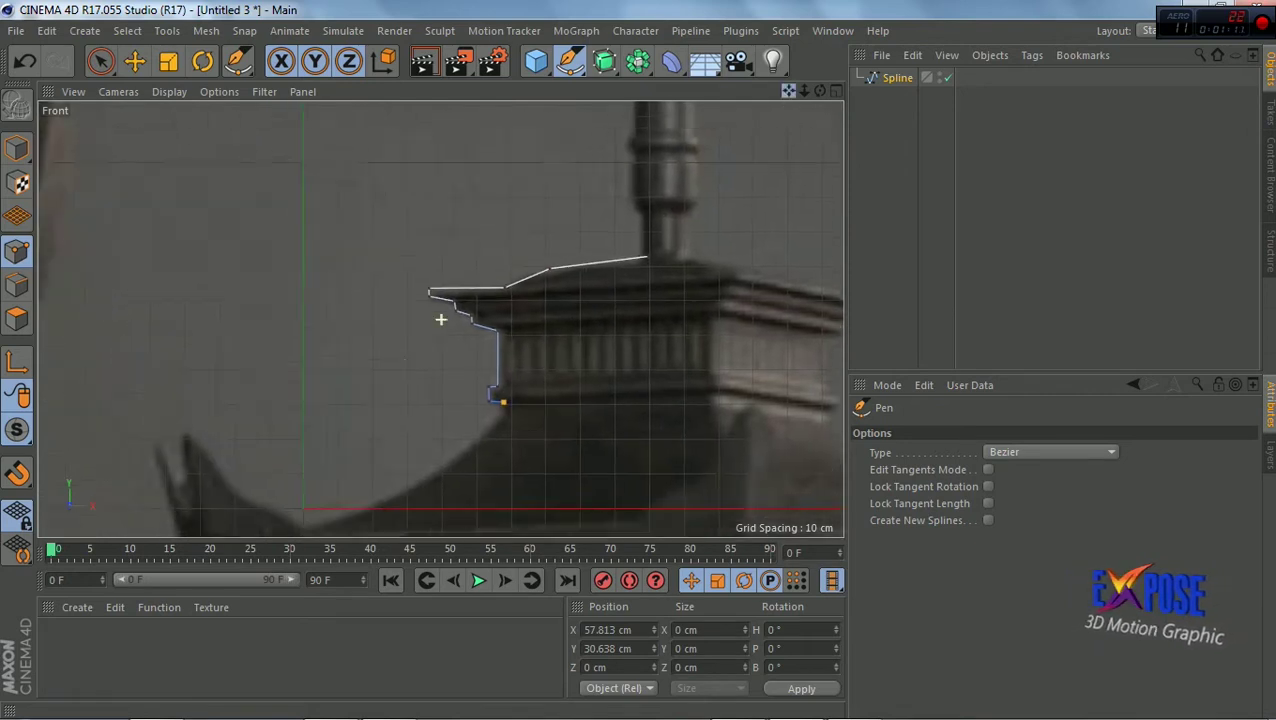
scroll(484, 285, up, 2)
scroll(604, 305, up, 2)
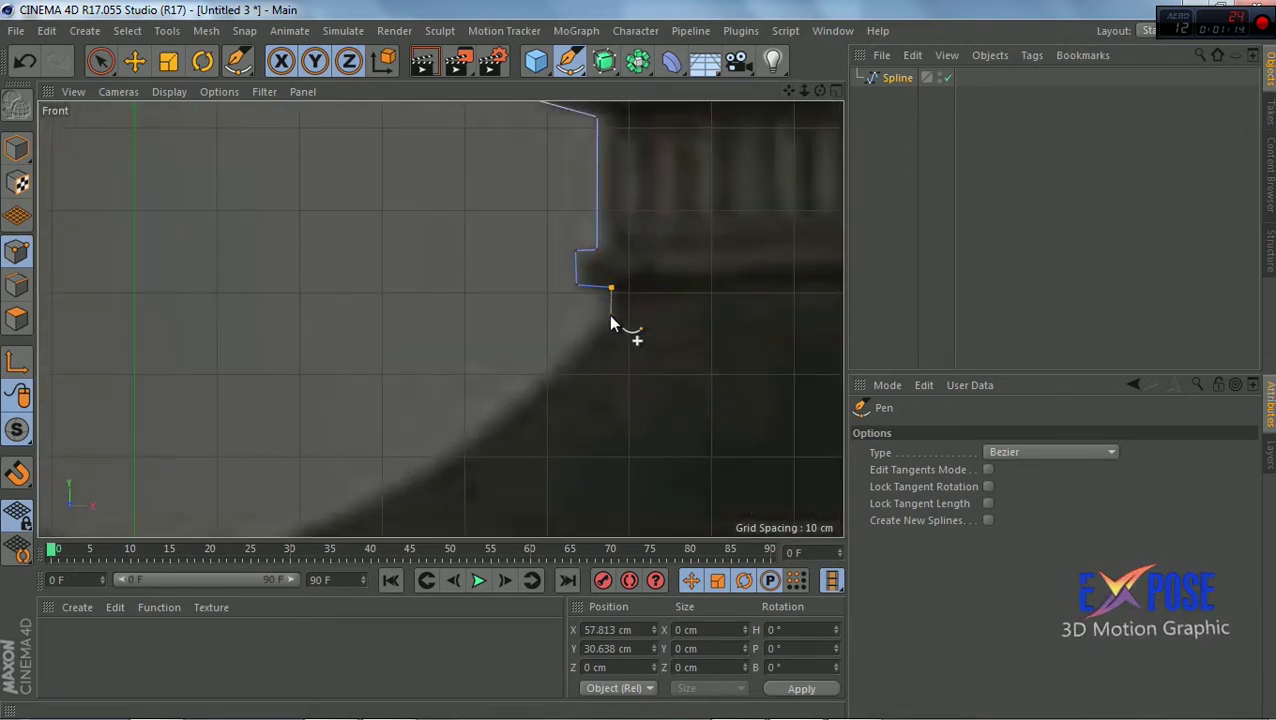
scroll(613, 323, down, 2)
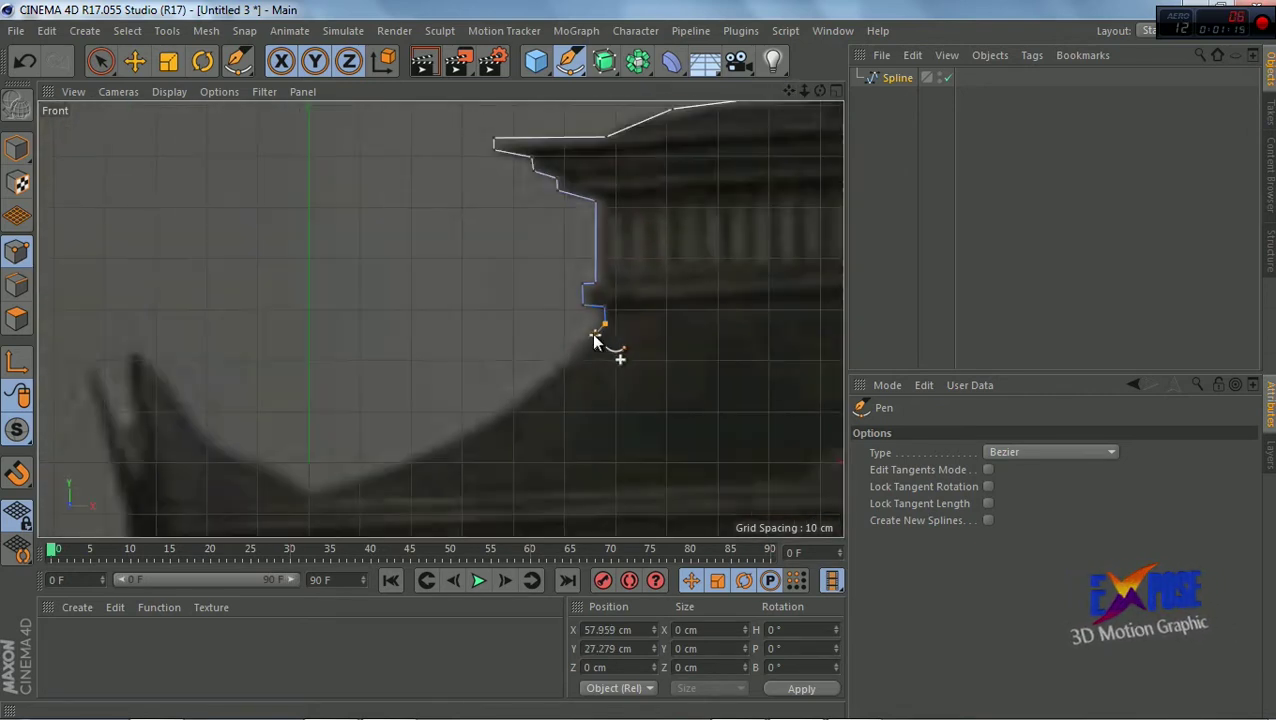
click(477, 430)
scroll(462, 434, down, 2)
scroll(463, 436, down, 2)
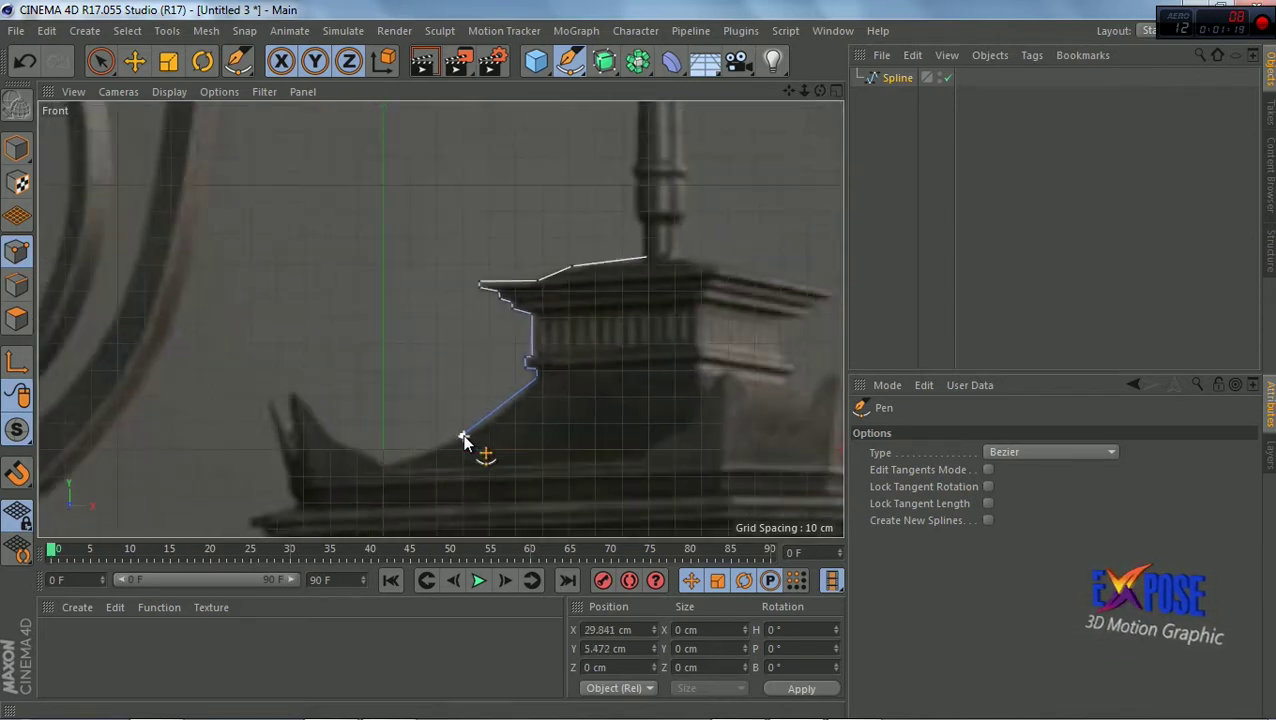
scroll(463, 440, up, 1)
scroll(399, 452, up, 1)
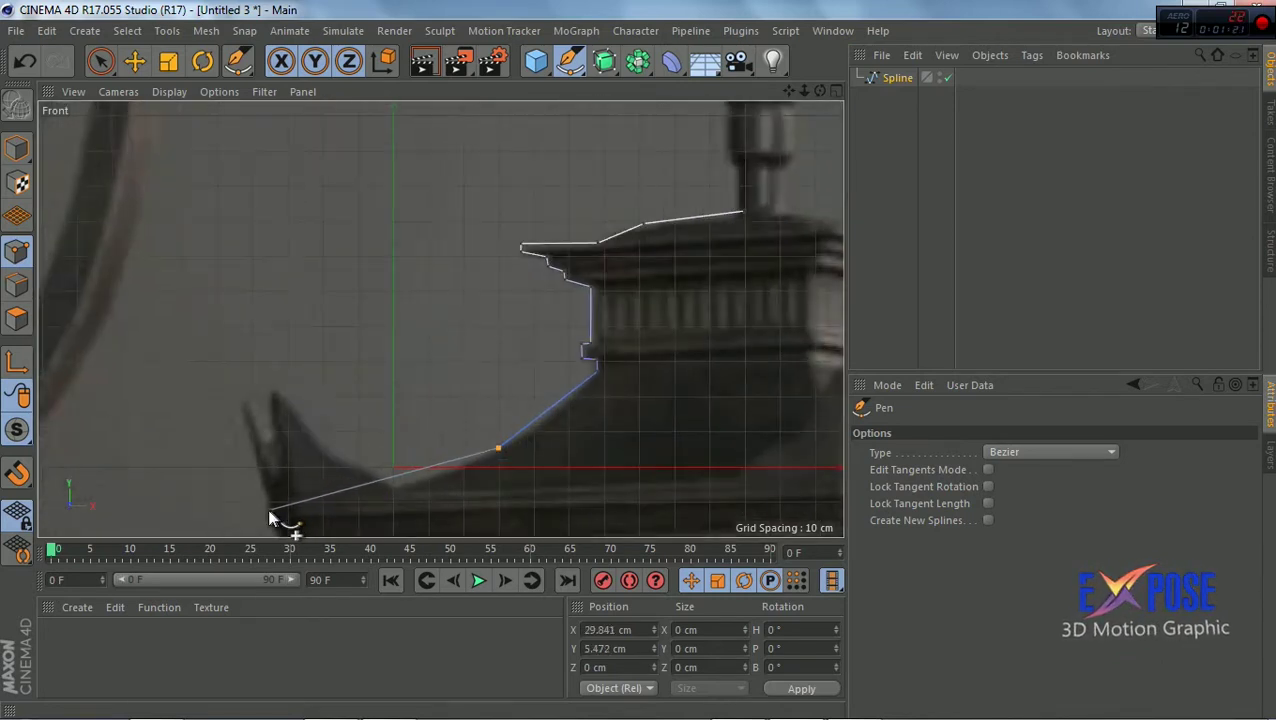
click(392, 490)
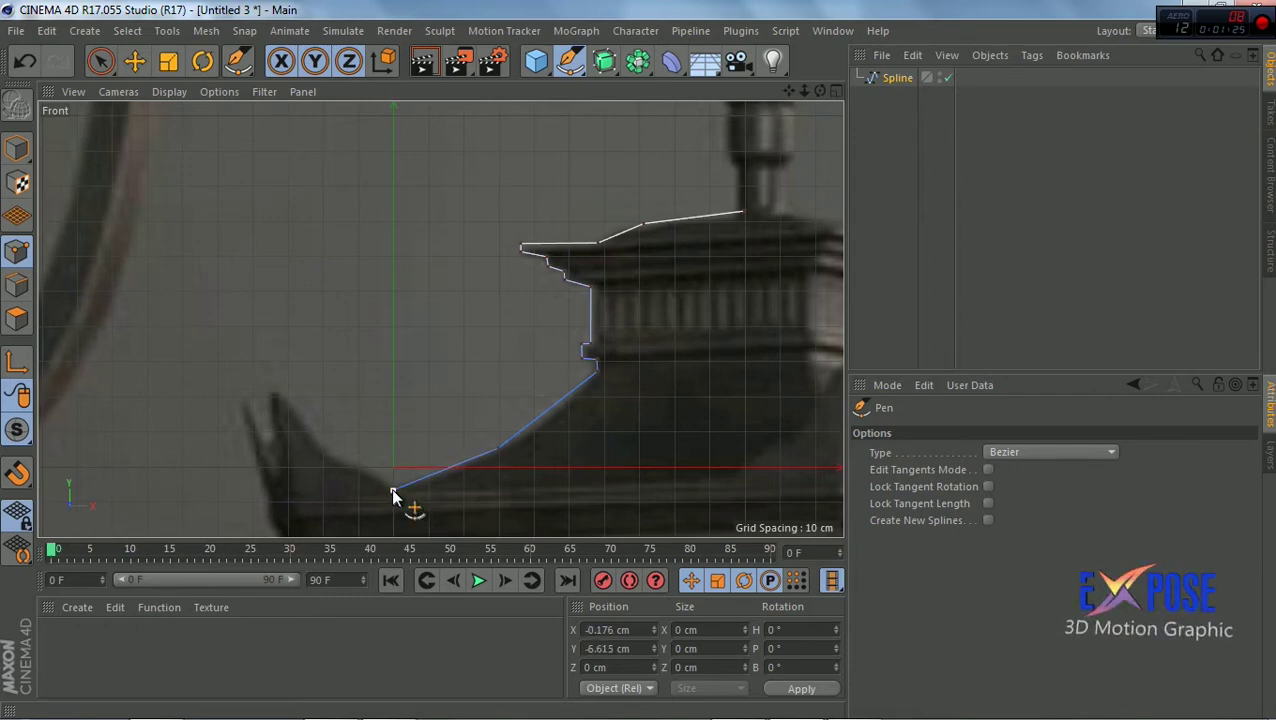
click(267, 514)
Trace around the roof's outer tip and along the underside of the eave
scroll(797, 148, down, 2)
alt+middle_drag(634, 213, 784, 113)
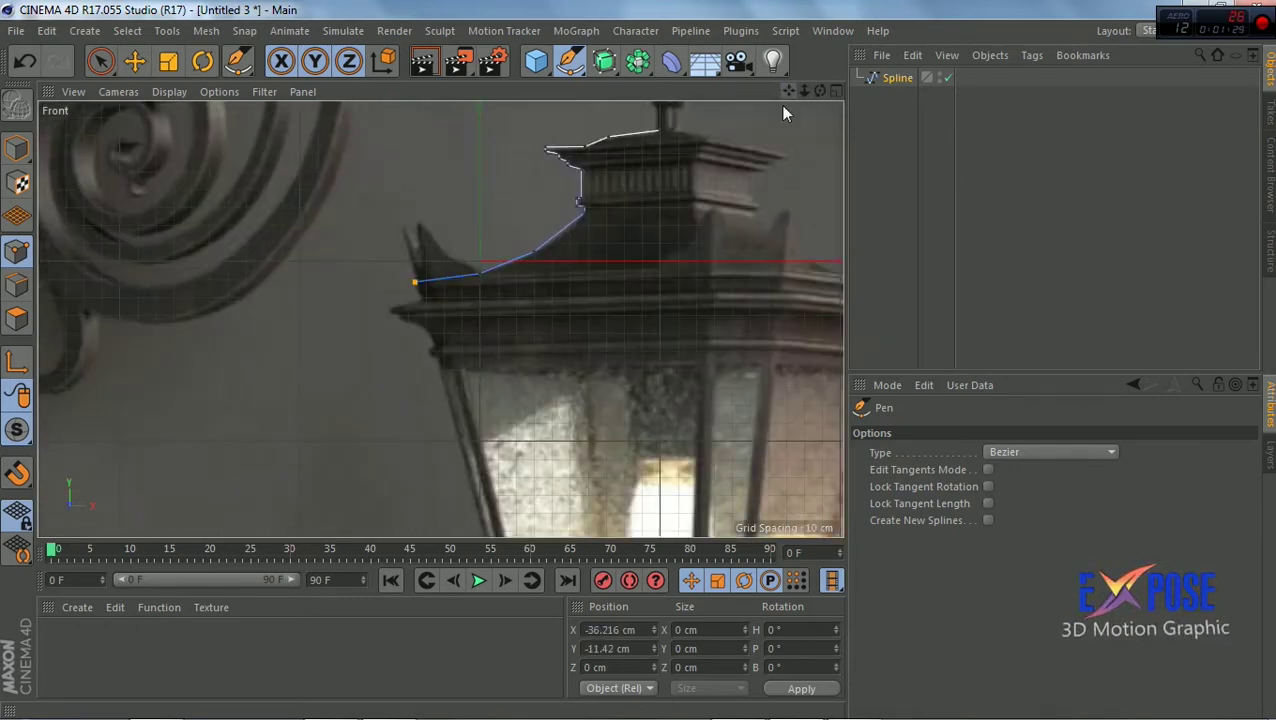
scroll(580, 250, up, 2)
scroll(370, 300, up, 3)
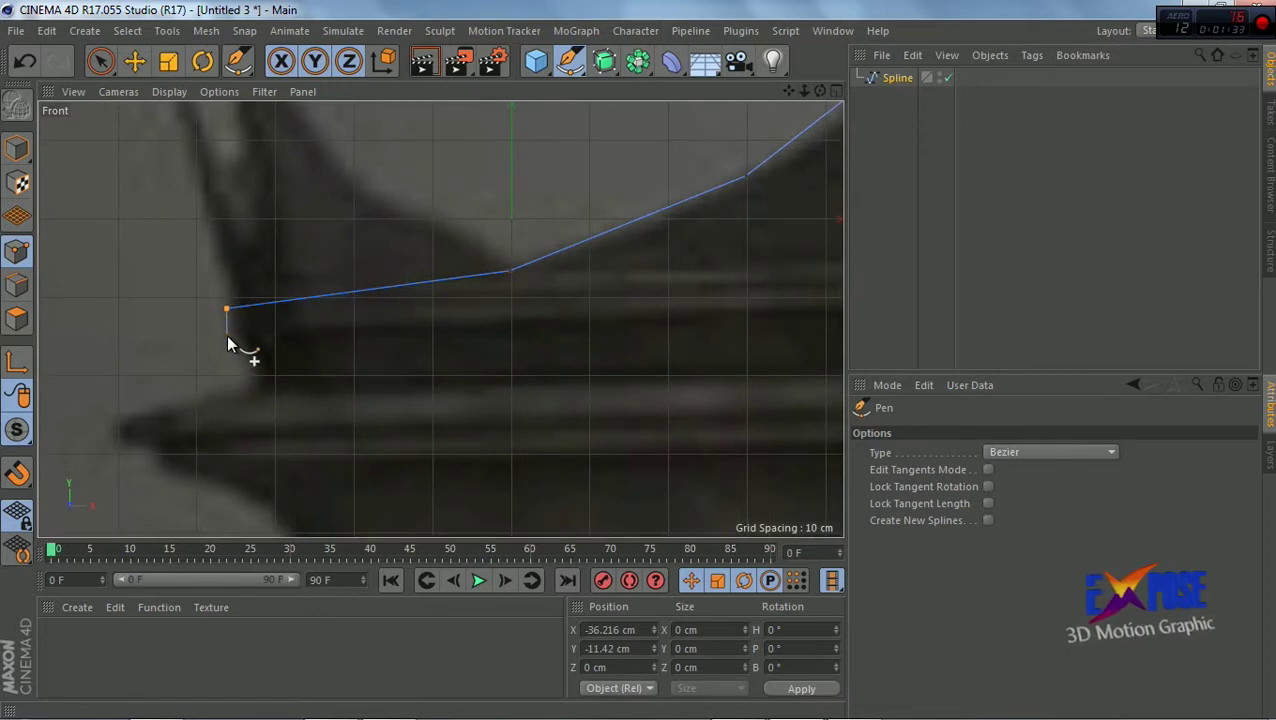
click(251, 363)
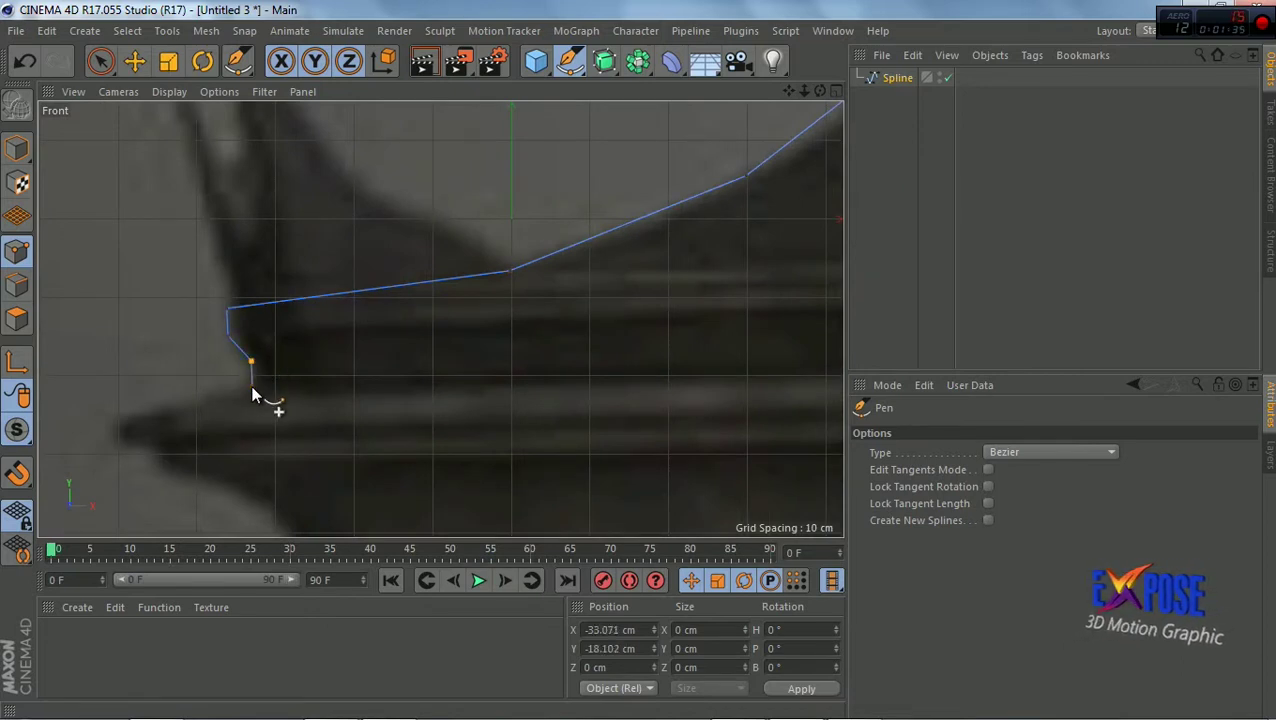
click(252, 386)
click(117, 418)
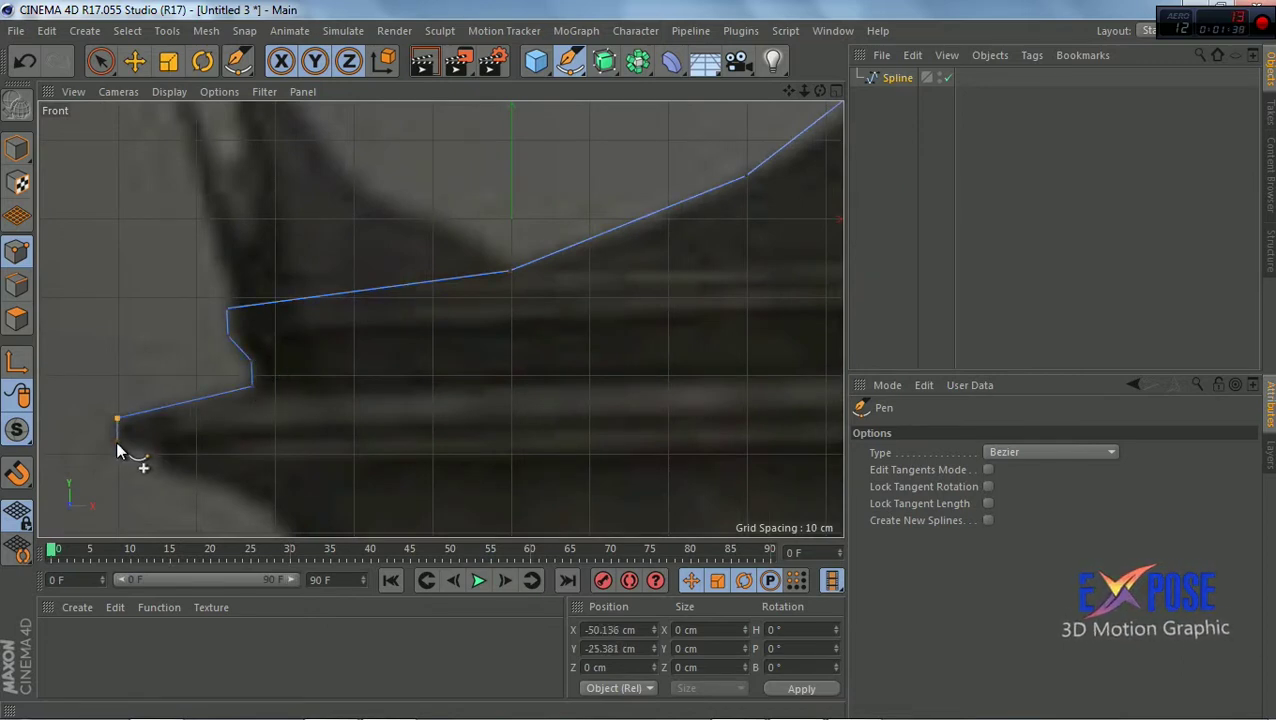
scroll(130, 460, up, 1)
scroll(150, 470, up, 1)
scroll(140, 440, up, 1)
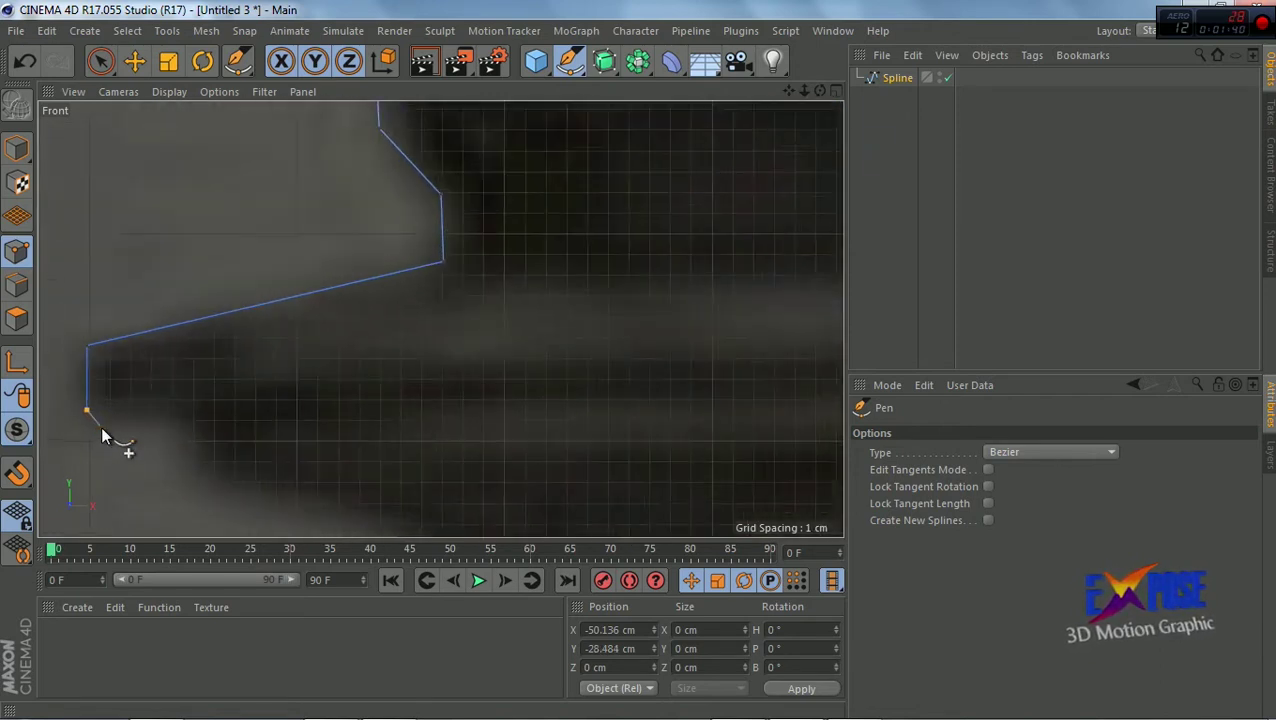
scroll(90, 428, up, 1)
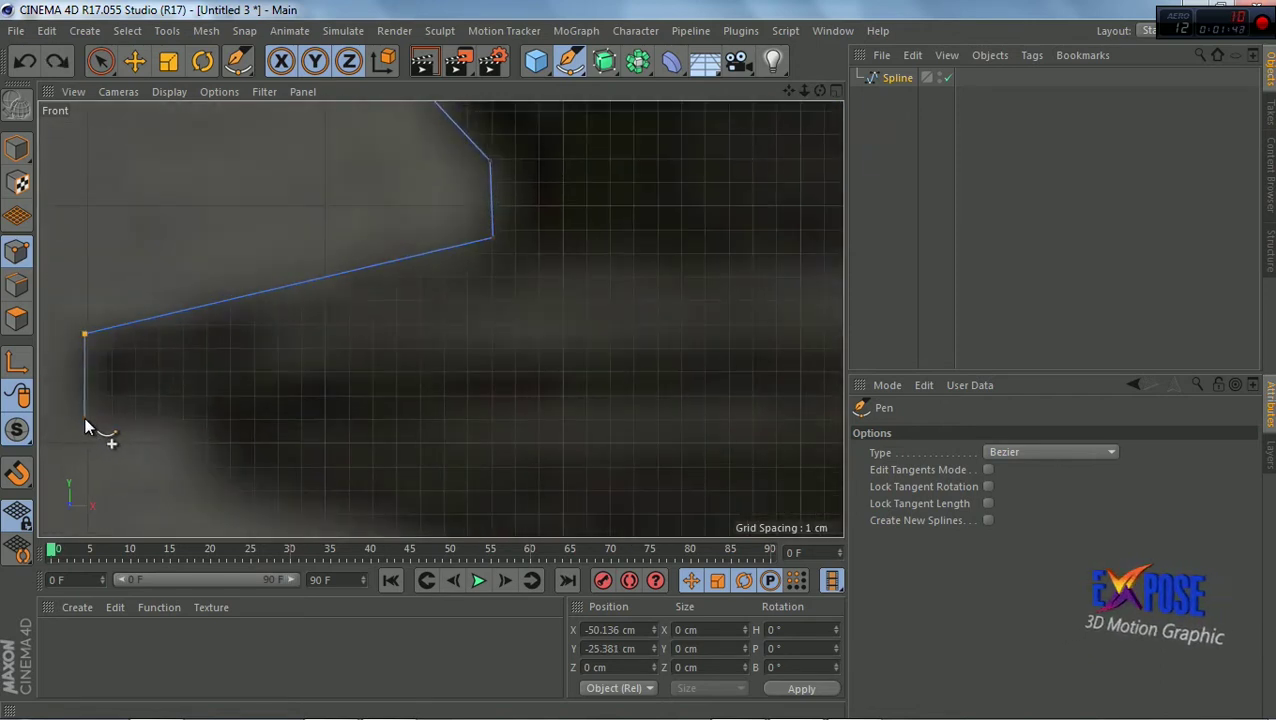
click(188, 420)
Add points along the lower roof edge down to the bottom of the roof flare
scroll(191, 433, down, 2)
scroll(194, 490, up, 1)
scroll(228, 433, up, 1)
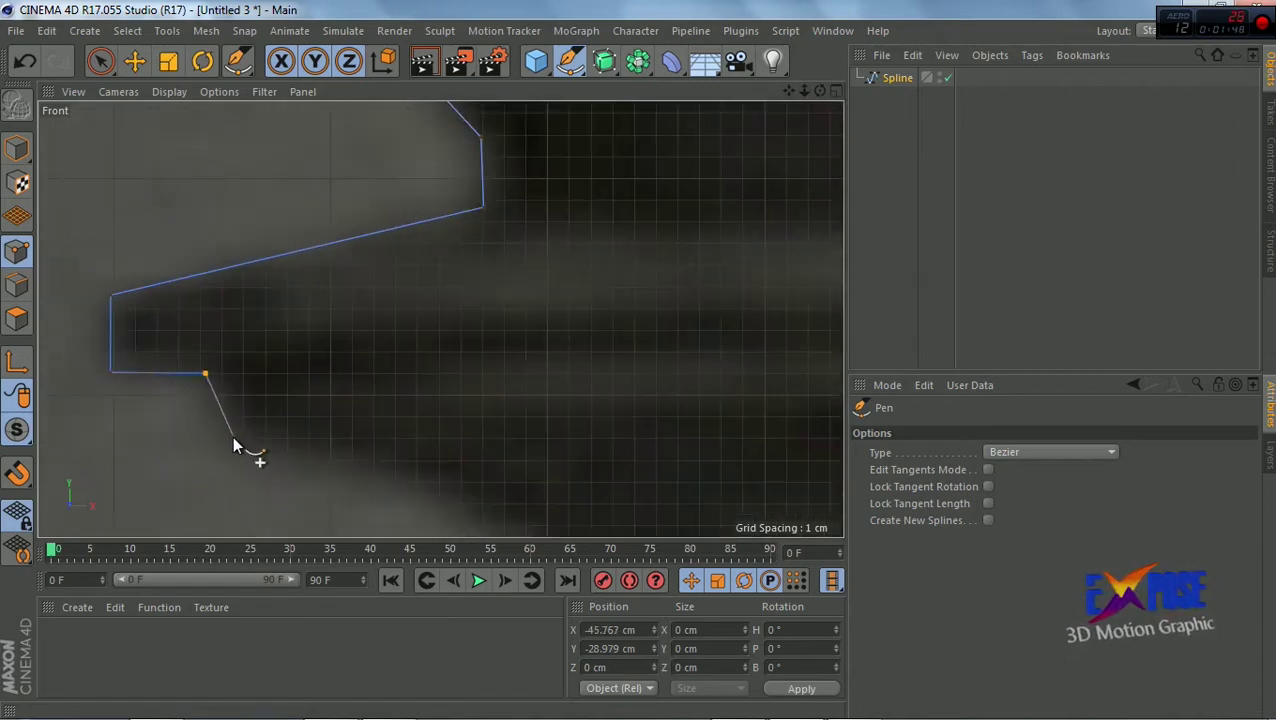
click(233, 445)
scroll(240, 435, down, 2)
scroll(310, 440, up, 2)
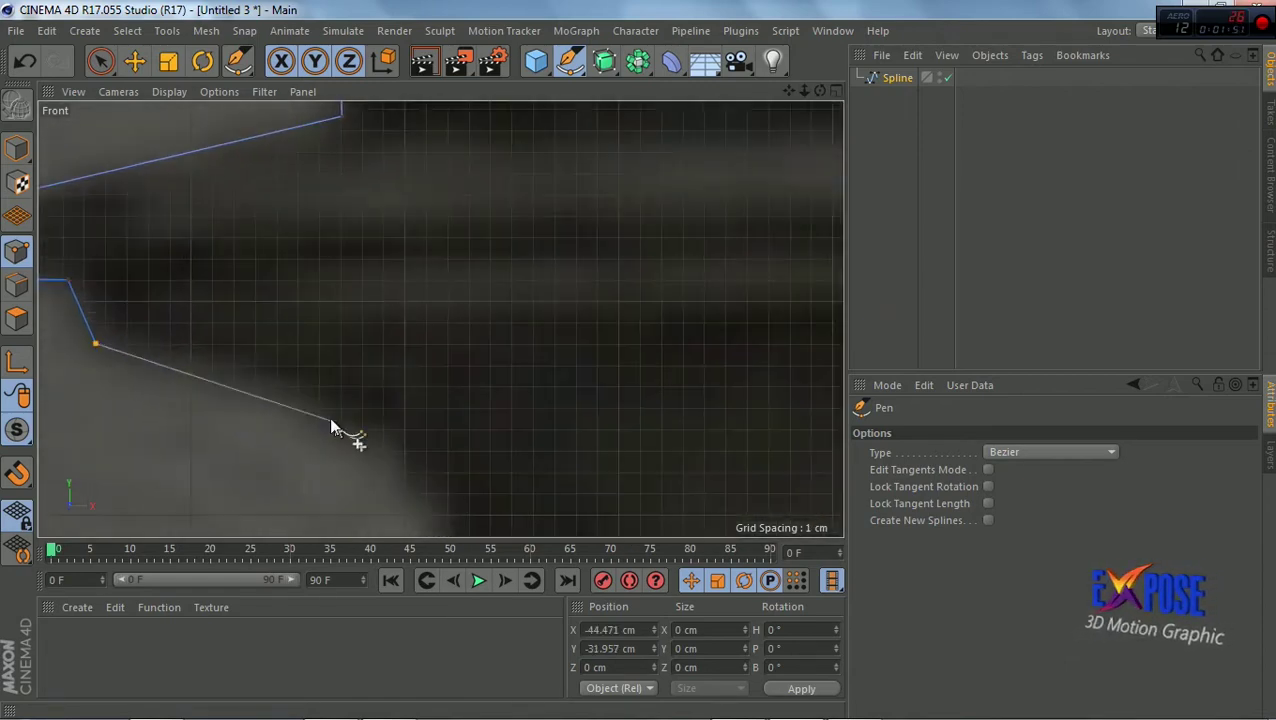
scroll(314, 400, down, 2)
scroll(314, 400, down, 1)
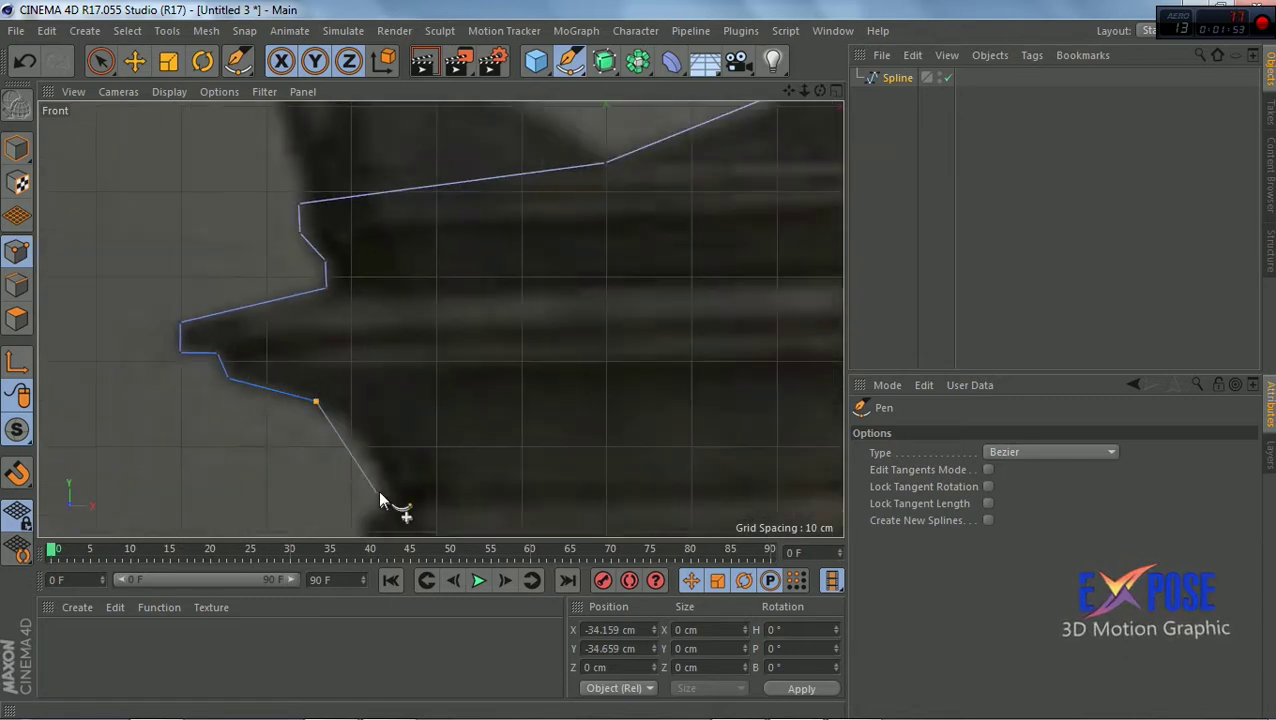
click(376, 462)
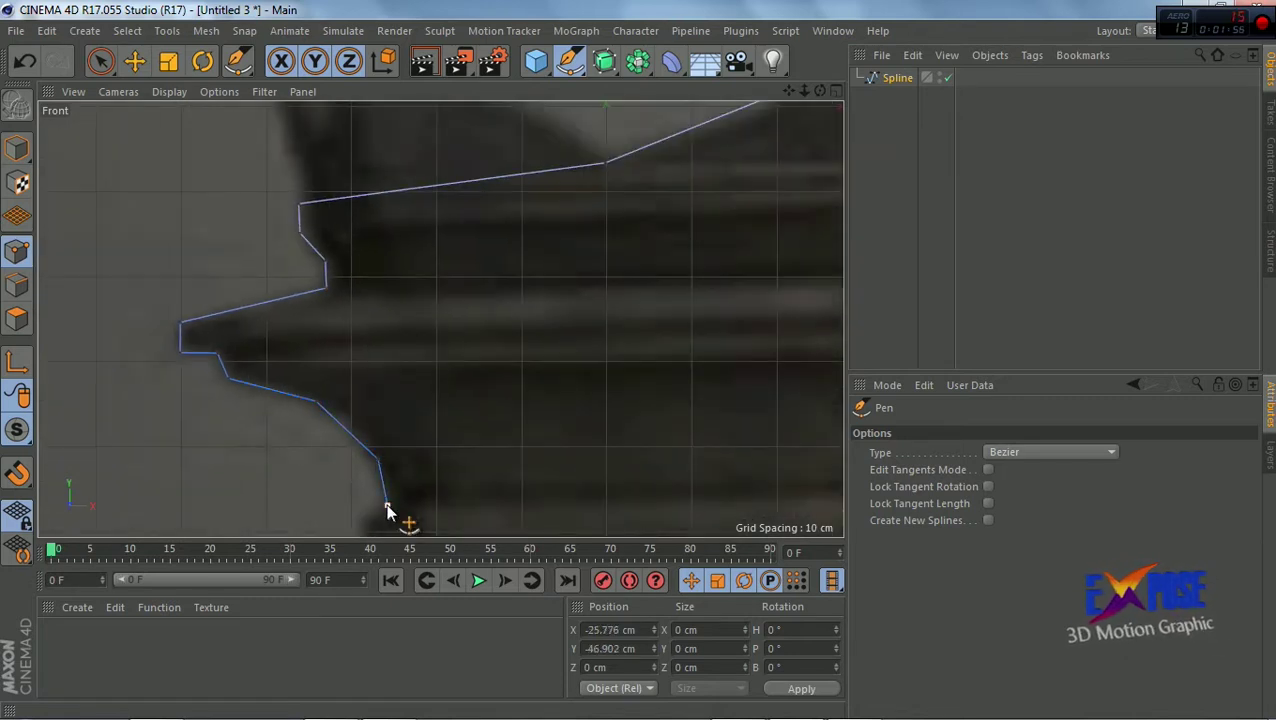
click(388, 510)
Add points beneath the roof overhang
drag(789, 91, 782, 92)
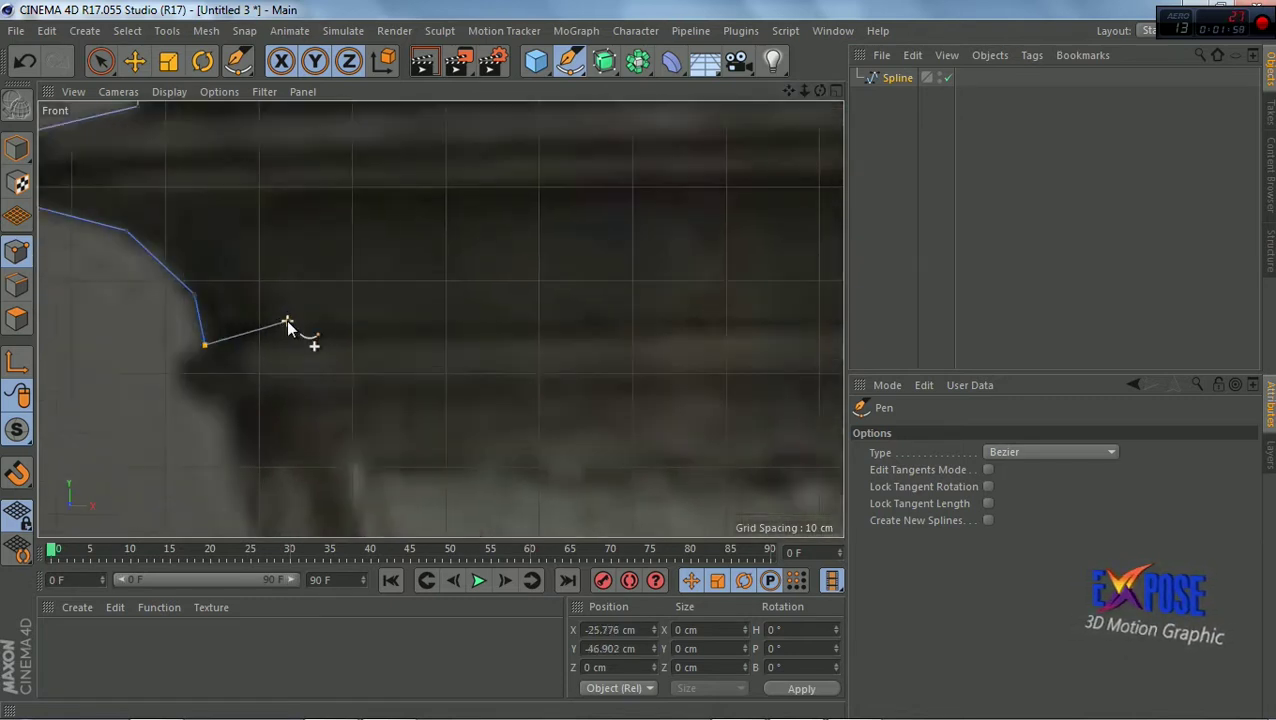
scroll(286, 322, up, 1)
click(136, 374)
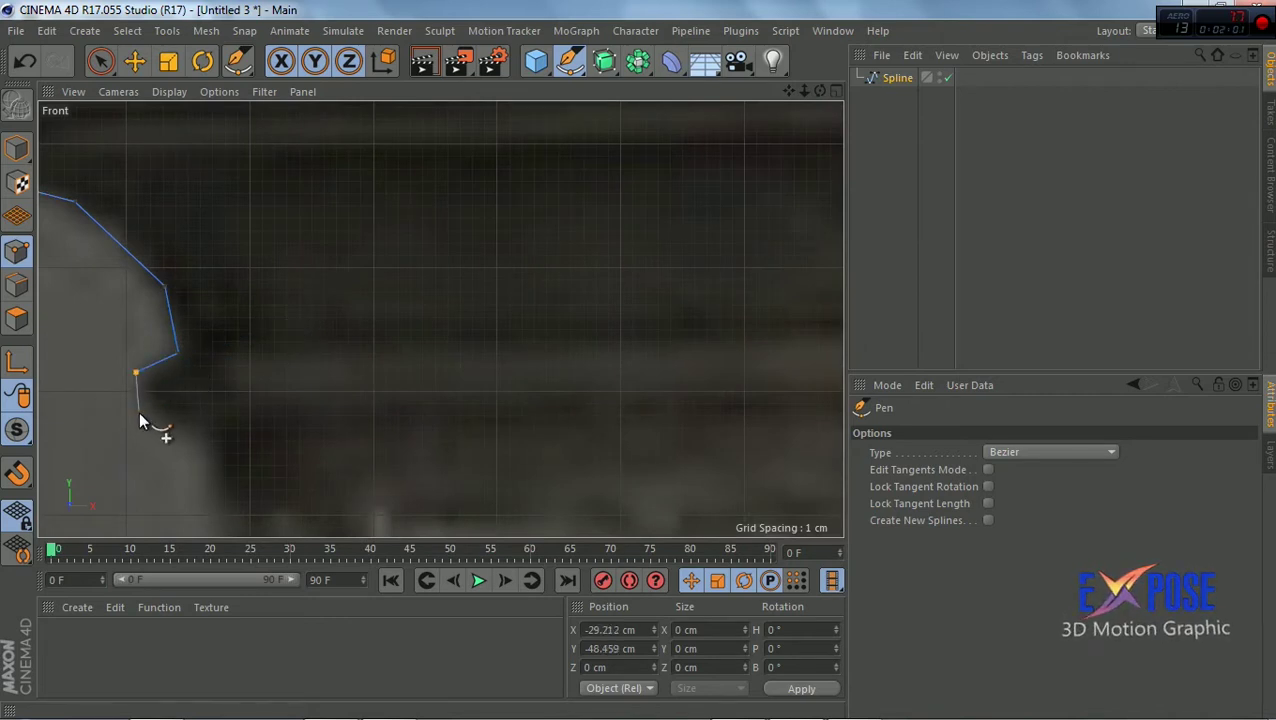
click(136, 412)
scroll(200, 440, down, 1)
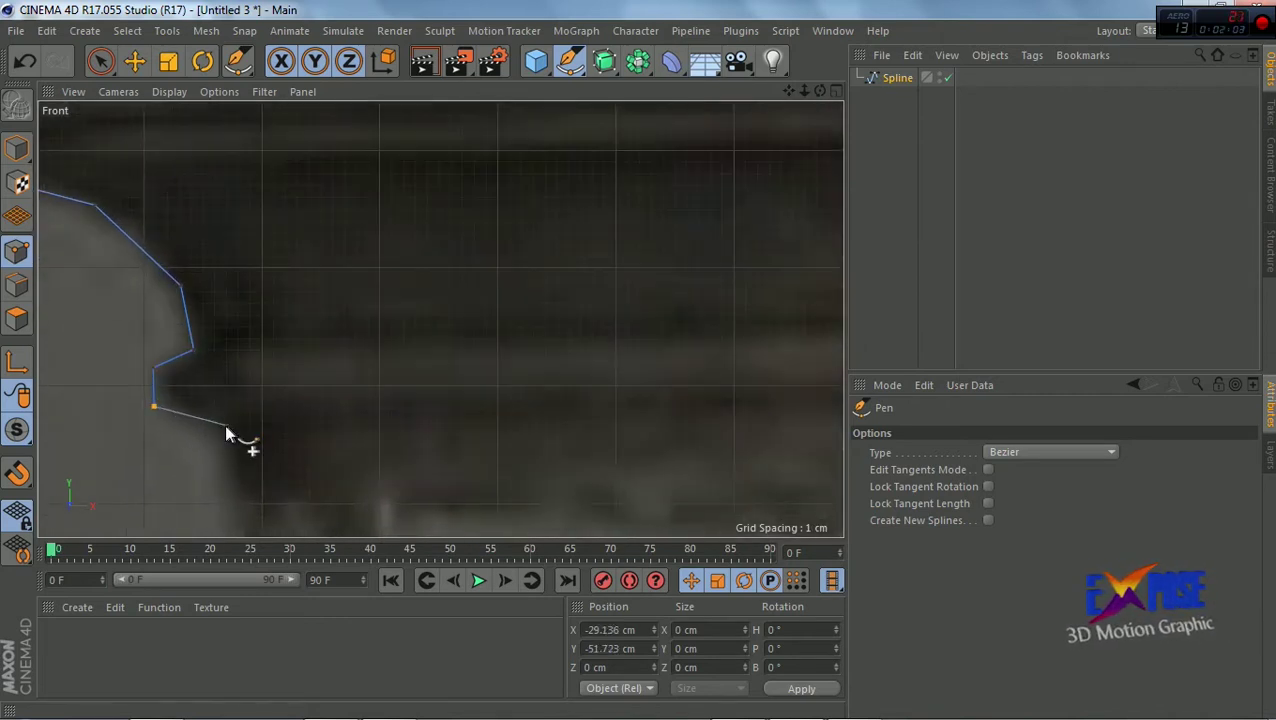
scroll(222, 438, down, 2)
scroll(324, 378, down, 1)
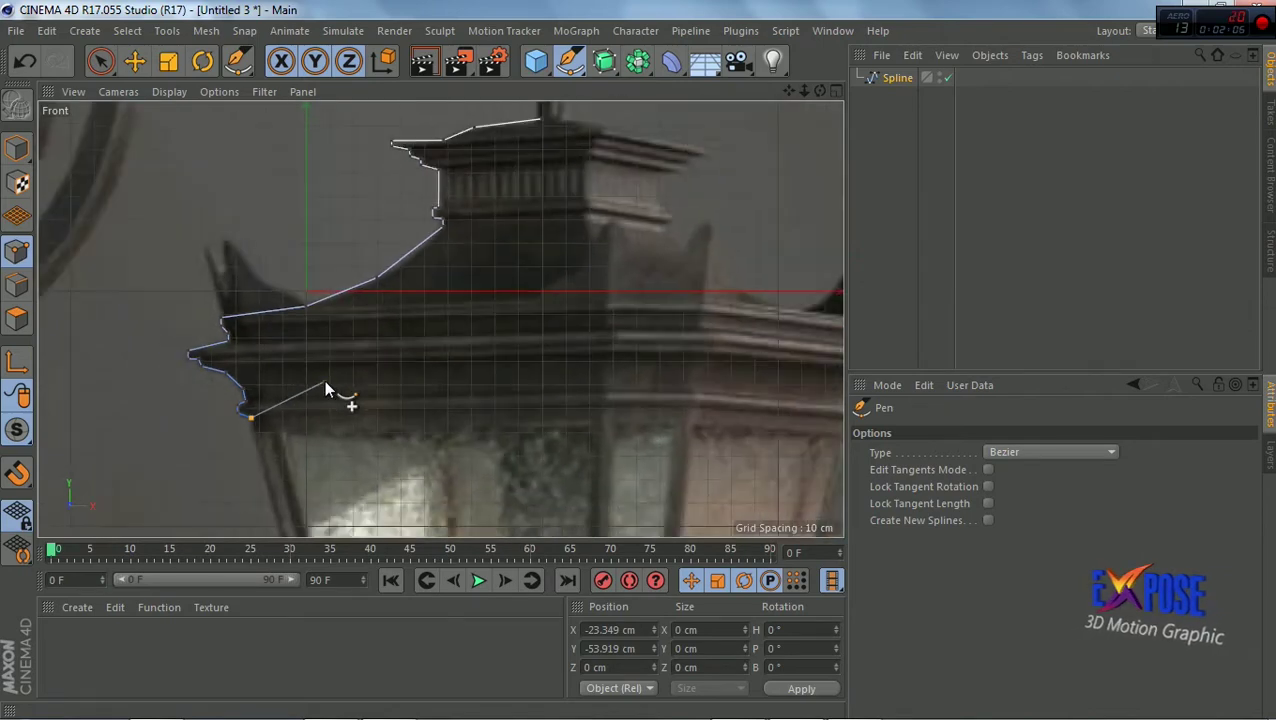
Finish the profile at the glass side's bottom corner and across the lantern base
alt+middle_drag(738, 118, 413, 278)
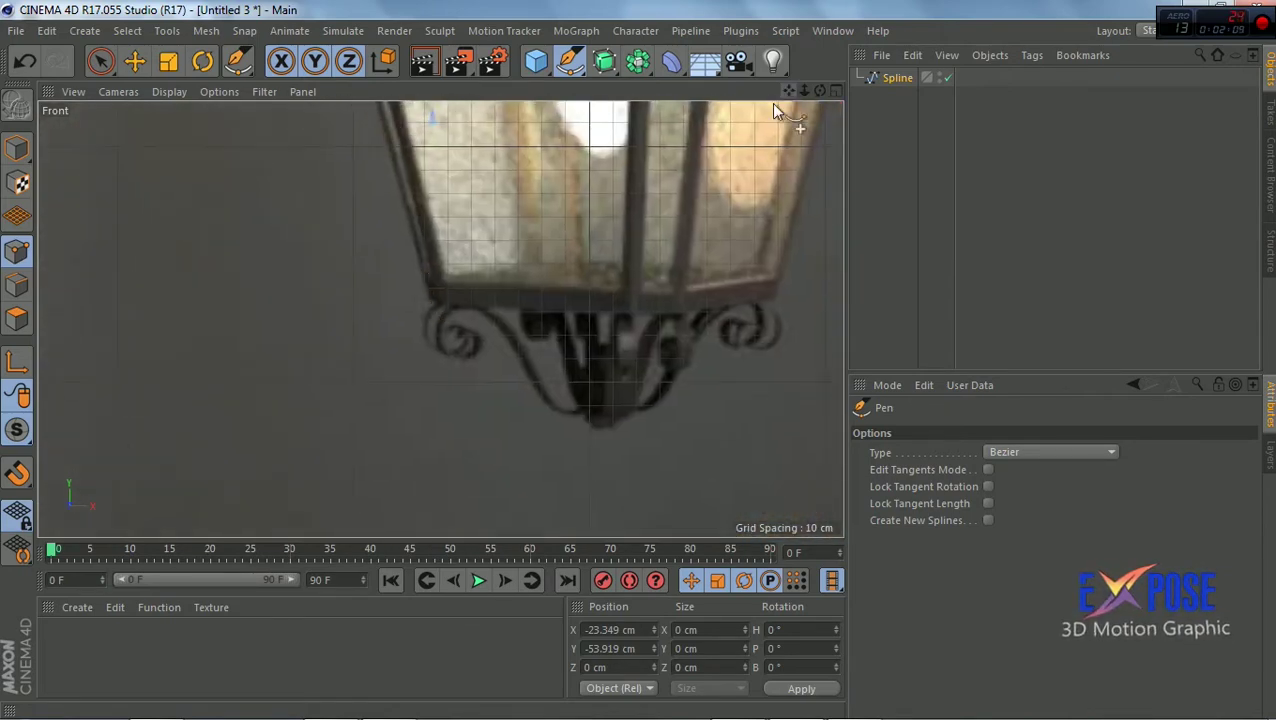
scroll(413, 278, up, 2)
scroll(413, 278, up, 2)
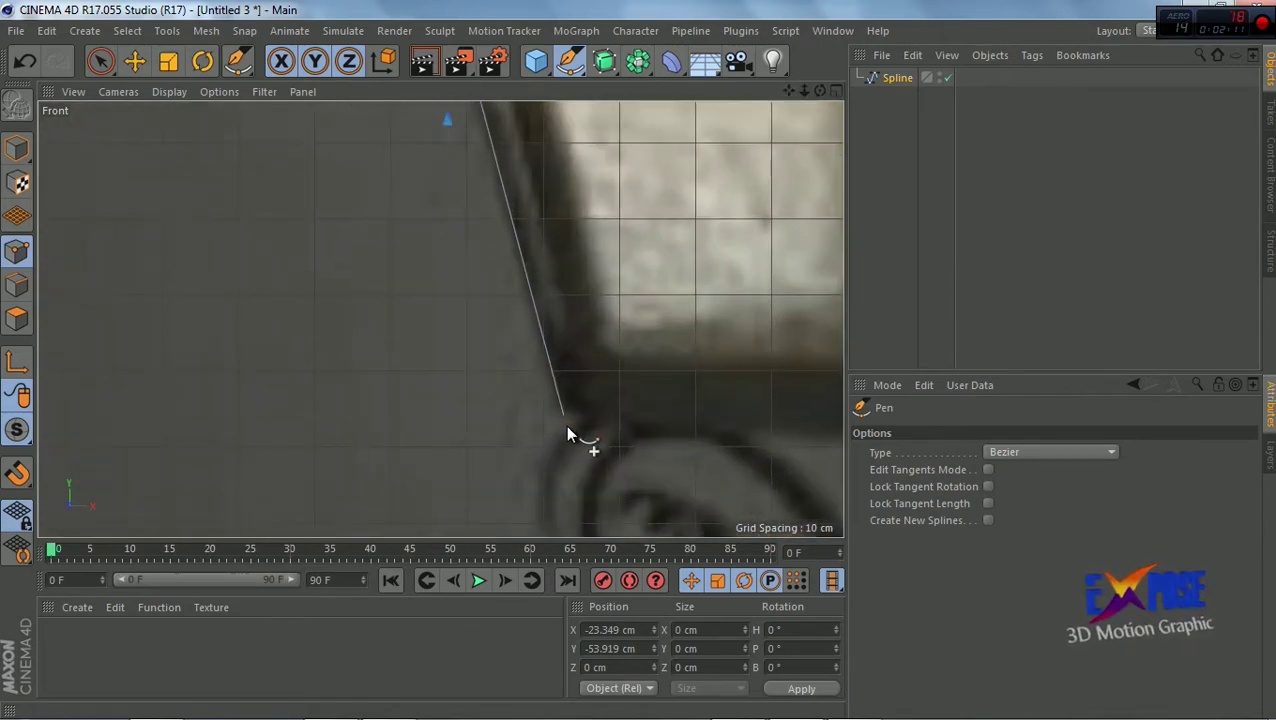
click(567, 427)
scroll(567, 426, down, 1)
scroll(567, 426, down, 1)
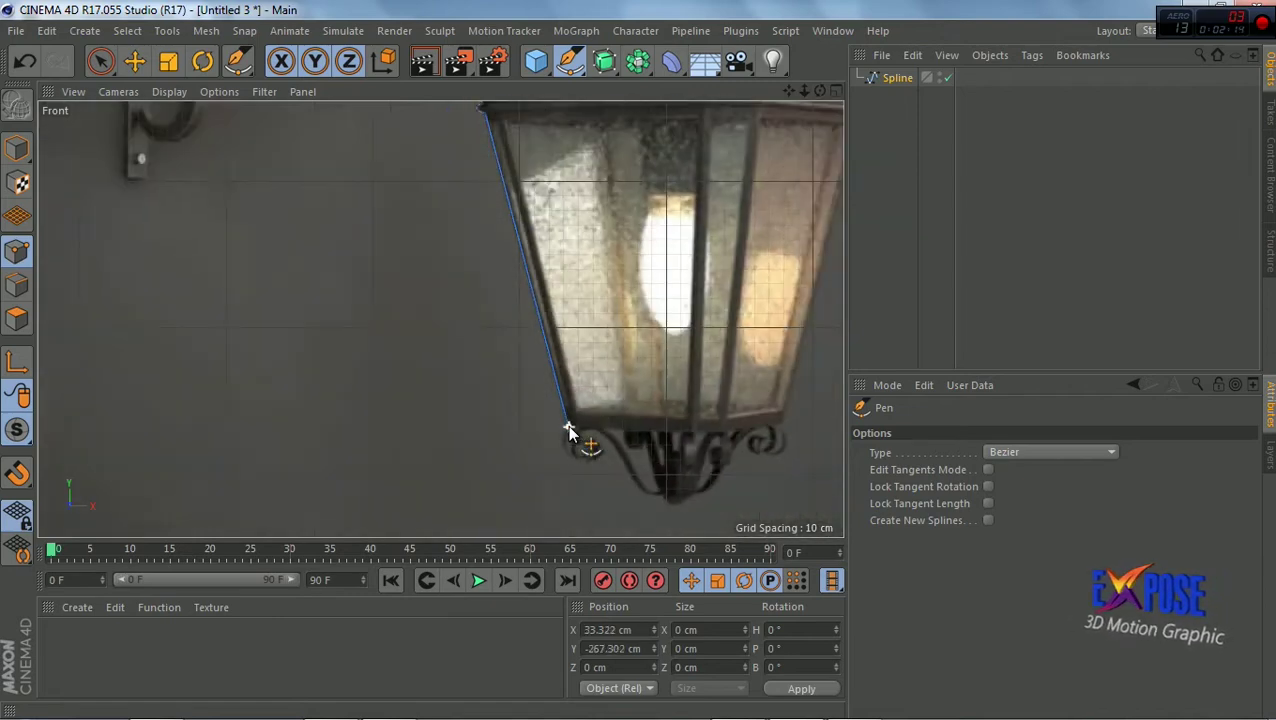
scroll(660, 440, up, 1)
scroll(650, 435, up, 2)
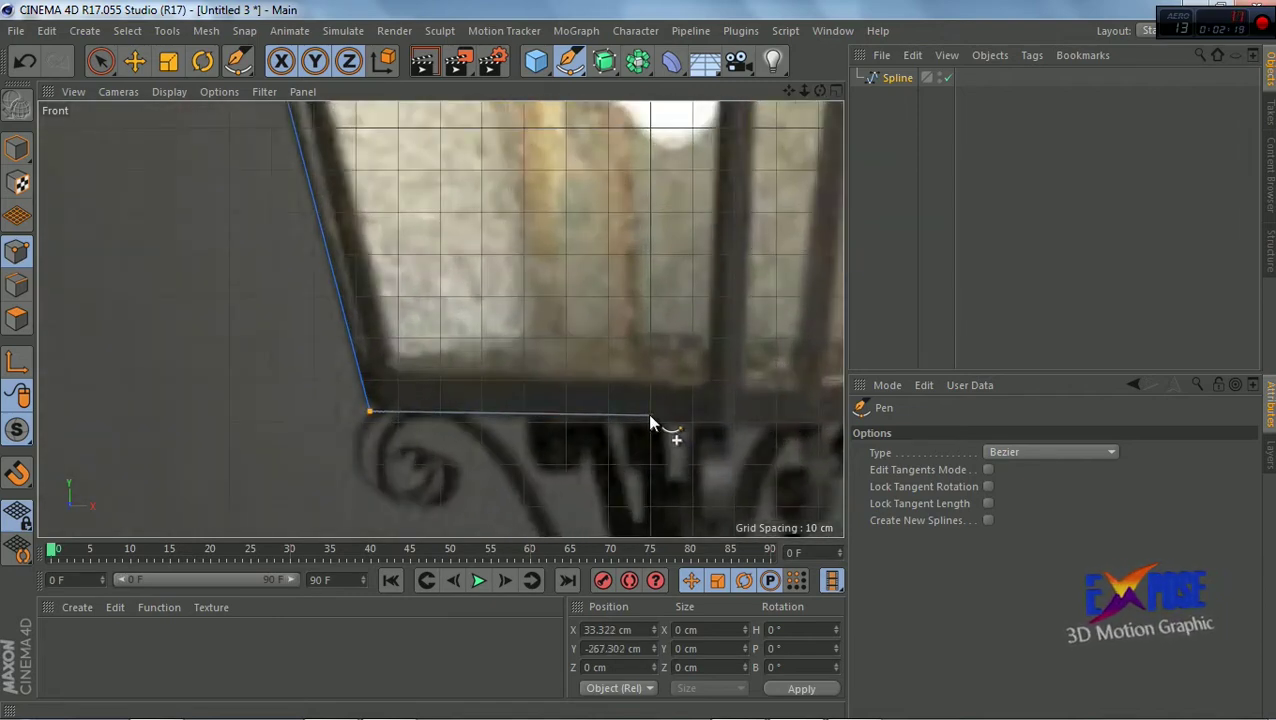
click(650, 418)
scroll(688, 418, down, 2)
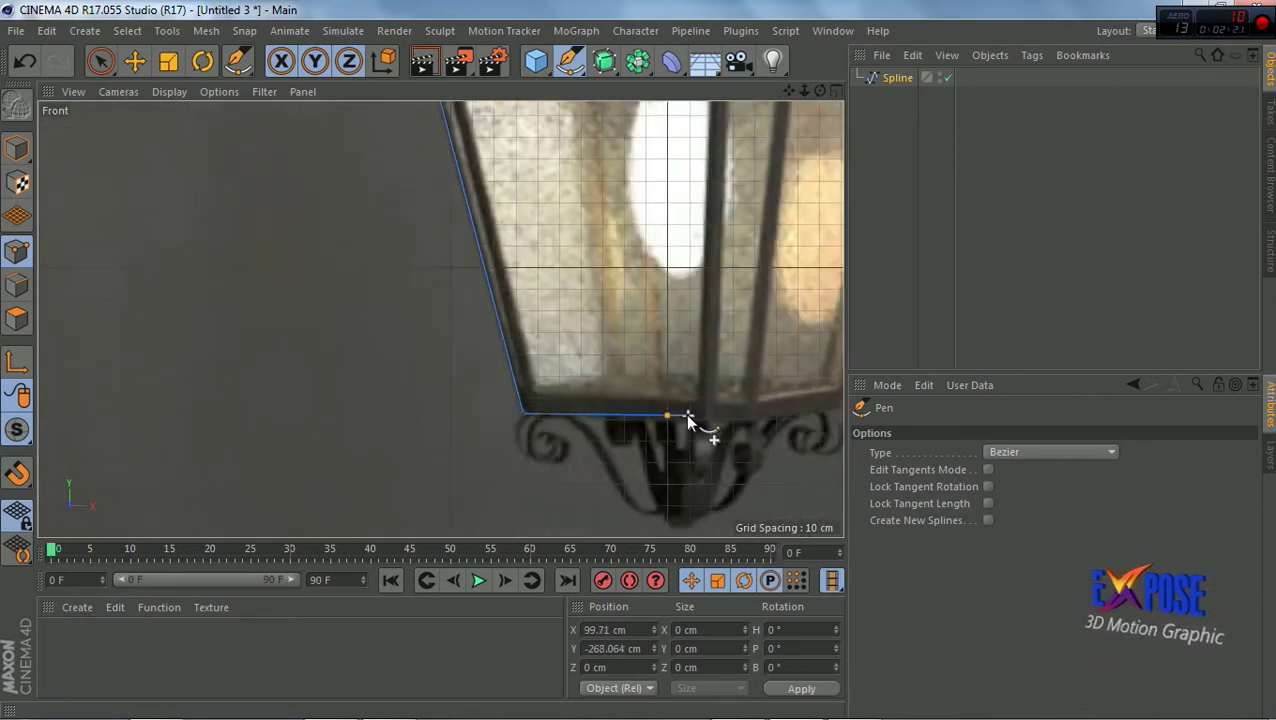
scroll(685, 413, down, 2)
scroll(690, 413, down, 2)
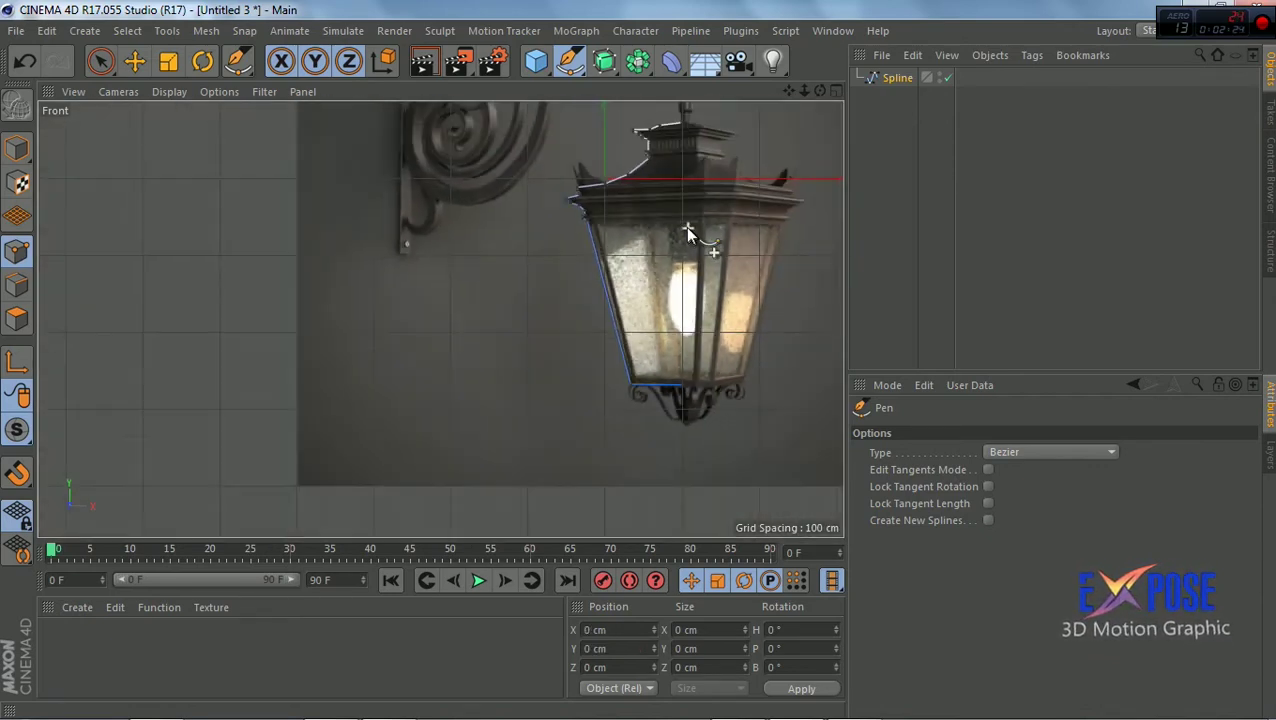
drag(789, 90, 441, 319)
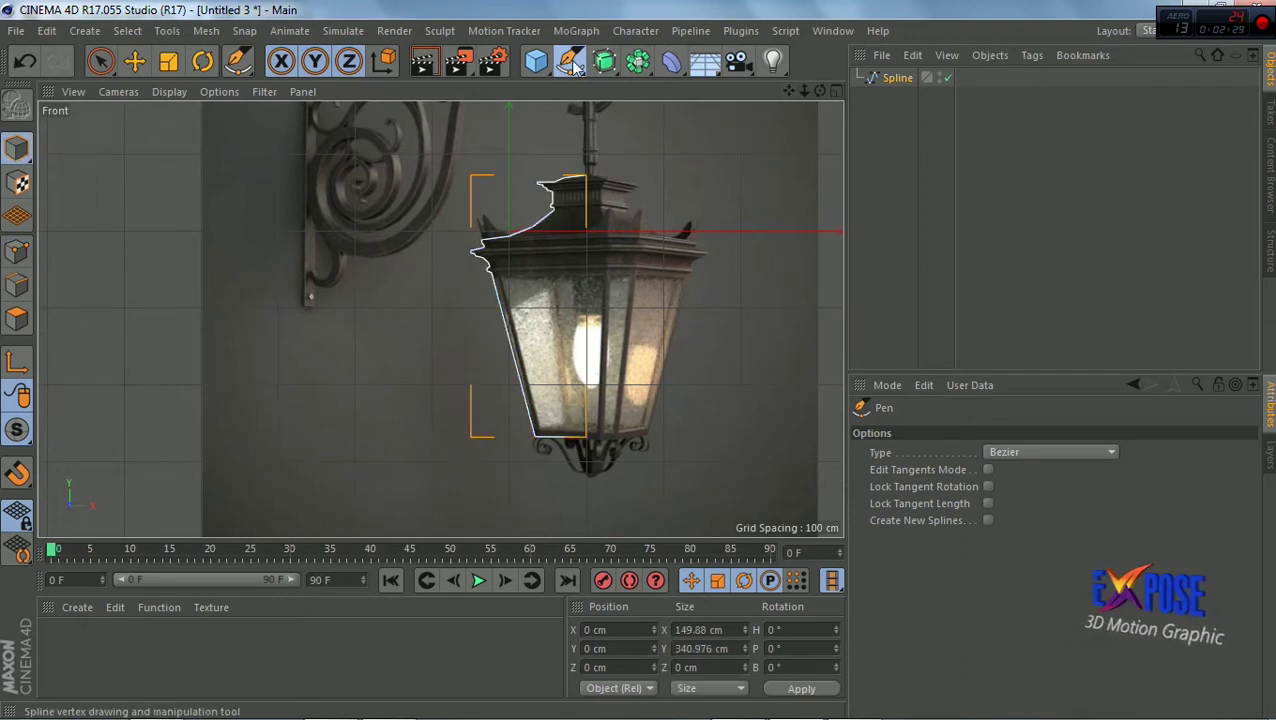
Add a Lathe generator with the traced spline as its child, viewed in Perspective
click(605, 63)
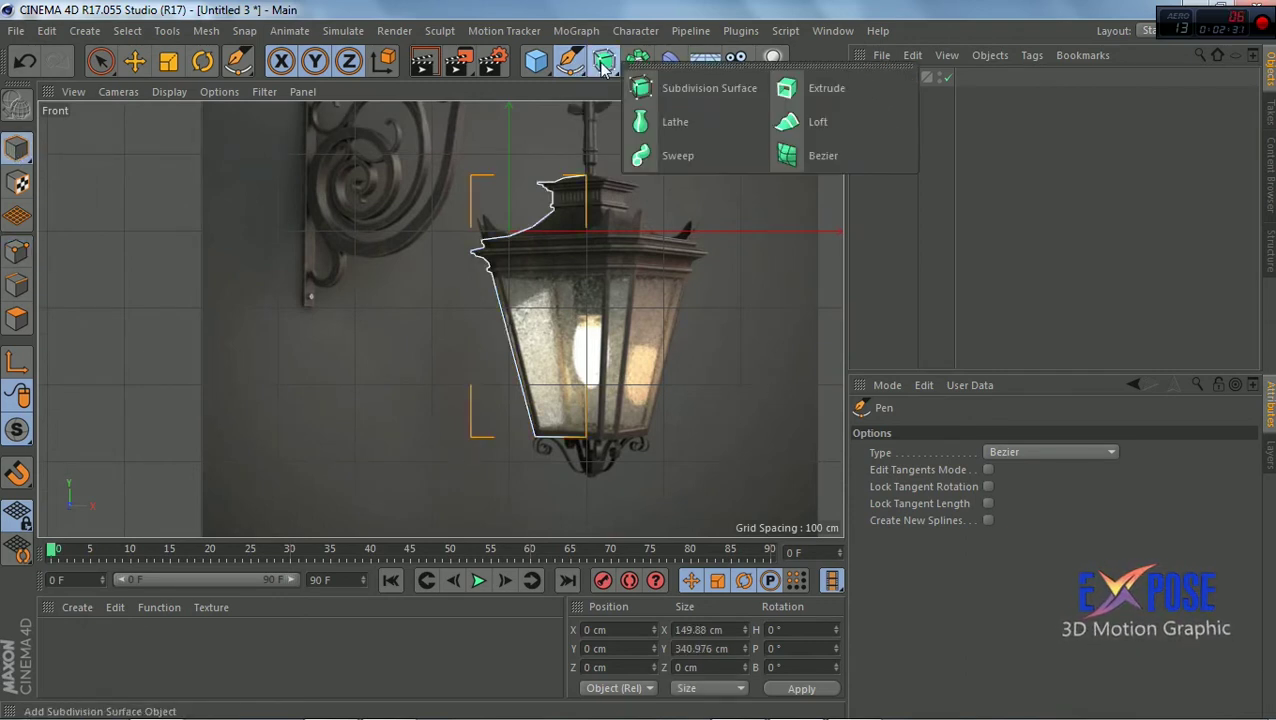
click(704, 130)
drag(890, 99, 892, 77)
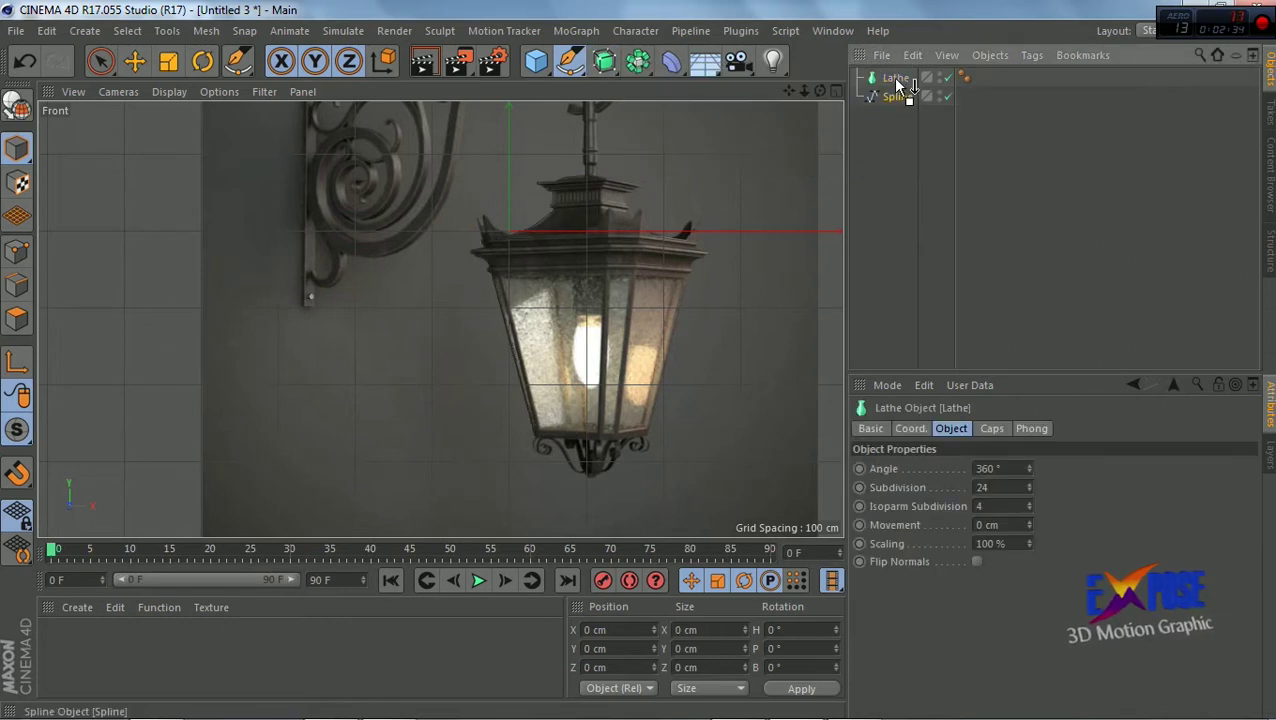
click(834, 91)
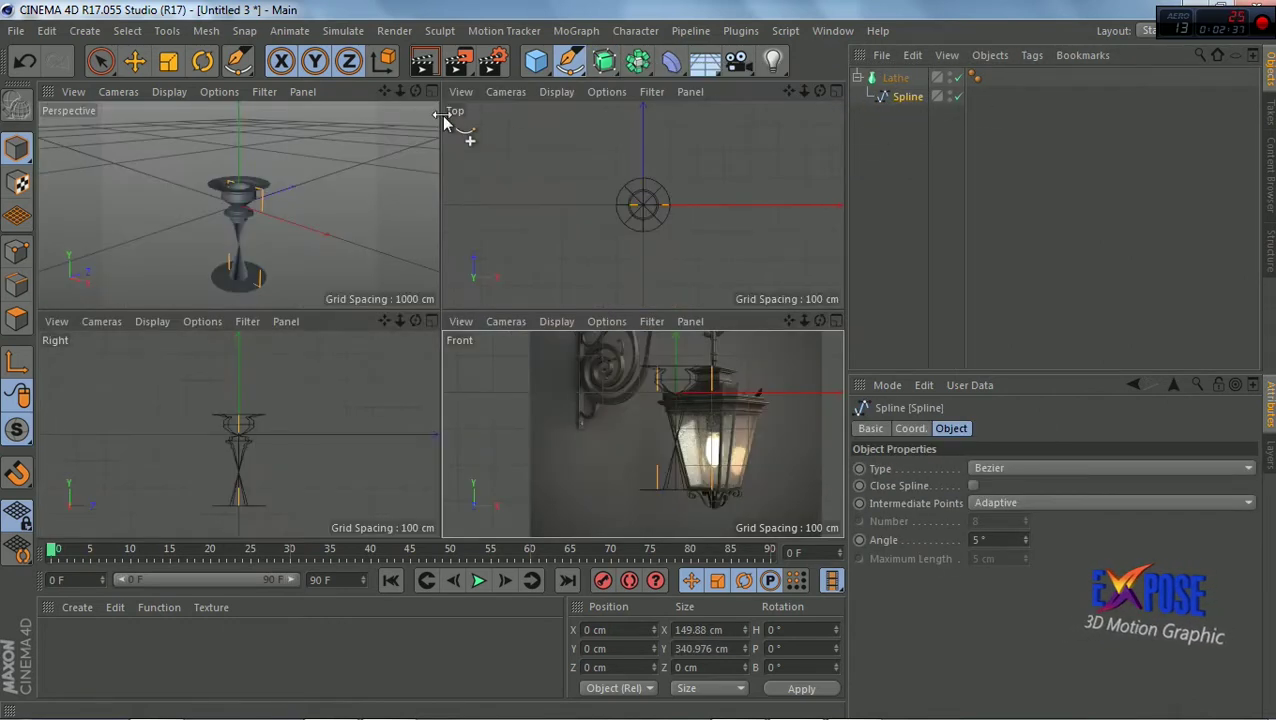
click(431, 91)
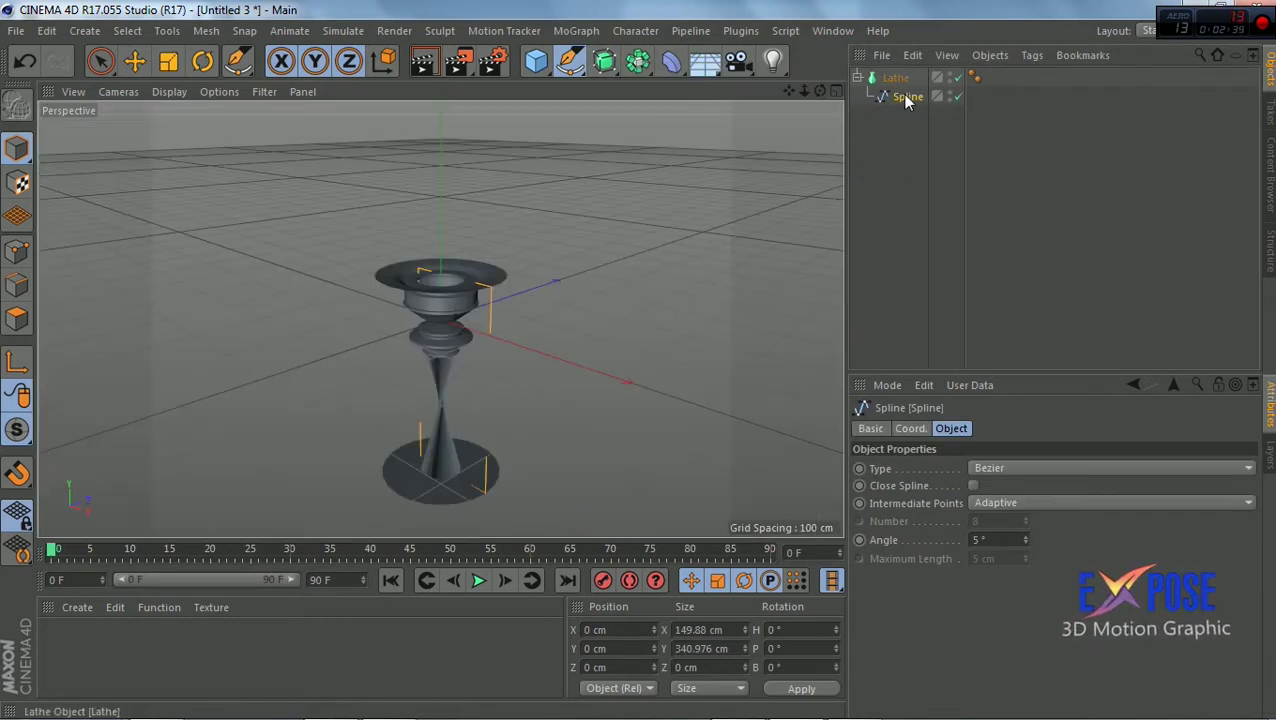
Move the spline outward on X to widen the lathed body
click(134, 61)
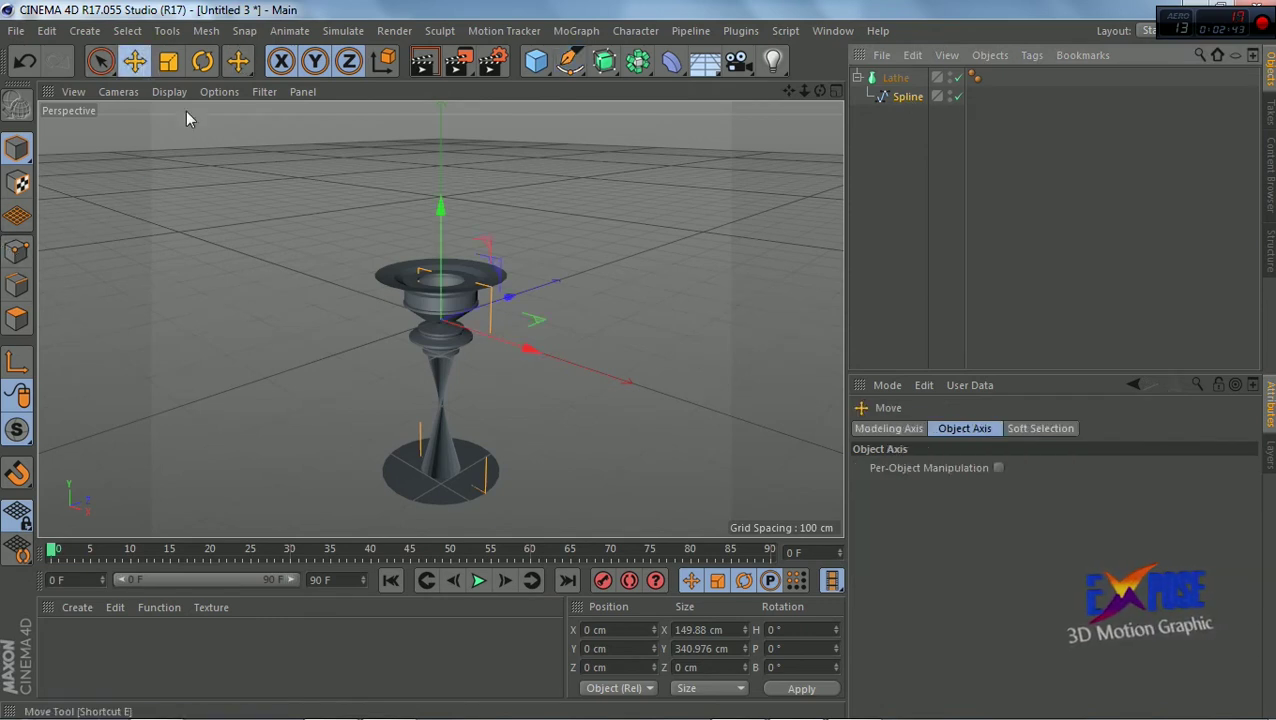
drag(524, 348, 583, 383)
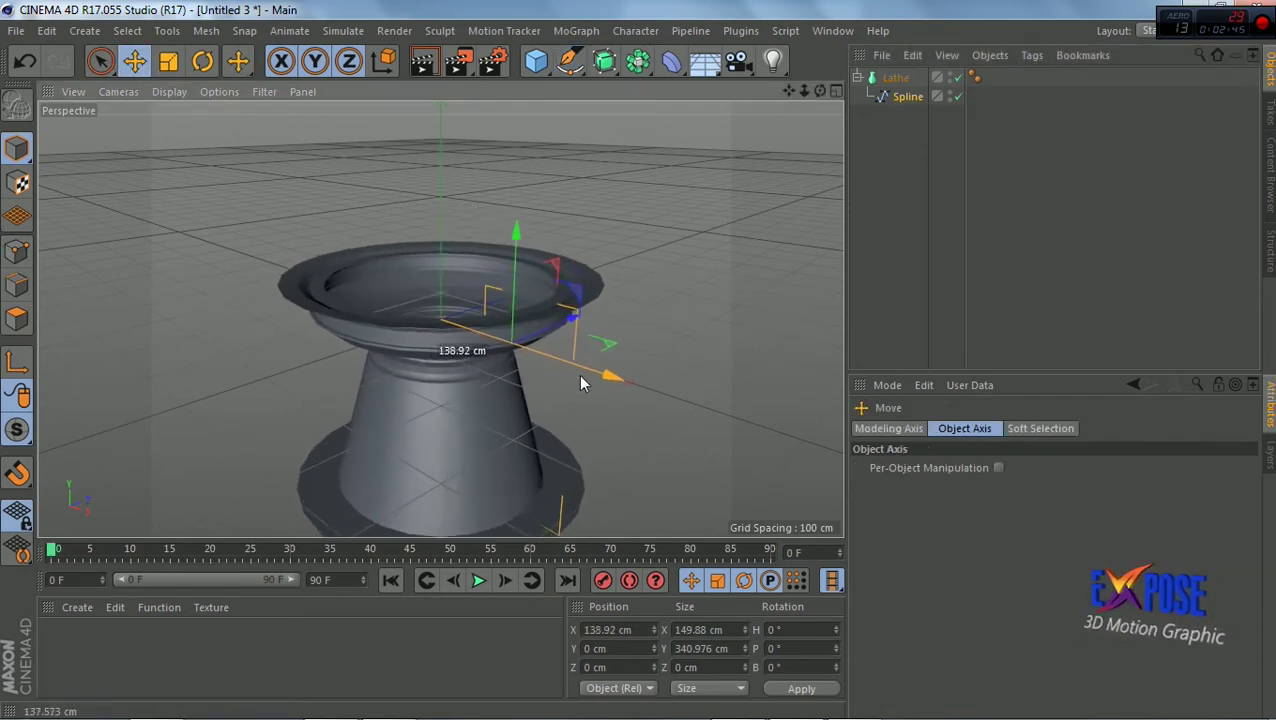
drag(583, 383, 587, 383)
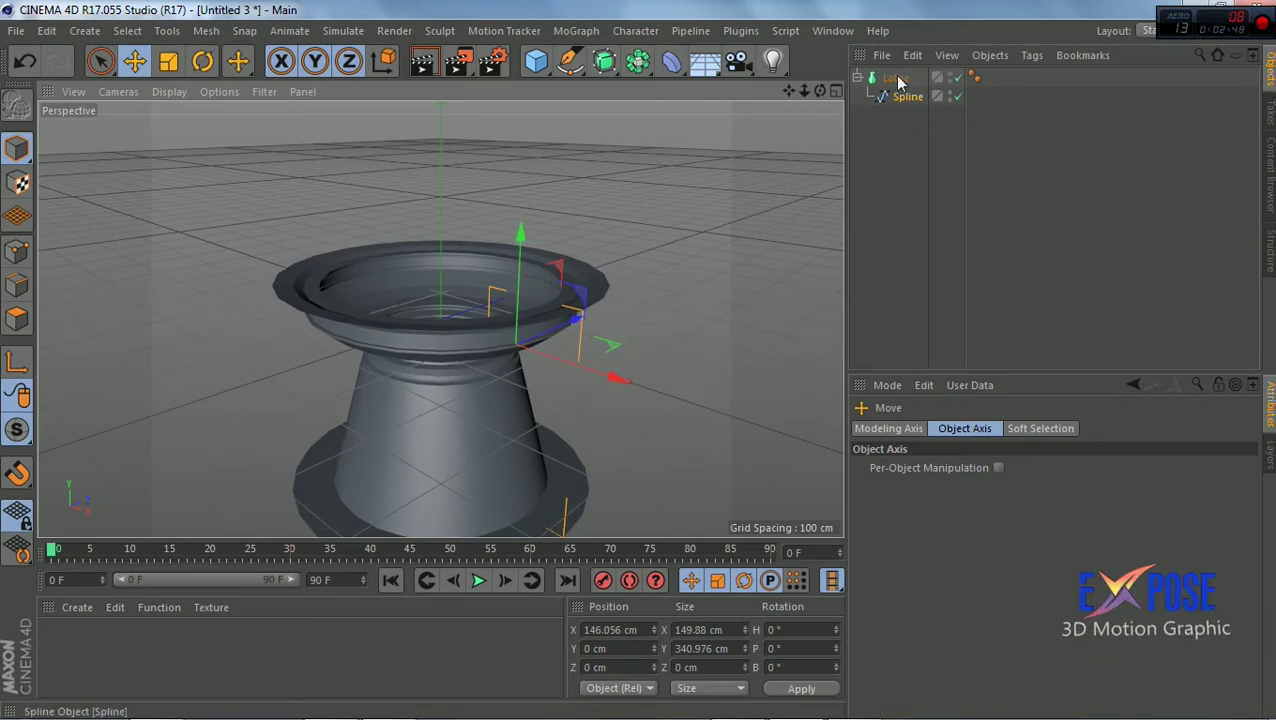
Set the Lathe Subdivision to 4 for a square, box-like lantern body
click(895, 79)
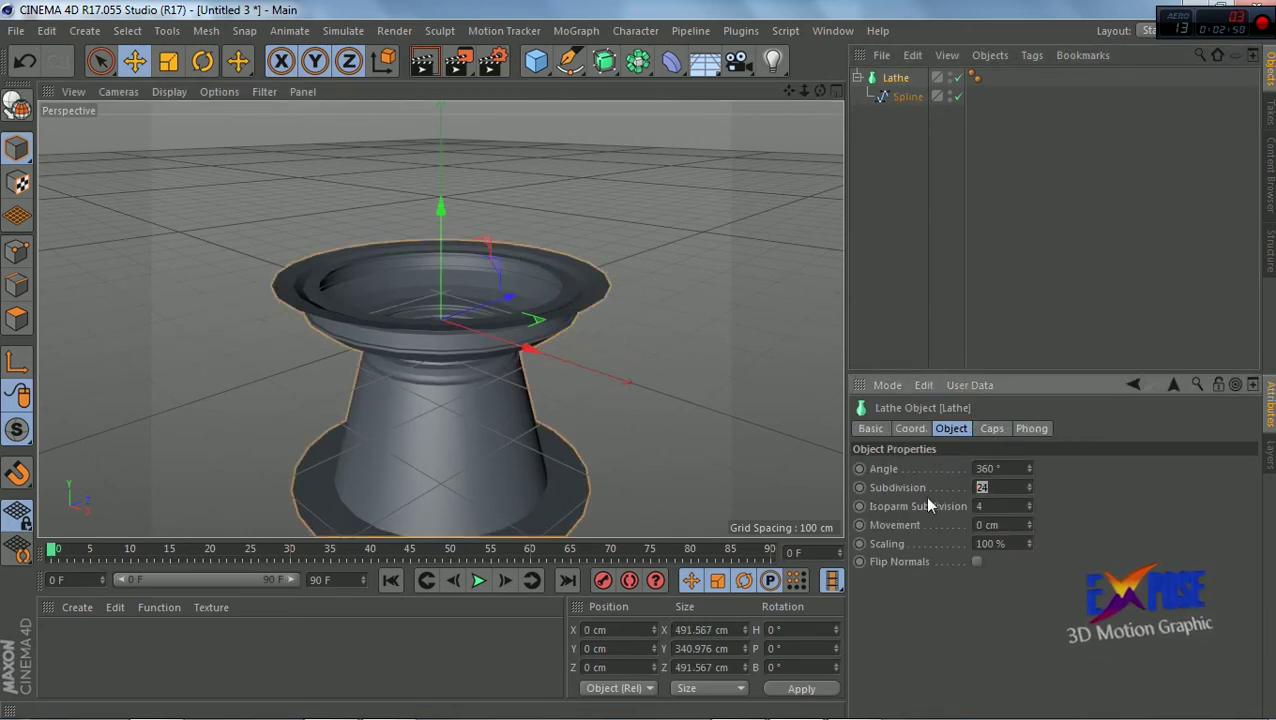
text(4)
key(Return)
scroll(282, 383, down, 3)
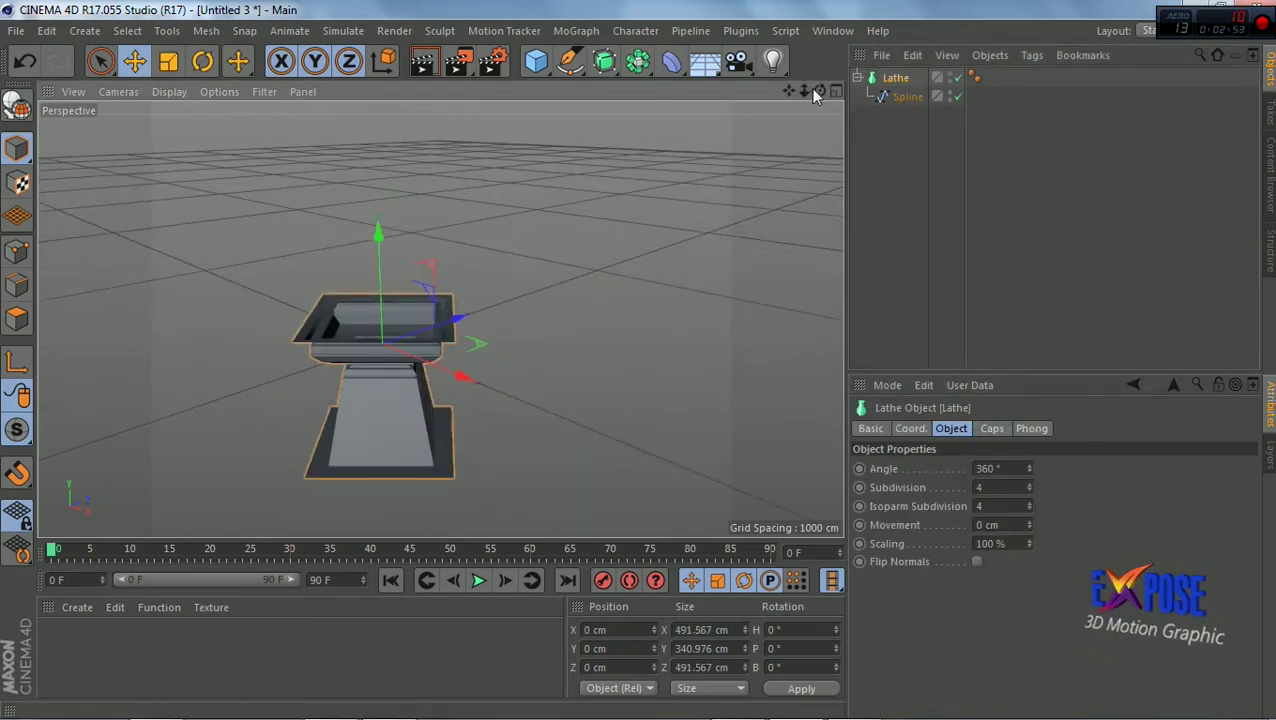
mouse_move(819, 92)
mouse_down()
mouse_move(820, 105)
mouse_move(818, 88)
mouse_up()
drag(484, 357, 404, 361)
click(910, 96)
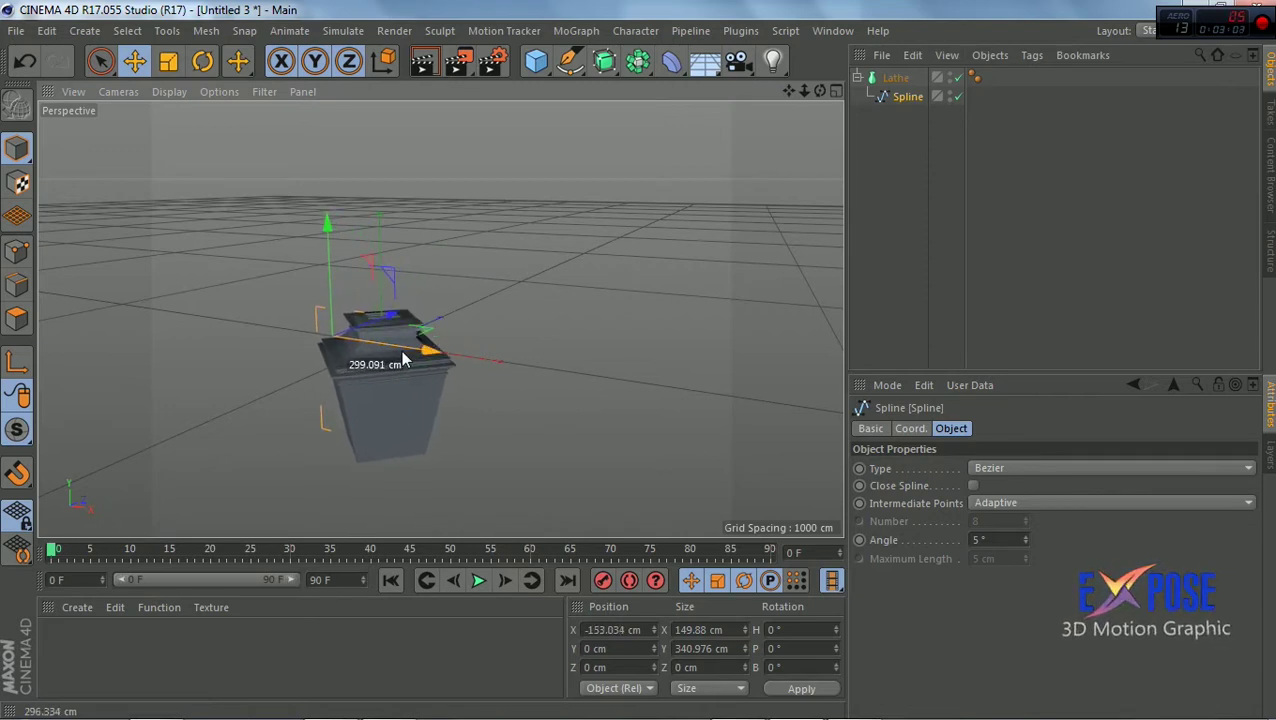
Nudge the spline along X so the body is about 378.872 cm wide
drag(819, 91, 819, 112)
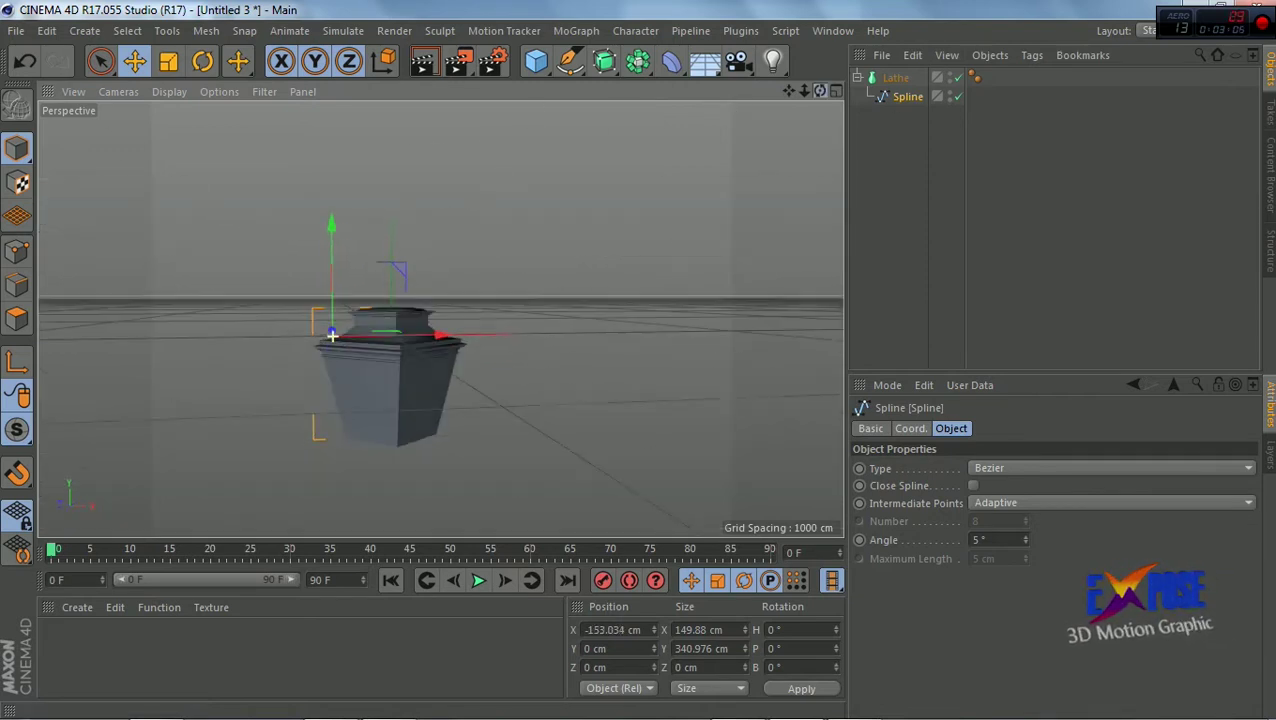
scroll(331, 337, up, 3)
scroll(360, 340, up, 3)
drag(378, 344, 356, 353)
scroll(510, 348, down, 3)
drag(821, 94, 837, 92)
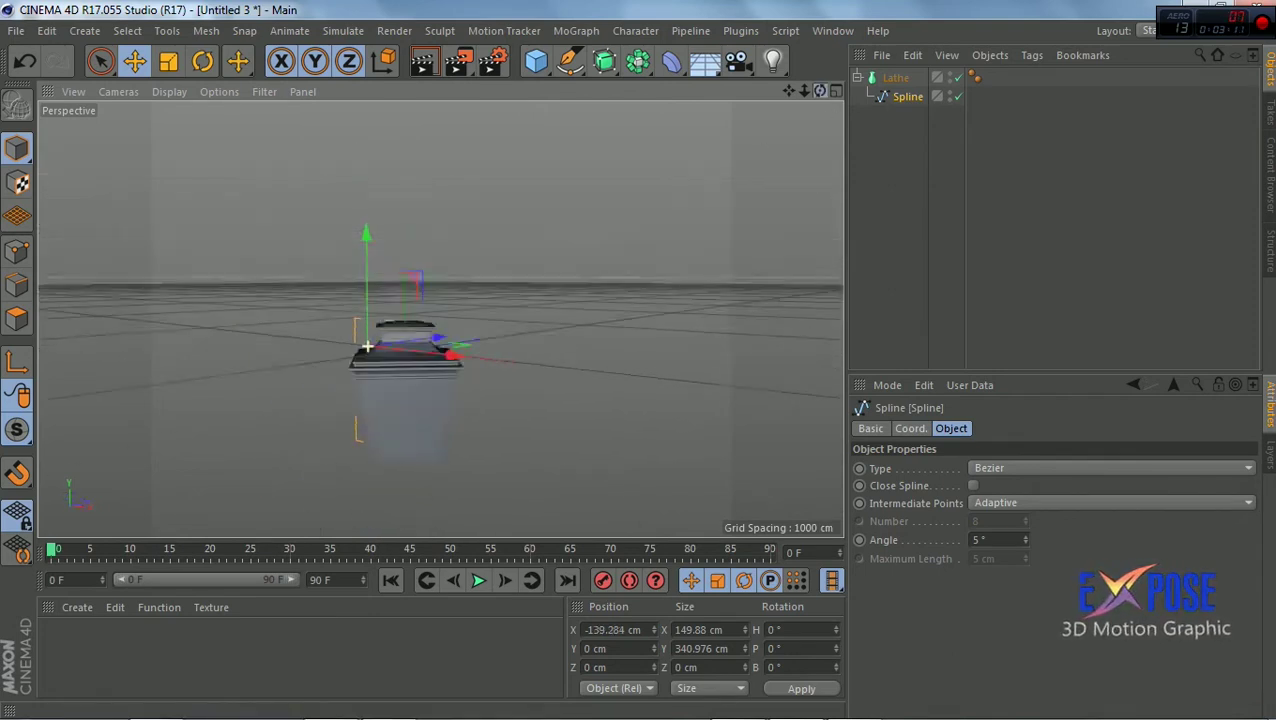
Check the body against the reference in the maximised Front view, then return to Perspective
click(837, 92)
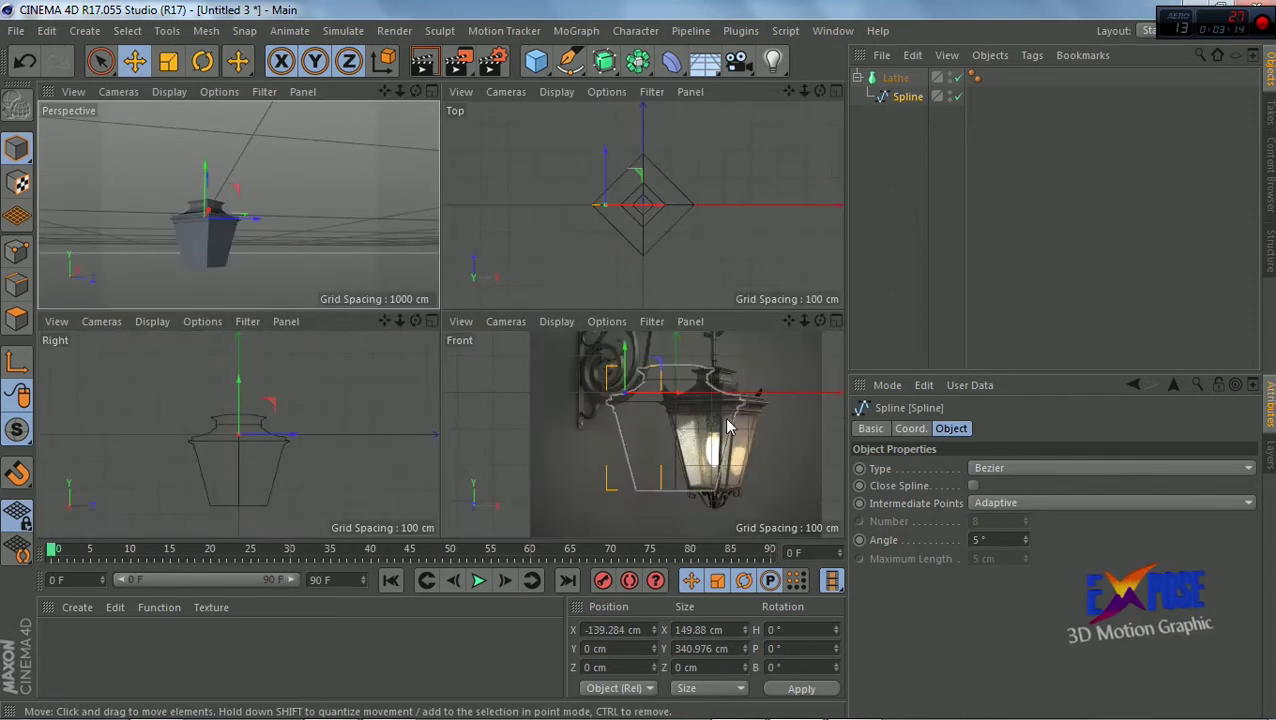
click(829, 321)
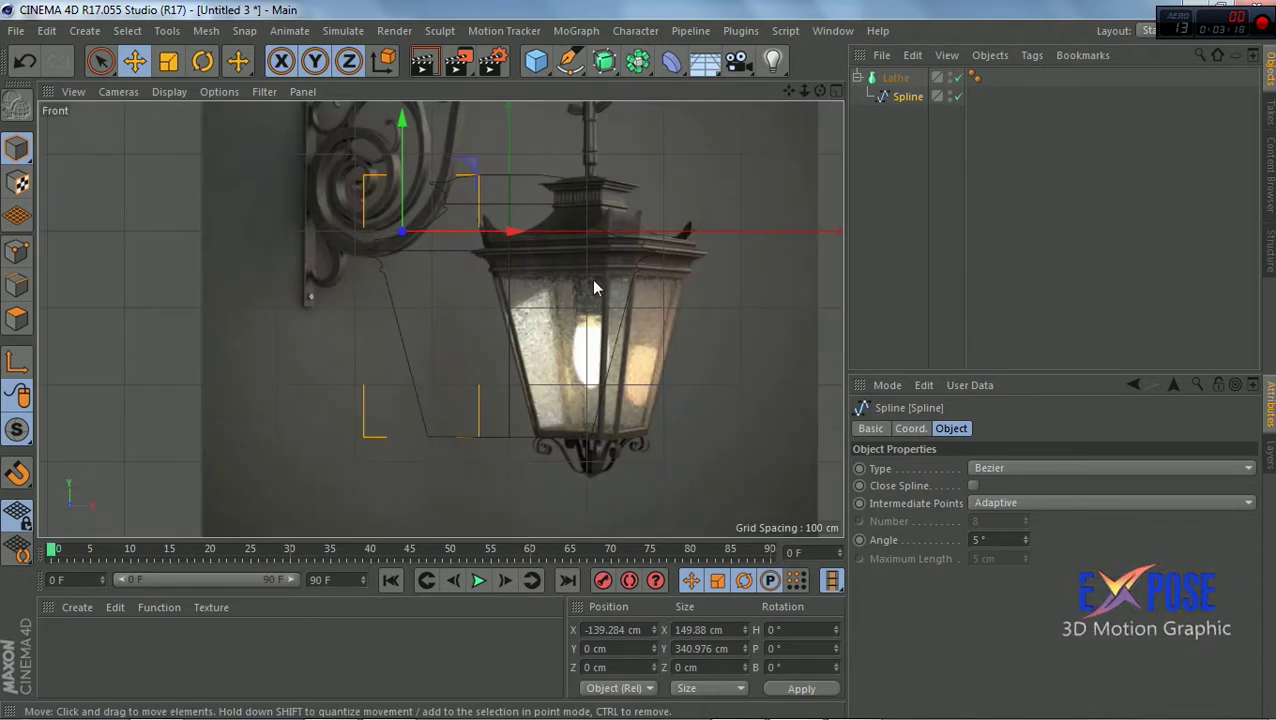
click(498, 265)
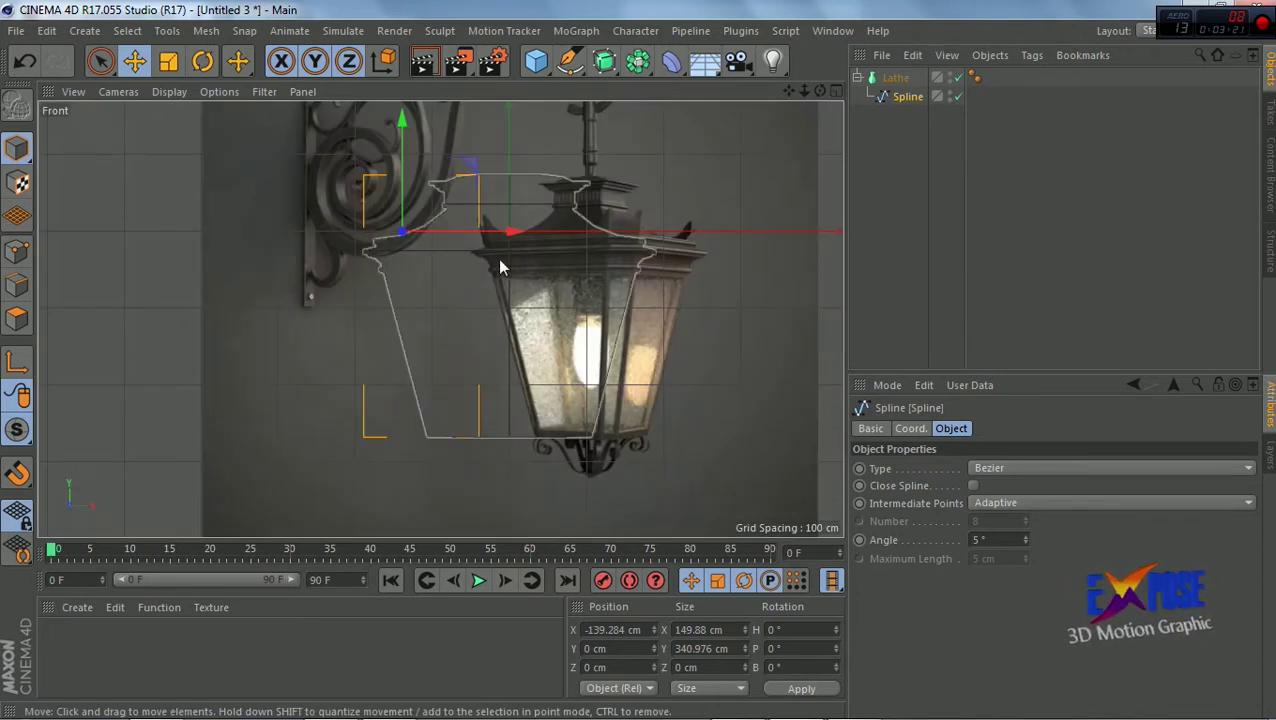
click(836, 92)
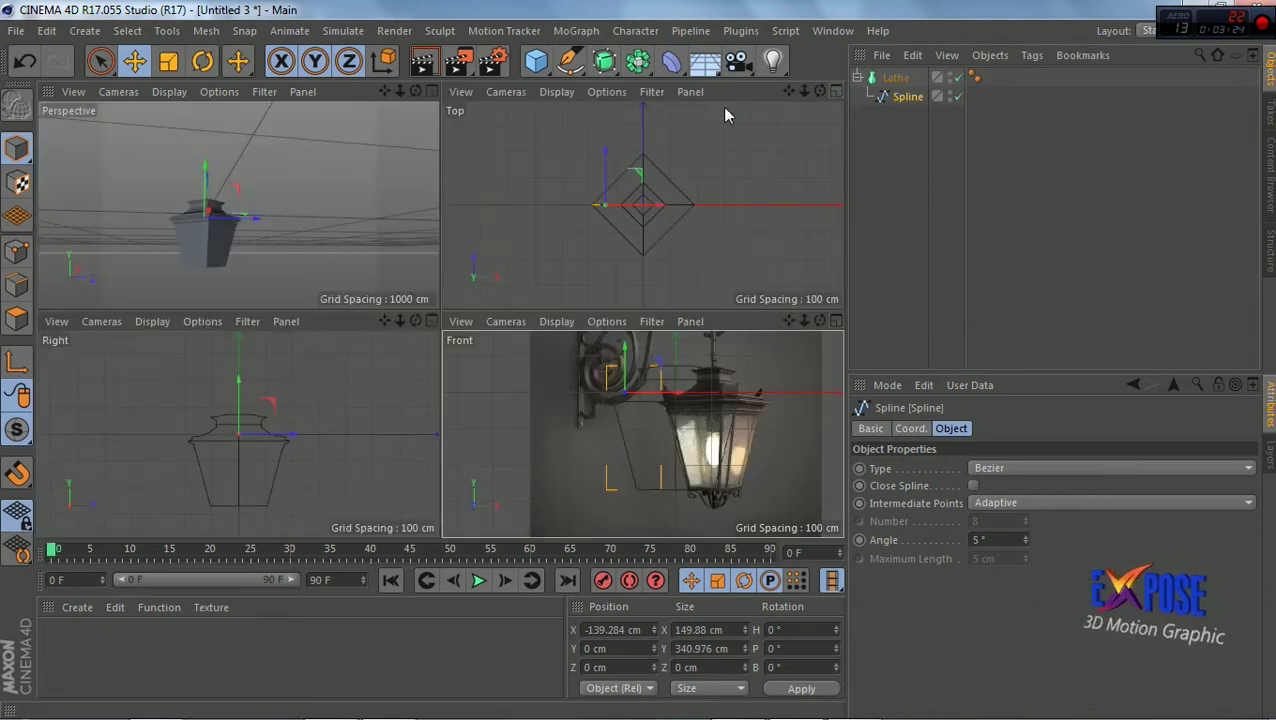
click(431, 92)
scroll(335, 393, up, 3)
drag(820, 92, 780, 110)
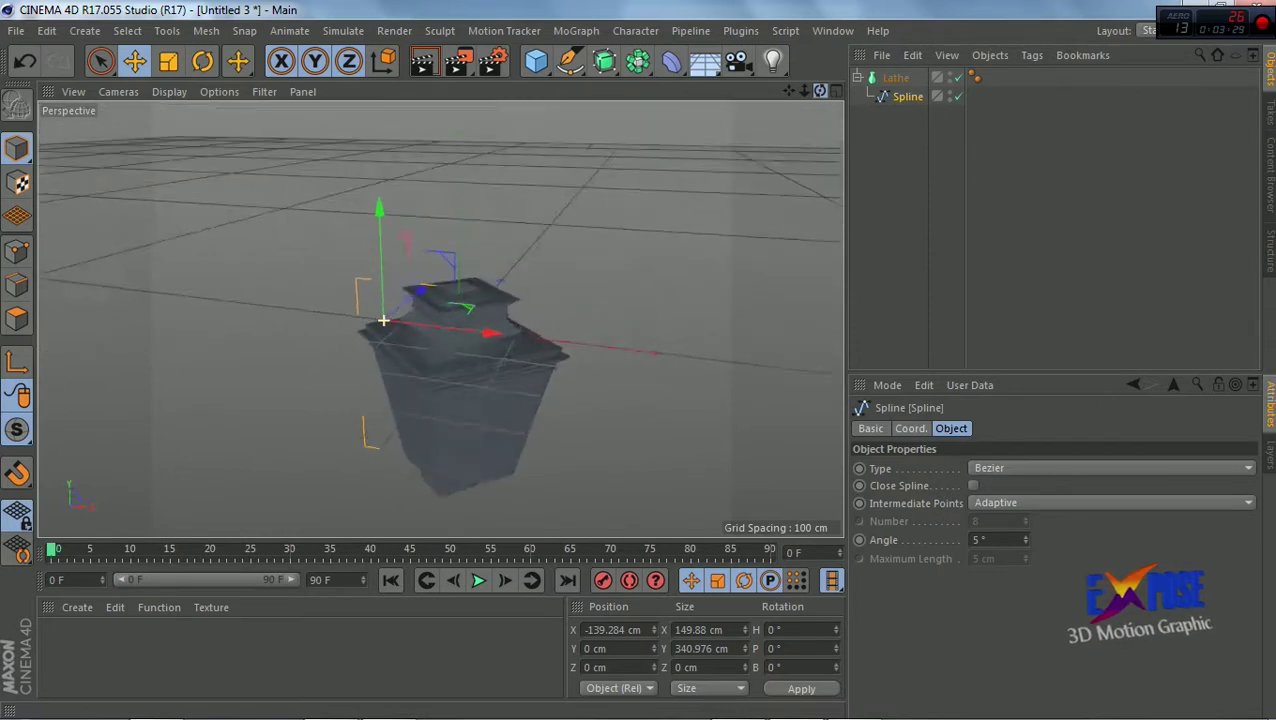
alt+drag(383, 320, 330, 250)
Convert the Lathe into an editable polygon object and switch to Edge mode
click(896, 78)
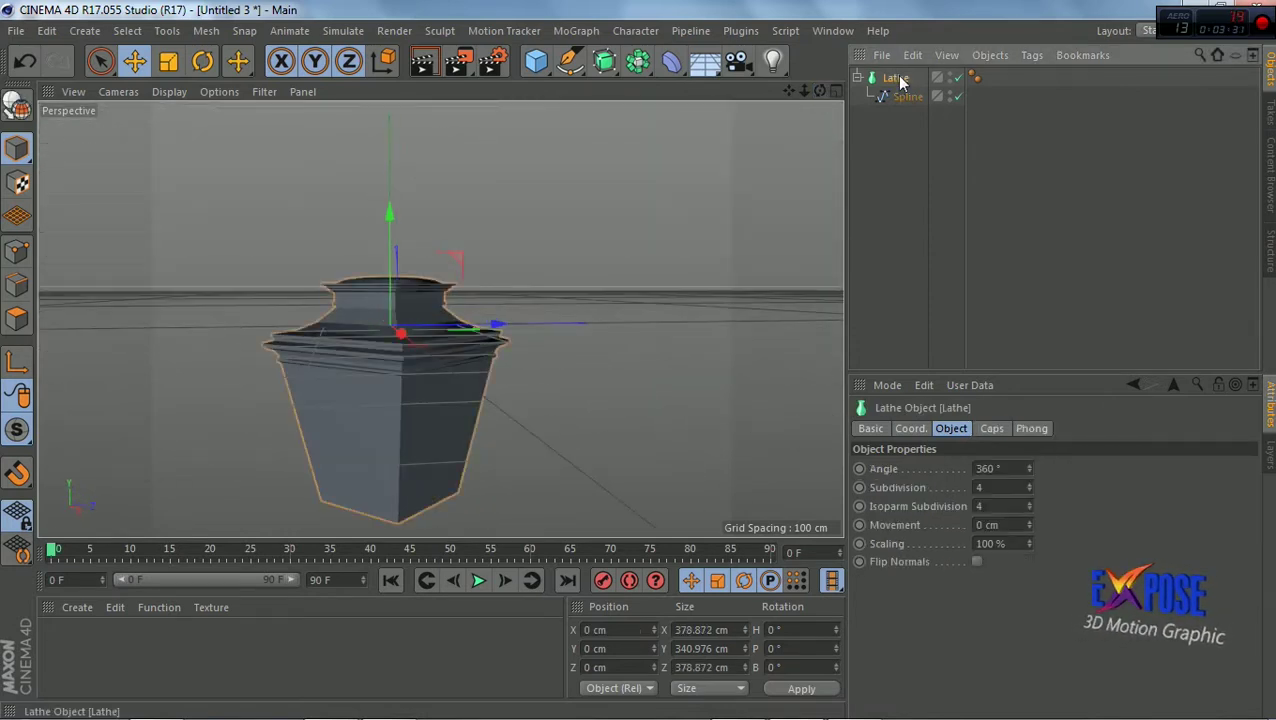
click(14, 104)
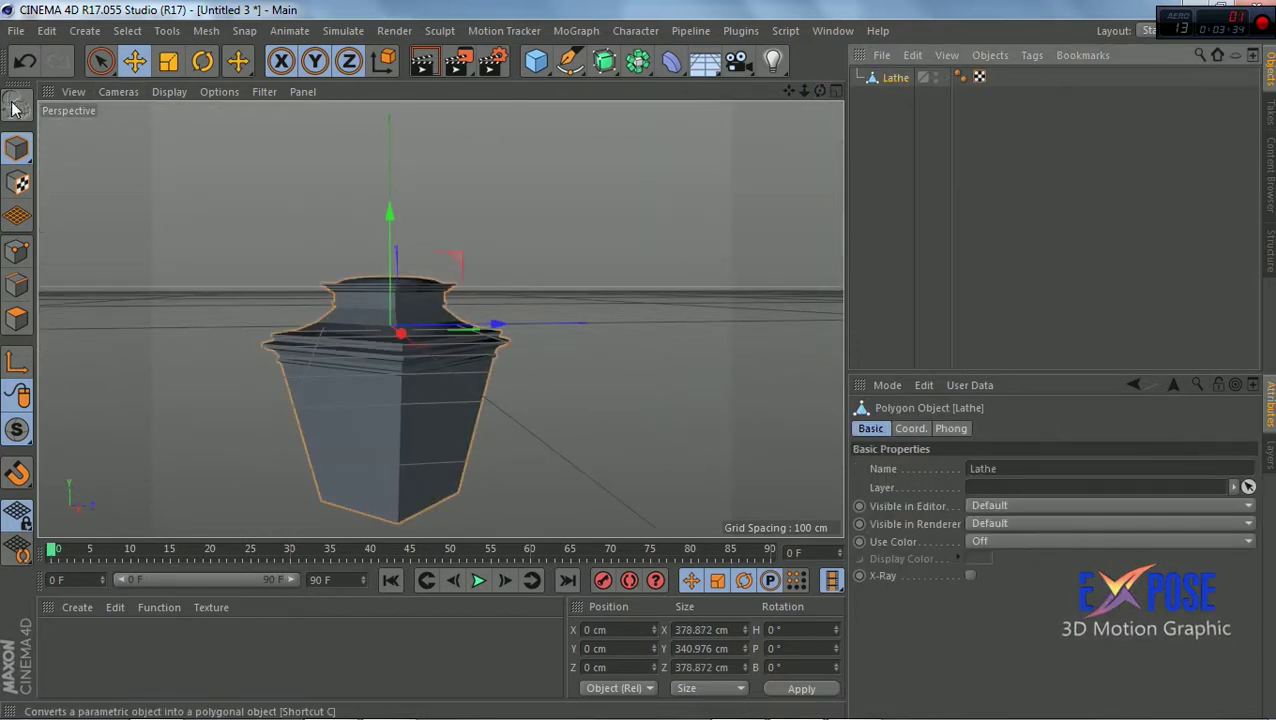
click(17, 285)
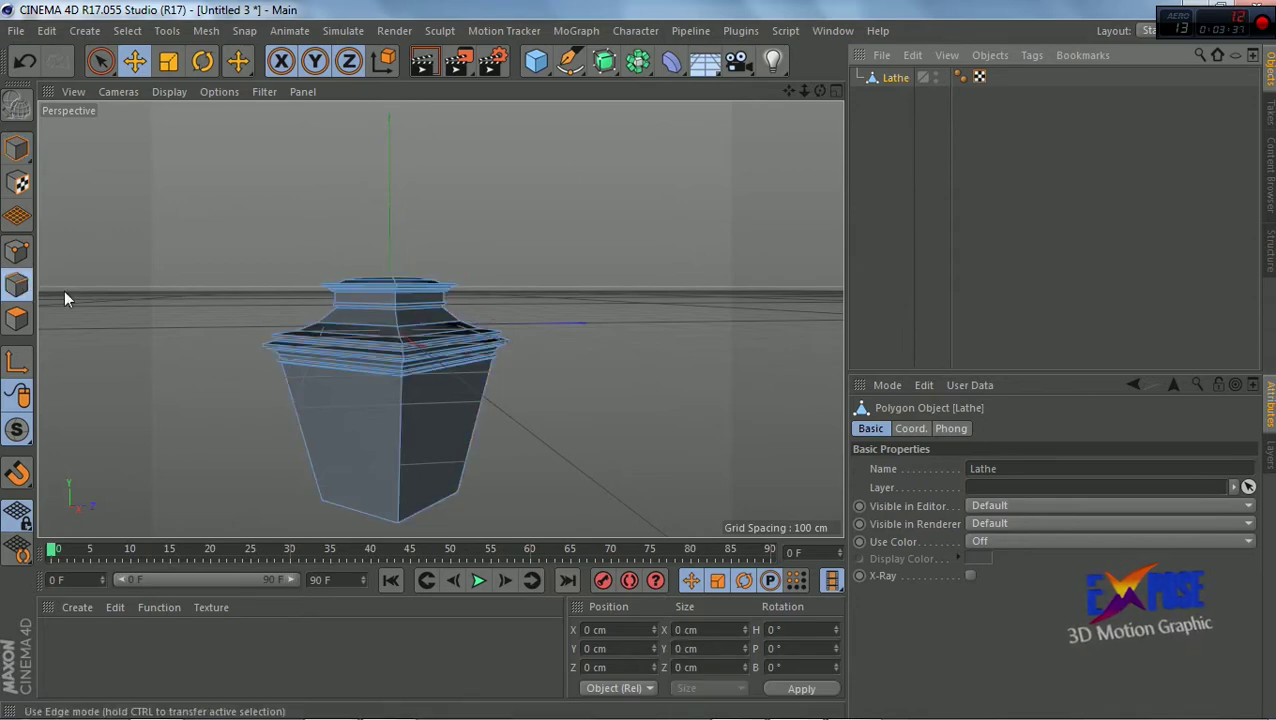
scroll(400, 328, up, 3)
scroll(400, 328, up, 3)
drag(820, 91, 393, 323)
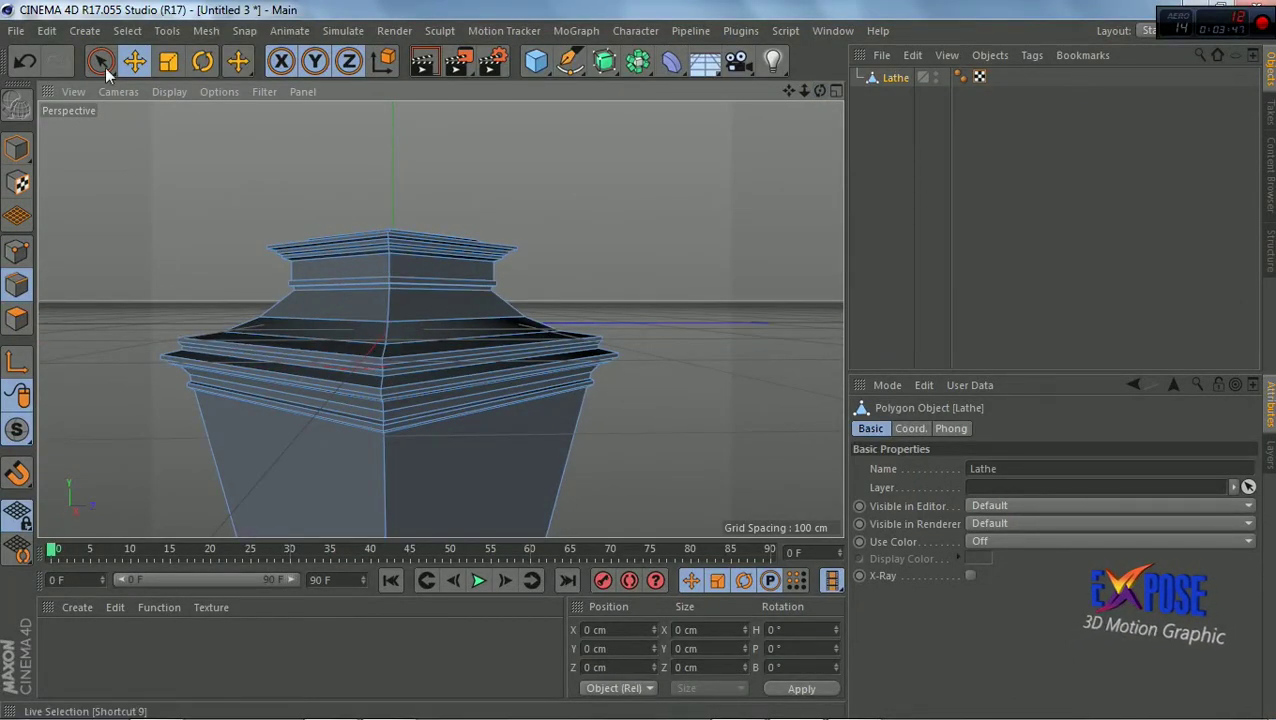
Loop-select the vertical edge loops running down the body's corners
click(127, 30)
click(137, 167)
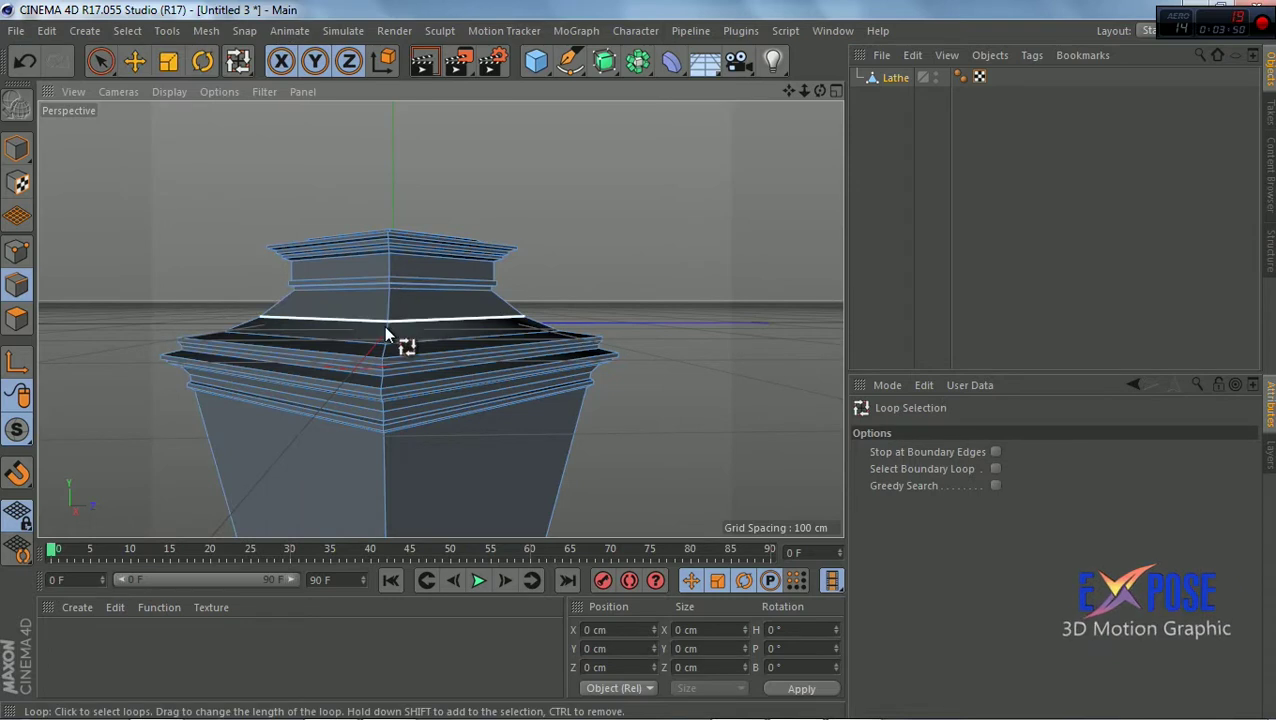
click(390, 265)
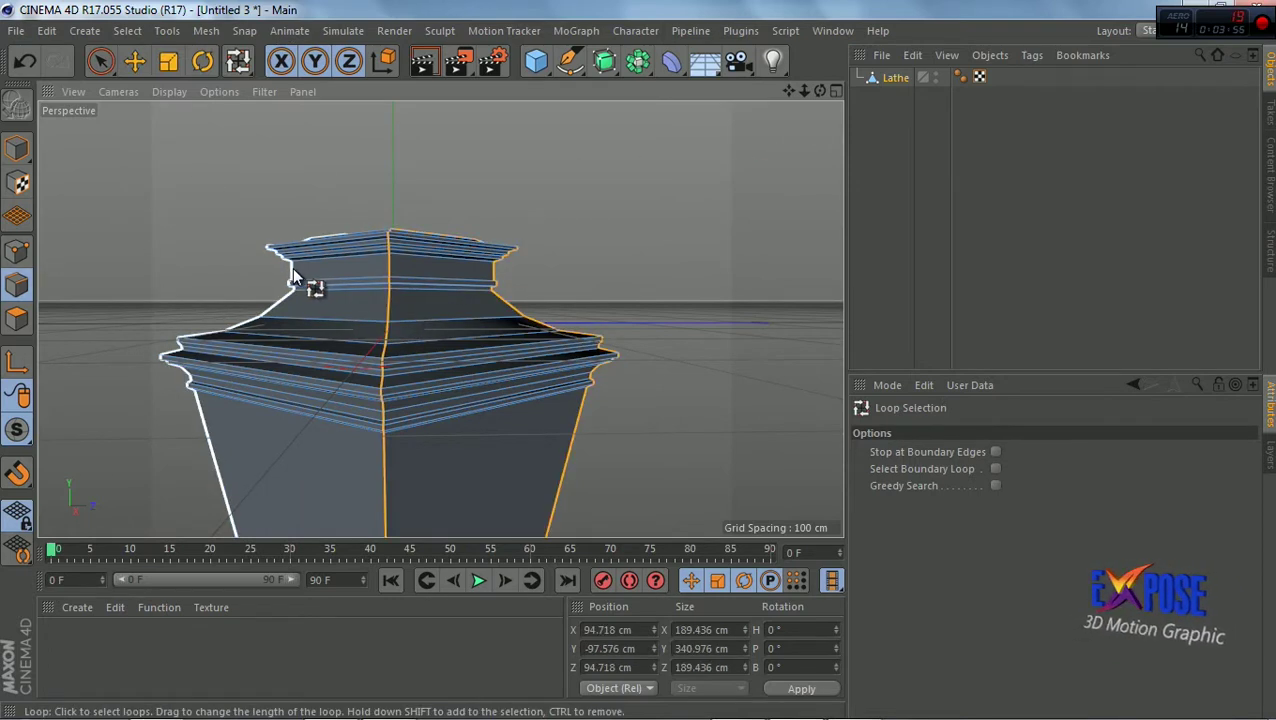
scroll(290, 267, down, 3)
drag(819, 92, 830, 95)
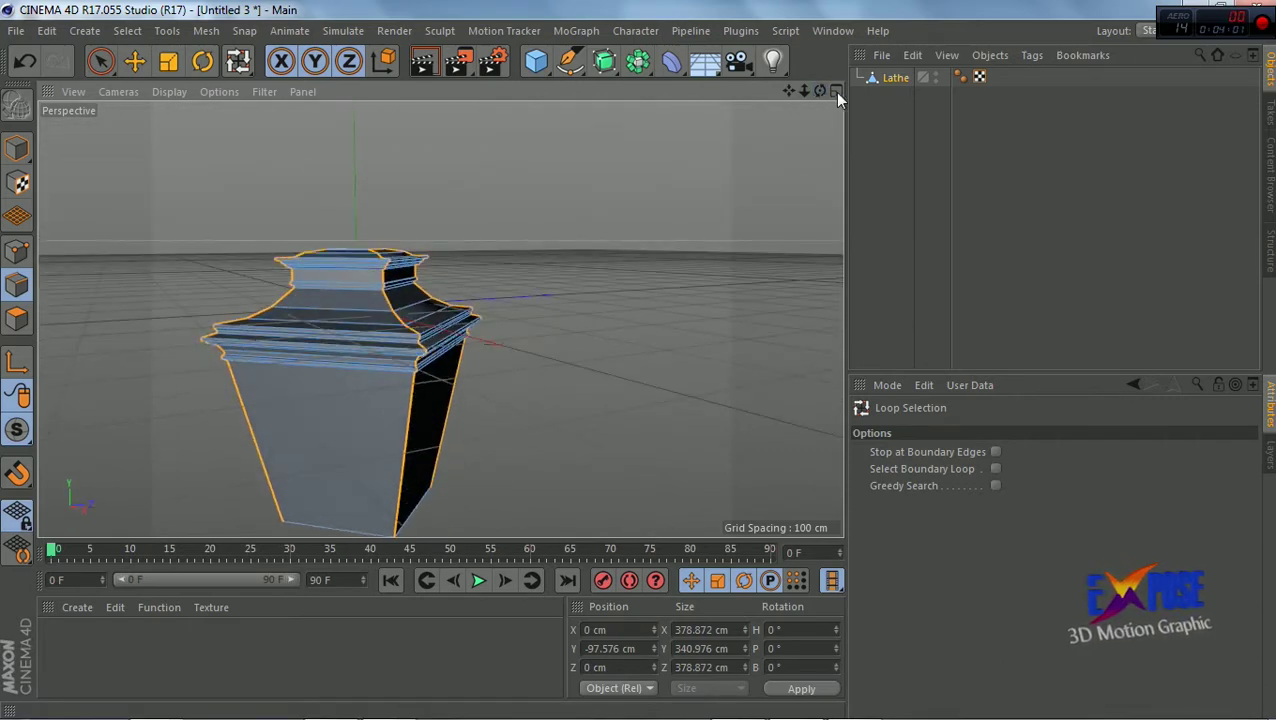
click(836, 92)
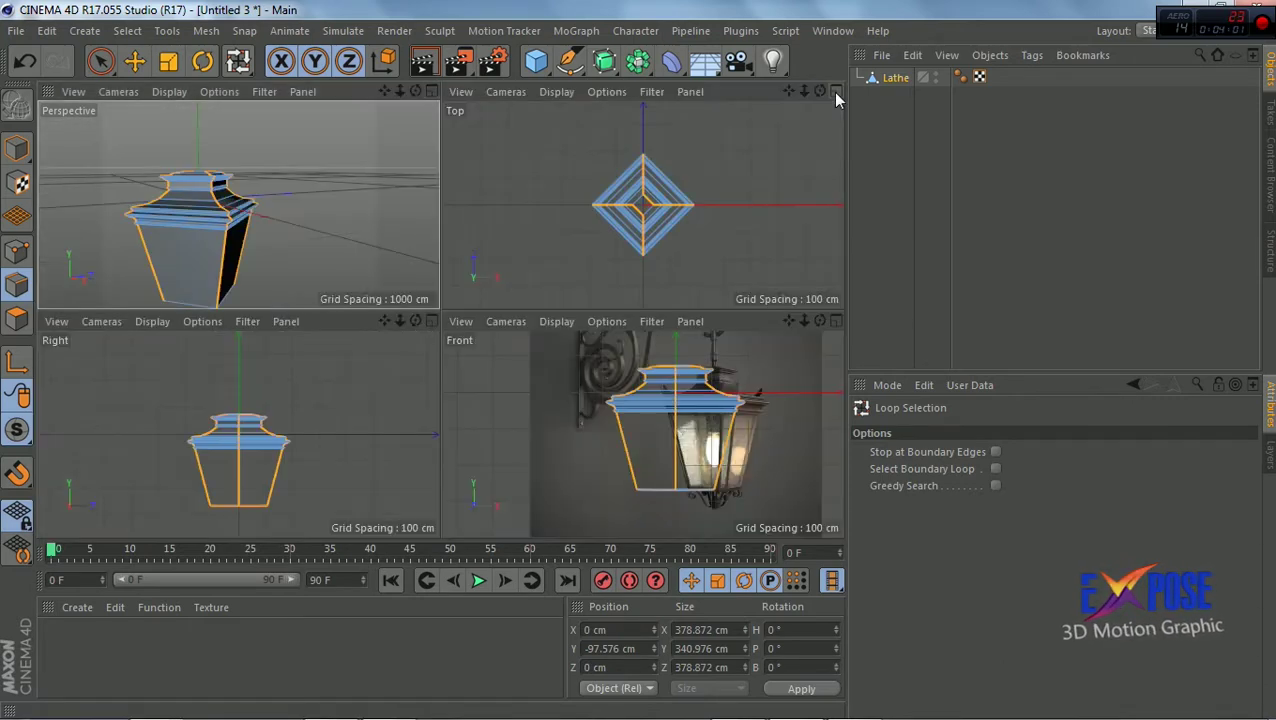
click(431, 321)
scroll(453, 283, up, 3)
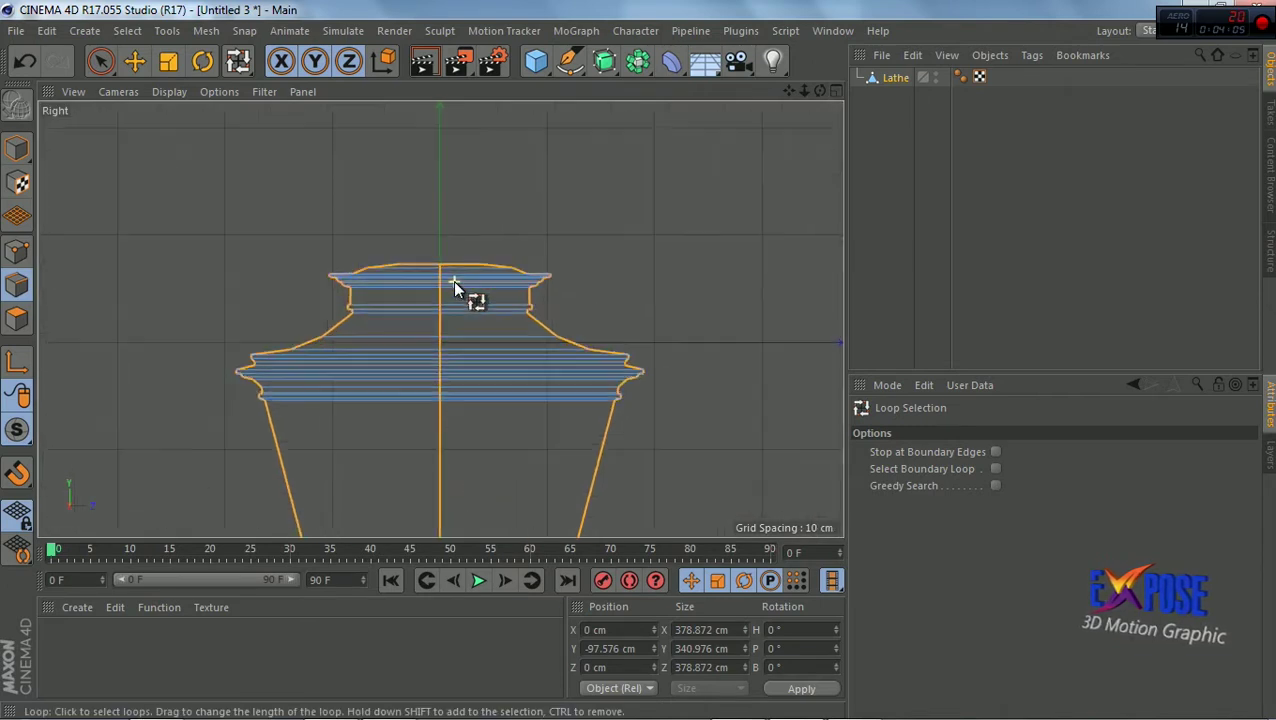
Switch to Rectangle Selection and marquee over the upper part of the body
click(100, 62)
click(206, 122)
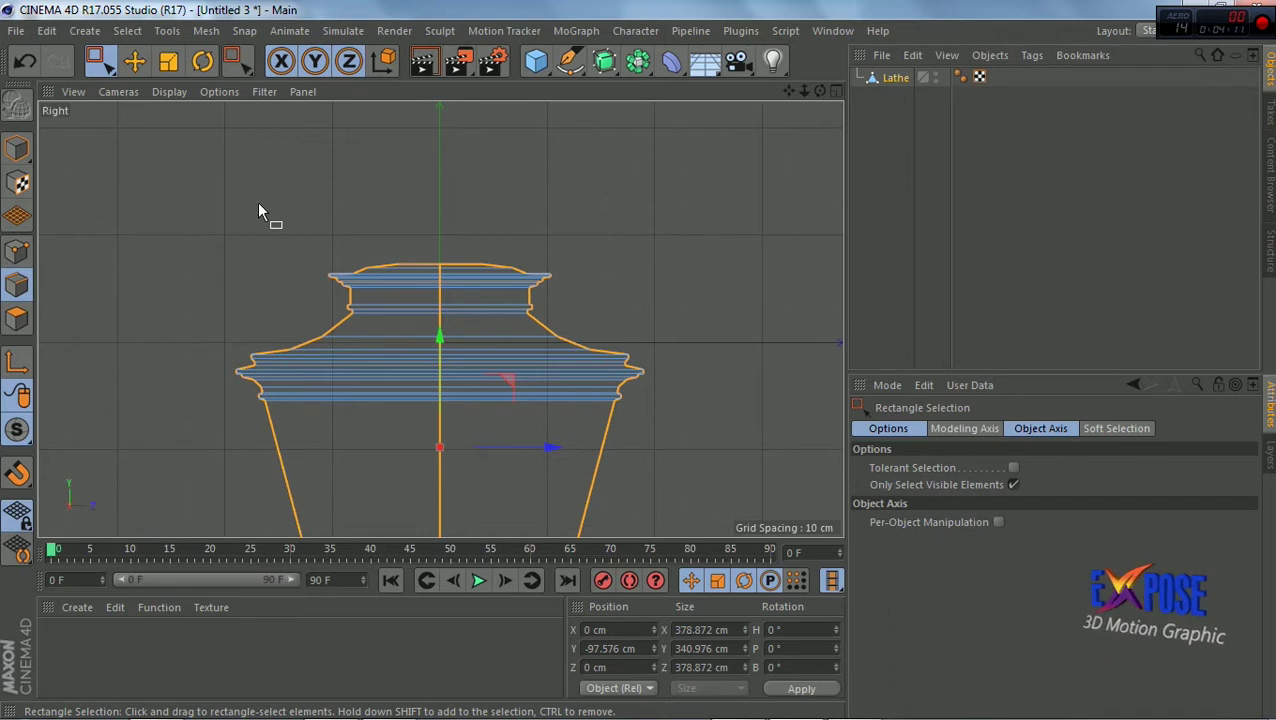
drag(262, 205, 600, 338)
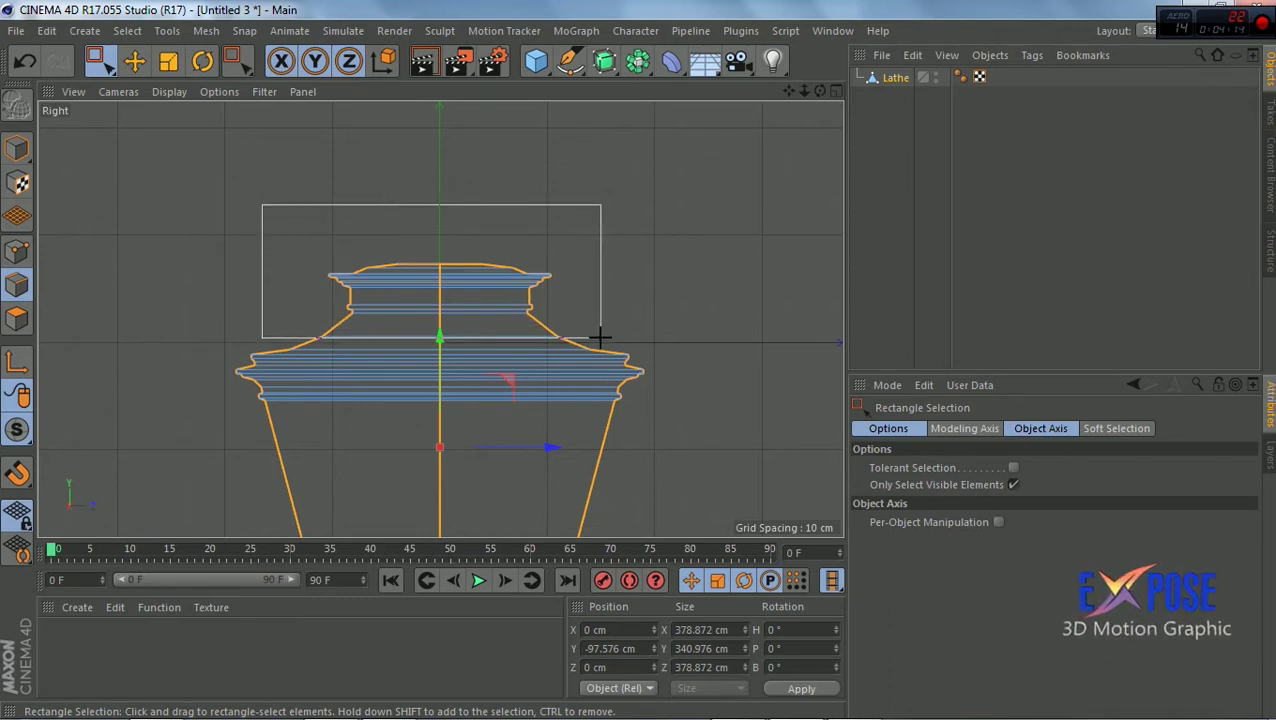
drag(600, 338, 604, 338)
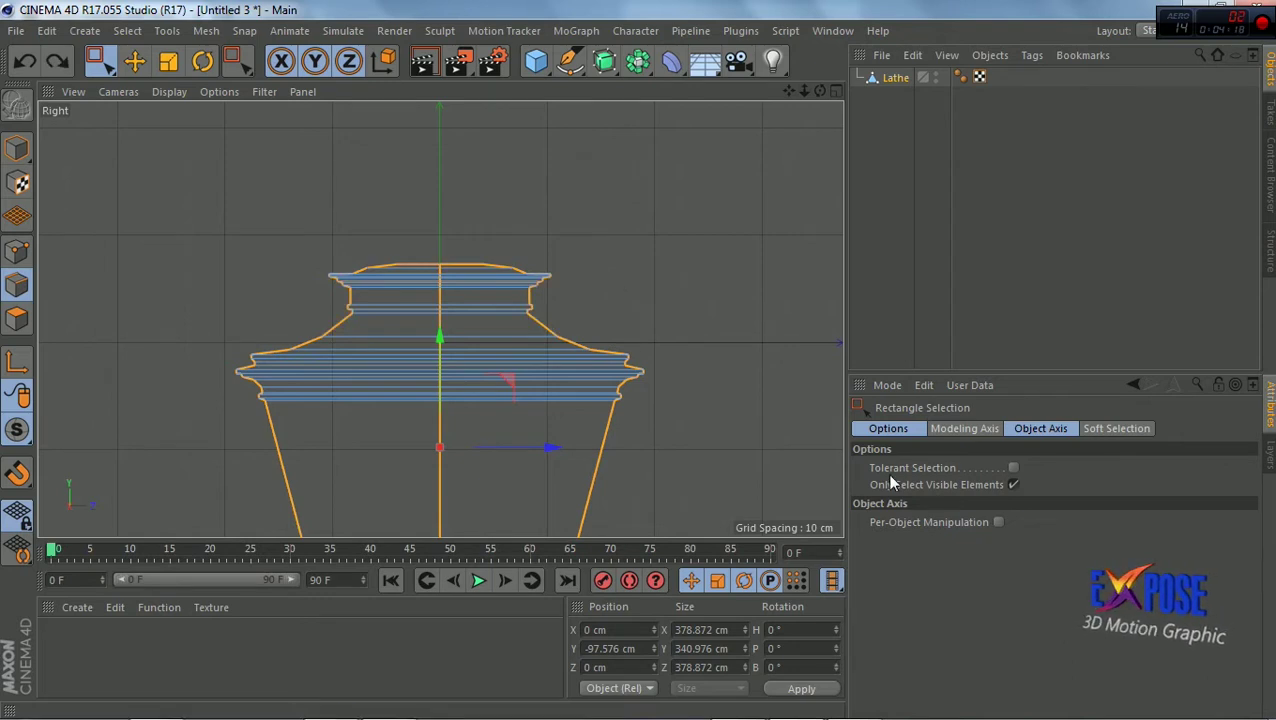
Turn off Only Select Visible Elements and deselect the upper section's edges
click(1012, 484)
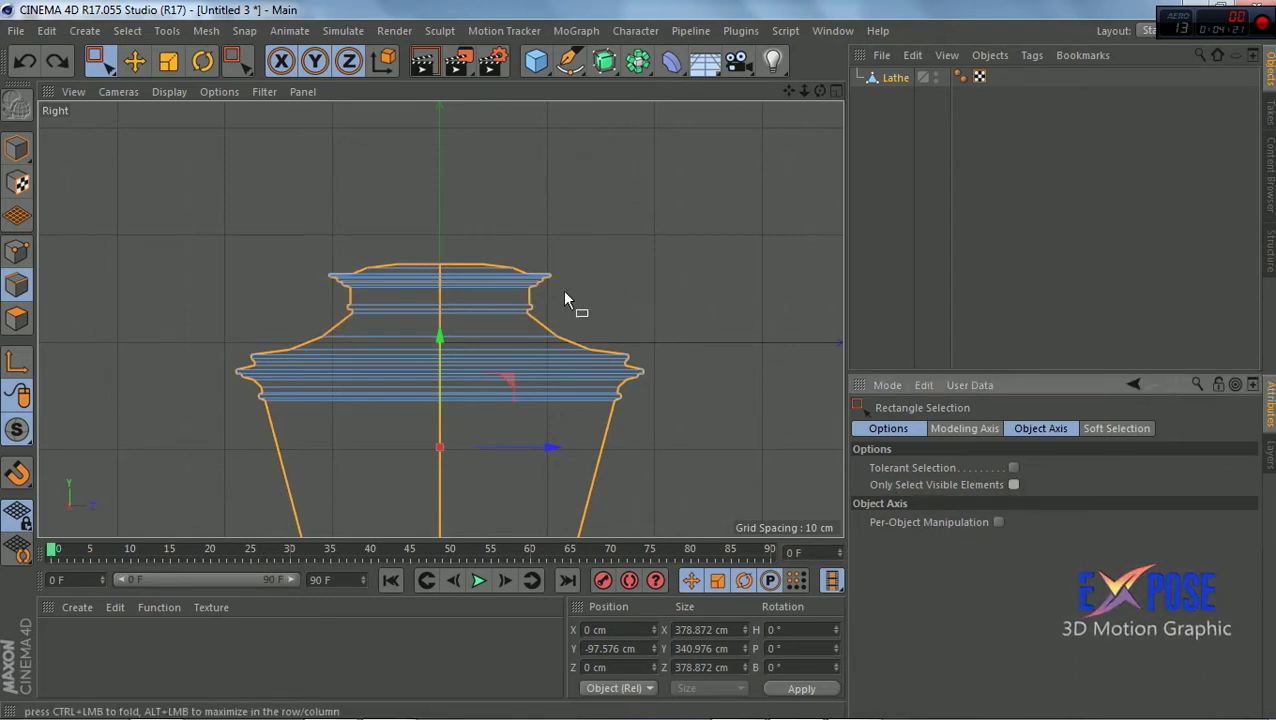
drag(243, 184, 644, 338)
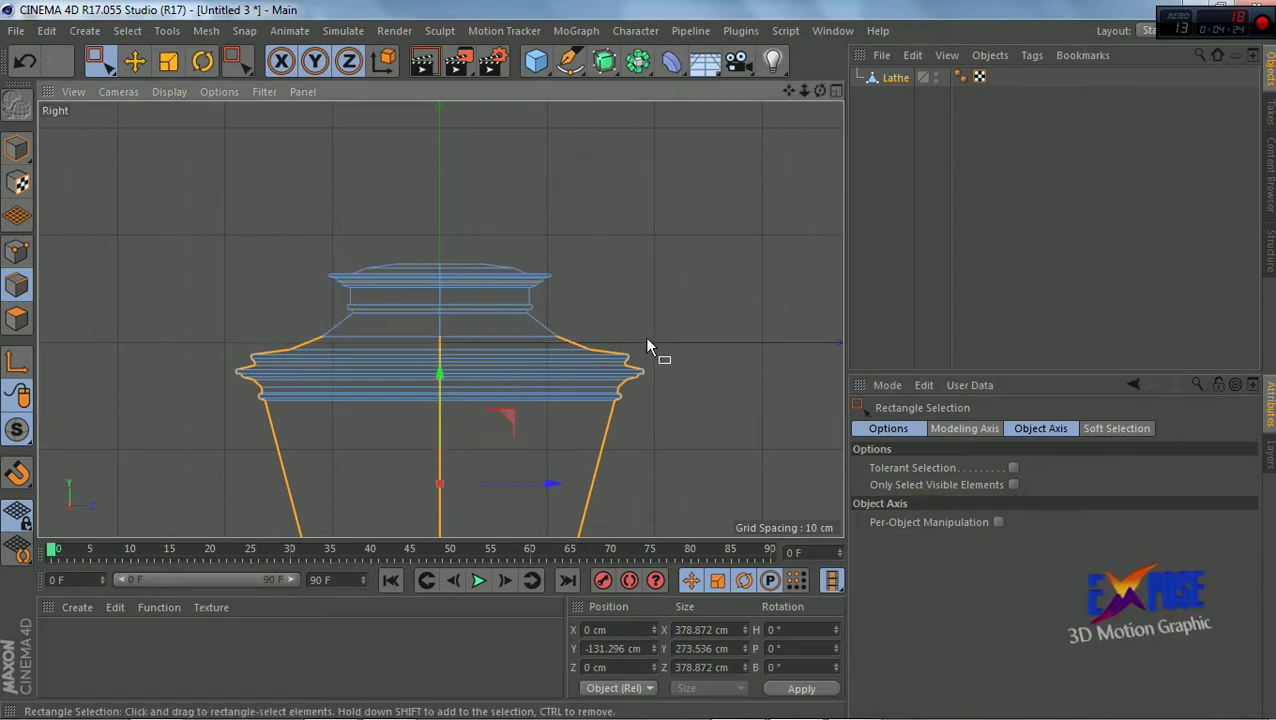
scroll(667, 277, down, 3)
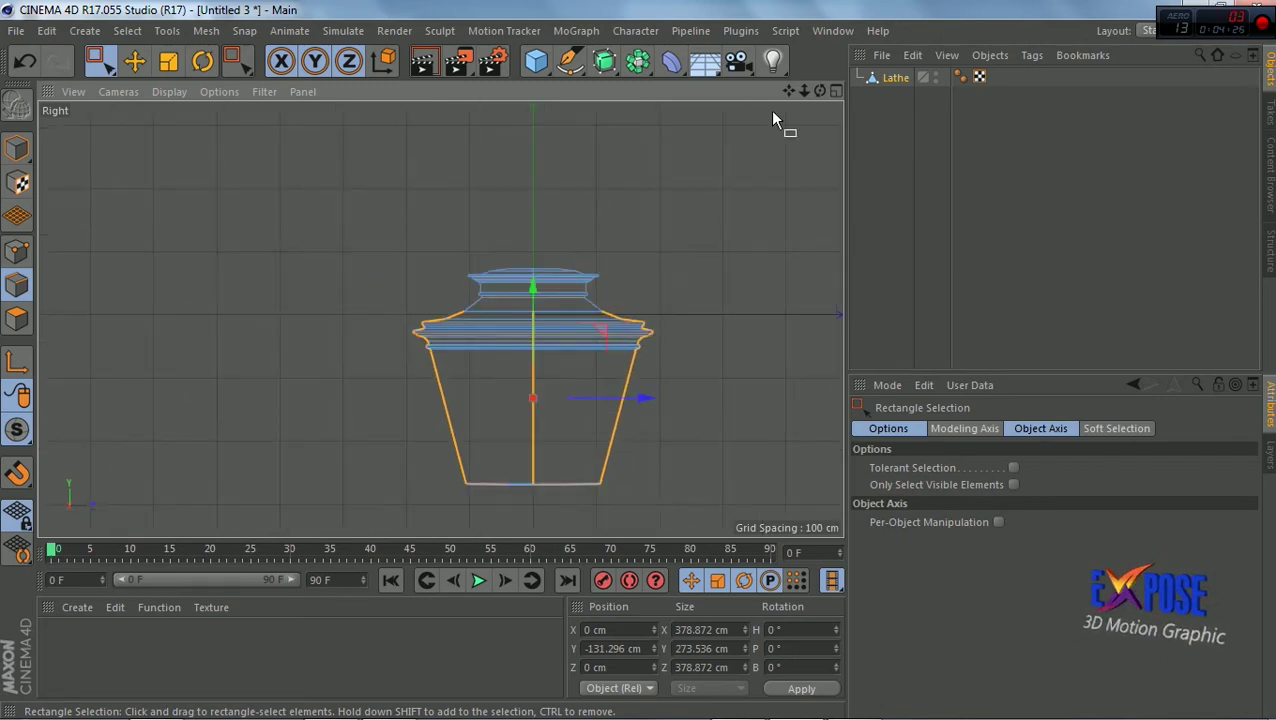
click(837, 91)
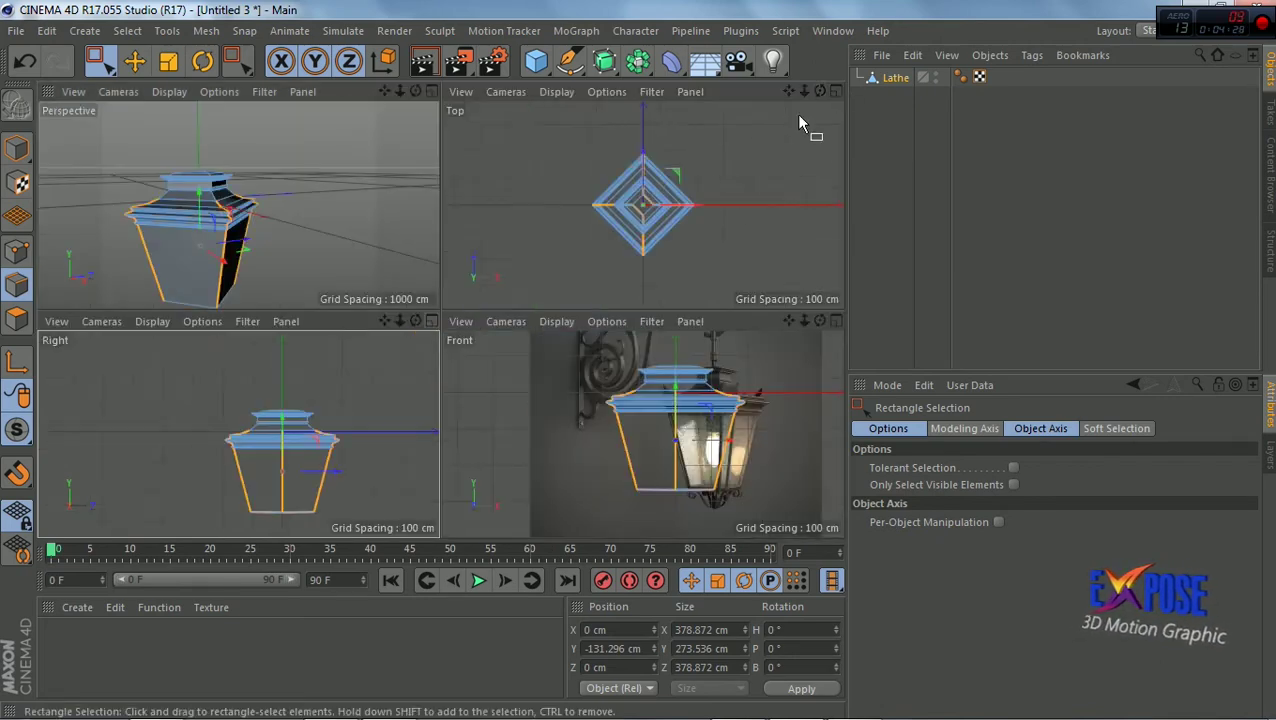
In a maximized Perspective view, use Live Selection to deselect the edges around the bottom opening
click(431, 91)
drag(820, 91, 780, 140)
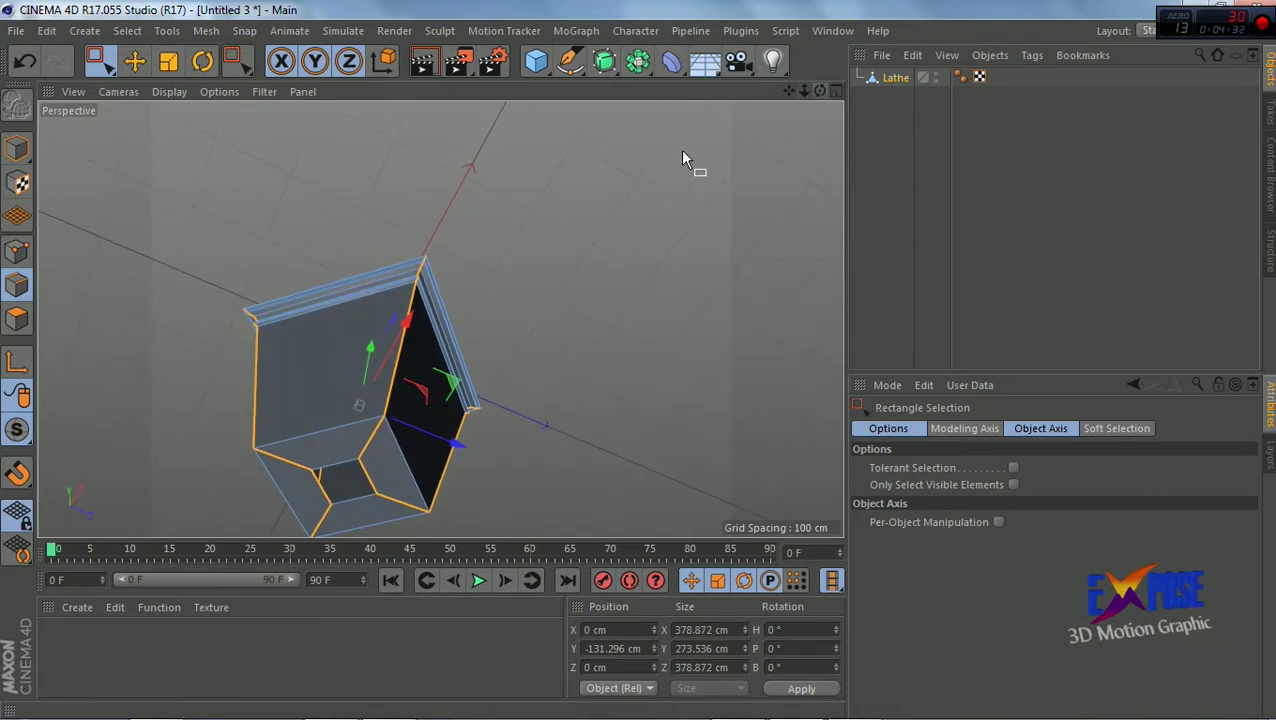
click(104, 62)
click(165, 88)
scroll(295, 470, up, 5)
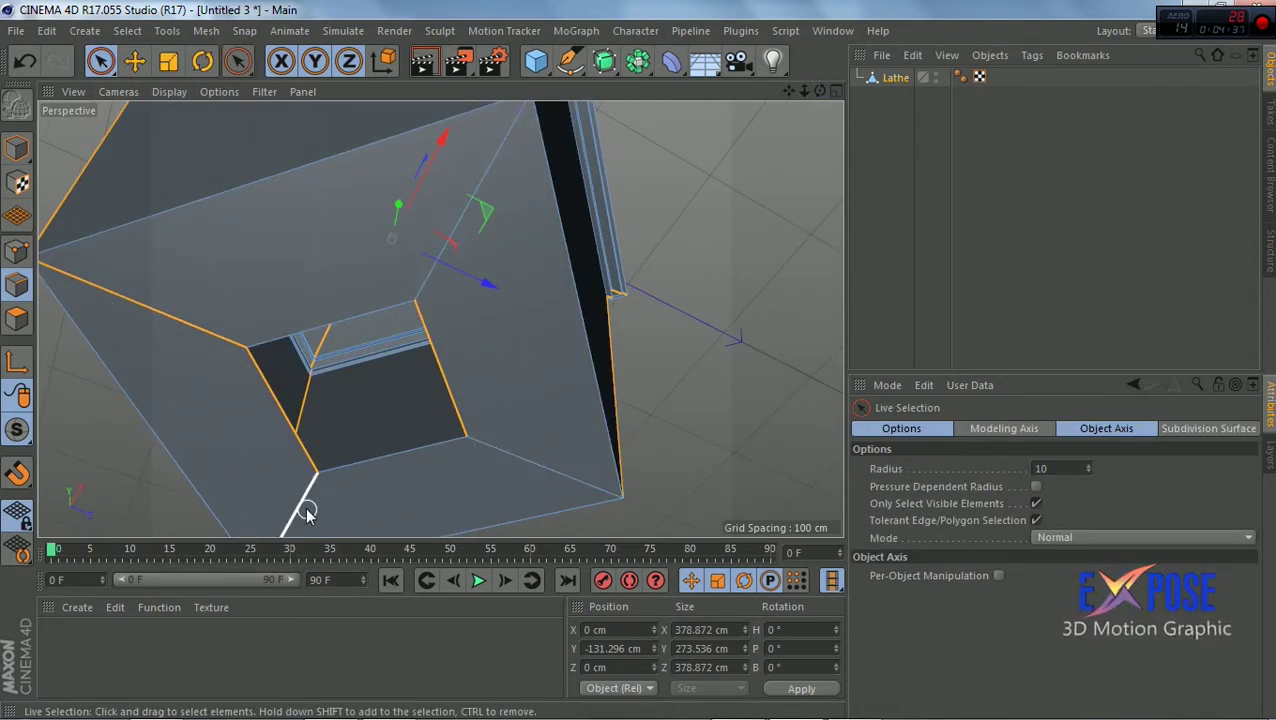
ctrl+drag(211, 342, 259, 380)
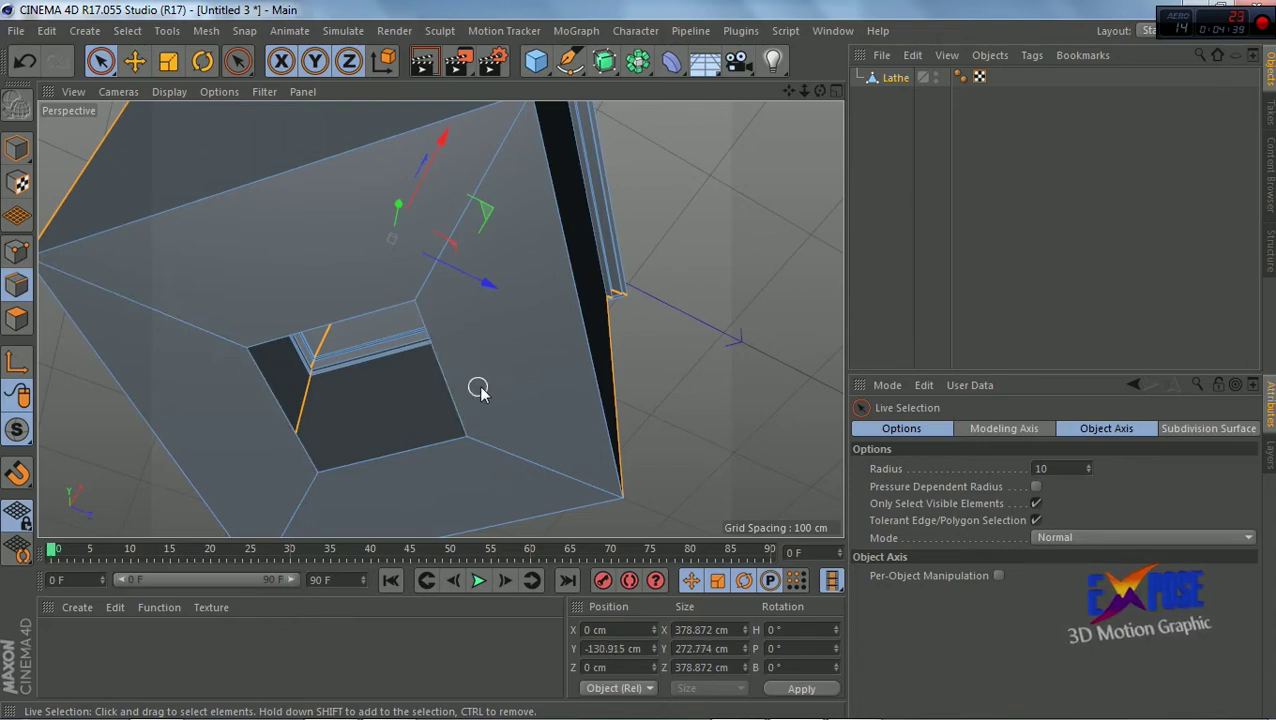
scroll(478, 390, down, 3)
Apply Bevel to the remaining selected edges from the viewport context menu
drag(820, 91, 700, 110)
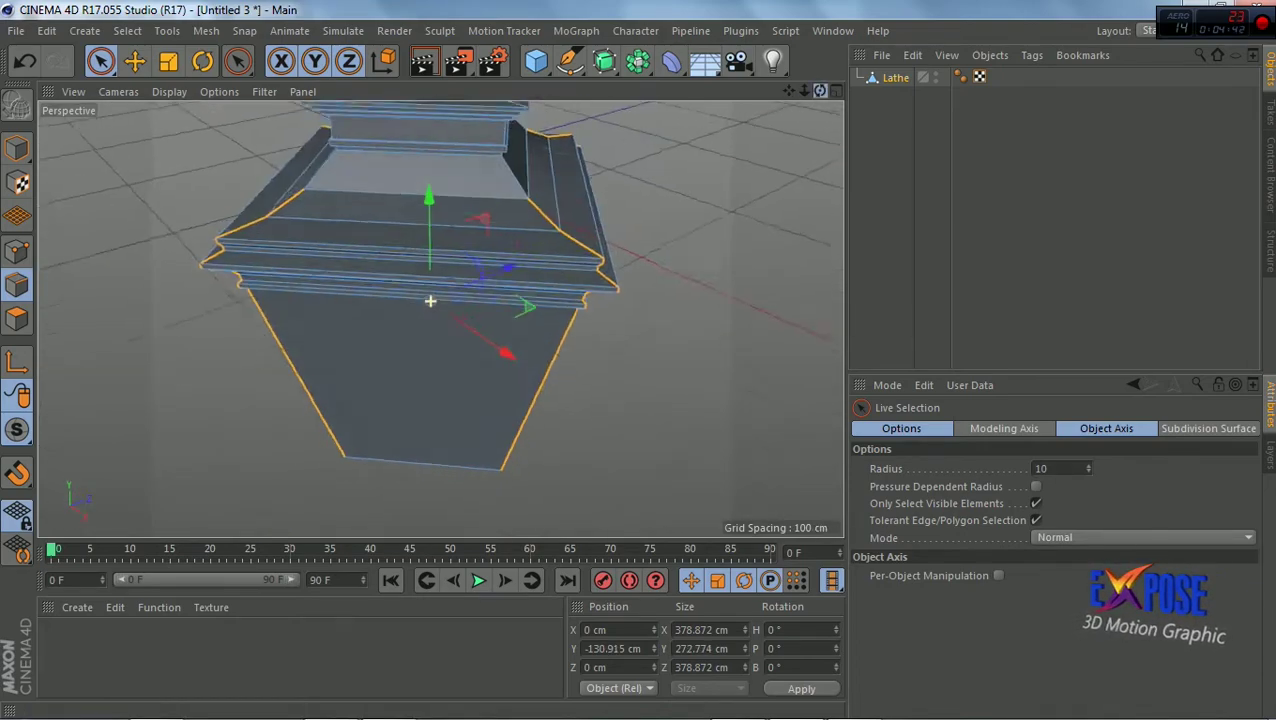
drag(820, 91, 760, 100)
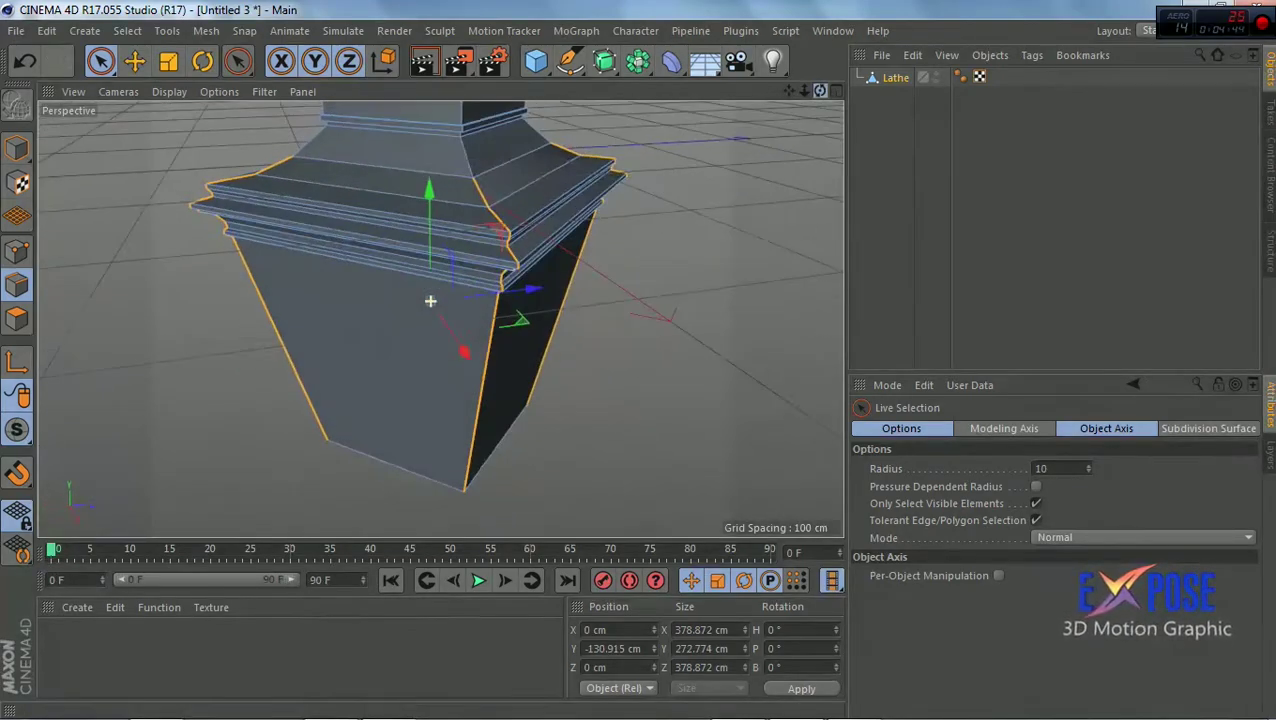
right_click(480, 190)
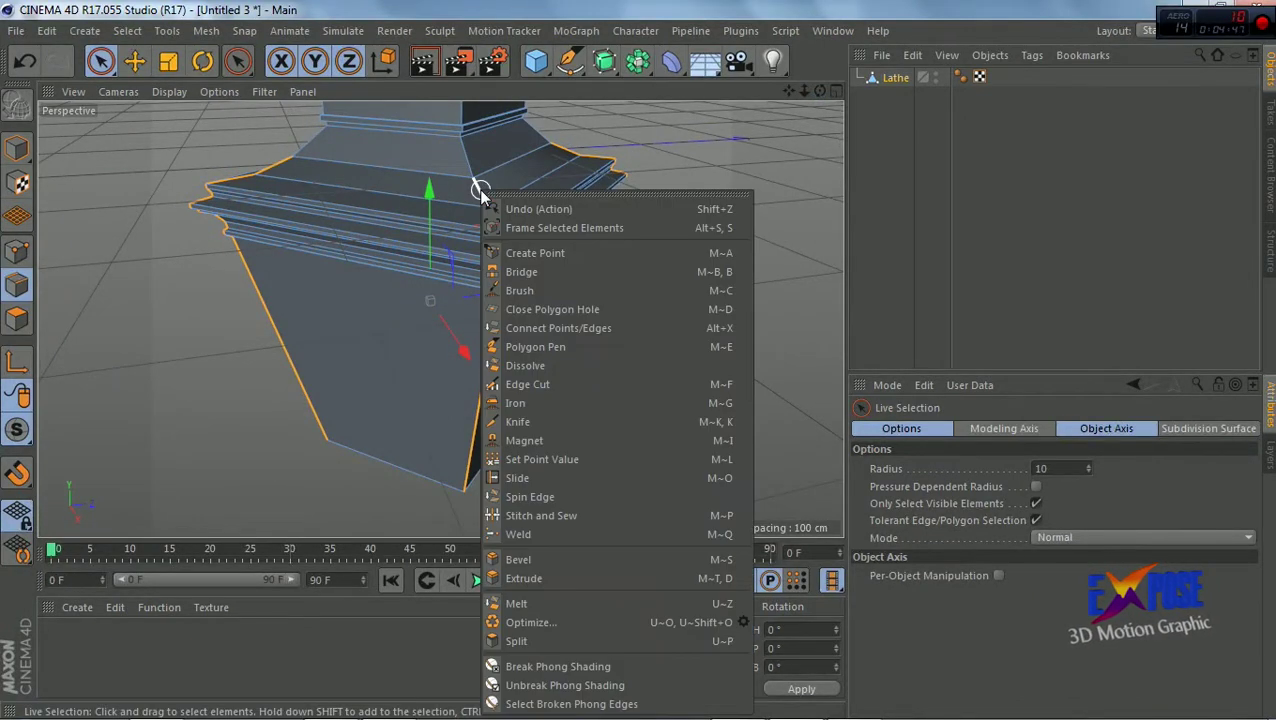
click(529, 559)
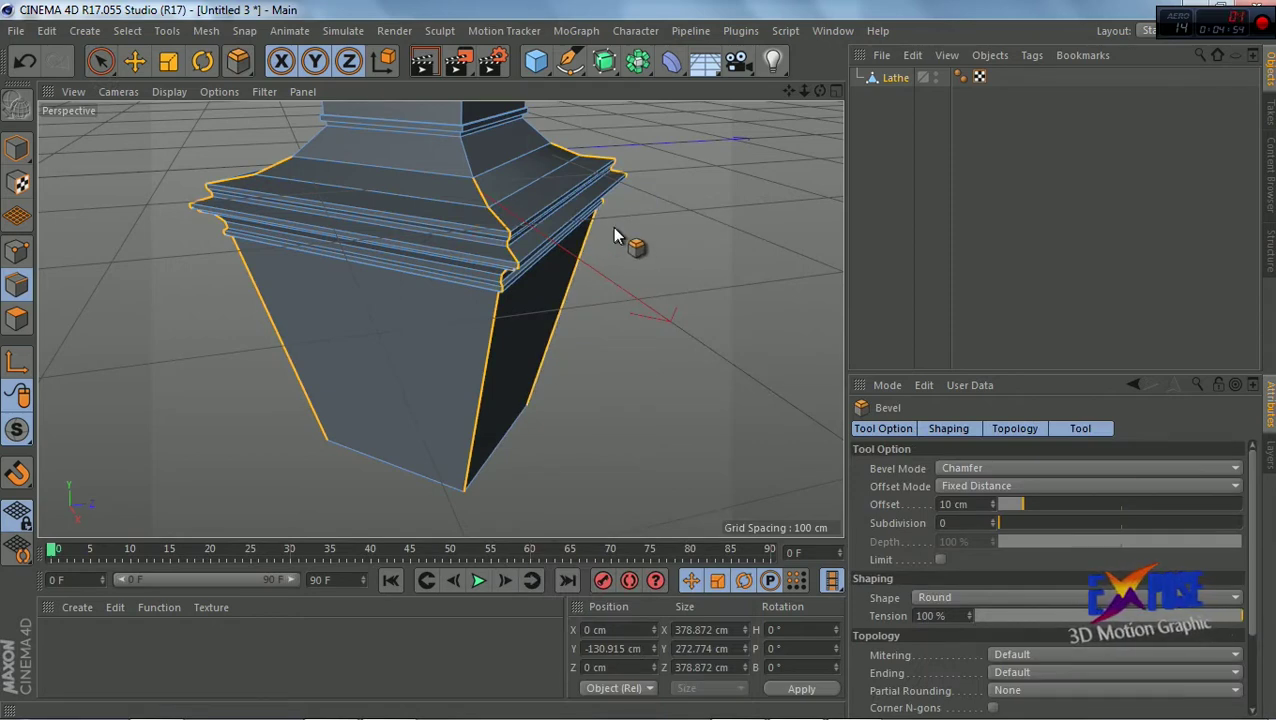
Chamfer the selected edges with 0 subdivisions at a 20.5 cm offset, redoing the first attempt
click(942, 523)
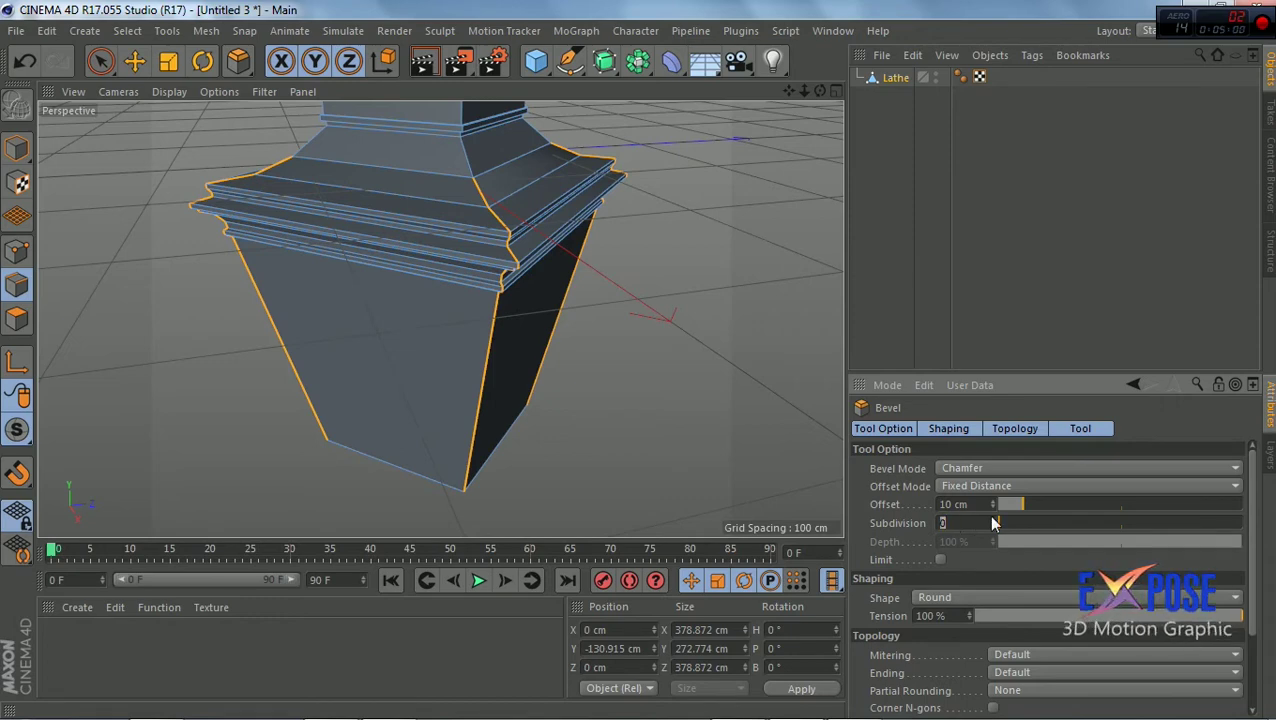
drag(649, 313, 820, 355)
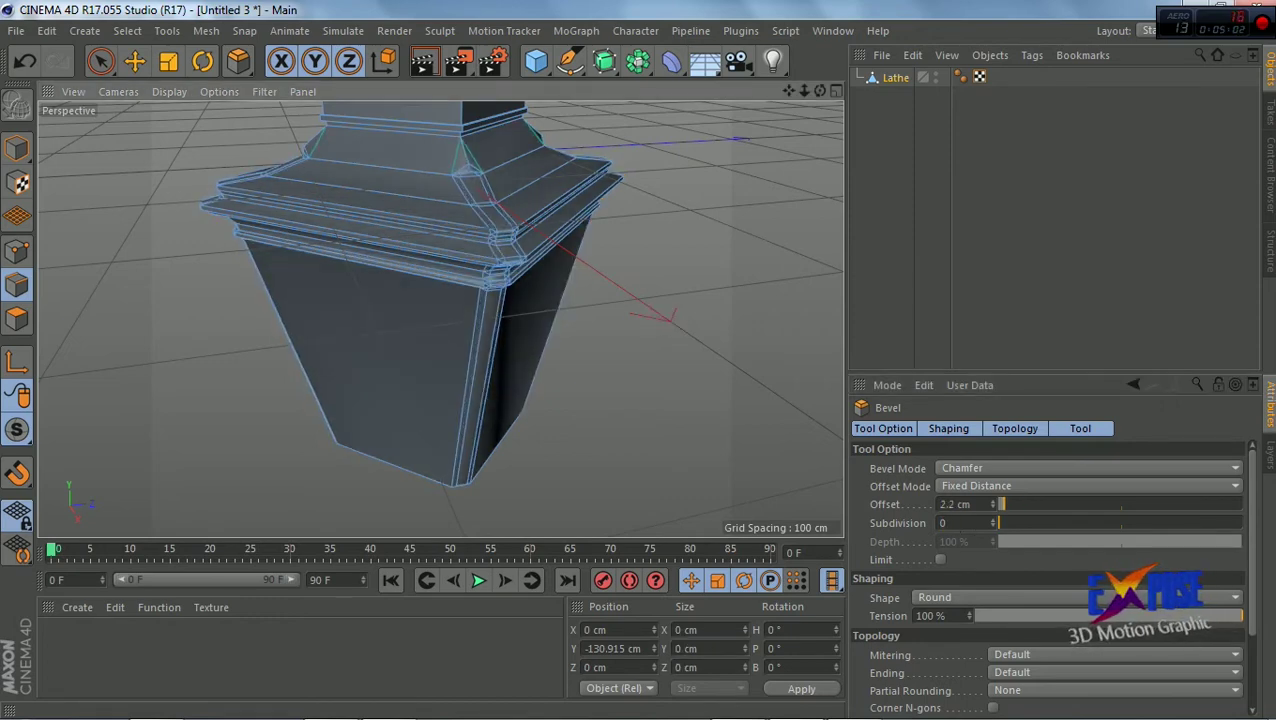
key(ctrl+z)
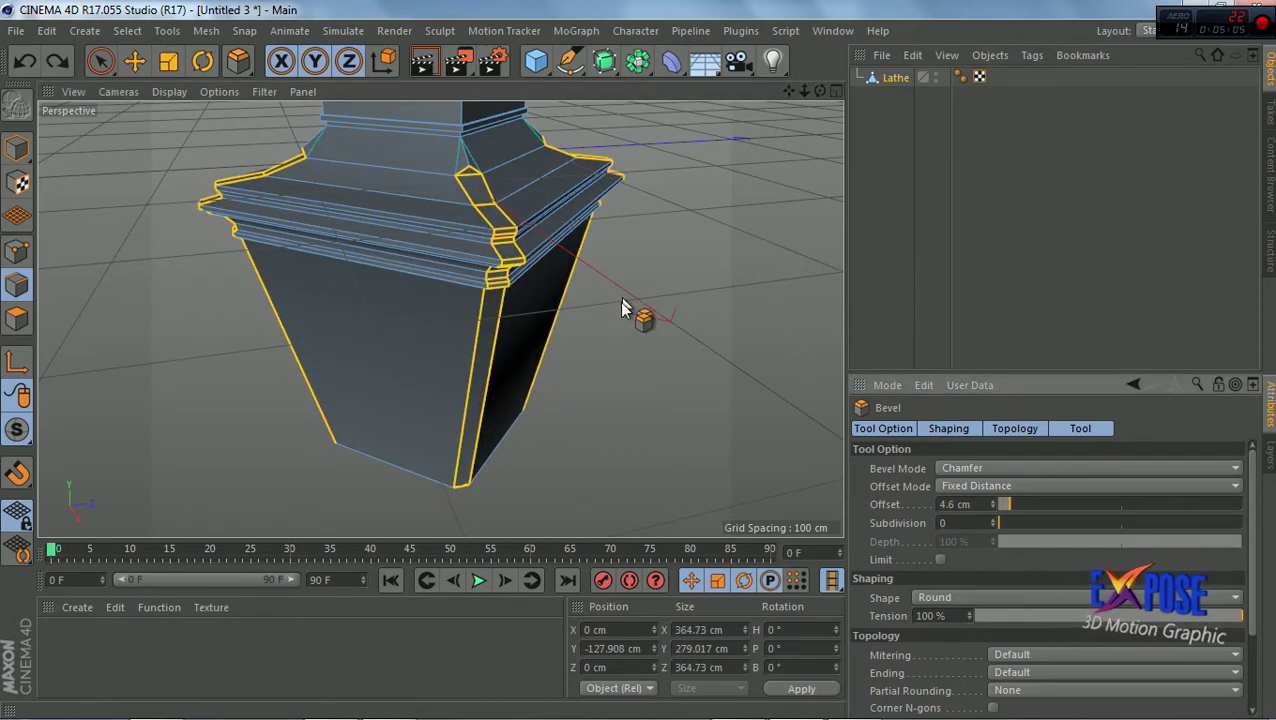
drag(608, 351, 840, 355)
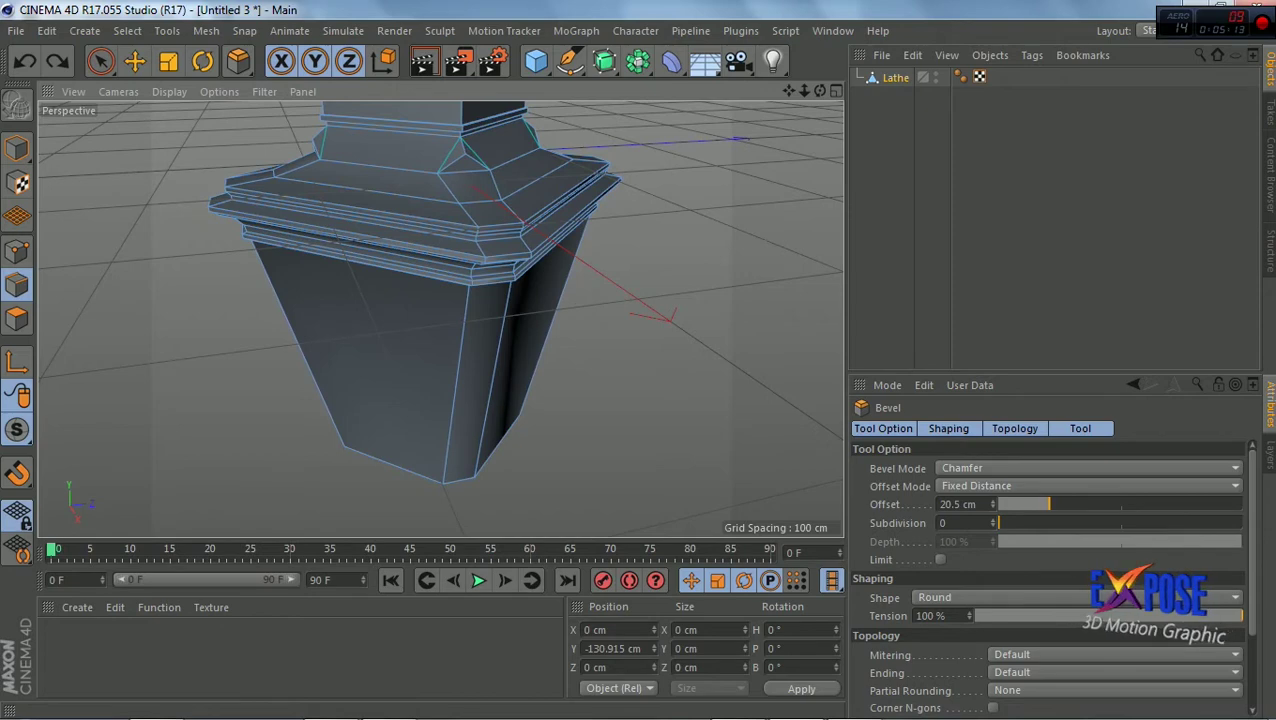
scroll(609, 358, down, 3)
alt+drag(632, 373, 478, 307)
click(836, 91)
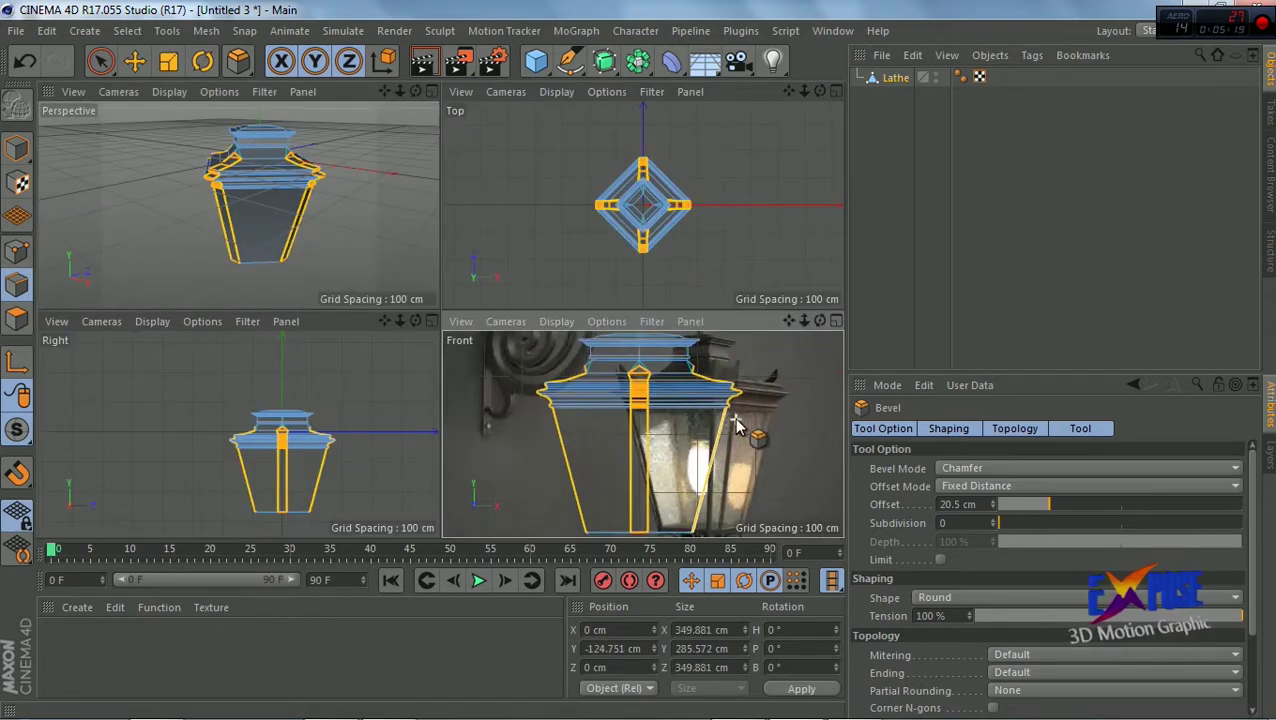
Inspect the chamfered corners in a maximized Perspective view, then switch to Points mode
scroll(738, 420, up, 2)
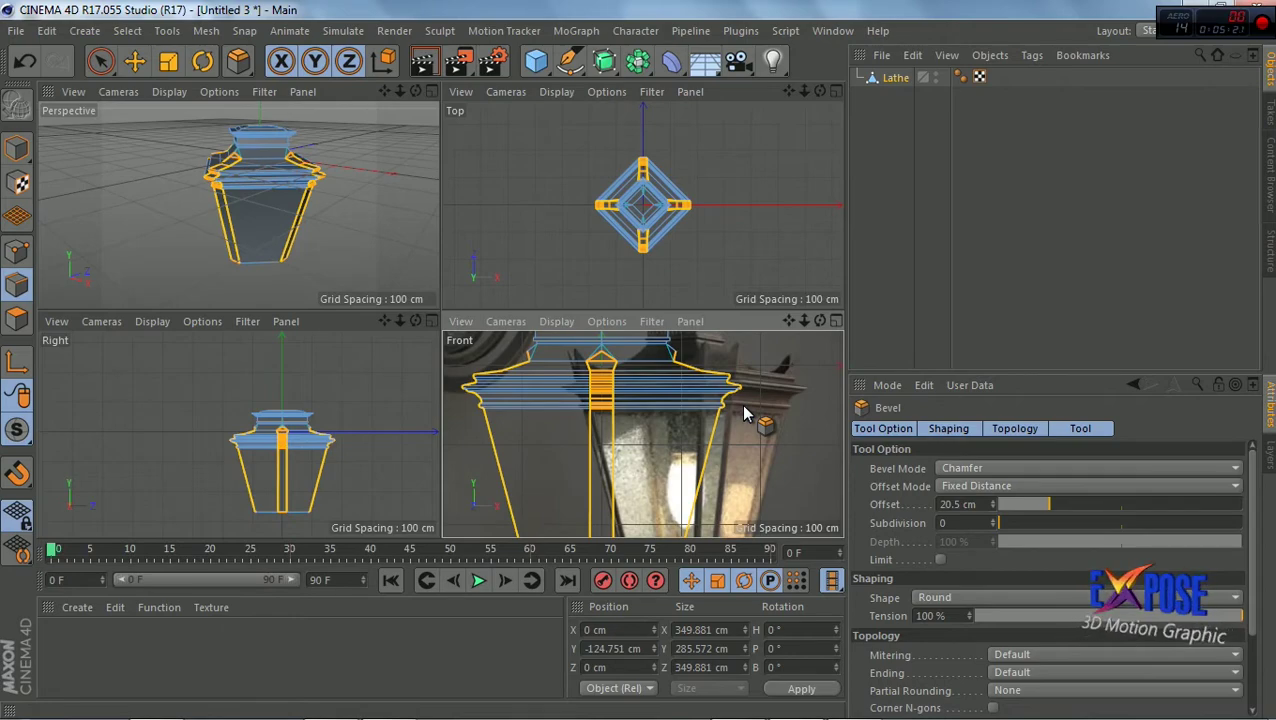
click(431, 91)
scroll(450, 160, up, 2)
scroll(620, 150, up, 2)
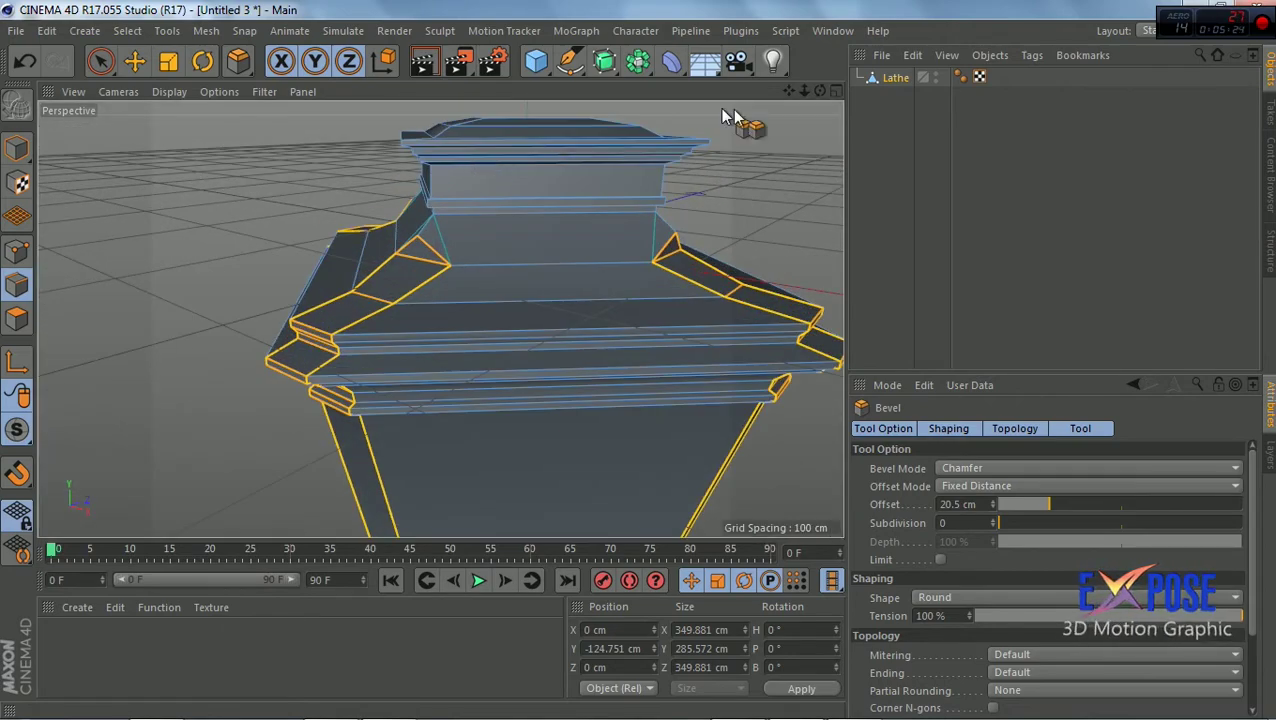
alt+drag(513, 420, 513, 420)
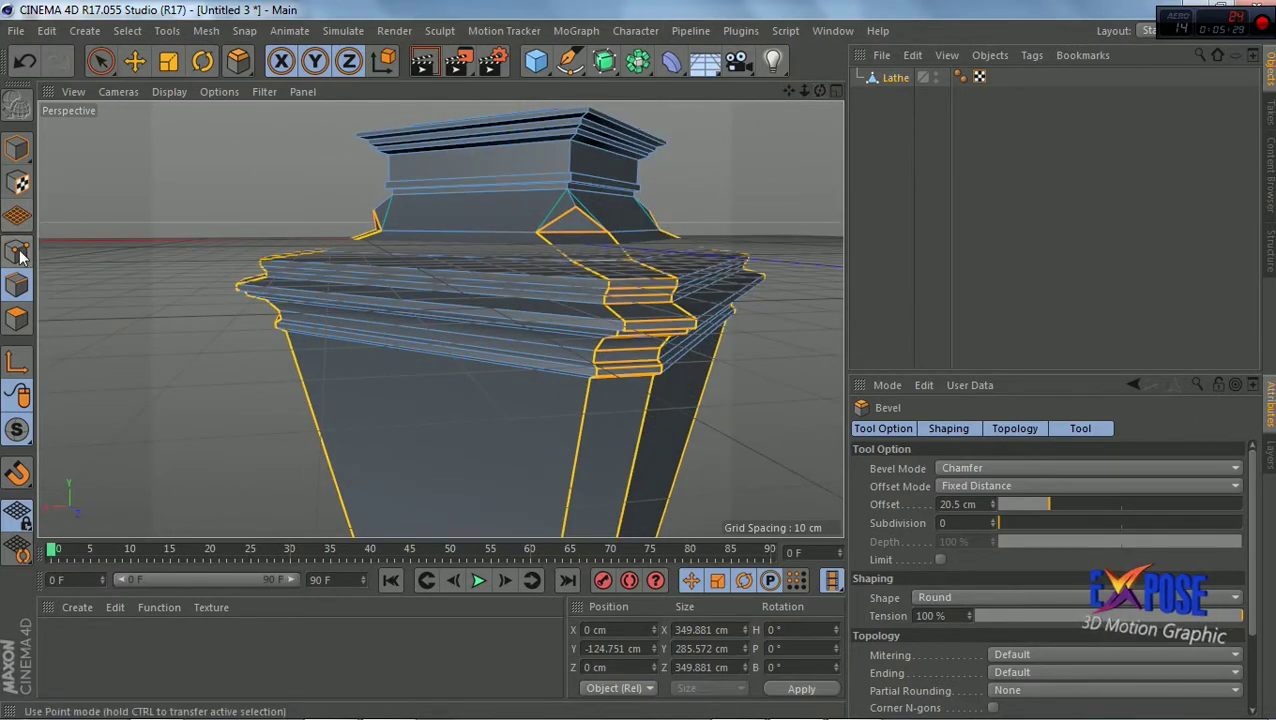
click(251, 222)
alt+drag(251, 222, 520, 118)
Weld the triangular facet points at the first two corners into single vertices
drag(820, 91, 618, 247)
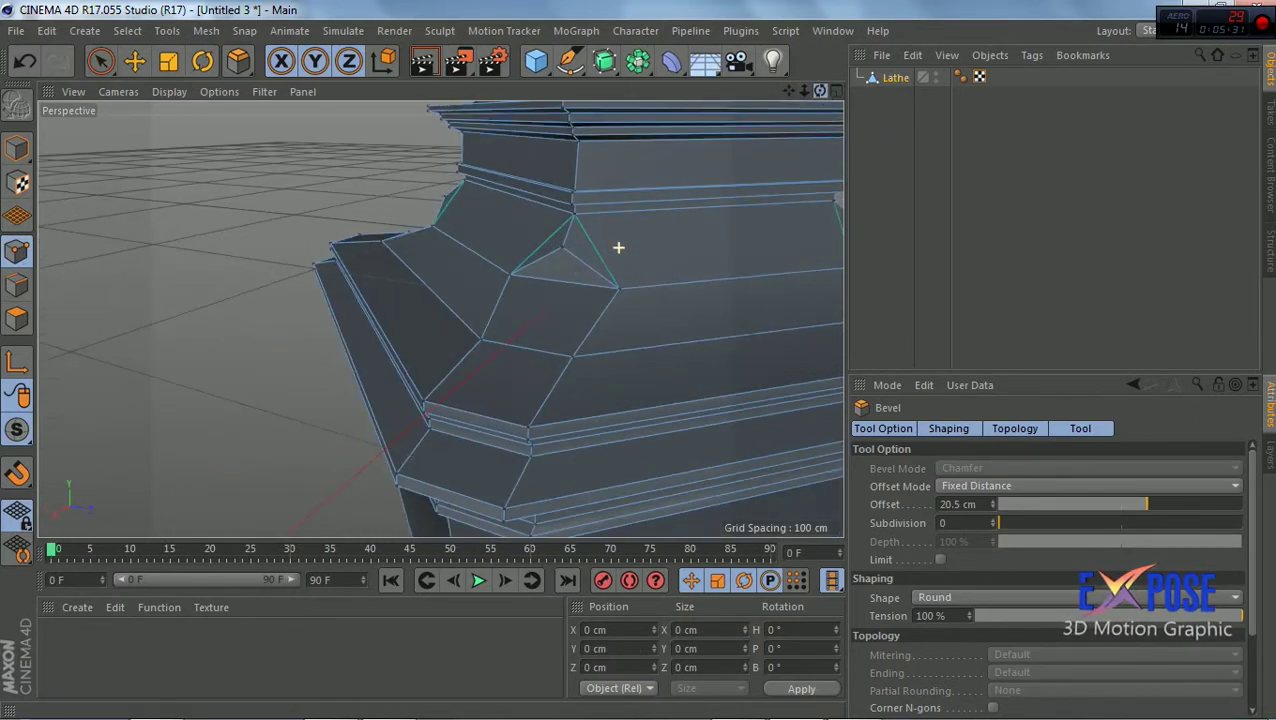
drag(104, 64, 151, 93)
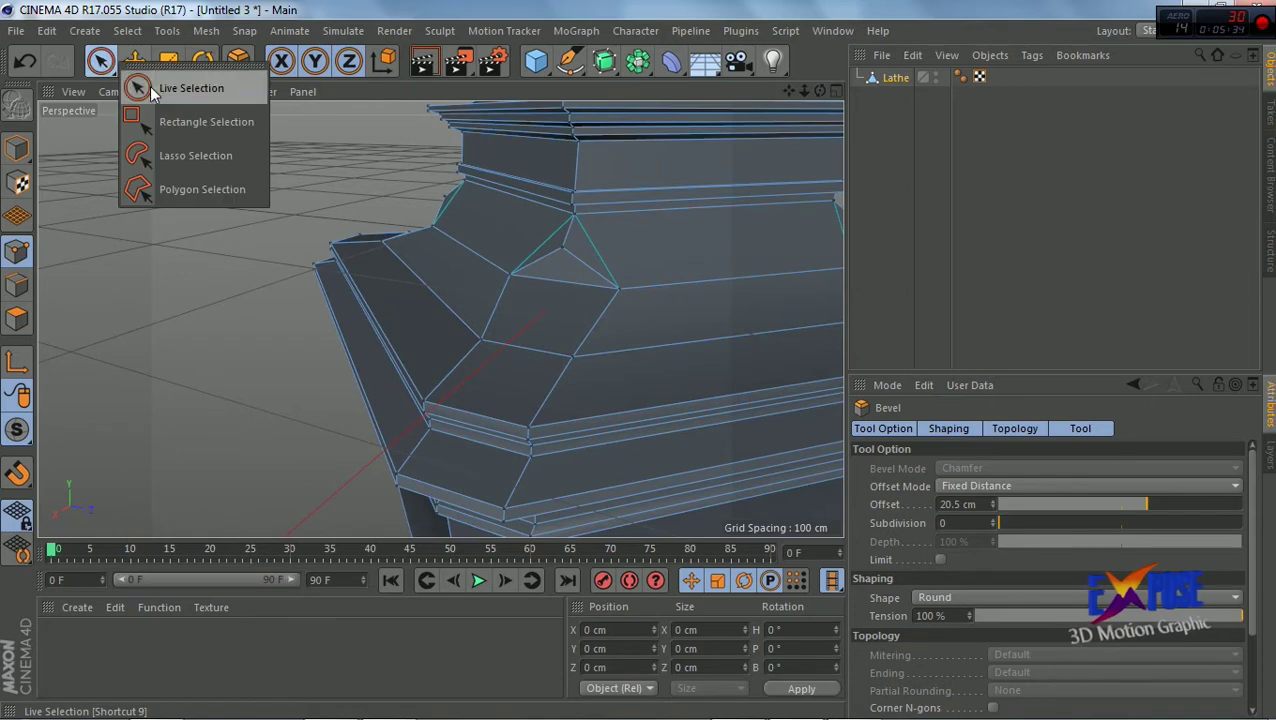
click(151, 90)
click(560, 249)
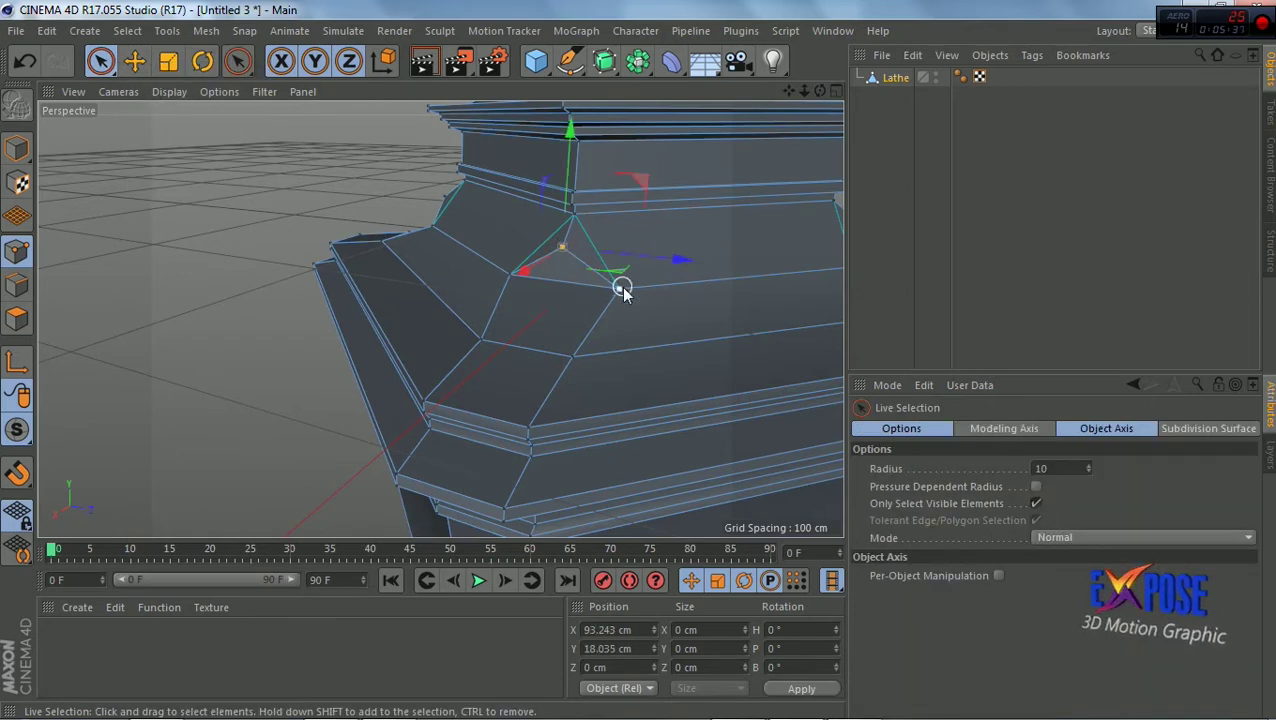
click(507, 283)
right_click(556, 290)
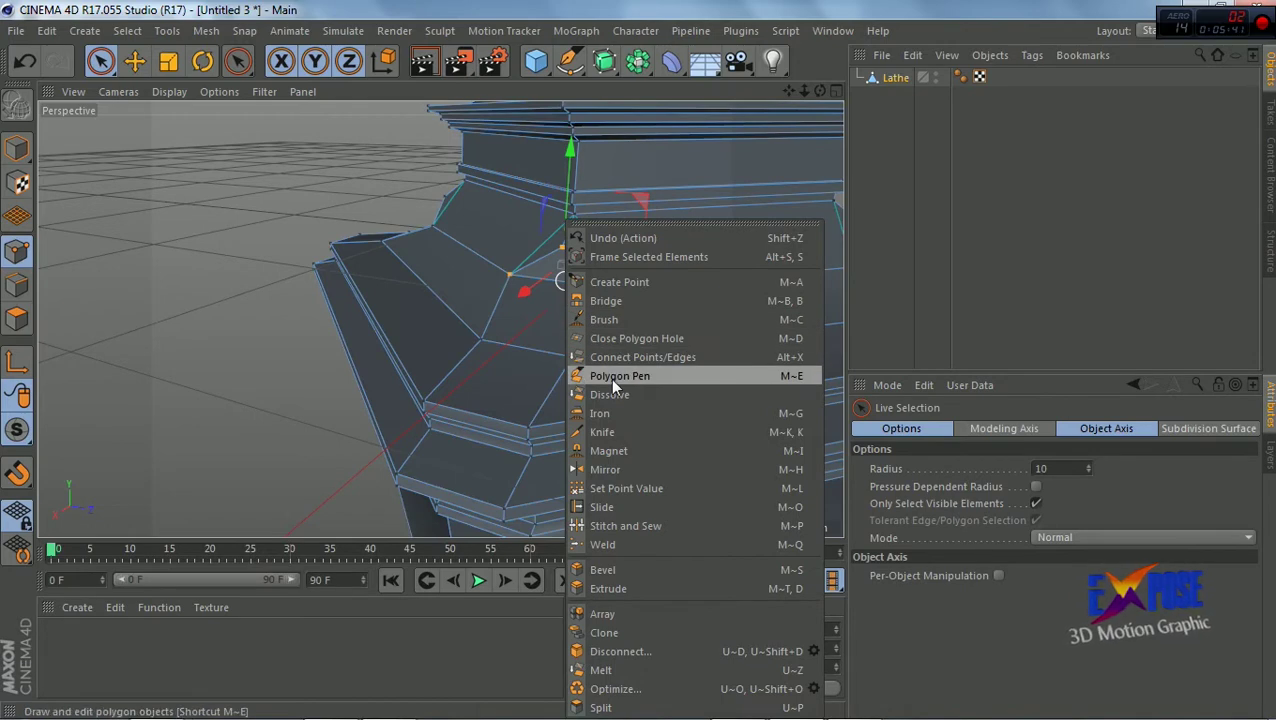
click(603, 544)
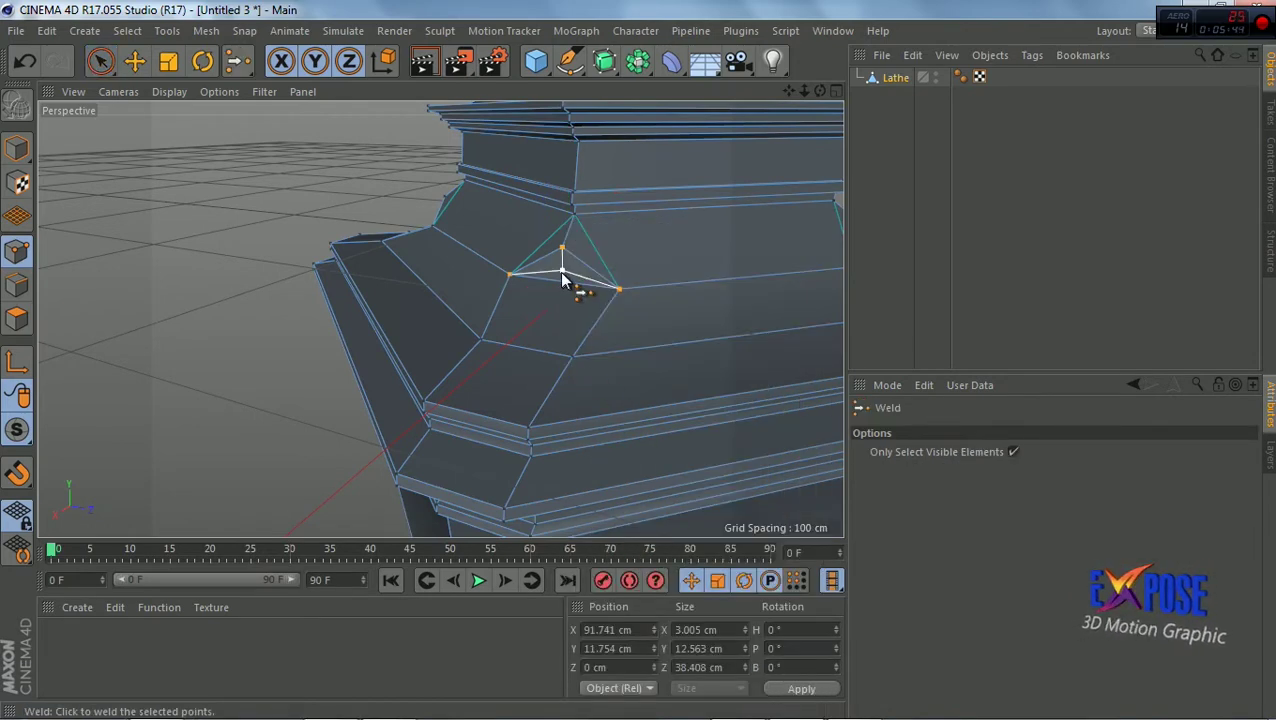
click(562, 280)
alt+drag(632, 336, 783, 165)
mouse_move(786, 95)
mouse_down()
mouse_move(819, 86)
mouse_move(301, 75)
mouse_up()
key(space)
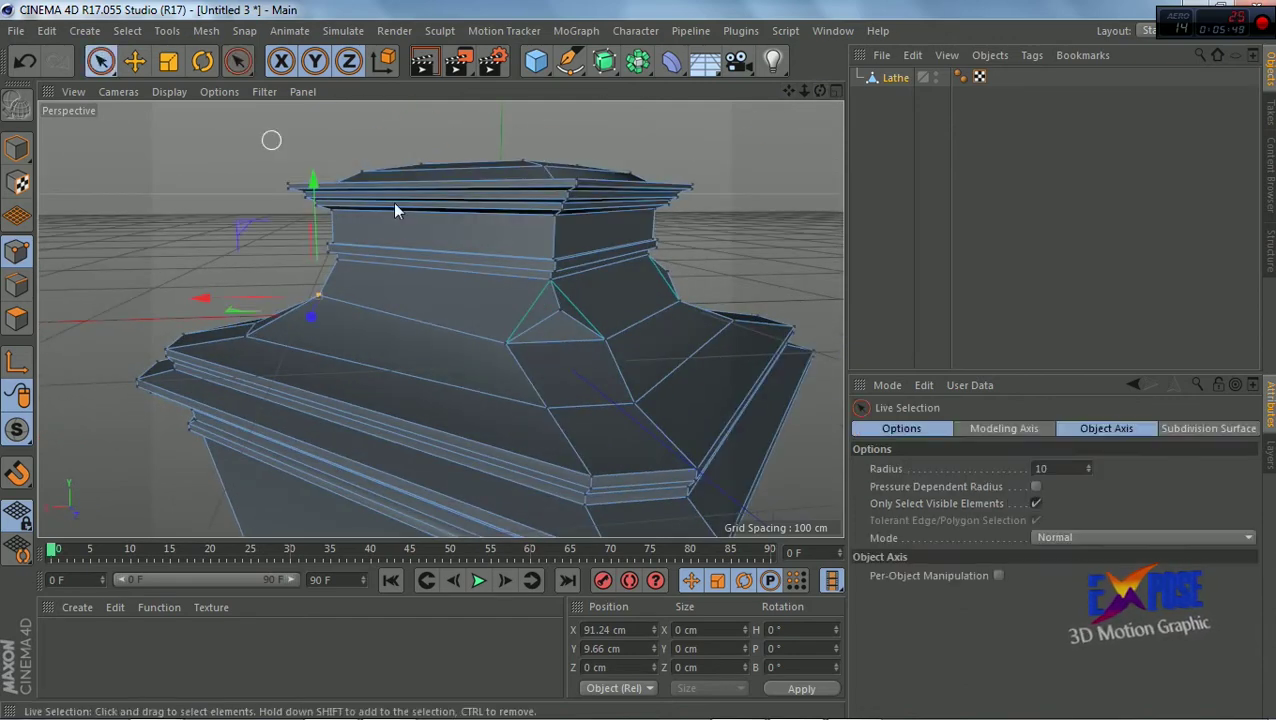
shift+click(505, 345)
right_click(605, 328)
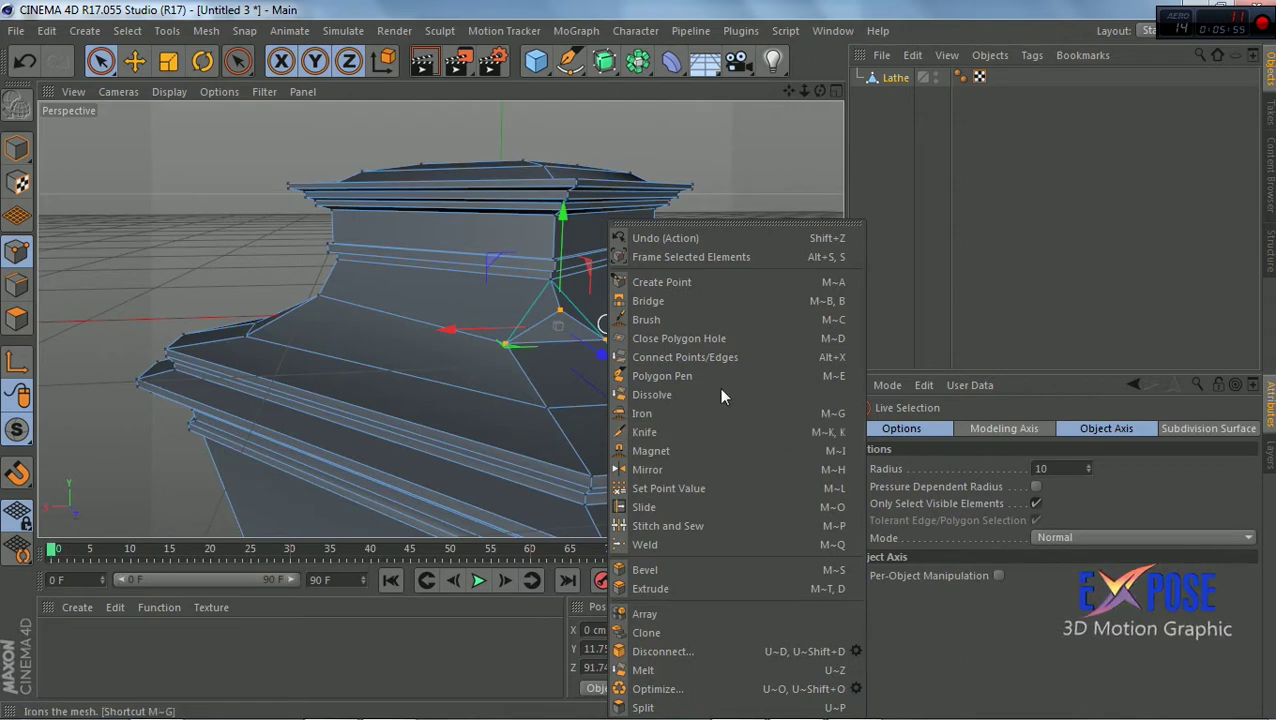
click(659, 545)
click(565, 335)
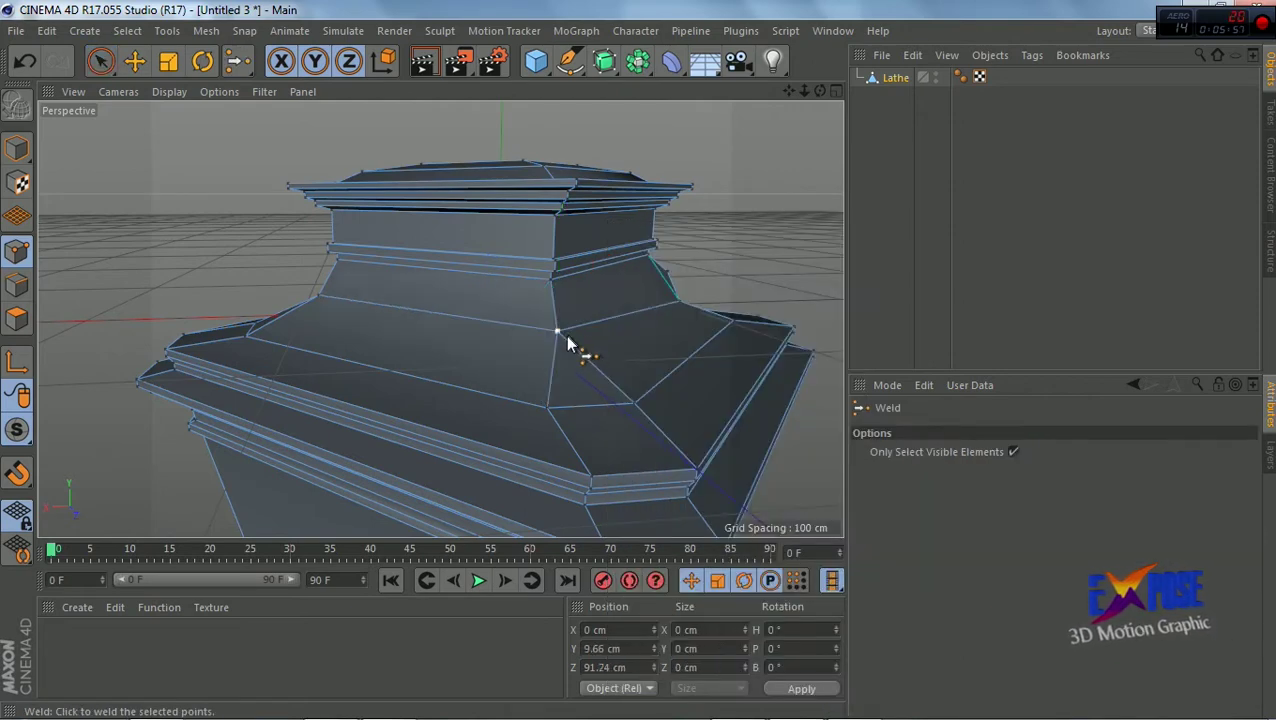
Weld the facet points at the remaining two corners into single vertices
alt+drag(565, 335, 638, 378)
drag(820, 90, 786, 94)
click(100, 61)
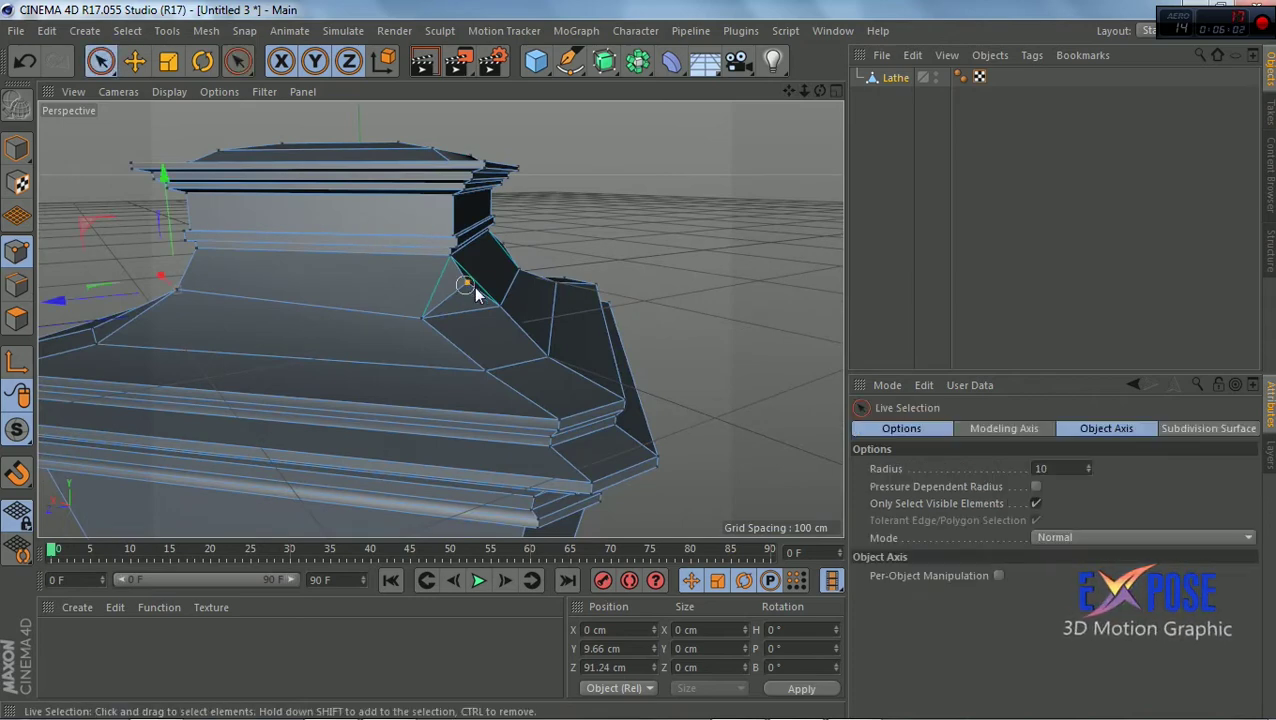
click(420, 318)
right_click(530, 287)
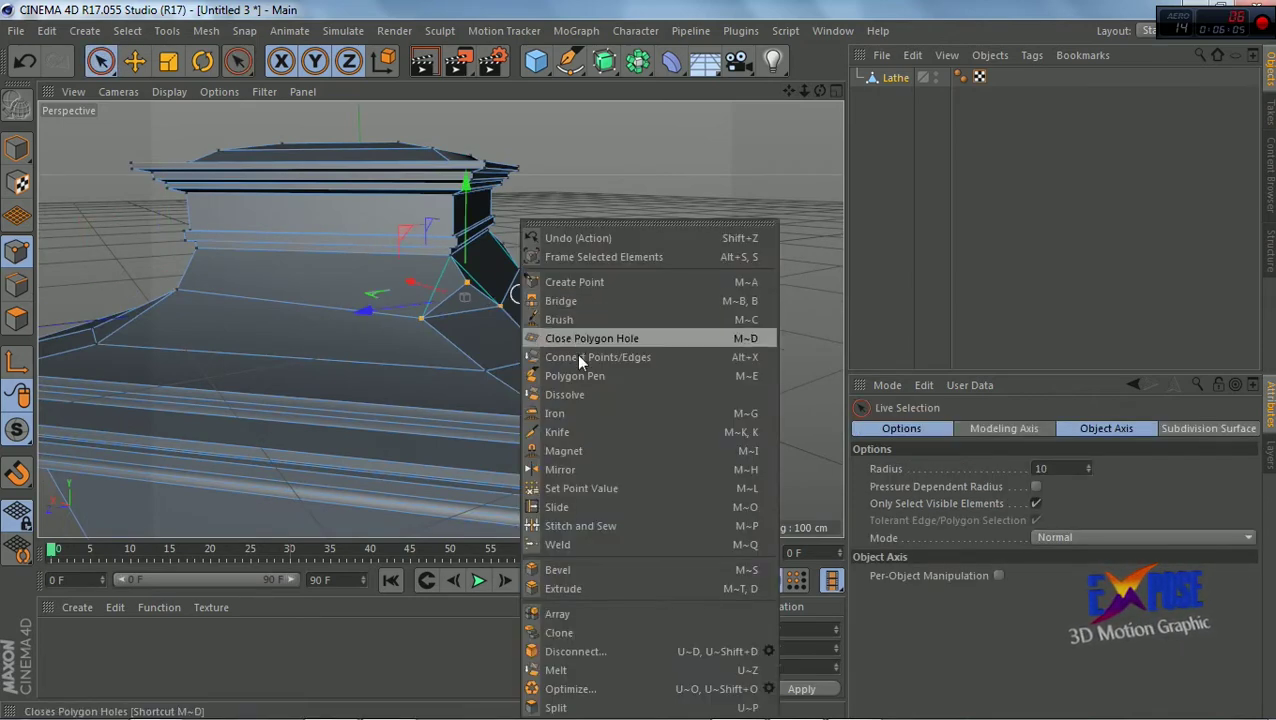
click(557, 544)
click(475, 312)
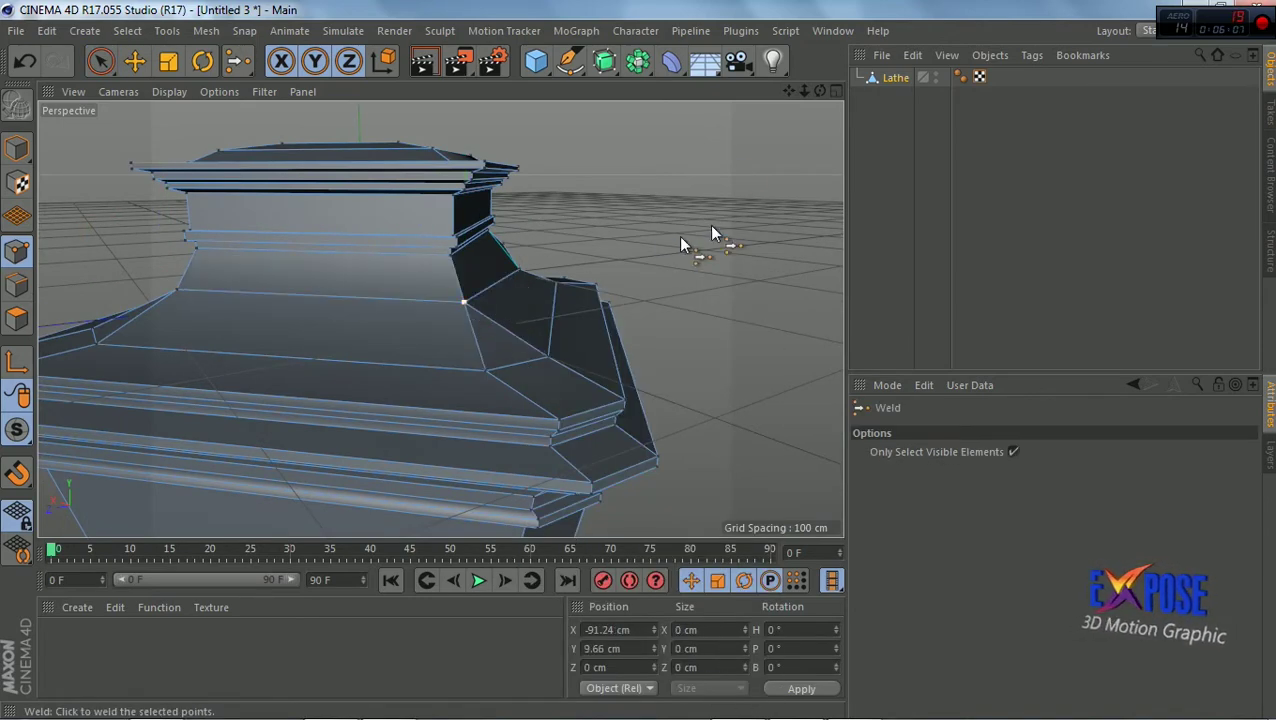
mouse_move(820, 92)
mouse_down()
mouse_move(770, 105)
mouse_move(818, 117)
mouse_up()
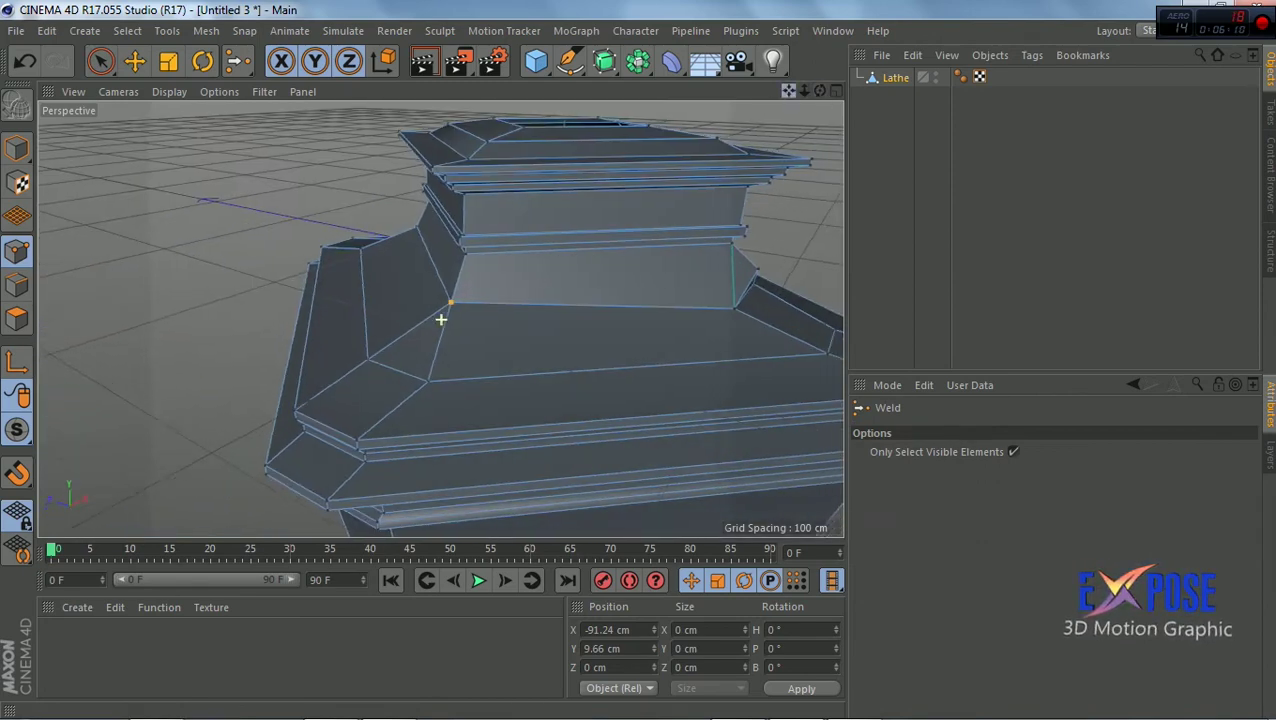
key(space)
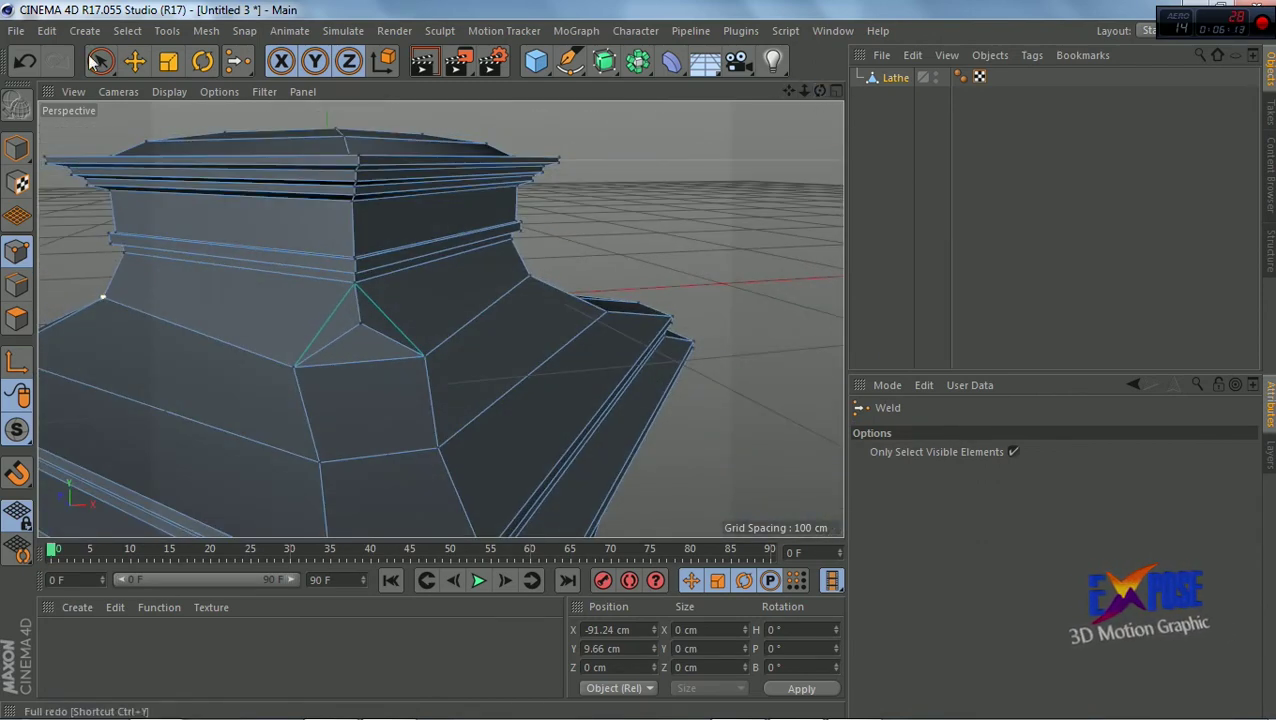
shift+click(293, 367)
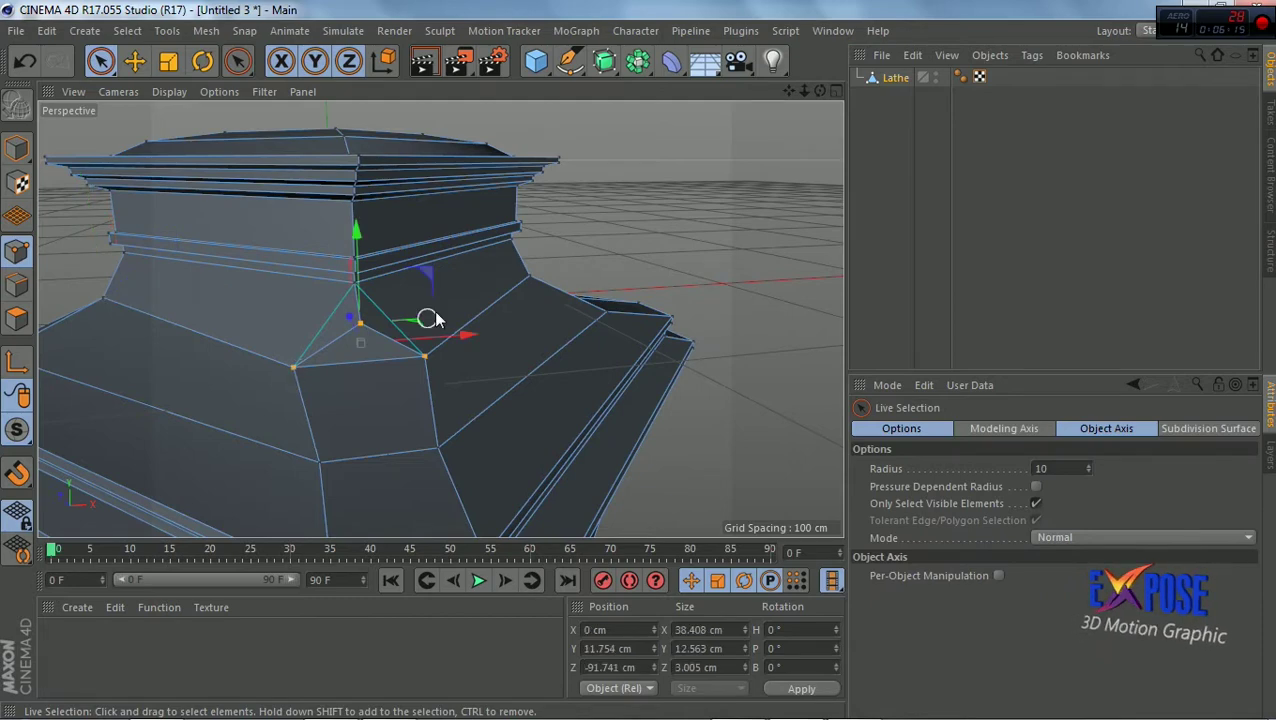
right_click(437, 305)
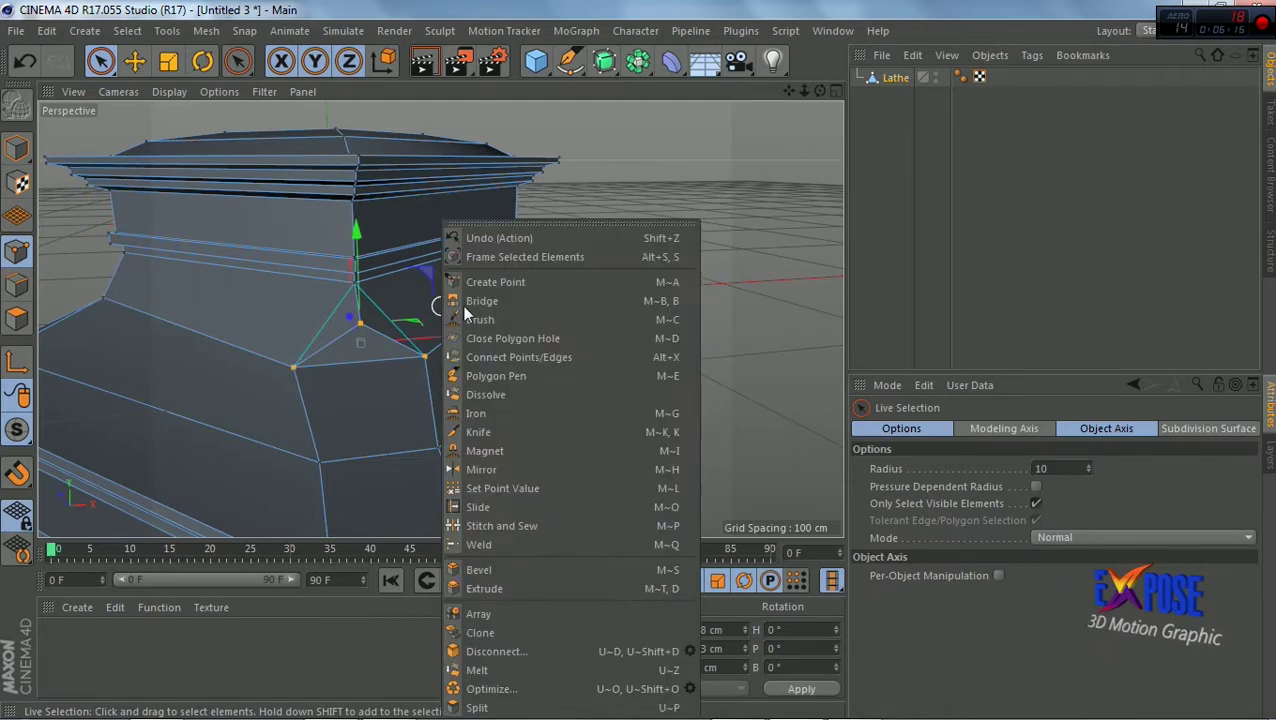
click(495, 544)
click(355, 350)
Orbit around the lantern to inspect the merged corners, then return to the four-view layout
scroll(446, 346, down, 3)
scroll(446, 346, down, 2)
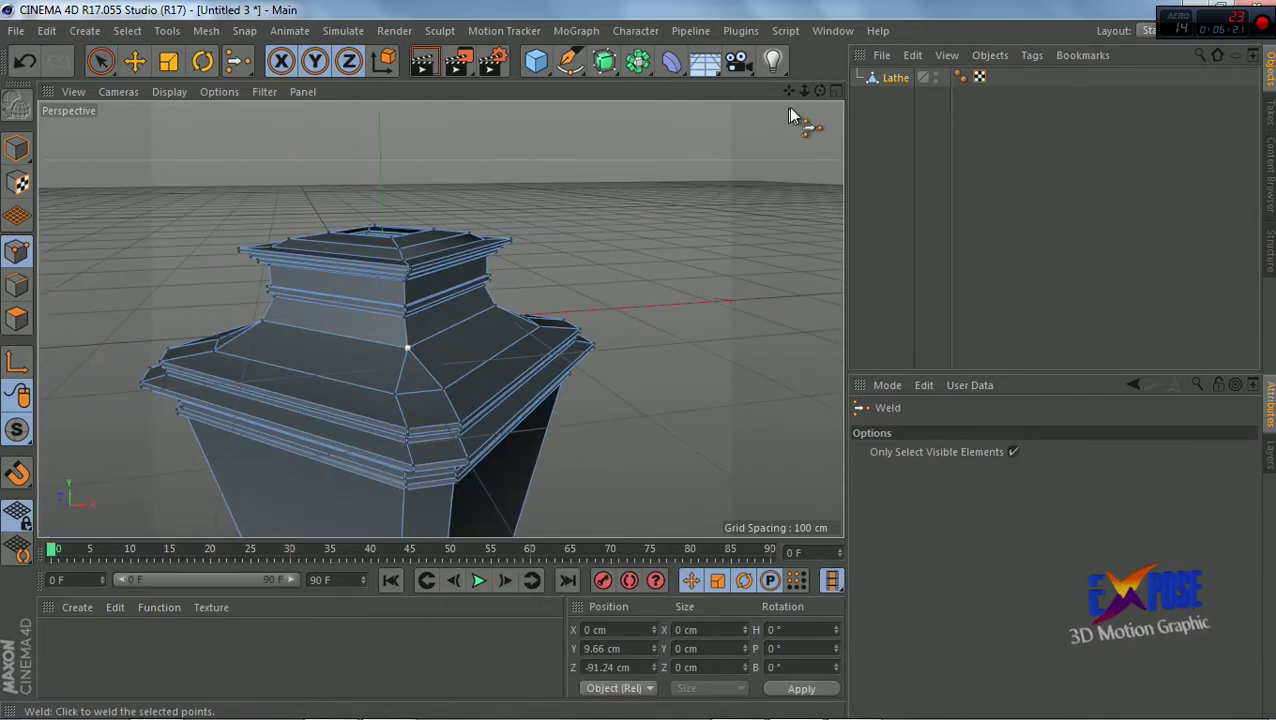
drag(818, 93, 408, 348)
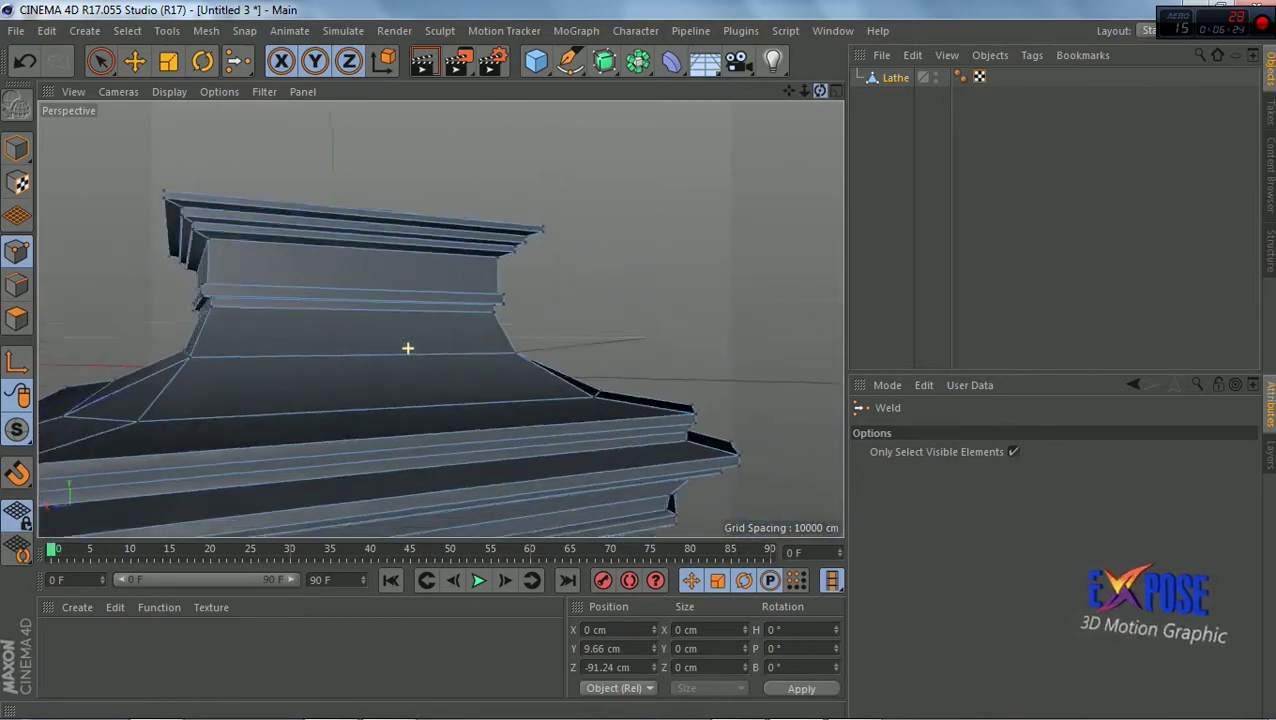
scroll(747, 262, down, 3)
scroll(750, 268, down, 2)
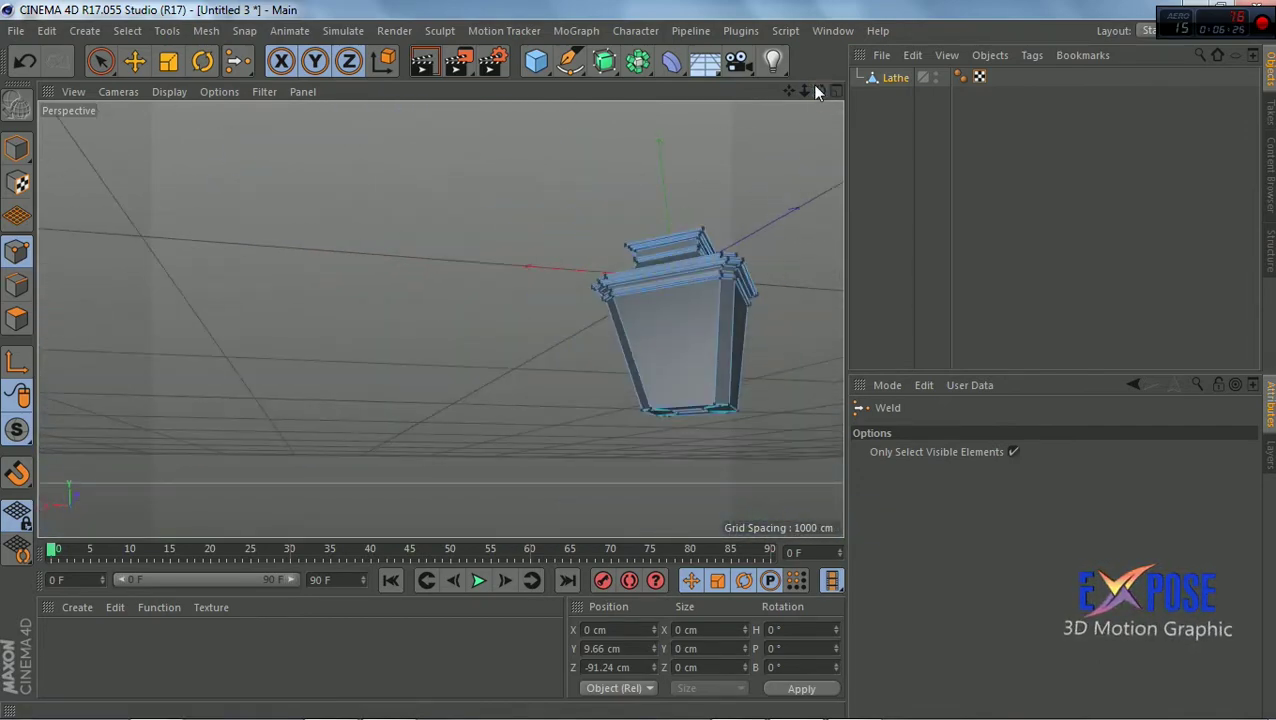
drag(818, 91, 650, 288)
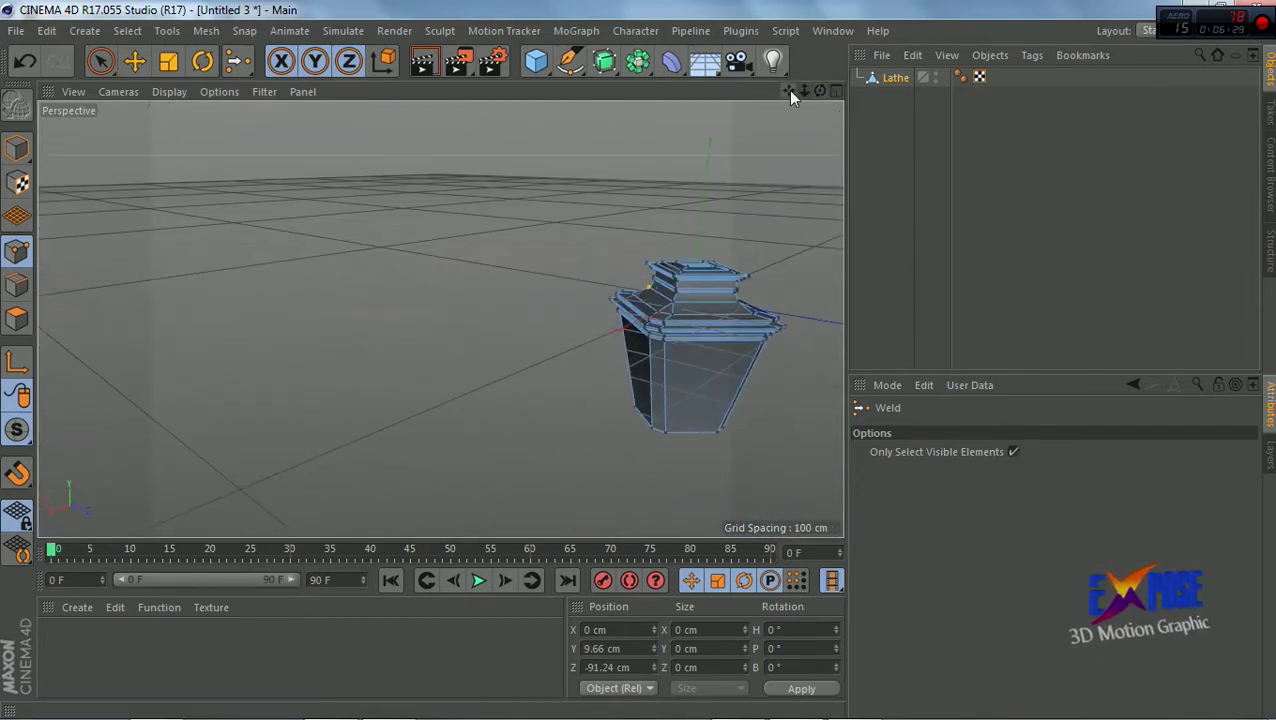
drag(790, 93, 620, 250)
drag(820, 91, 428, 248)
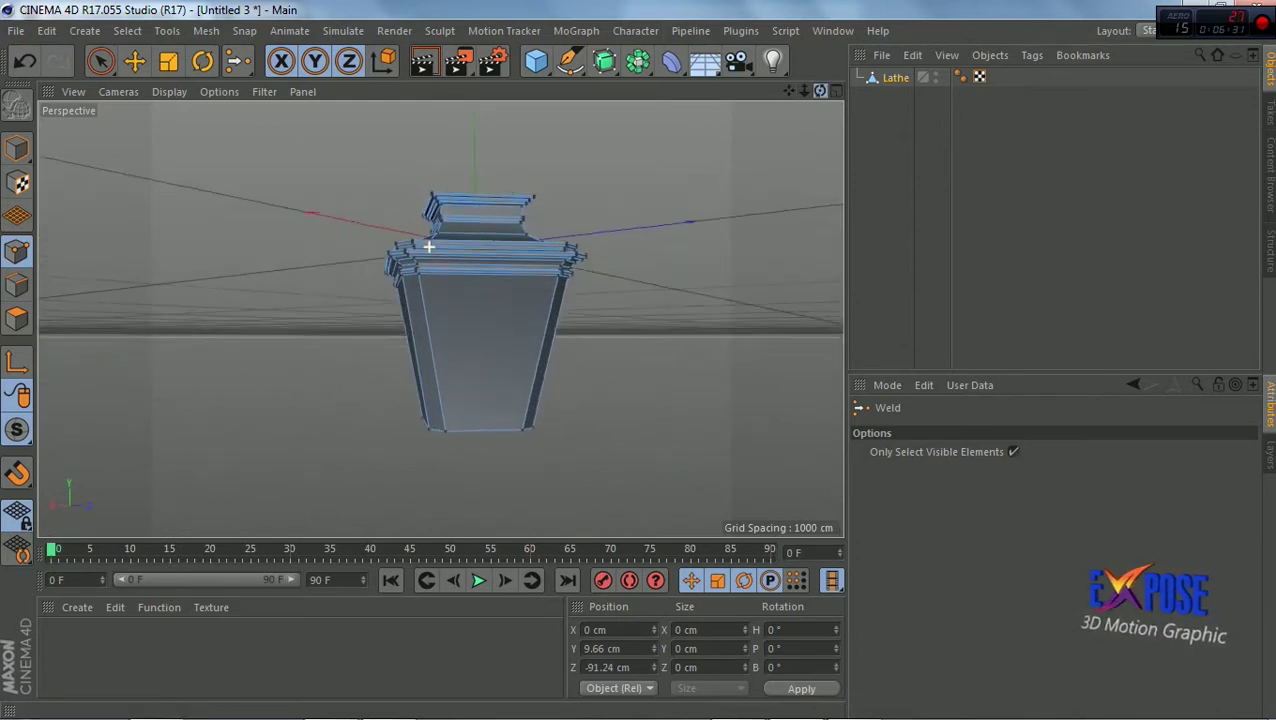
click(830, 91)
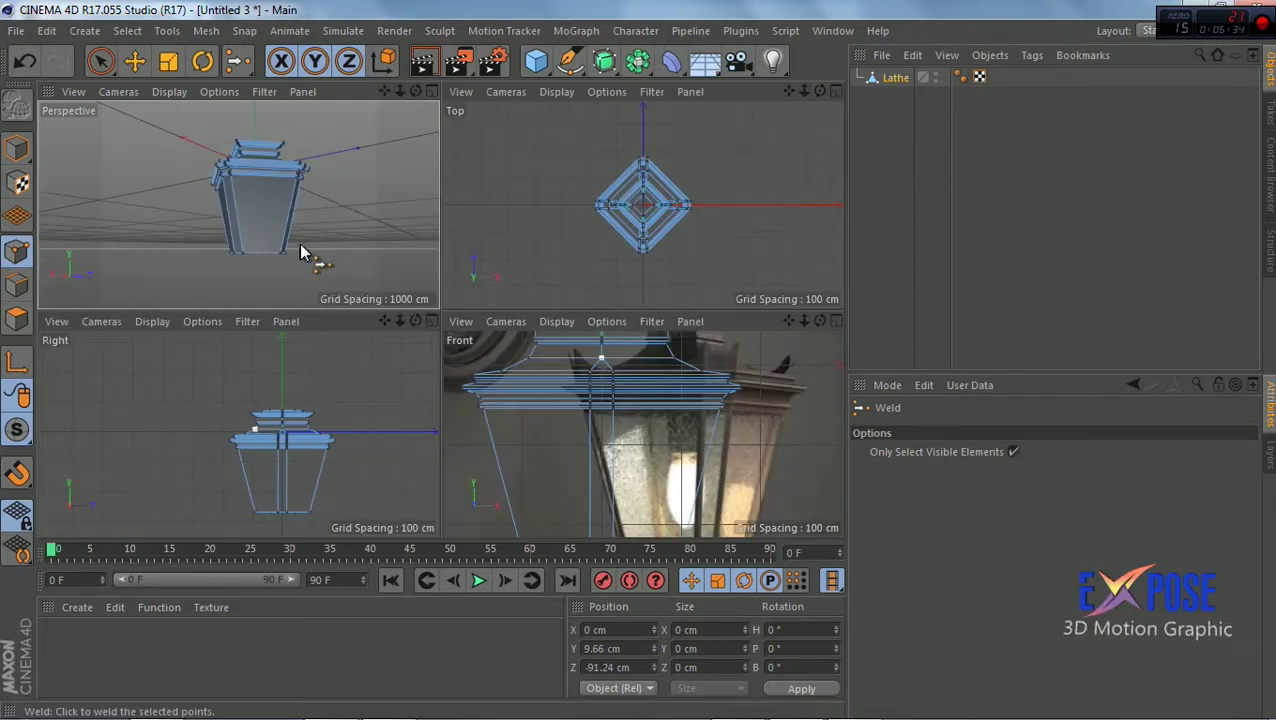
Switch to Rectangle Selection and set up a near-horizontal, maximized Perspective view
click(104, 67)
click(150, 120)
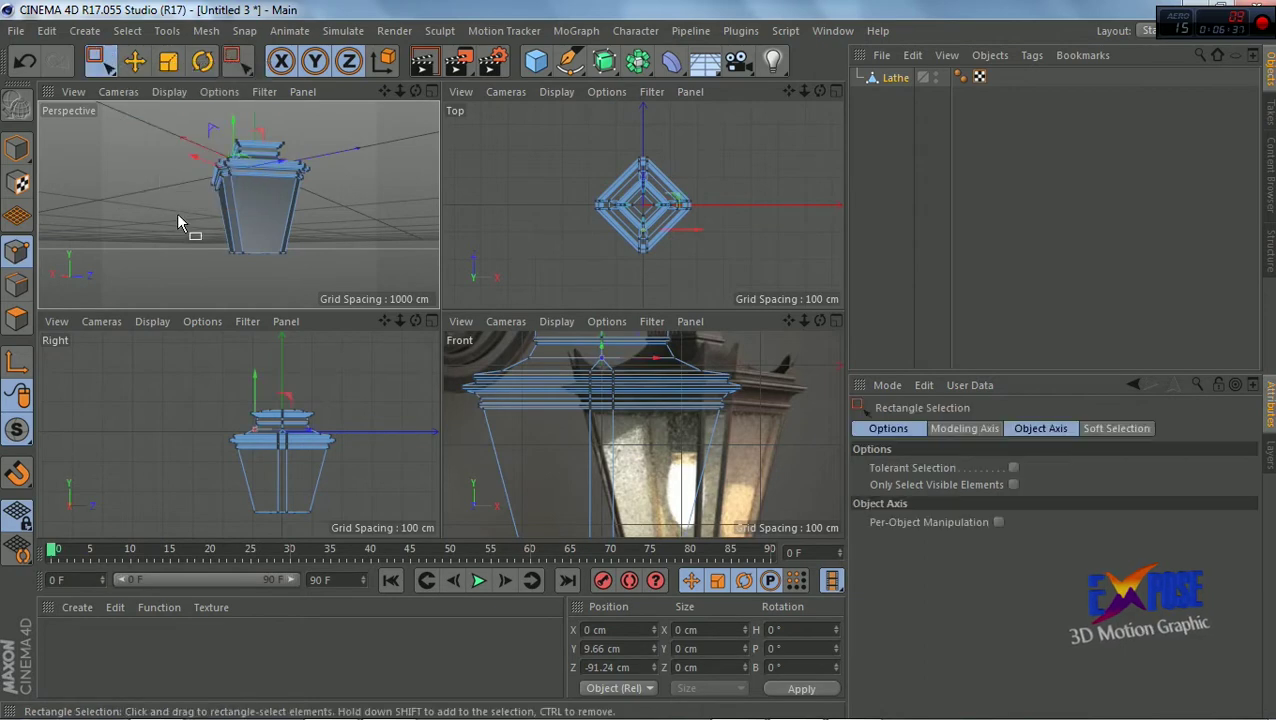
click(836, 321)
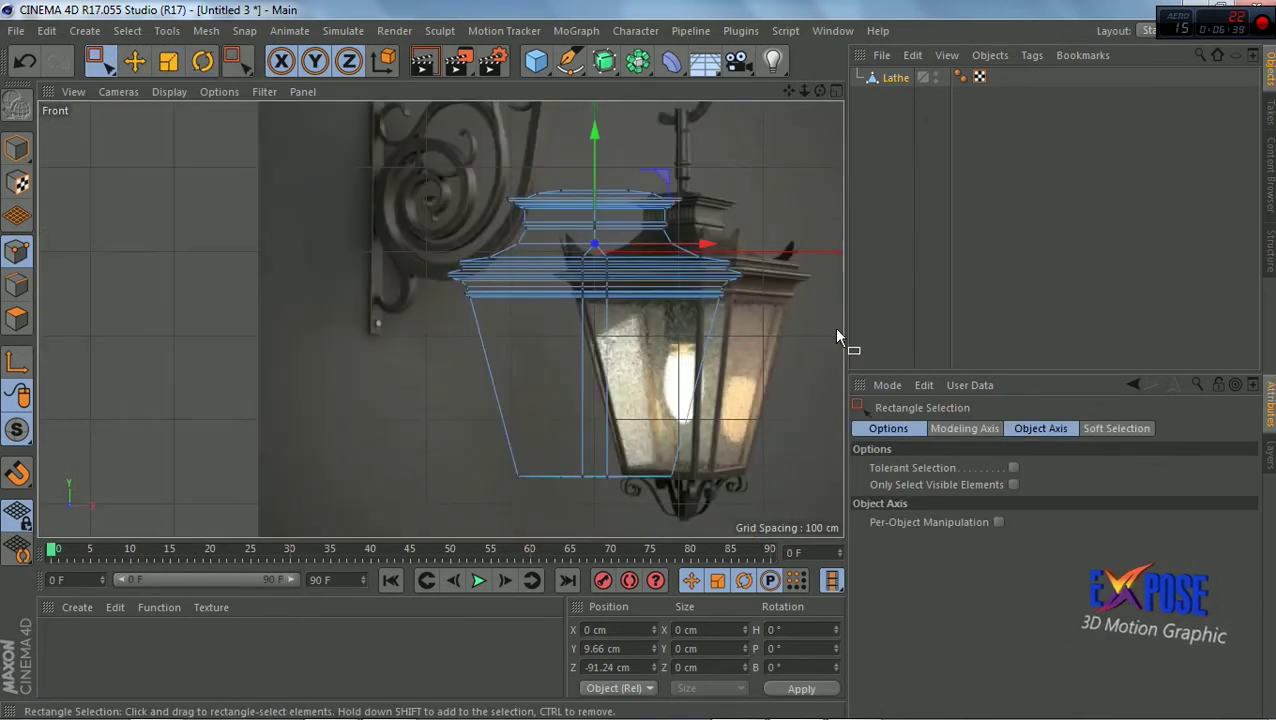
click(836, 91)
scroll(313, 169, up, 3)
click(430, 91)
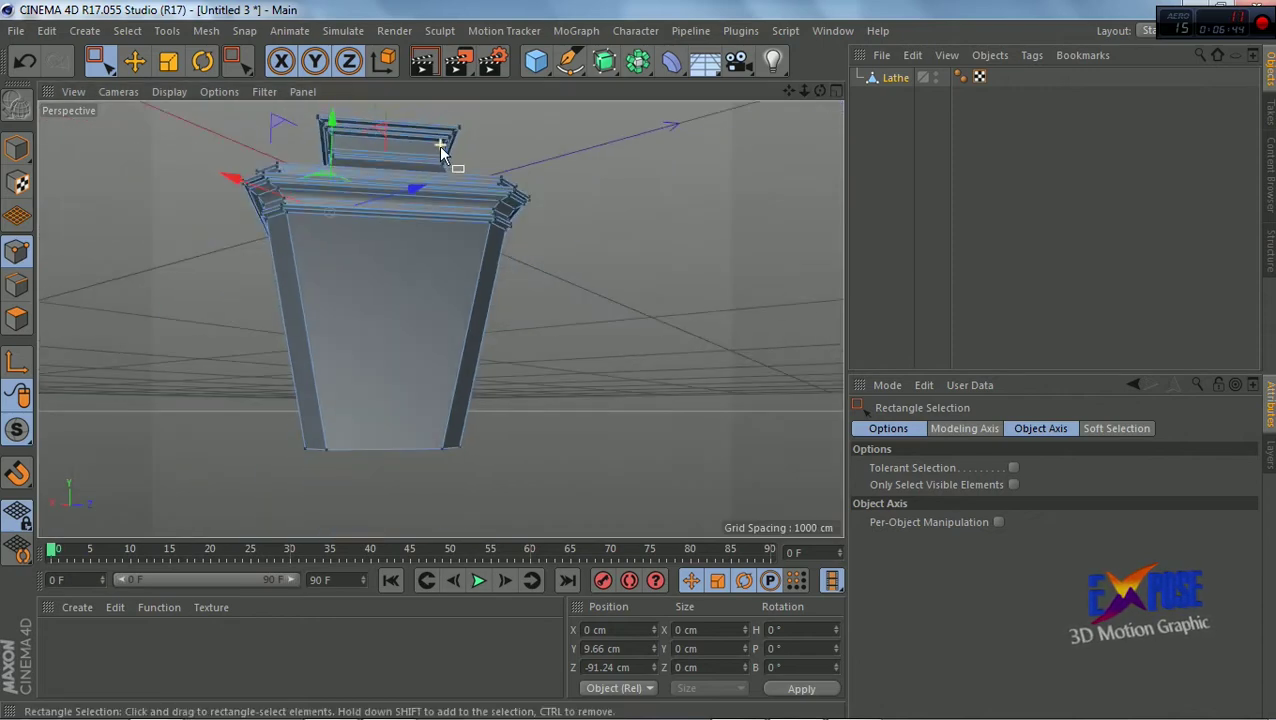
scroll(440, 150, down, 3)
alt+drag(440, 150, 346, 203)
Box-select the body's bottom rim points and move them down on Y to -284.392 cm
click(244, 62)
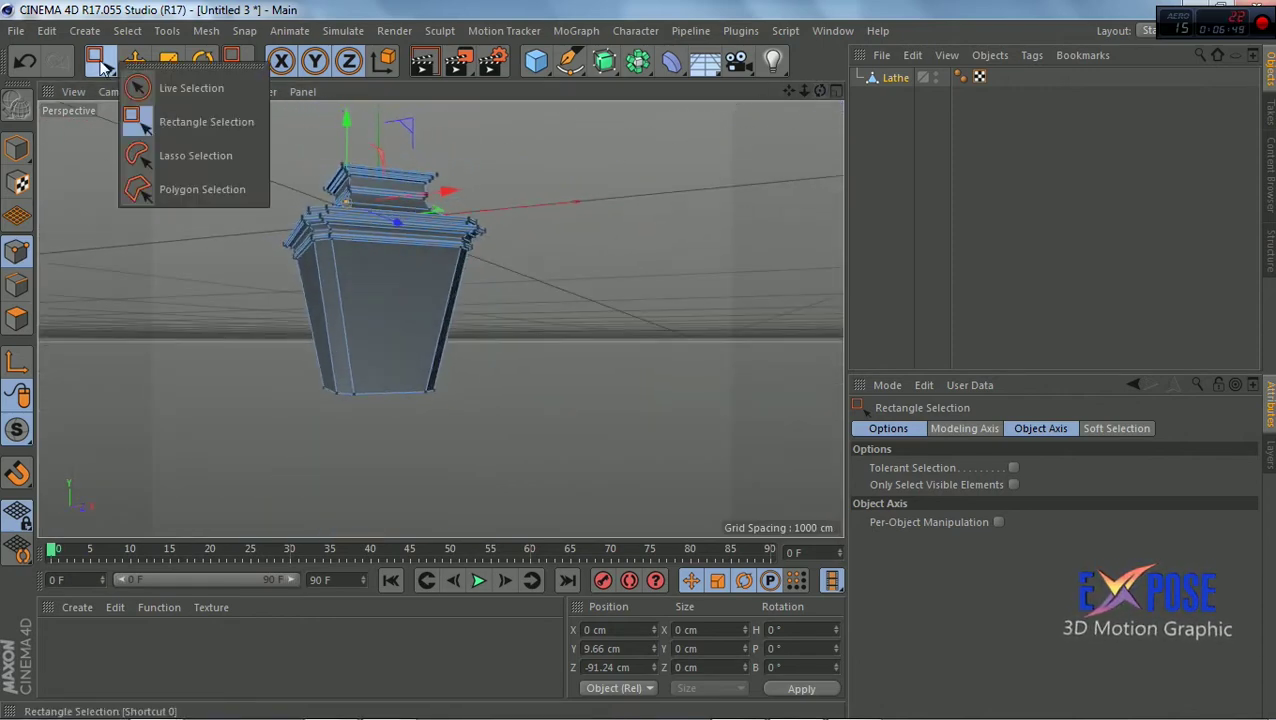
click(150, 120)
drag(259, 344, 541, 447)
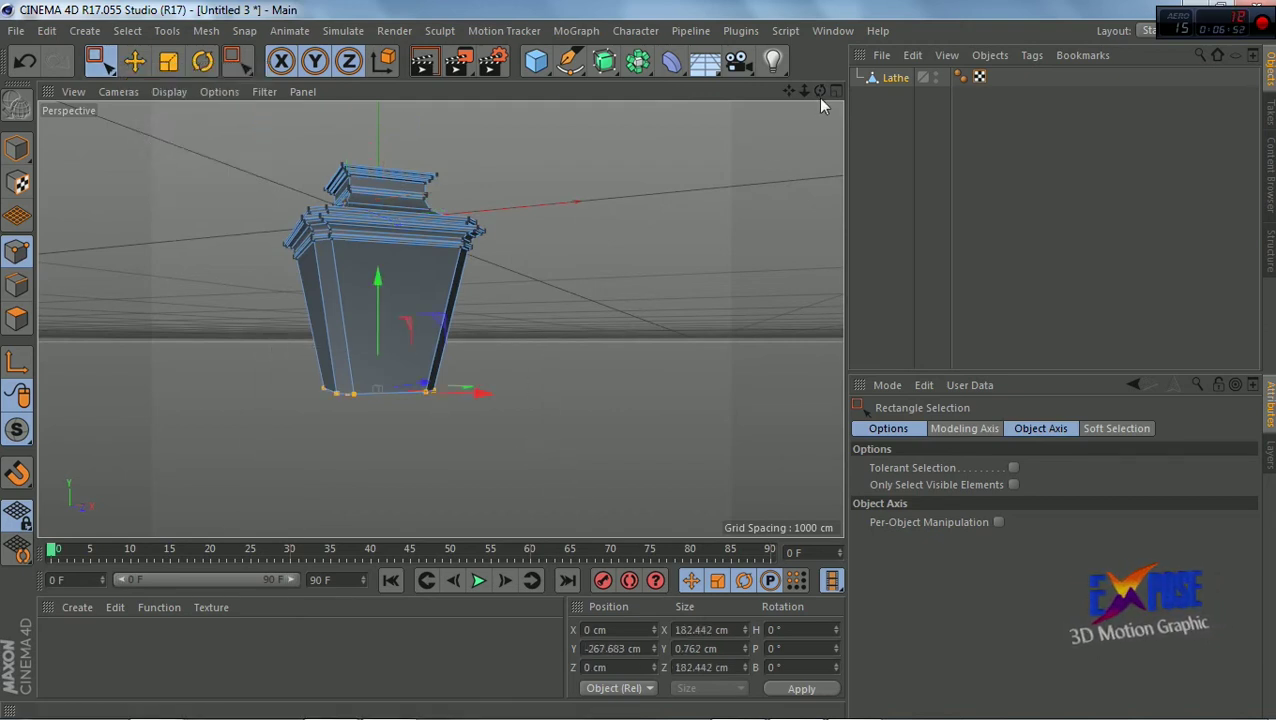
drag(820, 92, 840, 110)
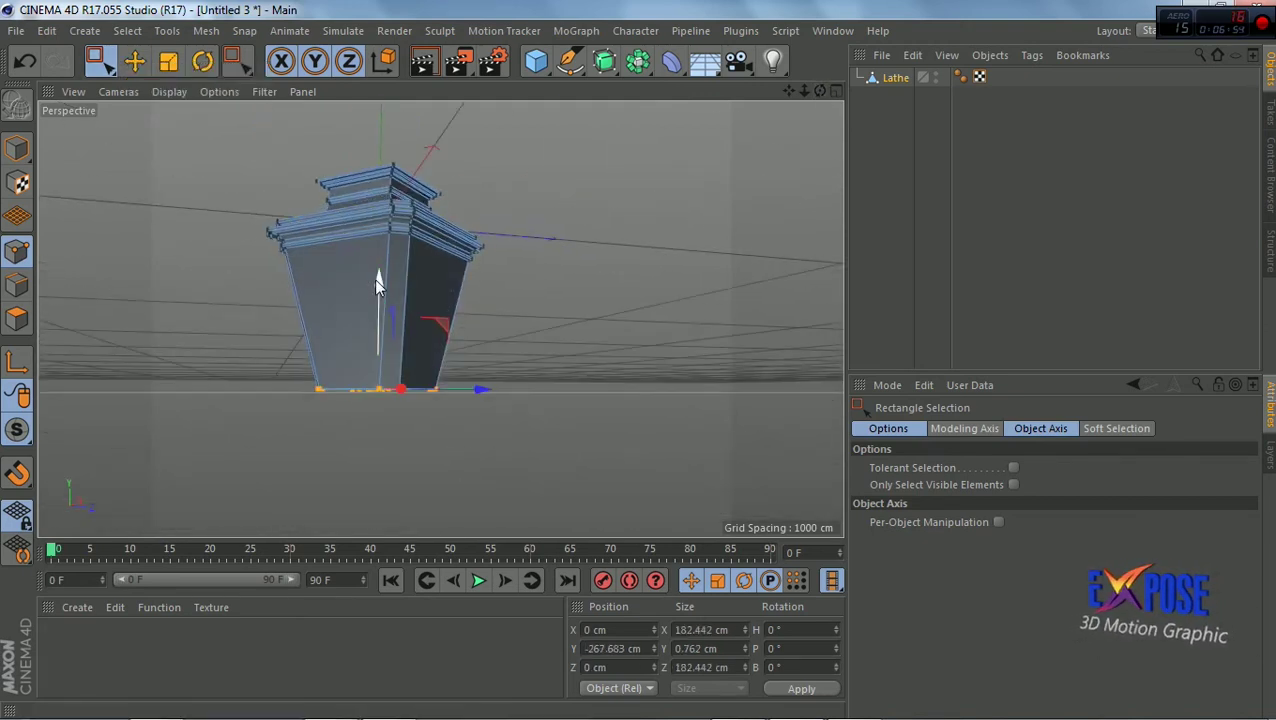
drag(374, 278, 374, 292)
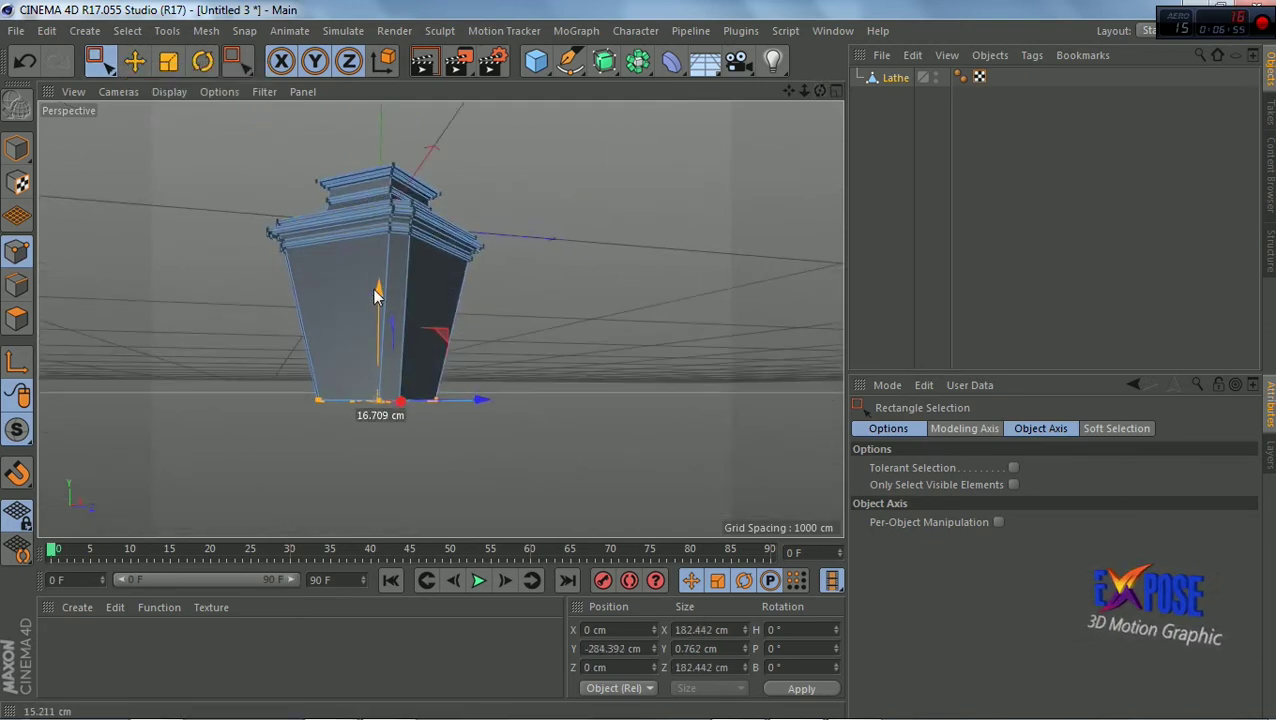
Return to Model mode with the Lathe object selected and Live Selection active
click(17, 148)
drag(820, 92, 830, 110)
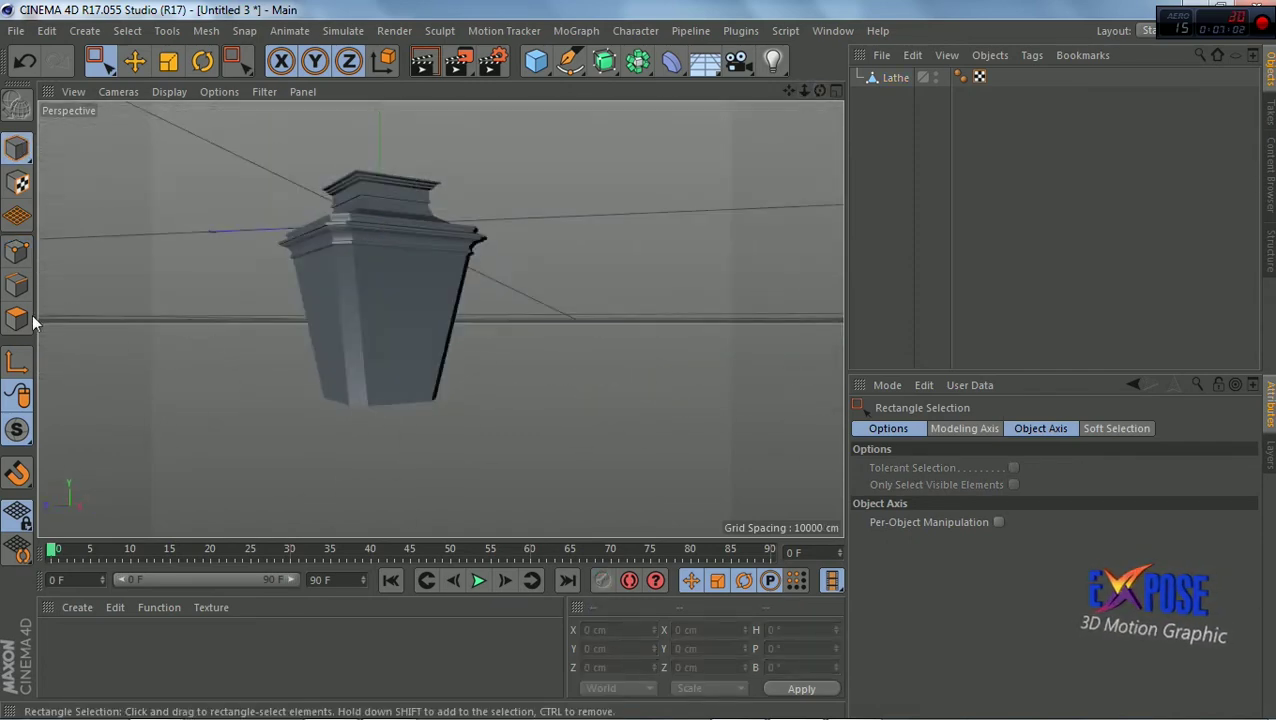
click(893, 78)
click(100, 60)
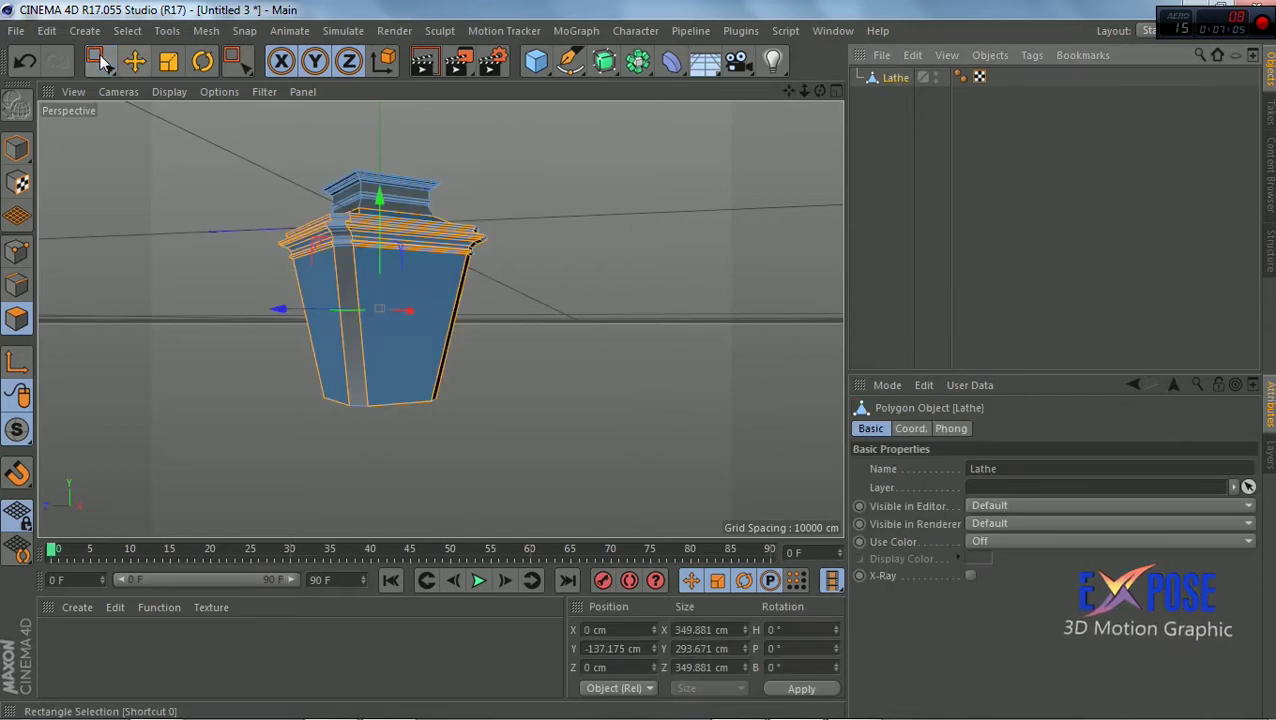
click(150, 88)
click(16, 148)
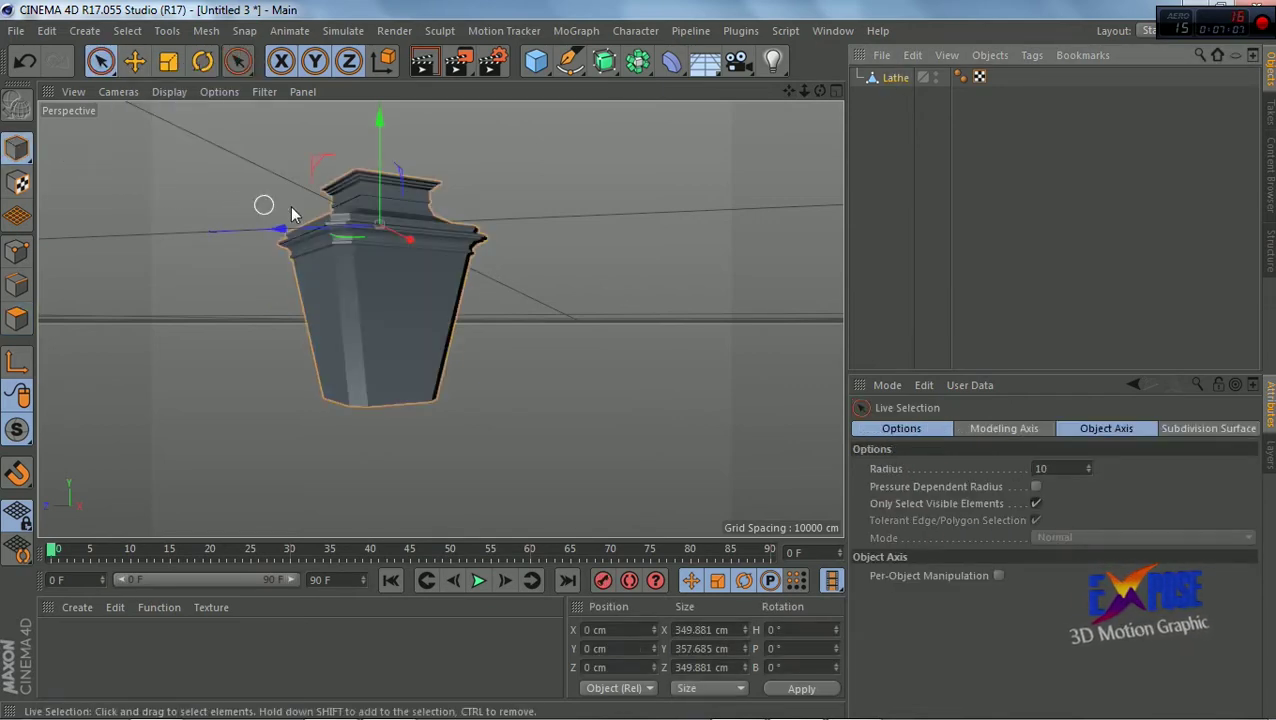
Save the scene as Classic Lamp.c4d in H: > Order > Youtube > 22 Wall Lamp
key(ctrl+s)
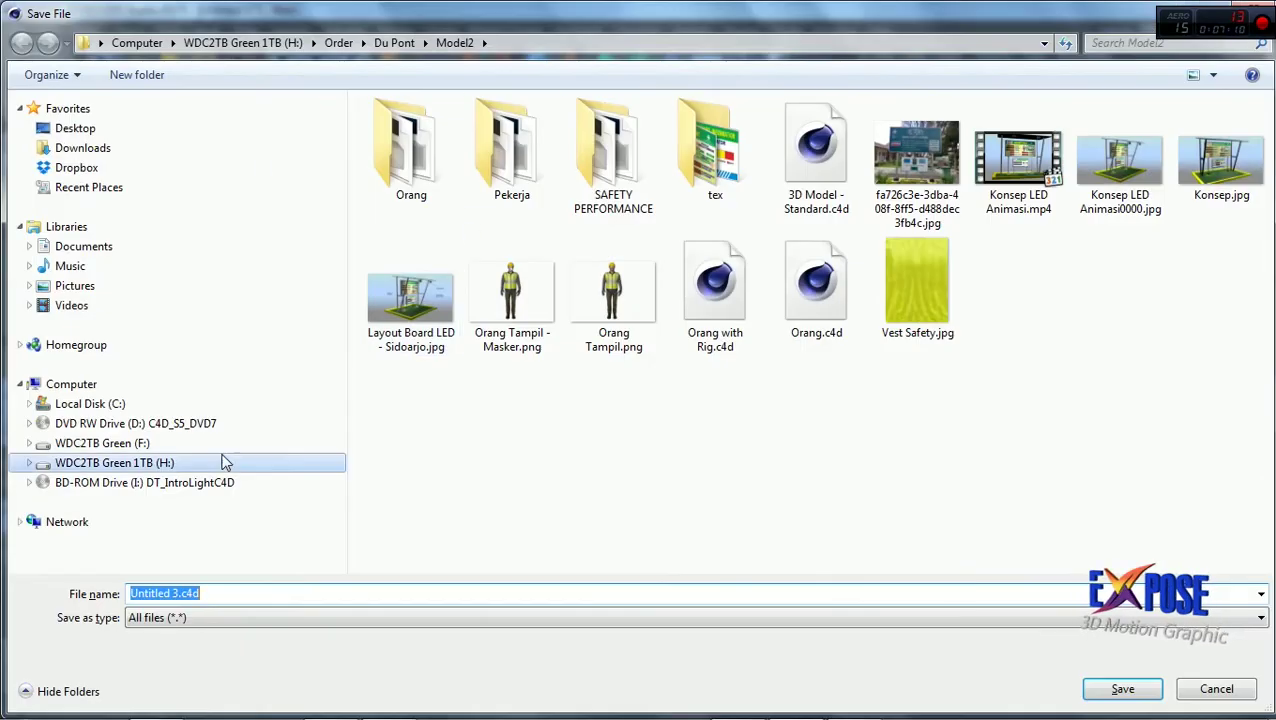
click(168, 482)
click(165, 463)
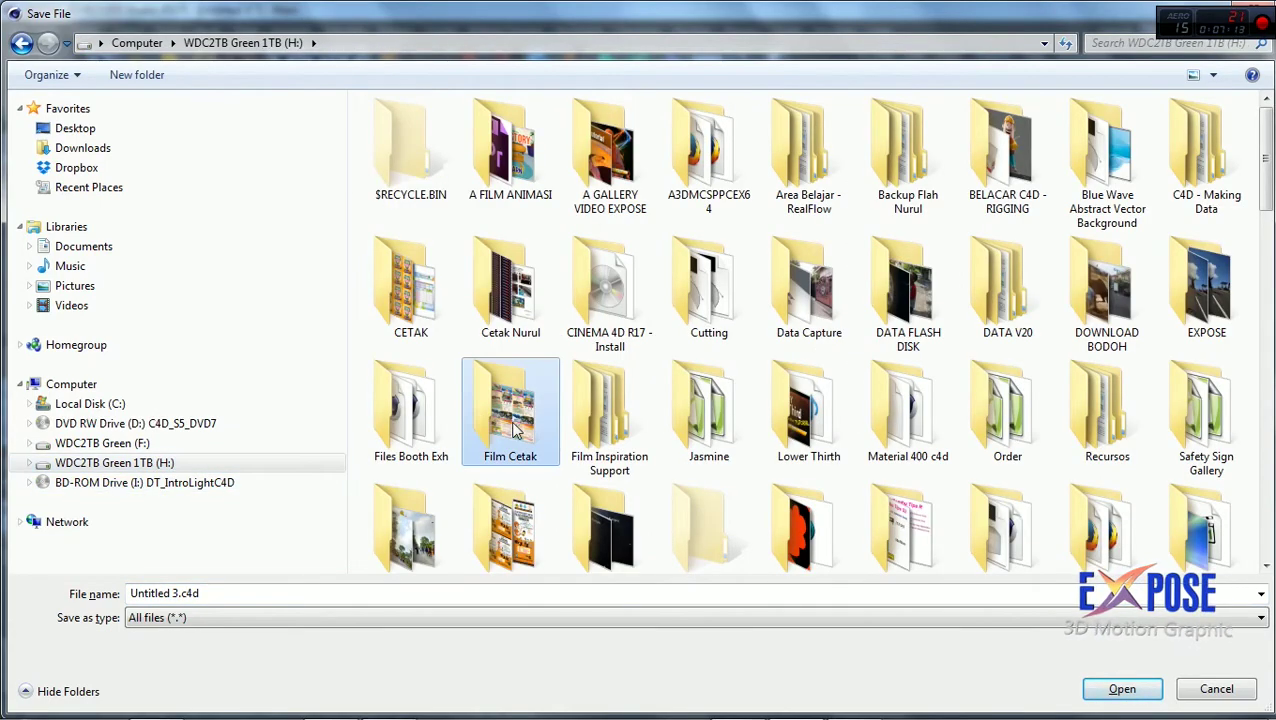
double_click(1005, 410)
scroll(837, 430, down, 2)
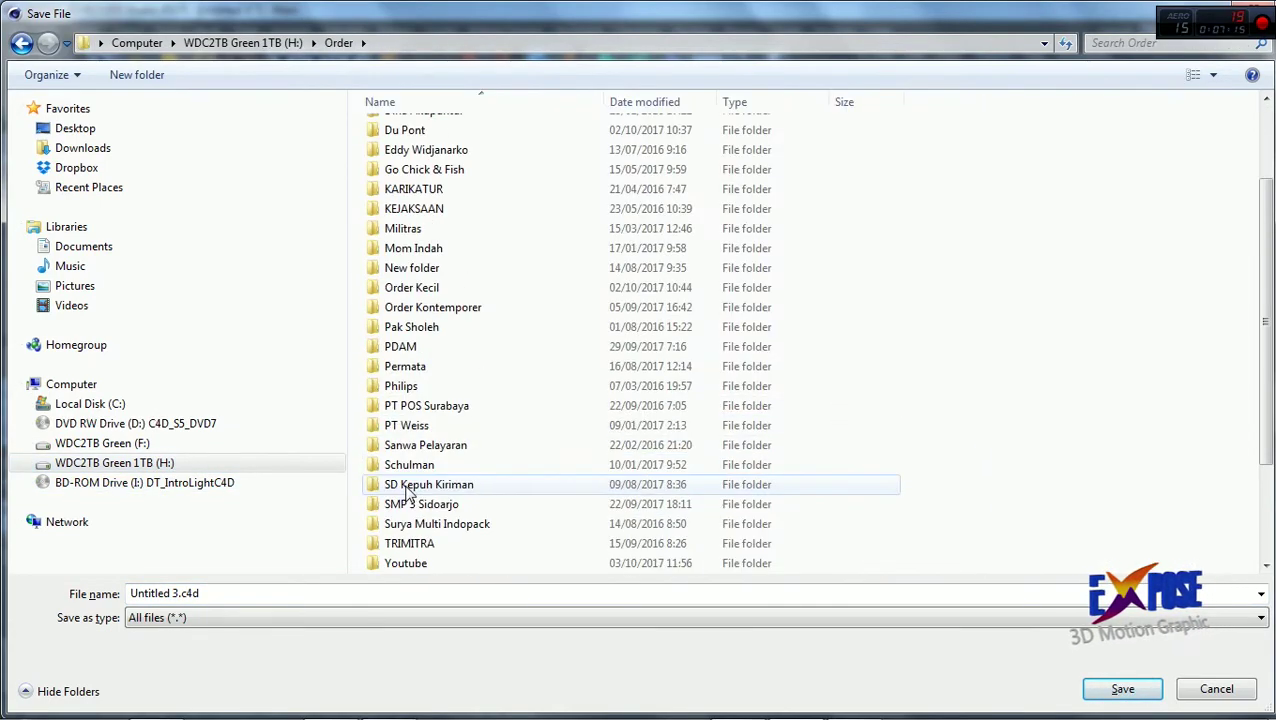
scroll(413, 521, down, 2)
double_click(405, 445)
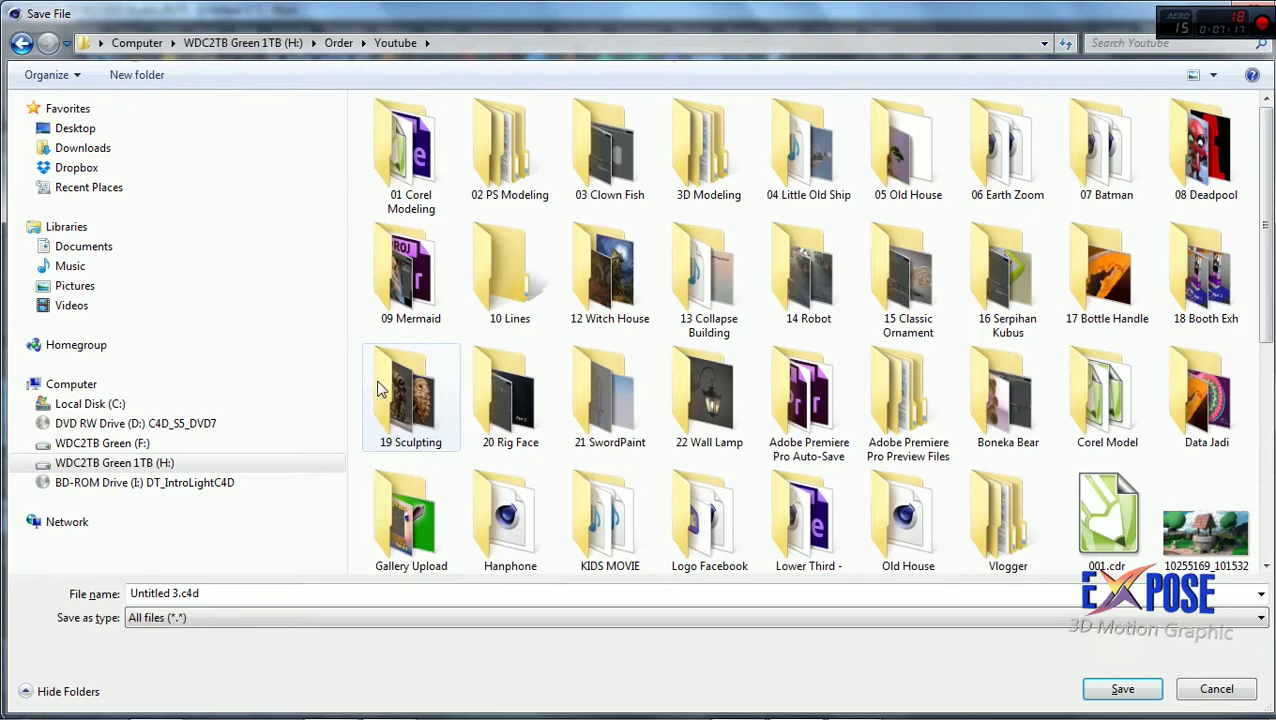
double_click(717, 415)
click(311, 591)
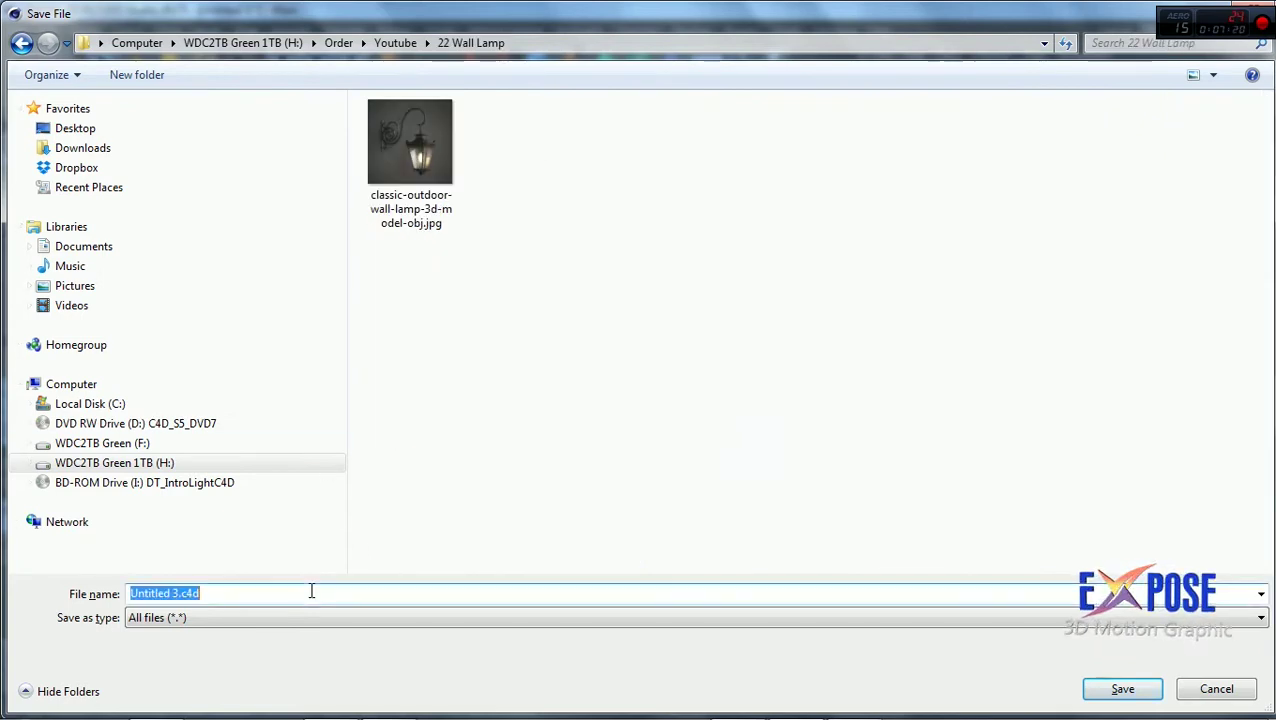
text(c)
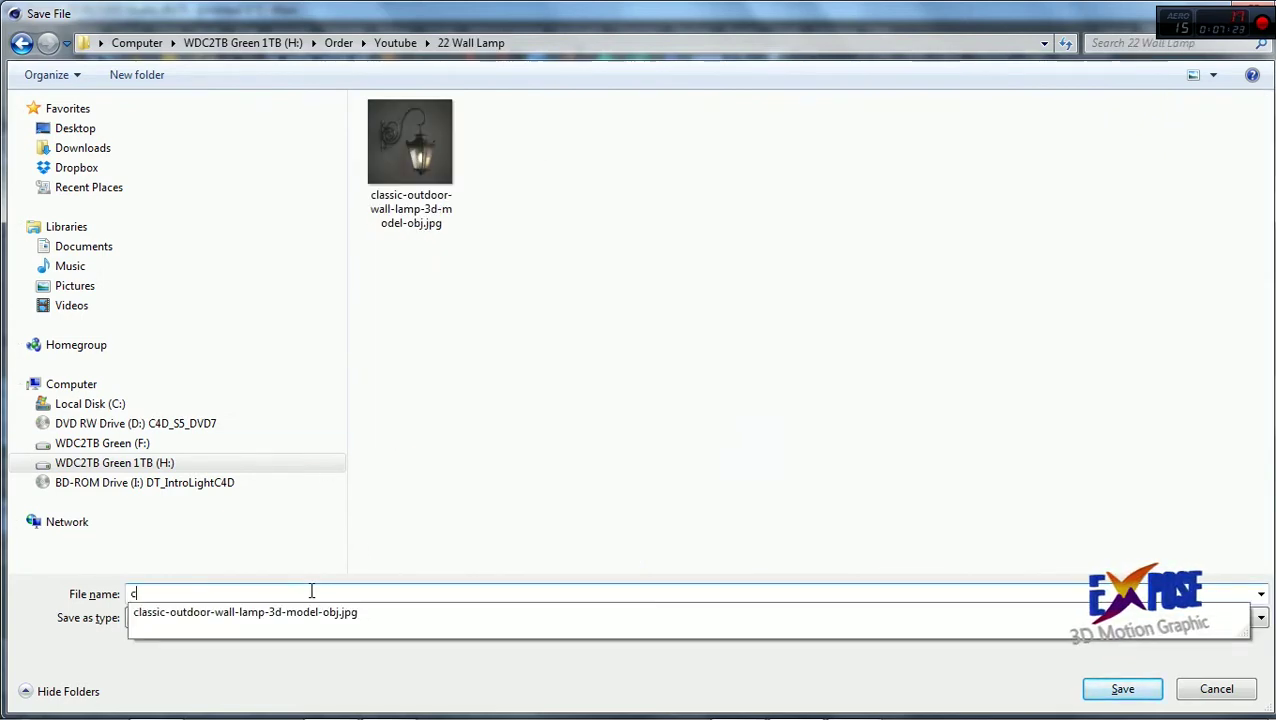
text(LASSIC lAMP)
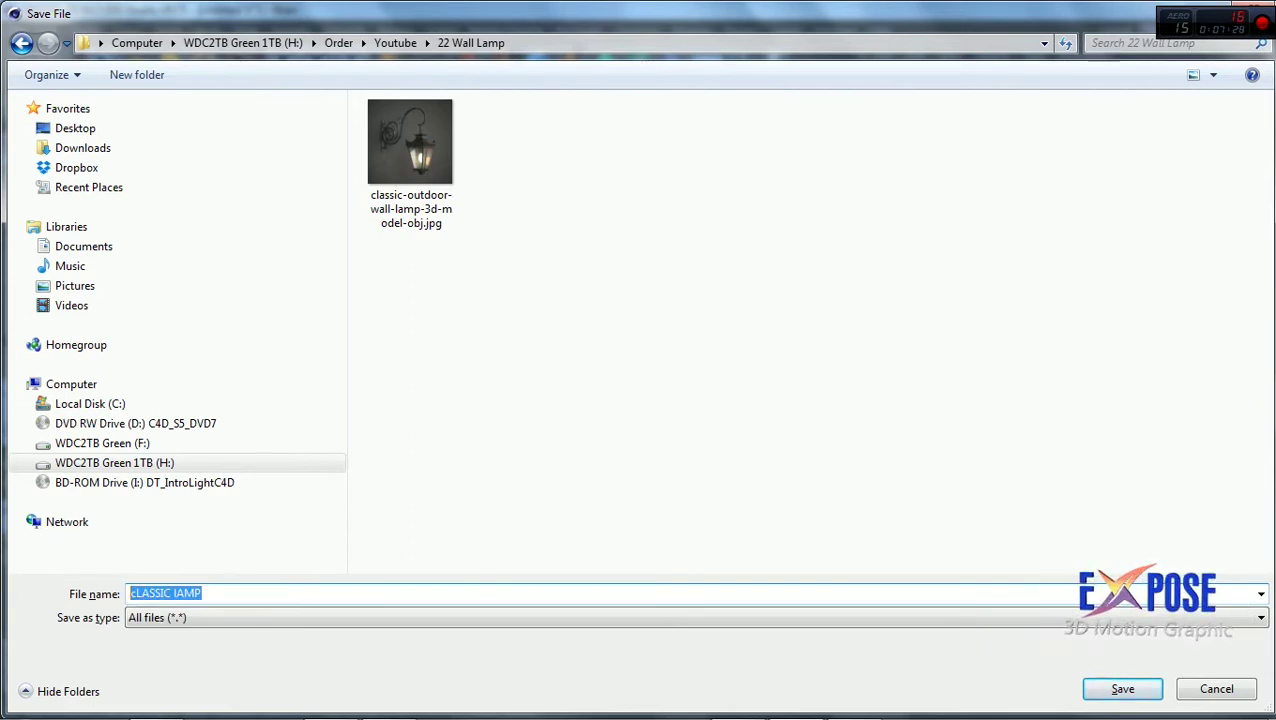
text(Classic)
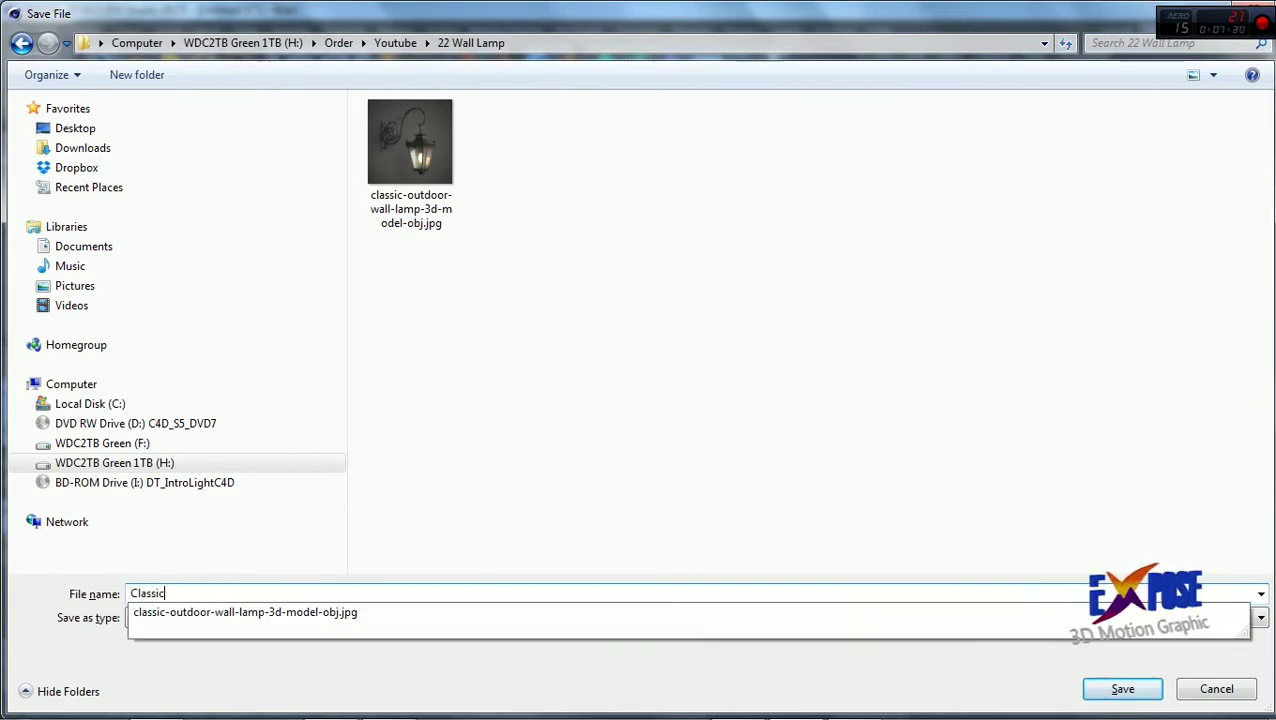
text( Lamp)
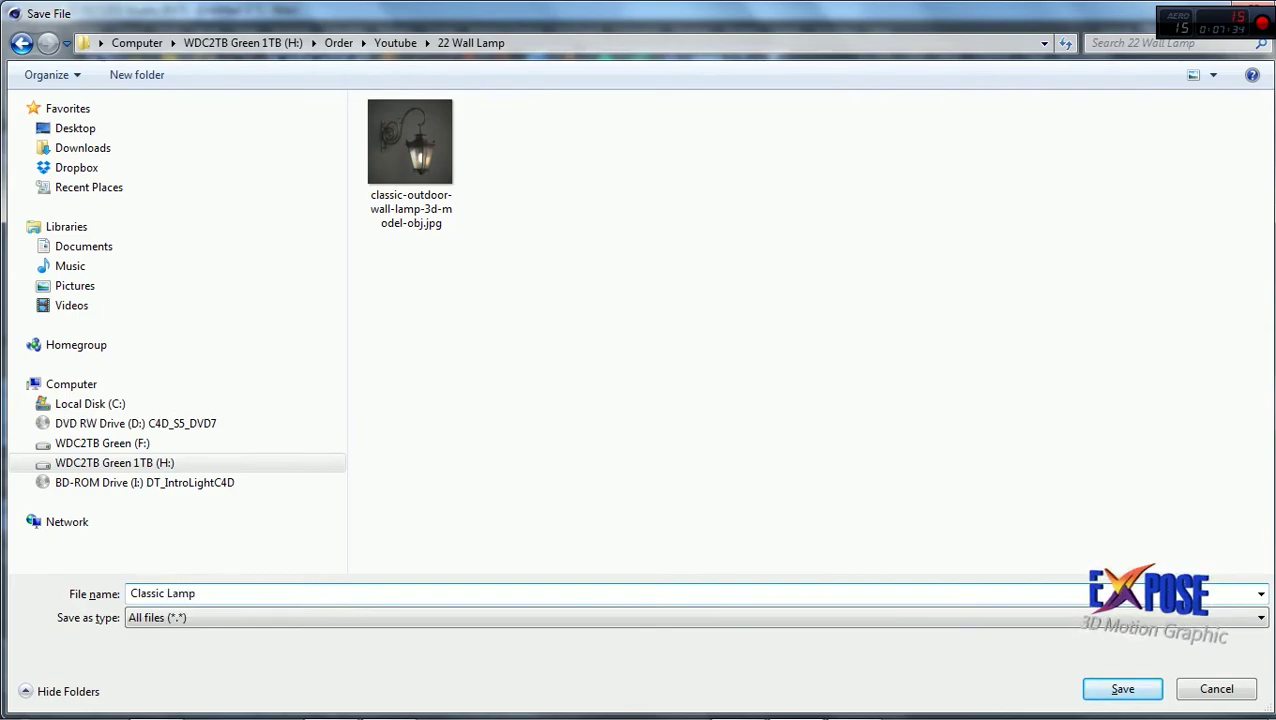
key(Return)
Make the lamp editable and loop-select the ring of side faces in Polygon mode
key(c)
click(16, 318)
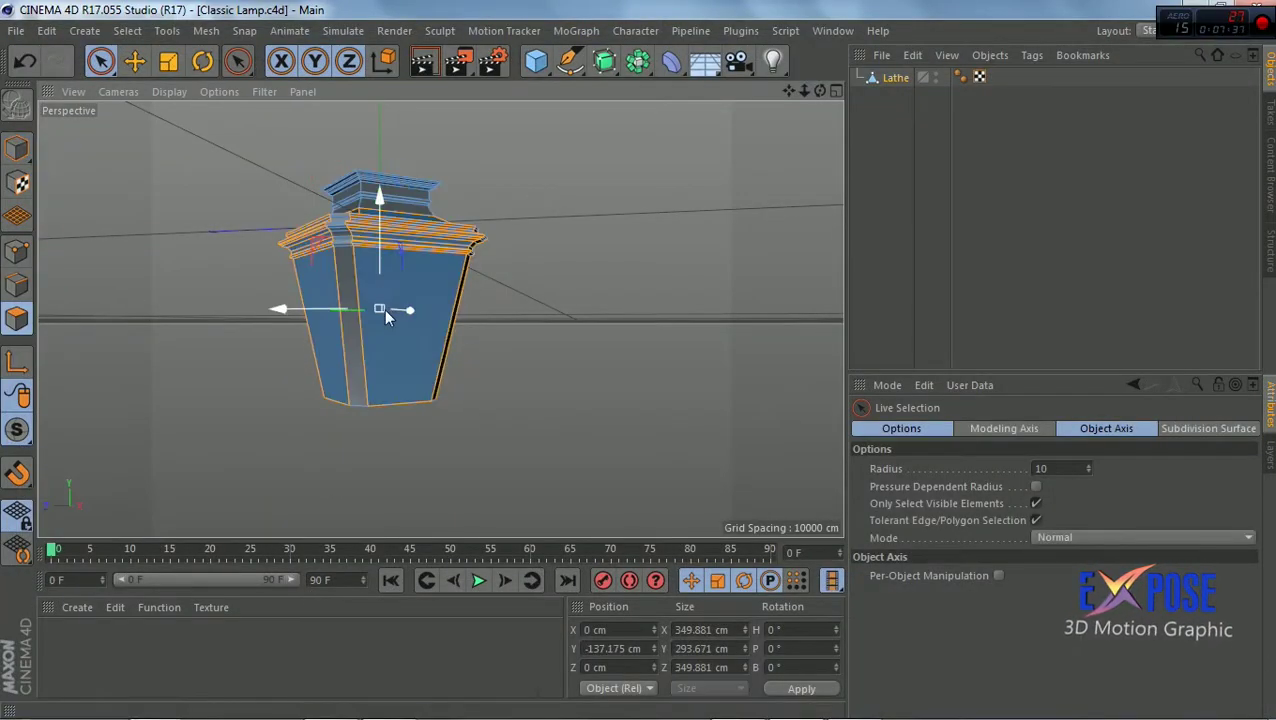
click(422, 290)
alt+drag(290, 290, 370, 276)
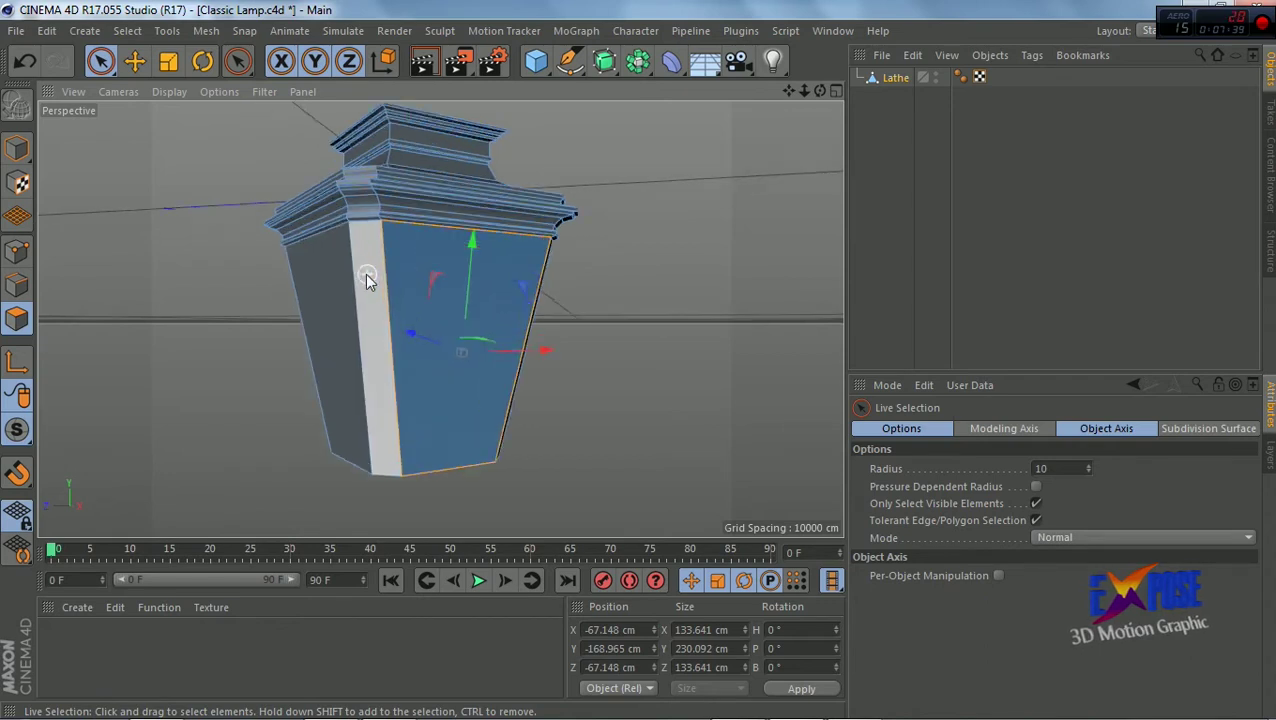
click(127, 30)
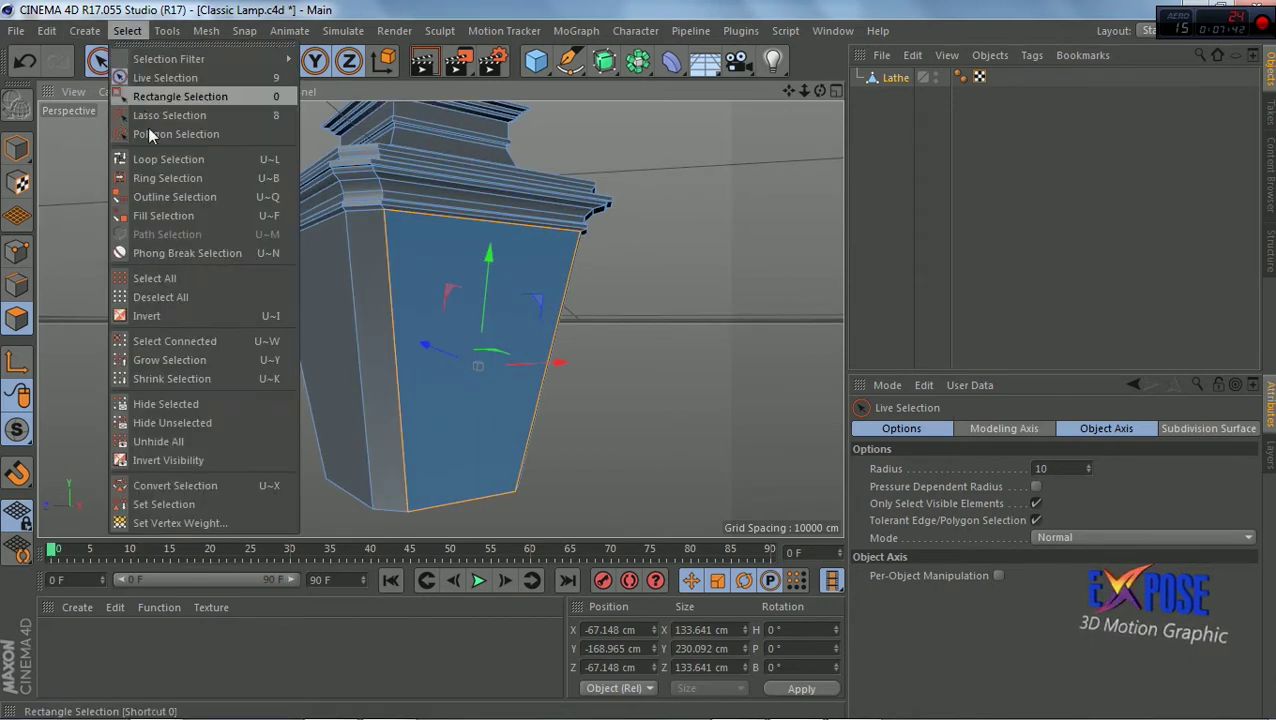
click(150, 162)
click(350, 265)
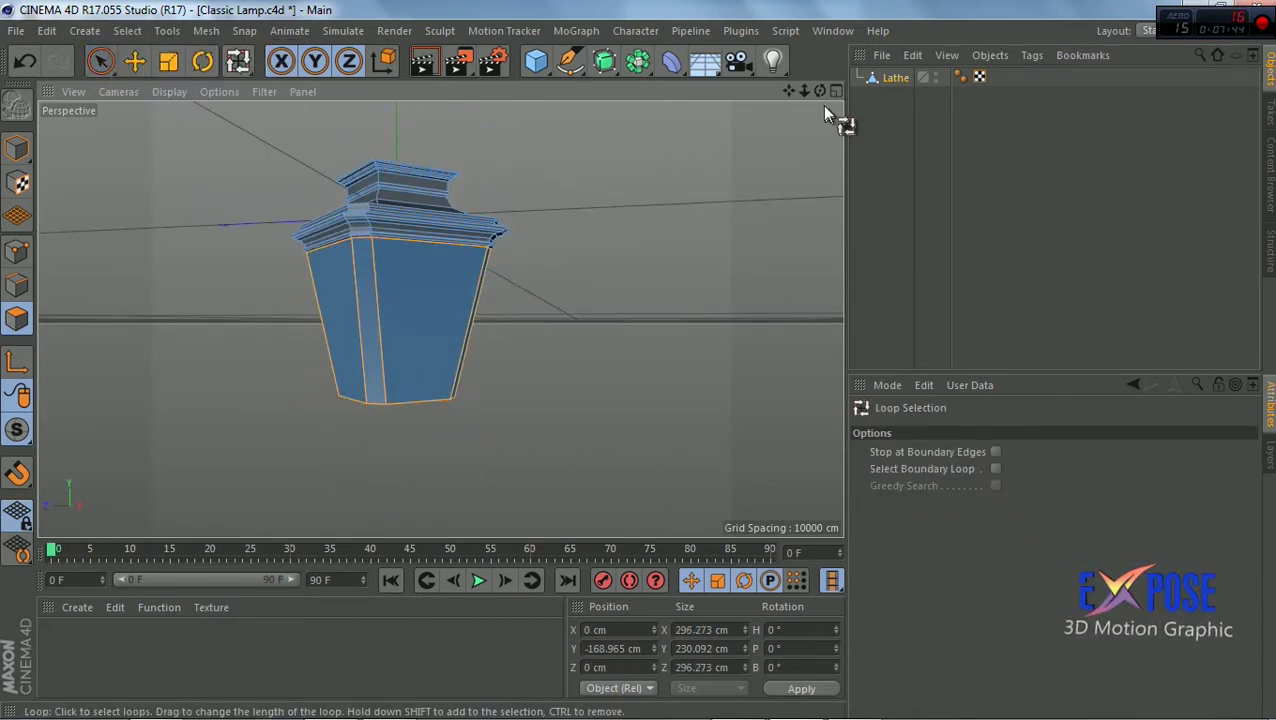
alt+drag(825, 113, 427, 312)
Inset each side face by 5.9 cm with Extrude Inner, Preserve Groups turned off
right_click(414, 299)
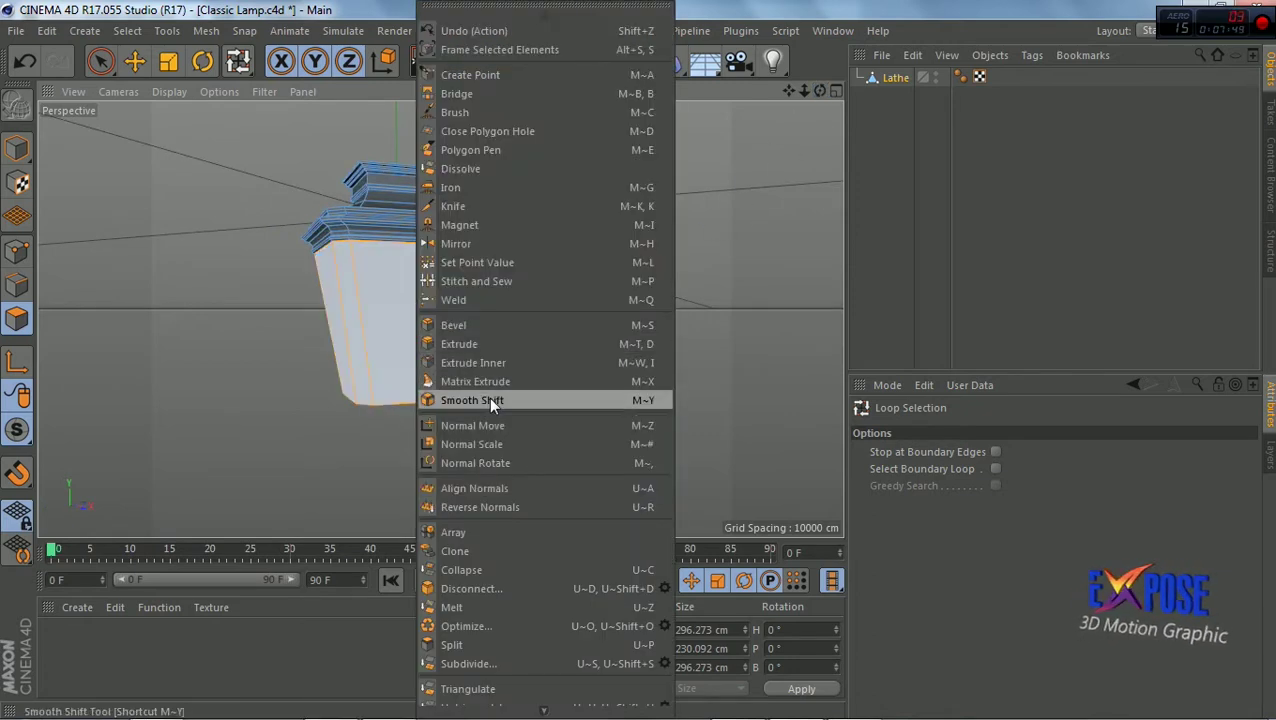
click(480, 363)
alt+drag(440, 327, 516, 250)
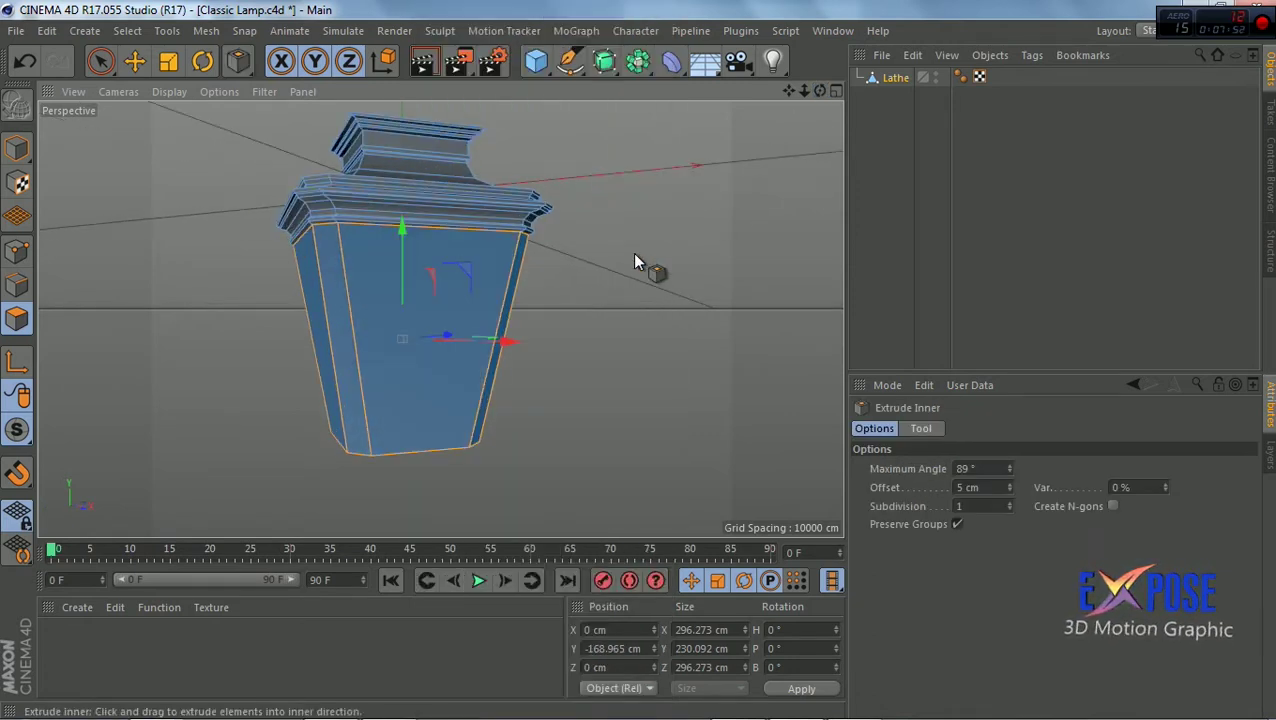
drag(634, 262, 650, 262)
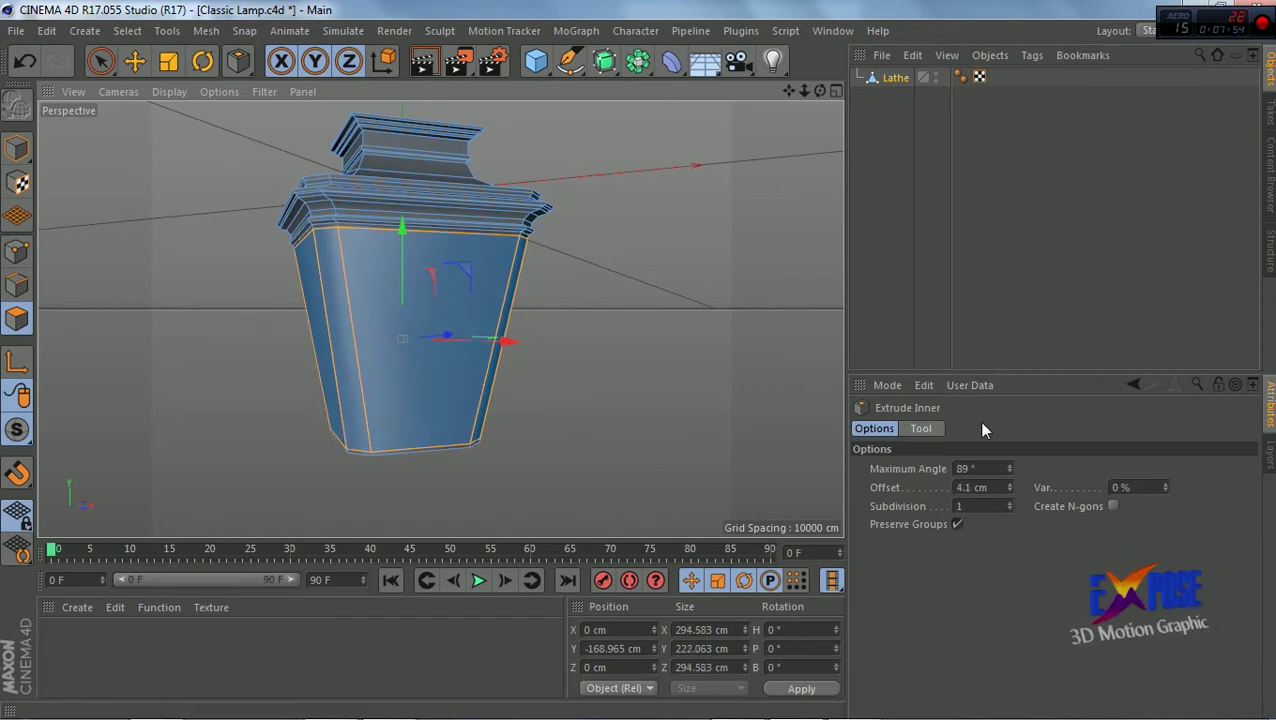
key(ctrl+z)
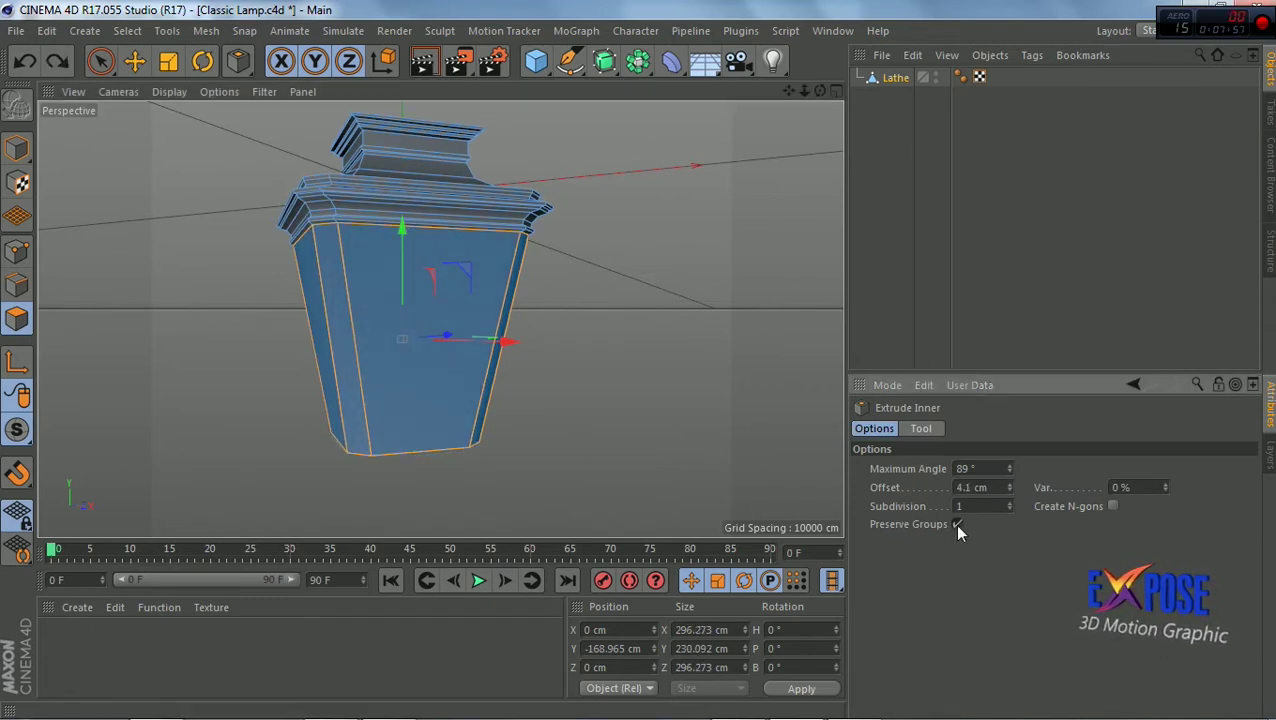
click(957, 524)
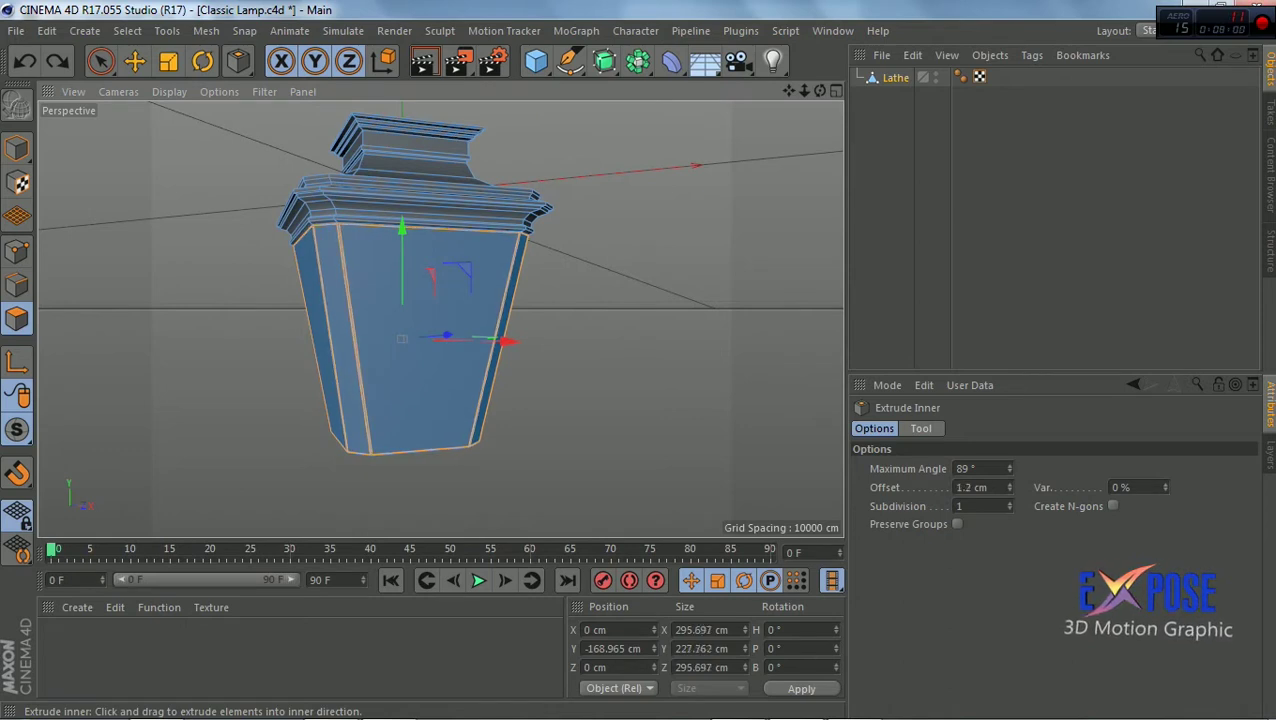
drag(420, 340, 470, 340)
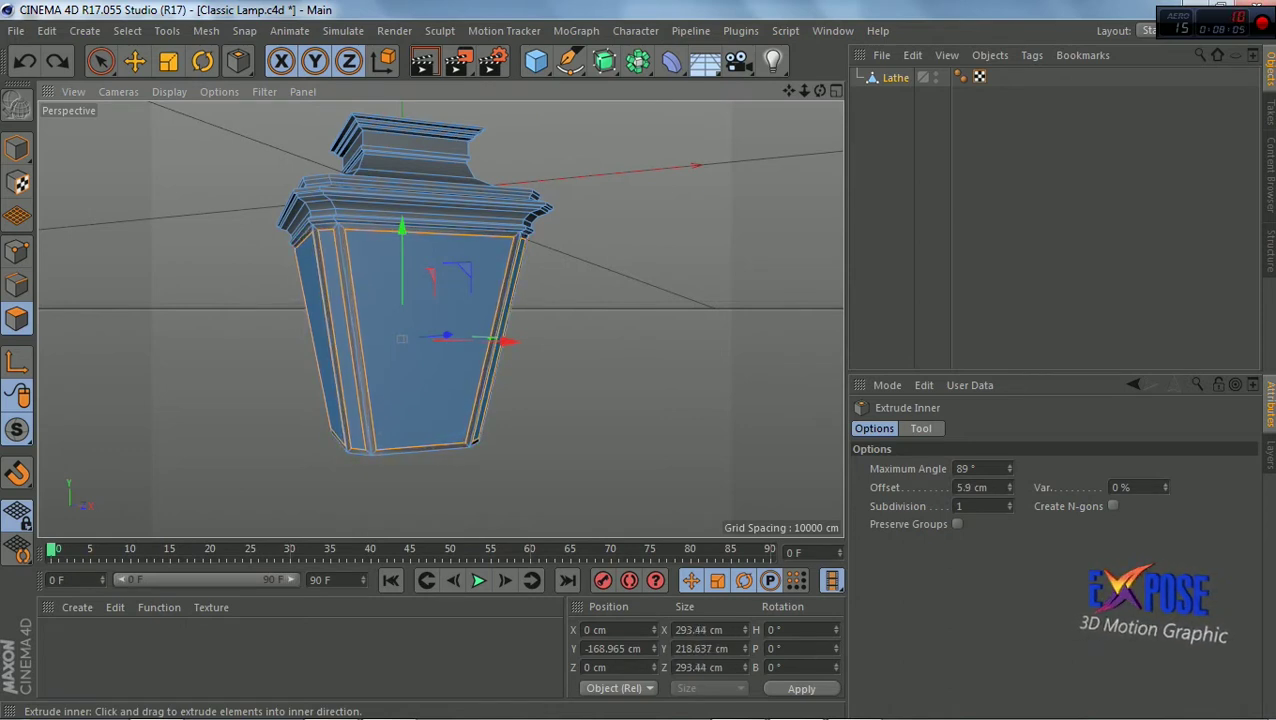
Extrude the inset side panels by 11.2 cm, then return to Model mode
drag(820, 91, 440, 338)
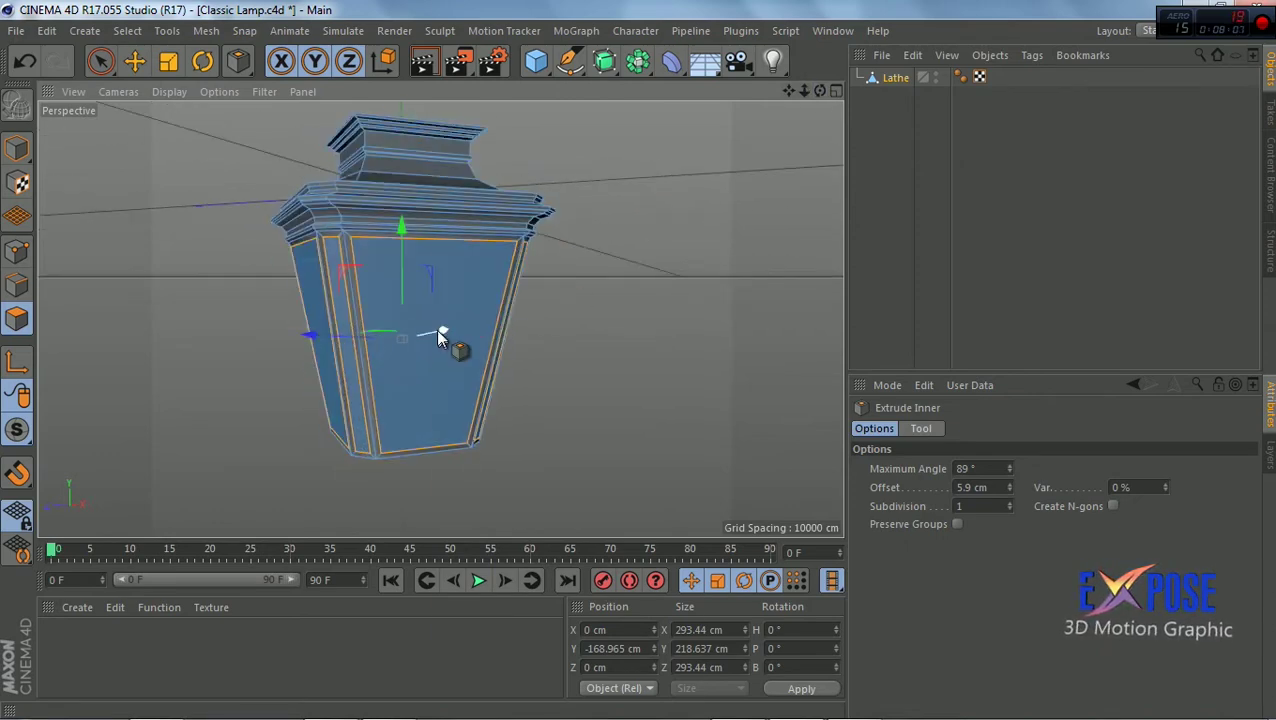
right_click(440, 338)
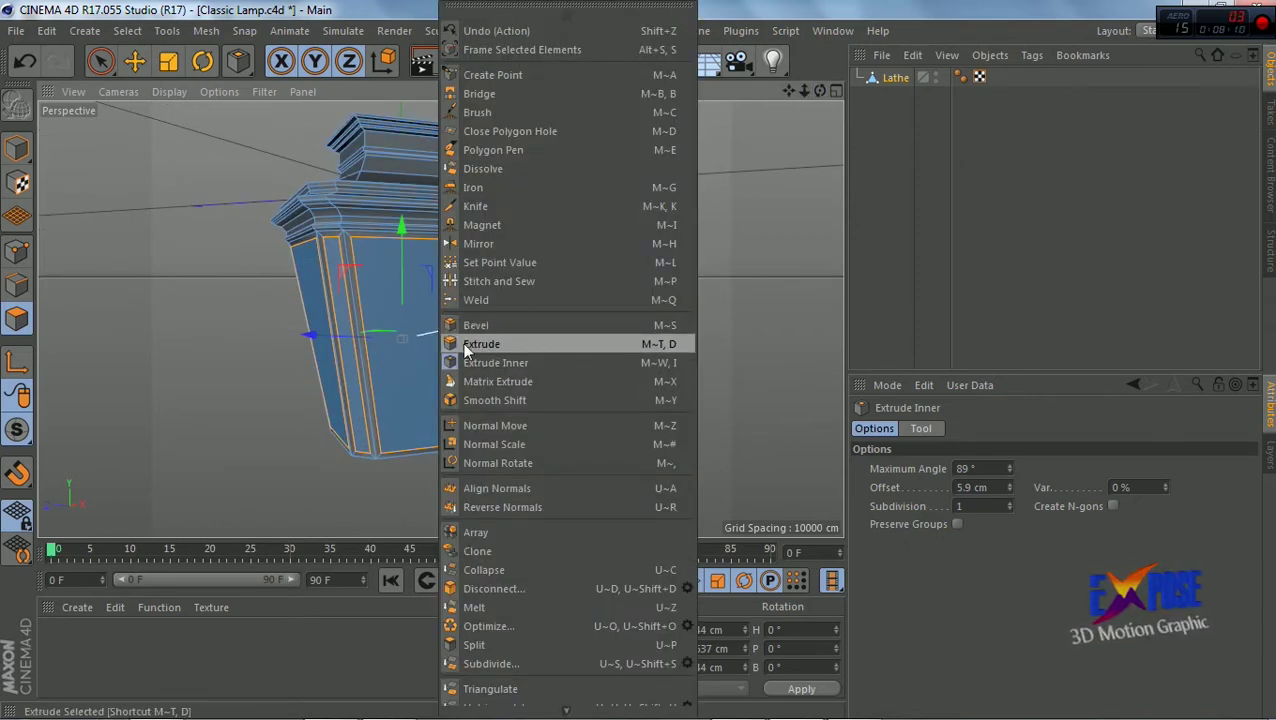
click(466, 344)
drag(466, 344, 520, 344)
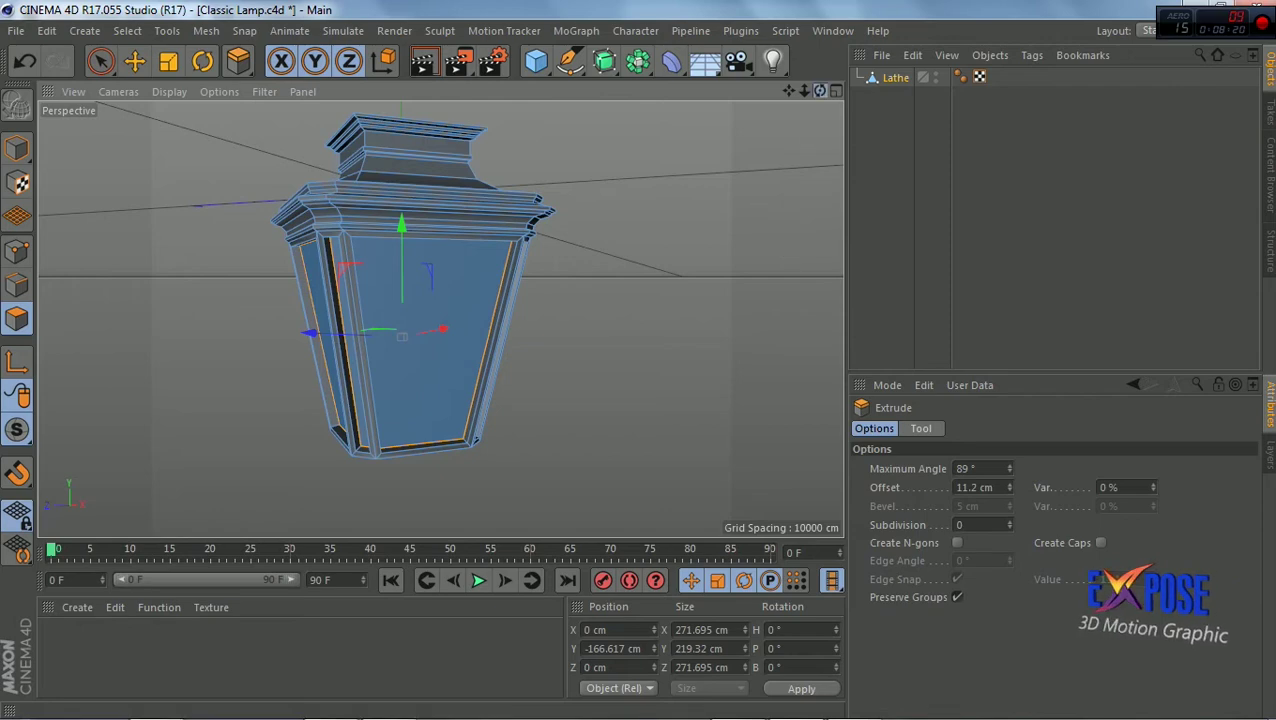
mouse_move(820, 91)
mouse_down()
mouse_move(760, 110)
mouse_move(823, 95)
mouse_up()
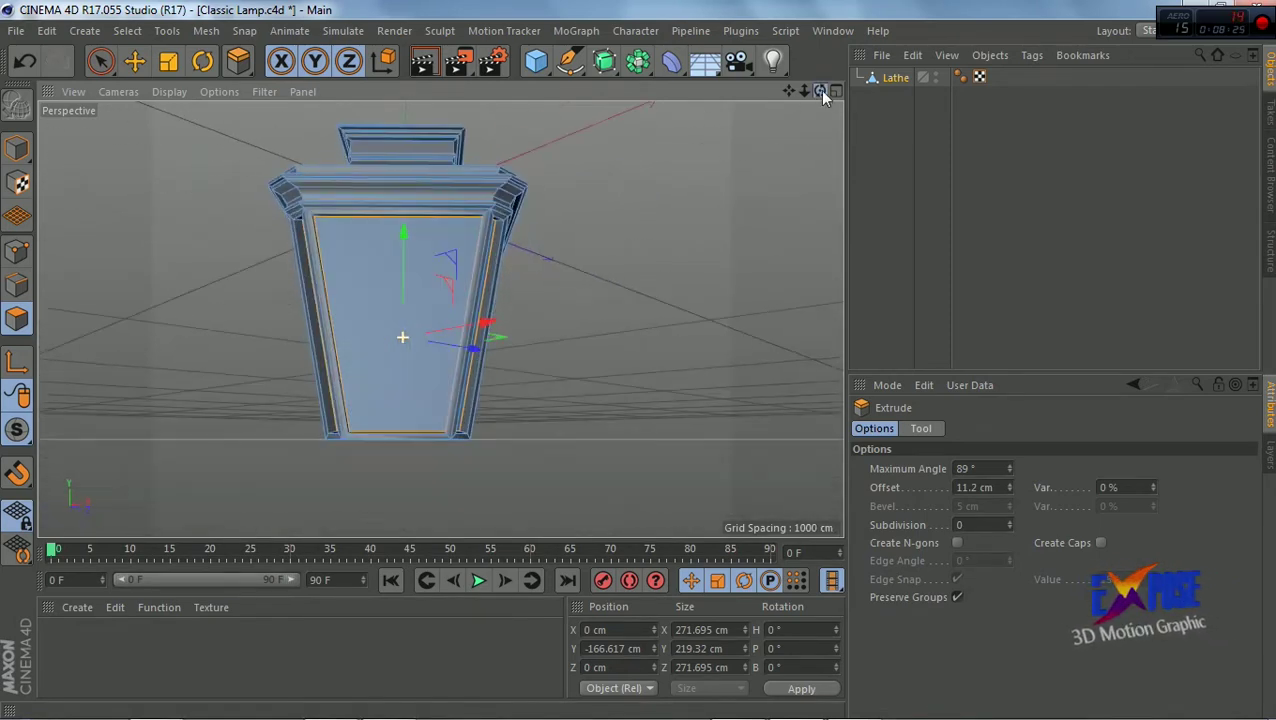
click(16, 148)
click(100, 61)
Clear the selection and put the Lathe object in Edges mode with Loop Selection
click(598, 270)
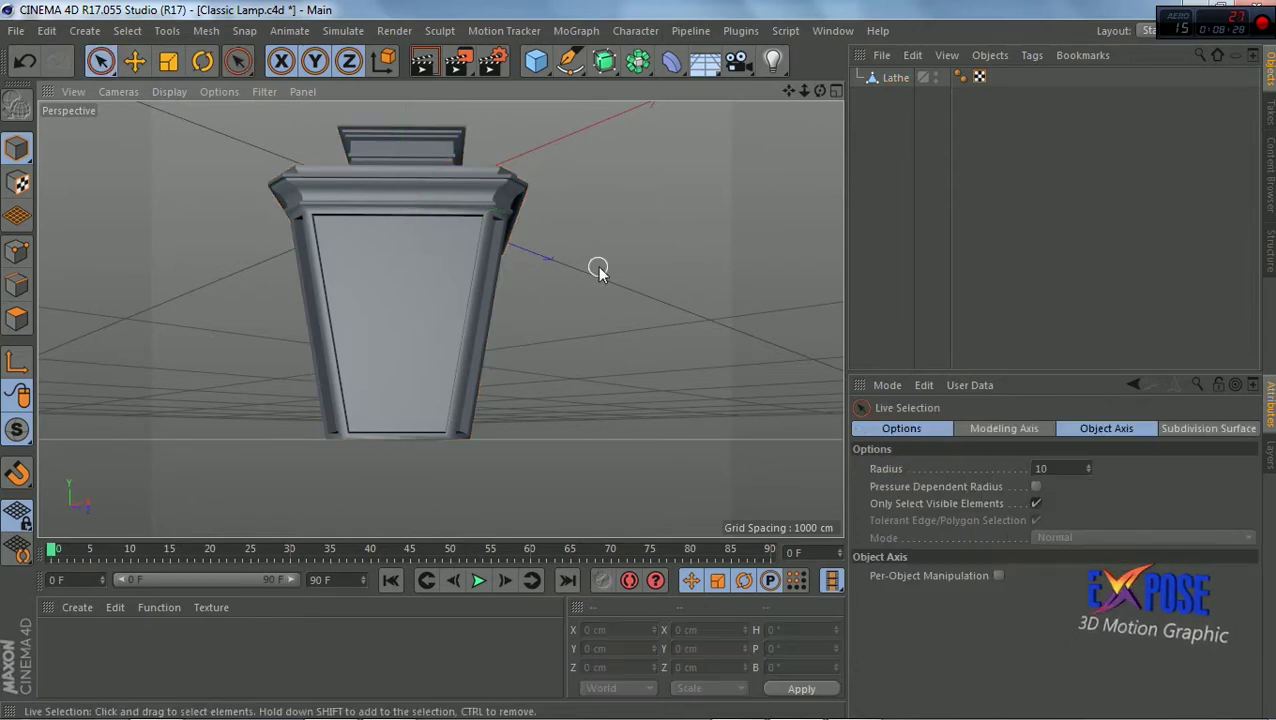
drag(820, 91, 836, 100)
click(896, 77)
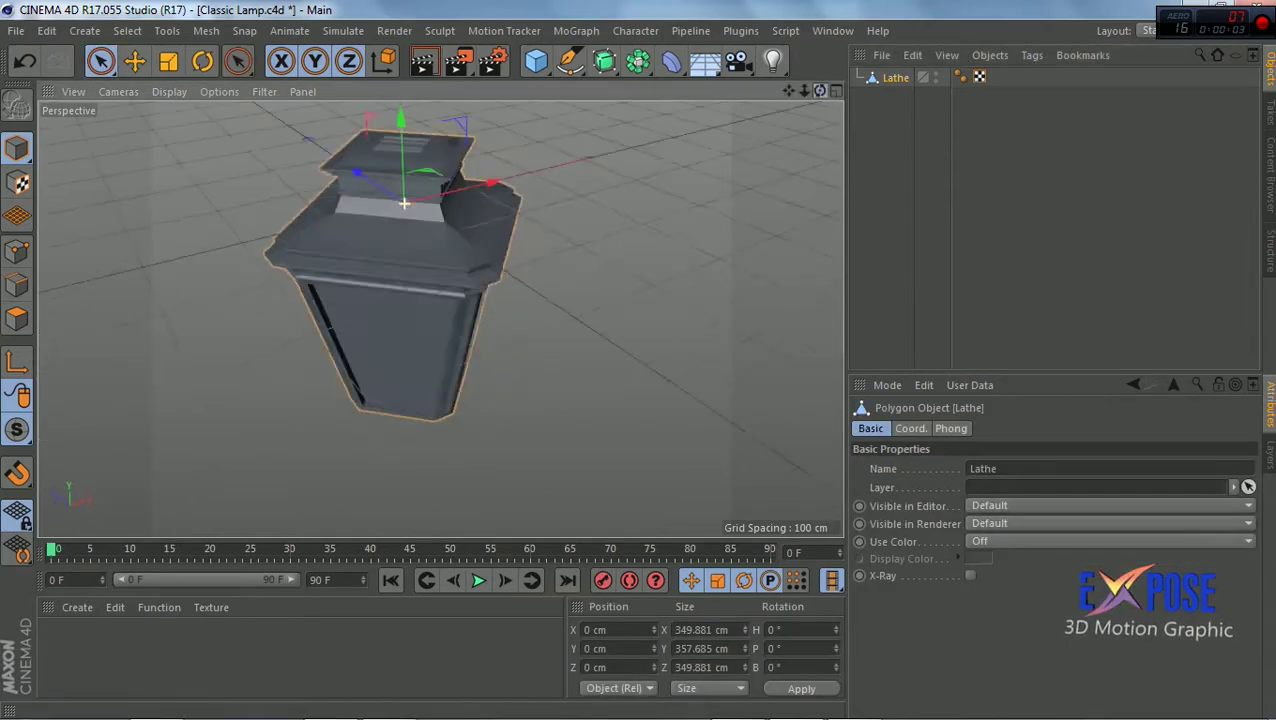
click(16, 285)
scroll(356, 128, up, 3)
scroll(461, 131, up, 3)
click(127, 30)
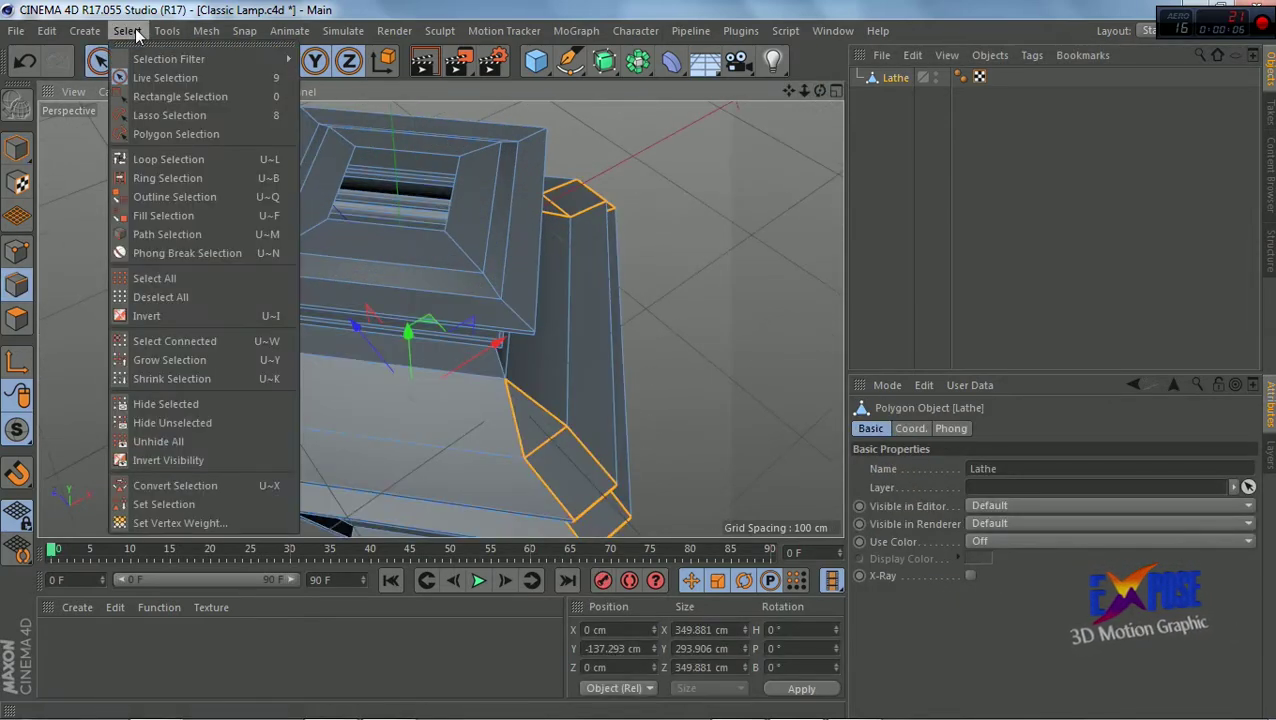
click(150, 163)
Loop-select the edges around the lamp's square top opening
alt+drag(364, 162, 507, 192)
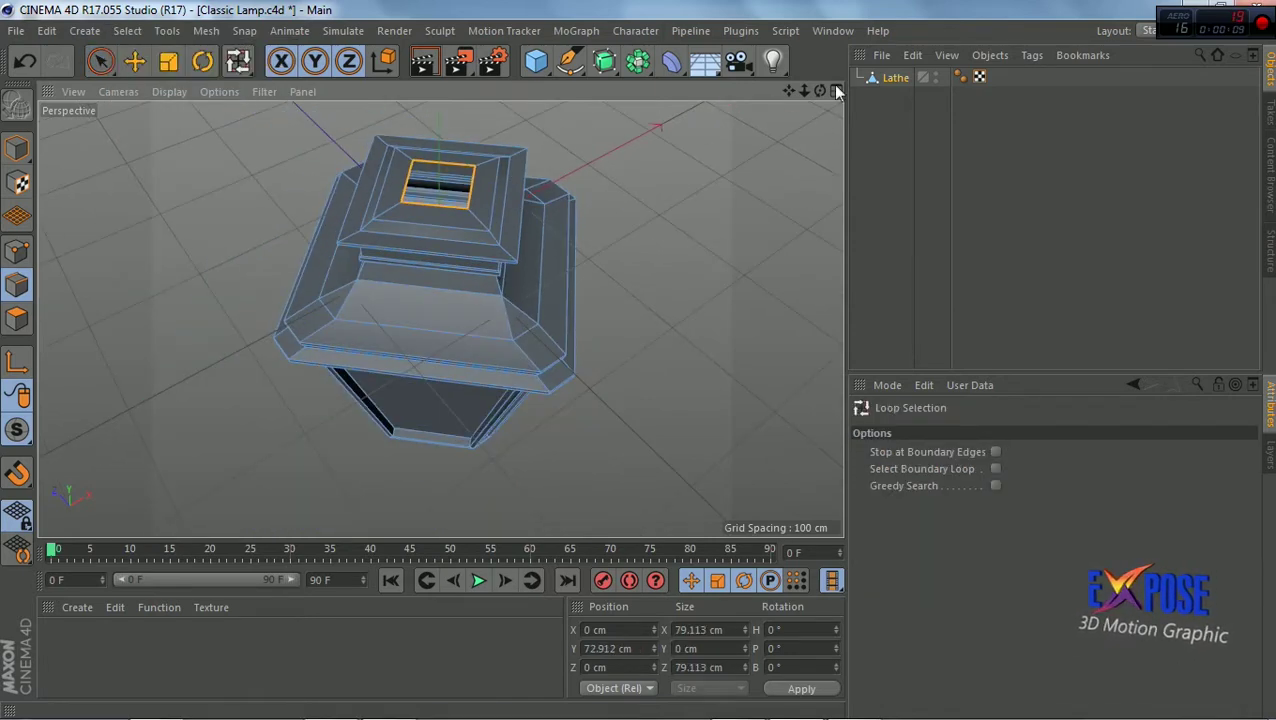
scroll(439, 183, up, 5)
scroll(439, 183, down, 3)
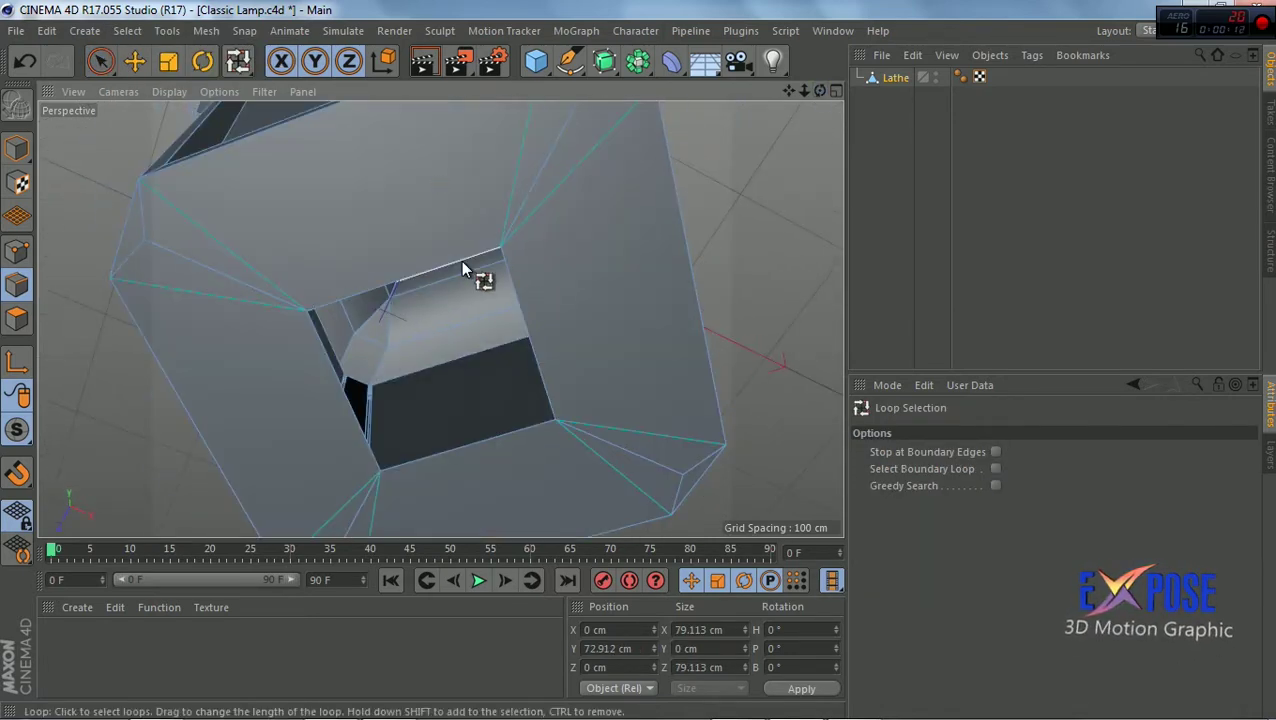
key(space)
scroll(330, 205, up, 3)
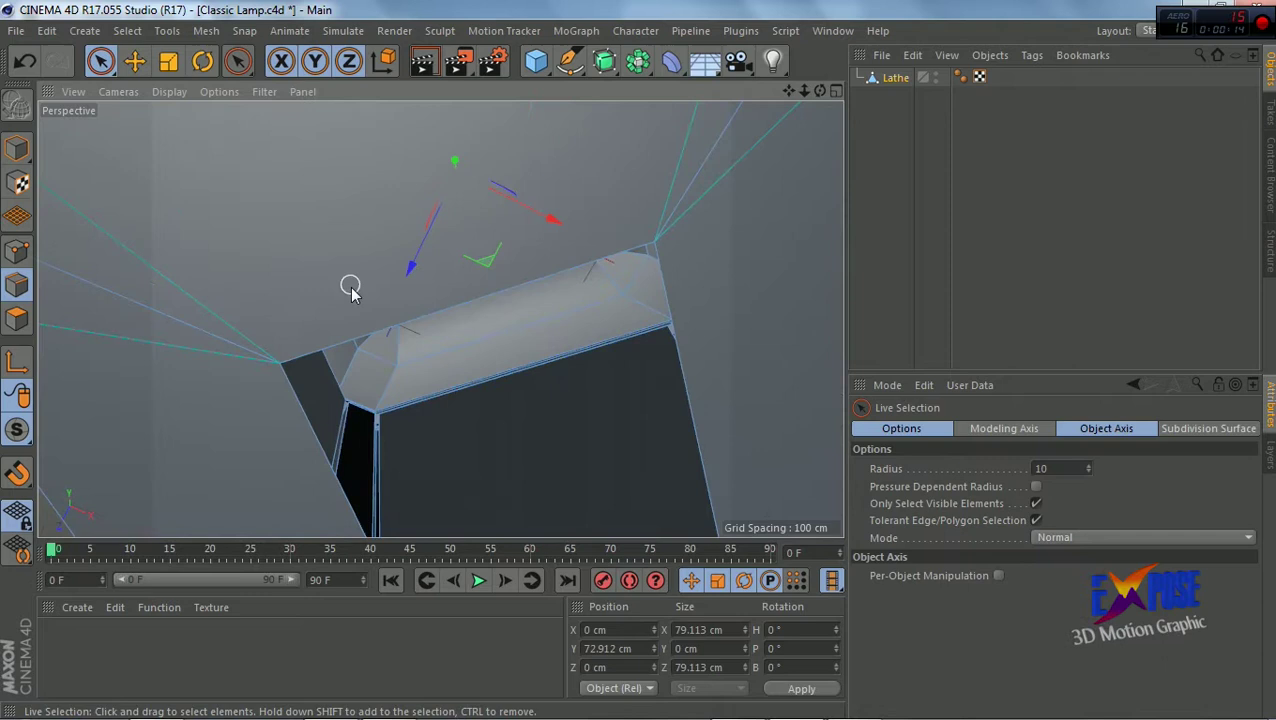
click(300, 360)
drag(300, 360, 330, 398)
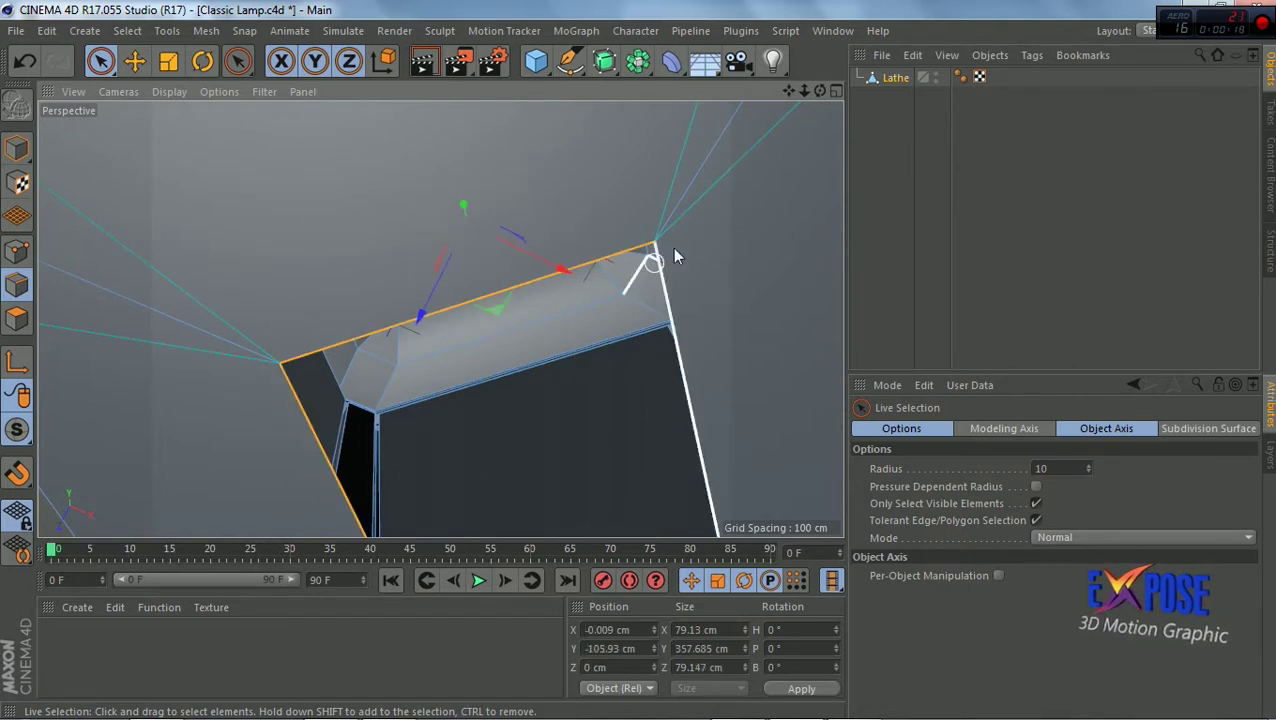
Scale the top opening to about 36% with Y-axis scaling off, then maximize the Front view
drag(820, 93, 726, 322)
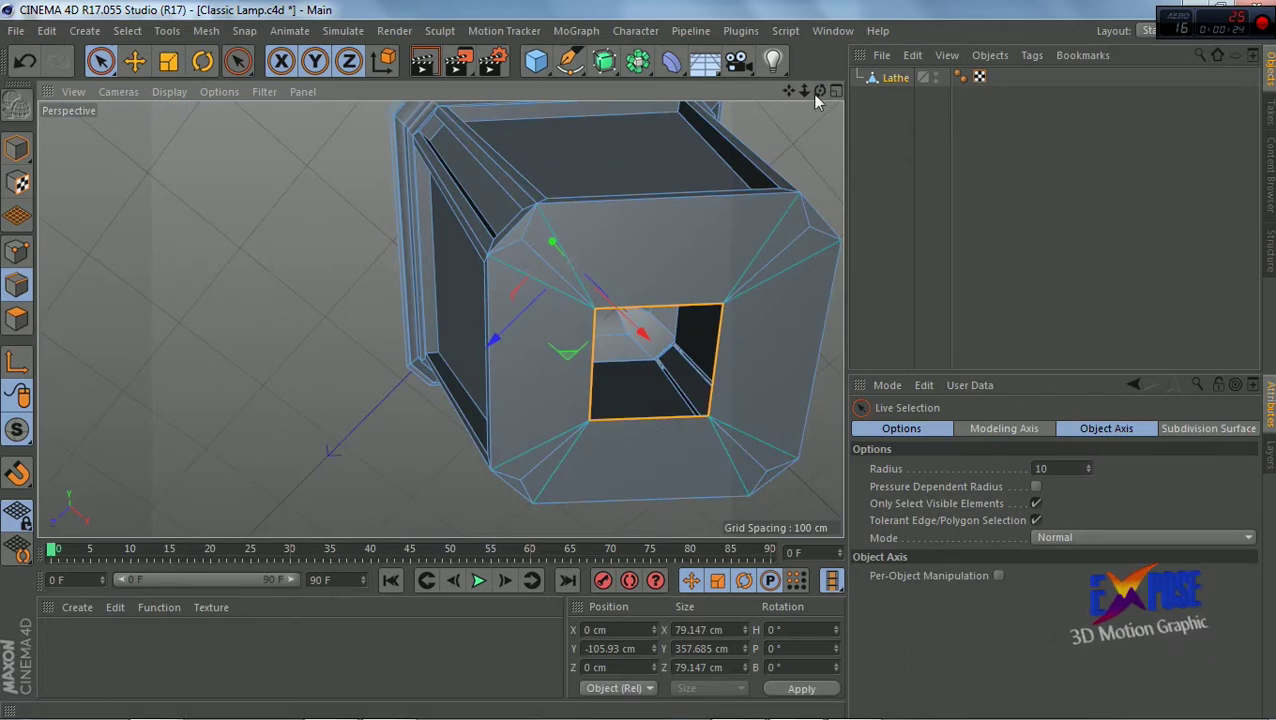
mouse_move(820, 91)
mouse_down()
mouse_move(571, 264)
mouse_move(310, 160)
mouse_move(318, 181)
mouse_move(253, 205)
mouse_up()
click(168, 61)
click(314, 61)
drag(789, 91, 782, 108)
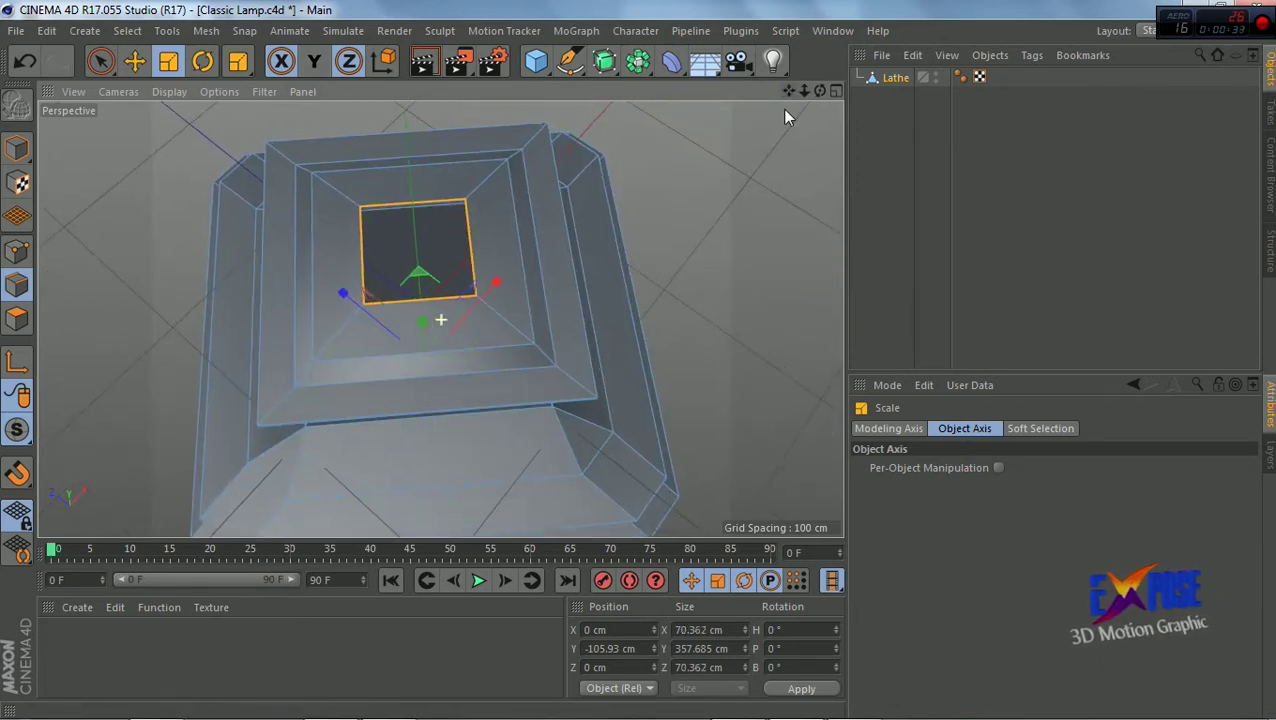
mouse_move(709, 188)
mouse_down()
mouse_move(581, 372)
mouse_move(544, 468)
mouse_up()
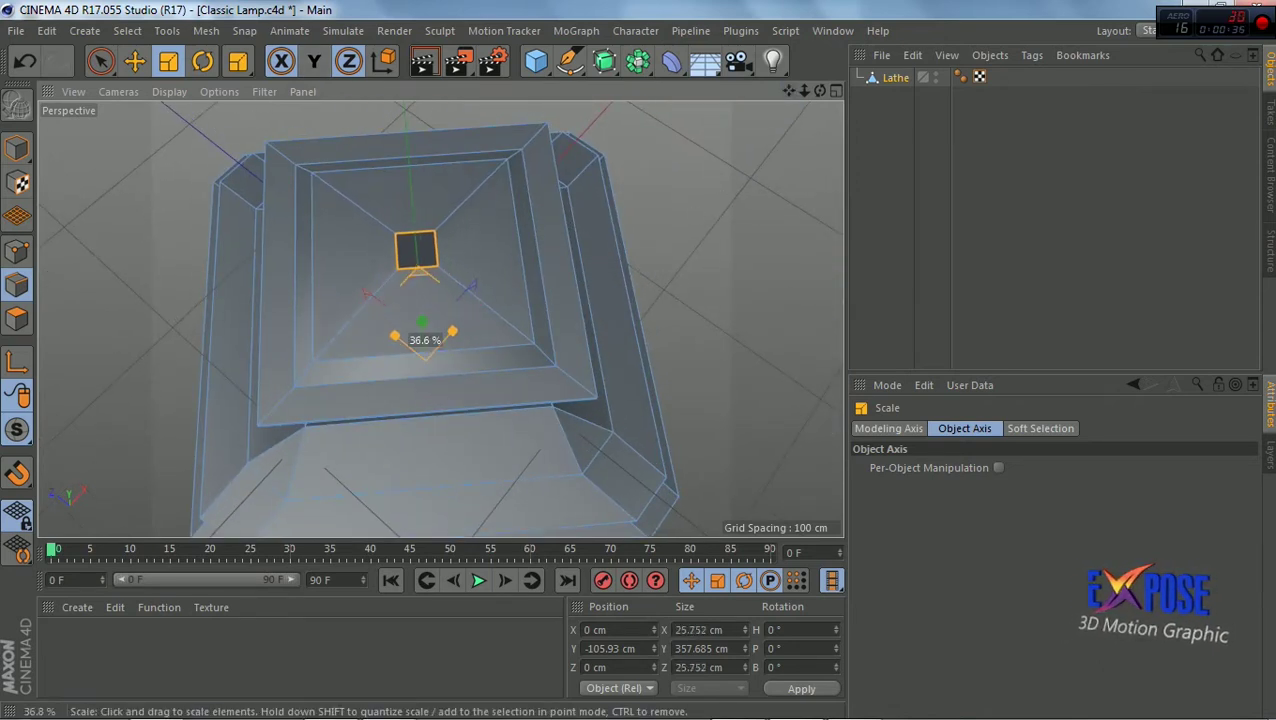
mouse_move(820, 91)
mouse_down()
mouse_move(806, 93)
mouse_move(773, 193)
mouse_up()
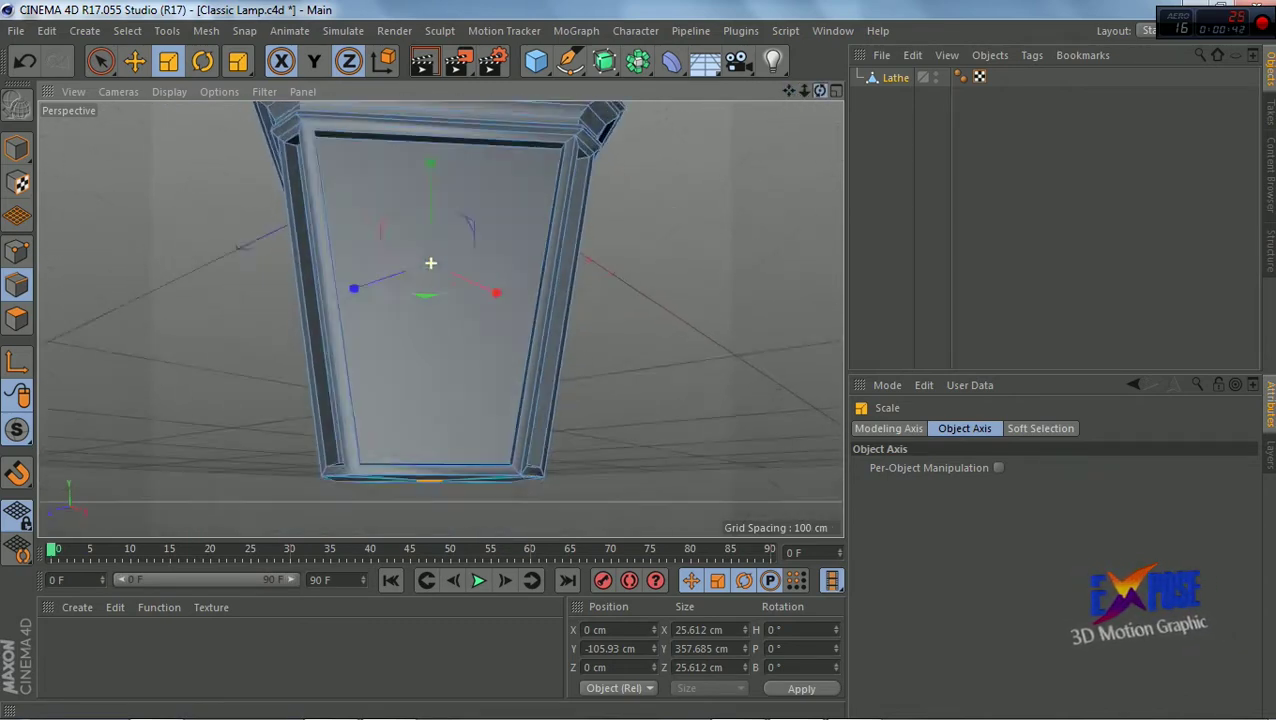
click(836, 91)
click(836, 320)
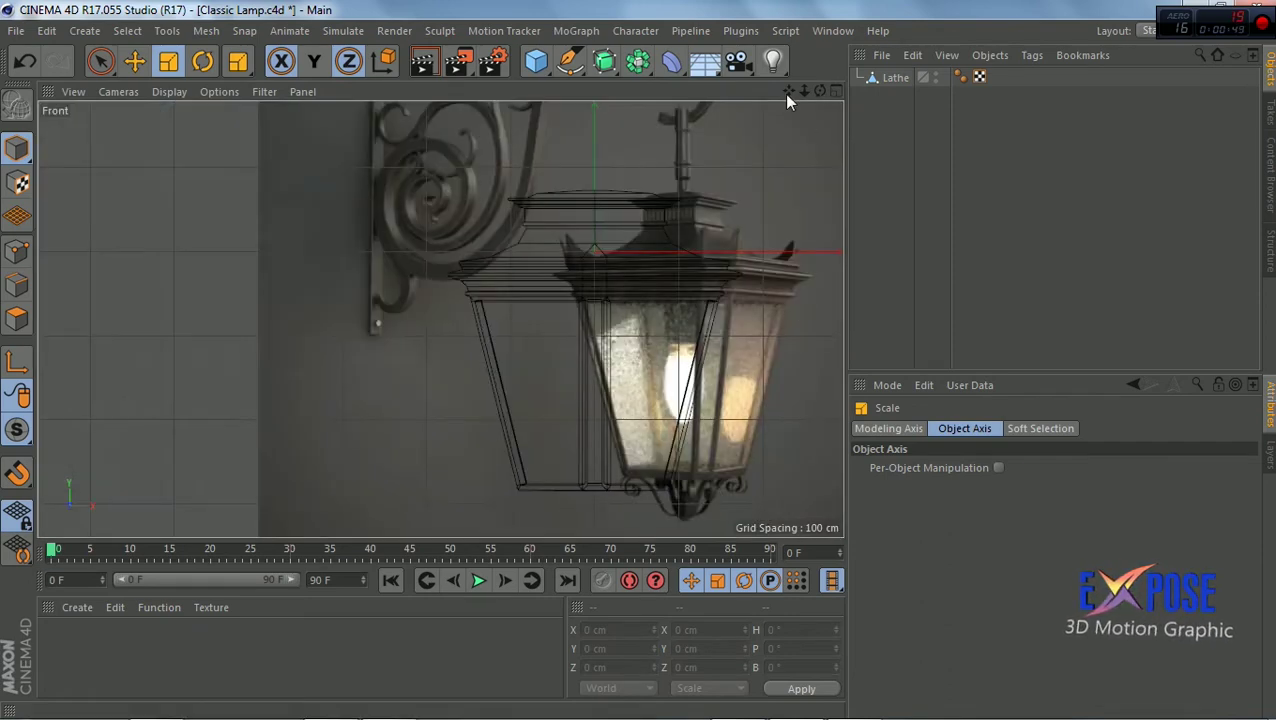
Zoom the Front view in on the lantern's lower bracket area over the reference photo
drag(787, 92, 642, 328)
scroll(421, 388, up, 2)
scroll(421, 388, up, 2)
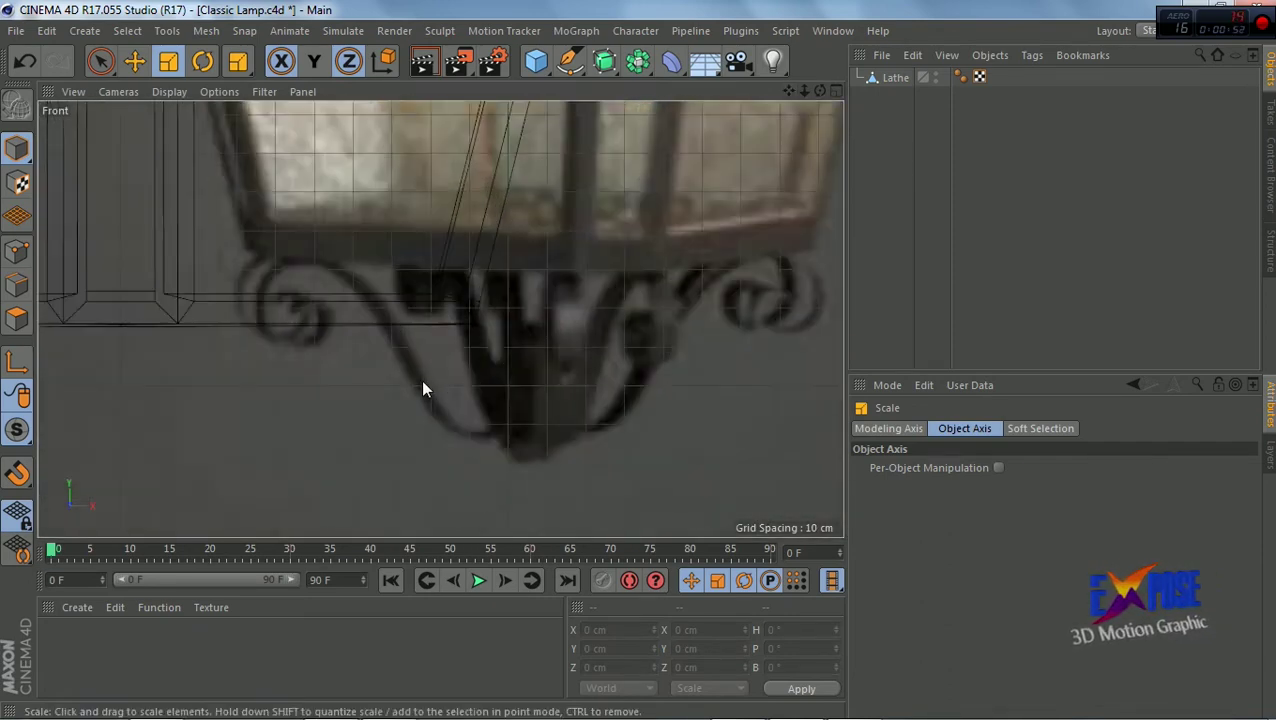
scroll(421, 388, up, 2)
scroll(421, 388, up, 2)
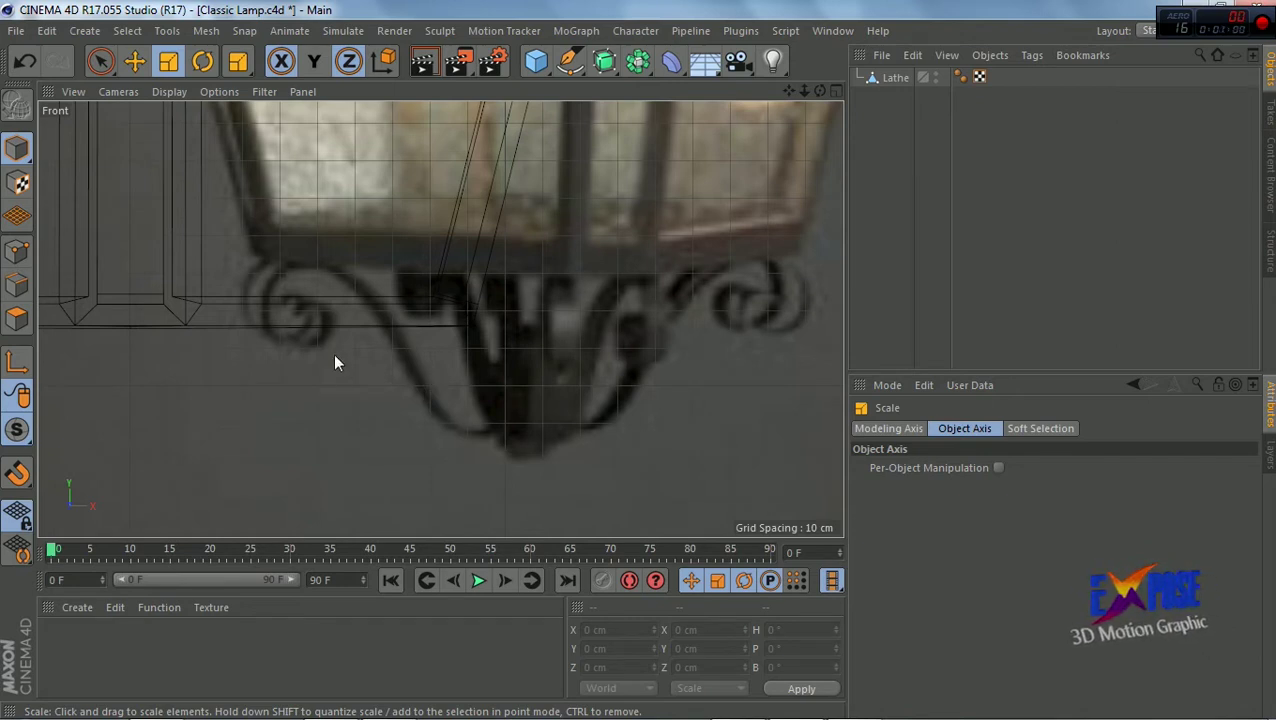
Trace the left scroll with the Pen, placing points from the inner curl down to the lower spiral
click(578, 70)
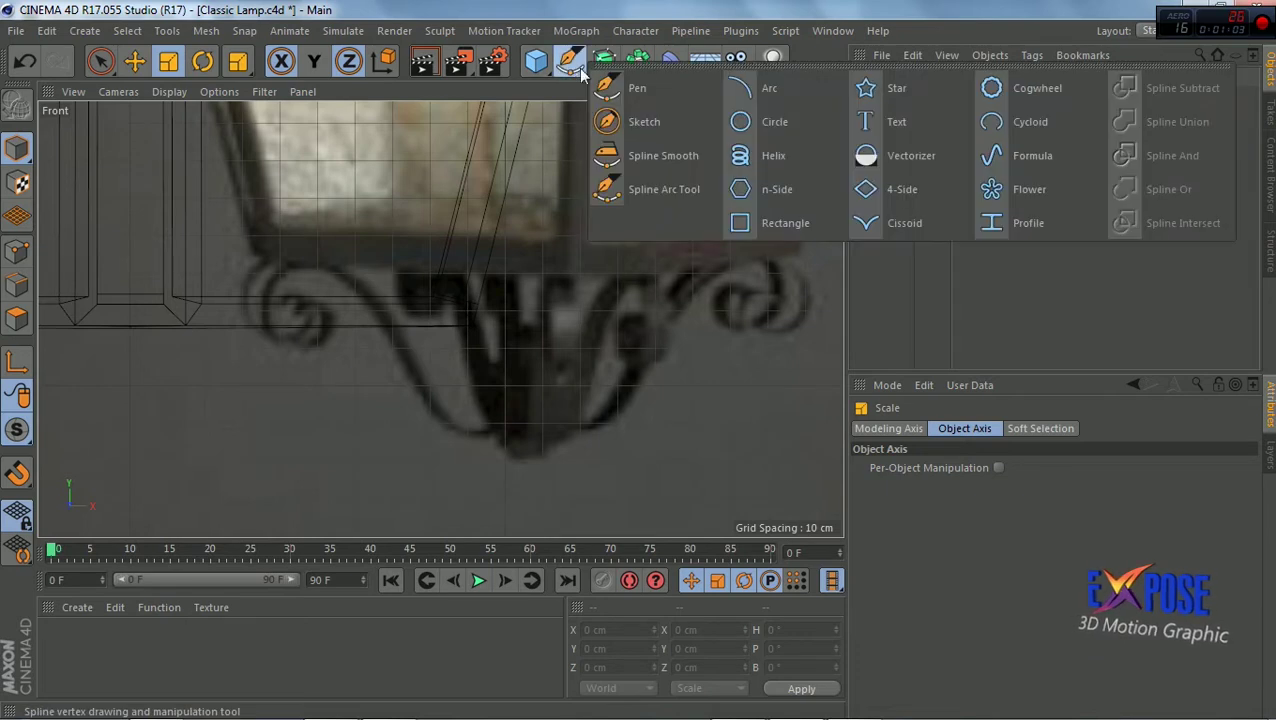
click(630, 88)
scroll(294, 324, up, 1)
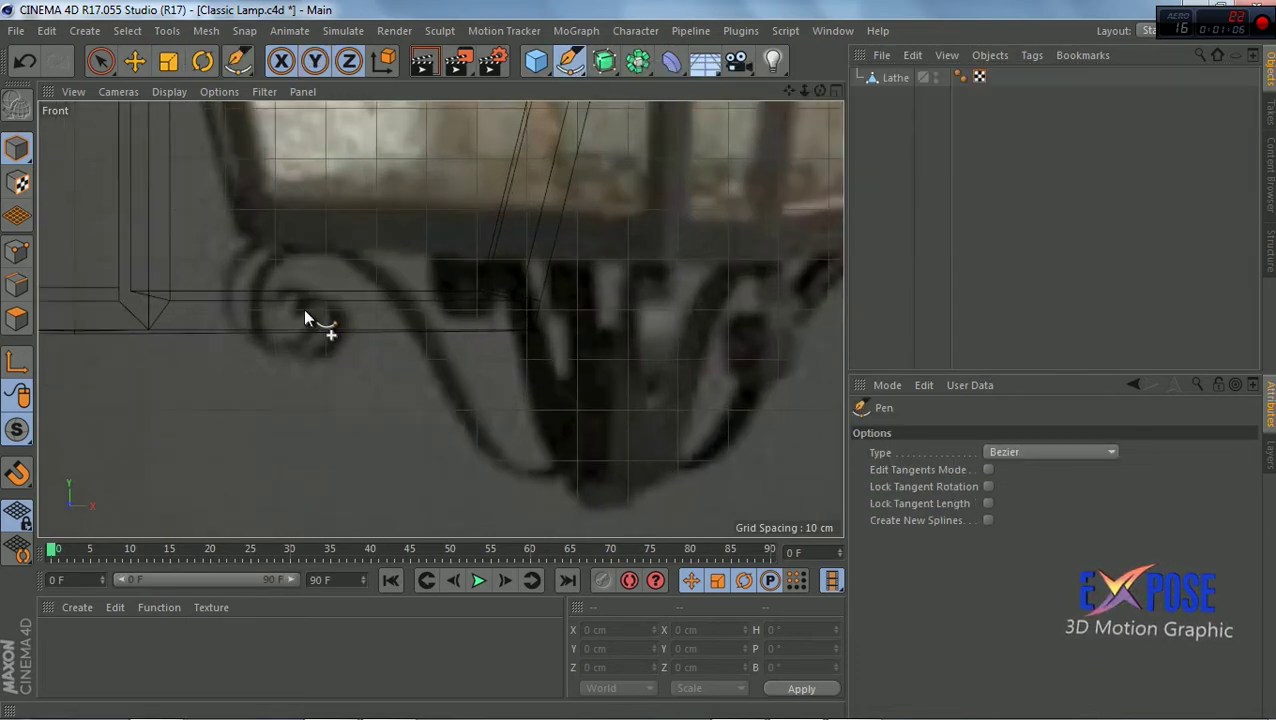
click(300, 313)
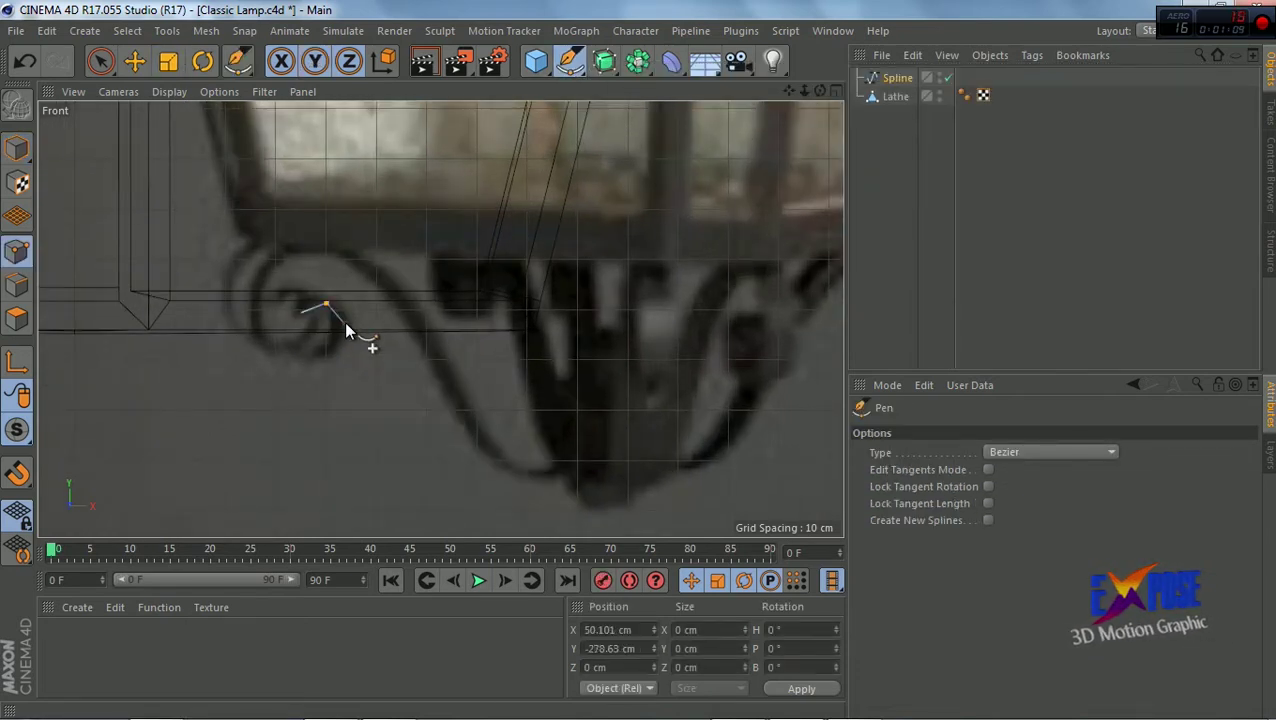
click(334, 356)
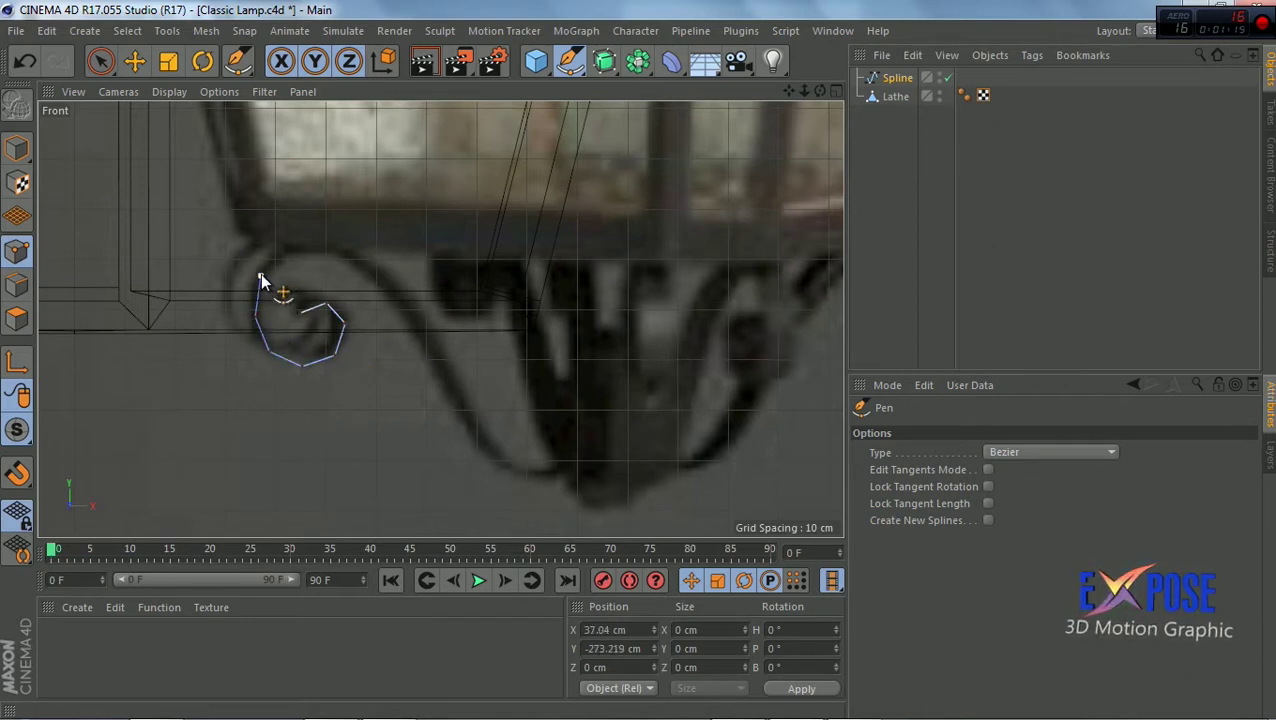
click(416, 312)
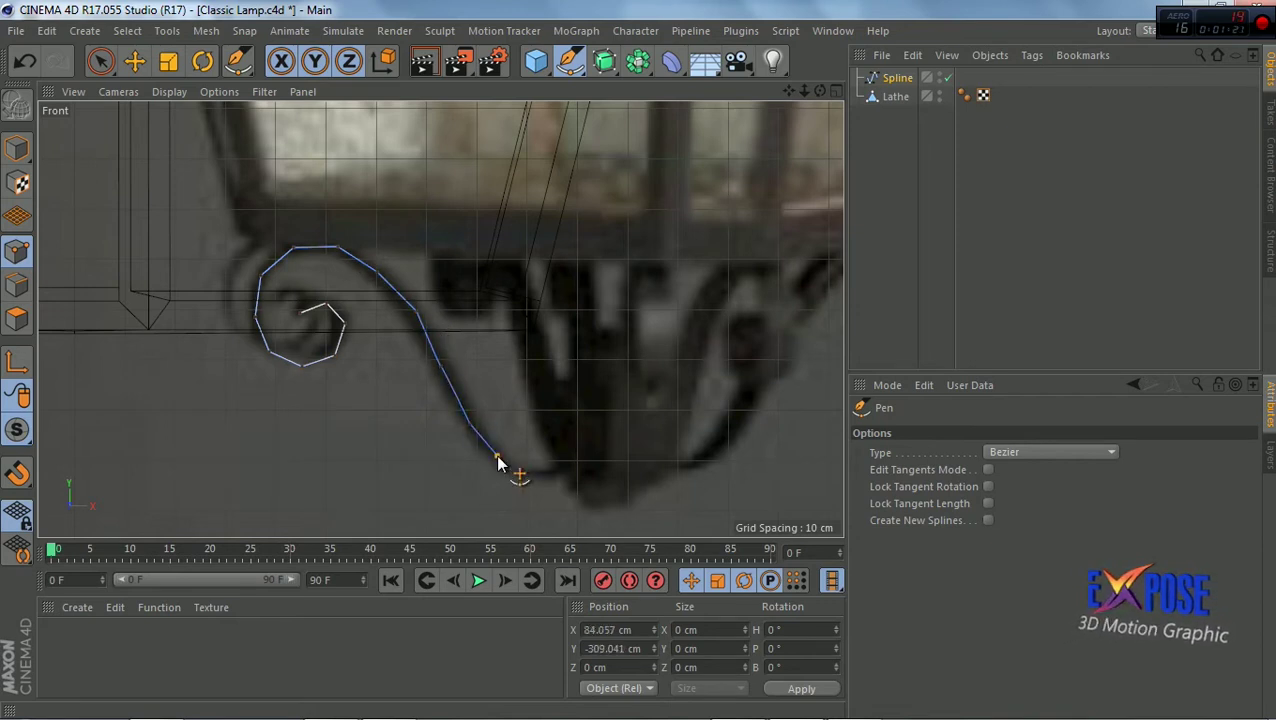
click(583, 438)
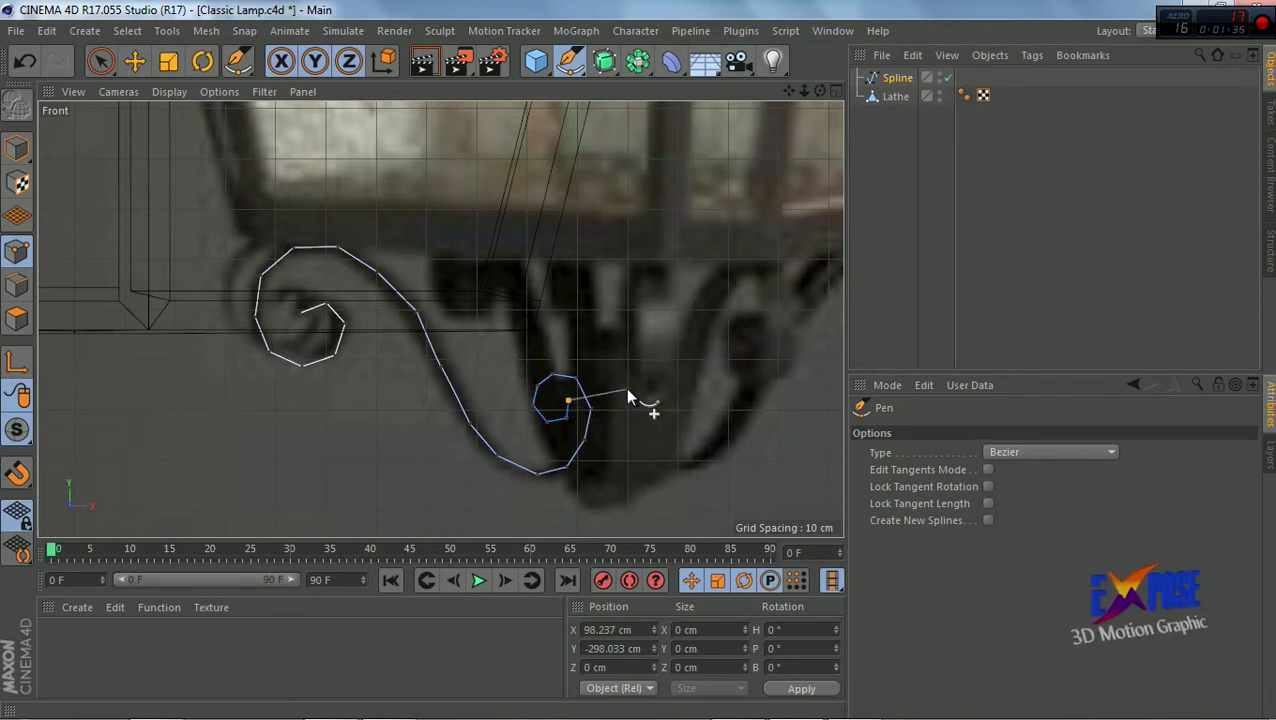
click(17, 148)
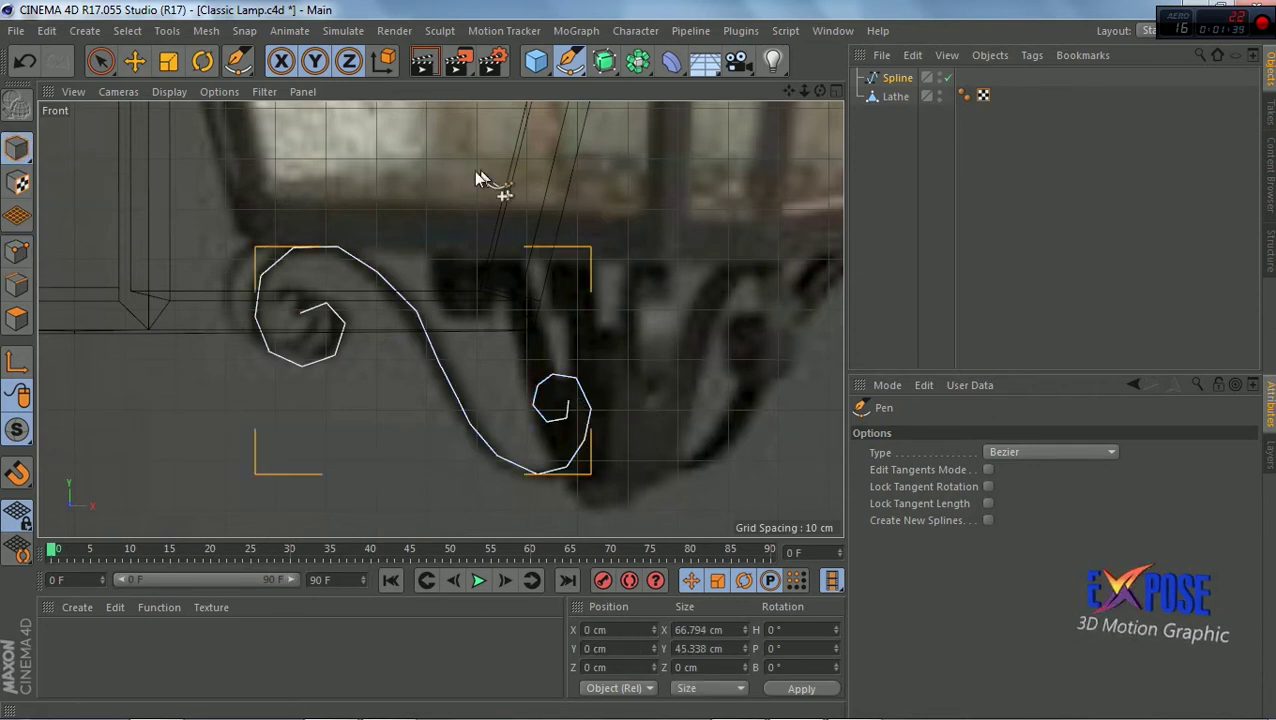
Box-select all the spline's points in Points mode and set them to Soft Interpolation
right_click(399, 297)
click(20, 254)
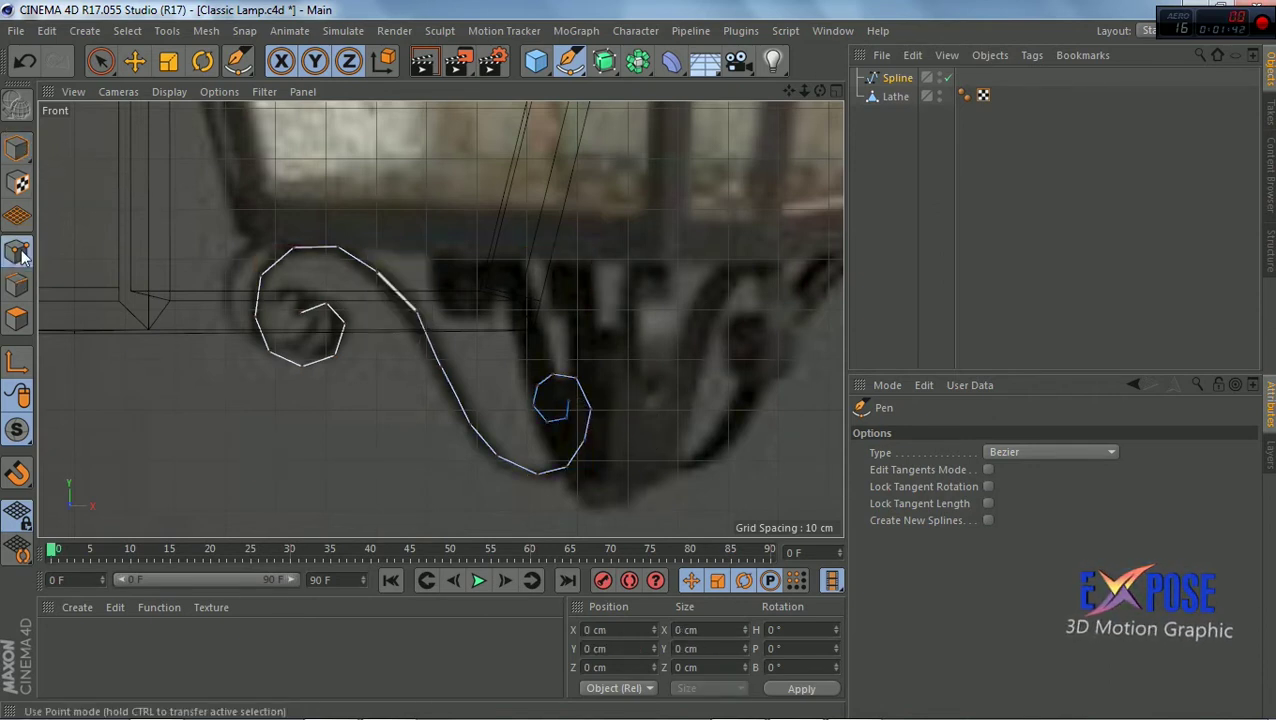
click(100, 62)
click(190, 119)
drag(205, 205, 712, 516)
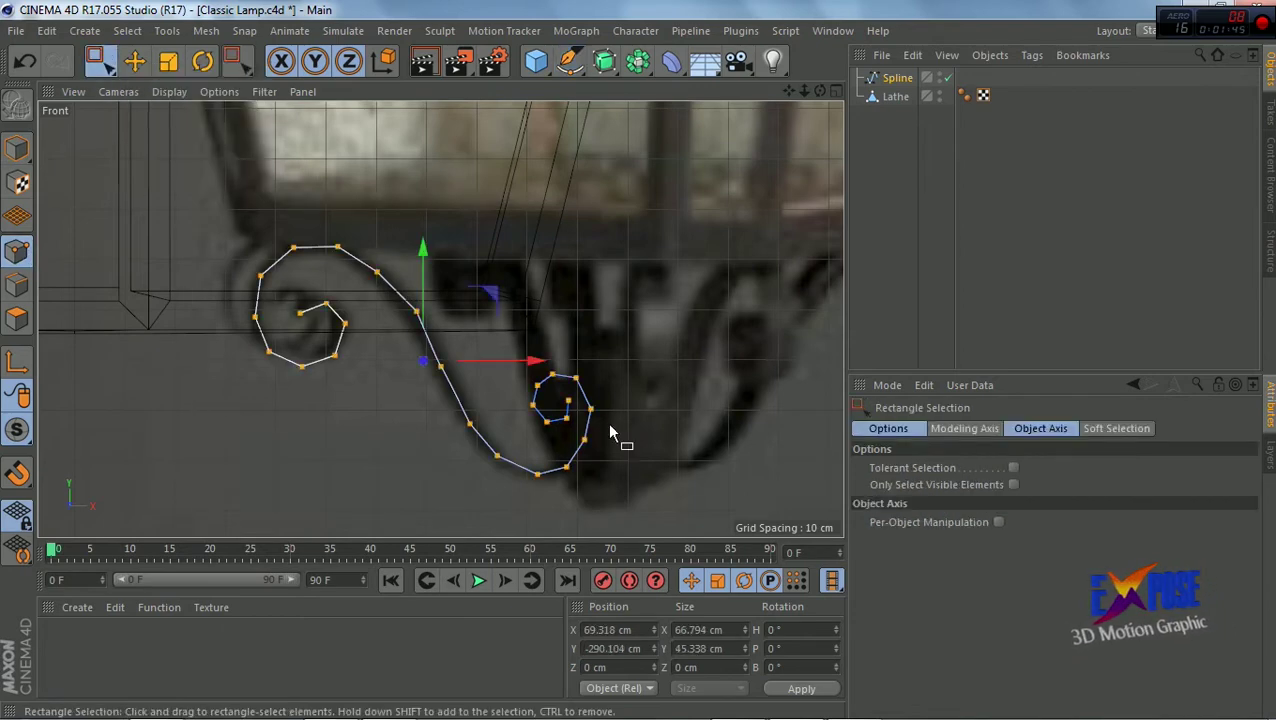
right_click(570, 404)
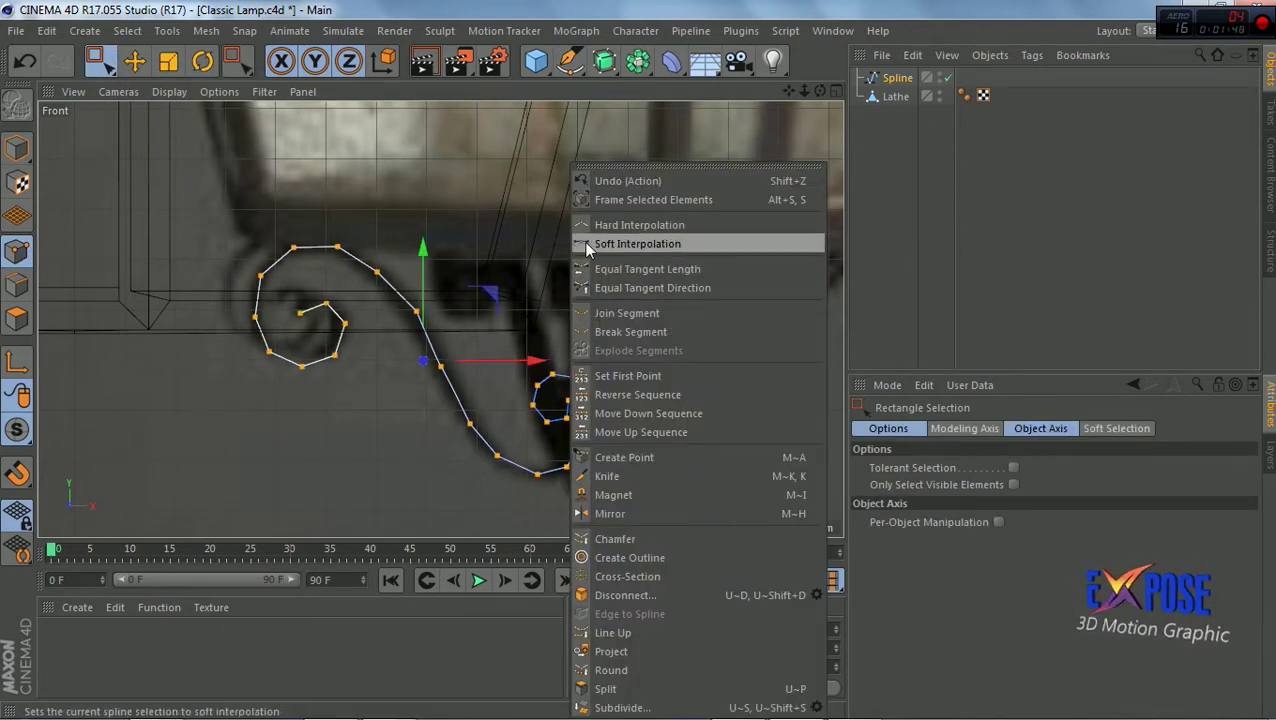
click(637, 244)
scroll(308, 322, up, 3)
scroll(313, 315, up, 3)
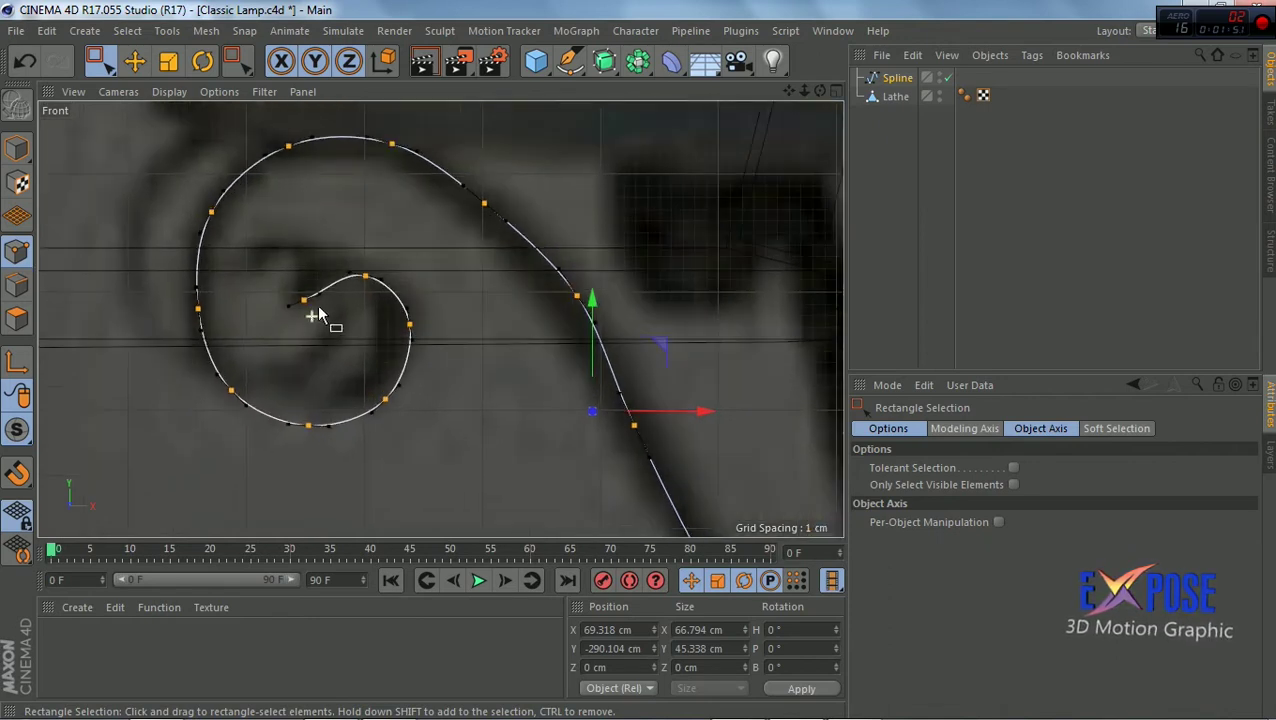
Reshape the left spiral's inner end and outer point with the Move tool to match the reference
click(303, 299)
click(100, 62)
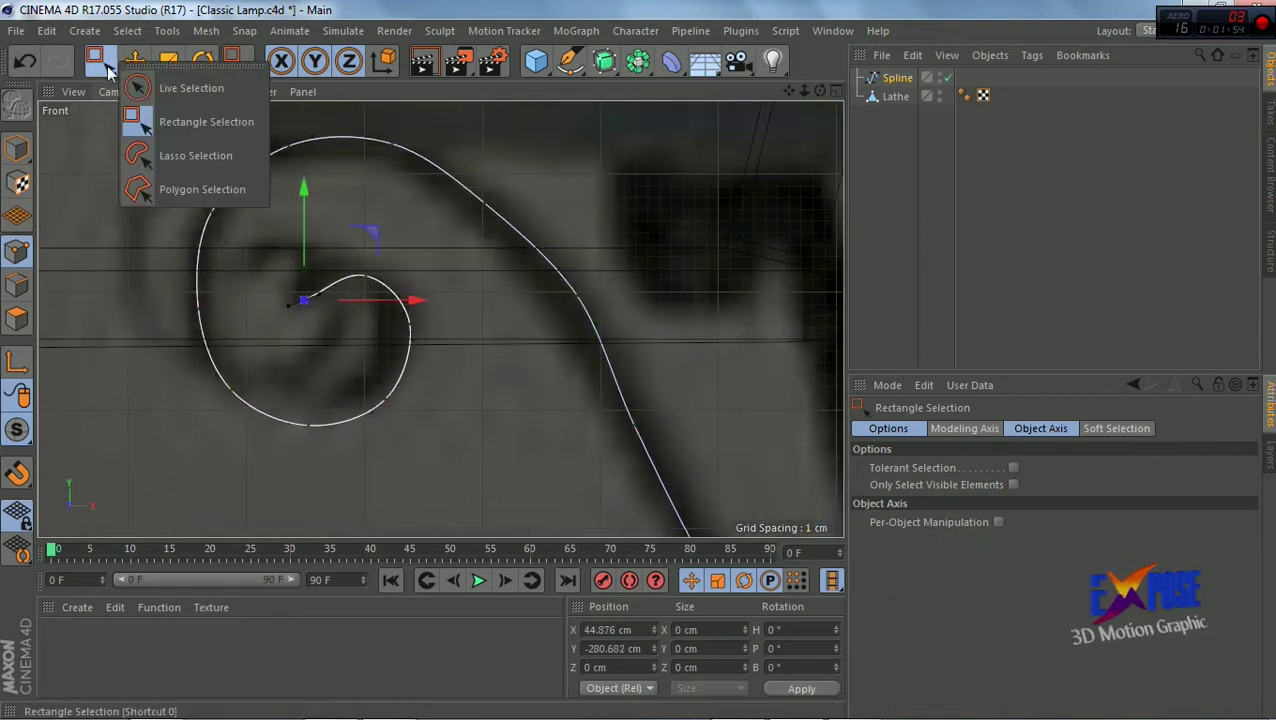
click(180, 90)
scroll(272, 300, up, 2)
scroll(274, 316, up, 2)
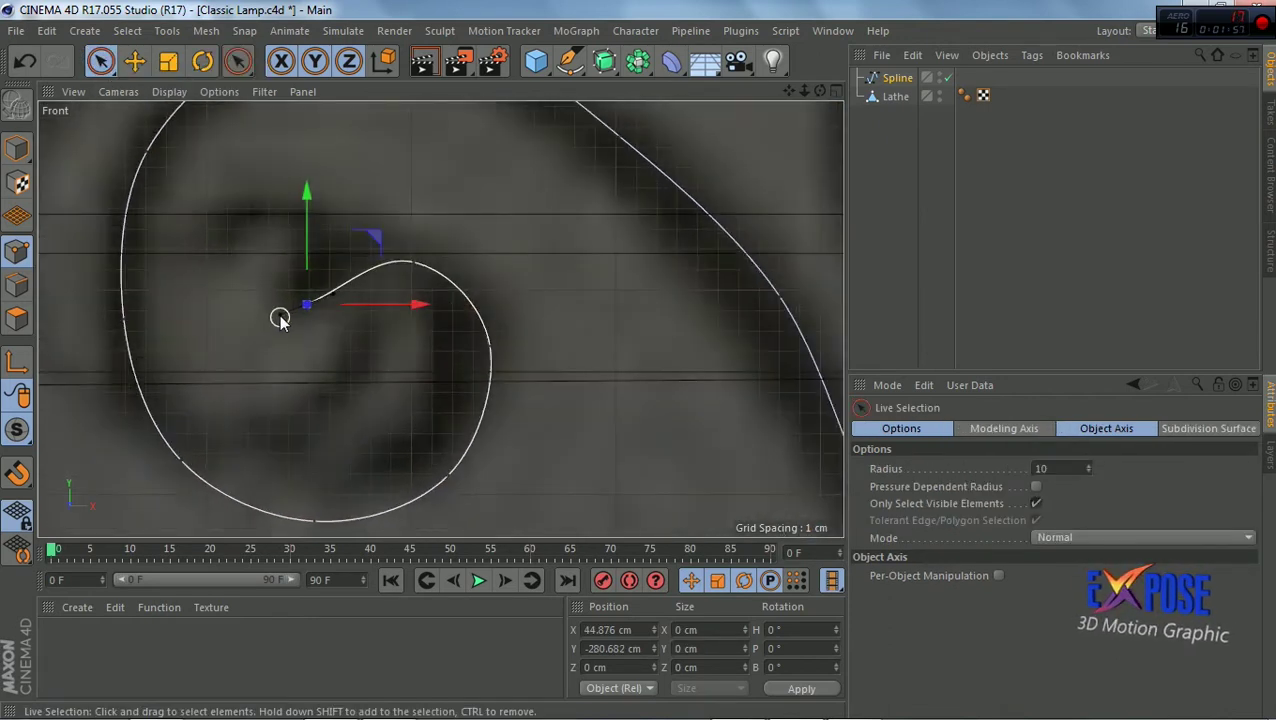
key(e)
drag(279, 314, 292, 325)
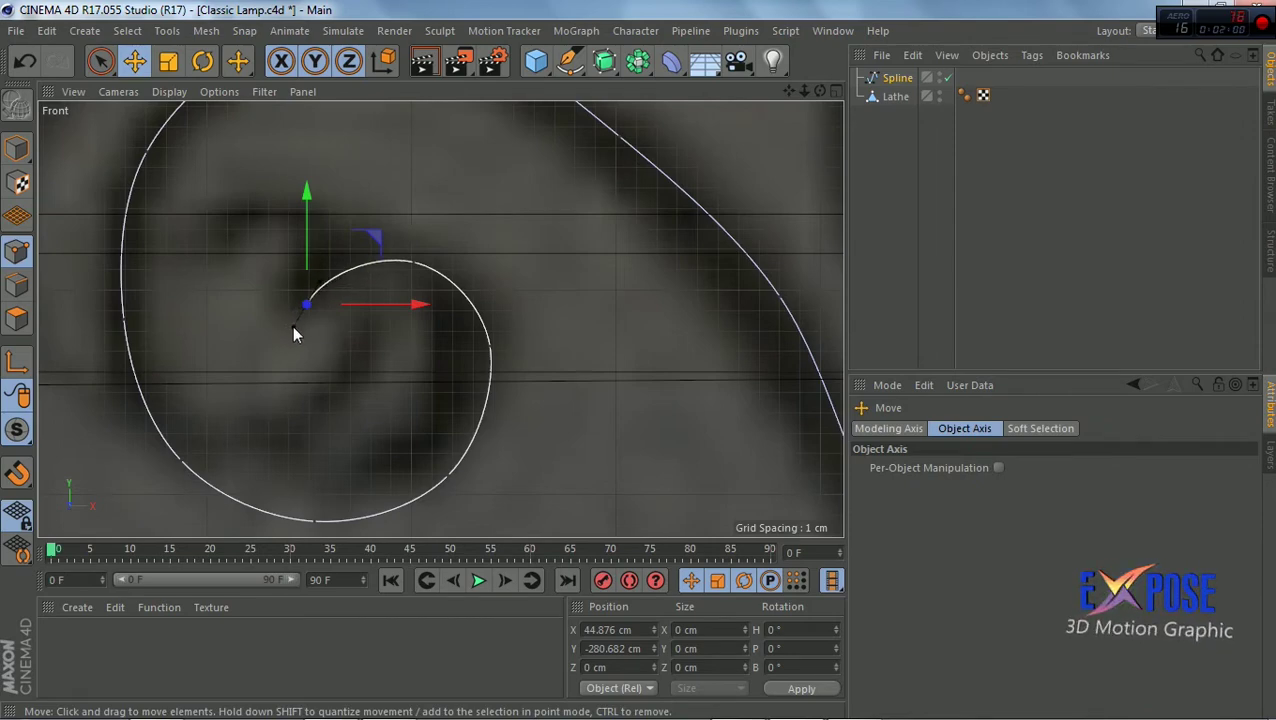
scroll(318, 338, down, 2)
click(459, 245)
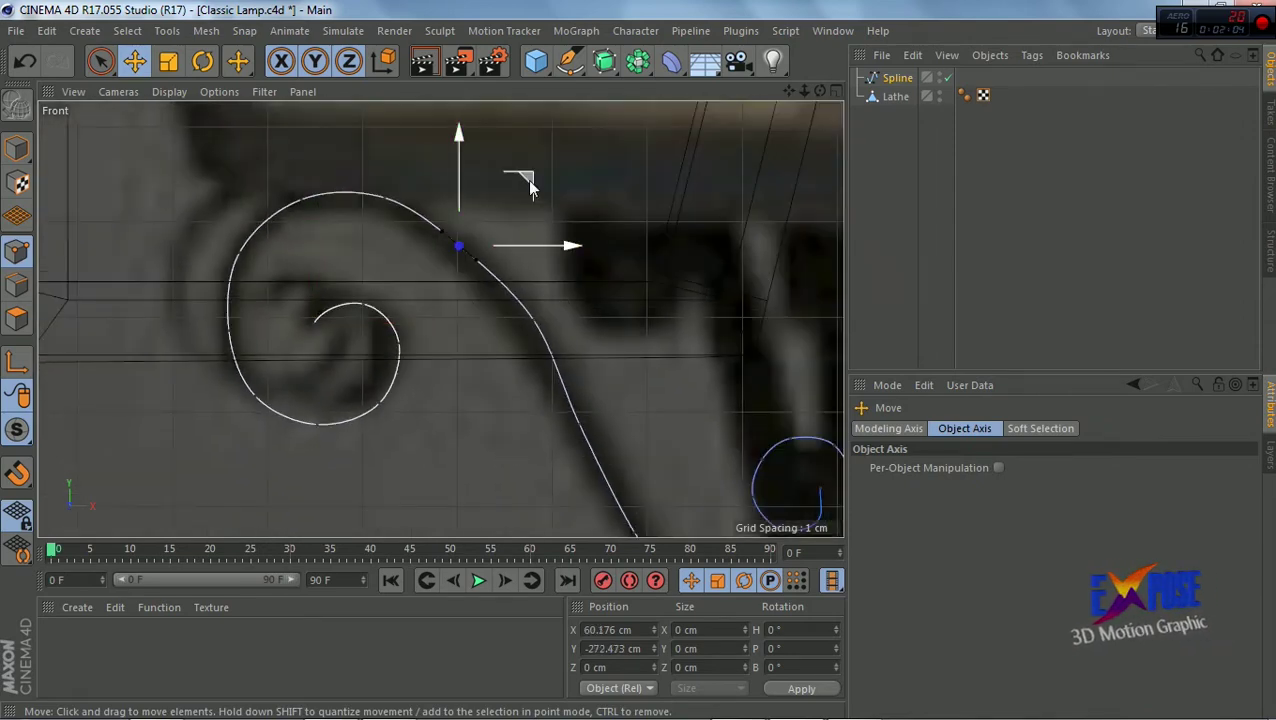
drag(531, 186, 532, 180)
Reposition the right spiral's inner end, top point and lower point to fit the reference
scroll(541, 270, down, 2)
scroll(594, 381, up, 2)
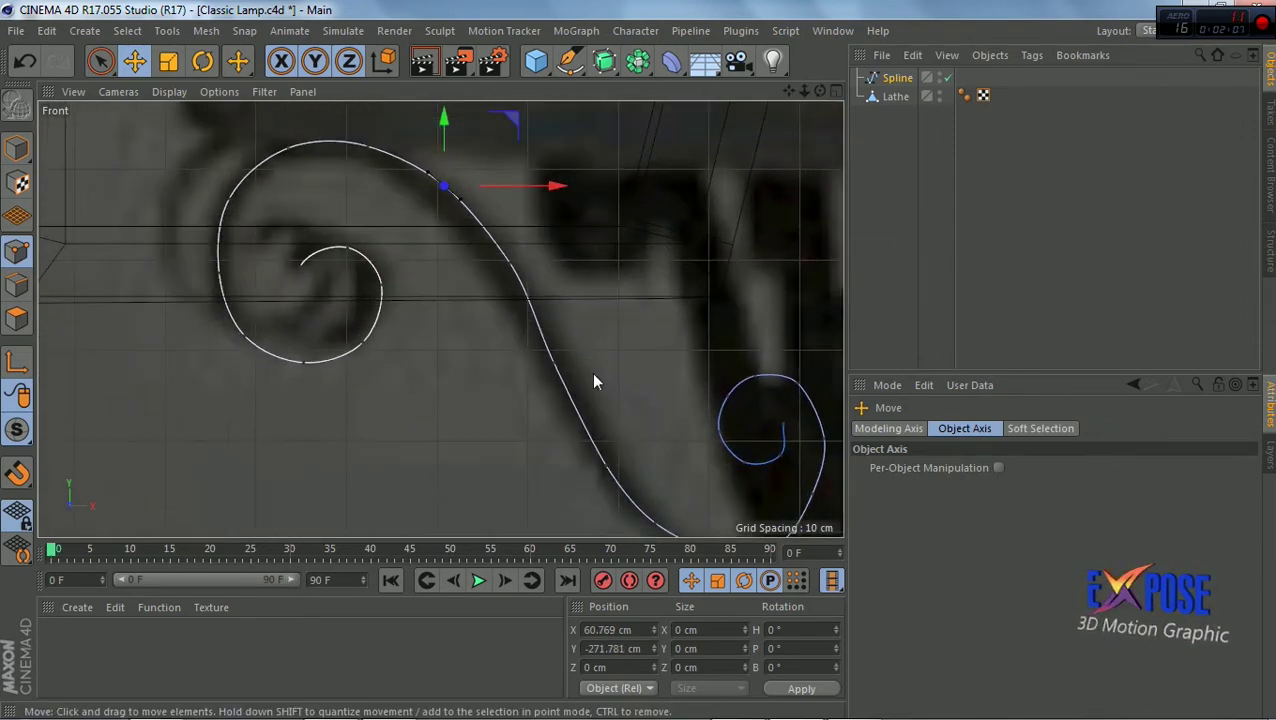
scroll(797, 464, up, 2)
scroll(665, 365, up, 2)
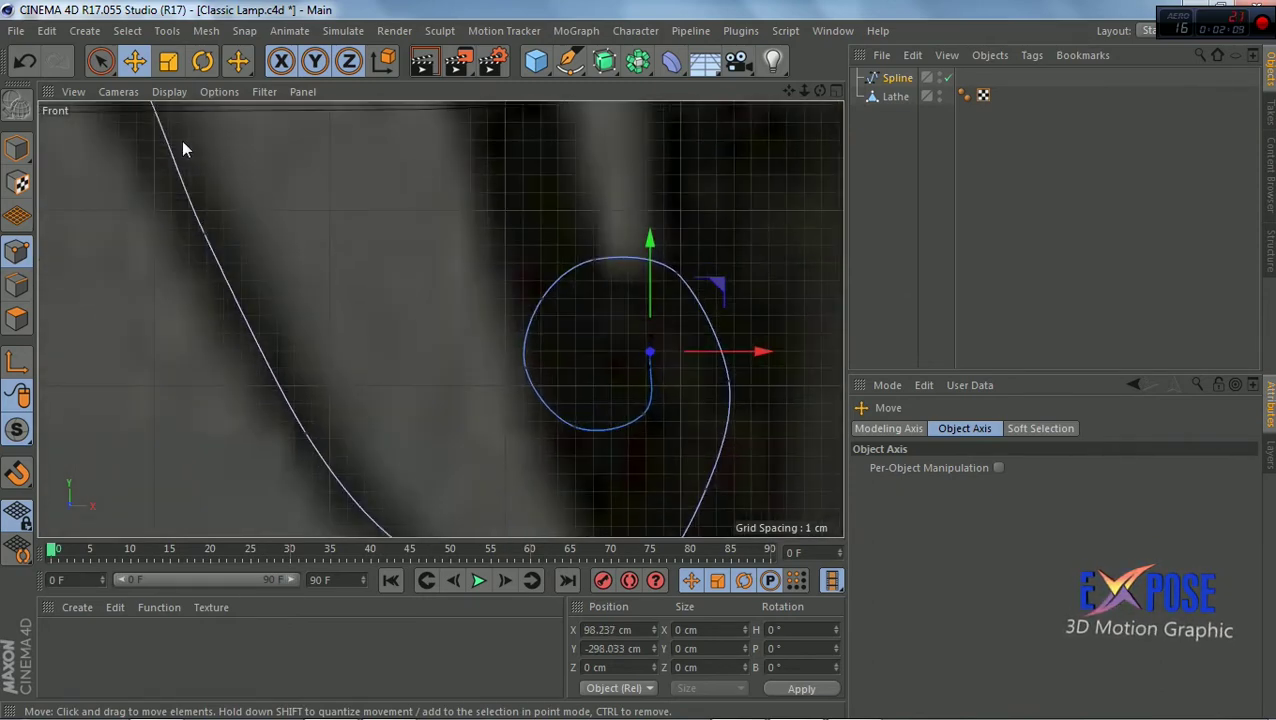
scroll(697, 374, up, 2)
scroll(680, 369, up, 2)
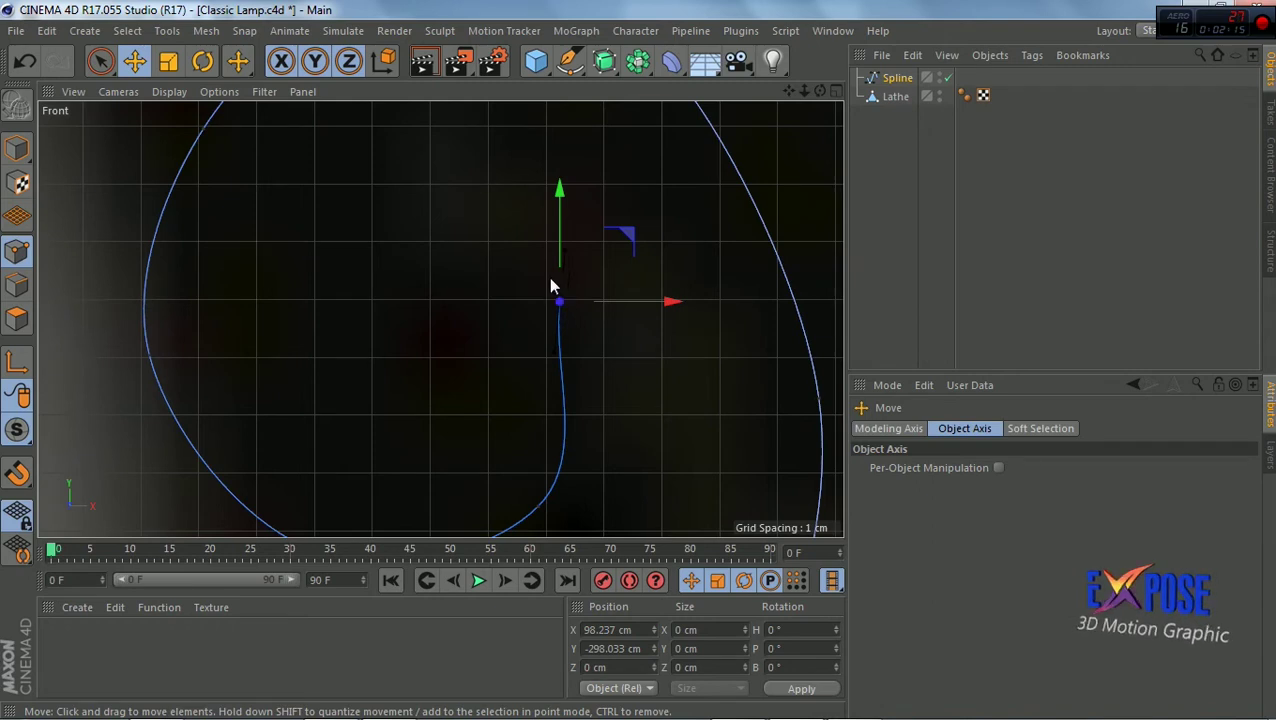
drag(562, 346, 588, 351)
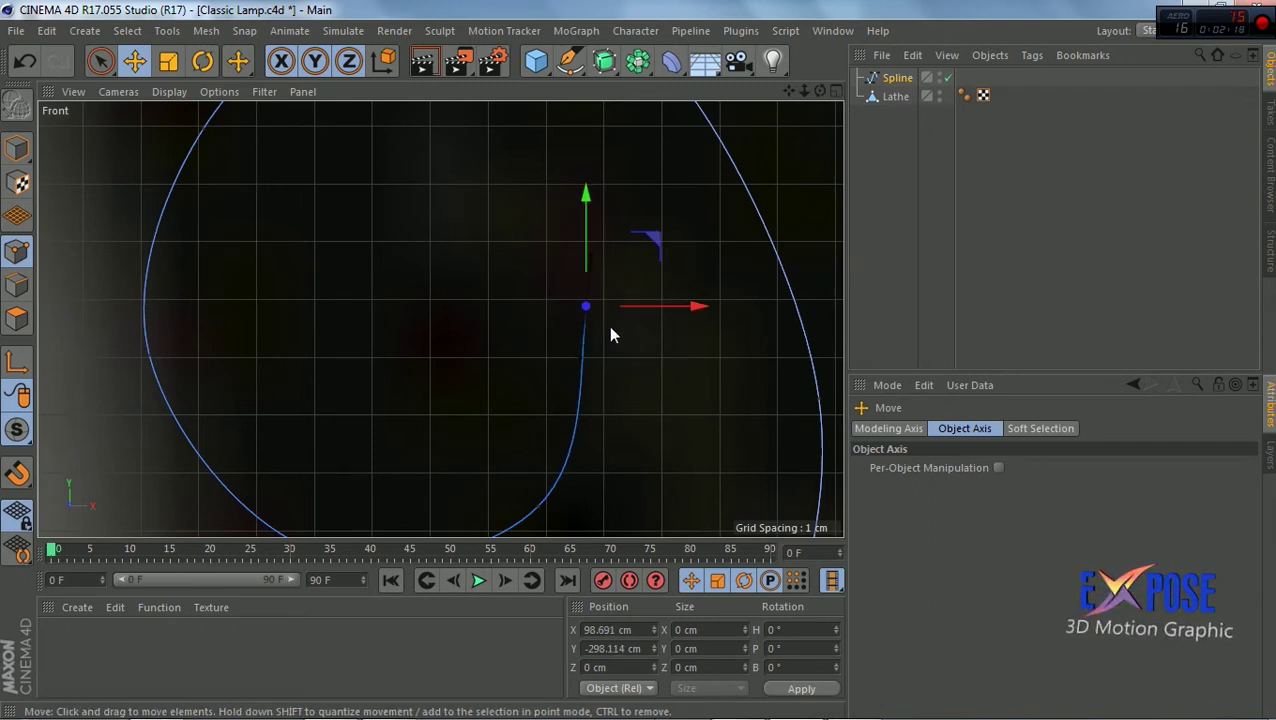
scroll(612, 357, down, 3)
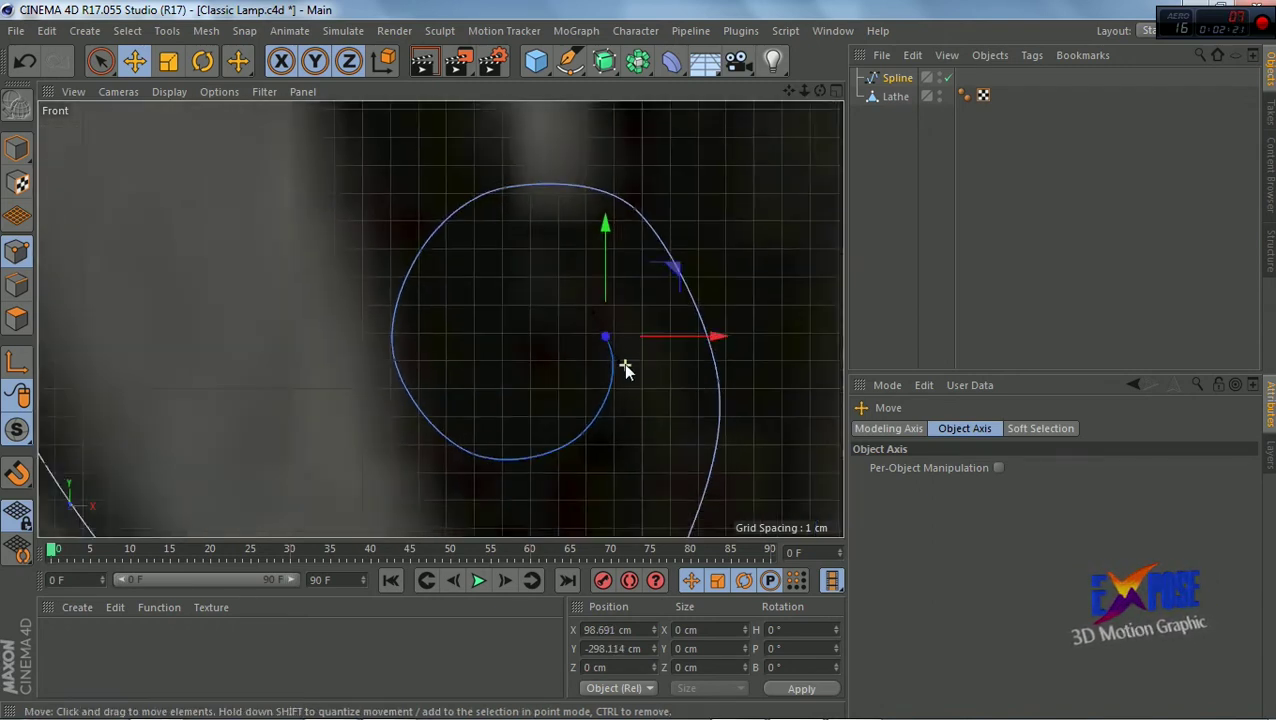
scroll(623, 363, down, 1)
click(640, 255)
drag(690, 218, 709, 203)
click(693, 377)
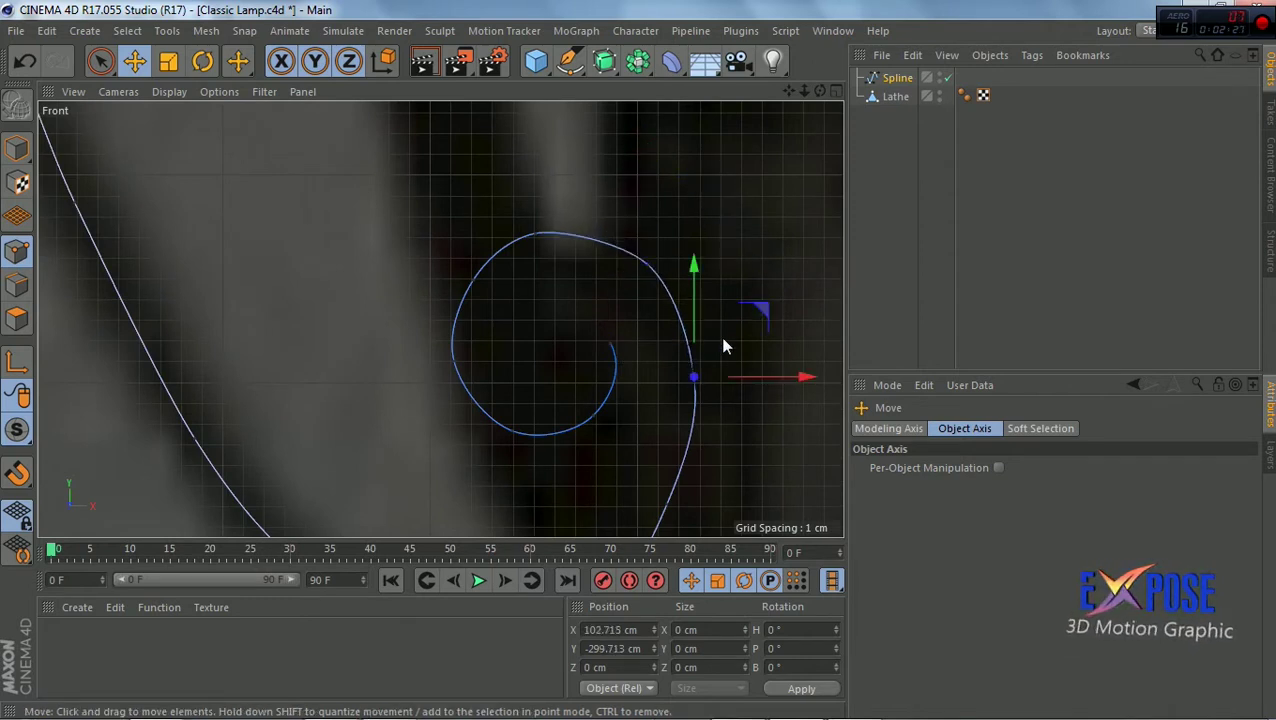
drag(767, 320, 769, 310)
scroll(769, 310, down, 4)
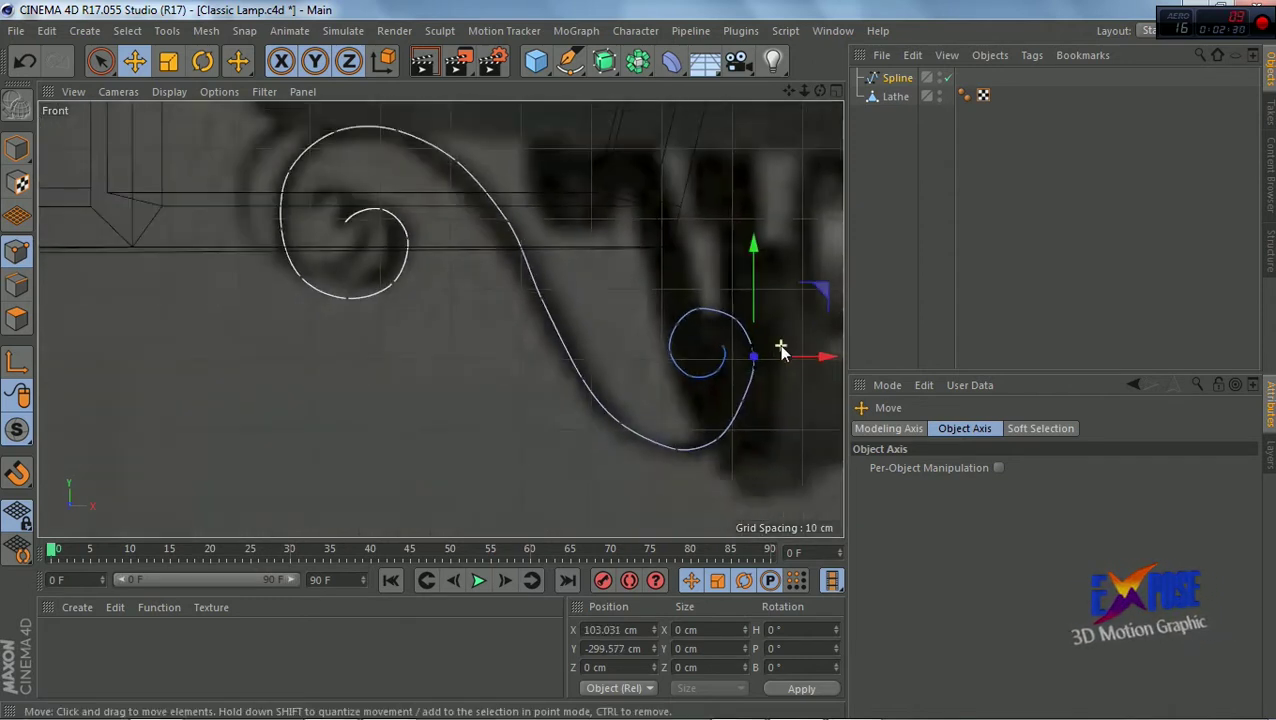
scroll(721, 459, up, 3)
Shift the curve's bottom point right and move a right-spiral point 0.763 cm right
click(698, 428)
click(632, 443)
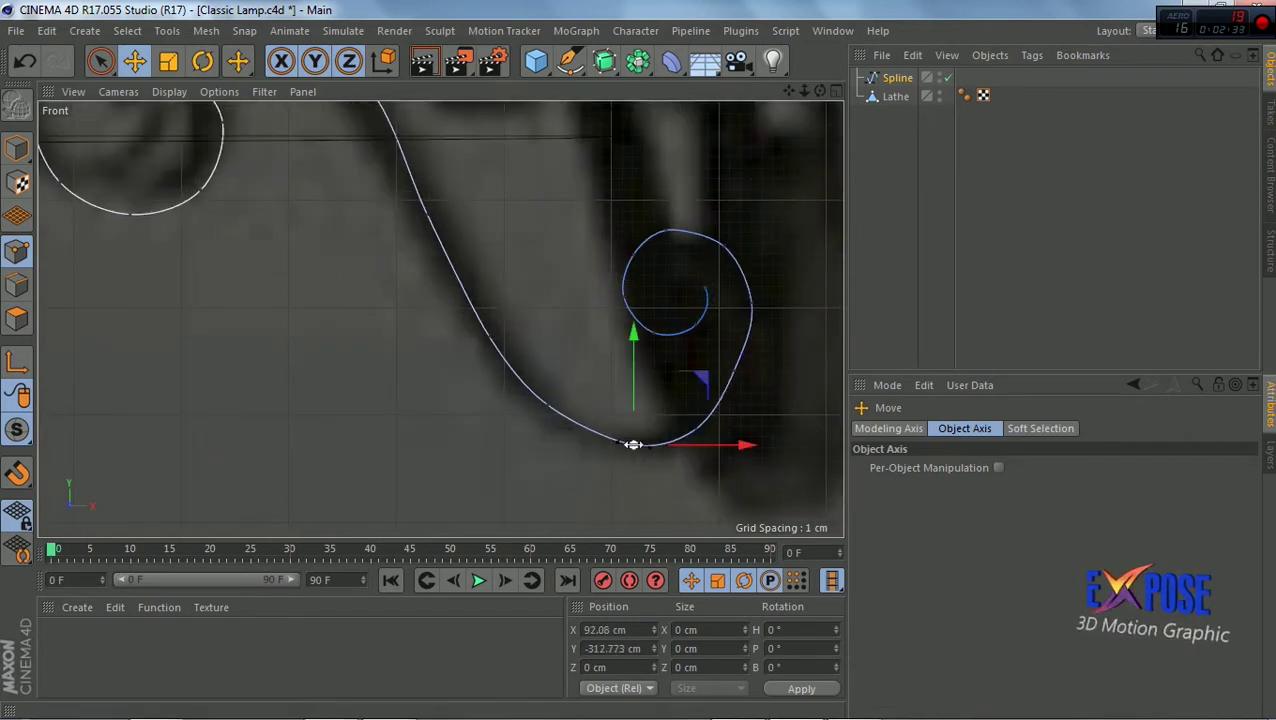
right_click(632, 445)
click(527, 432)
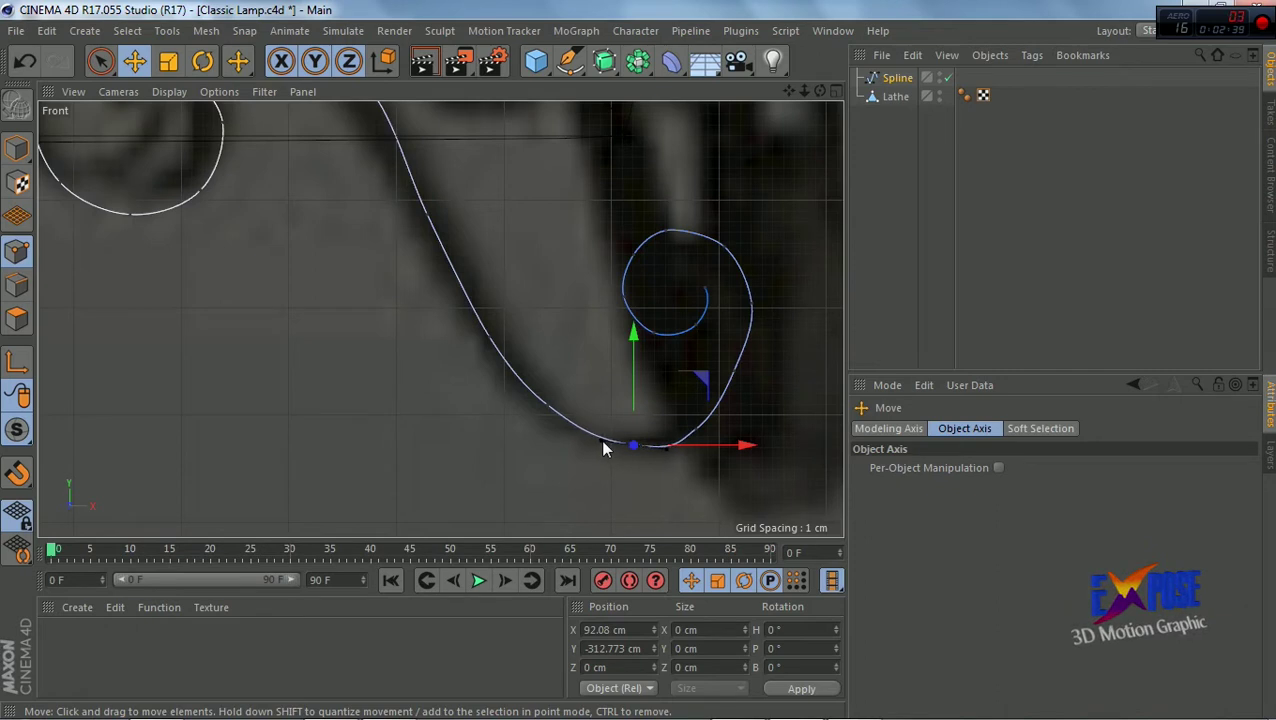
drag(671, 452, 735, 447)
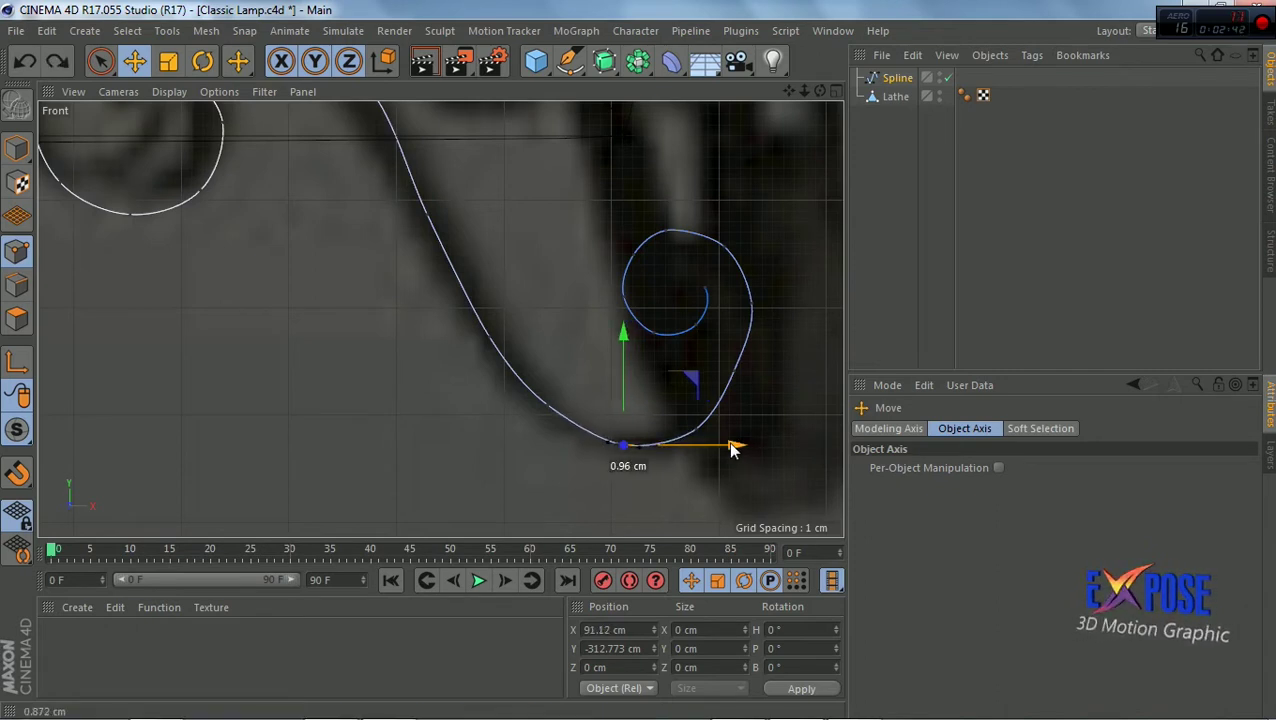
click(447, 443)
scroll(447, 443, down, 3)
scroll(584, 399, up, 1)
scroll(550, 419, up, 2)
click(548, 413)
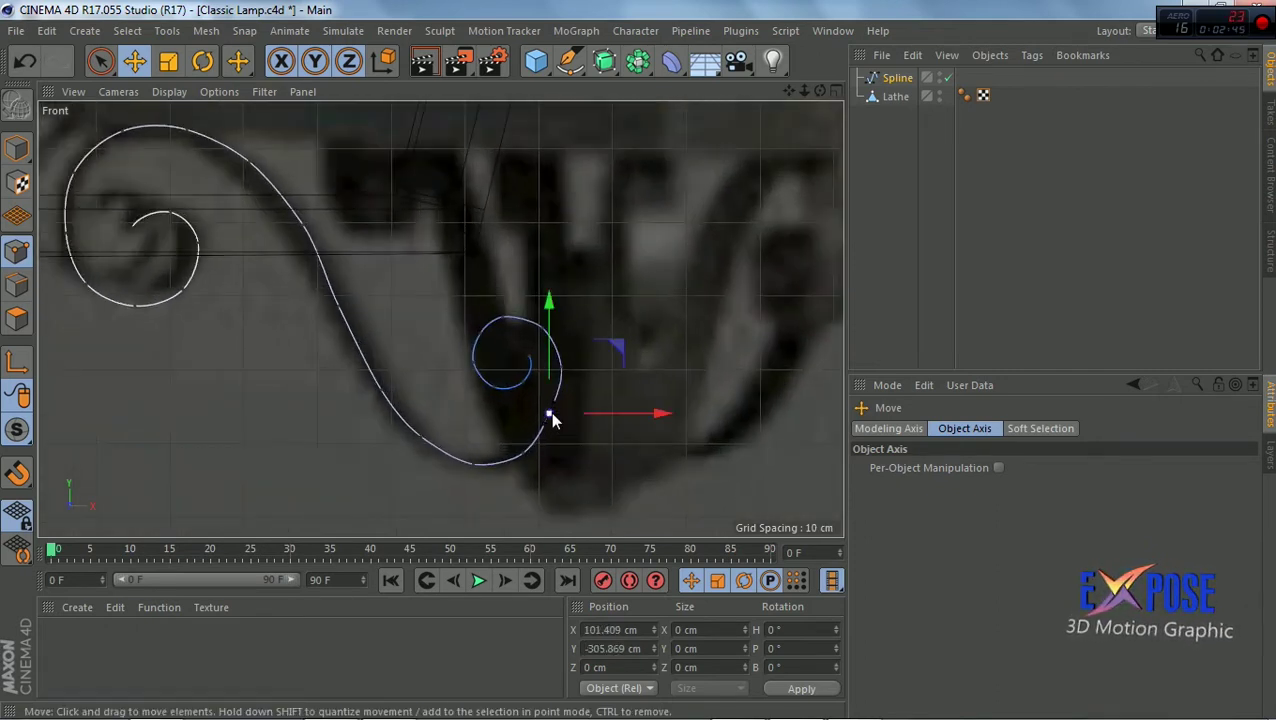
drag(637, 420, 643, 425)
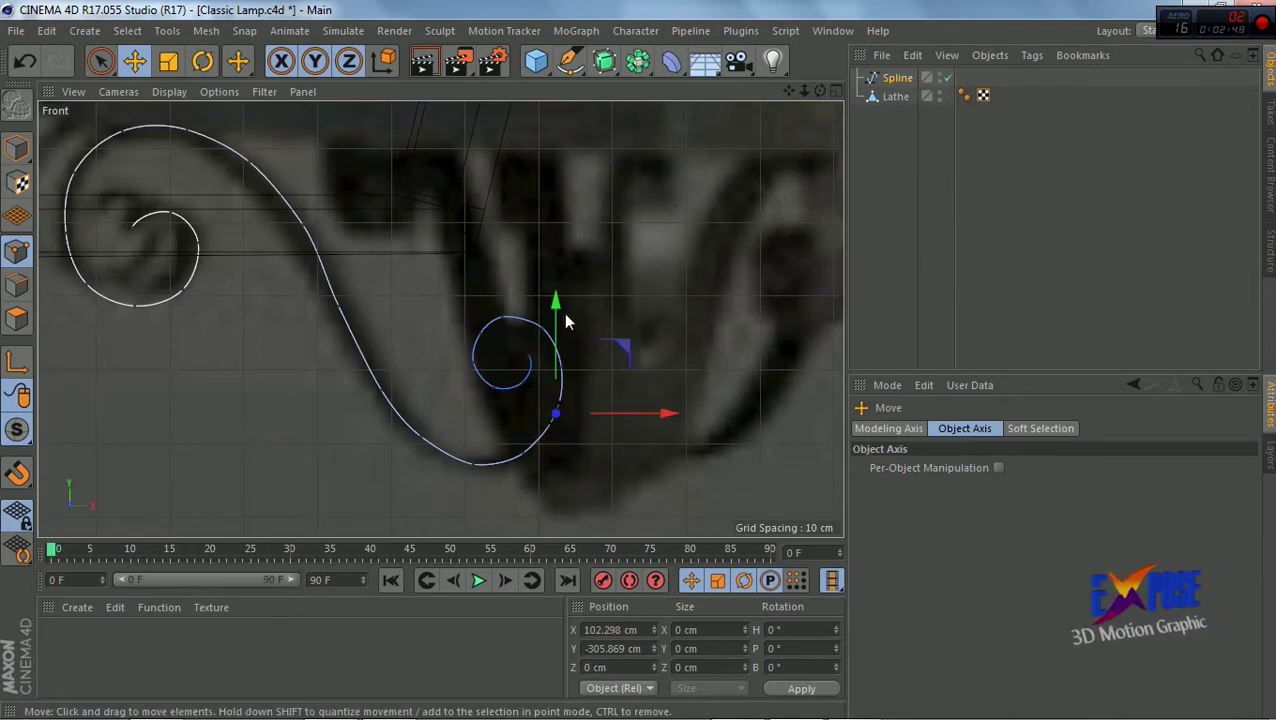
click(619, 467)
scroll(619, 467, down, 3)
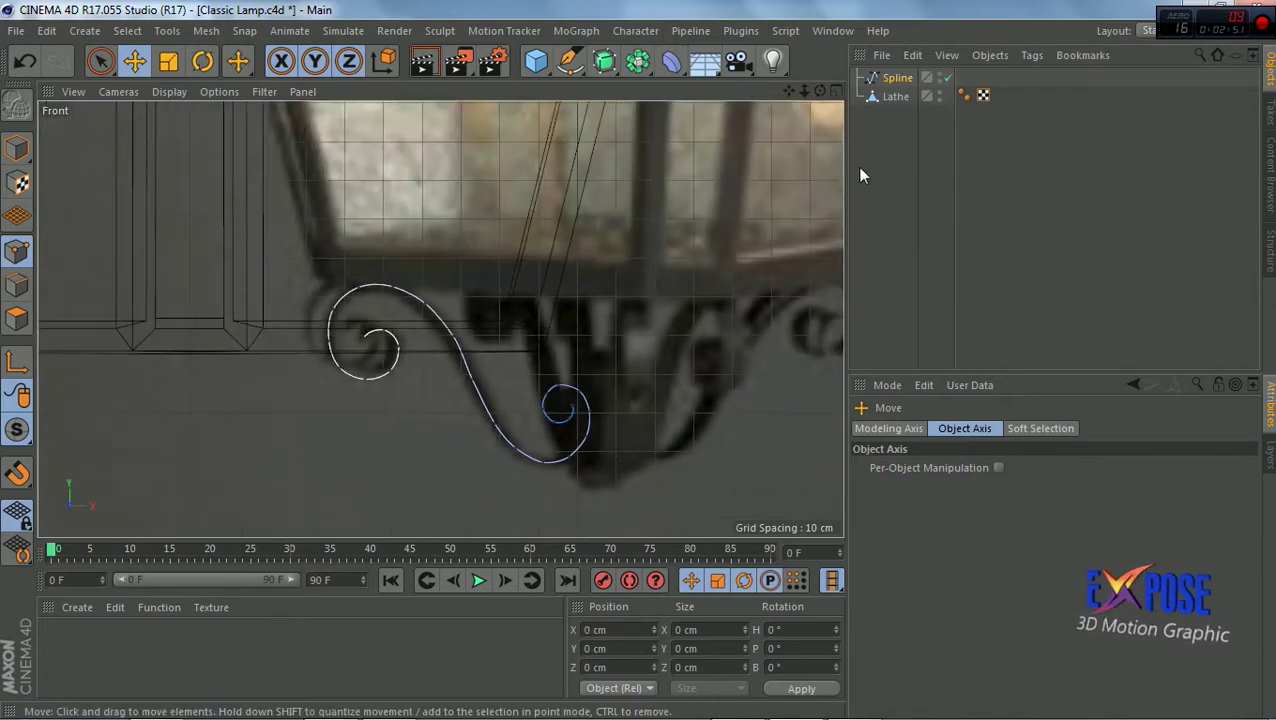
Add a Rectangle spline and size it to 21 cm wide by 4 cm high
drag(570, 61, 603, 82)
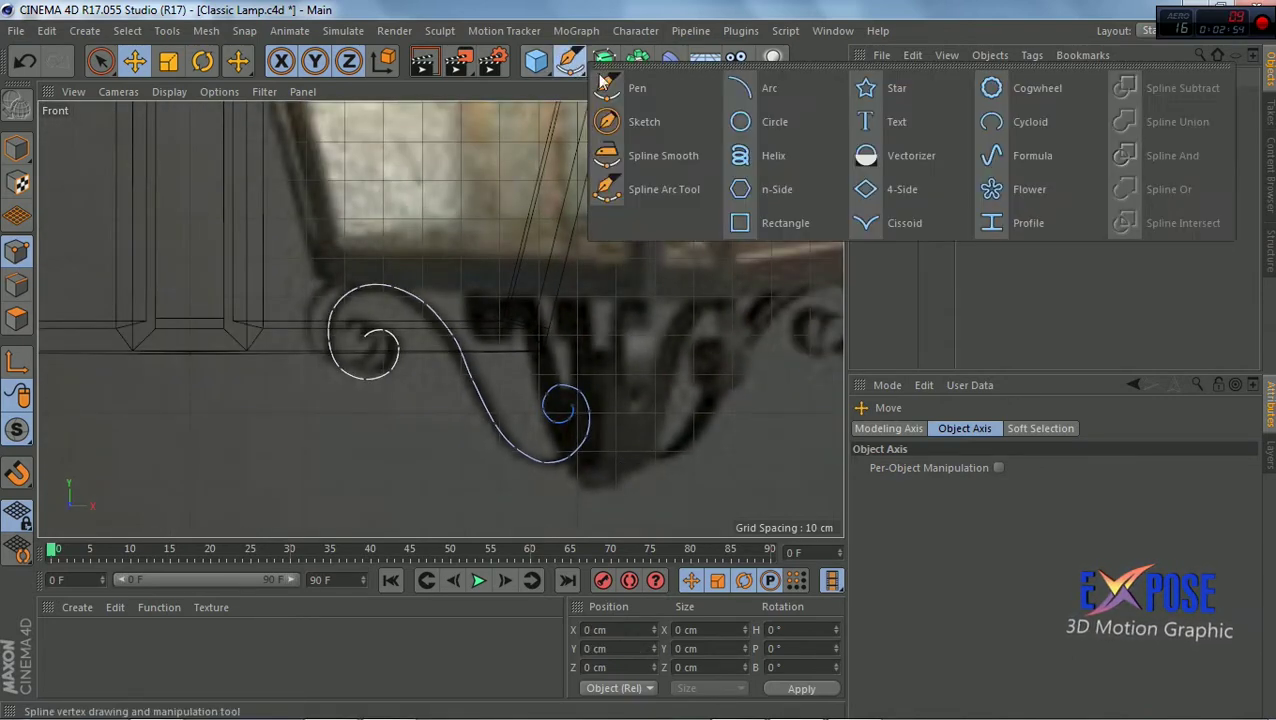
click(763, 218)
scroll(478, 346, down, 5)
scroll(431, 237, up, 2)
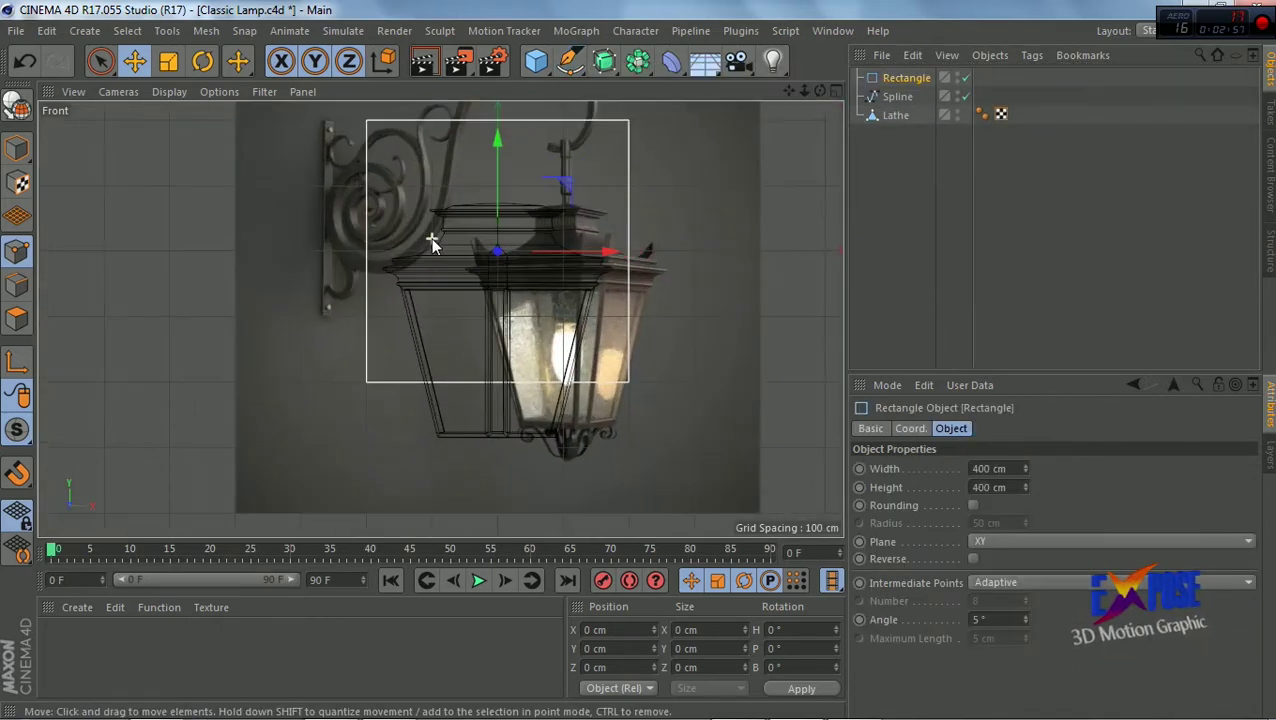
drag(1025, 469, 1026, 477)
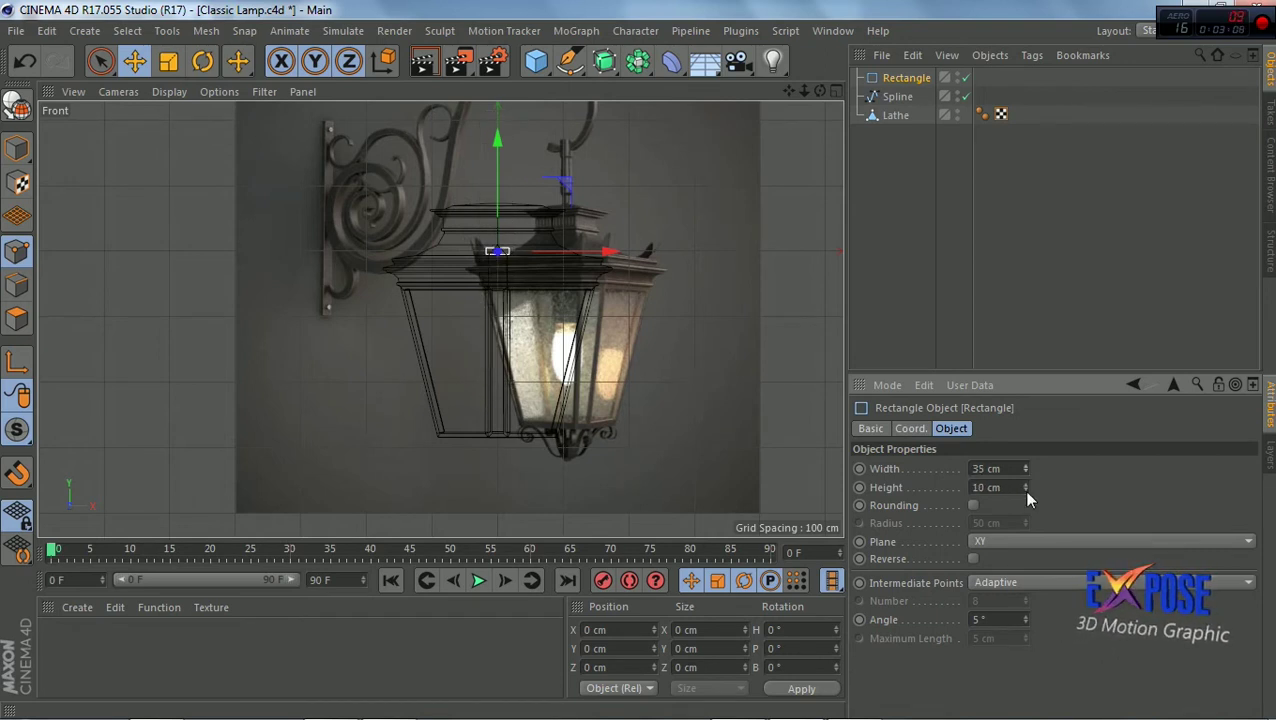
drag(1024, 488, 1024, 494)
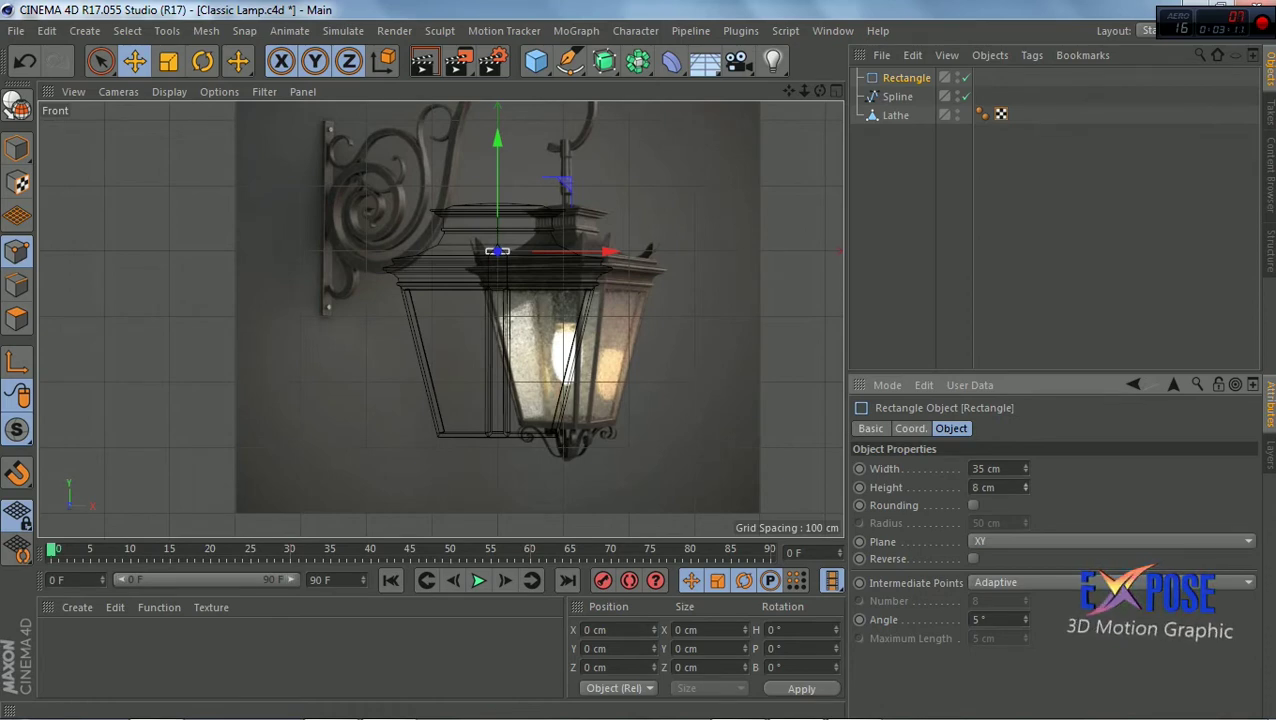
scroll(500, 266, up, 5)
drag(1023, 471, 1026, 486)
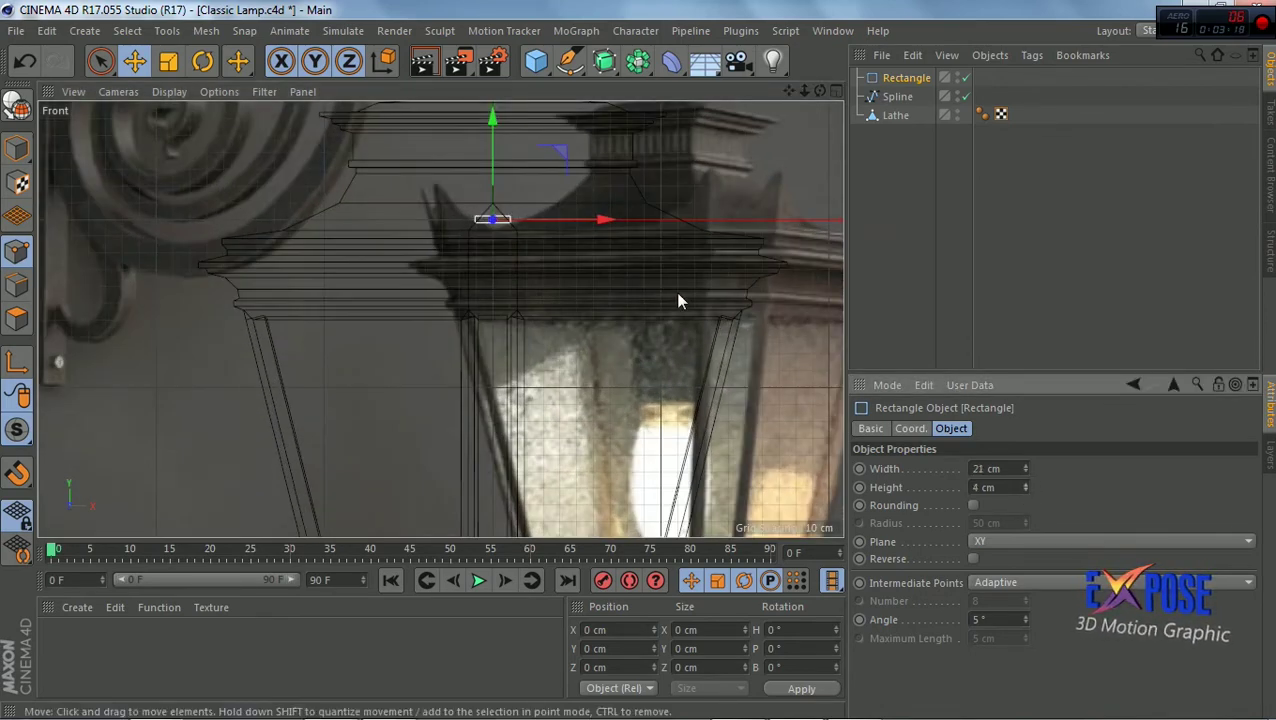
scroll(700, 280, down, 5)
click(601, 62)
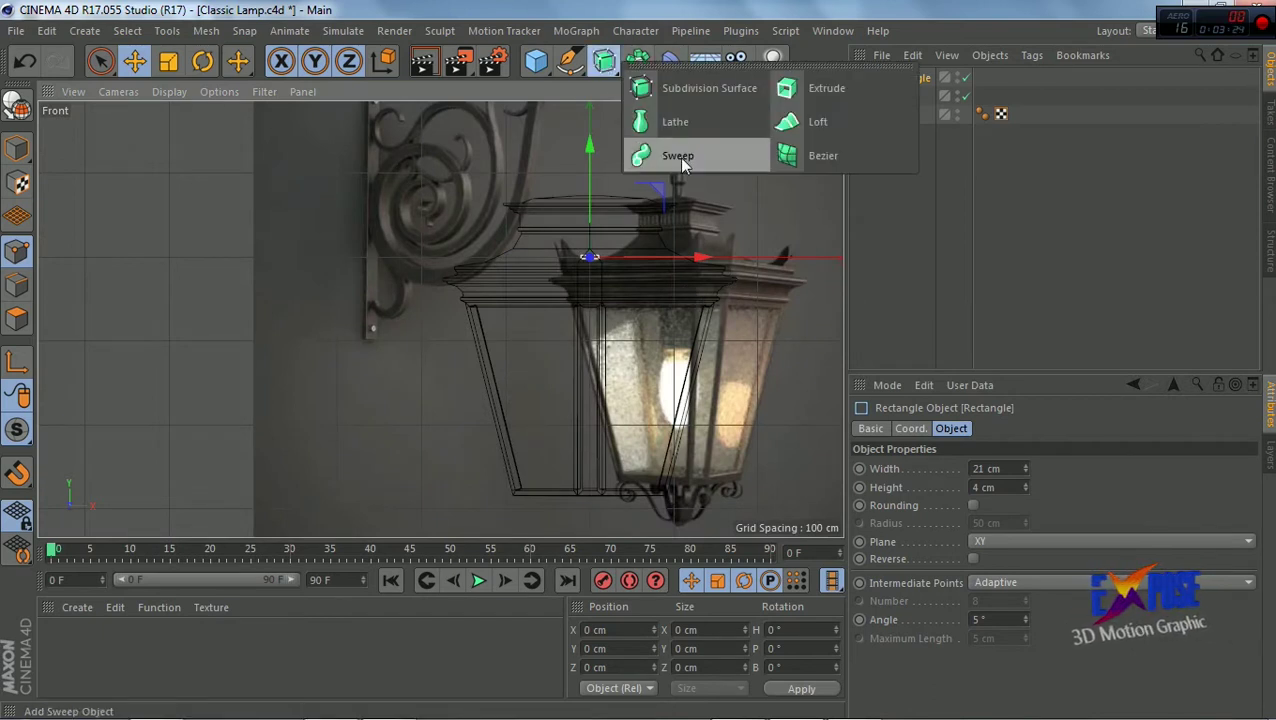
Add a Sweep and nest the Rectangle profile and scroll spline inside it
click(679, 157)
click(905, 96)
ctrl+click(897, 115)
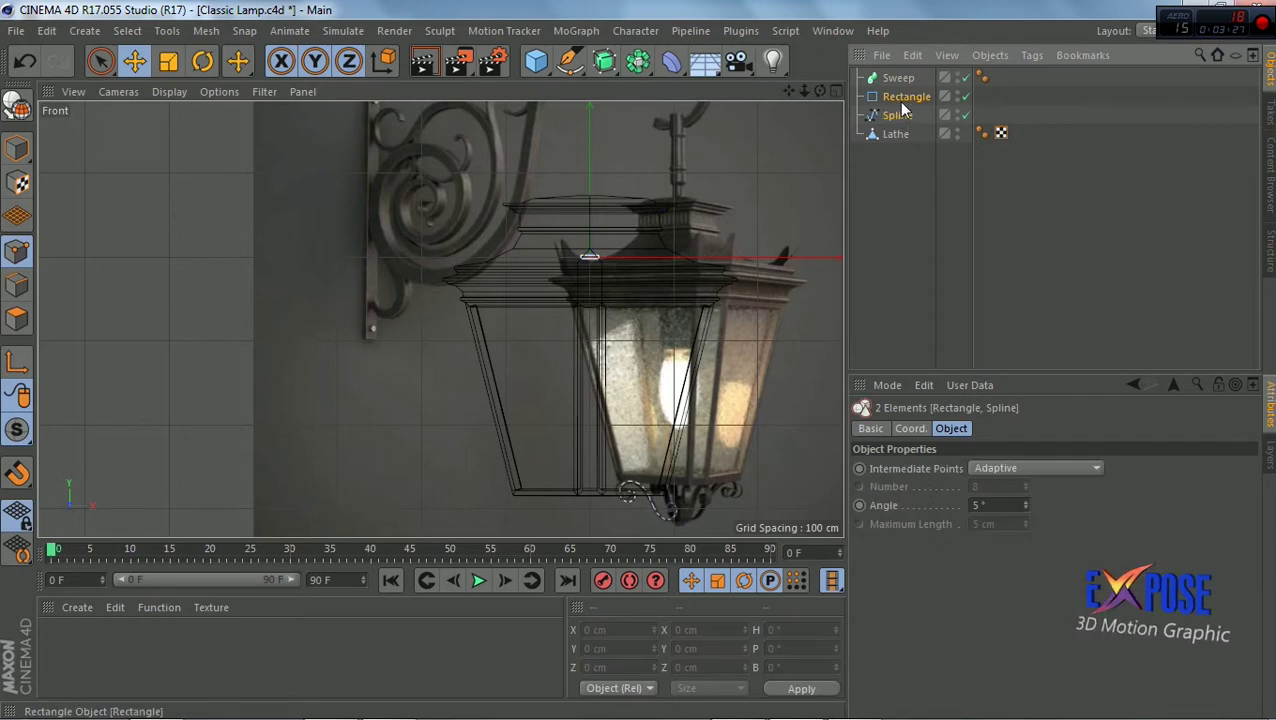
drag(903, 97, 905, 79)
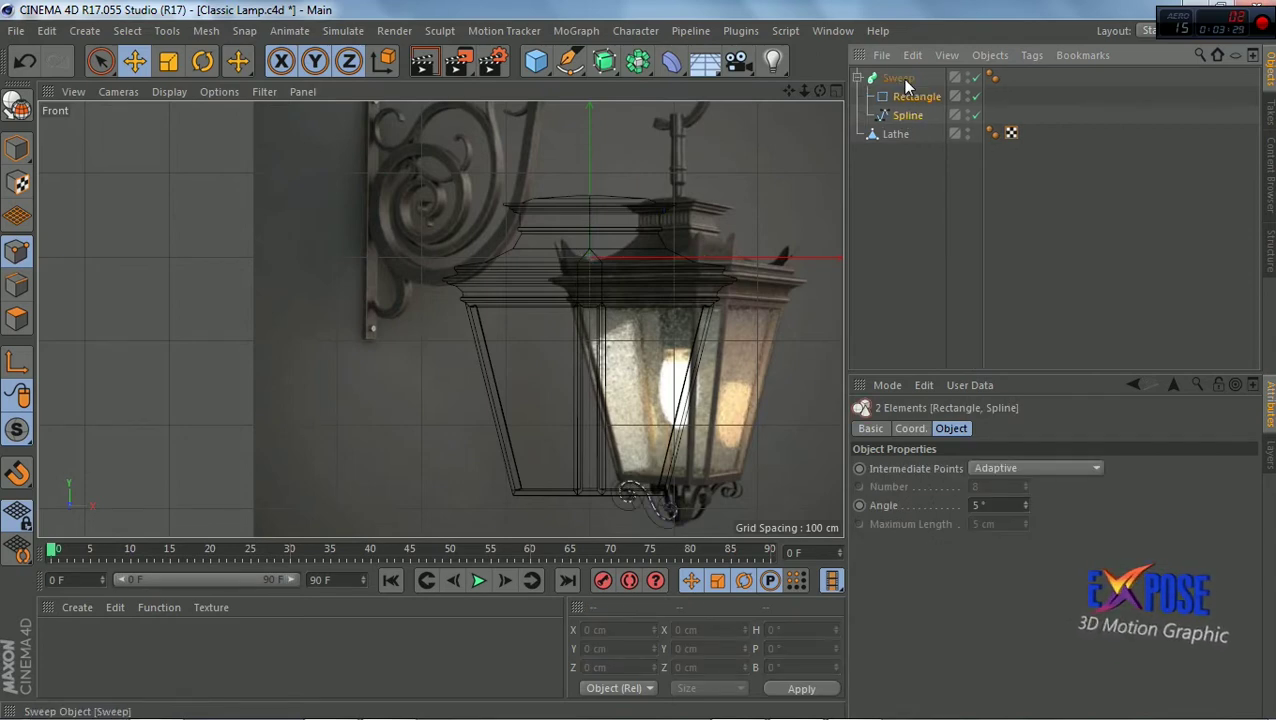
middle_click(777, 115)
scroll(265, 299, down, 2)
scroll(265, 299, down, 2)
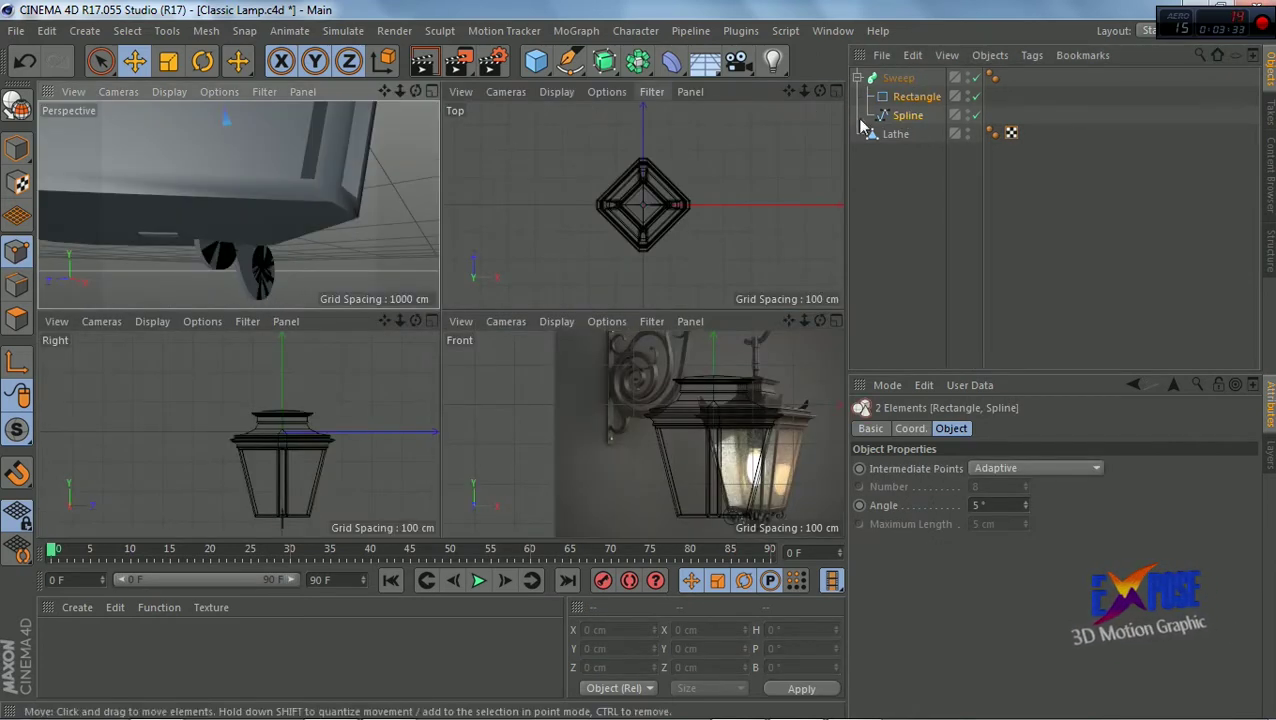
Resize the Sweep's Rectangle profile to 2 cm wide by 10 cm high
click(909, 101)
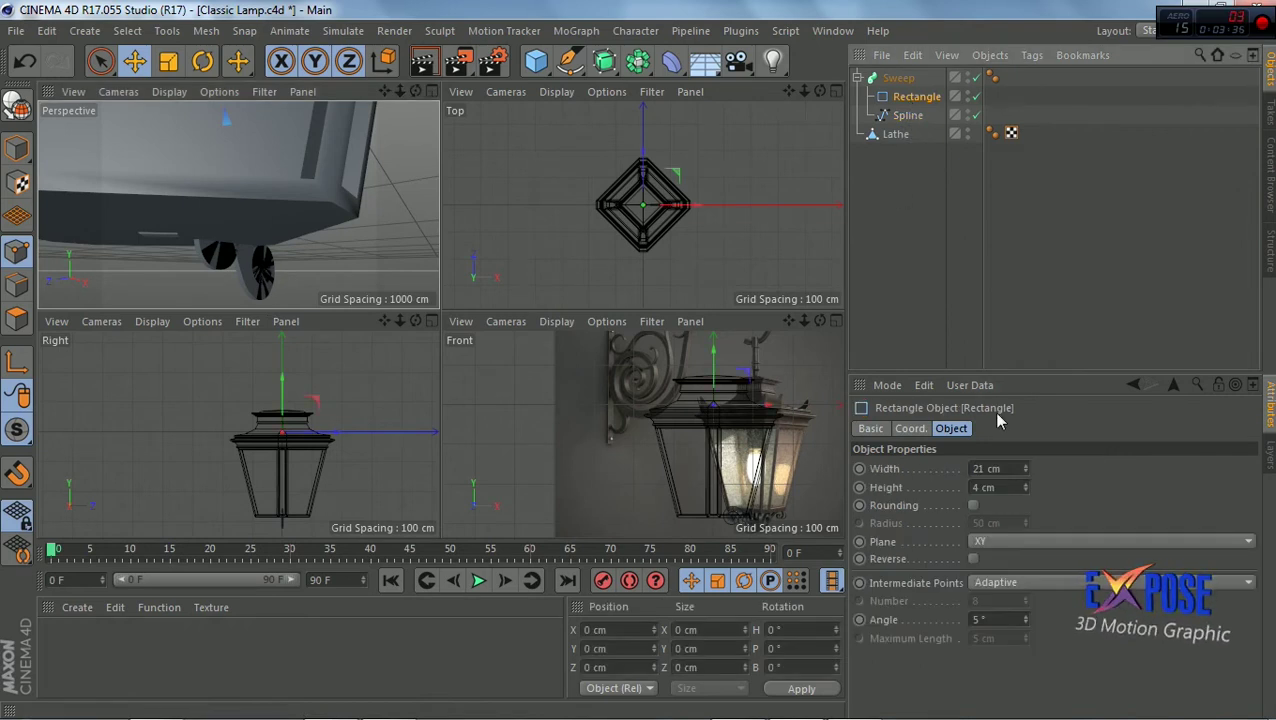
double_click(990, 468)
text(4)
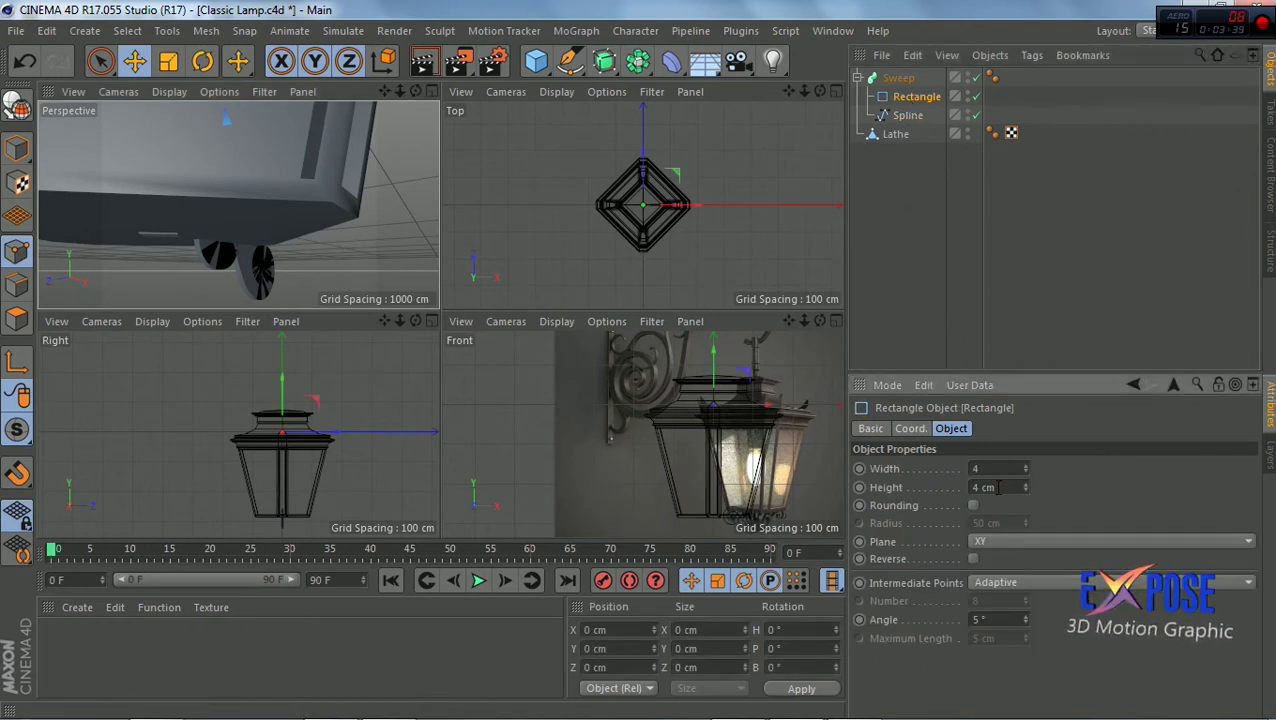
double_click(997, 487)
text(20)
key(Return)
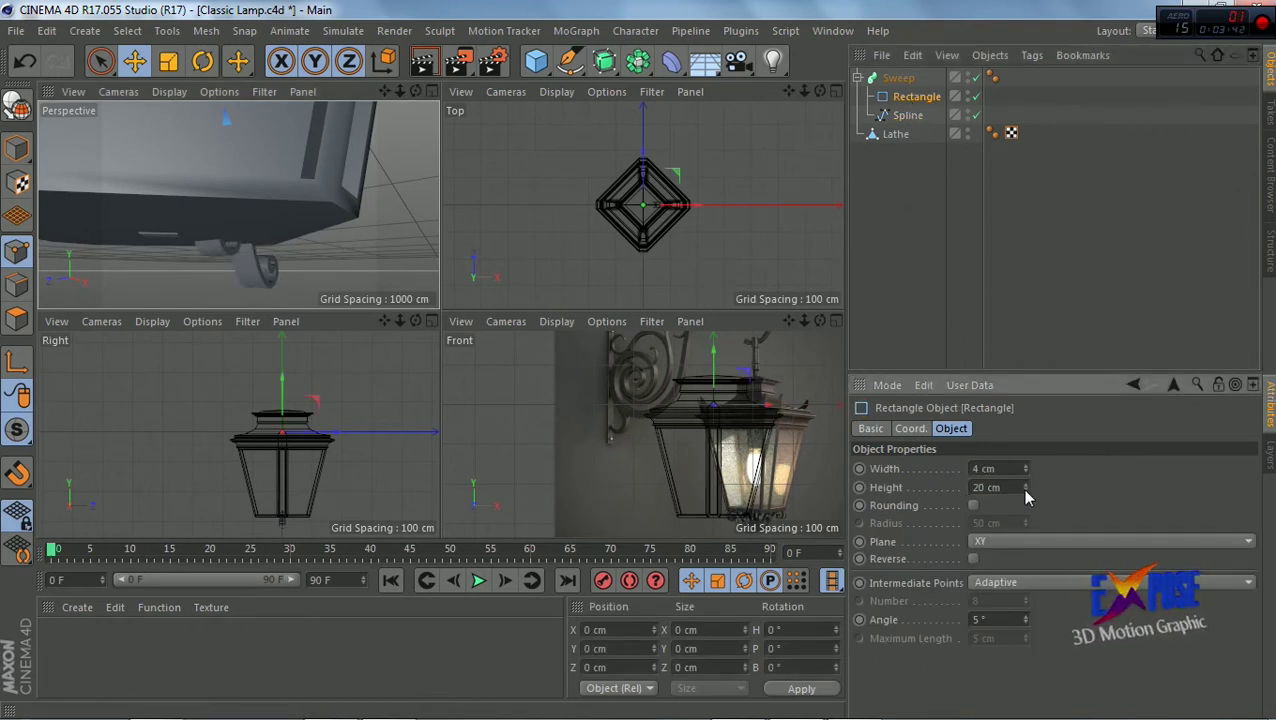
drag(1025, 490, 1004, 473)
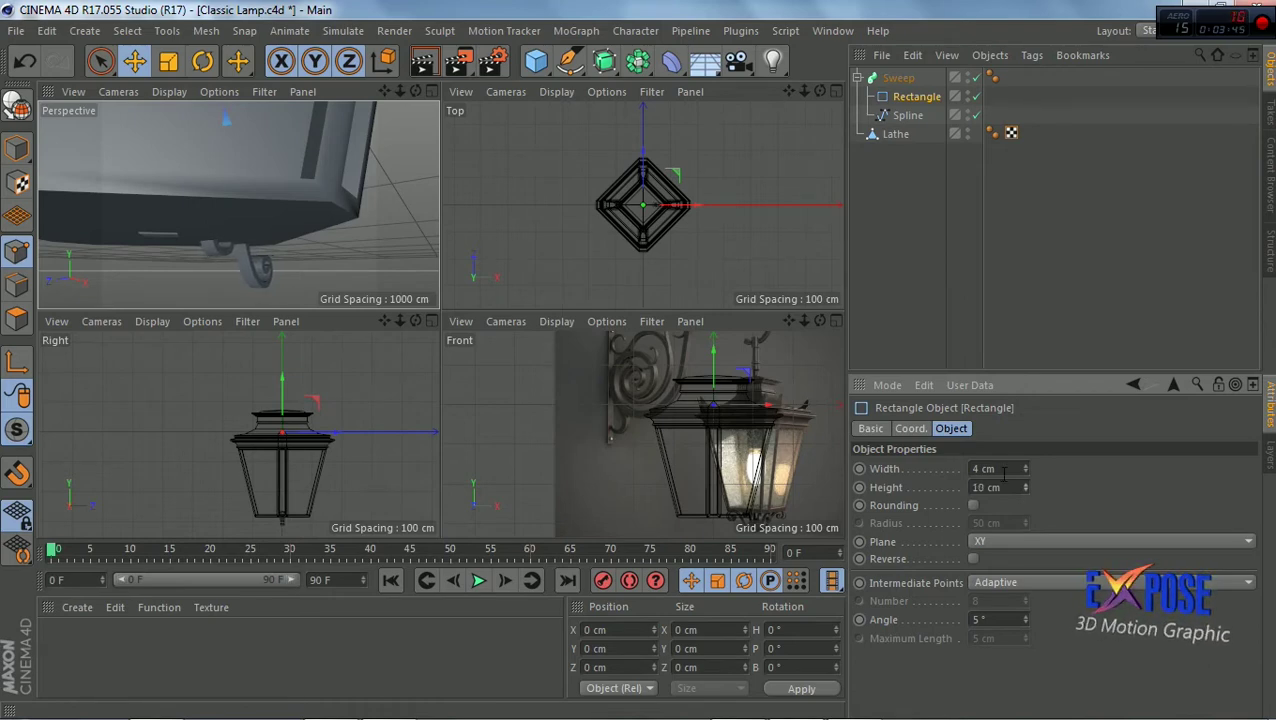
double_click(1004, 473)
text(2)
key(Return)
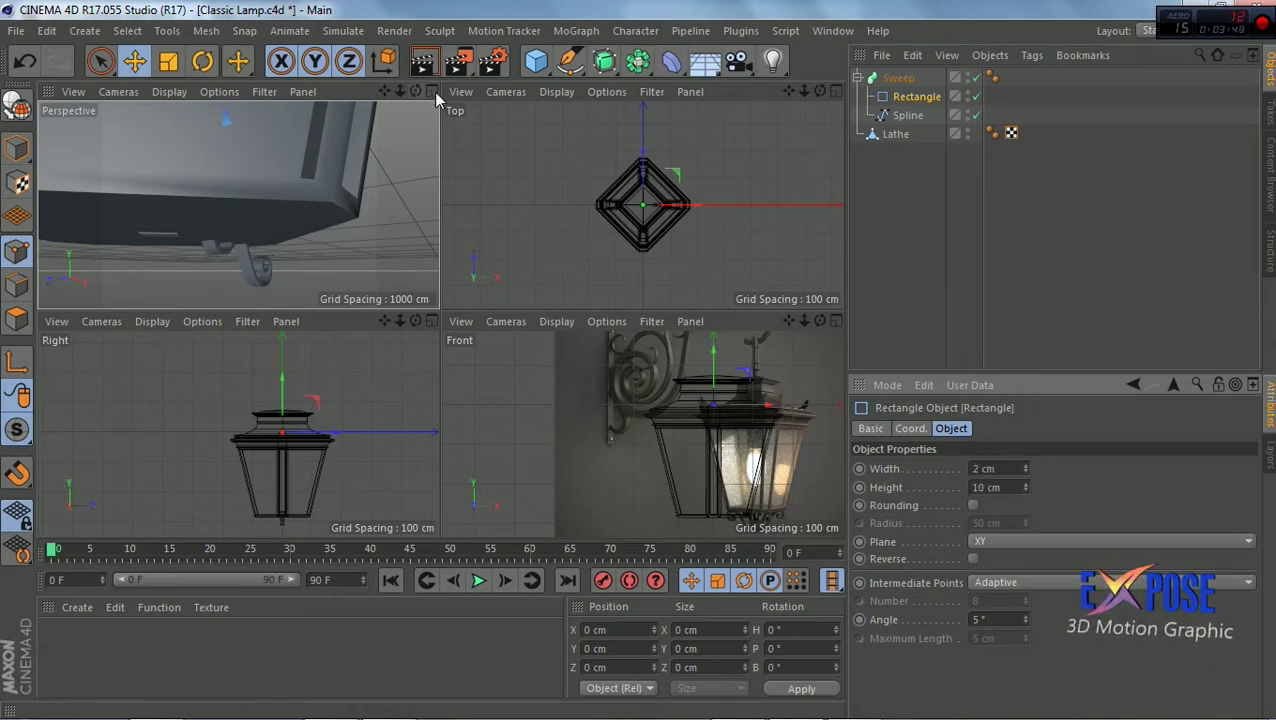
click(431, 91)
drag(820, 92, 850, 110)
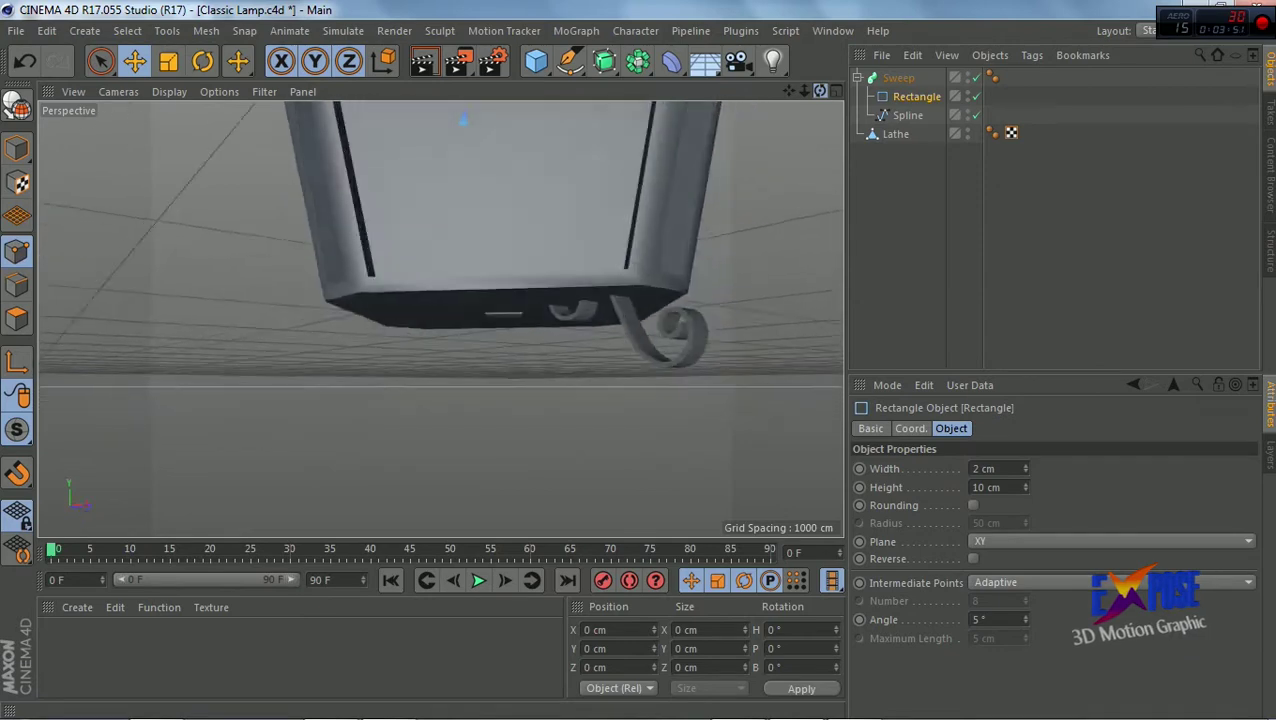
Move the Sweep down to about Y -17.406 cm so the scroll hangs below the lamp base
alt+drag(463, 119, 404, 190)
click(898, 77)
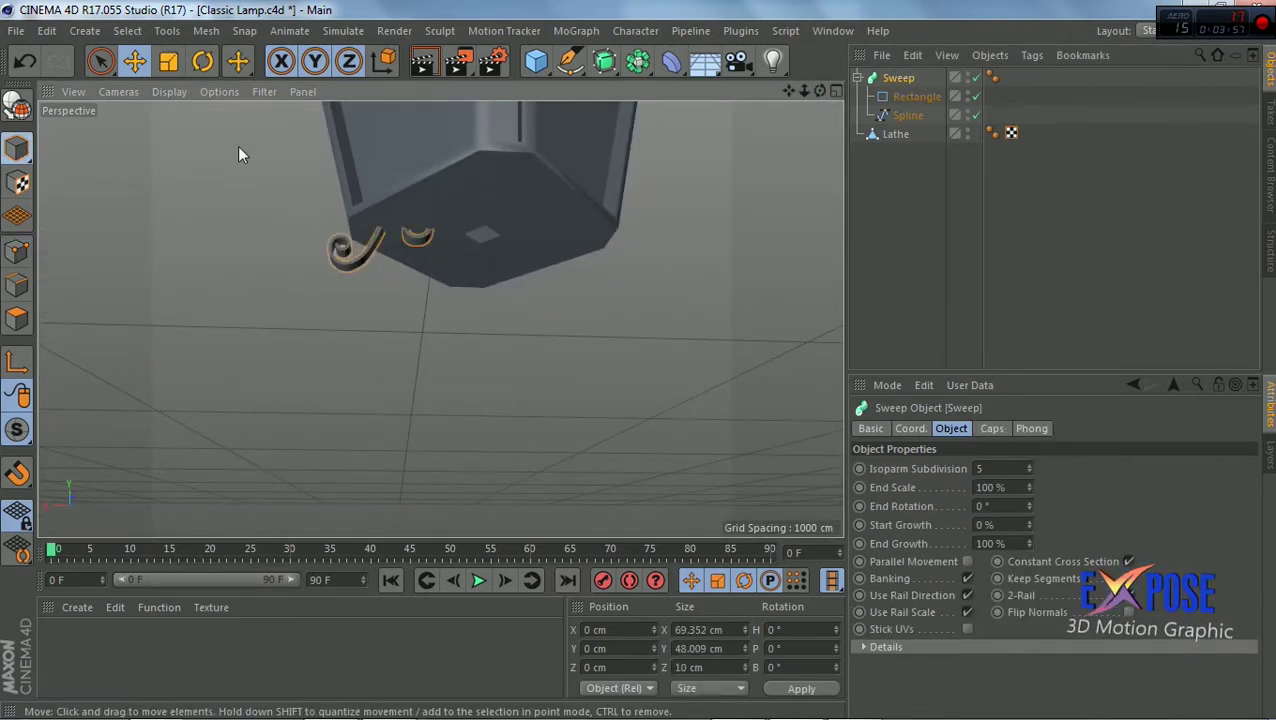
mouse_move(238, 153)
alt+mouse_down()
mouse_move(484, 114)
mouse_move(514, 146)
alt+mouse_up()
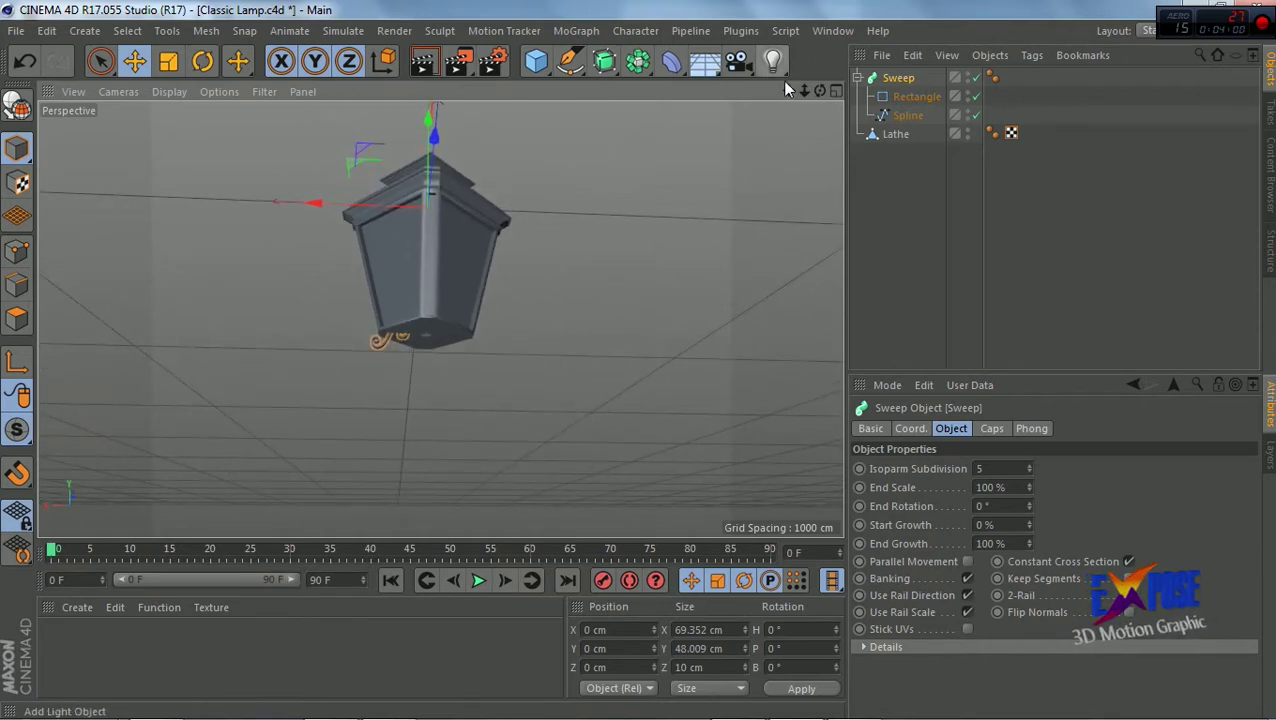
drag(430, 114, 363, 323)
alt+right_drag(363, 323, 438, 248)
drag(817, 88, 817, 88)
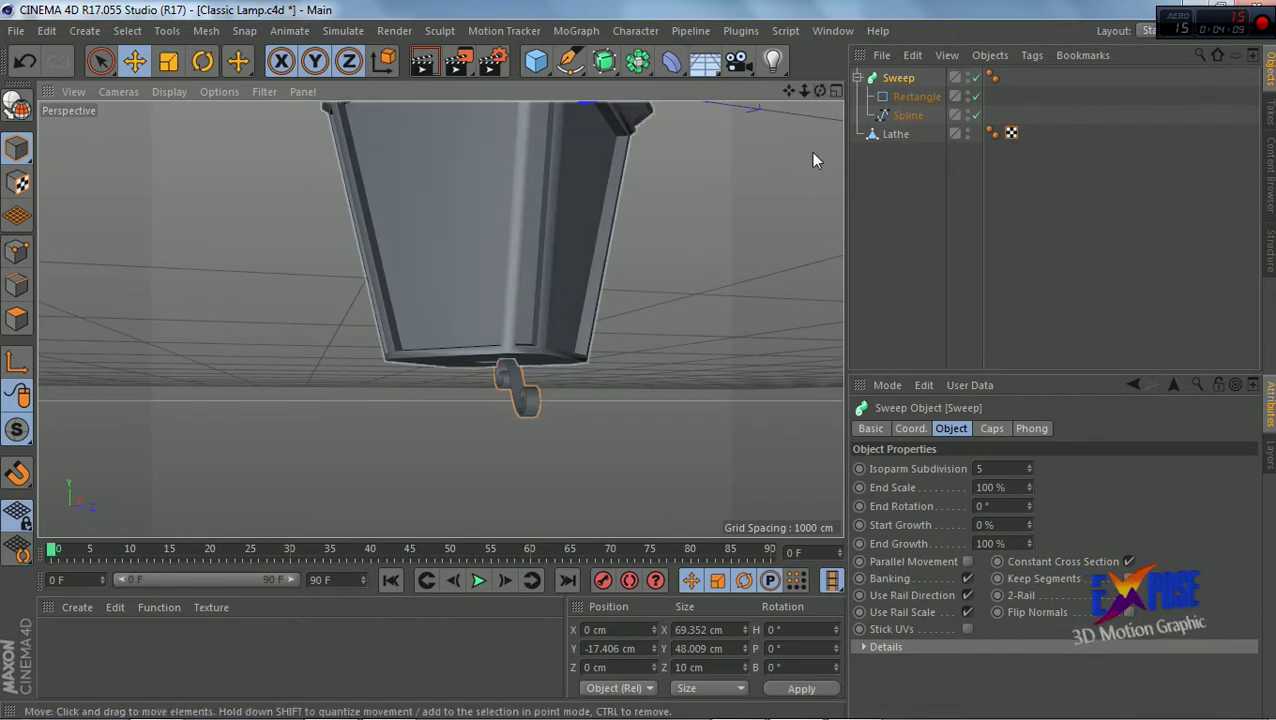
Cut the Rectangle profile height to 3 cm and collapse the Sweep hierarchy
click(916, 96)
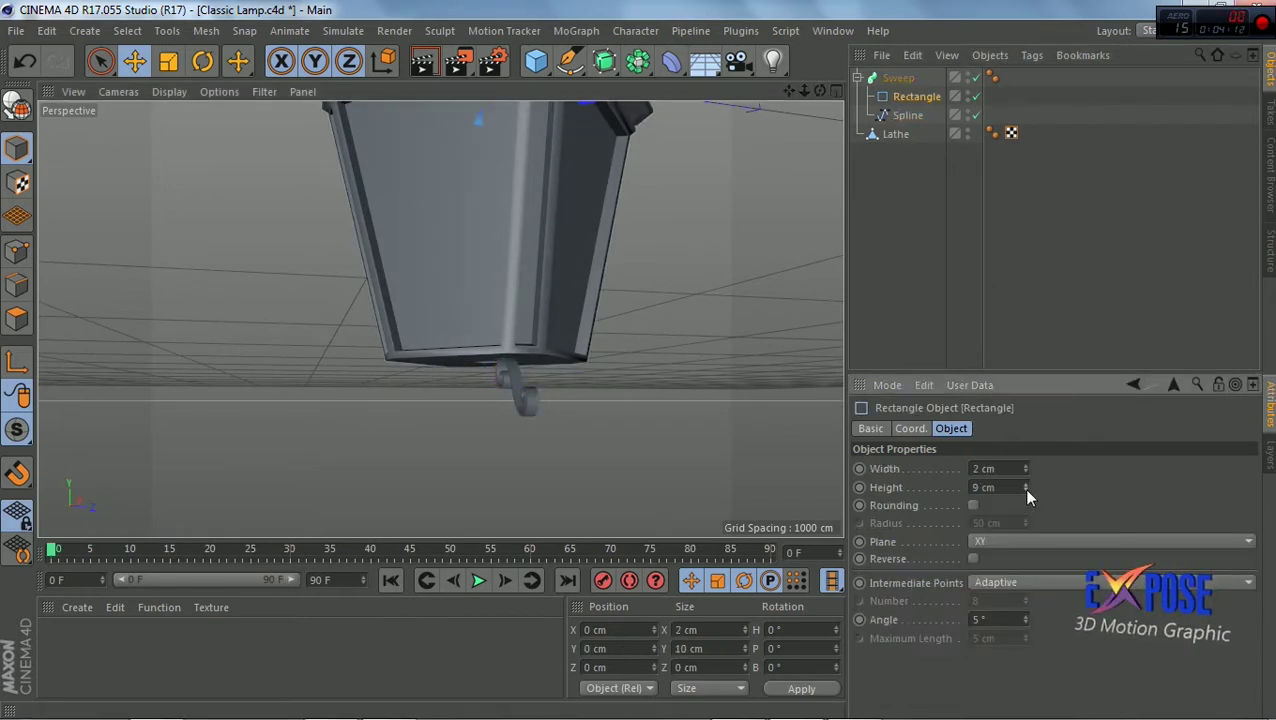
drag(1024, 487, 1024, 500)
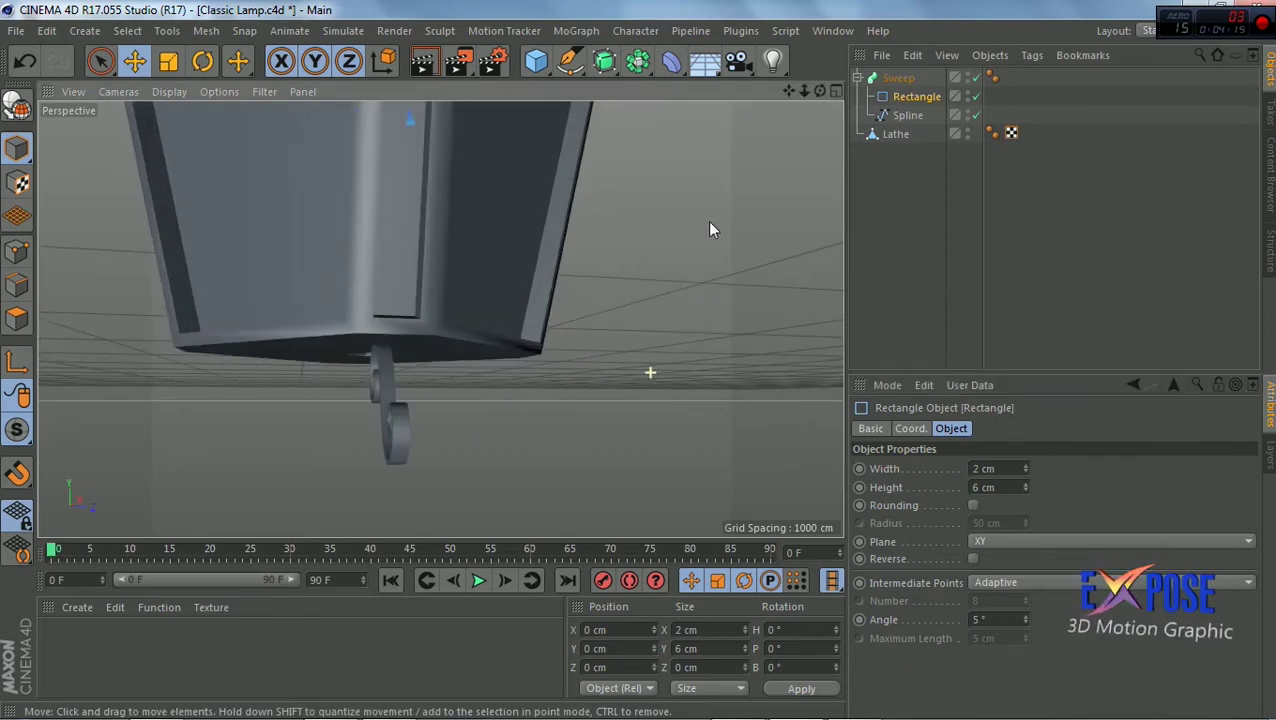
mouse_move(707, 220)
alt+mouse_down()
mouse_move(640, 300)
mouse_move(600, 320)
mouse_move(610, 300)
alt+mouse_up()
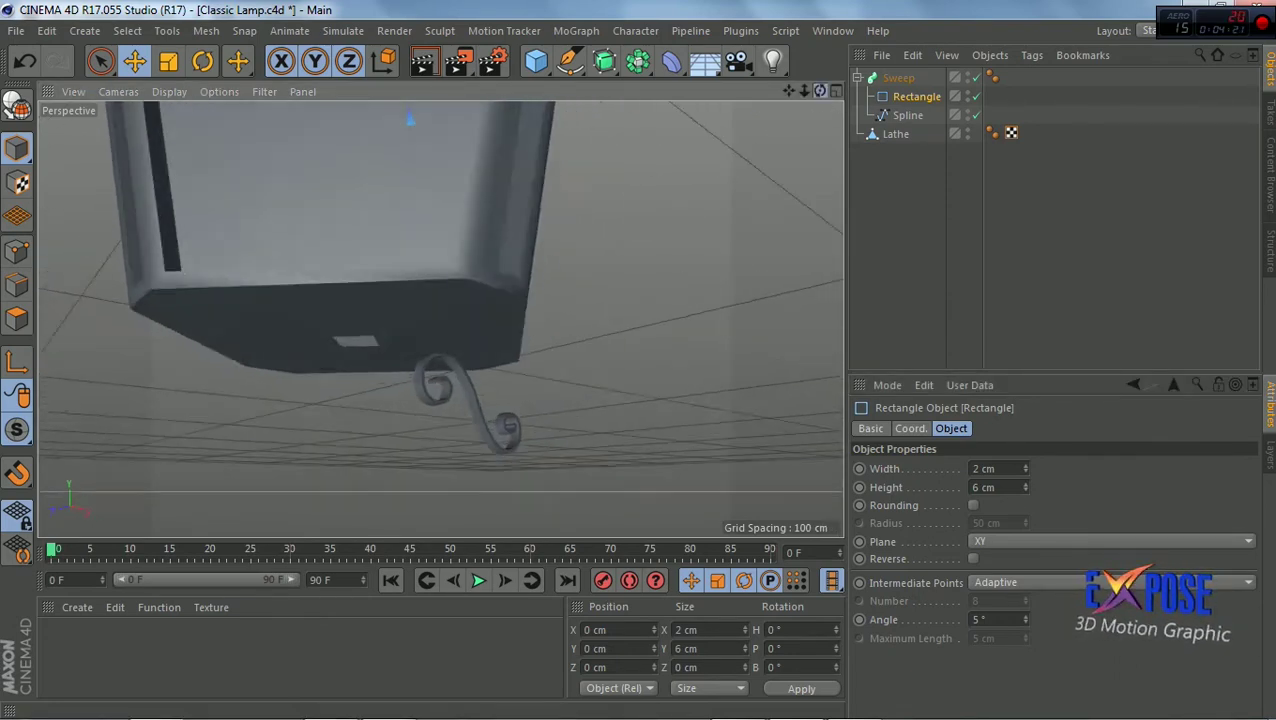
click(1025, 490)
click(1025, 490)
click(1025, 490)
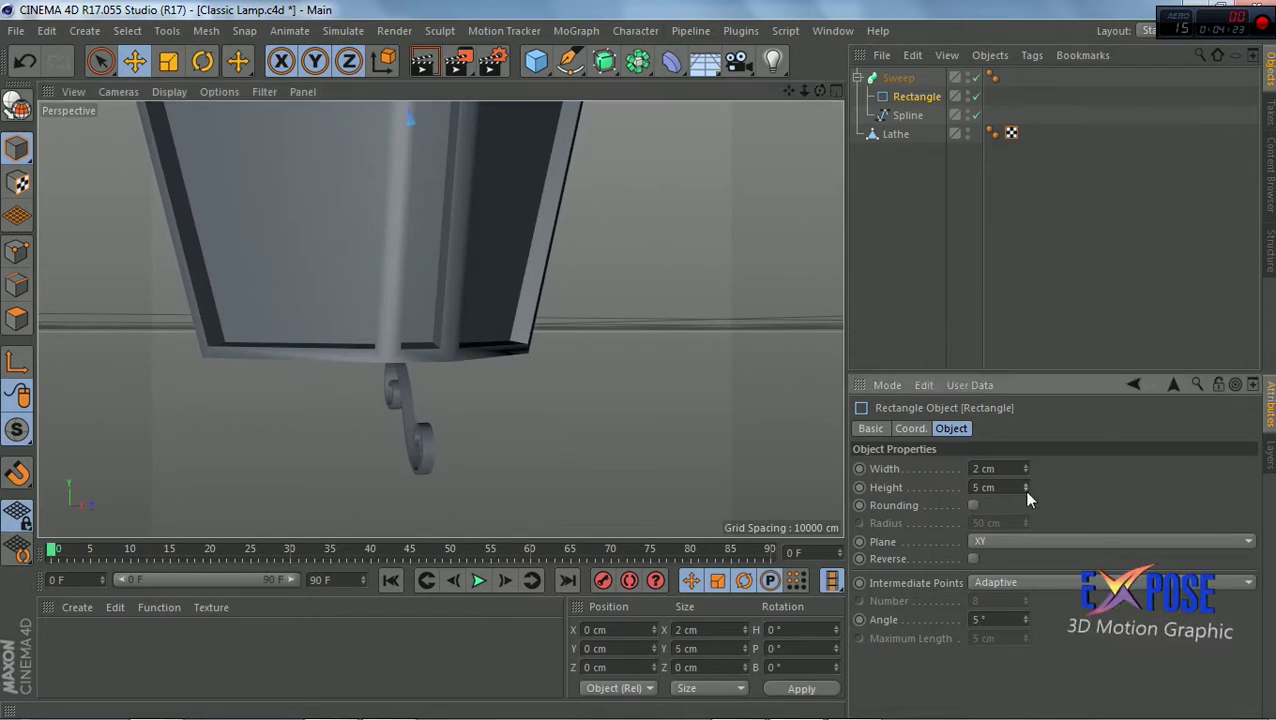
click(857, 79)
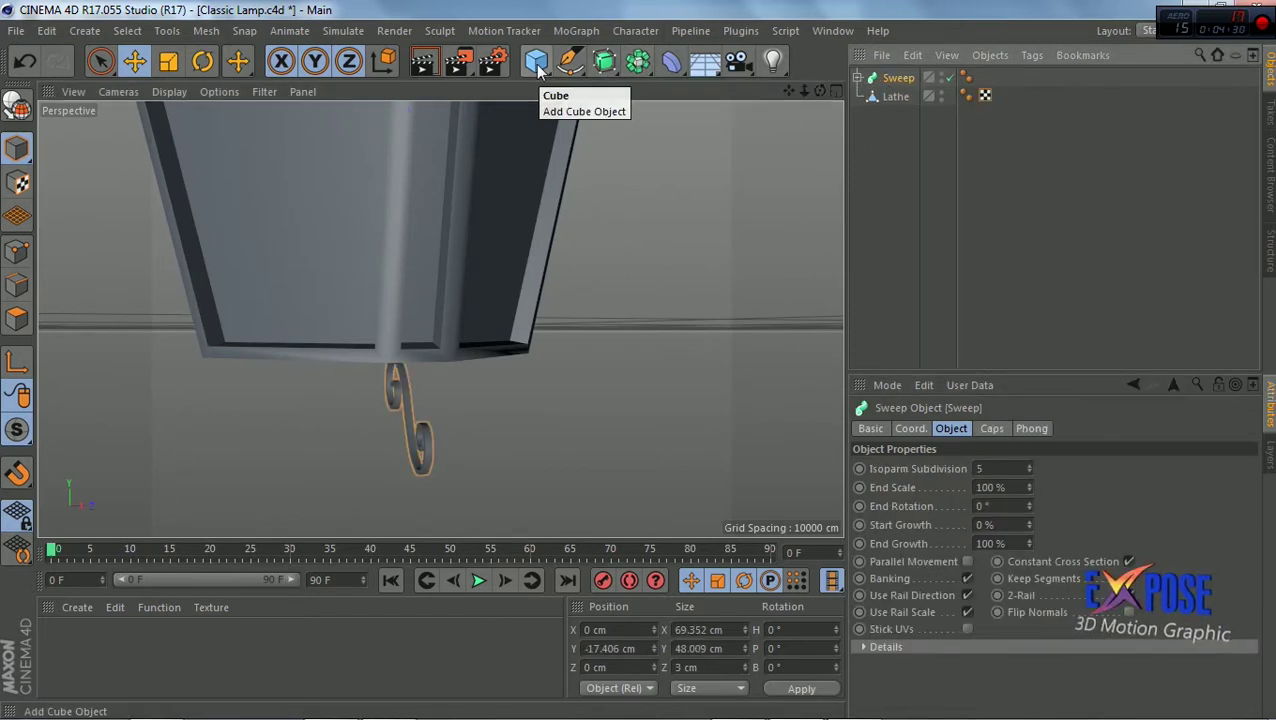
Add a Symmetry object at the top level and nest the Sweep under it
click(642, 68)
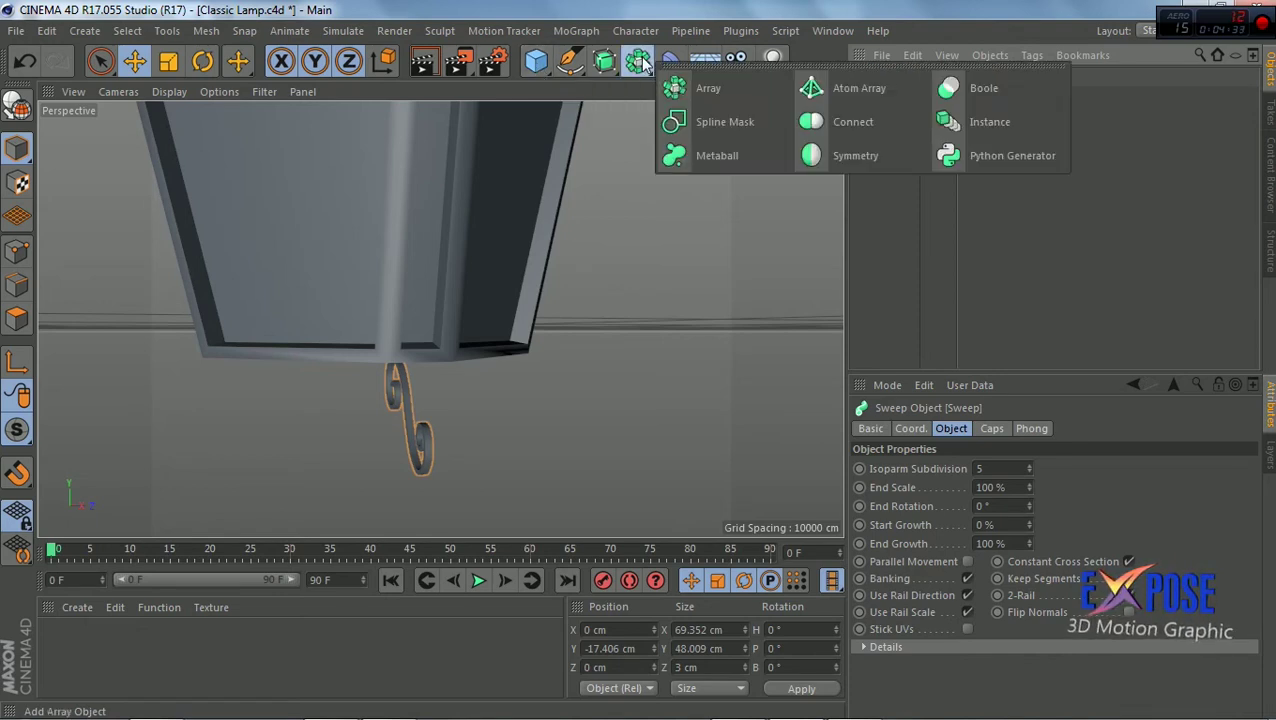
click(839, 158)
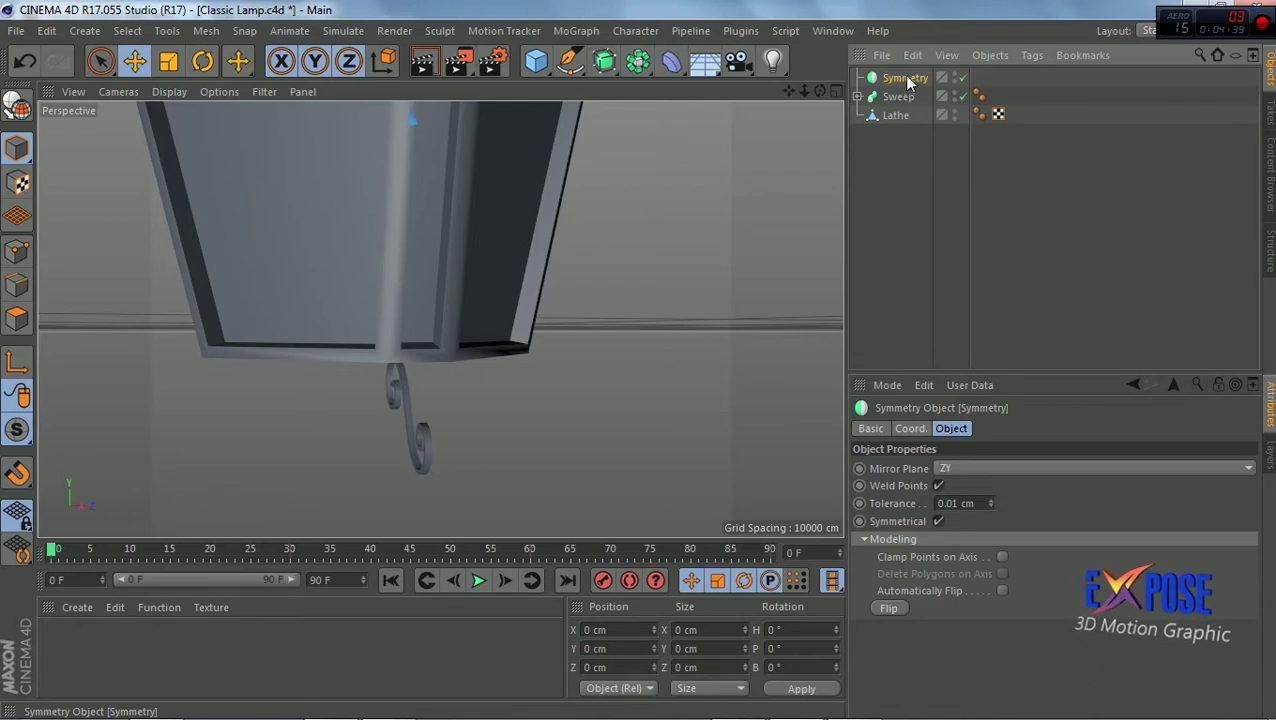
drag(905, 78, 903, 101)
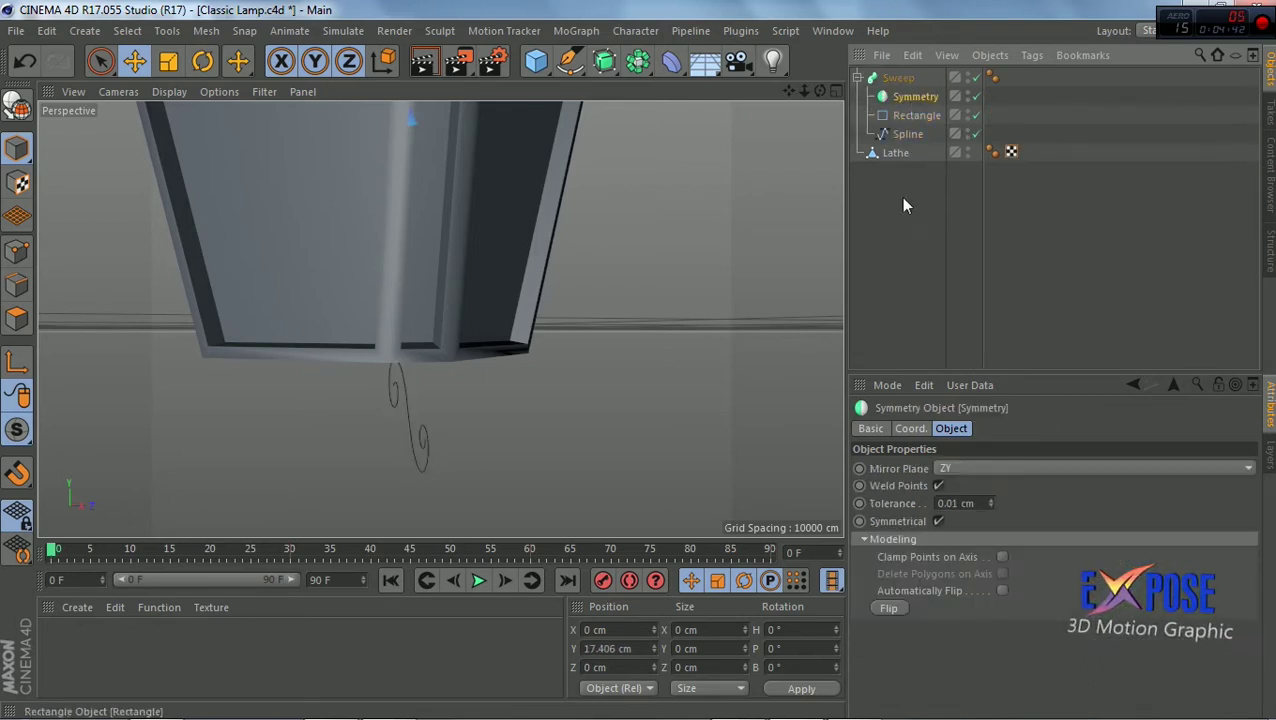
click(910, 428)
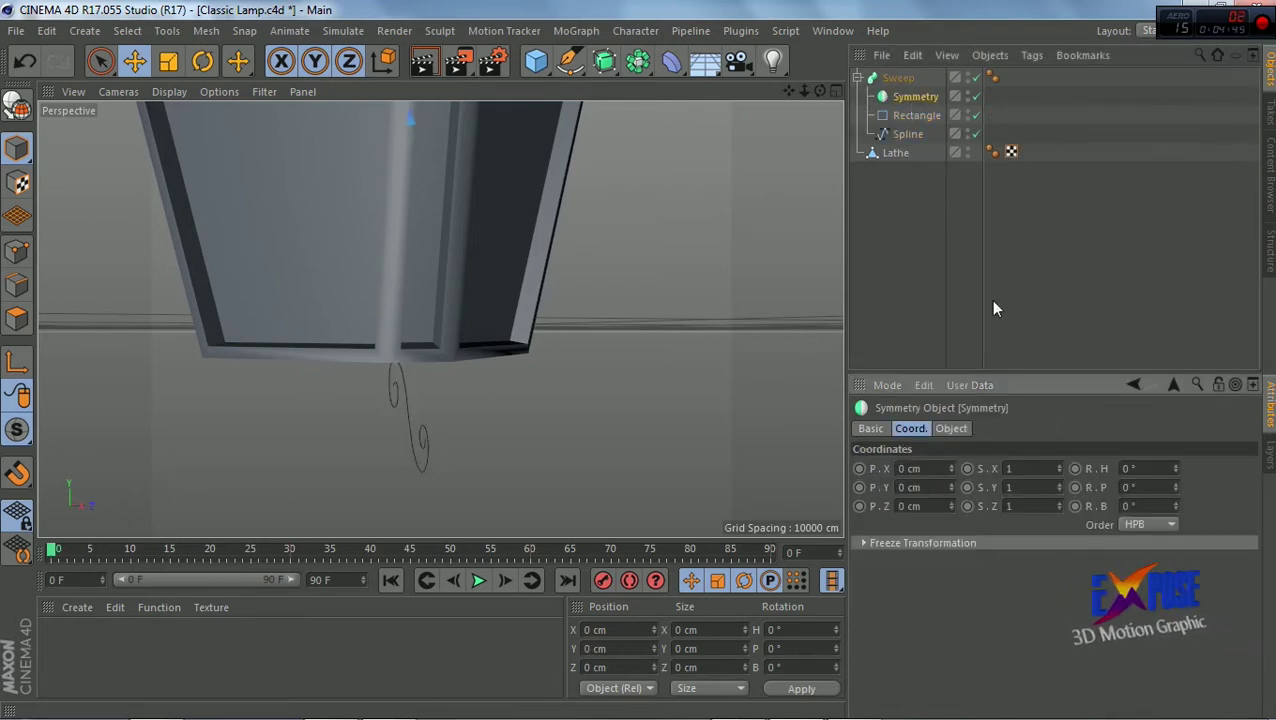
click(917, 284)
drag(913, 100, 907, 204)
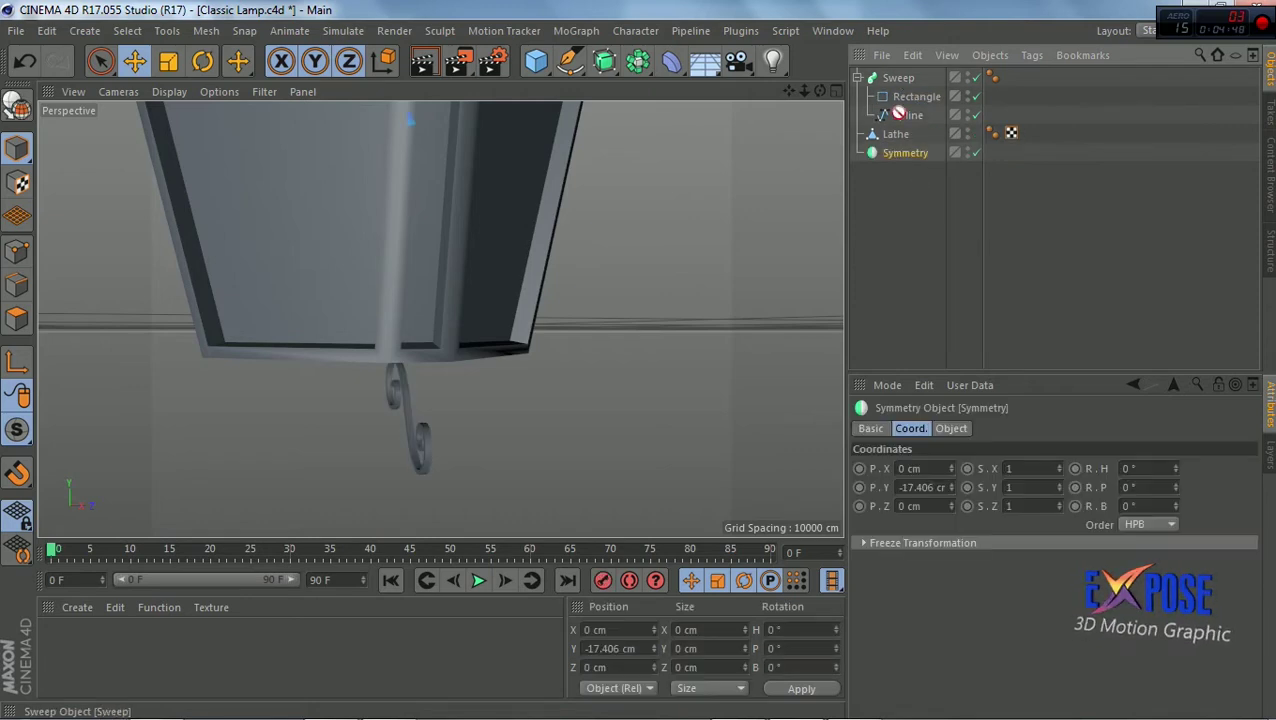
drag(899, 114, 905, 150)
mouse_move(820, 91)
mouse_down()
mouse_move(800, 60)
mouse_move(813, 86)
mouse_up()
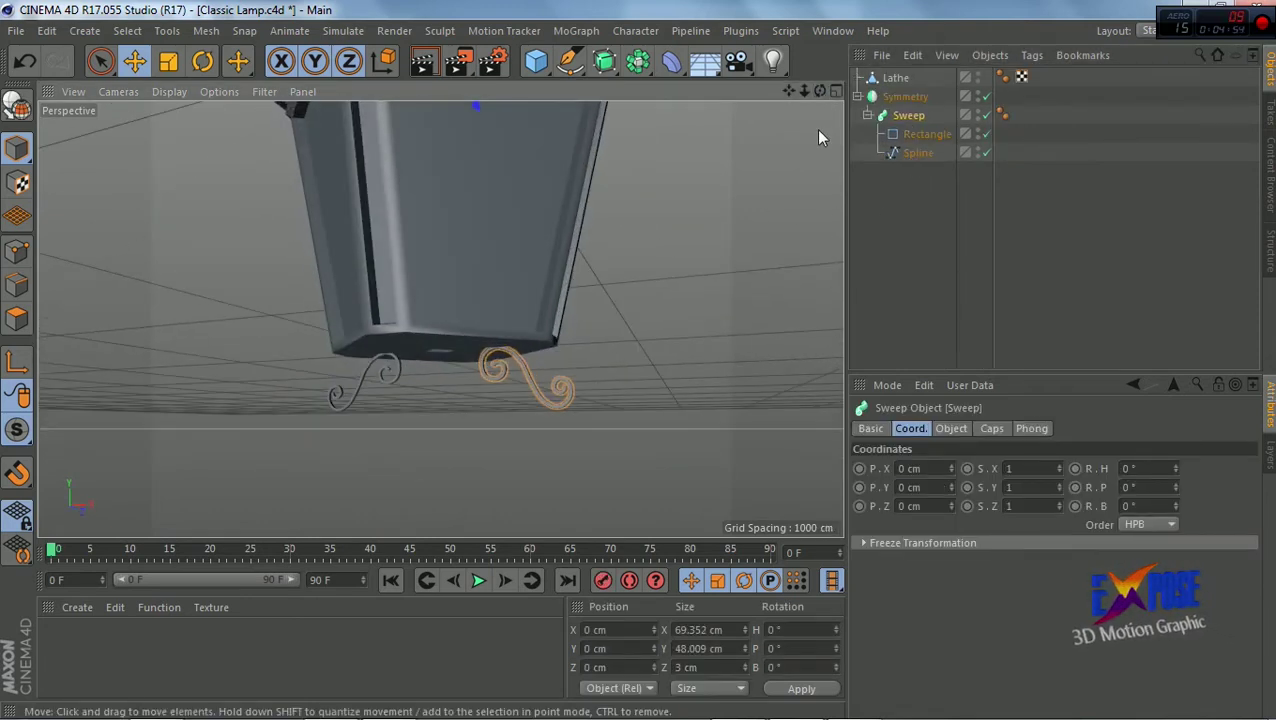
Set the Symmetry object's Mirror Plane to XY
click(906, 97)
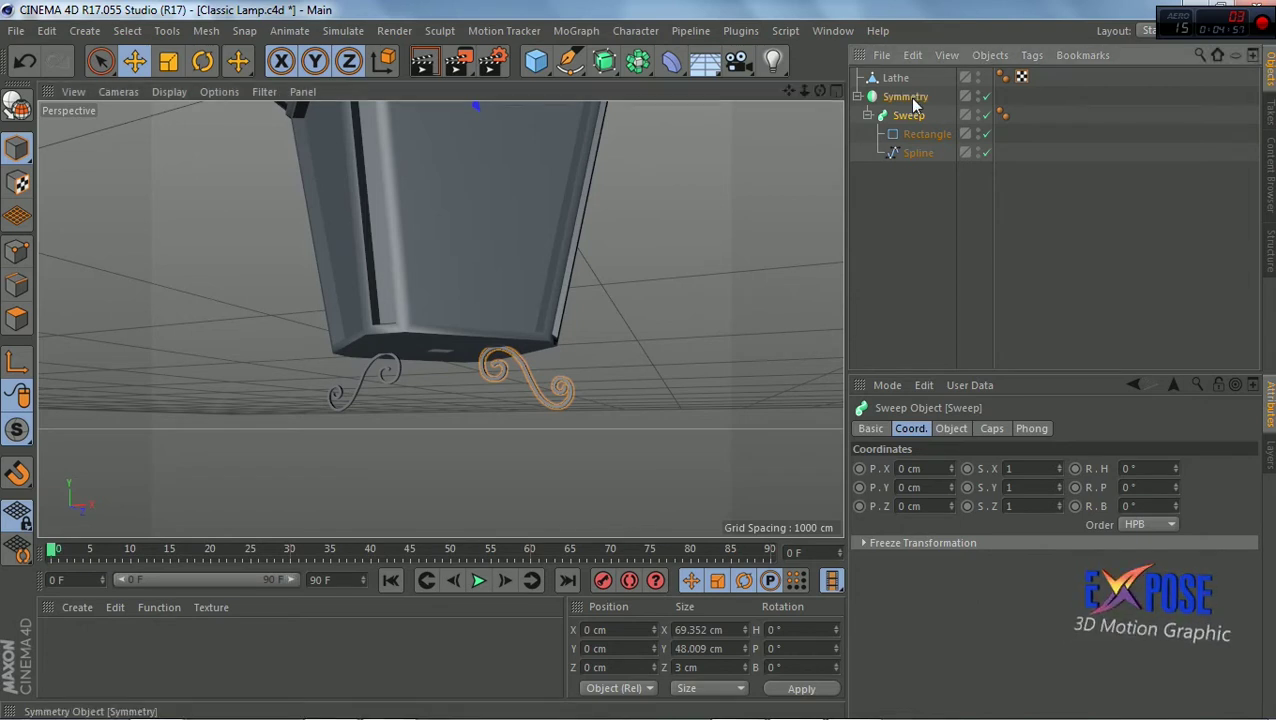
click(947, 428)
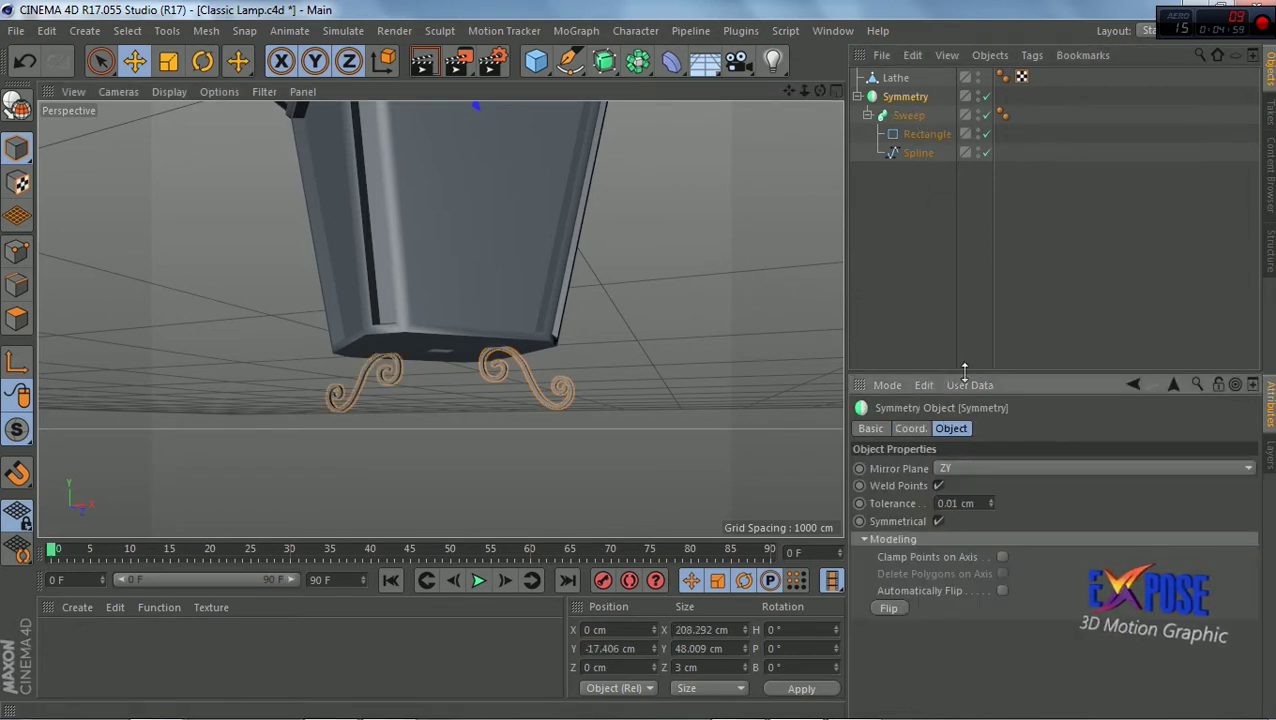
click(976, 468)
click(971, 486)
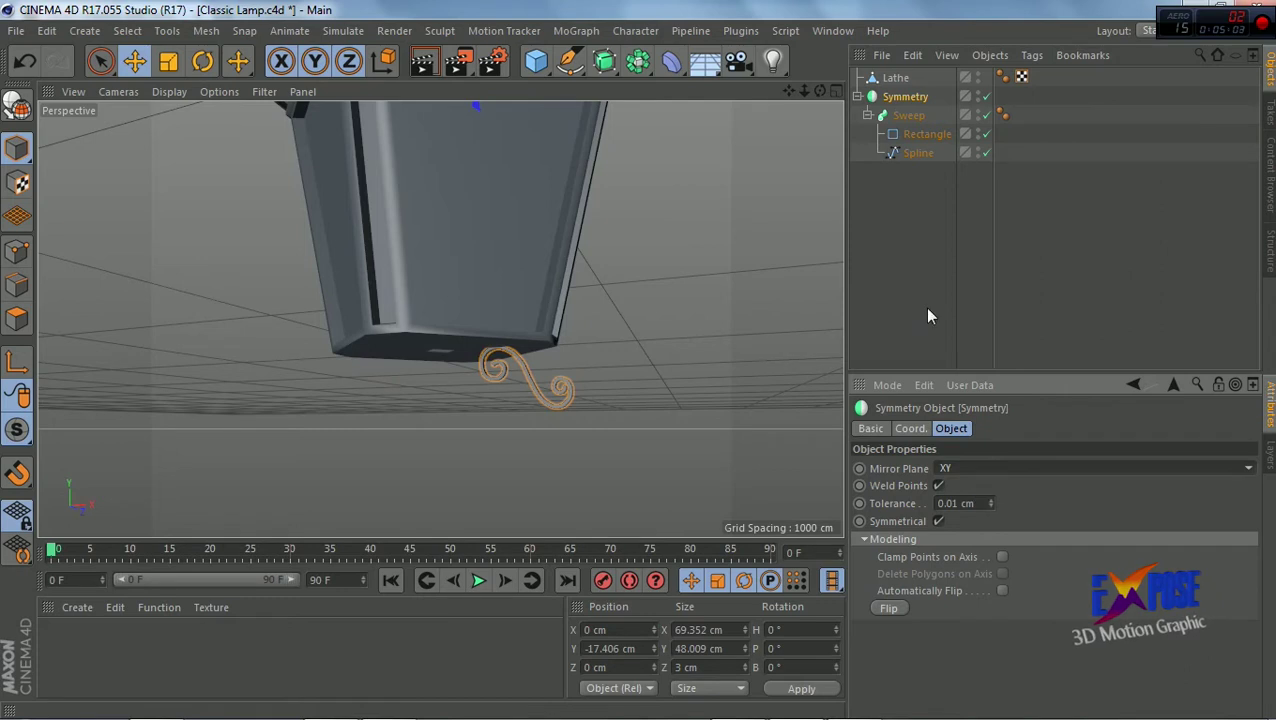
Lower the Sweep's axis along Y using axis editing
click(908, 115)
key(r)
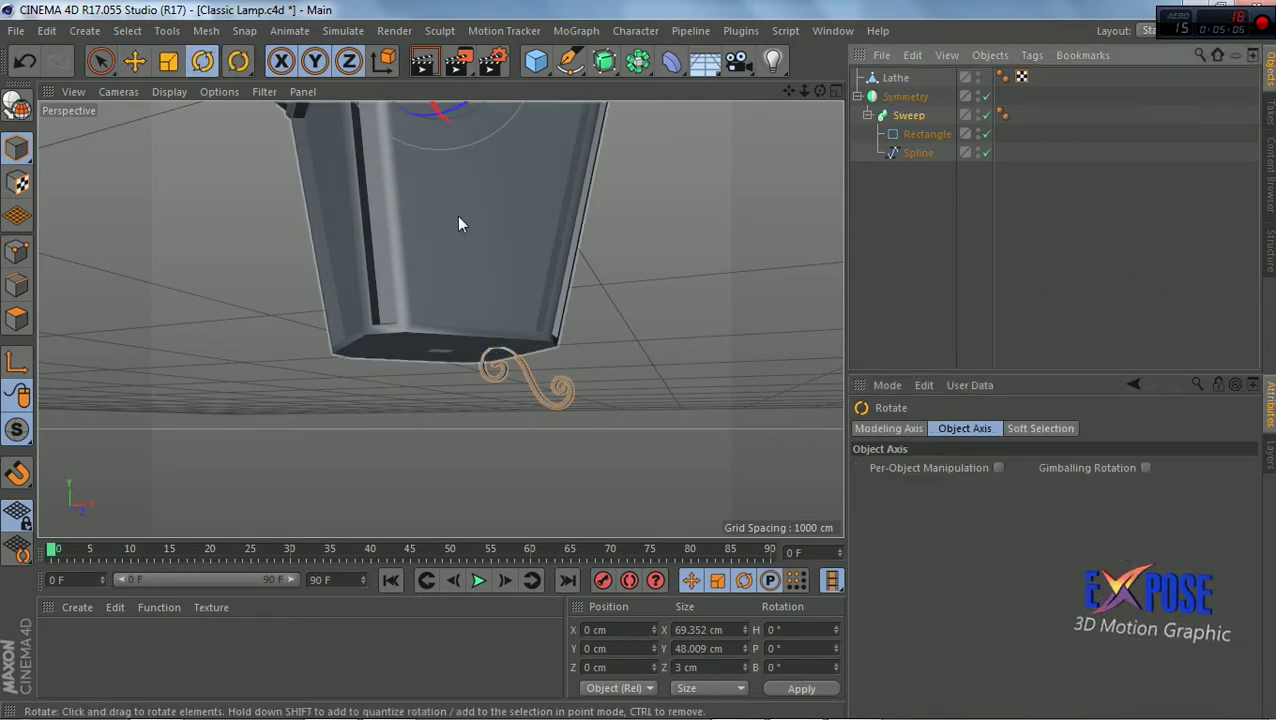
scroll(458, 224, down, 2)
drag(820, 91, 760, 130)
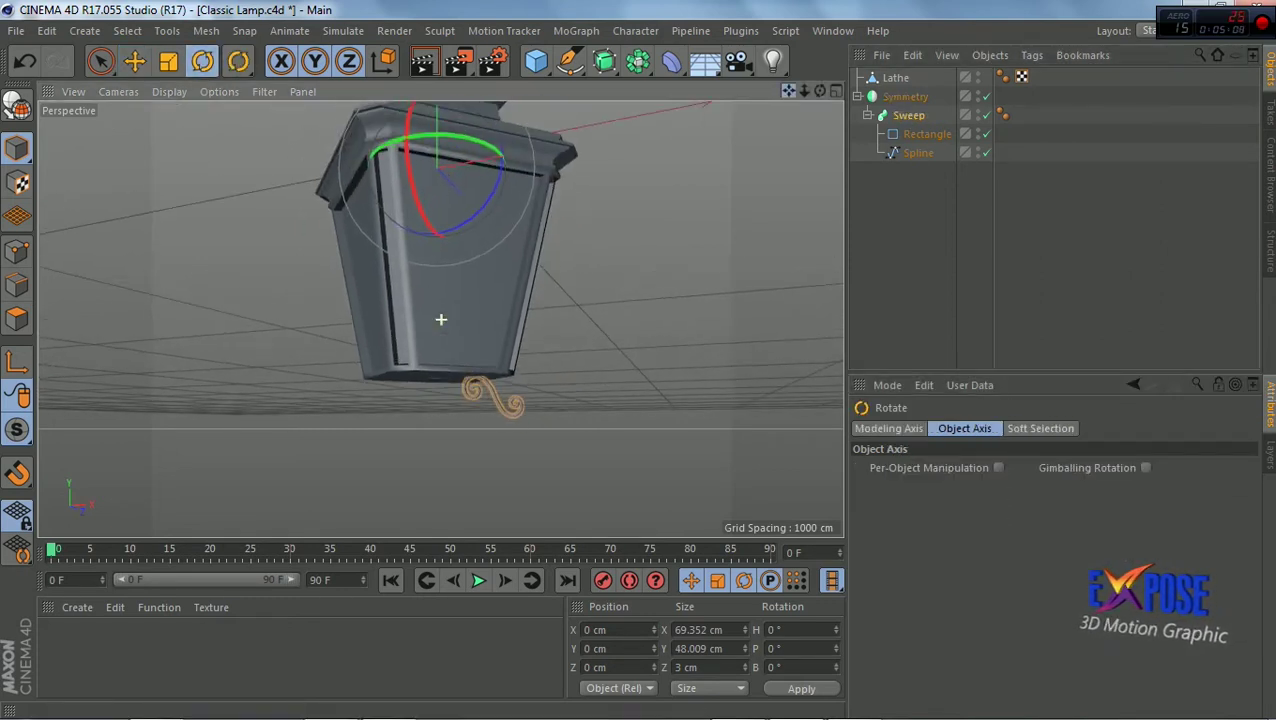
click(136, 62)
click(16, 362)
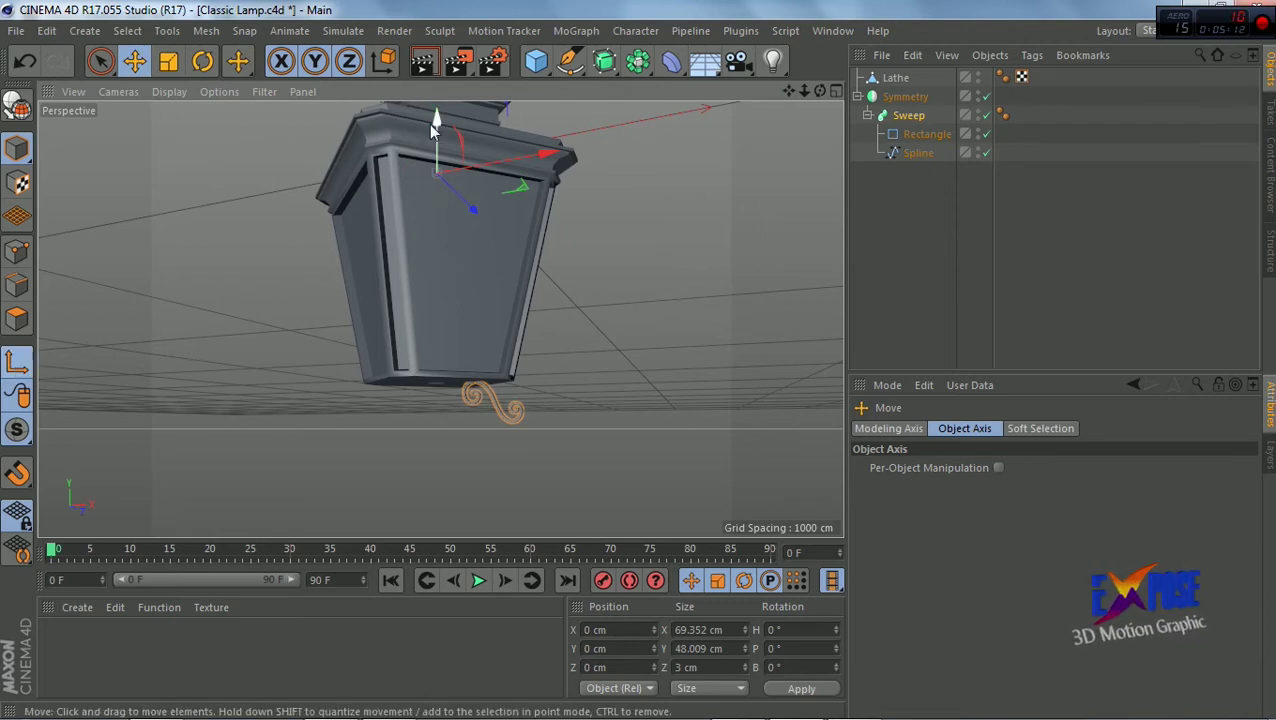
drag(436, 140, 434, 331)
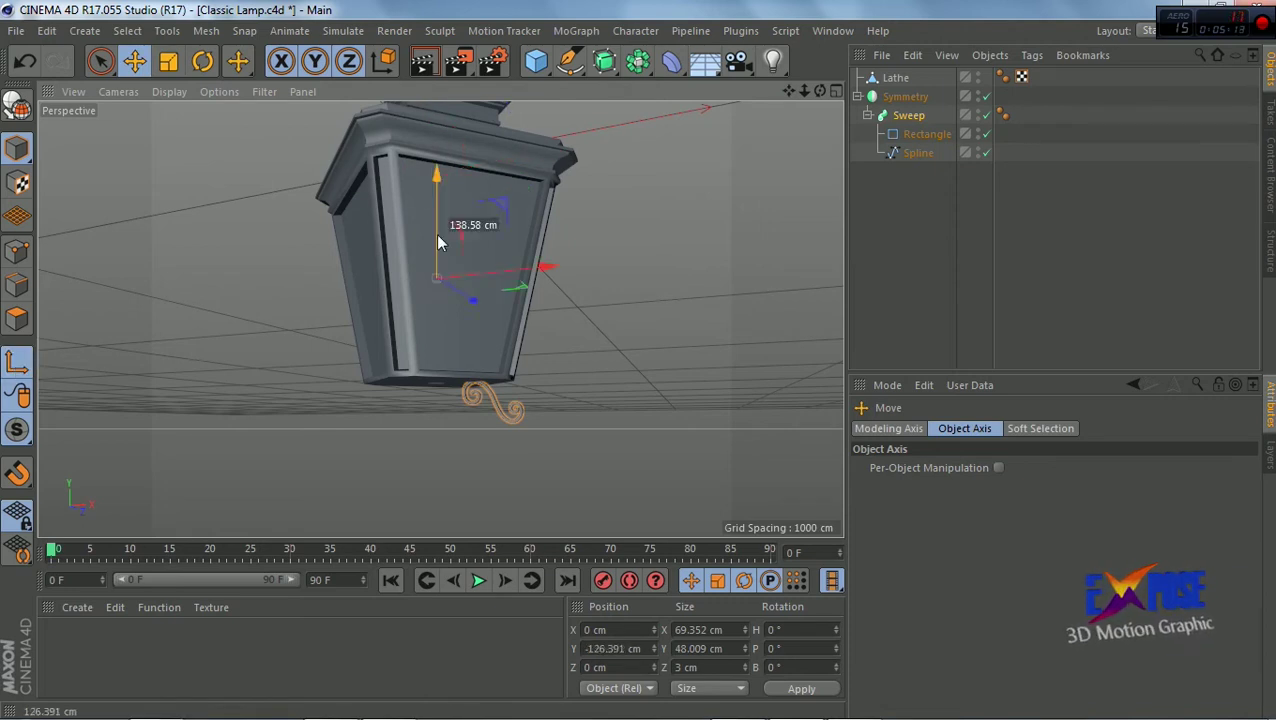
Rotate the swept scroll to a heading of about 4.346° in the Top view
click(834, 91)
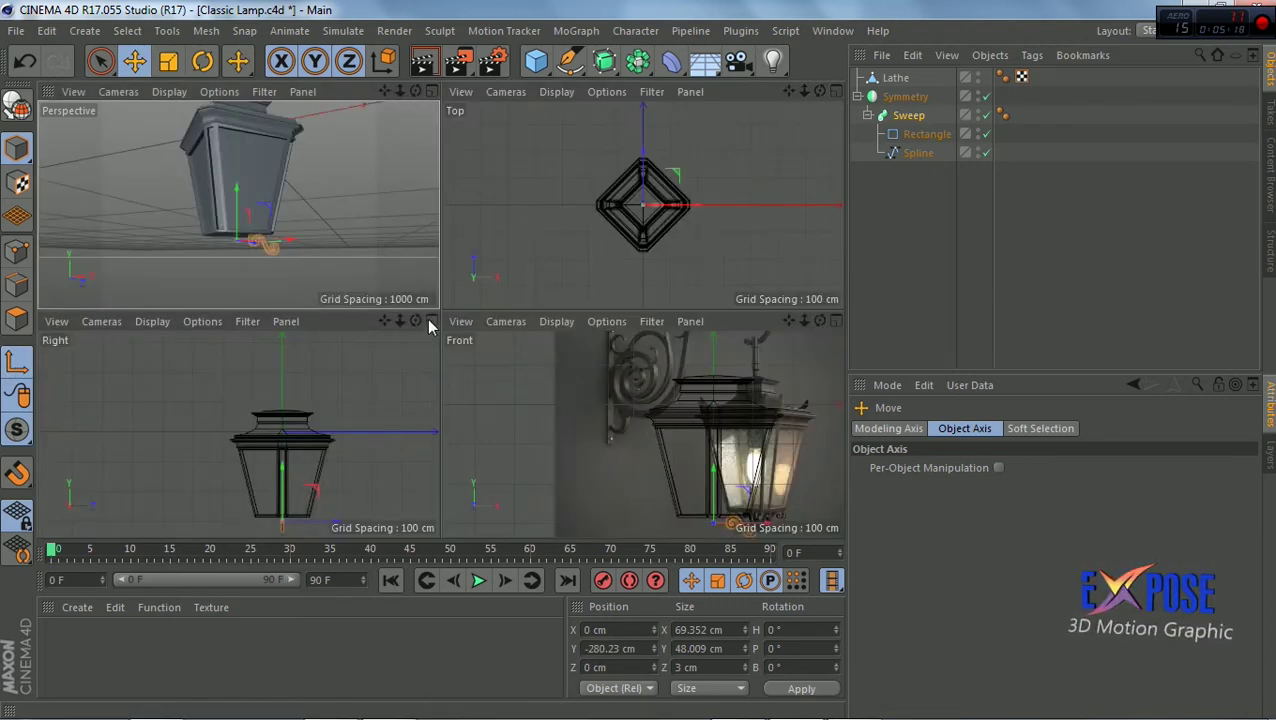
scroll(660, 205, up, 10)
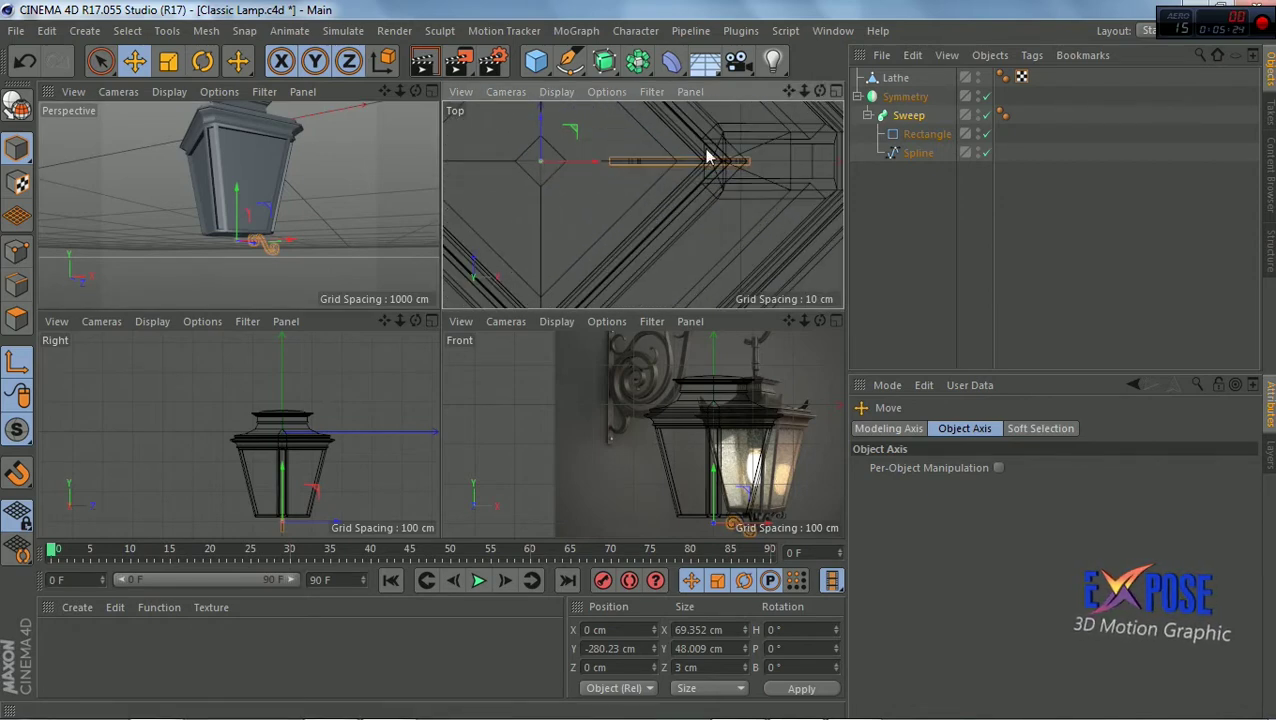
click(908, 117)
key(r)
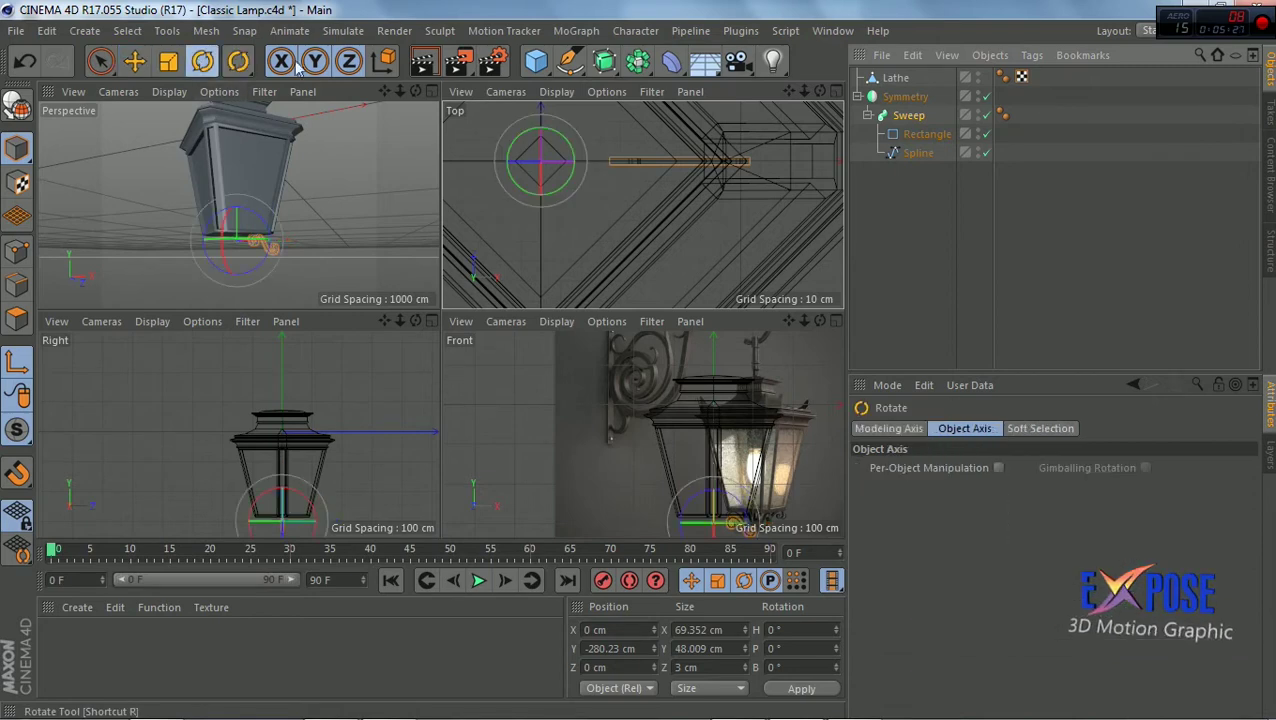
drag(528, 140, 512, 139)
key(ctrl+z)
click(431, 91)
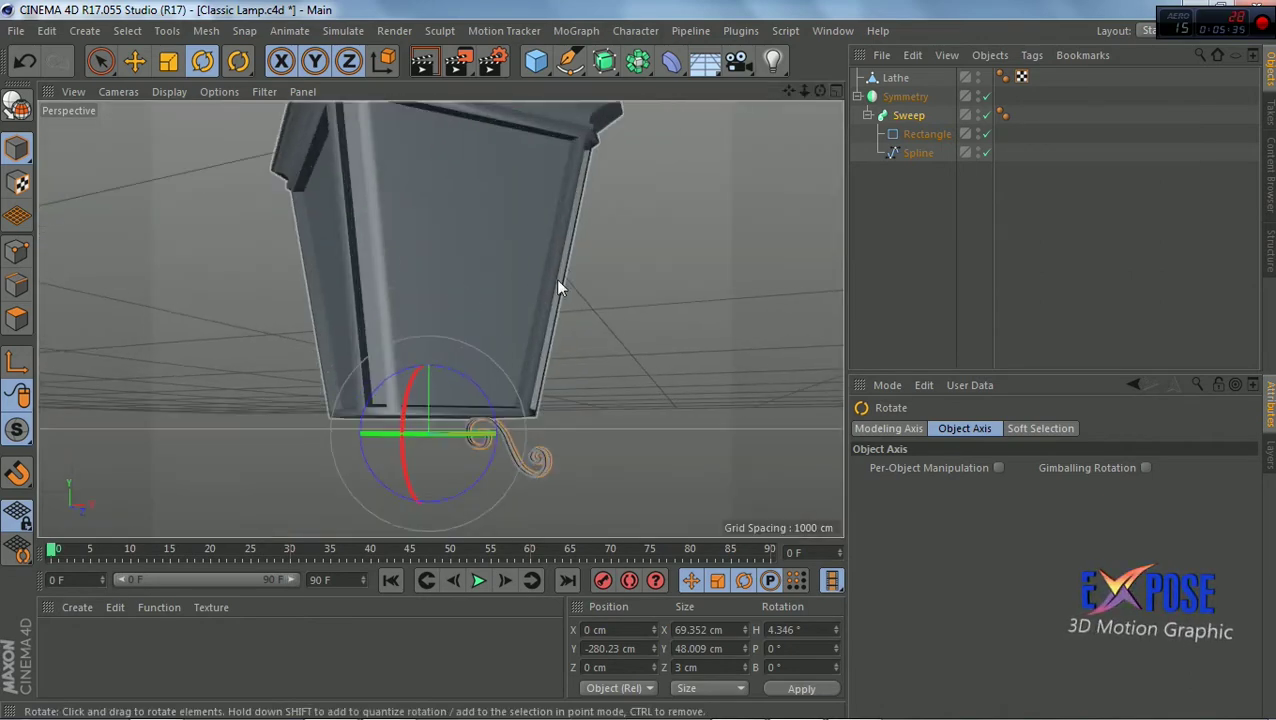
mouse_move(820, 91)
mouse_down()
mouse_move(760, 95)
mouse_move(800, 95)
mouse_up()
click(907, 117)
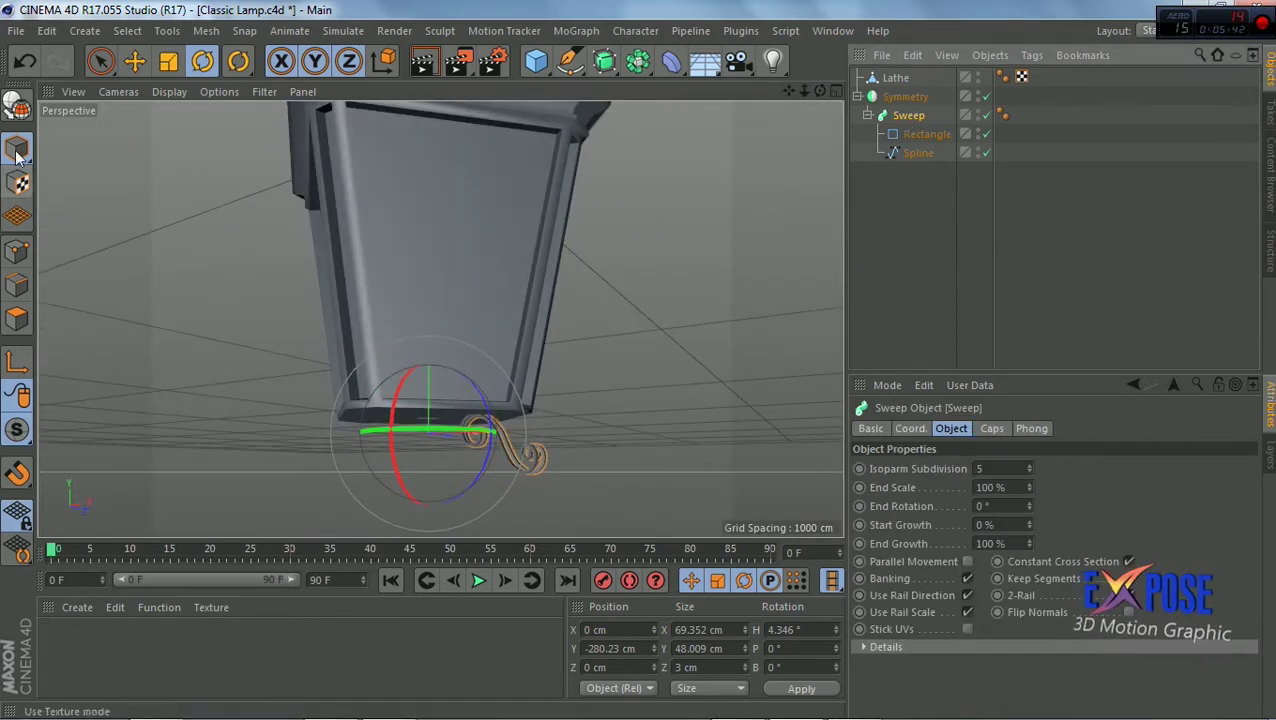
click(835, 91)
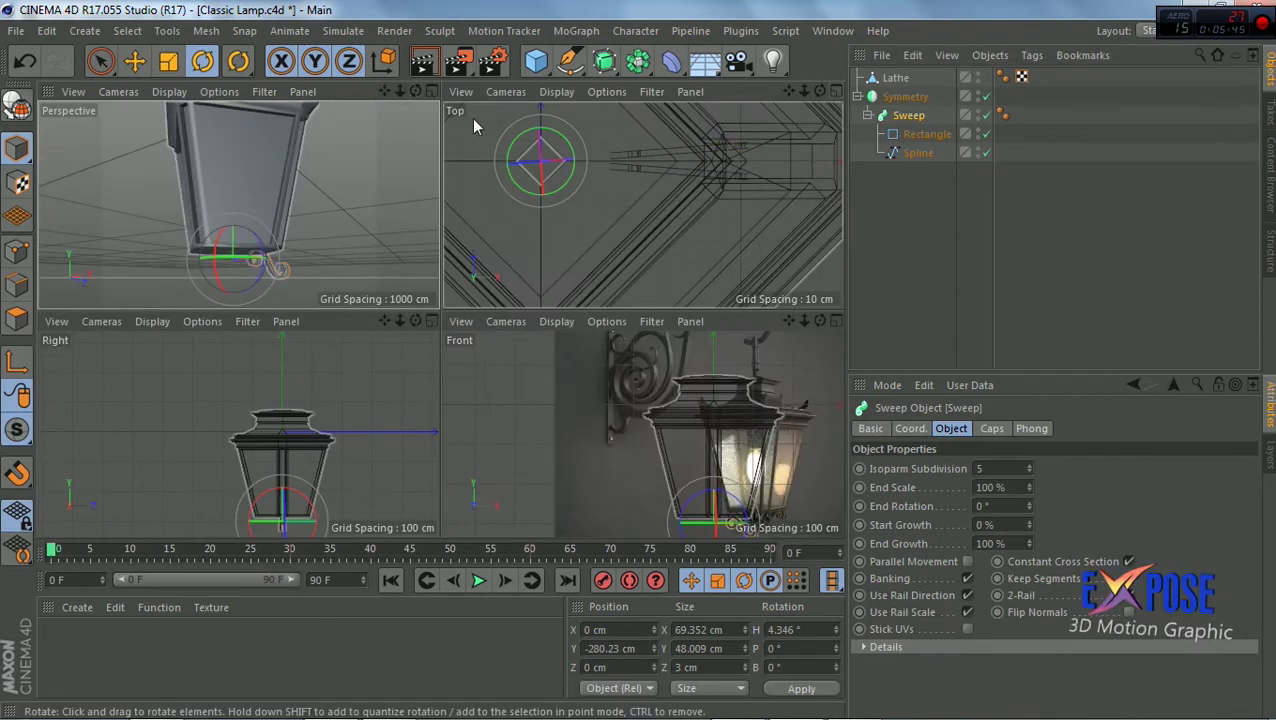
Move the Sweep in World coordinates, sliding it left in the Top view
click(148, 64)
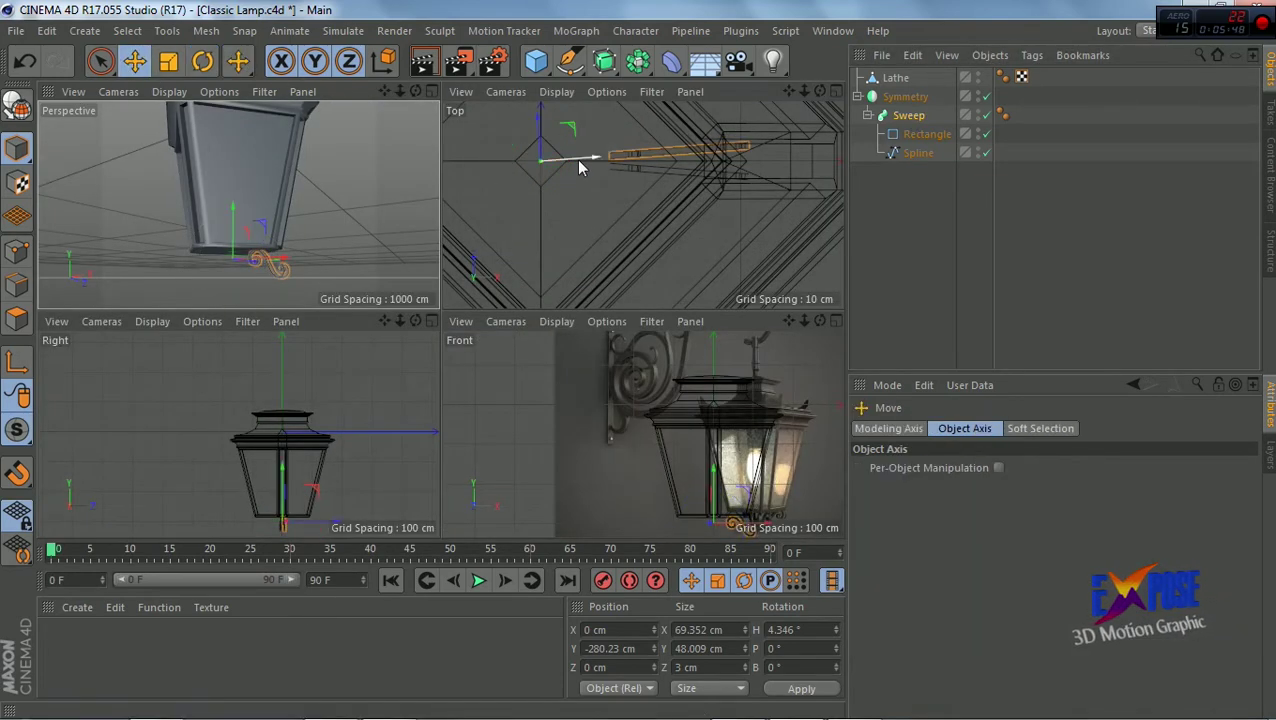
click(383, 61)
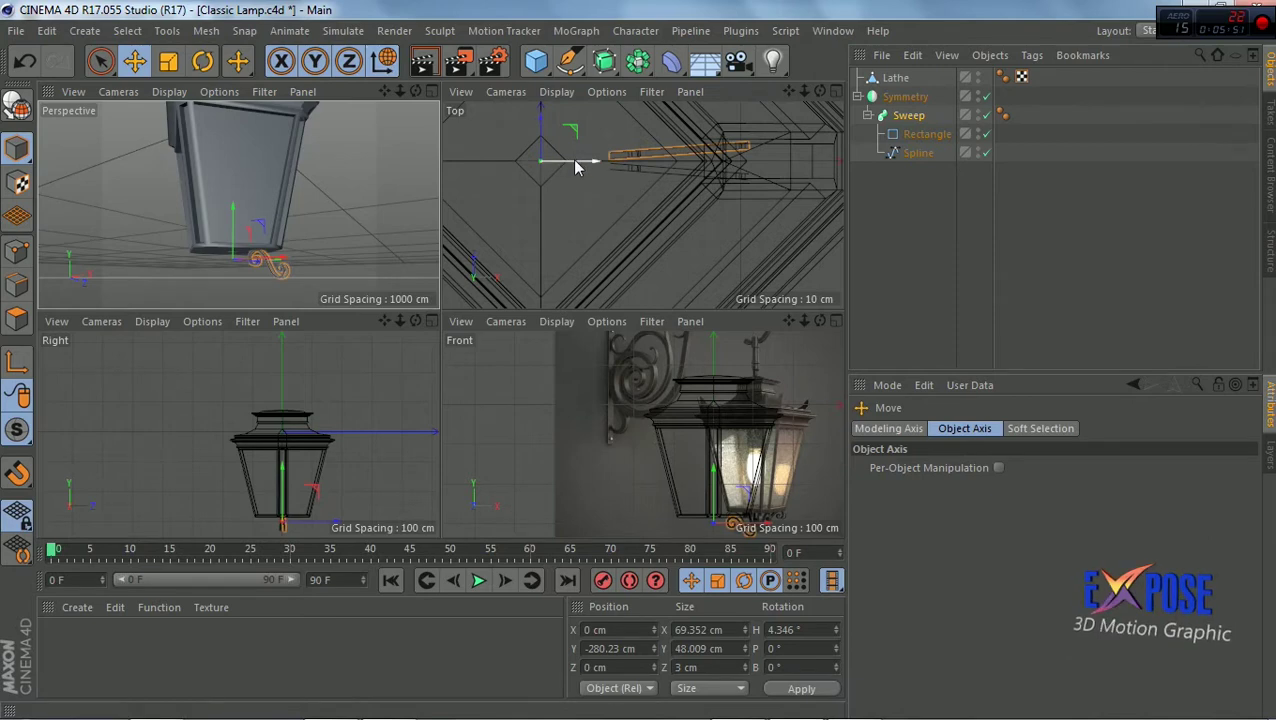
click(909, 117)
mouse_move(567, 160)
mouse_down()
mouse_move(510, 172)
mouse_move(643, 168)
mouse_up()
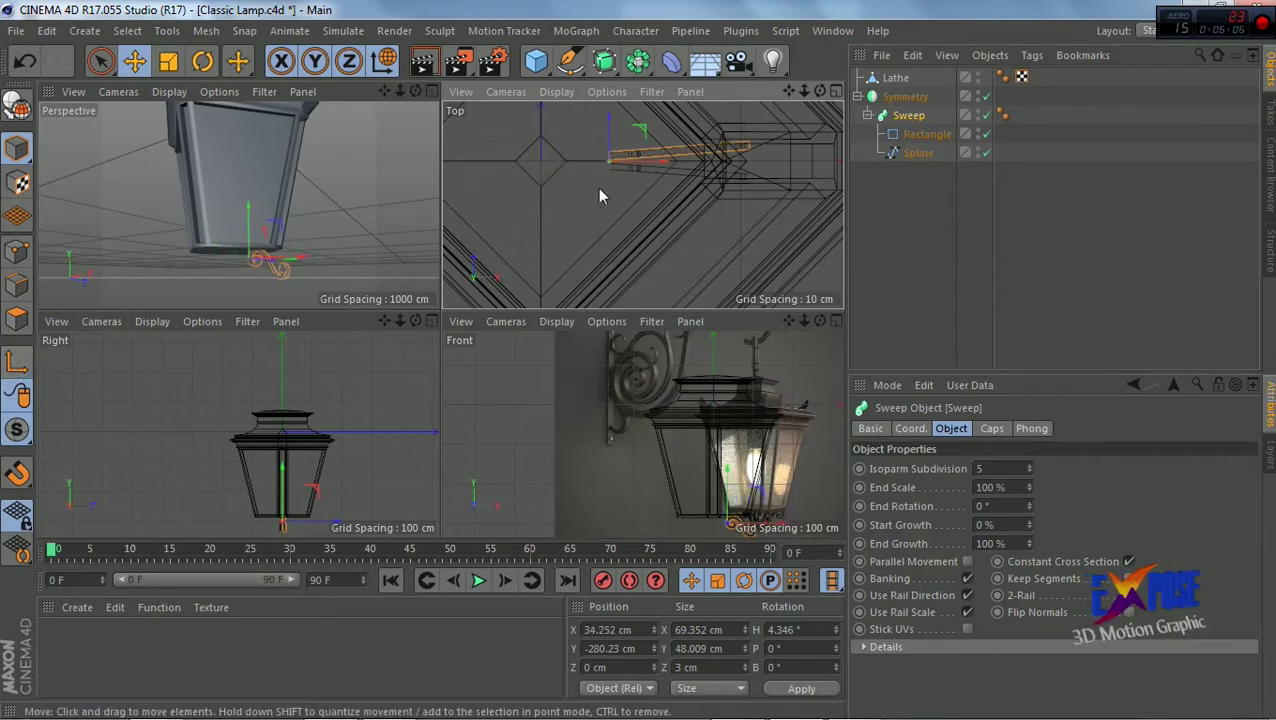
Place the scroll's start on the lamp centre line at X 0.133 cm, Z -2.23 cm
click(834, 92)
drag(423, 222, 287, 241)
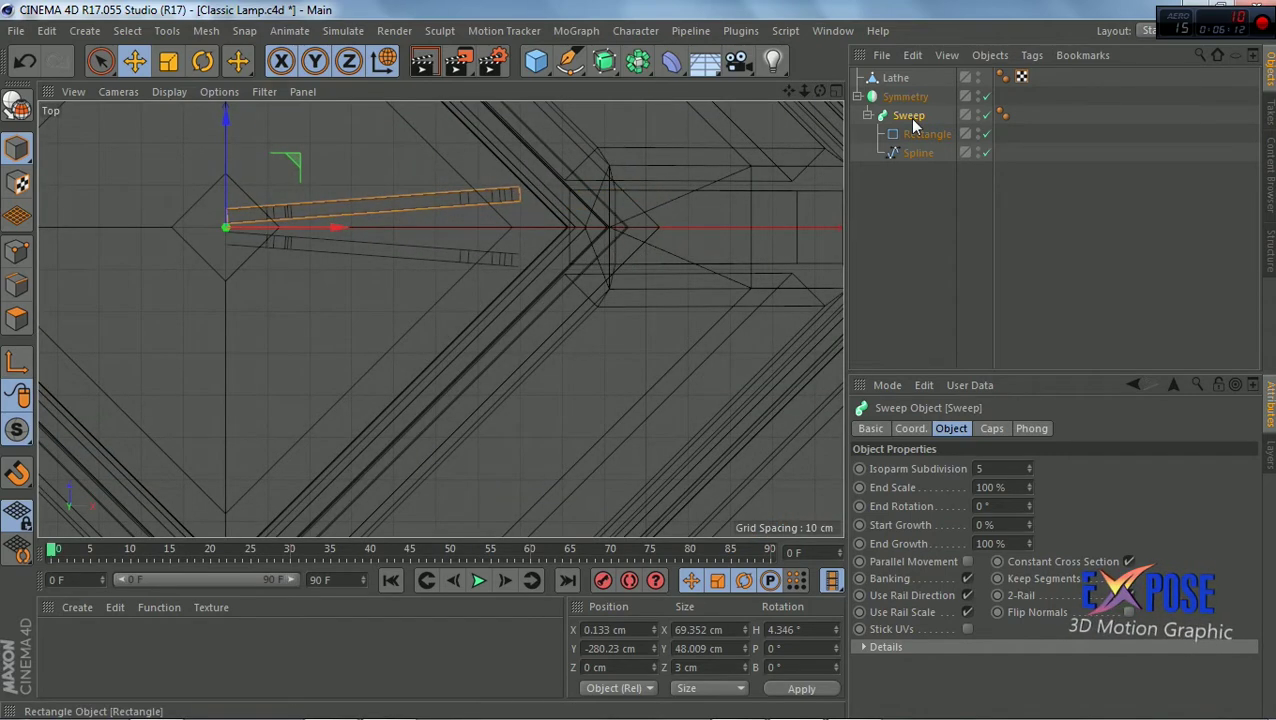
drag(224, 120, 228, 130)
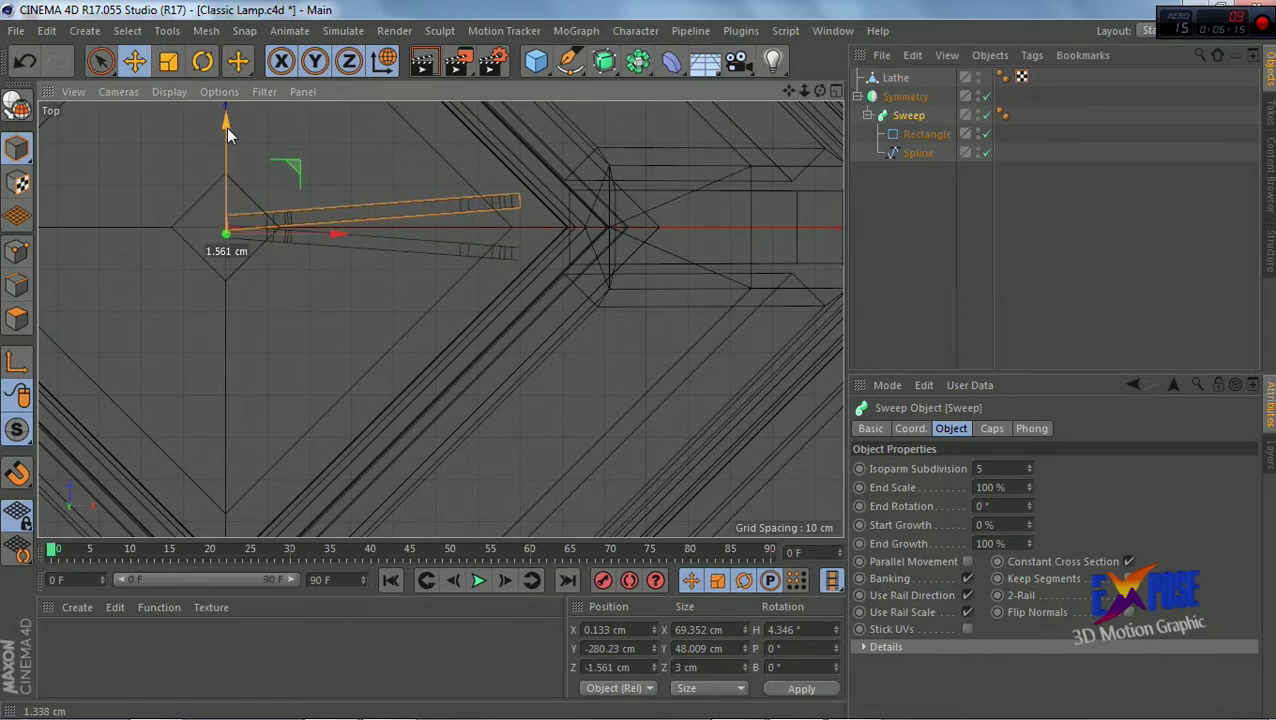
scroll(376, 166, down, 3)
scroll(376, 166, down, 2)
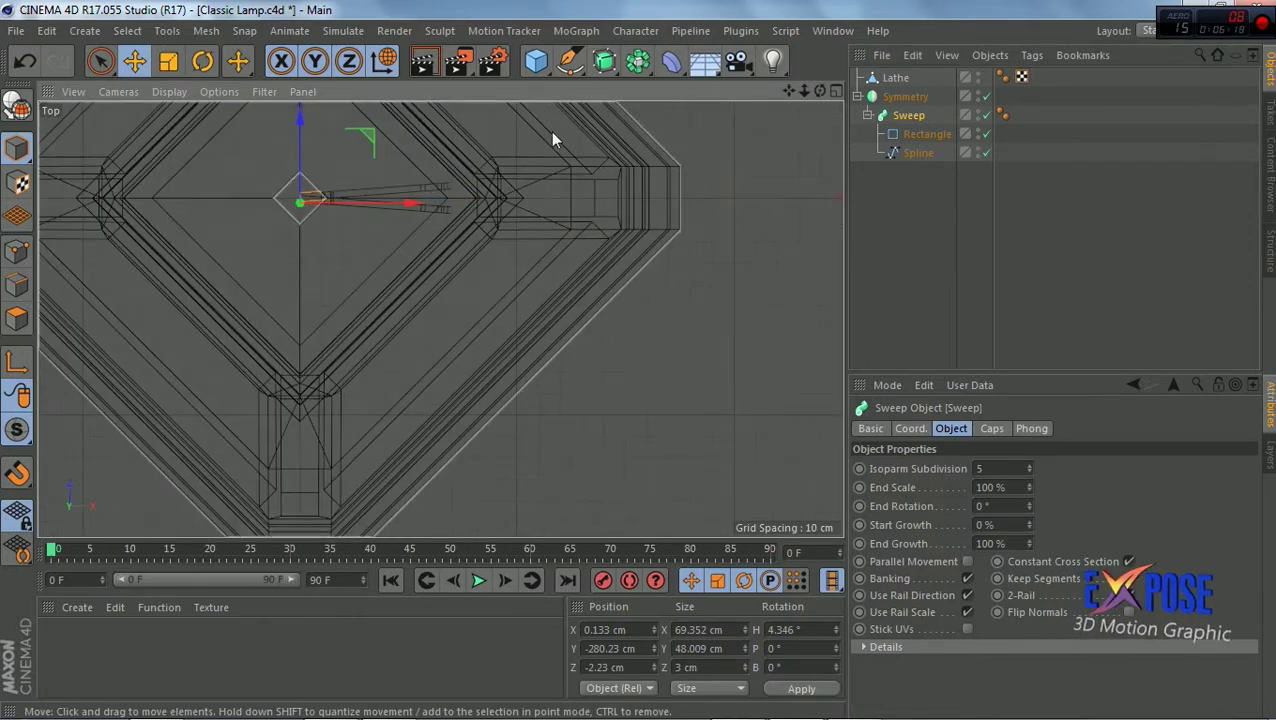
Check the scroll's placement in the Right view, then maximize the Perspective view
click(835, 91)
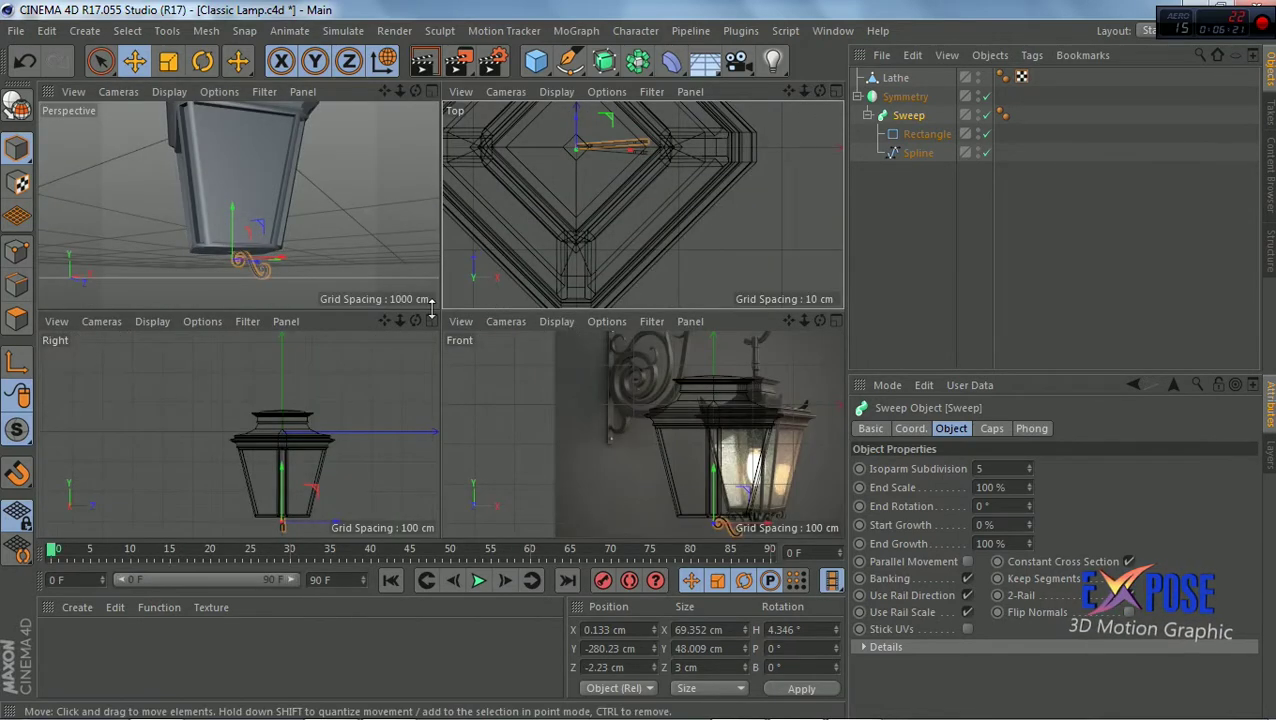
middle_click(354, 355)
click(835, 91)
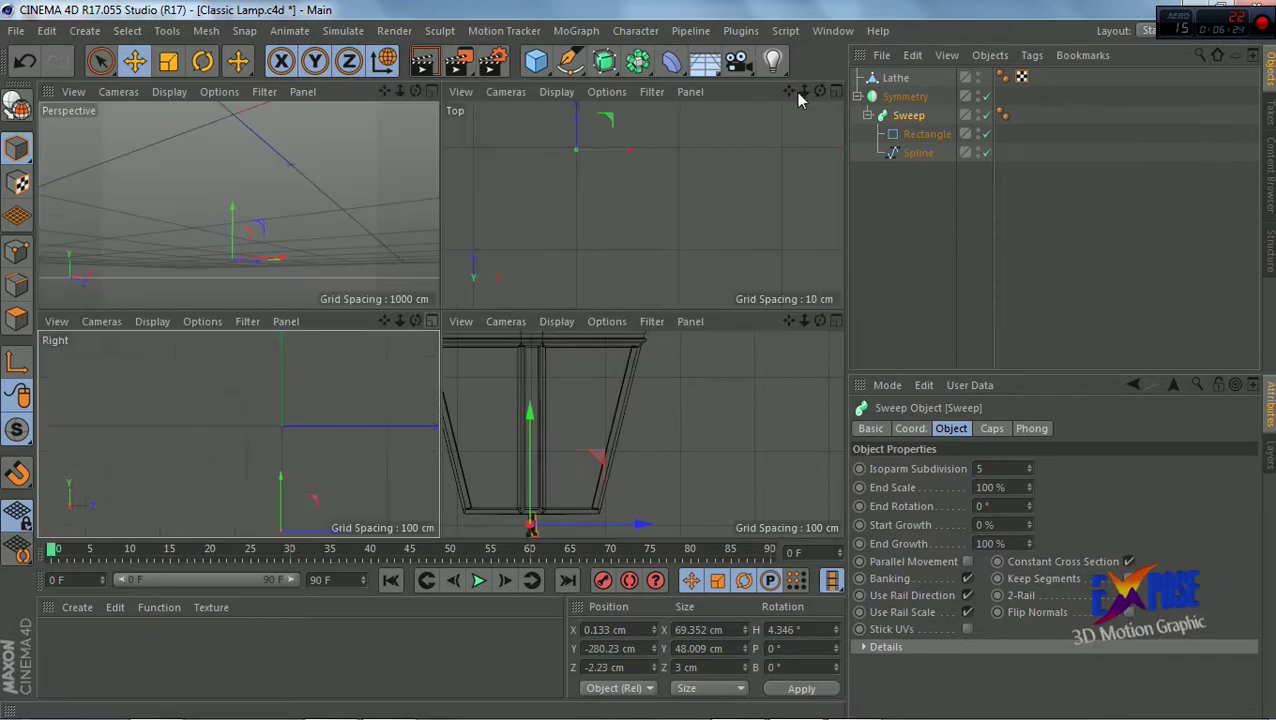
click(433, 91)
Scale the Sweep to about 85 × 59 cm, widening X and Z first, then uniformly
drag(820, 91, 136, 117)
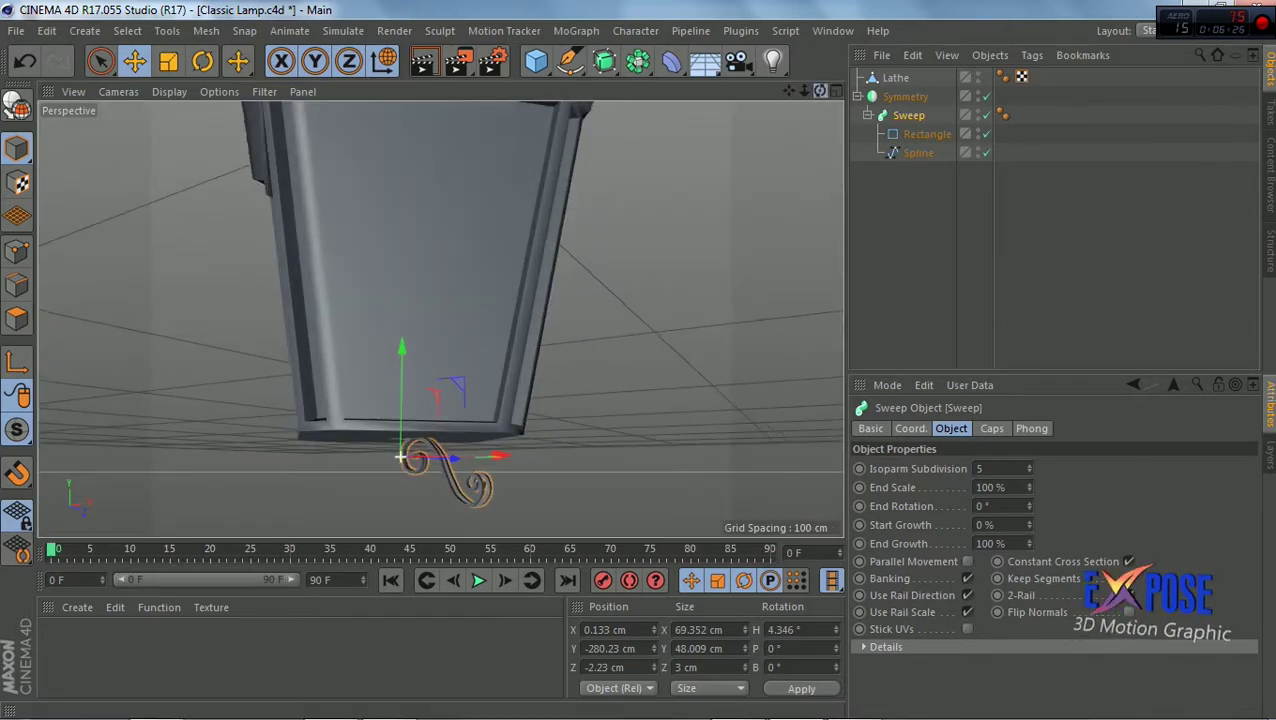
click(168, 61)
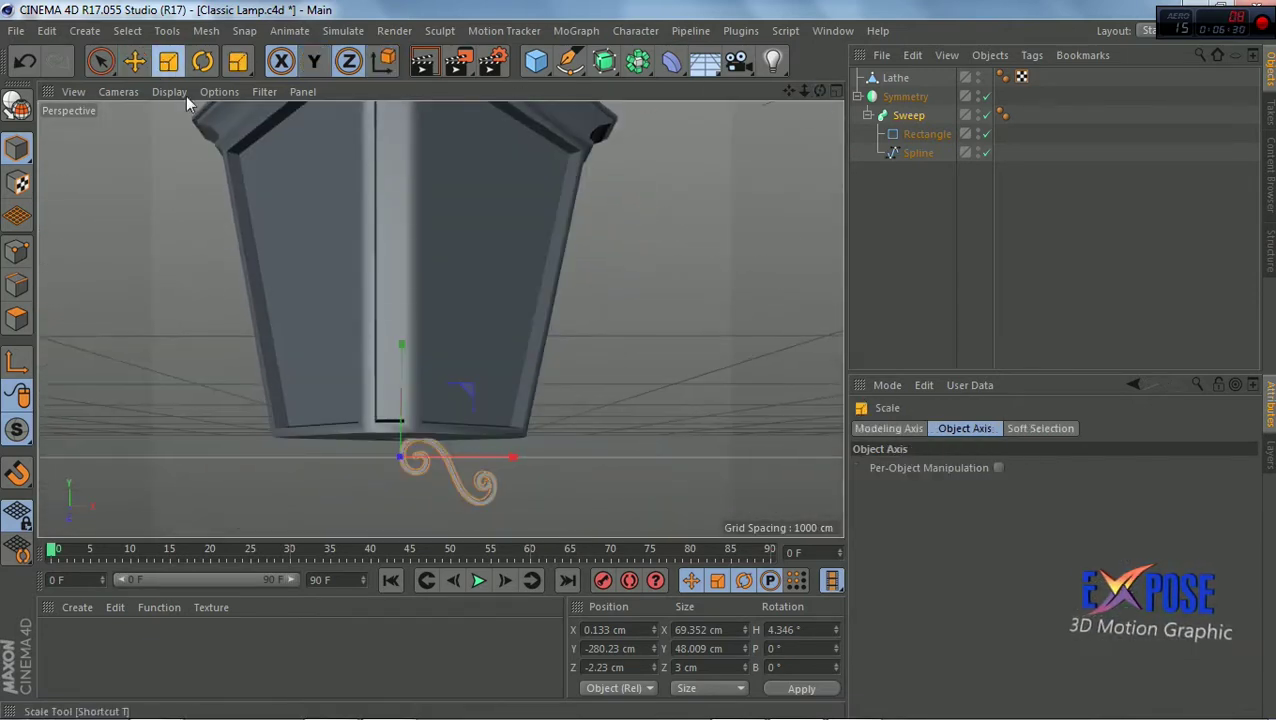
click(314, 61)
drag(675, 370, 727, 318)
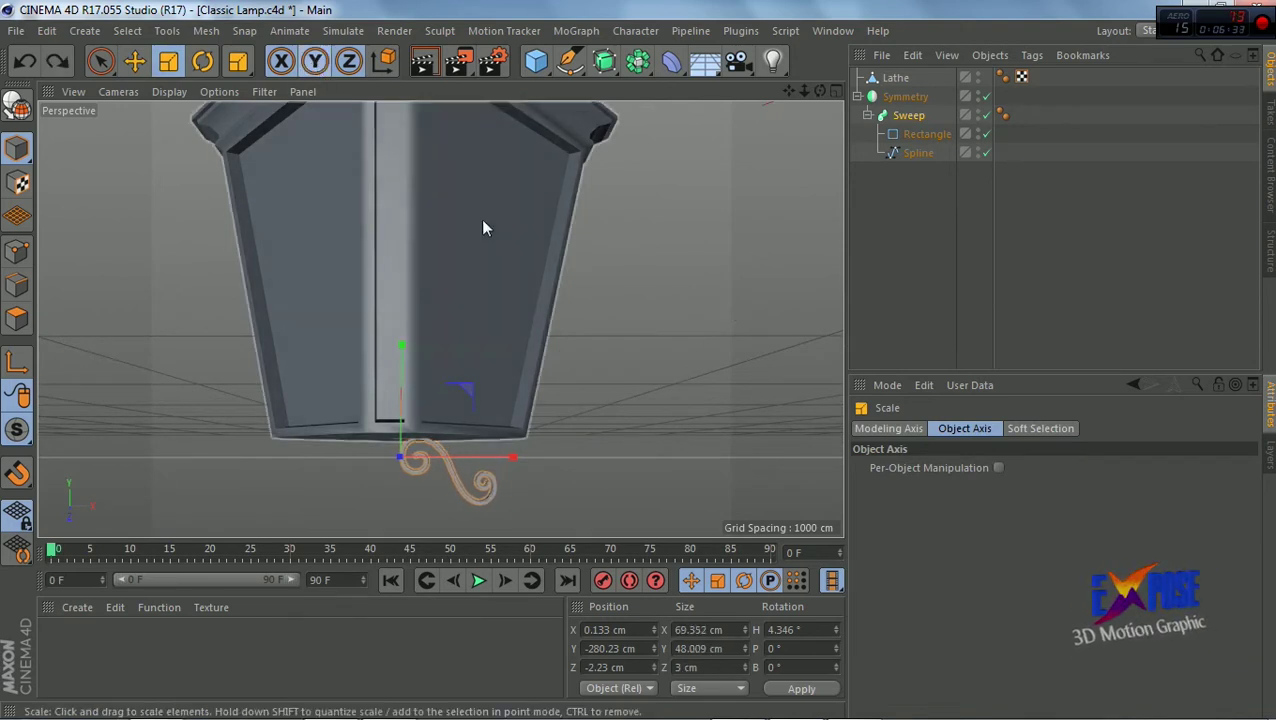
click(314, 61)
drag(600, 280, 784, 237)
Lower the scroll slightly to Y -283.069 cm beneath the lamp base
key(e)
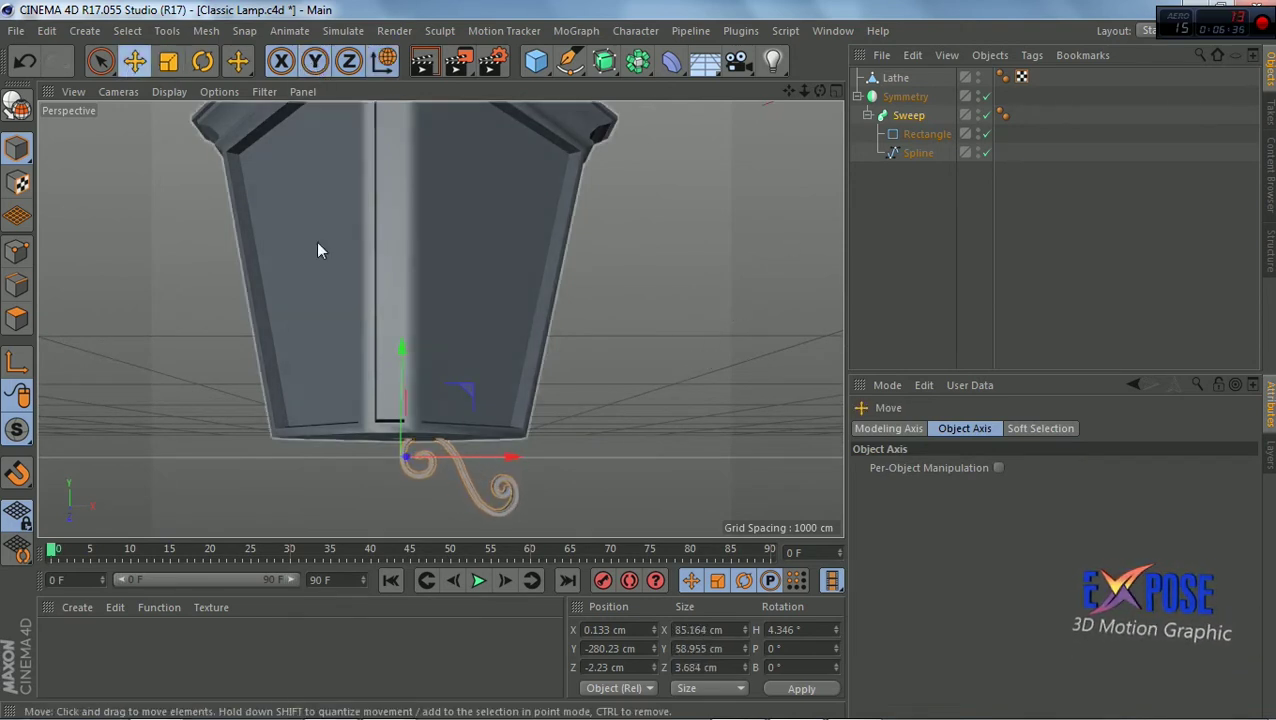
drag(404, 348, 407, 354)
scroll(578, 423, down, 2)
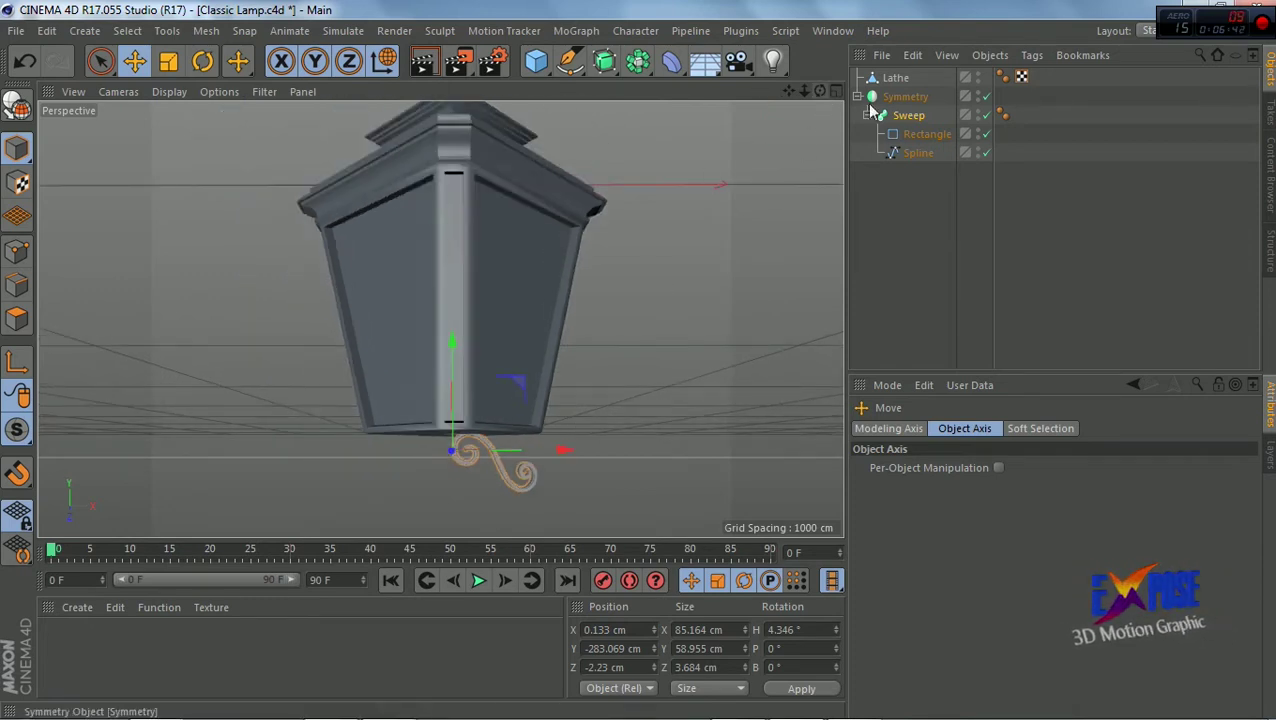
click(900, 97)
click(908, 115)
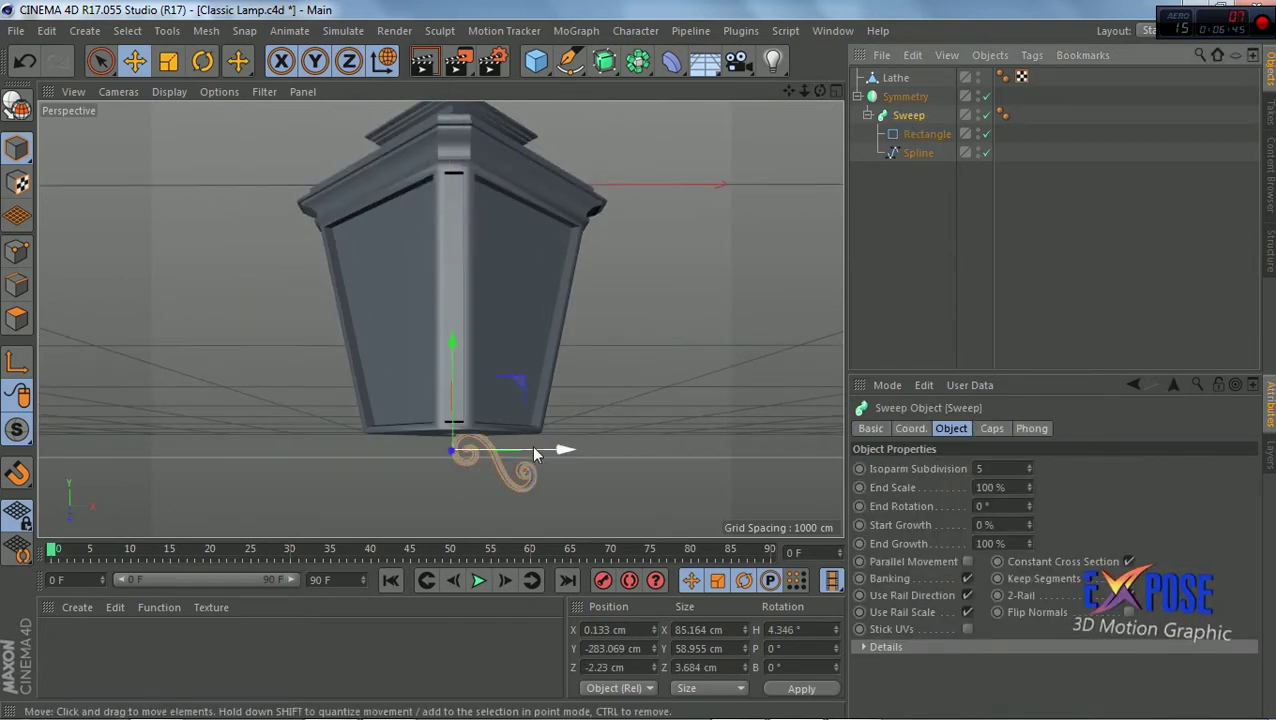
click(834, 92)
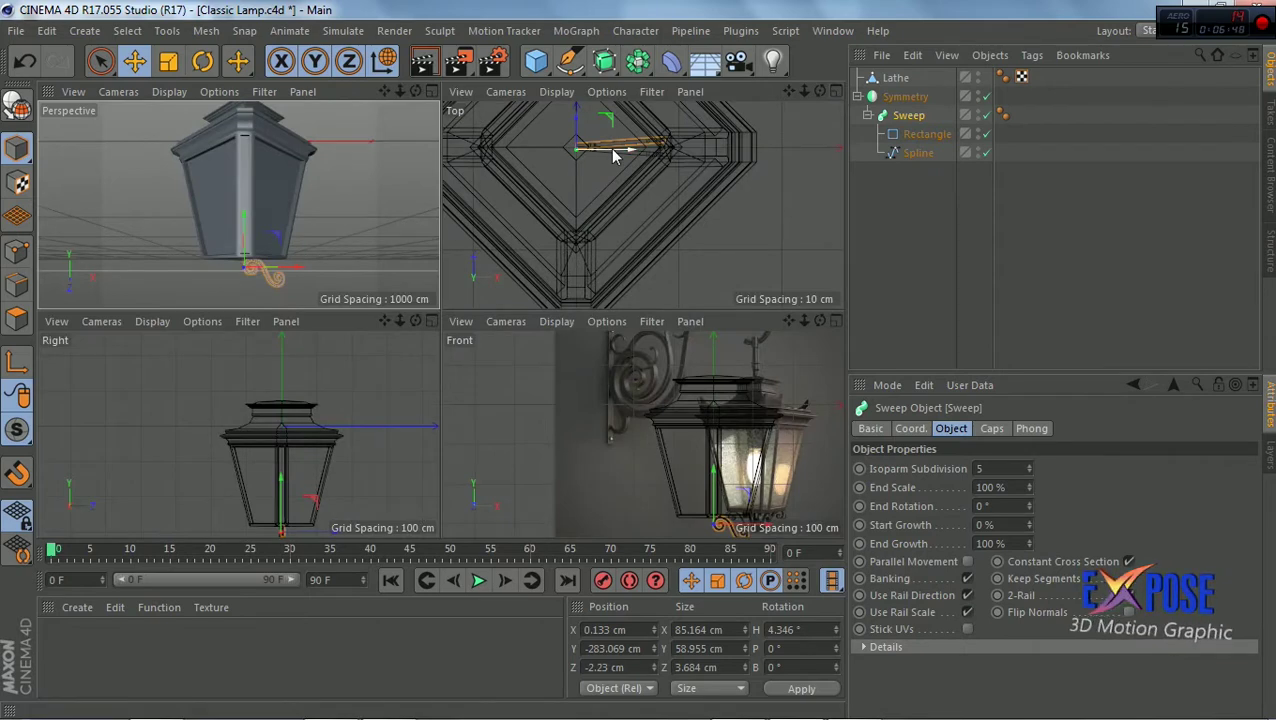
Undo a trial sideways move of the scroll and orbit around the lamp in full-size Perspective
drag(610, 148, 516, 155)
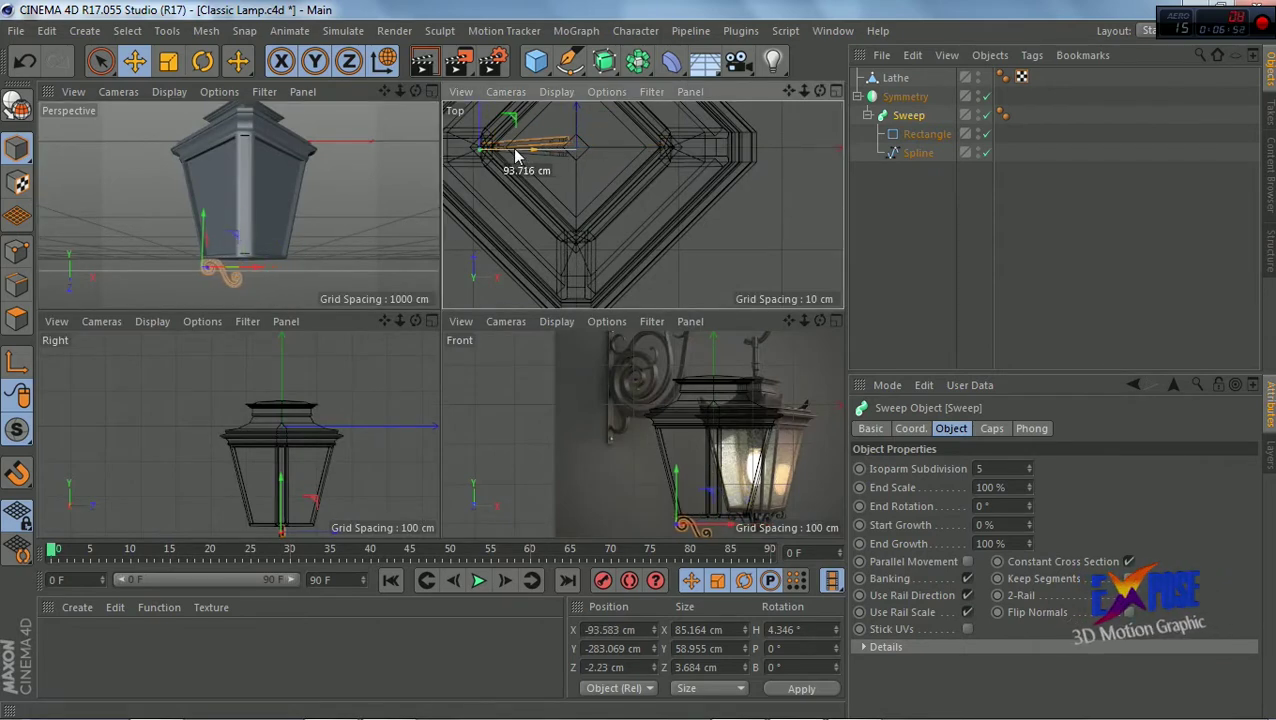
key(ctrl+z)
click(432, 91)
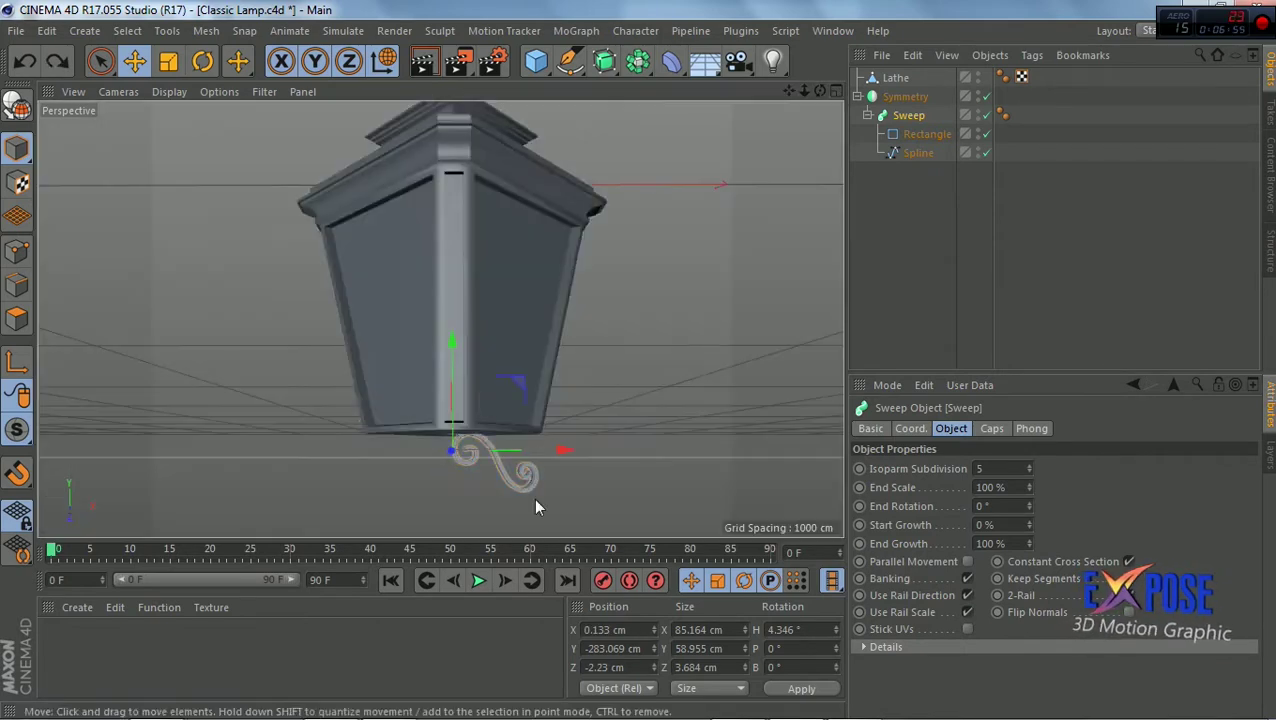
drag(820, 91, 830, 91)
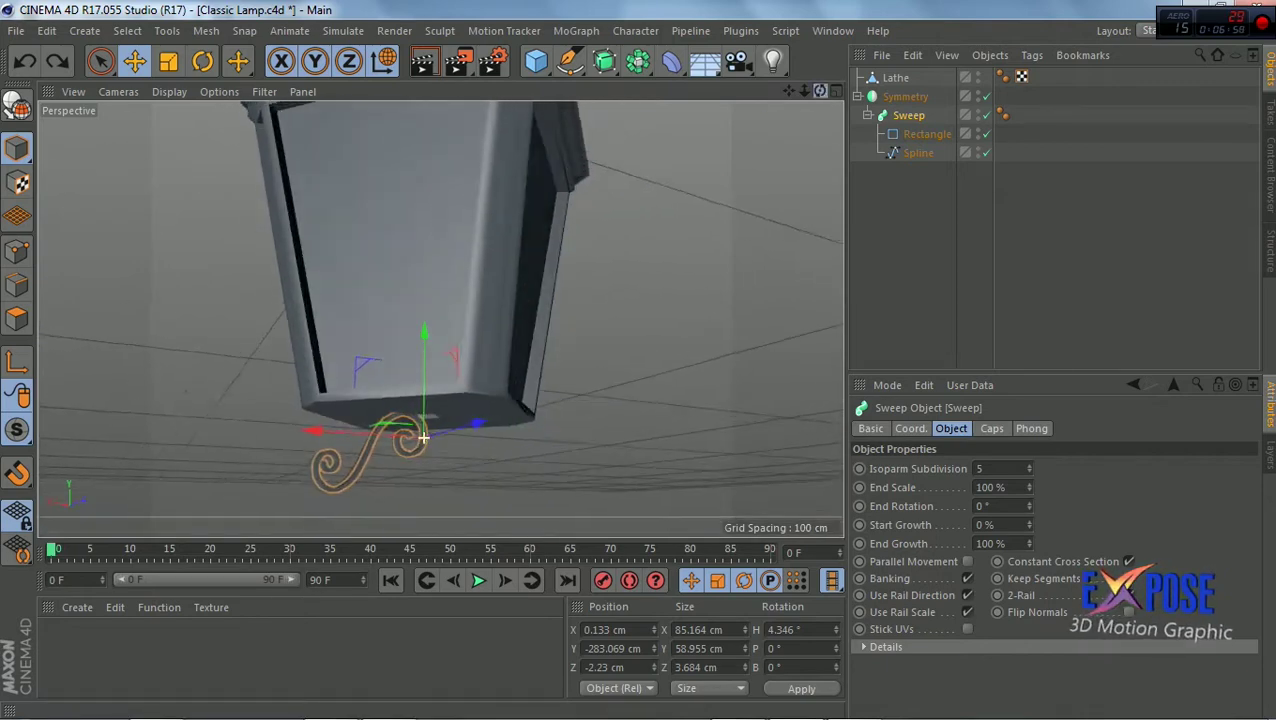
drag(423, 437, 1183, 710)
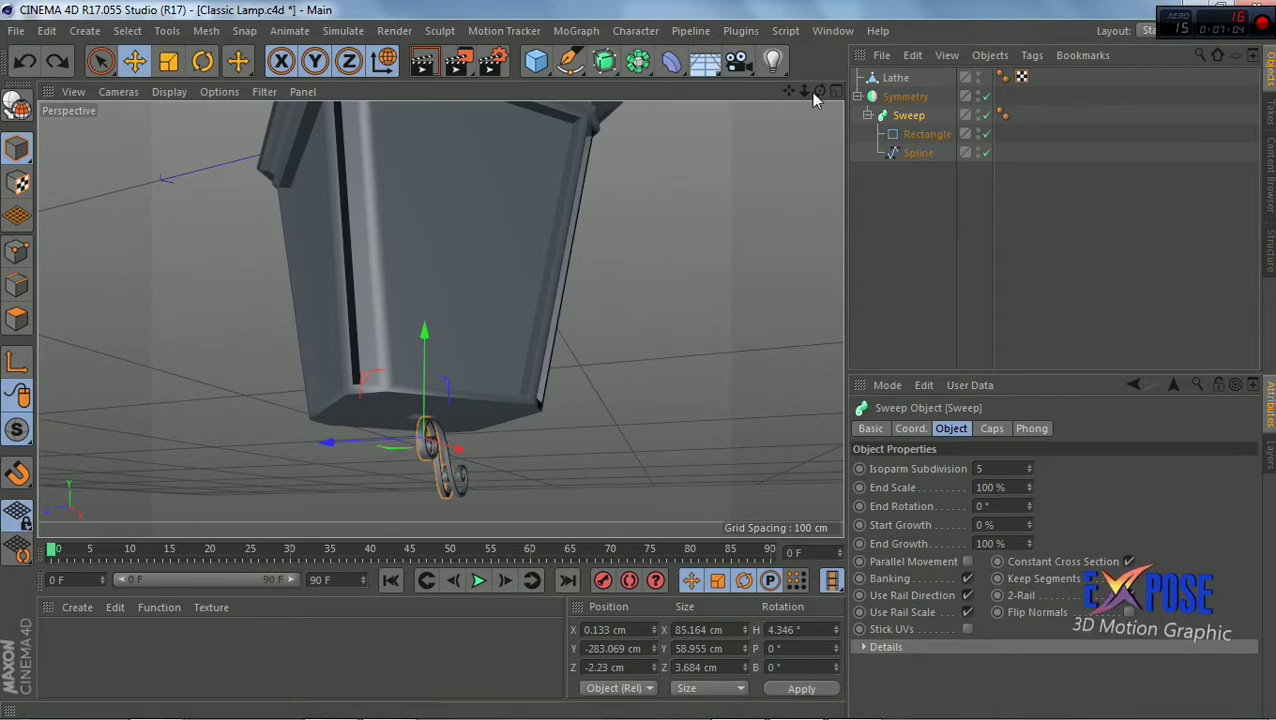
mouse_move(820, 91)
mouse_down()
mouse_move(424, 437)
mouse_move(453, 378)
mouse_move(424, 437)
mouse_up()
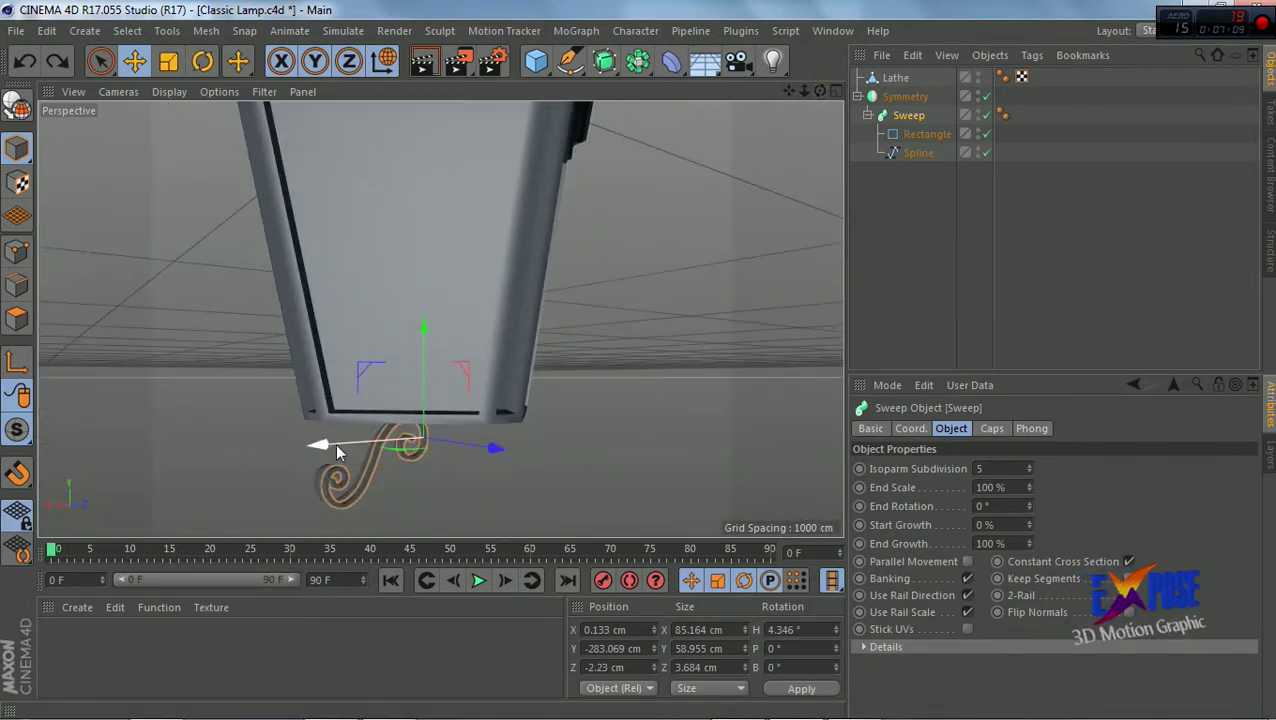
Select the Symmetry and Sweep objects to check them, then deselect everything
click(900, 95)
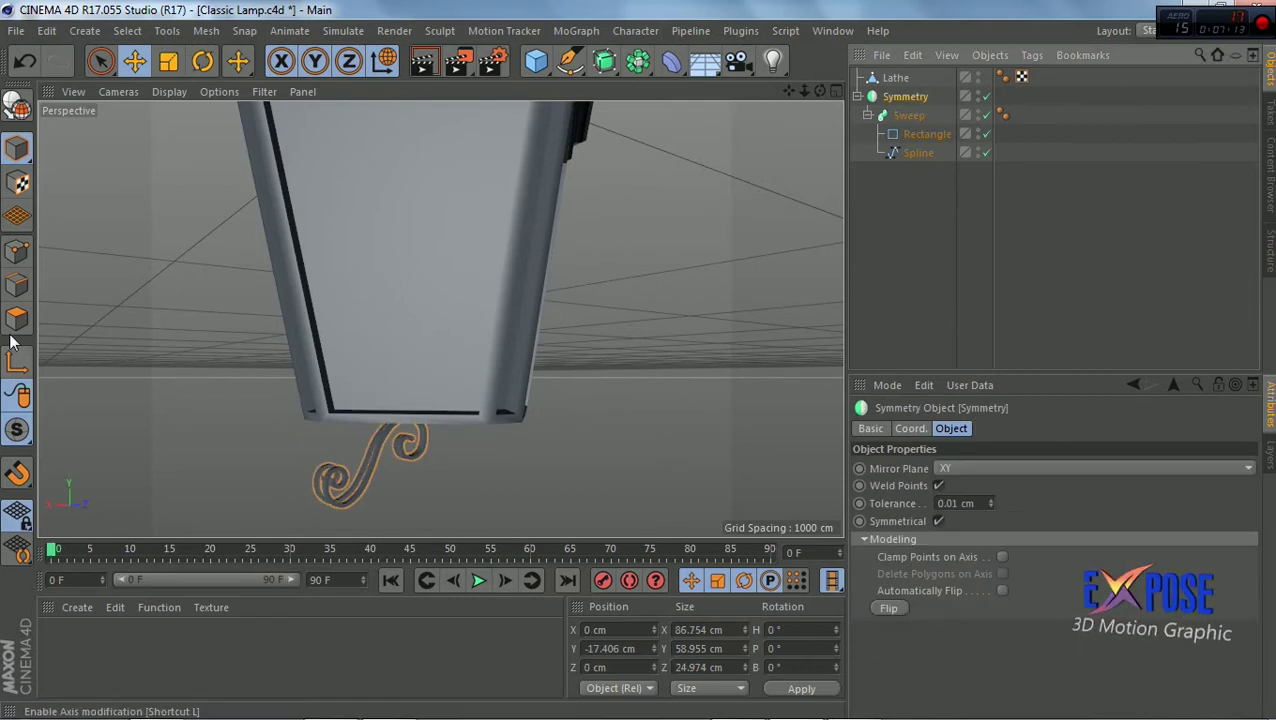
click(100, 61)
click(880, 96)
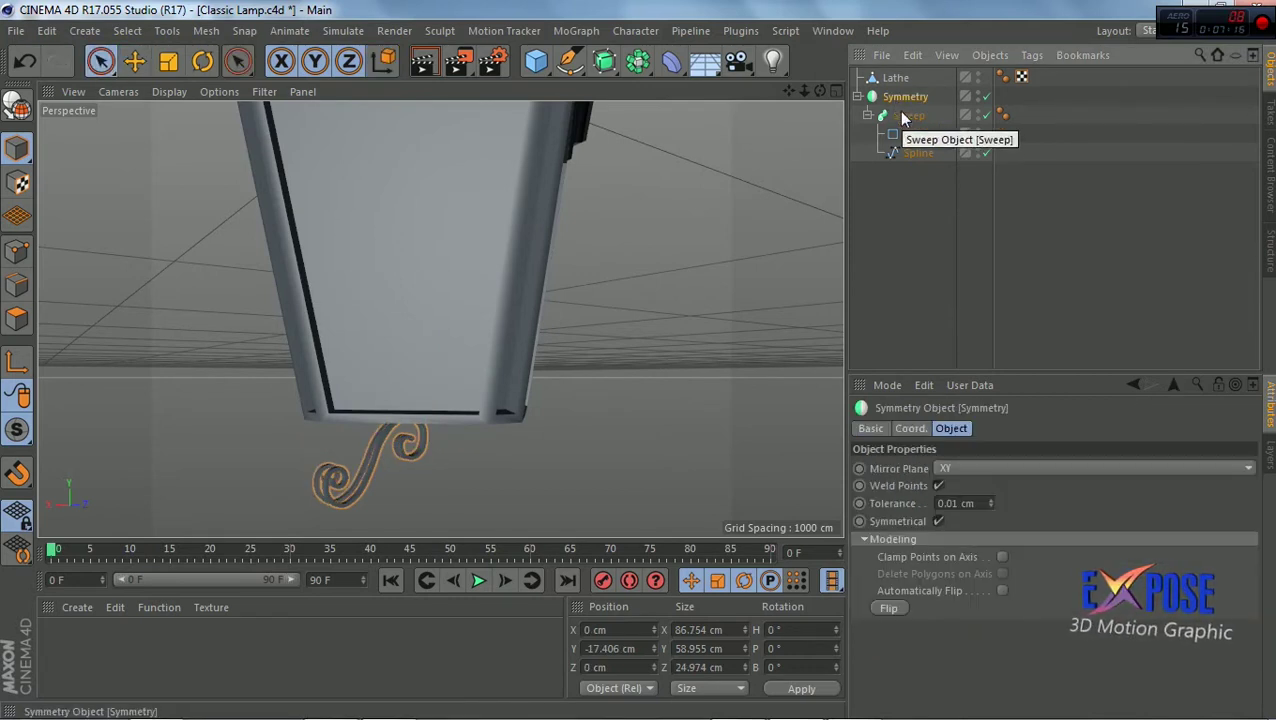
click(905, 117)
click(893, 242)
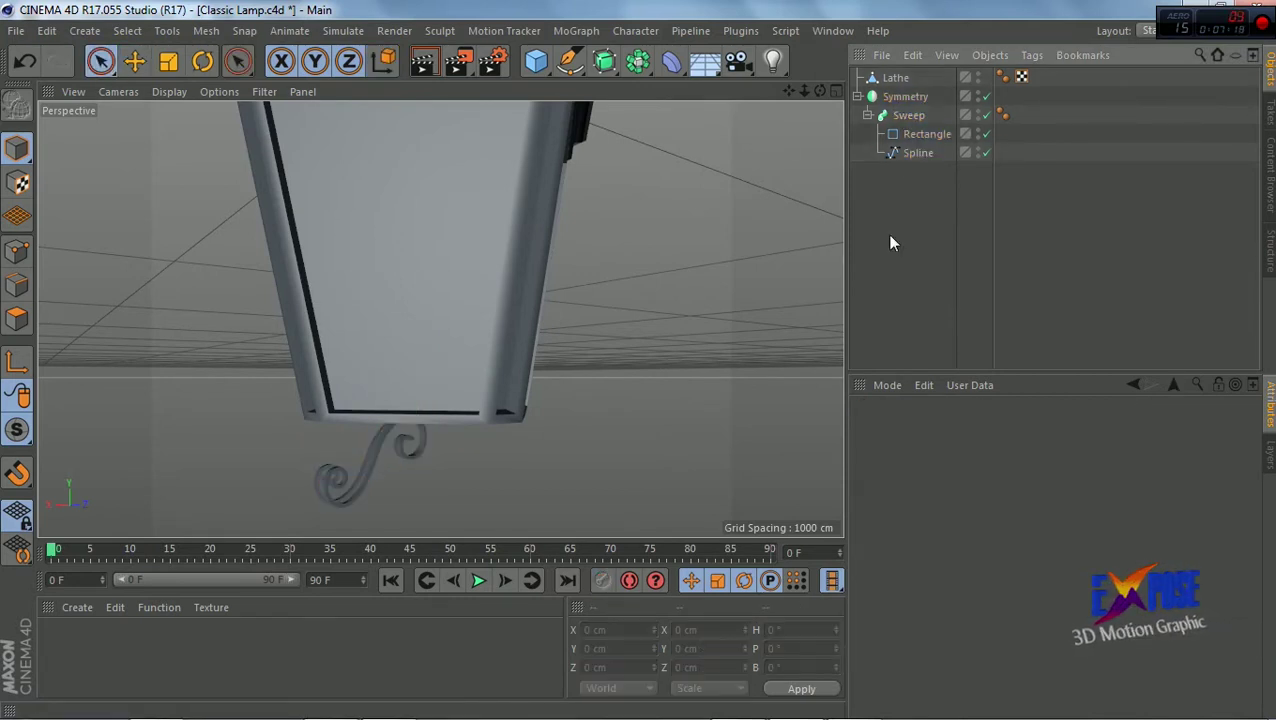
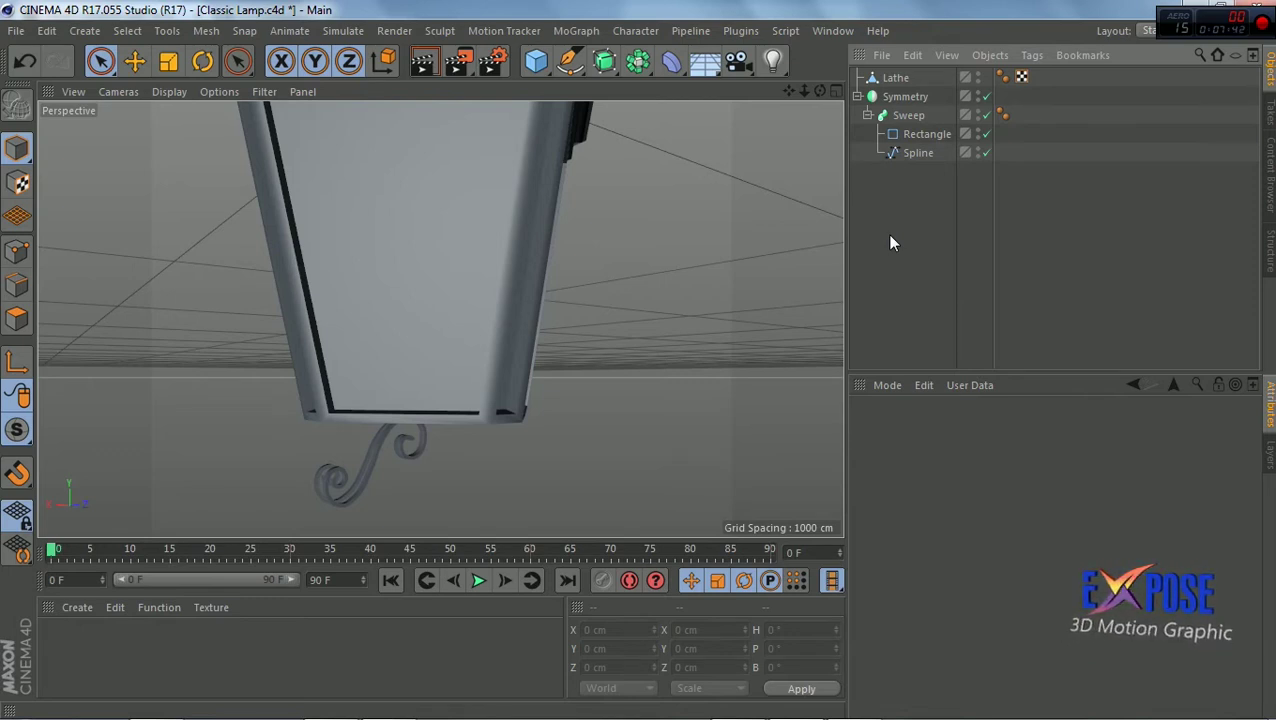
With the Symmetry scroll object selected, add a MoGraph Cloner to the scene
drag(820, 91, 840, 140)
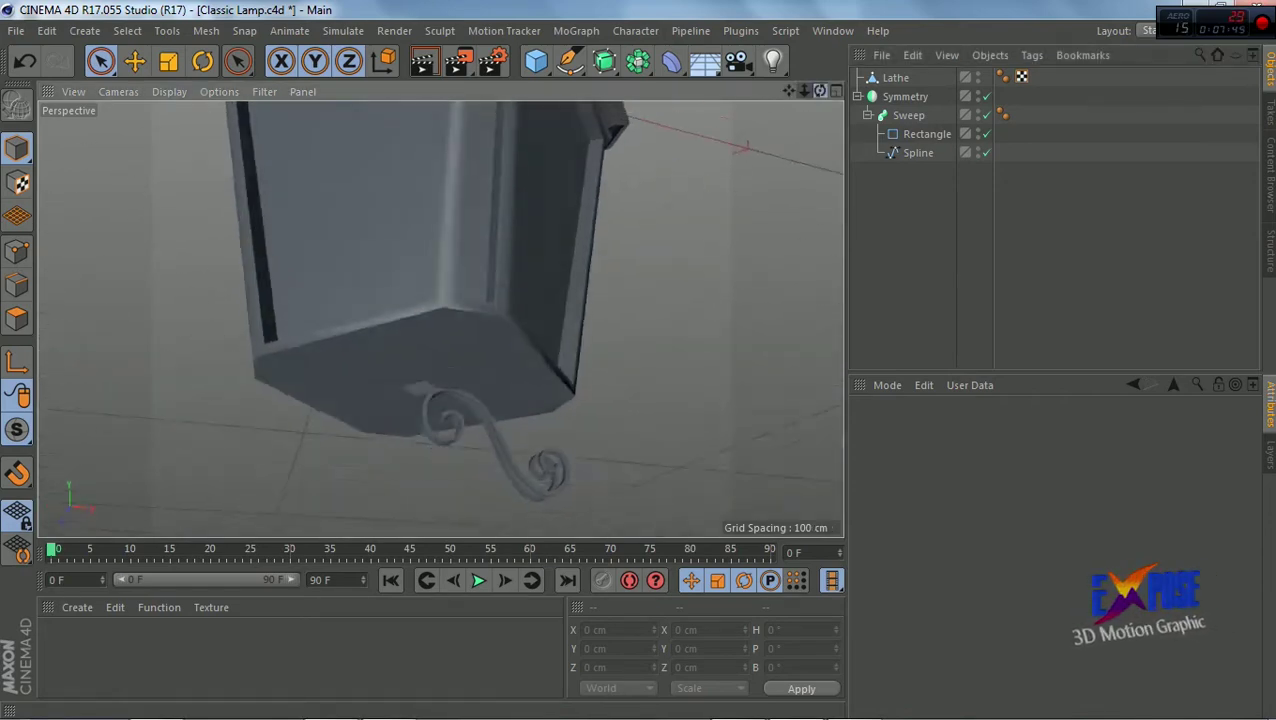
drag(820, 91, 820, 91)
click(905, 96)
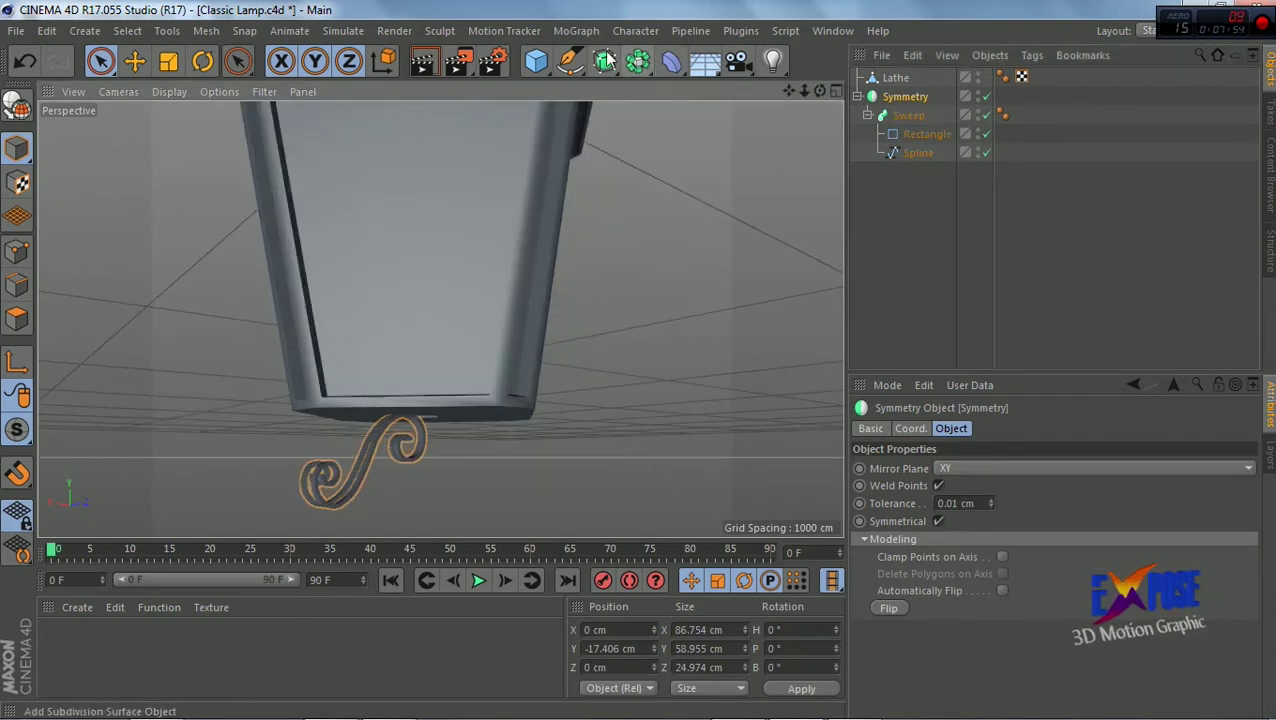
click(576, 30)
click(590, 173)
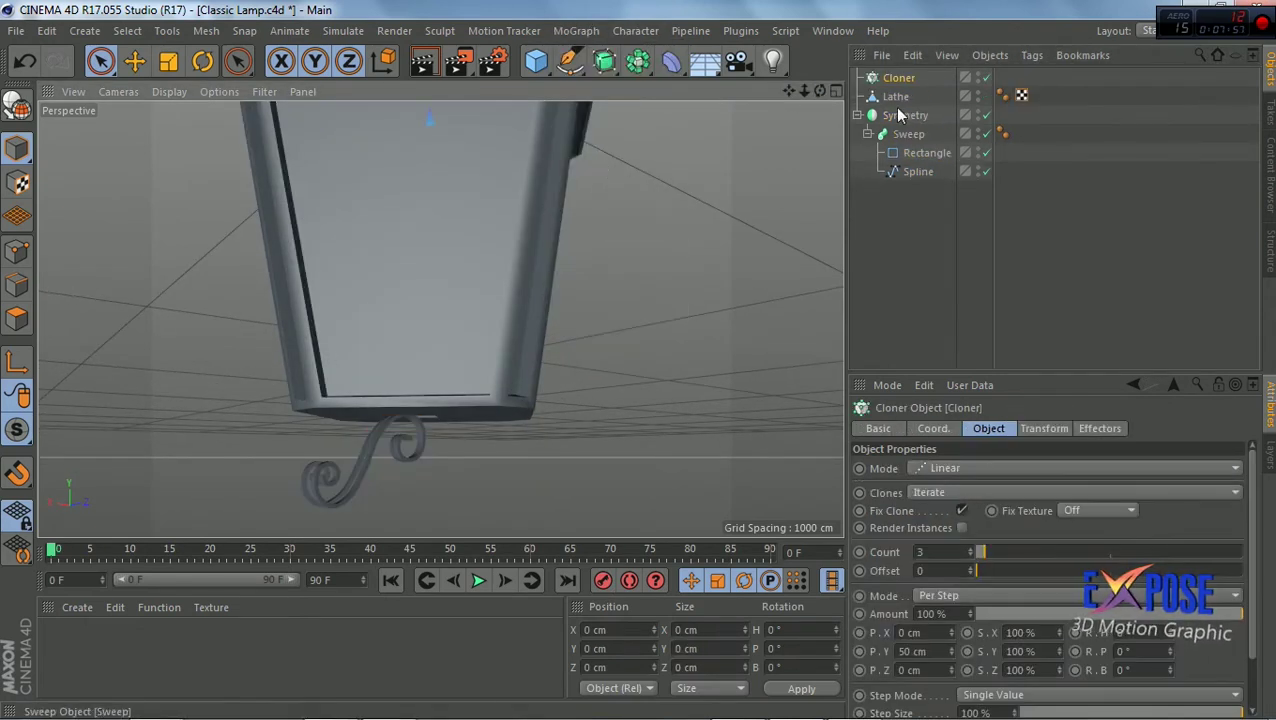
Set the Cloner to Radial mode and place the Symmetry scroll inside it
click(980, 467)
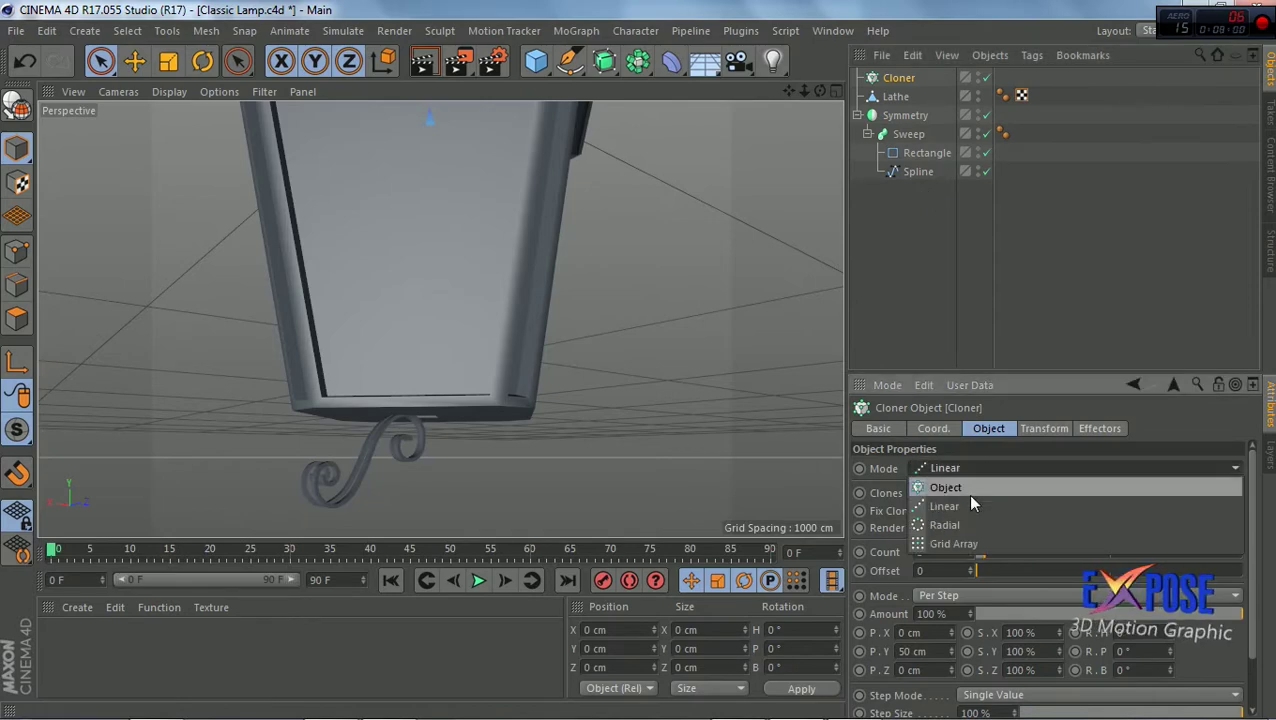
click(940, 524)
drag(893, 98, 903, 81)
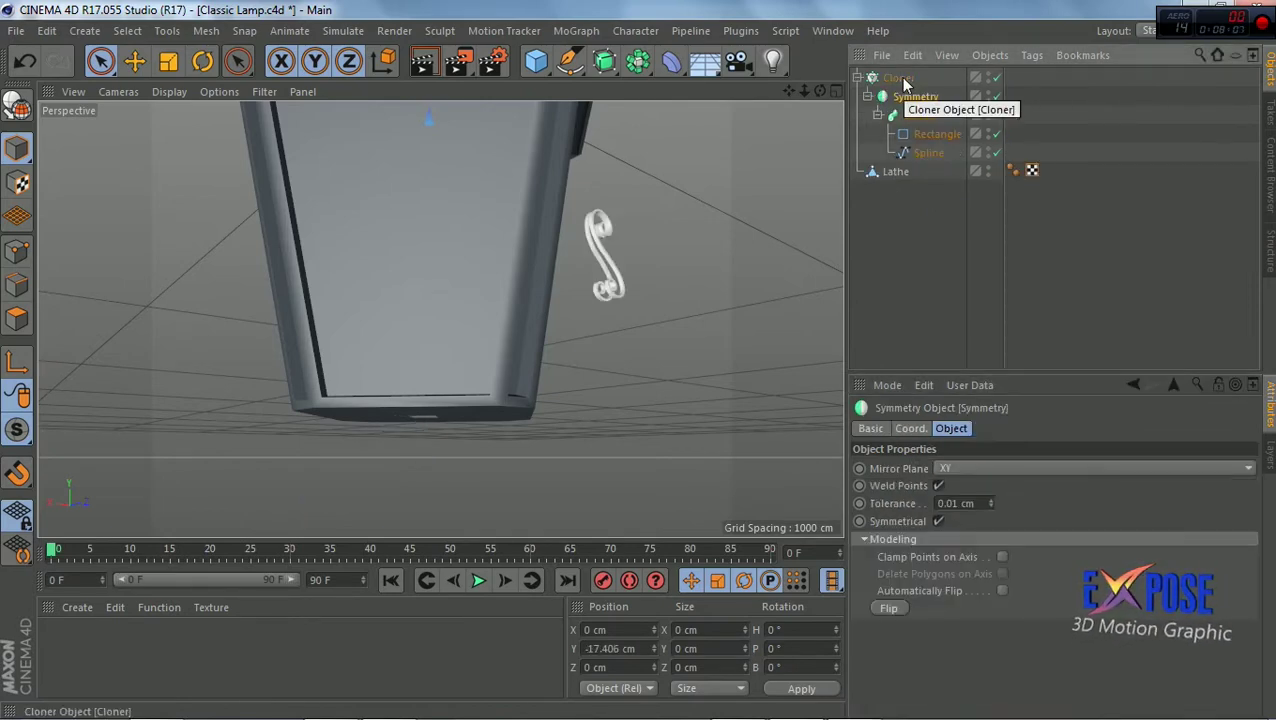
key(ctrl+z)
Move the cloned scrolls down below the lamp
scroll(550, 194, down, 3)
scroll(517, 141, down, 2)
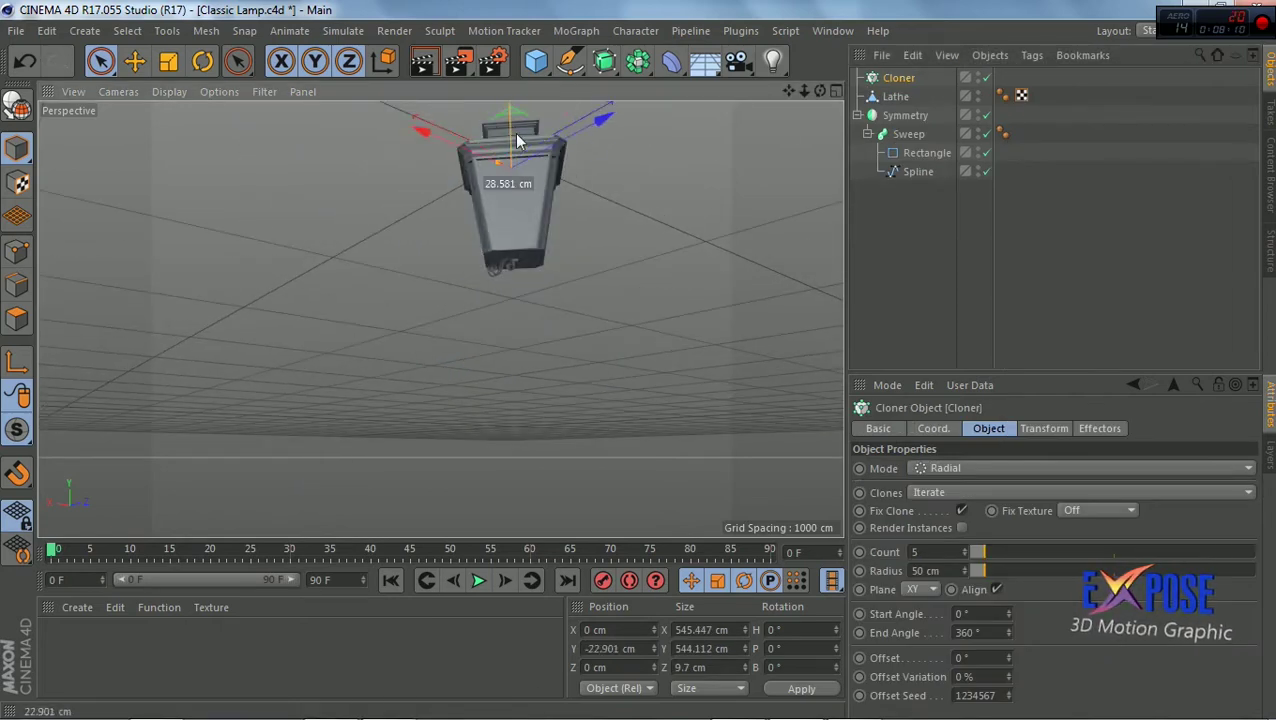
drag(517, 141, 525, 218)
scroll(480, 220, up, 5)
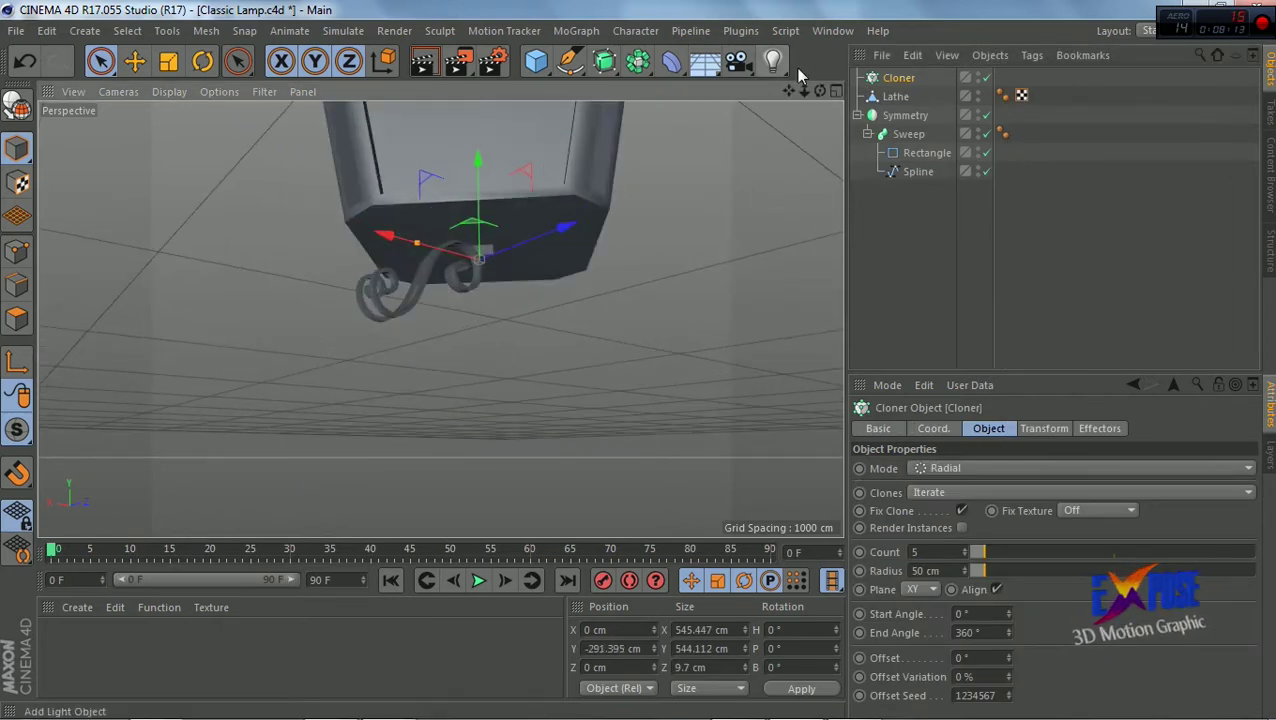
mouse_move(820, 90)
mouse_down()
mouse_move(936, 102)
mouse_move(900, 80)
mouse_up()
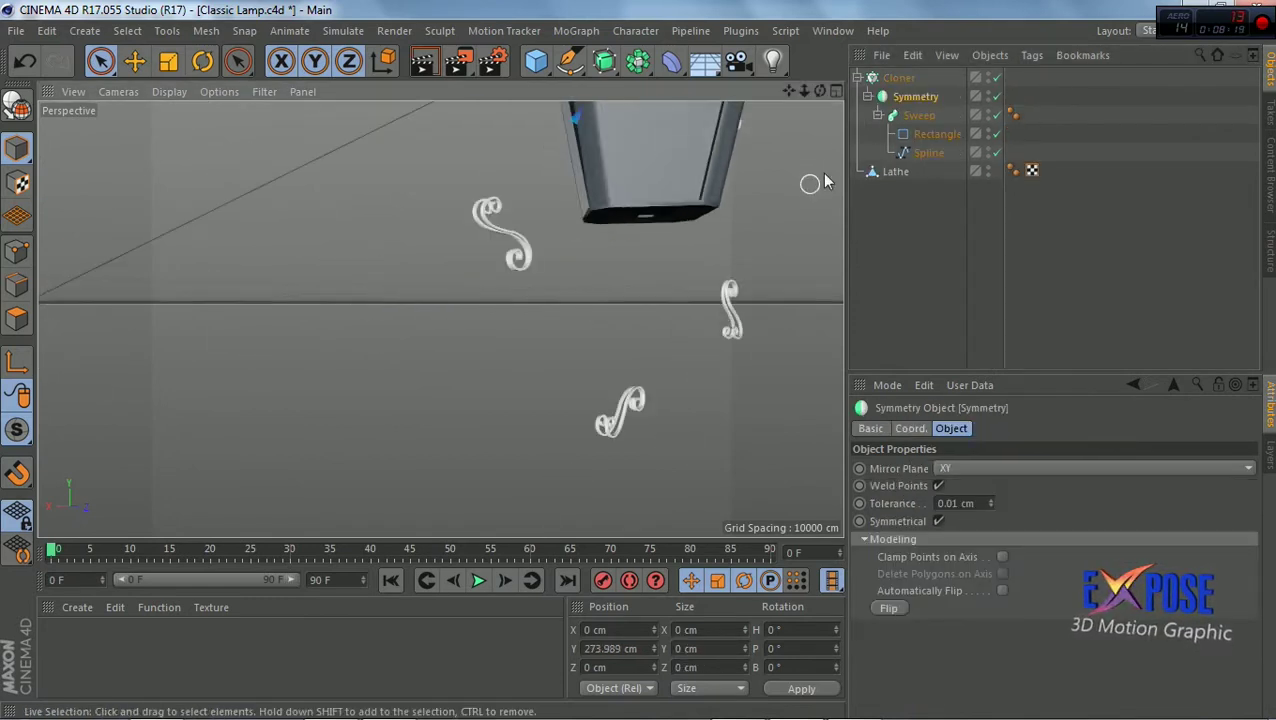
Lay the radial ring flat on the XZ plane and set the clone count to 3
click(899, 79)
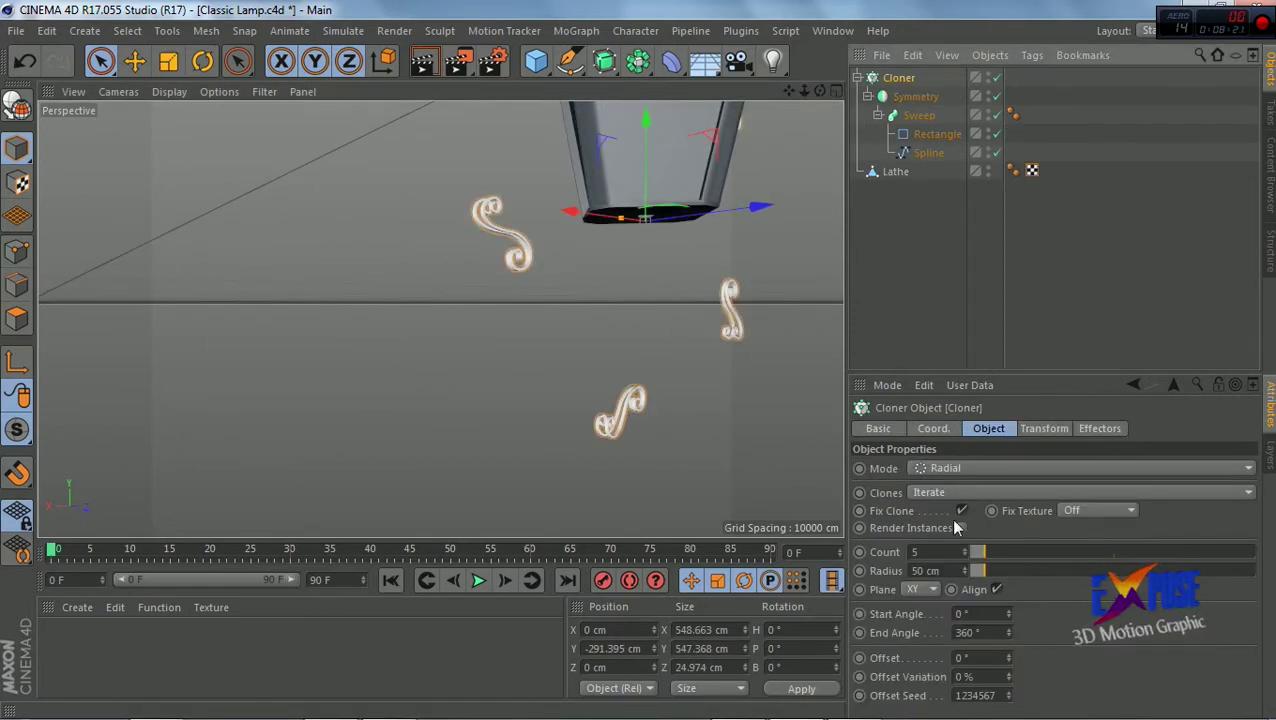
click(922, 589)
click(924, 630)
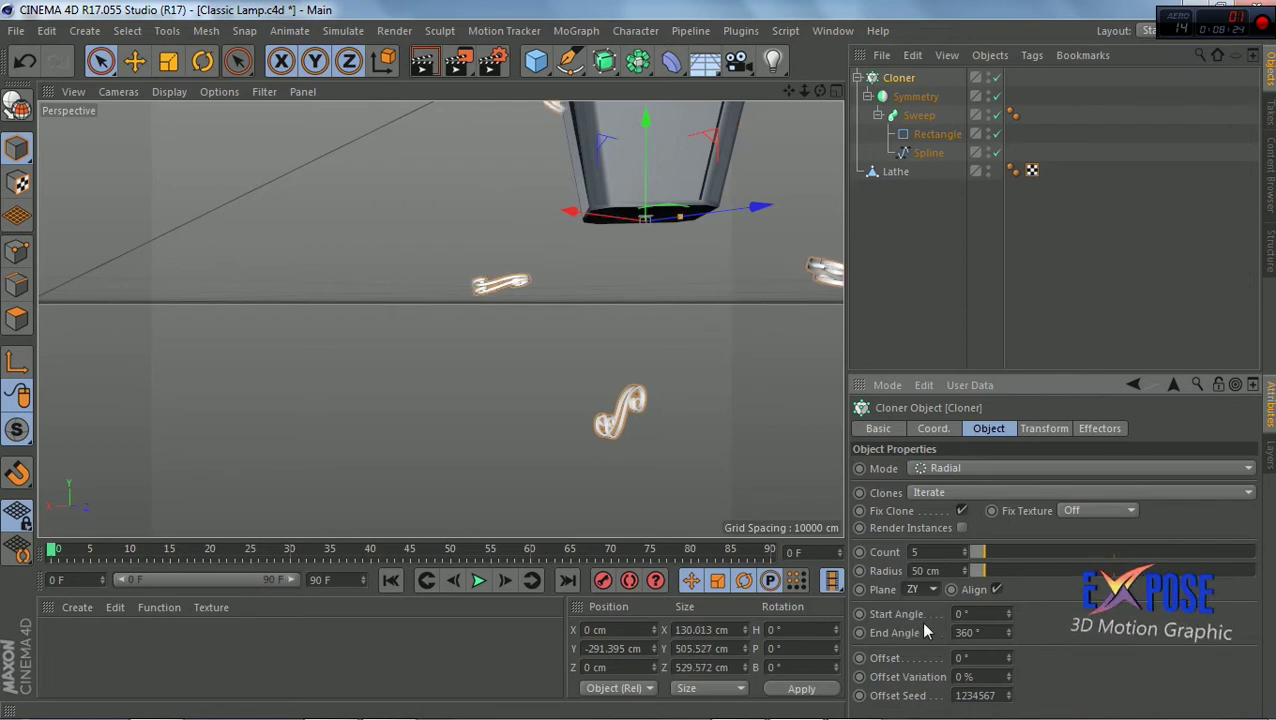
click(920, 587)
click(916, 646)
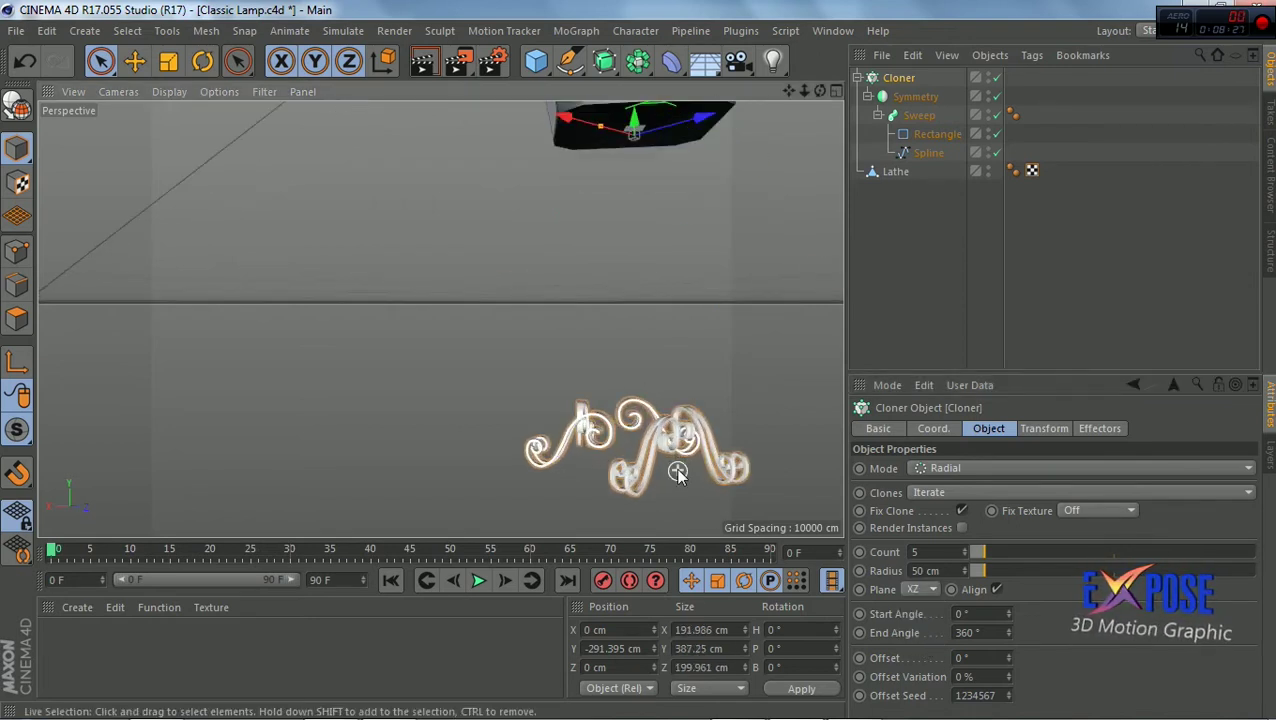
drag(820, 90, 819, 88)
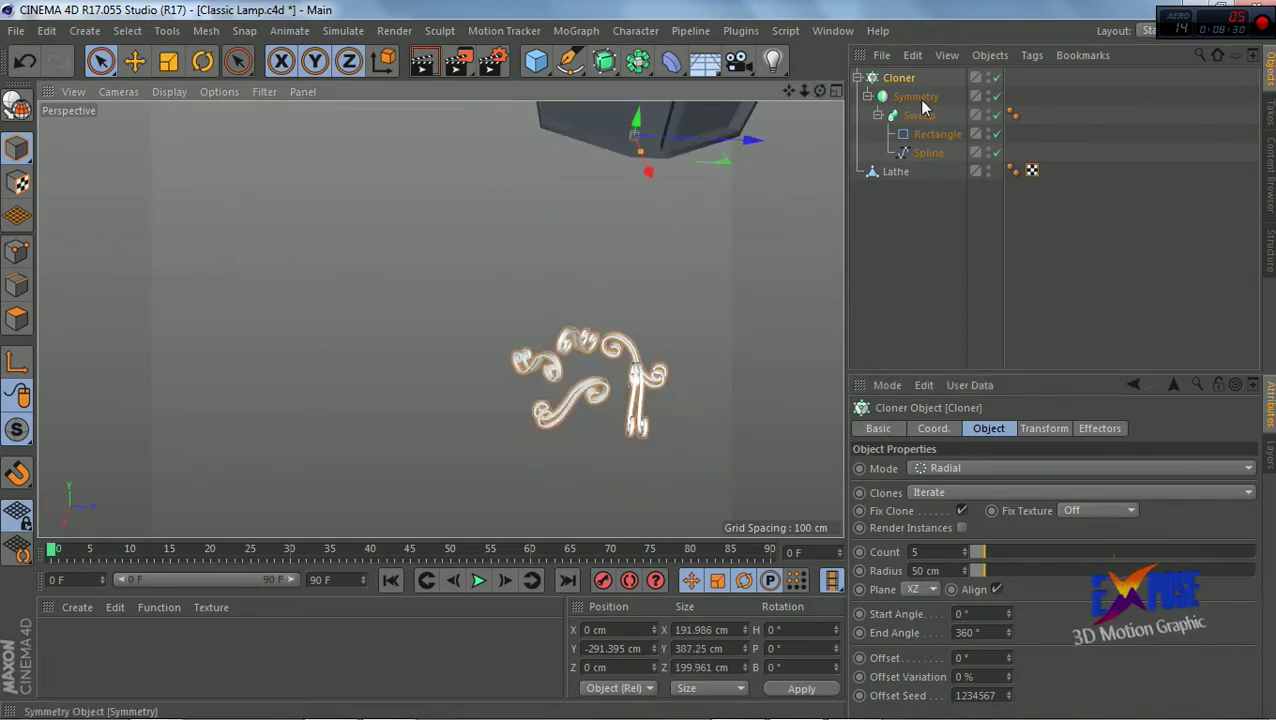
double_click(915, 552)
text(3)
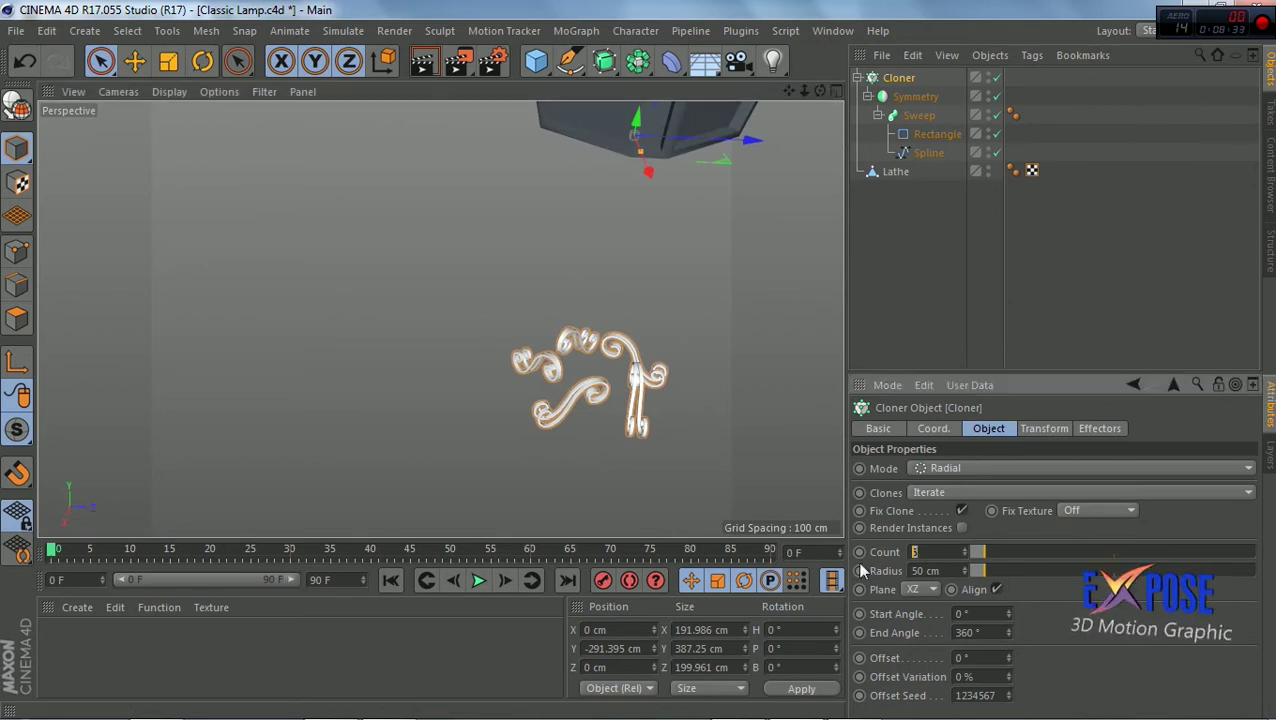
key(Return)
Rotate every clone to a 92° heading and switch to the four-view layout
click(1027, 428)
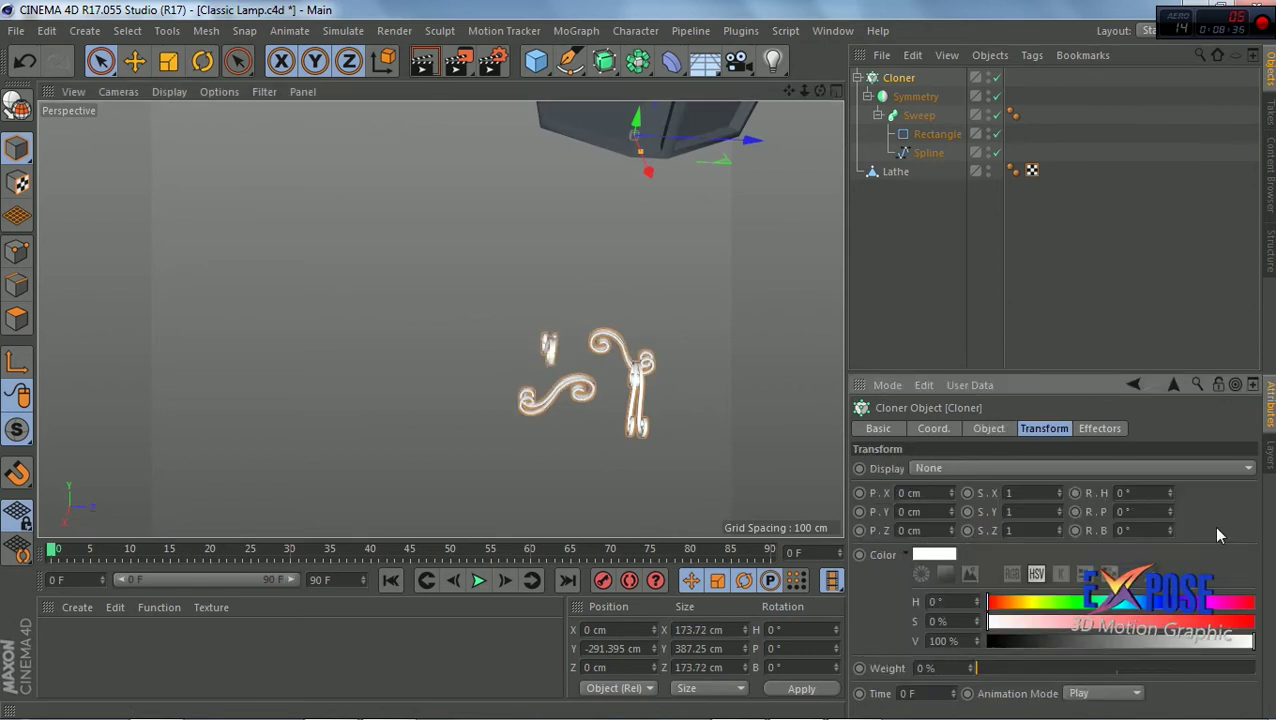
drag(1172, 495, 967, 314)
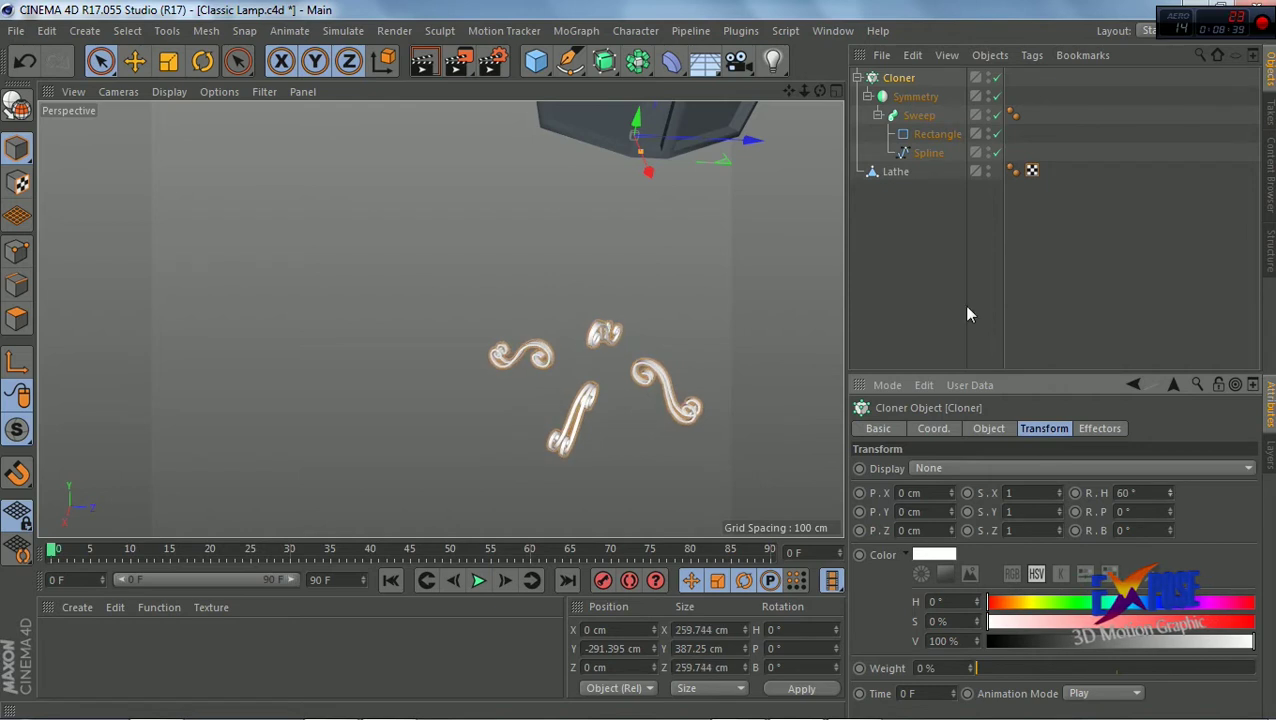
click(836, 92)
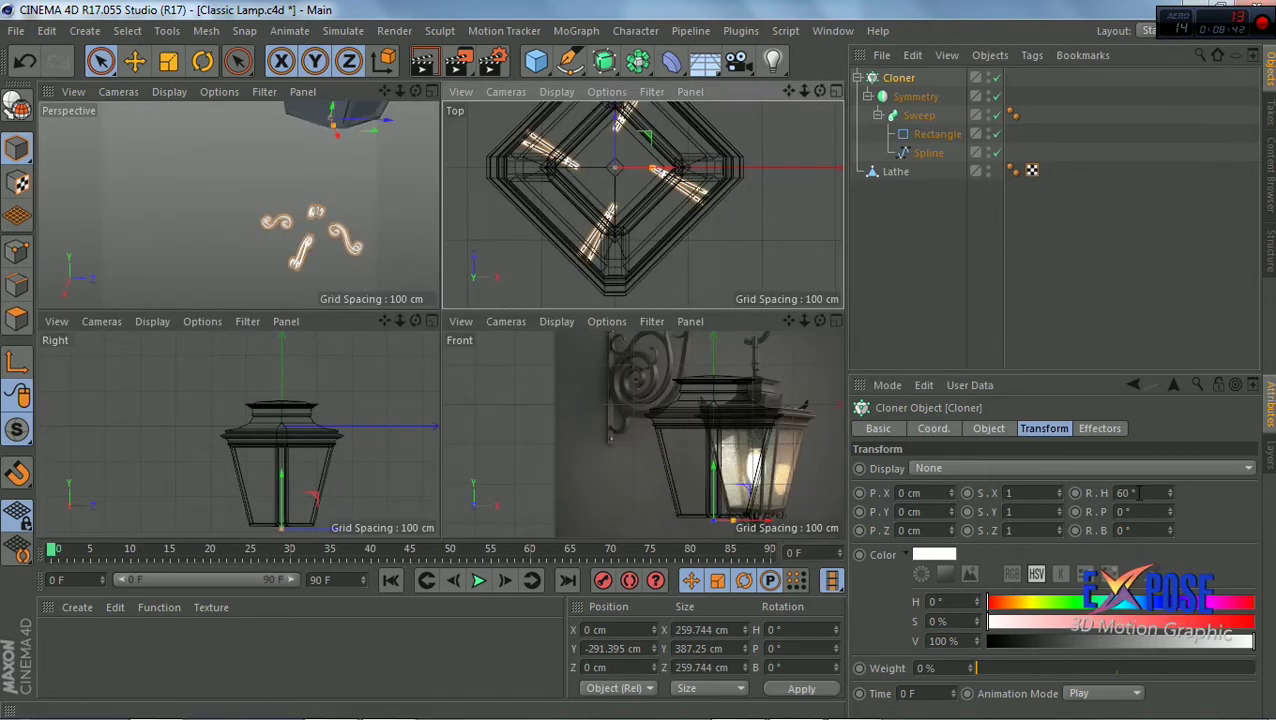
drag(1170, 495, 1170, 440)
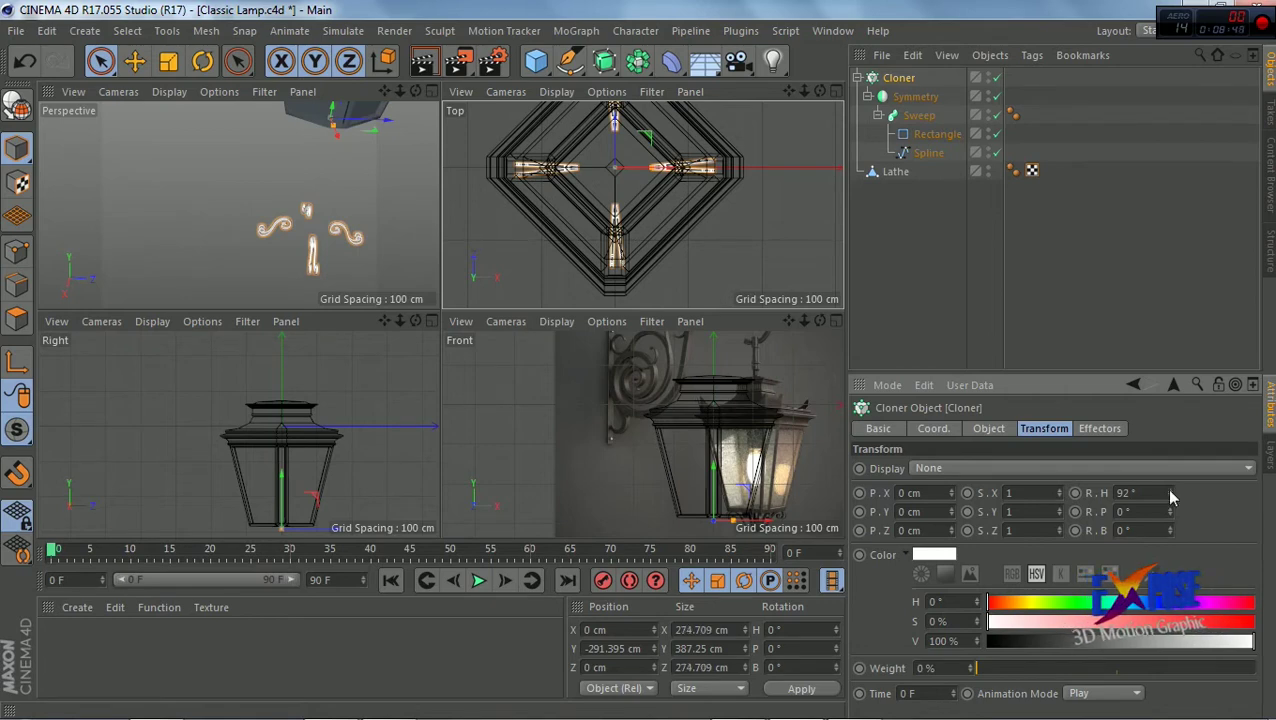
Shift the Symmetry scroll ornament slightly left along X
click(914, 97)
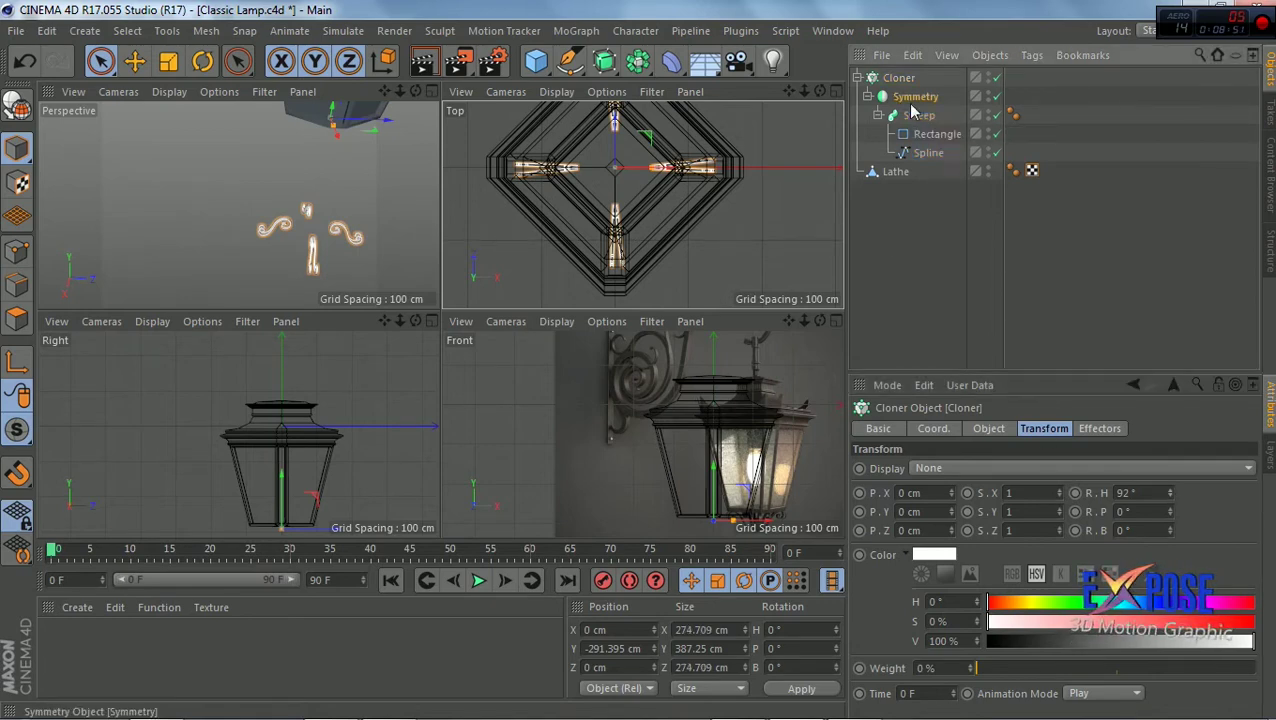
scroll(760, 190, up, 3)
scroll(760, 190, up, 2)
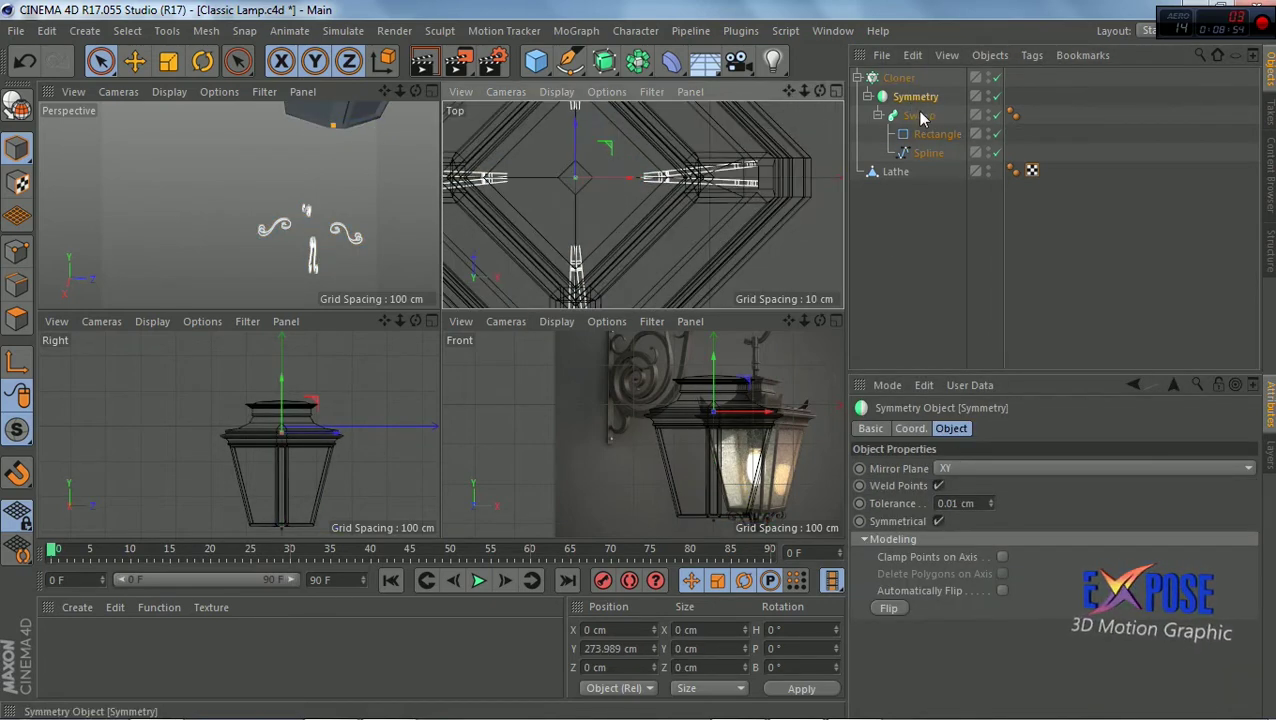
drag(594, 182, 580, 182)
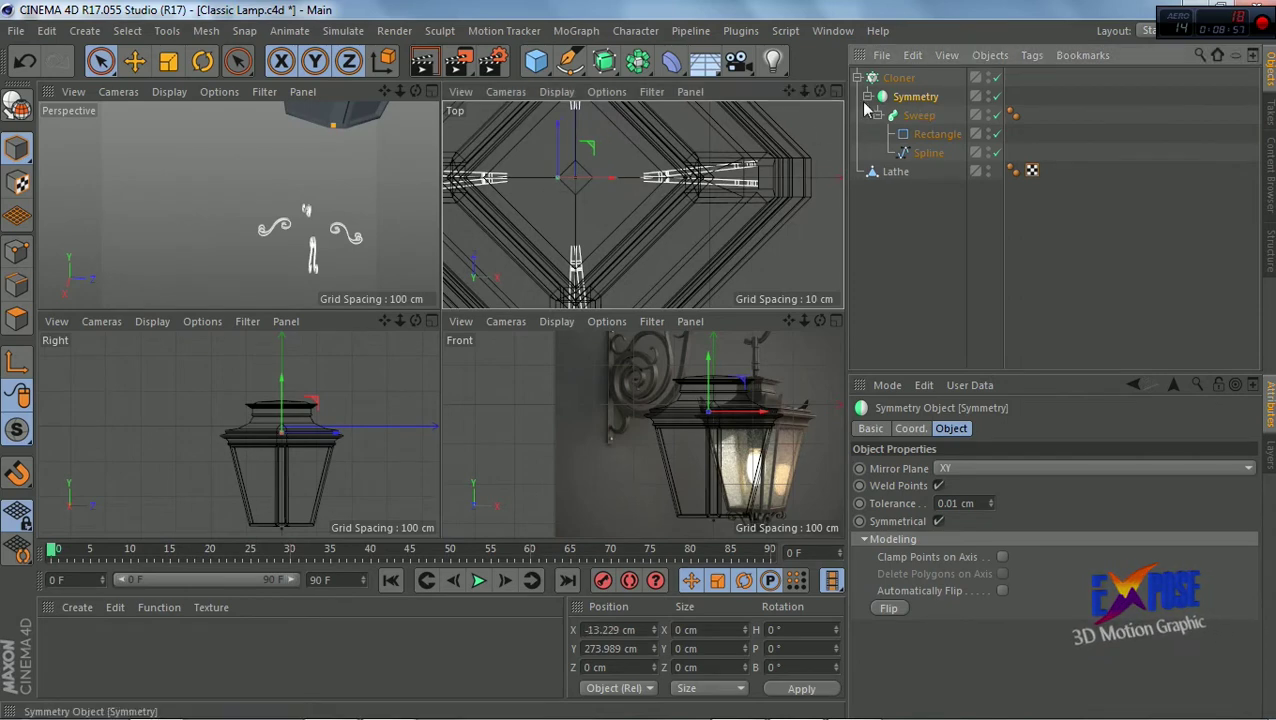
click(919, 115)
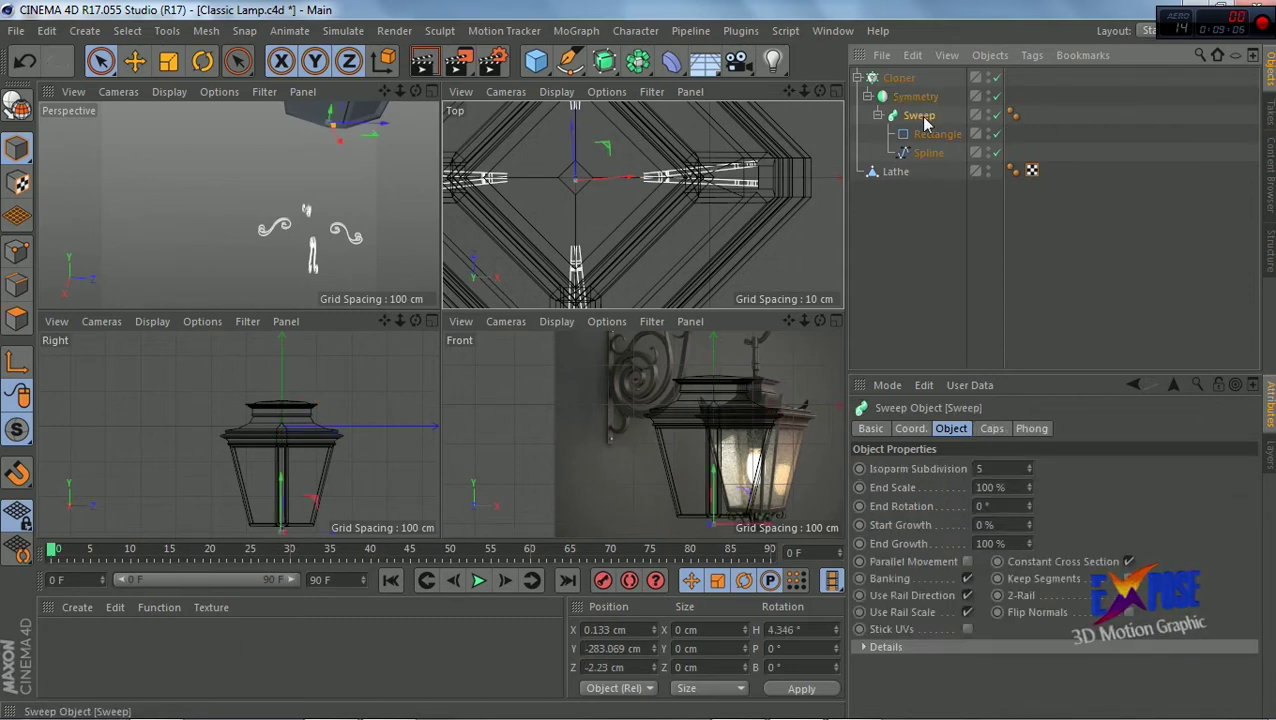
click(918, 99)
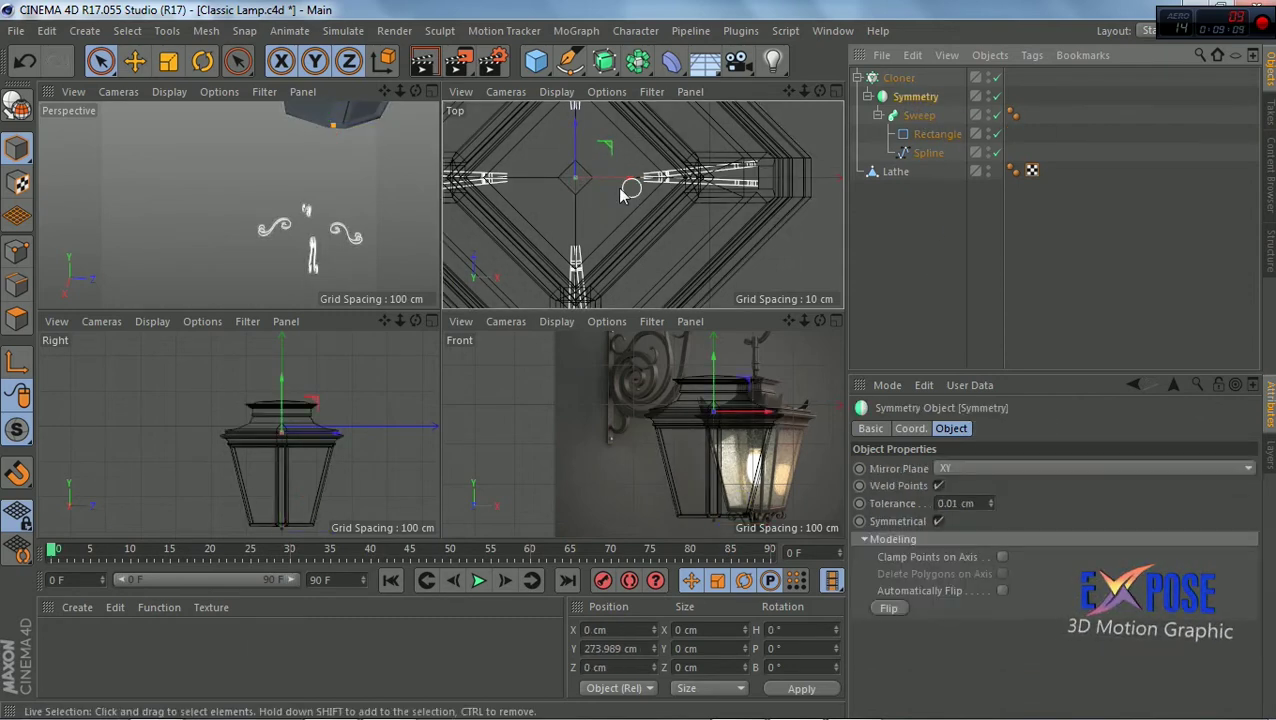
Shrink the Cloner's radial radius from 50 cm to 2 cm
click(898, 77)
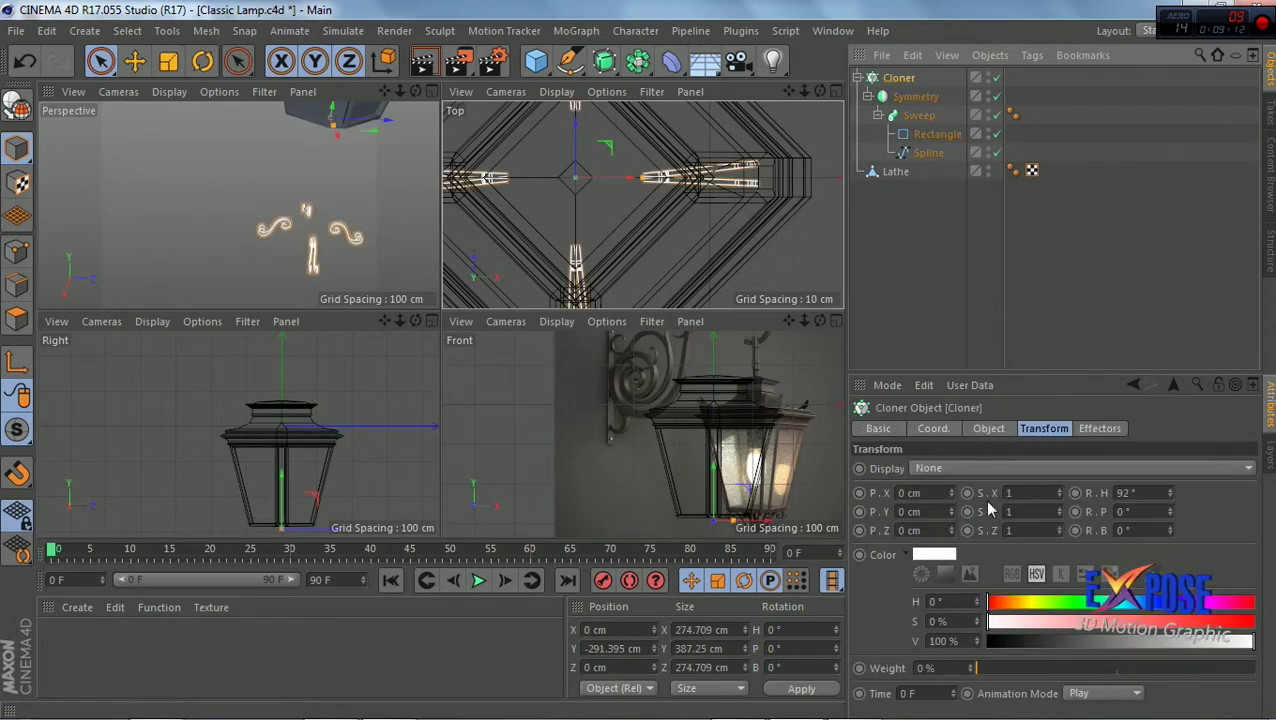
click(933, 428)
click(986, 428)
drag(984, 571, 971, 574)
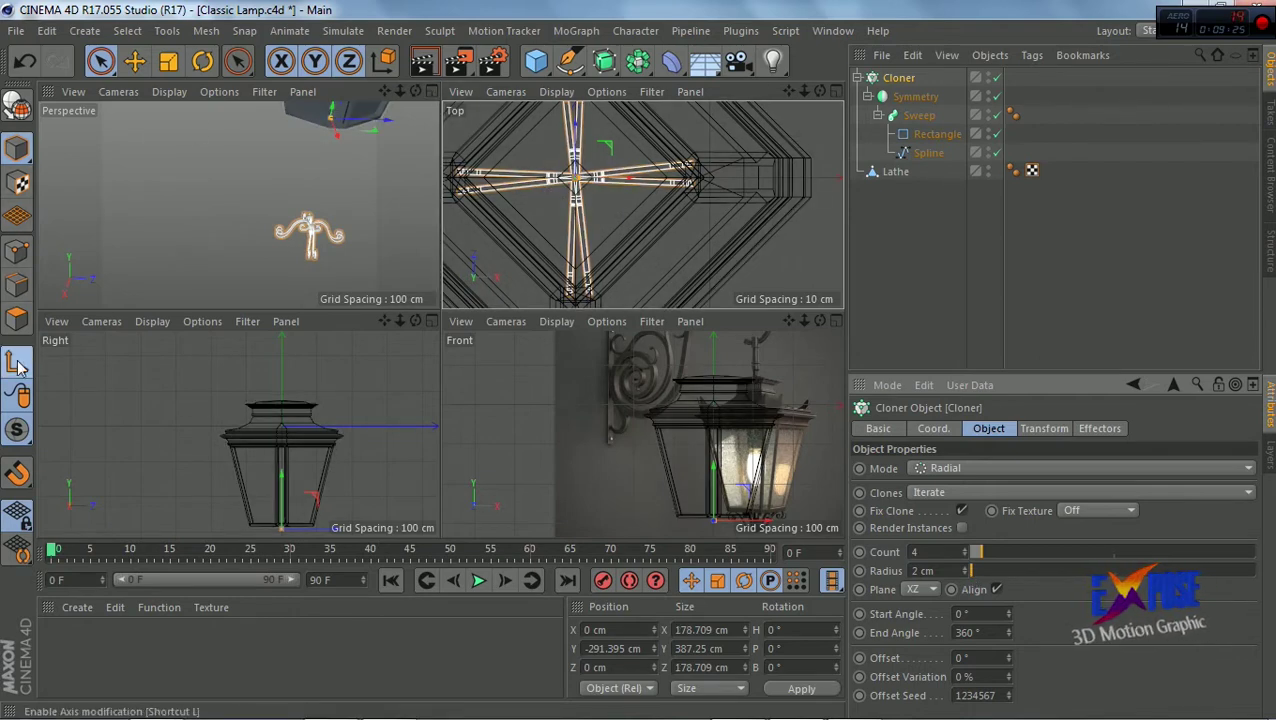
In the enlarged Right view, move the Symmetry object's axis down to the ornament
click(432, 321)
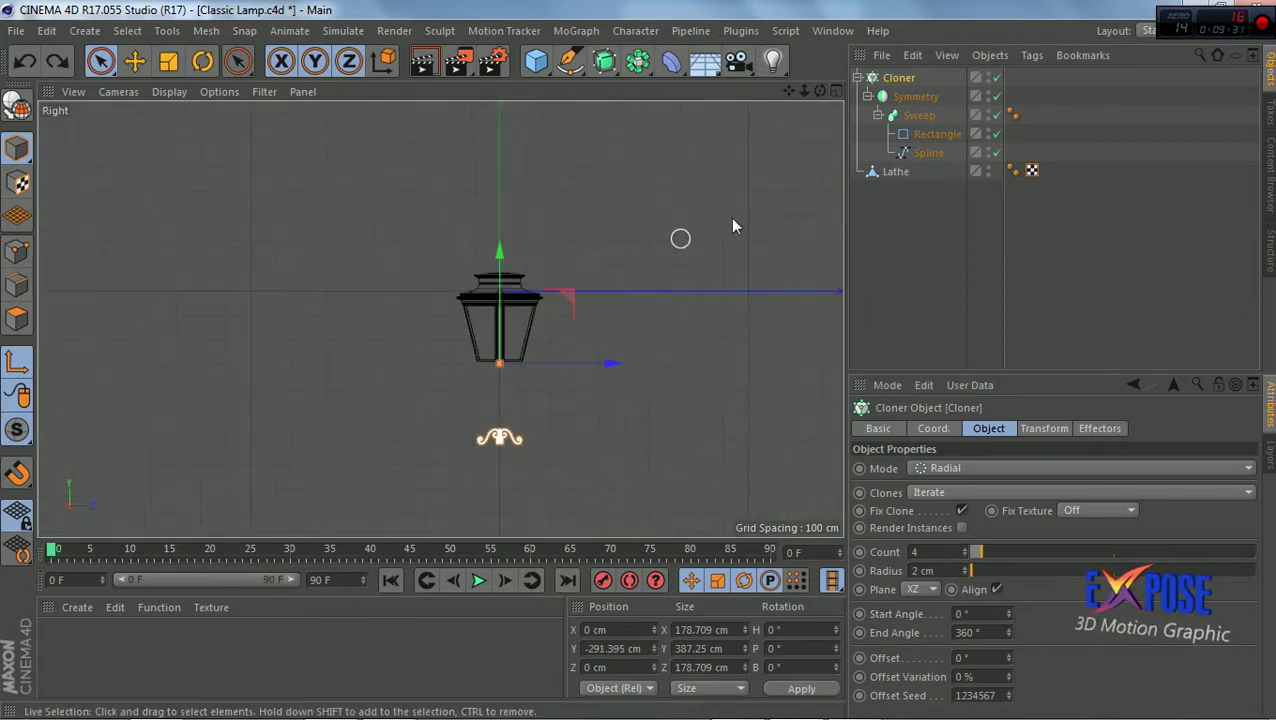
click(915, 96)
click(17, 362)
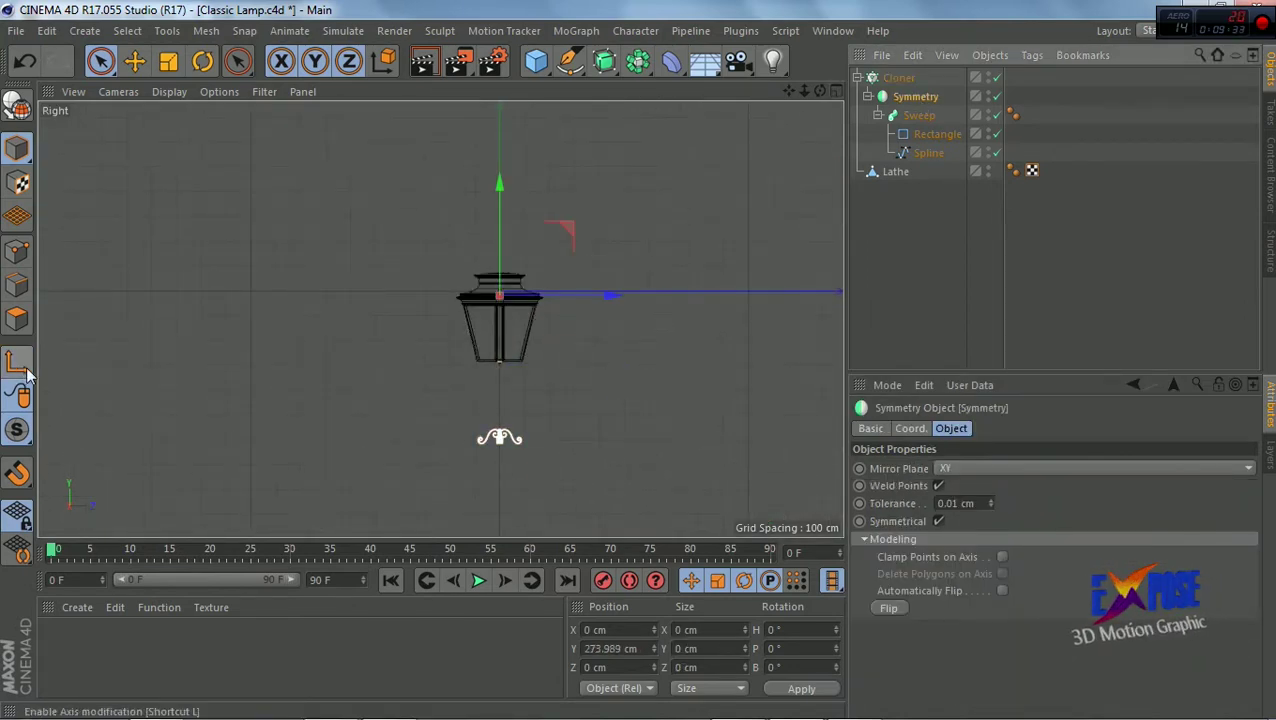
mouse_move(505, 178)
mouse_down()
mouse_move(508, 337)
mouse_move(508, 325)
mouse_up()
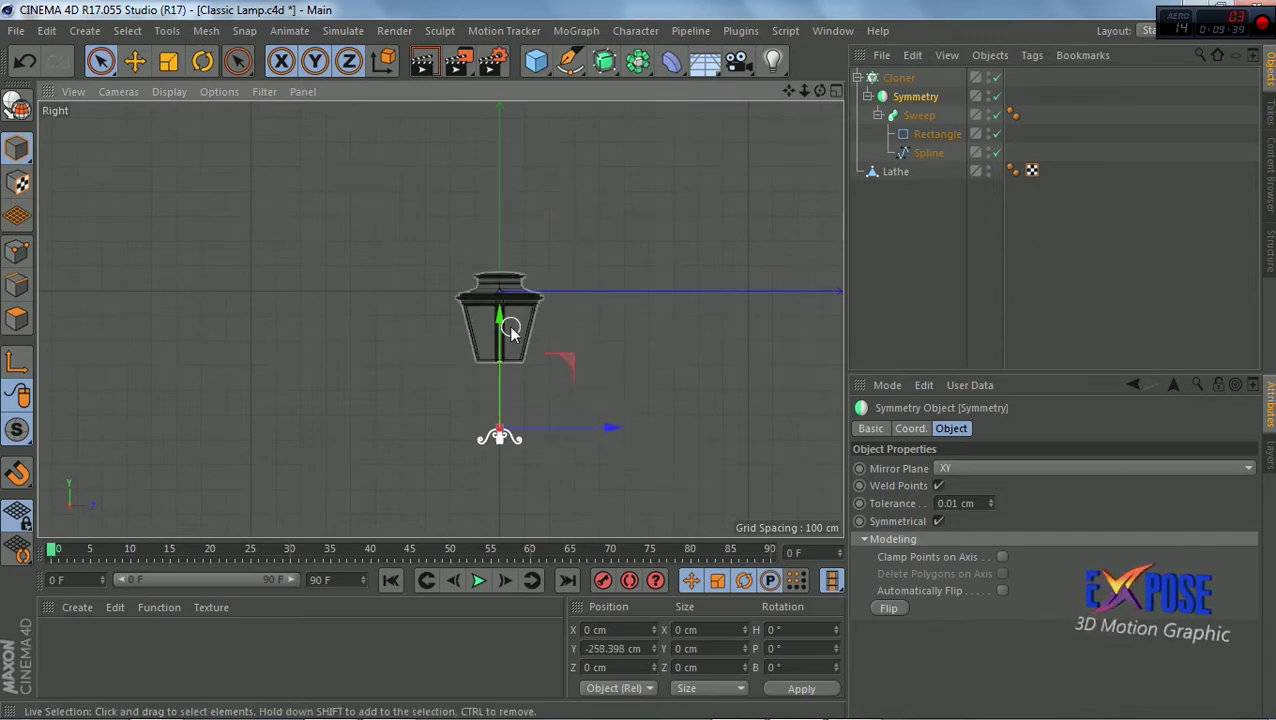
click(894, 78)
click(910, 96)
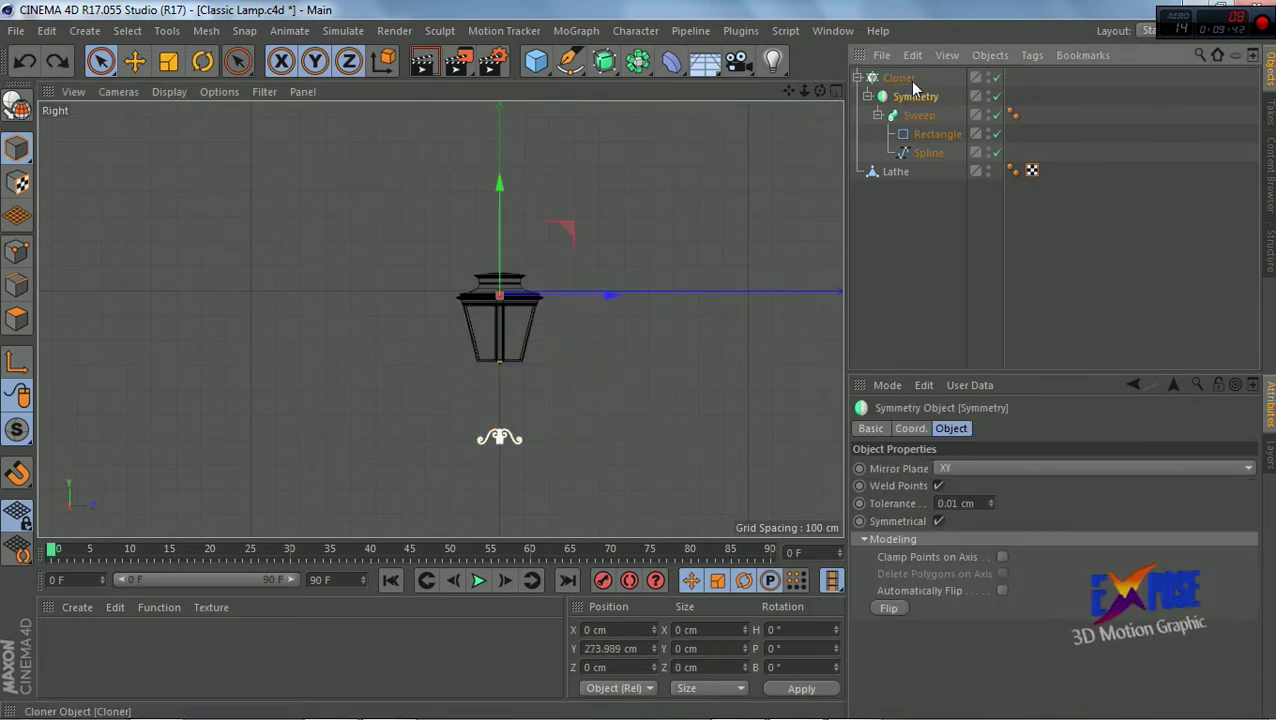
click(918, 115)
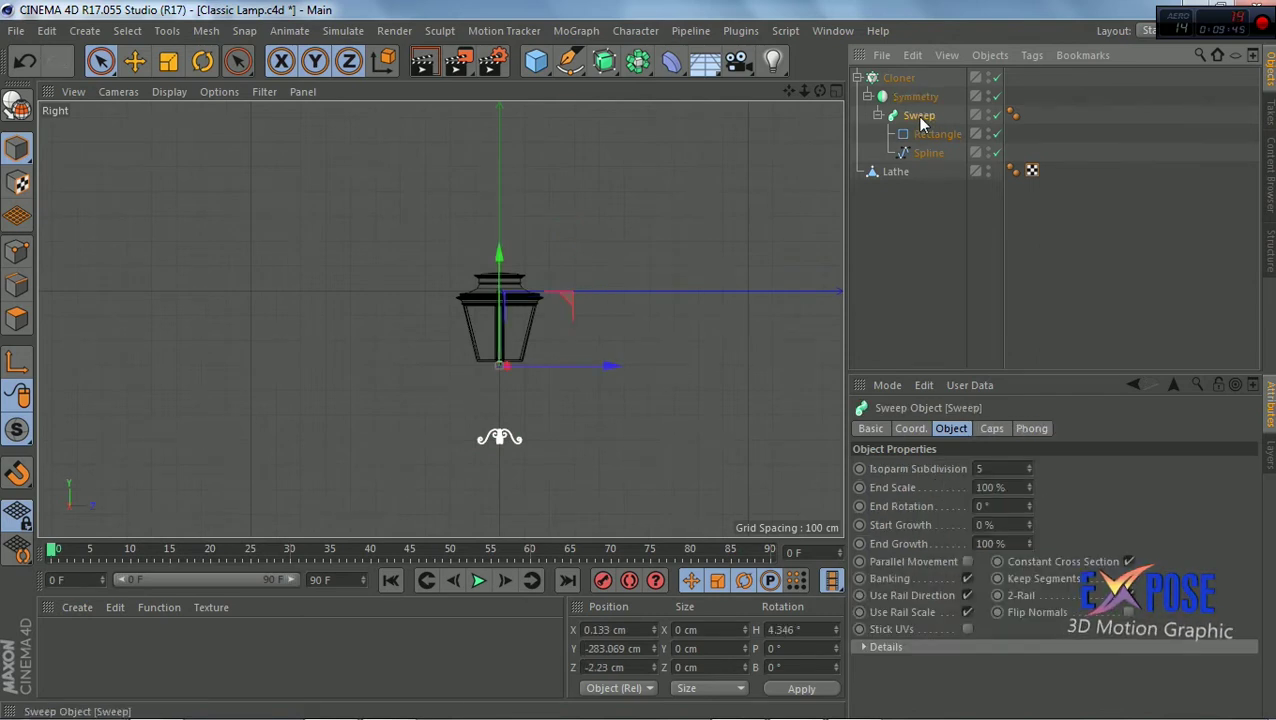
click(926, 100)
click(892, 79)
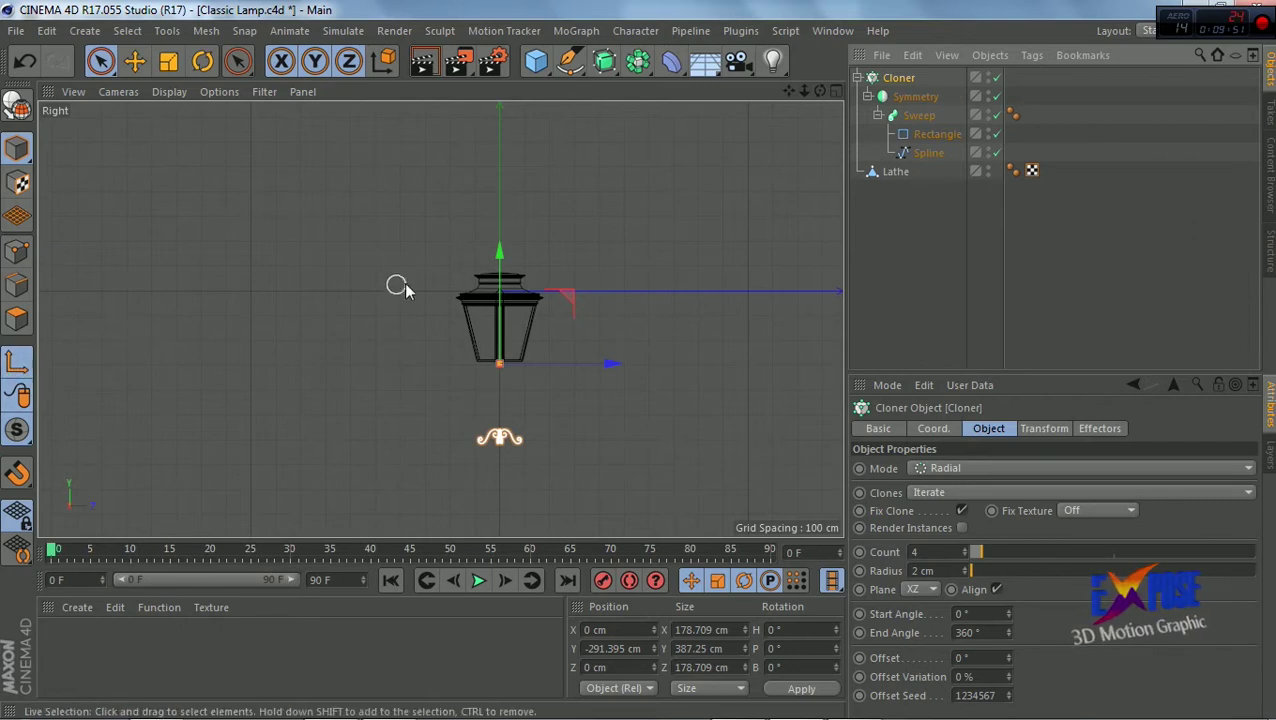
Raise the Cloner up to the lamp base, then lower it slightly in Perspective
mouse_move(500, 262)
mouse_down()
mouse_move(502, 275)
mouse_move(520, 191)
mouse_up()
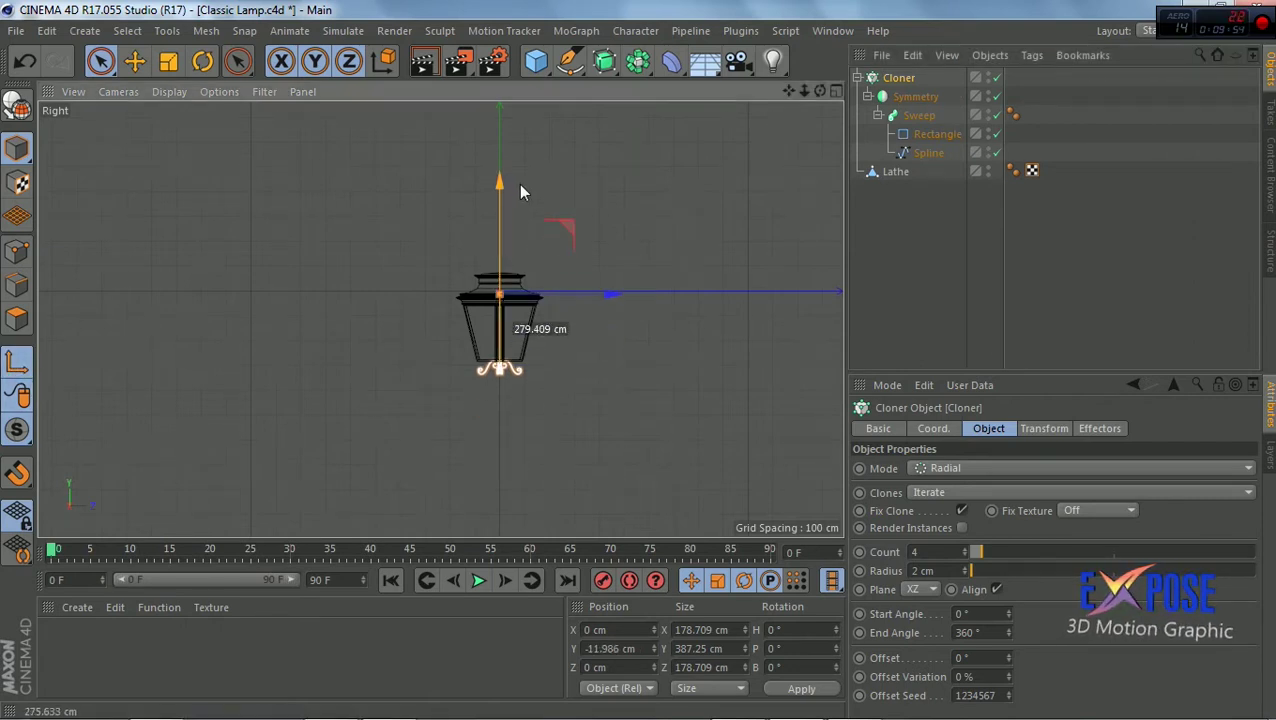
scroll(510, 290, up, 3)
scroll(510, 290, up, 2)
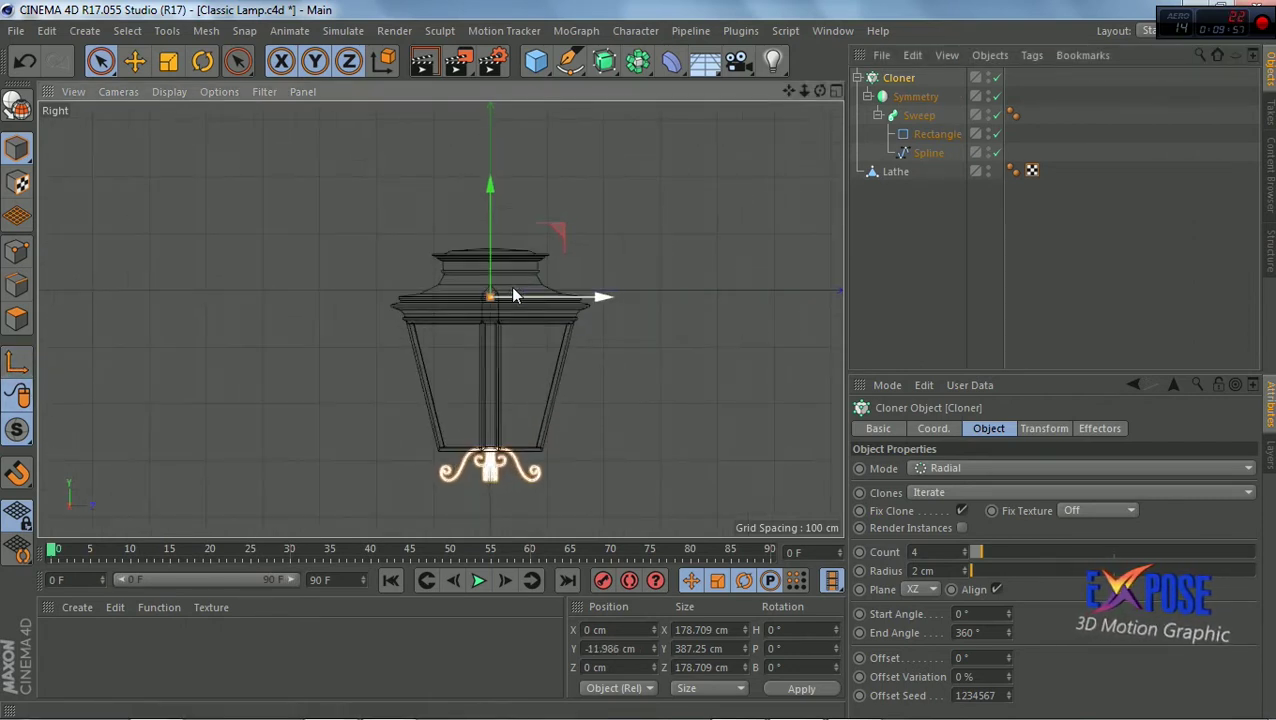
click(835, 92)
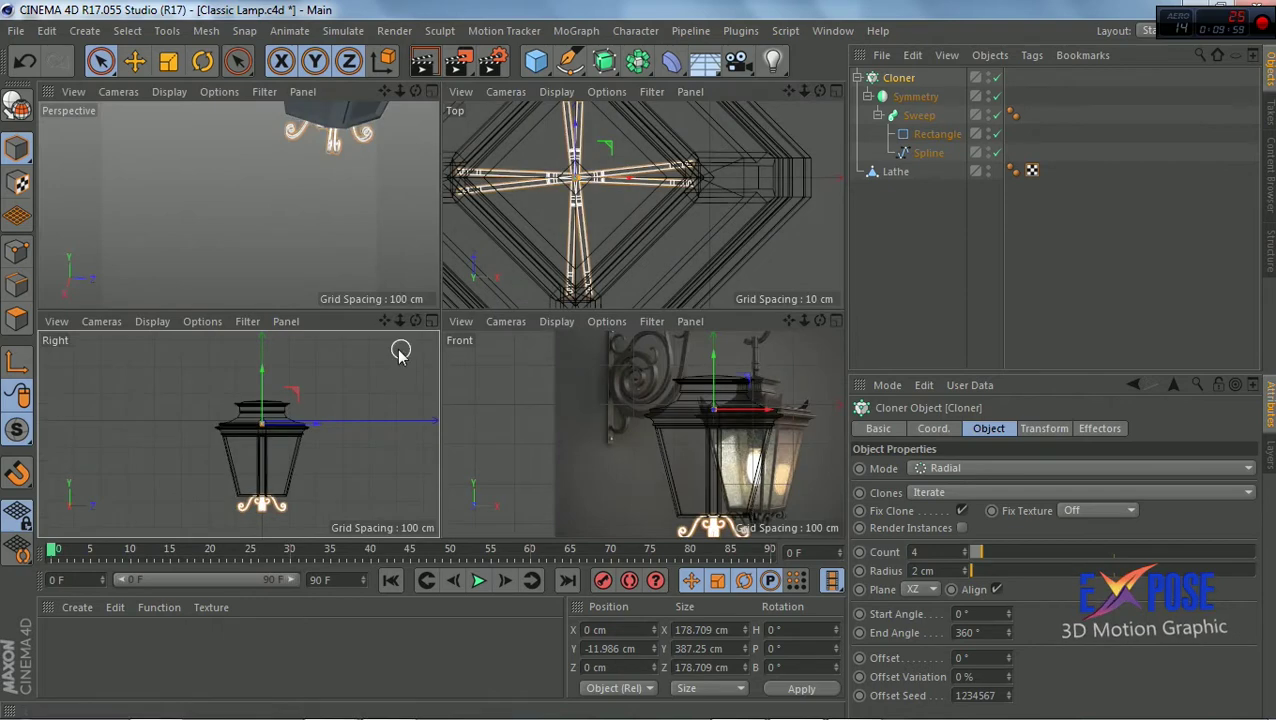
click(431, 92)
drag(820, 91, 870, 95)
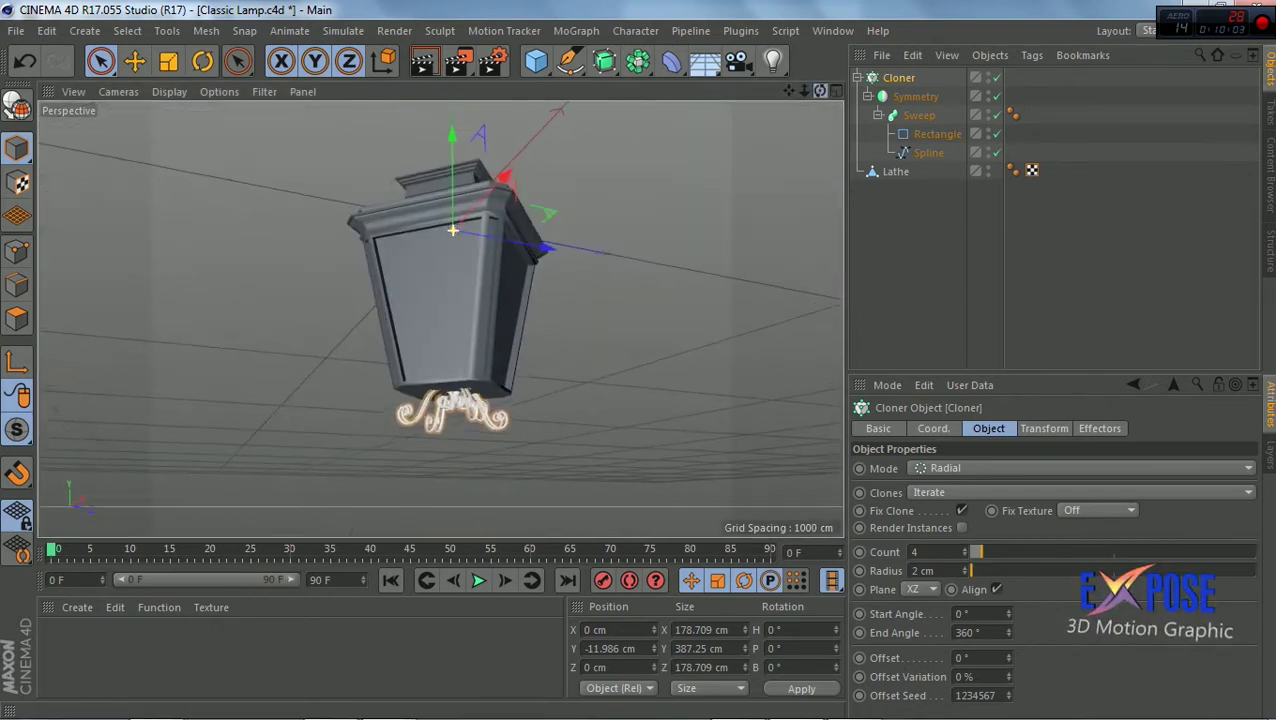
drag(453, 160, 453, 185)
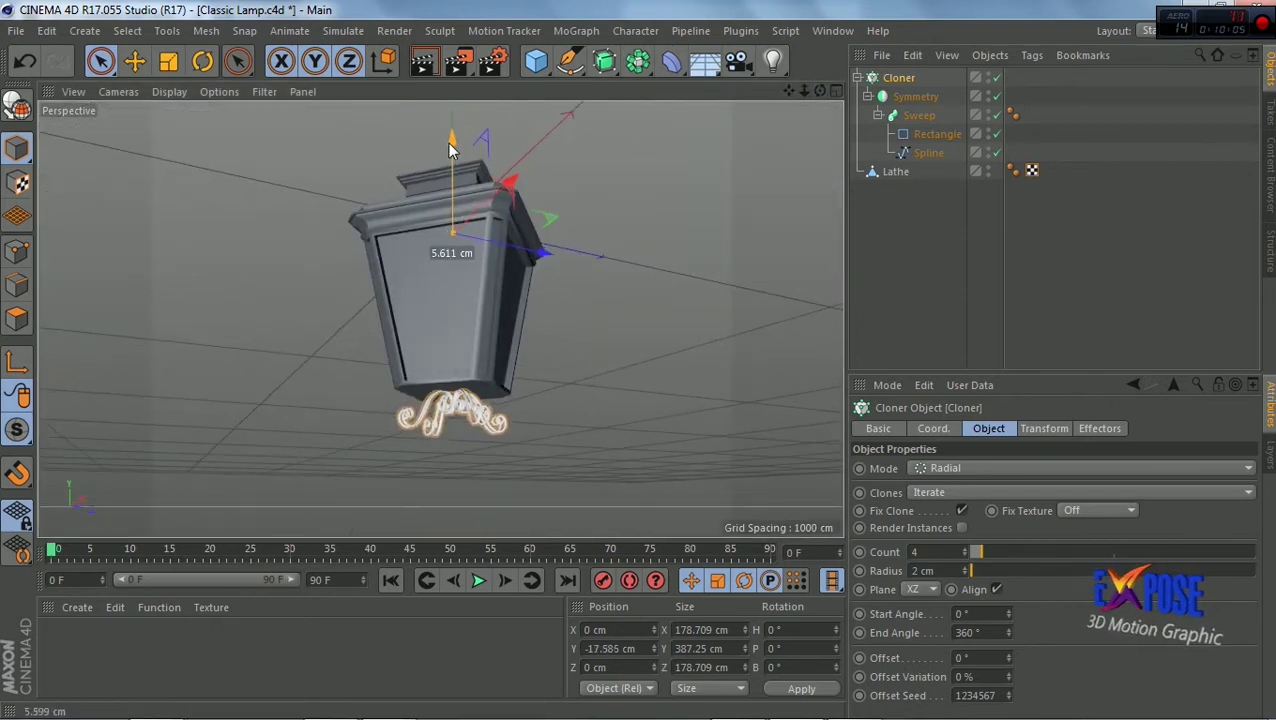
click(625, 307)
mouse_move(820, 91)
mouse_down()
mouse_move(880, 100)
mouse_move(830, 92)
mouse_up()
Frame the lamp in the Front view and select the Symmetry object
click(834, 92)
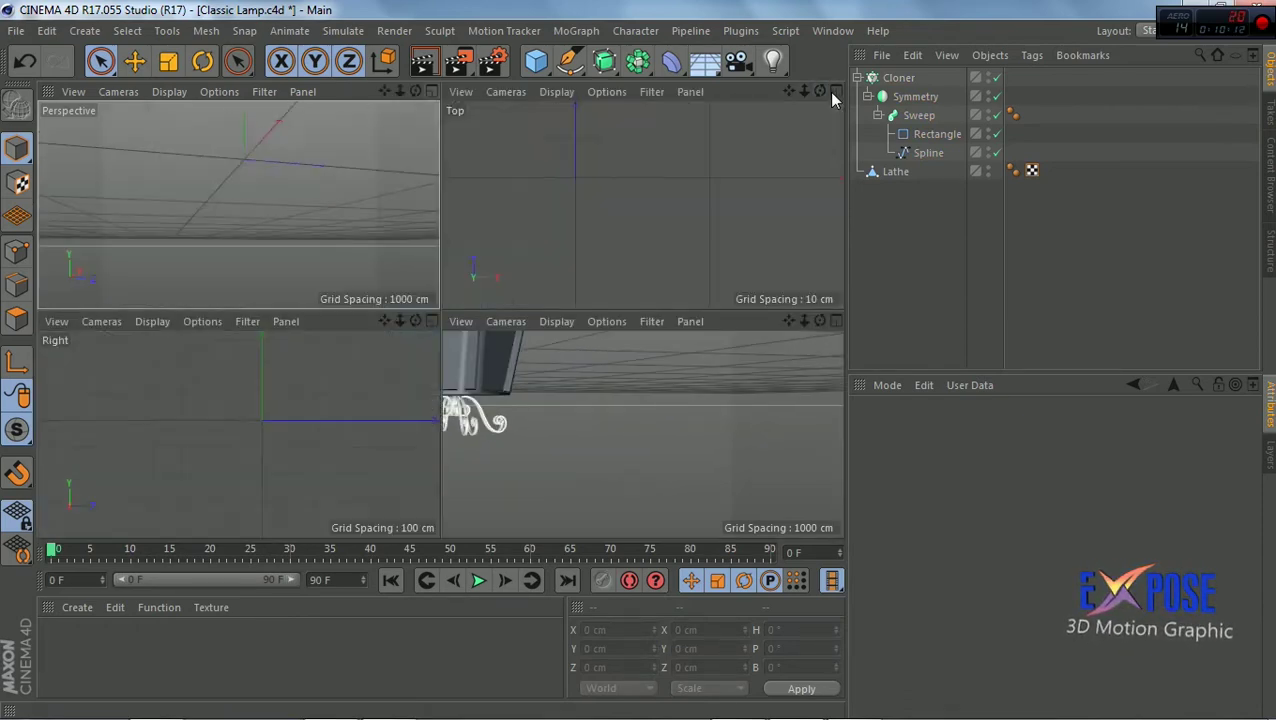
middle_click(828, 330)
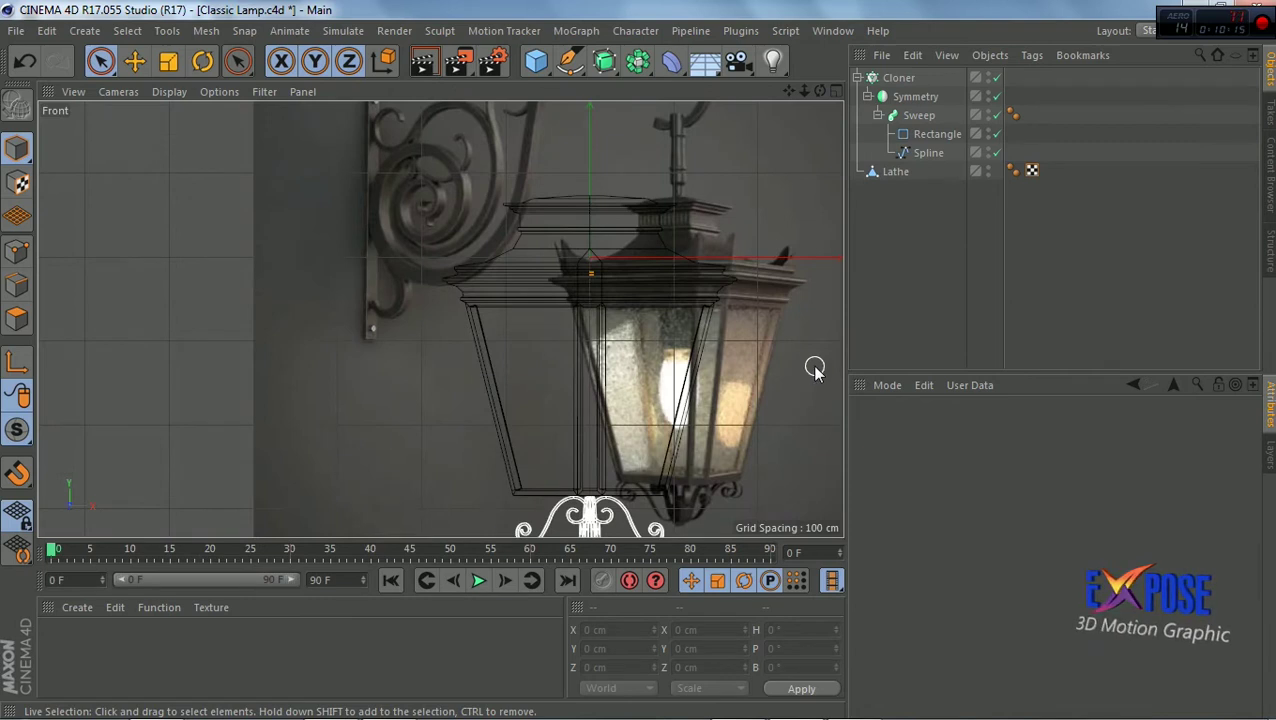
click(915, 96)
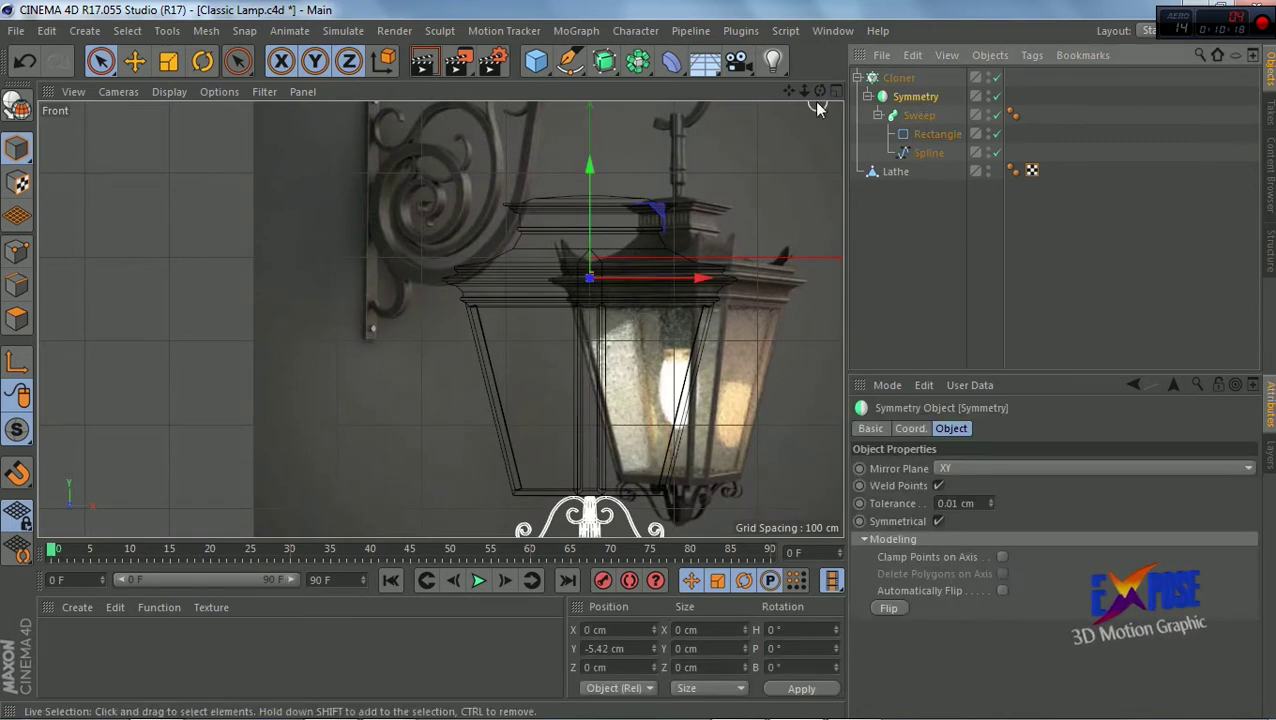
mouse_move(804, 91)
mouse_down()
mouse_move(441, 319)
mouse_move(437, 299)
mouse_up()
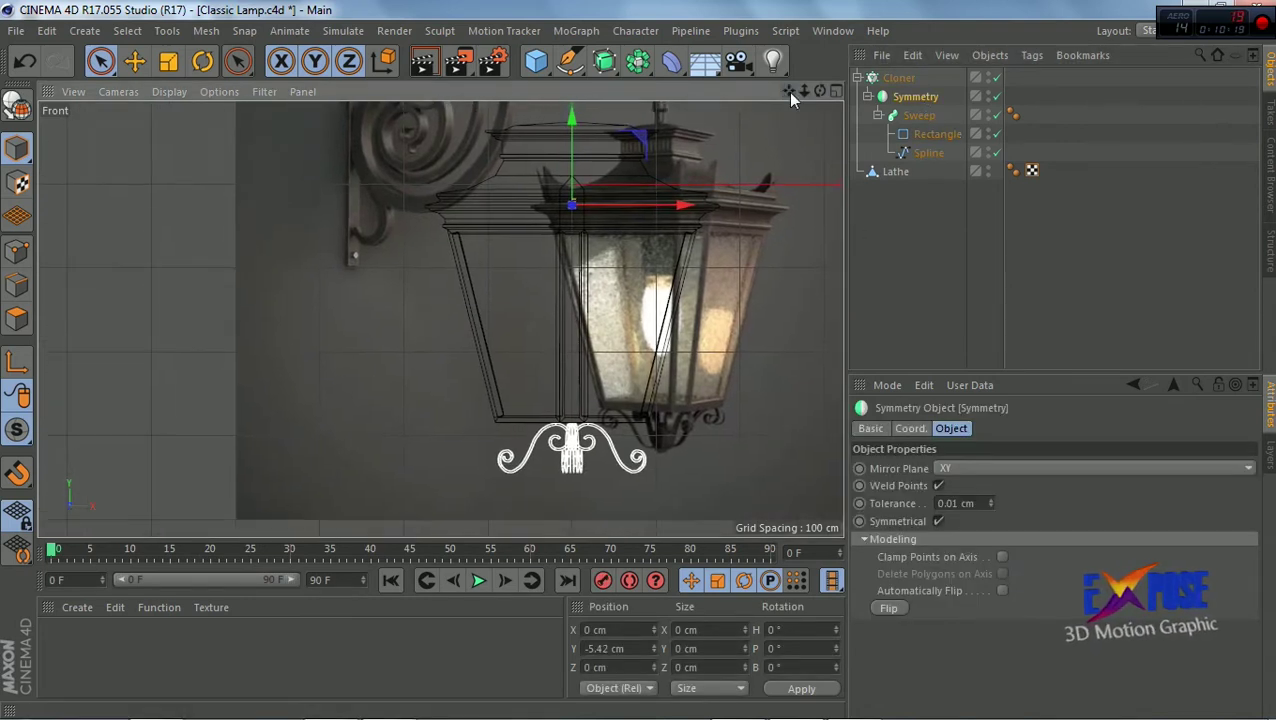
click(921, 118)
click(918, 97)
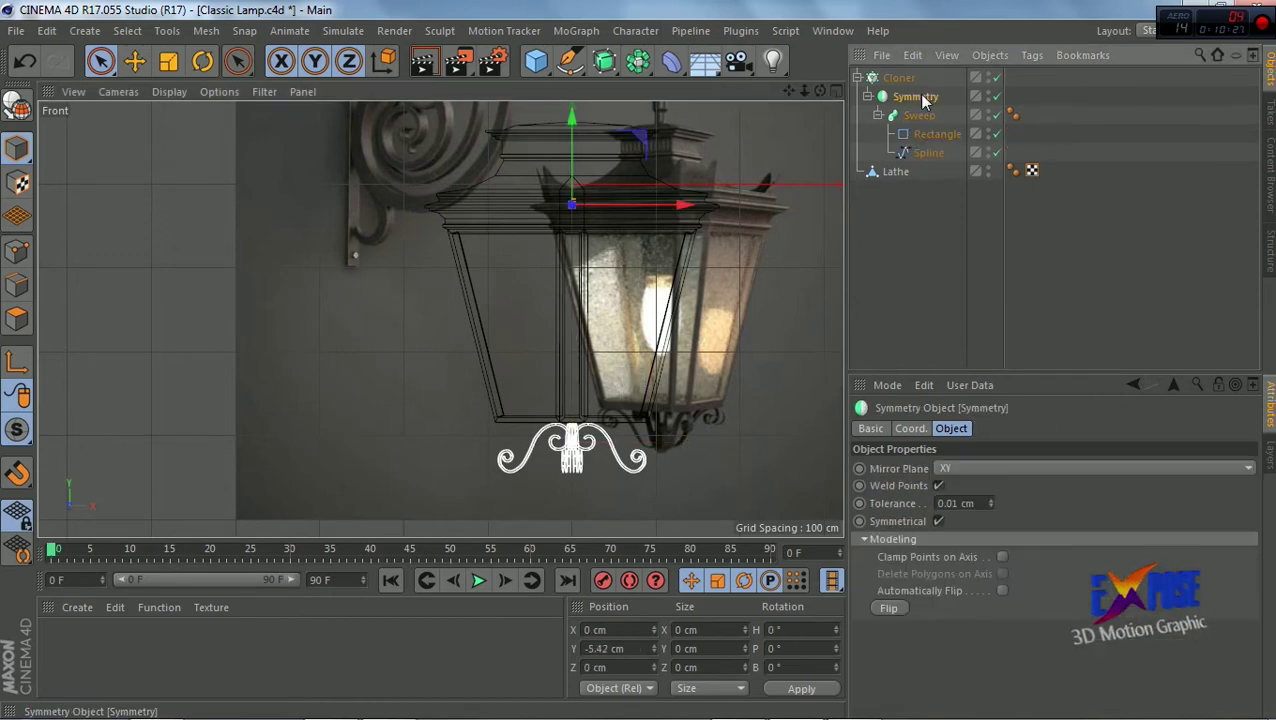
drag(664, 194, 661, 208)
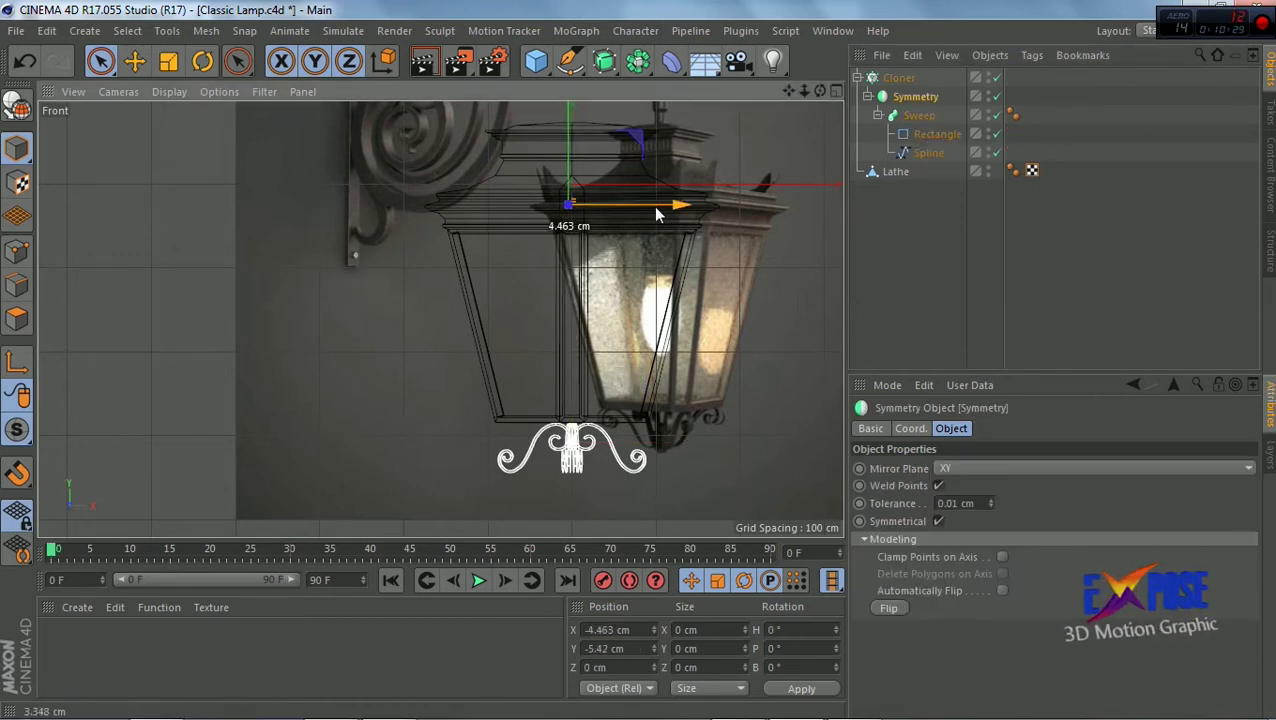
Pull the clones toward the centre and set their rotation to 90° heading, 17° bank
click(893, 78)
mouse_move(979, 572)
mouse_down()
mouse_move(968, 570)
mouse_move(1004, 553)
mouse_up()
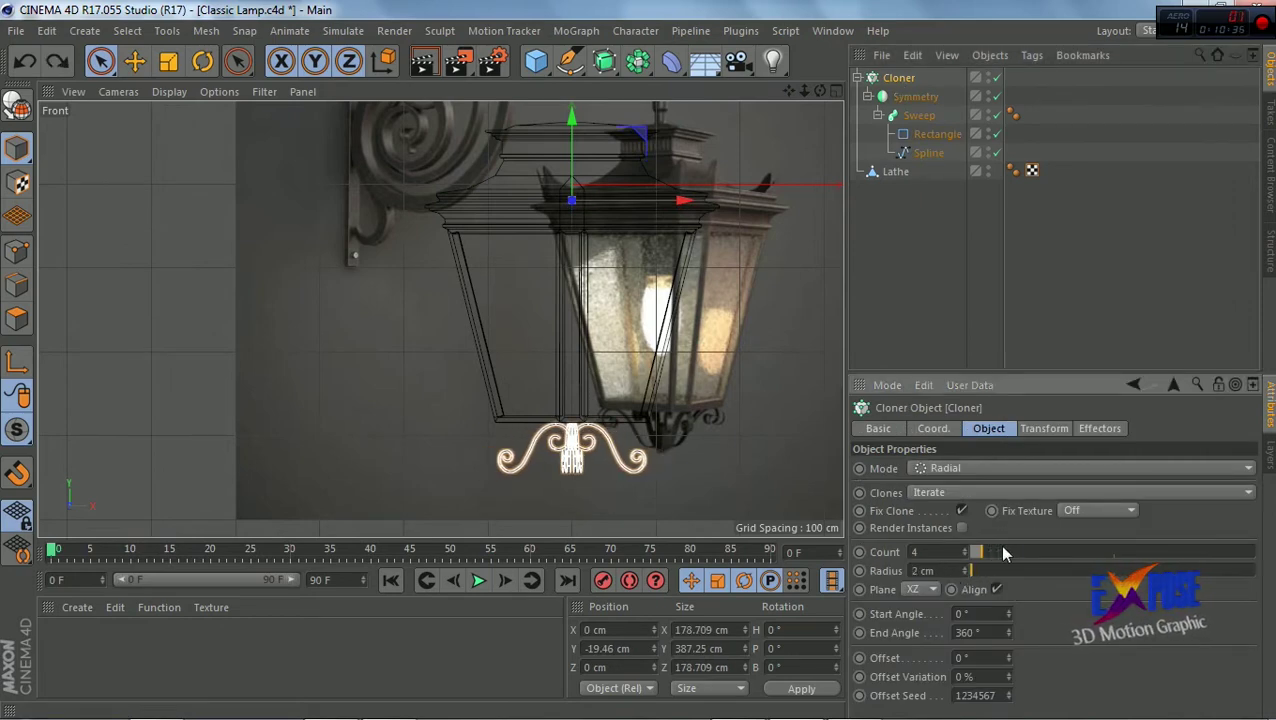
click(1043, 428)
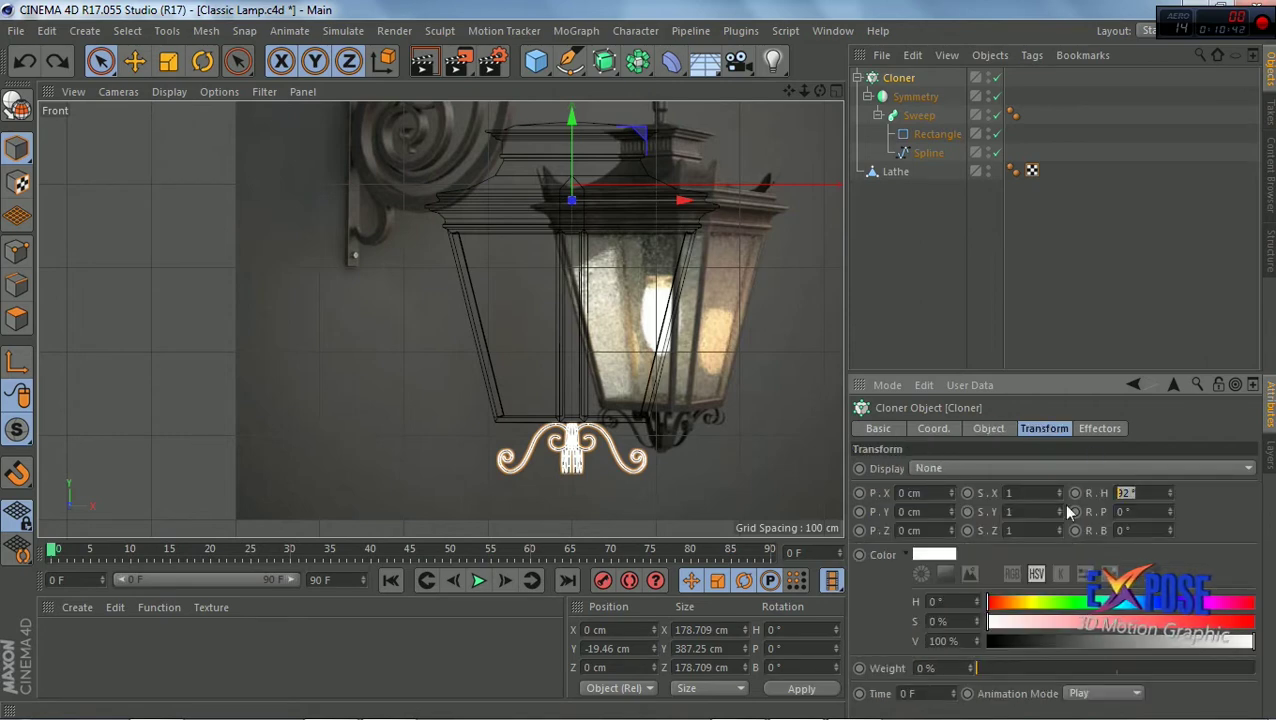
text(90)
key(Return)
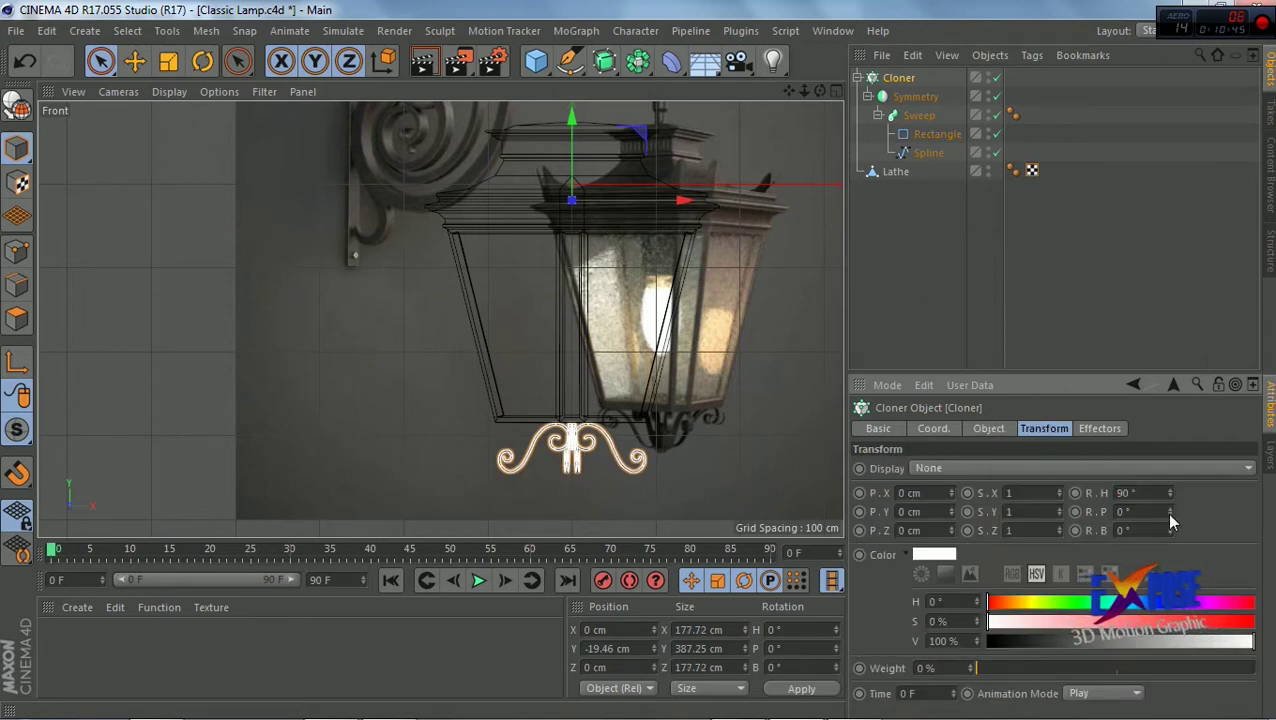
drag(1169, 515, 1169, 529)
right_click(1169, 511)
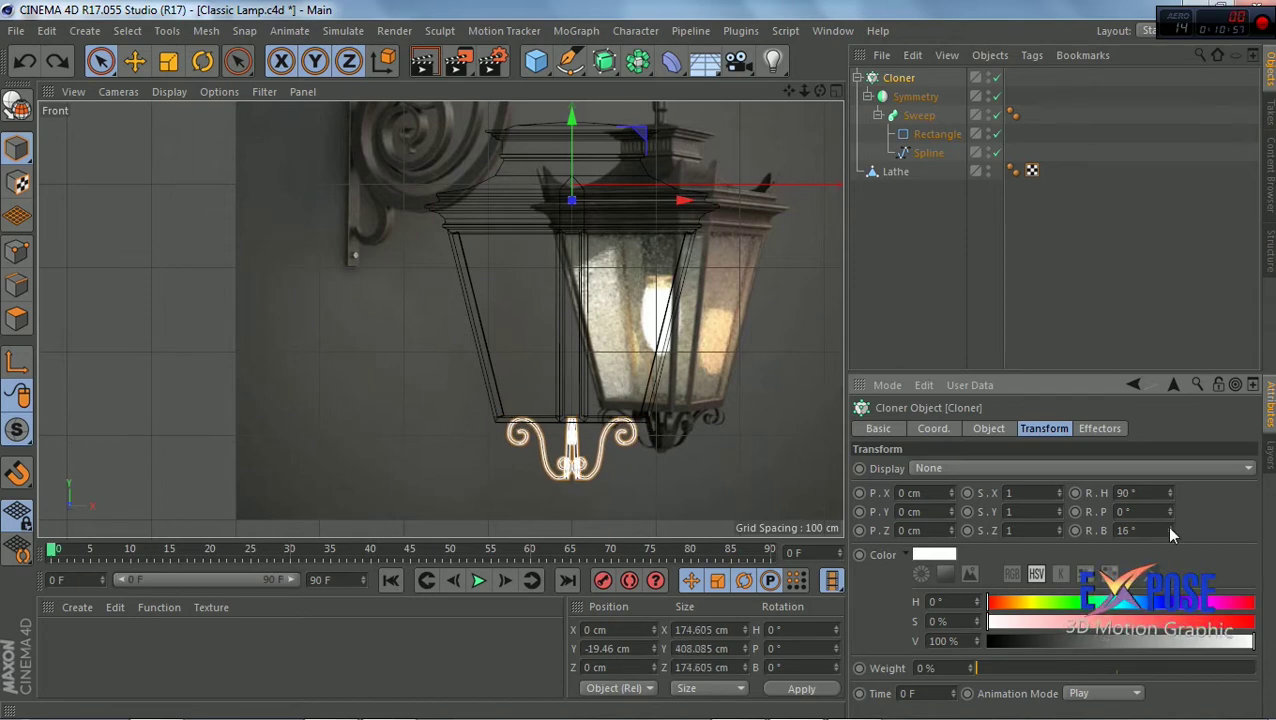
drag(1169, 533, 1169, 531)
Lower the ornament cluster further along Y with the Move tool
middle_click(779, 110)
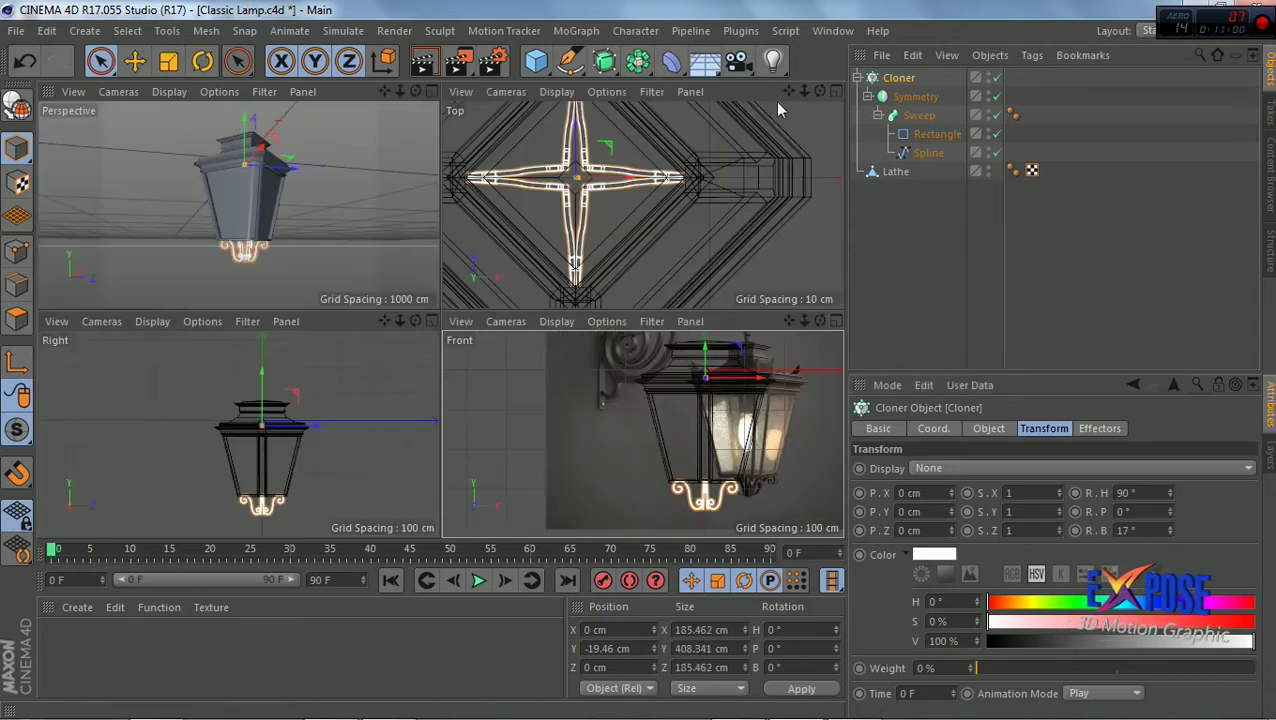
scroll(258, 262, up, 5)
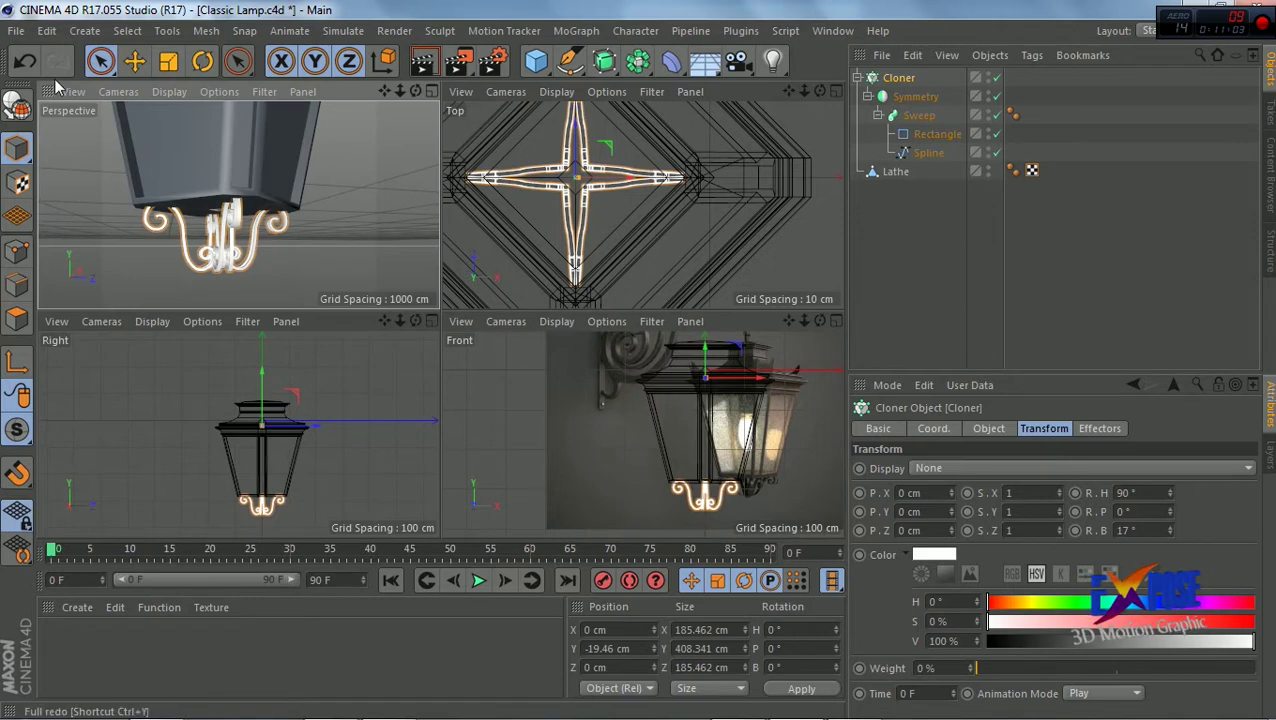
click(134, 61)
alt+drag(167, 150, 190, 145)
scroll(194, 145, up, 3)
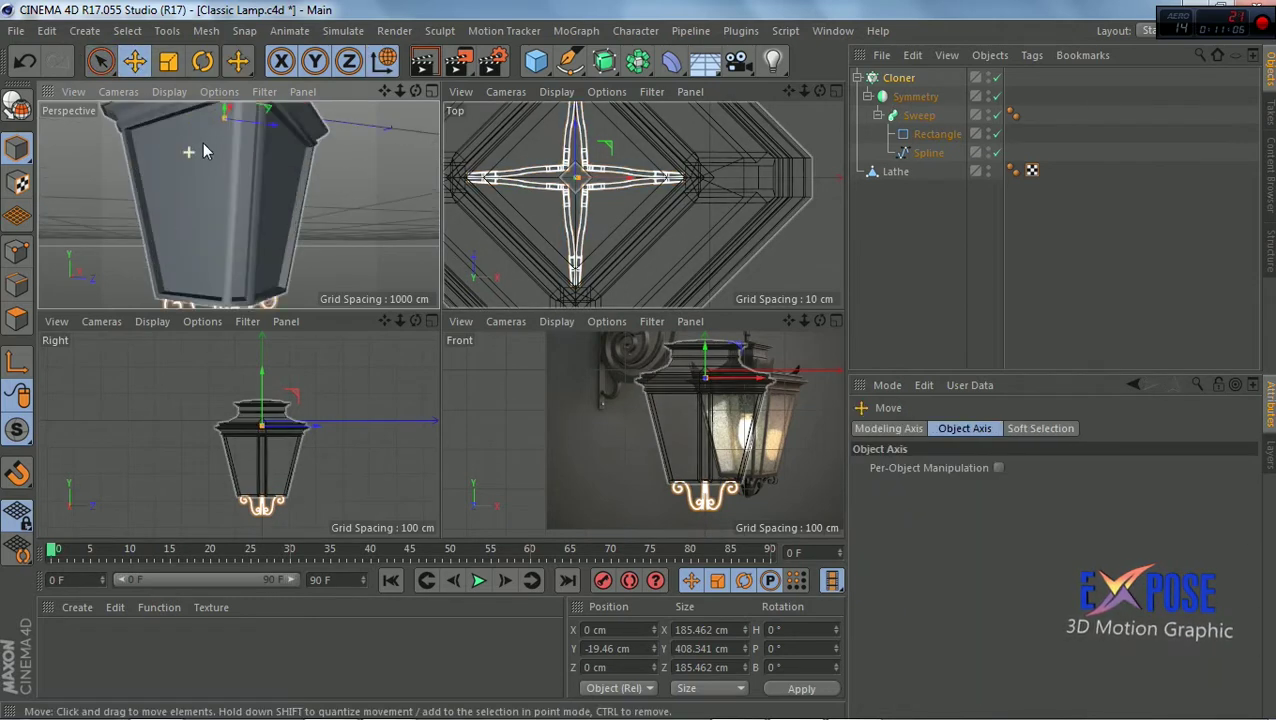
click(429, 88)
scroll(764, 118, down, 3)
alt+drag(764, 118, 796, 92)
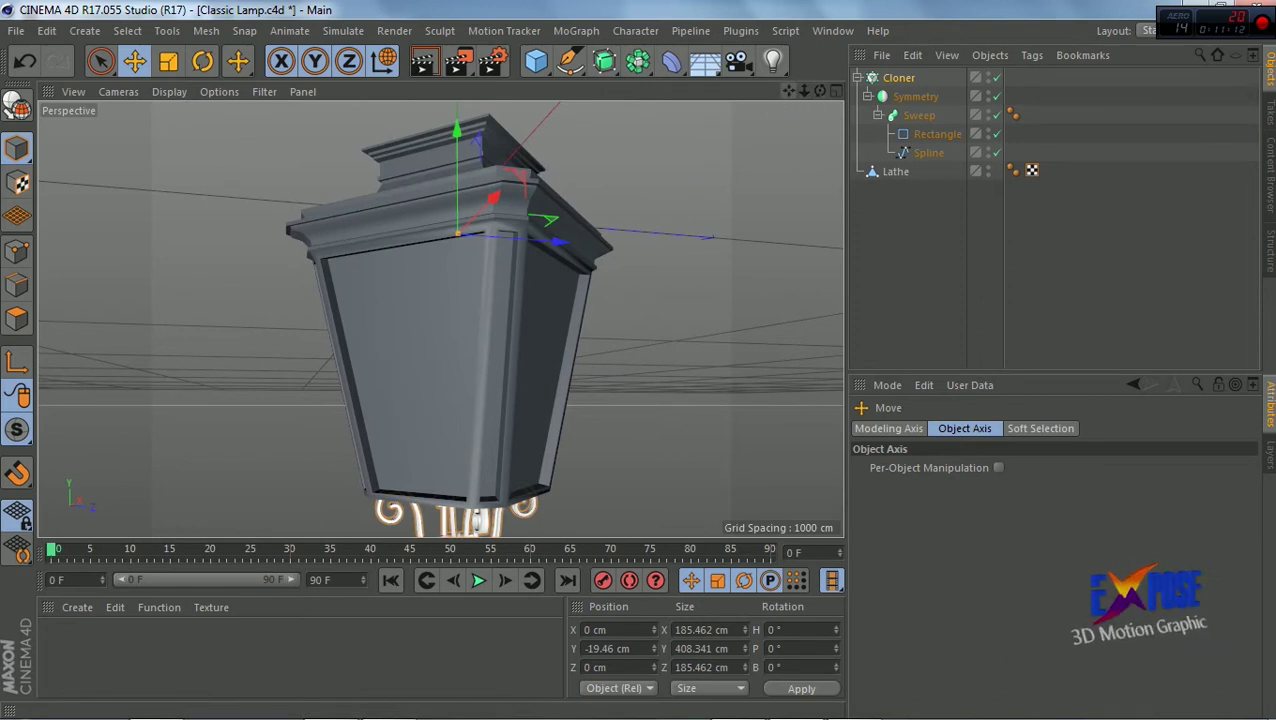
mouse_move(449, 122)
mouse_down()
mouse_move(475, 128)
mouse_move(463, 137)
mouse_up()
scroll(470, 135, up, 2)
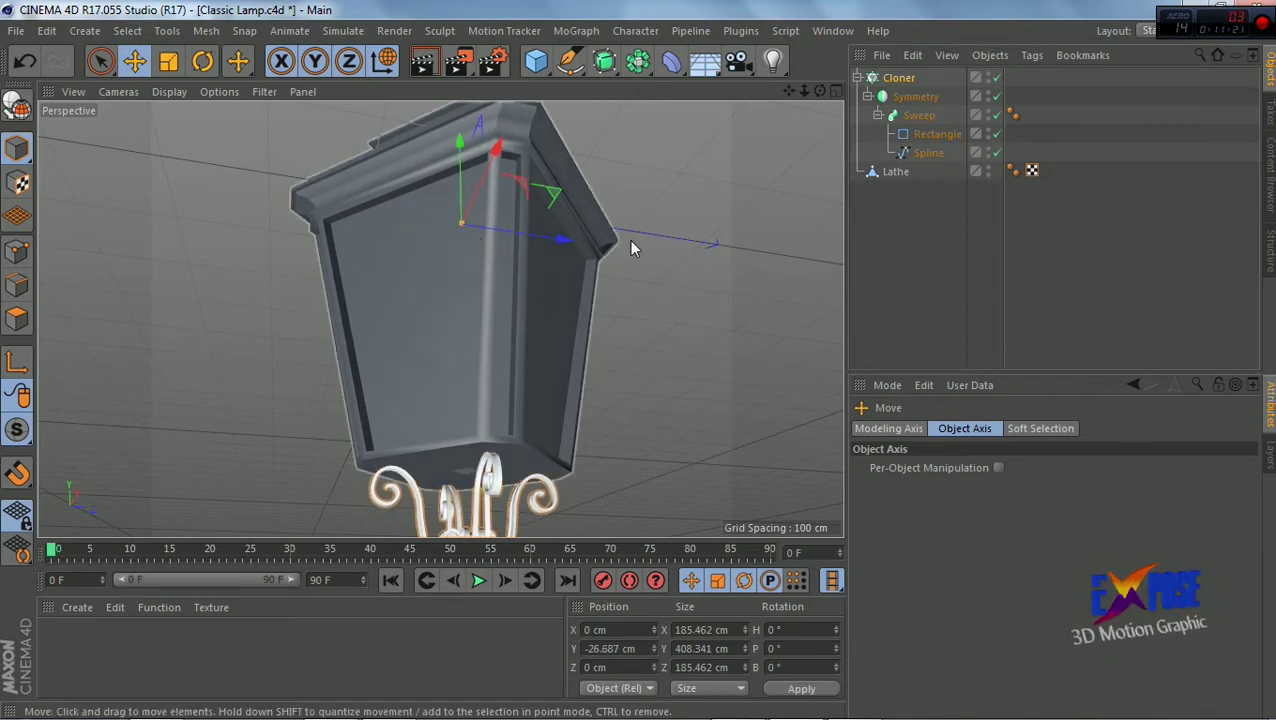
scroll(640, 247, down, 5)
mouse_move(820, 91)
mouse_down()
mouse_move(790, 110)
mouse_move(836, 92)
mouse_up()
click(836, 91)
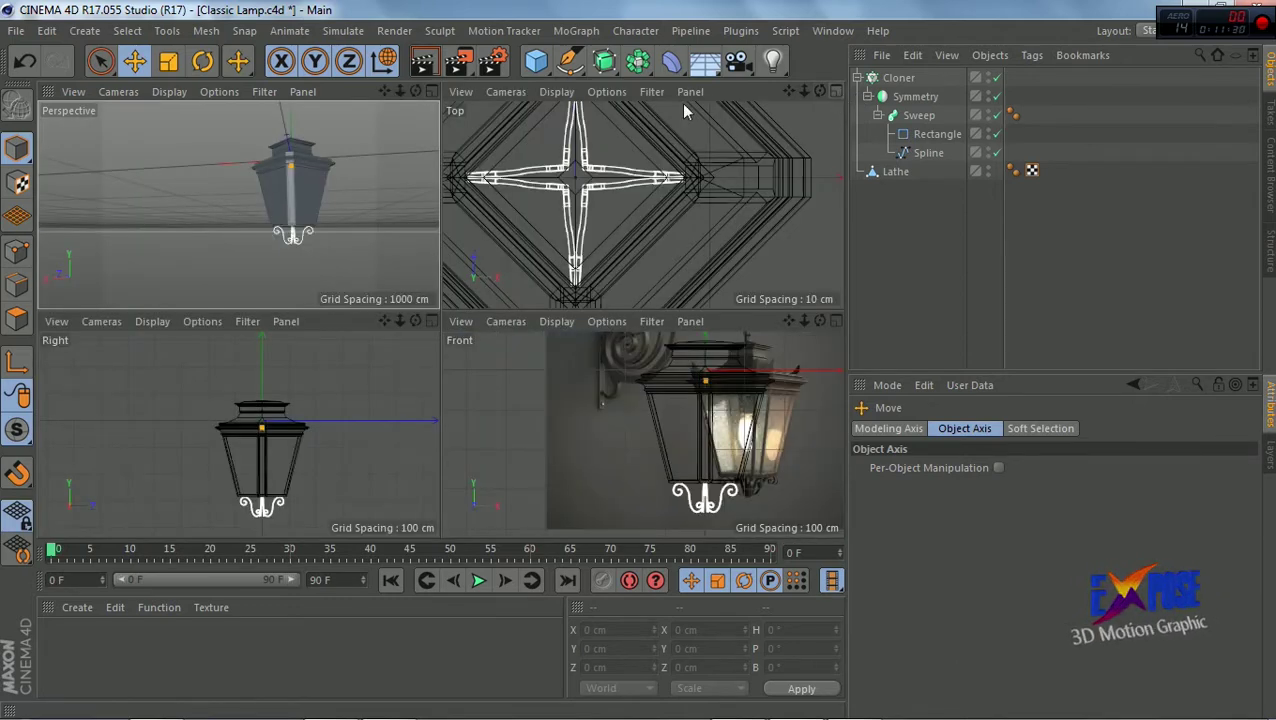
Zoom into the Front view and start a Bezier spline at the top of the finial
click(431, 91)
scroll(600, 165, up, 5)
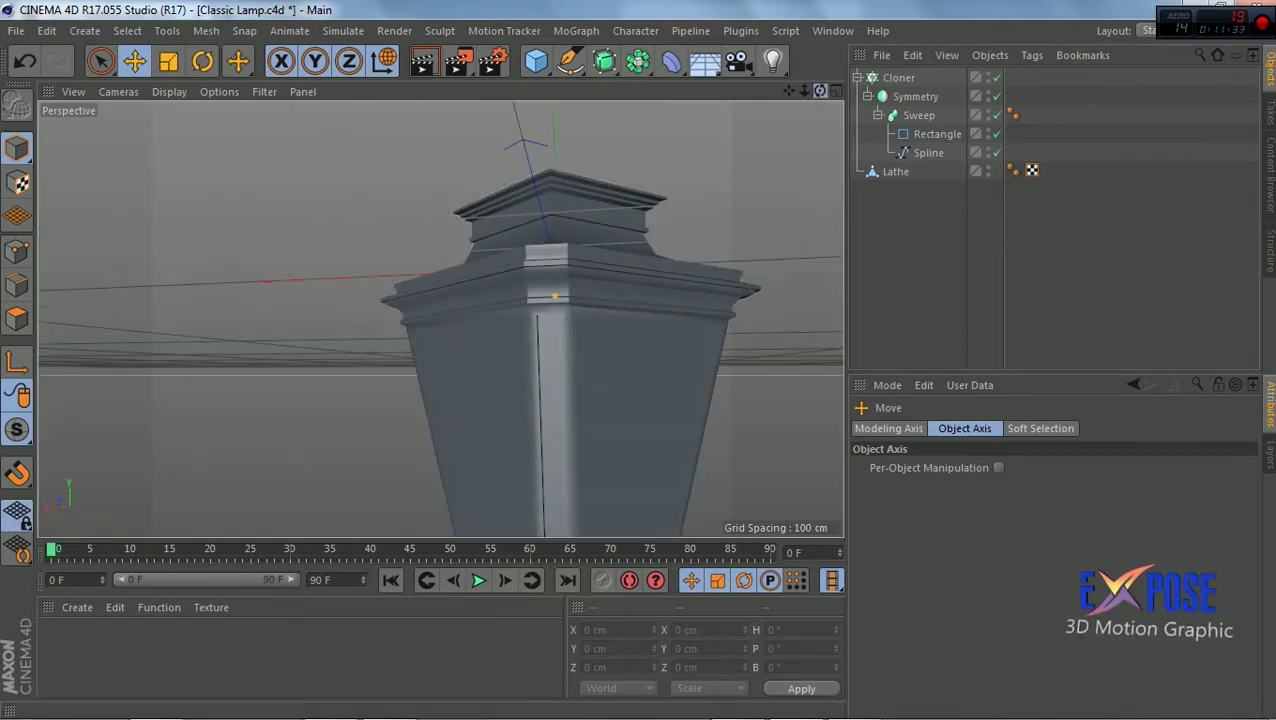
scroll(440, 300, down, 3)
drag(820, 91, 828, 88)
click(831, 90)
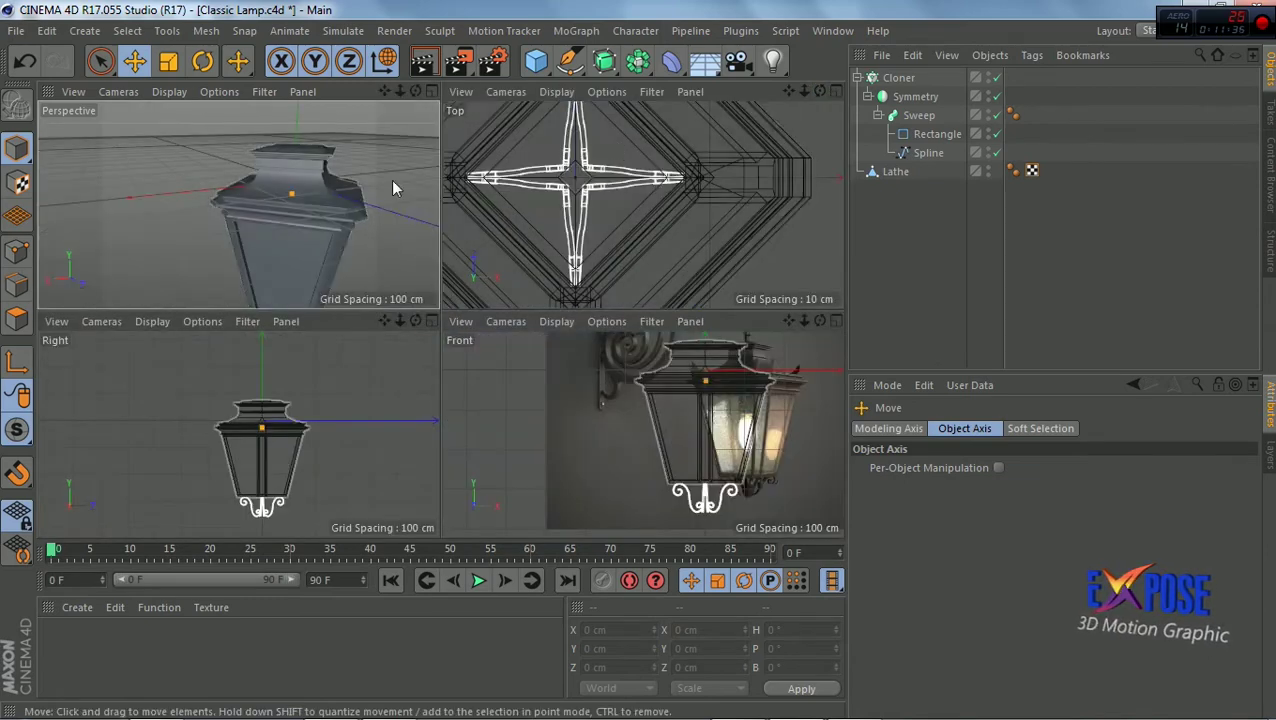
alt+drag(392, 188, 425, 247)
click(834, 320)
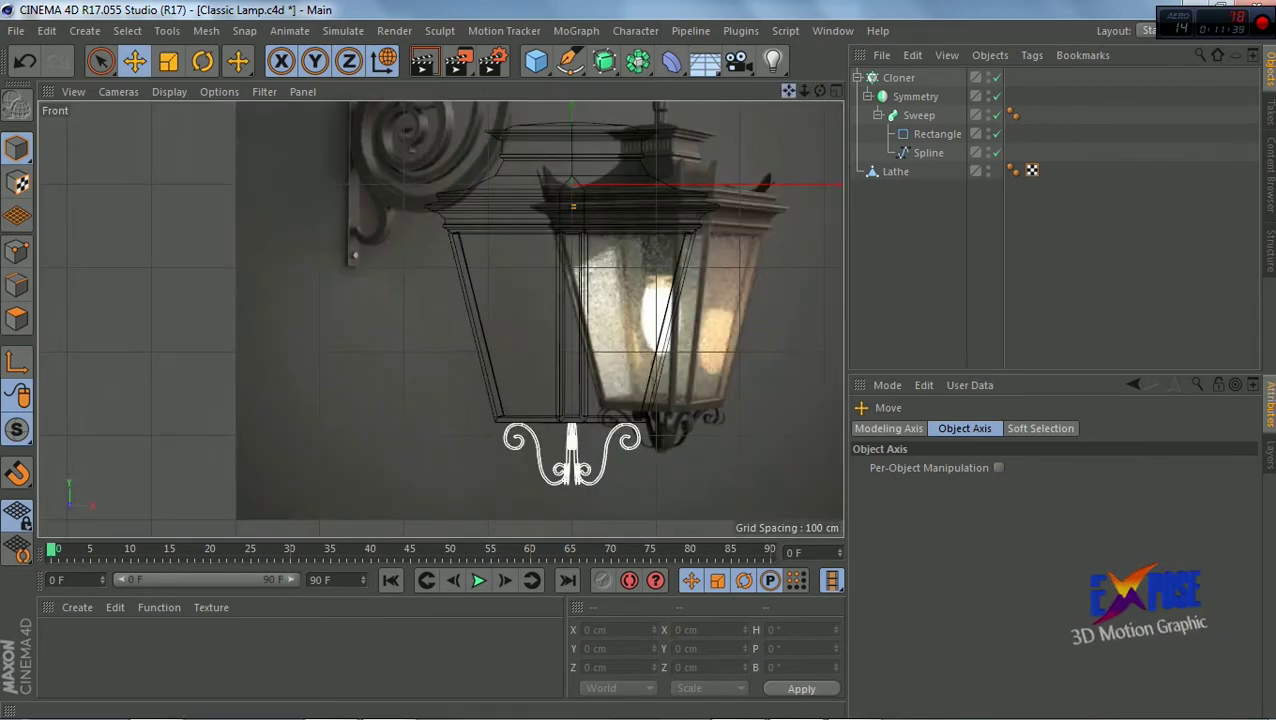
scroll(638, 219, up, 3)
scroll(624, 216, up, 3)
scroll(708, 215, up, 2)
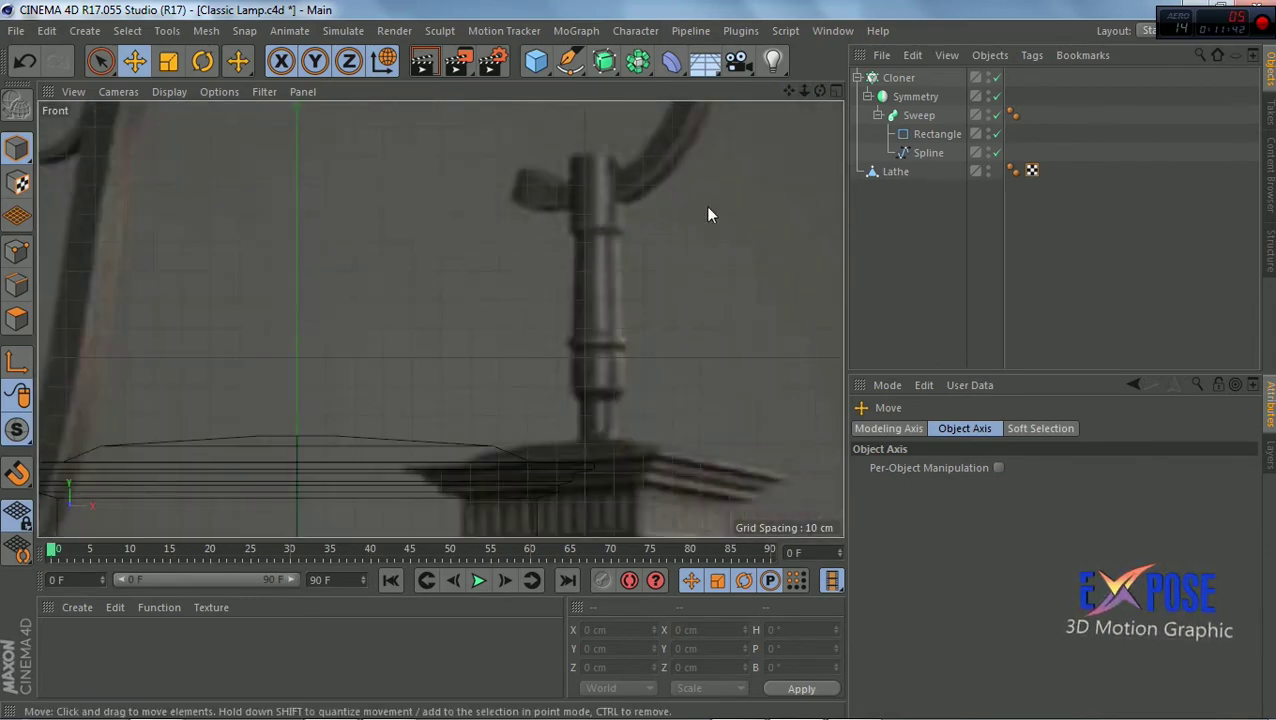
scroll(680, 133, up, 2)
scroll(680, 133, up, 1)
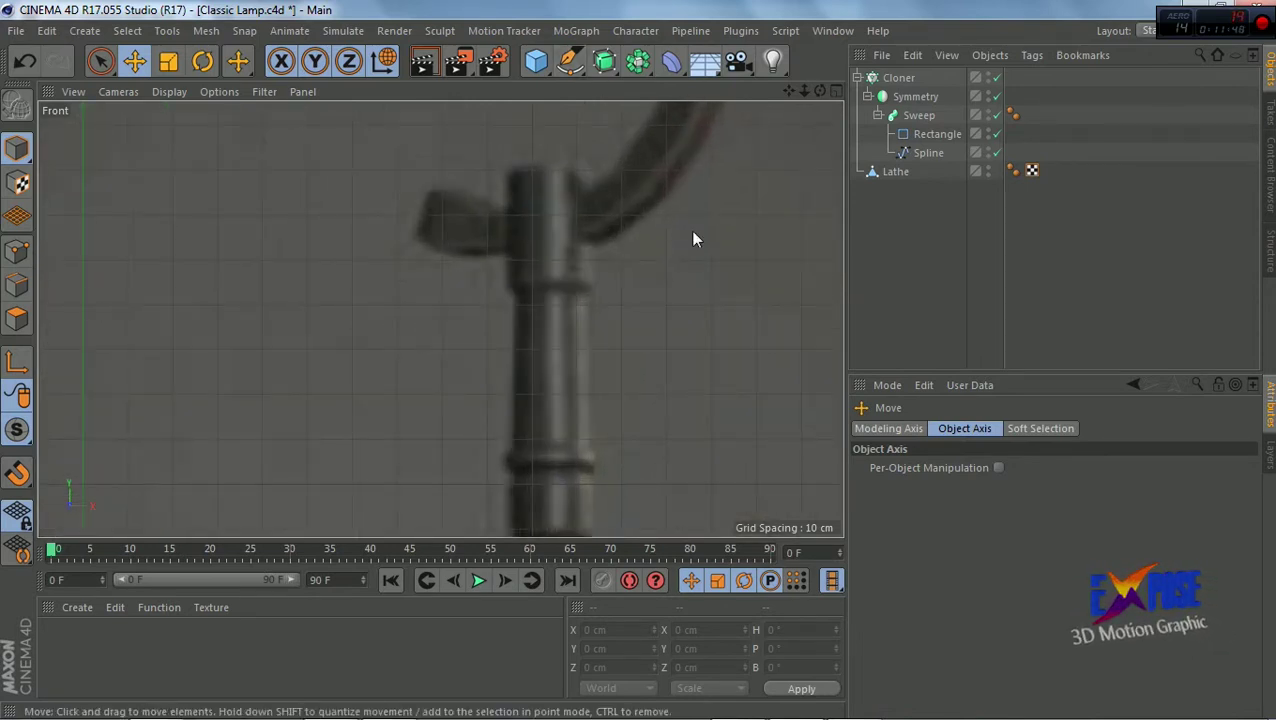
click(570, 62)
click(630, 86)
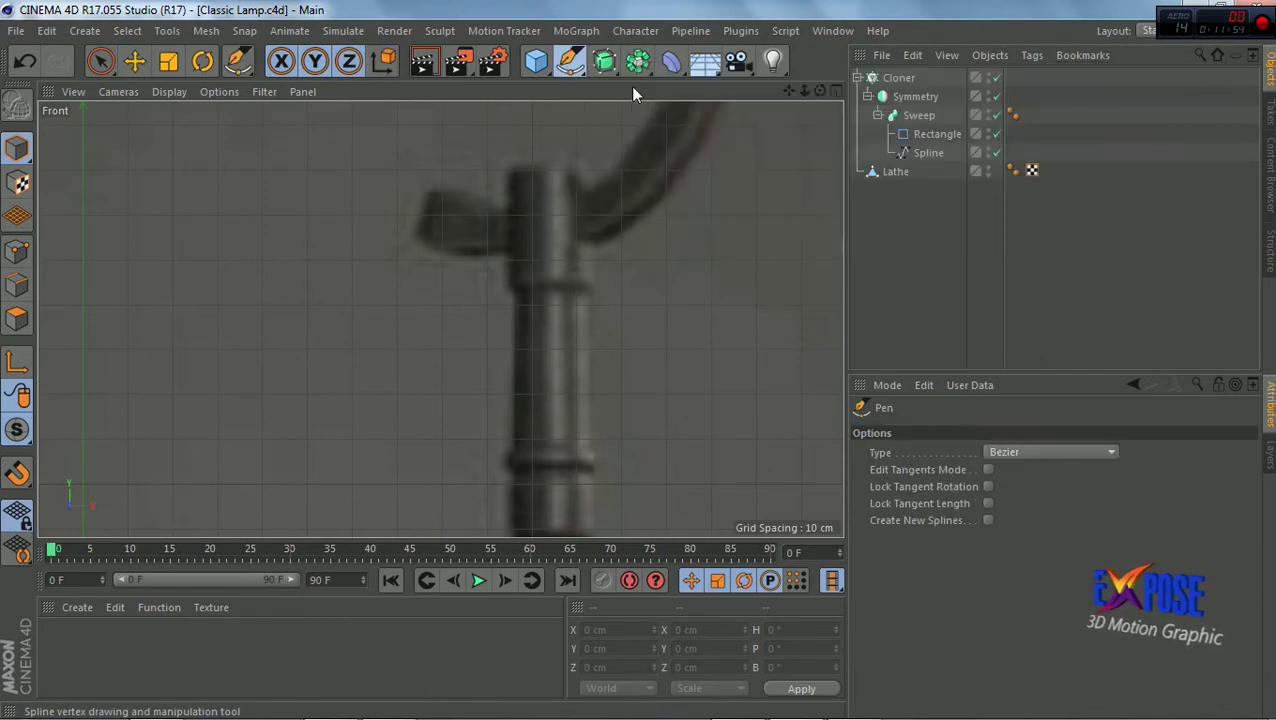
click(556, 162)
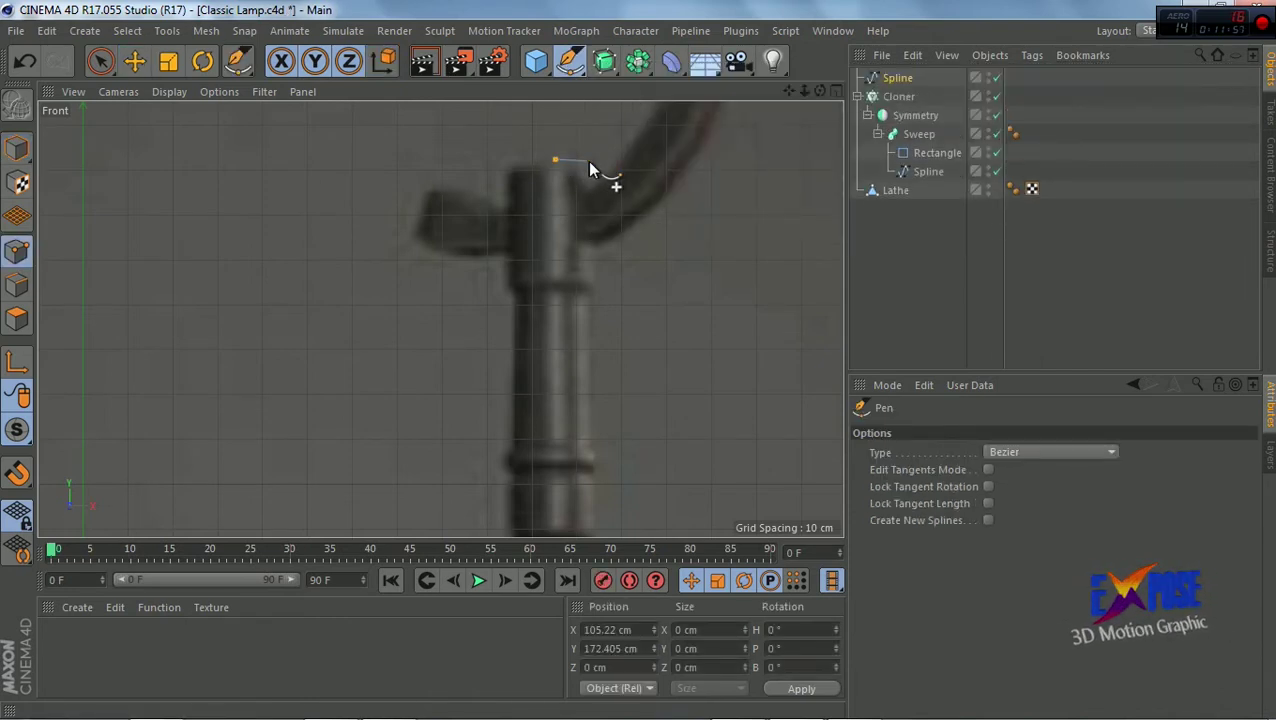
Trace profile points down the finial stem to its ring
scroll(591, 170, up, 3)
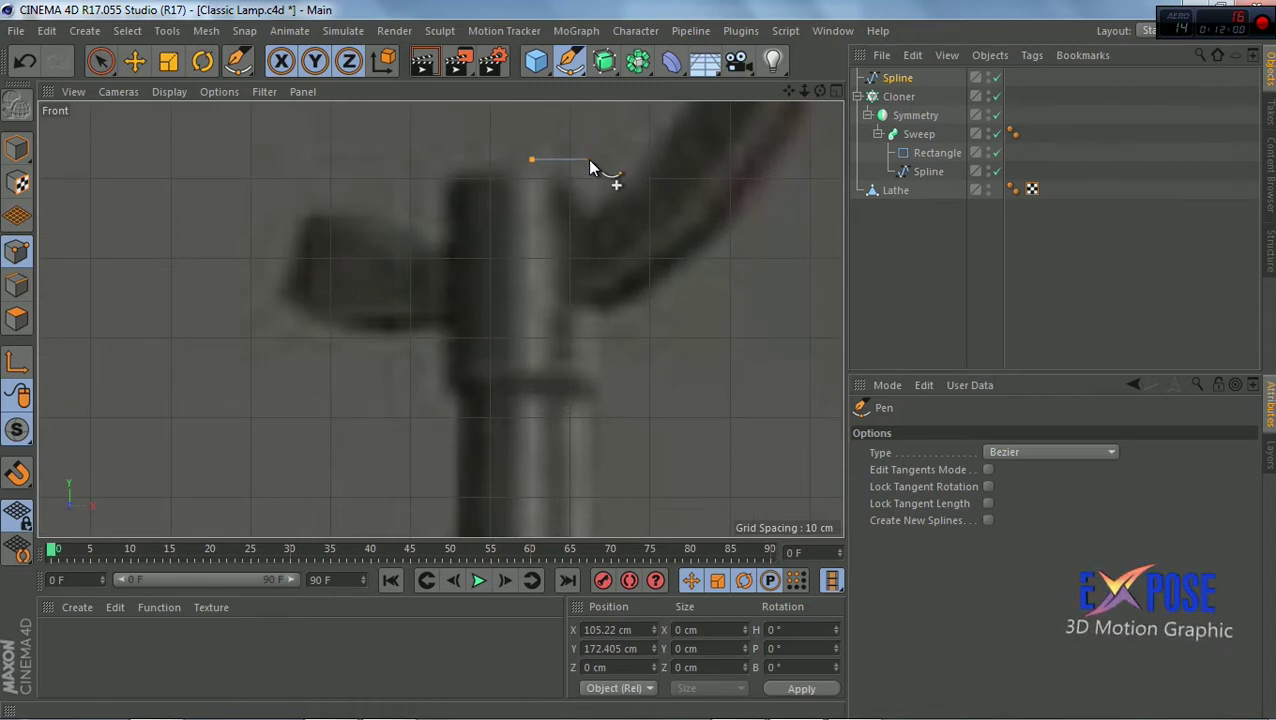
click(600, 175)
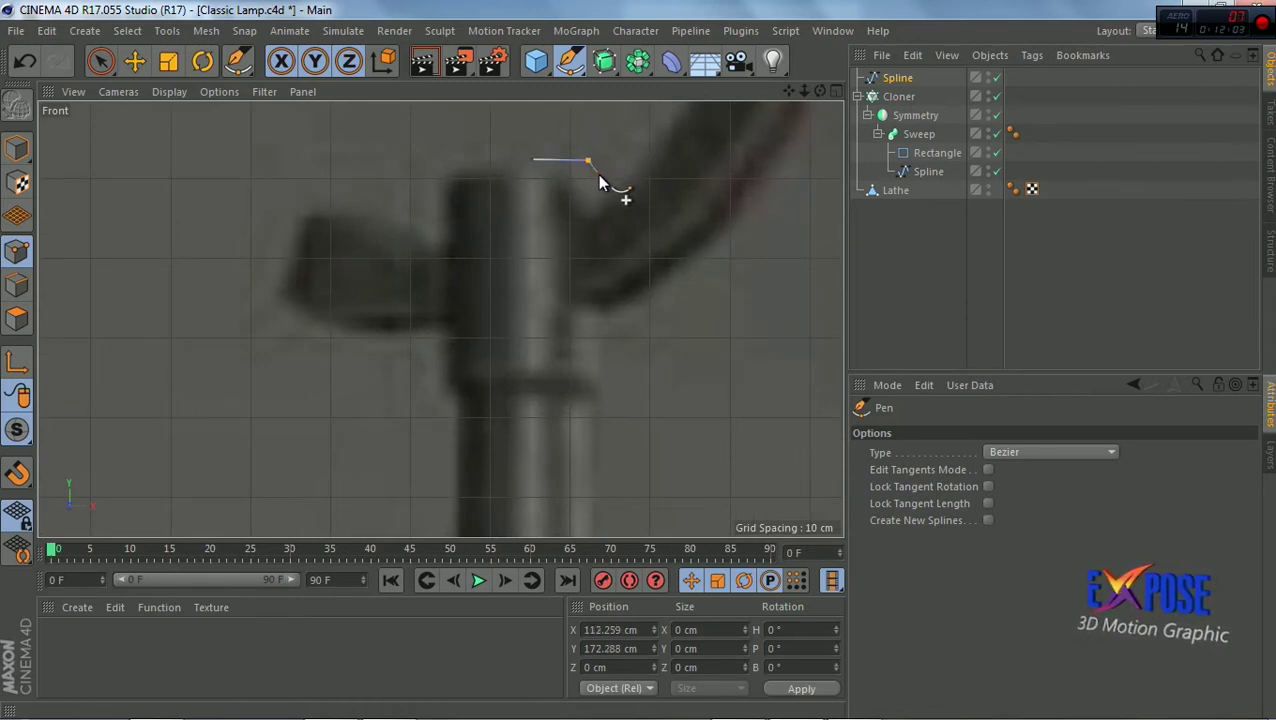
click(599, 380)
scroll(591, 405, down, 3)
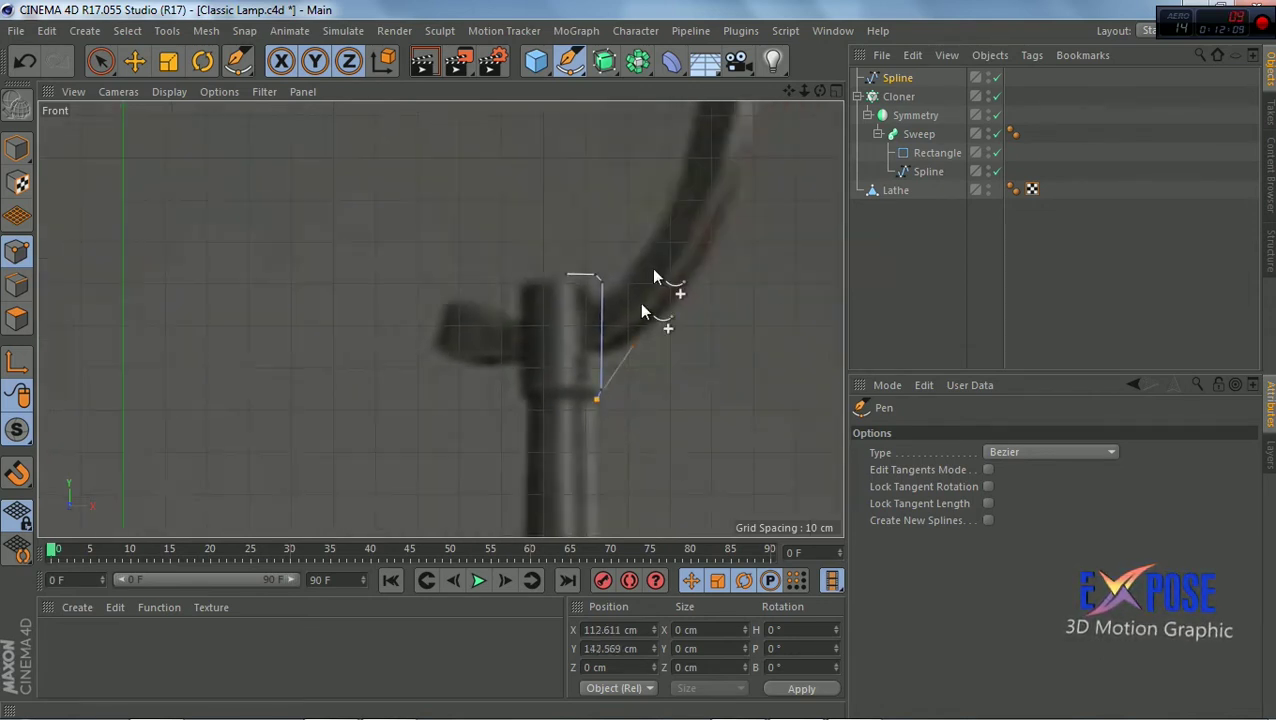
scroll(749, 148, up, 5)
scroll(515, 293, down, 2)
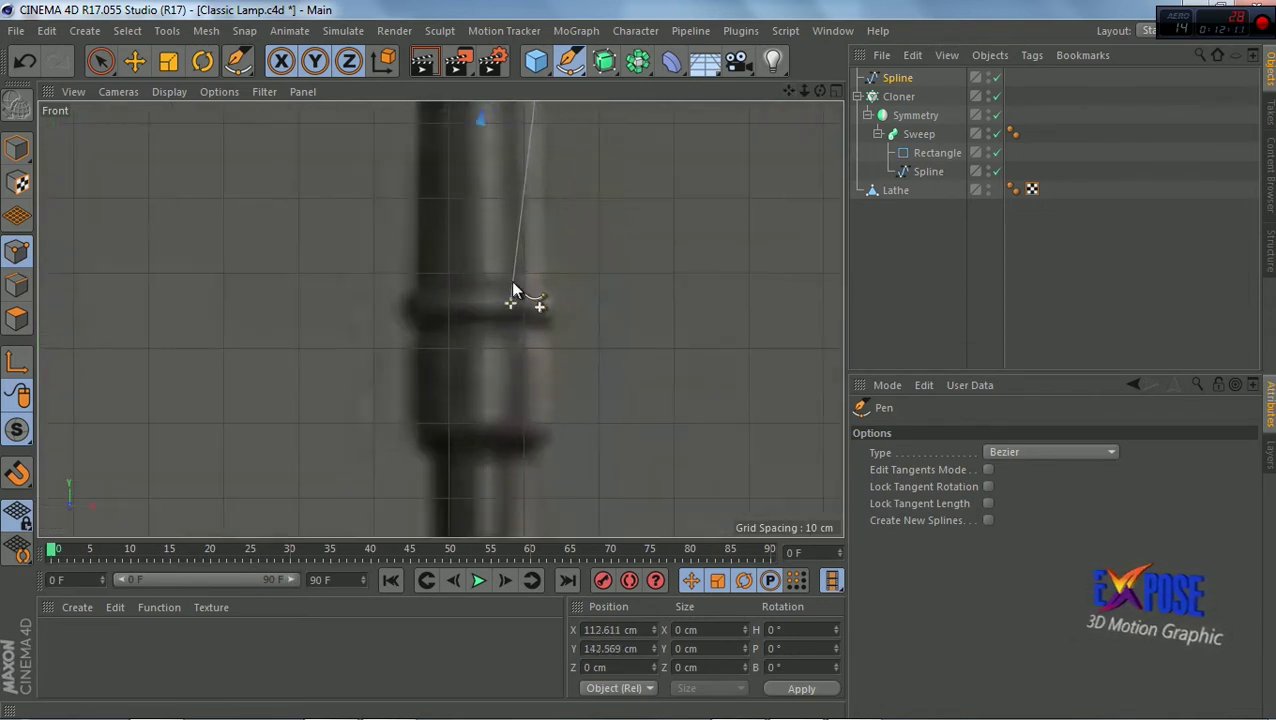
click(549, 330)
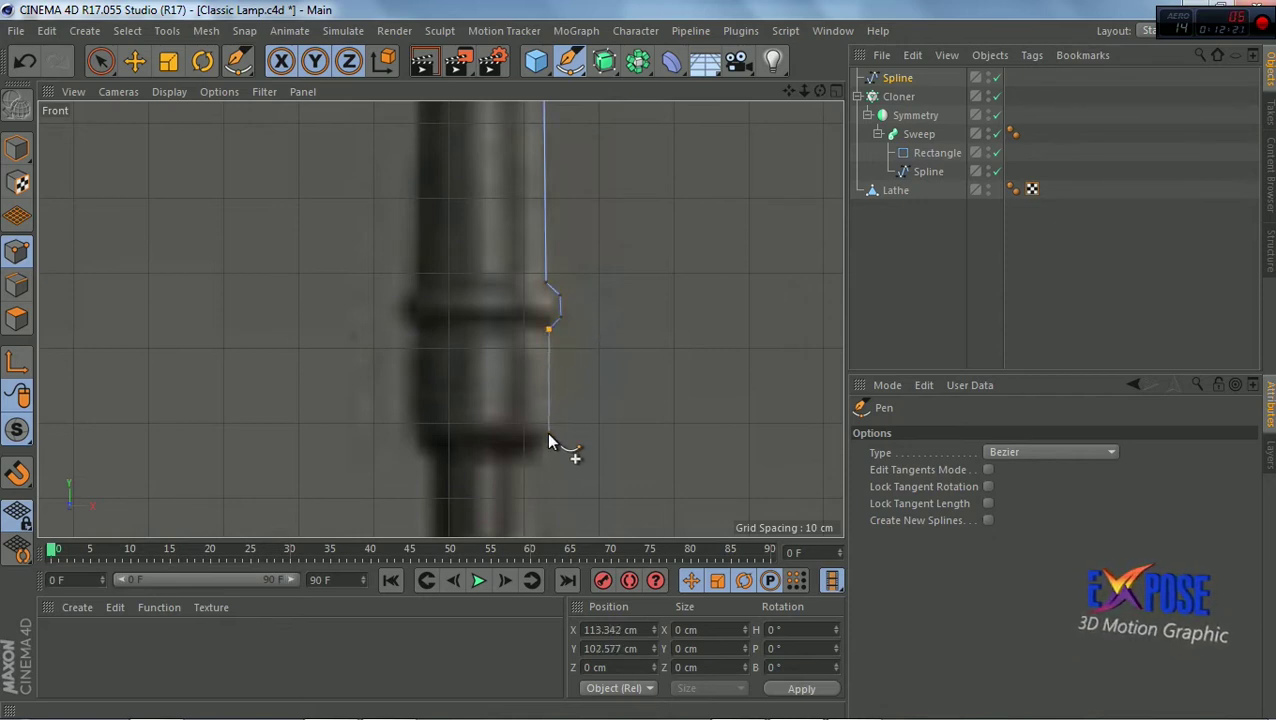
Add the lower stem and flared base points, finish the open spline, and return to Model mode
scroll(531, 463, down, 4)
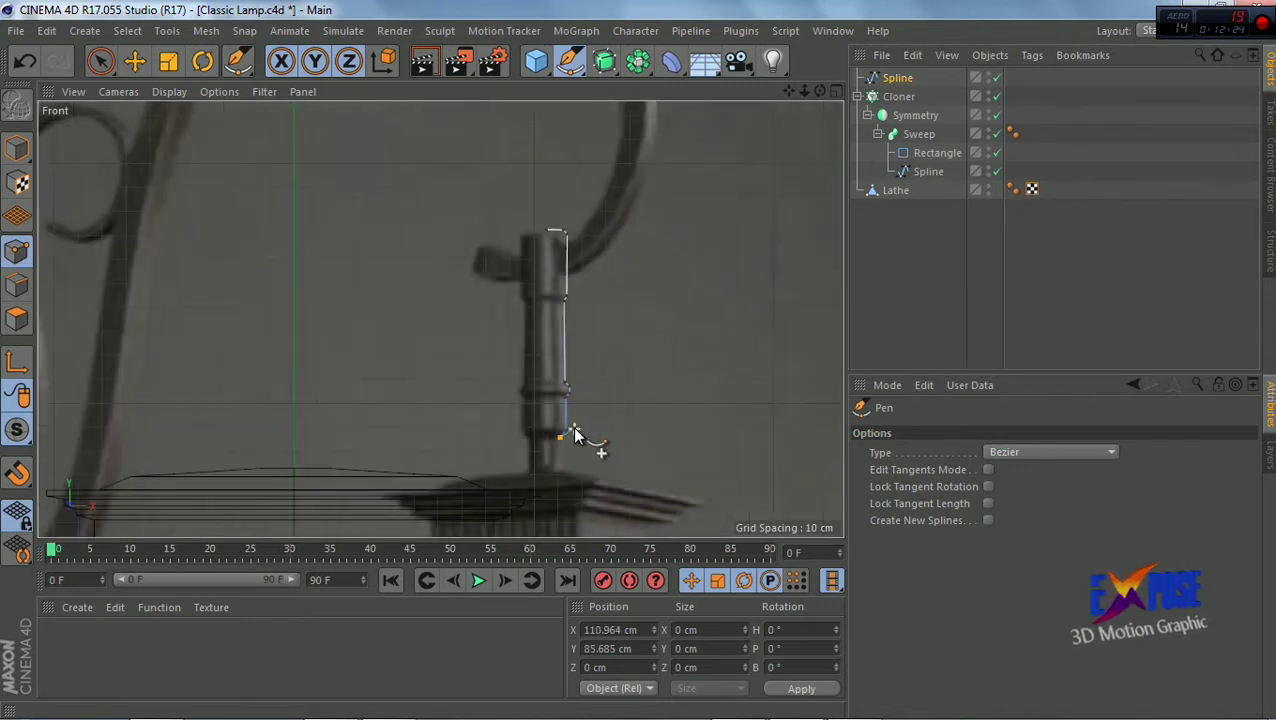
scroll(578, 436, up, 3)
scroll(570, 484, up, 1)
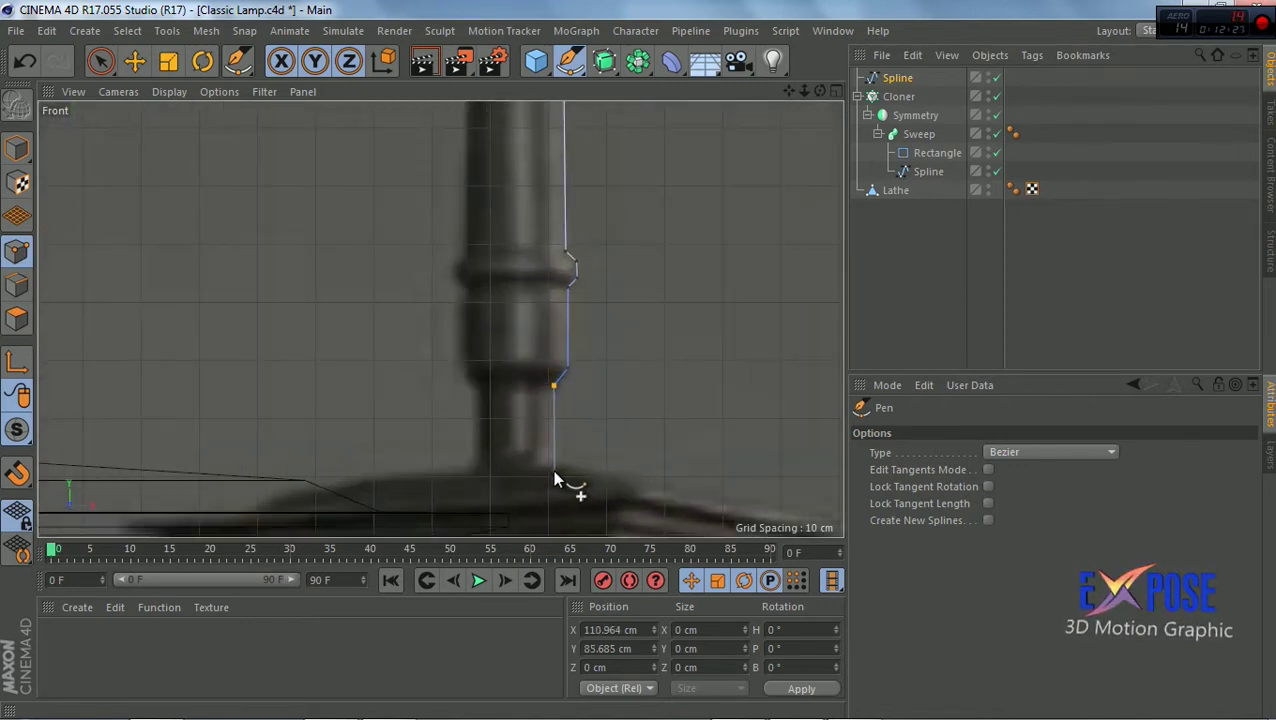
click(553, 471)
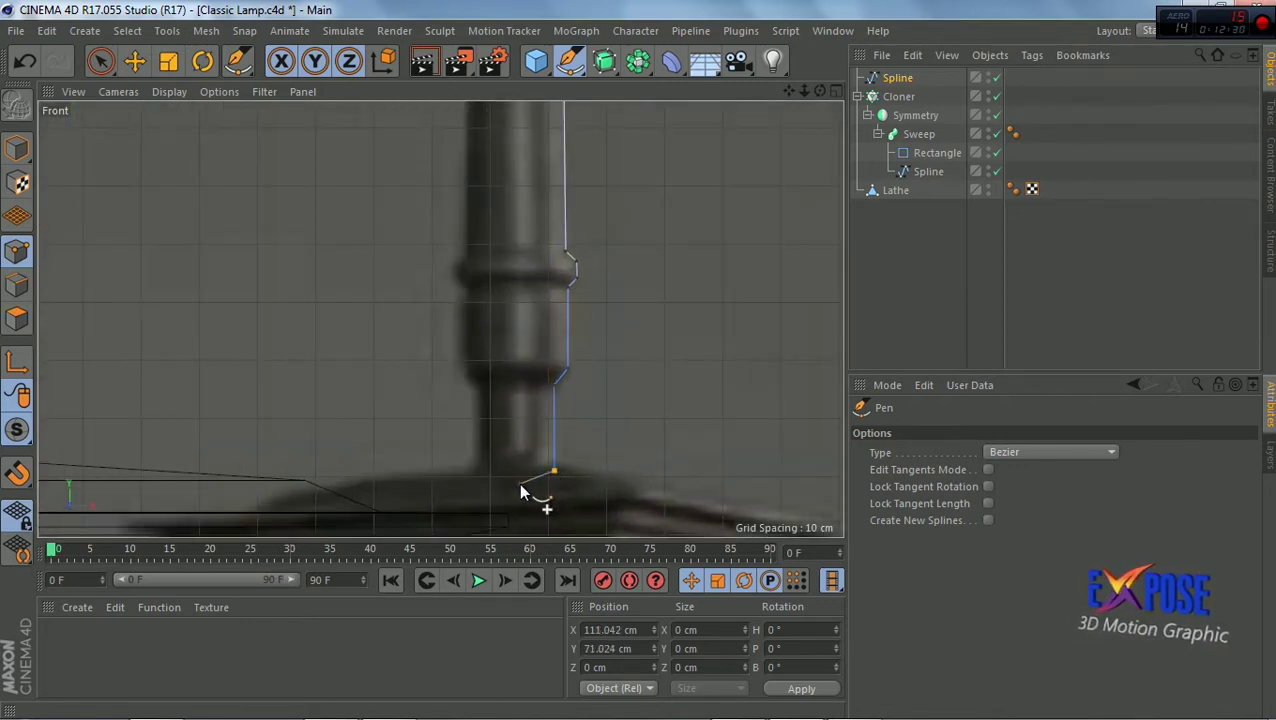
click(519, 483)
scroll(521, 488, down, 2)
key(Escape)
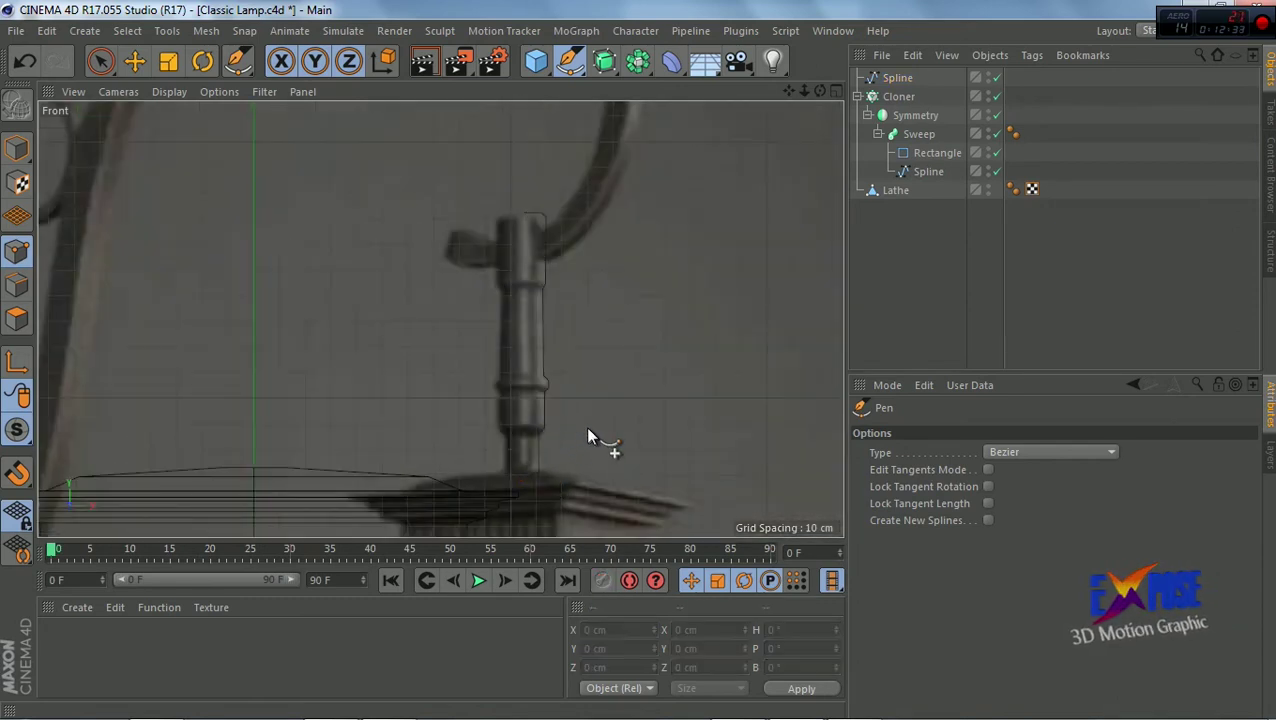
click(17, 148)
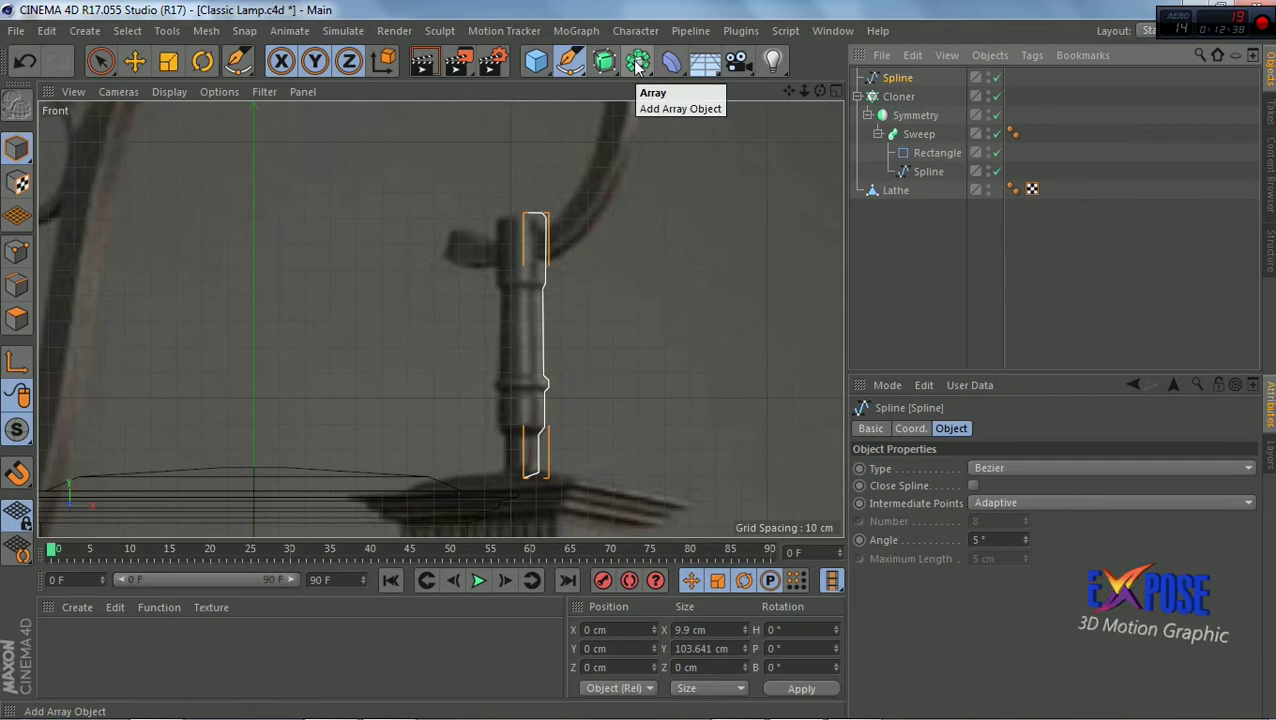
Add a Lathe generator and place the finial profile spline inside it
click(607, 75)
click(649, 122)
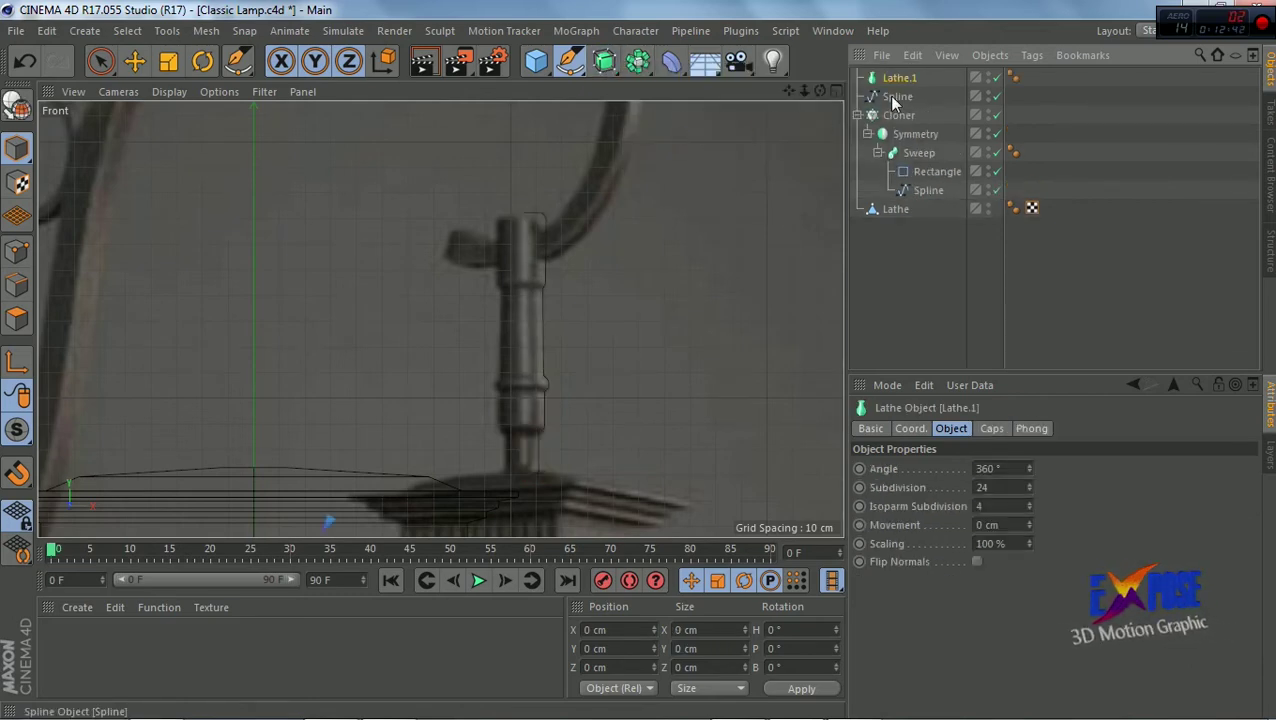
drag(903, 85, 900, 79)
scroll(527, 299, down, 3)
scroll(595, 289, down, 2)
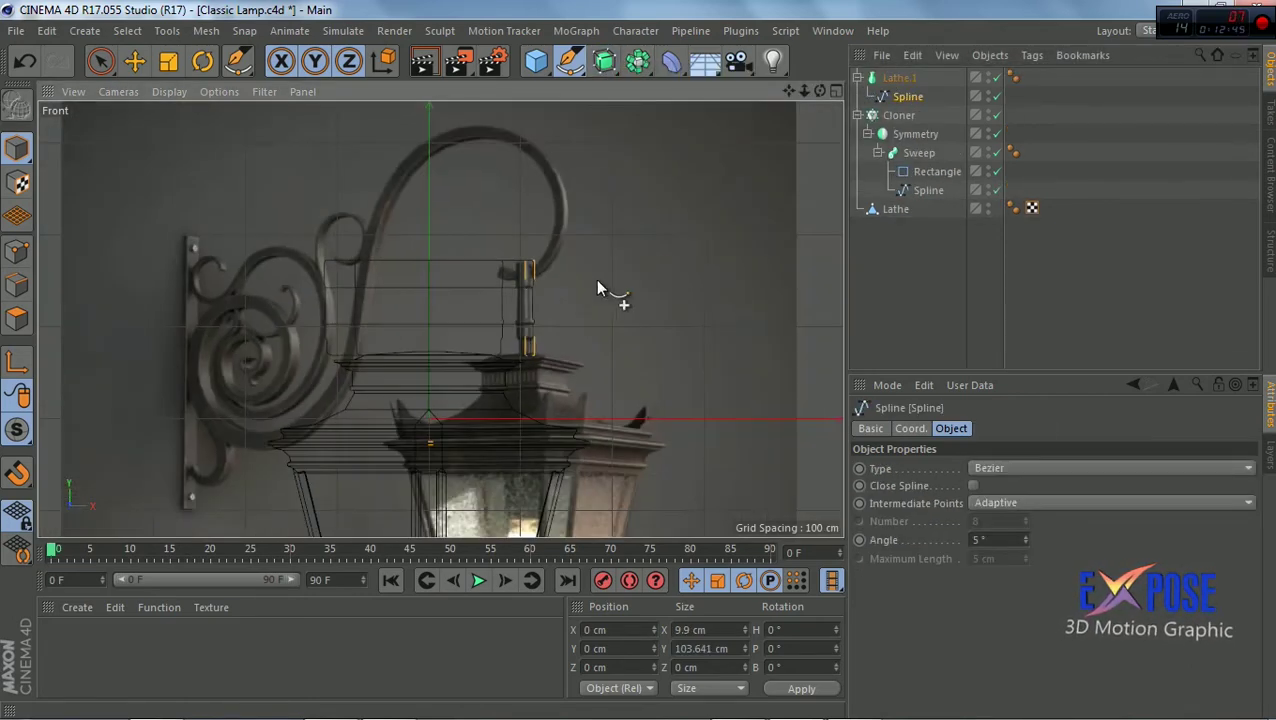
Slide the lathed finial onto the lamp's centre at X −105.245 cm and inspect it
key(e)
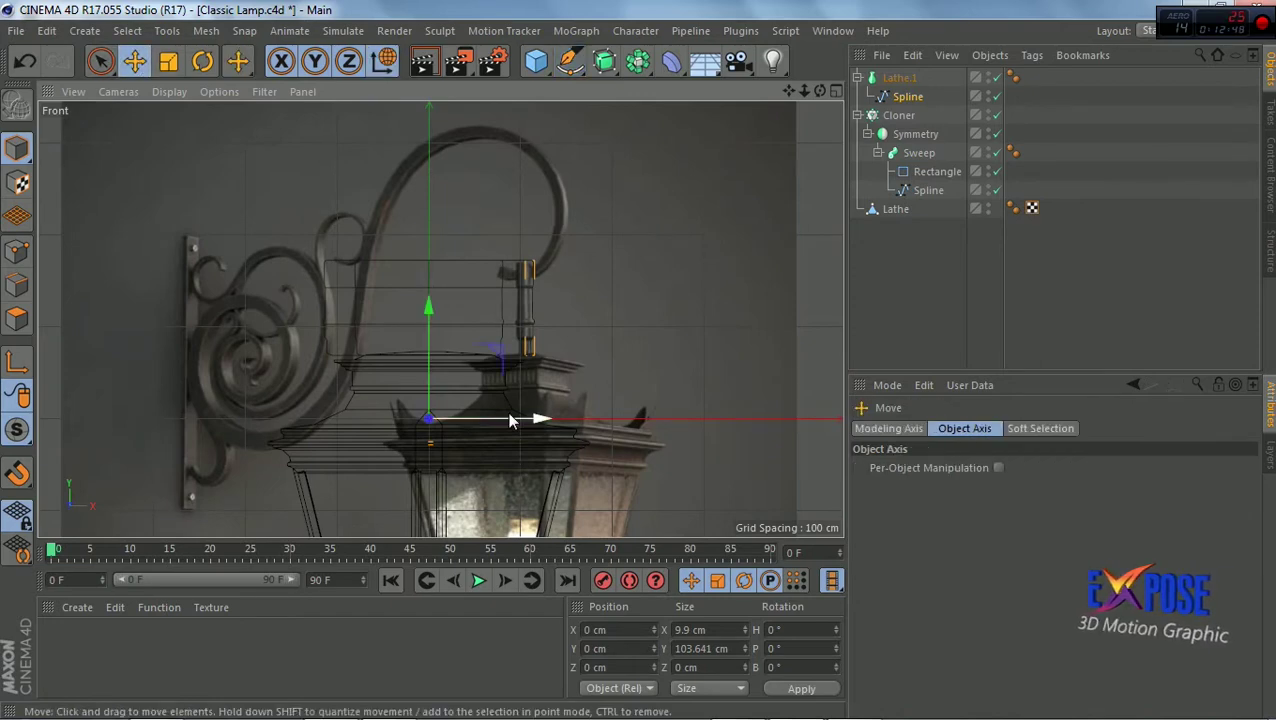
drag(515, 420, 416, 425)
click(835, 90)
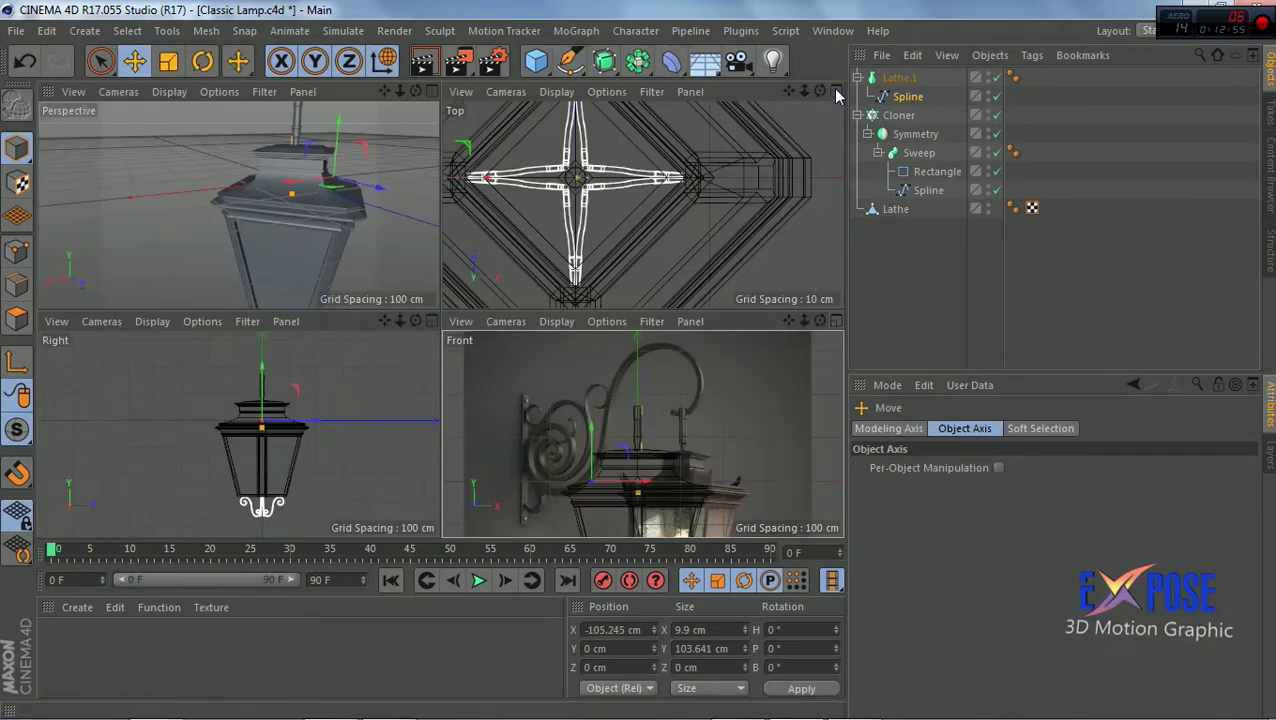
middle_click(390, 125)
mouse_move(820, 91)
mouse_down()
mouse_move(826, 100)
mouse_move(788, 93)
mouse_move(642, 161)
mouse_up()
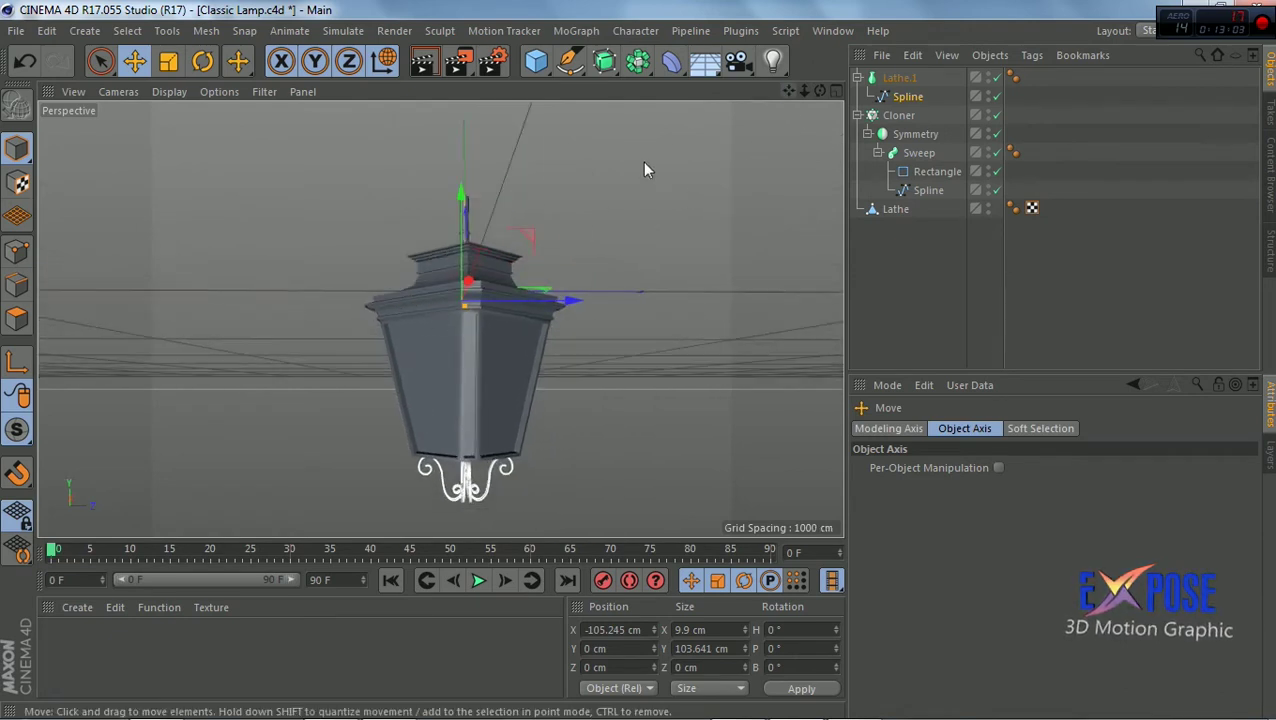
click(640, 170)
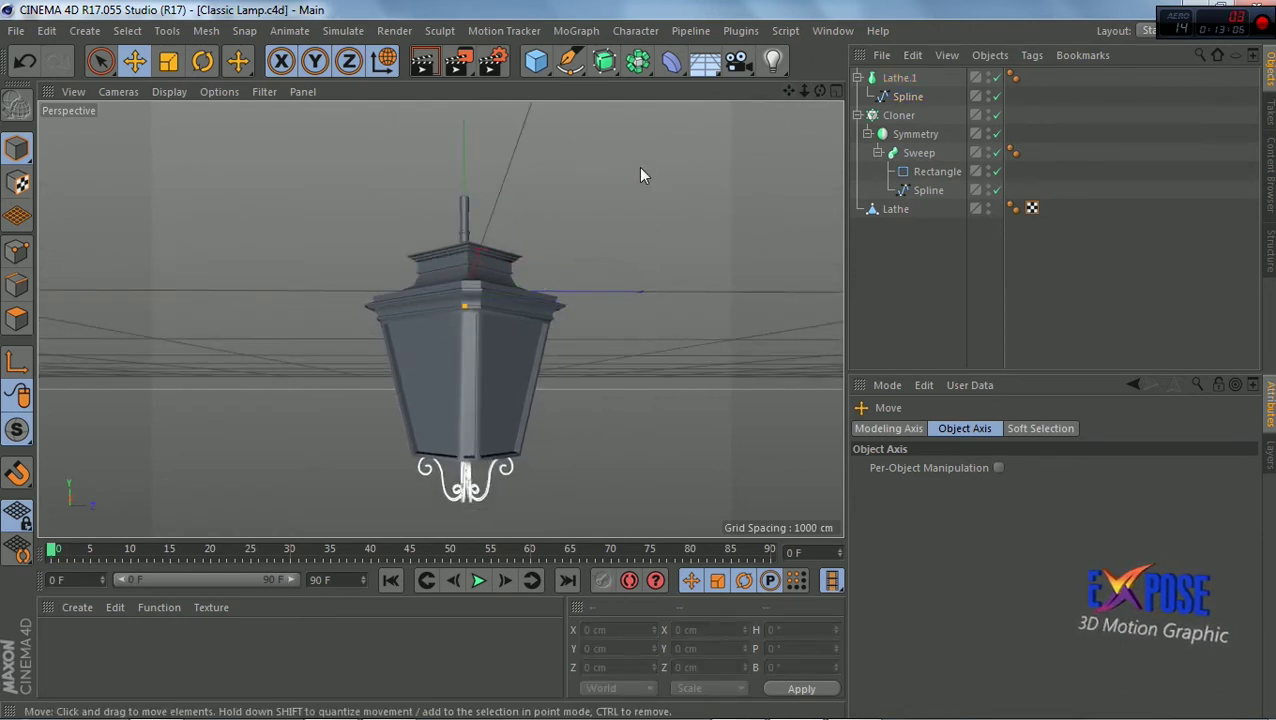
middle_click(824, 93)
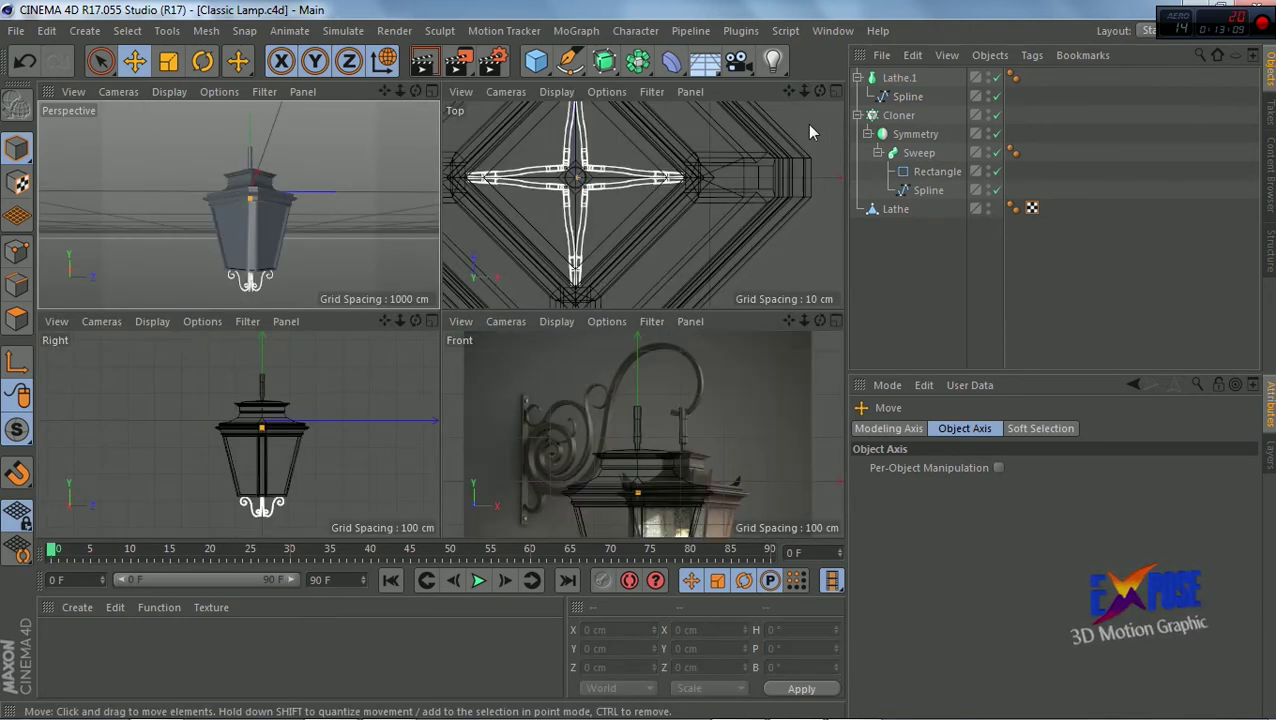
In a maximized Front view, start a Bezier spline at the lantern hook, running over the arch top
click(836, 321)
scroll(508, 295, up, 4)
scroll(508, 295, down, 2)
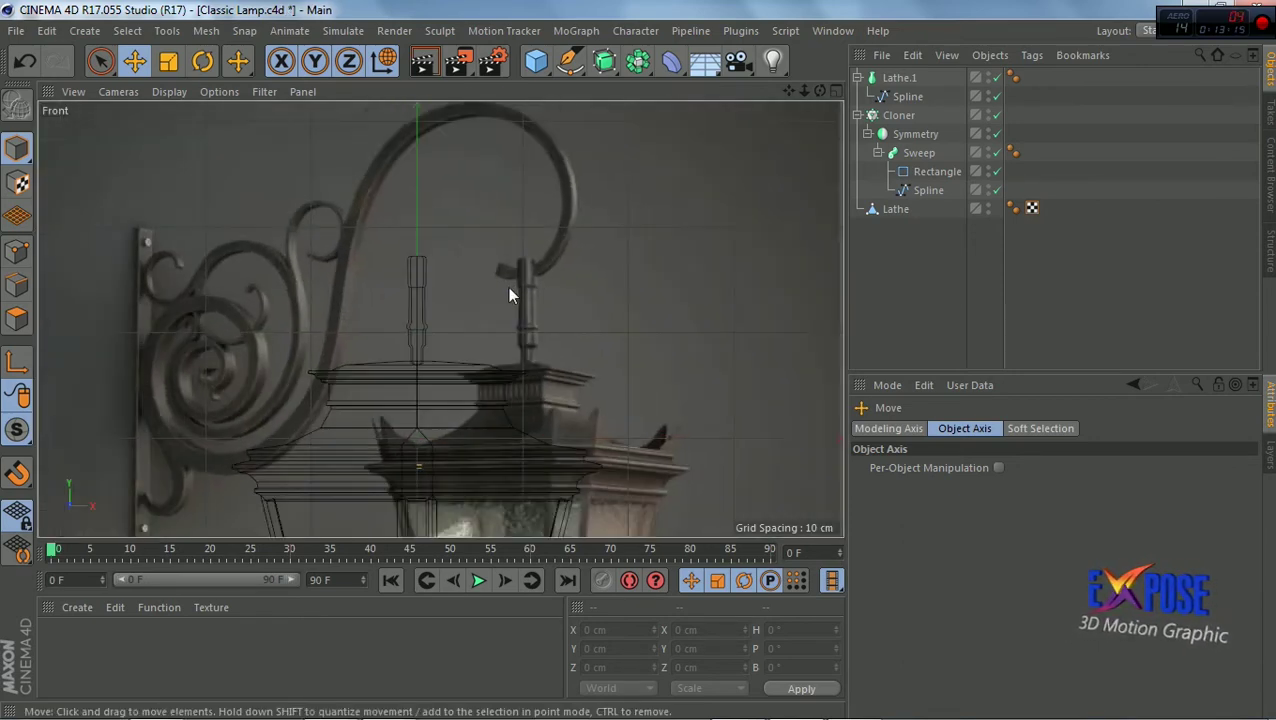
click(237, 61)
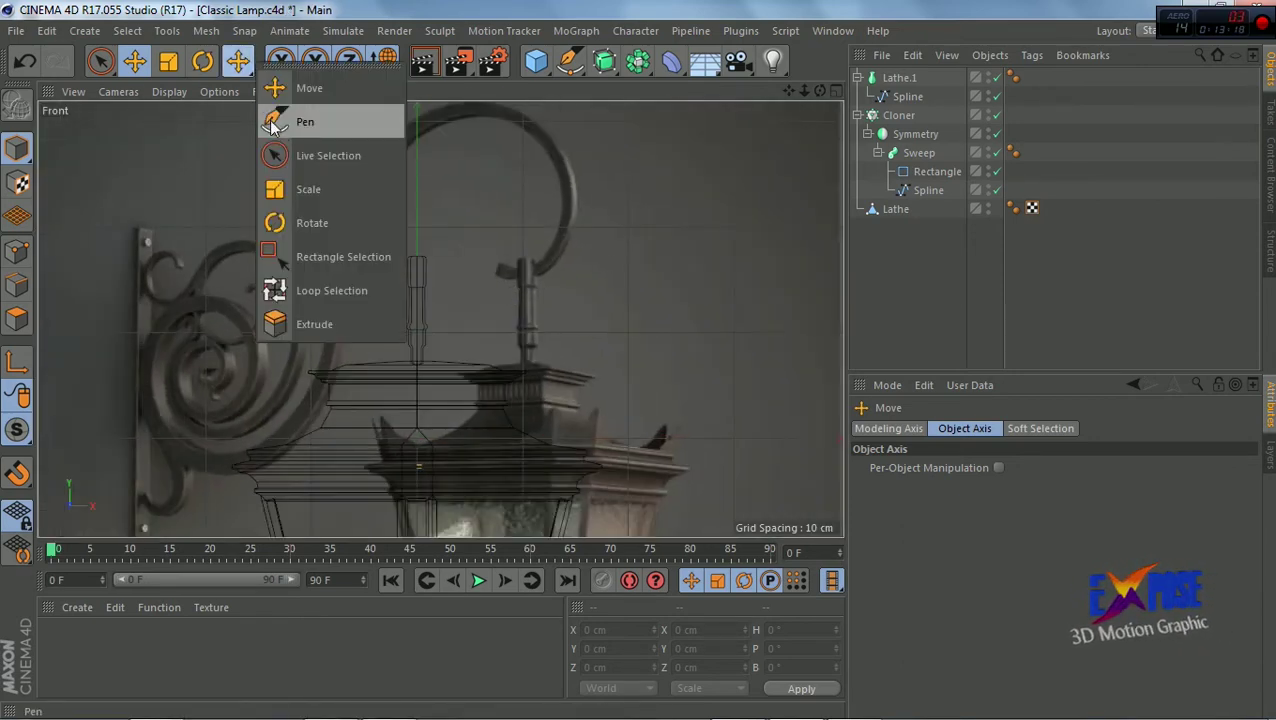
click(300, 121)
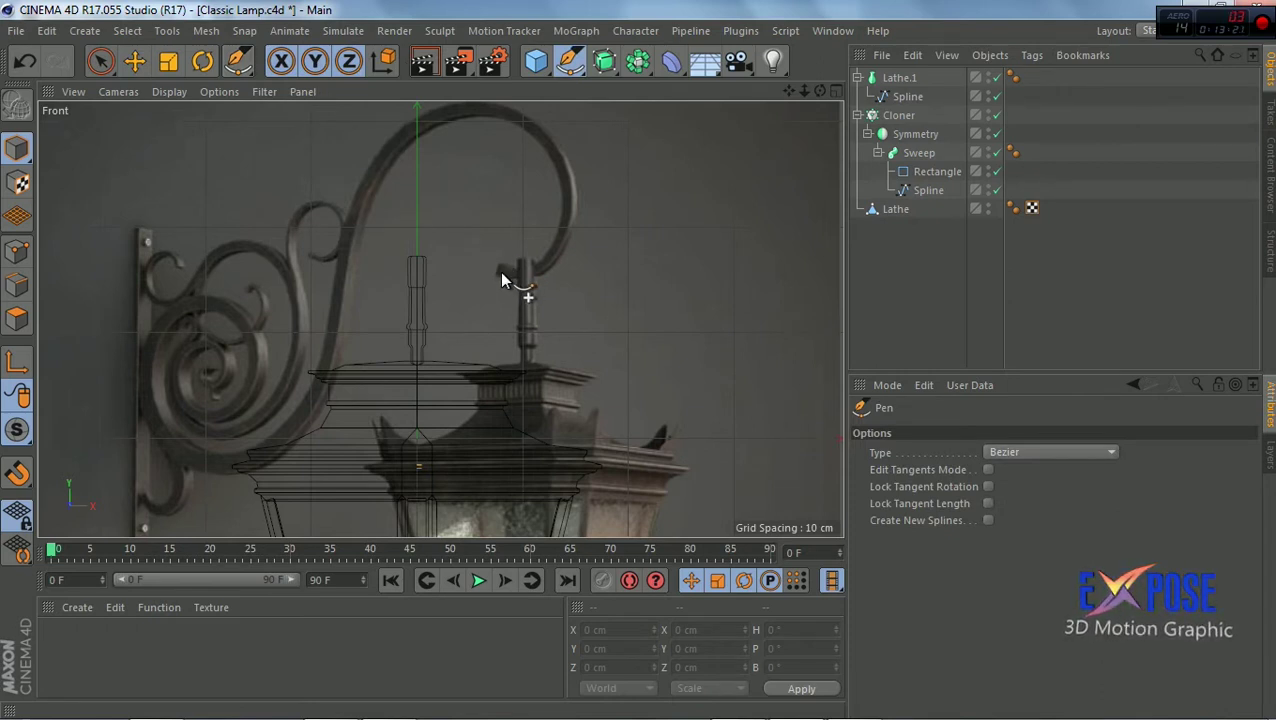
click(500, 271)
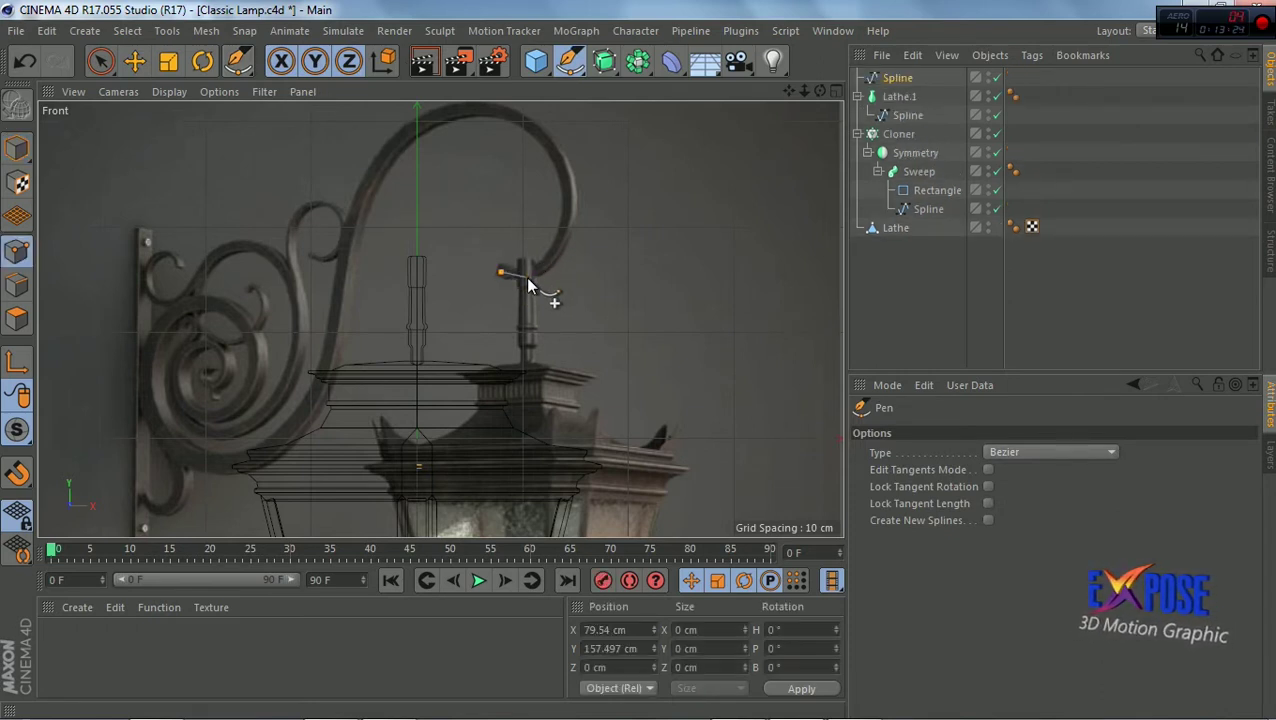
click(555, 258)
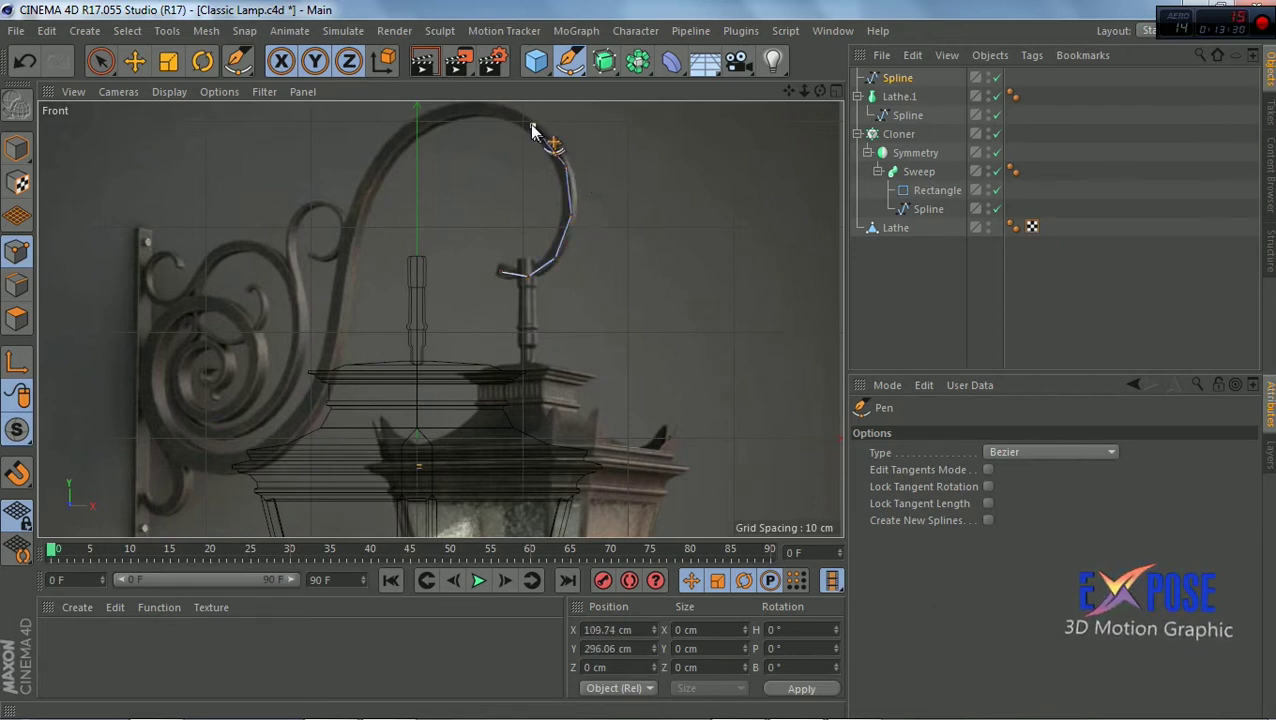
click(488, 107)
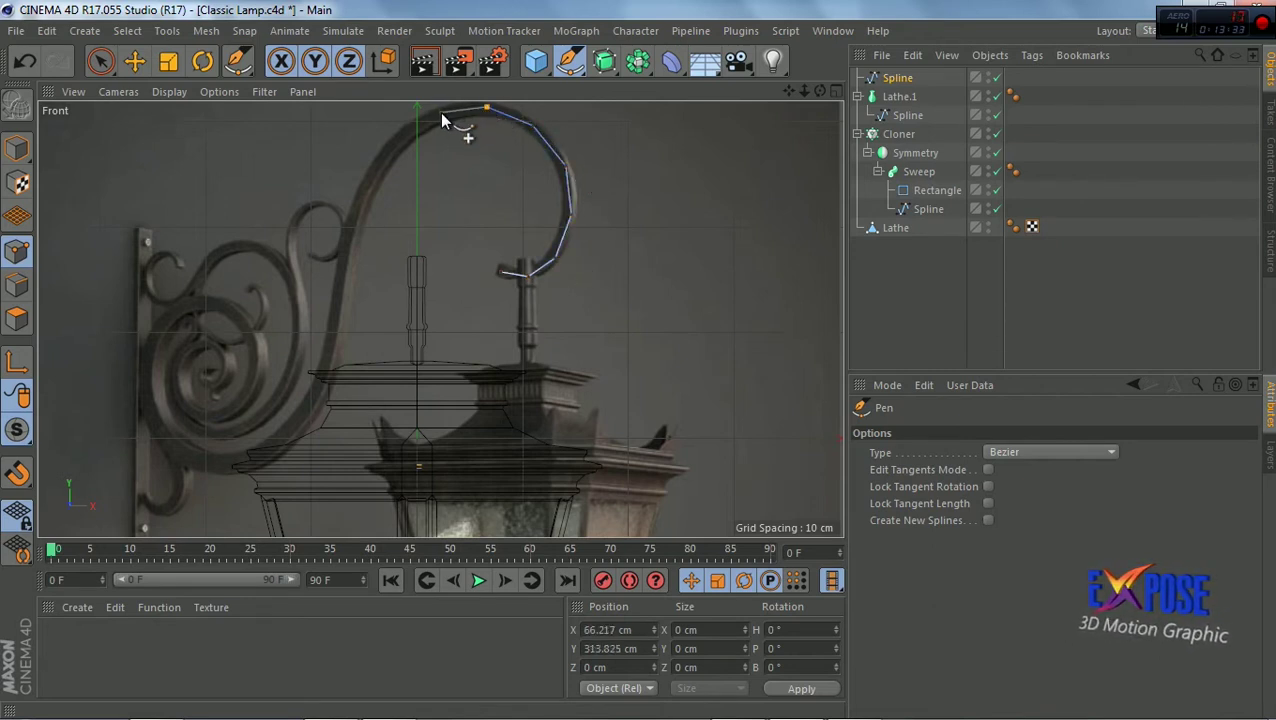
click(440, 113)
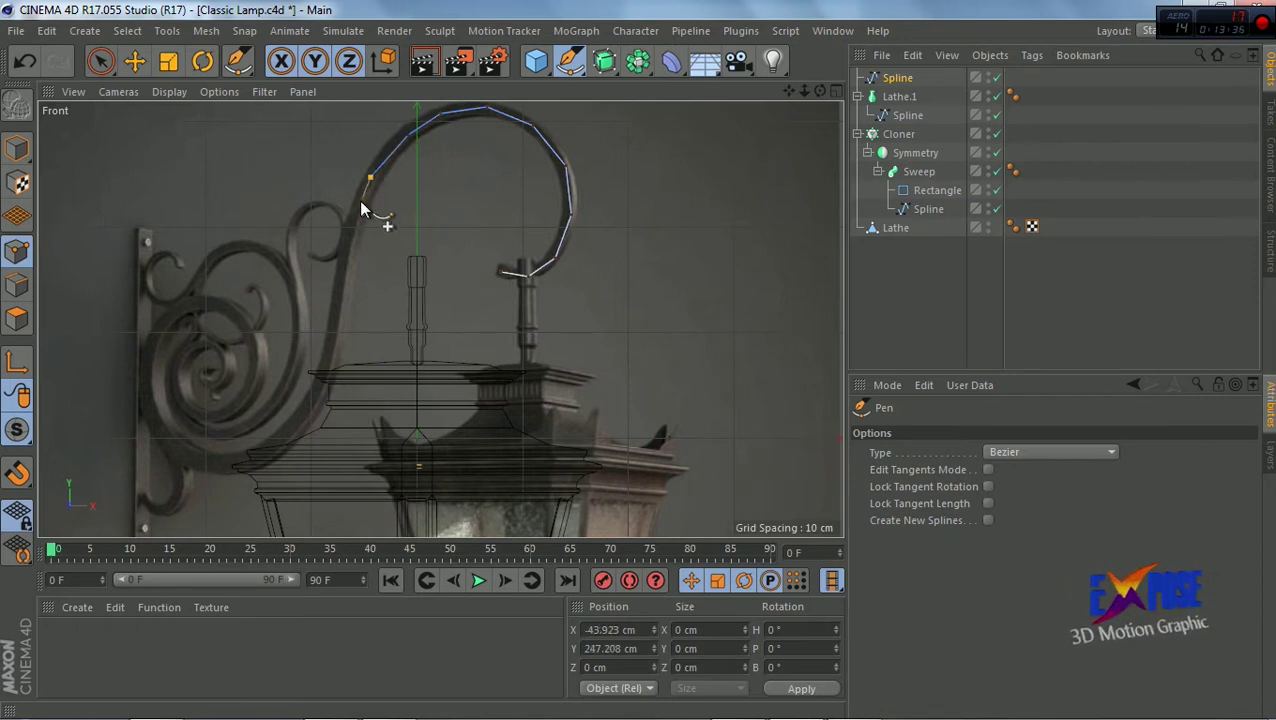
Continue the spline down the arm and curl it into the wall spiral's centre, then return to Model mode
click(329, 364)
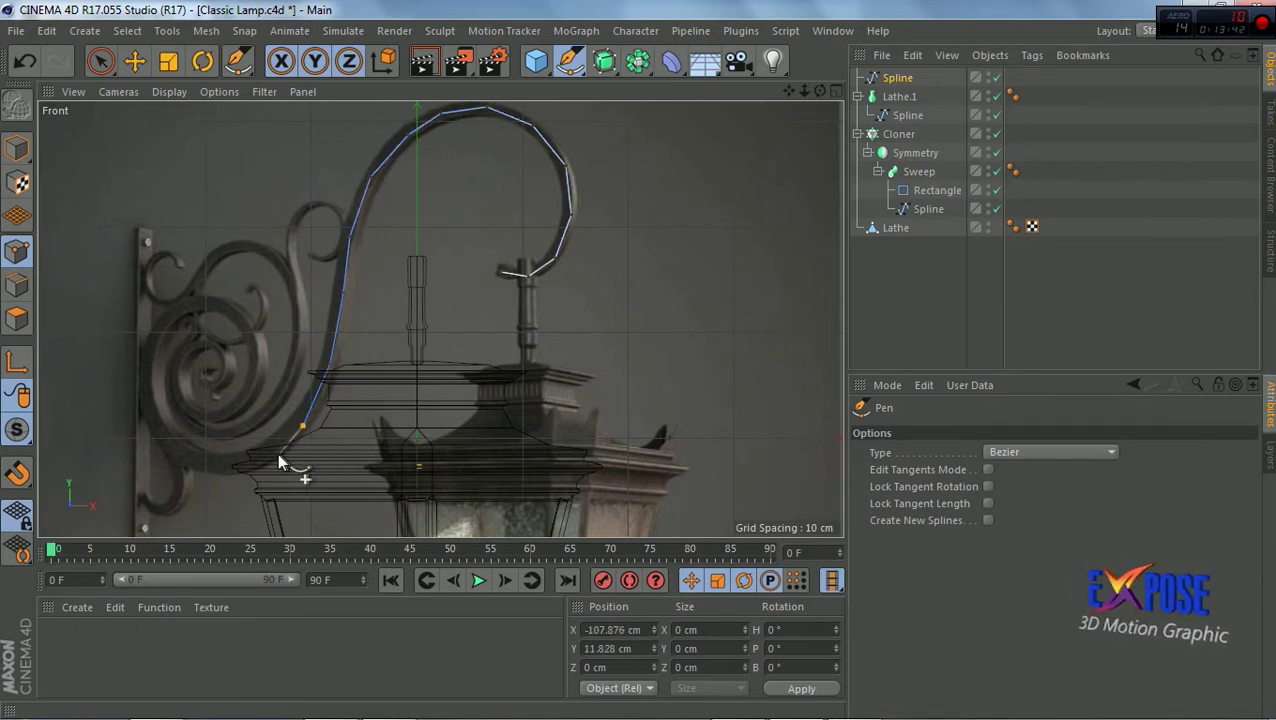
click(252, 462)
click(204, 463)
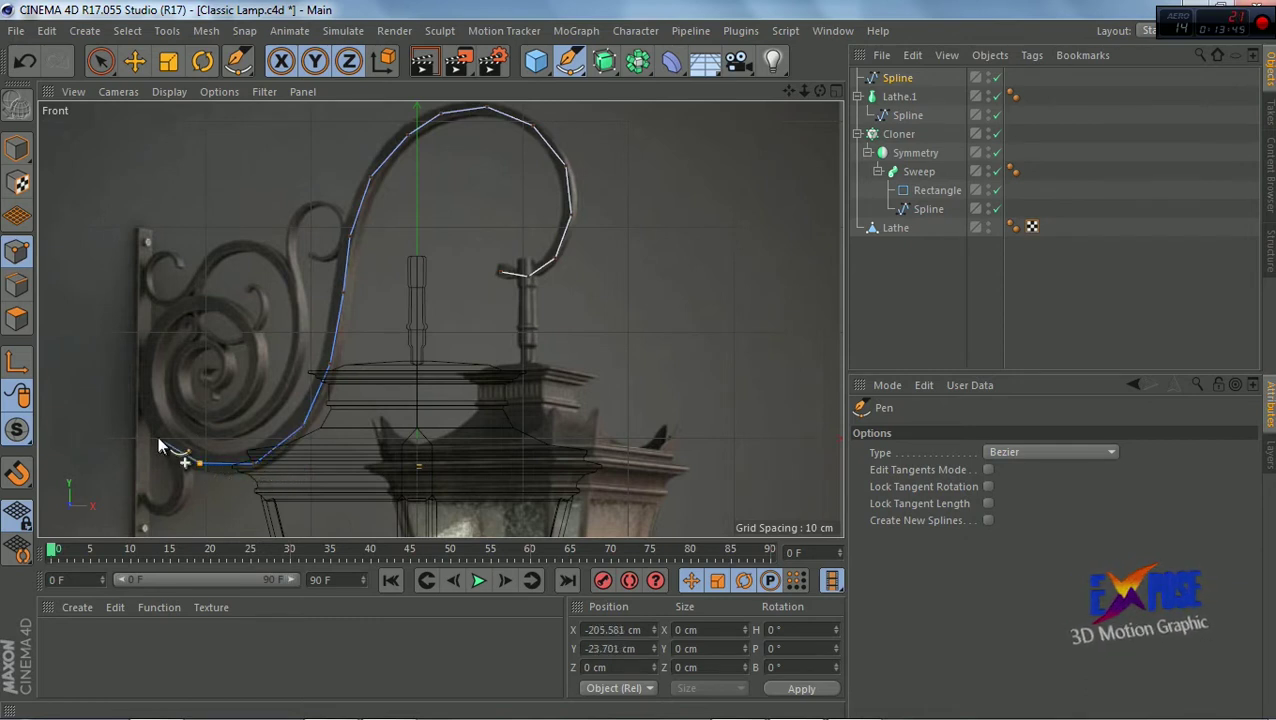
click(158, 436)
click(150, 341)
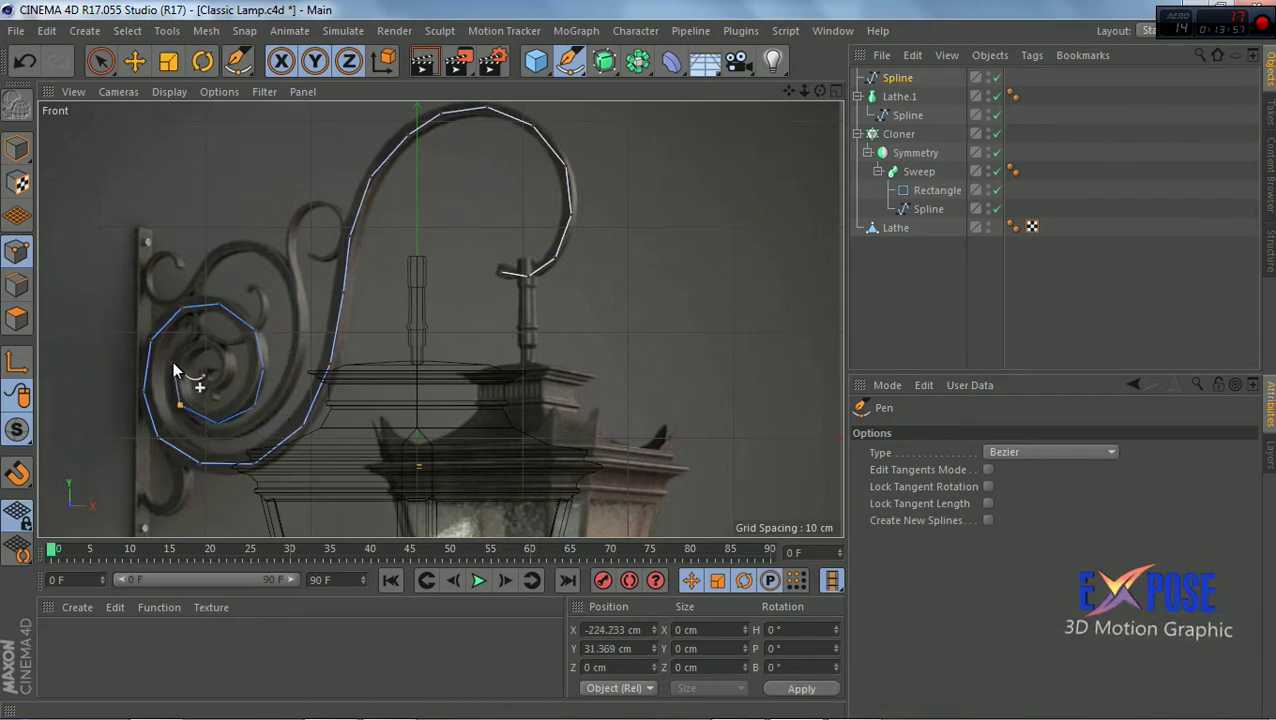
click(204, 346)
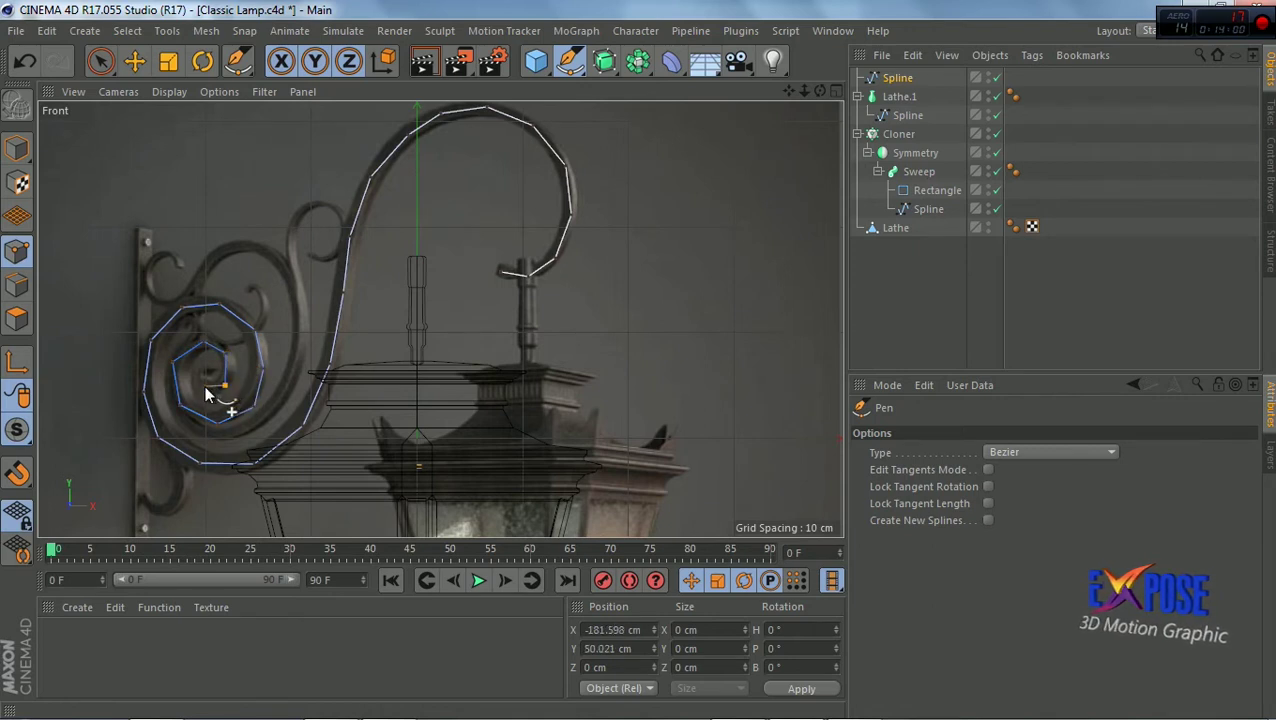
click(206, 377)
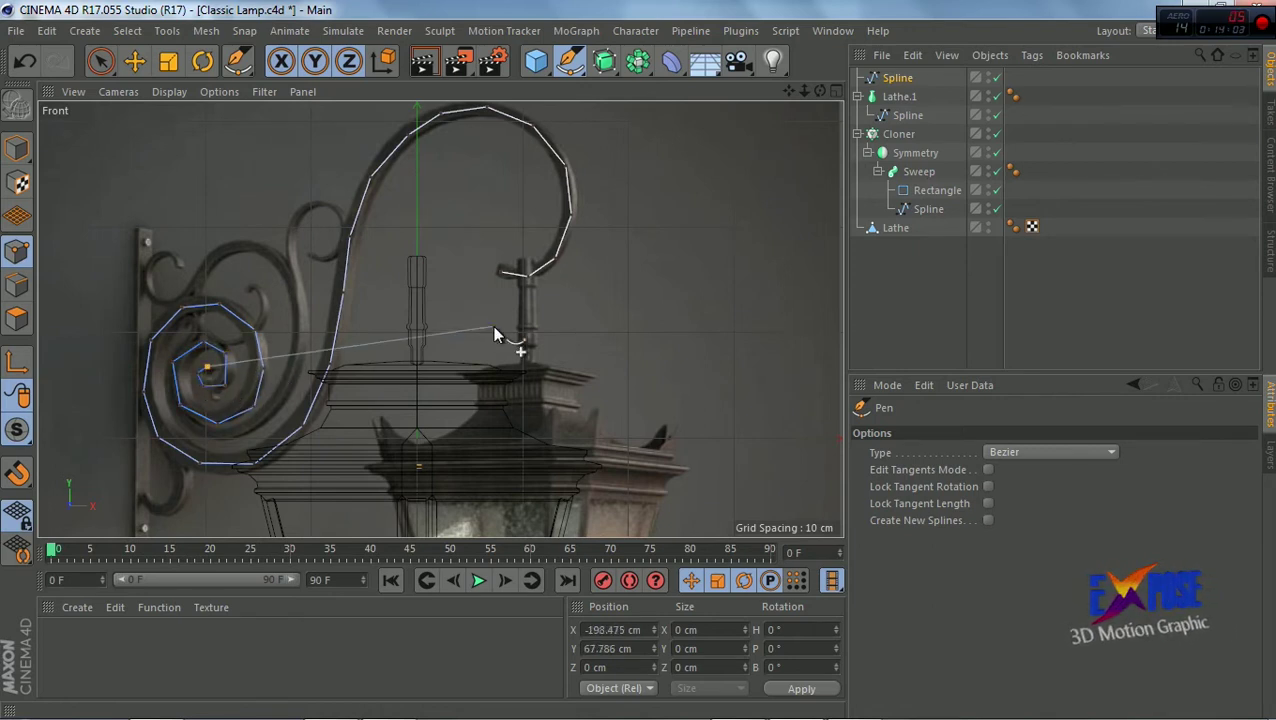
key(Escape)
click(15, 148)
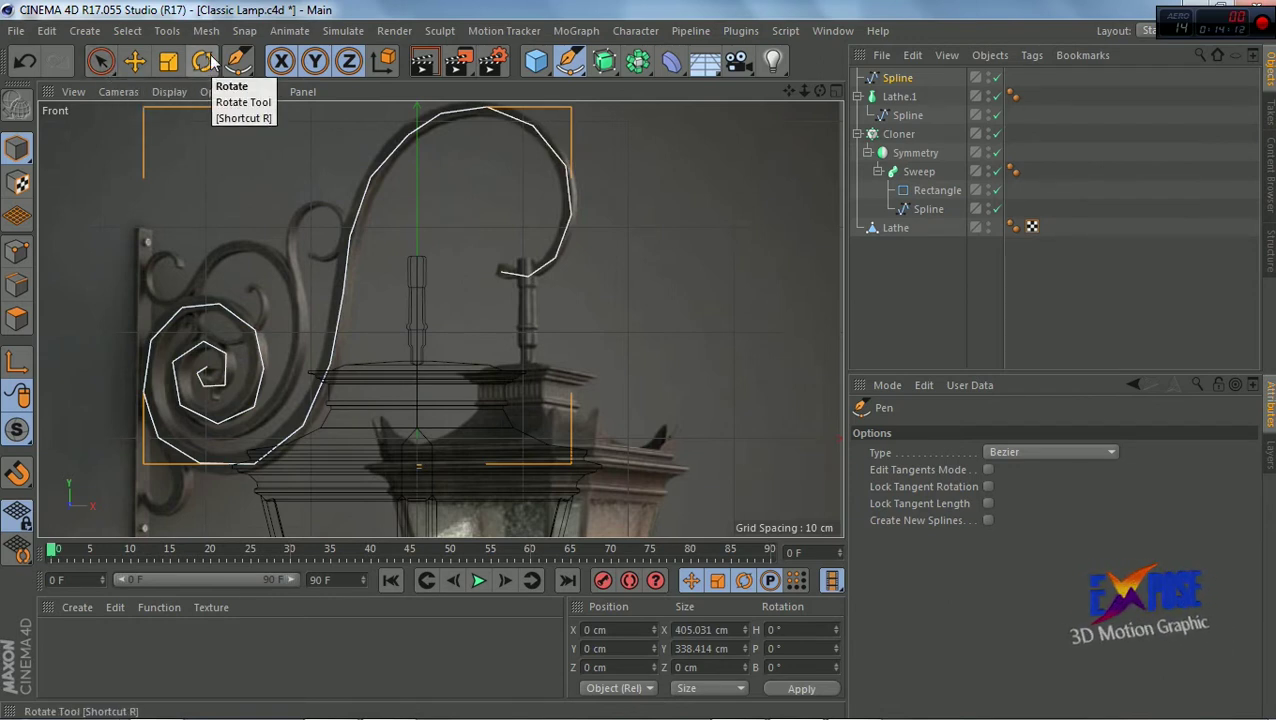
Select all points of the traced spline and set them to Soft Interpolation
key(9)
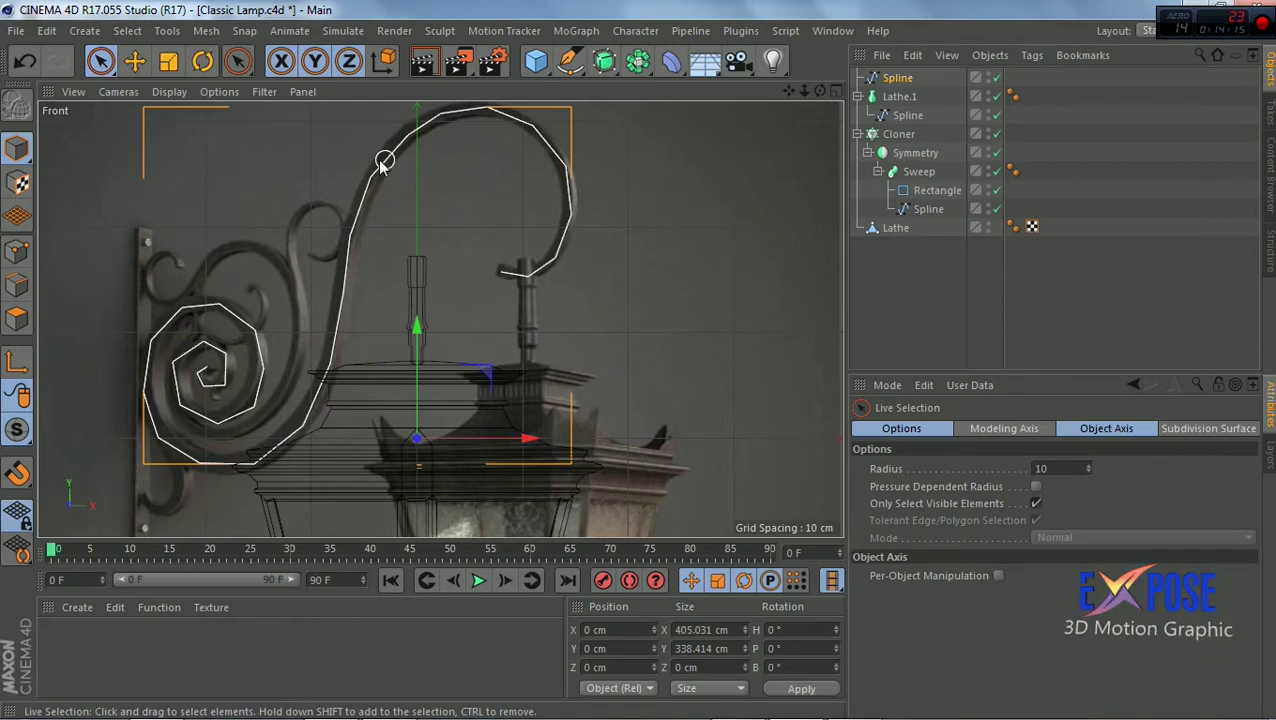
click(16, 250)
click(100, 61)
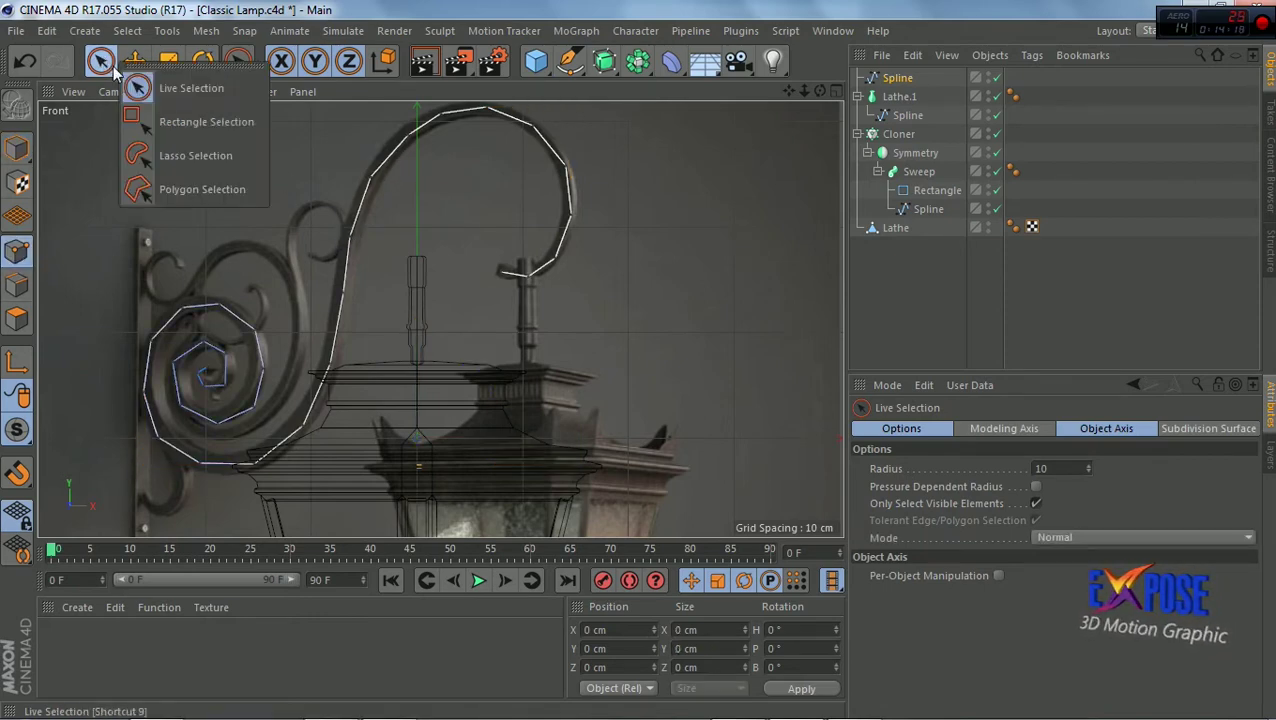
click(206, 121)
scroll(191, 206, down, 3)
scroll(191, 208, down, 3)
drag(101, 126, 551, 394)
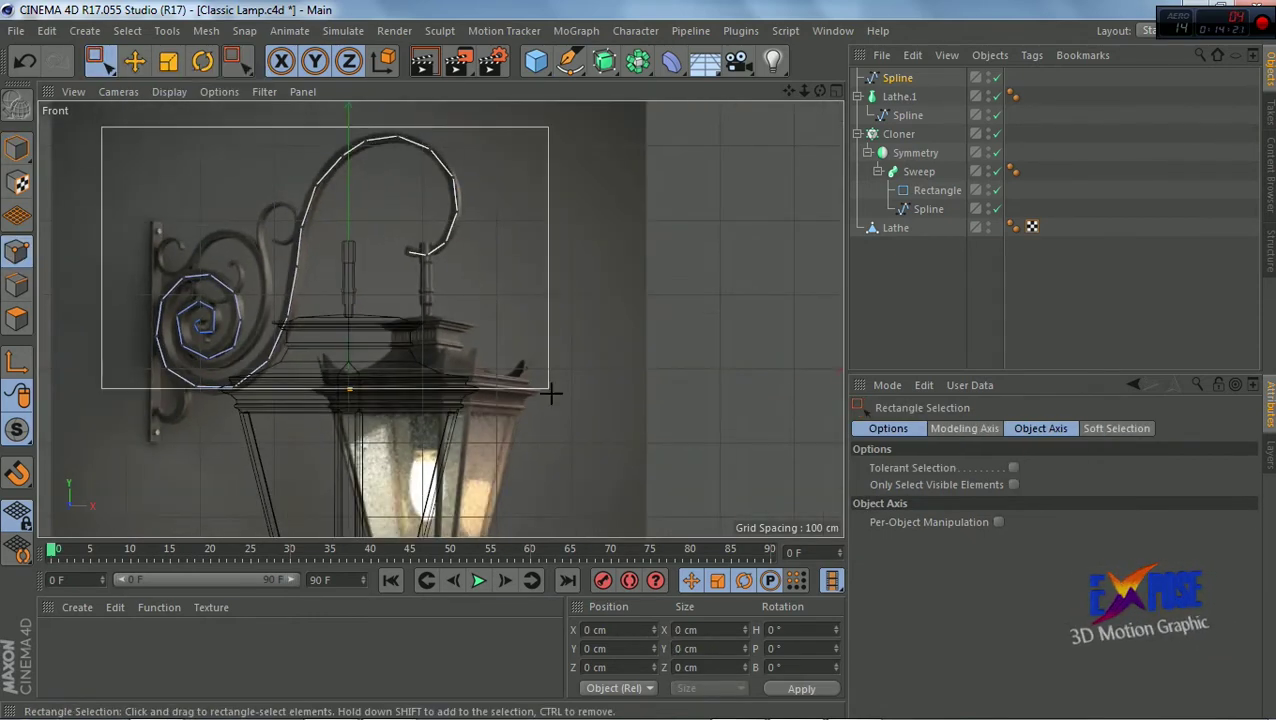
right_click(312, 162)
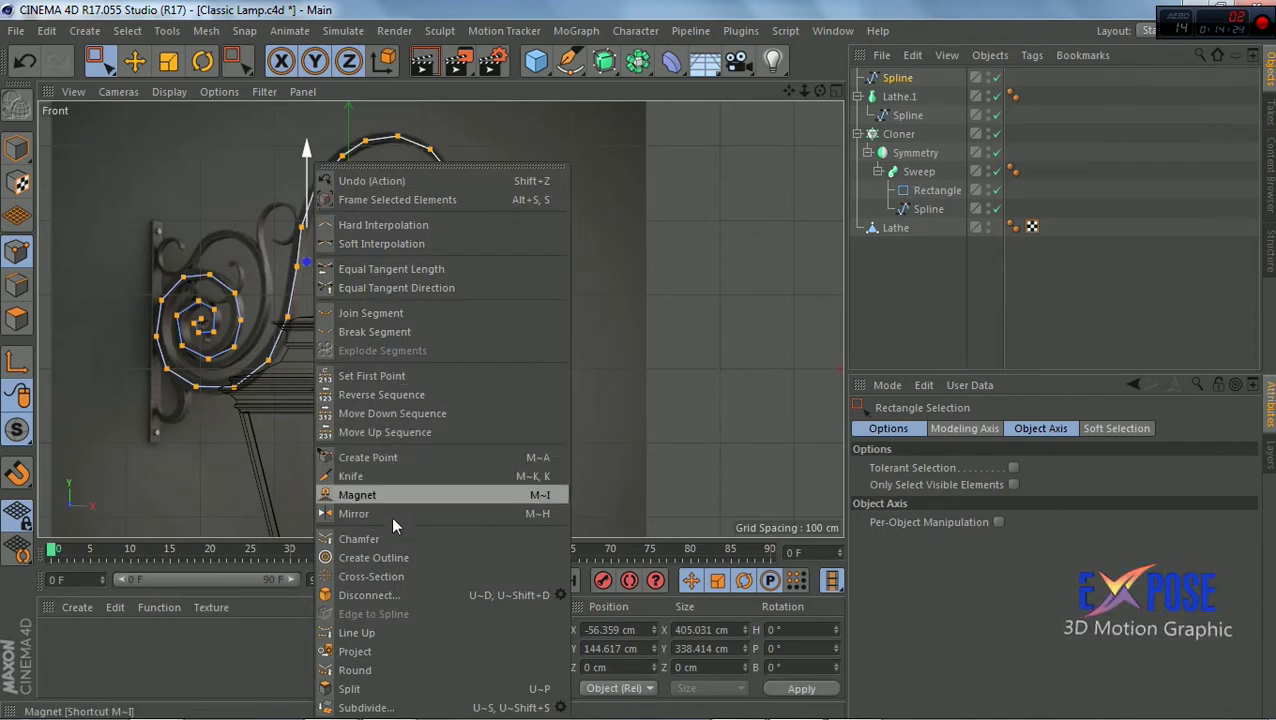
click(388, 244)
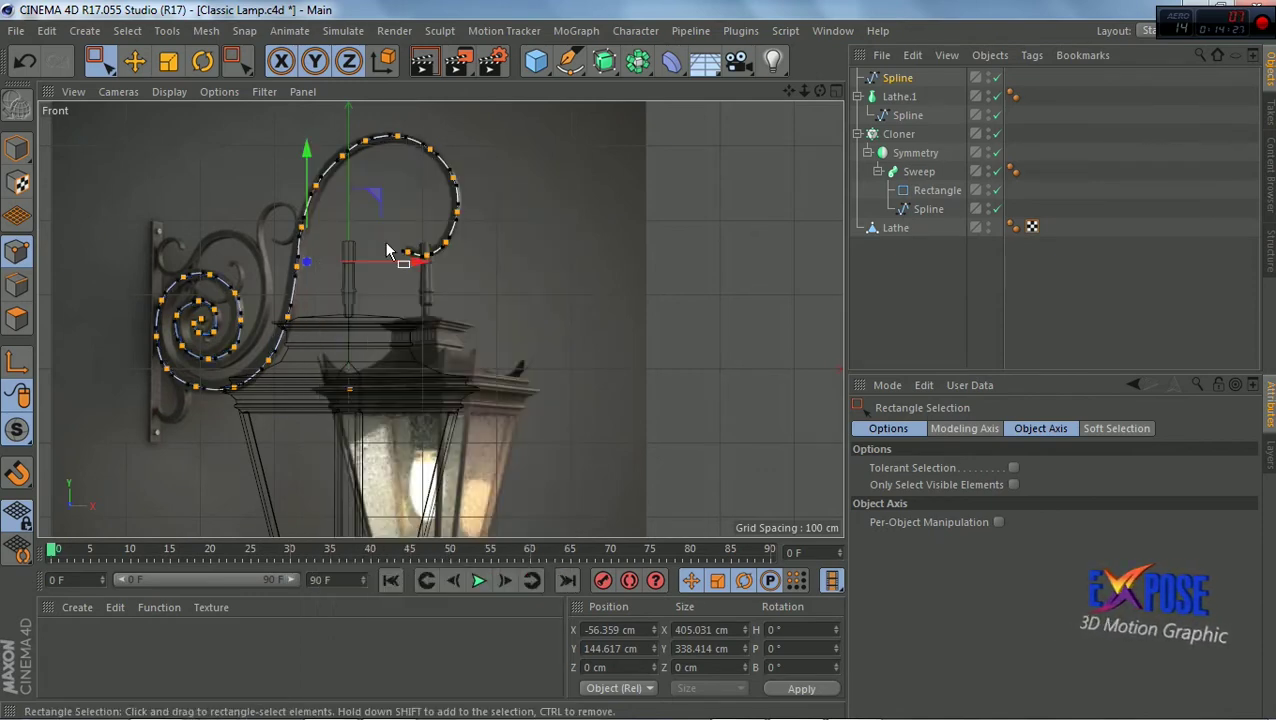
Scale the spline points to about 108% in X, widening the arm to about 437.6 cm
scroll(313, 190, up, 2)
scroll(295, 195, up, 2)
scroll(235, 330, up, 2)
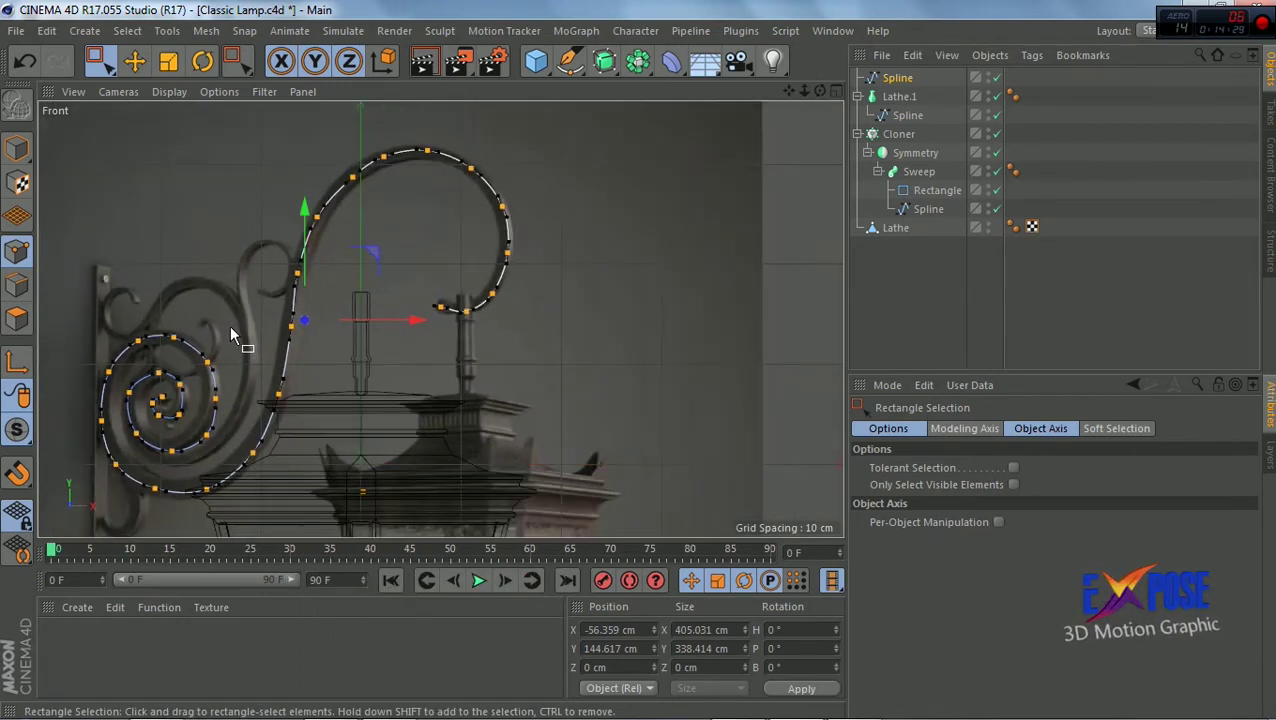
click(168, 61)
drag(421, 318, 432, 328)
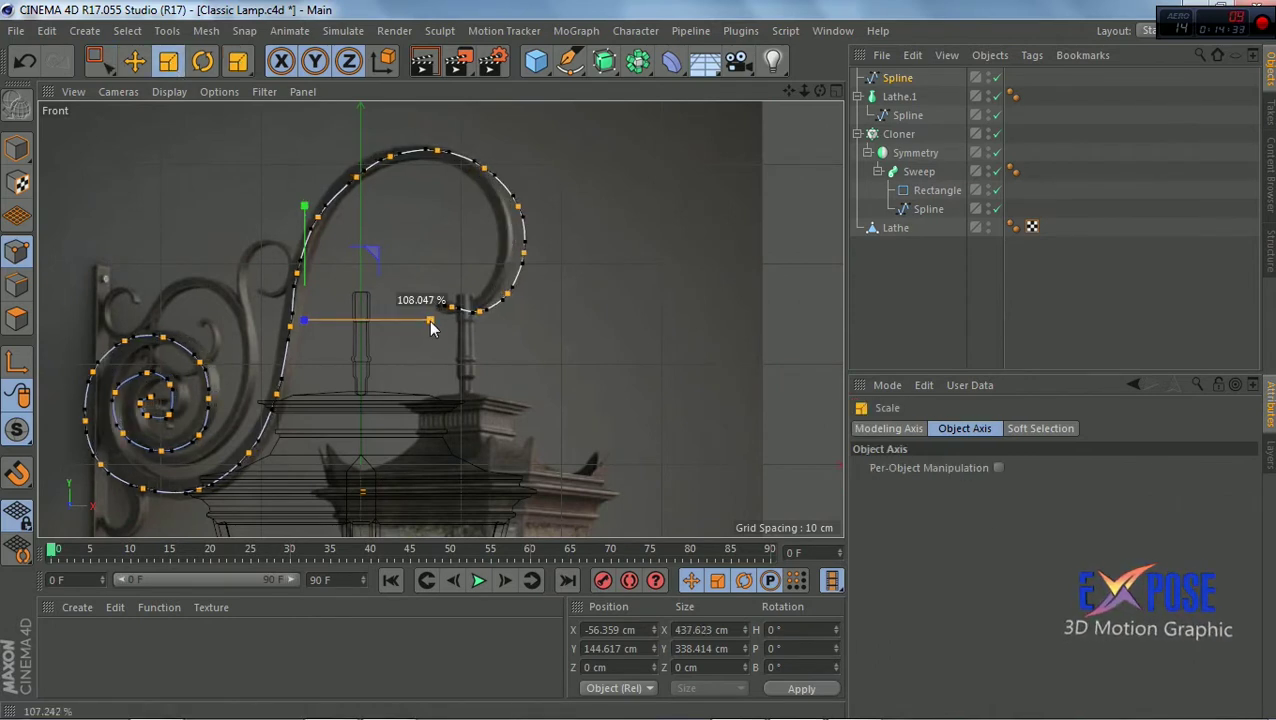
click(677, 346)
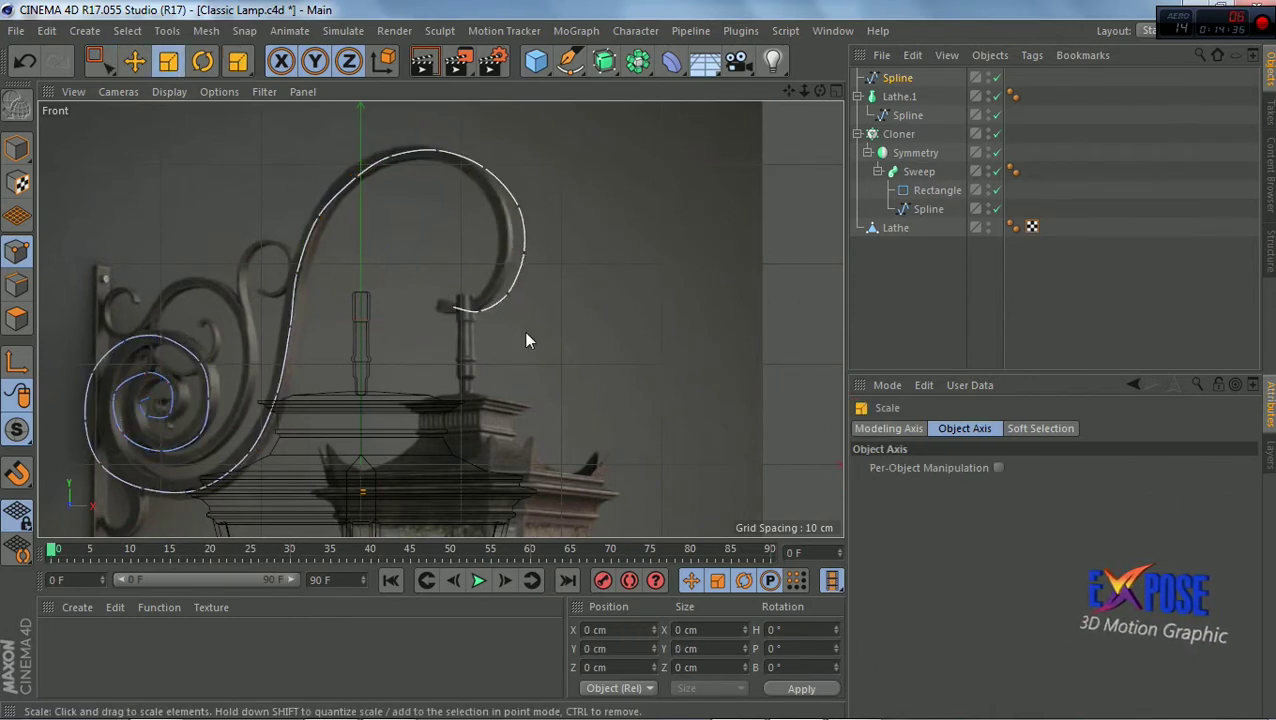
scroll(525, 334, down, 1)
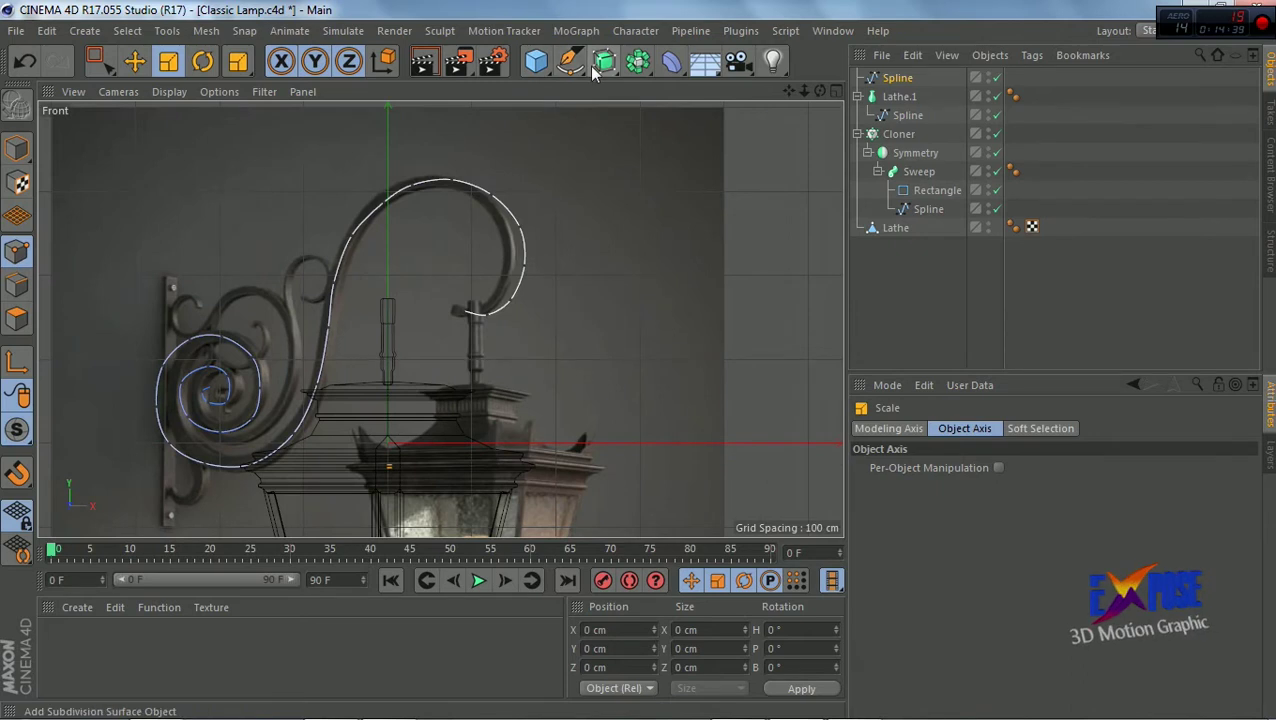
Add a new Rectangle spline with Rounding enabled, then adjust its corner radius and height
click(942, 193)
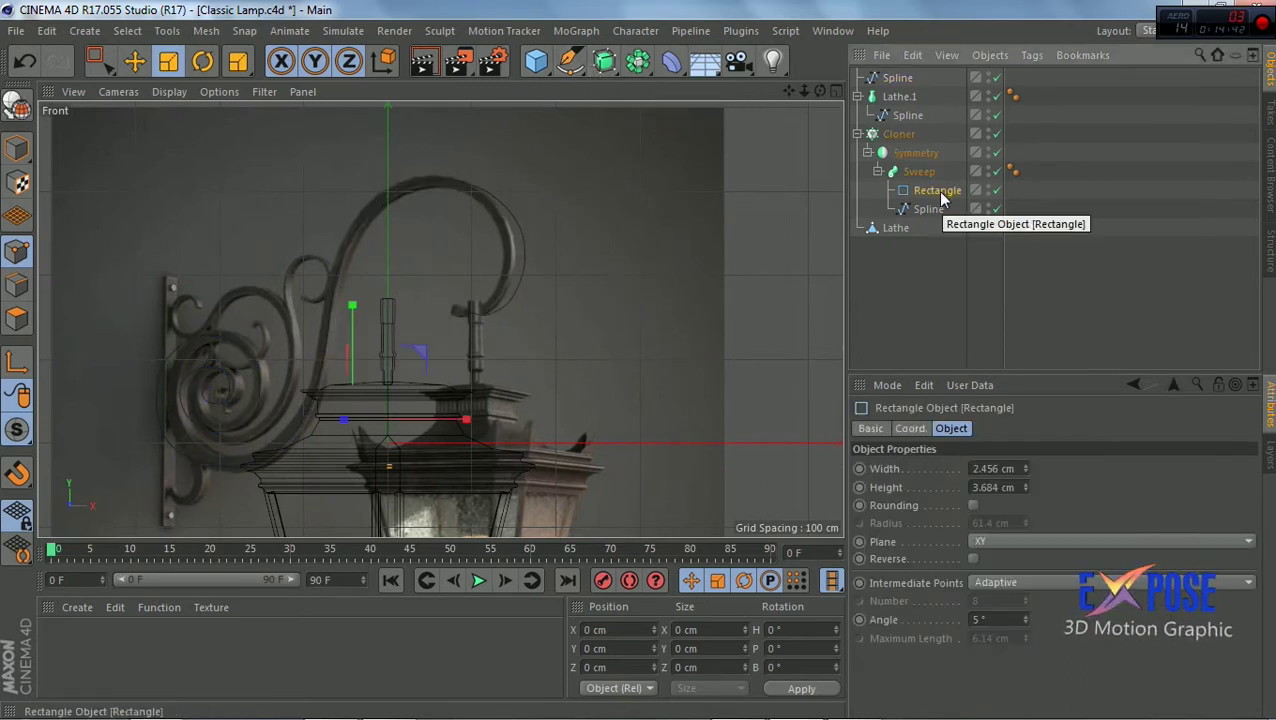
click(570, 61)
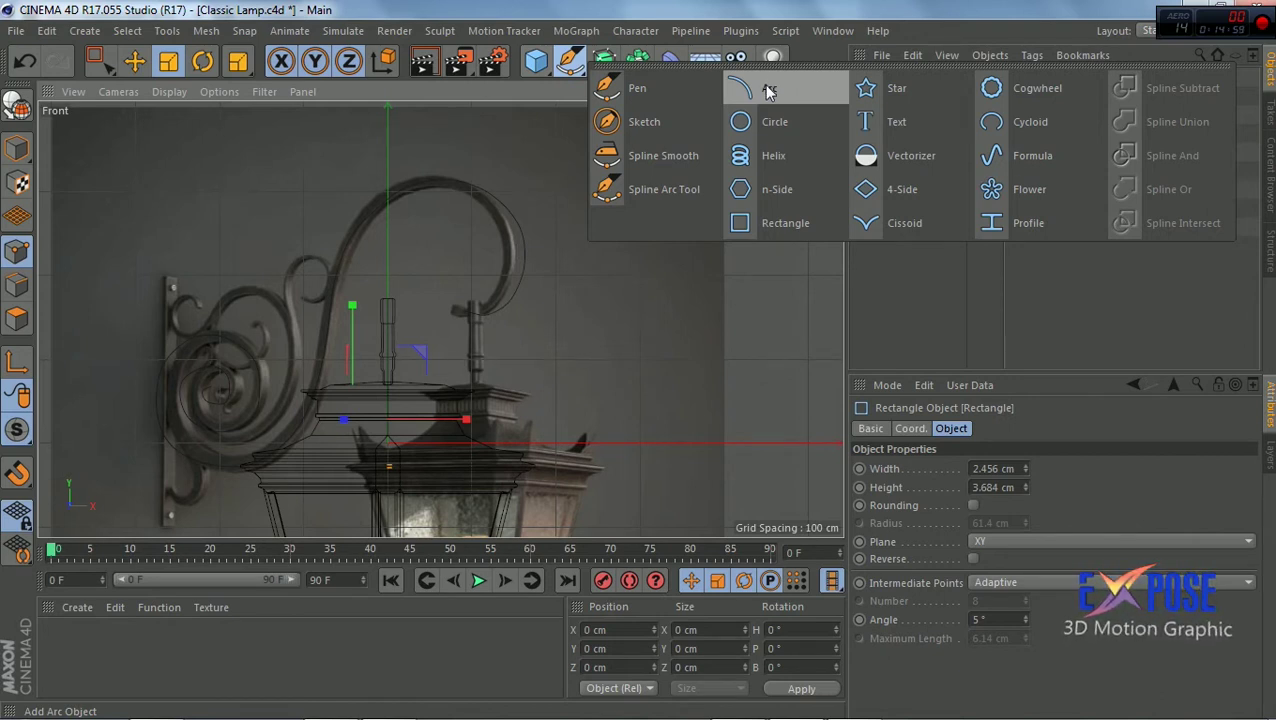
click(773, 228)
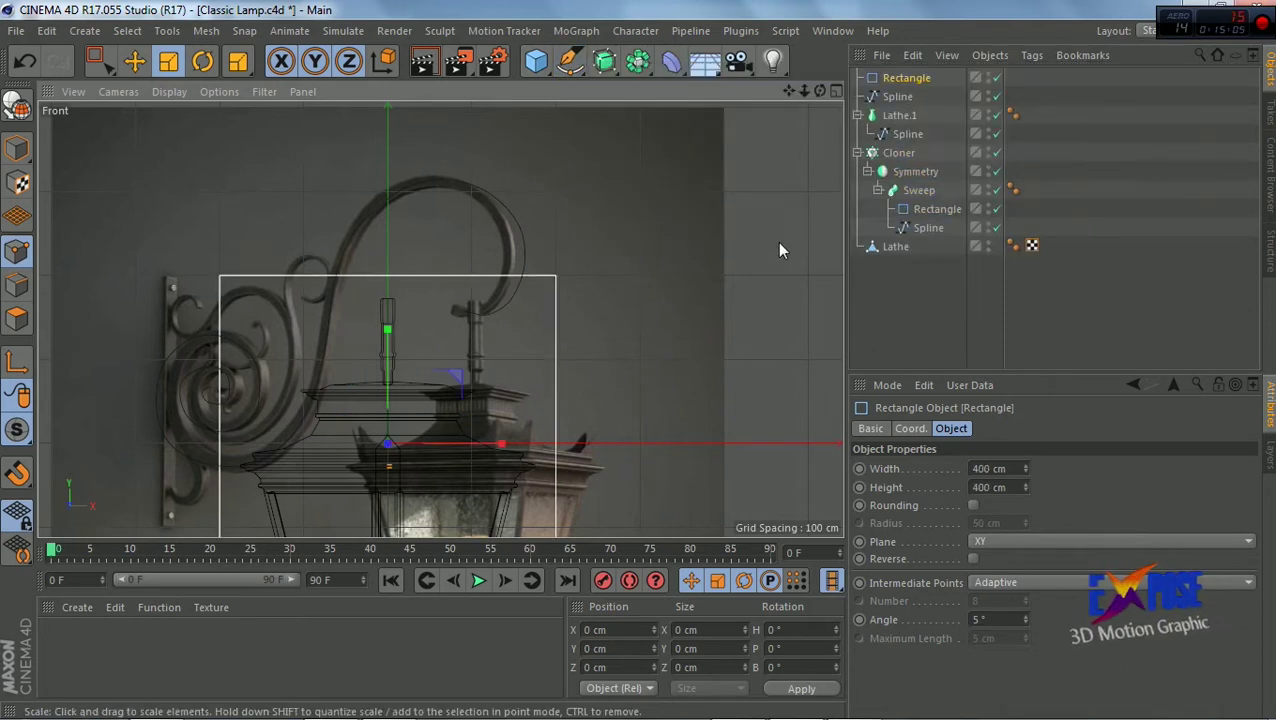
click(973, 505)
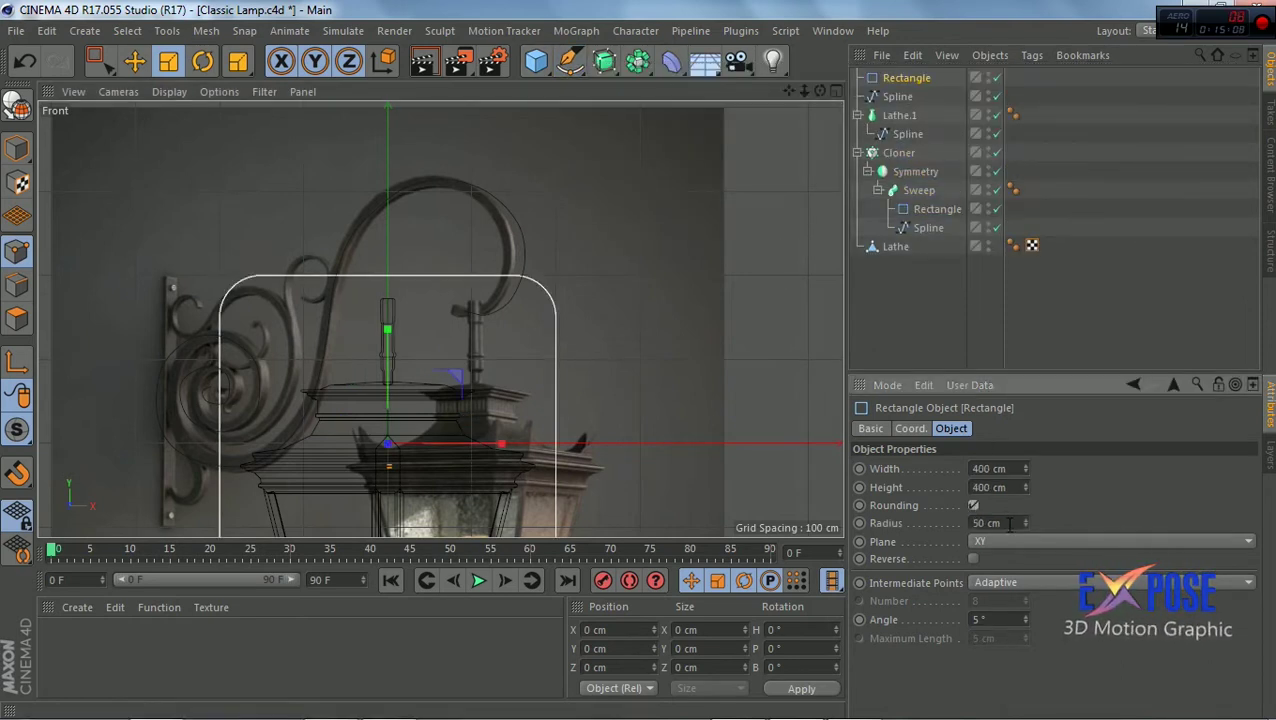
drag(1024, 524, 985, 524)
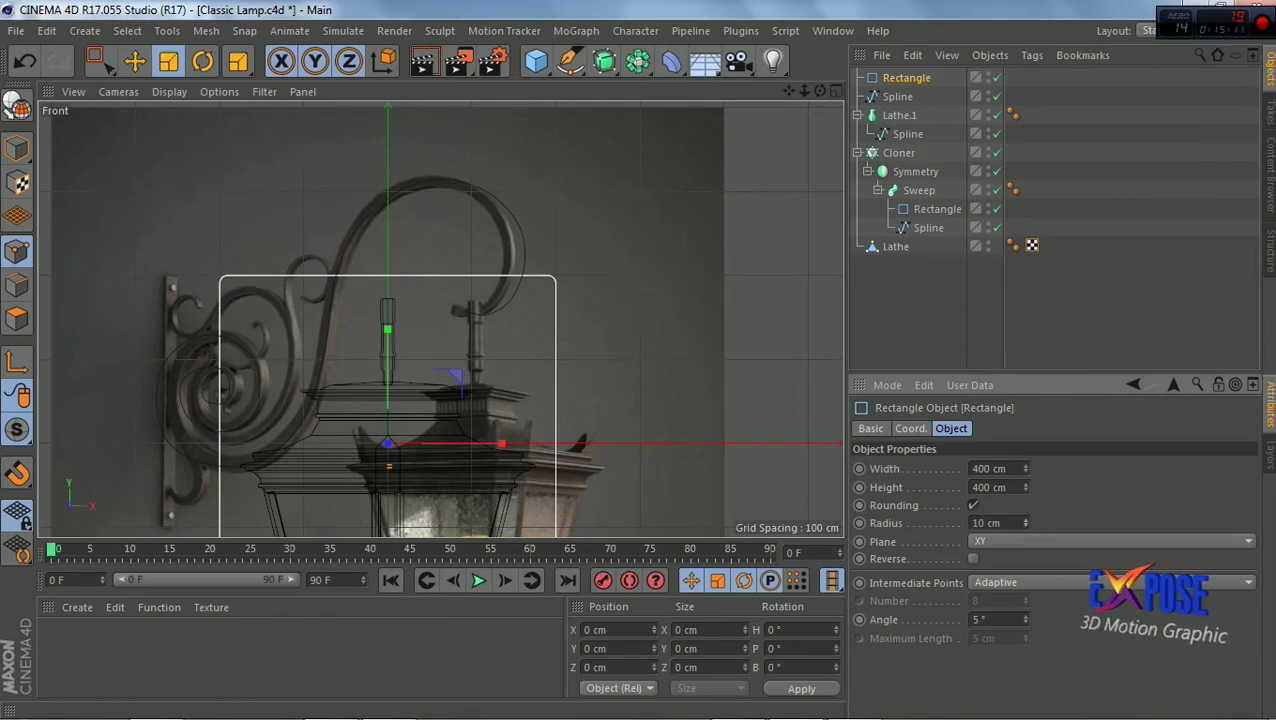
double_click(1000, 467)
text(20)
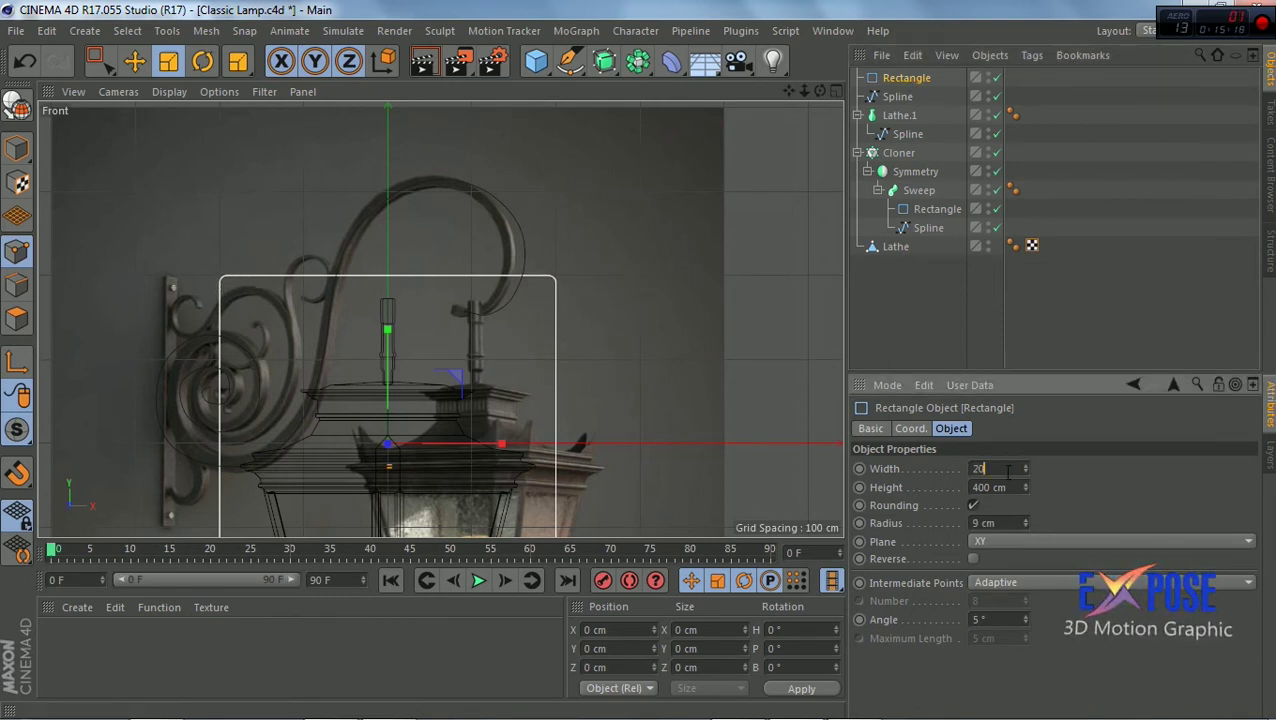
double_click(987, 487)
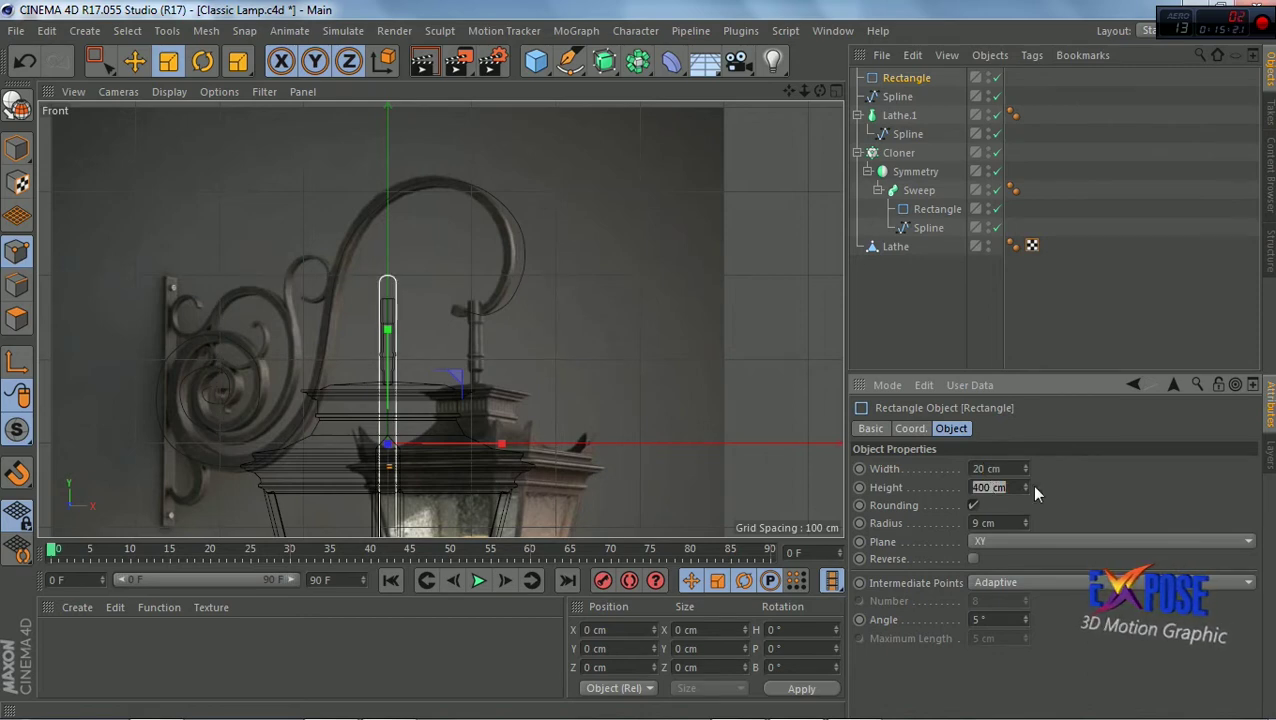
text(5)
key(Return)
Compare with the existing bracket profile, then make the new rectangle 8 cm wide and 10 cm tall
scroll(408, 466, up, 5)
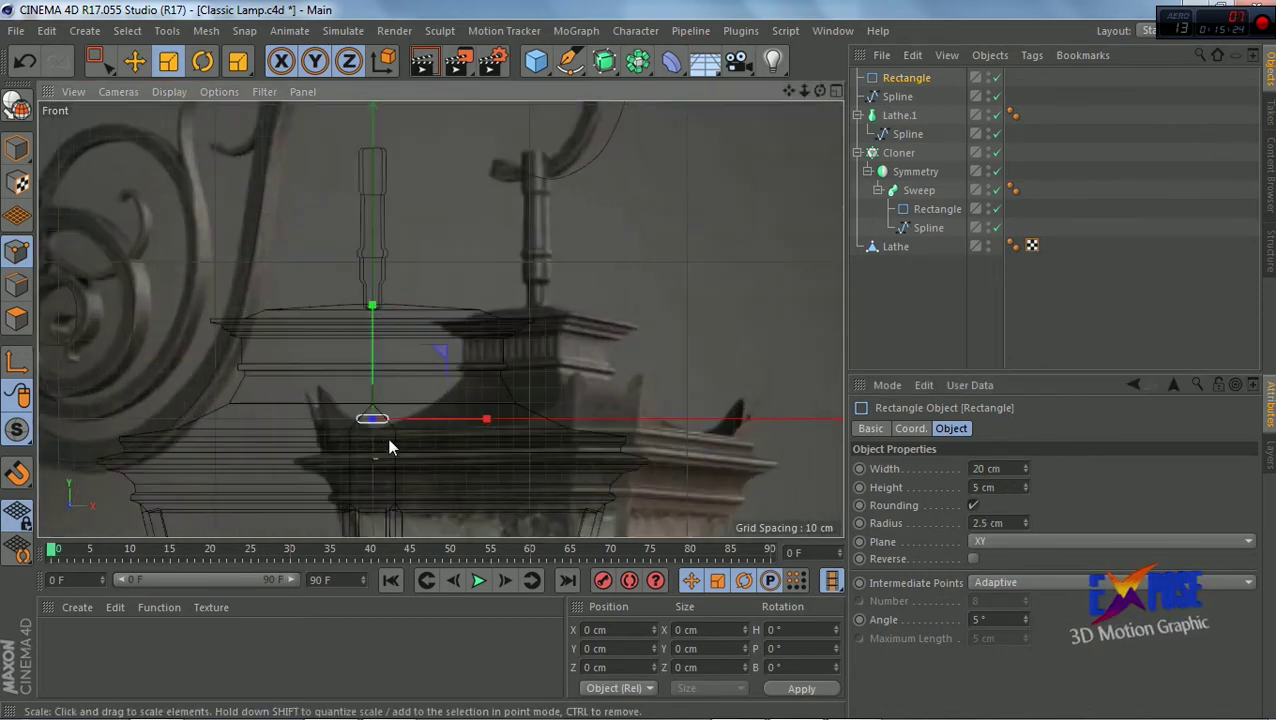
click(928, 212)
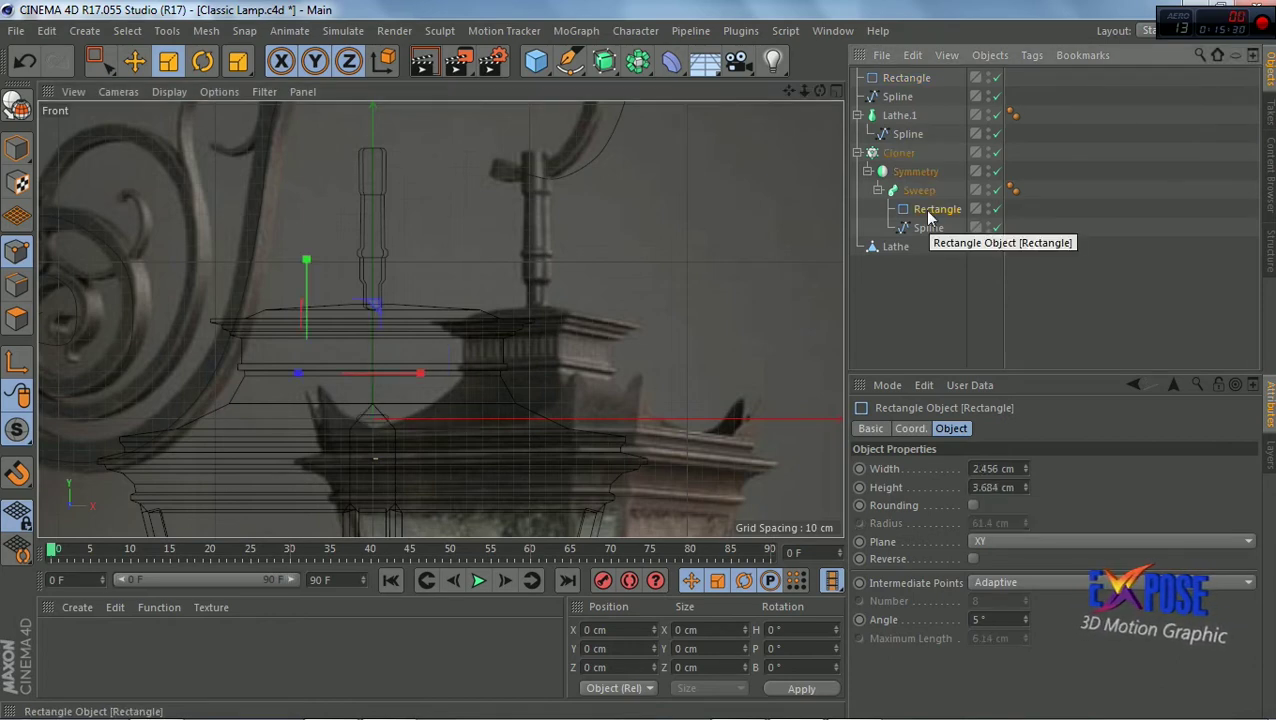
click(906, 80)
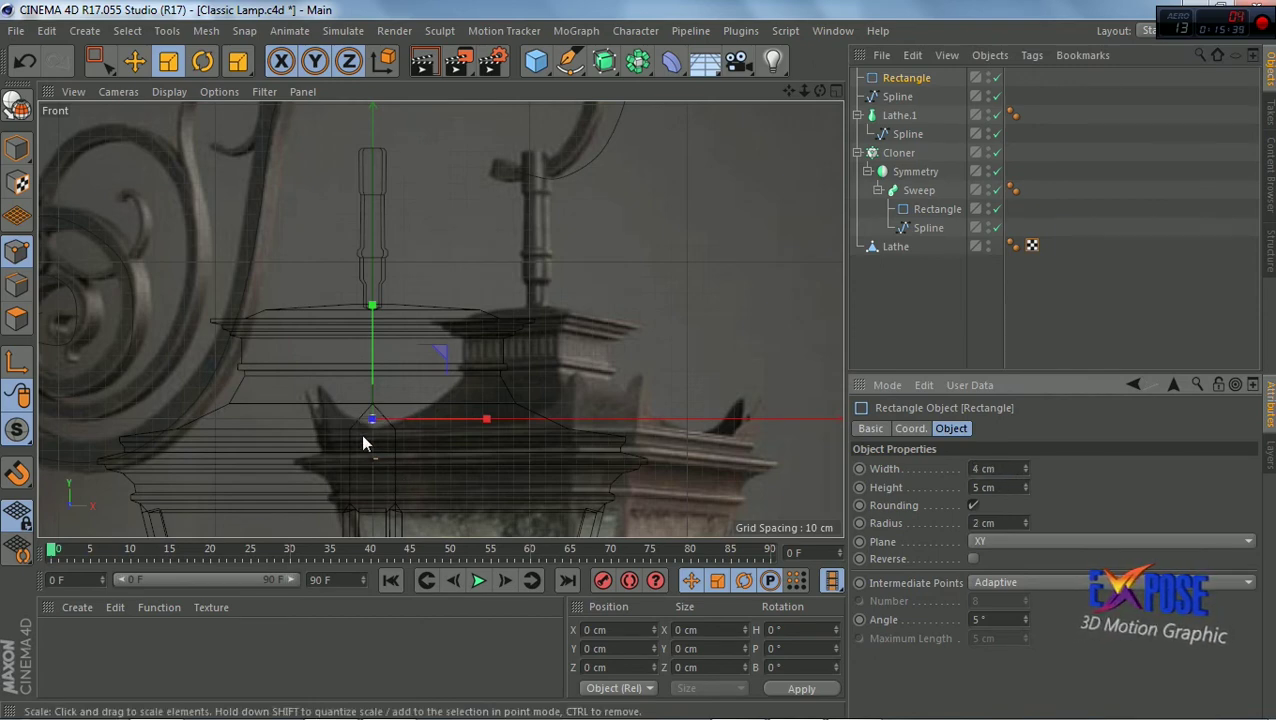
scroll(420, 400, up, 5)
key(Tab)
text(10)
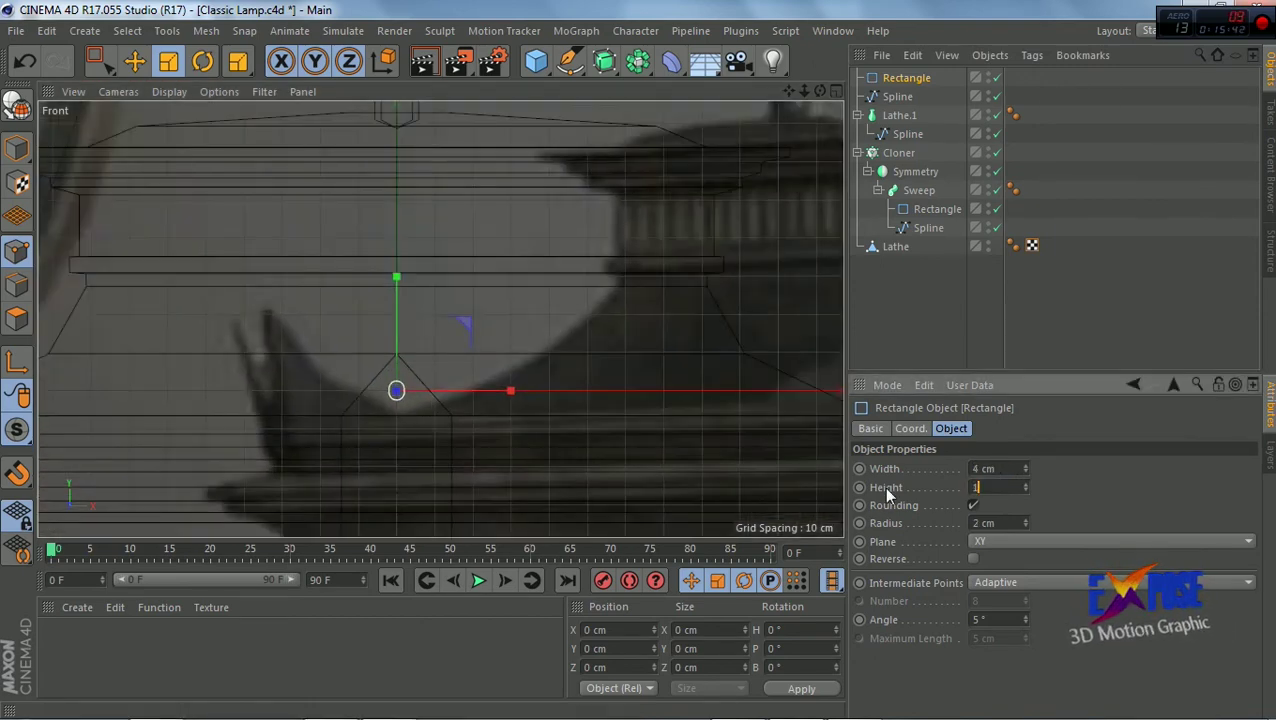
key(shift+Tab)
text(8)
key(Return)
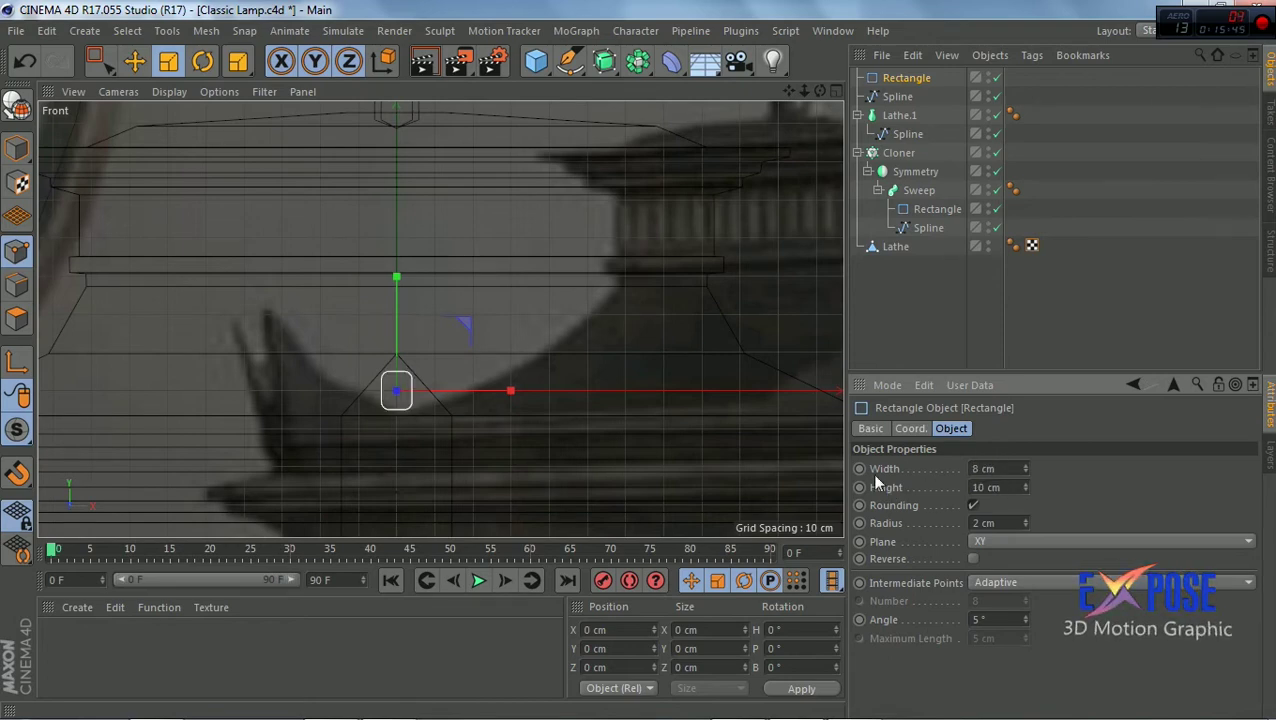
scroll(457, 398, down, 3)
scroll(476, 389, down, 3)
scroll(525, 310, down, 2)
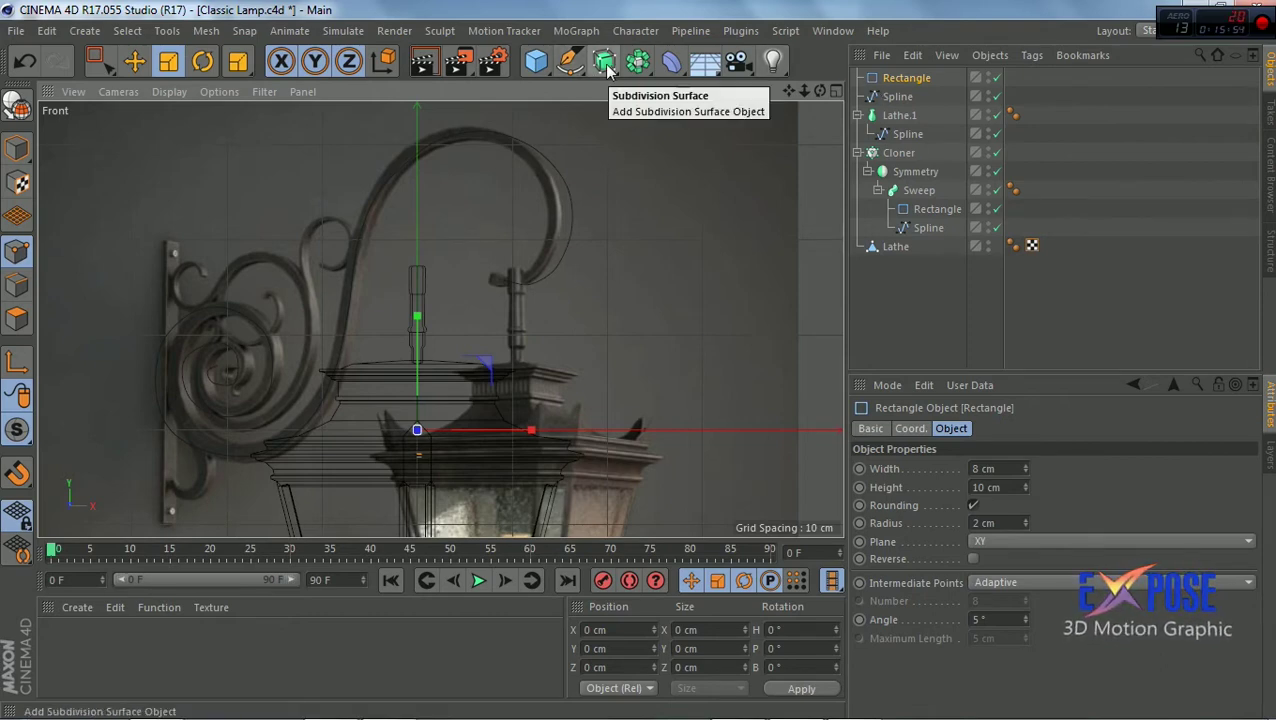
Add a Sweep and place the new rectangle profile and traced arm spline under it
drag(607, 68, 667, 160)
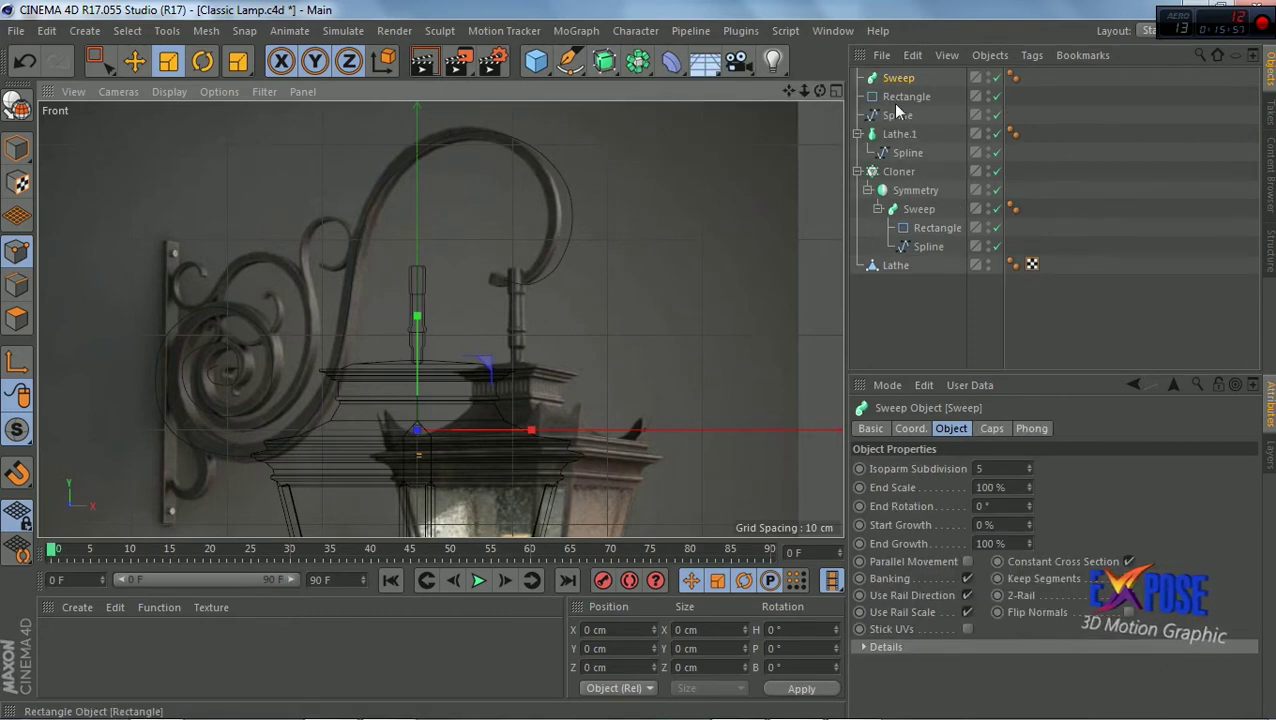
click(900, 97)
shift+click(898, 115)
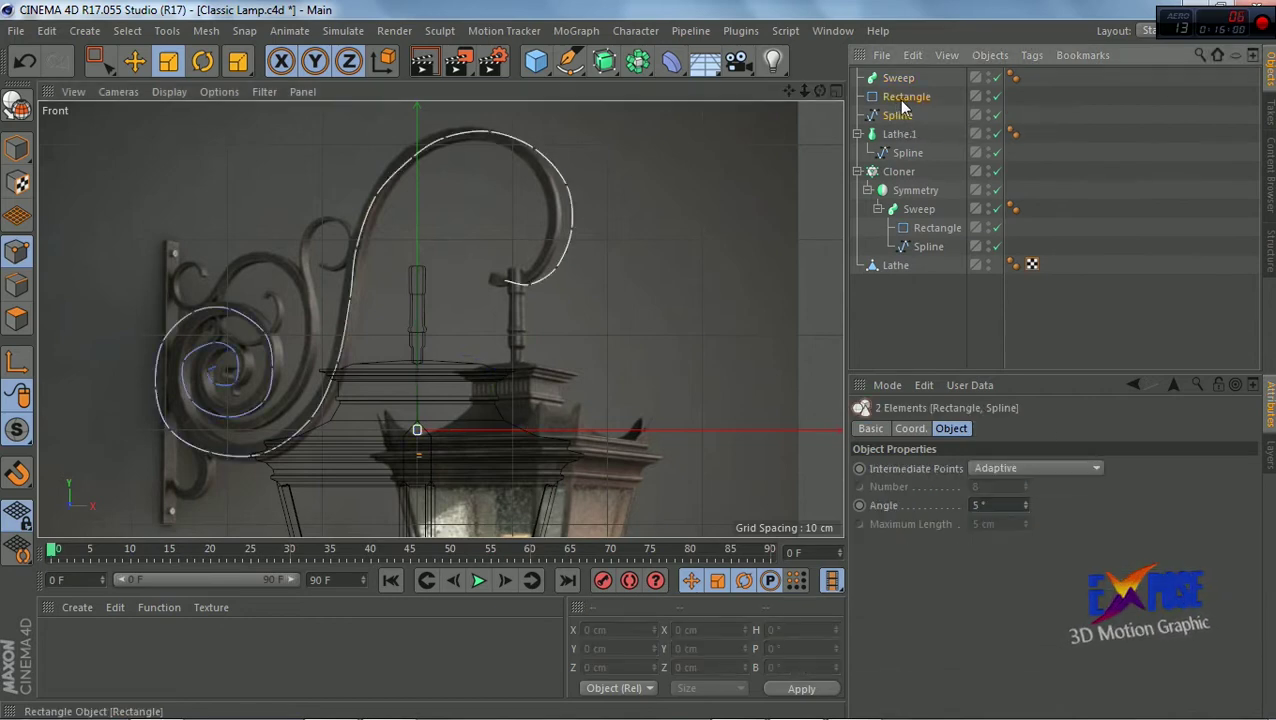
drag(905, 79, 900, 79)
click(898, 78)
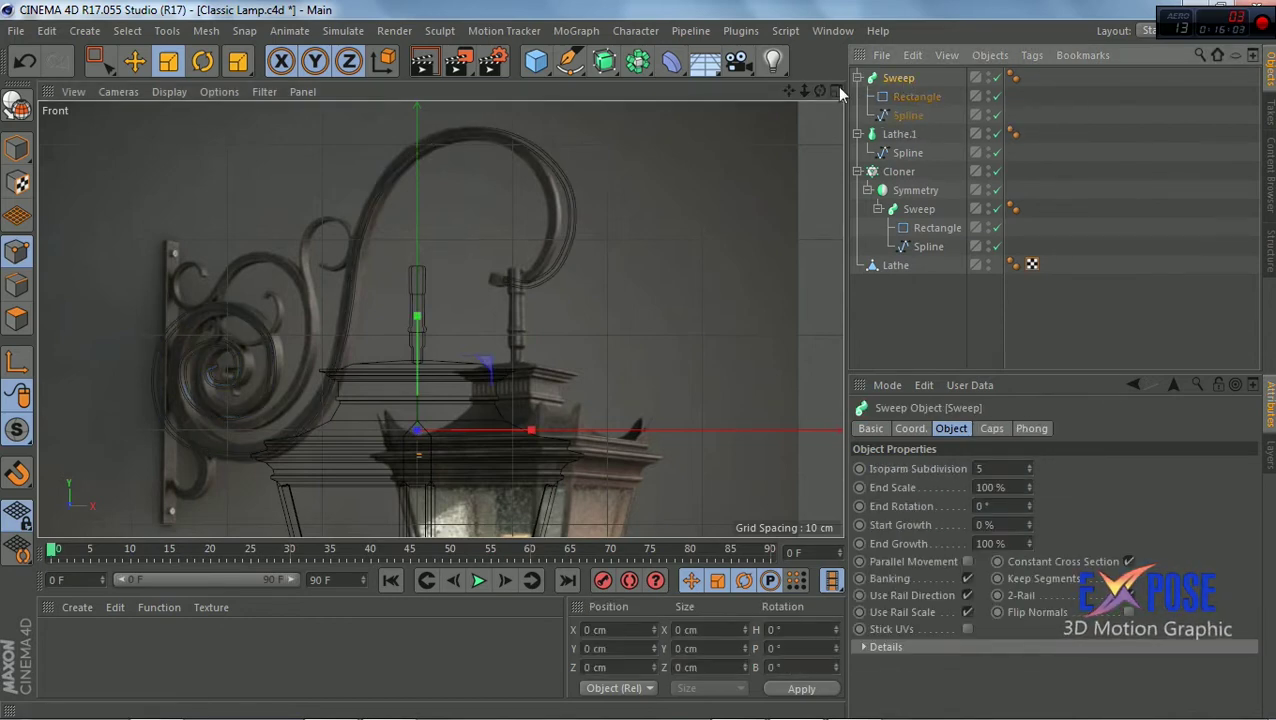
Set the sweep profile's size to 14 cm and inspect the new arm in Perspective
middle_click(391, 164)
scroll(393, 170, up, 3)
mouse_move(393, 170)
alt+mouse_down()
mouse_move(243, 235)
mouse_move(262, 232)
alt+mouse_up()
click(917, 96)
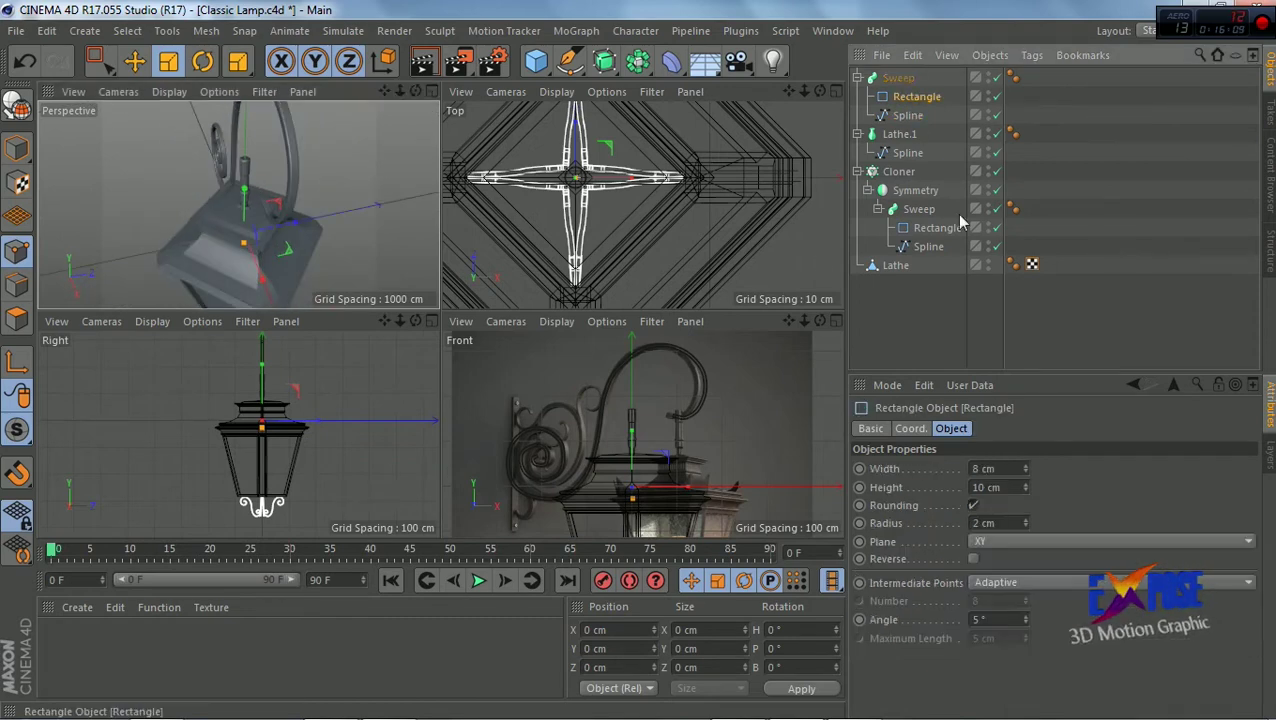
click(1001, 466)
text(14)
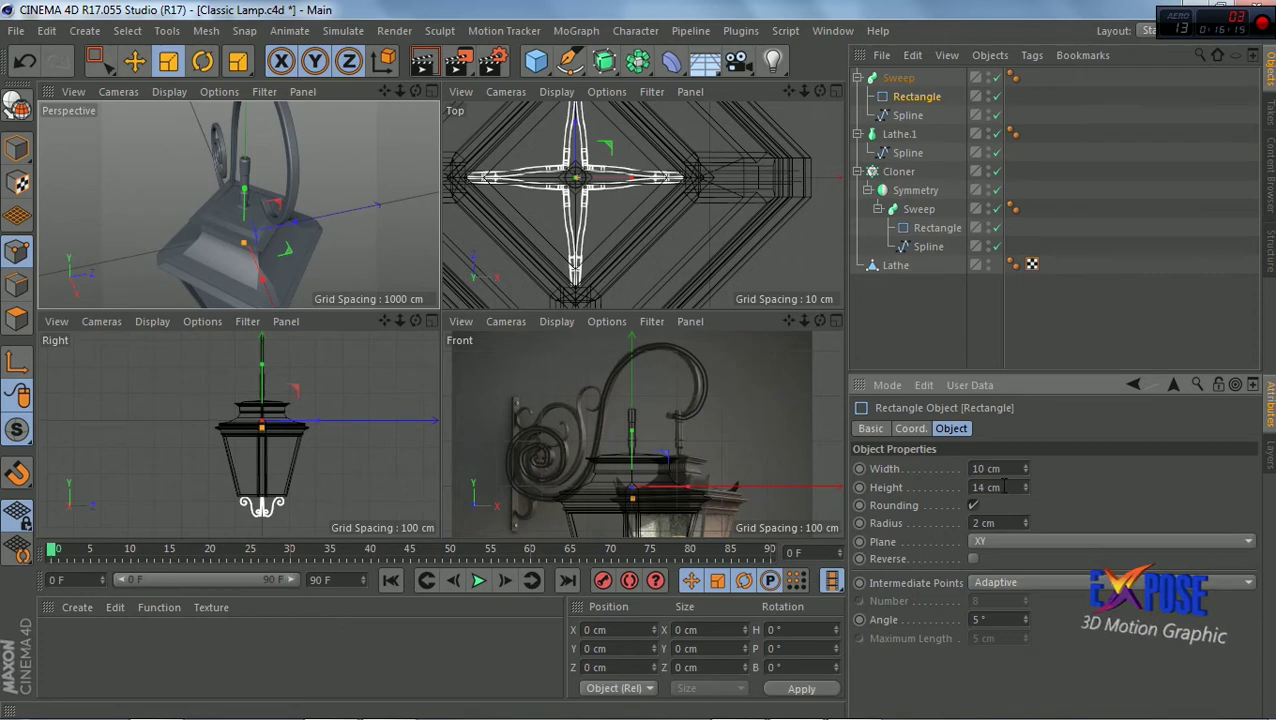
key(Return)
click(428, 91)
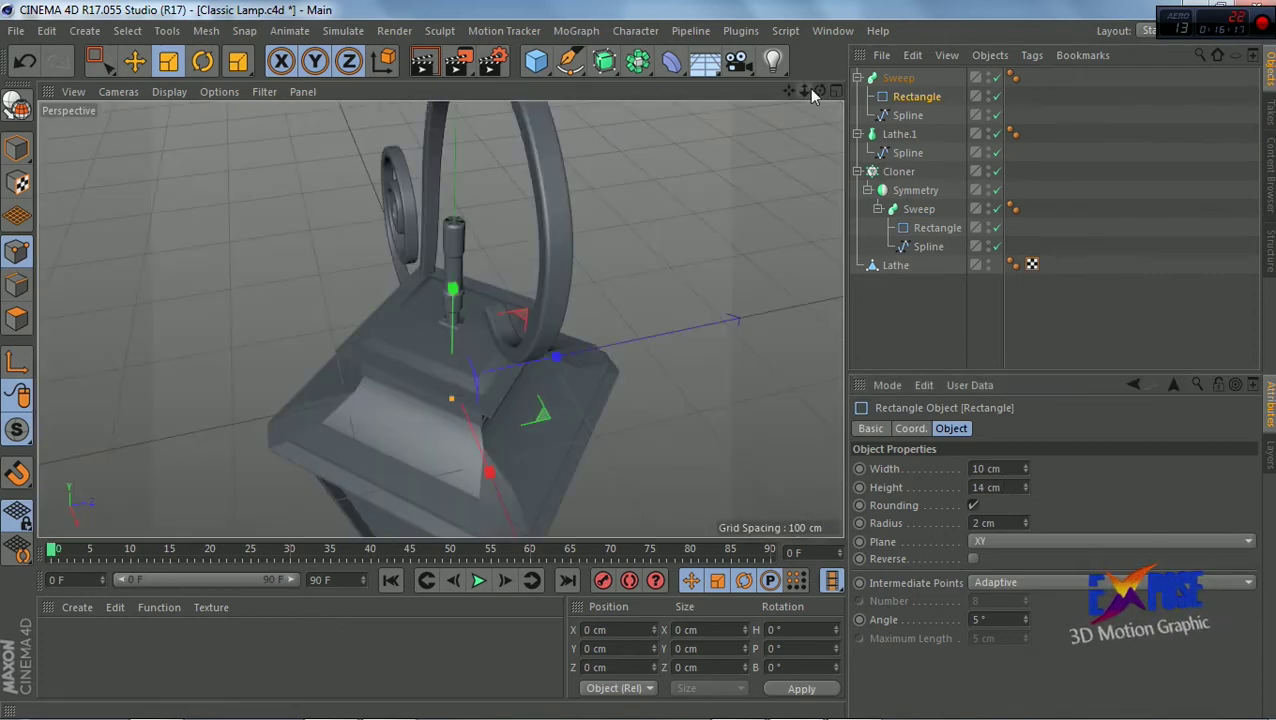
mouse_move(820, 91)
mouse_down()
mouse_move(780, 120)
mouse_move(820, 100)
mouse_up()
Resize the profile to 14 × 18 cm, then maximize the Front view
click(907, 116)
click(16, 250)
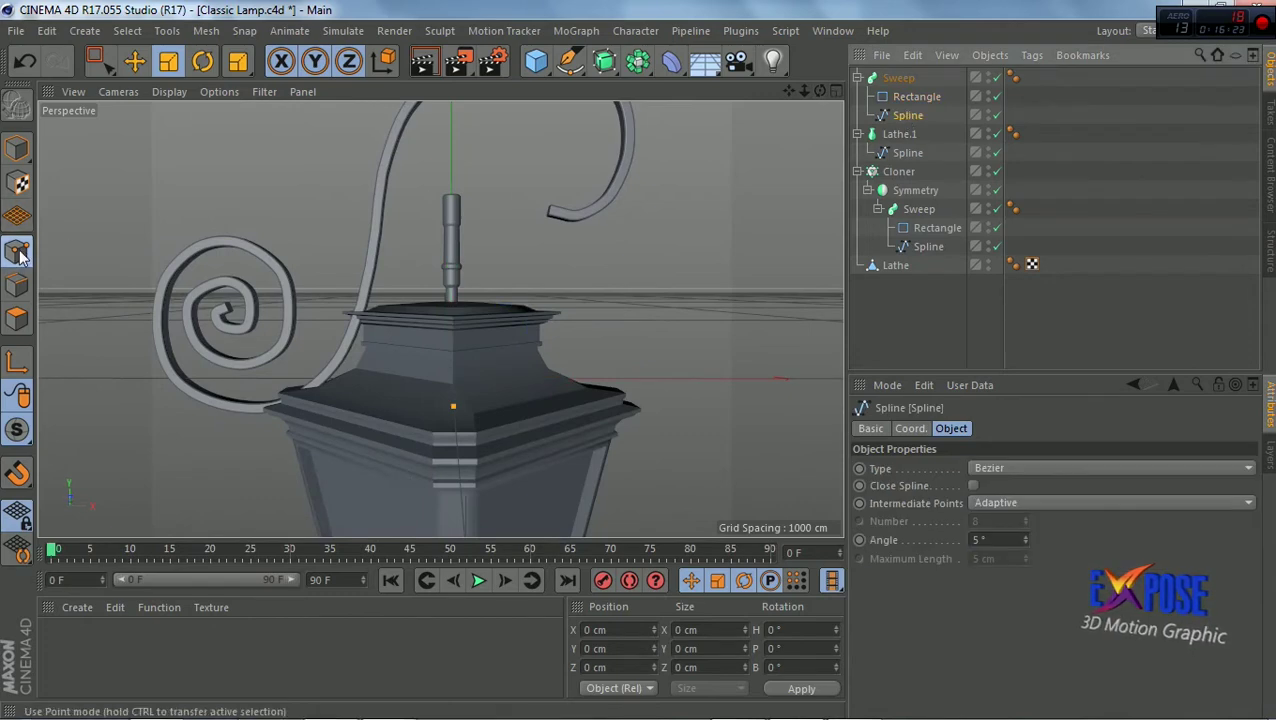
mouse_move(804, 91)
mouse_down()
mouse_move(790, 130)
mouse_move(870, 100)
mouse_up()
click(912, 96)
text(14)
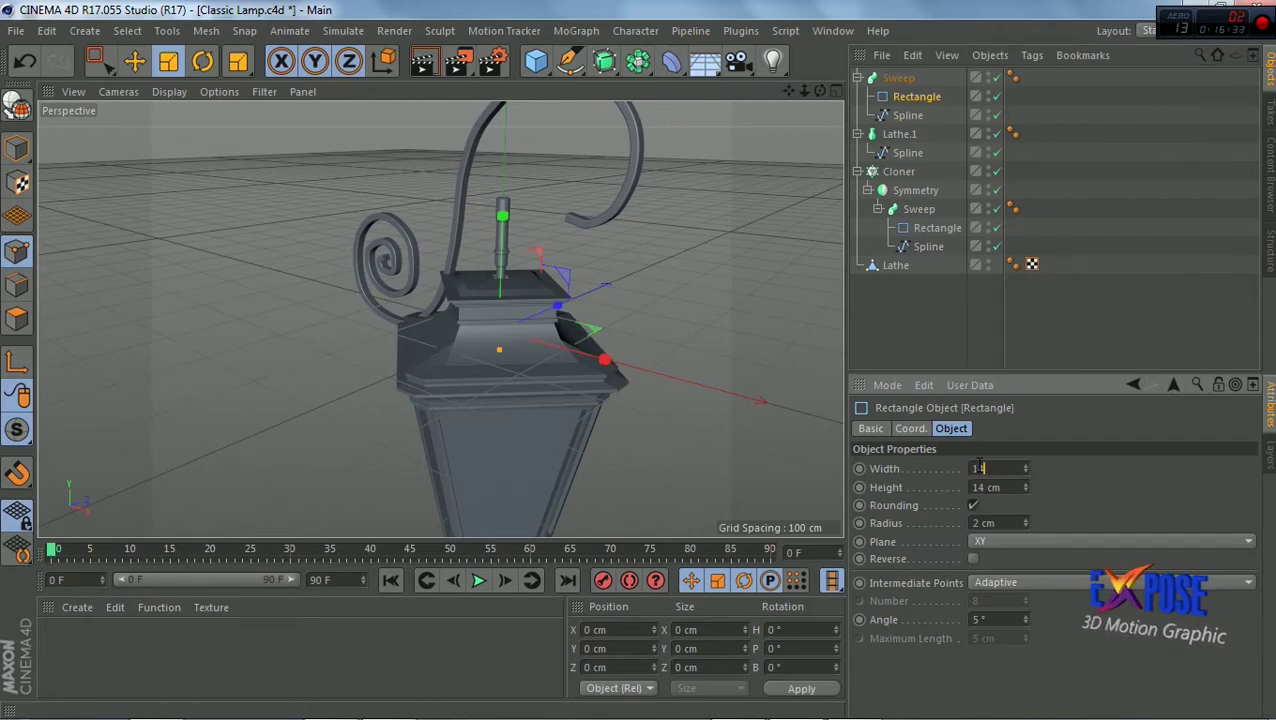
key(Tab)
text(8)
key(Return)
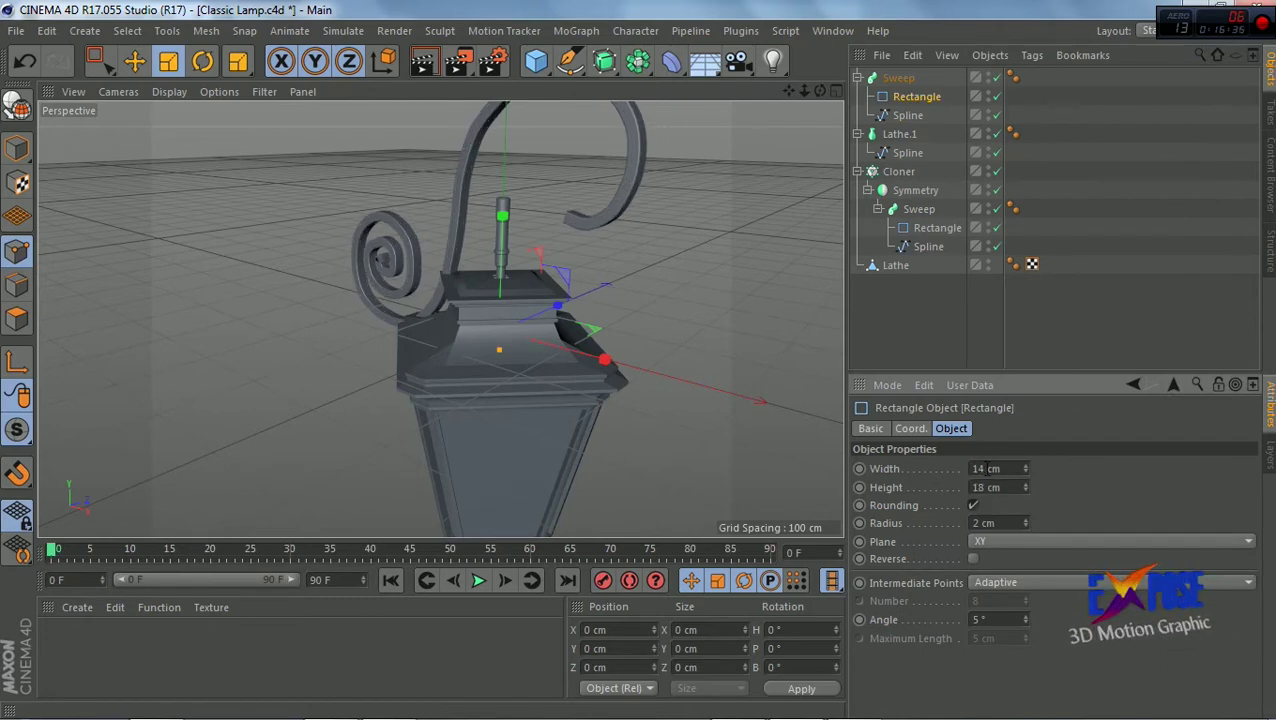
drag(820, 91, 745, 181)
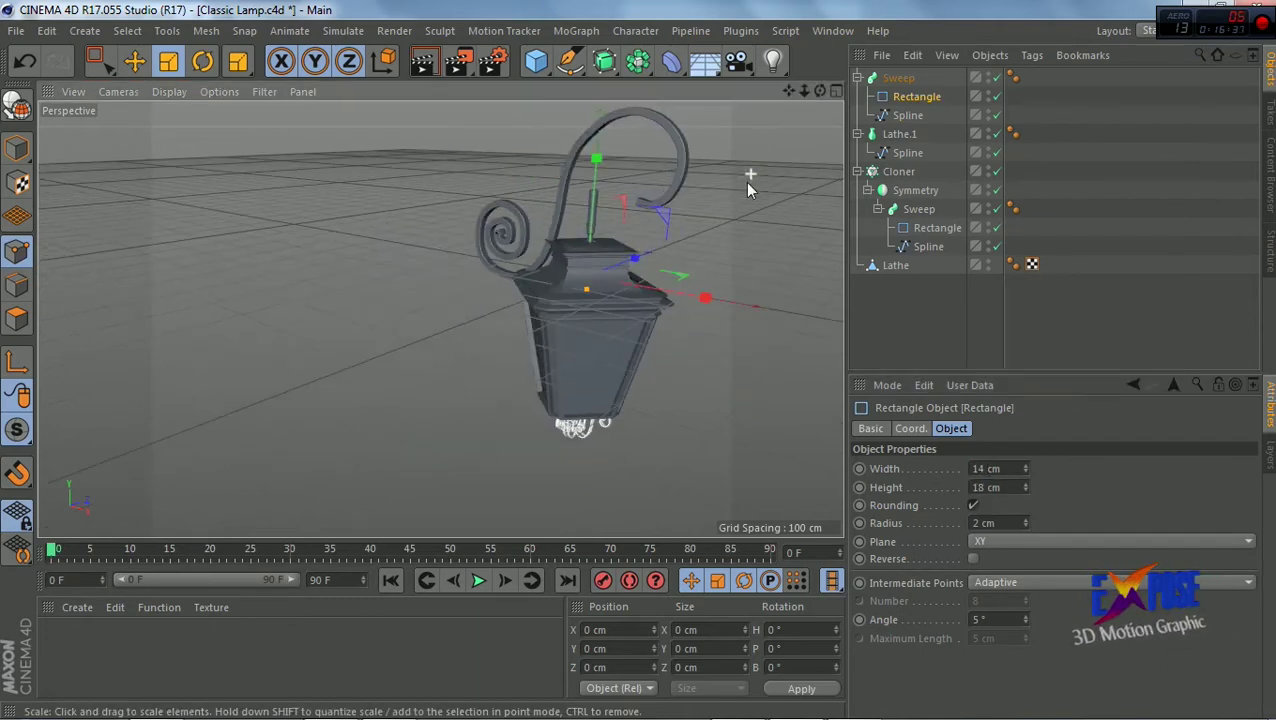
click(836, 91)
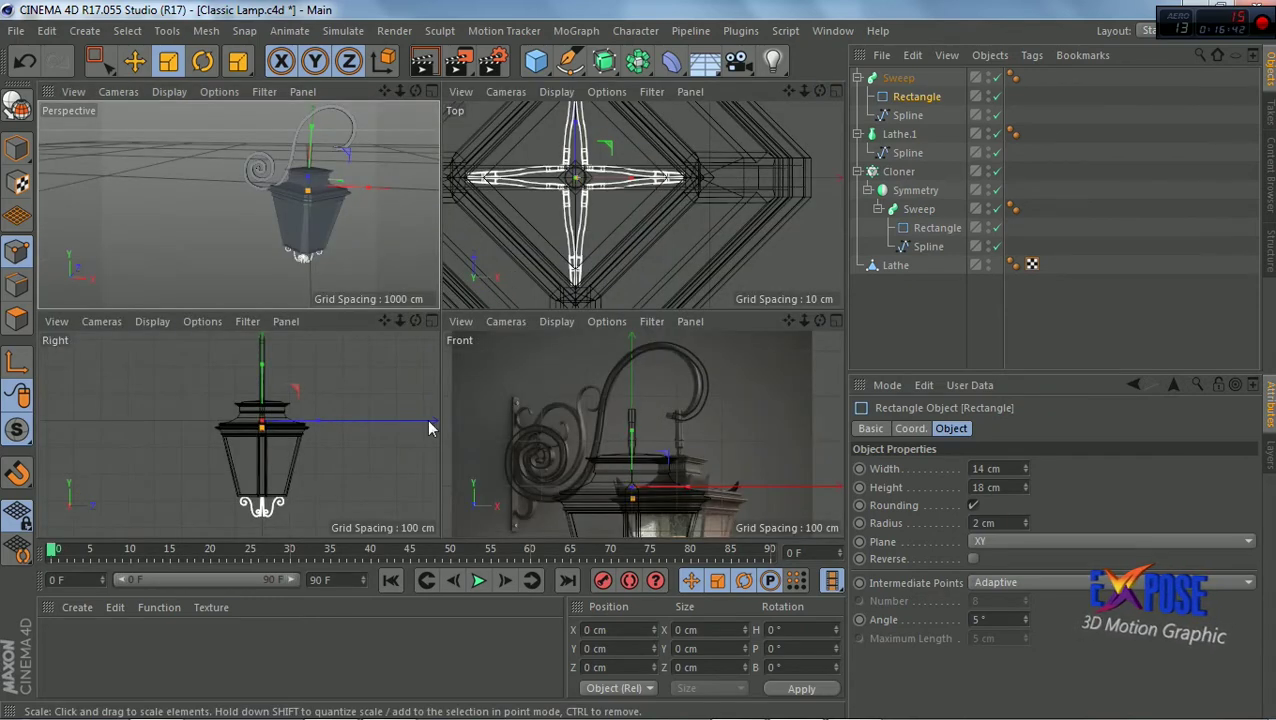
middle_click(672, 330)
Move the Sweep arm left along X to about -120.358 cm over the reference bracket
click(898, 77)
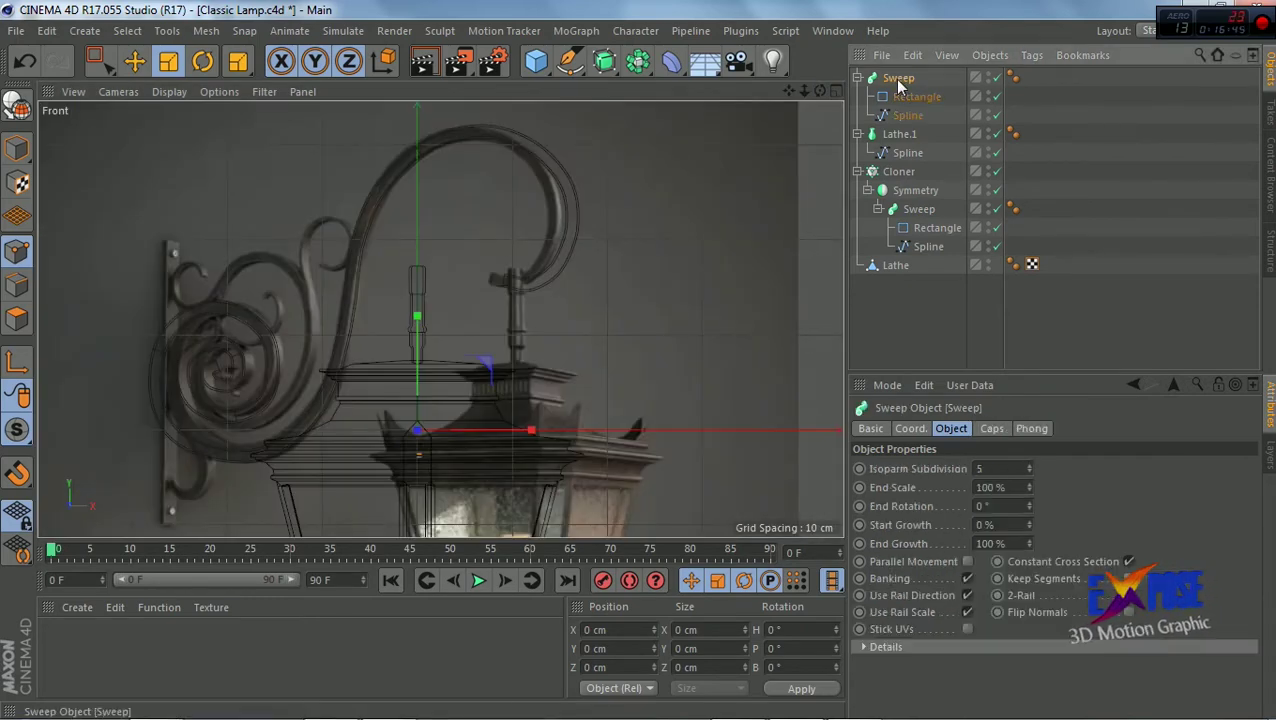
click(134, 61)
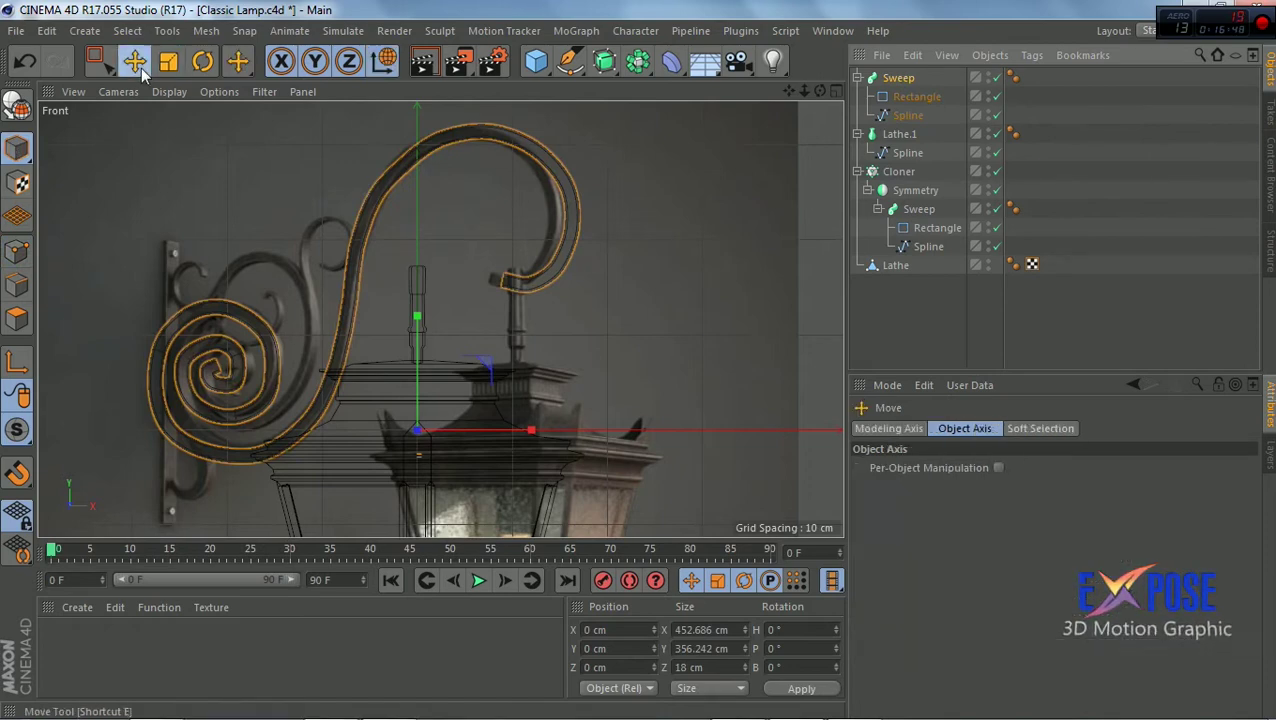
drag(484, 429, 376, 427)
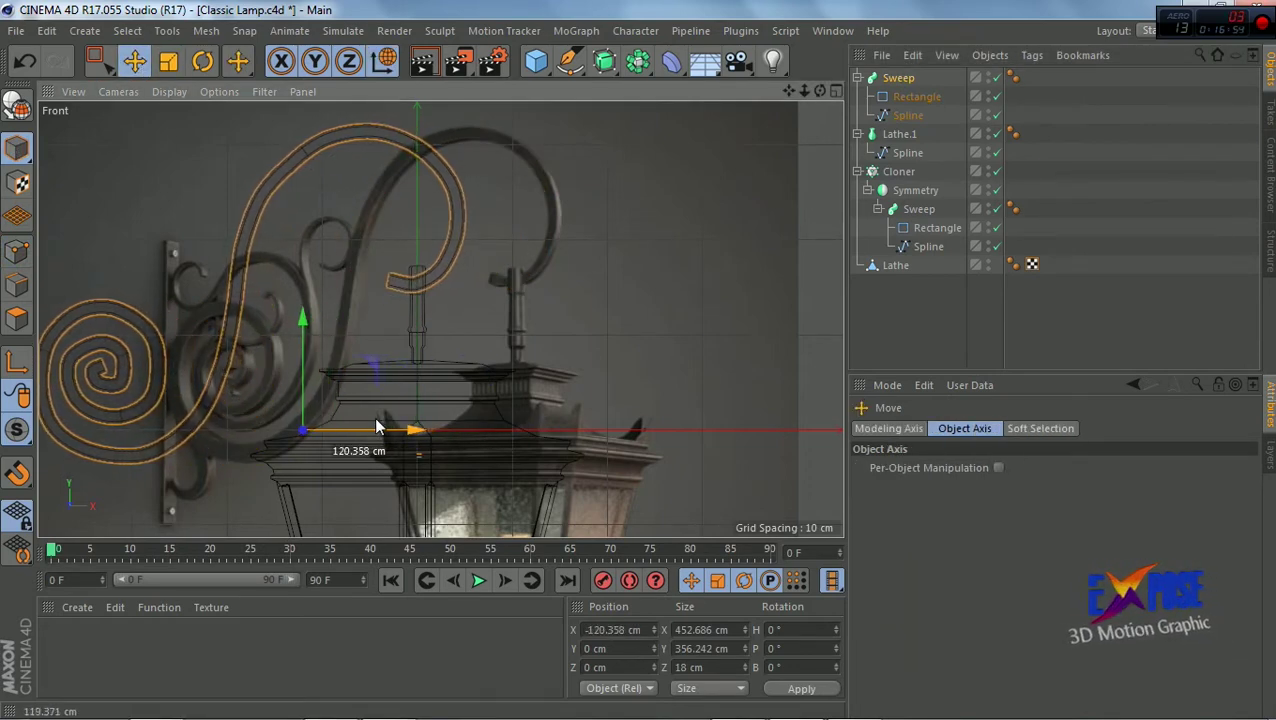
scroll(84, 390, up, 3)
scroll(86, 391, down, 1)
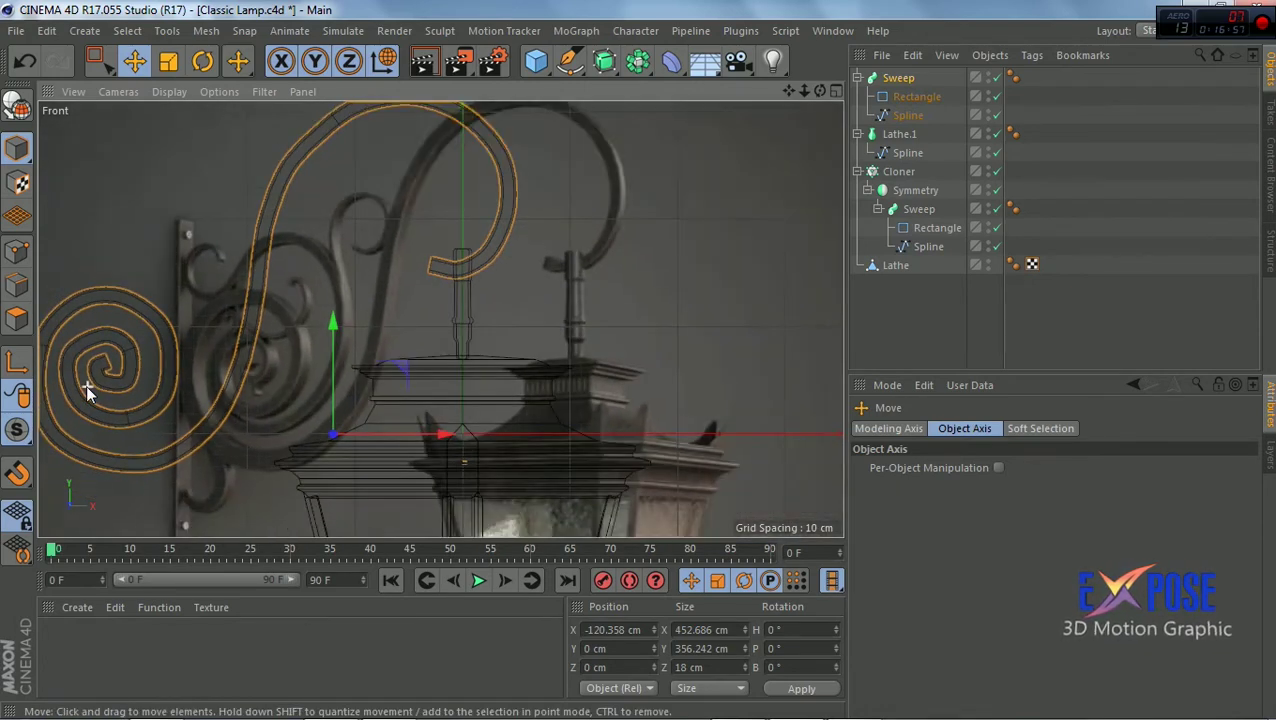
Set the Sweep's End Scale to 68% and orbit the Perspective view to check the taper
click(905, 79)
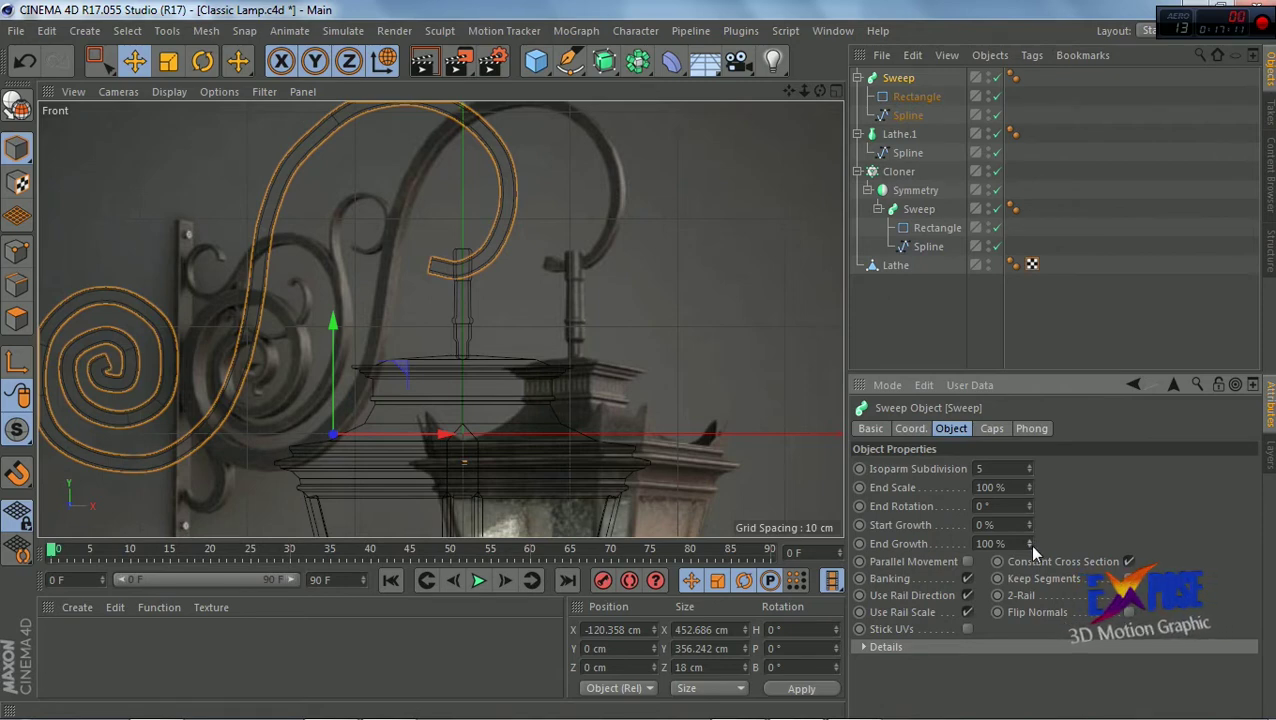
drag(1029, 489, 1029, 524)
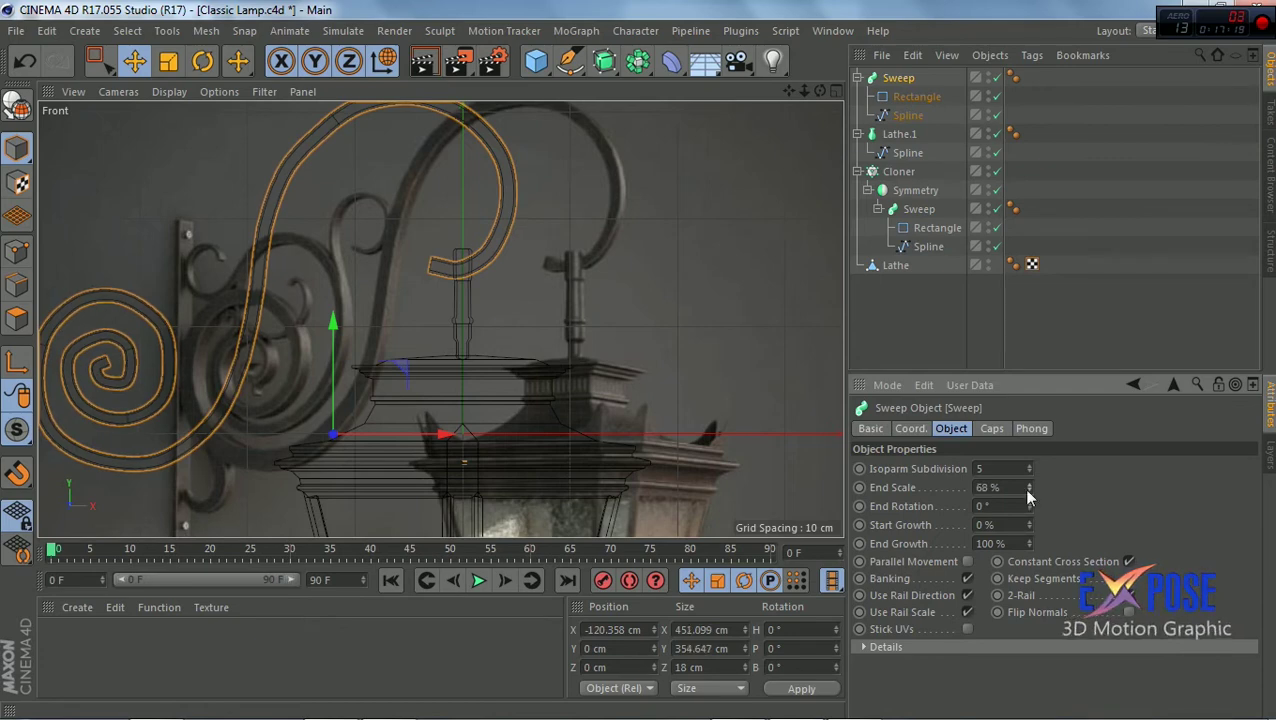
click(834, 92)
click(430, 91)
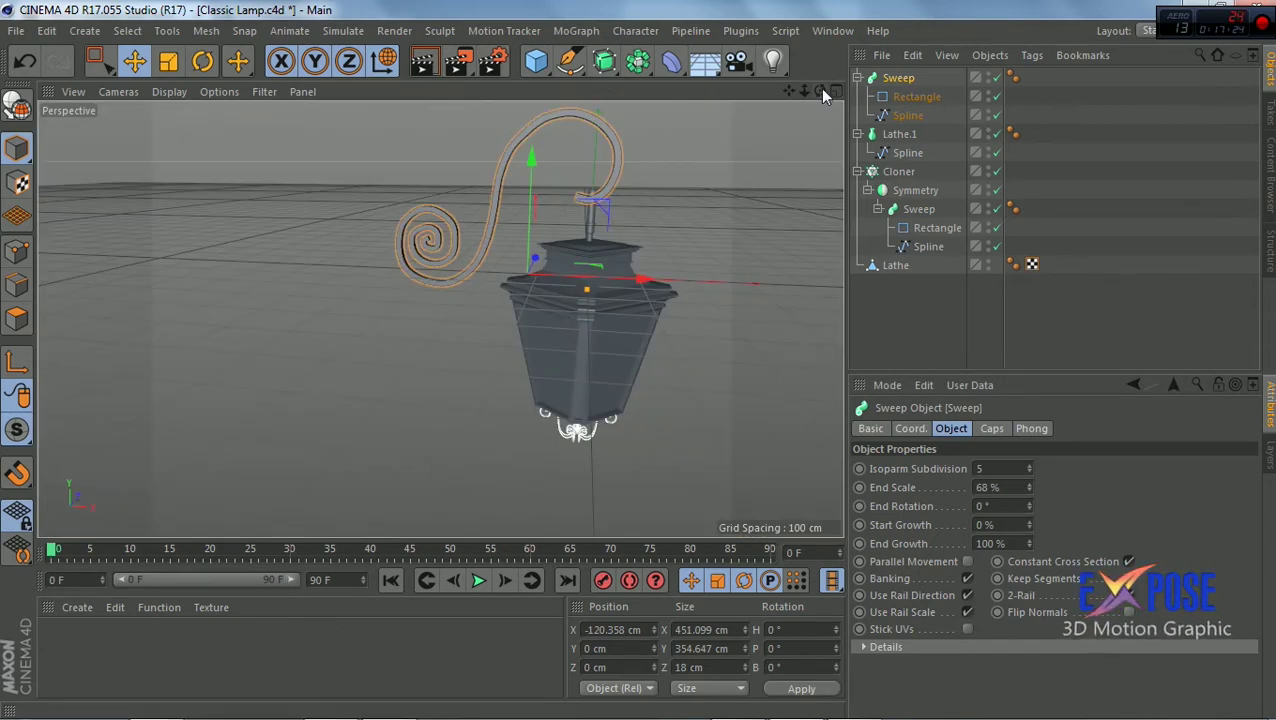
mouse_move(820, 91)
mouse_down()
mouse_move(700, 105)
mouse_move(707, 196)
mouse_up()
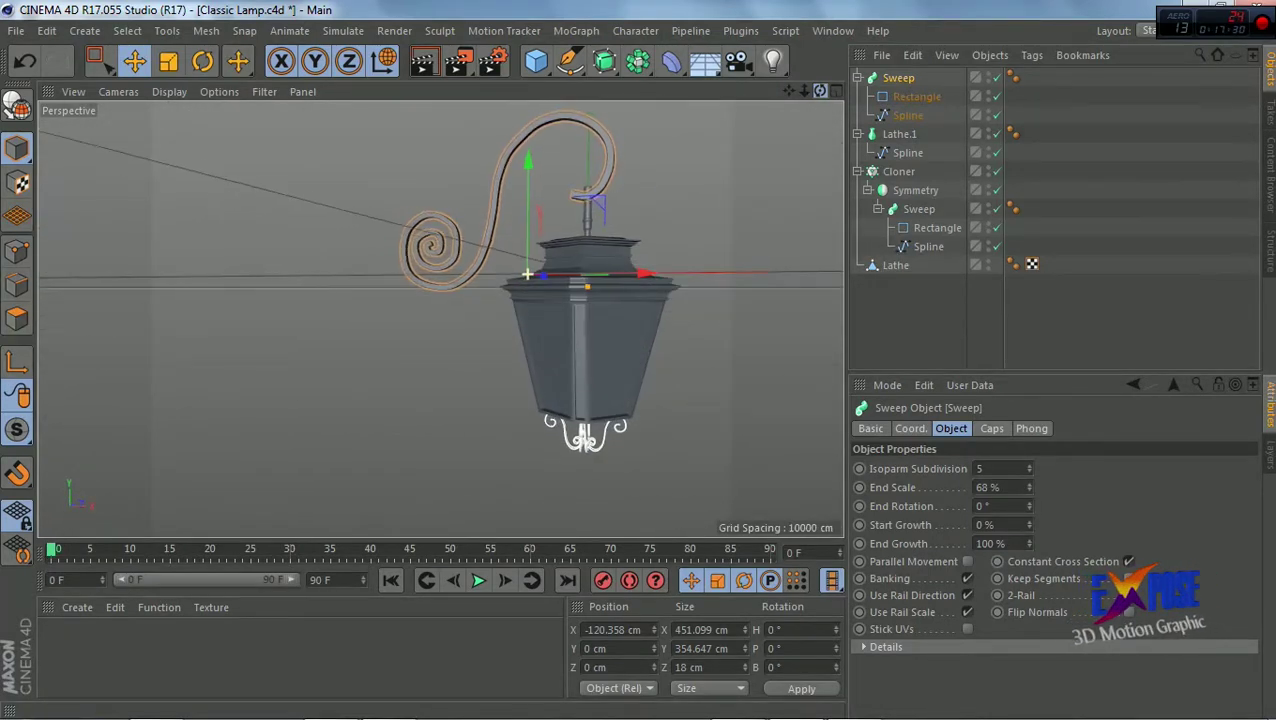
Disable the Sweep and frame its path spline in point mode in the maximized Front view
click(907, 115)
key(o)
click(996, 77)
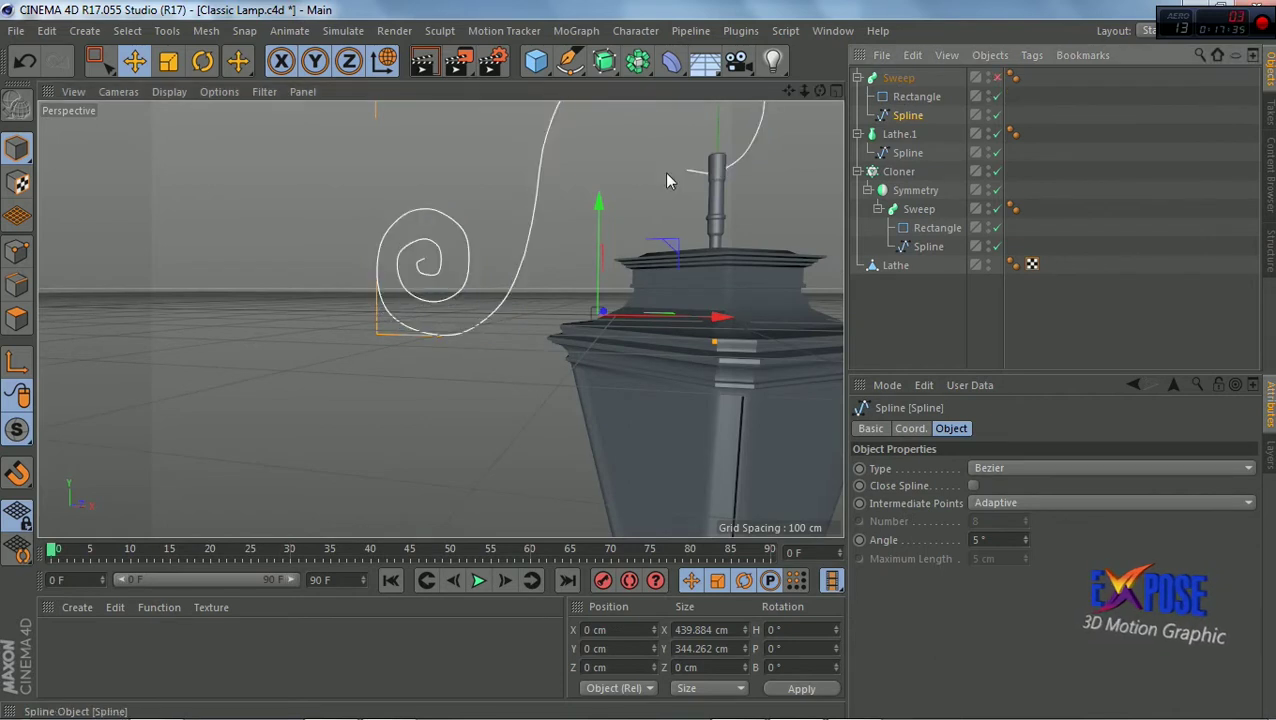
key(o)
click(16, 250)
click(445, 340)
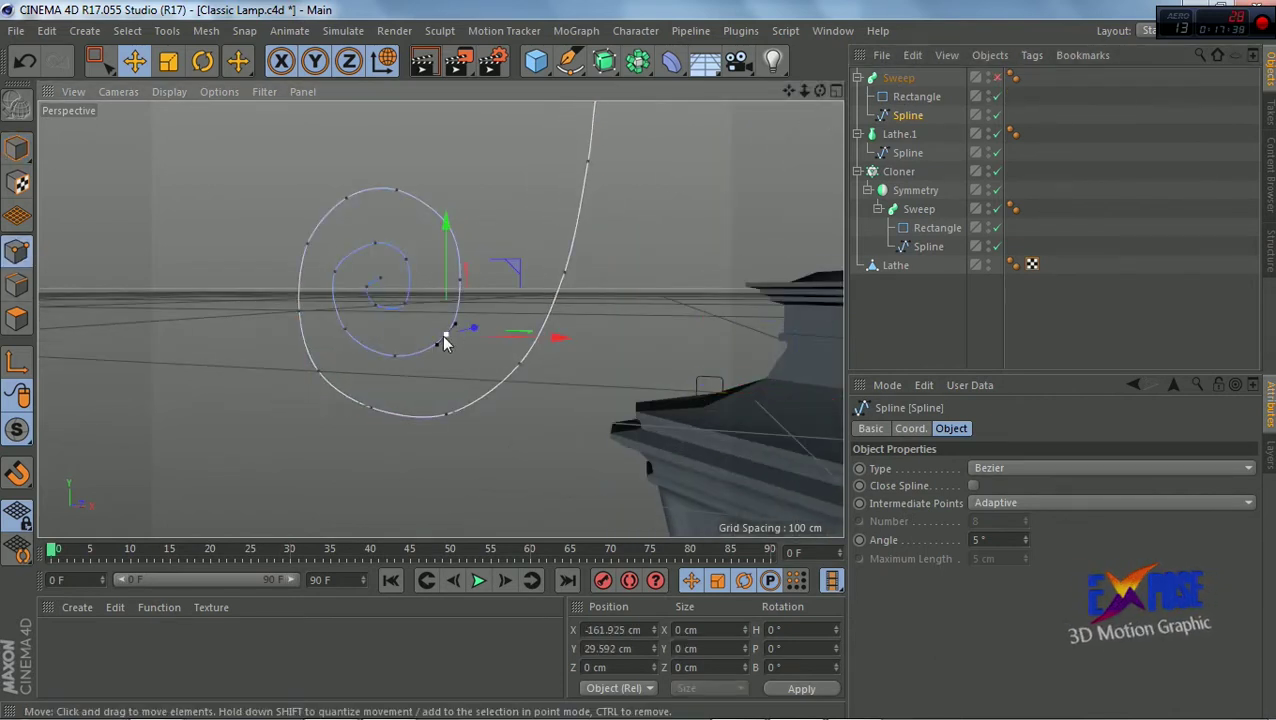
scroll(445, 340, up, 3)
scroll(484, 293, up, 2)
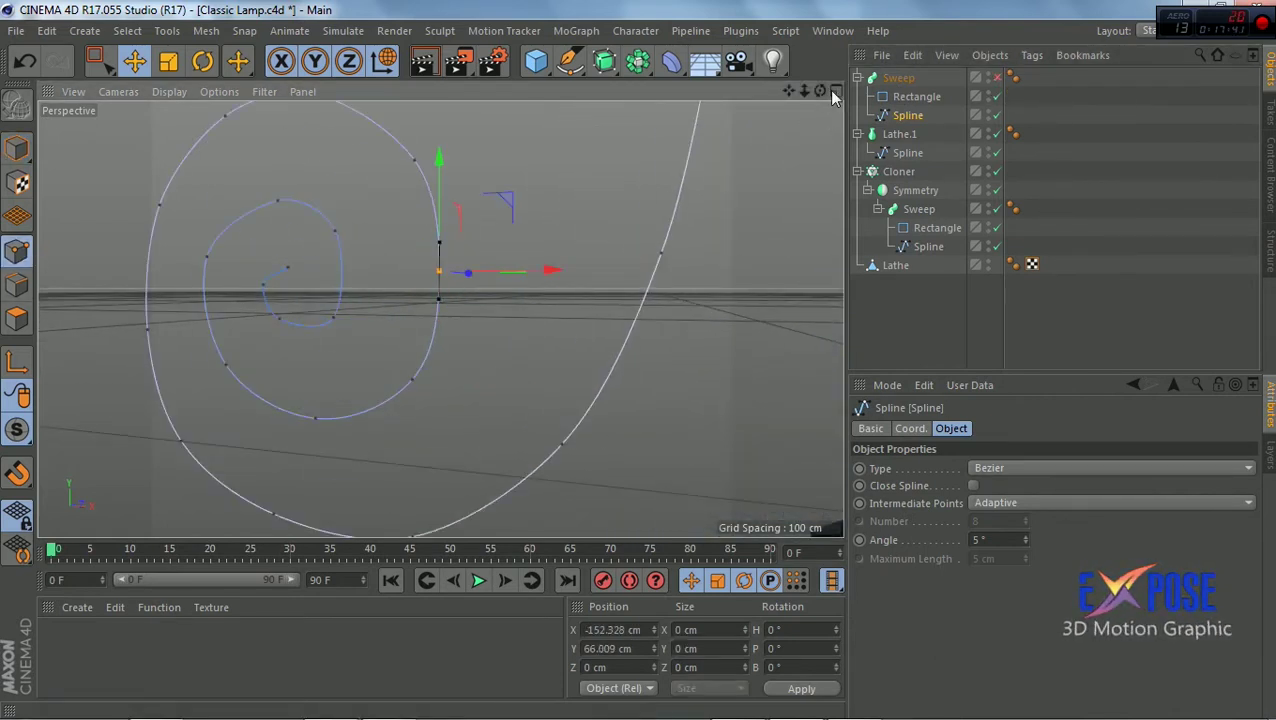
drag(820, 91, 782, 101)
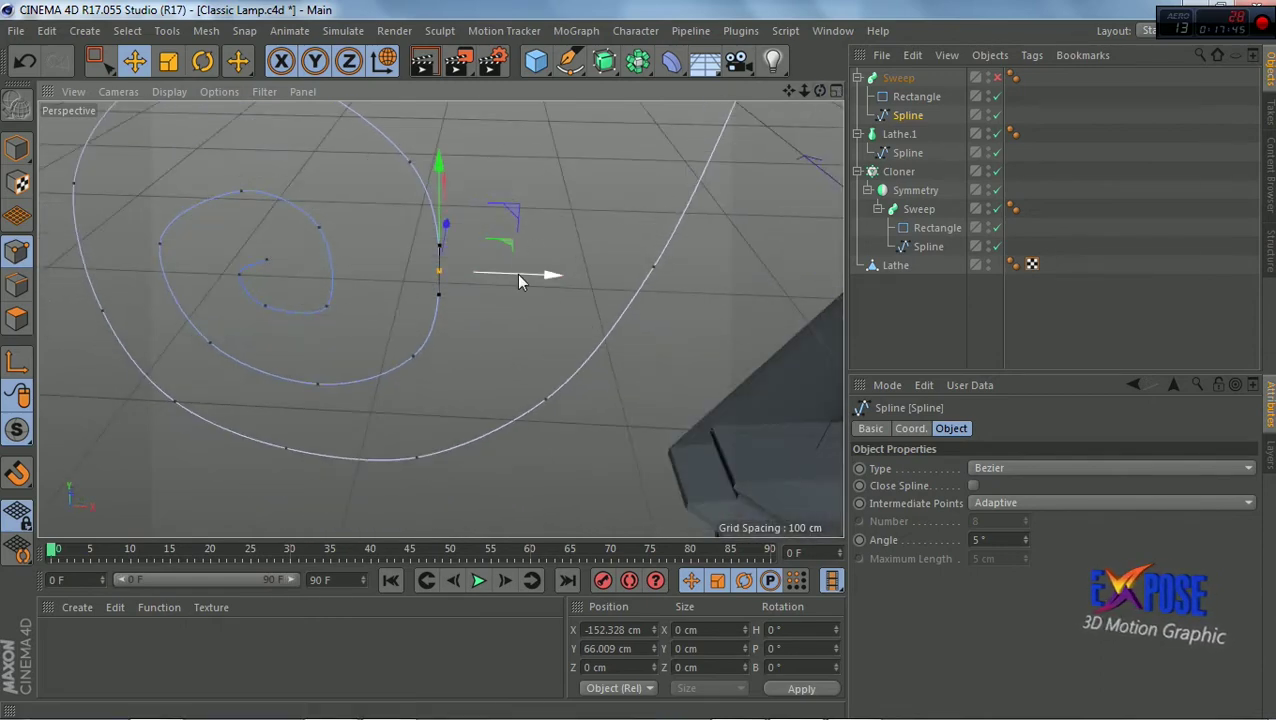
drag(522, 273, 528, 273)
click(836, 91)
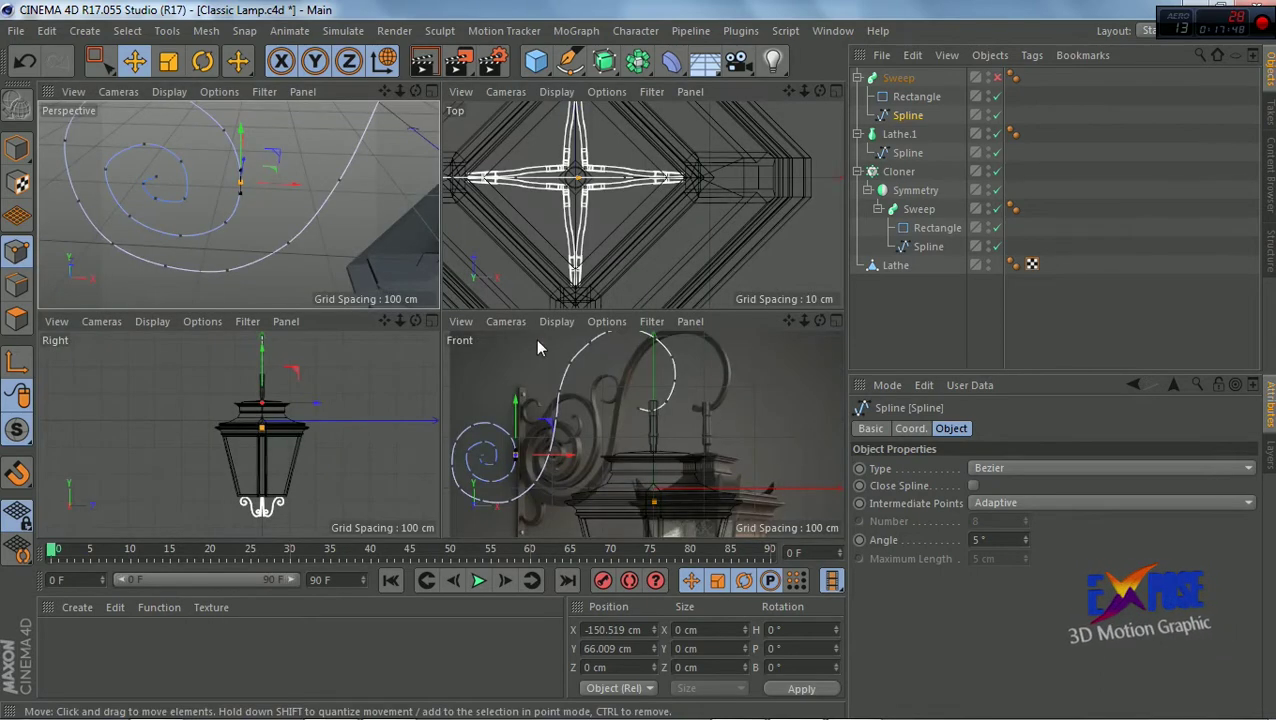
click(836, 321)
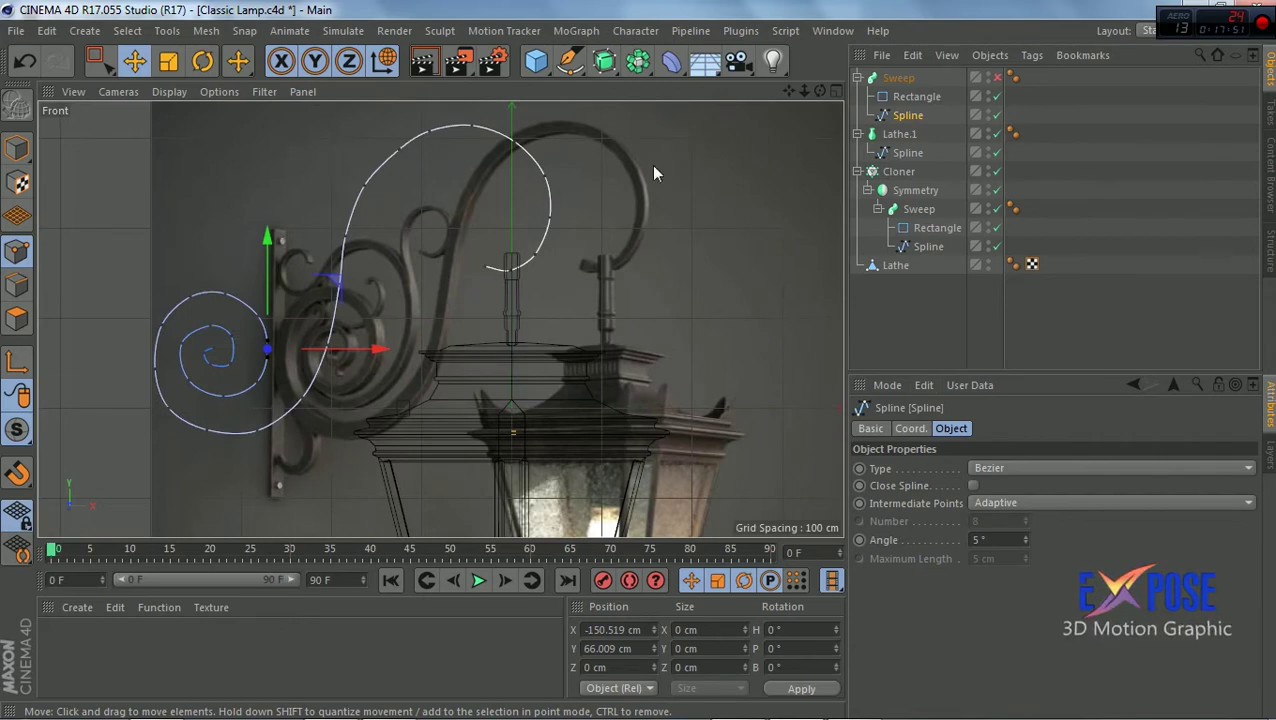
Hide the reference photo from the Front view's background
click(224, 91)
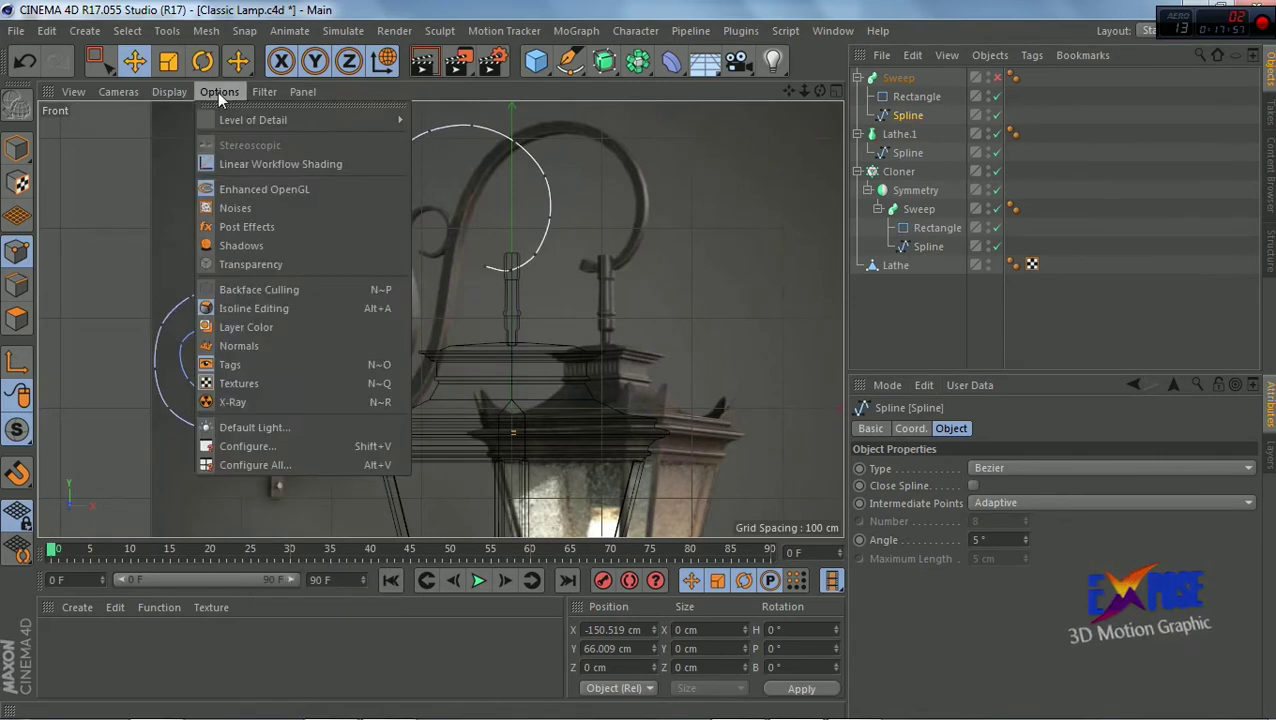
click(340, 463)
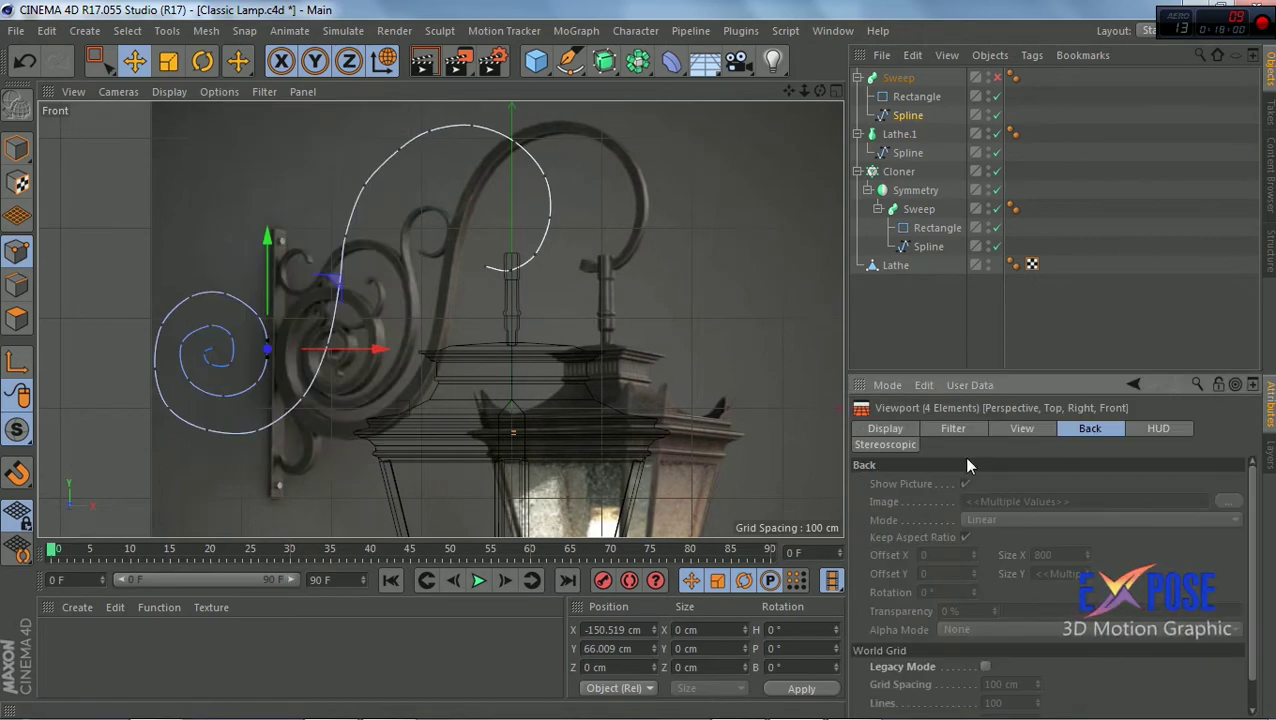
click(721, 94)
click(966, 484)
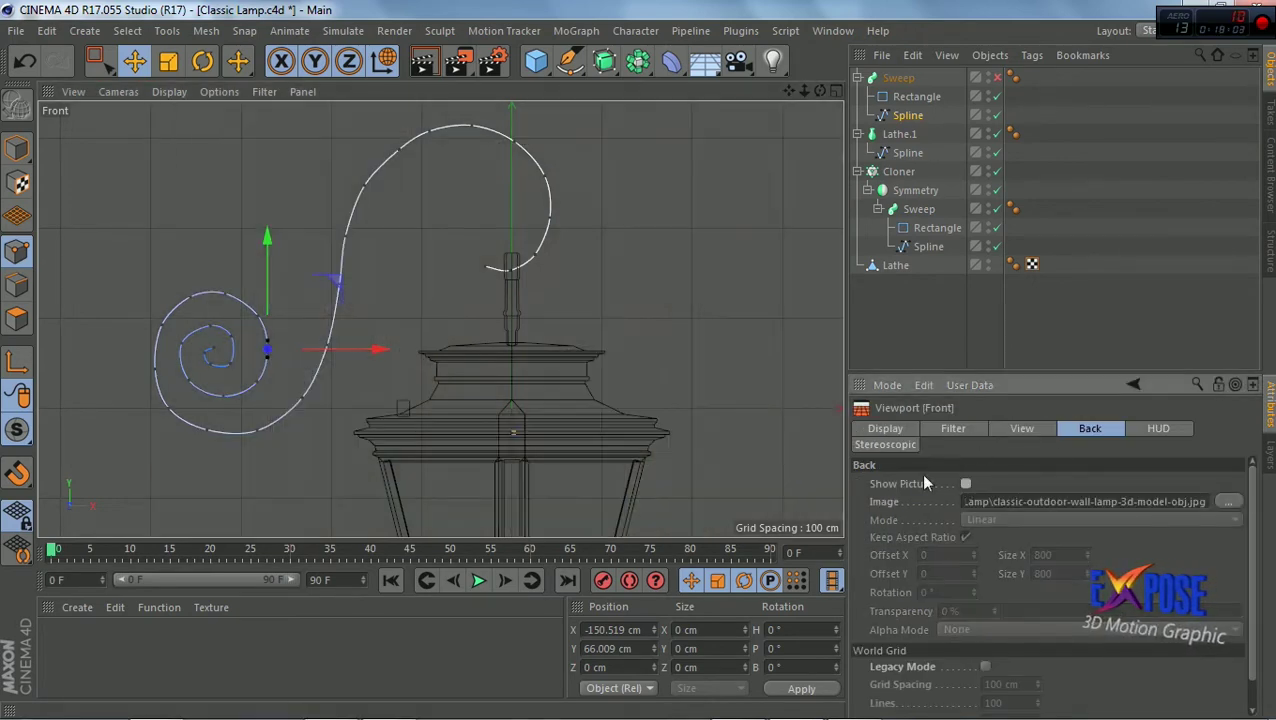
scroll(331, 320, up, 3)
scroll(370, 330, up, 2)
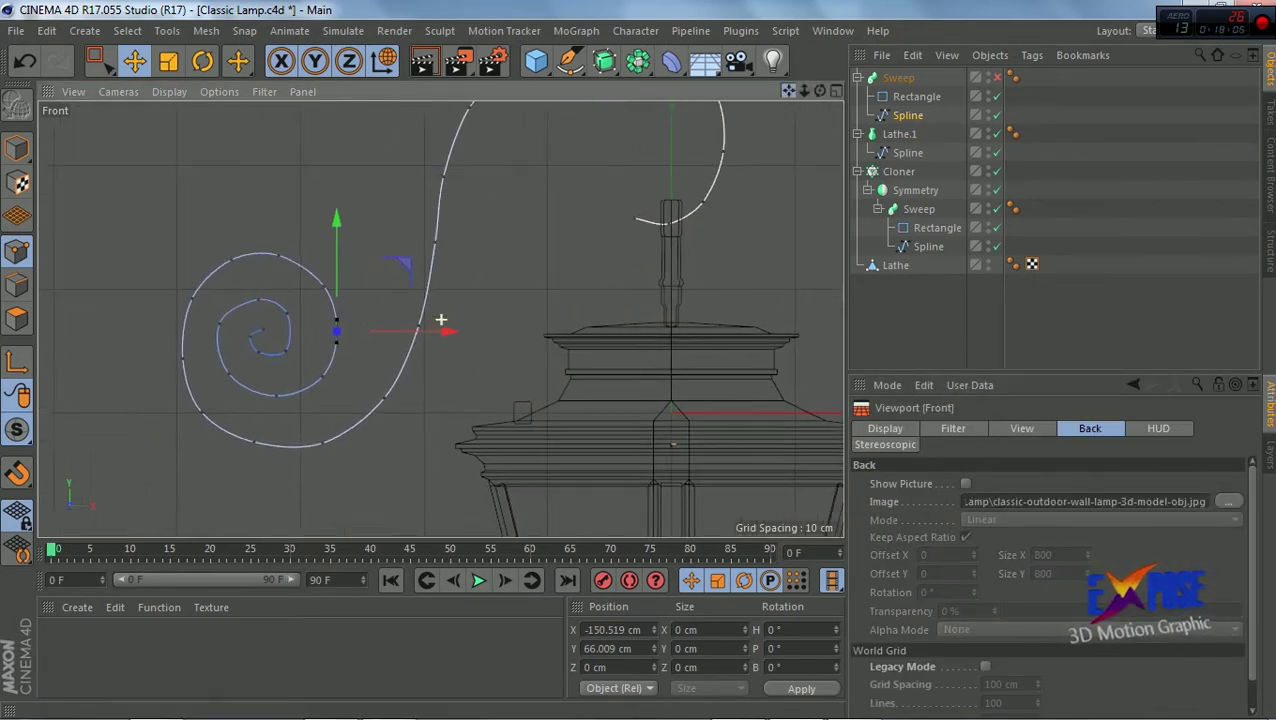
scroll(356, 335, up, 2)
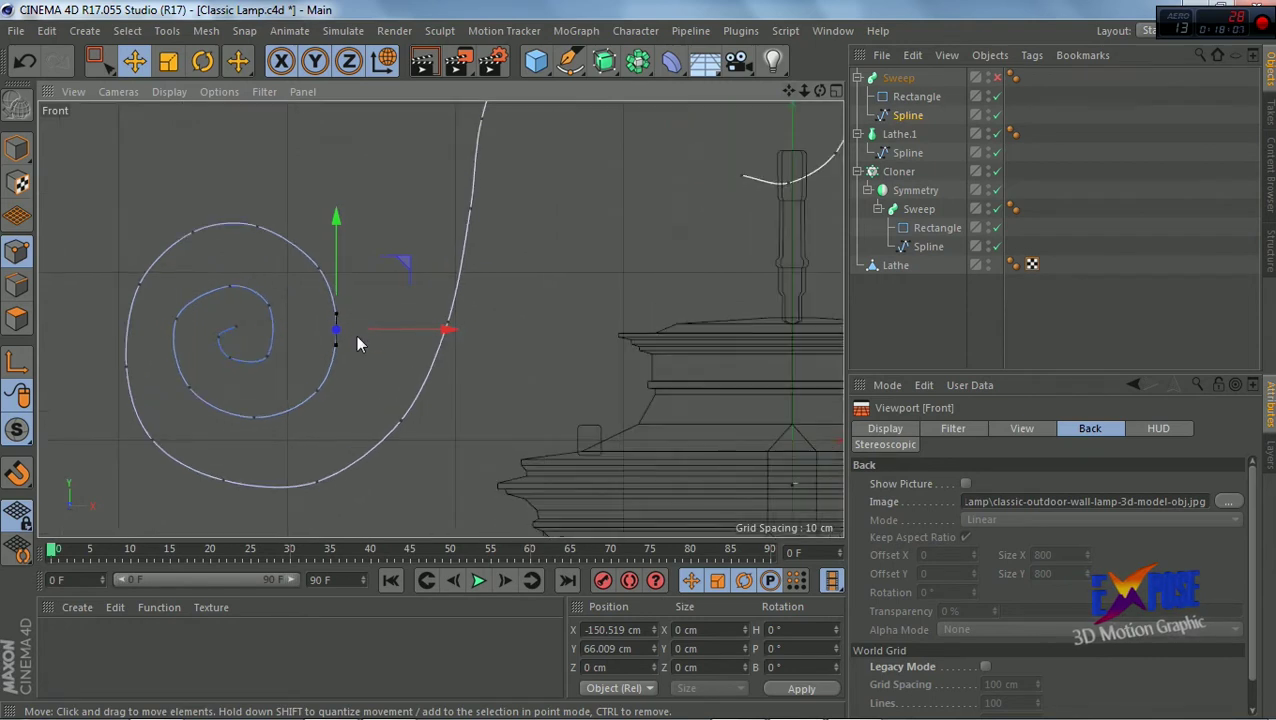
Reposition the inner curl points to round out the spiral's centre
click(359, 389)
scroll(210, 348, up, 2)
scroll(250, 315, up, 2)
click(259, 308)
scroll(255, 320, up, 1)
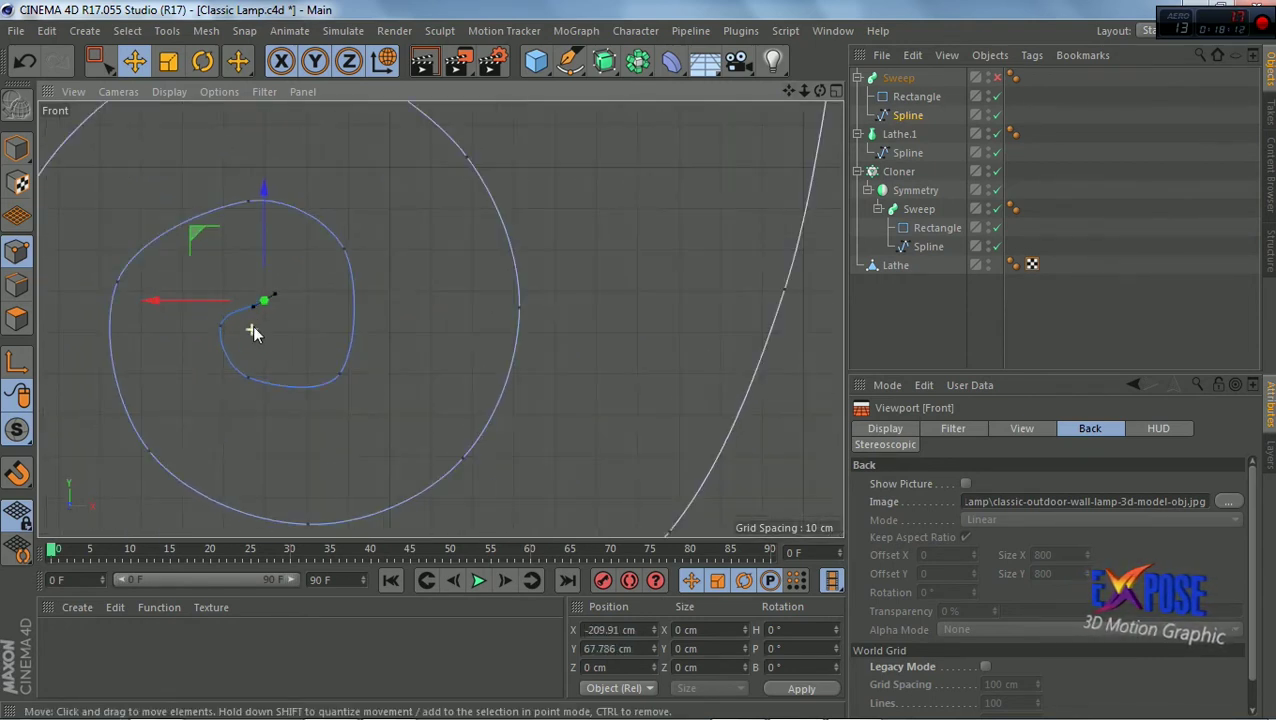
click(339, 375)
click(249, 378)
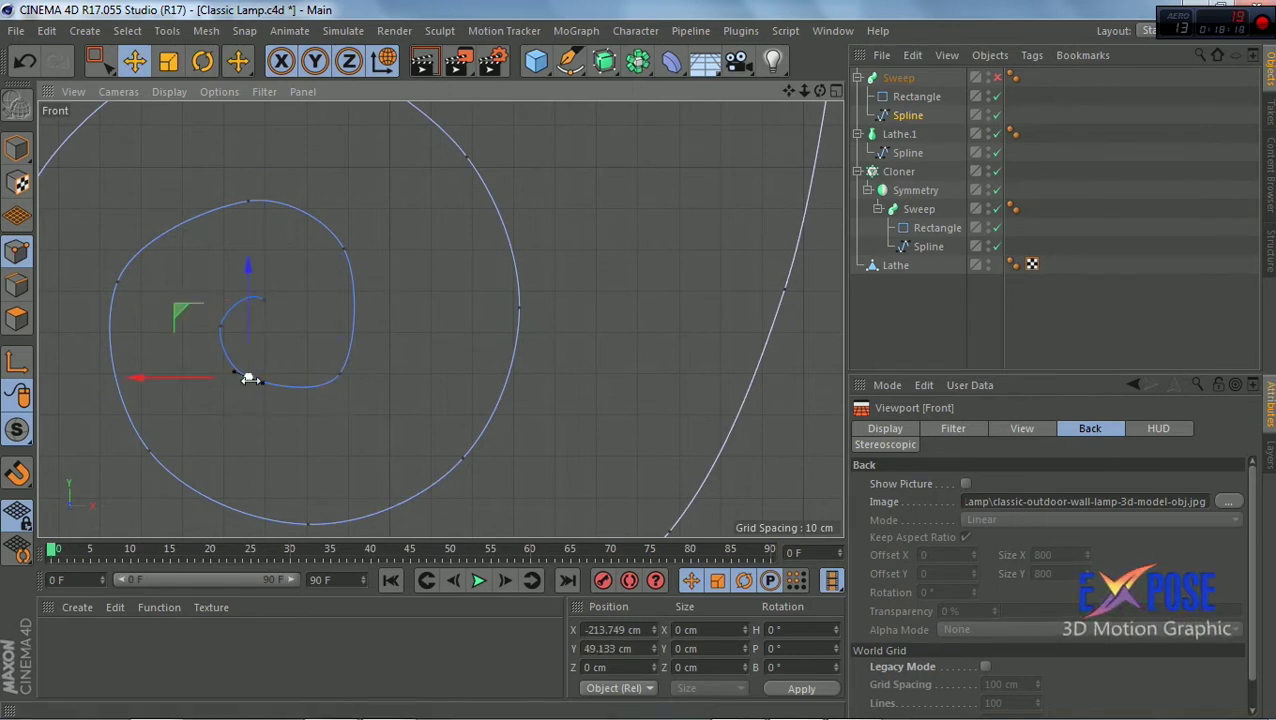
drag(248, 283, 248, 292)
drag(248, 387, 220, 327)
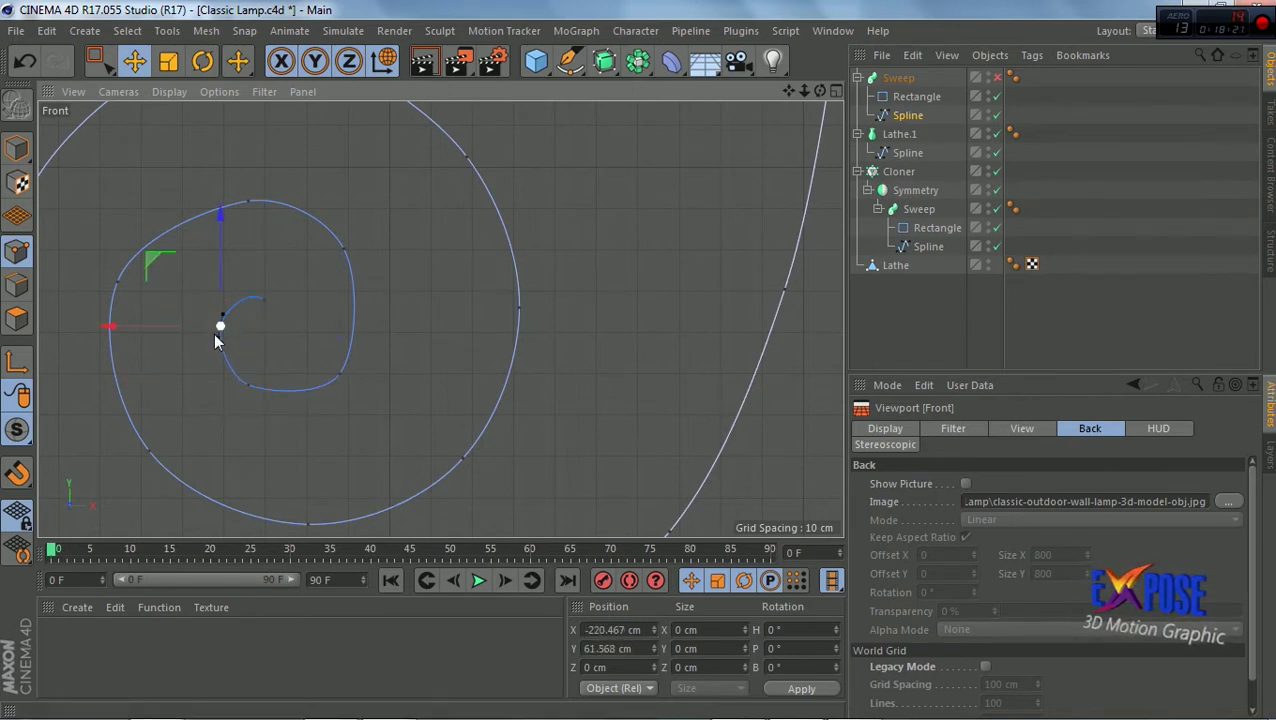
drag(218, 243, 218, 251)
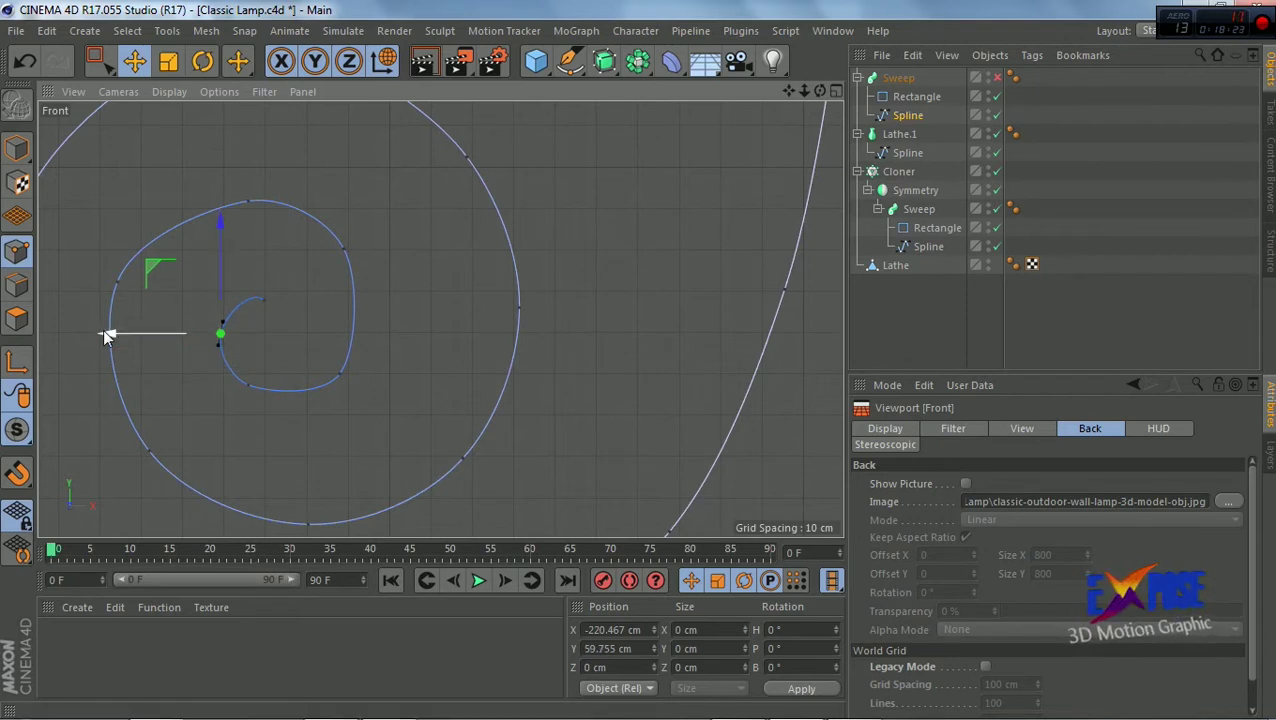
click(341, 373)
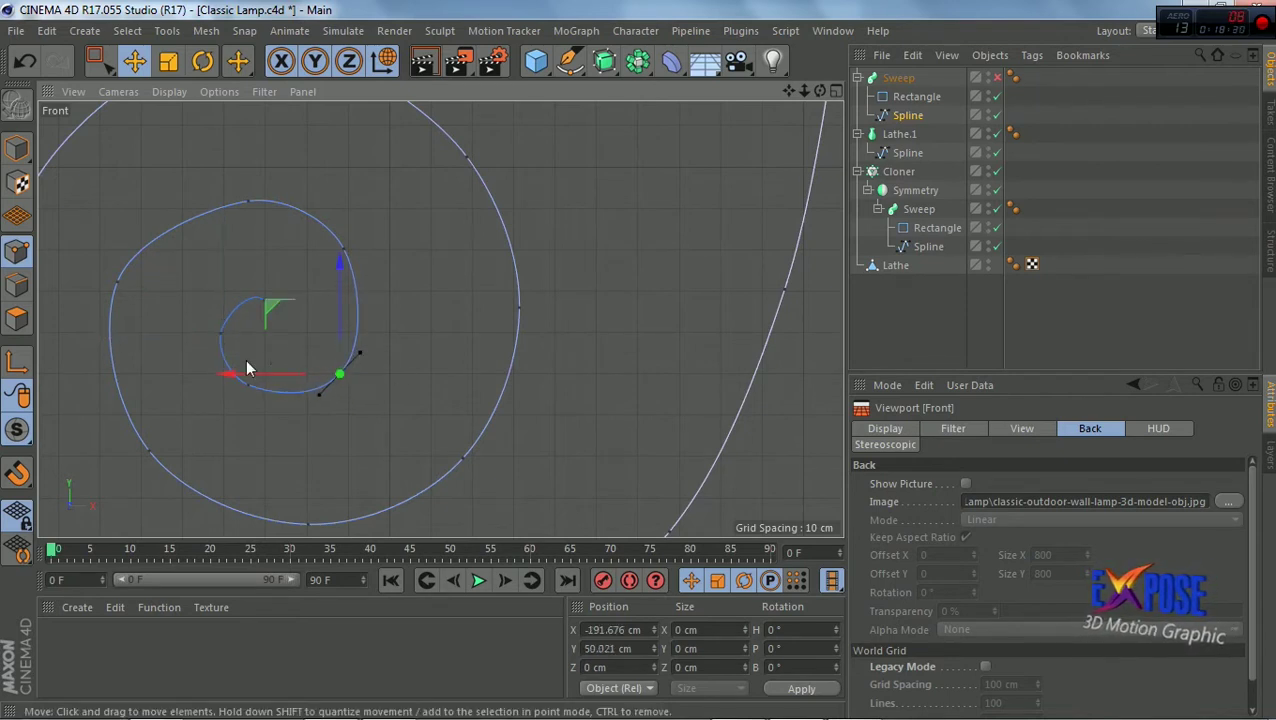
drag(245, 374, 237, 385)
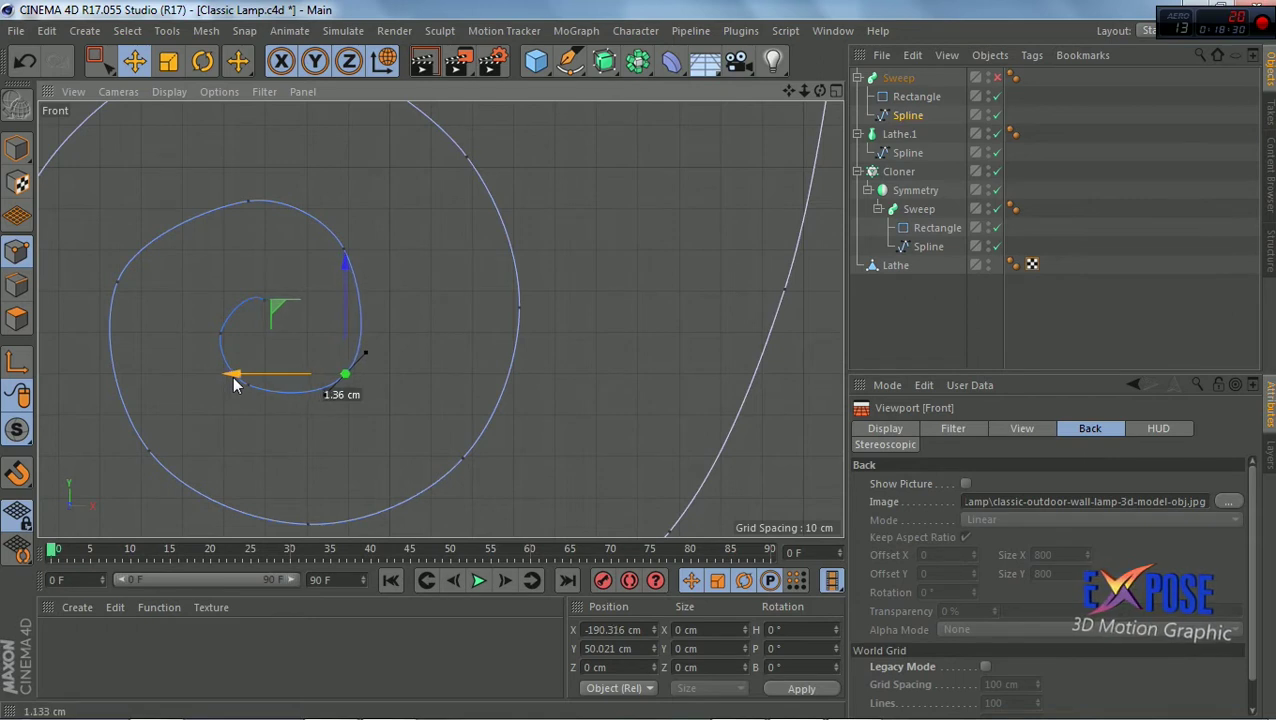
click(345, 250)
drag(230, 250, 252, 253)
Raise the outer spiral's top point and lengthen tangents to smooth the outer spiral and S-curve
click(248, 203)
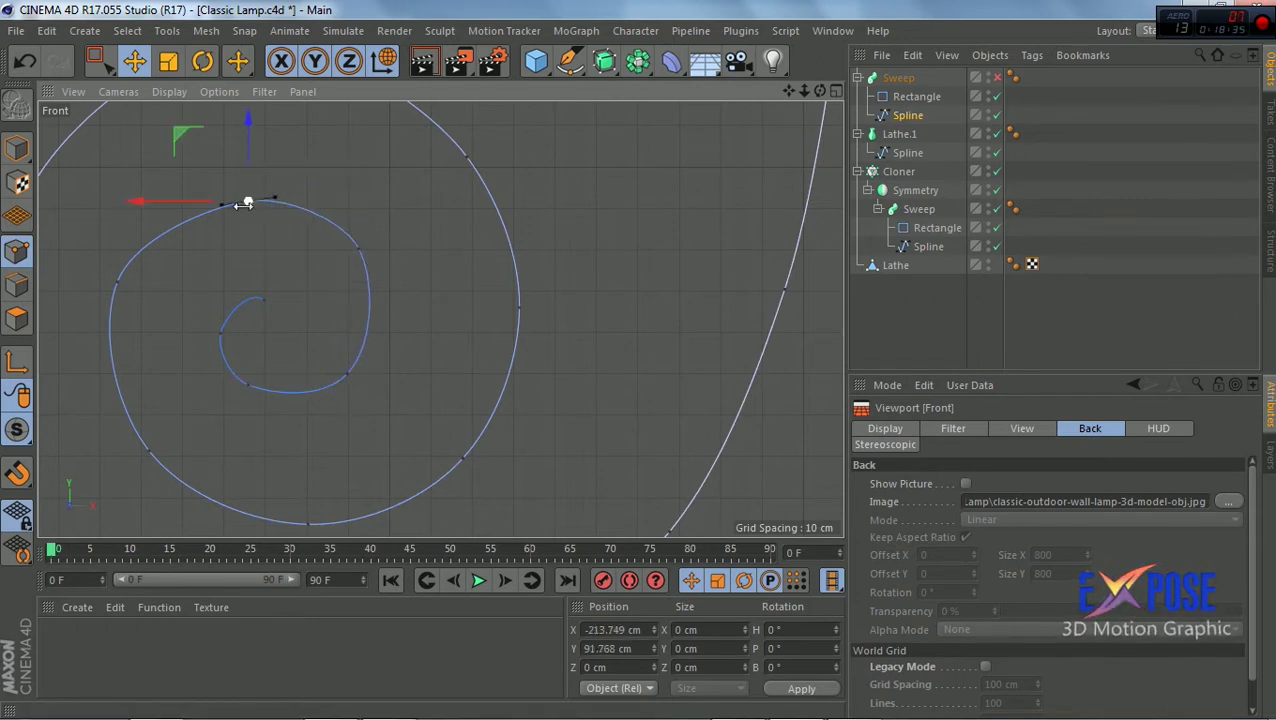
drag(251, 129, 250, 114)
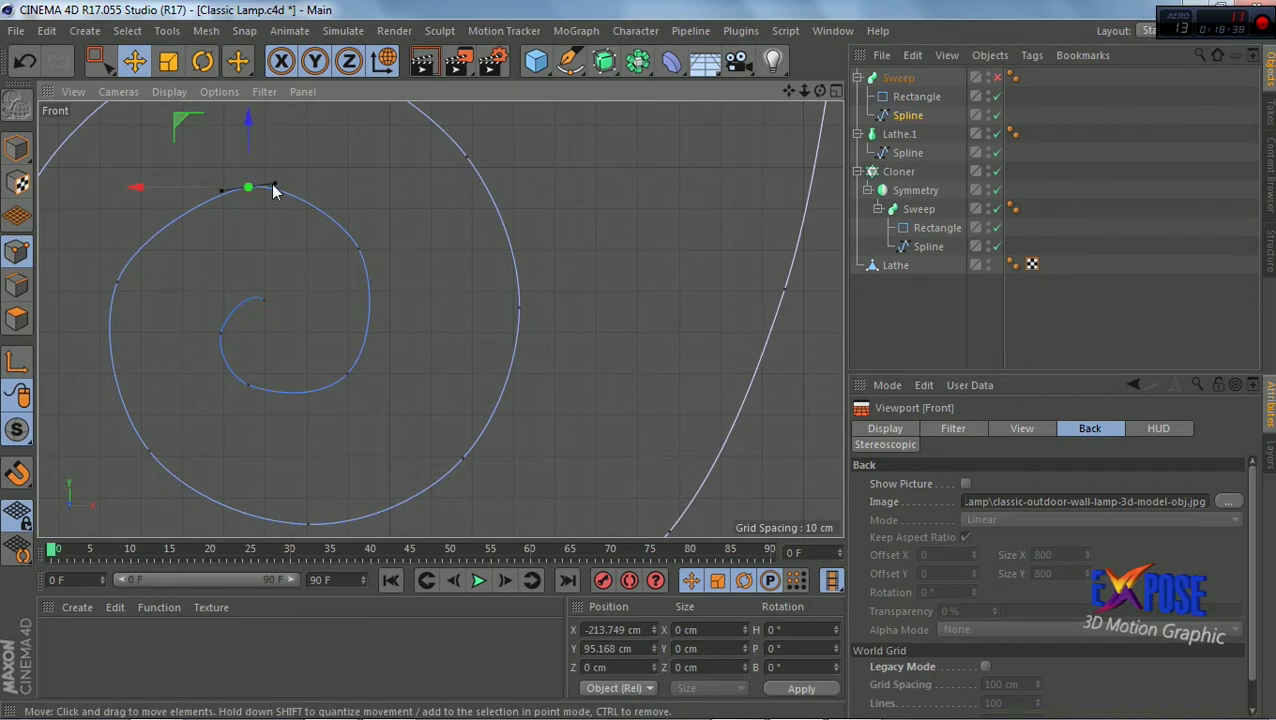
drag(285, 186, 297, 186)
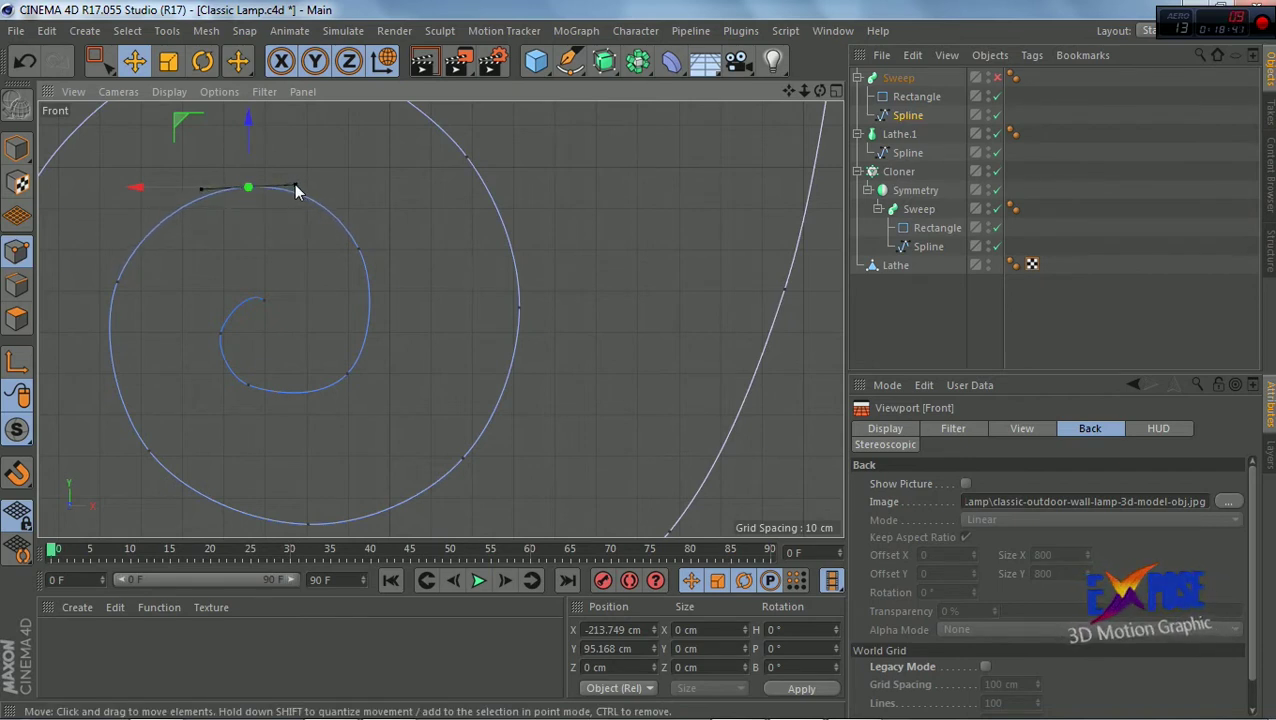
scroll(292, 198, down, 2)
click(165, 260)
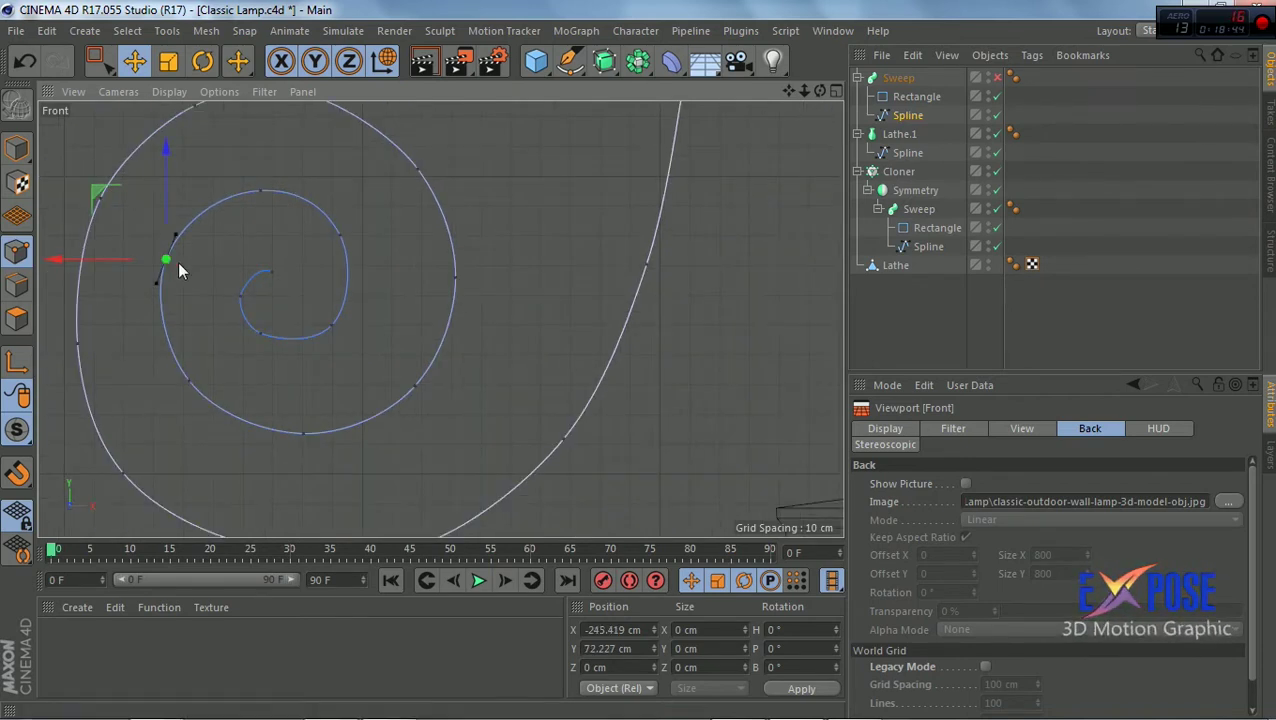
drag(154, 284, 152, 290)
scroll(393, 213, down, 2)
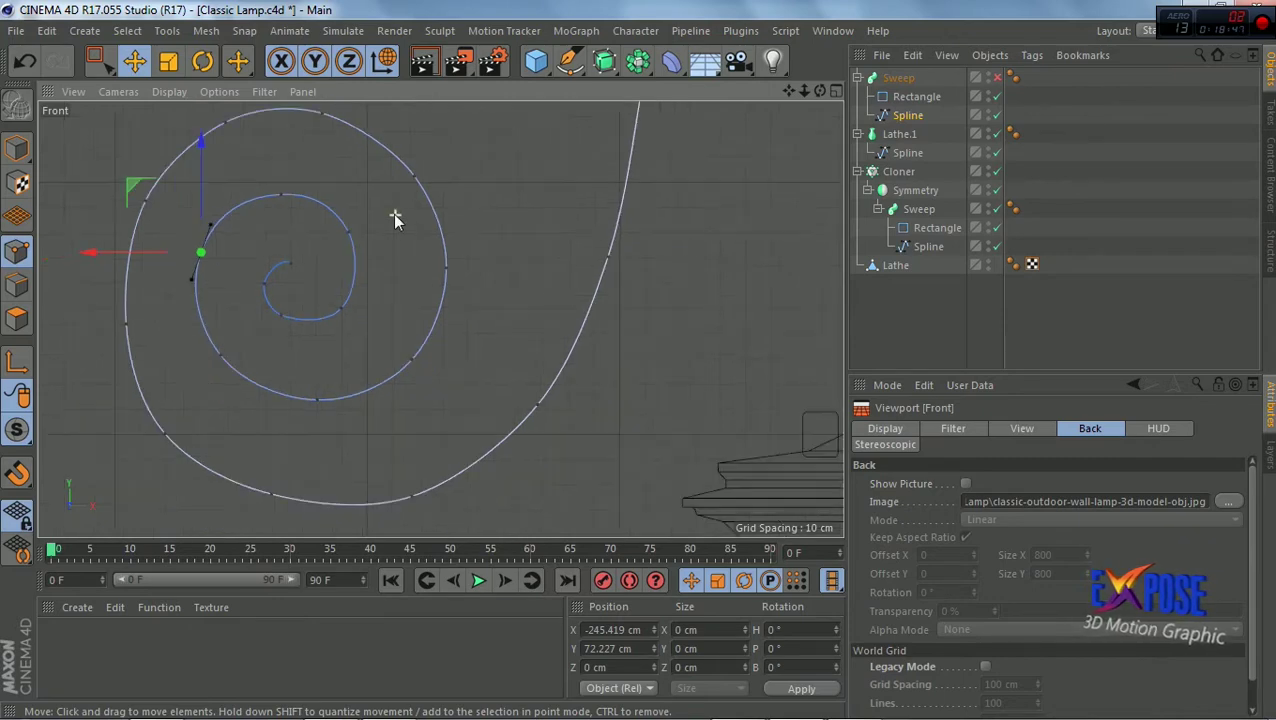
click(411, 176)
drag(795, 92, 803, 160)
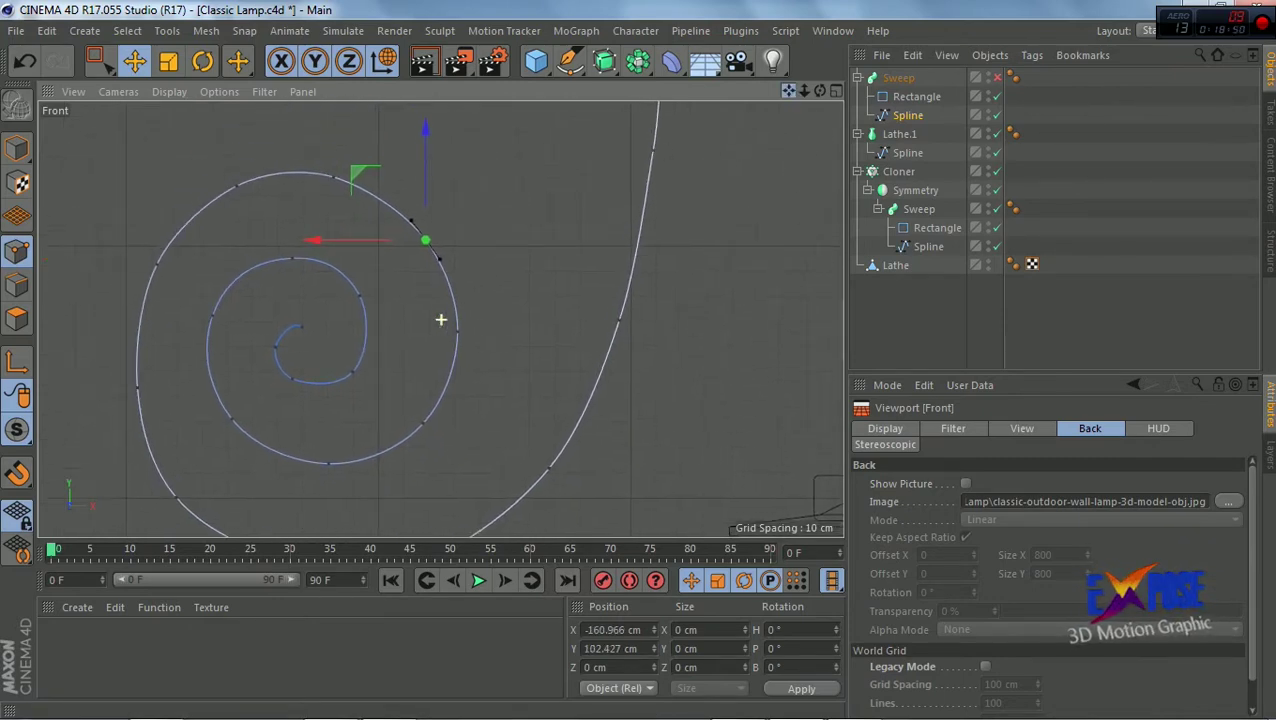
drag(333, 248, 345, 248)
drag(397, 193, 407, 157)
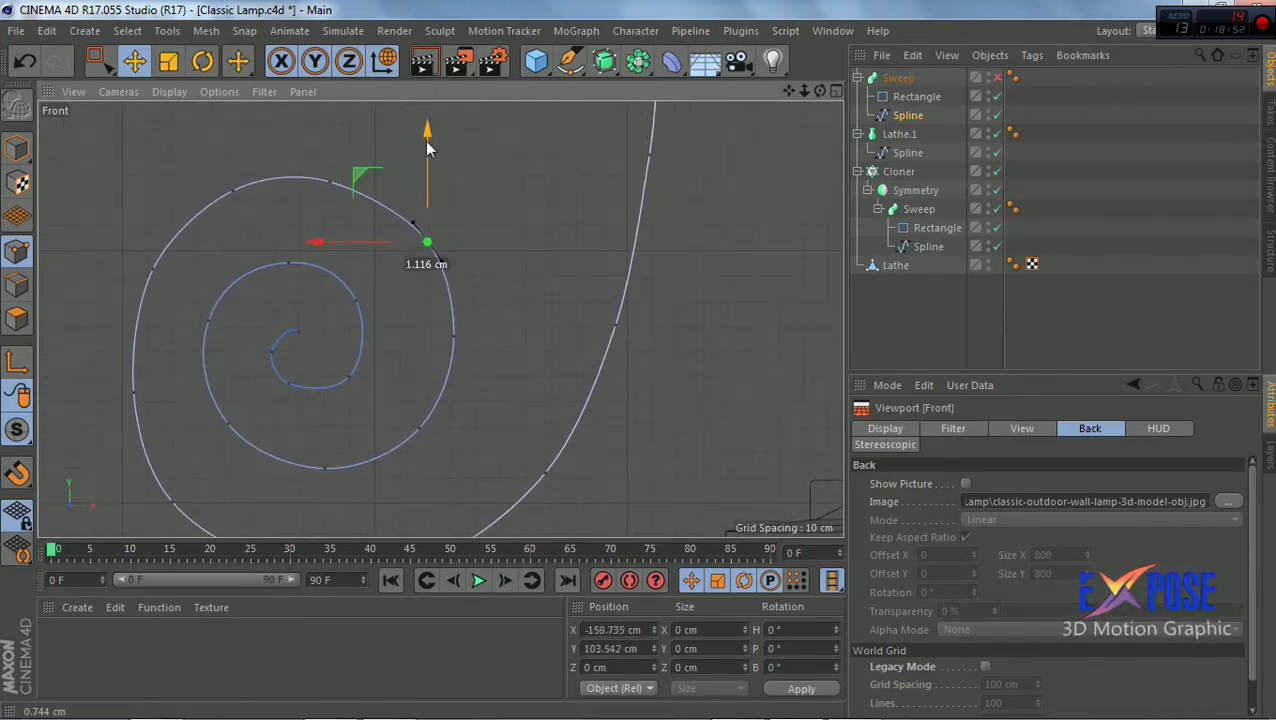
scroll(216, 296, down, 2)
scroll(215, 300, down, 2)
scroll(216, 300, down, 1)
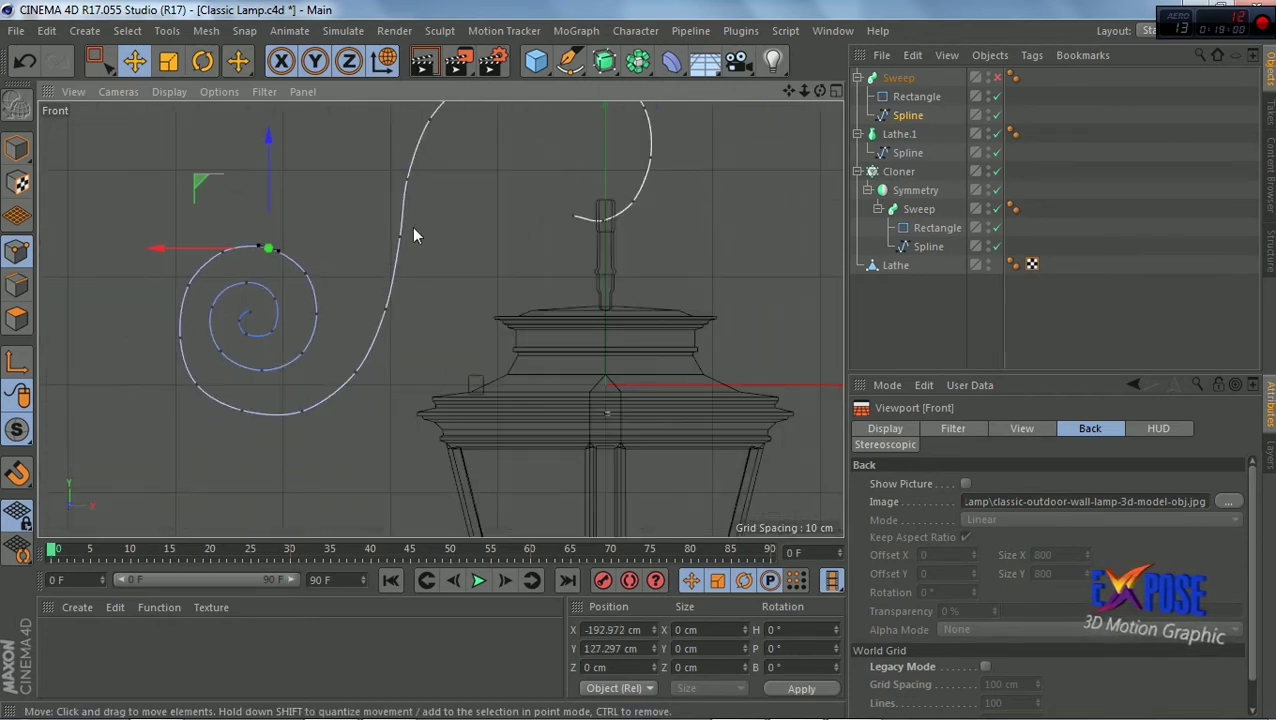
click(420, 235)
scroll(400, 240, up, 2)
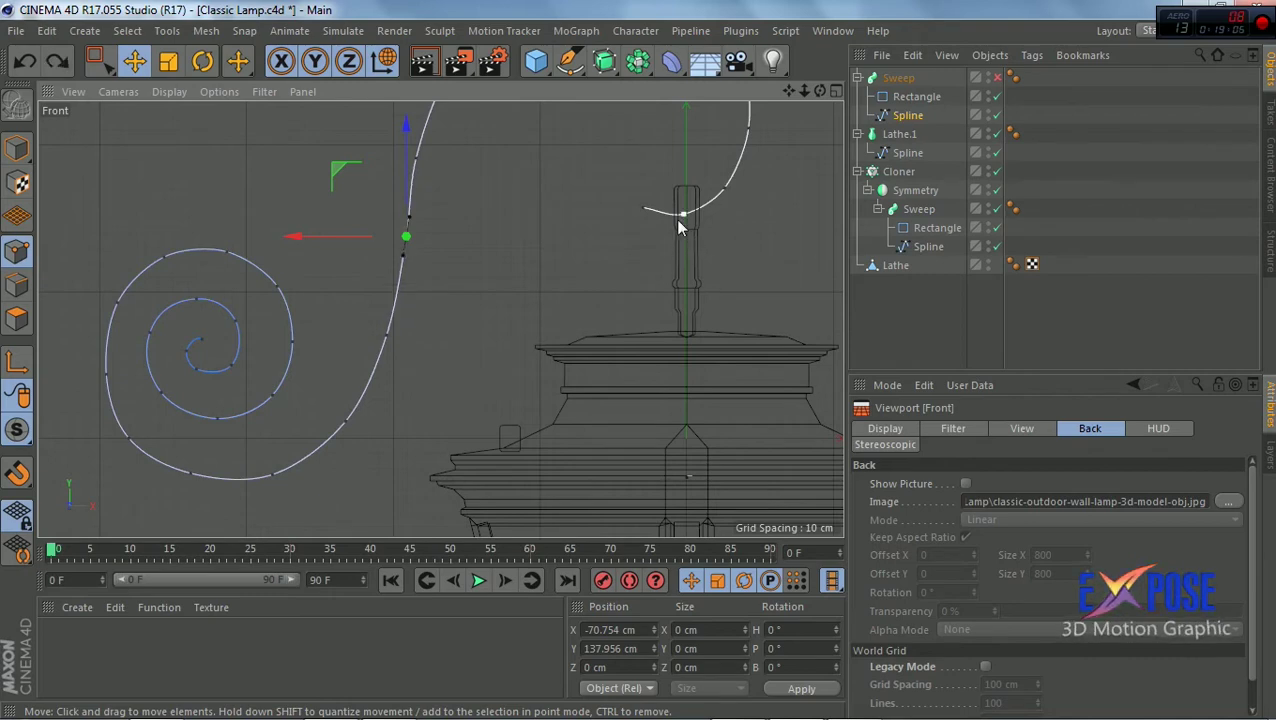
scroll(651, 243, down, 1)
scroll(665, 200, down, 1)
scroll(600, 160, up, 1)
Select a point near the S-curve's top and check its point commands without applying any
click(521, 150)
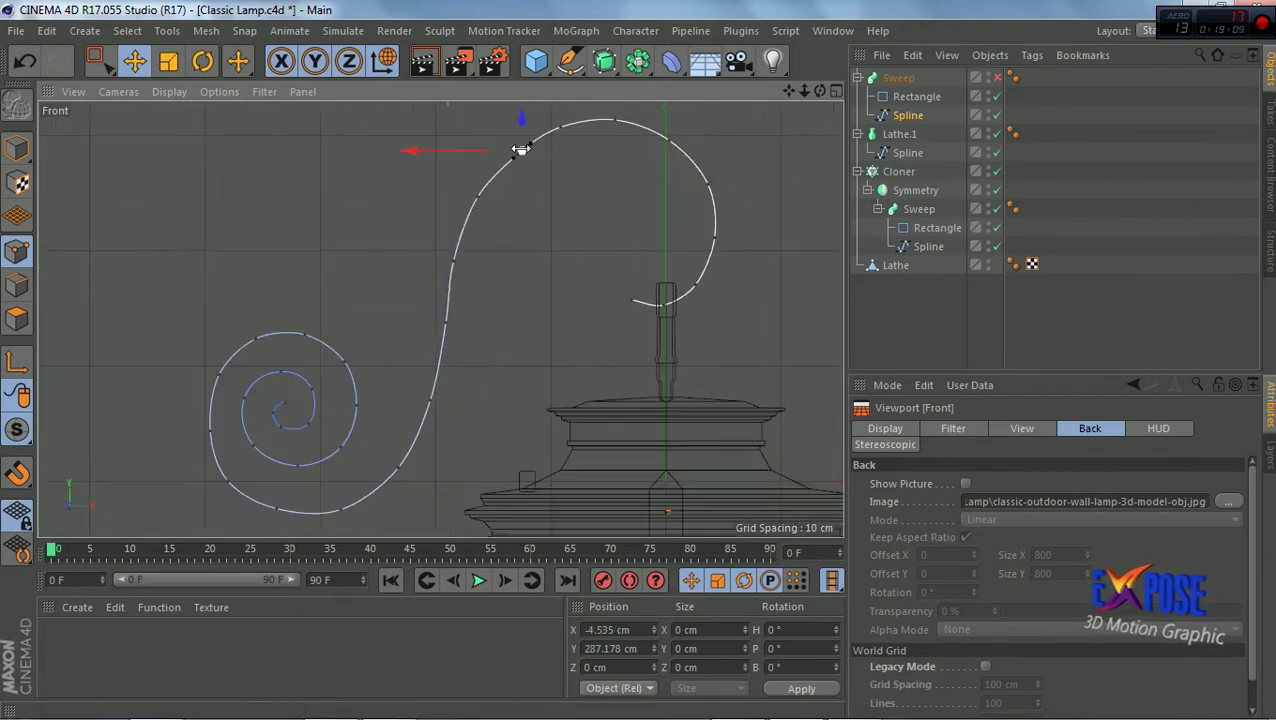
right_click(521, 148)
click(503, 196)
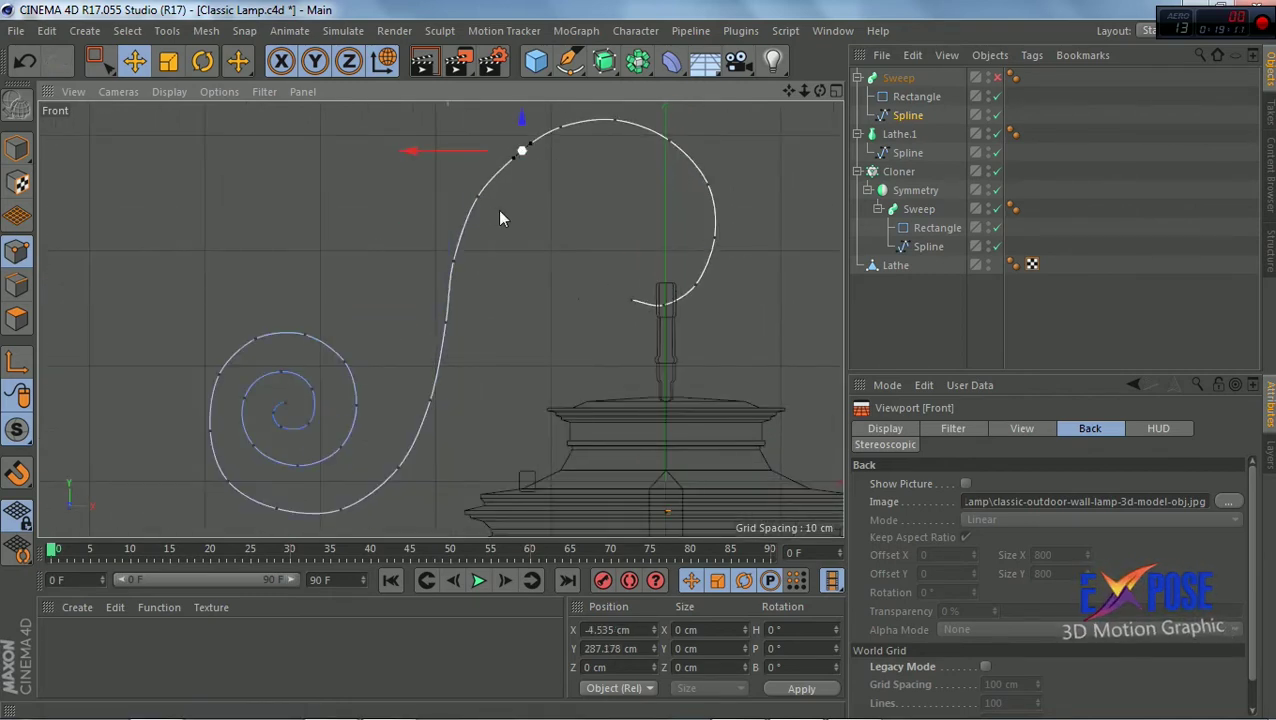
right_click(522, 160)
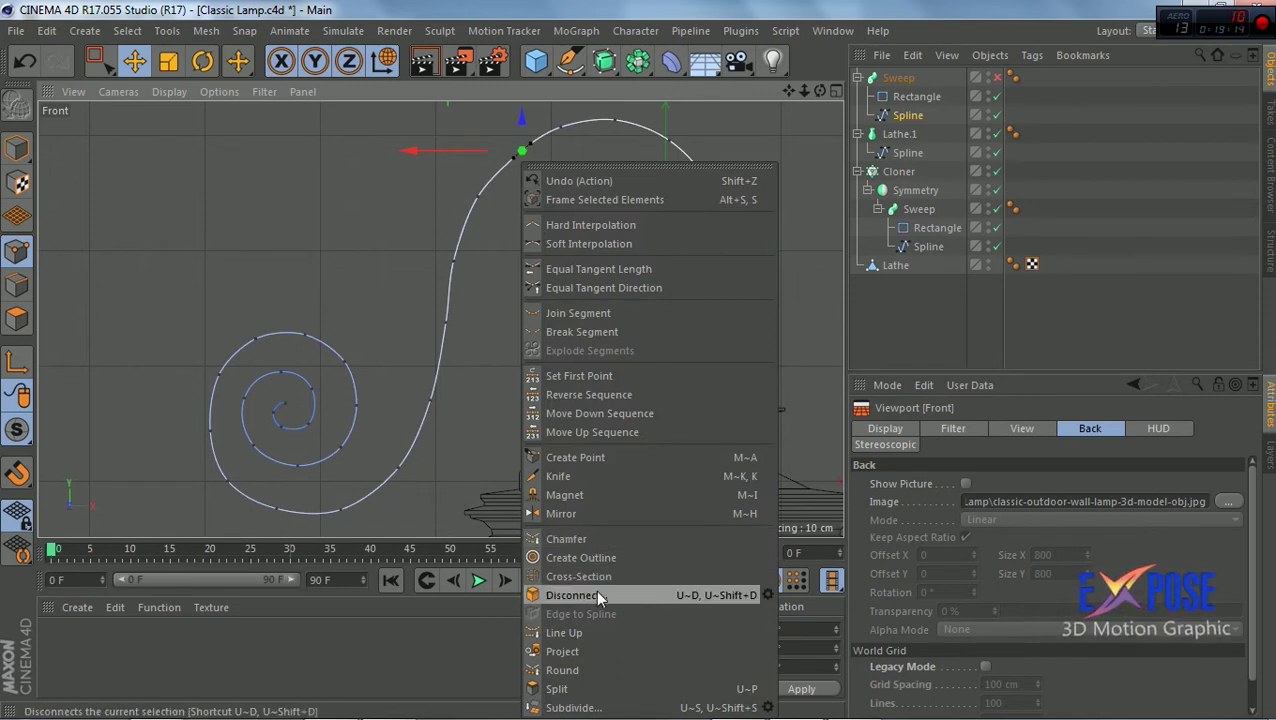
click(486, 355)
click(546, 178)
Move the top arc point to about X −9.4, Y 286.1 cm, discarding a trial tangent change
click(557, 127)
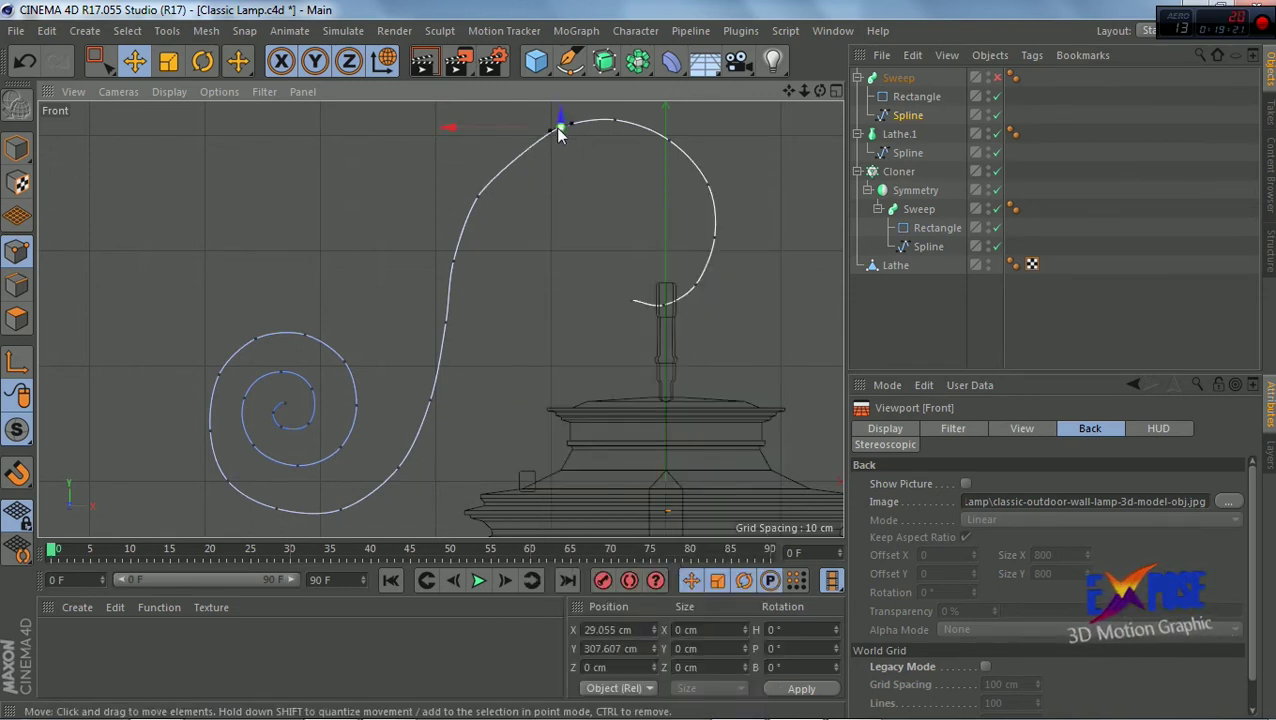
scroll(565, 124, up, 3)
drag(567, 140, 561, 145)
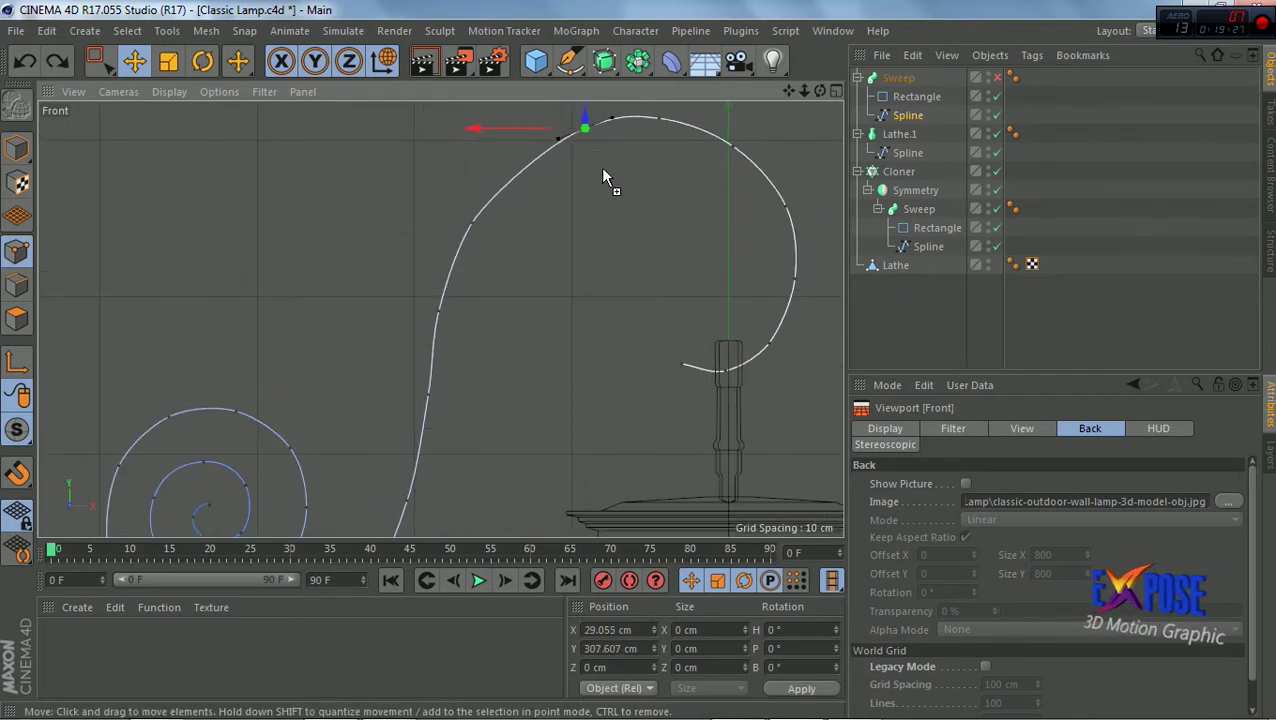
key(ctrl+z)
drag(594, 136, 537, 176)
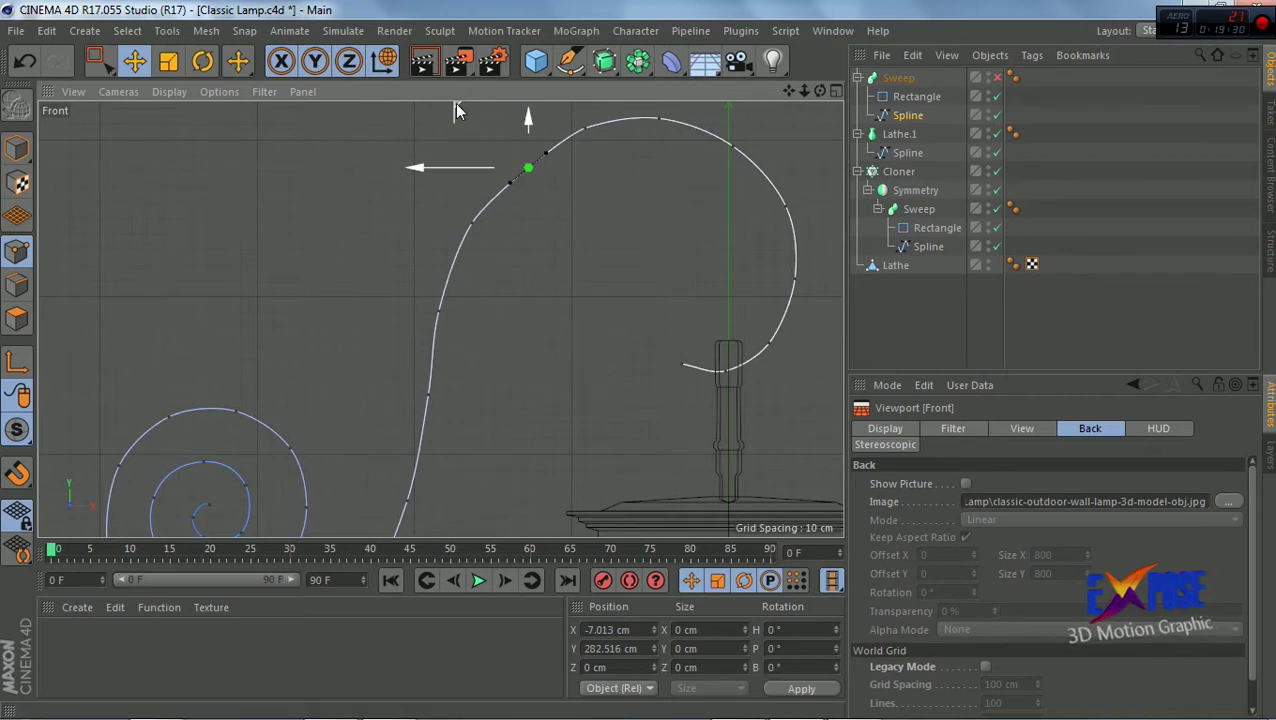
drag(455, 103, 455, 105)
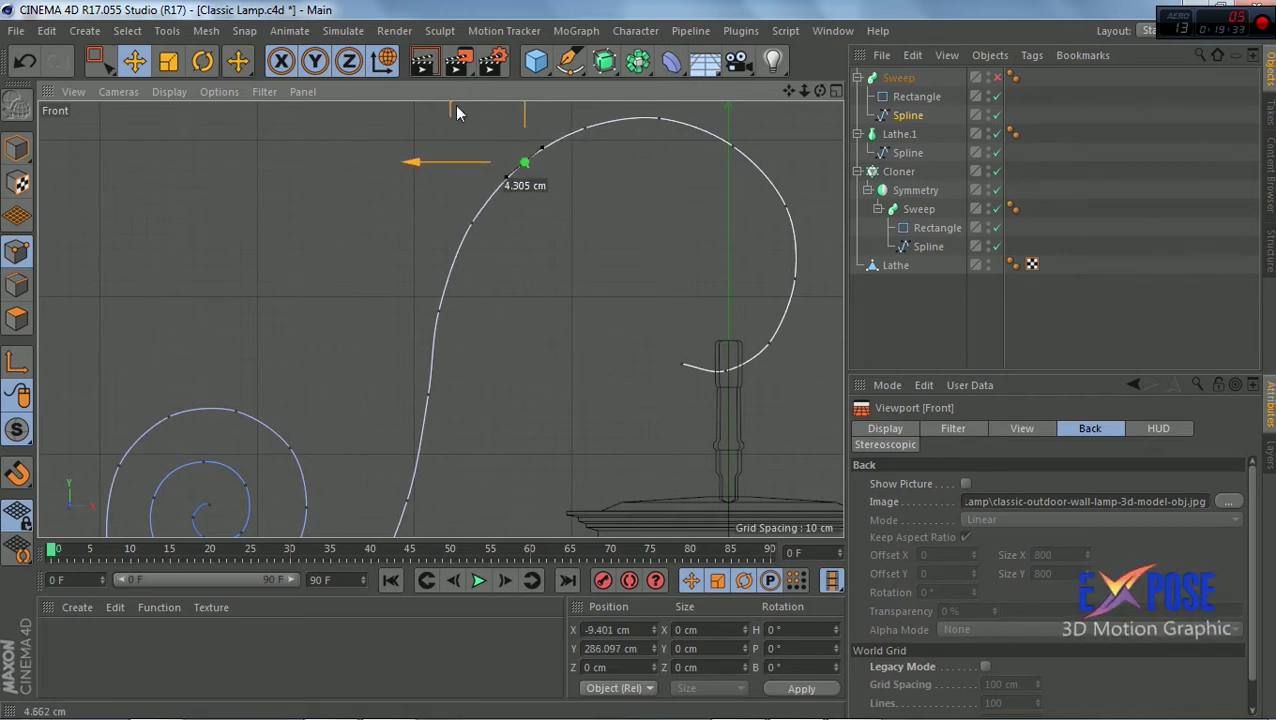
scroll(619, 231, down, 3)
scroll(619, 231, down, 2)
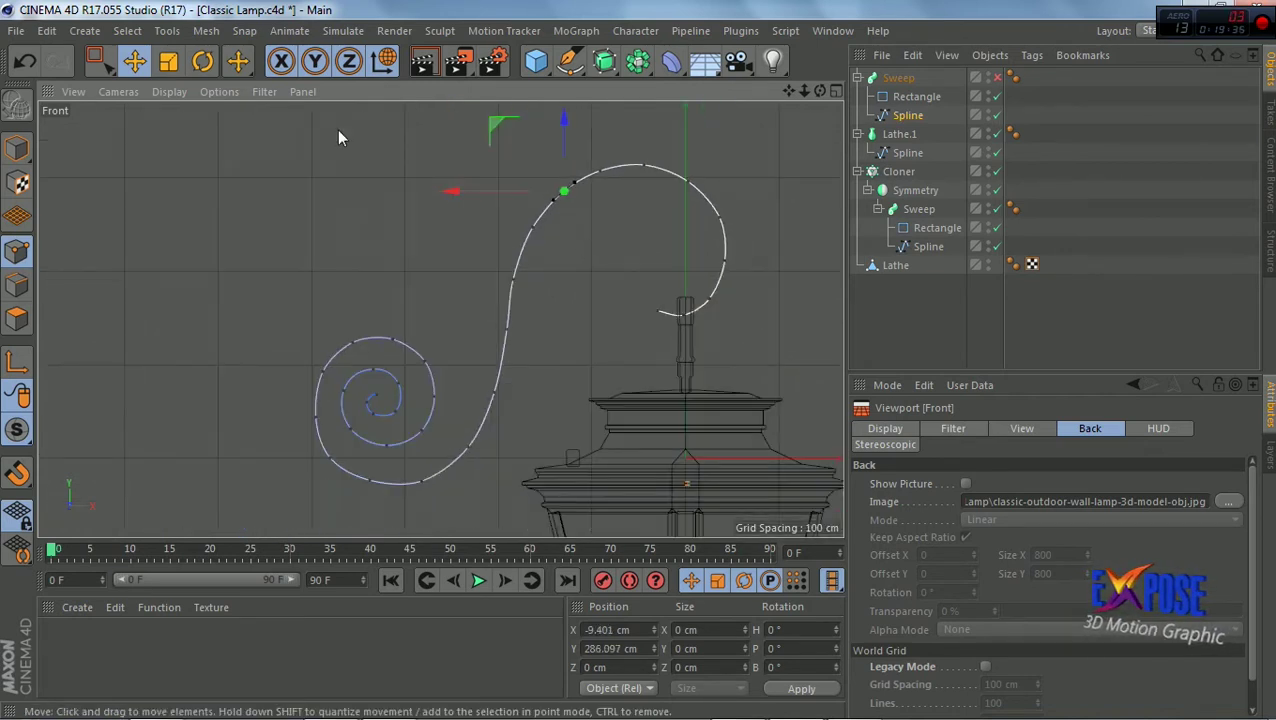
Return to Model mode and re-enable the arm Sweep, checking the solid scroll in perspective
click(16, 148)
middle_click(790, 99)
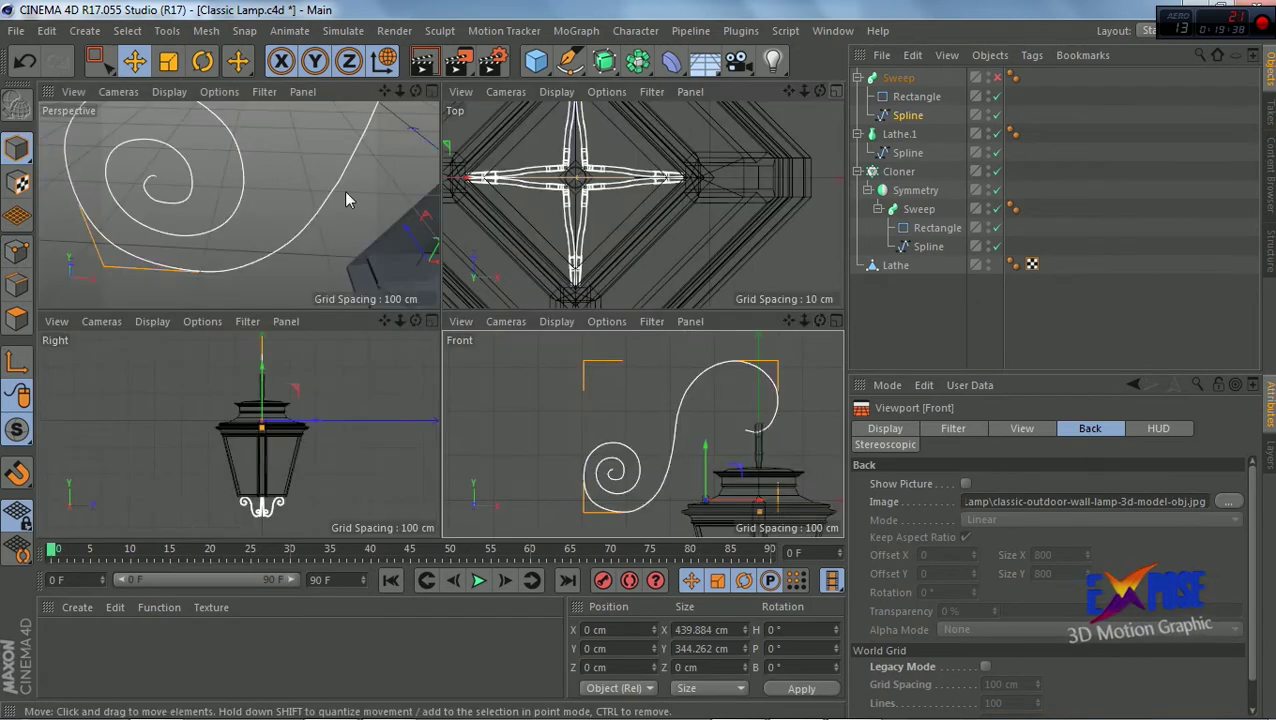
click(997, 77)
scroll(410, 107, down, 5)
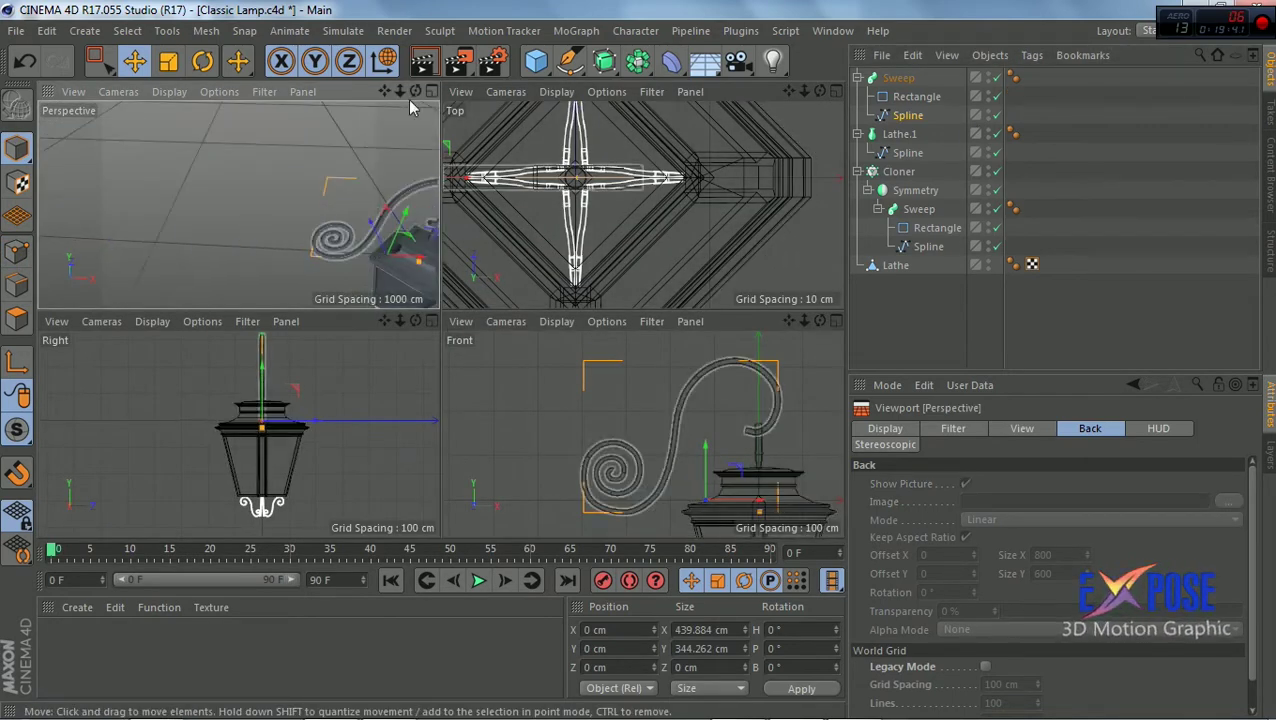
middle_click(410, 107)
mouse_move(820, 92)
mouse_down()
mouse_move(700, 100)
mouse_move(810, 100)
mouse_up()
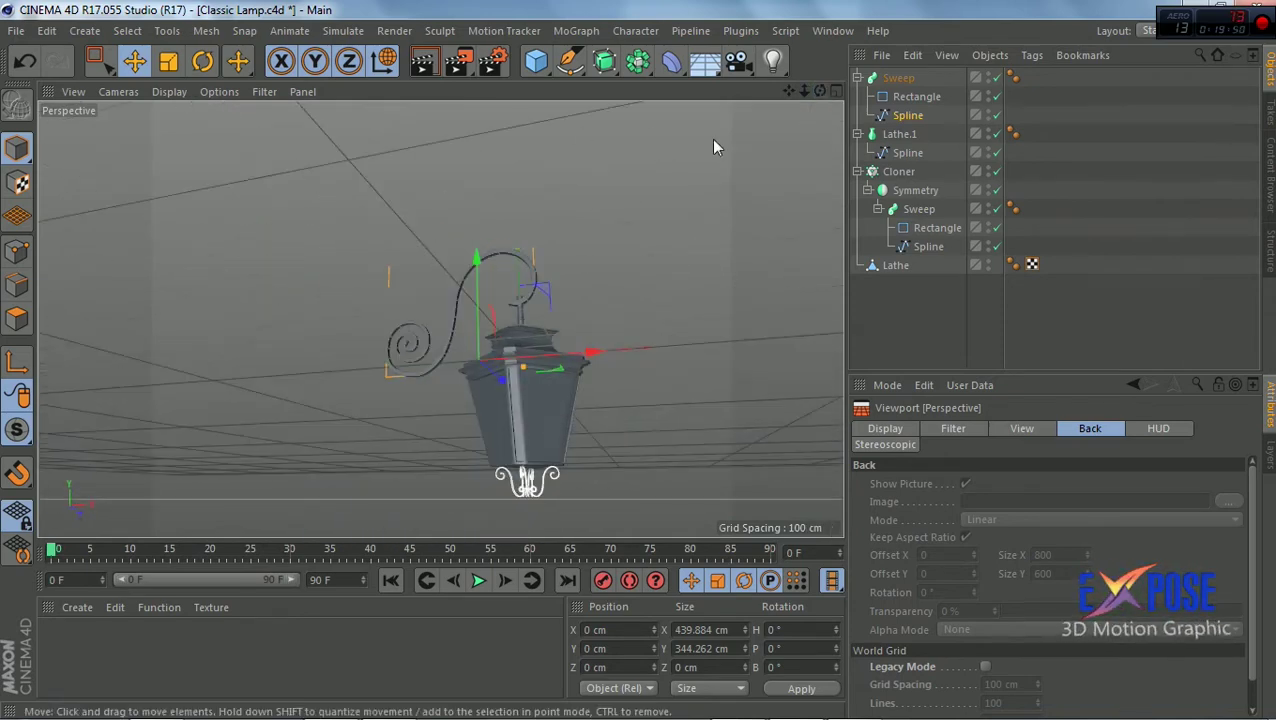
scroll(466, 297, up, 3)
scroll(466, 297, up, 3)
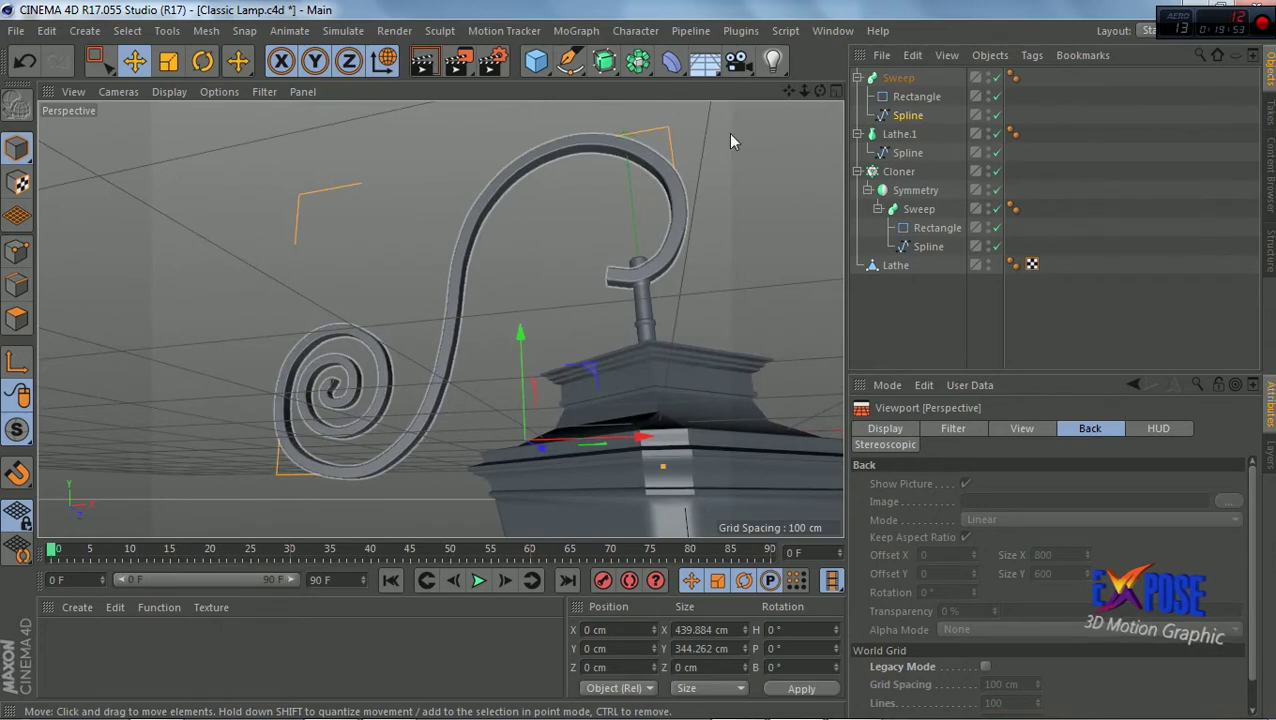
click(836, 91)
Show the reference picture behind the Front view and maximise that view
click(748, 328)
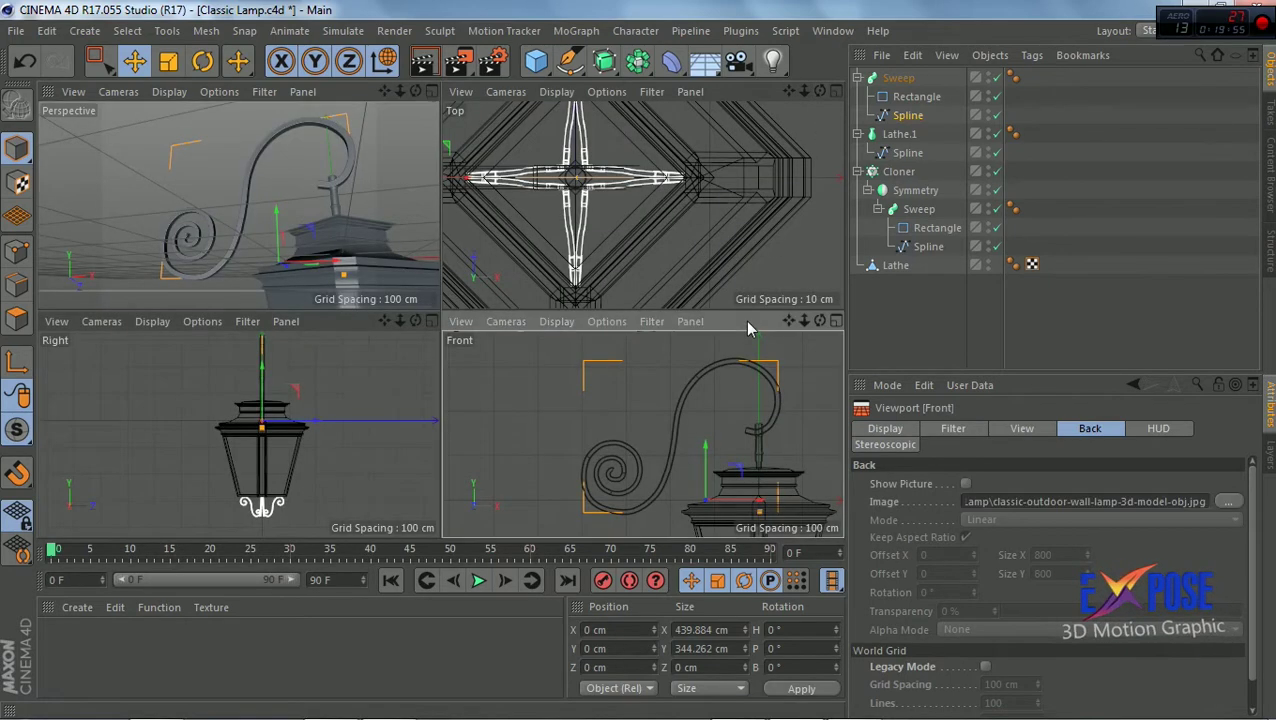
click(971, 483)
click(837, 321)
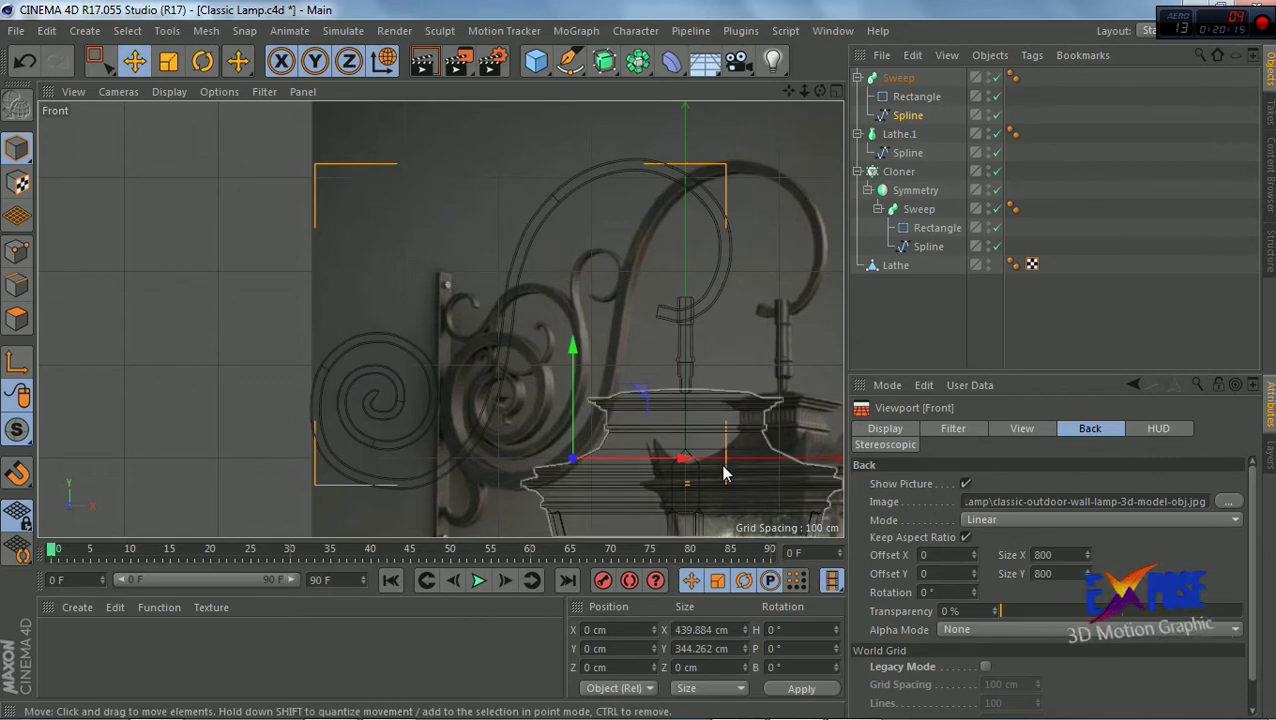
Deselect everything, zoom out and activate the Pen tool in Bezier mode
click(250, 232)
scroll(507, 418, down, 1)
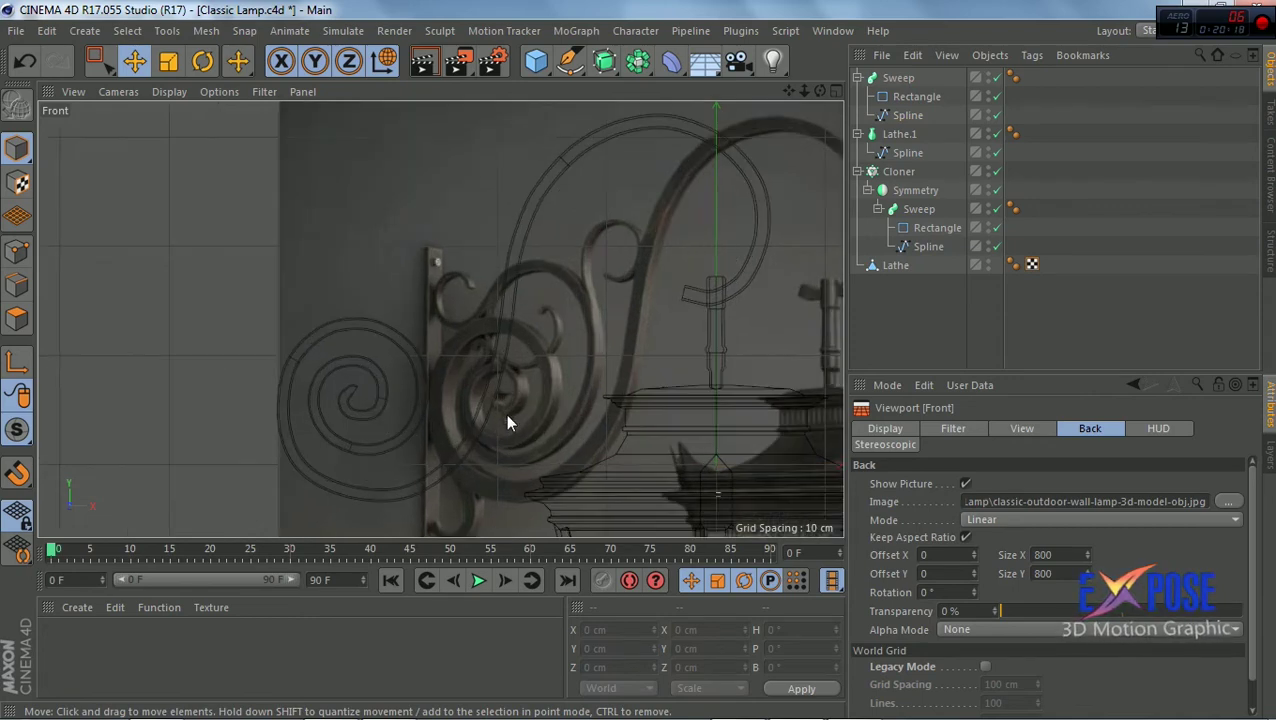
scroll(507, 418, down, 1)
scroll(507, 418, down, 1)
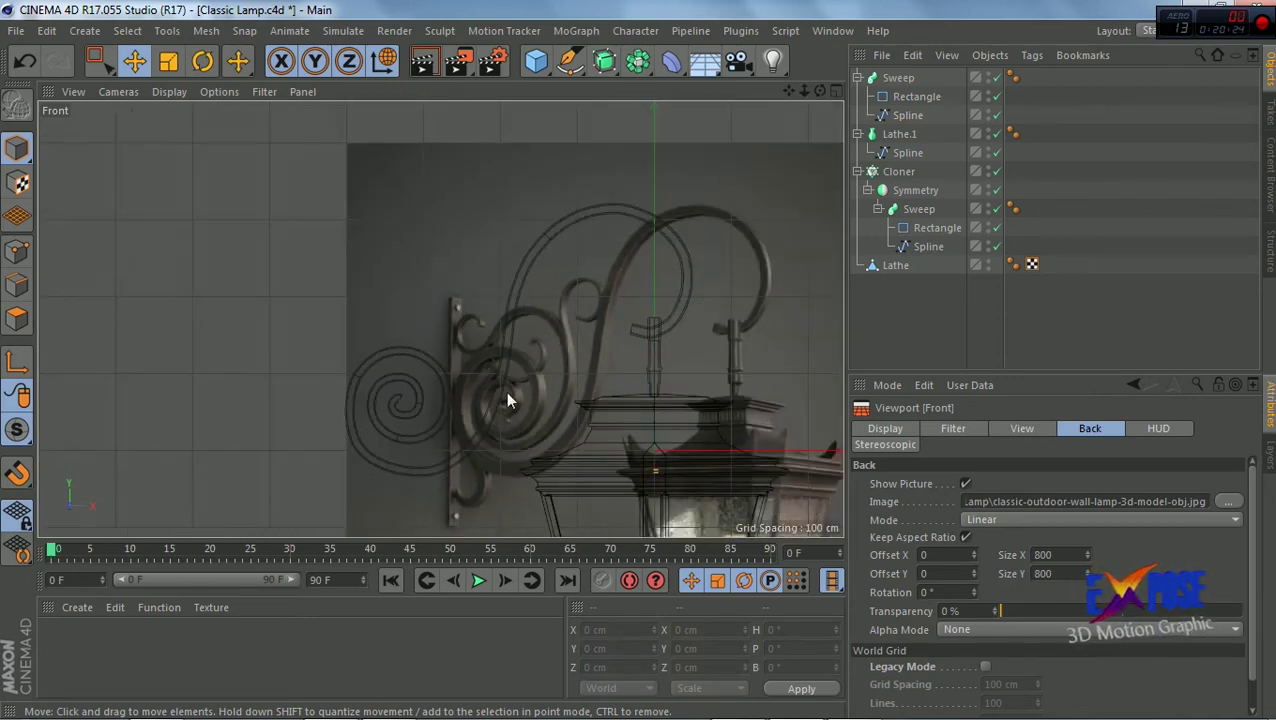
drag(569, 61, 615, 95)
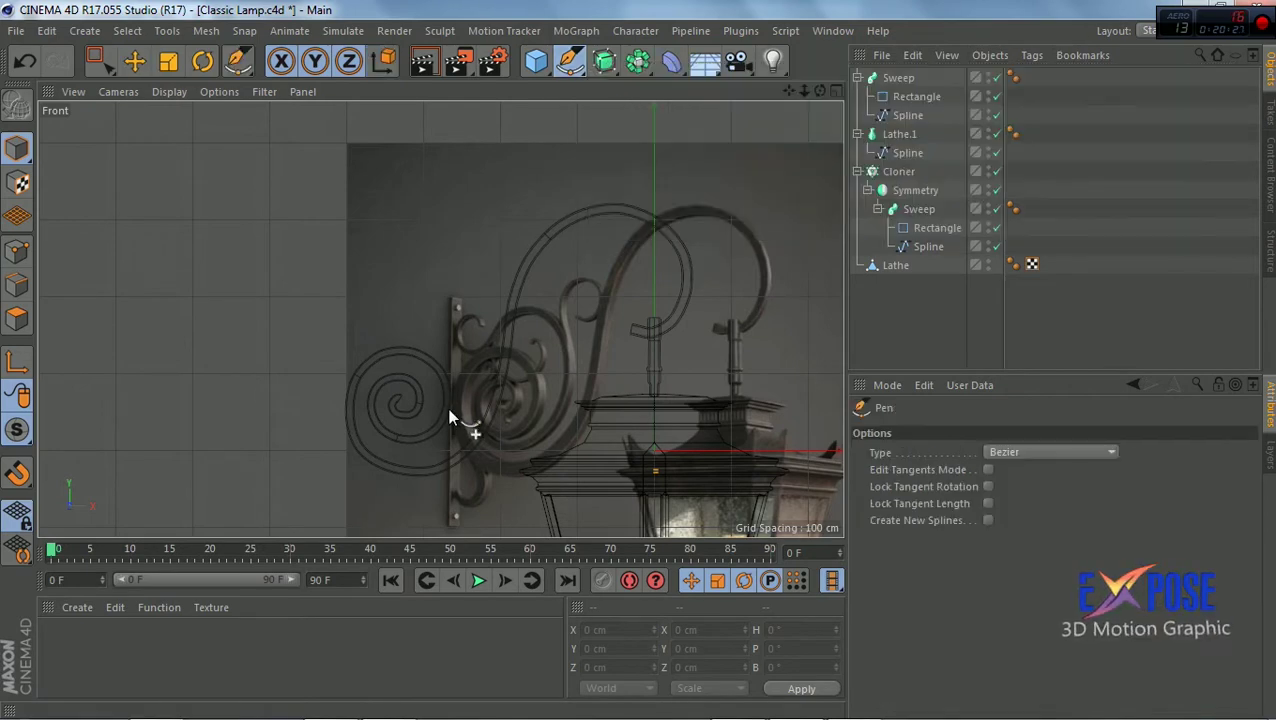
Place pen points along the reference scroll's lower curve, up its right side and over the top
scroll(450, 411, up, 1)
click(373, 443)
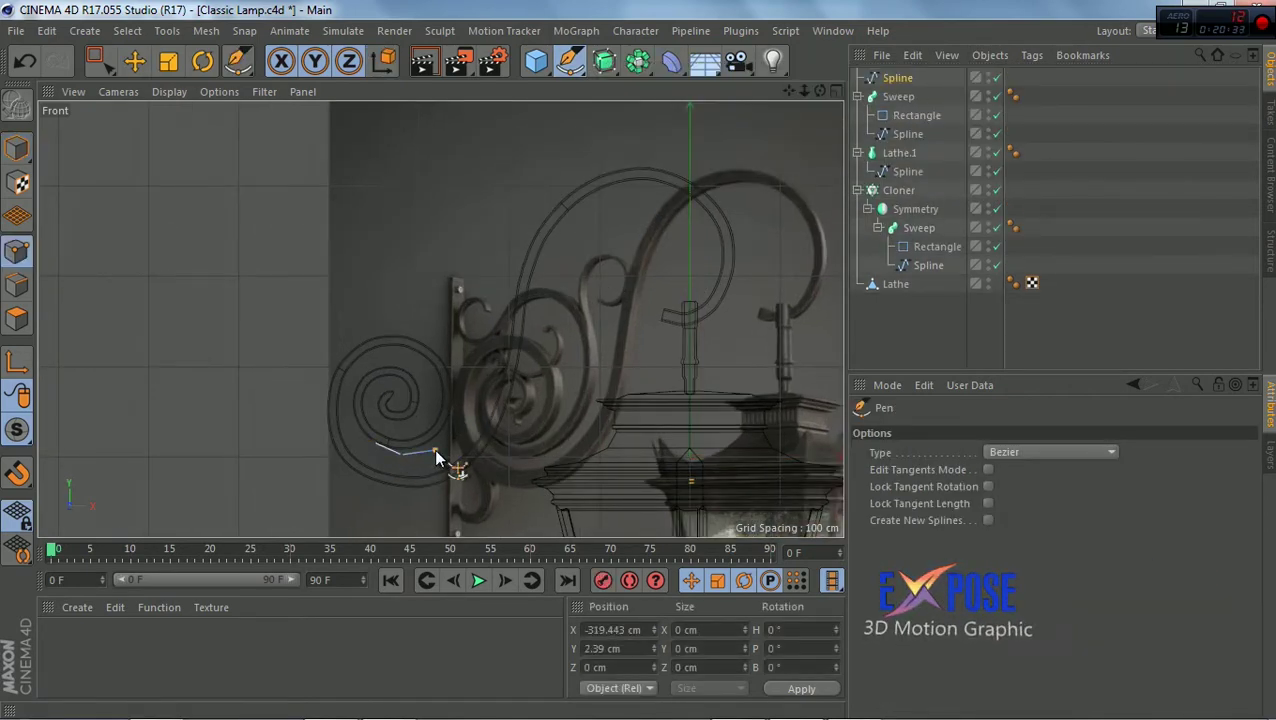
click(459, 436)
click(474, 401)
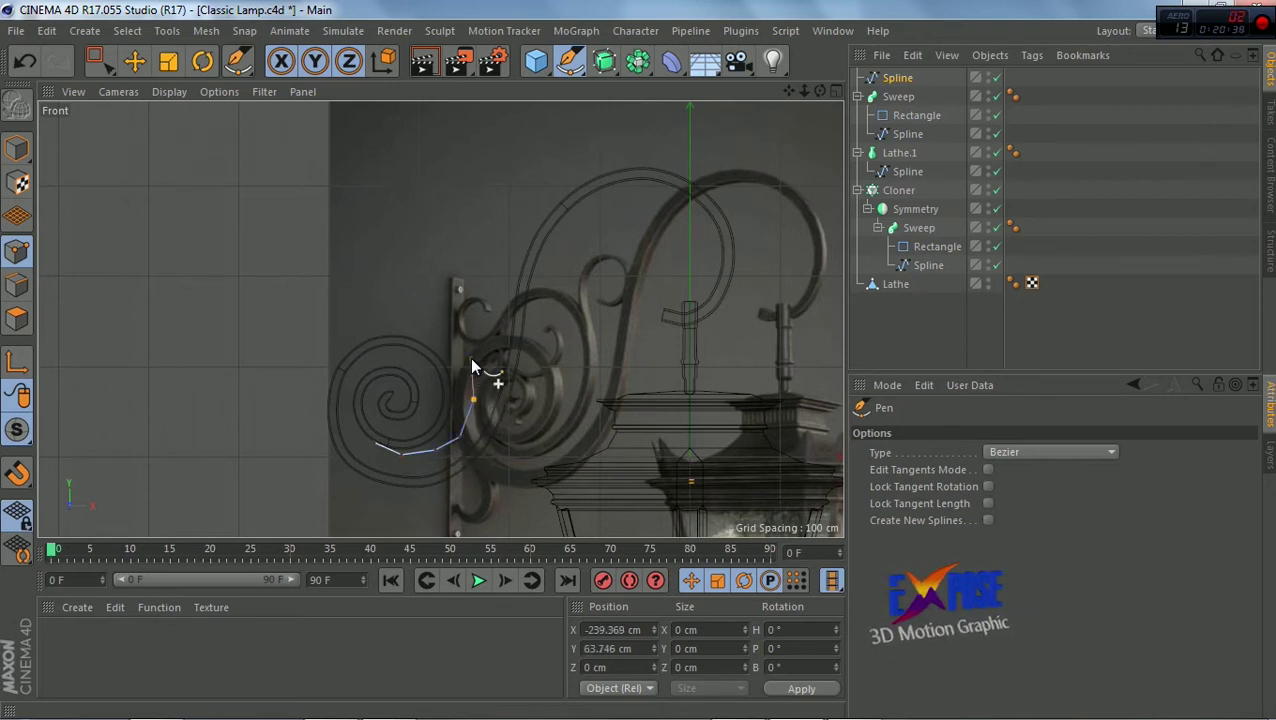
click(471, 357)
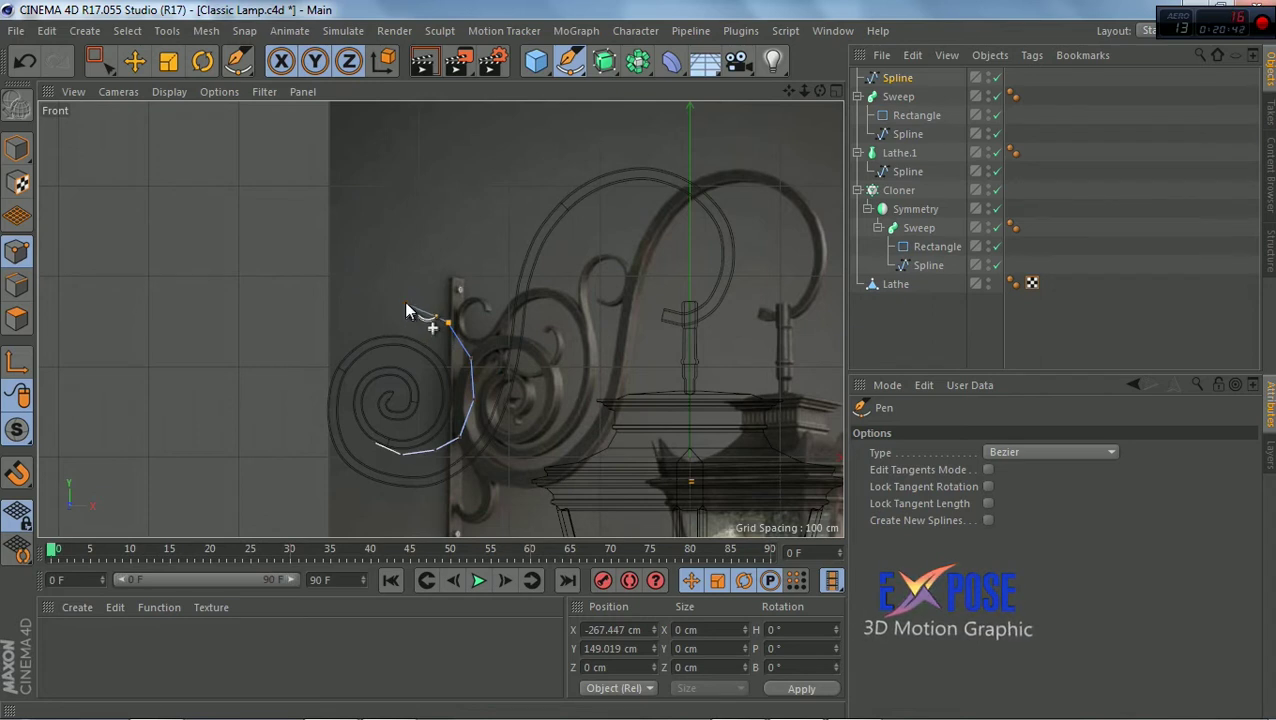
click(404, 302)
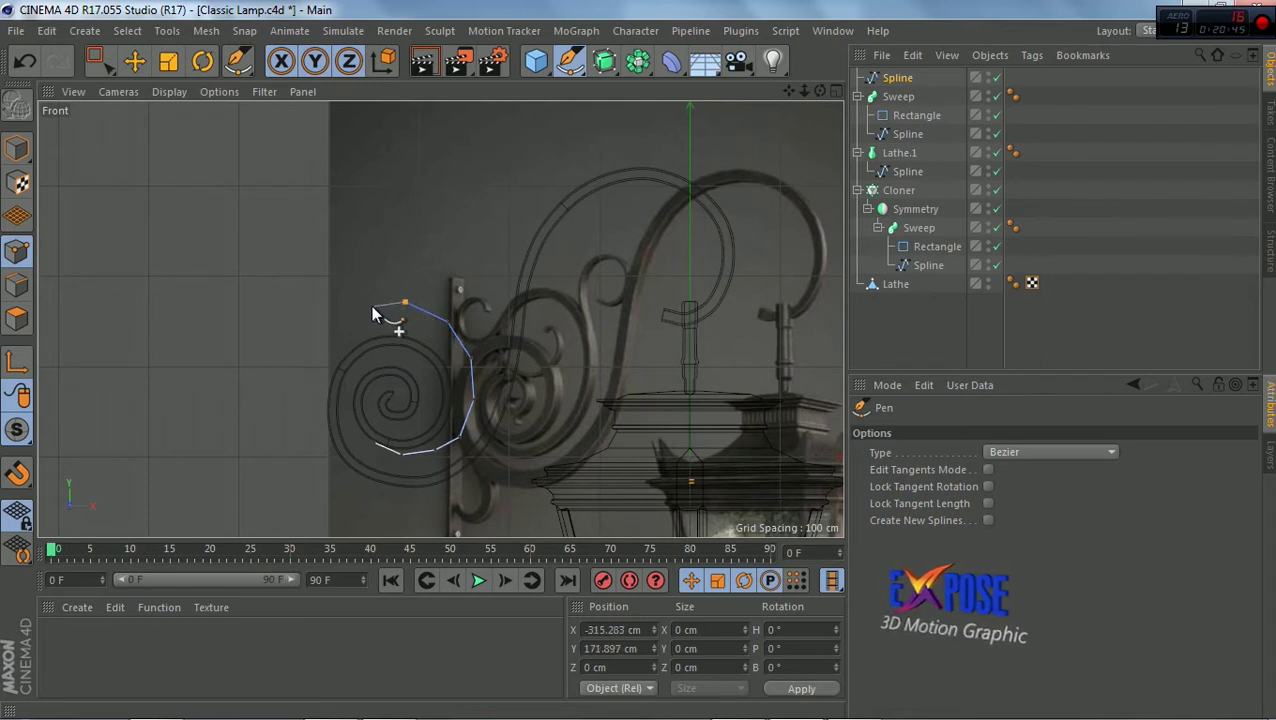
Curl the tail into a small leftward loop, finish the spline and return to Model mode
click(335, 349)
click(319, 351)
click(297, 334)
click(297, 315)
click(318, 301)
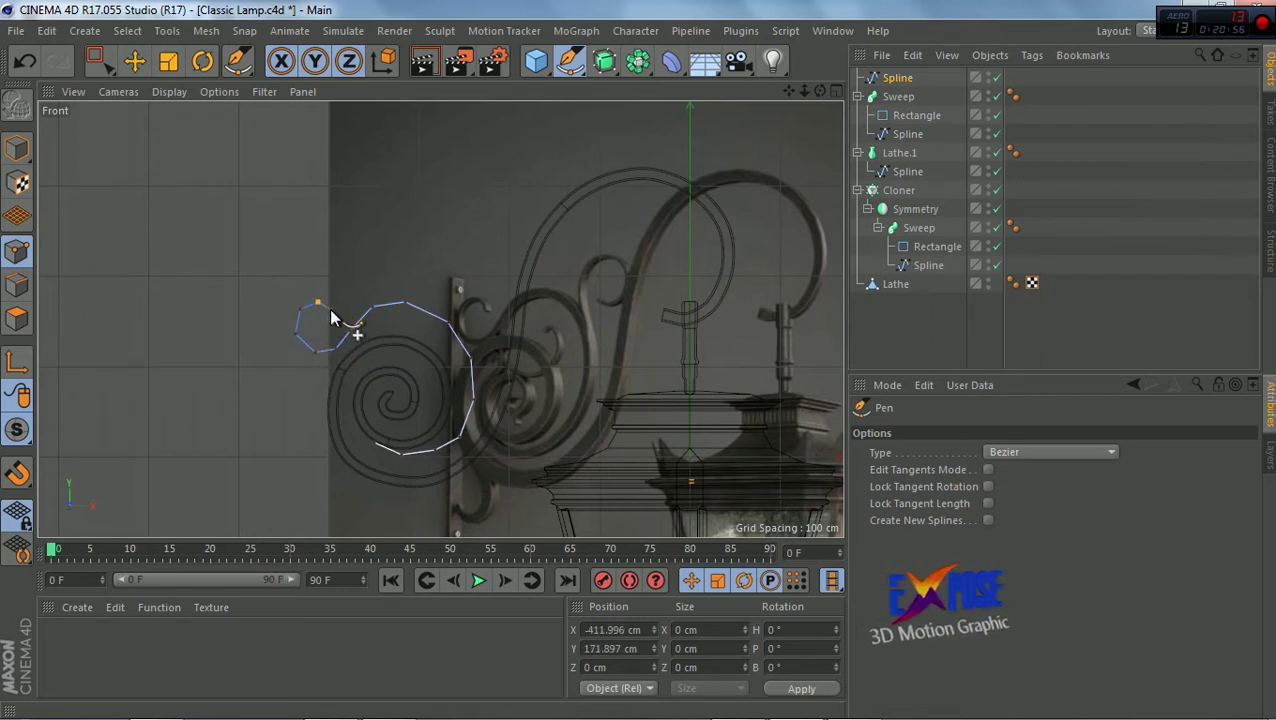
key(Escape)
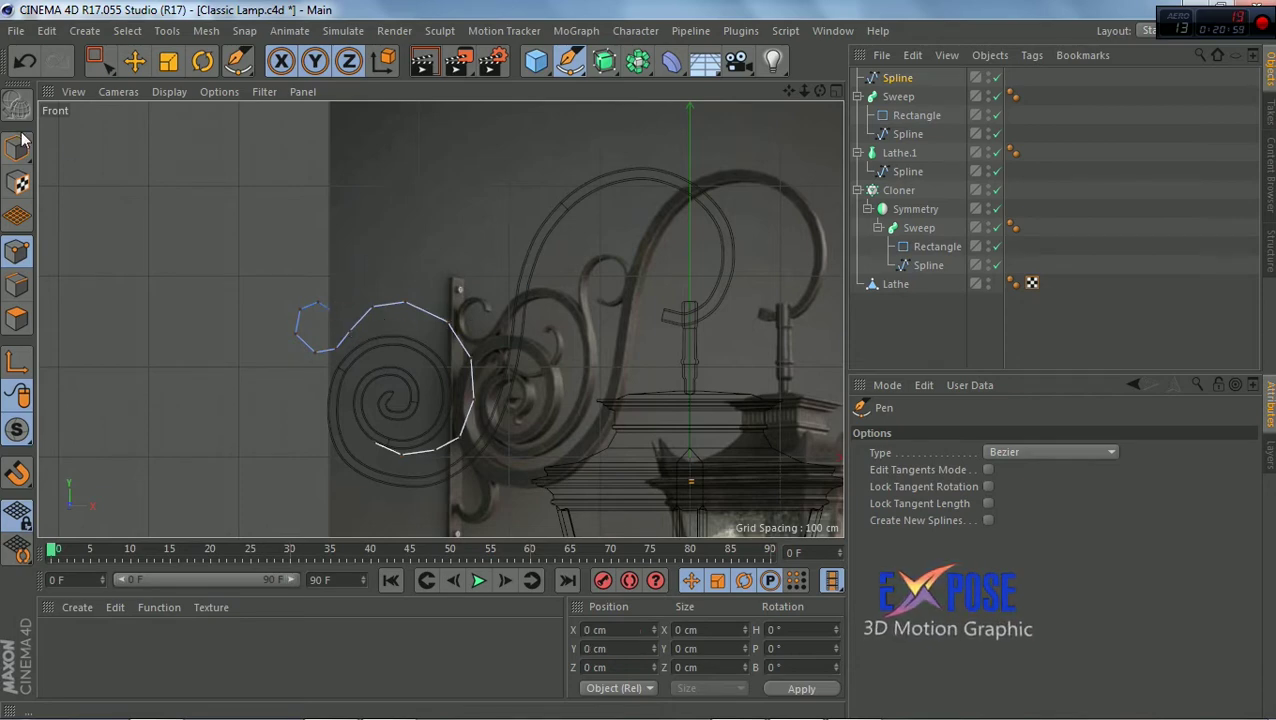
click(17, 147)
scroll(440, 335, up, 2)
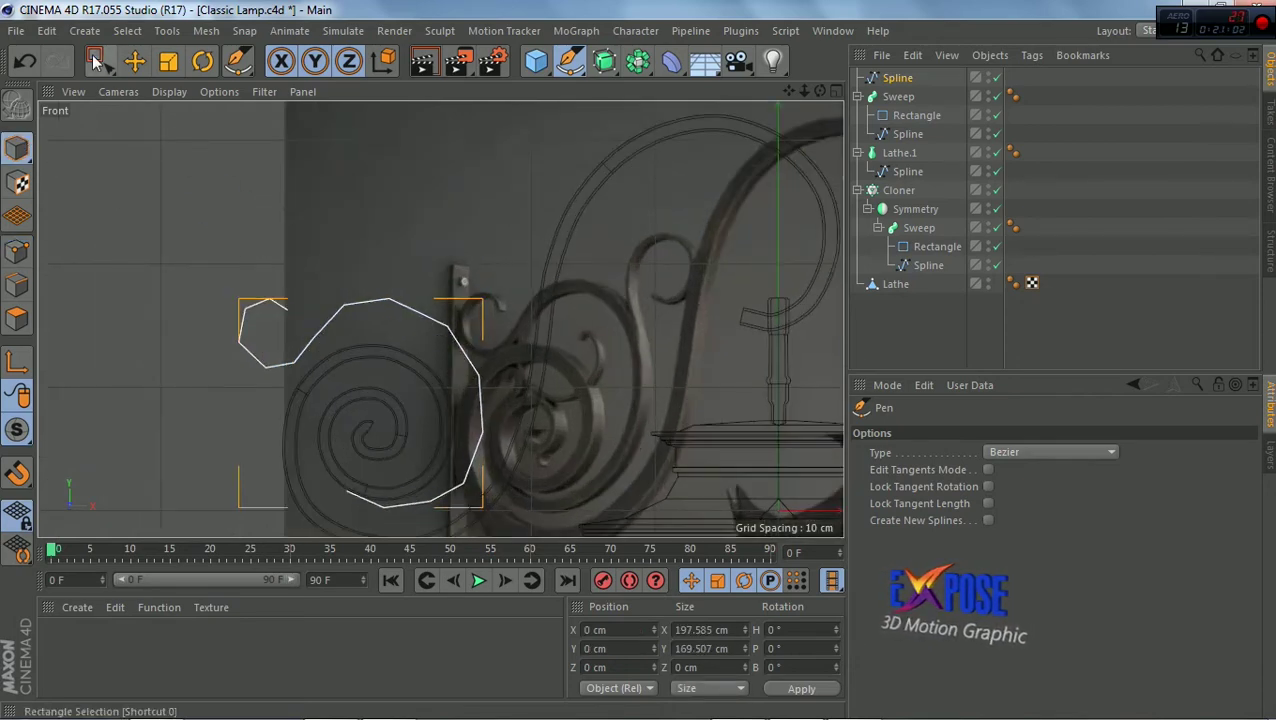
In Points mode, shift the traced outline's top points toward the reference curve
drag(100, 61, 140, 122)
drag(210, 256, 322, 362)
click(17, 250)
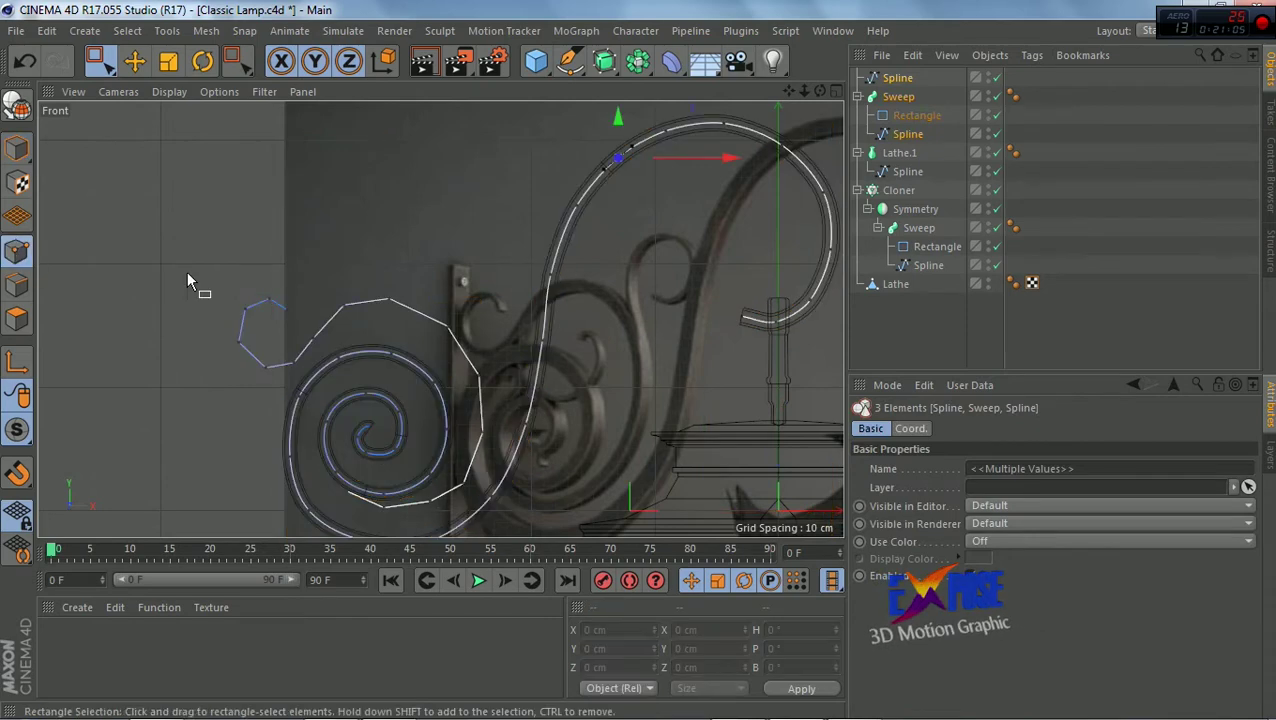
mouse_move(188, 272)
mouse_down()
mouse_move(365, 338)
mouse_move(392, 322)
mouse_up()
mouse_move(433, 242)
mouse_down()
mouse_move(447, 250)
mouse_move(388, 326)
mouse_up()
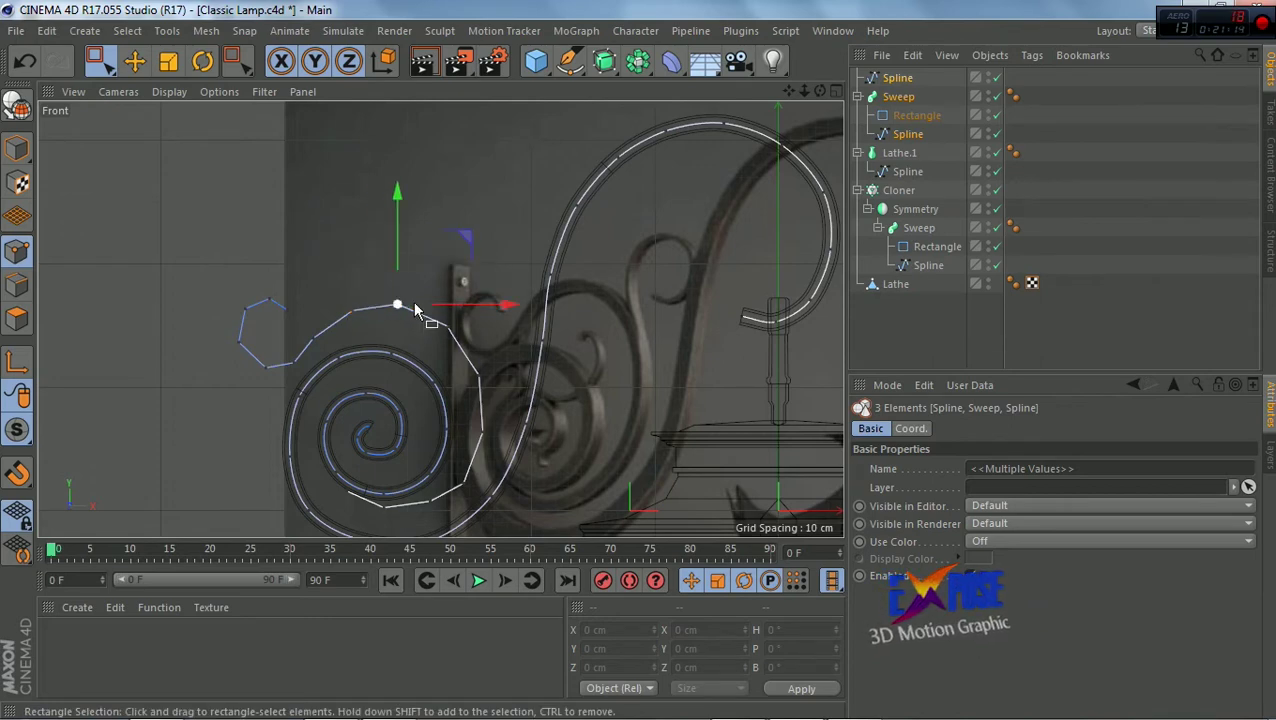
drag(492, 312, 538, 351)
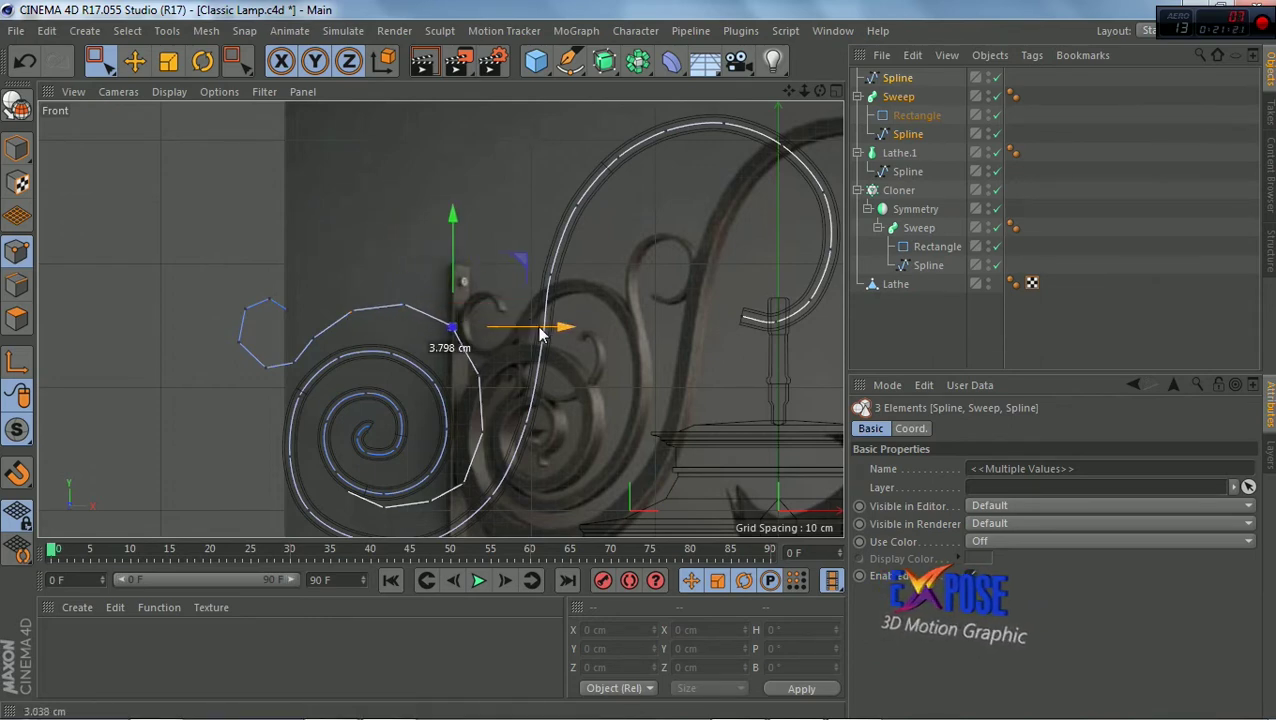
Nudge another outline point right and up, and raise the small end loop's points
click(313, 344)
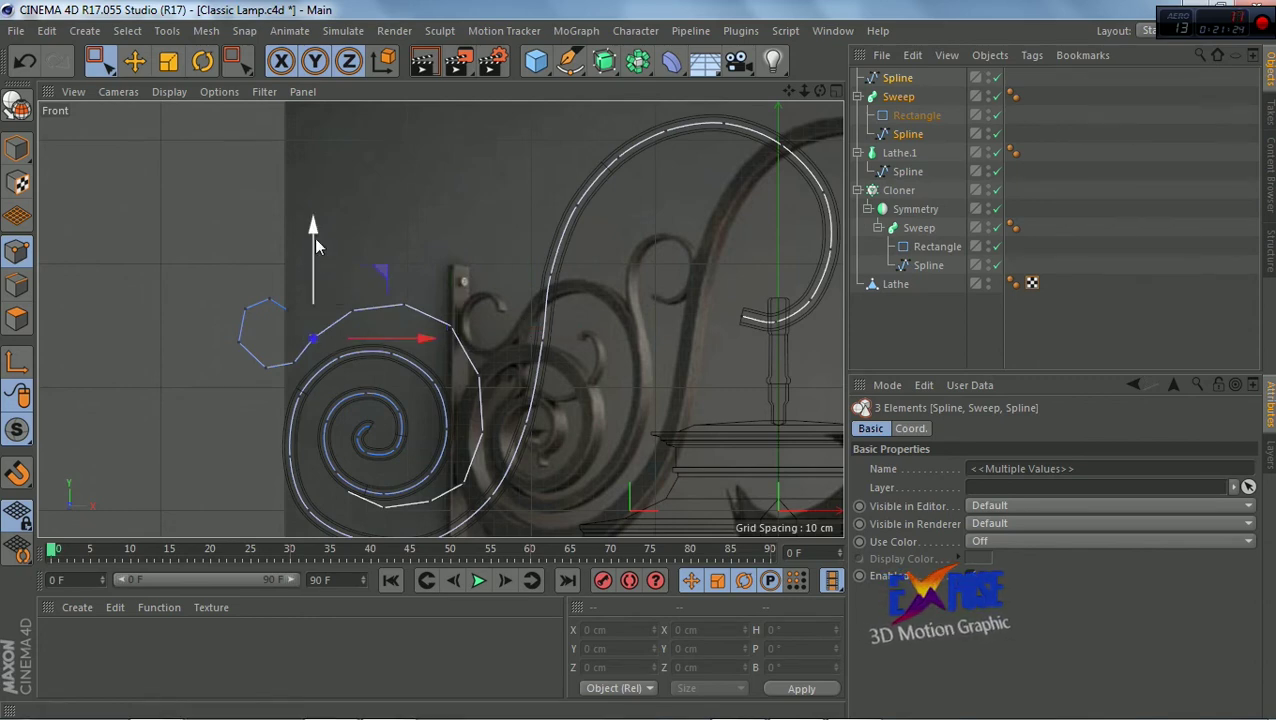
drag(405, 348, 413, 347)
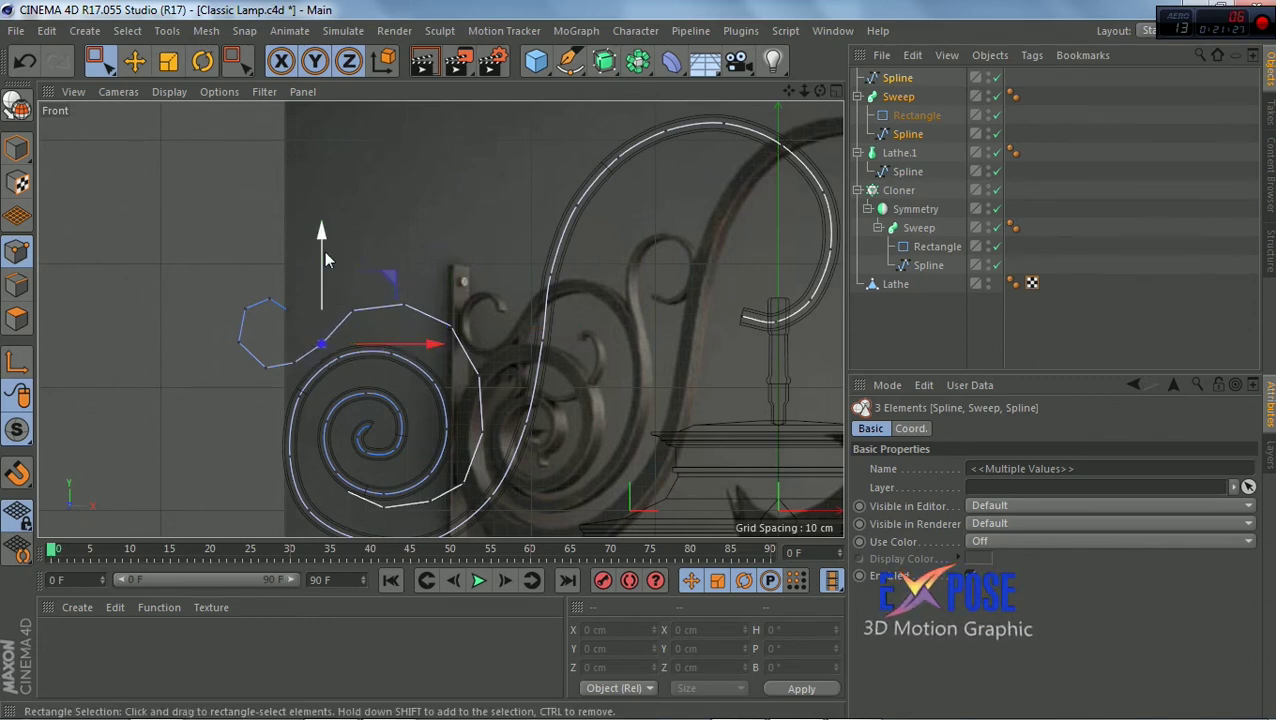
drag(324, 251, 320, 240)
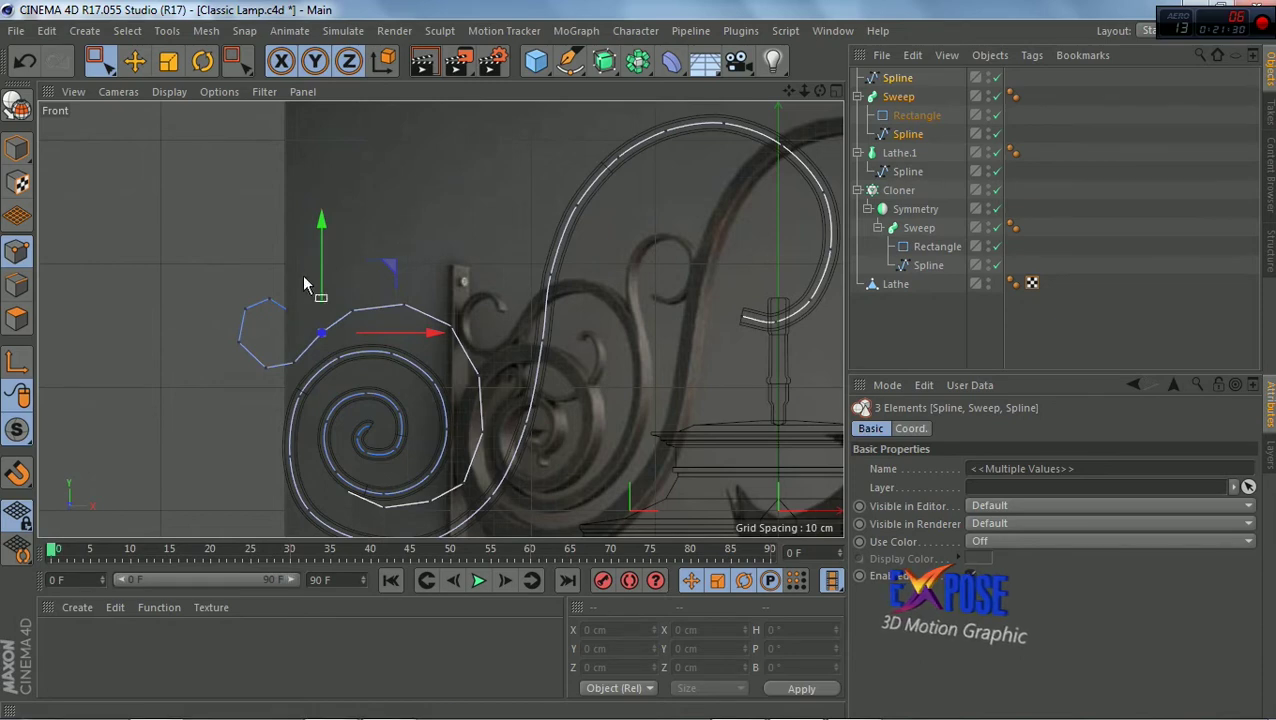
drag(206, 271, 298, 352)
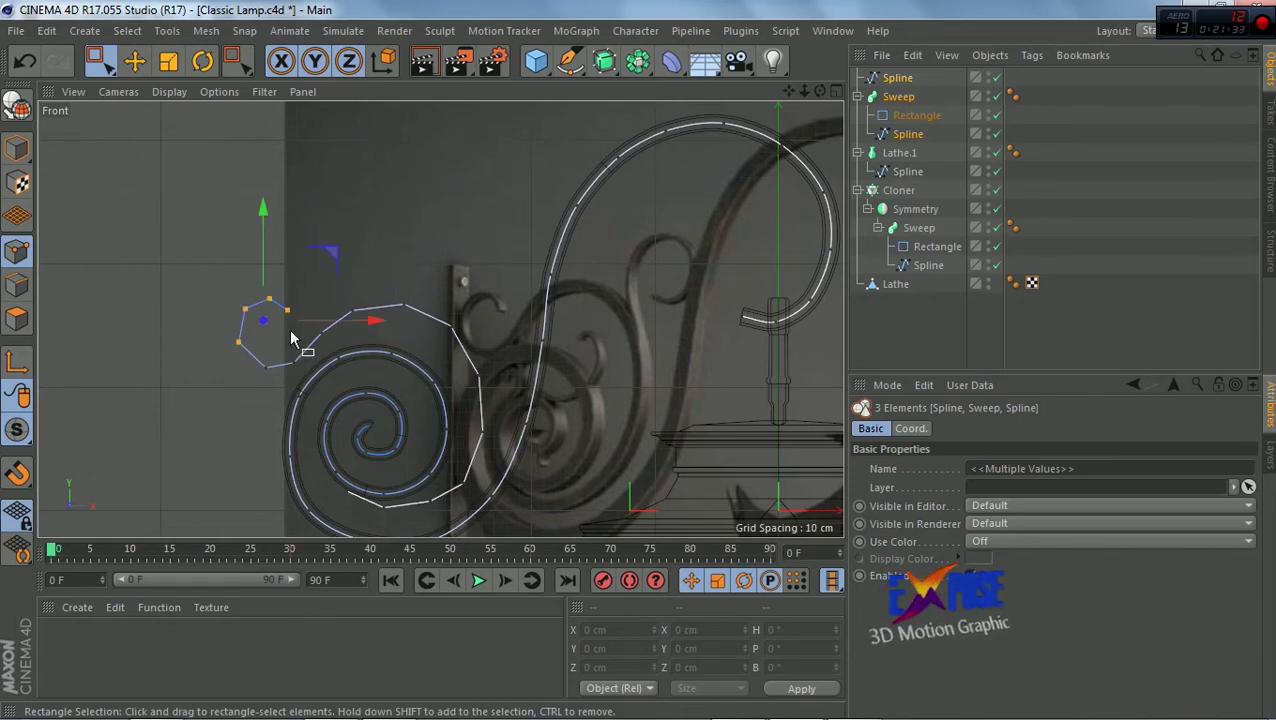
drag(264, 232, 265, 230)
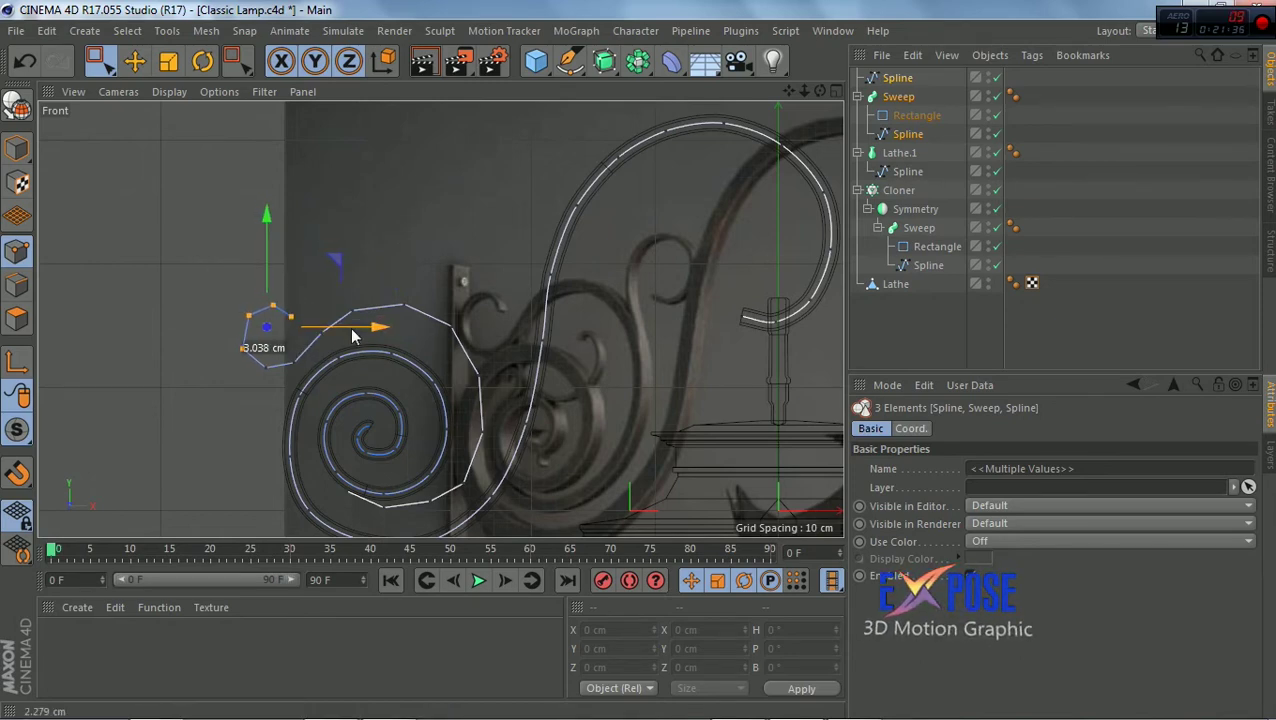
scroll(500, 290, down, 2)
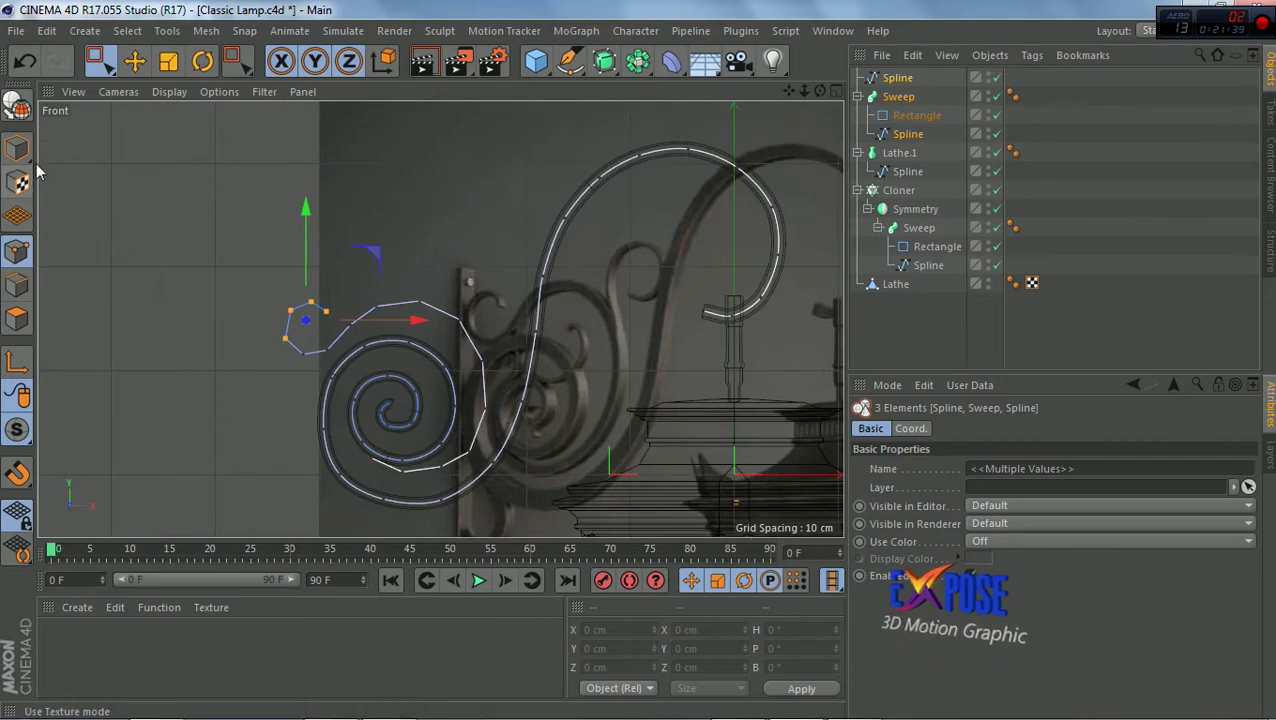
Switch to Live Selection and select the traced scroll spline to bring up its point options
click(97, 60)
click(175, 88)
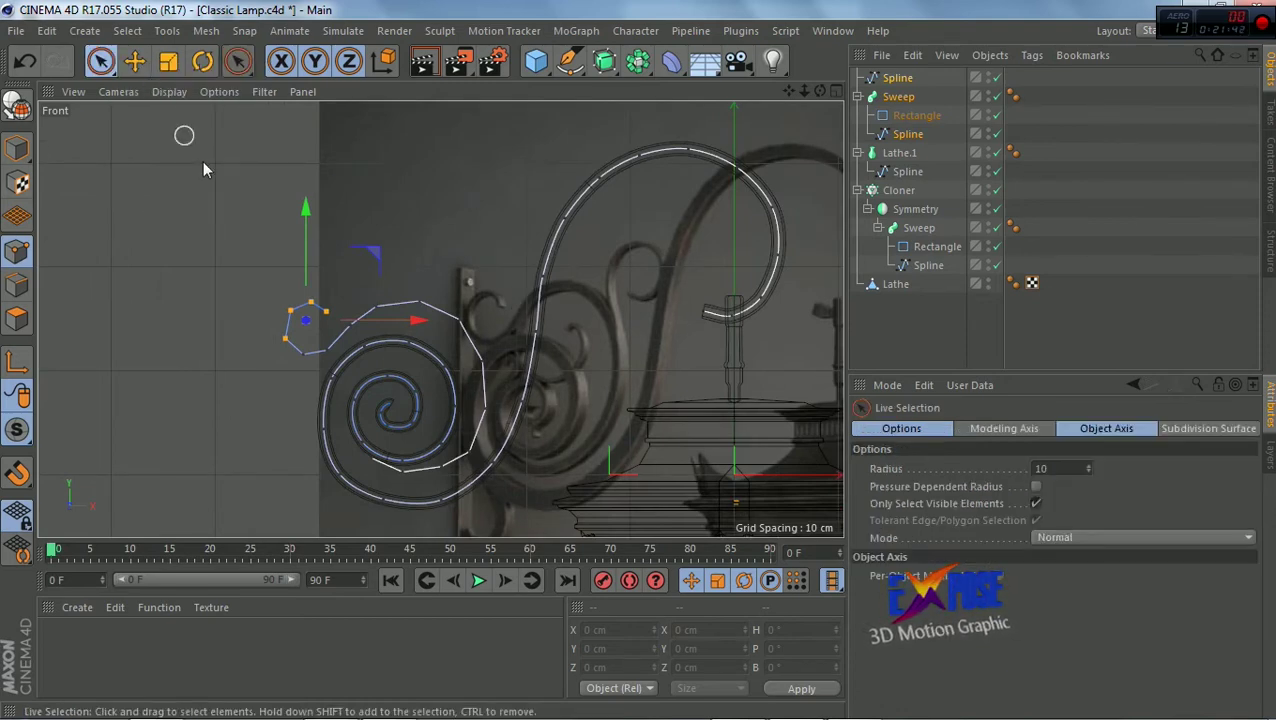
click(246, 207)
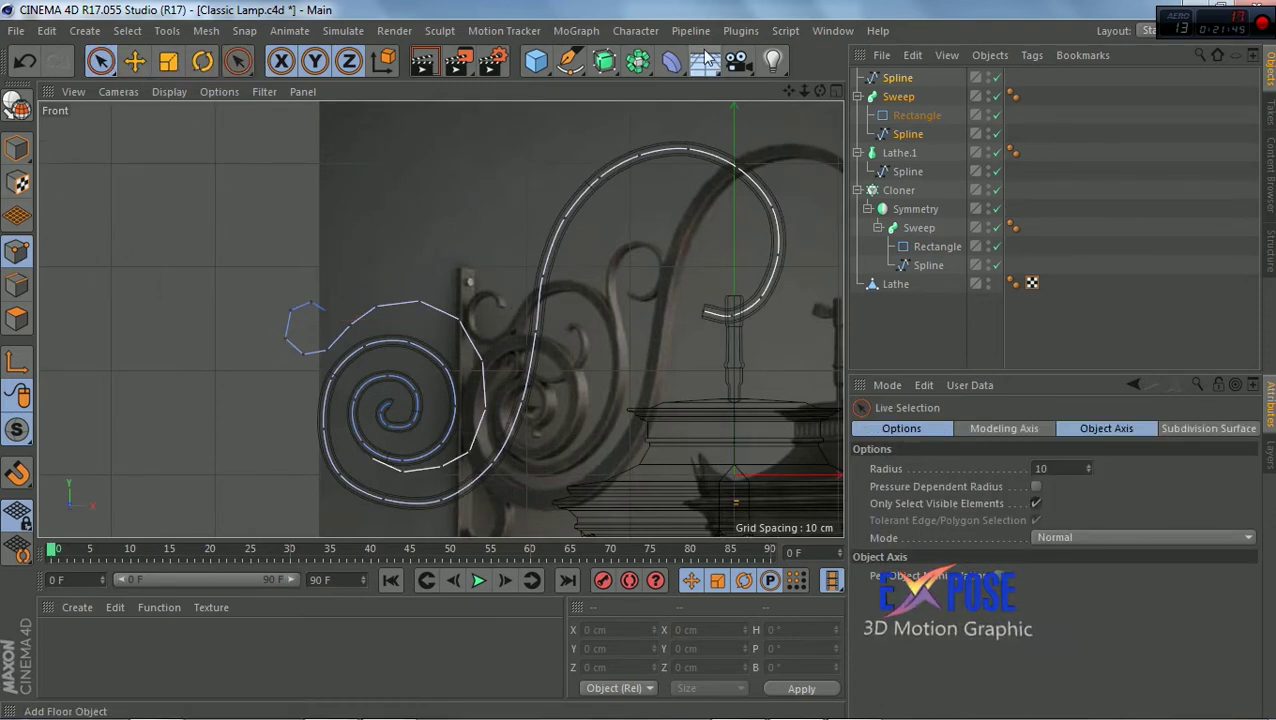
click(366, 467)
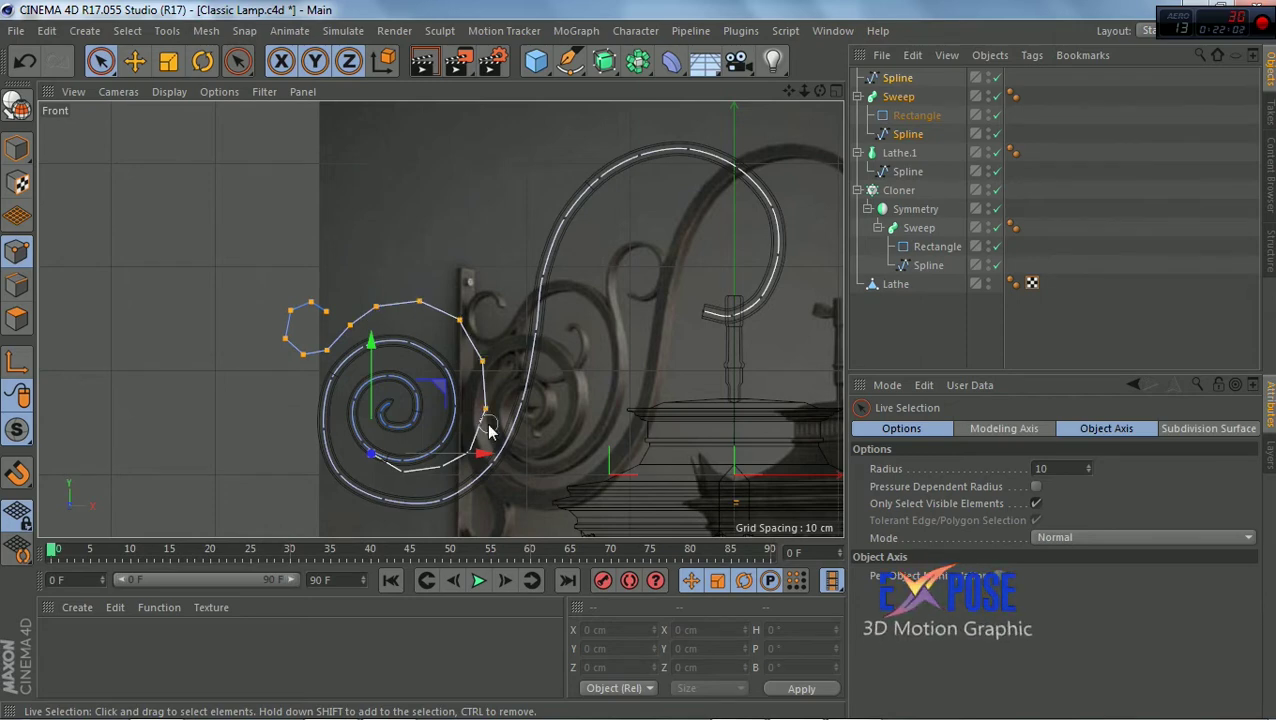
scroll(420, 485, up, 2)
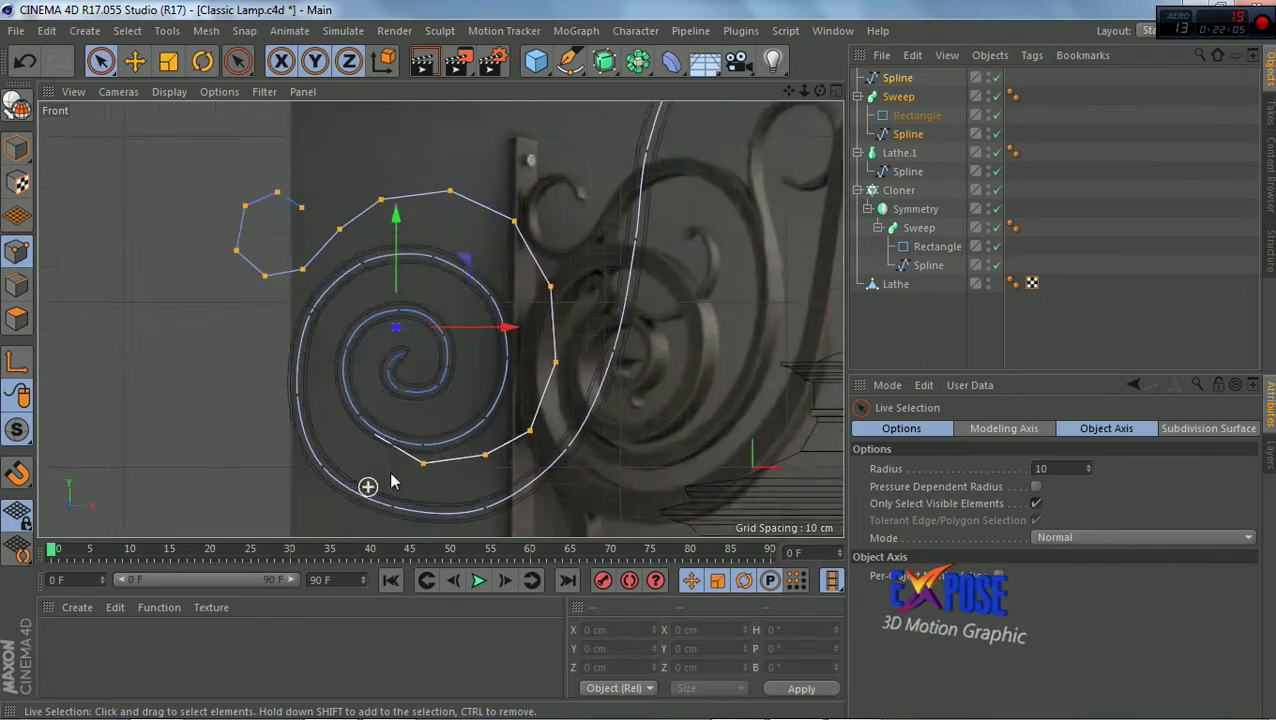
scroll(370, 475, up, 2)
click(897, 77)
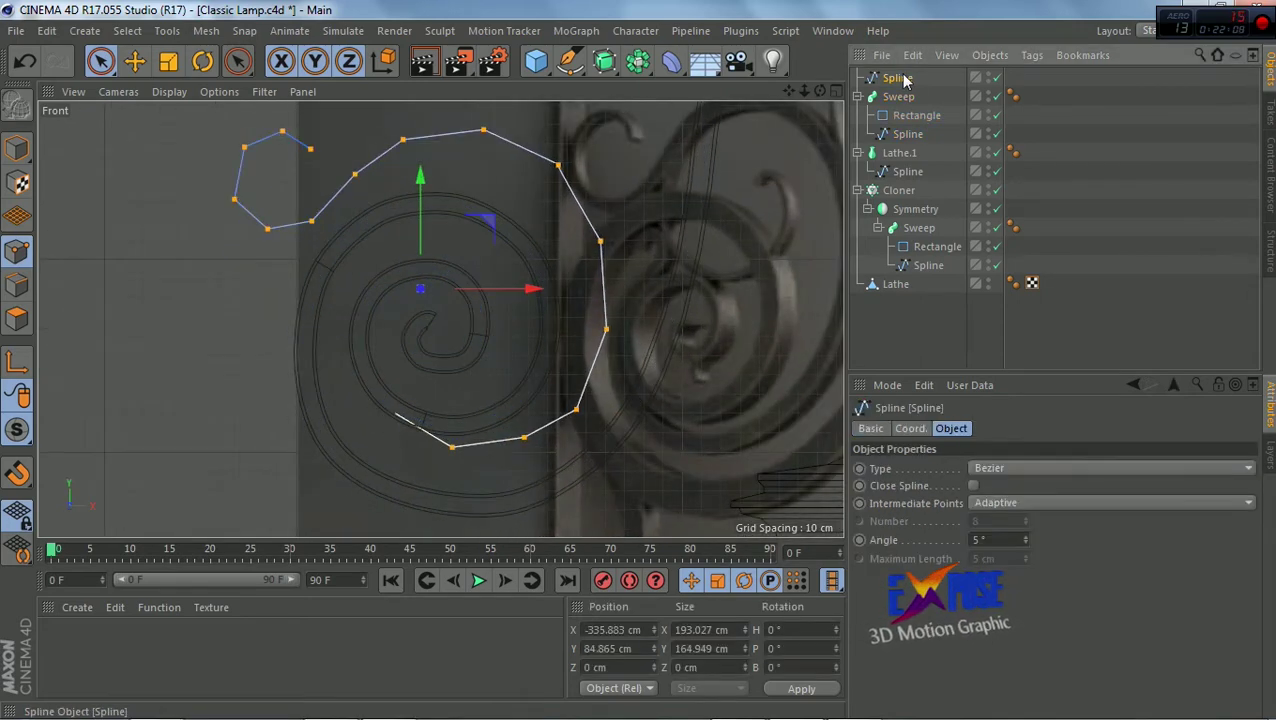
scroll(641, 276, down, 2)
scroll(500, 340, down, 1)
scroll(619, 337, down, 2)
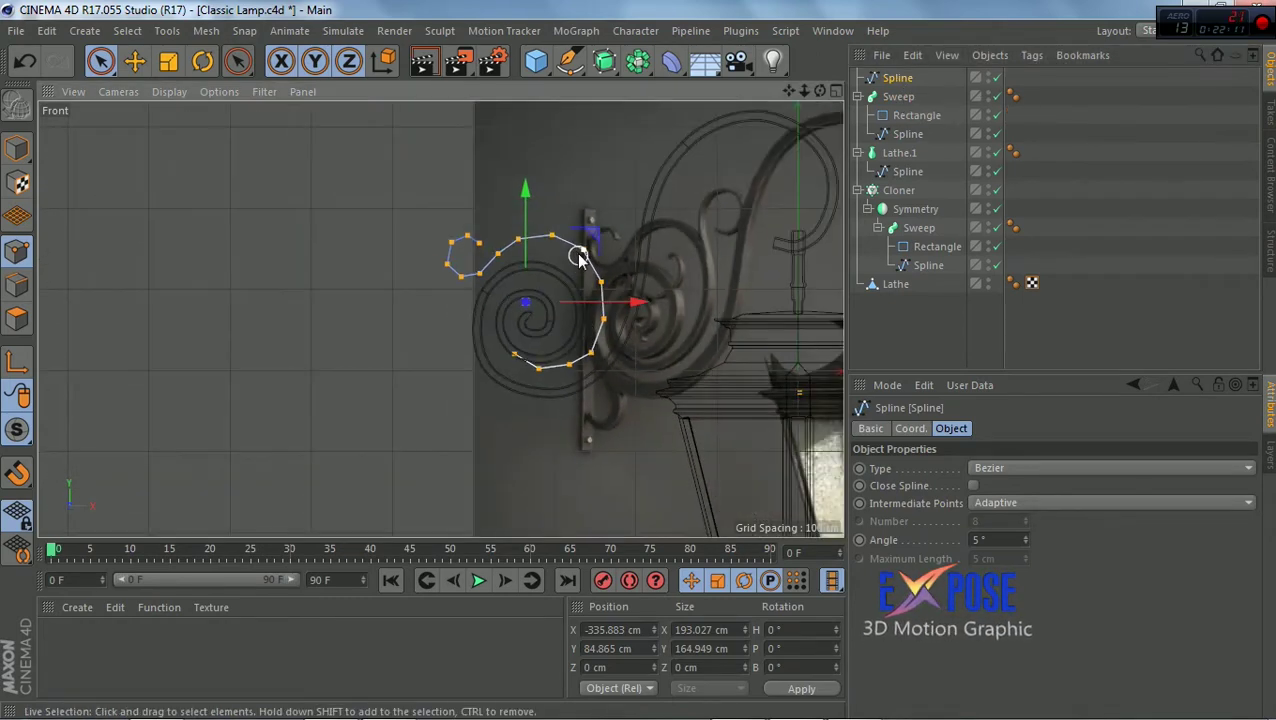
right_click(582, 248)
Apply Soft Interpolation to the traced spline and shift one lower-curve point about 5 cm
click(621, 247)
scroll(621, 247, up, 2)
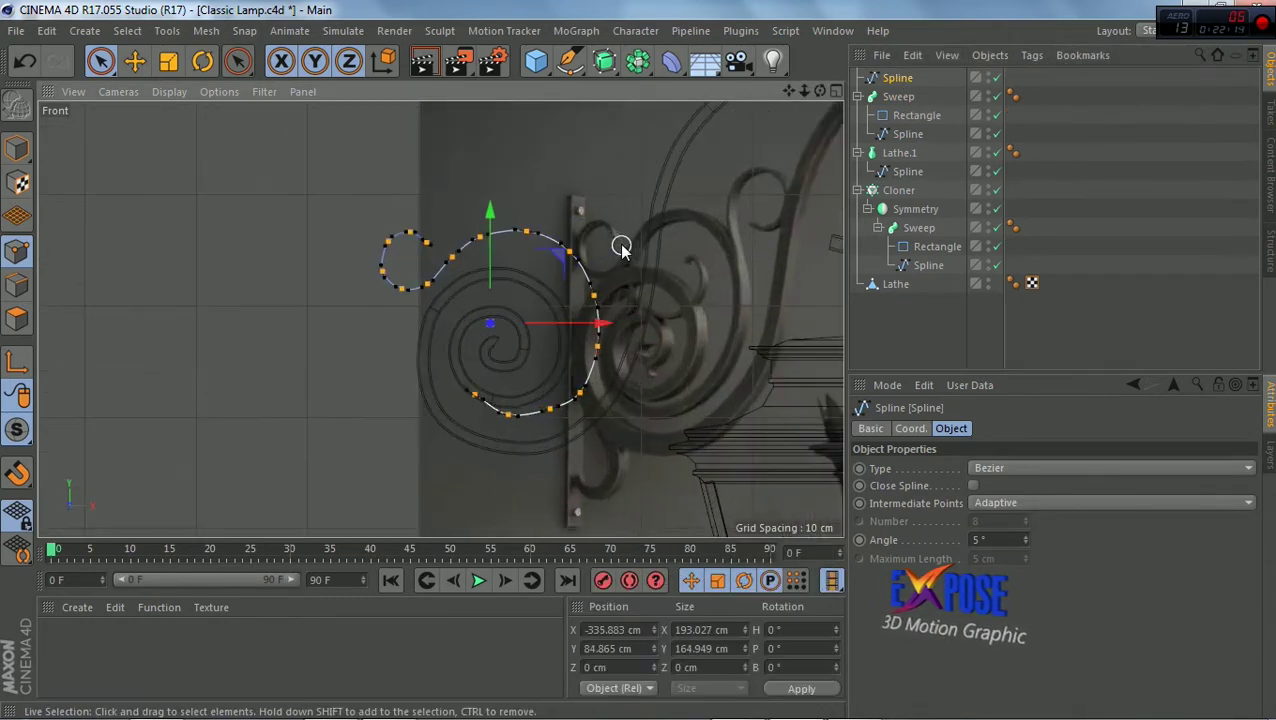
scroll(621, 247, down, 1)
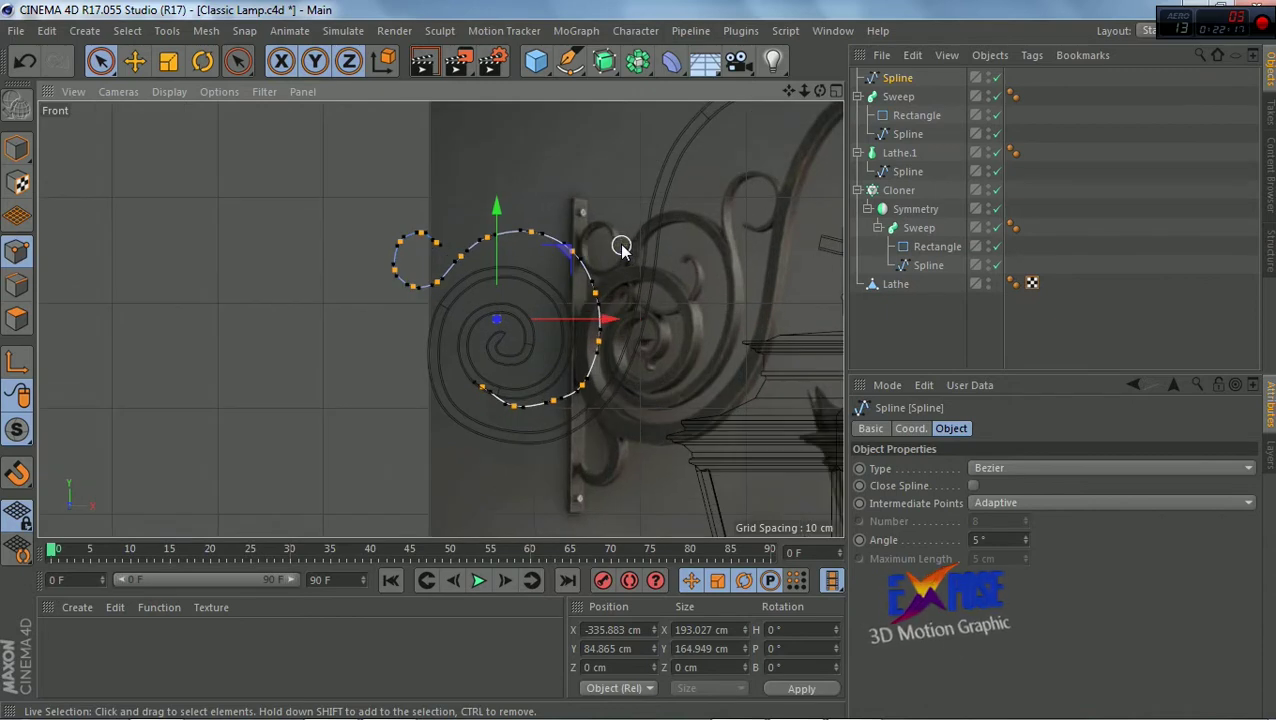
click(609, 199)
scroll(590, 365, up, 2)
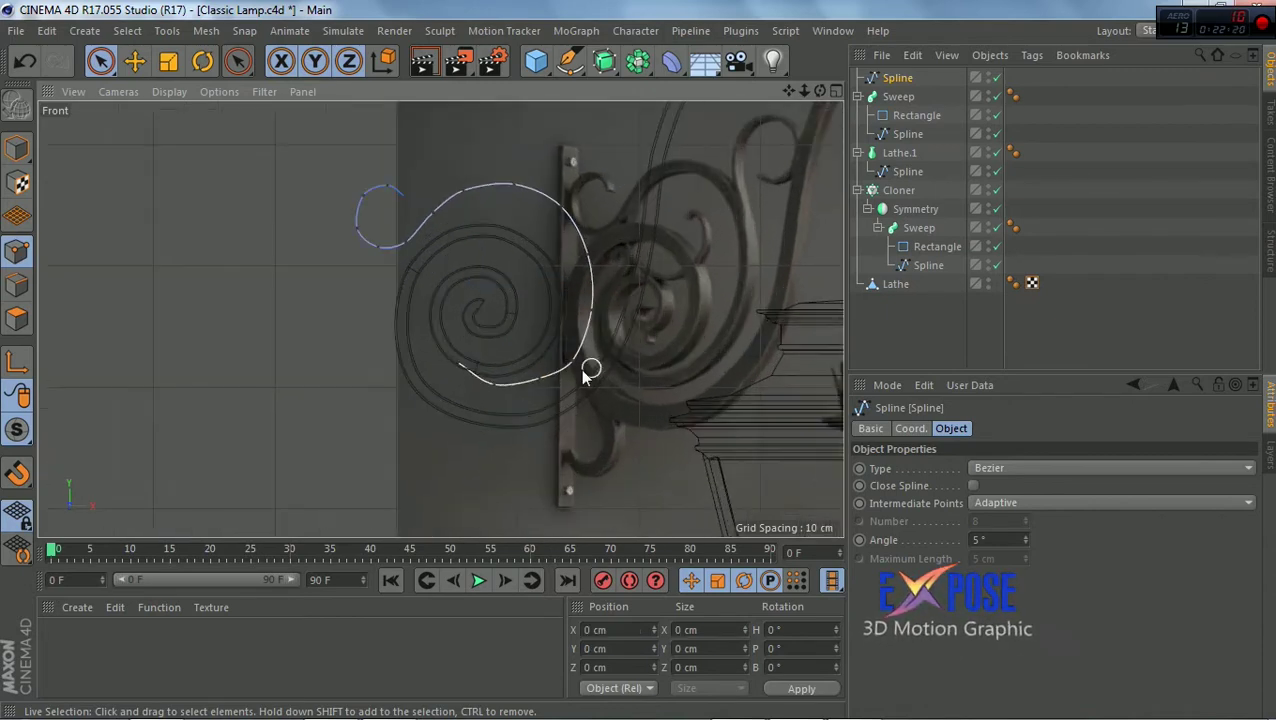
click(551, 369)
drag(540, 267, 541, 274)
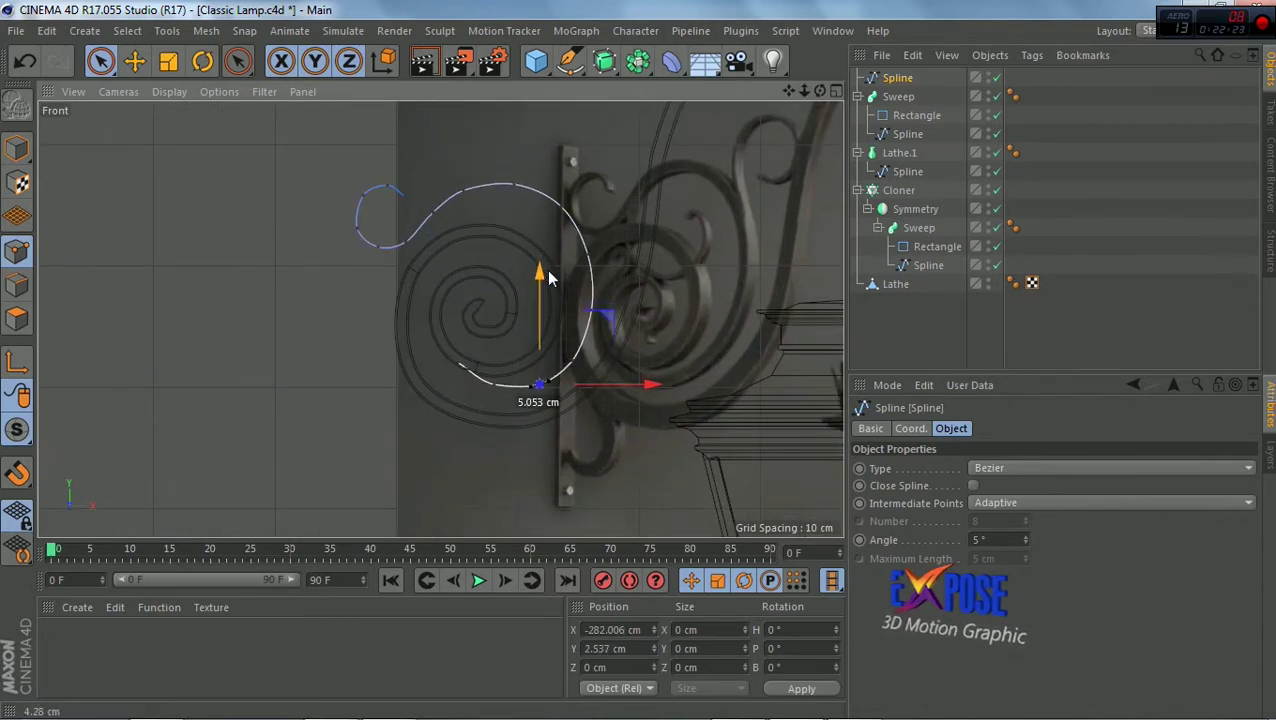
scroll(501, 375, up, 2)
scroll(417, 353, up, 2)
Select the spline's end point and switch to the Move tool
click(417, 353)
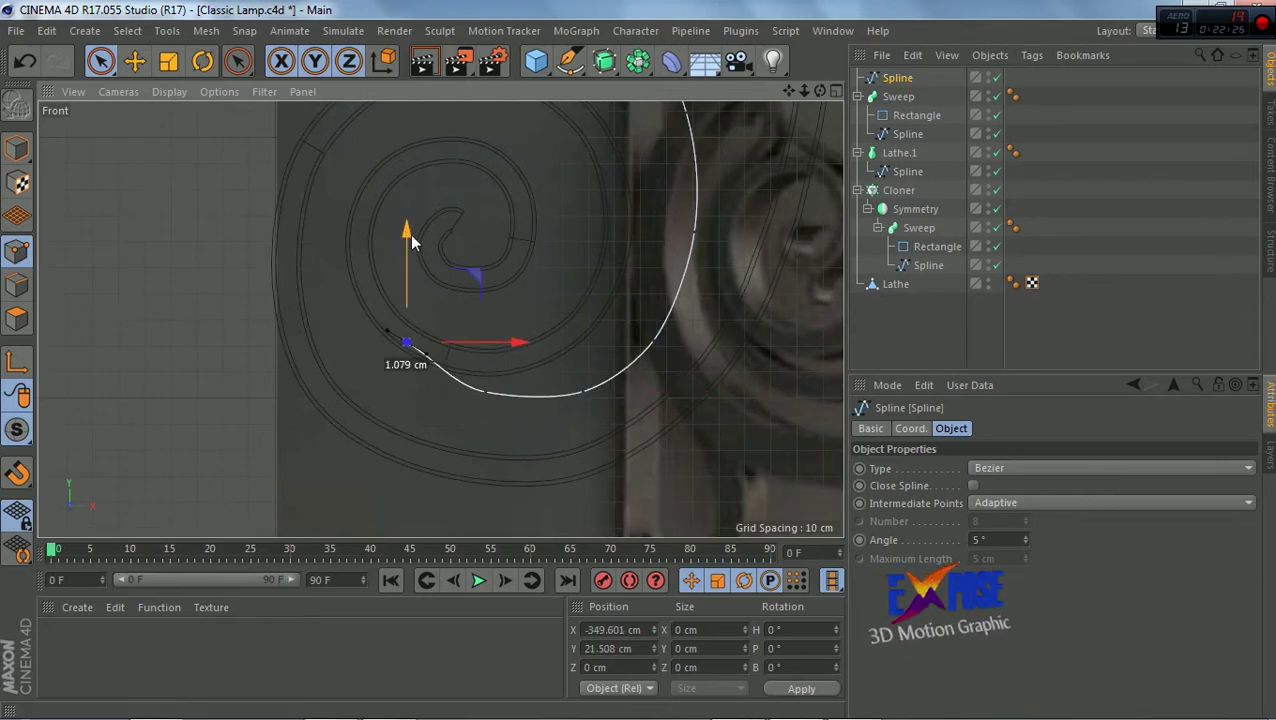
click(408, 346)
click(408, 346)
scroll(390, 345, up, 2)
scroll(390, 345, up, 2)
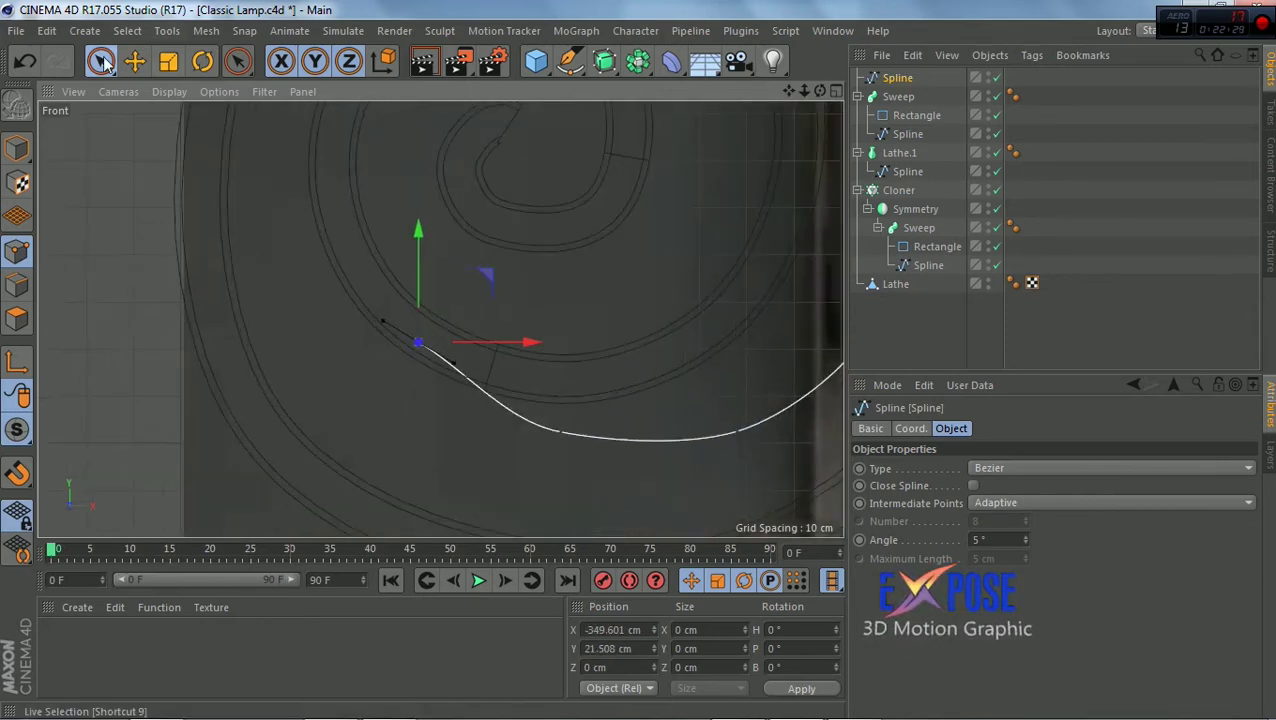
click(100, 61)
click(135, 100)
key(e)
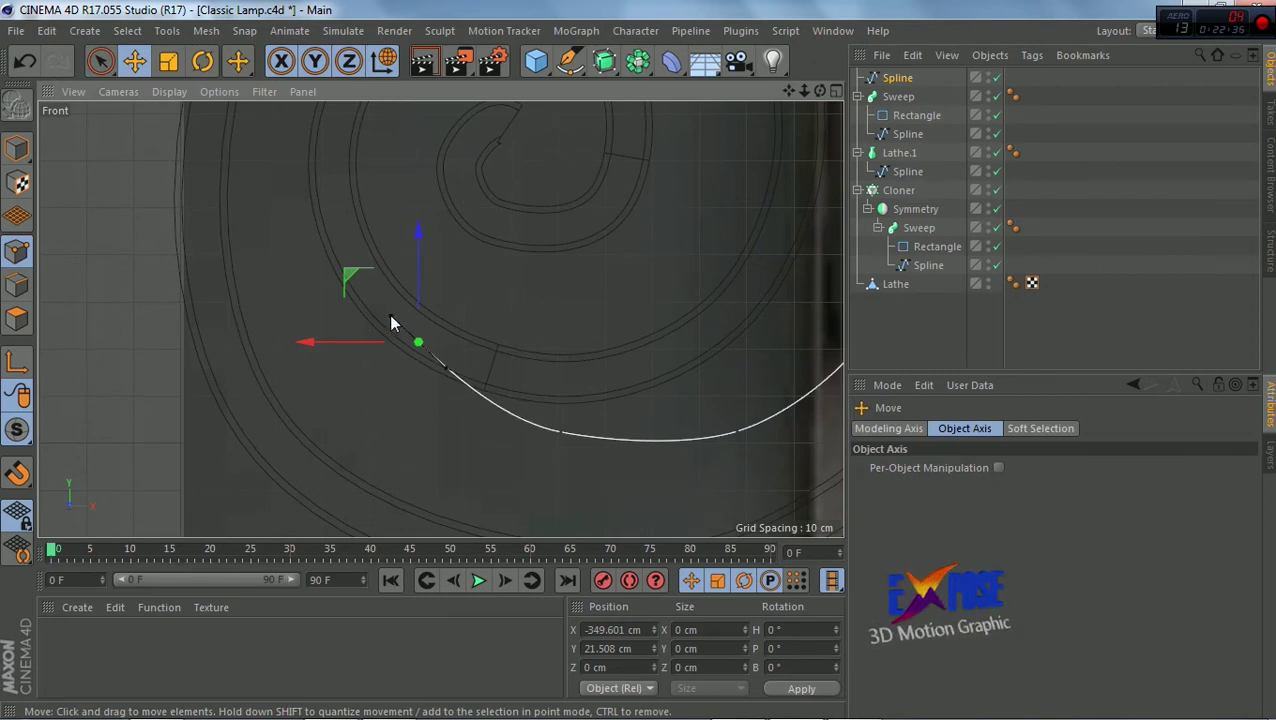
scroll(402, 318, down, 3)
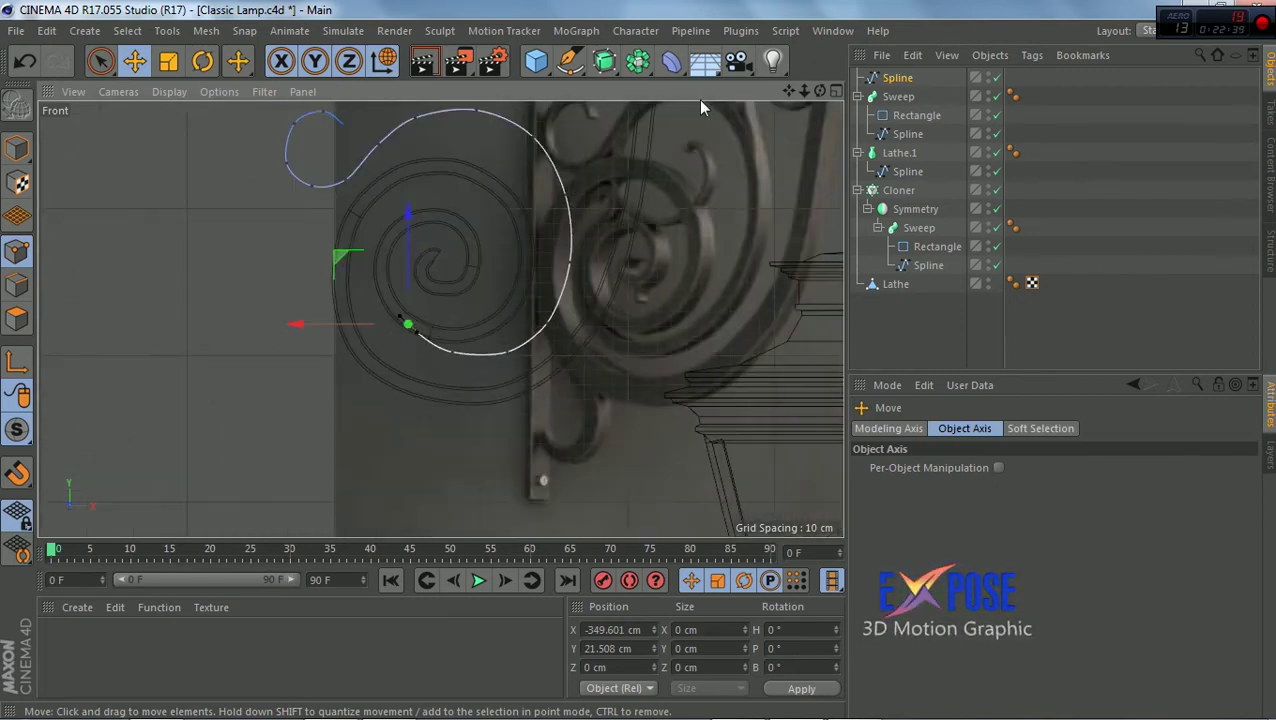
drag(788, 91, 748, 168)
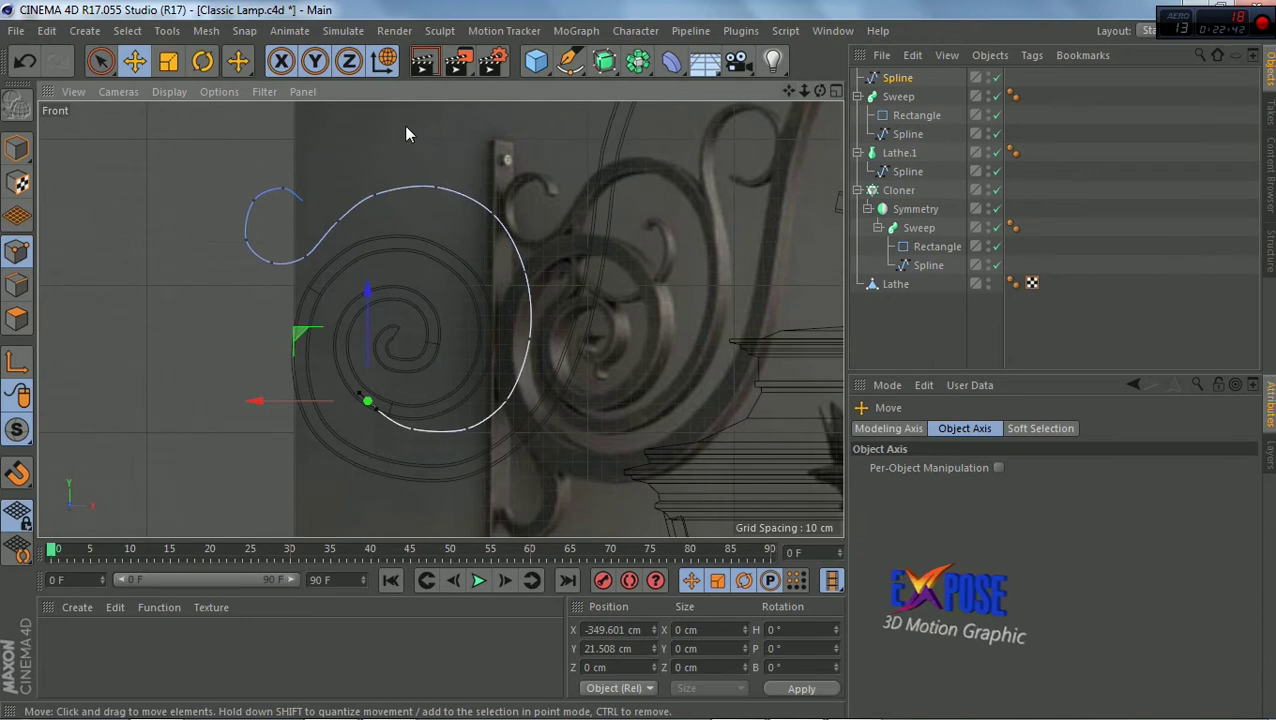
Raise the lower-curve points about 4.5 cm along Y, then select the Rectangle profile
click(99, 61)
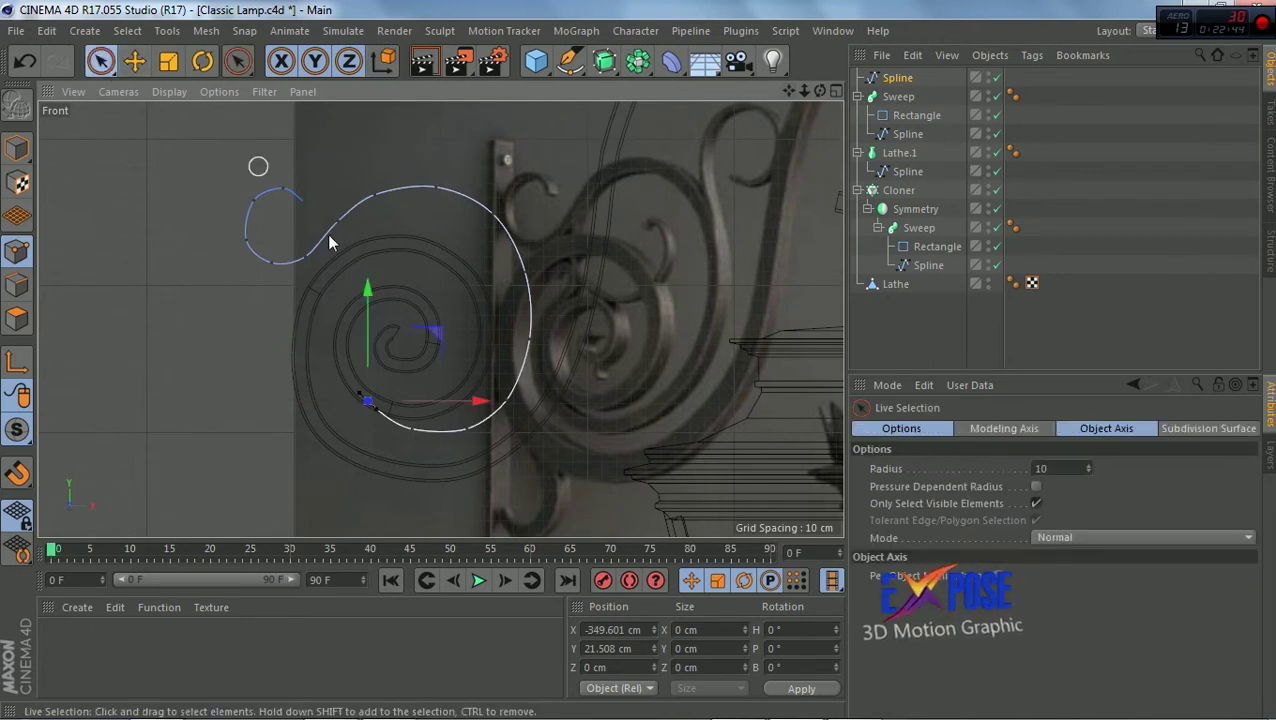
click(467, 430)
drag(488, 310, 488, 303)
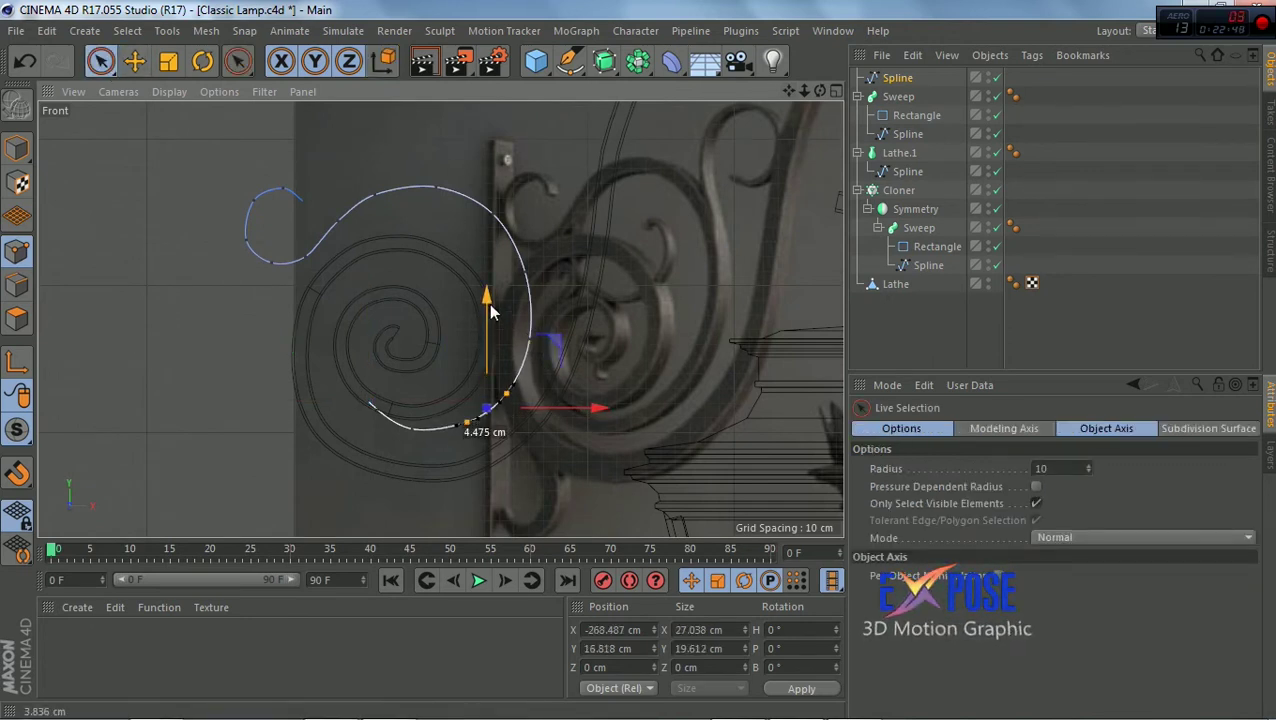
click(382, 407)
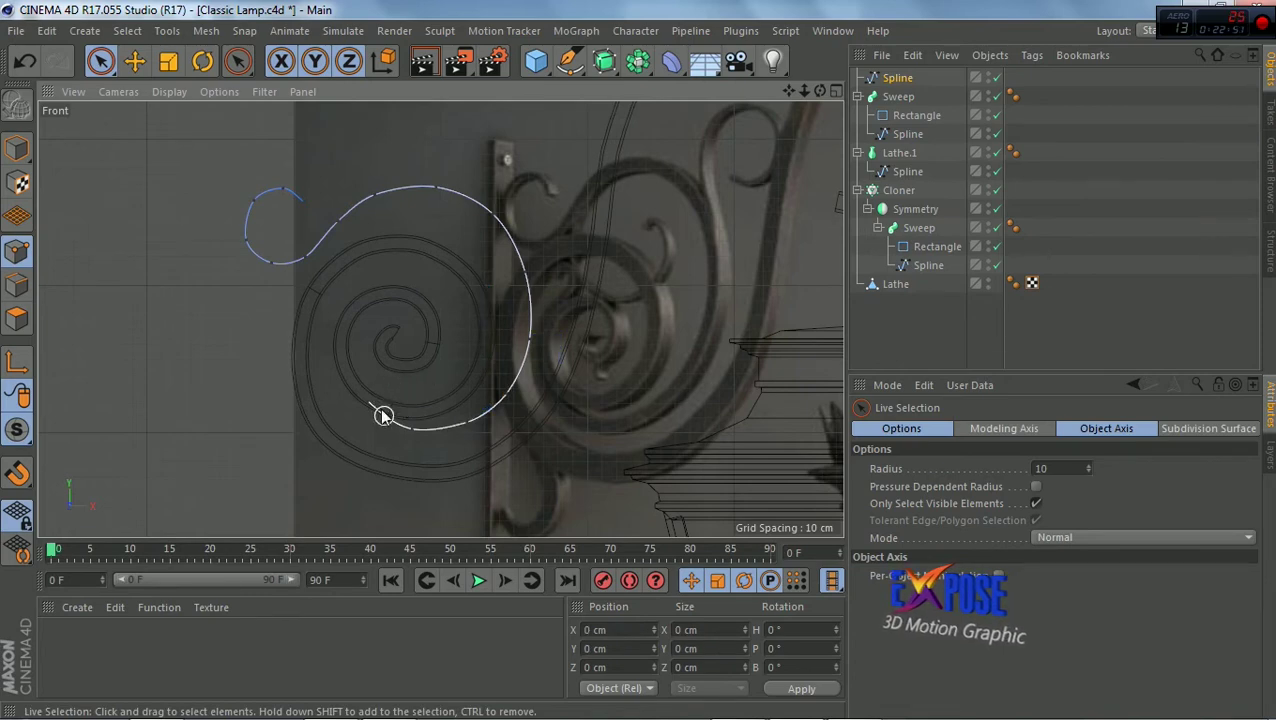
click(378, 408)
scroll(546, 193, down, 2)
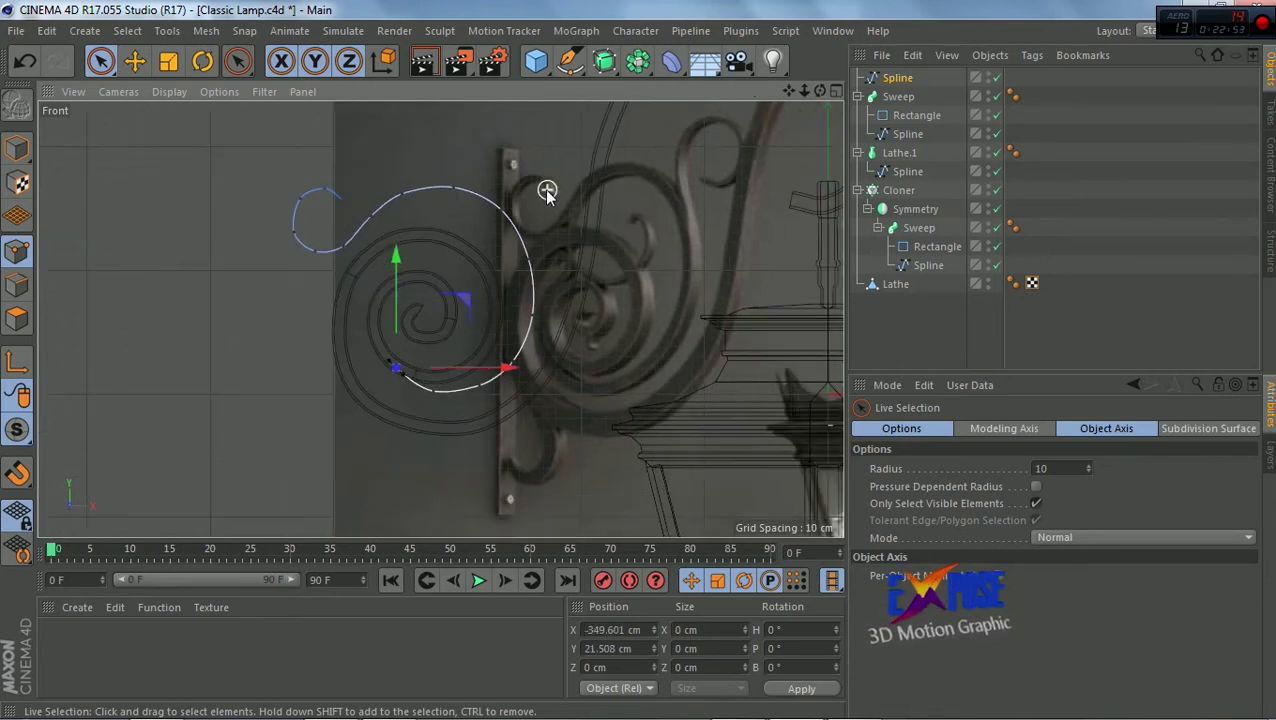
click(552, 178)
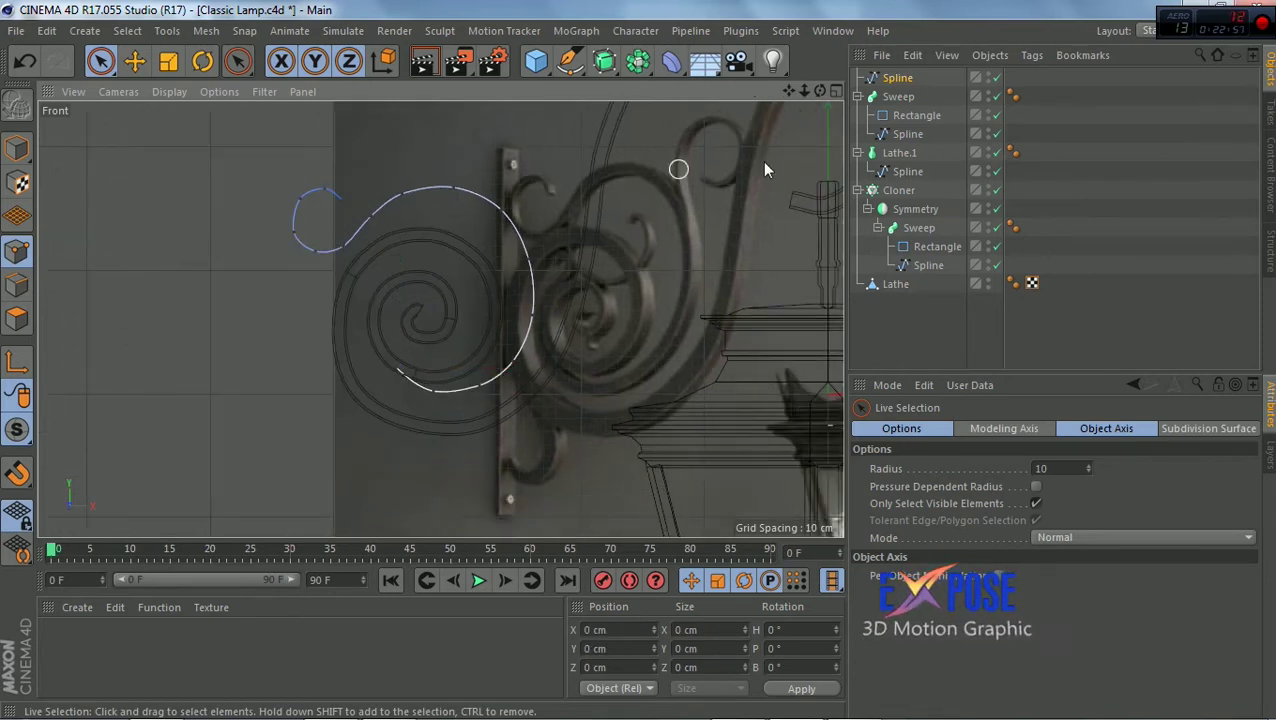
click(916, 116)
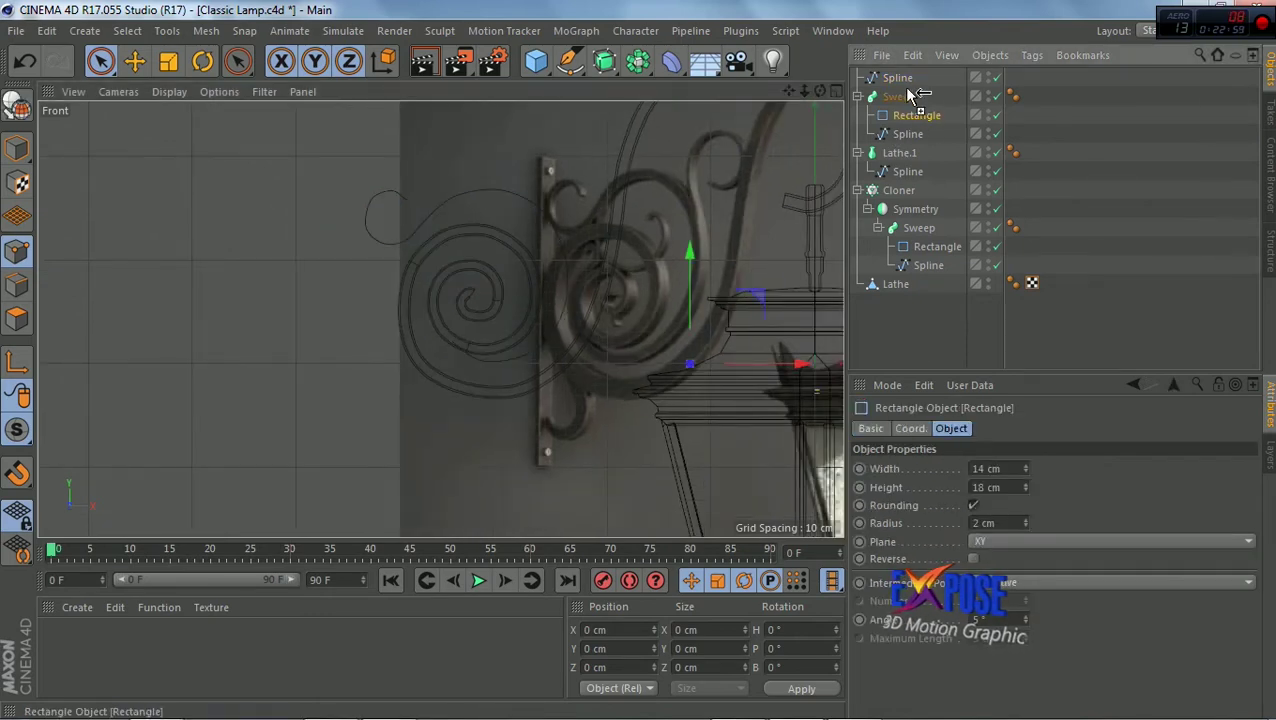
Copy the Rectangle, place it with the traced Spline inside new Sweep.1, and set End Scale to 14%
drag(912, 95, 906, 88)
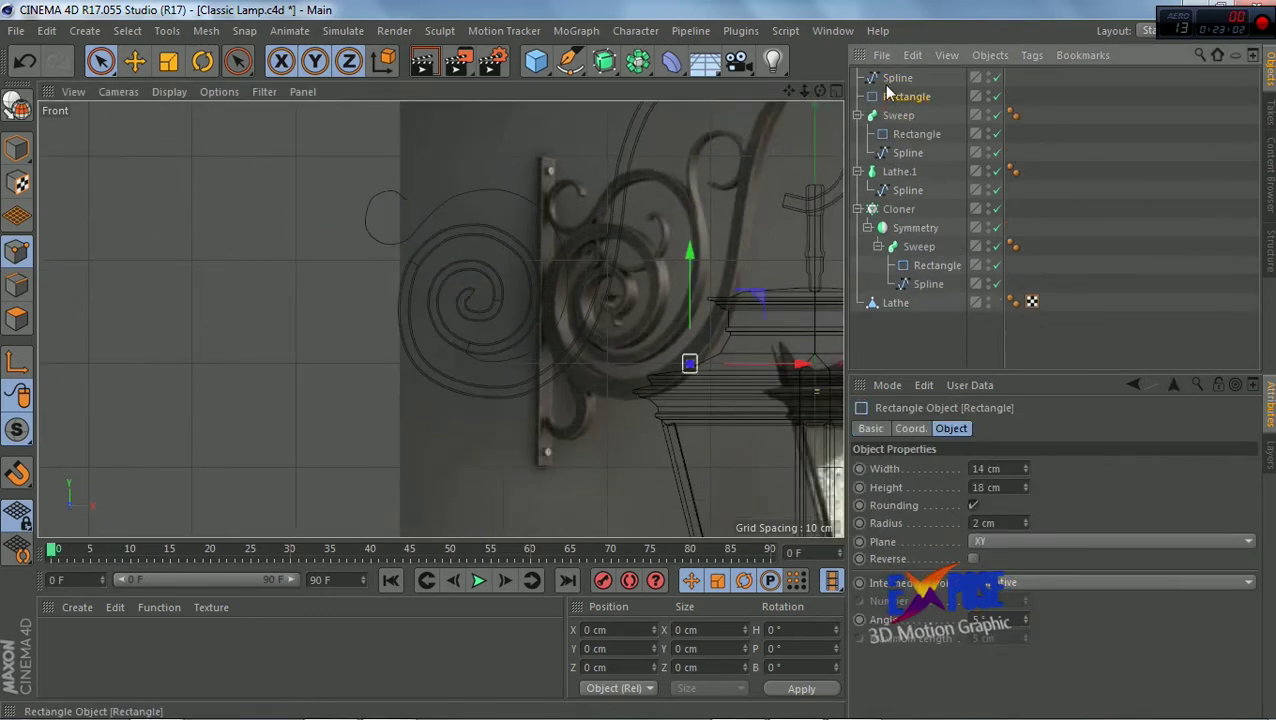
click(604, 61)
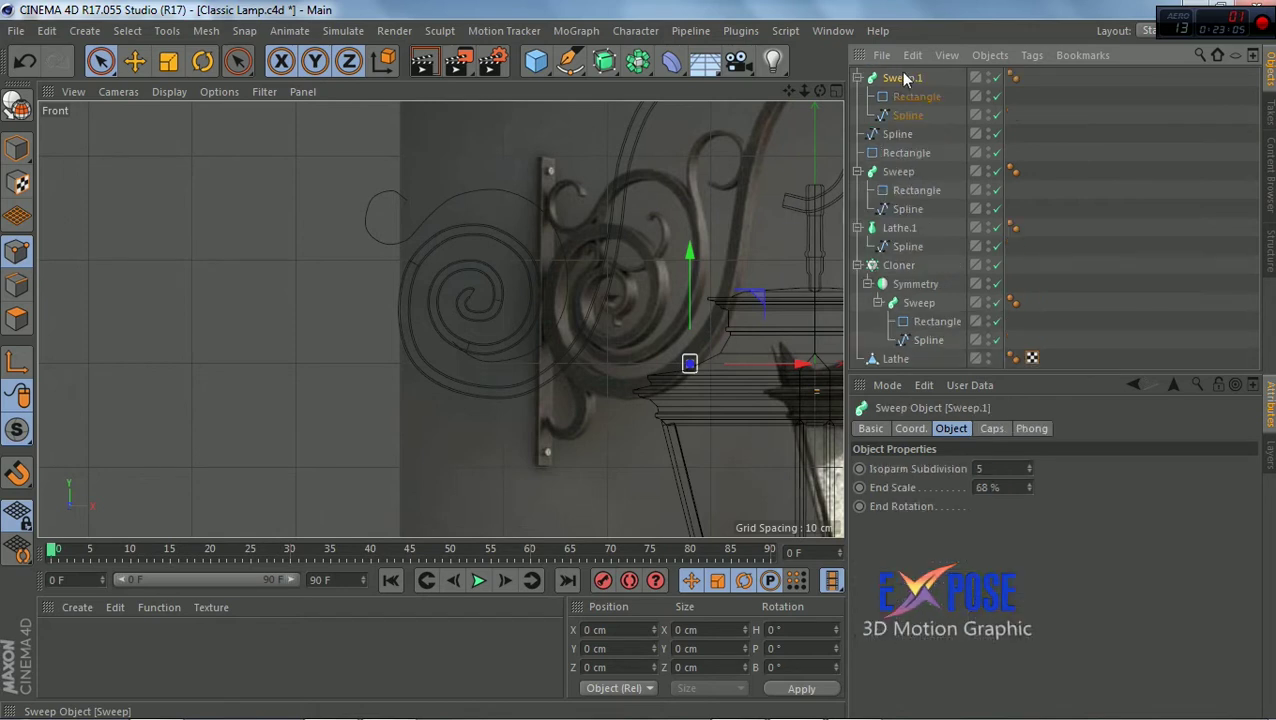
click(897, 96)
ctrl+click(913, 116)
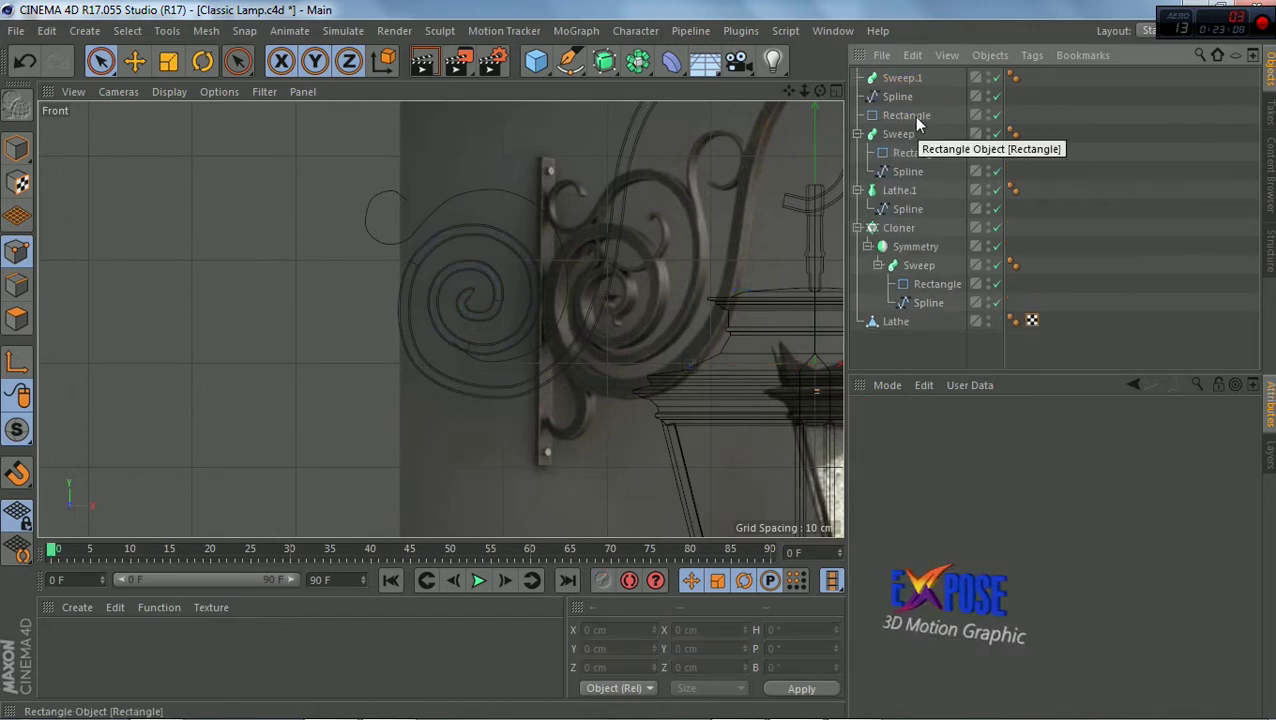
click(901, 93)
ctrl+drag(901, 112, 905, 88)
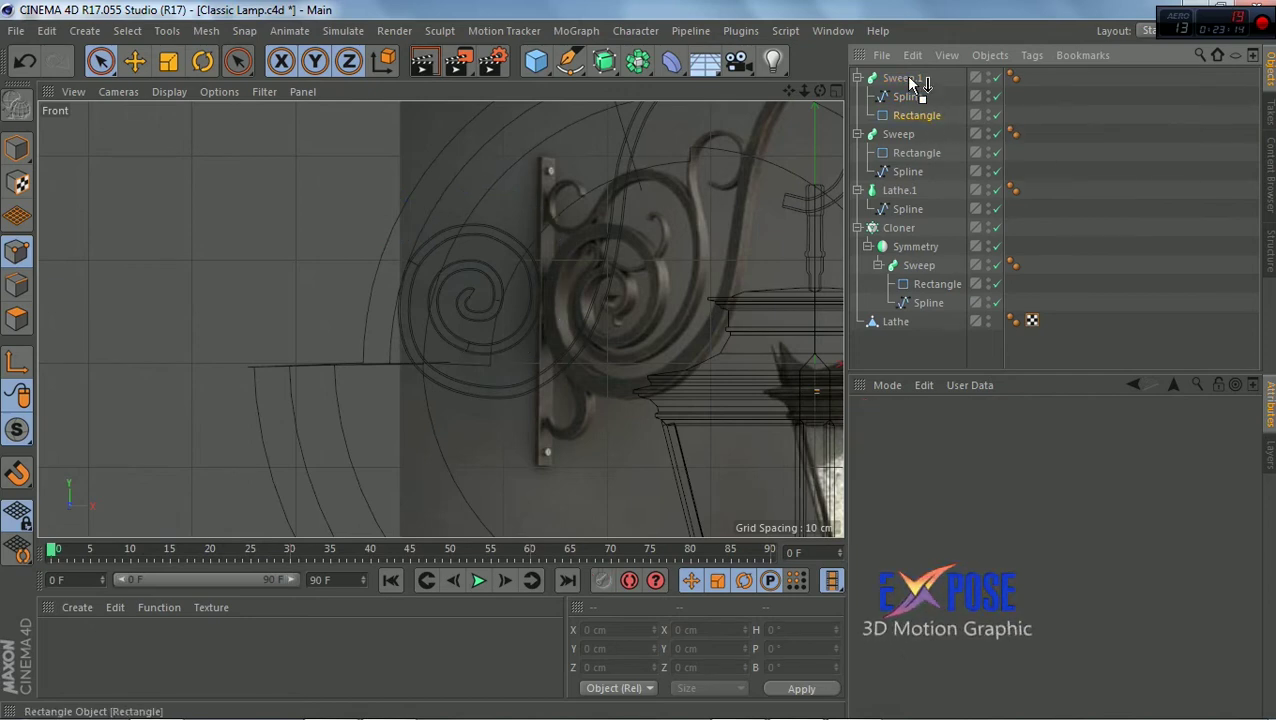
scroll(591, 260, down, 2)
scroll(591, 260, up, 1)
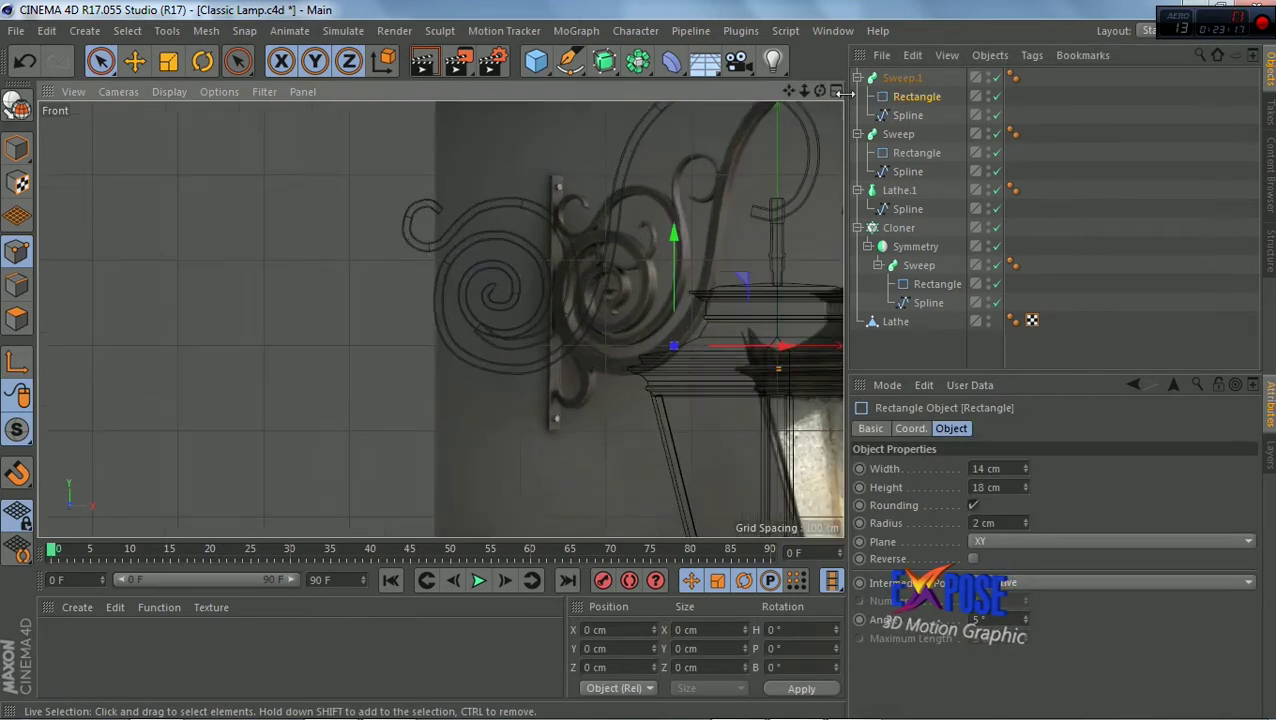
click(902, 77)
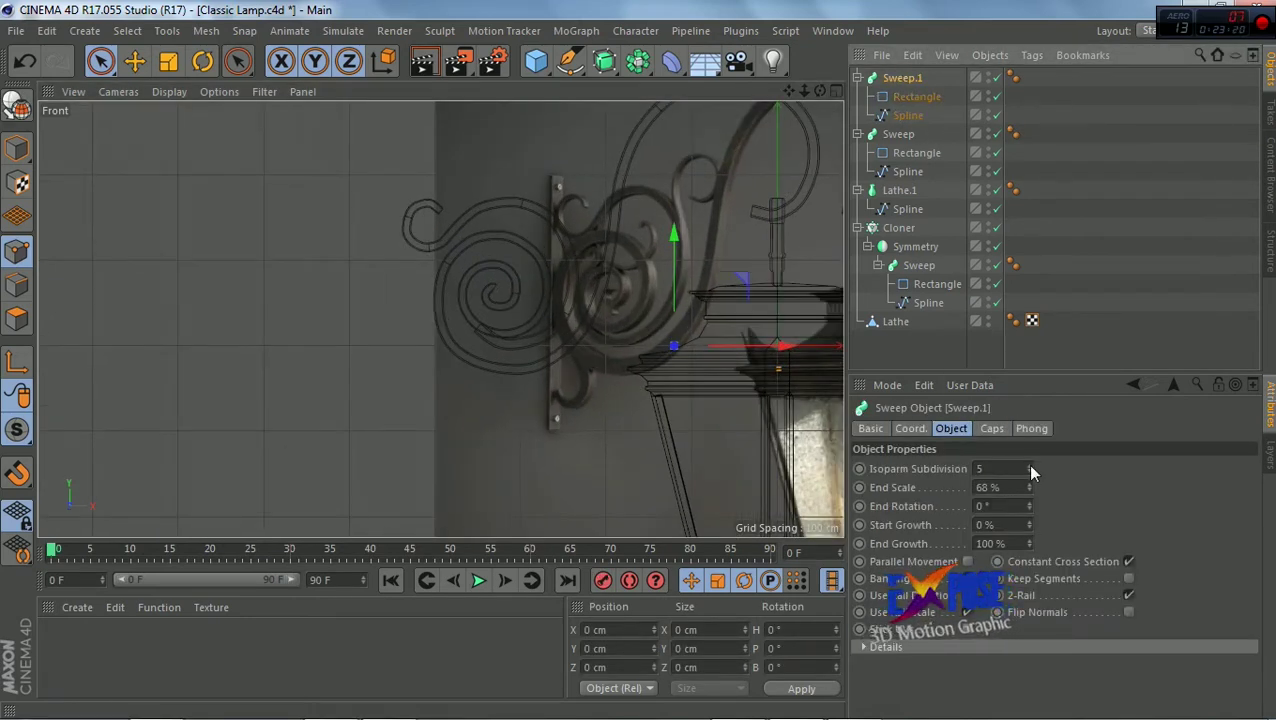
drag(1029, 487, 1029, 520)
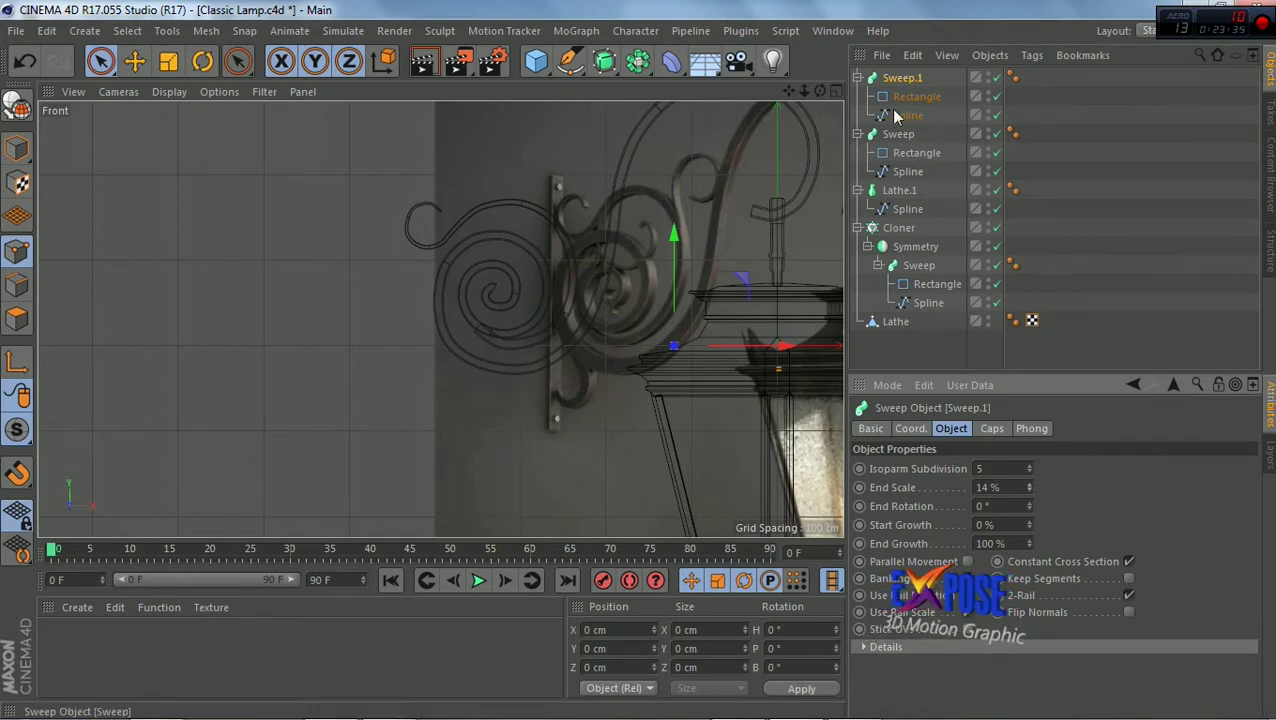
Move the new scroll's axis to the centre of its spiral
click(202, 61)
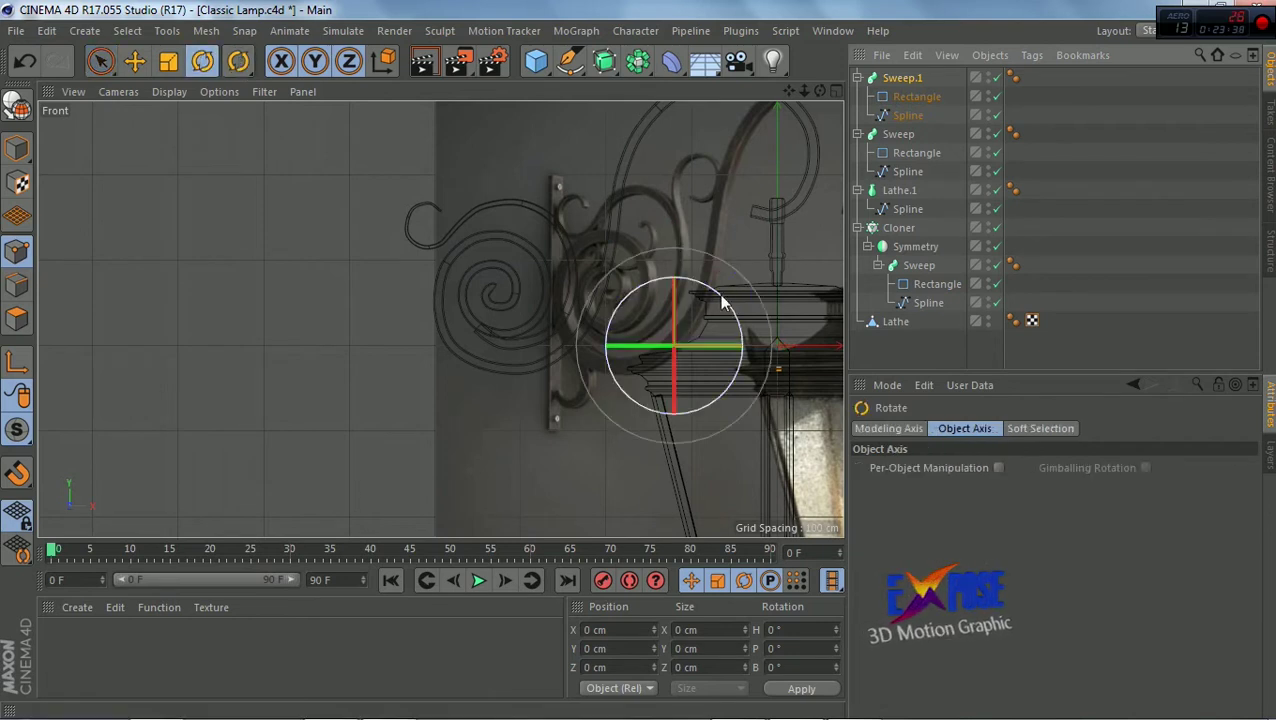
click(134, 61)
click(17, 361)
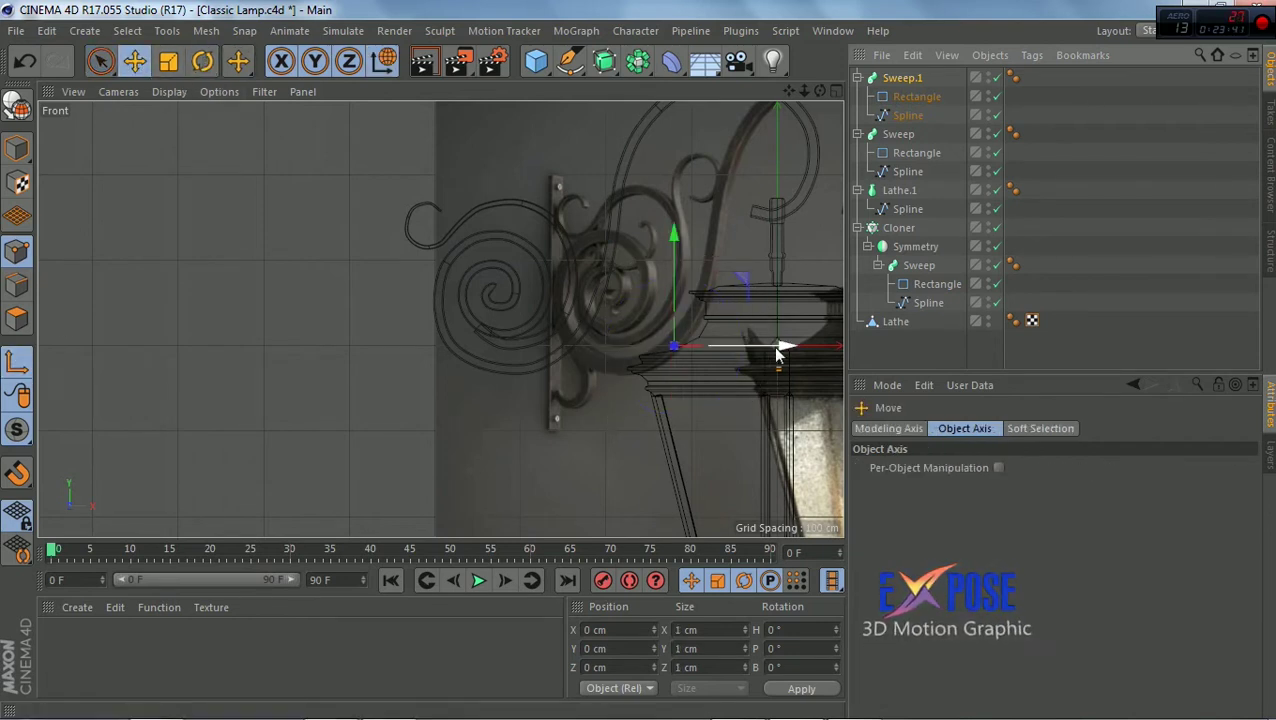
drag(769, 350, 575, 356)
drag(479, 240, 479, 227)
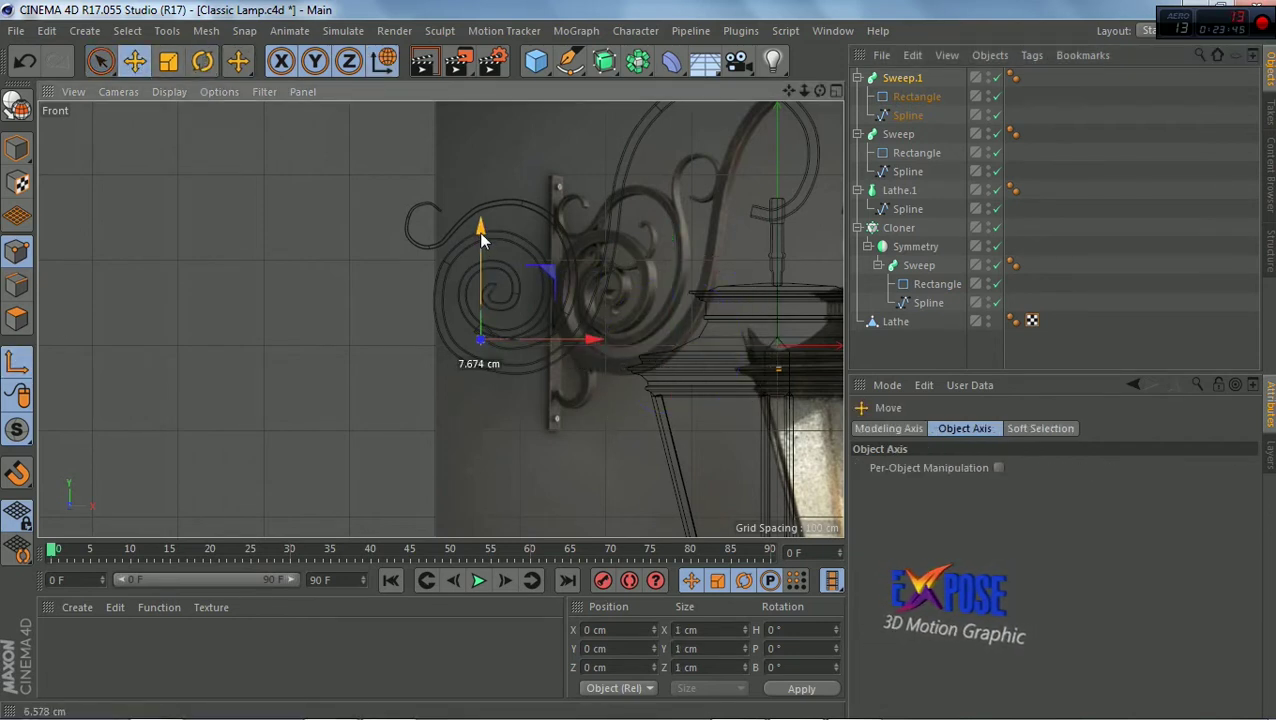
key(l)
Rotate the scroll about 13.6° and shift it over the reference wall spiral
key(r)
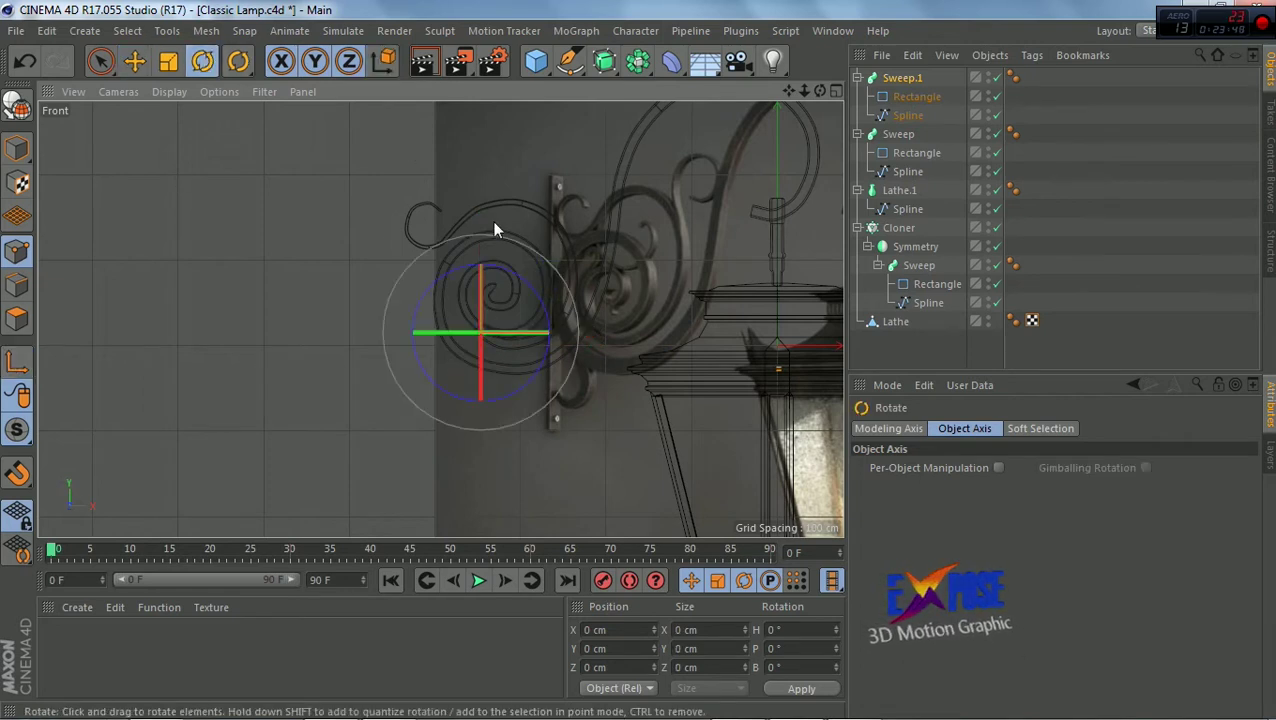
drag(524, 290, 536, 288)
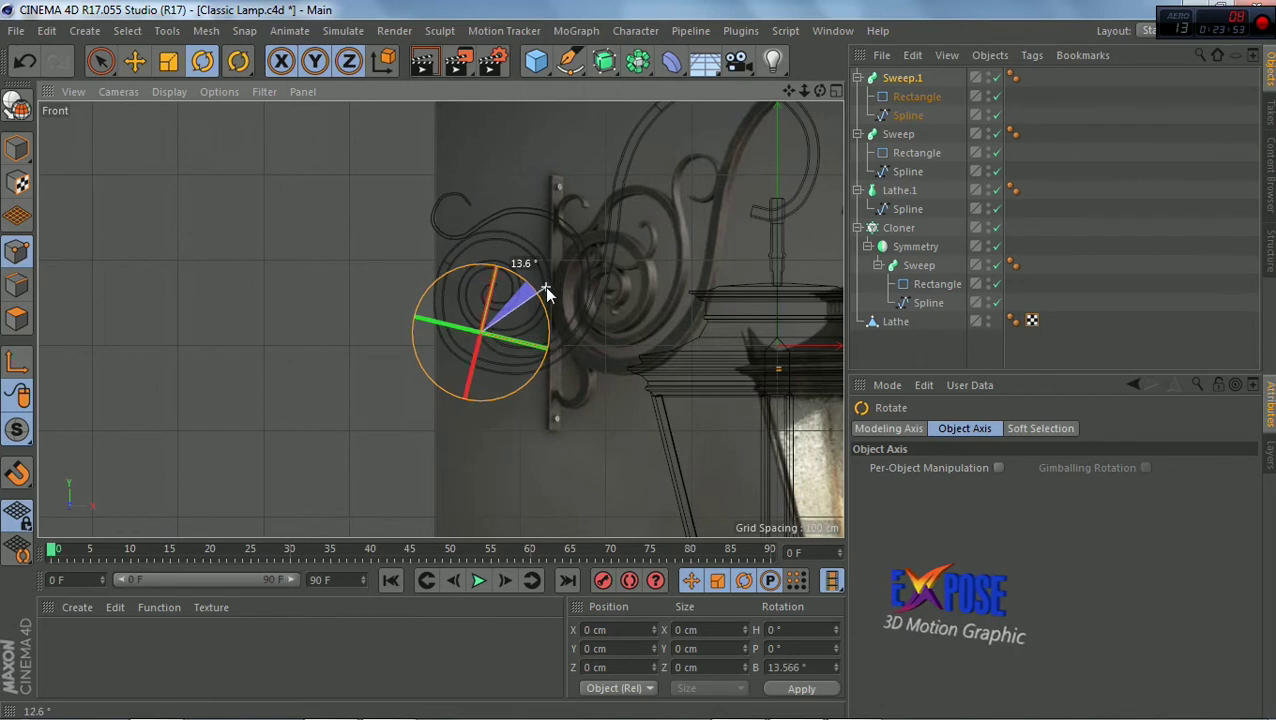
drag(536, 288, 540, 286)
key(e)
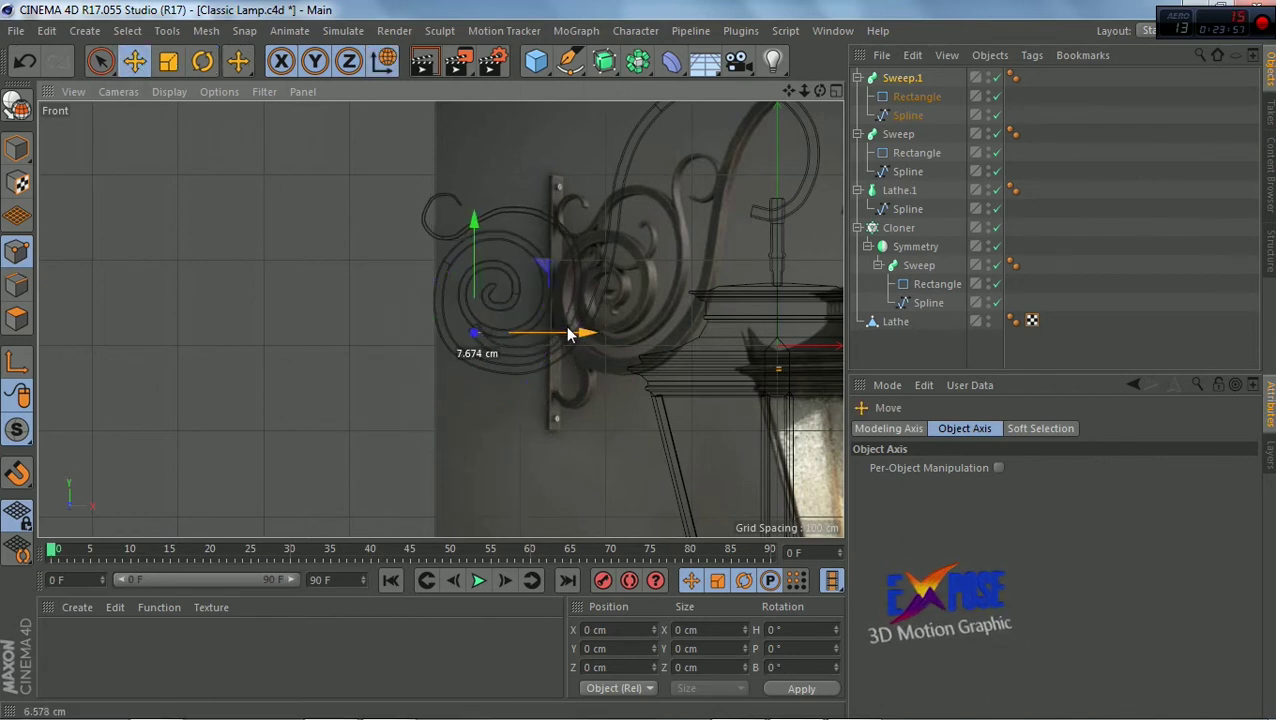
drag(476, 222, 472, 215)
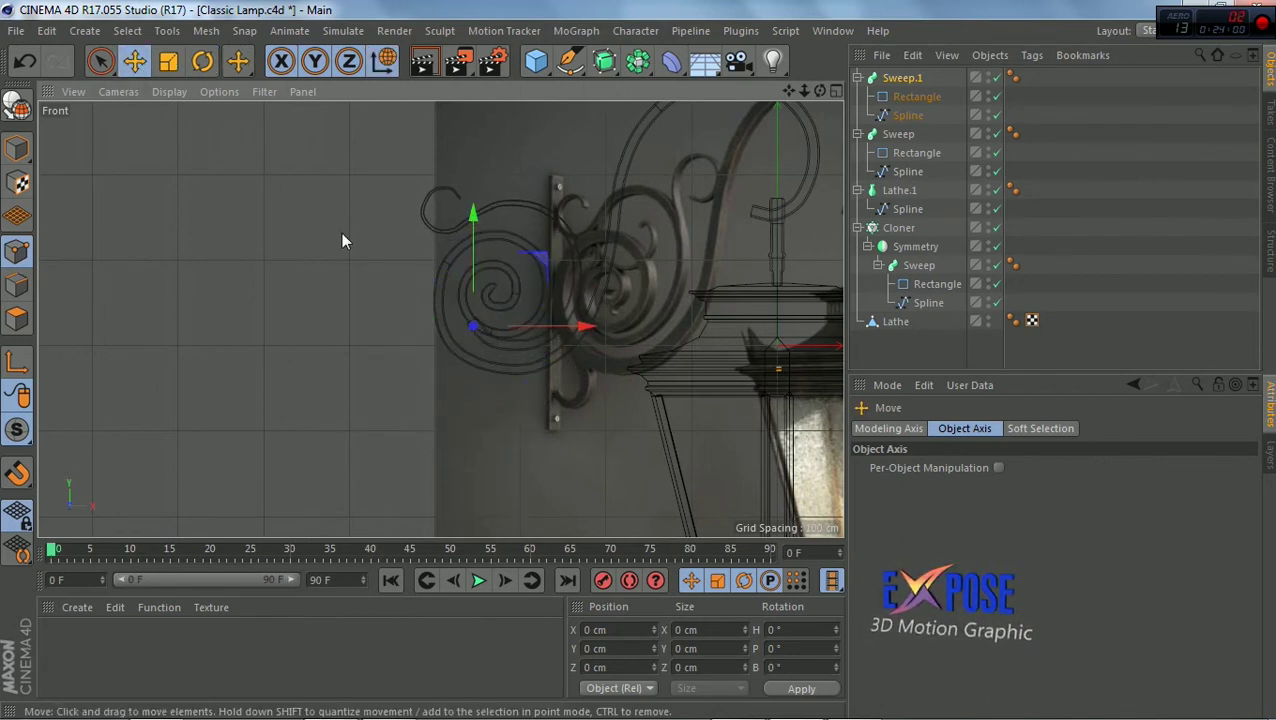
Select Sweep.1's Spline in Points mode and shift the top hook points onto the reference
click(908, 115)
scroll(436, 190, up, 3)
key(9)
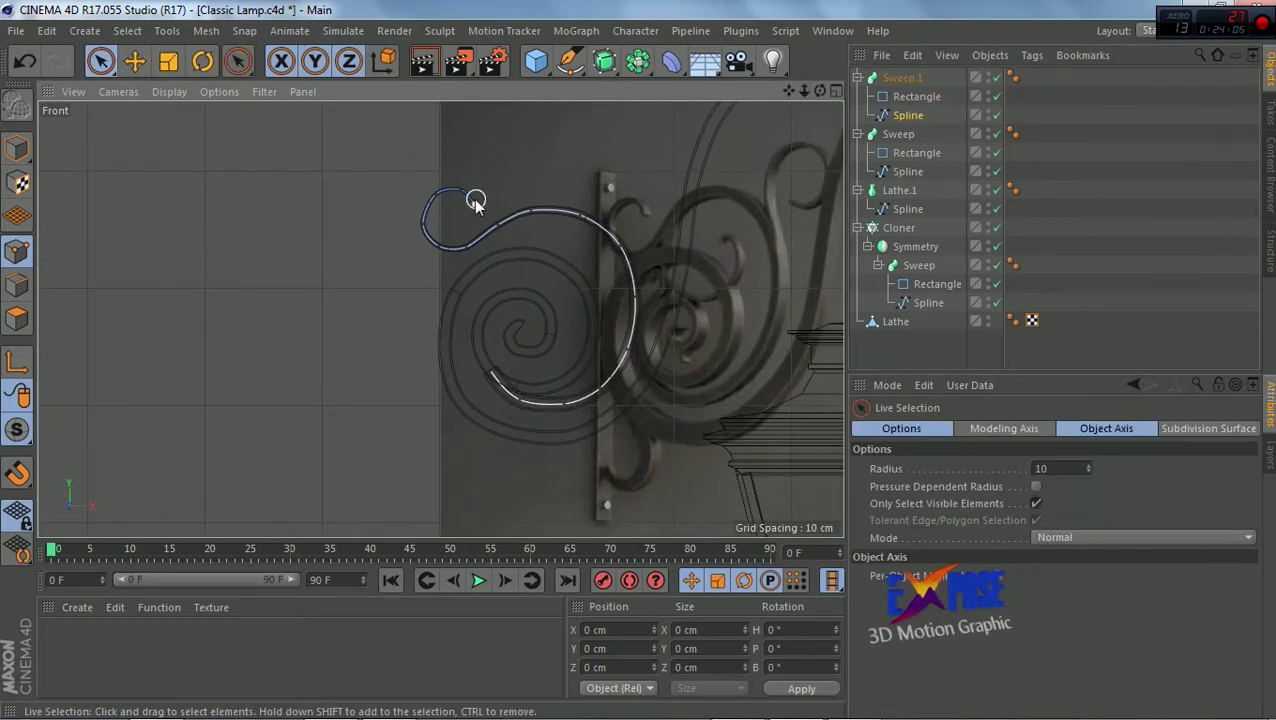
drag(476, 200, 432, 234)
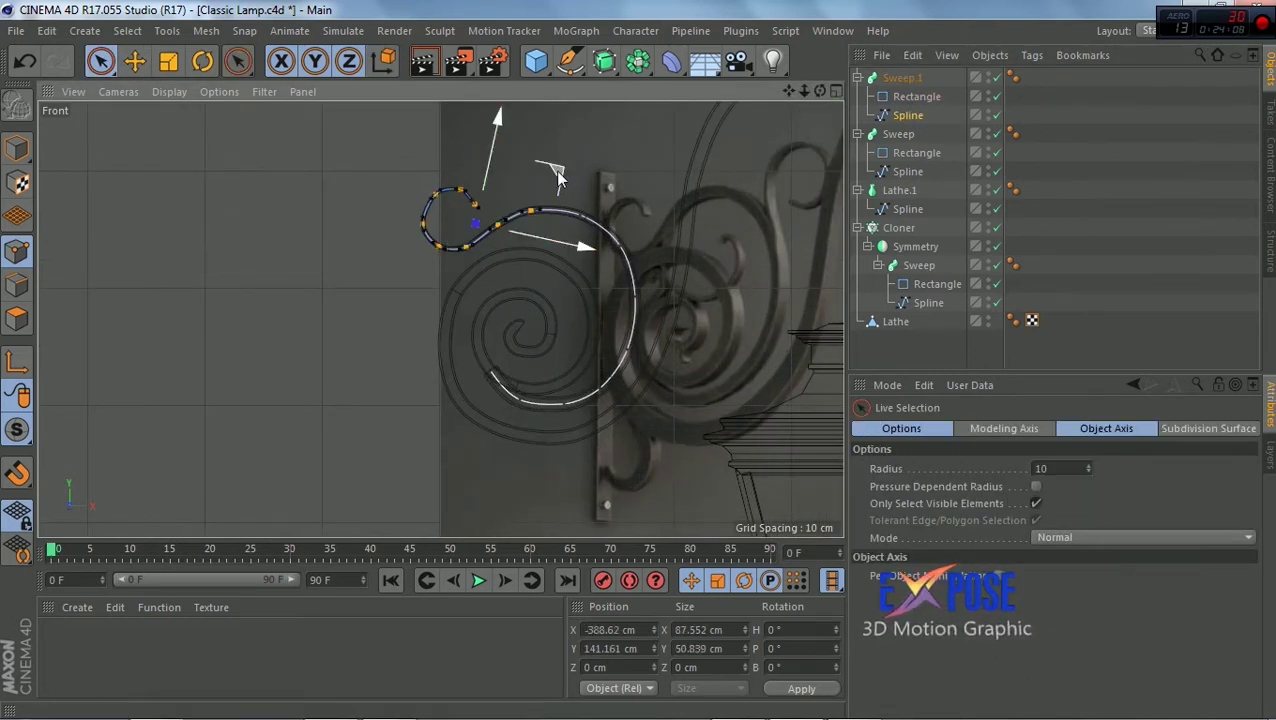
drag(552, 168, 612, 220)
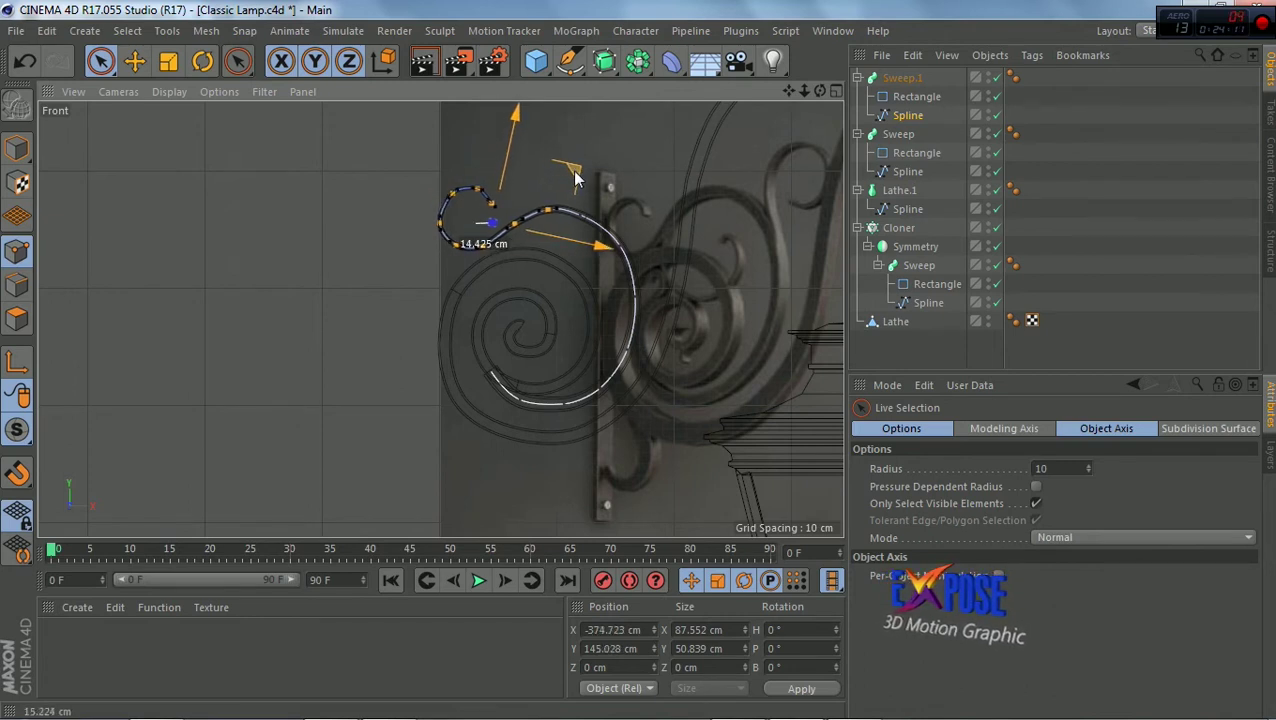
click(600, 240)
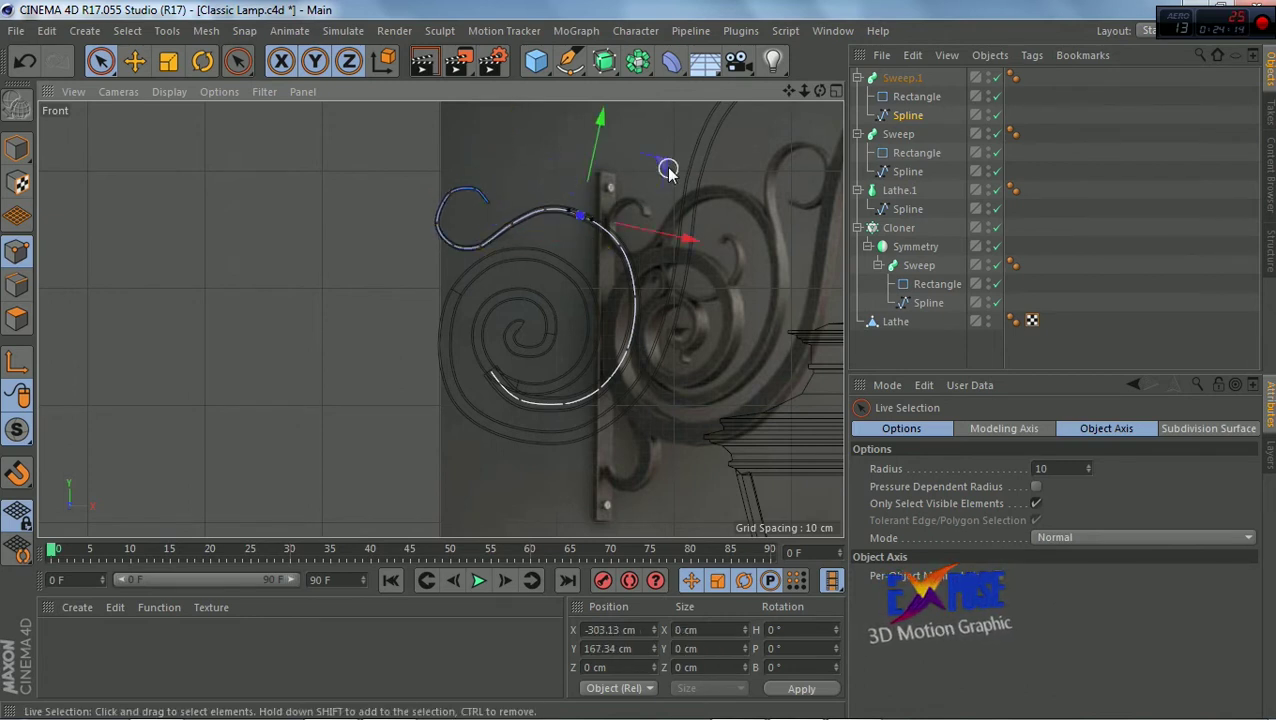
click(666, 170)
Reposition the upper-curve points so they follow the reference spiral
click(573, 224)
drag(669, 171, 666, 162)
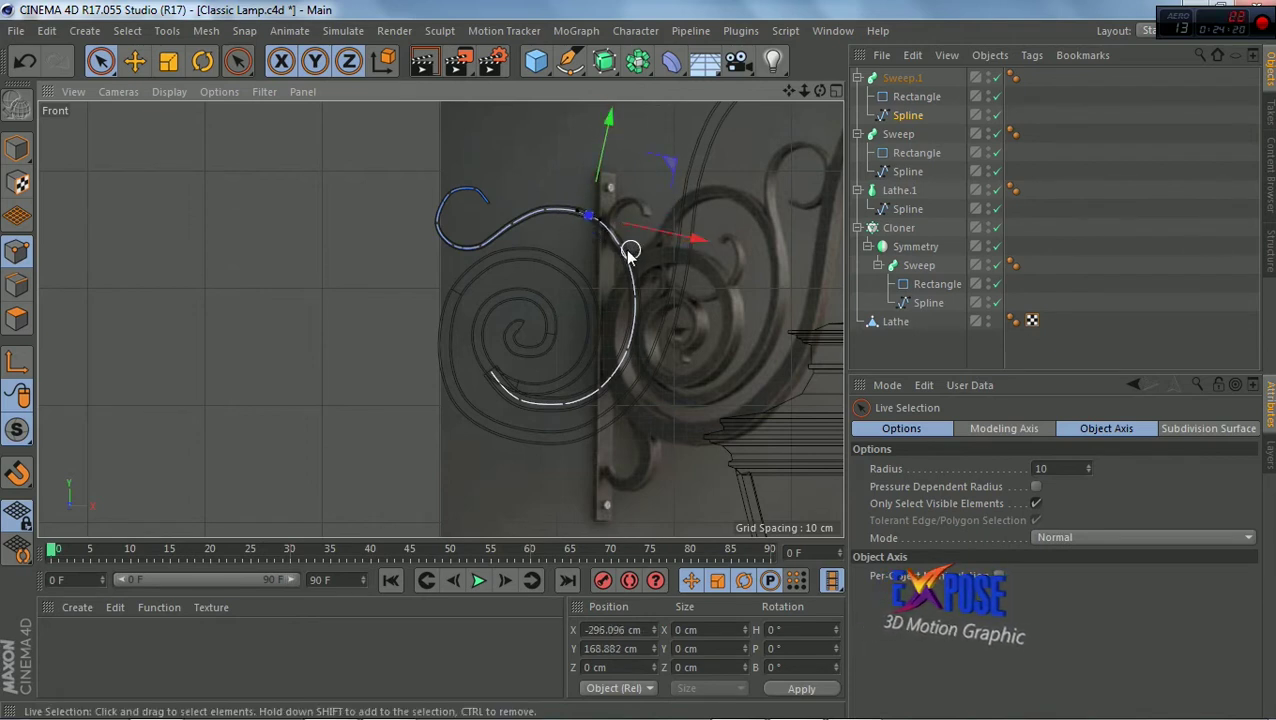
shift+click(545, 211)
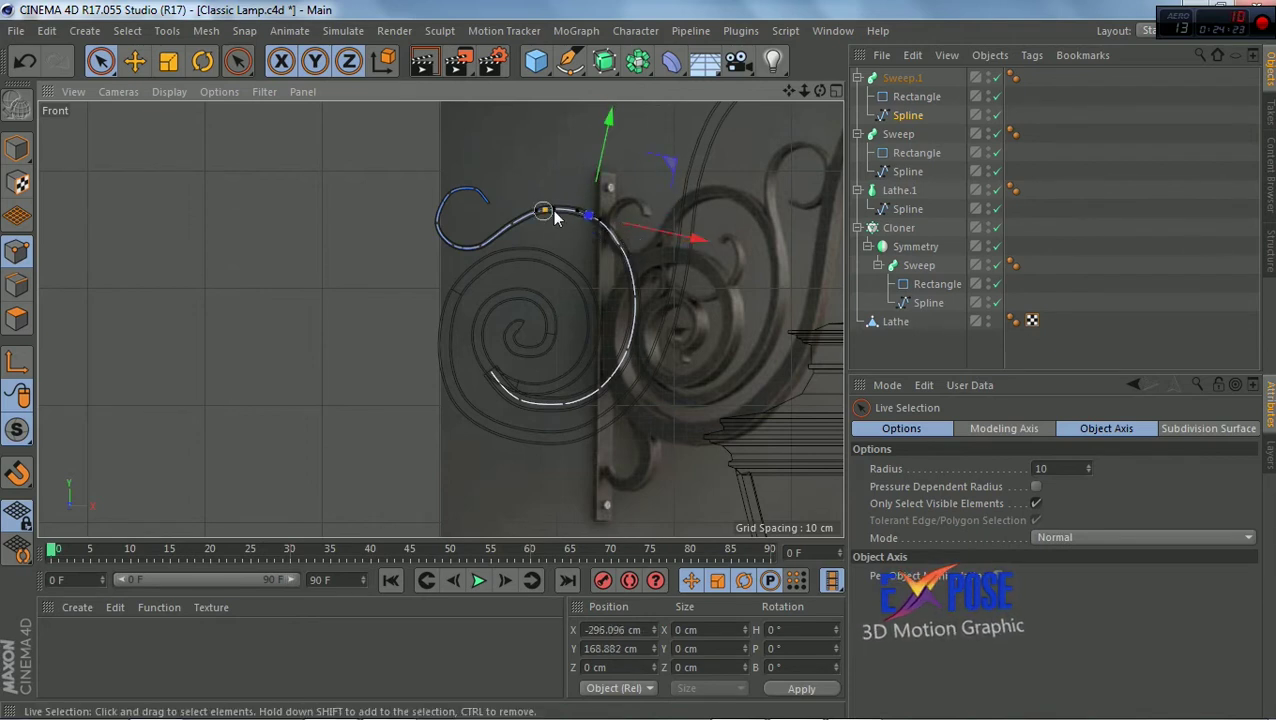
shift+click(620, 245)
drag(664, 175, 667, 180)
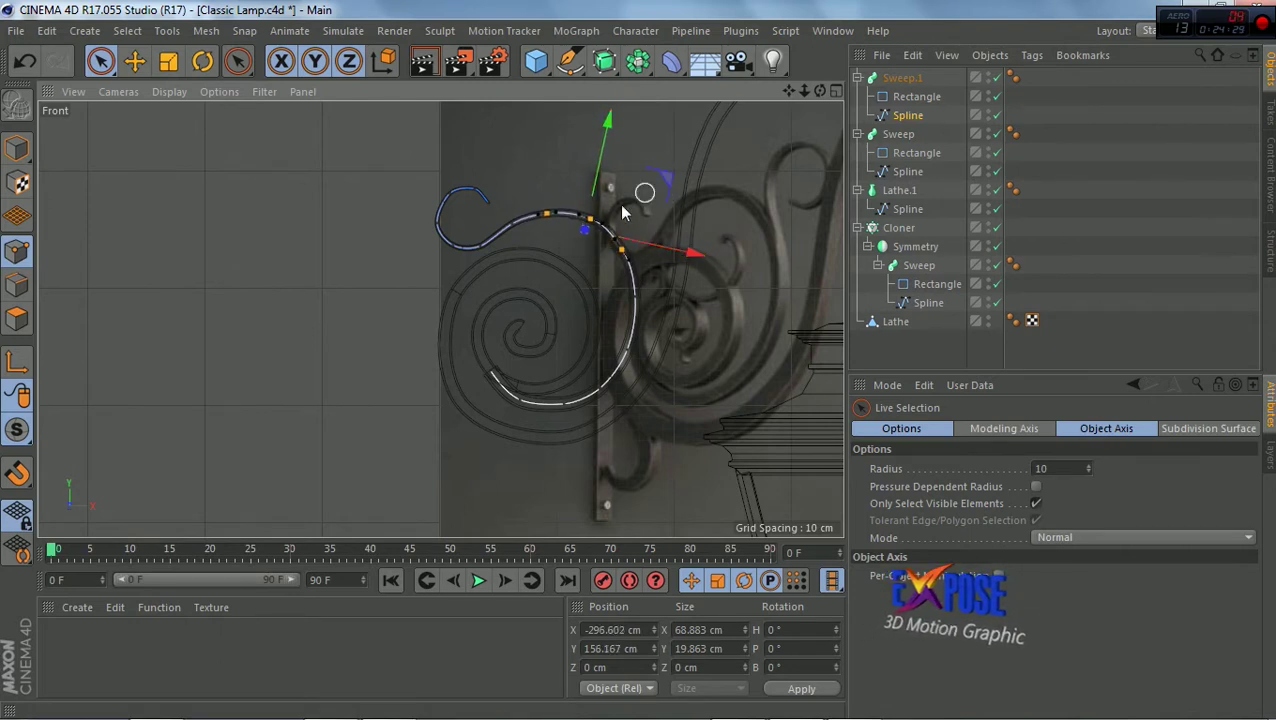
drag(668, 190, 657, 215)
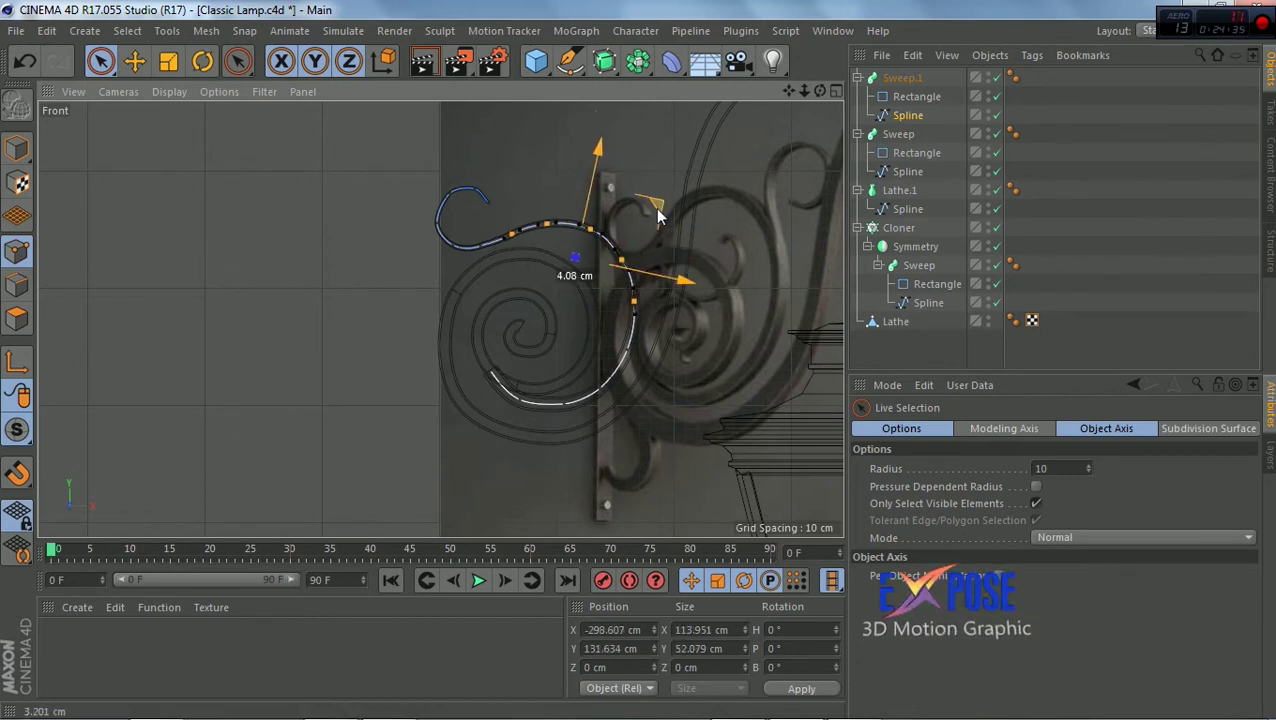
click(657, 152)
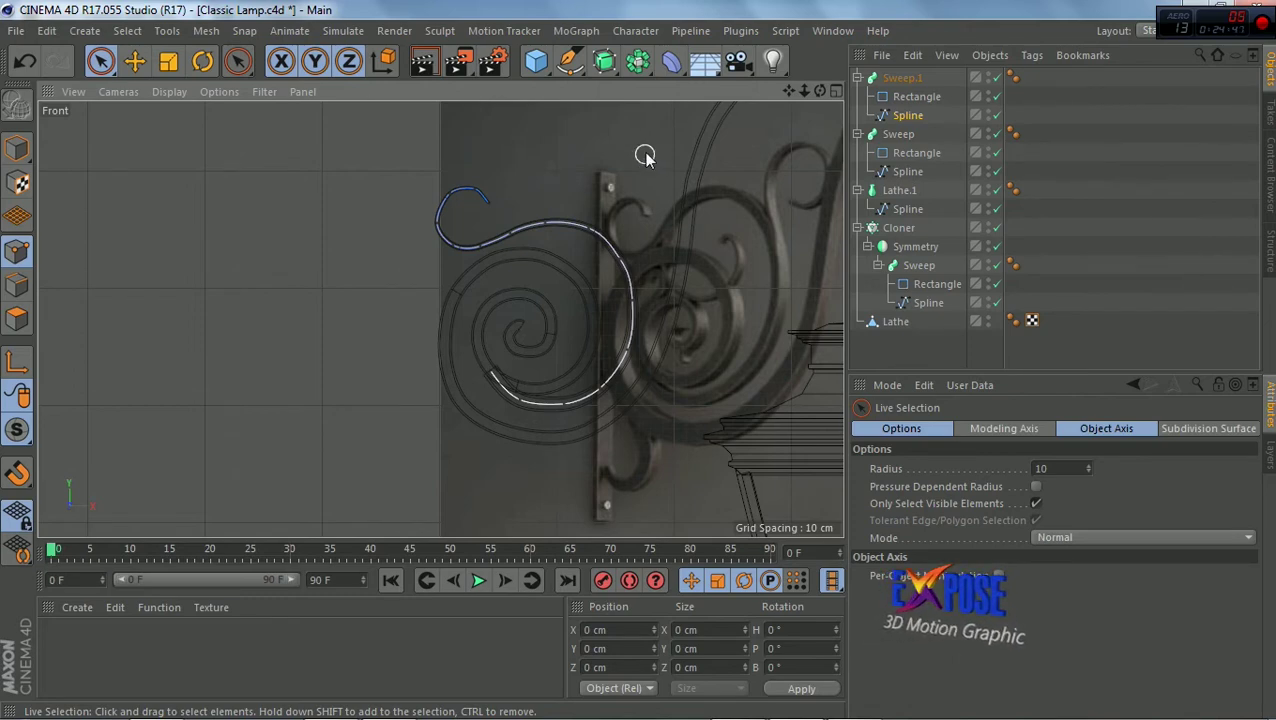
Select Sweep.1 and zoom the front view in on its iron scroll
click(902, 77)
middle_click(560, 157)
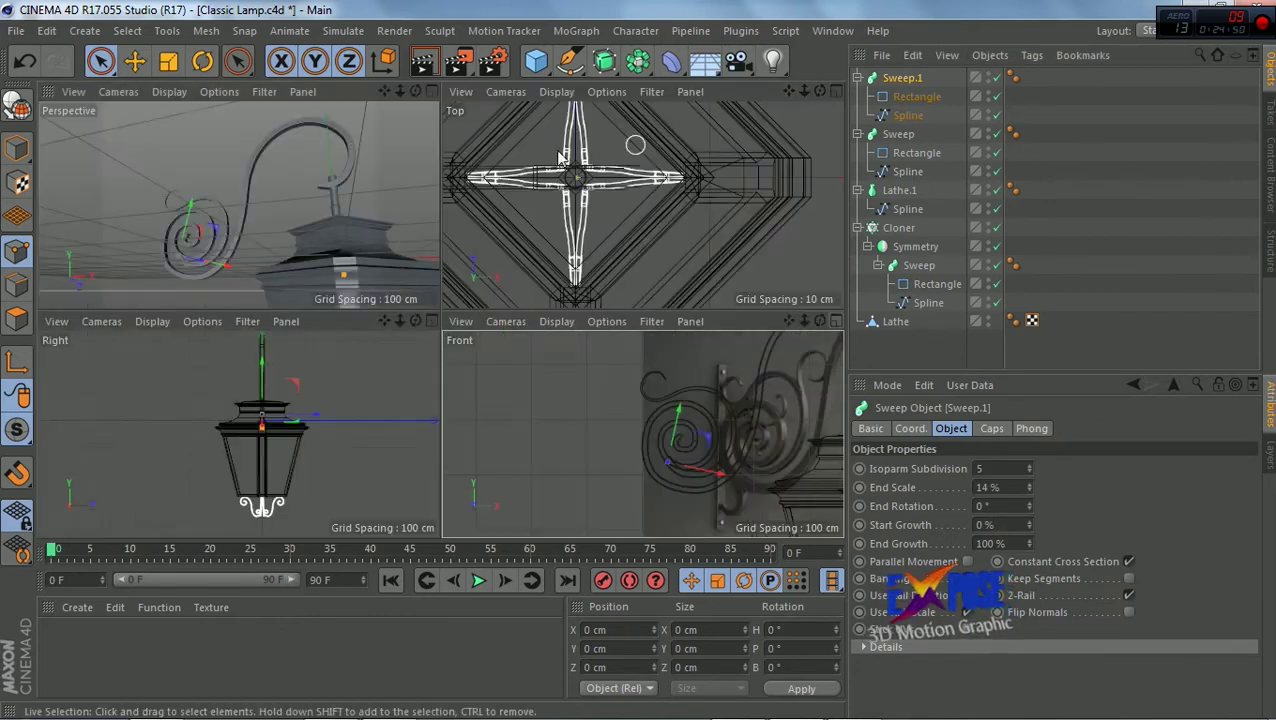
click(432, 91)
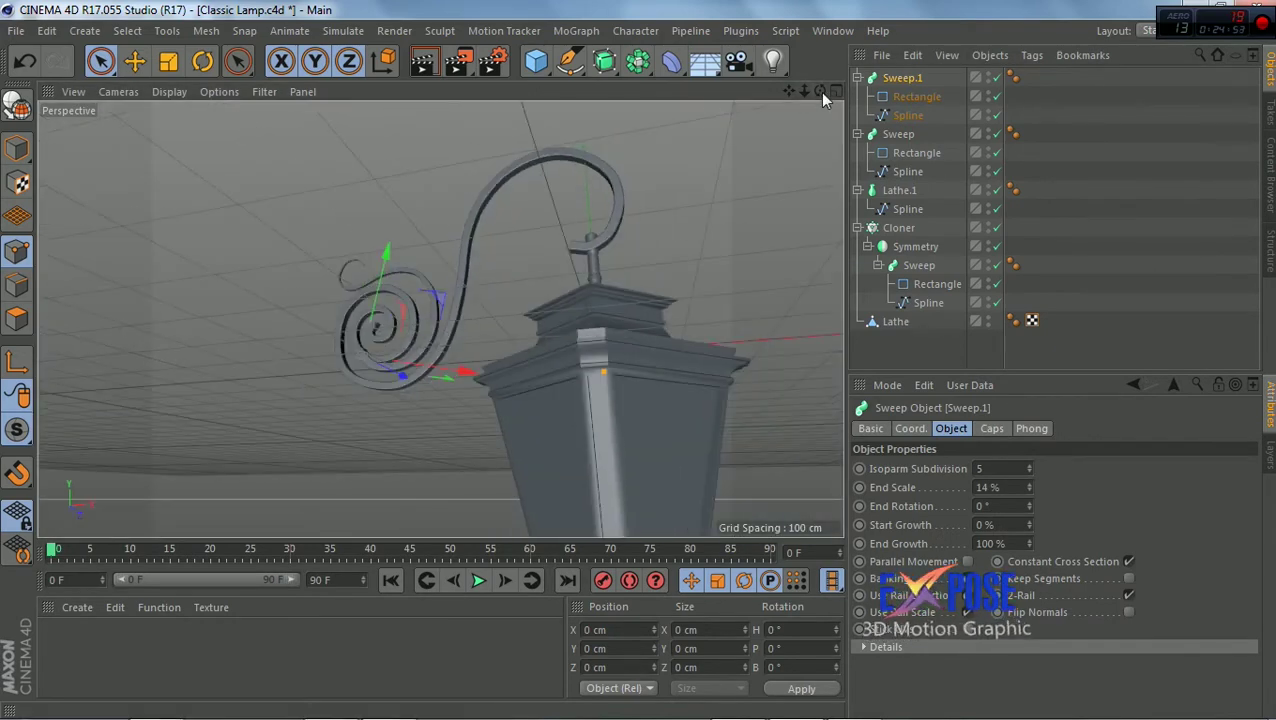
drag(820, 91, 362, 355)
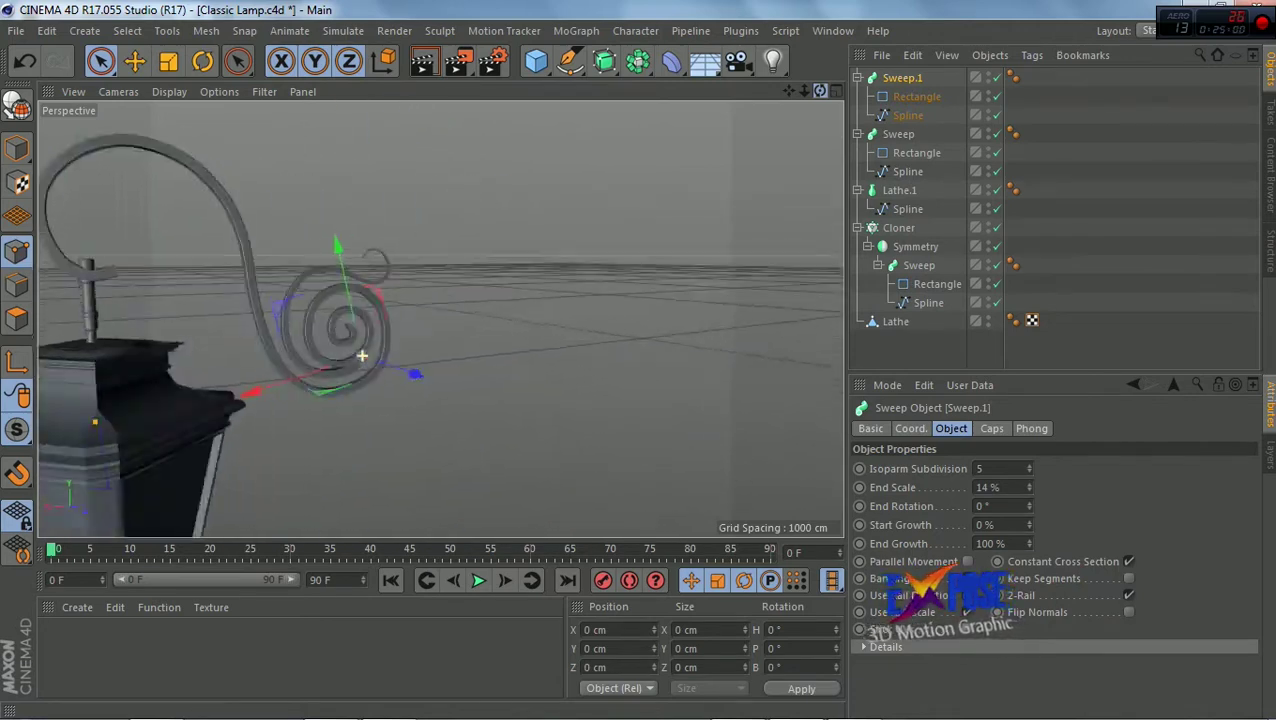
mouse_move(362, 355)
mouse_down()
mouse_move(792, 90)
mouse_move(822, 110)
mouse_up()
click(836, 91)
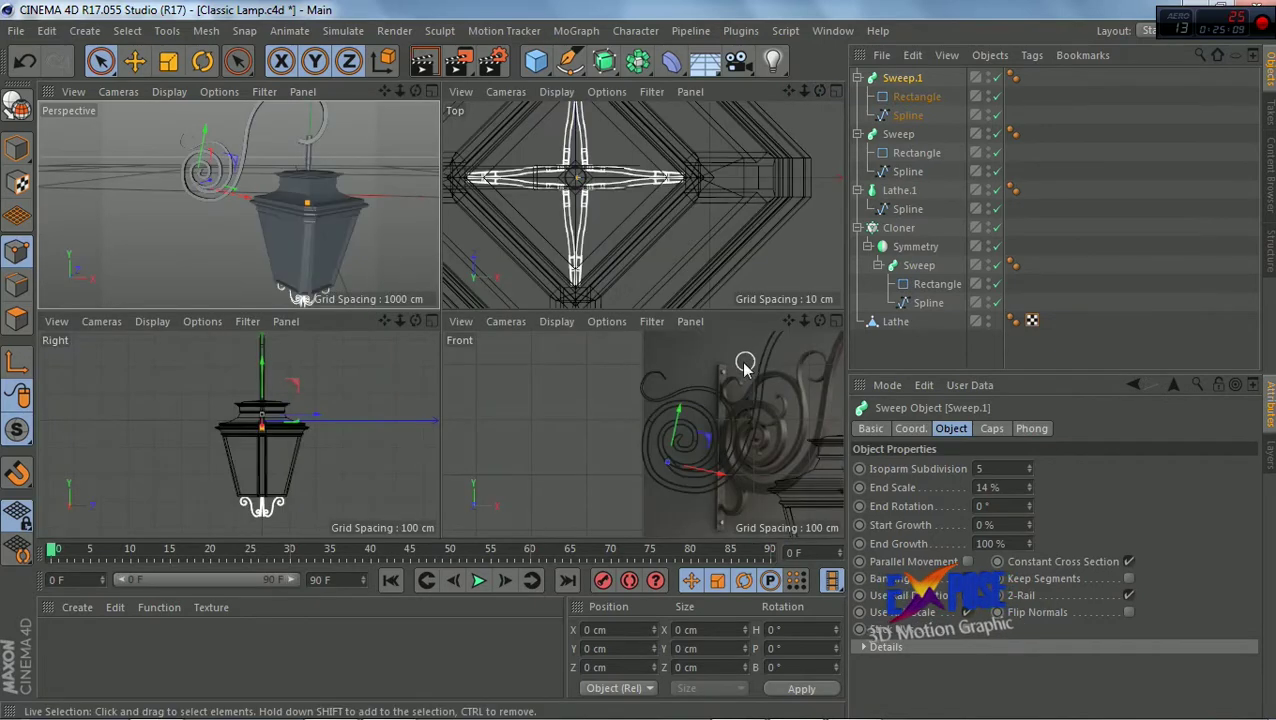
scroll(740, 367, up, 3)
click(836, 321)
scroll(722, 244, up, 2)
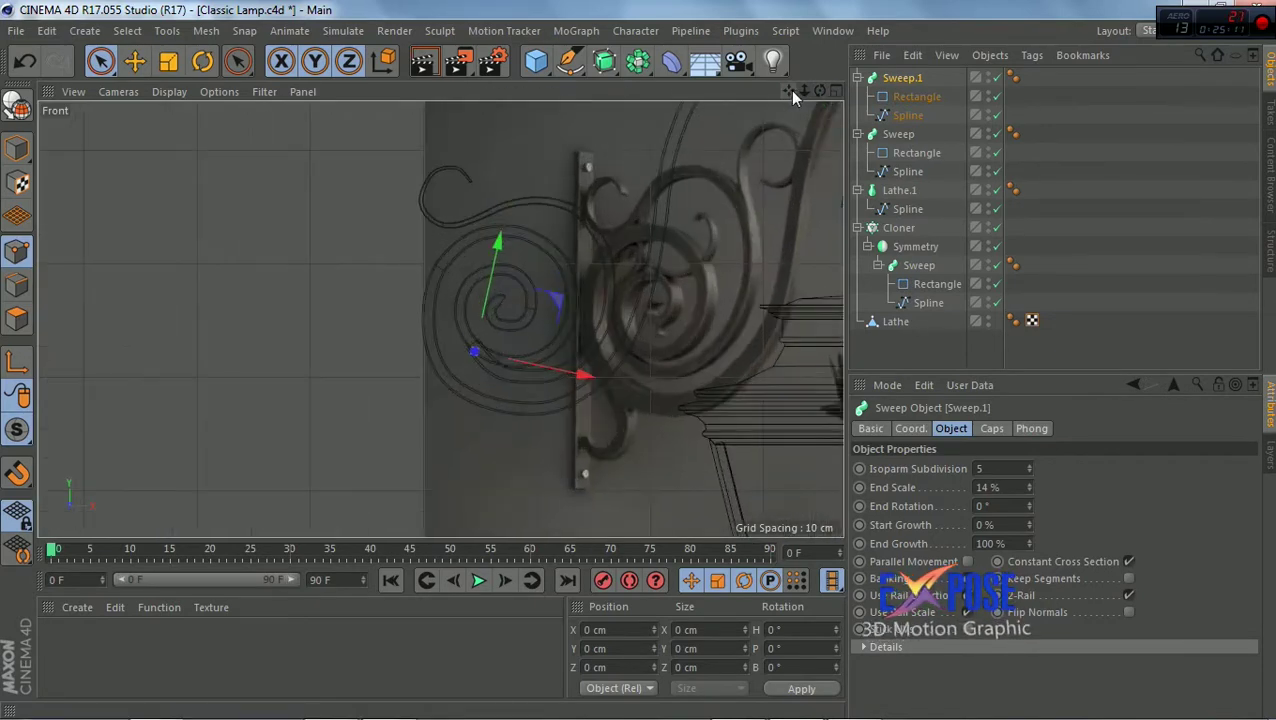
drag(790, 90, 440, 319)
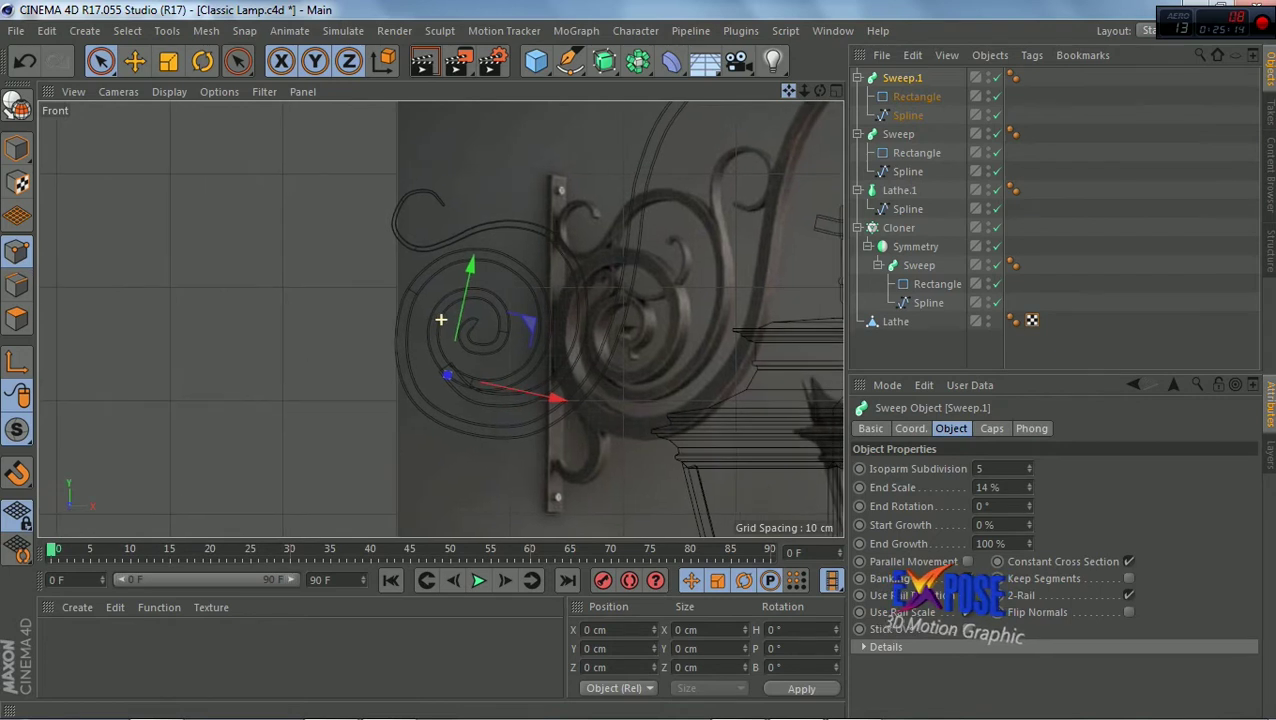
drag(788, 95, 681, 166)
Draw a five-point Bezier spline up the wall plate and around into a top loop
drag(237, 61, 600, 60)
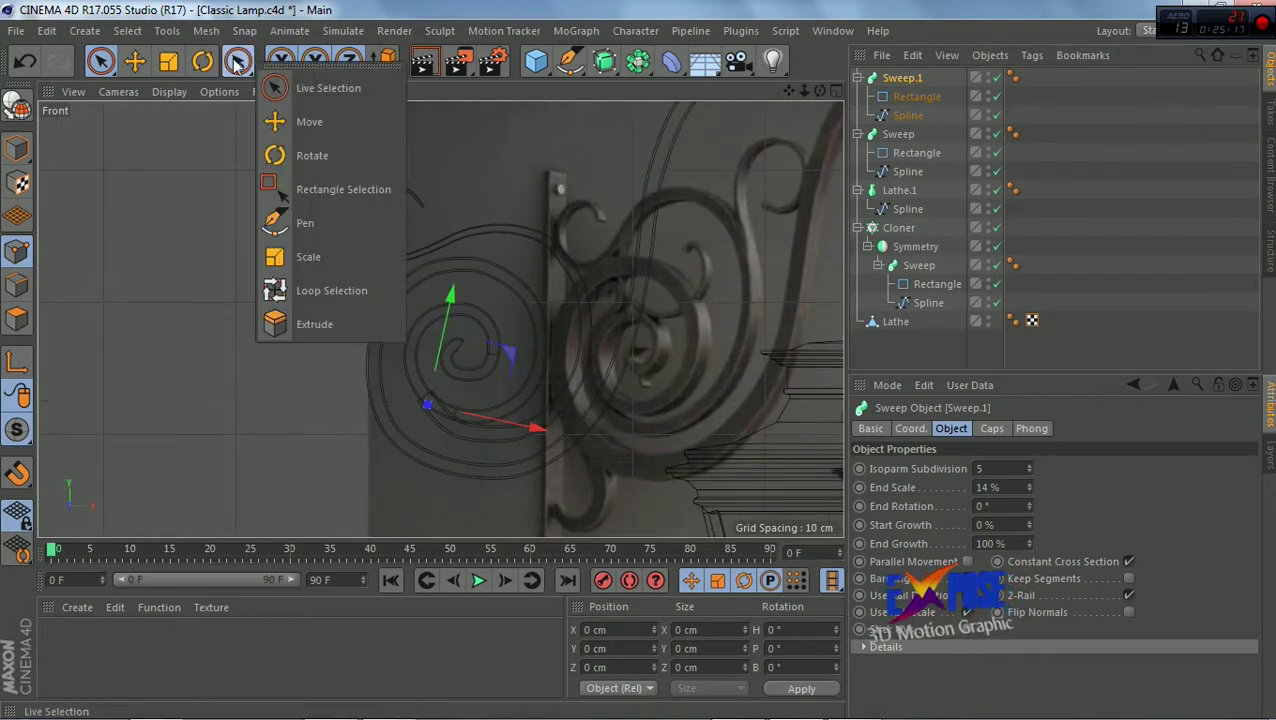
click(571, 62)
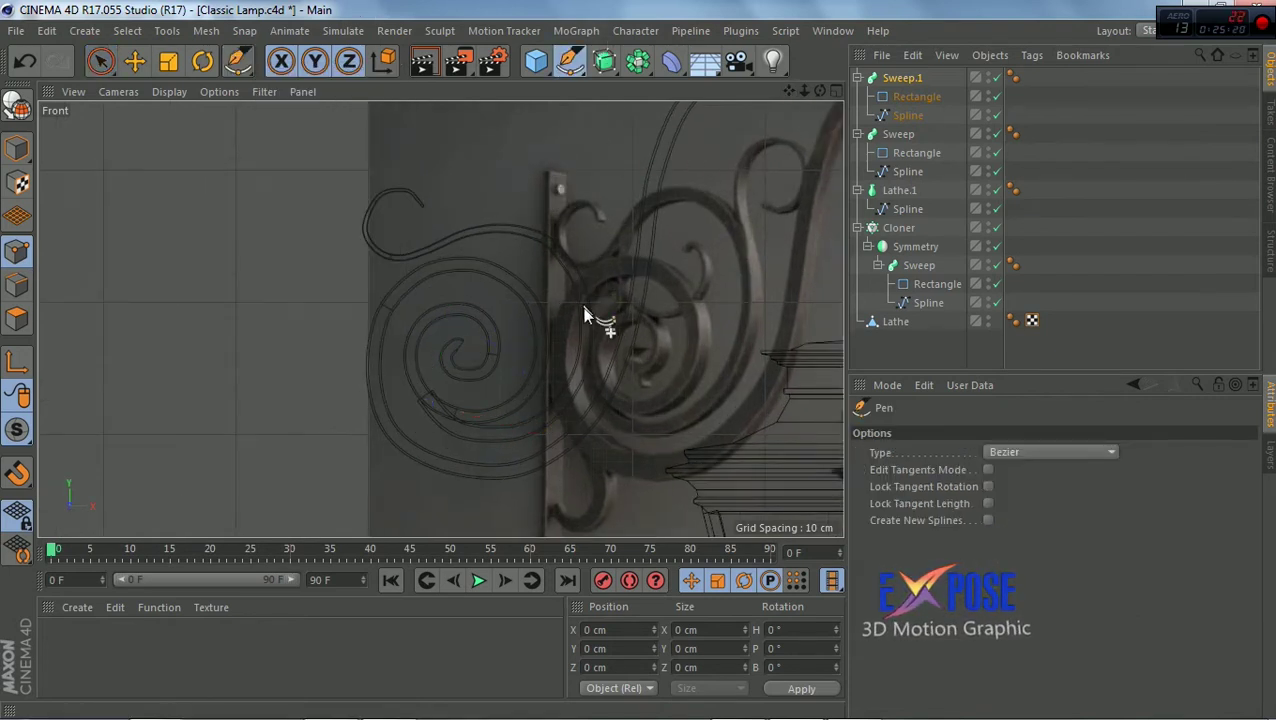
click(589, 341)
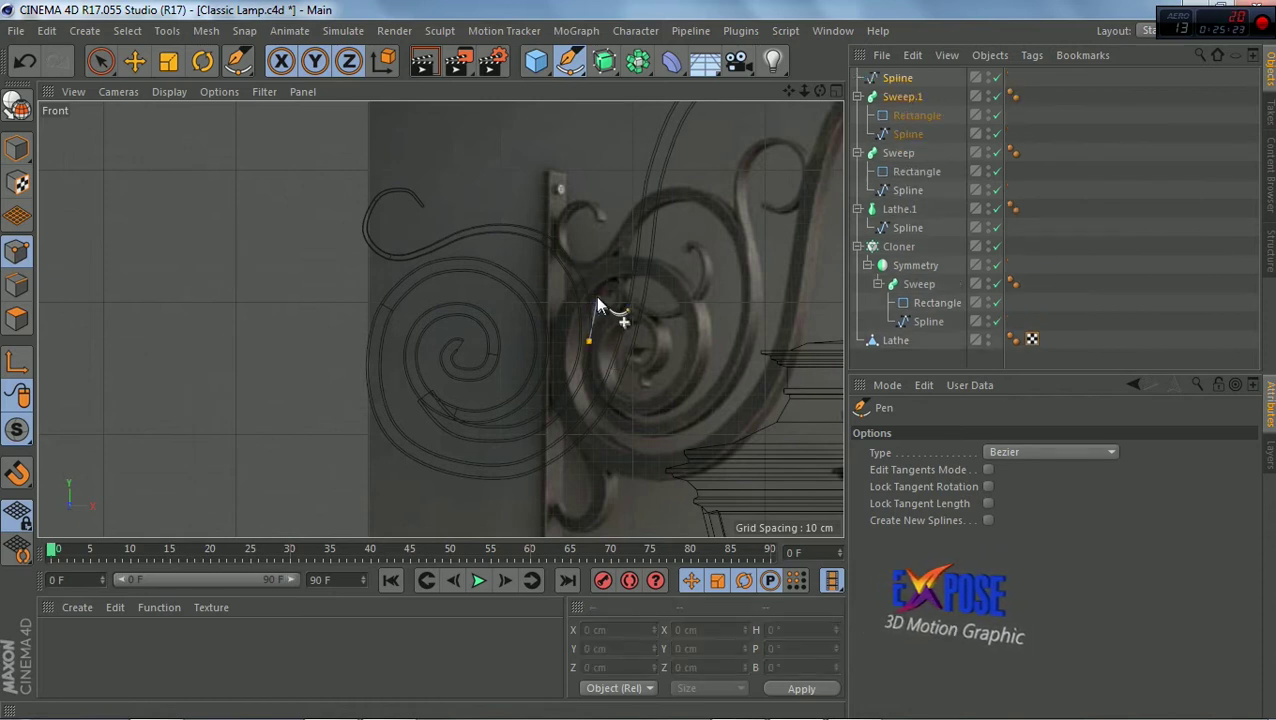
click(594, 297)
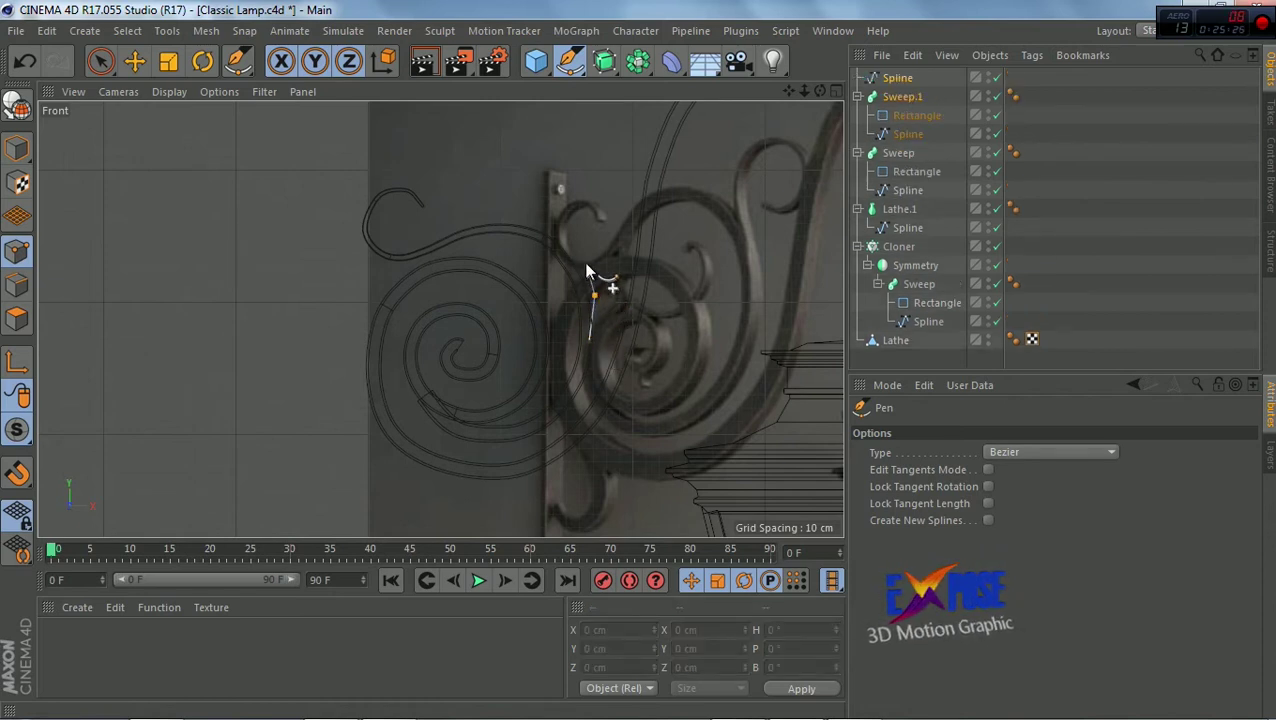
click(556, 170)
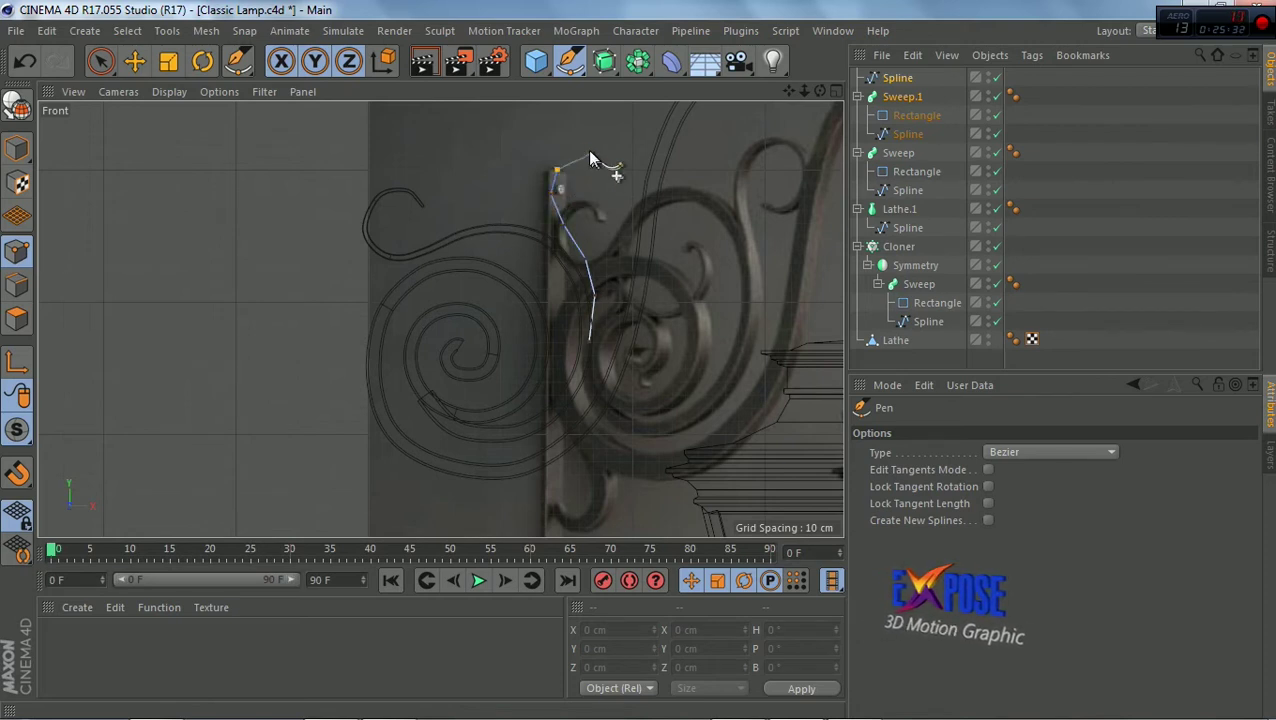
click(581, 156)
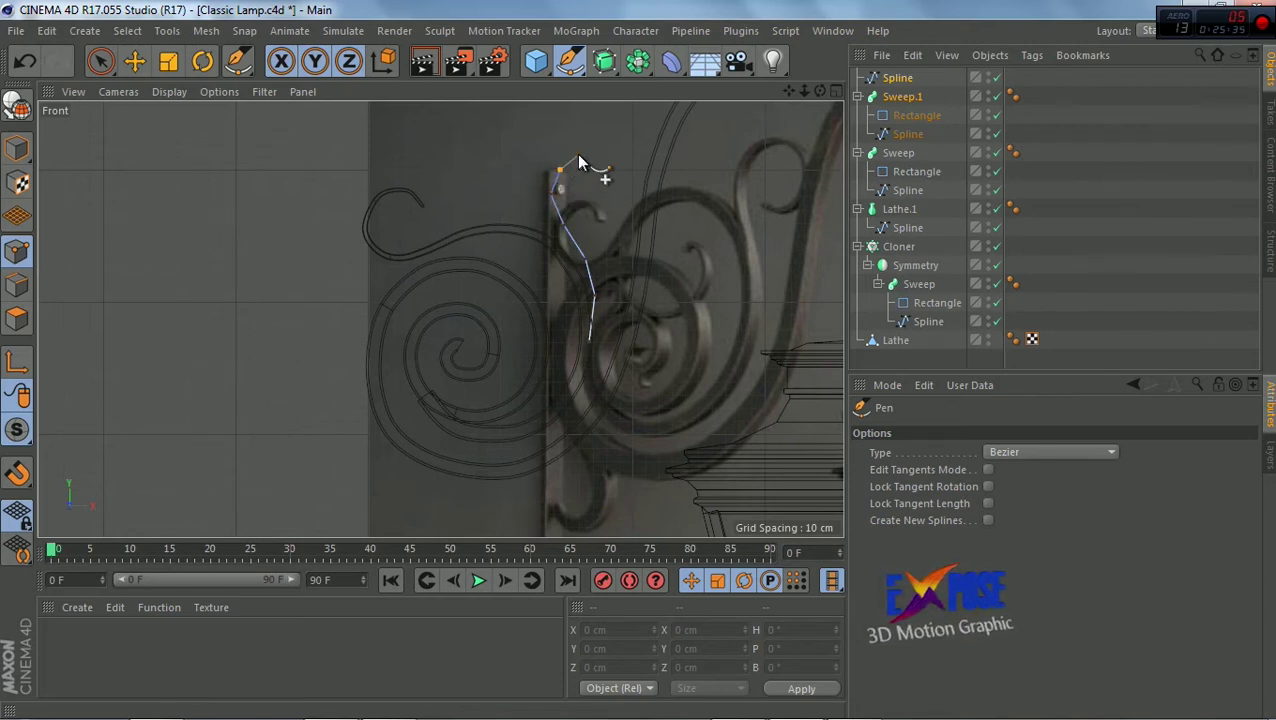
click(609, 154)
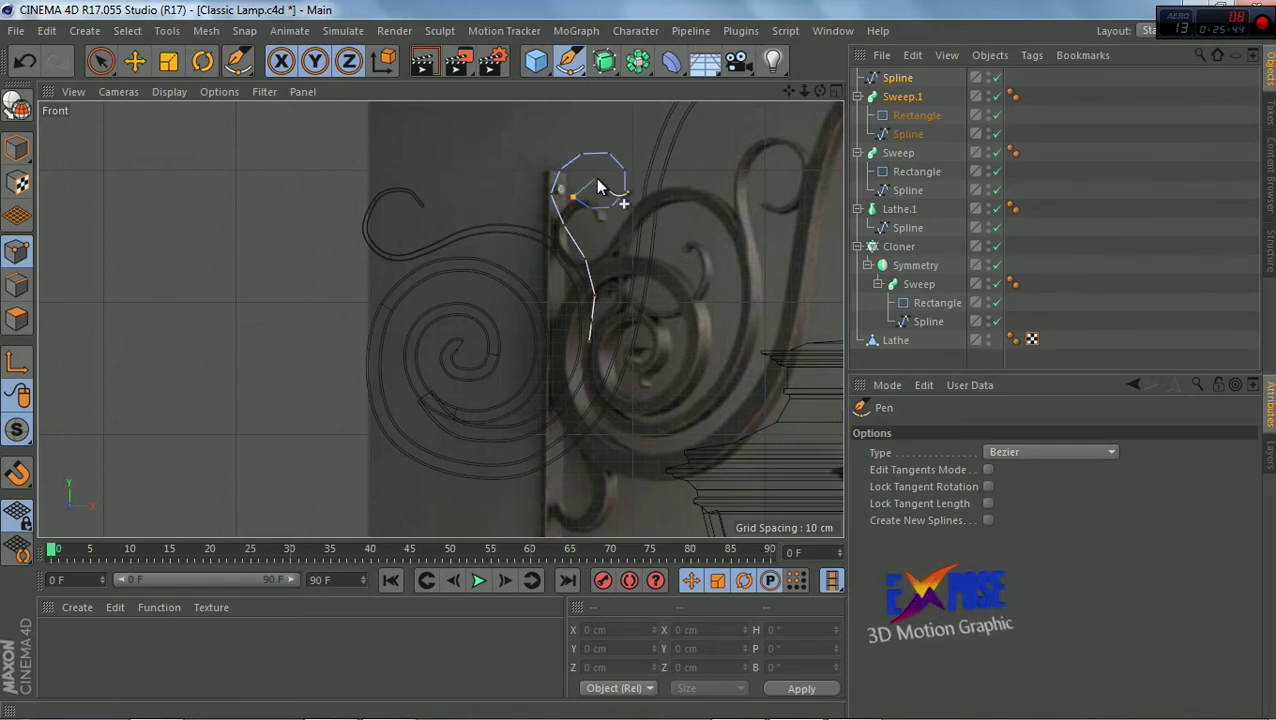
Move the loop points to shape the round curl at the spline's top
click(100, 61)
scroll(555, 170, up, 3)
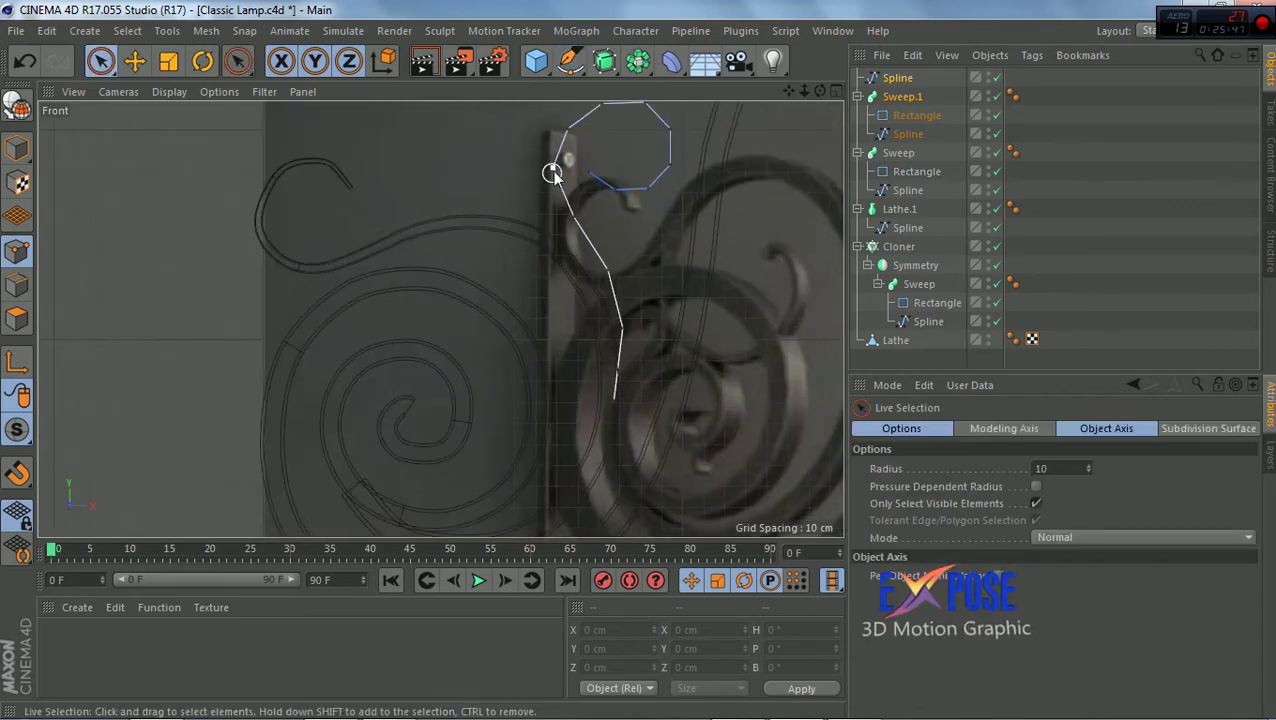
mouse_move(603, 138)
mouse_down()
mouse_move(652, 114)
mouse_move(643, 188)
mouse_up()
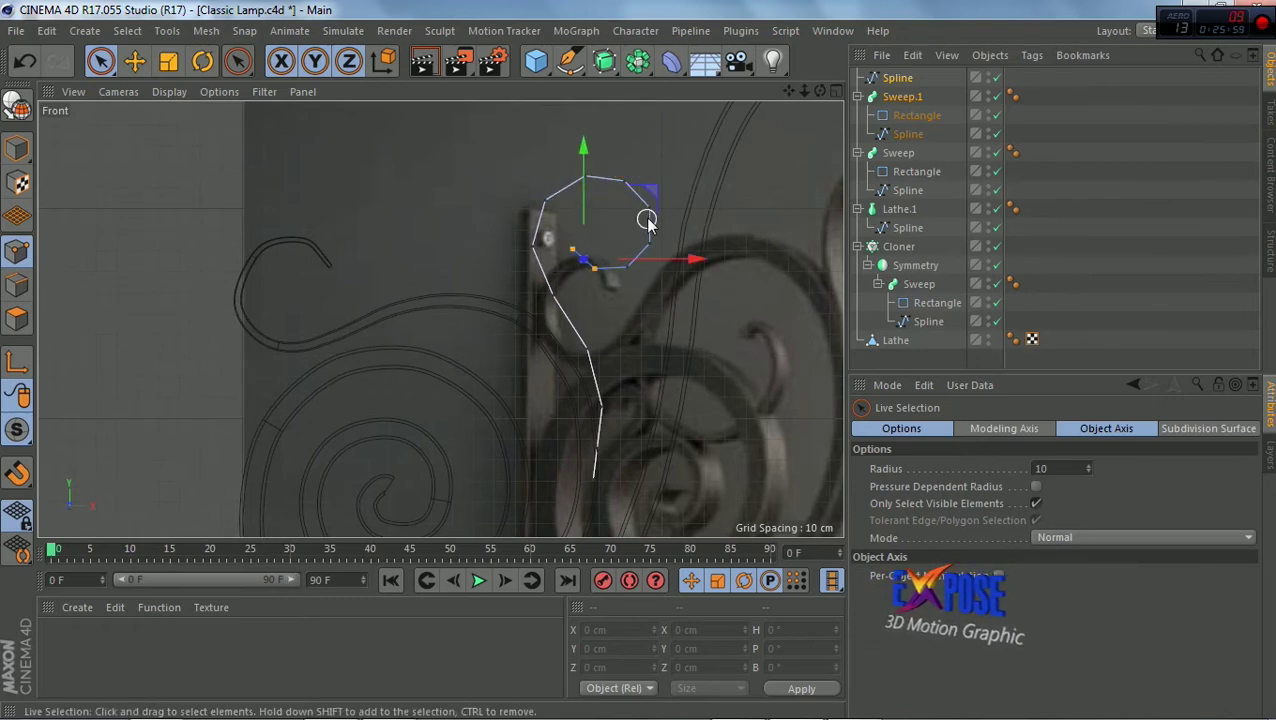
shift+click(595, 267)
shift+click(625, 262)
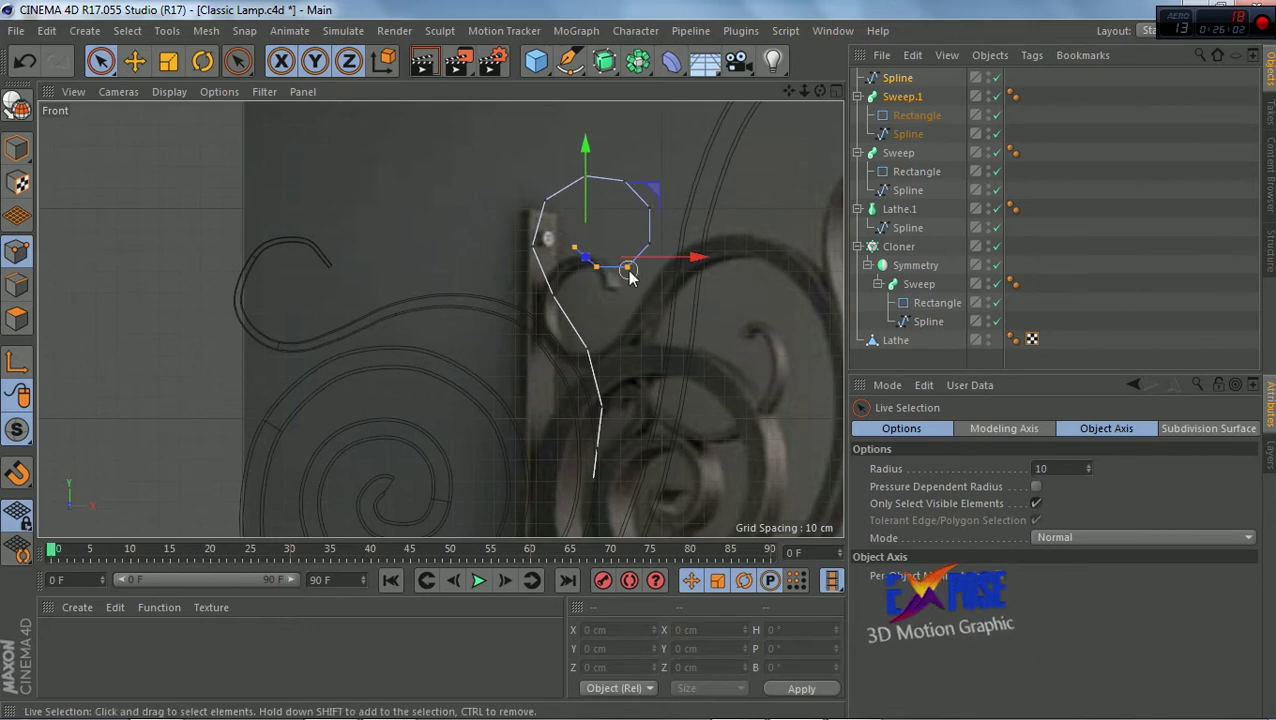
shift+click(648, 240)
mouse_move(670, 192)
mouse_down()
mouse_move(677, 181)
mouse_move(644, 175)
mouse_move(650, 163)
mouse_up()
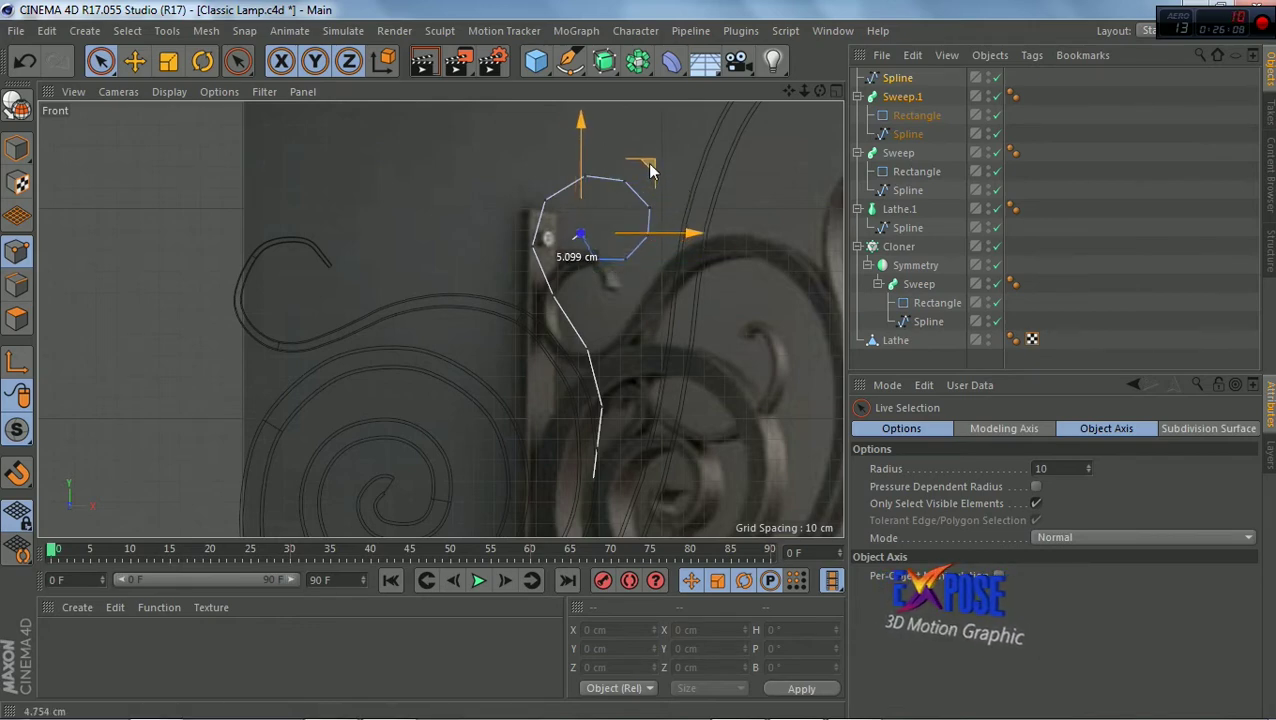
click(678, 148)
scroll(676, 148, down, 3)
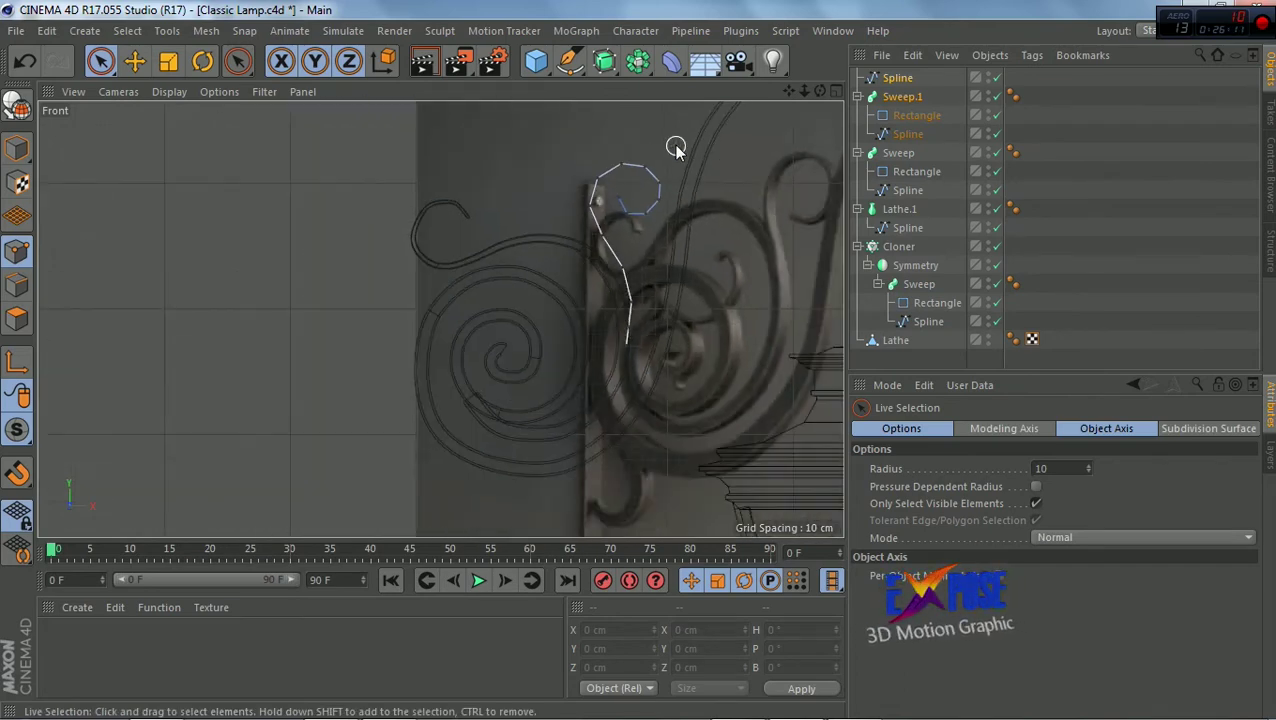
drag(100, 61, 170, 122)
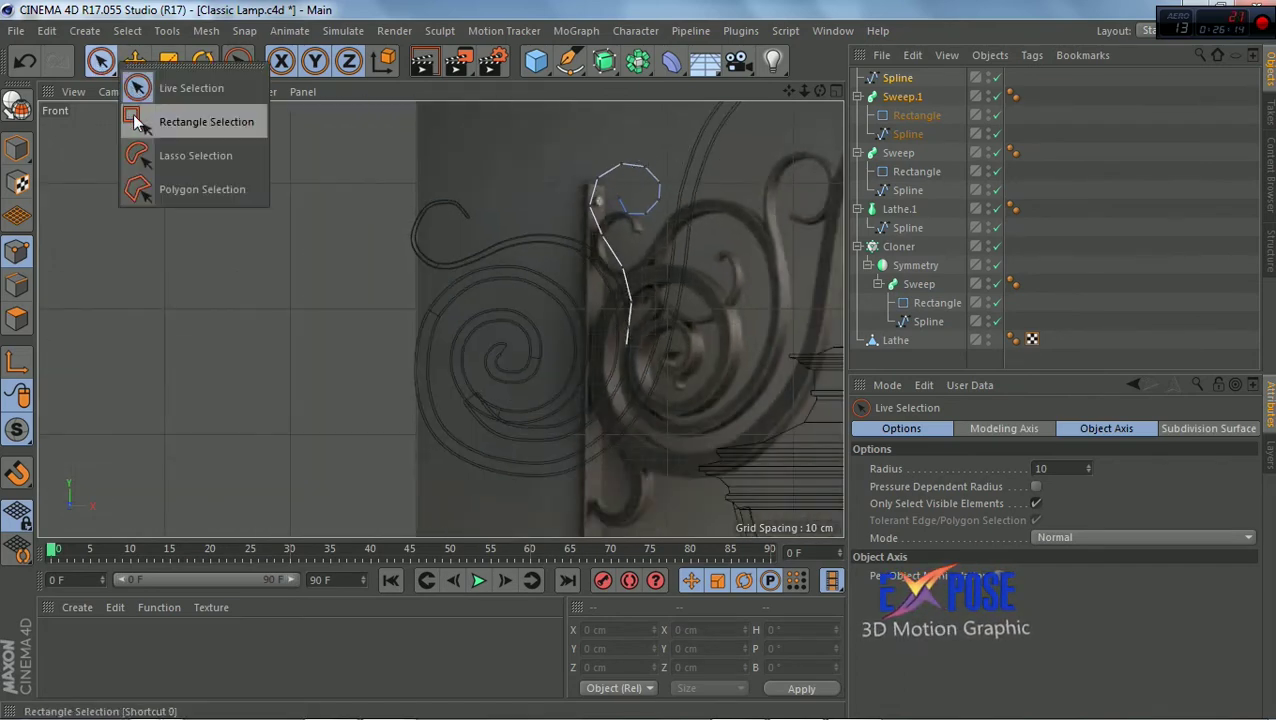
Set all of the new spline's points to Soft Interpolation
drag(561, 125, 632, 288)
right_click(603, 240)
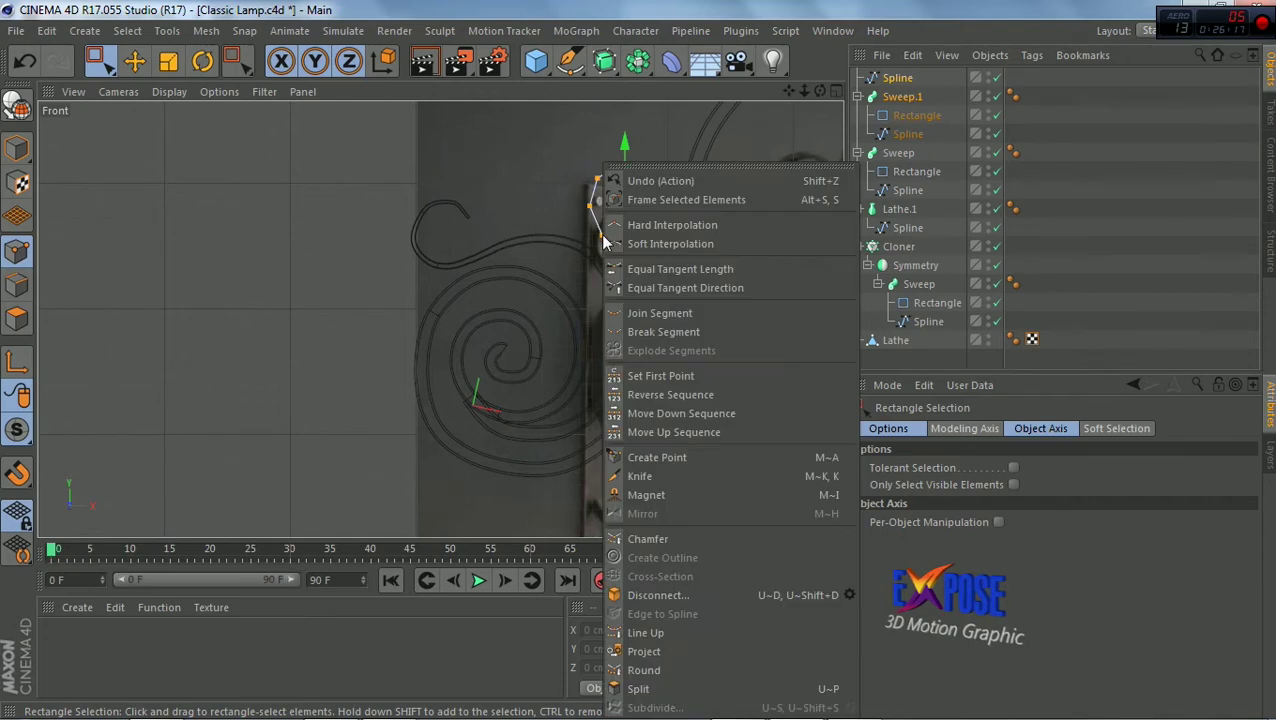
key(Escape)
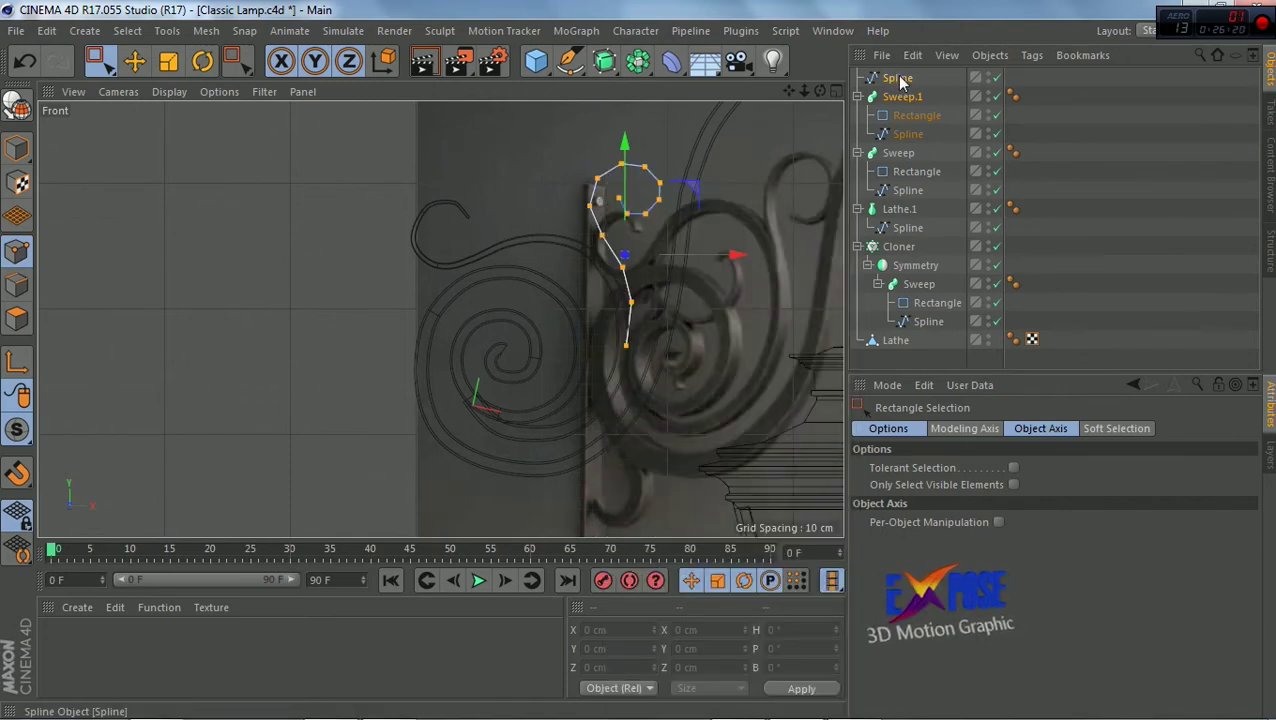
click(897, 78)
right_click(632, 212)
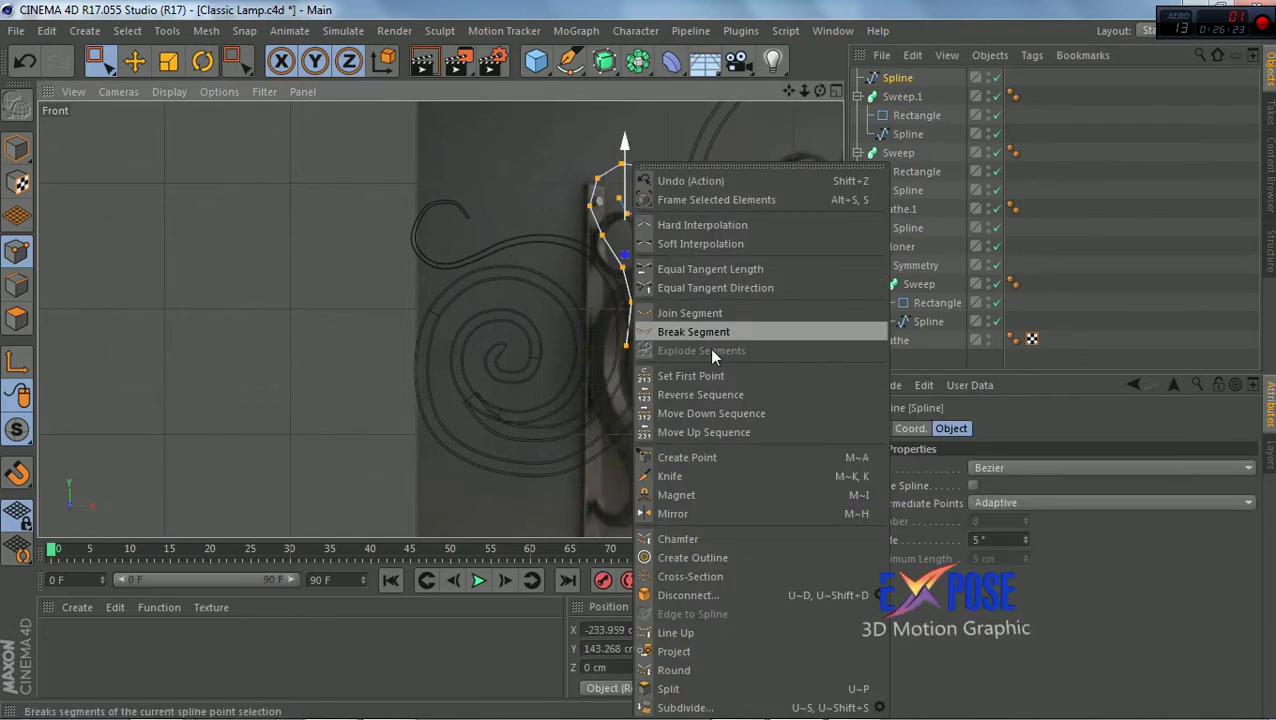
click(702, 243)
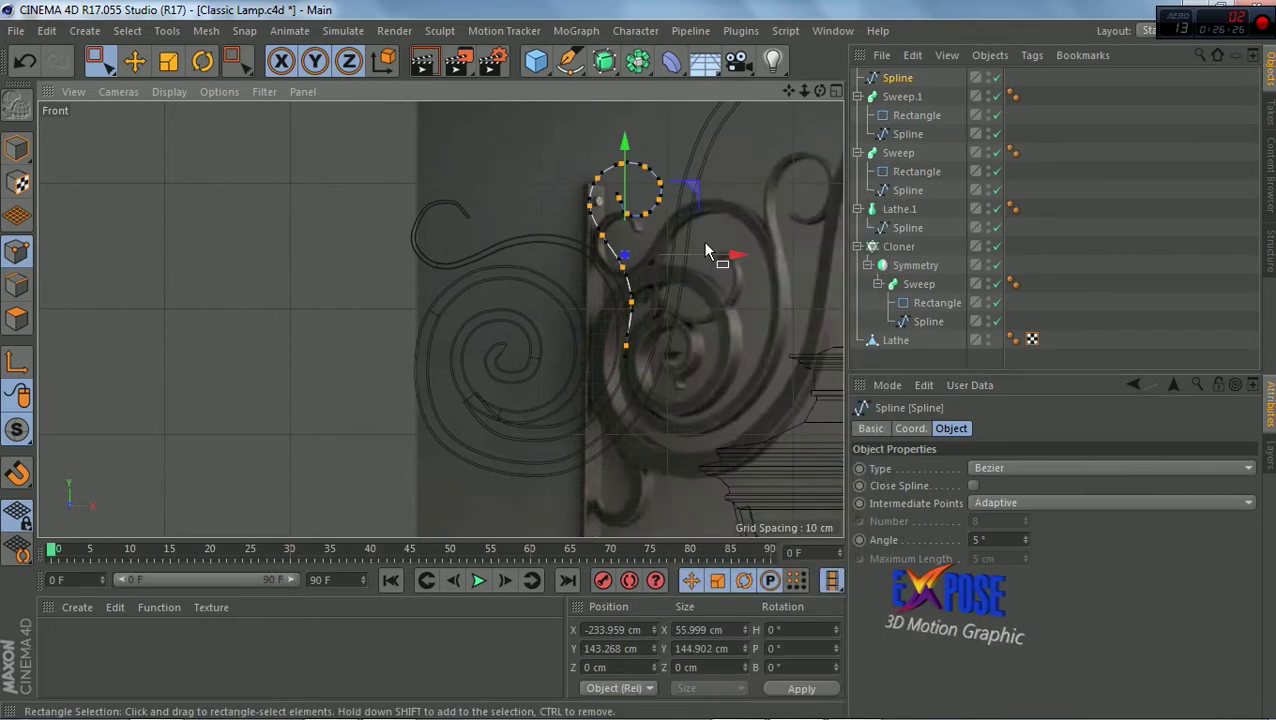
Move the spline's end and loop points so the top forms a rounder circle
scroll(658, 350, up, 3)
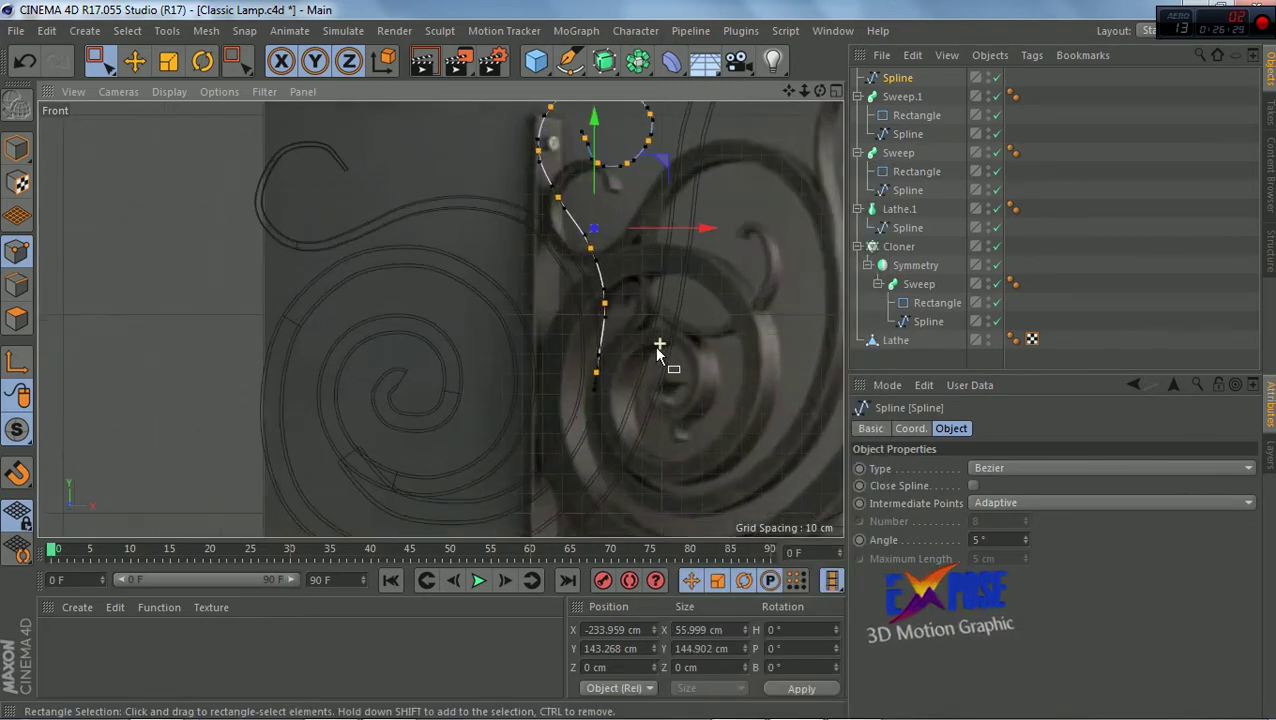
click(598, 370)
scroll(616, 385, up, 3)
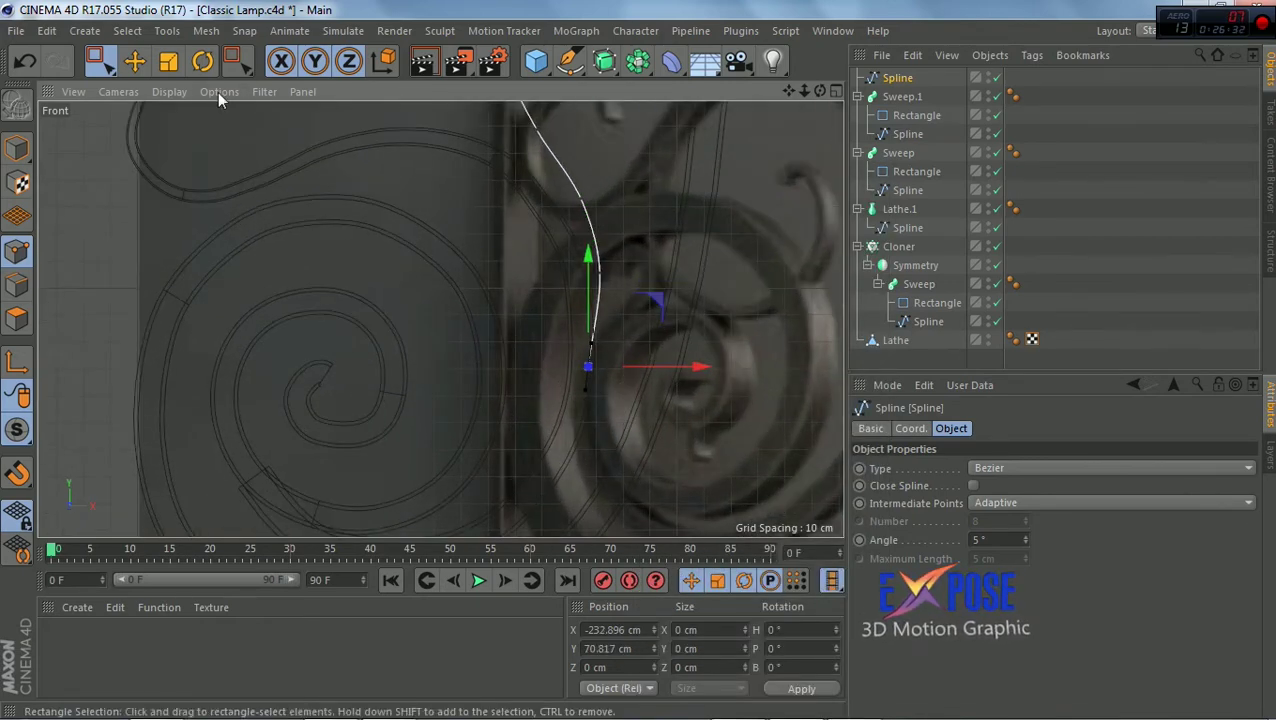
click(100, 61)
click(190, 86)
scroll(537, 354, up, 3)
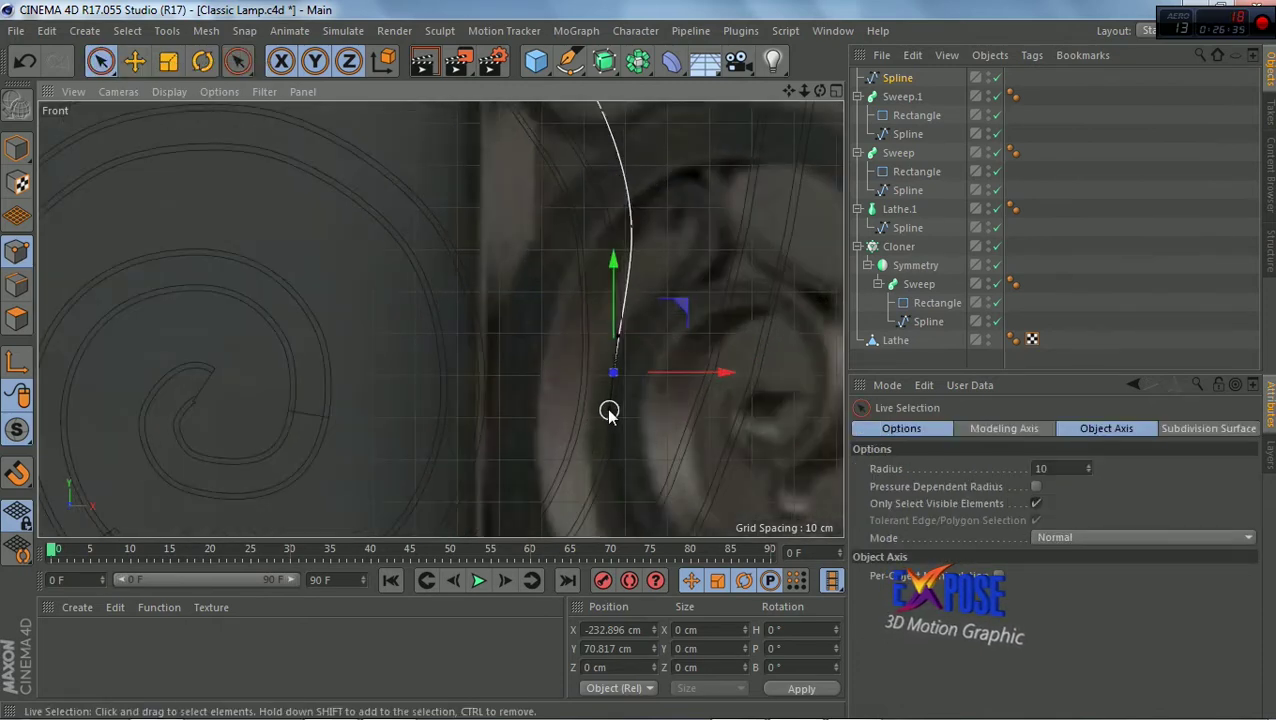
click(134, 61)
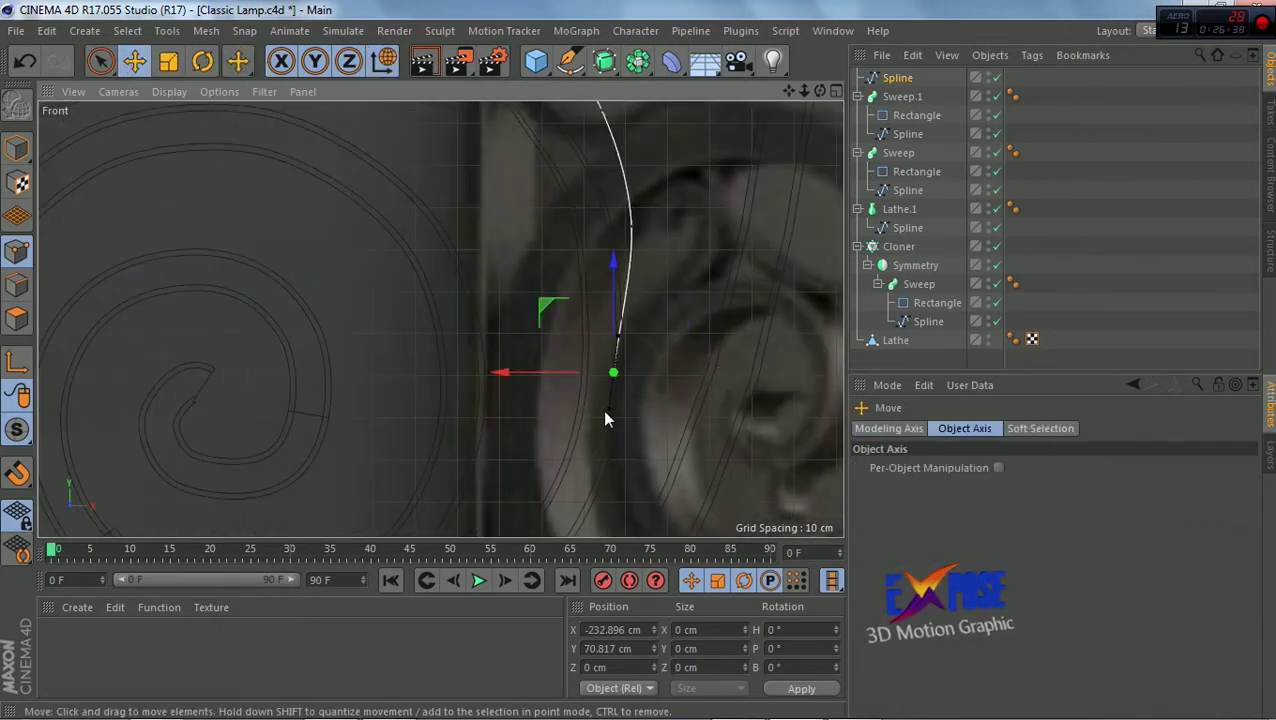
scroll(603, 418, down, 3)
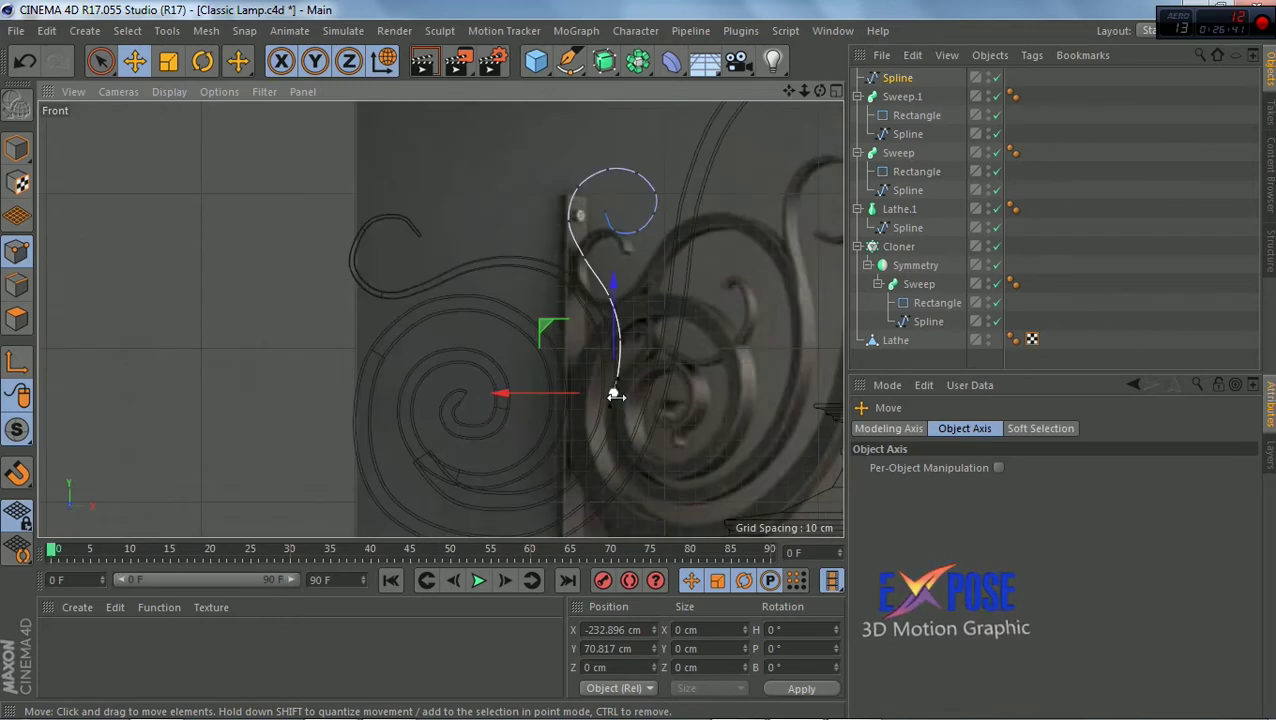
scroll(615, 400, up, 2)
click(647, 191)
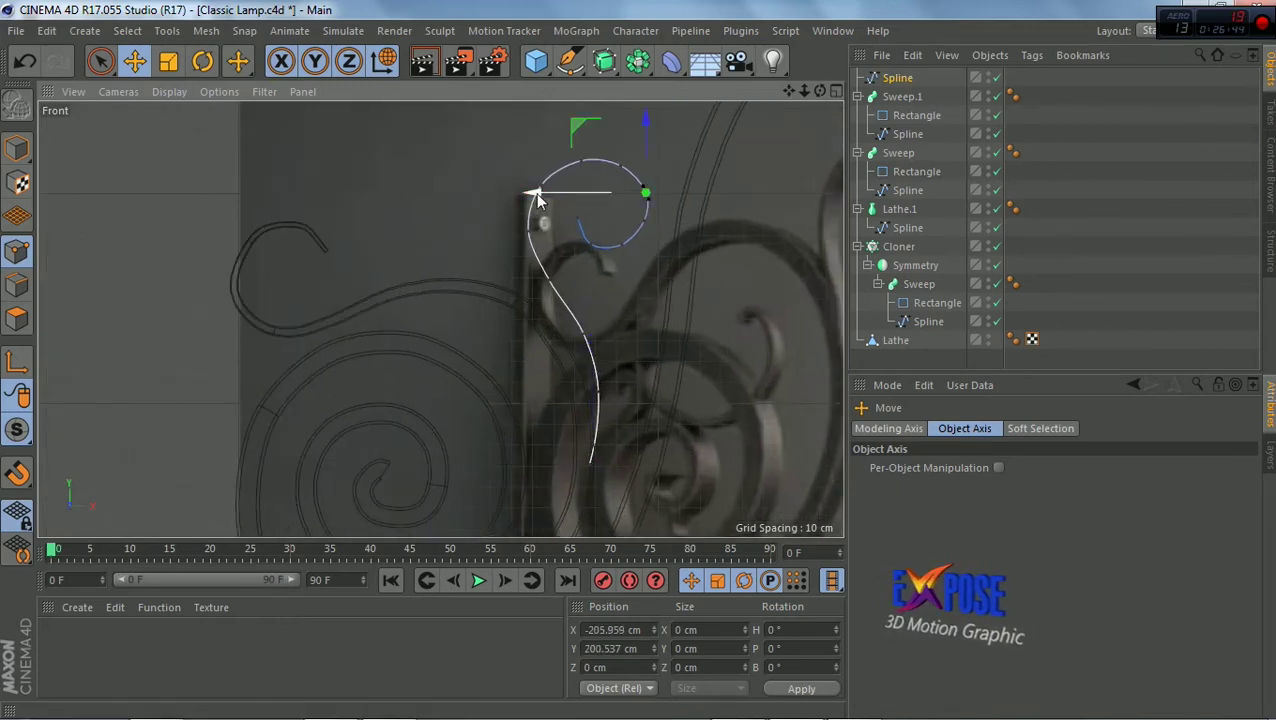
drag(533, 203, 540, 200)
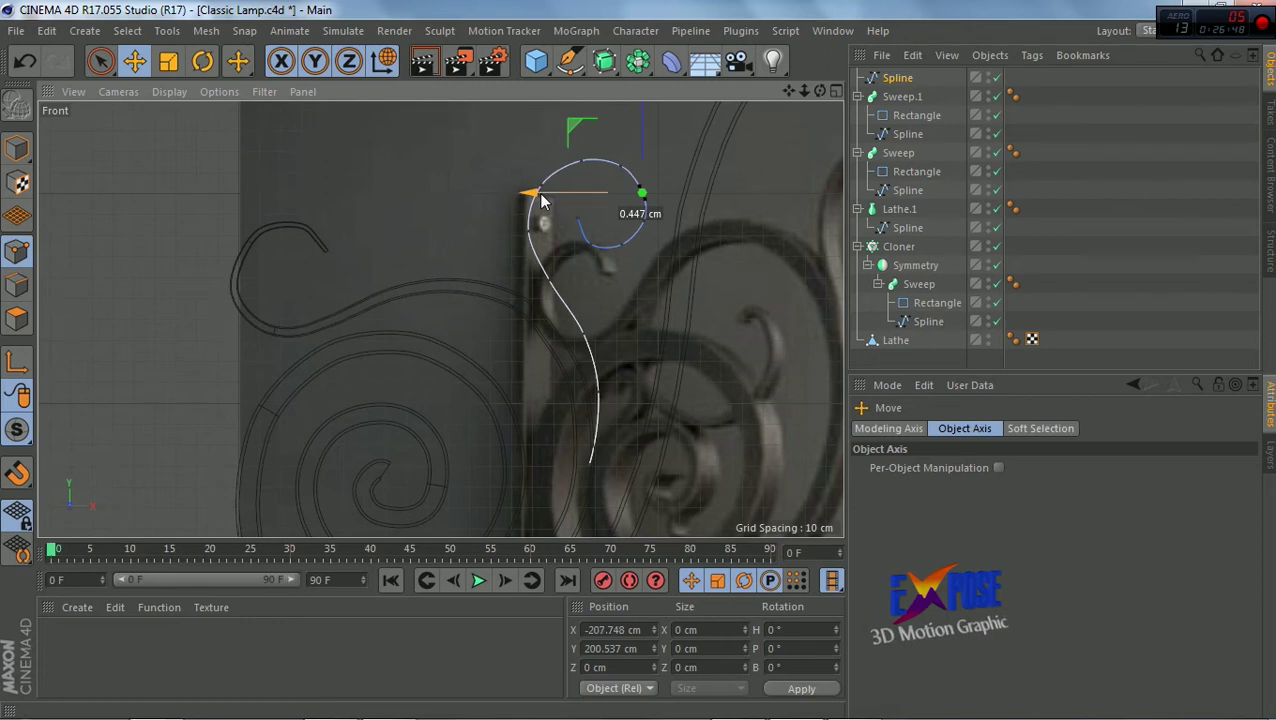
click(587, 246)
drag(587, 142, 590, 150)
scroll(603, 285, down, 3)
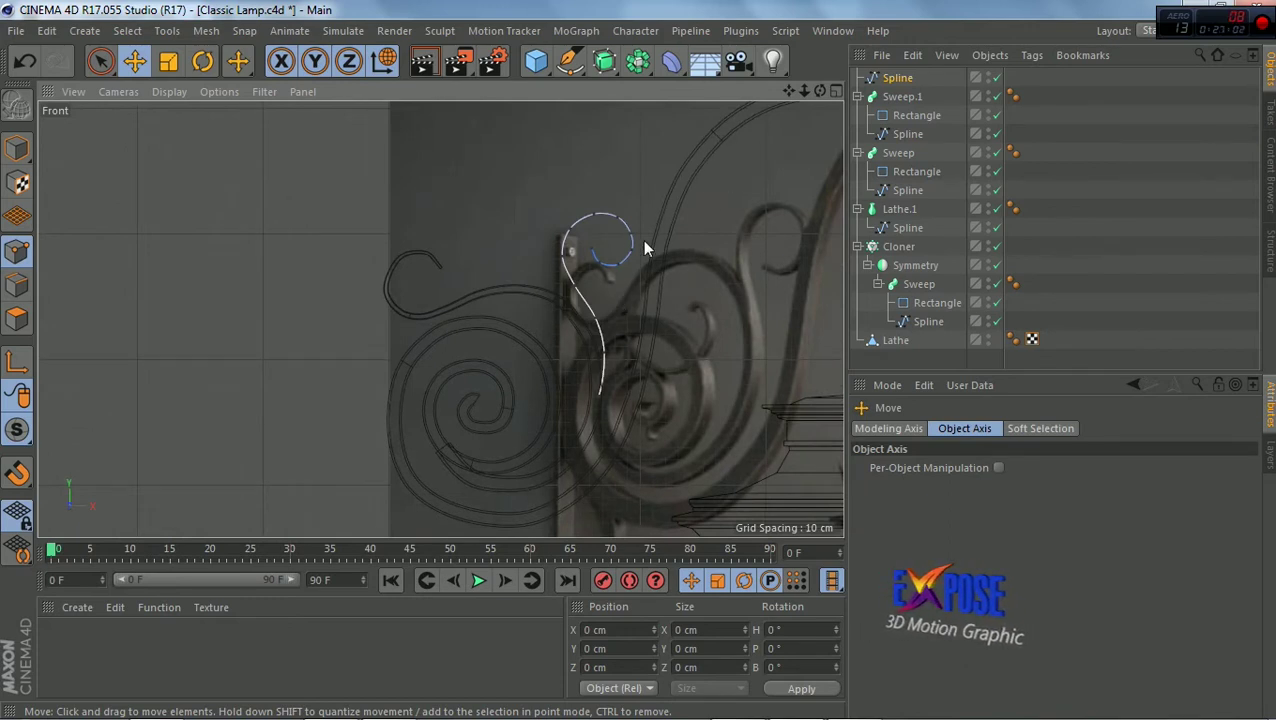
scroll(644, 250, up, 2)
Copy Sweep.1's rectangle and nest it with the new spline under a new Sweep.2
click(913, 116)
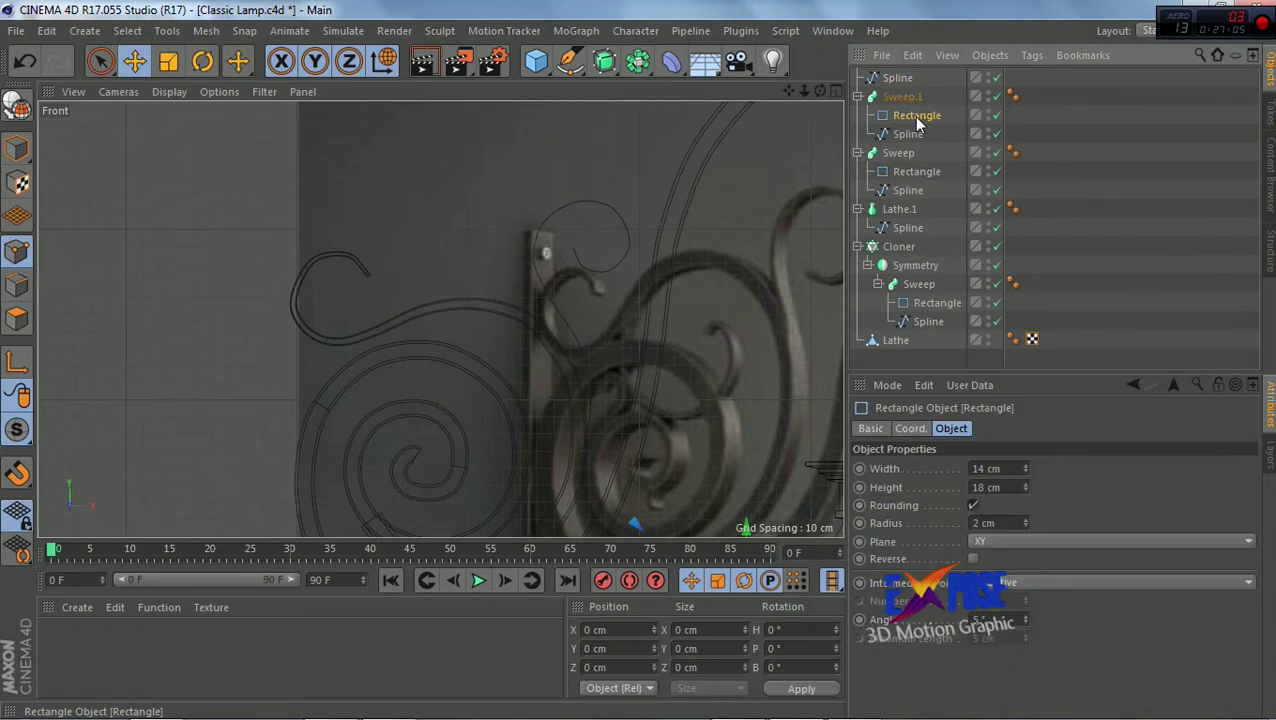
ctrl+drag(908, 73, 903, 77)
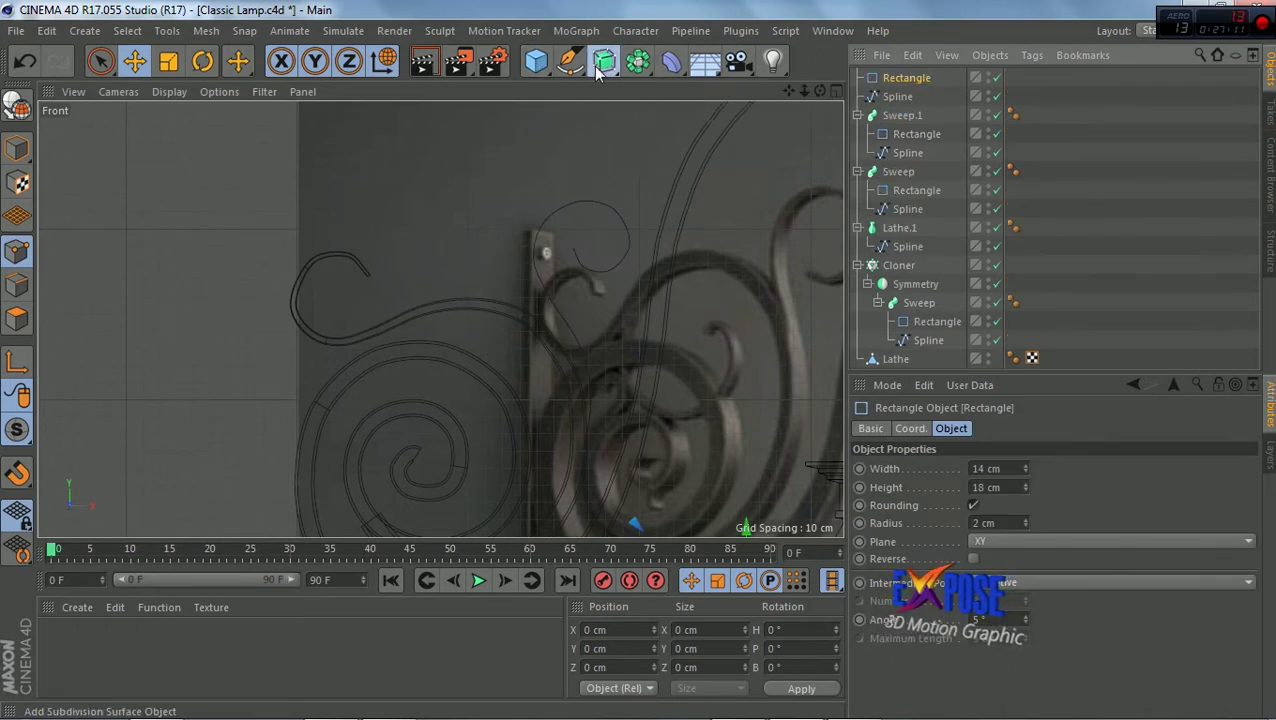
drag(597, 72, 660, 152)
click(906, 96)
ctrl+click(895, 115)
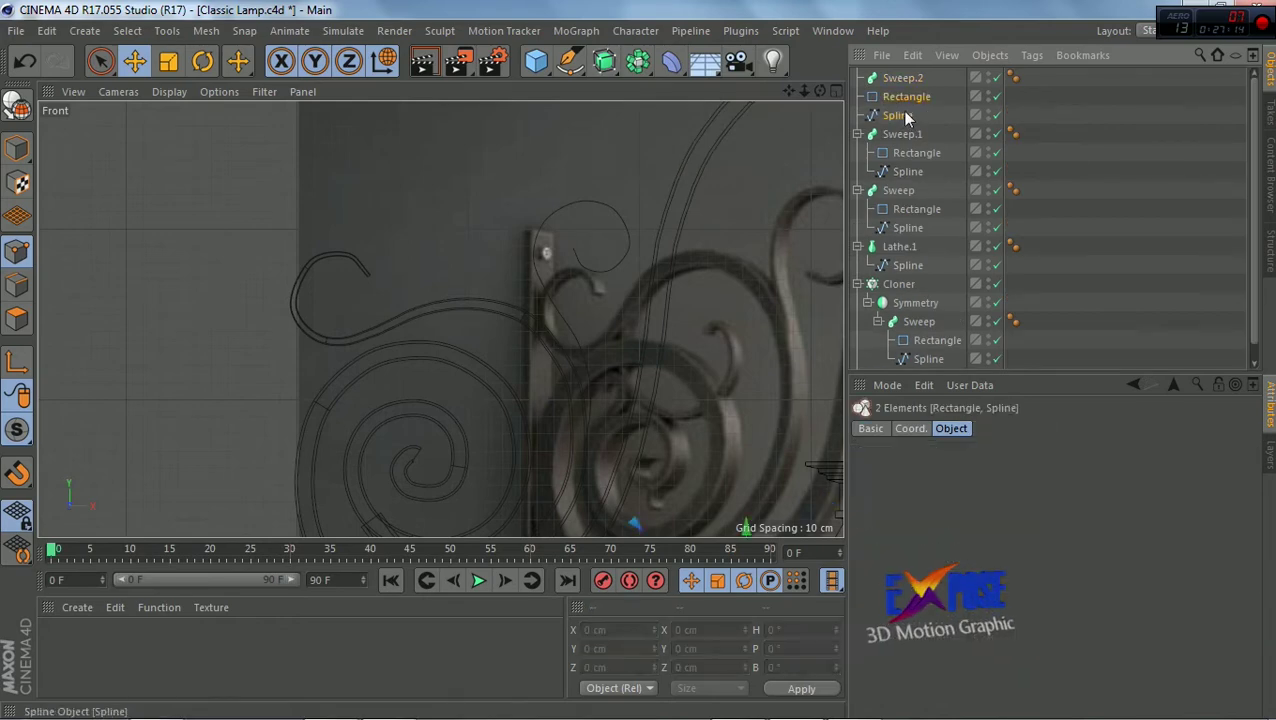
drag(906, 117, 906, 80)
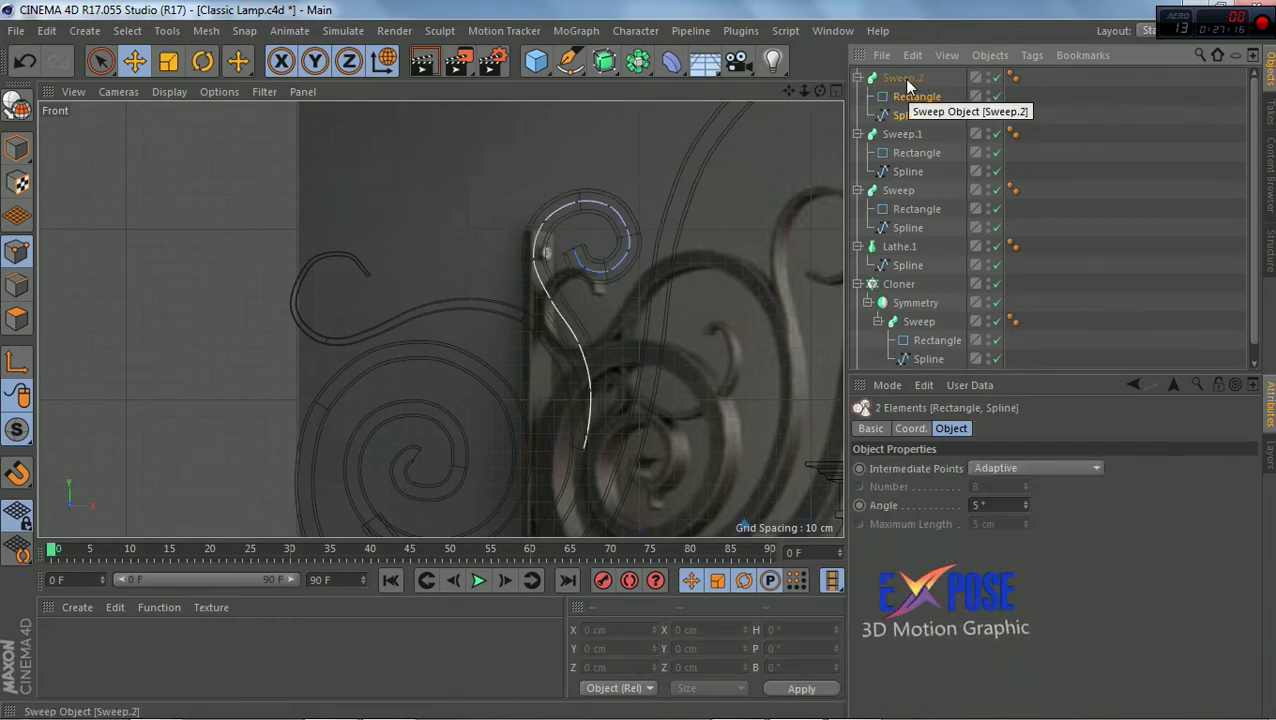
Size the profile rectangle to 8 × 10 cm and taper Sweep.2's end to 42%
click(903, 98)
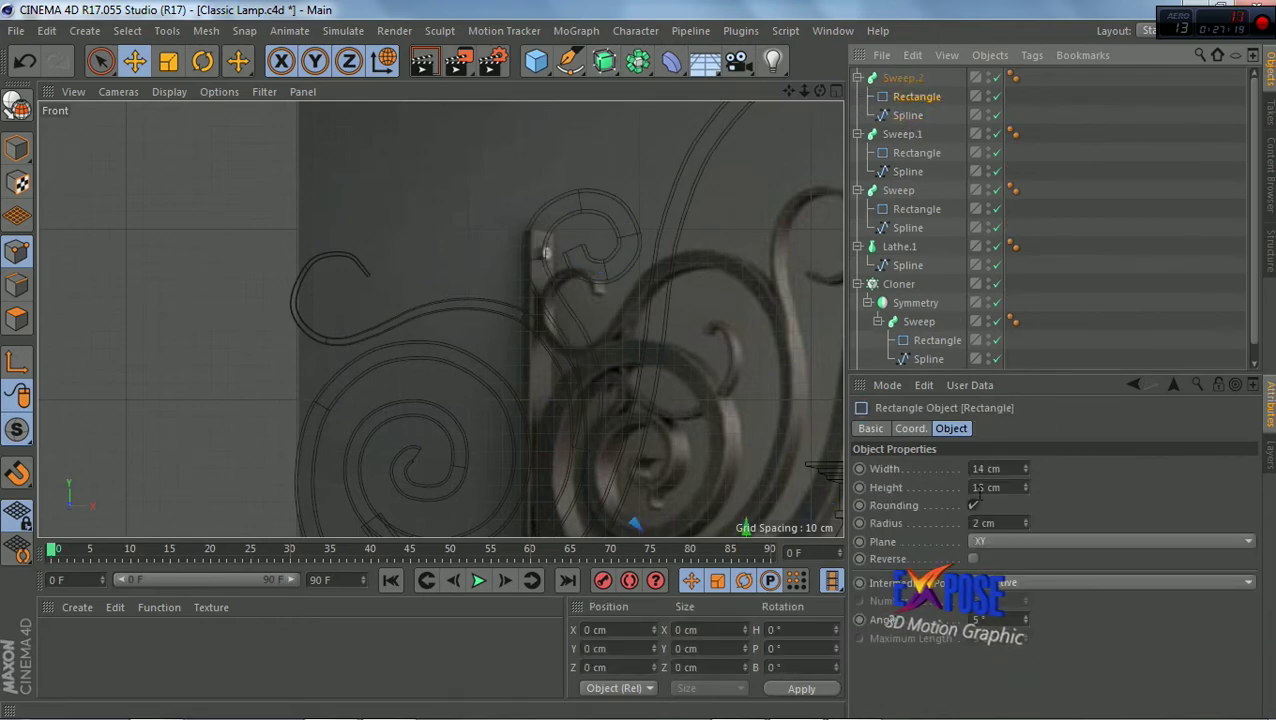
text(10)
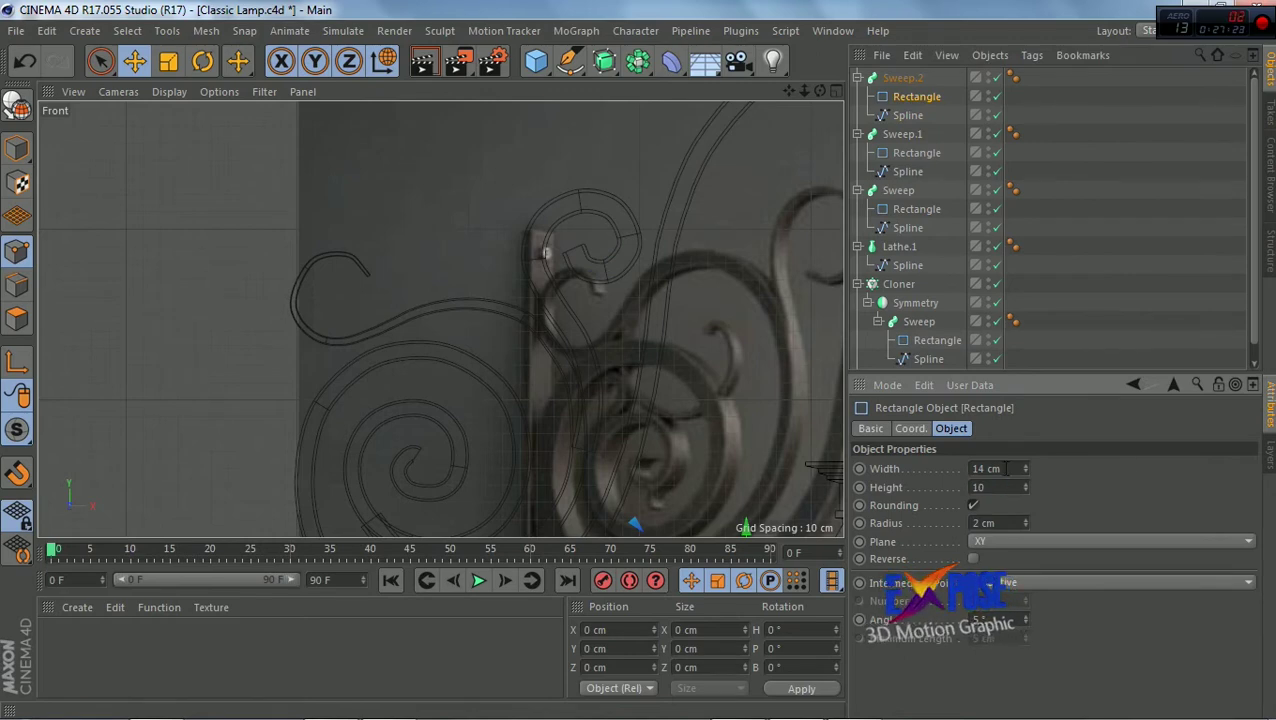
click(976, 468)
text(8)
key(Return)
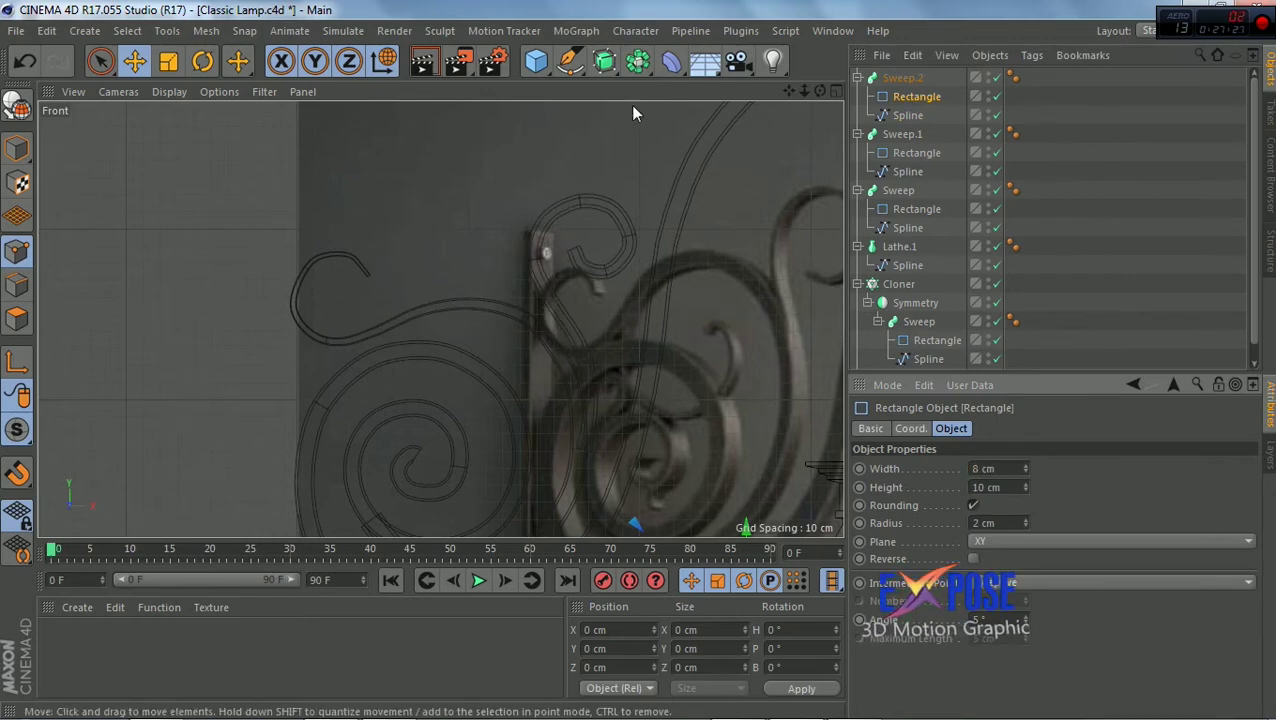
click(910, 77)
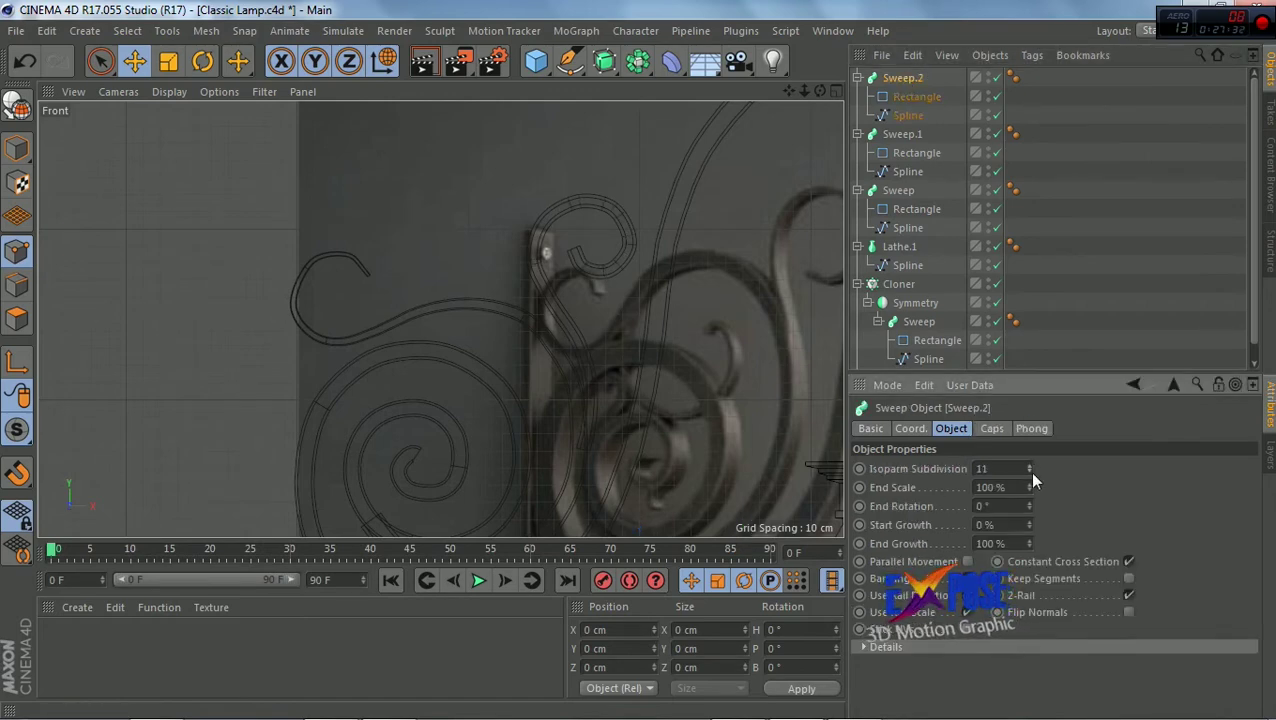
drag(1029, 487, 1029, 498)
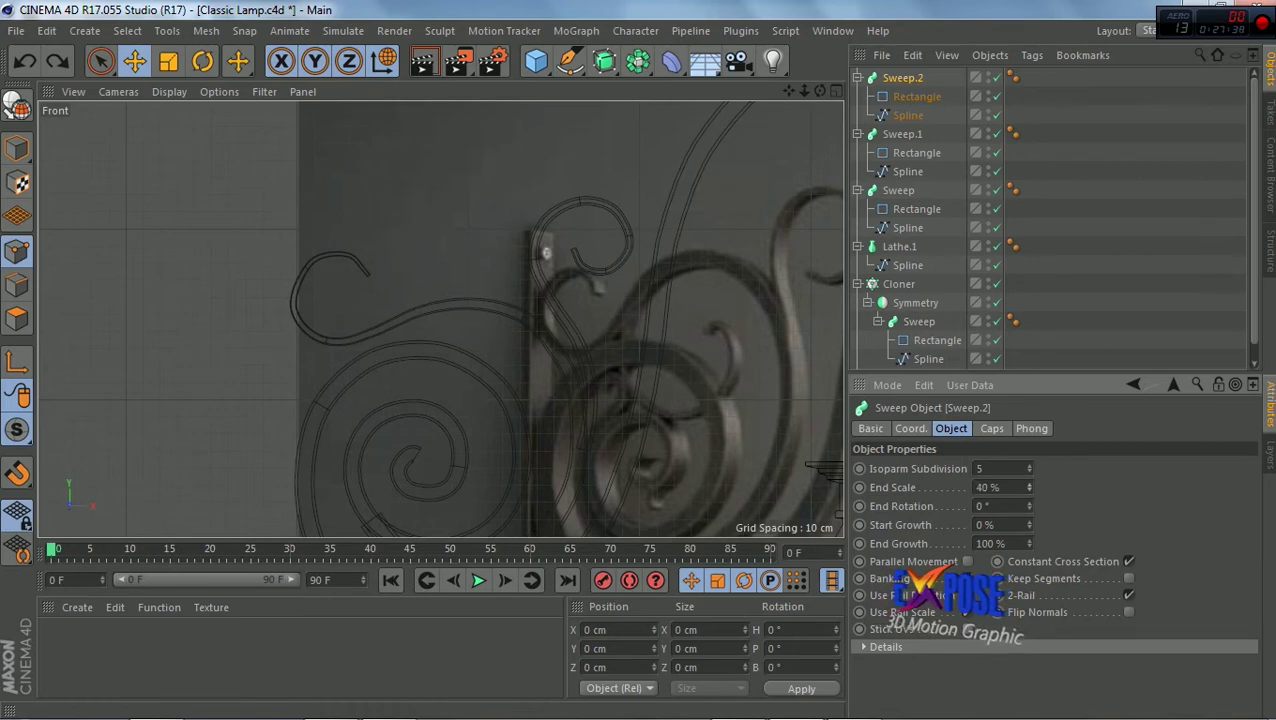
click(830, 90)
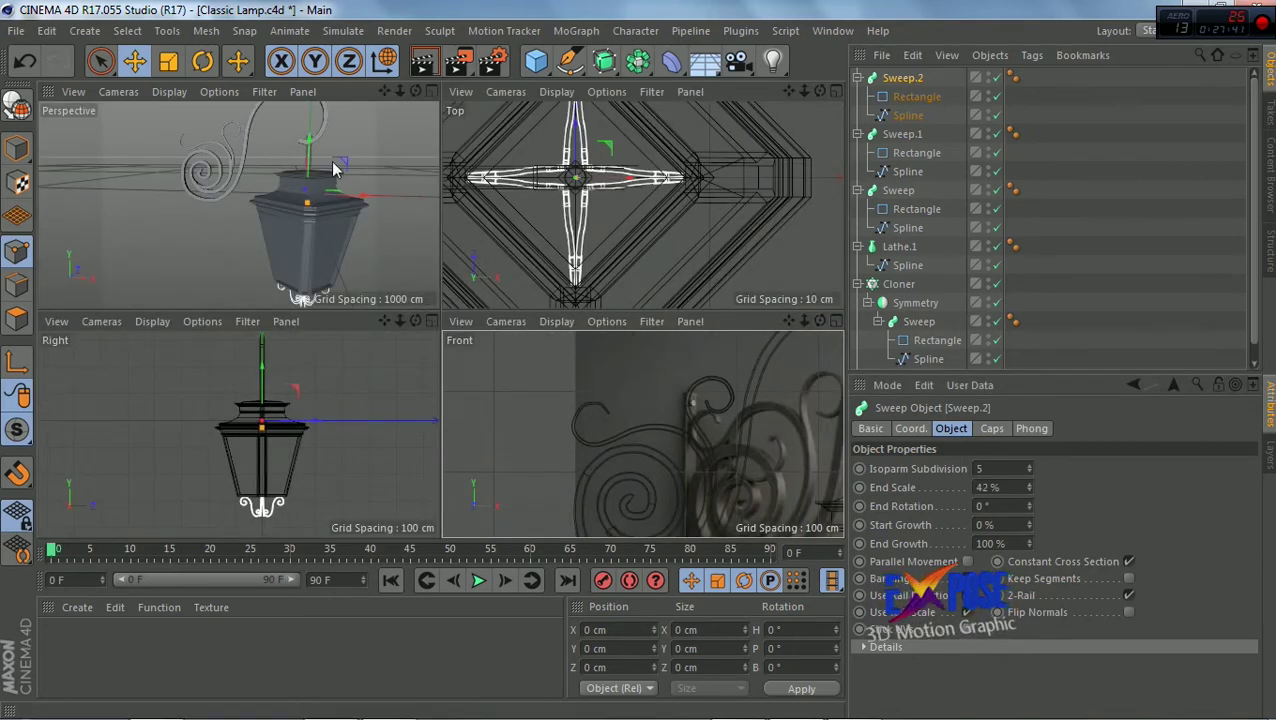
Add a cube and flatten it along its width
click(431, 91)
scroll(451, 120, up, 3)
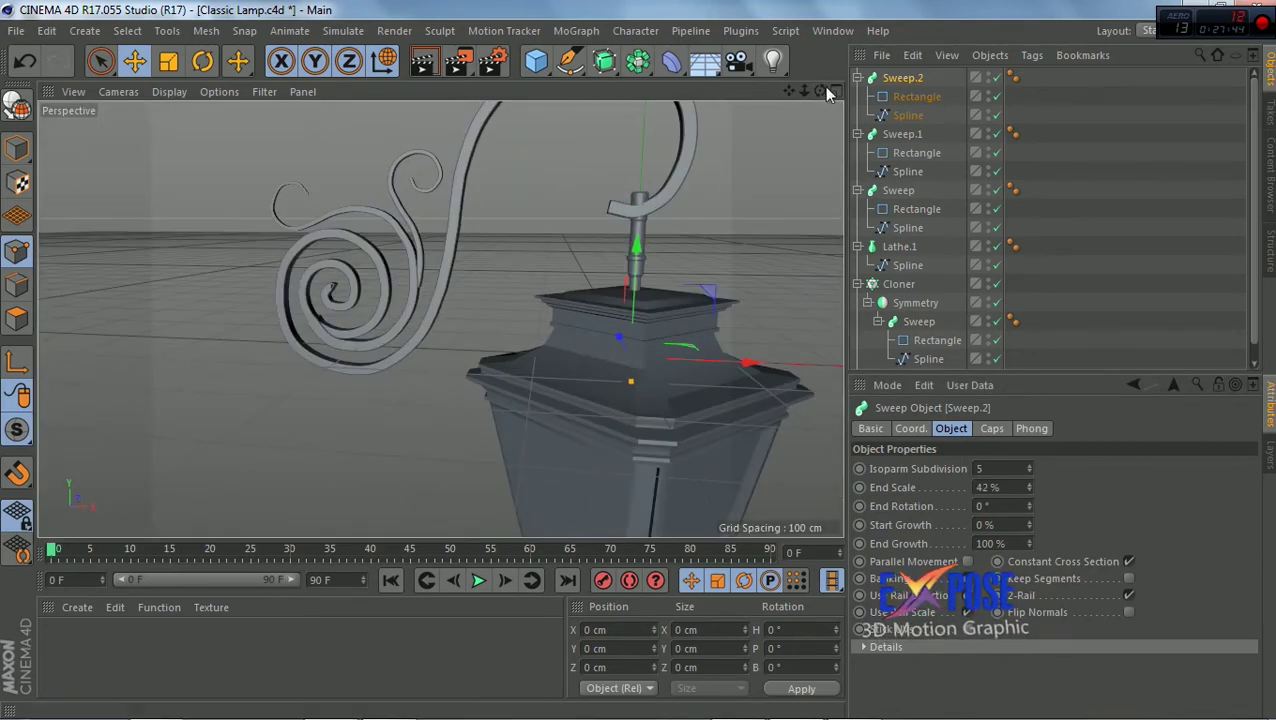
mouse_move(482, 112)
alt+mouse_down()
mouse_move(631, 357)
mouse_move(741, 143)
alt+mouse_up()
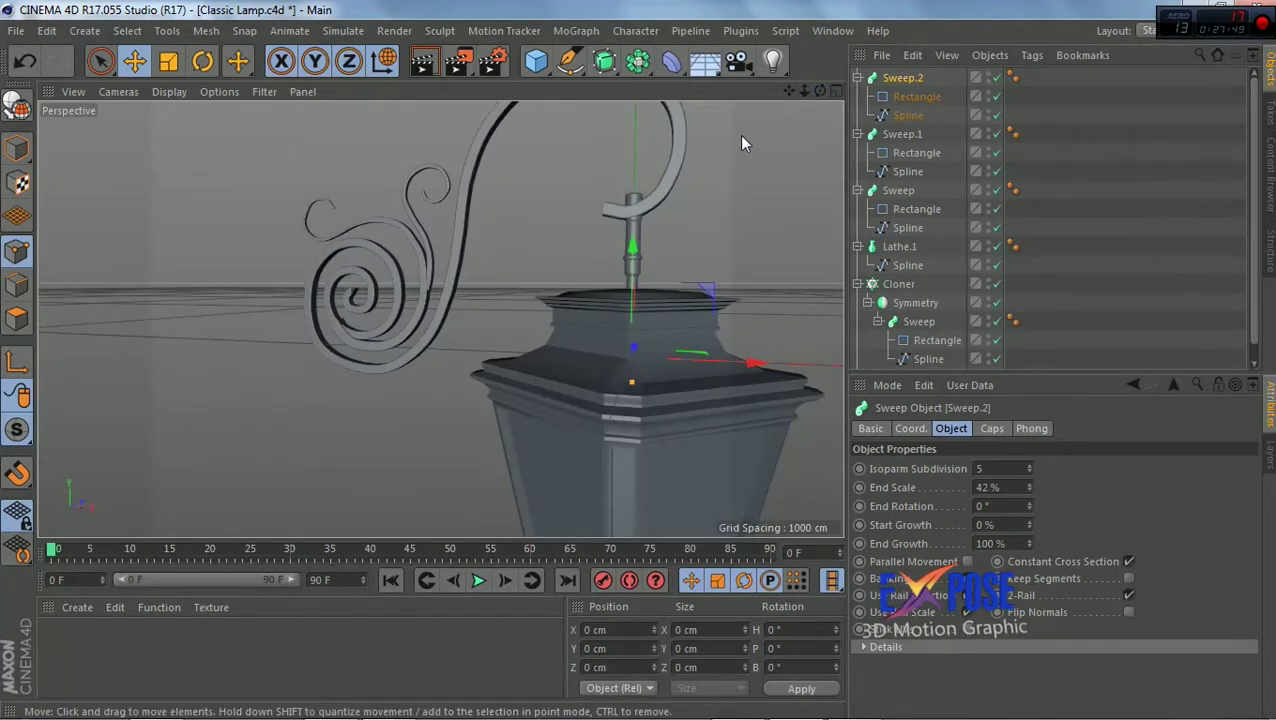
click(835, 92)
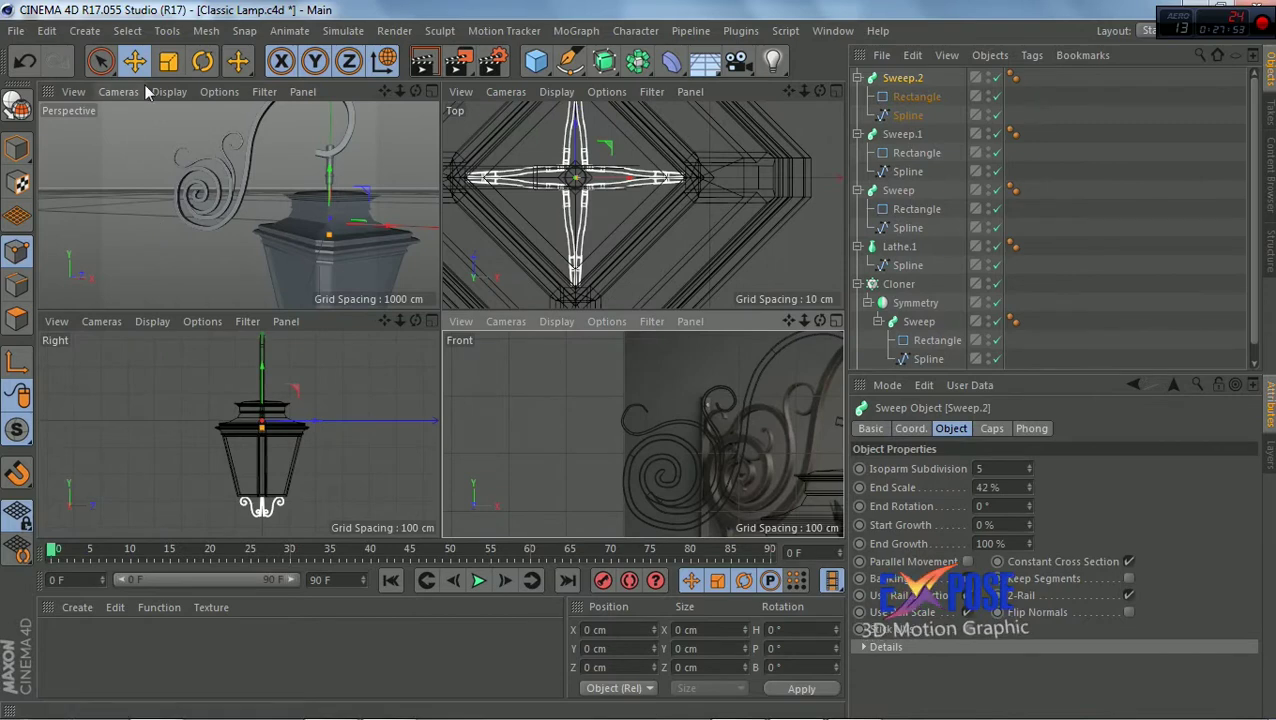
click(536, 61)
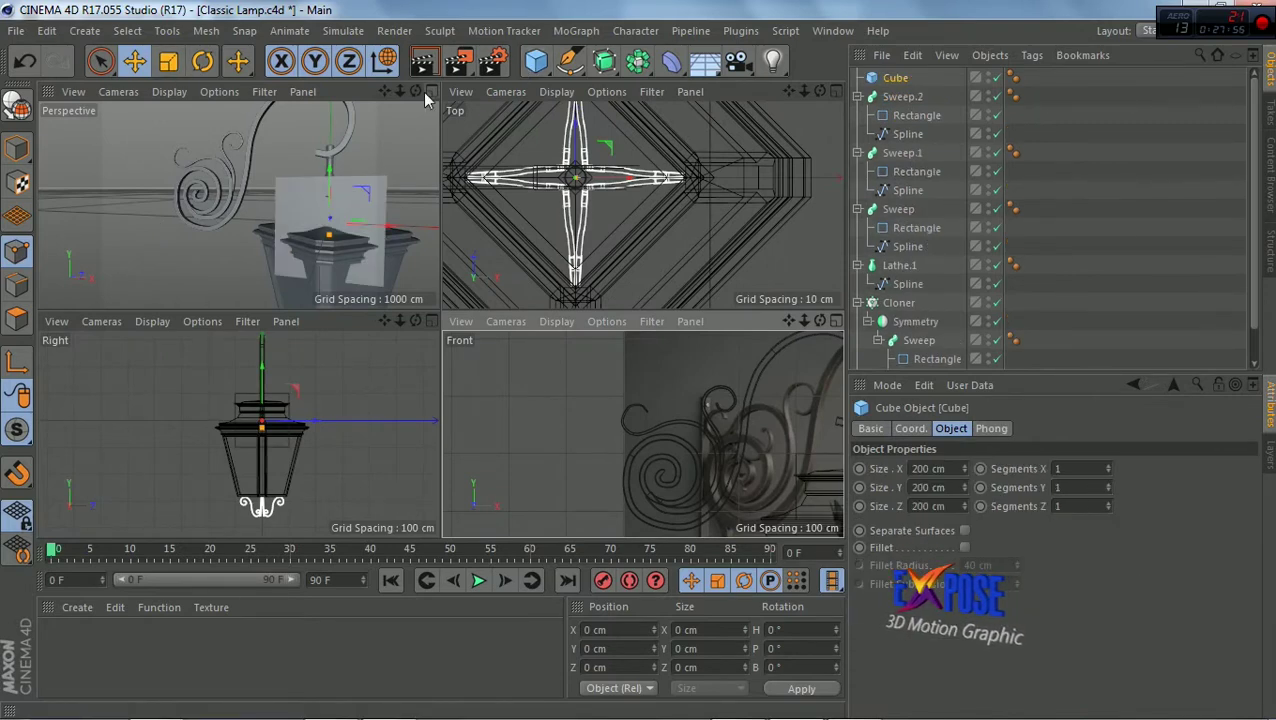
drag(415, 91, 395, 120)
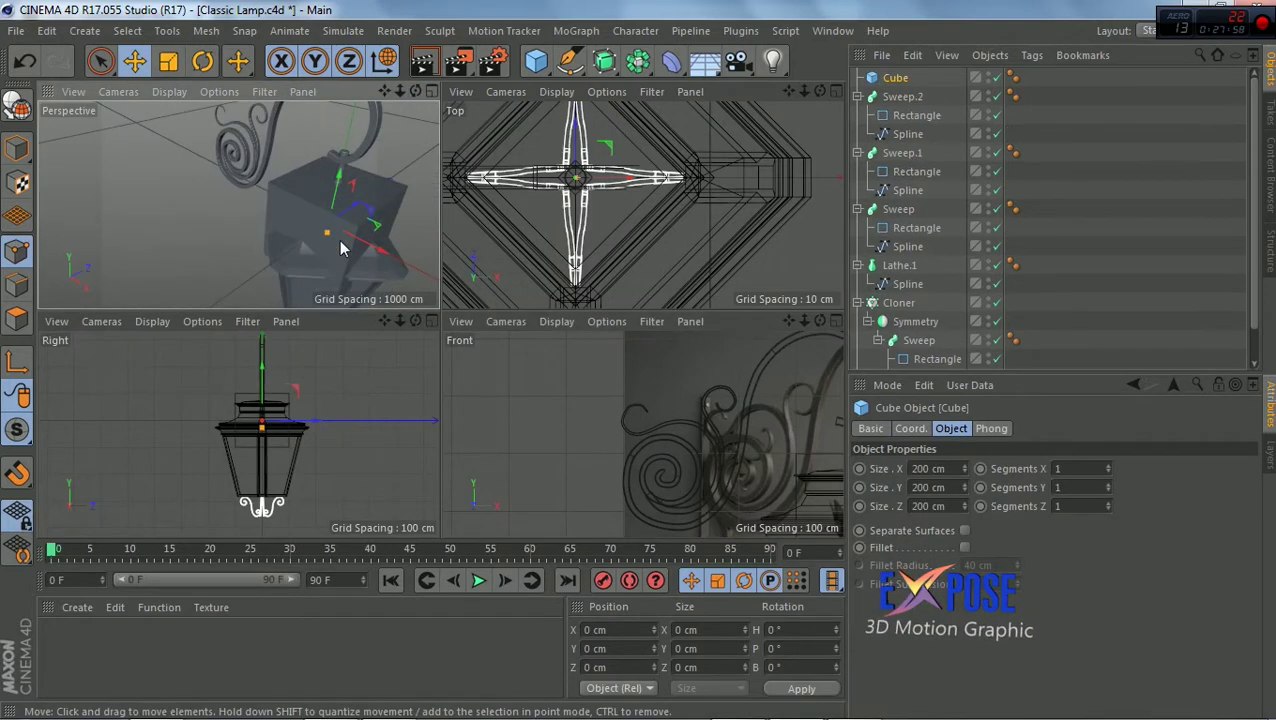
click(17, 149)
drag(326, 232, 222, 200)
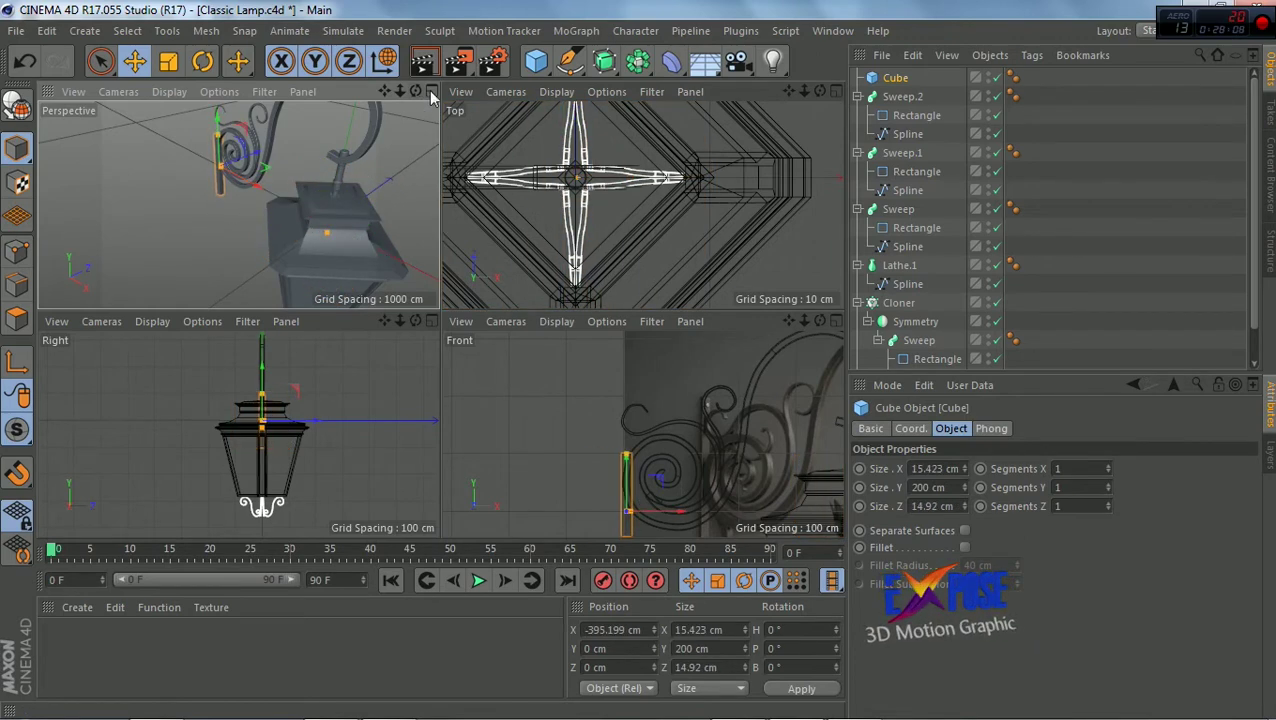
Stretch the cube into a tall bar, about 281.7 cm high, beside the scroll
middle_click(641, 434)
scroll(419, 364, up, 3)
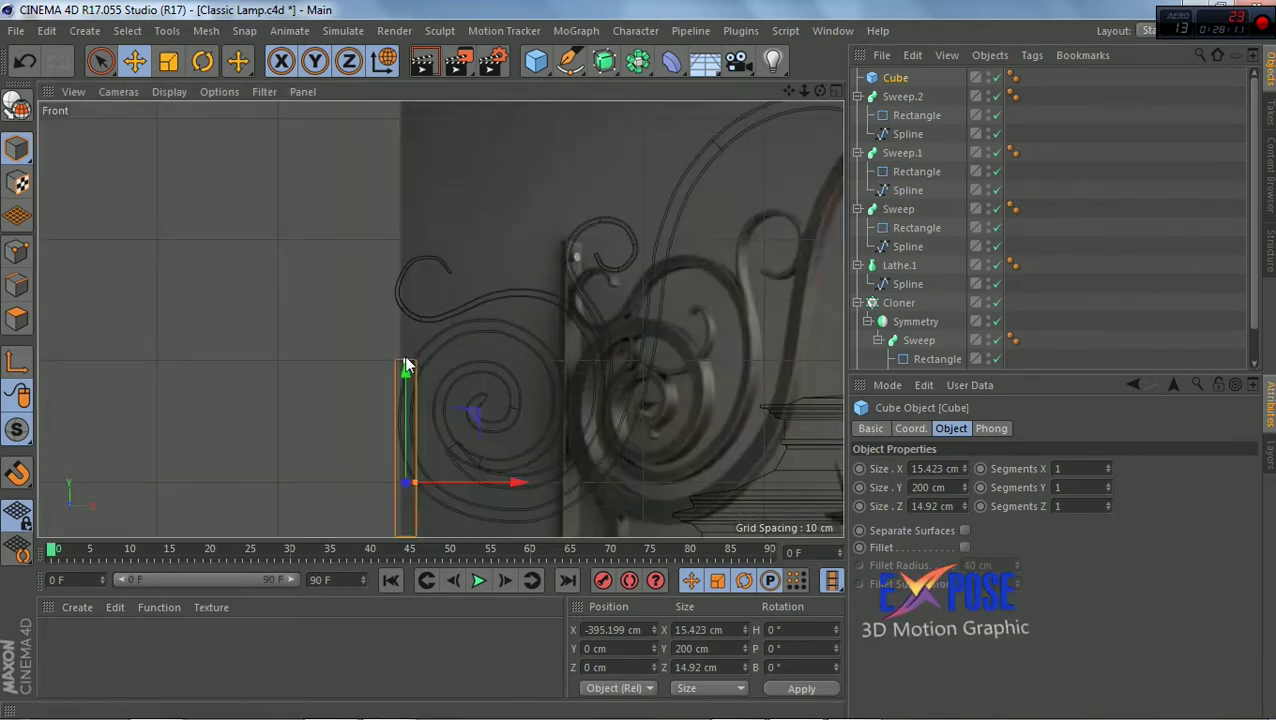
scroll(407, 342, down, 2)
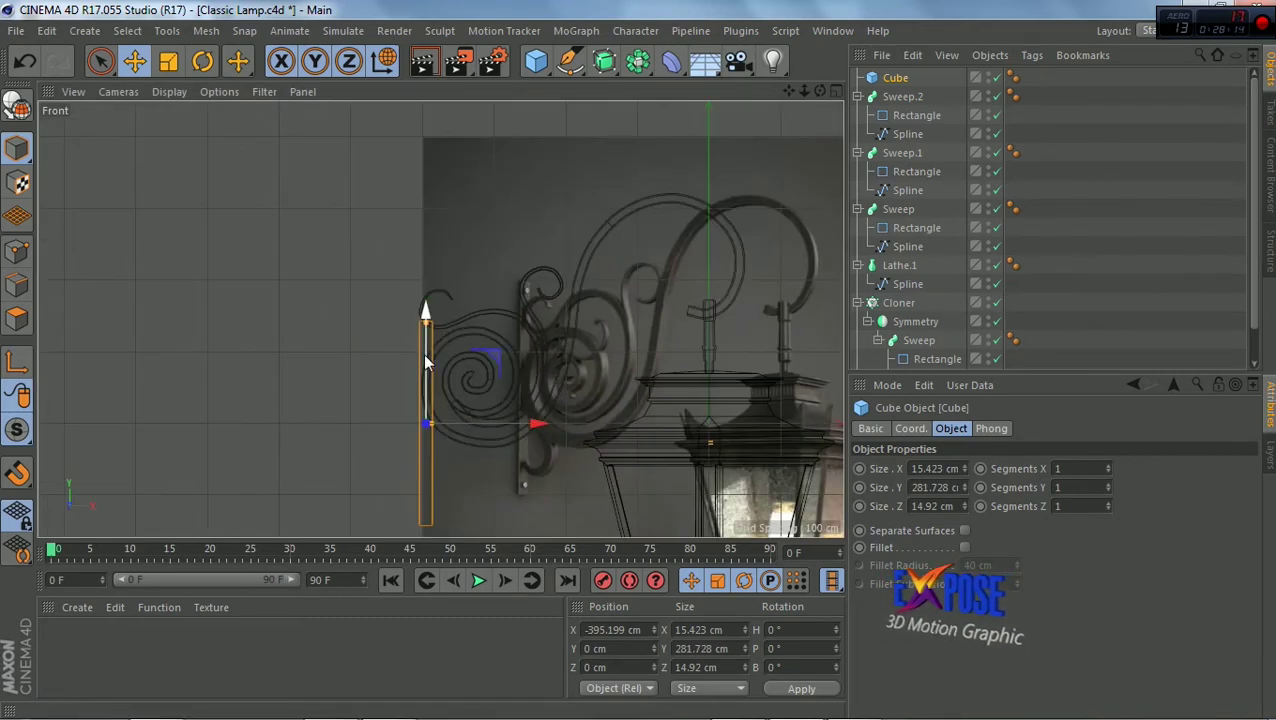
drag(425, 350, 425, 325)
drag(498, 377, 494, 378)
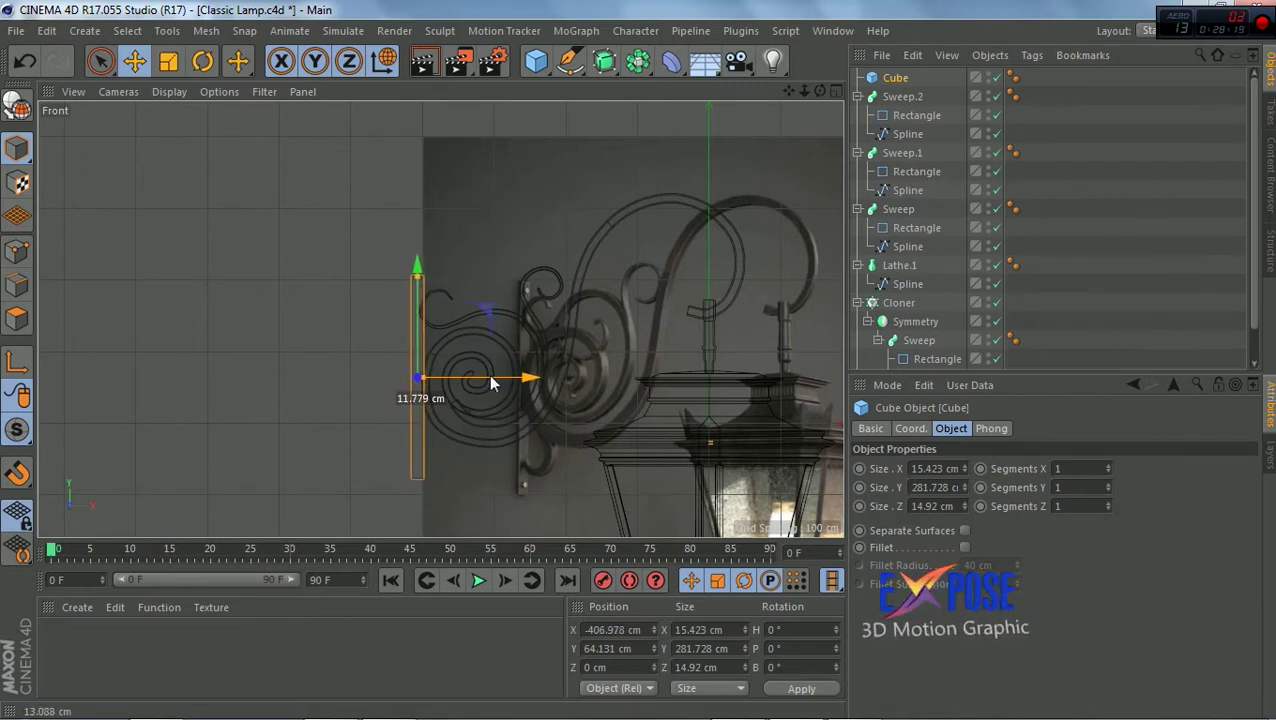
scroll(437, 320, up, 3)
click(453, 271)
Move Sweep.1's spline points so its left loop bends back to the wall bar
click(916, 171)
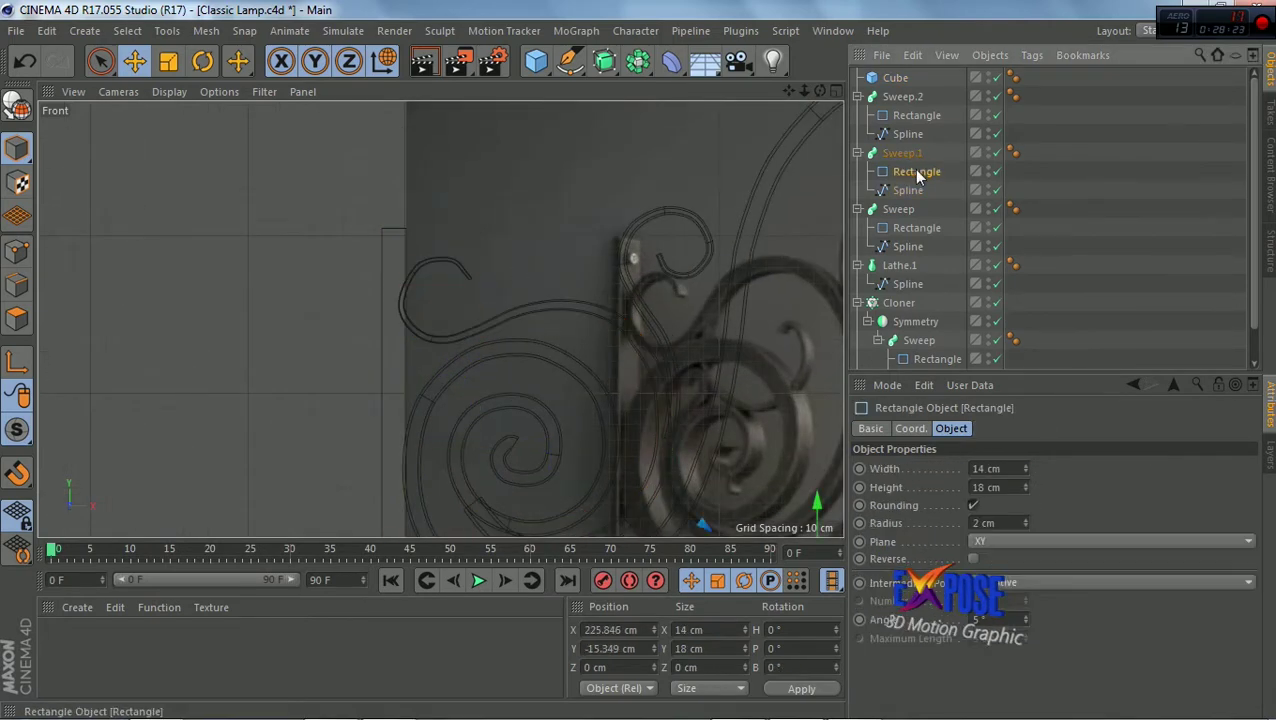
click(908, 190)
key(Return)
key(o)
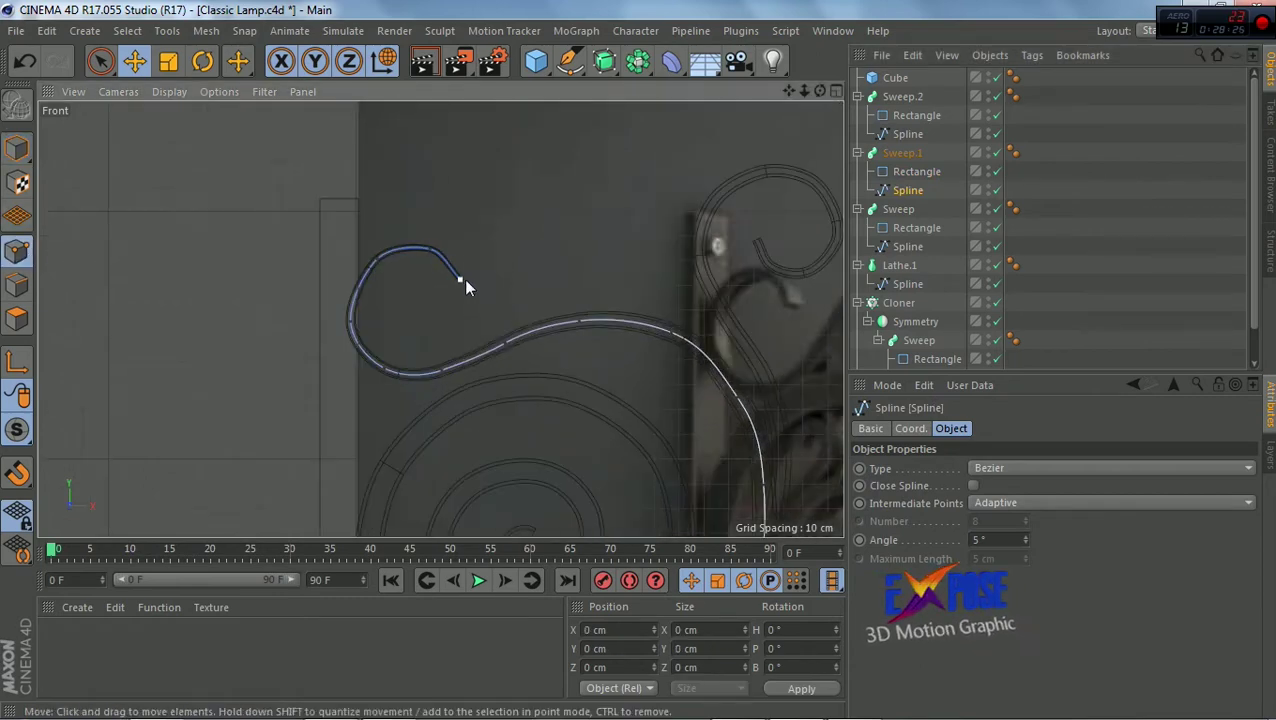
click(459, 279)
scroll(507, 276, up, 2)
scroll(449, 277, up, 2)
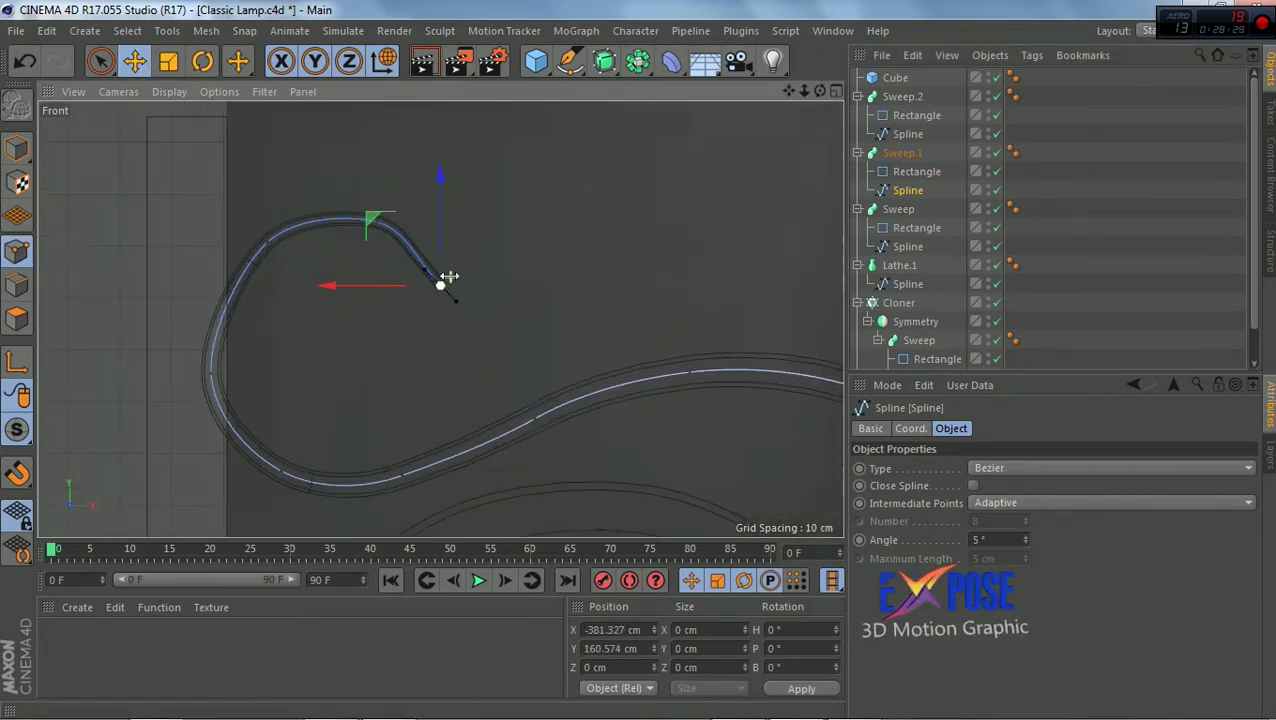
click(210, 378)
drag(114, 372, 133, 375)
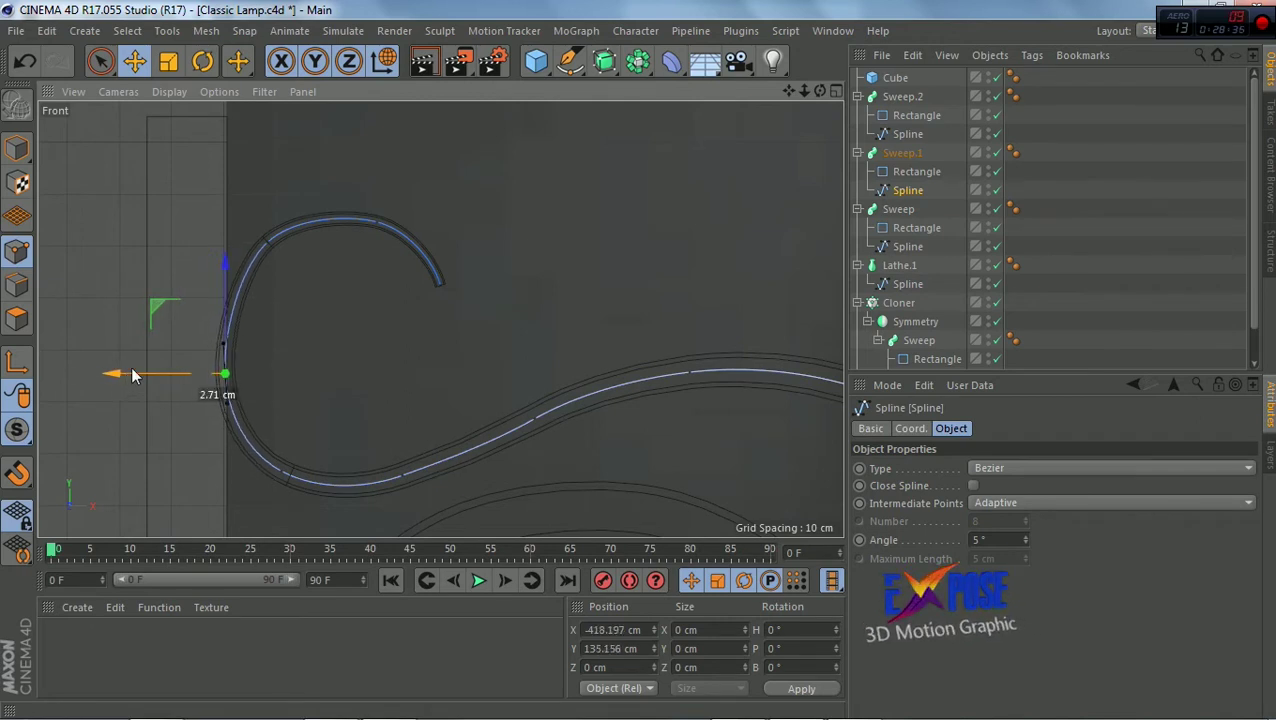
click(267, 245)
drag(265, 140, 267, 148)
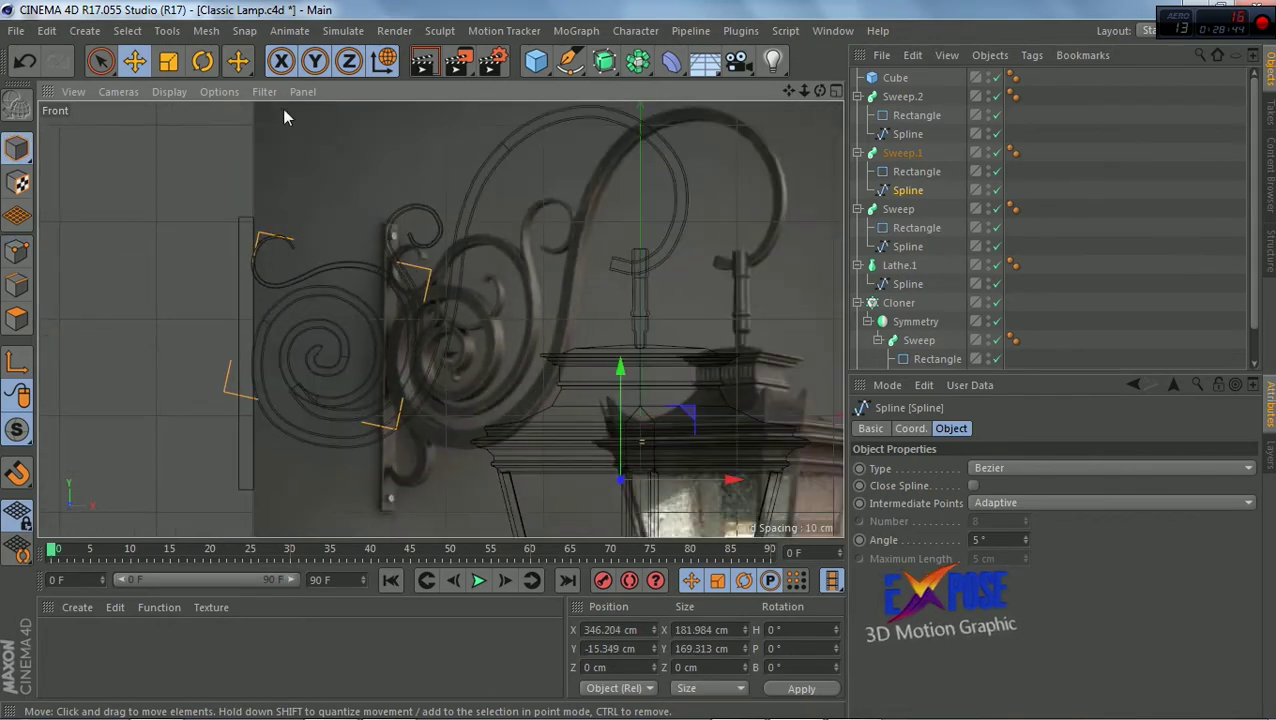
key(F5)
key(F1)
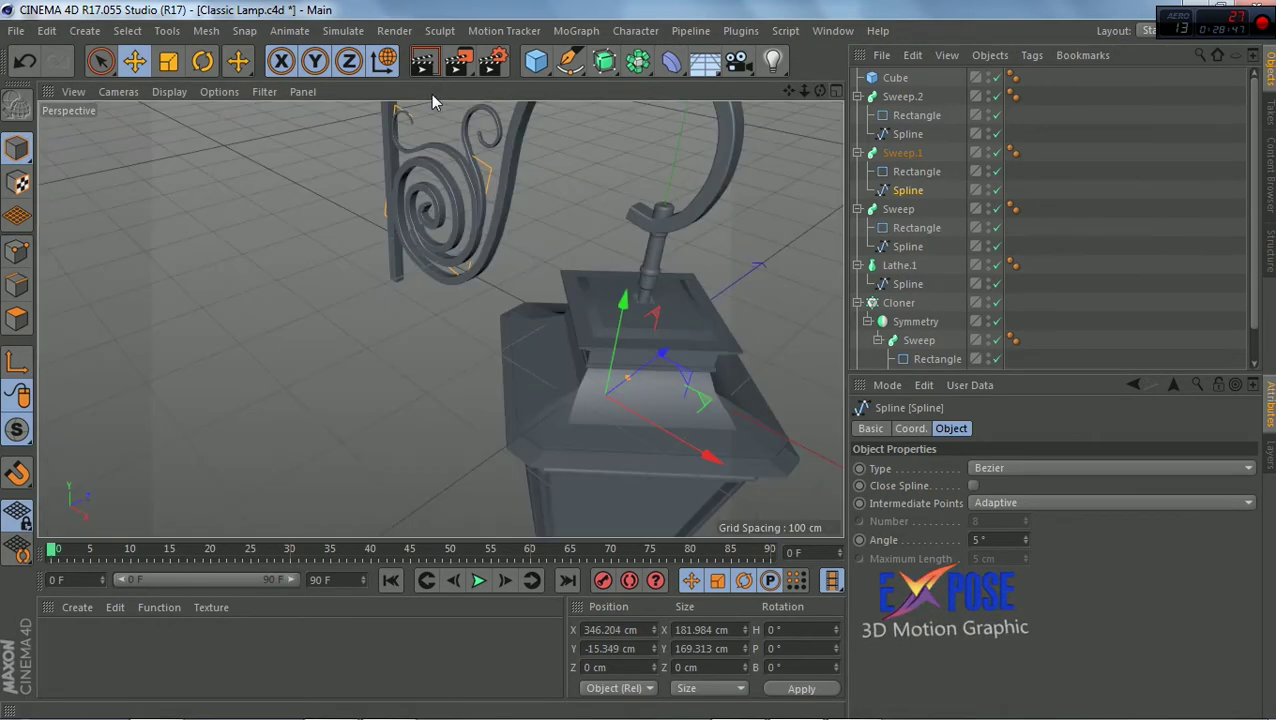
Deepen the wall bar to about 51.3 cm and render a preview of the lamp
mouse_move(431, 101)
alt+mouse_down()
mouse_move(404, 204)
mouse_move(413, 258)
alt+mouse_up()
click(368, 230)
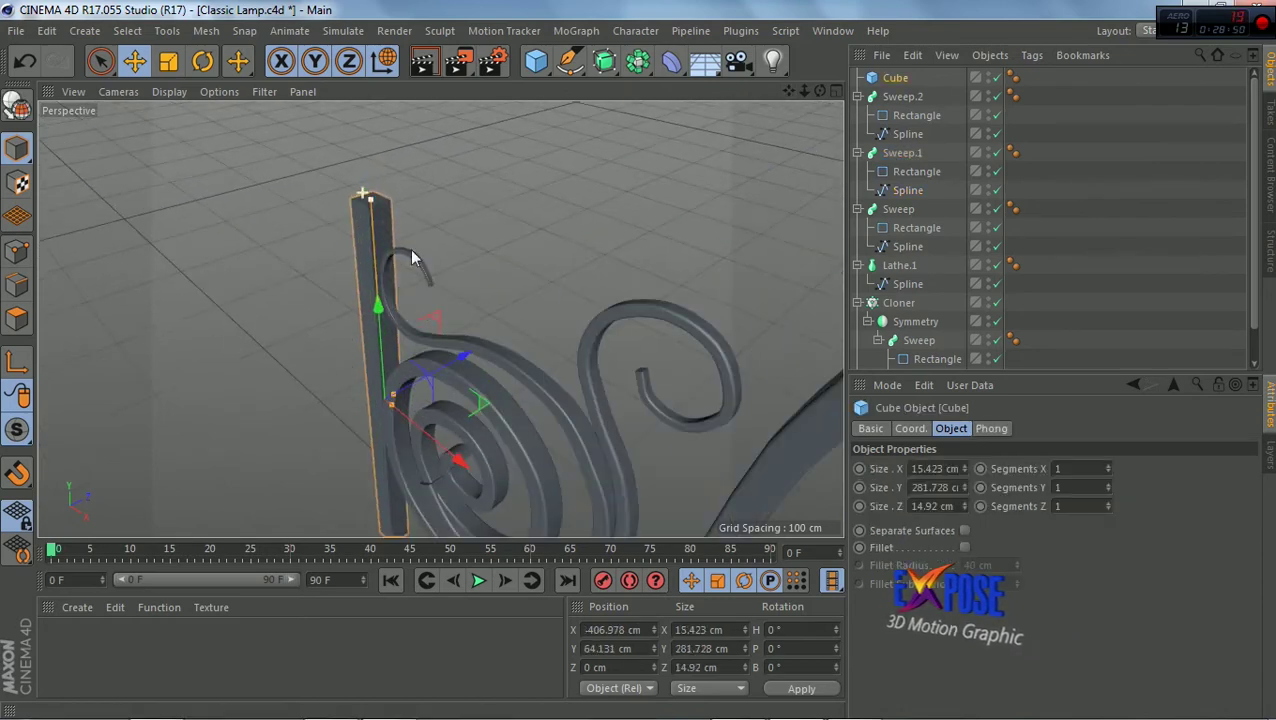
mouse_move(391, 398)
mouse_down()
mouse_move(417, 400)
mouse_move(835, 95)
mouse_up()
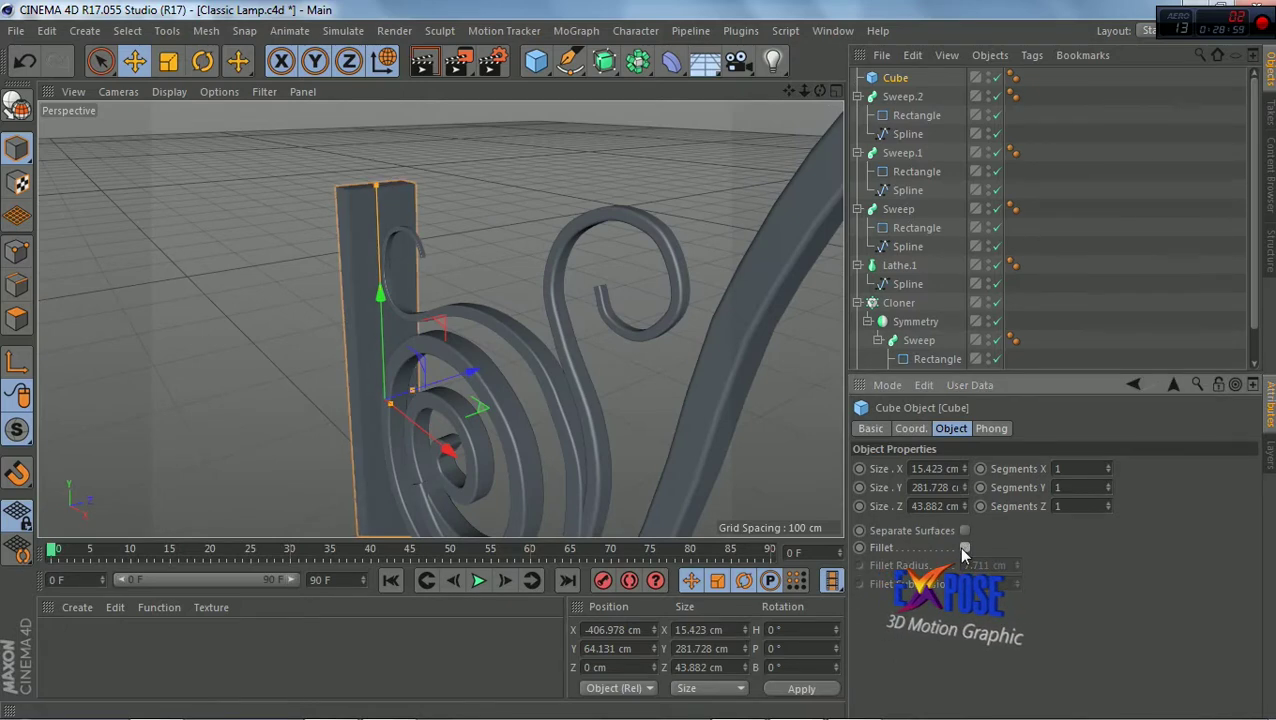
mouse_move(318, 230)
alt+mouse_down()
mouse_move(788, 127)
mouse_move(700, 100)
alt+mouse_up()
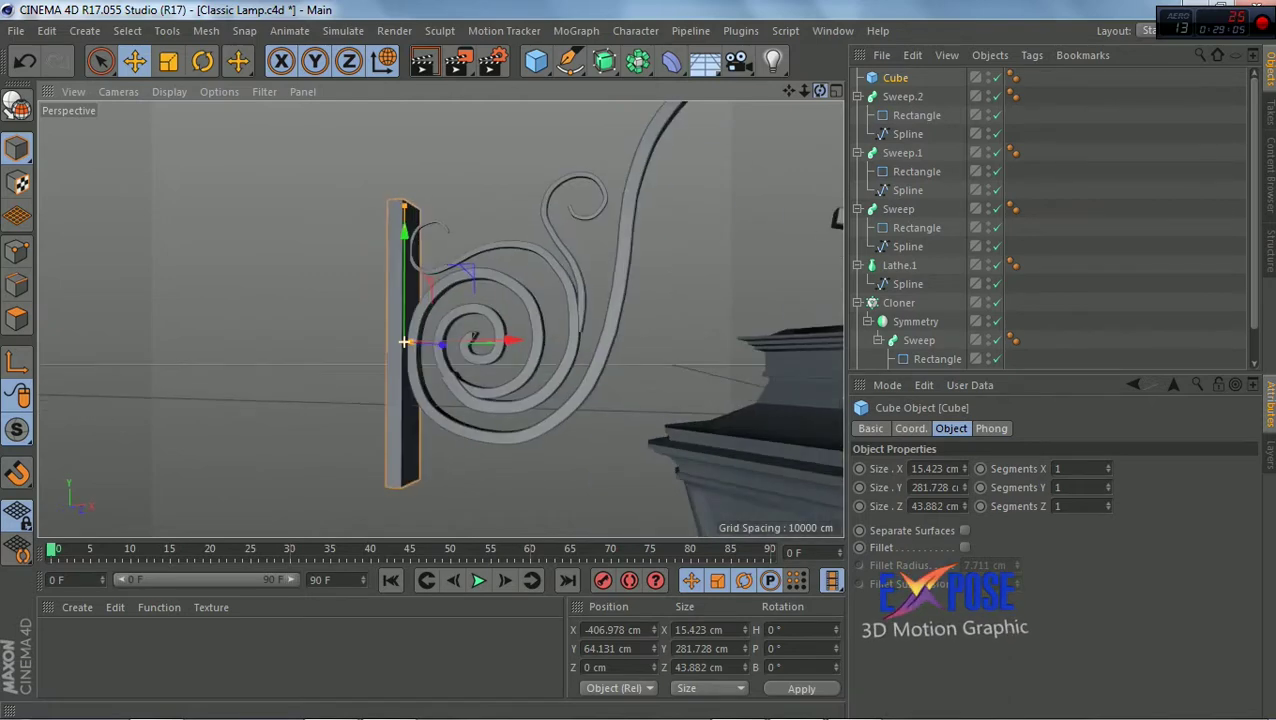
scroll(584, 299, down, 5)
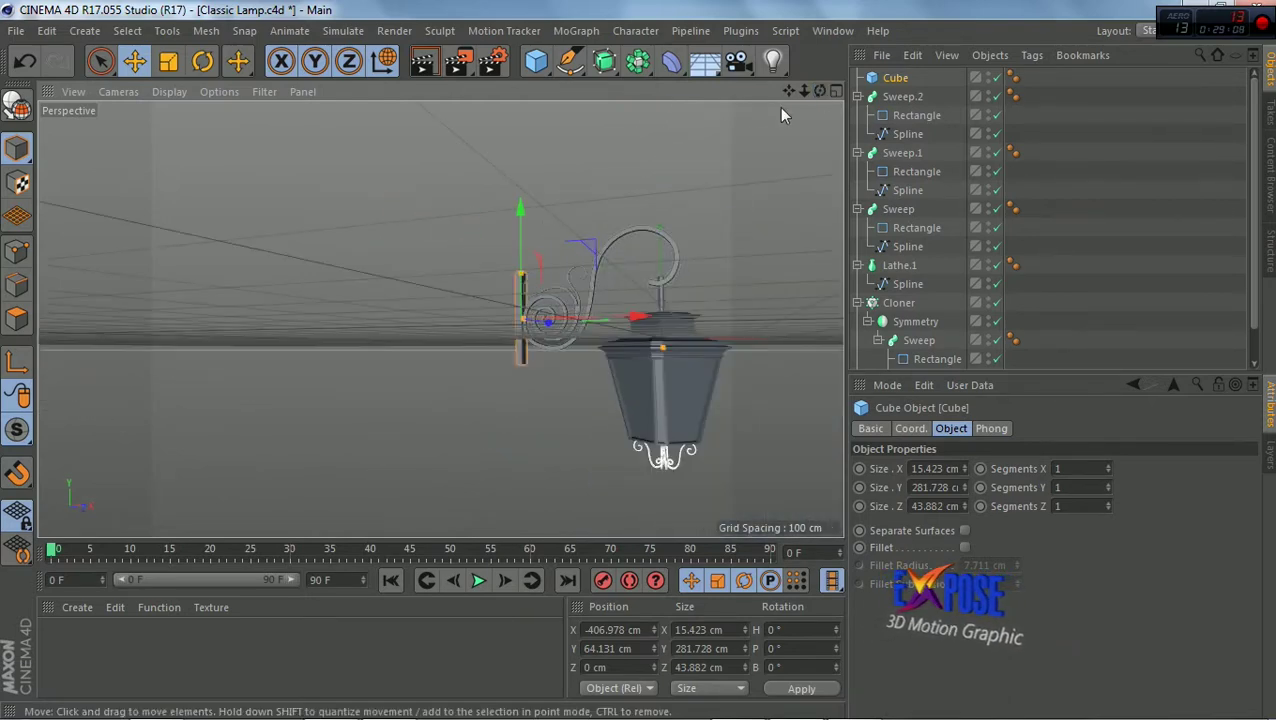
drag(786, 90, 322, 394)
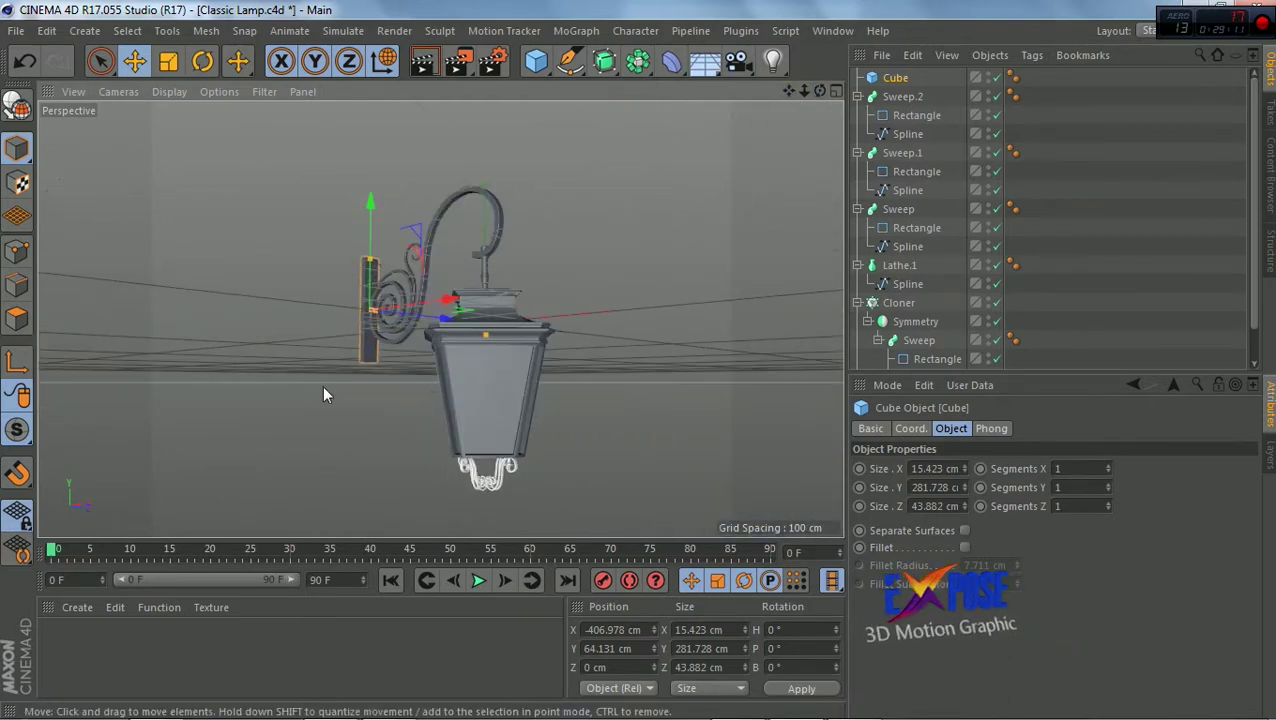
click(424, 62)
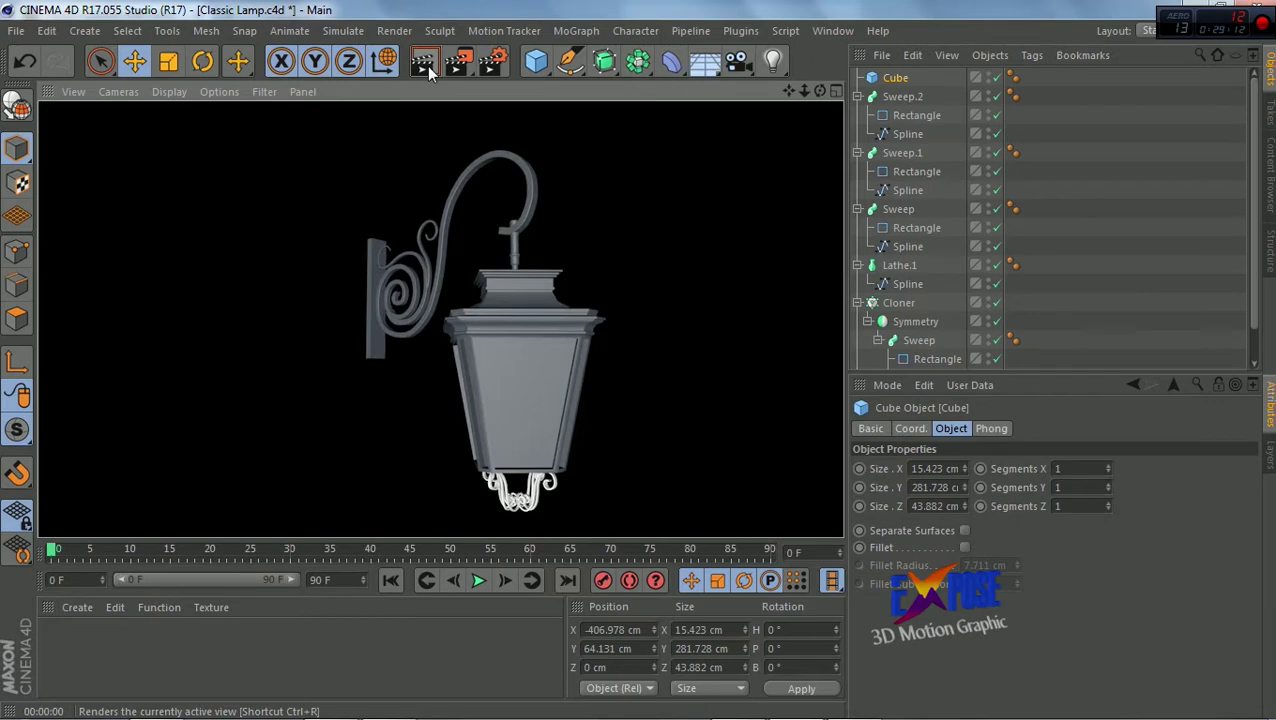
click(603, 196)
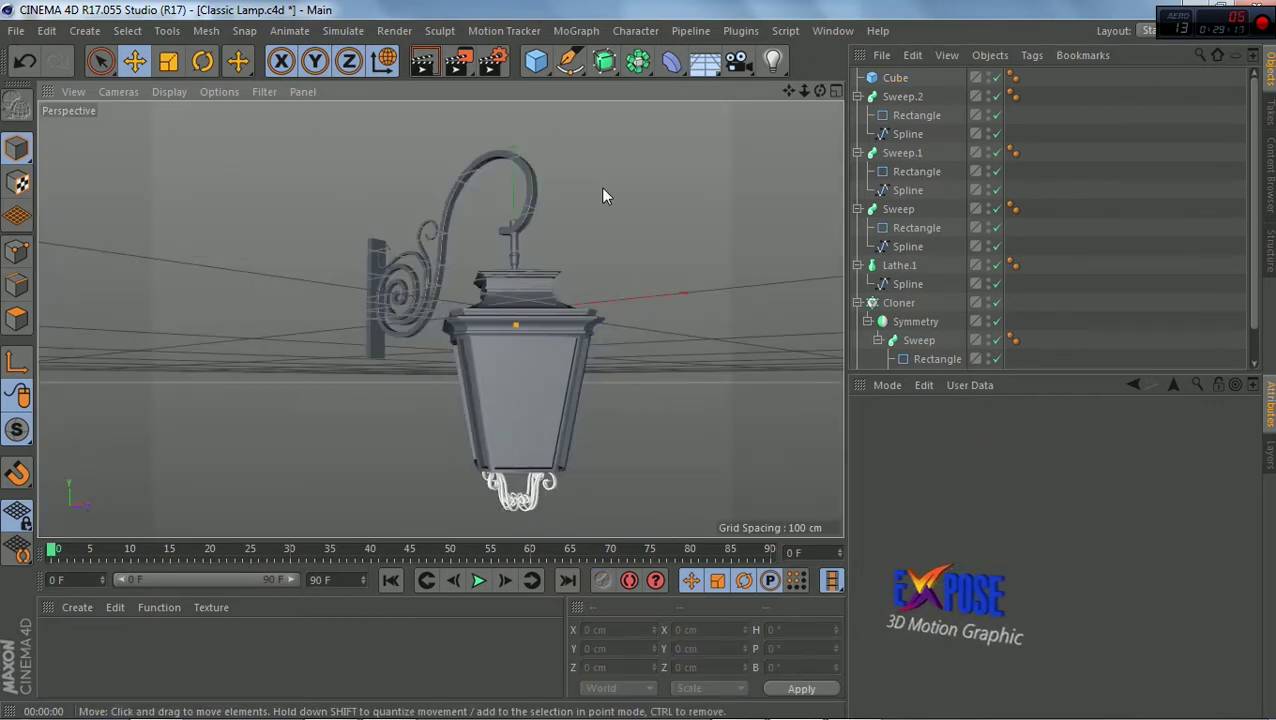
Stretch the wall plate to about 301.9 cm tall and nudge it back along X
scroll(387, 233, up, 3)
scroll(367, 398, up, 3)
click(368, 410)
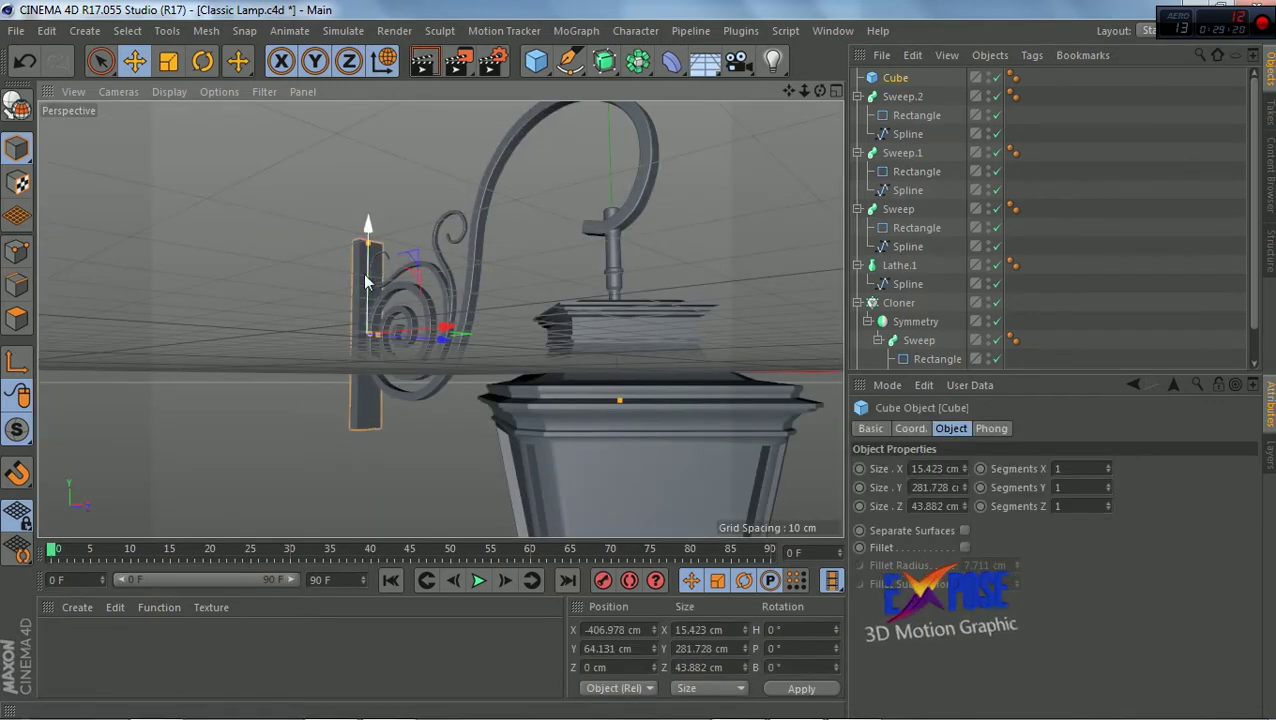
scroll(368, 260, up, 5)
drag(380, 215, 380, 211)
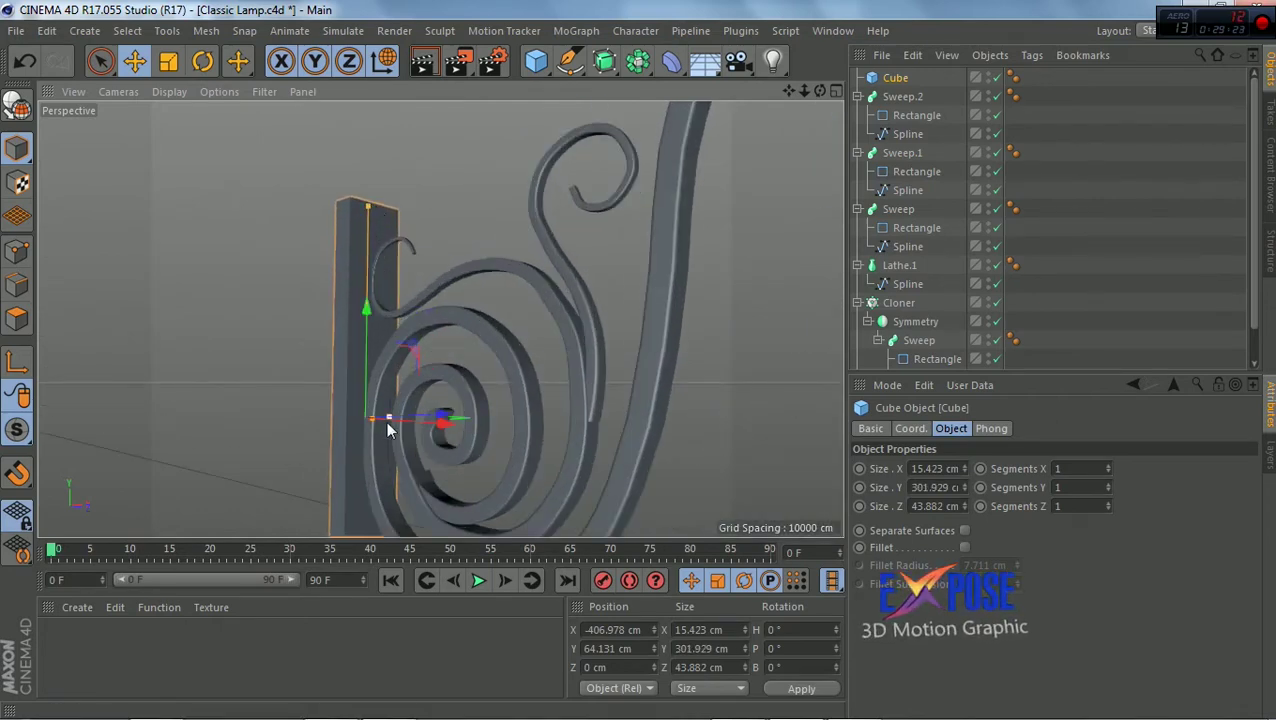
drag(820, 91, 397, 422)
drag(395, 441, 404, 445)
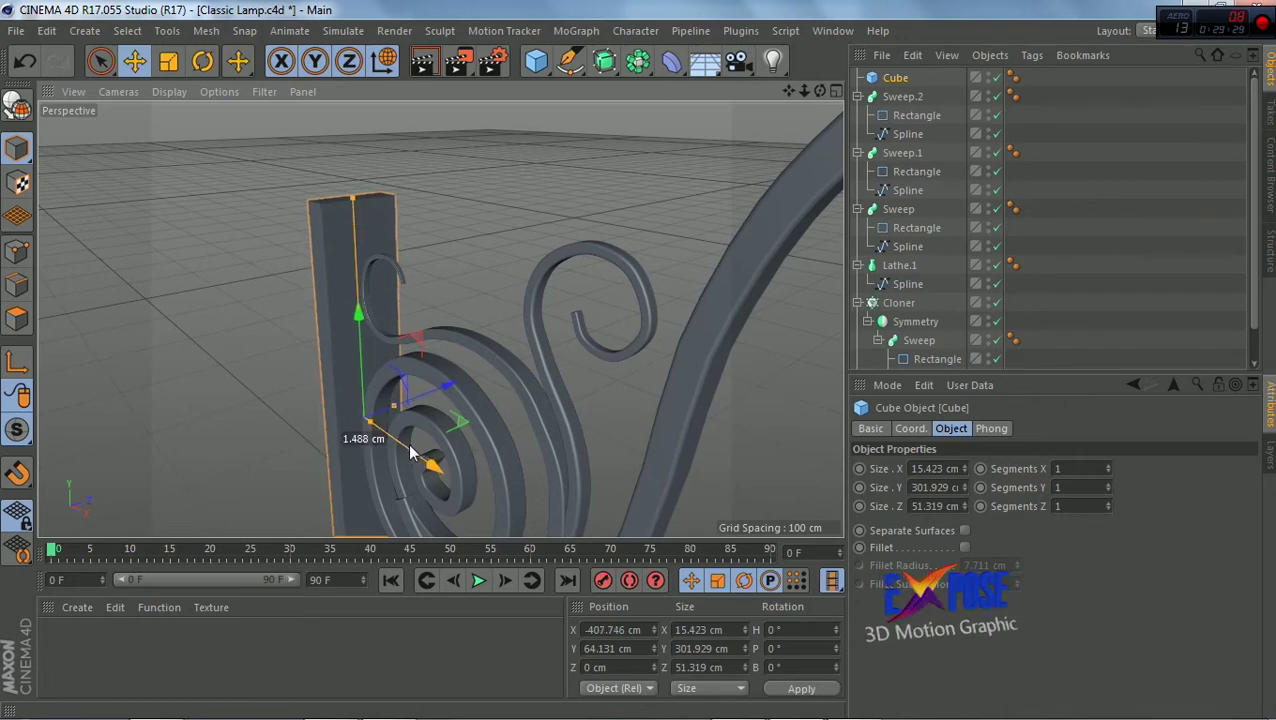
Make the wall plate editable and inset a first border on its front face
click(17, 108)
click(17, 318)
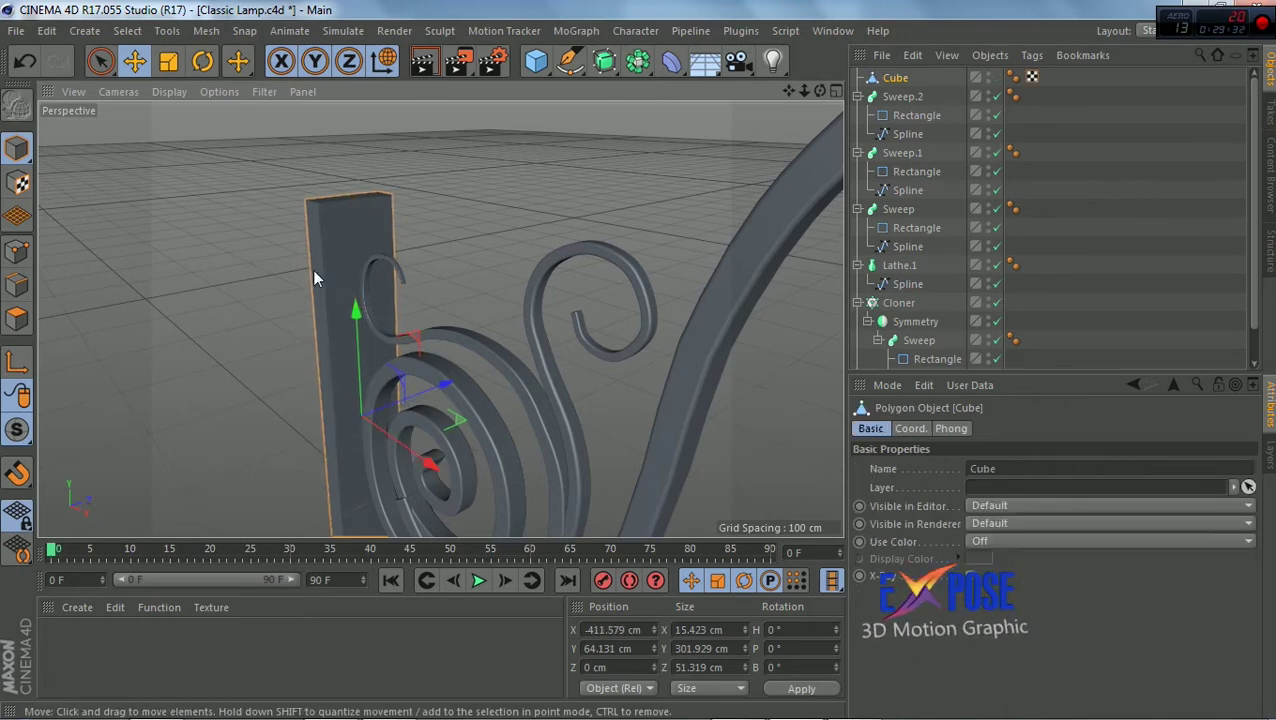
click(352, 255)
drag(418, 462, 410, 456)
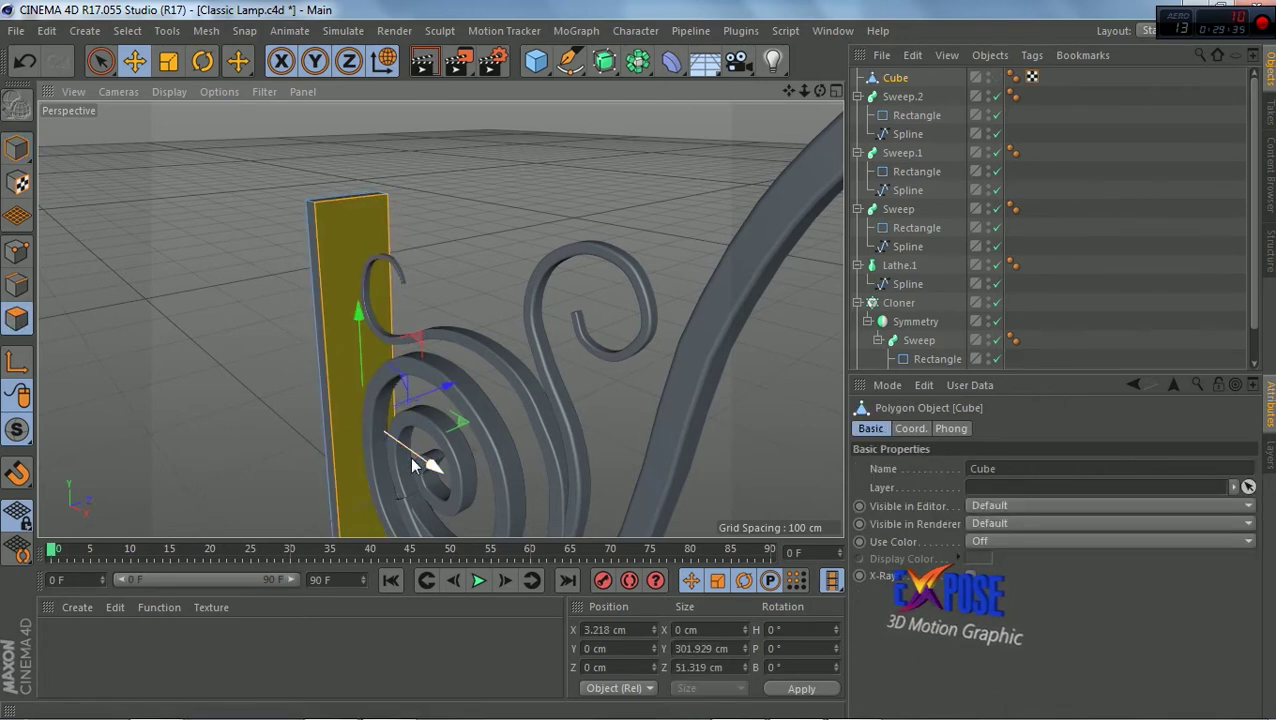
right_click(352, 215)
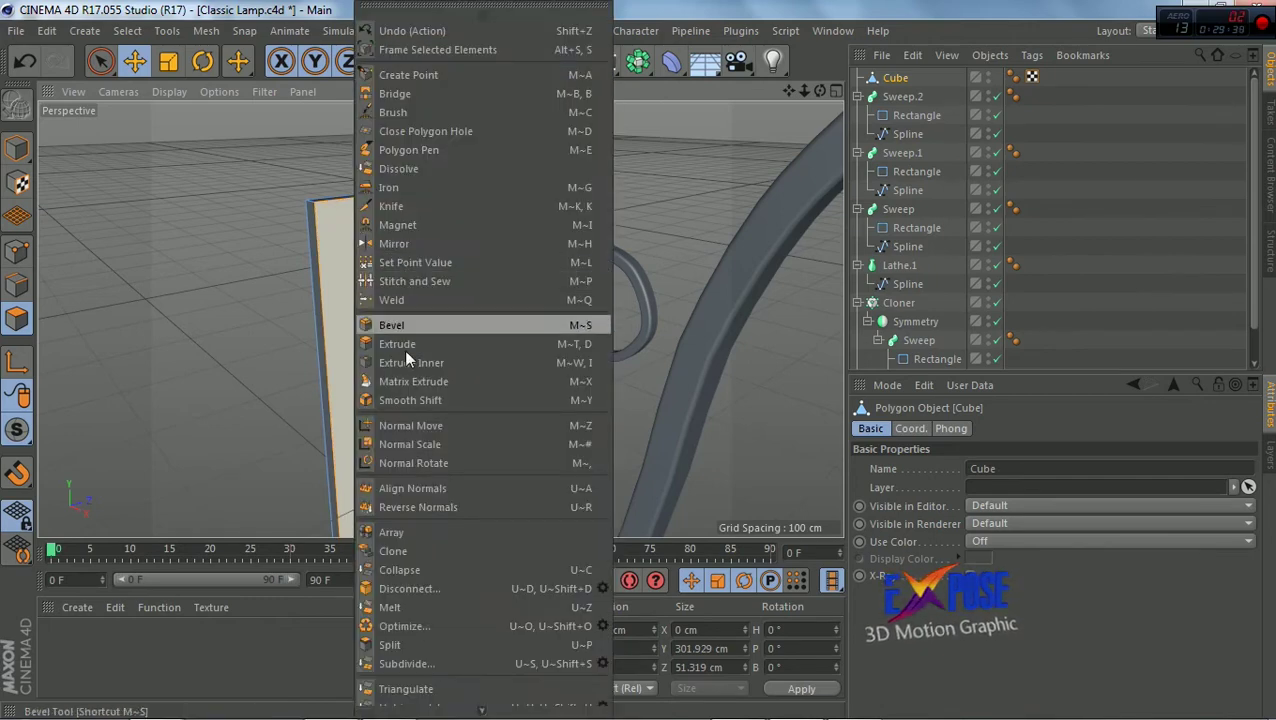
click(410, 361)
drag(410, 361, 435, 361)
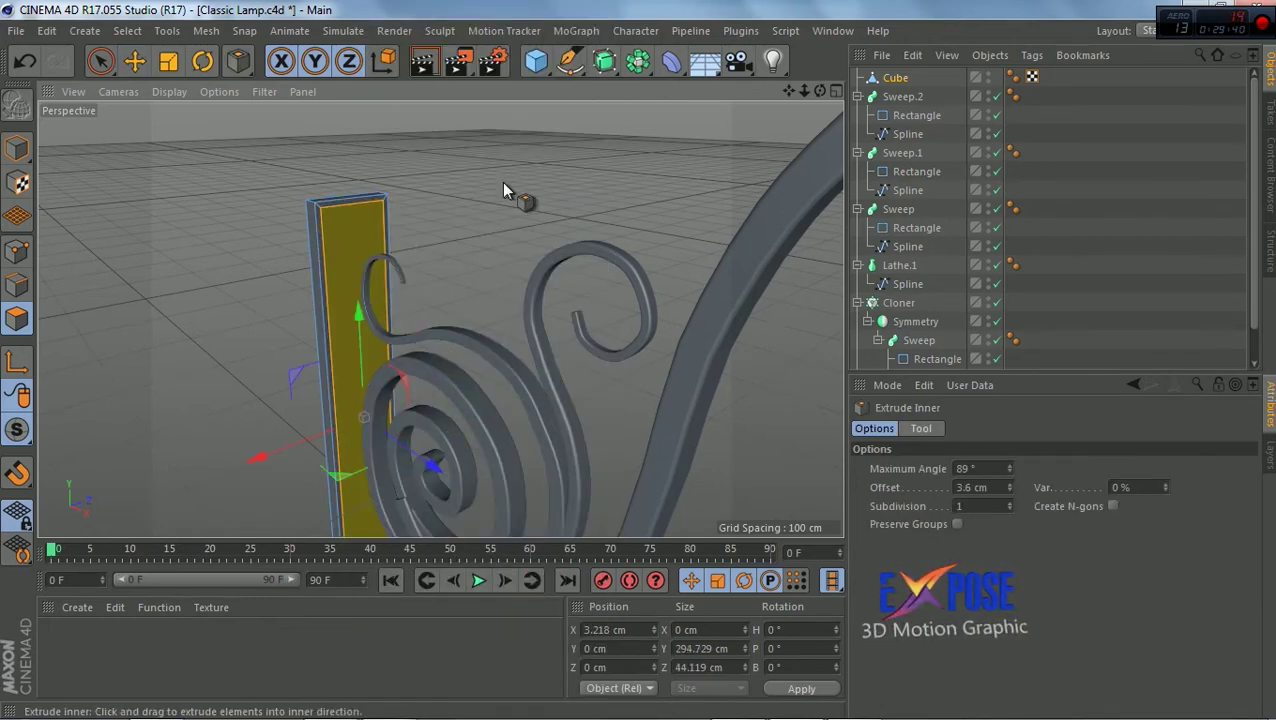
key(space)
drag(421, 468, 415, 458)
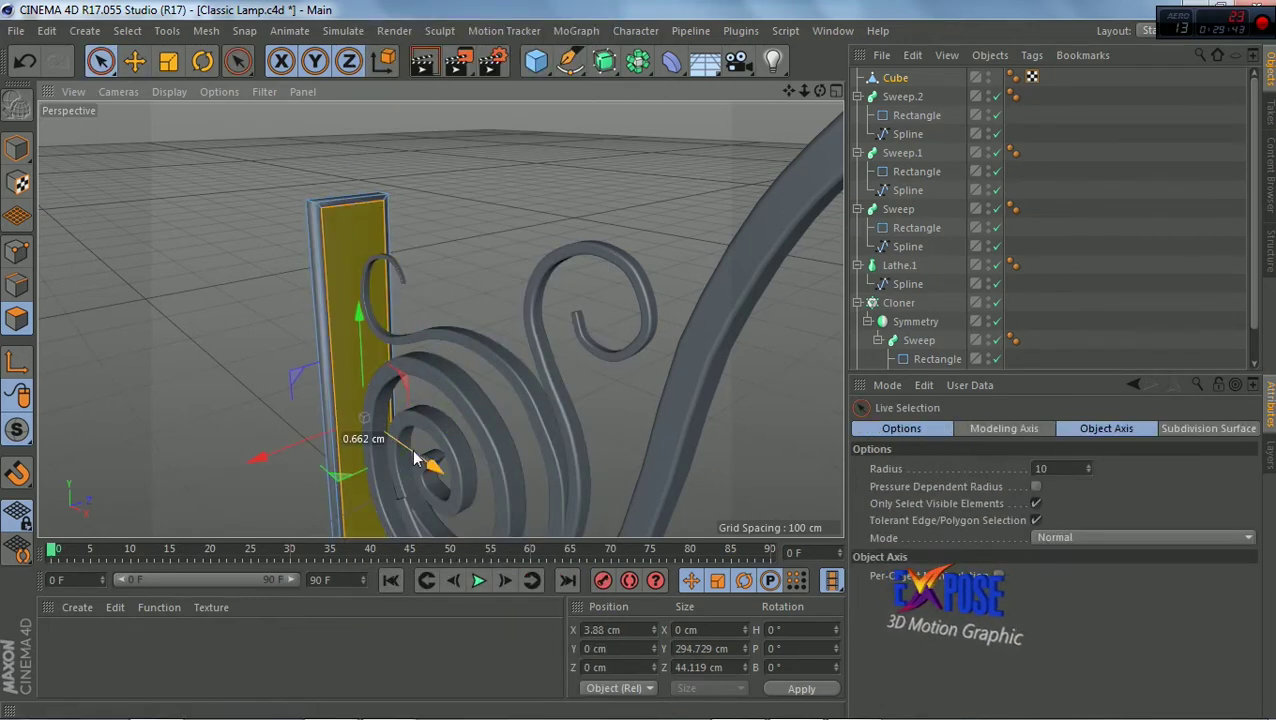
Add a second wider inset, then push the centre panel out and scale it to 98%
key(t)
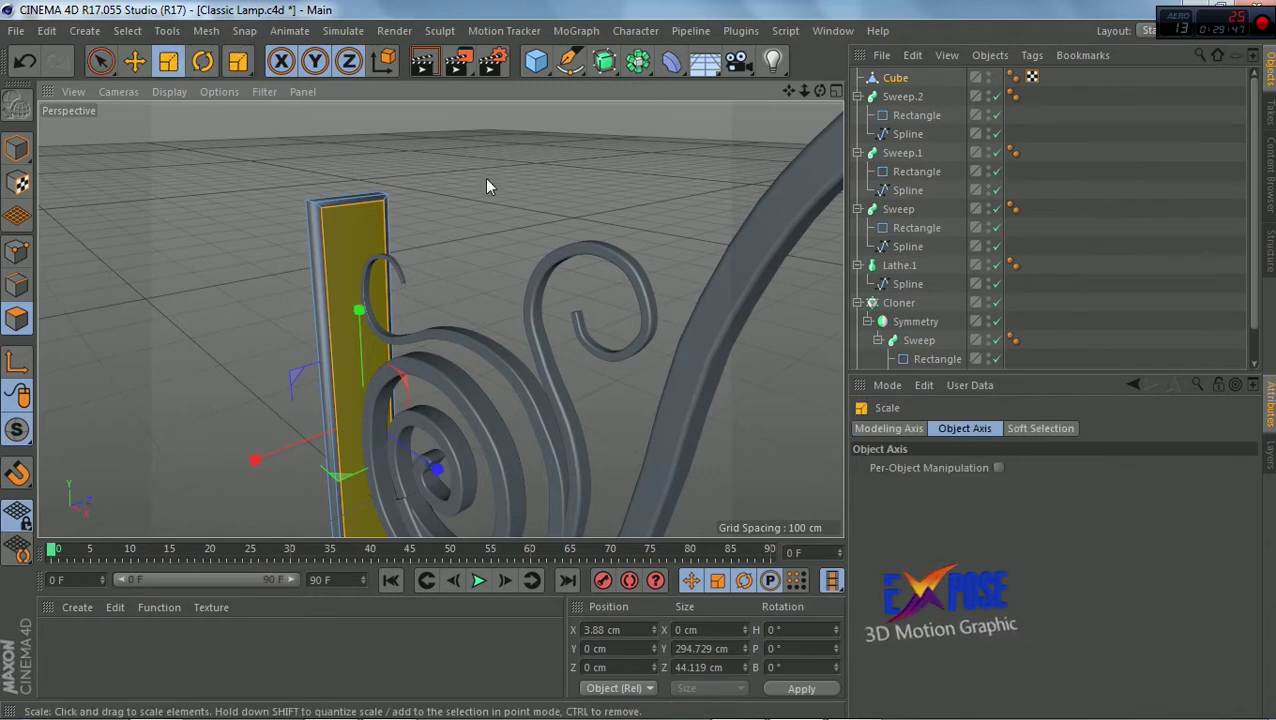
key(m)
click(516, 362)
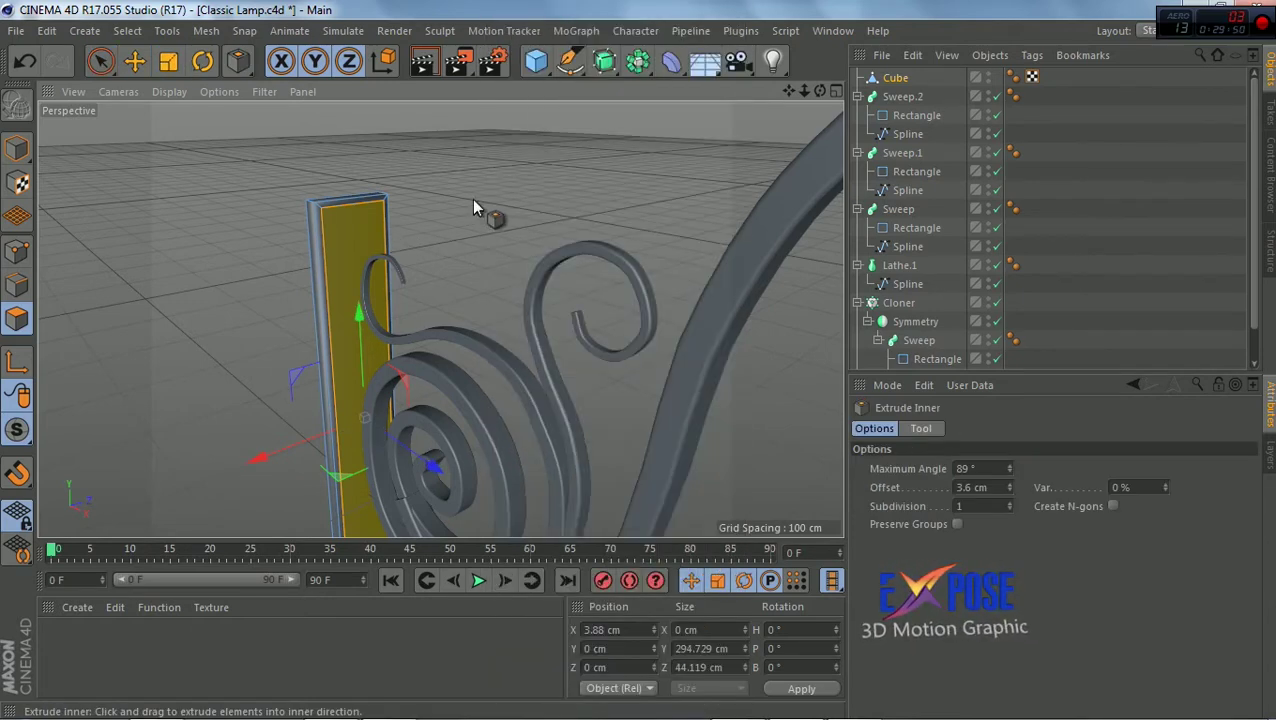
drag(484, 213, 365, 418)
key(e)
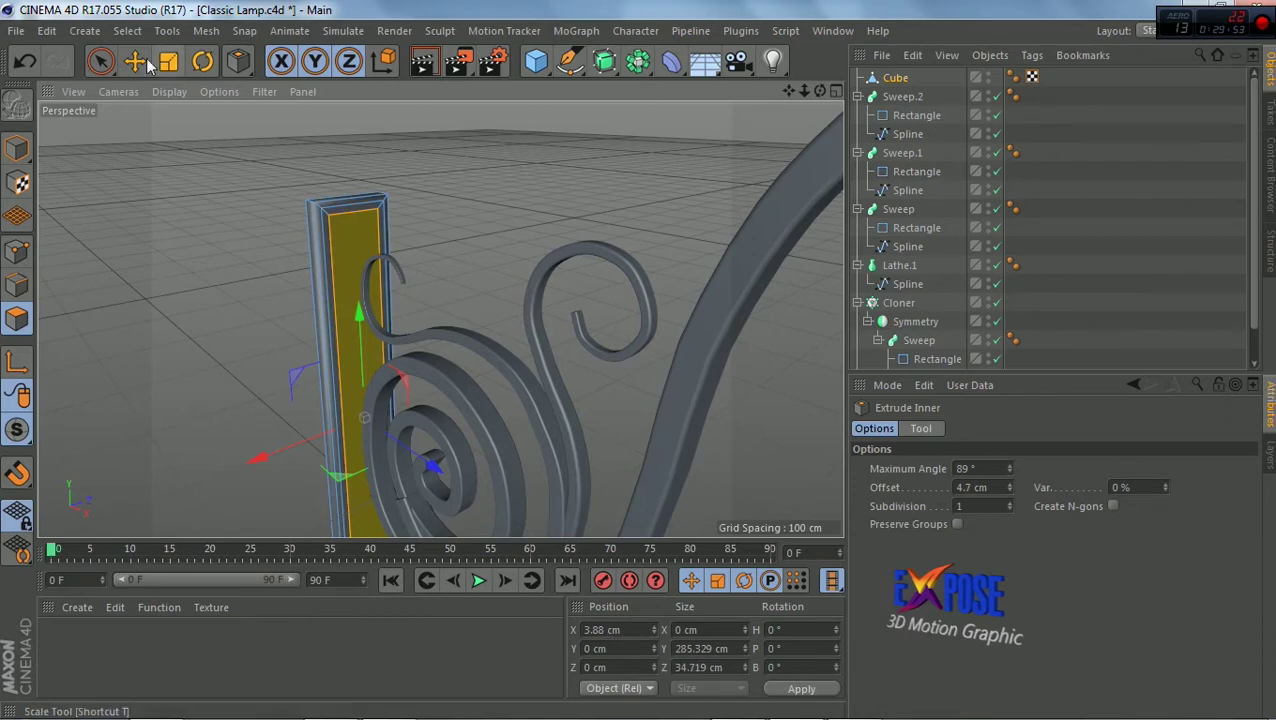
drag(429, 468, 432, 462)
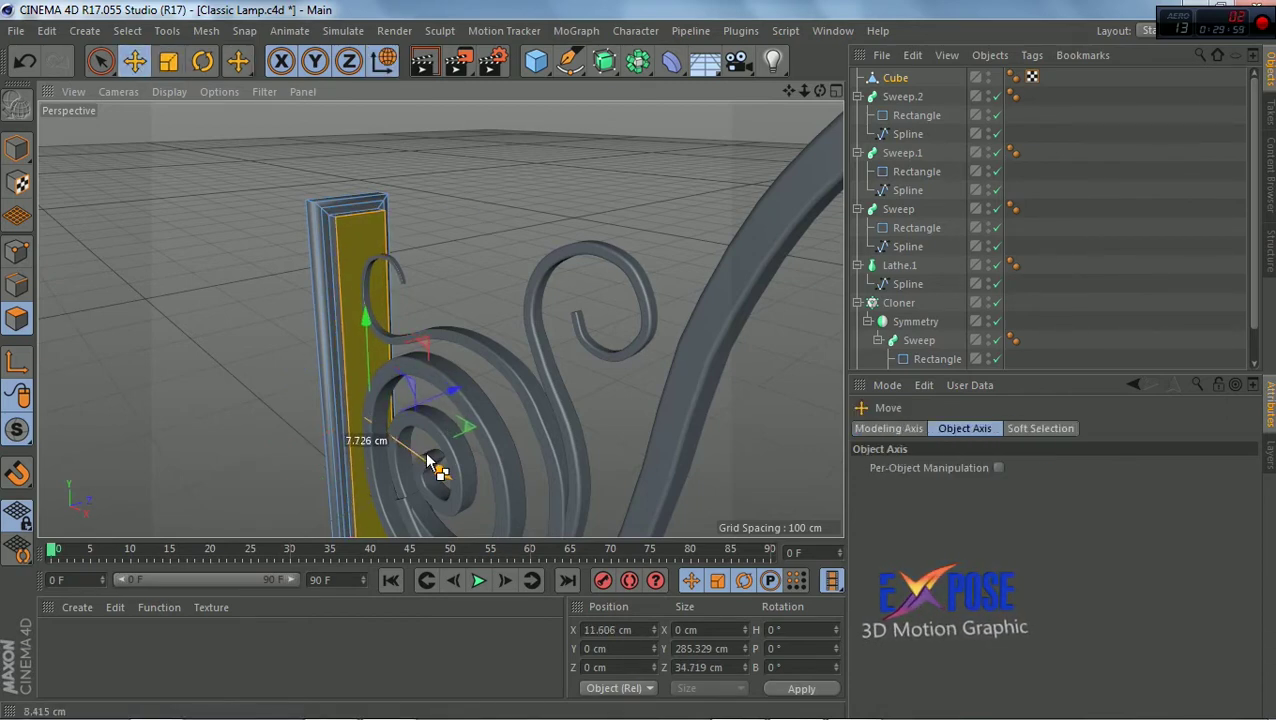
click(168, 61)
drag(550, 208, 530, 220)
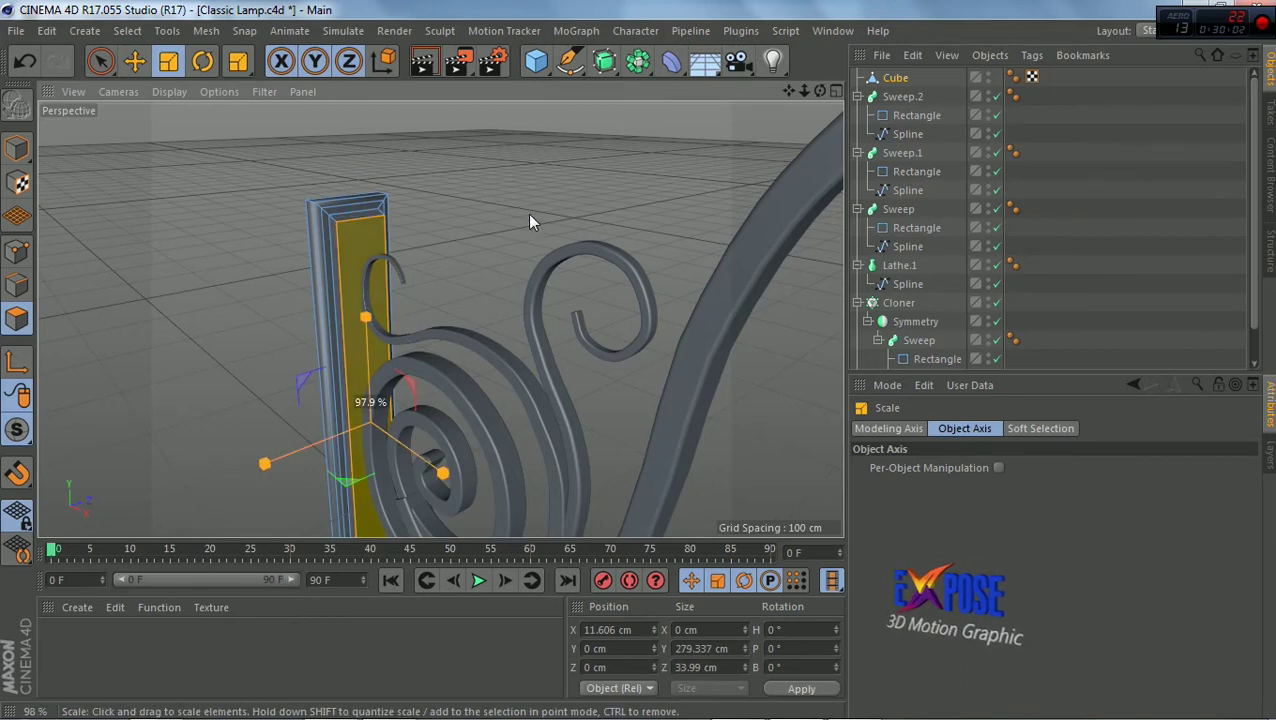
alt+drag(354, 160, 642, 120)
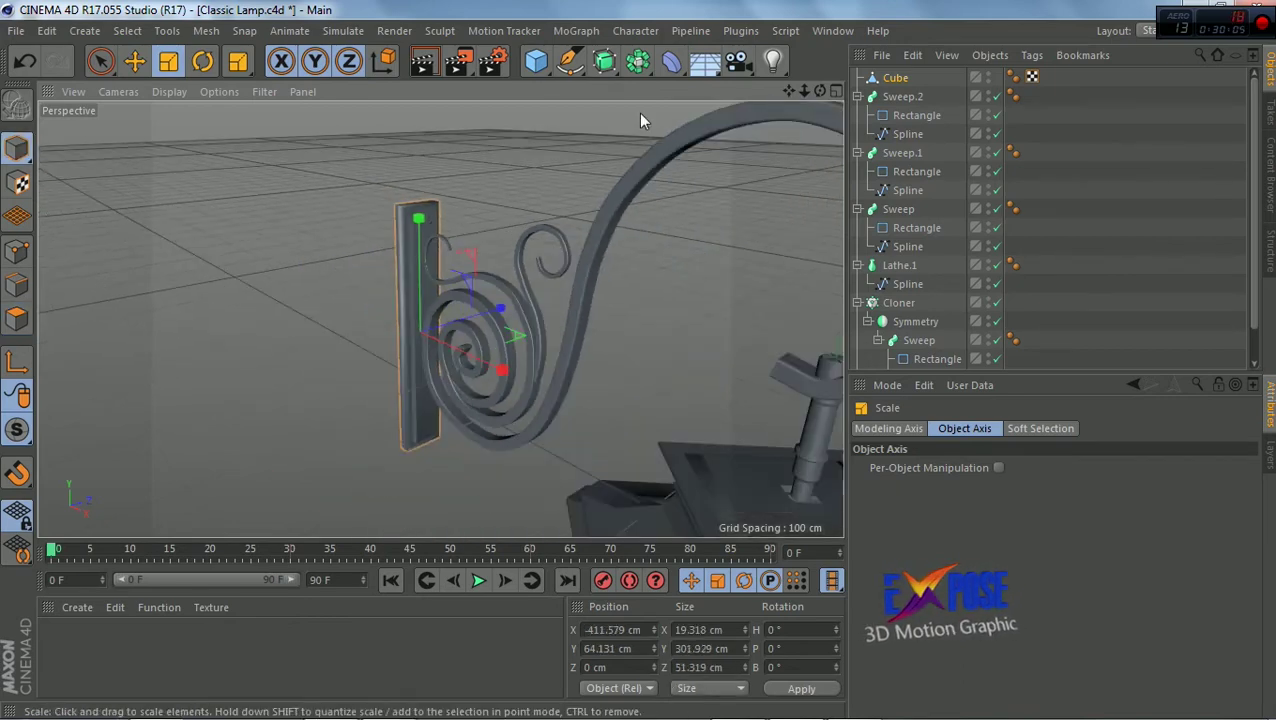
mouse_move(820, 91)
mouse_down()
mouse_move(750, 92)
mouse_move(560, 290)
mouse_up()
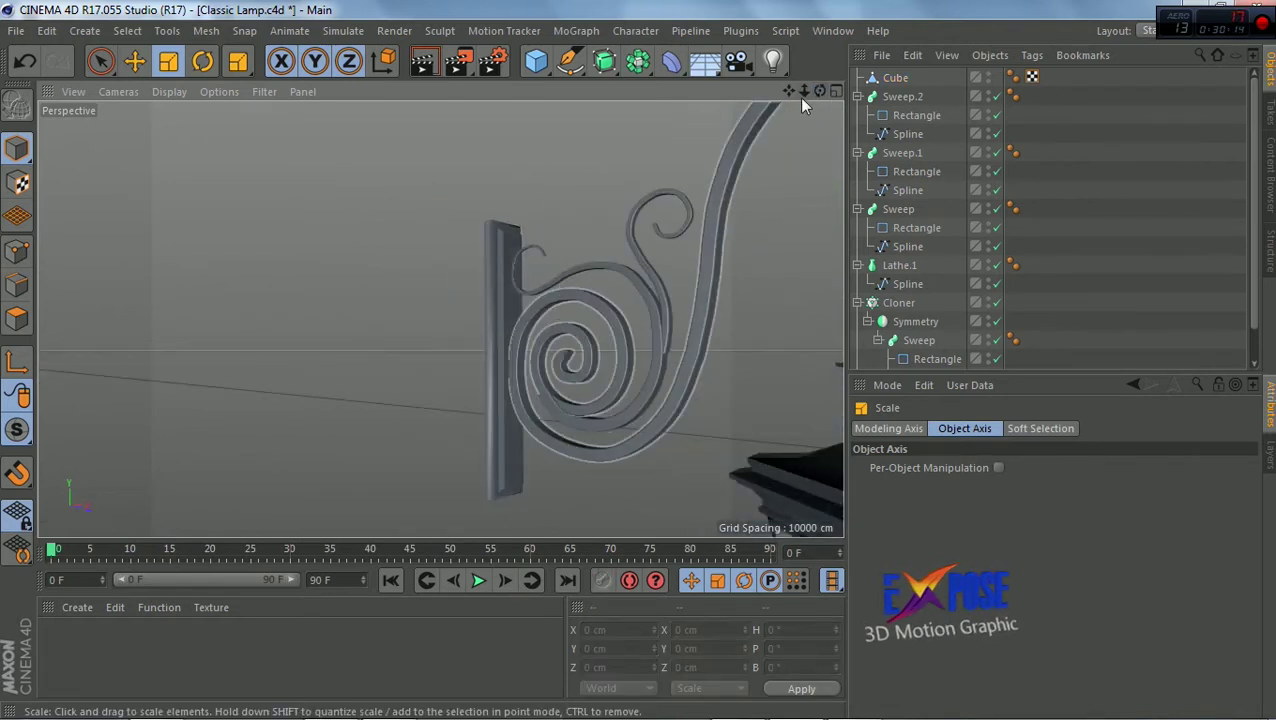
mouse_move(798, 97)
mouse_down()
mouse_move(410, 235)
mouse_move(472, 209)
mouse_up()
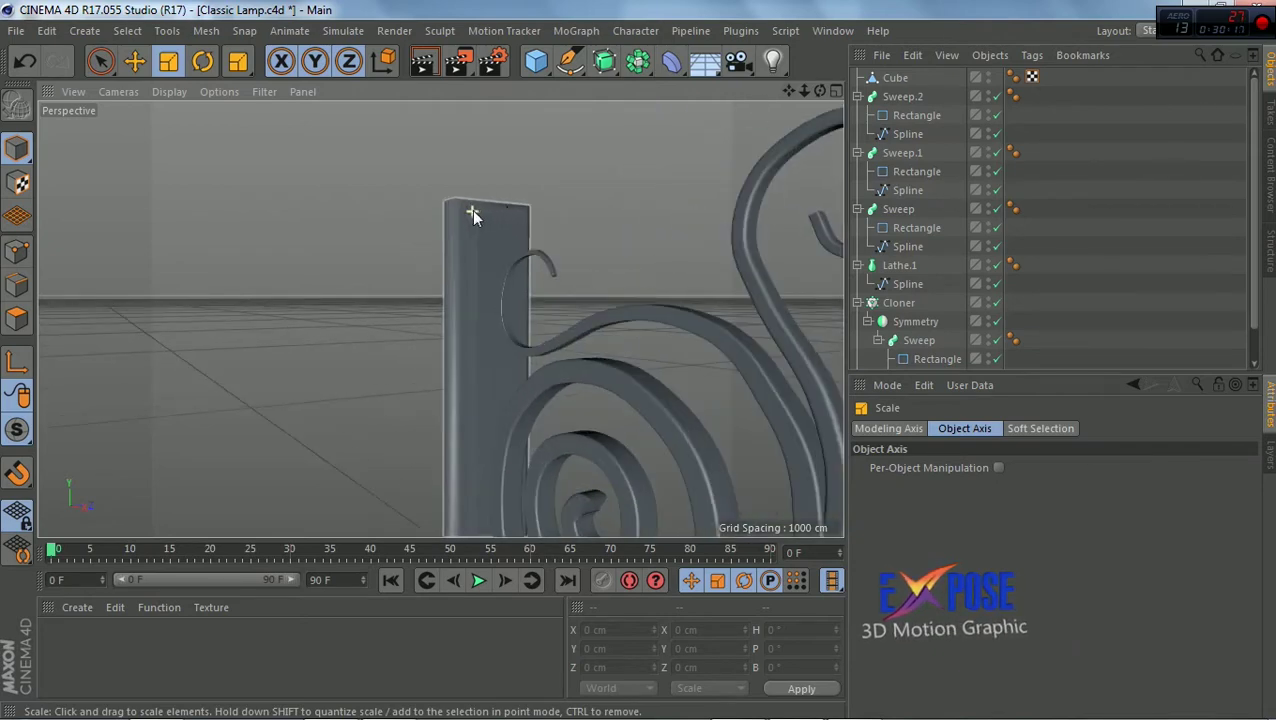
Add a cylinder rotated 90° onto its side at the top of the wall plate
click(536, 61)
click(884, 92)
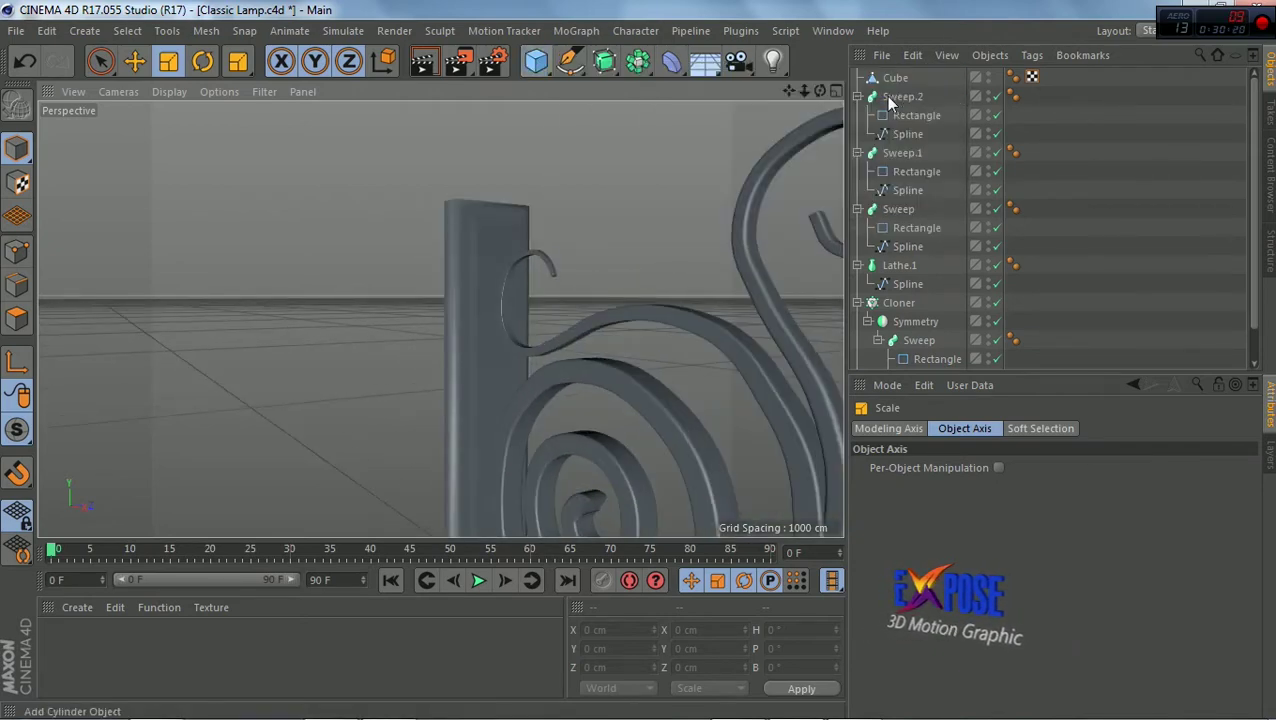
scroll(525, 275, down, 3)
scroll(525, 275, down, 3)
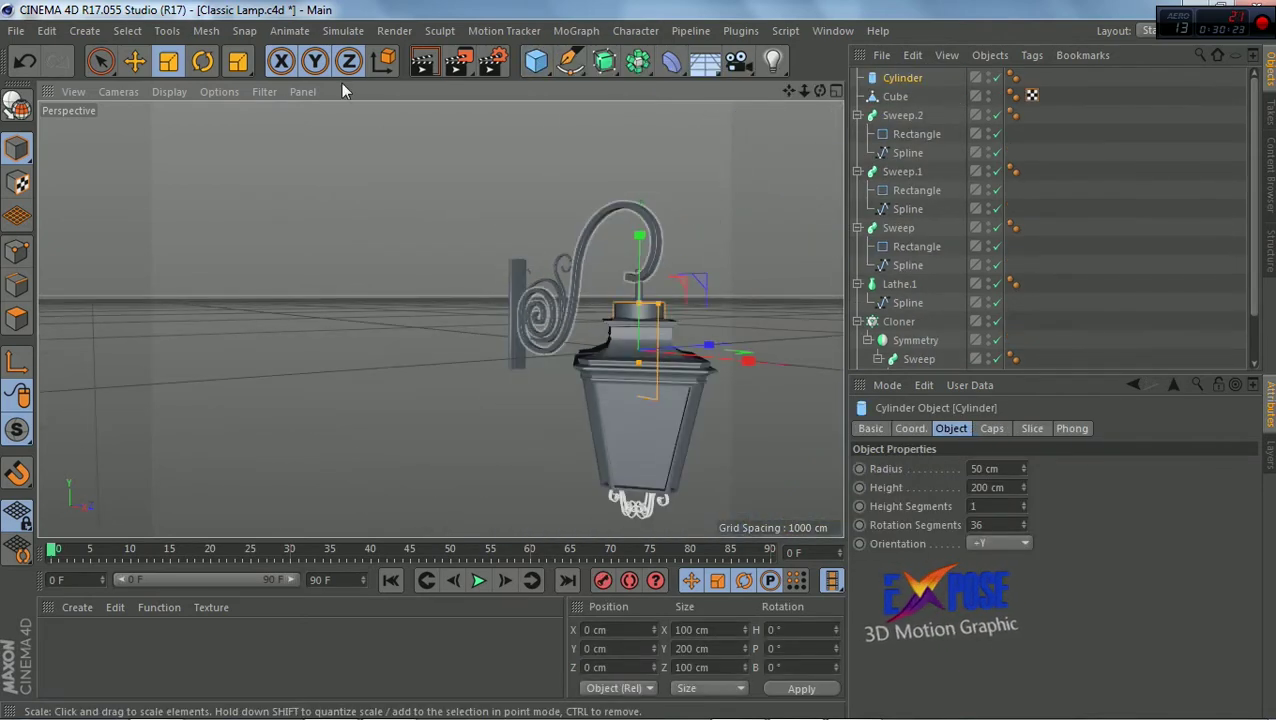
key(r)
drag(686, 316, 690, 453)
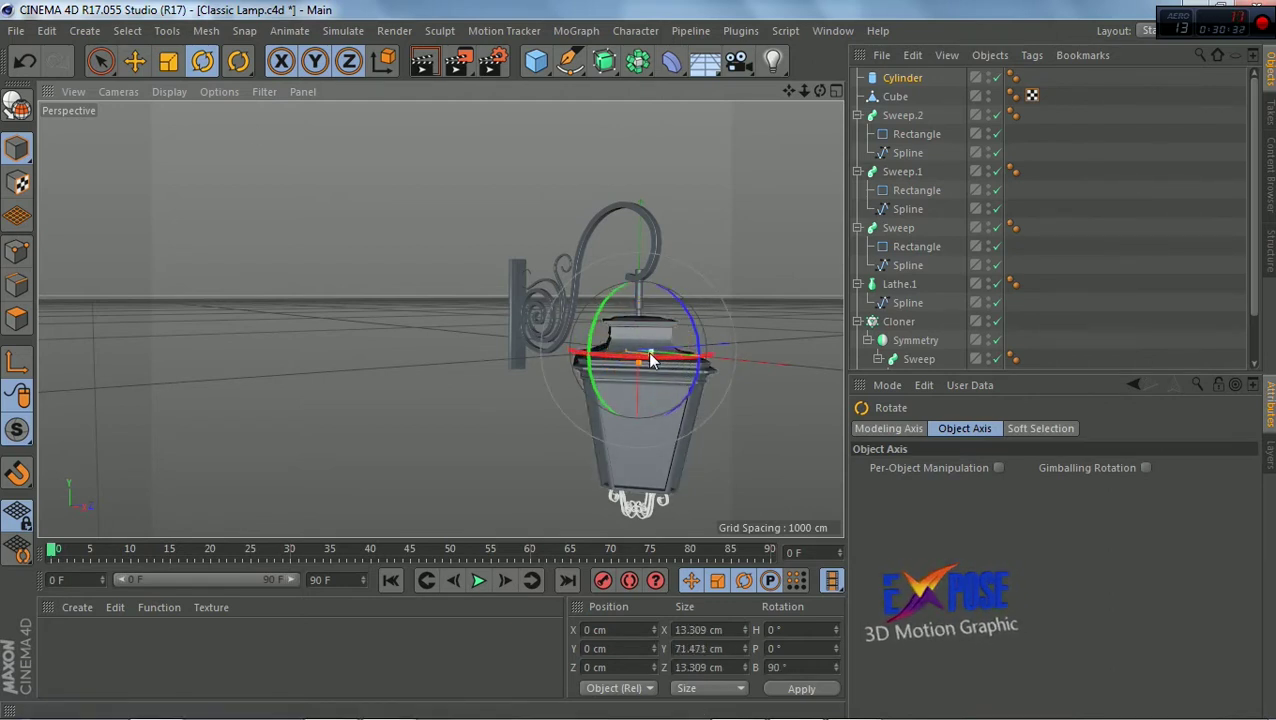
key(e)
drag(641, 362, 587, 360)
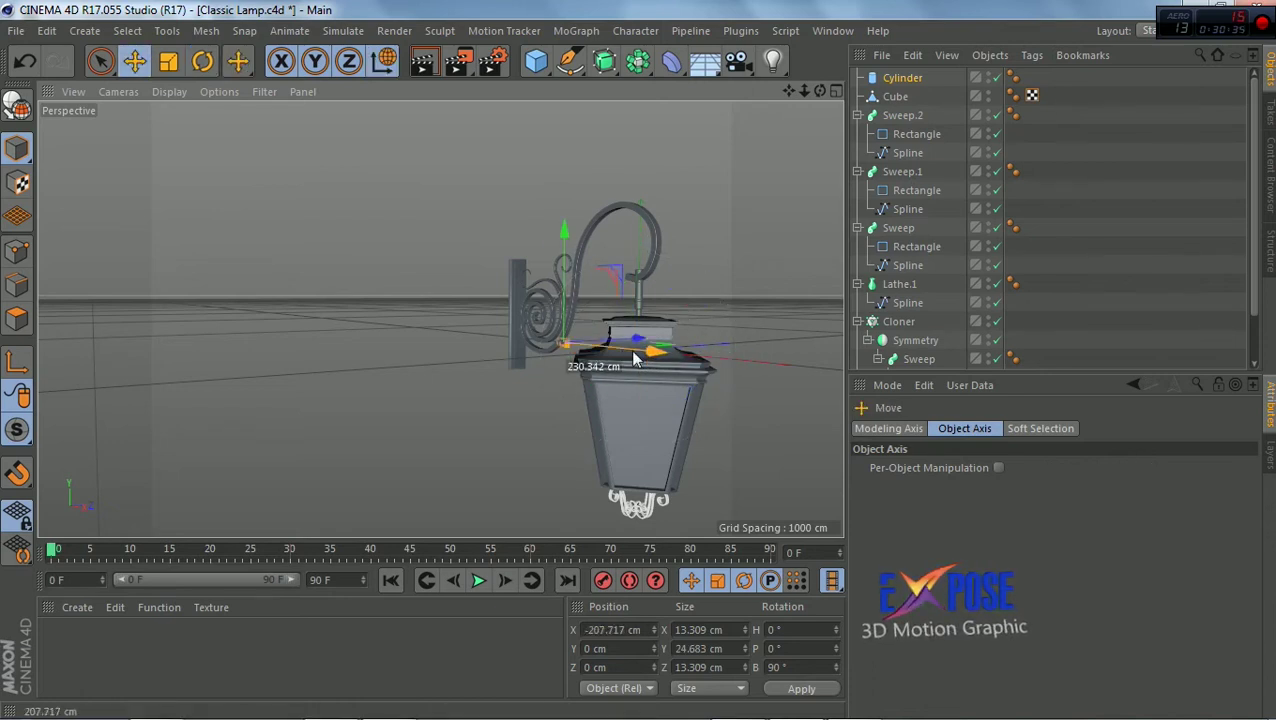
scroll(530, 330, up, 5)
mouse_move(510, 322)
mouse_down()
mouse_move(502, 340)
mouse_move(527, 338)
mouse_move(505, 312)
mouse_up()
Shrink the cylinder to about 7.0 × 11.3 × 7.0 cm as a bolt head
scroll(502, 340, up, 3)
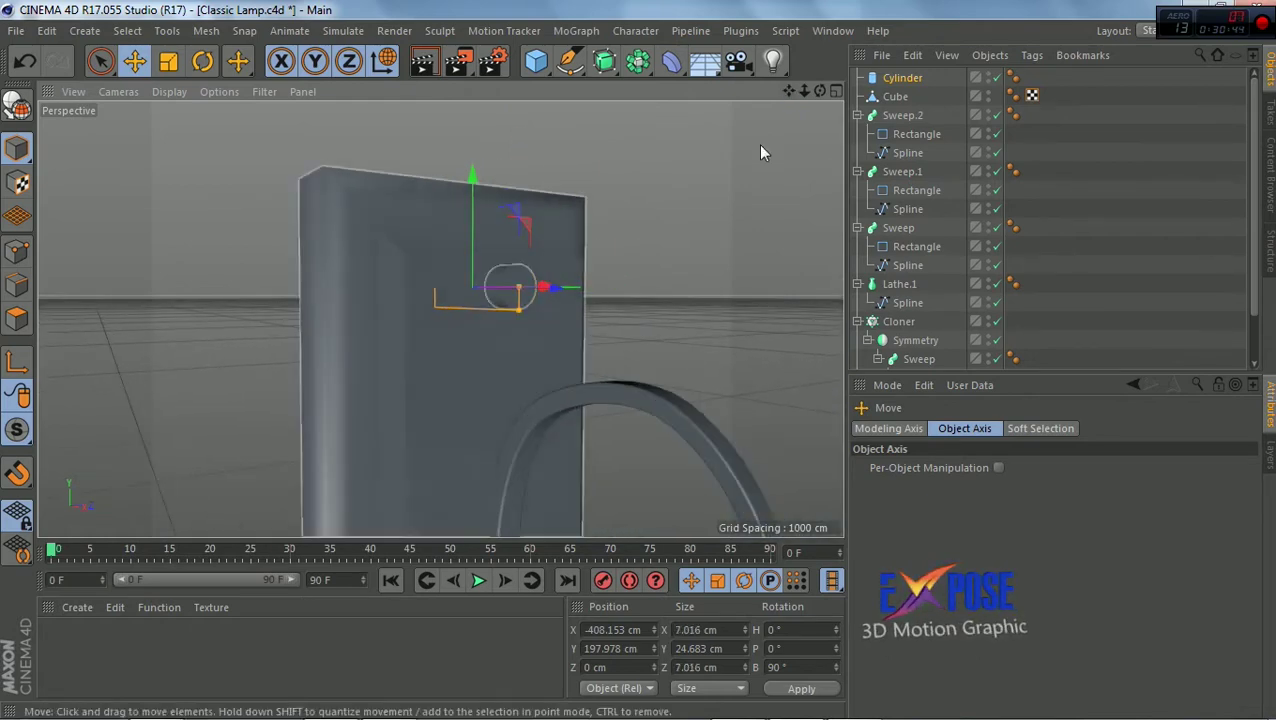
alt+drag(758, 144, 625, 249)
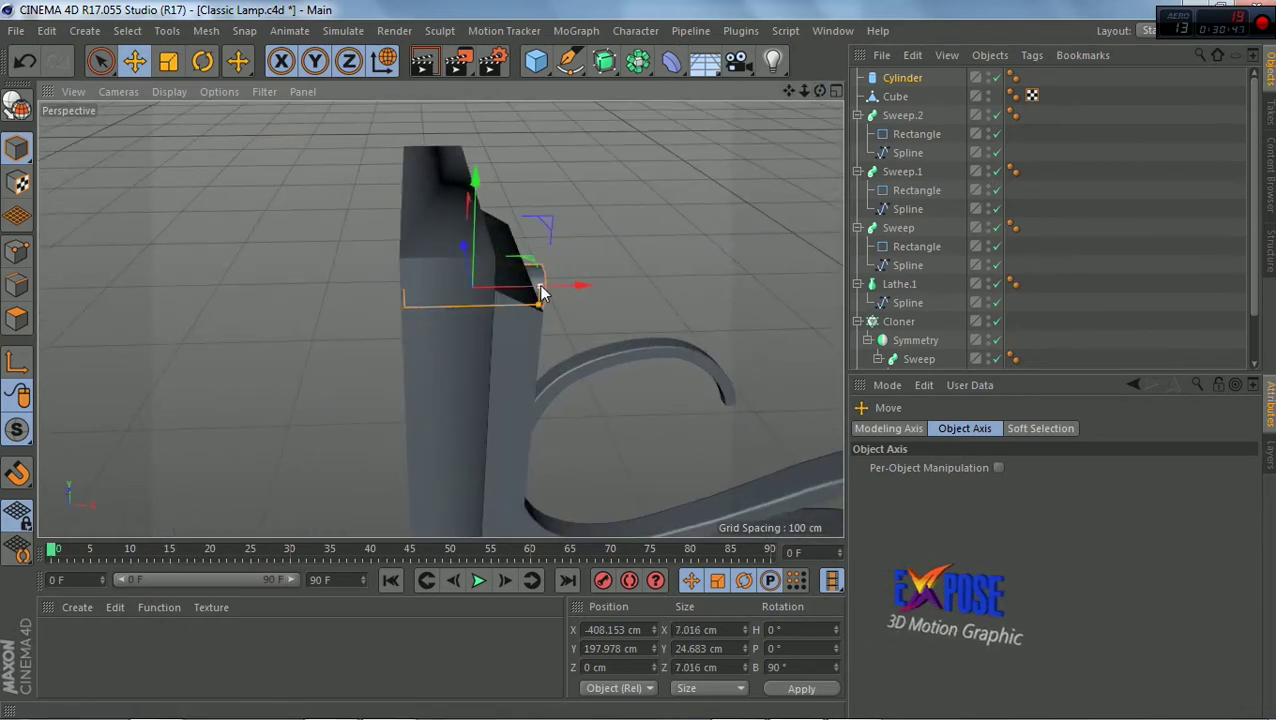
drag(512, 302, 548, 286)
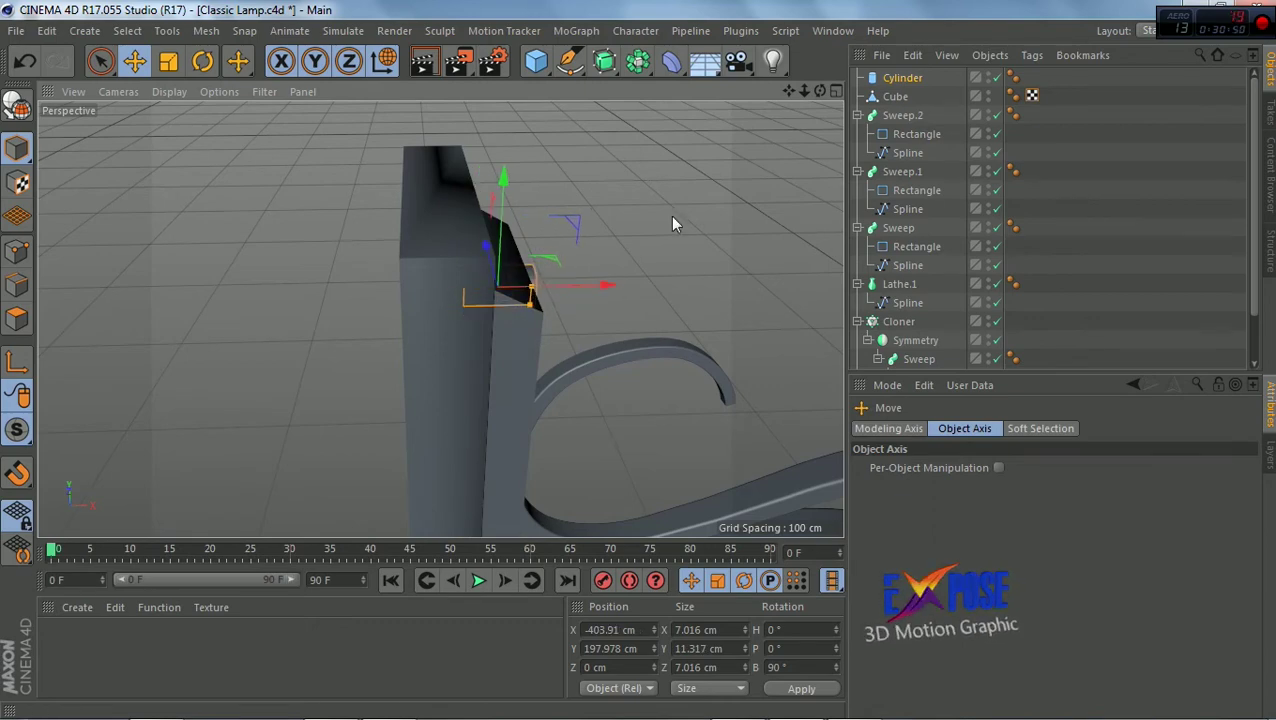
mouse_move(670, 215)
alt+mouse_down()
mouse_move(498, 288)
mouse_move(492, 194)
mouse_move(497, 218)
mouse_move(665, 178)
alt+mouse_up()
Move the duplicated bolt Cylinder.1 down to near the bottom of the wall plate
ctrl+drag(556, 182, 628, 478)
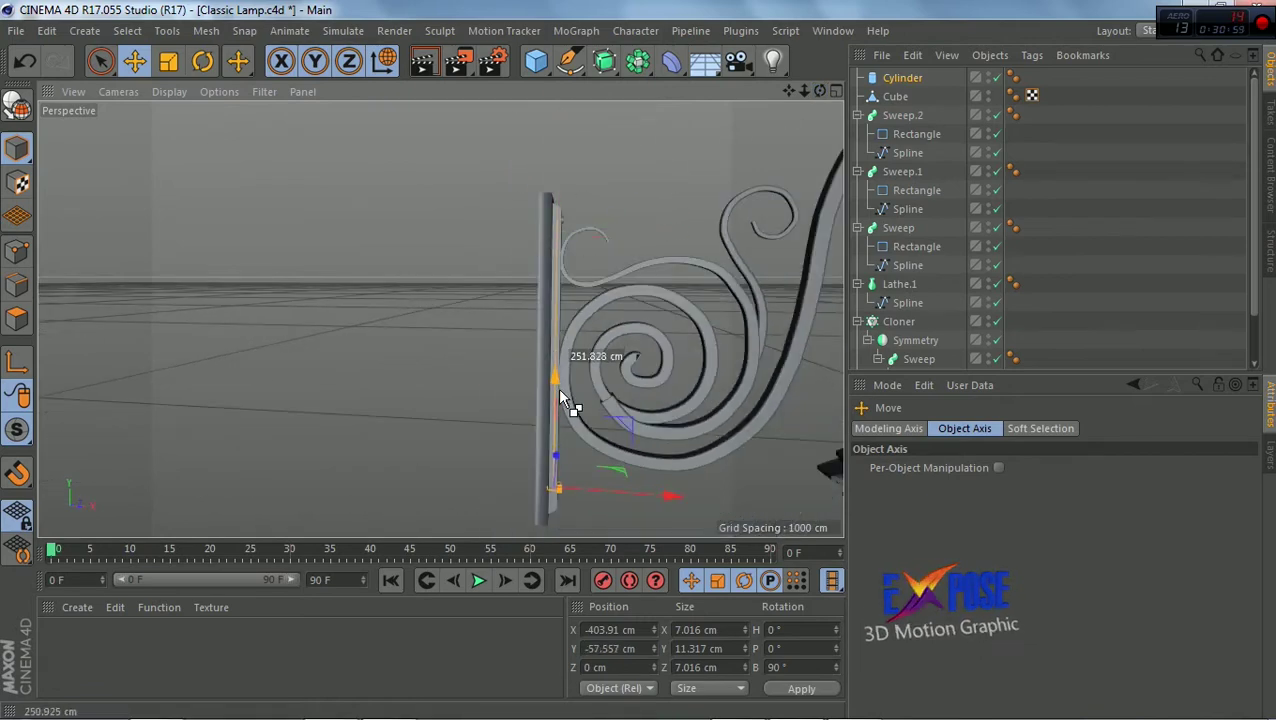
scroll(625, 478, up, 3)
scroll(610, 489, up, 2)
scroll(610, 489, down, 5)
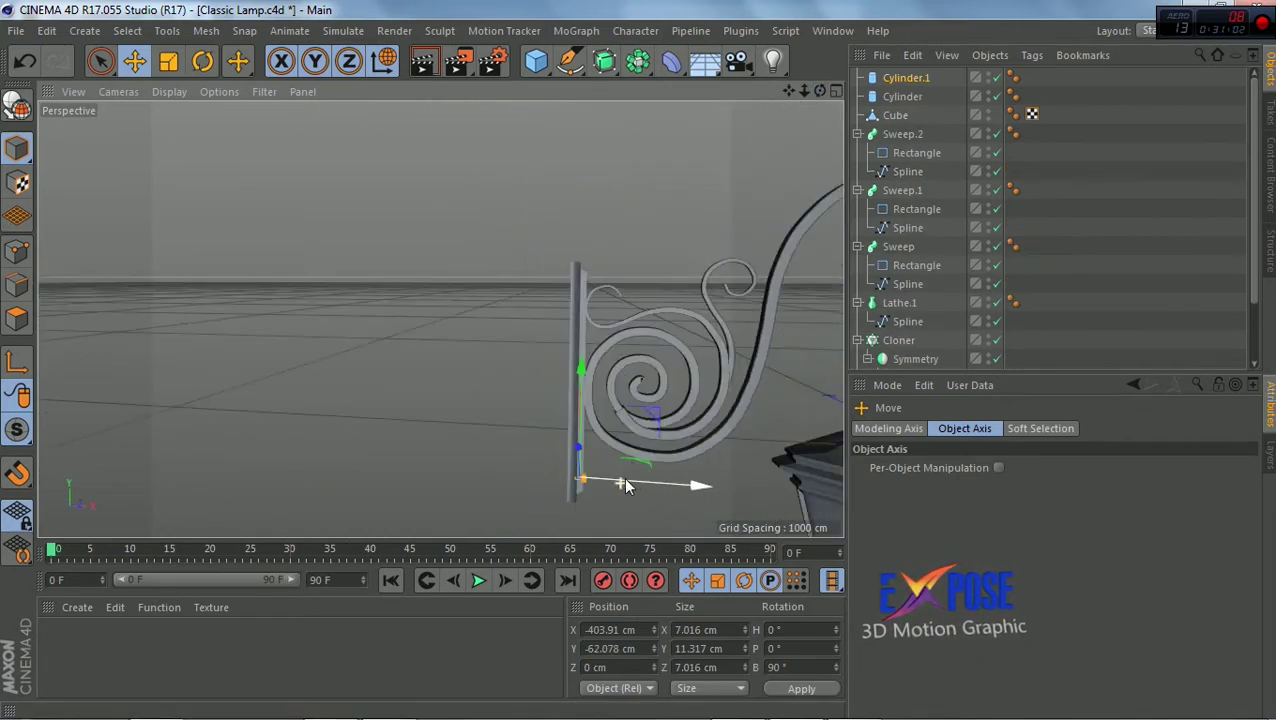
Deselect the bolt and orbit and zoom to view the whole lamp from the front
drag(794, 90, 720, 150)
drag(804, 91, 740, 207)
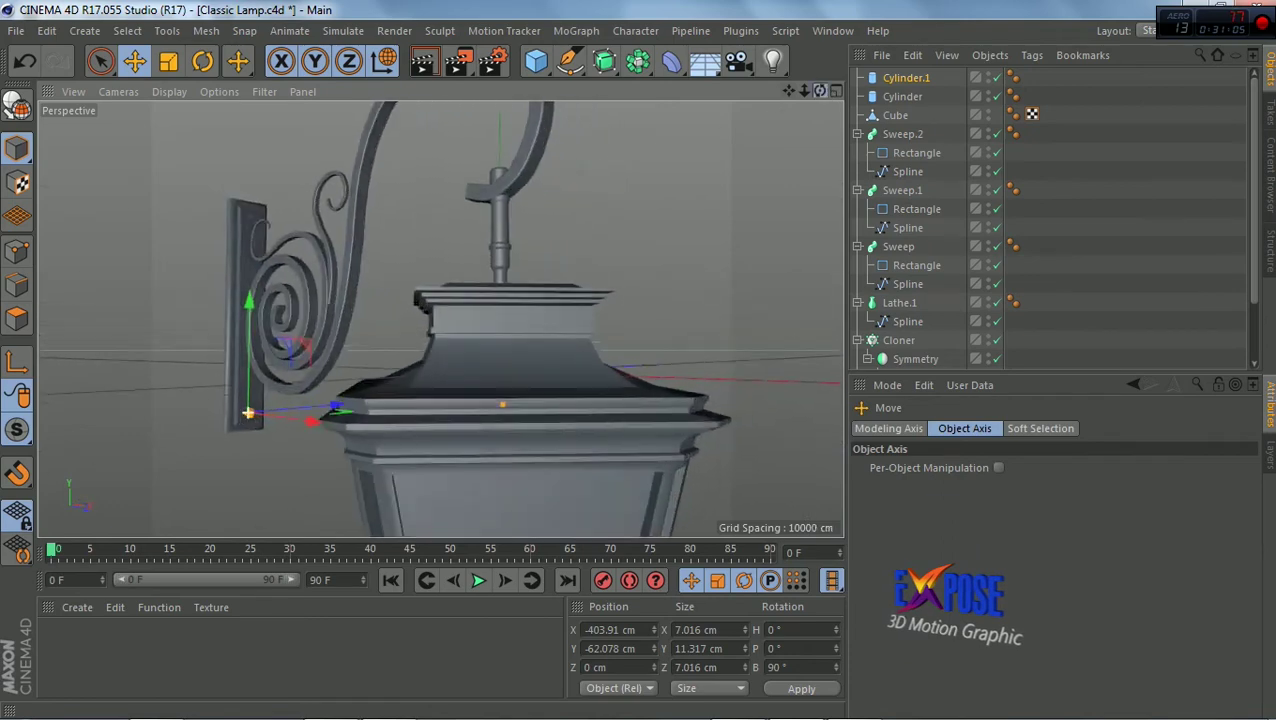
click(655, 215)
scroll(655, 215, down, 3)
scroll(657, 215, down, 3)
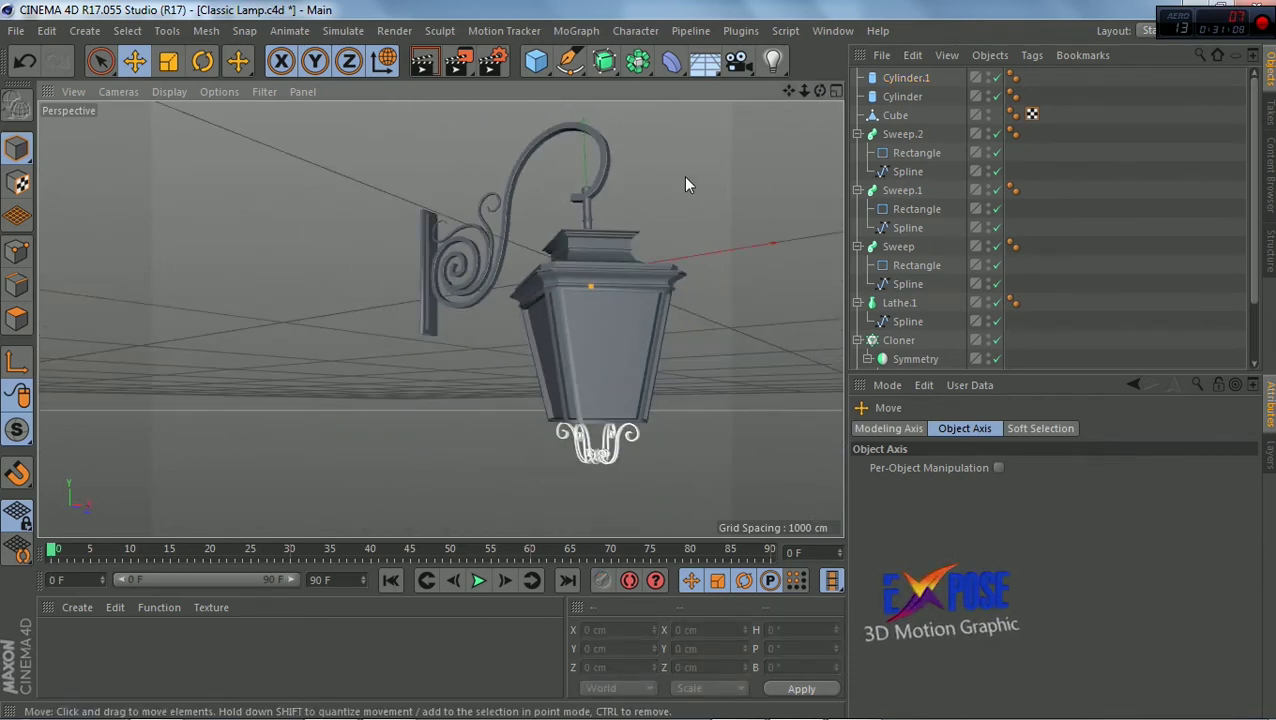
key(space)
scroll(661, 383, up, 3)
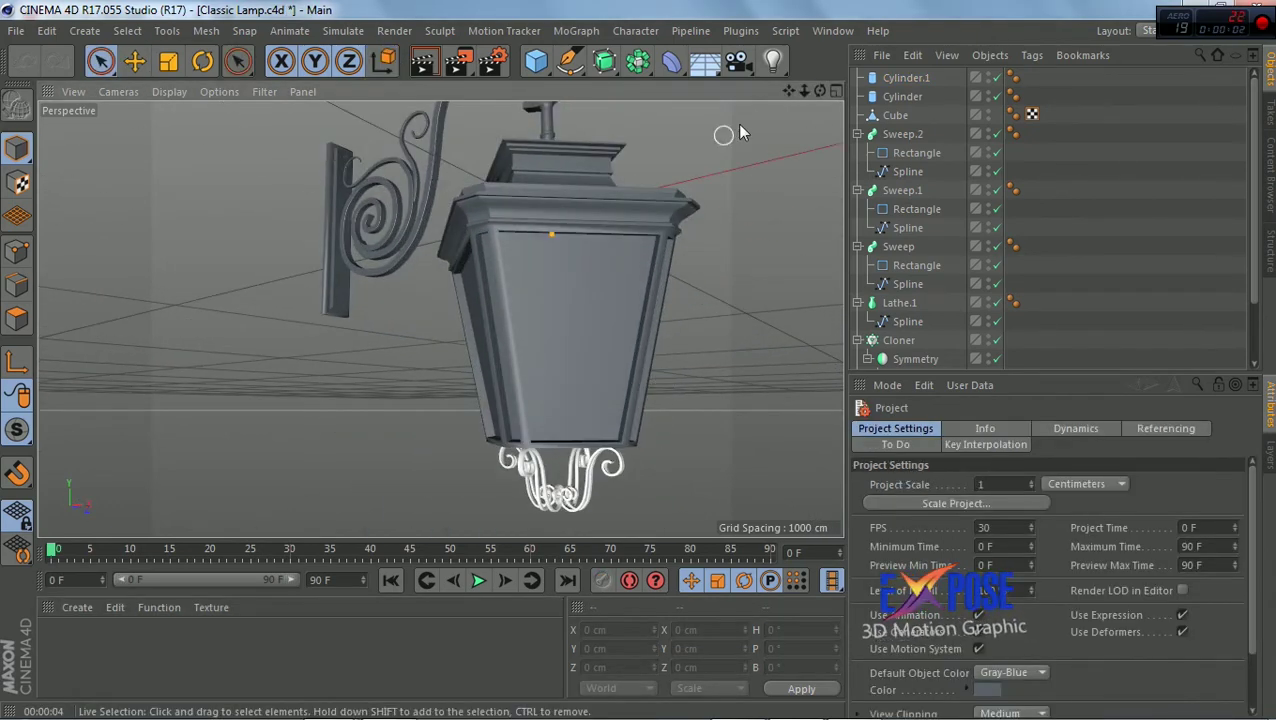
drag(820, 91, 779, 118)
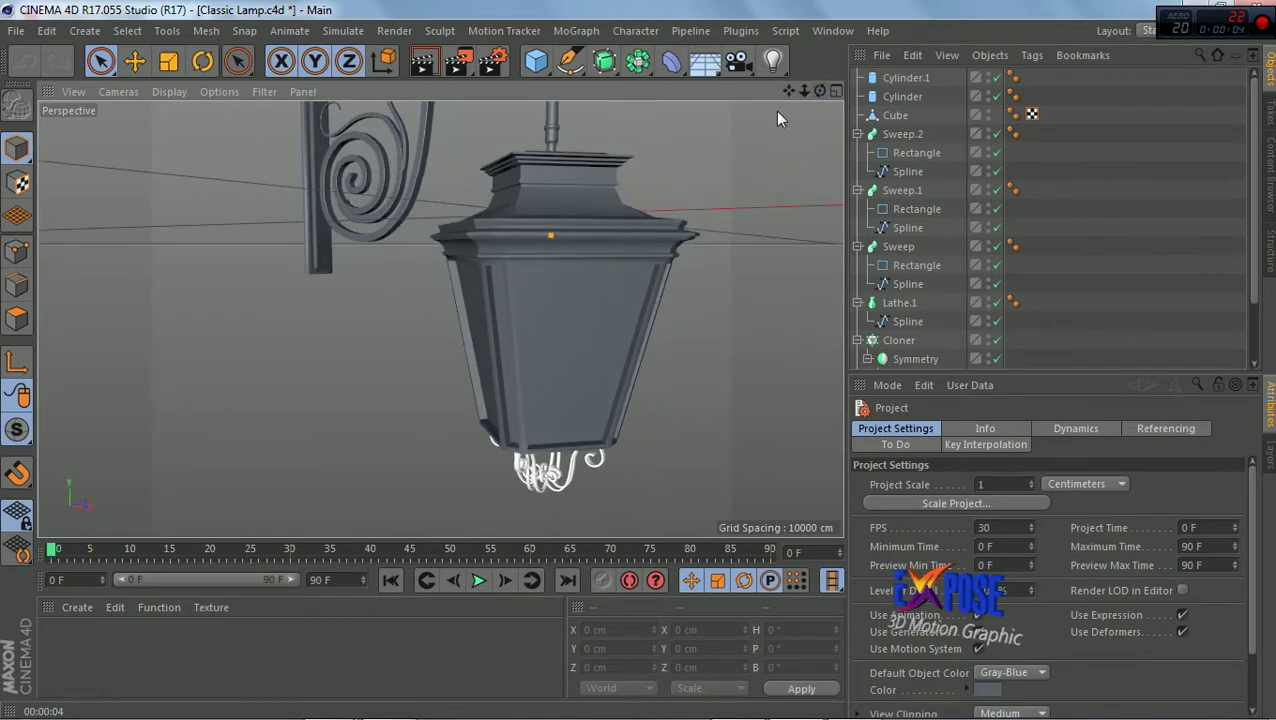
scroll(541, 157, up, 5)
scroll(541, 157, up, 4)
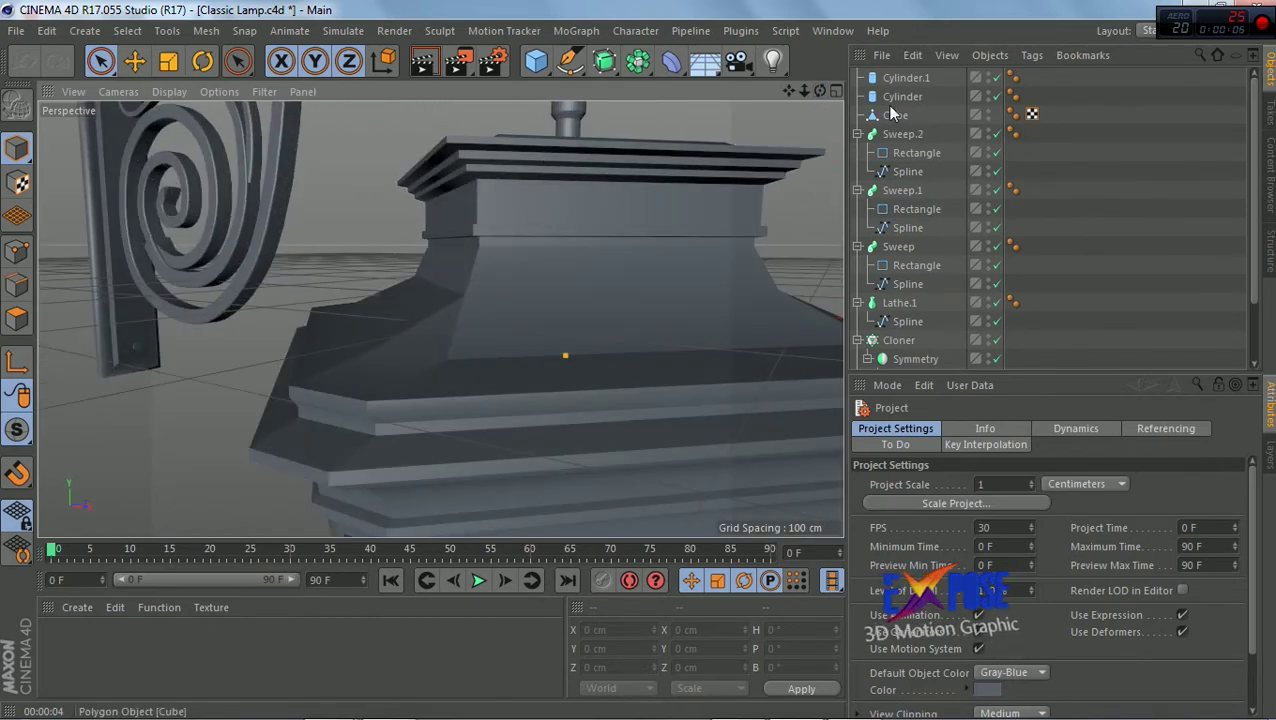
Loop-select the ring of Lathe polygons just below the lamp's top cap
key(Return)
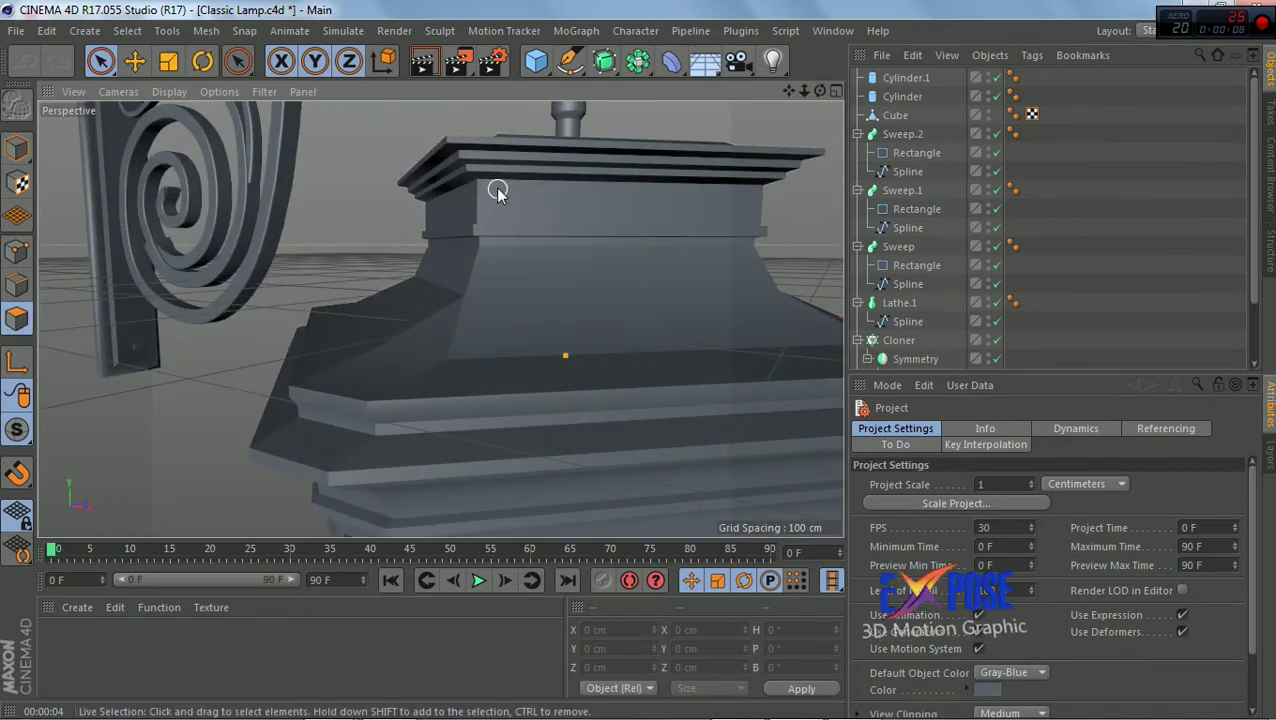
scroll(932, 256, down, 3)
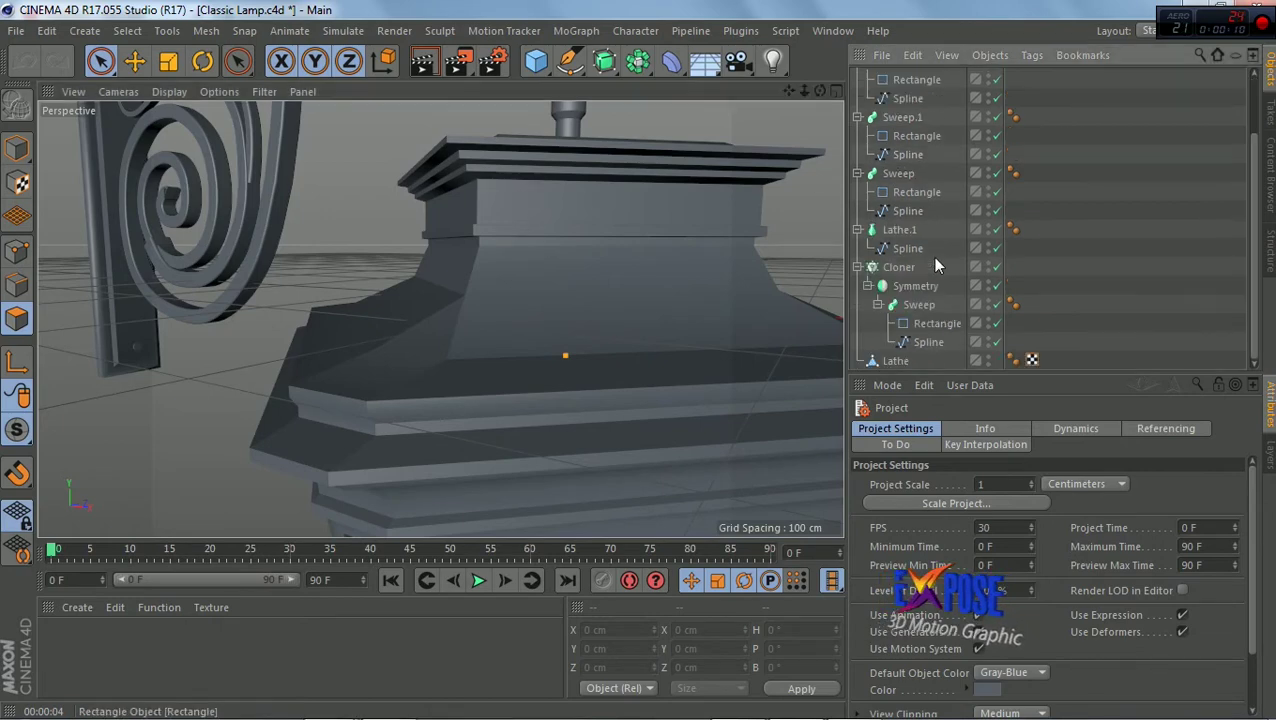
click(896, 361)
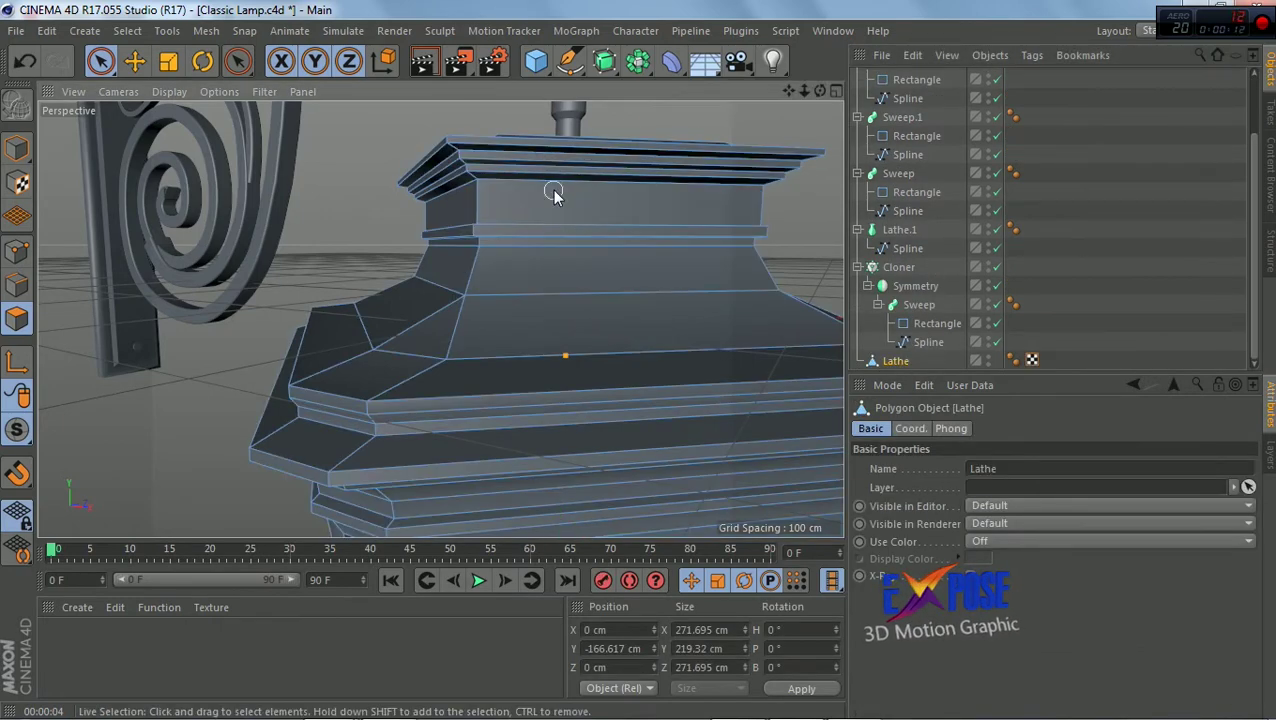
click(532, 197)
click(127, 30)
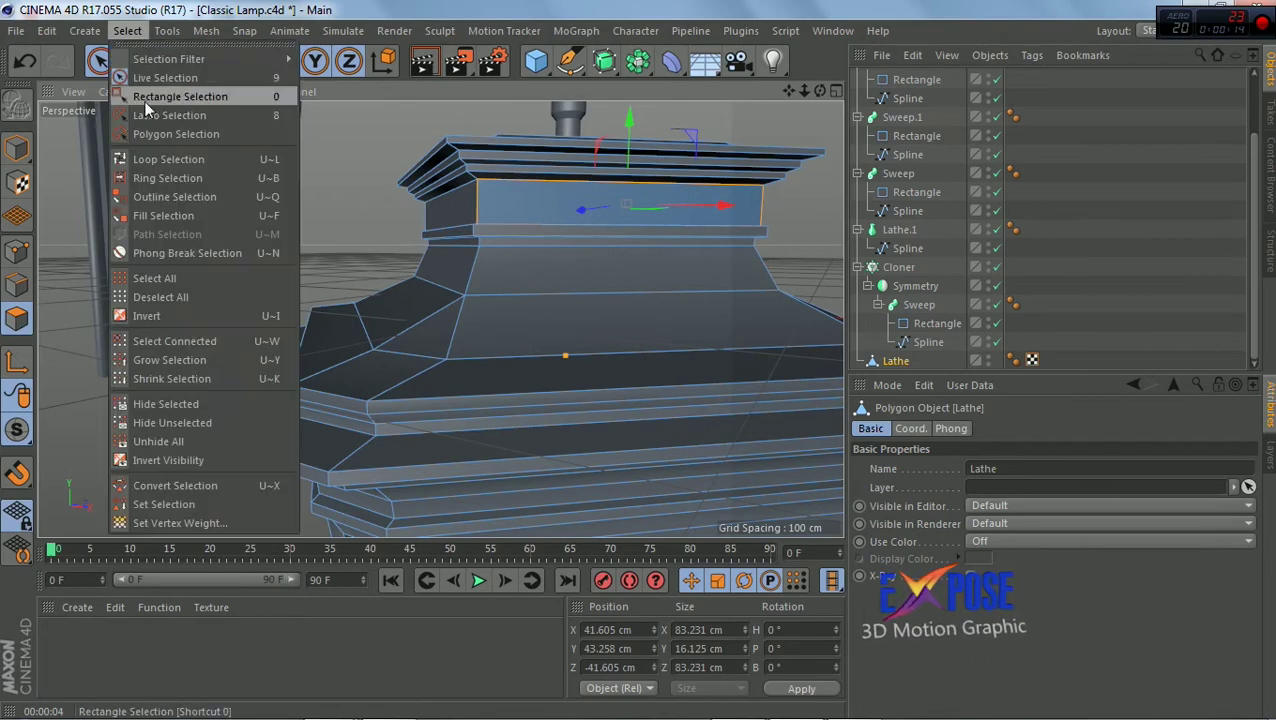
click(160, 159)
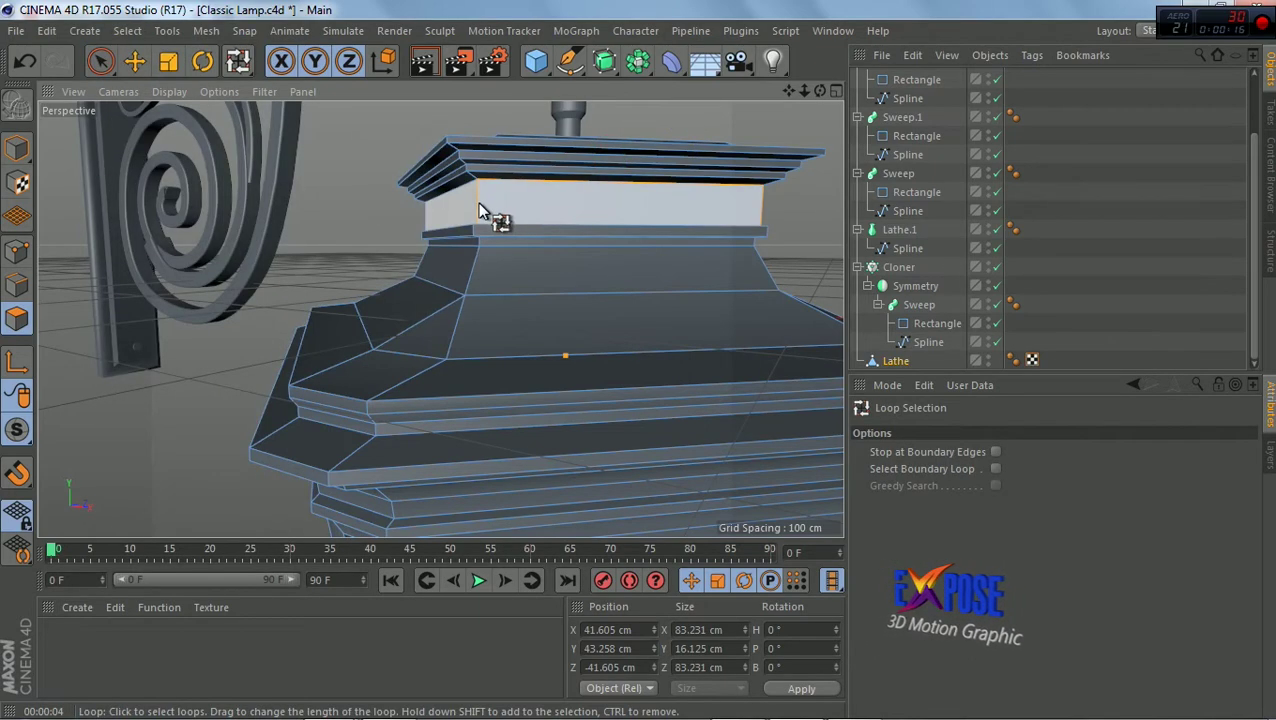
click(480, 212)
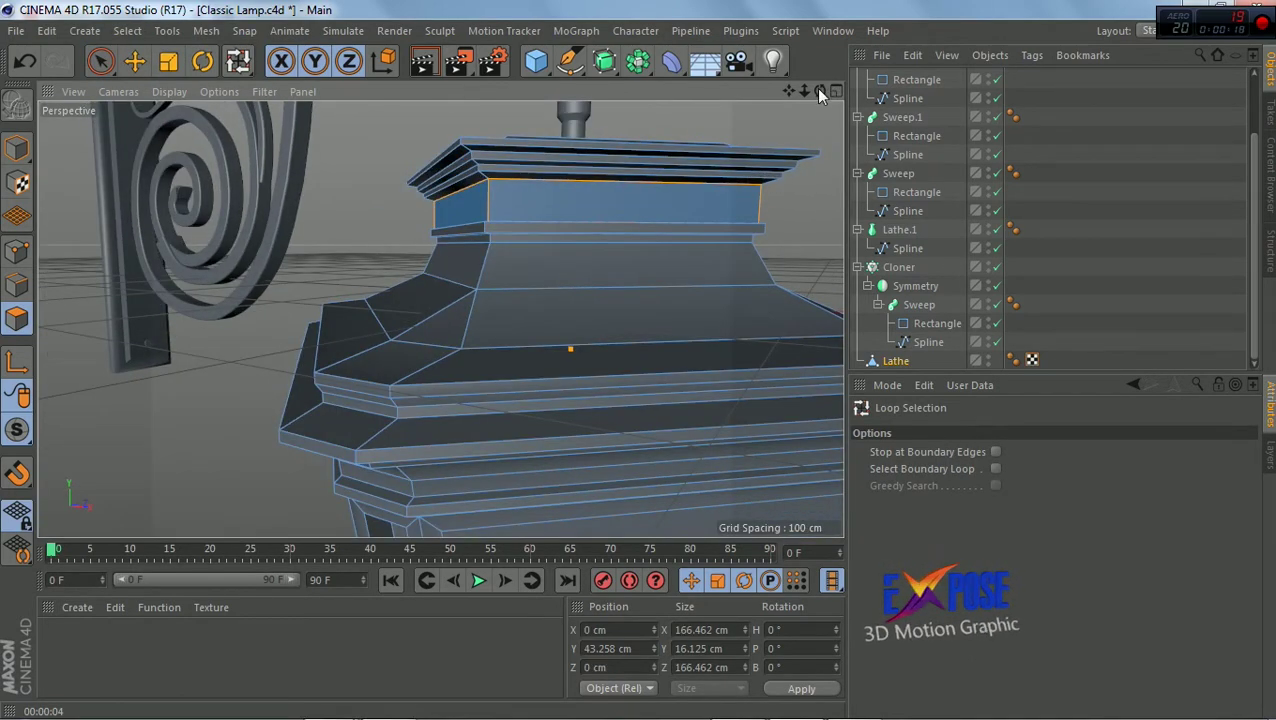
mouse_move(819, 91)
mouse_down()
mouse_move(790, 100)
mouse_move(804, 103)
mouse_up()
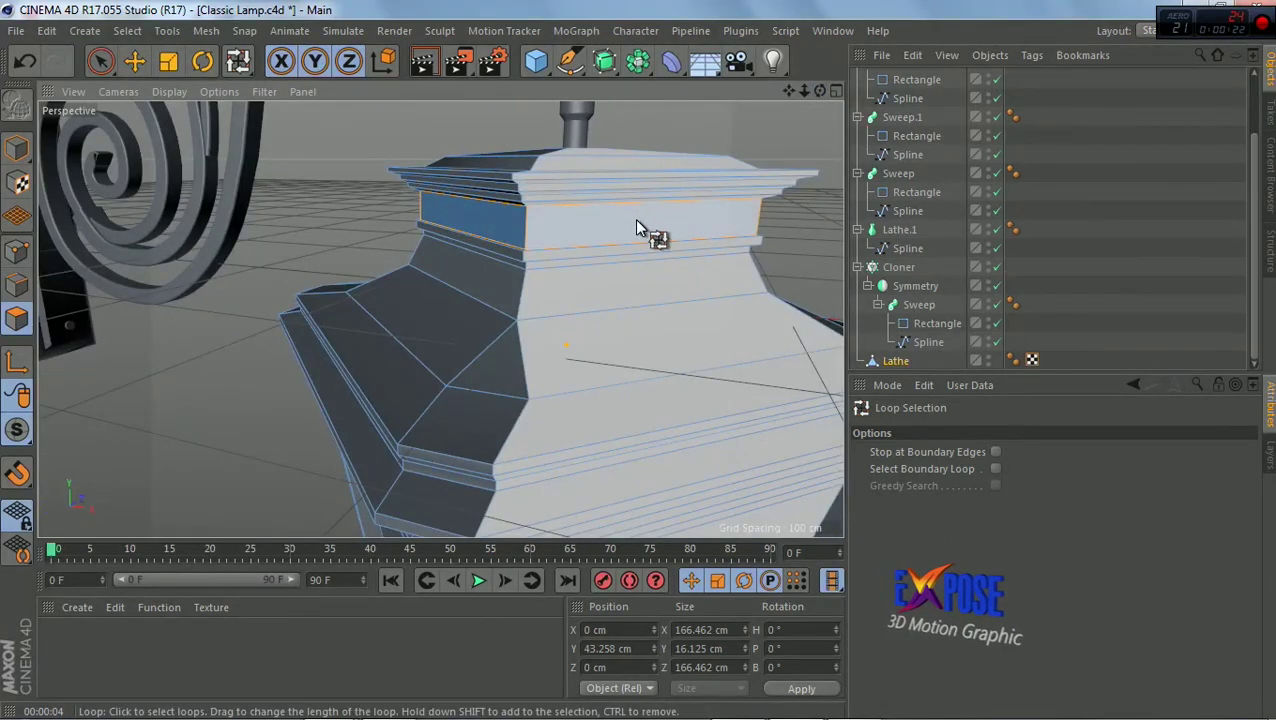
Subdivide the selected band polygons with Subdivision 3
right_click(637, 227)
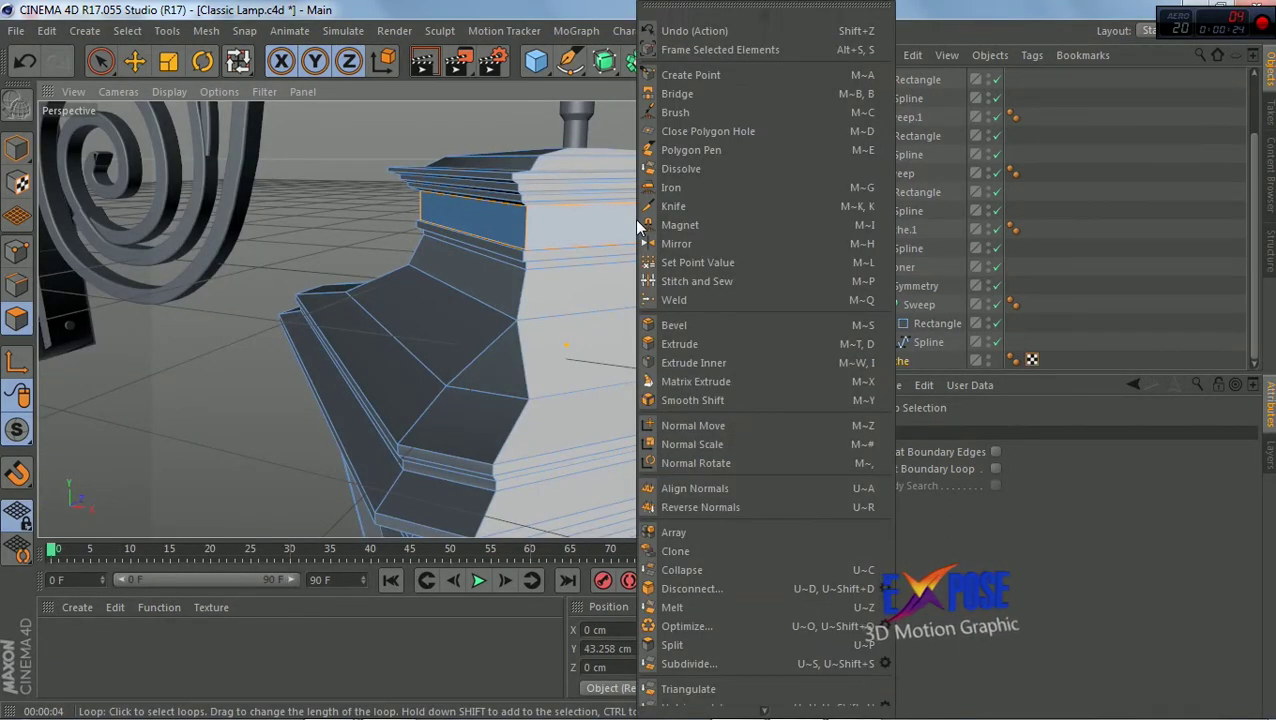
click(885, 664)
text(3)
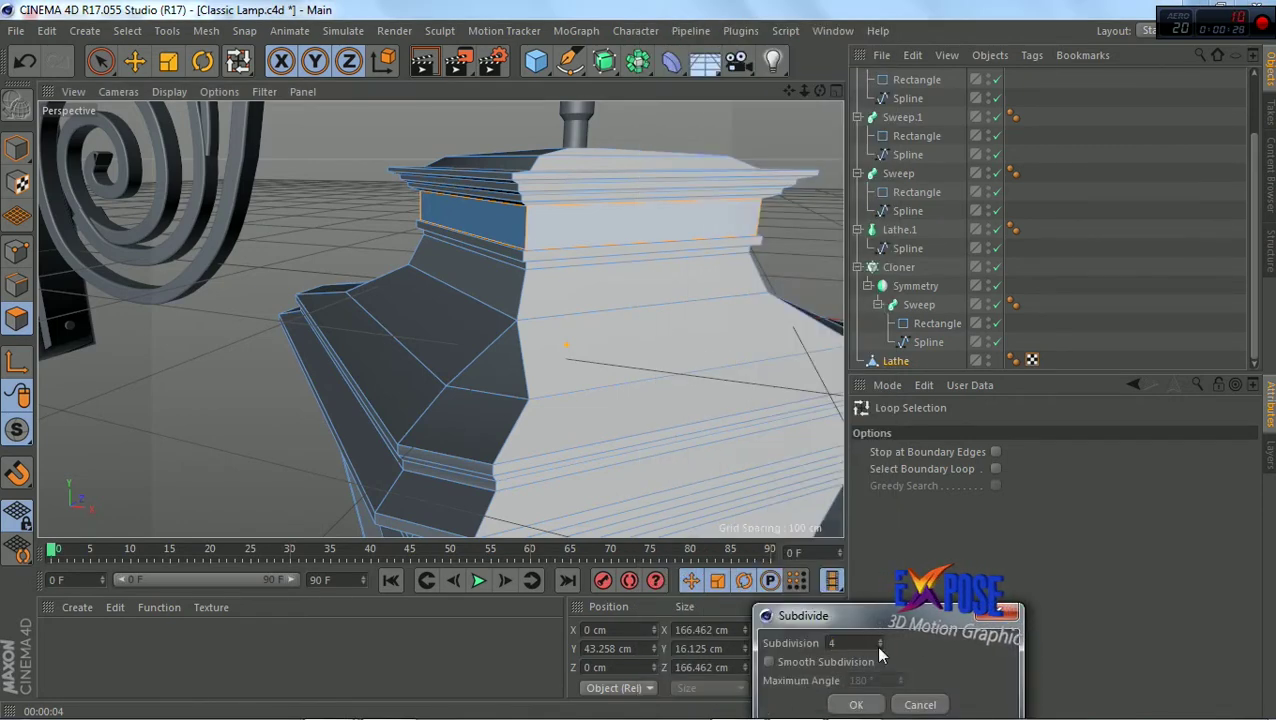
key(Return)
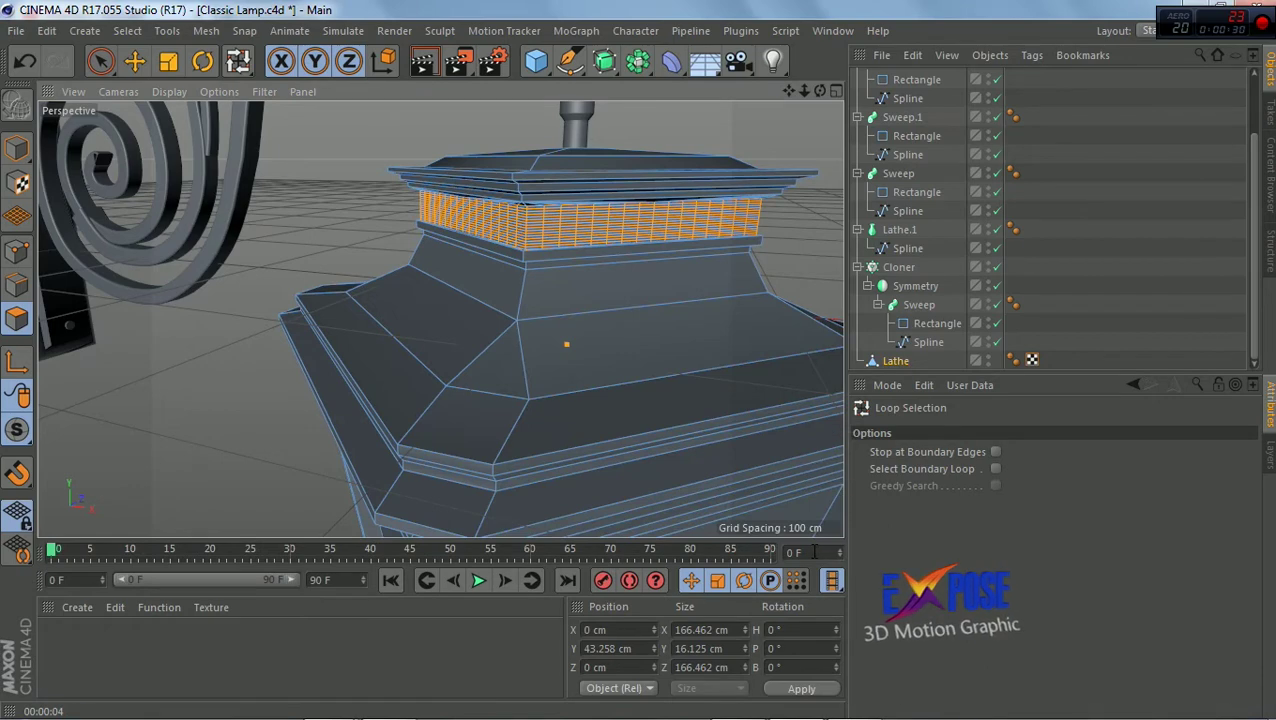
right_click(612, 226)
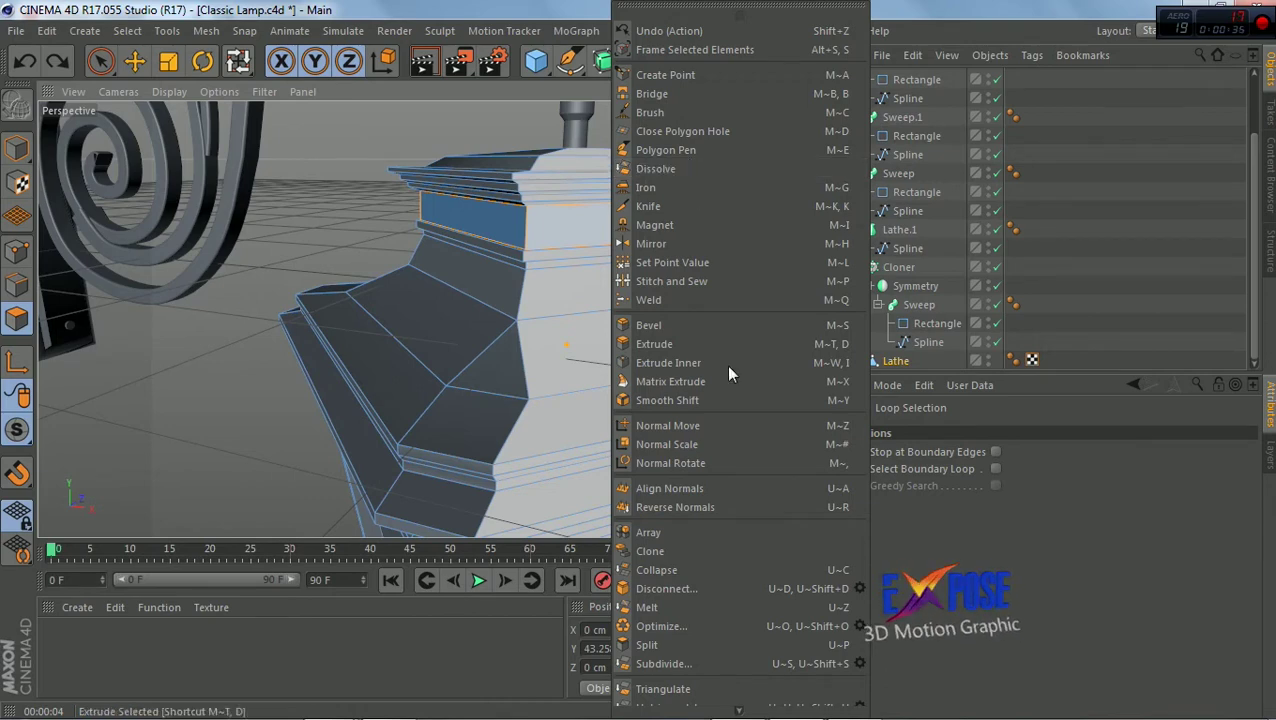
click(857, 664)
text(3)
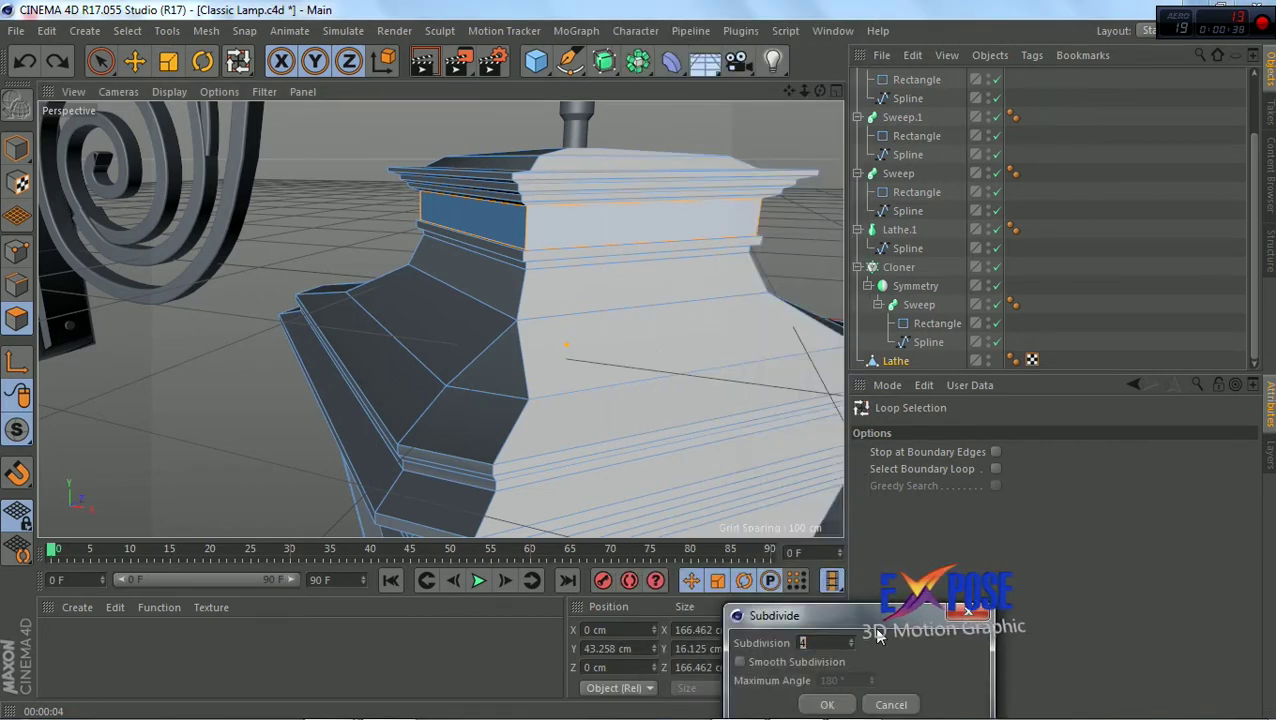
click(826, 704)
Dissolve the band's six horizontal edge loops, leaving only vertical panel divisions
alt+drag(627, 248, 612, 171)
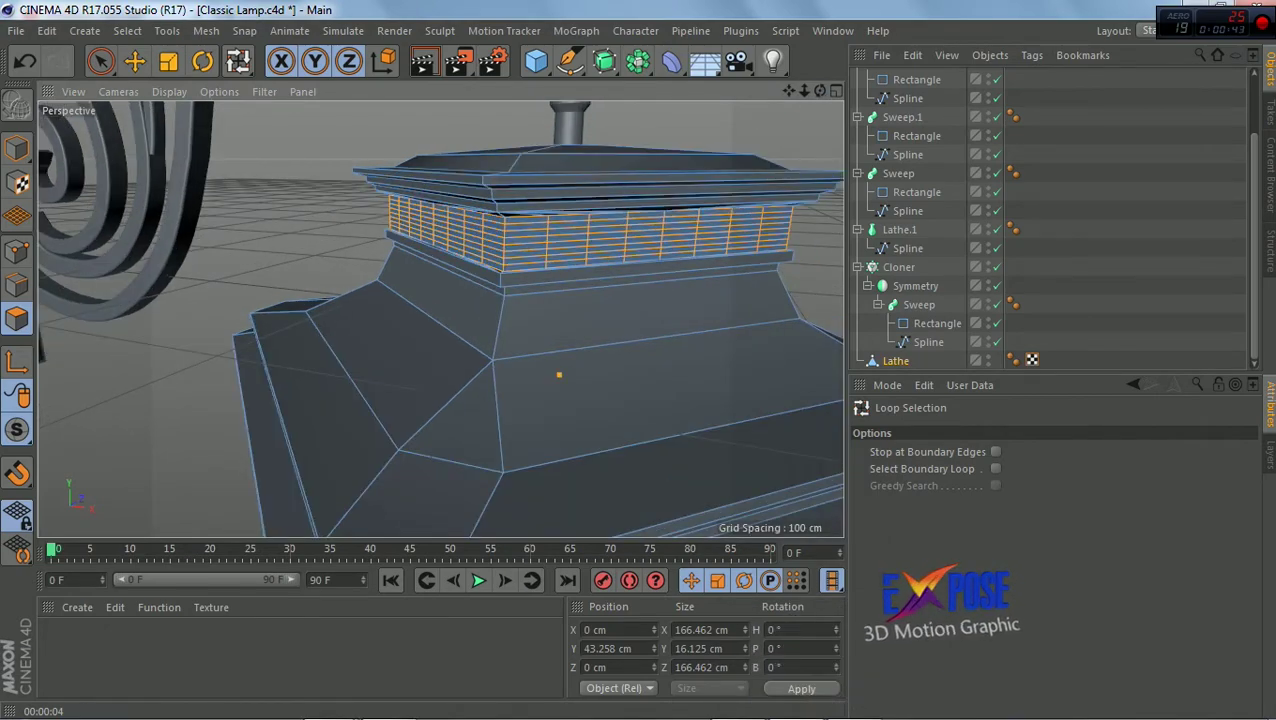
alt+drag(640, 260, 564, 213)
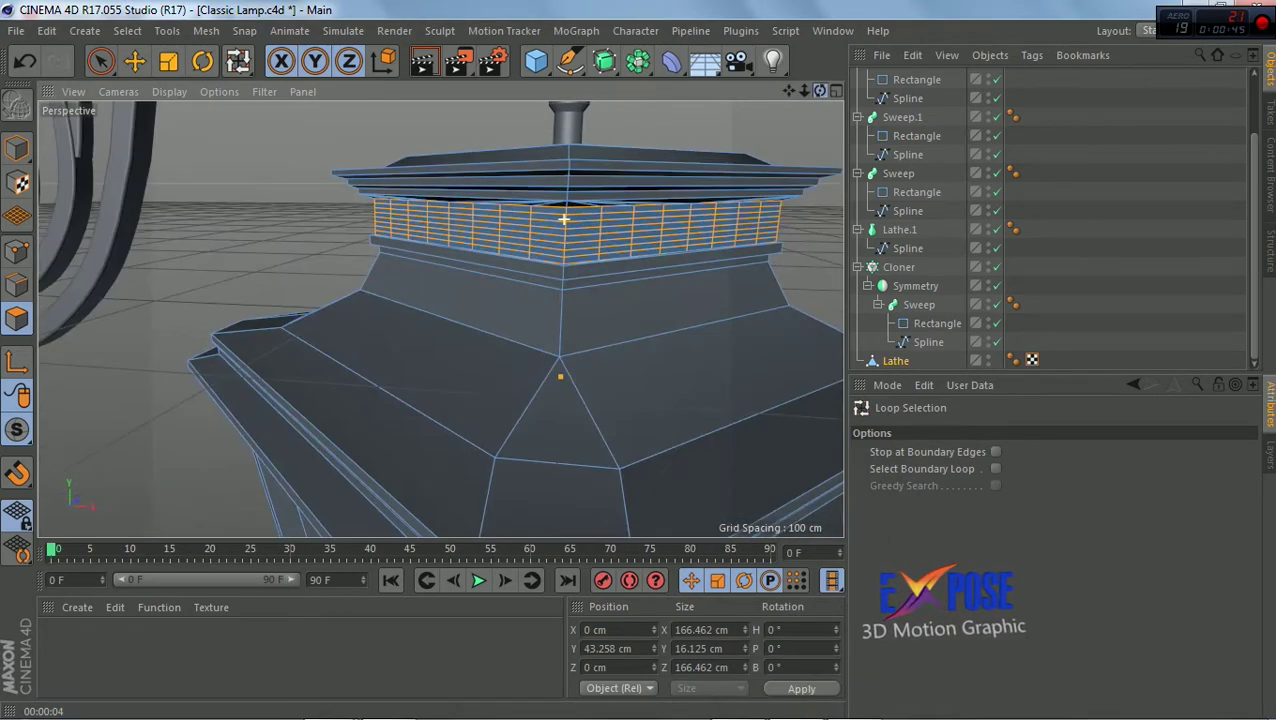
click(17, 285)
scroll(432, 228, up, 5)
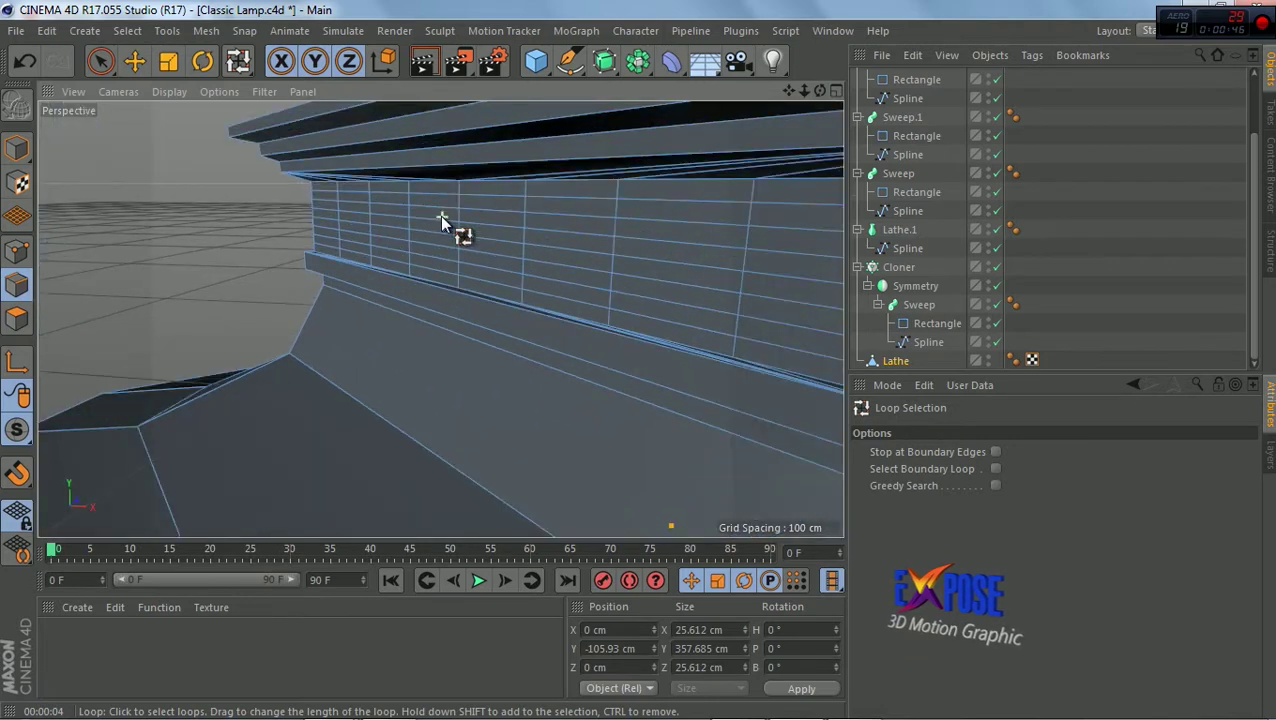
click(401, 192)
shift+click(427, 205)
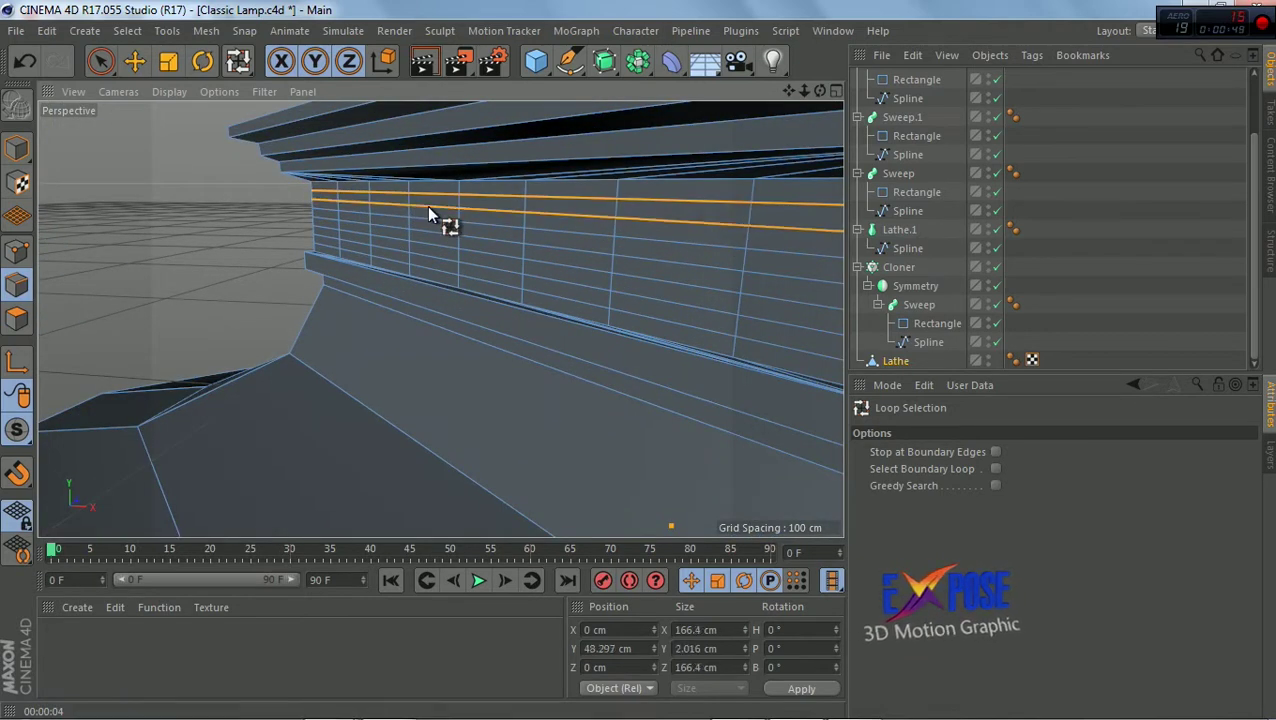
shift+click(429, 217)
shift+click(434, 235)
shift+click(438, 258)
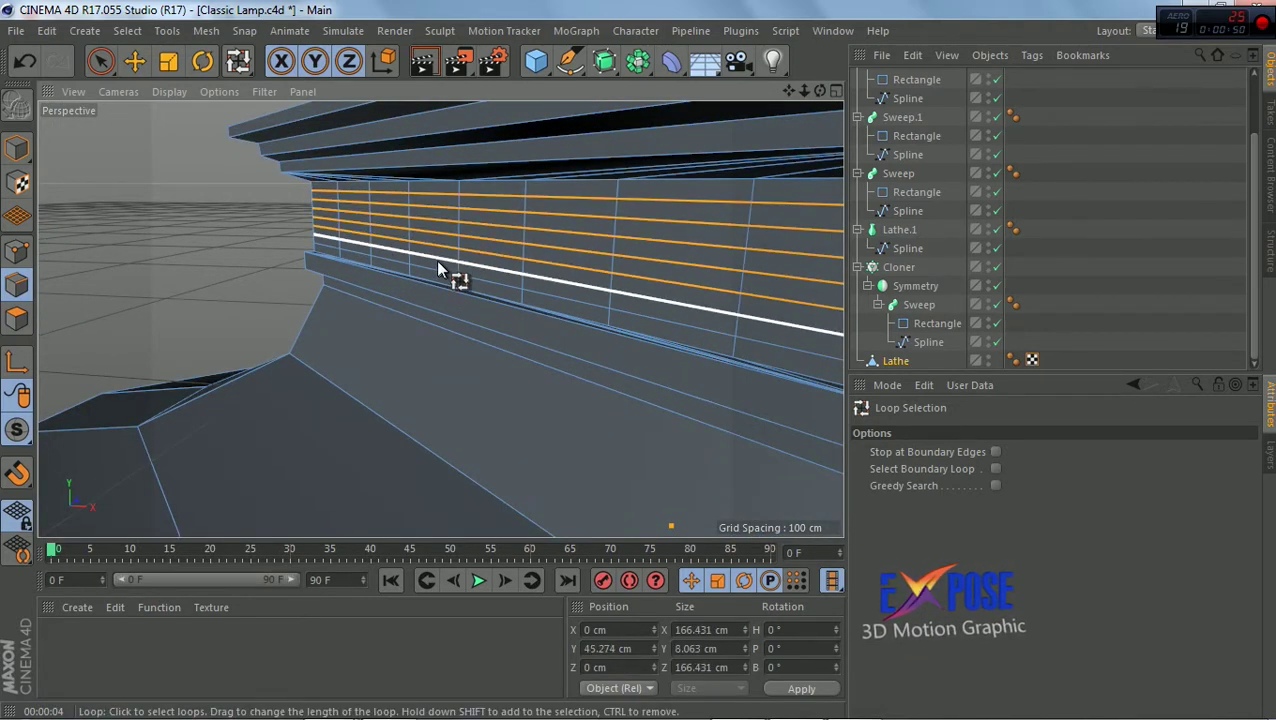
shift+click(441, 267)
right_click(441, 273)
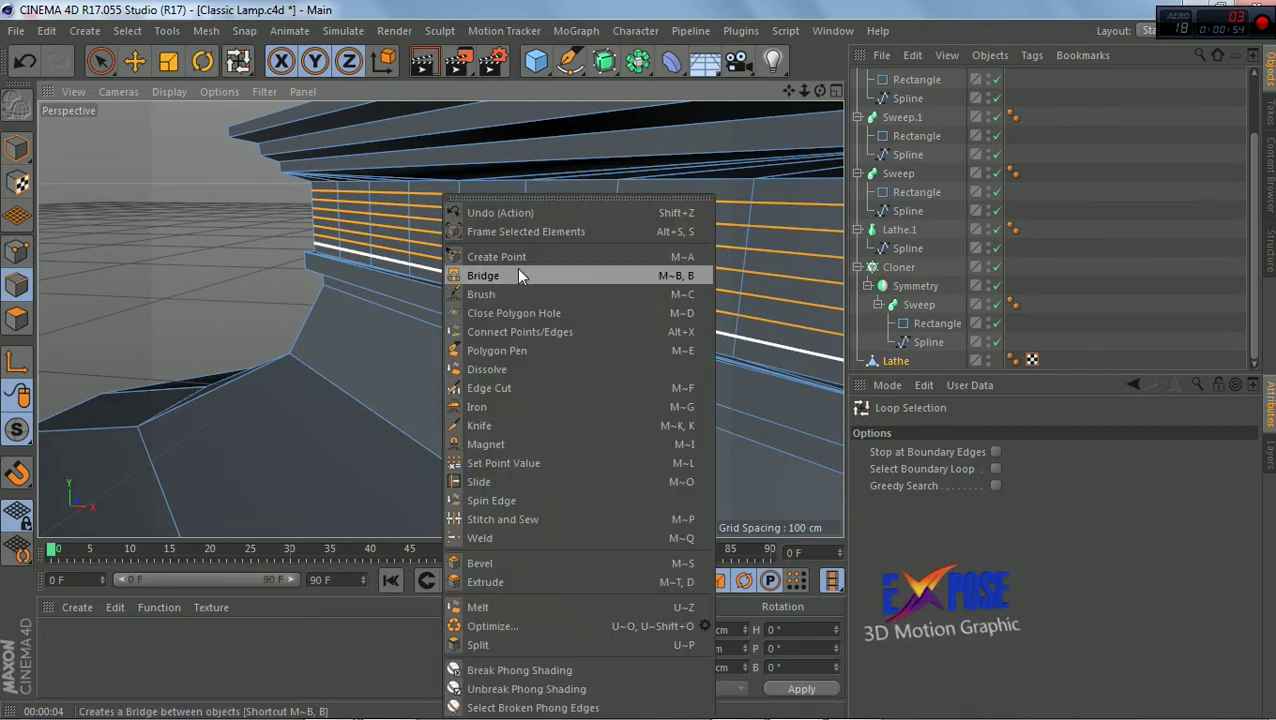
click(490, 369)
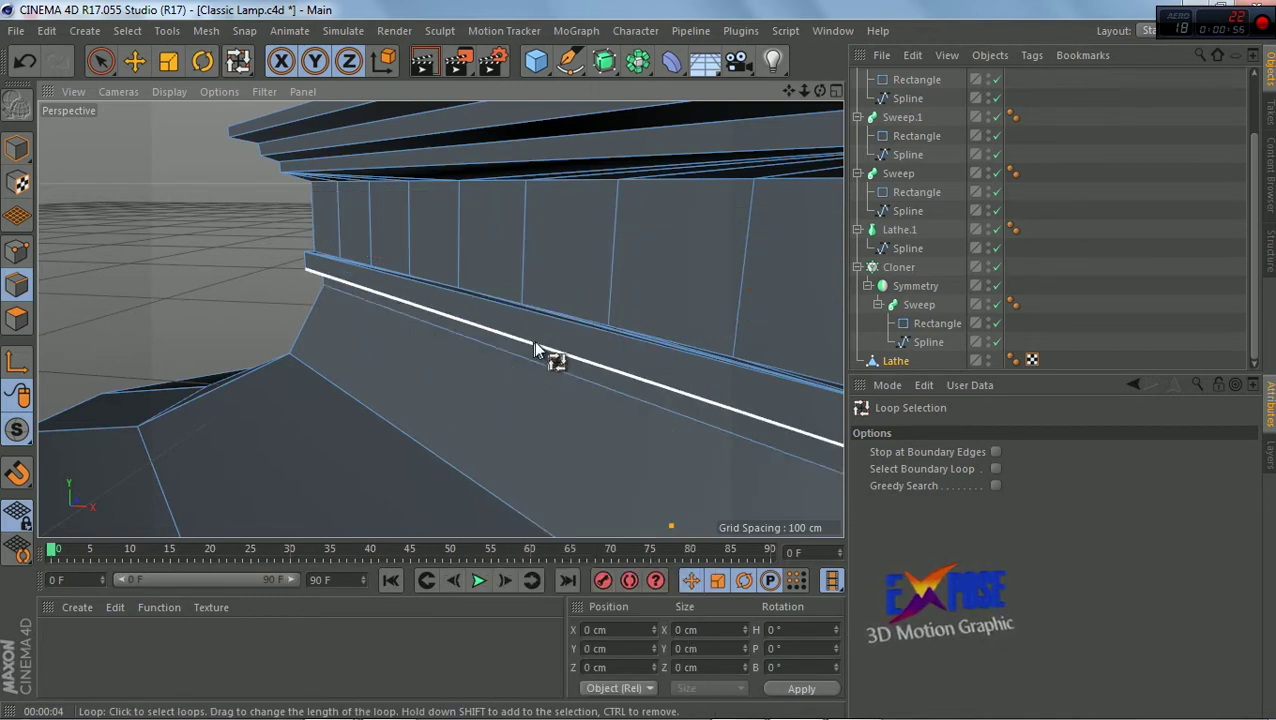
Paint-select all the panel polygons around the band in Polygon mode
scroll(535, 350, down, 5)
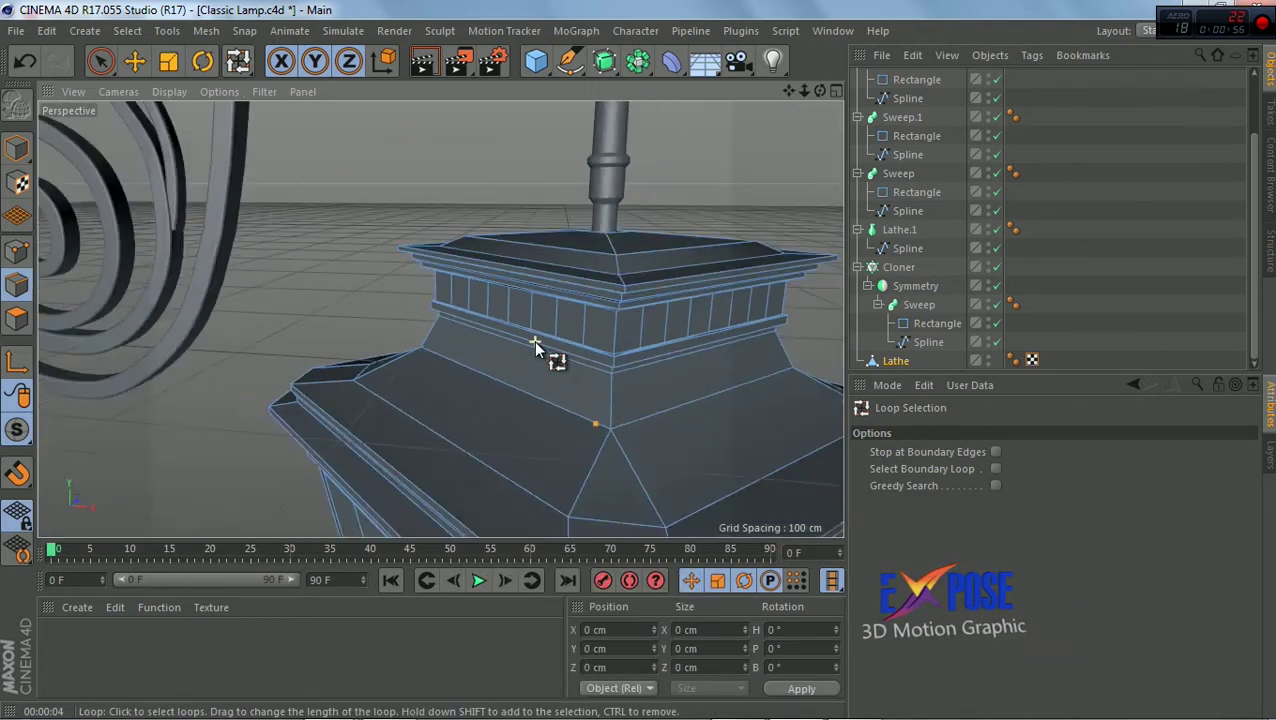
click(107, 68)
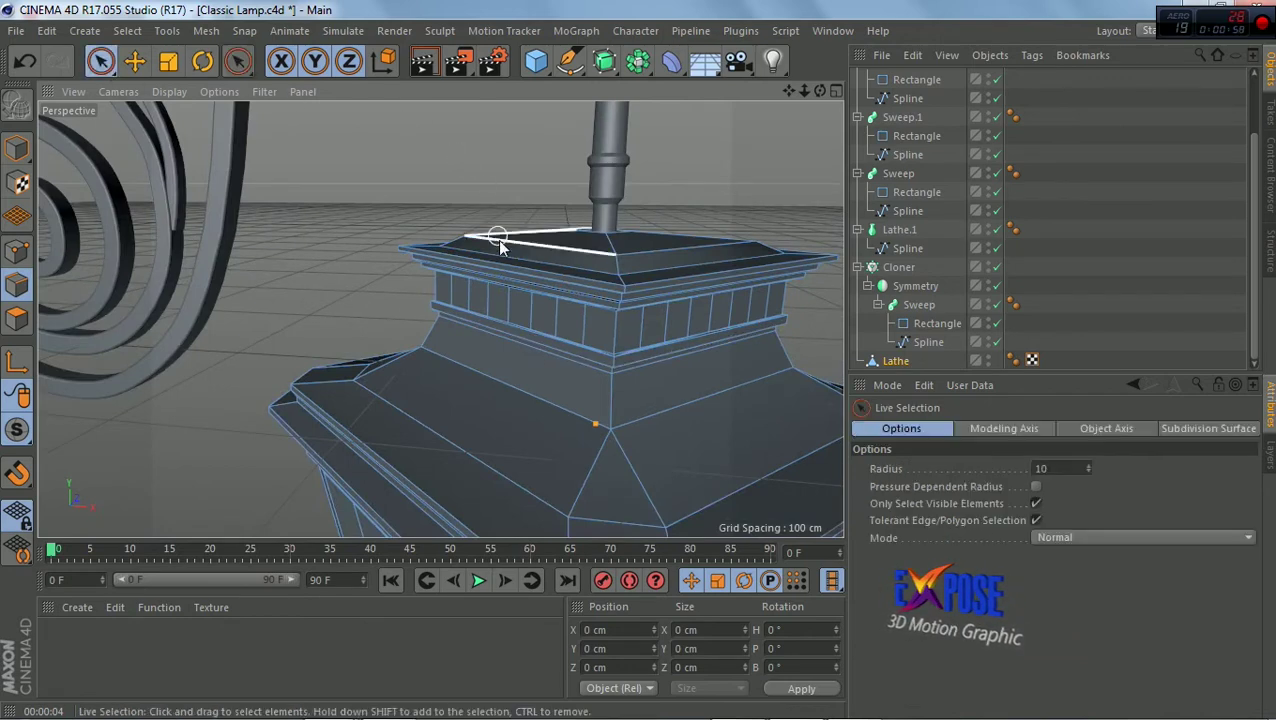
scroll(499, 234, up, 3)
click(16, 318)
drag(820, 340, 412, 306)
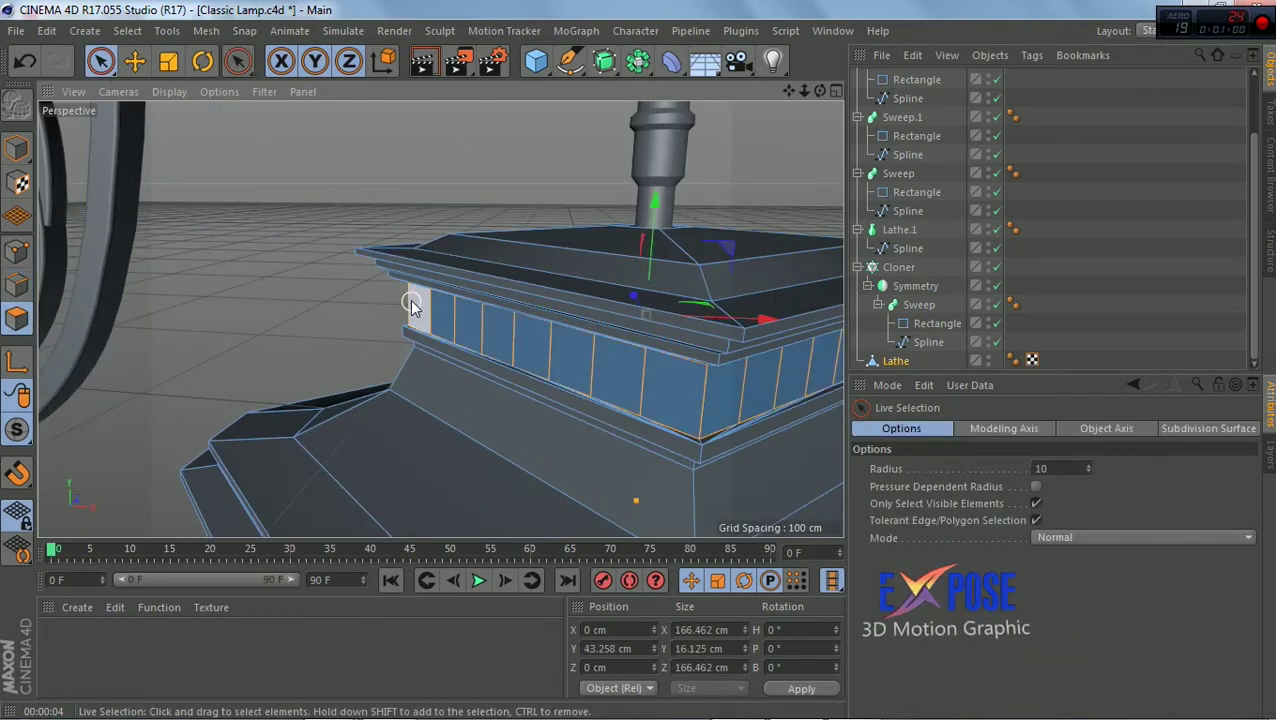
Extrude Inner the selected panels to about a 2.8 cm offset, redoing it after an undo
right_click(634, 362)
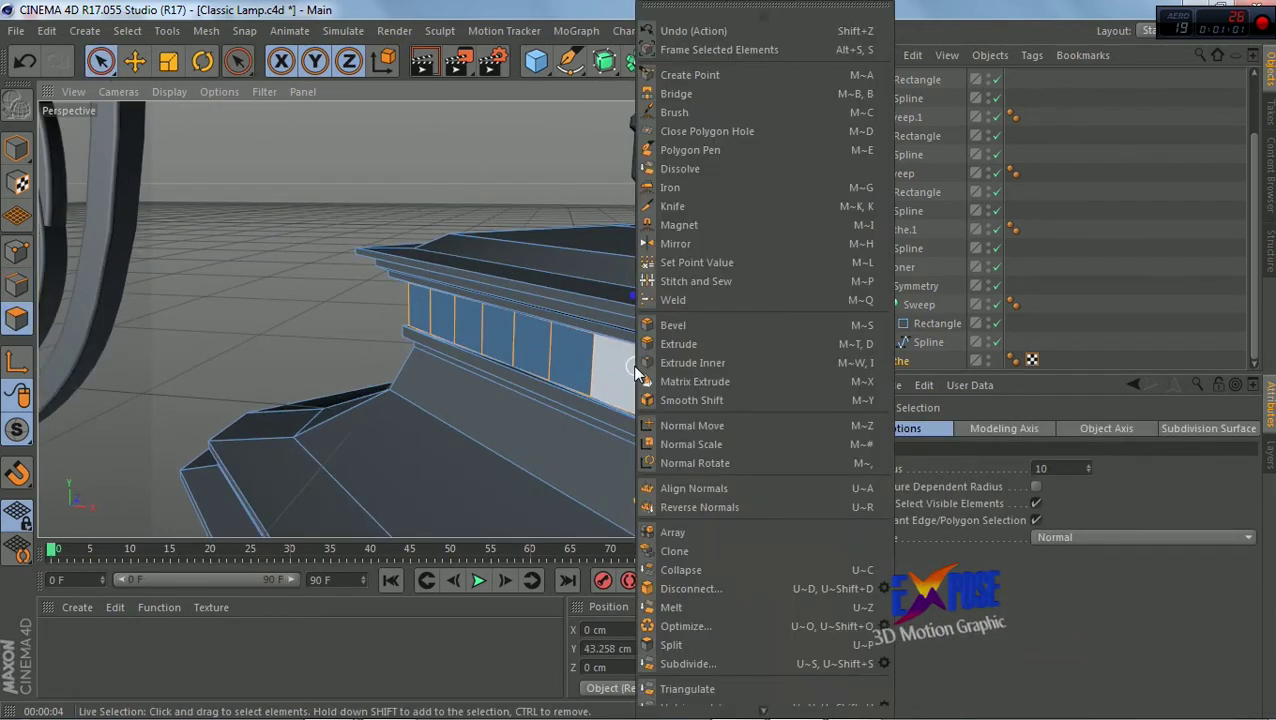
click(691, 364)
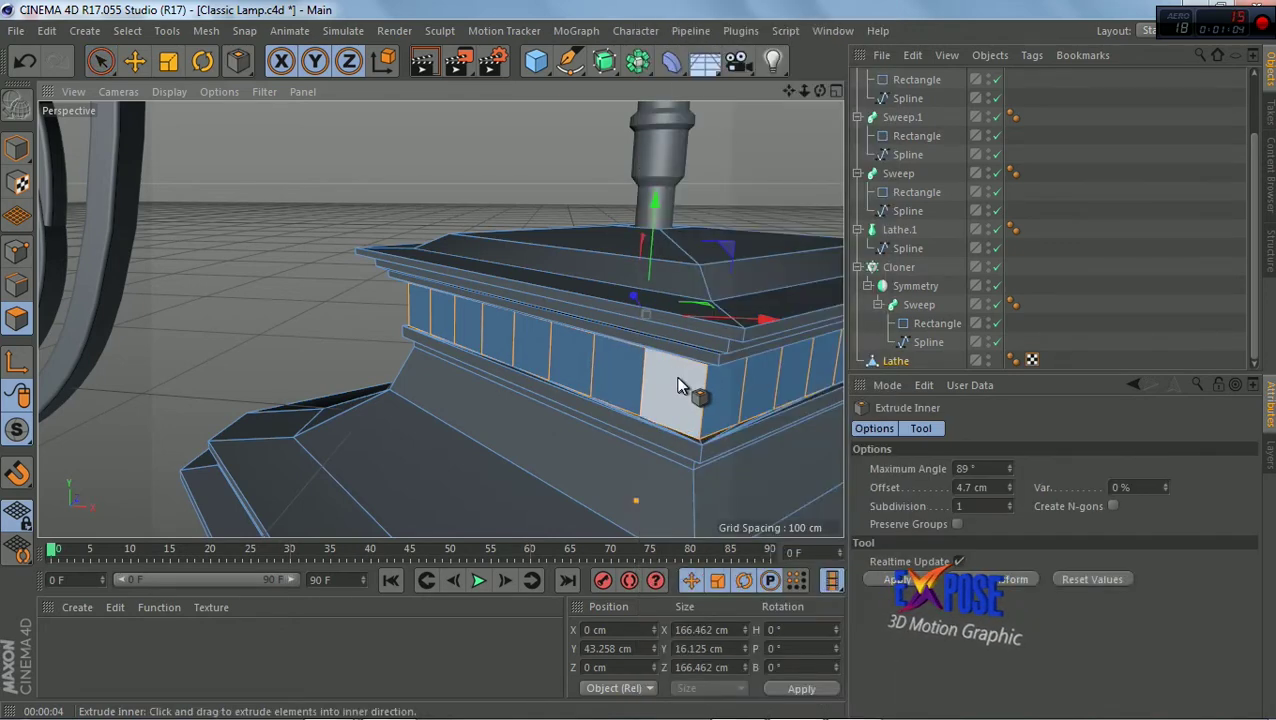
drag(684, 390, 645, 314)
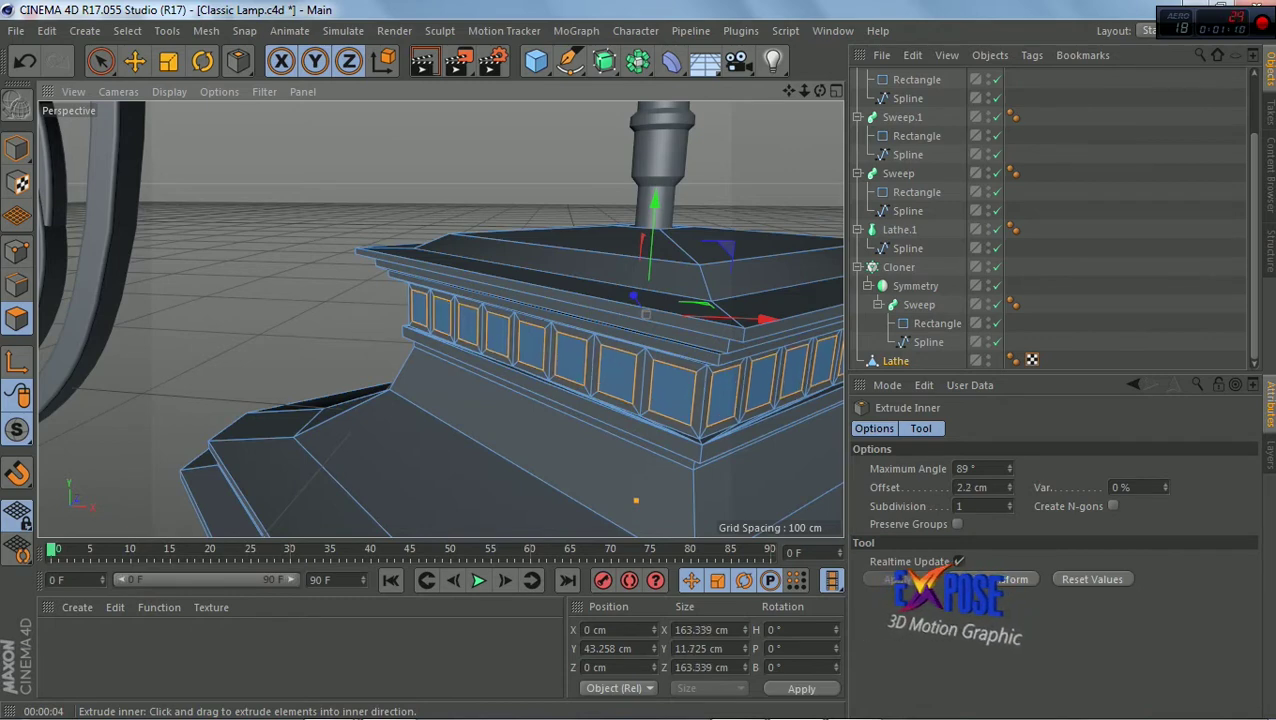
drag(646, 314, 646, 314)
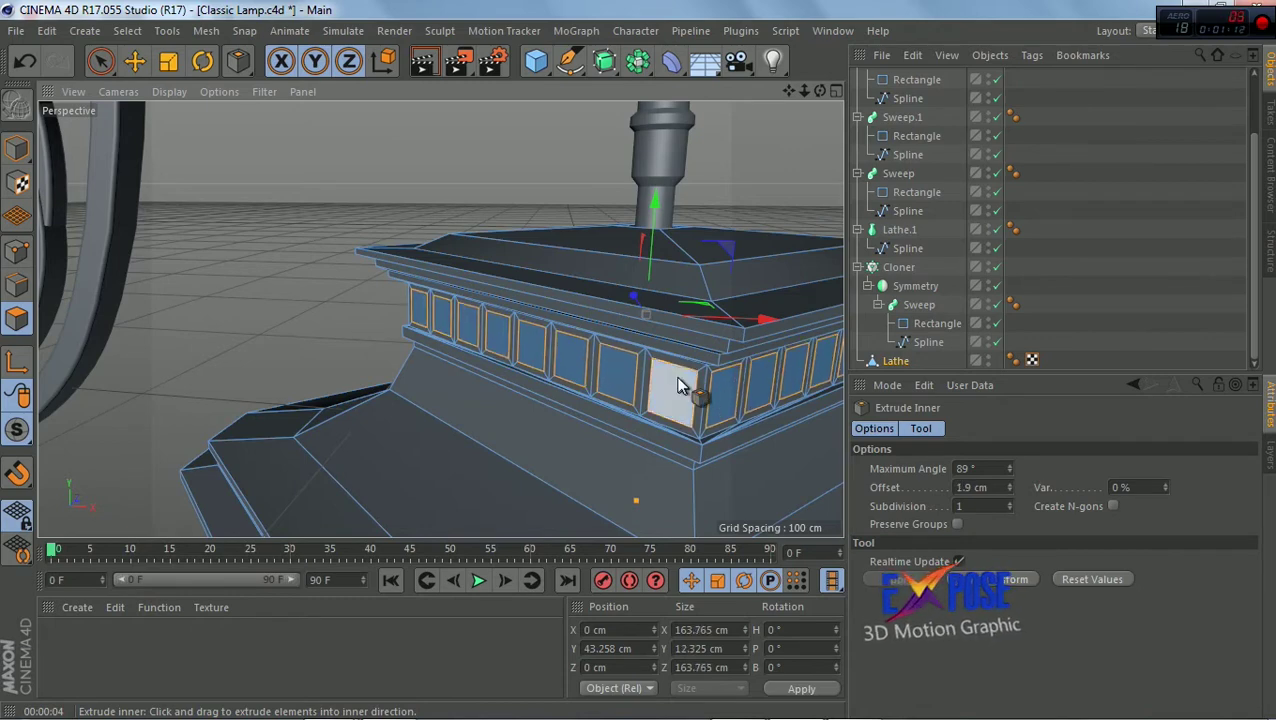
mouse_move(820, 91)
mouse_down()
mouse_move(802, 92)
mouse_move(820, 95)
mouse_up()
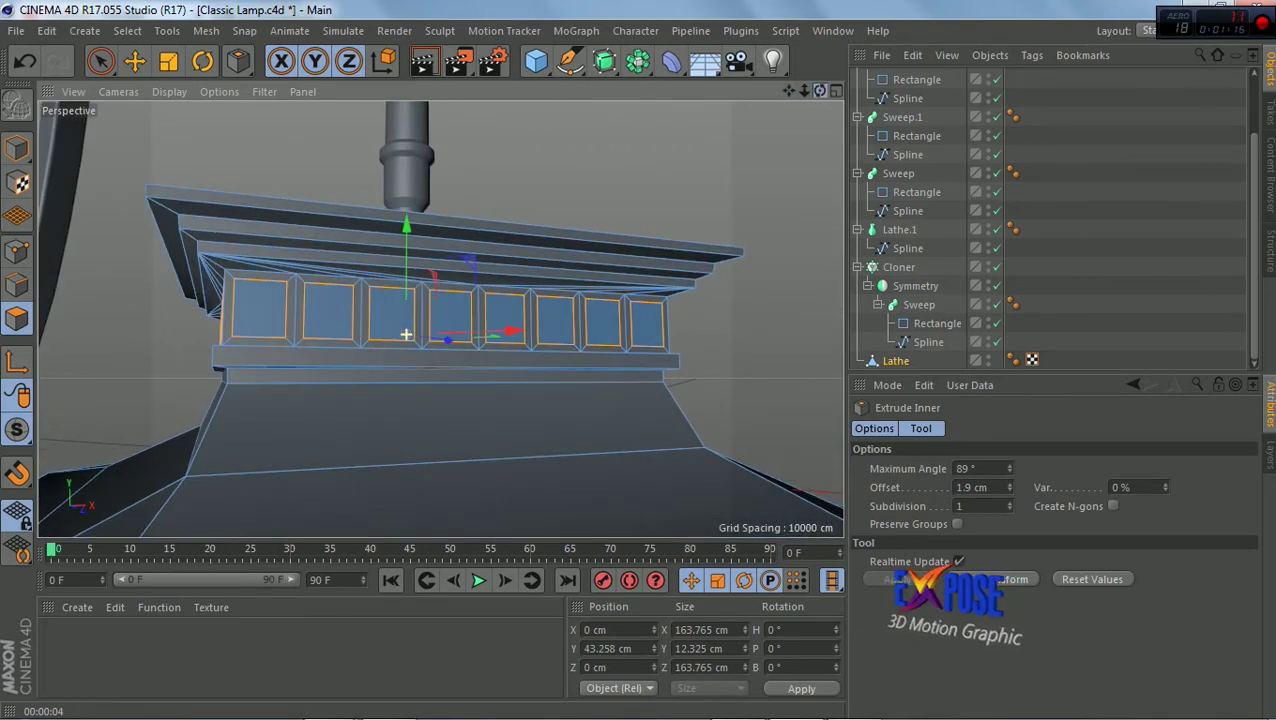
alt+drag(406, 333, 747, 145)
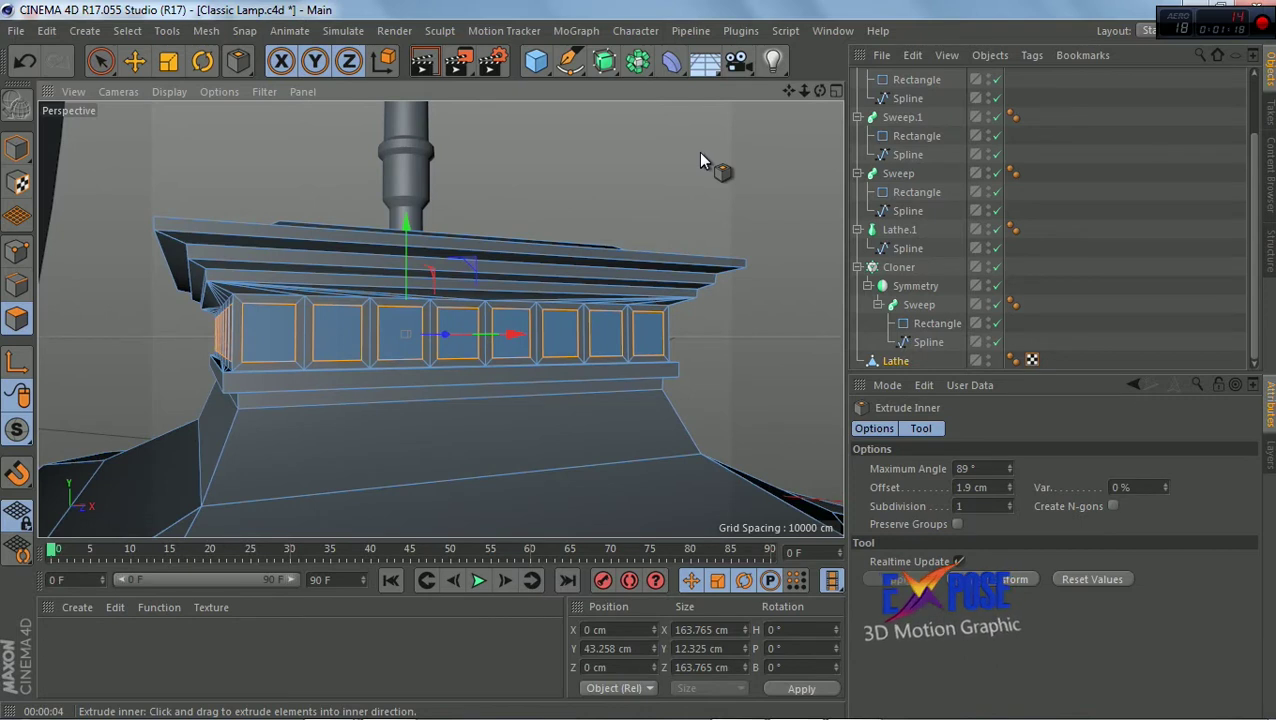
key(ctrl+z)
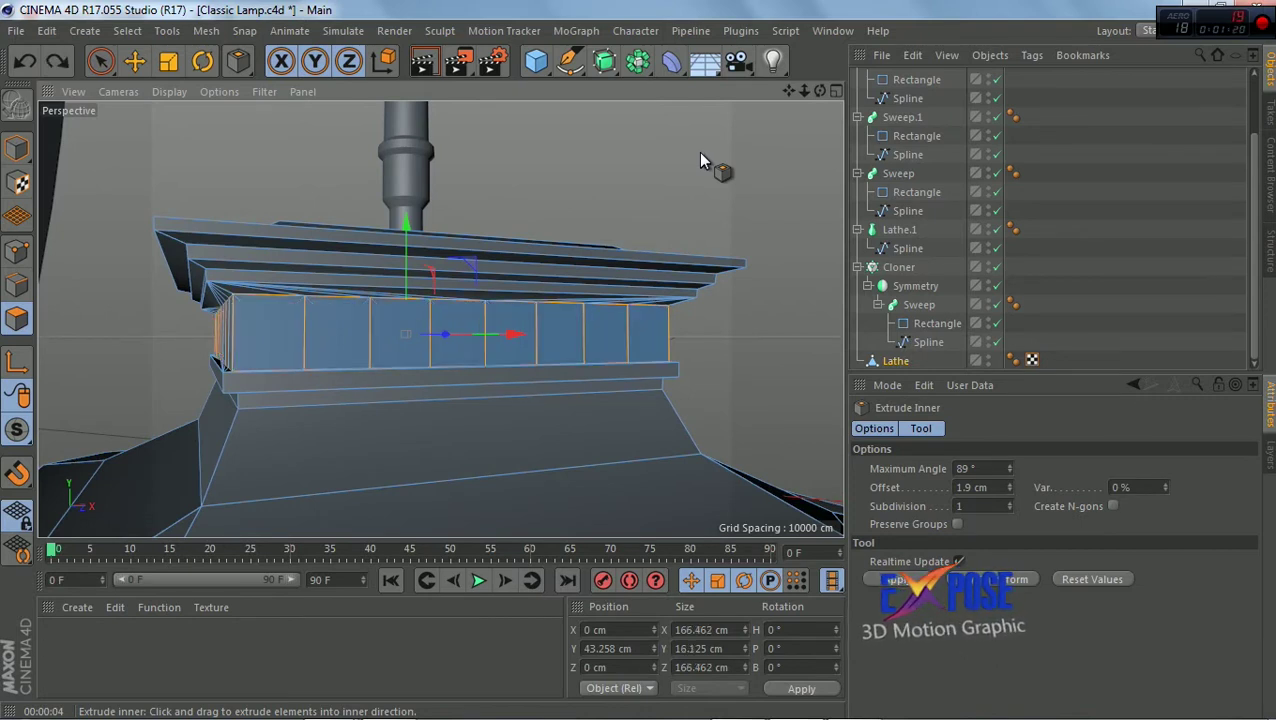
mouse_move(700, 153)
mouse_down()
mouse_move(742, 153)
mouse_move(725, 153)
mouse_up()
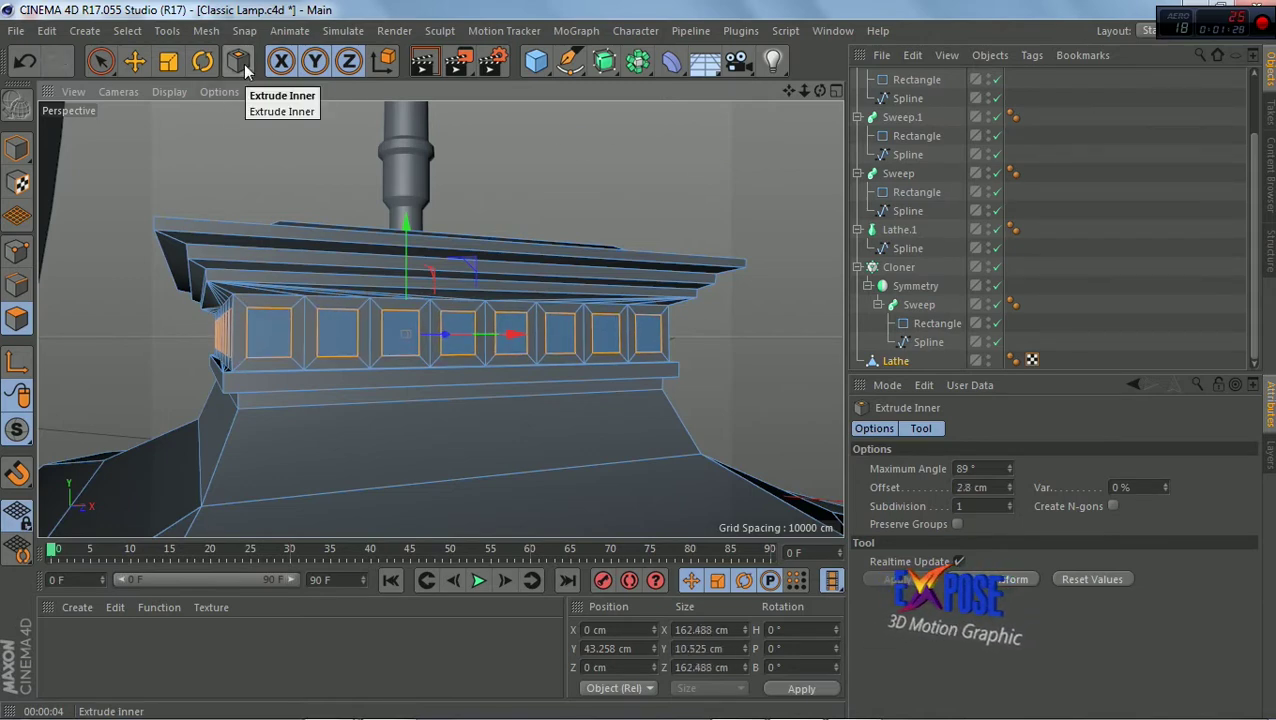
Scale the selected inset panes taller
click(169, 63)
drag(410, 218, 424, 201)
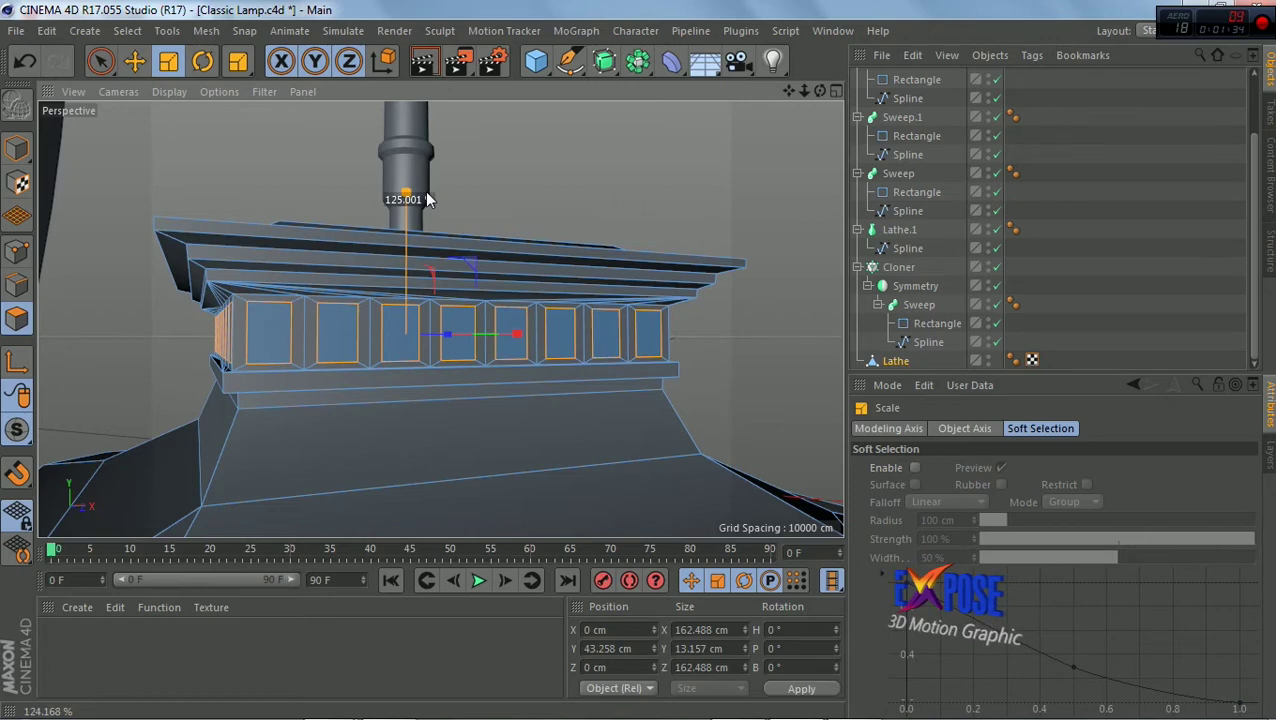
drag(428, 197, 427, 204)
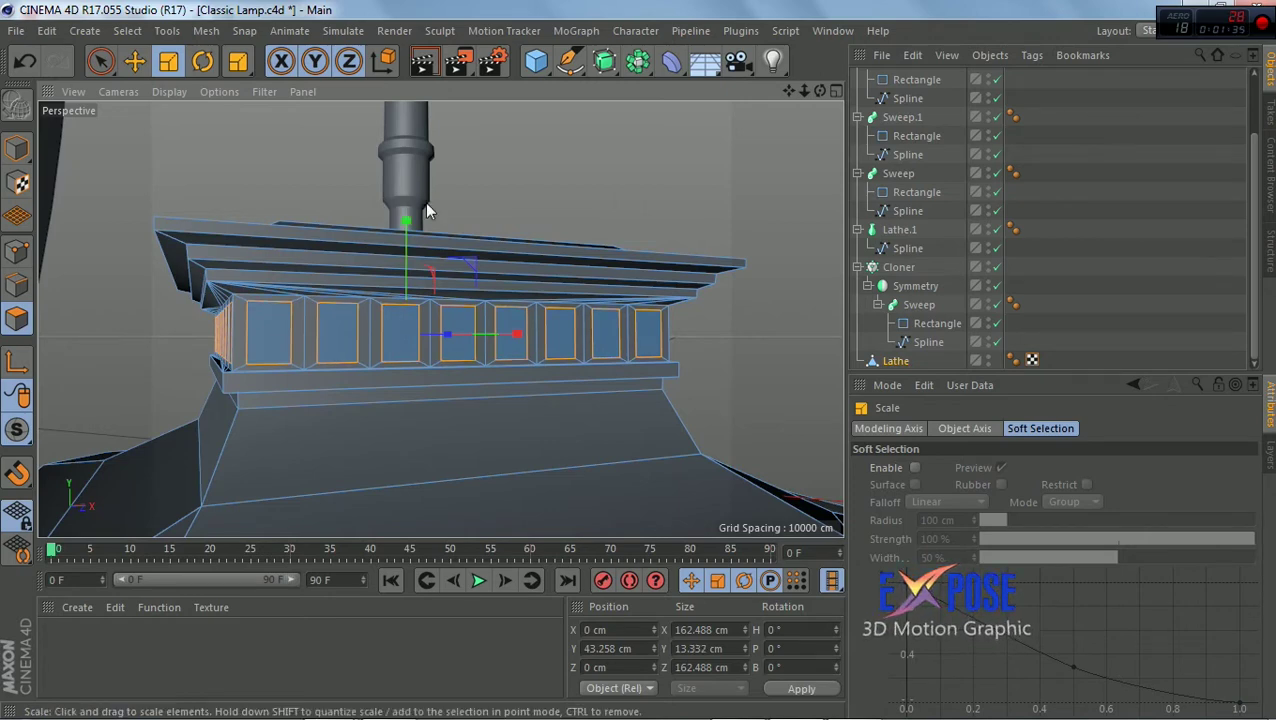
Extrude the panes with a 2.9 cm offset to recess them, then orbit to check
right_click(400, 330)
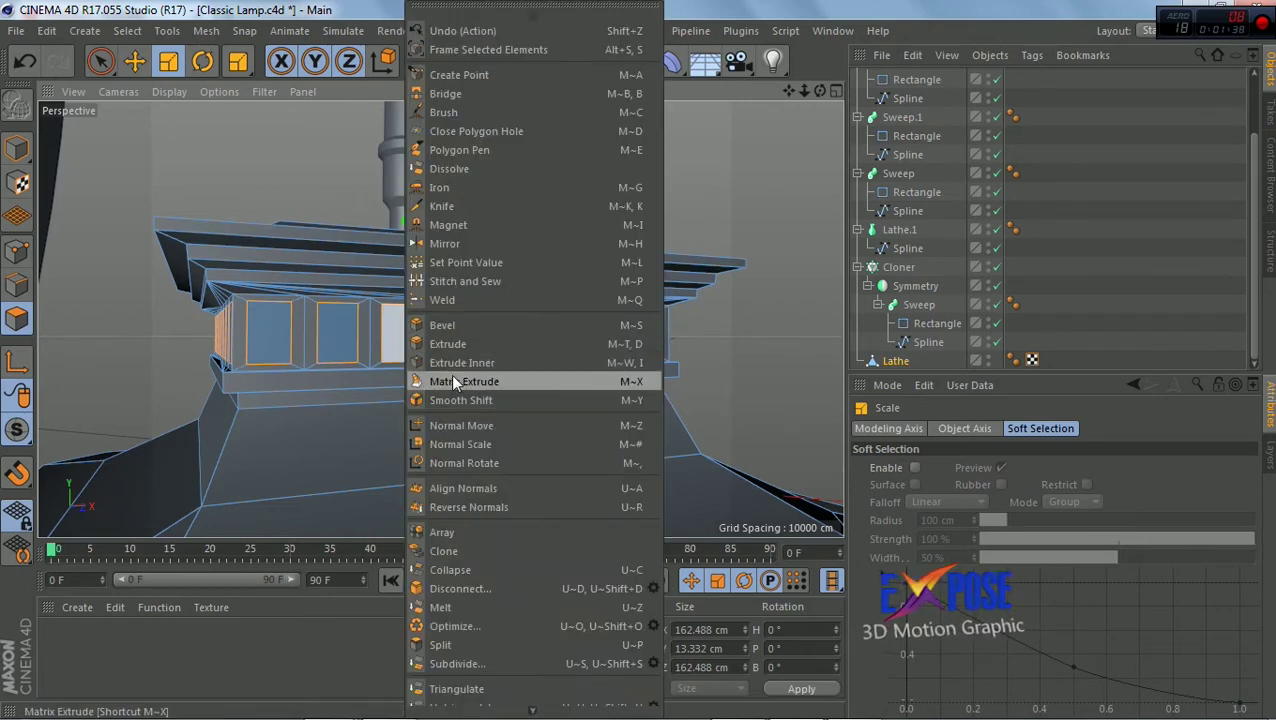
click(461, 344)
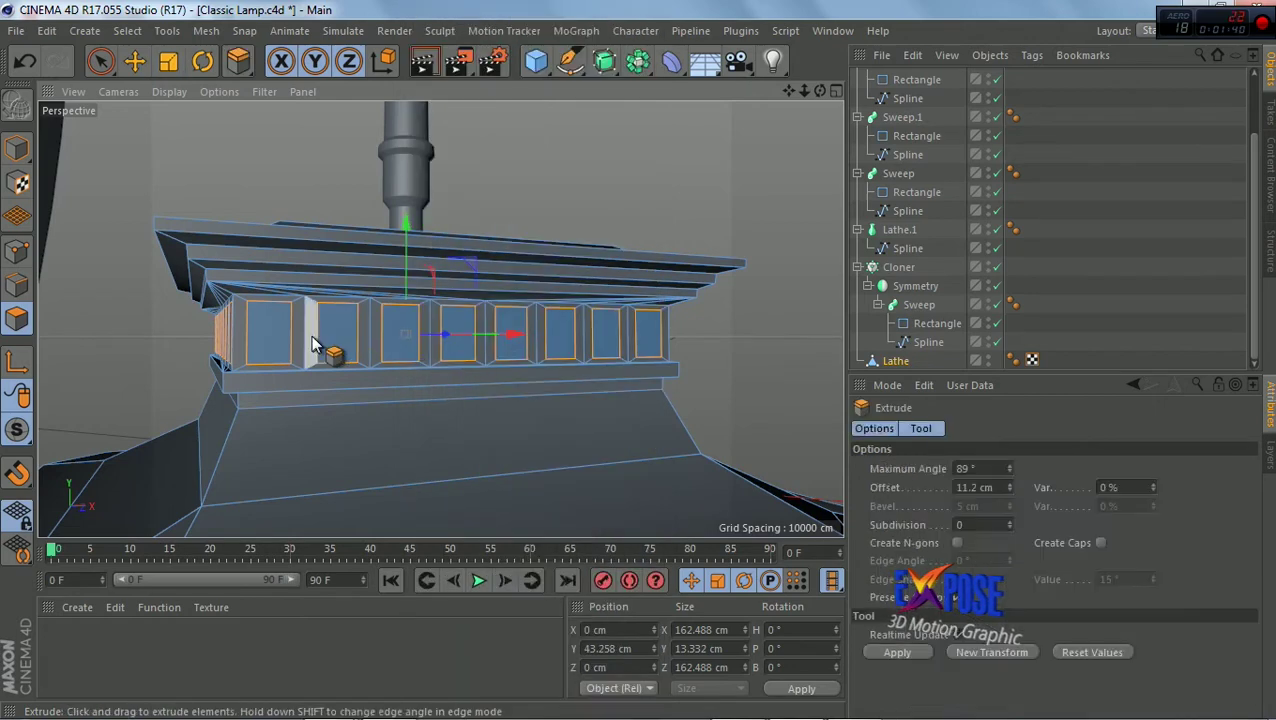
scroll(340, 338, up, 3)
drag(371, 338, 353, 338)
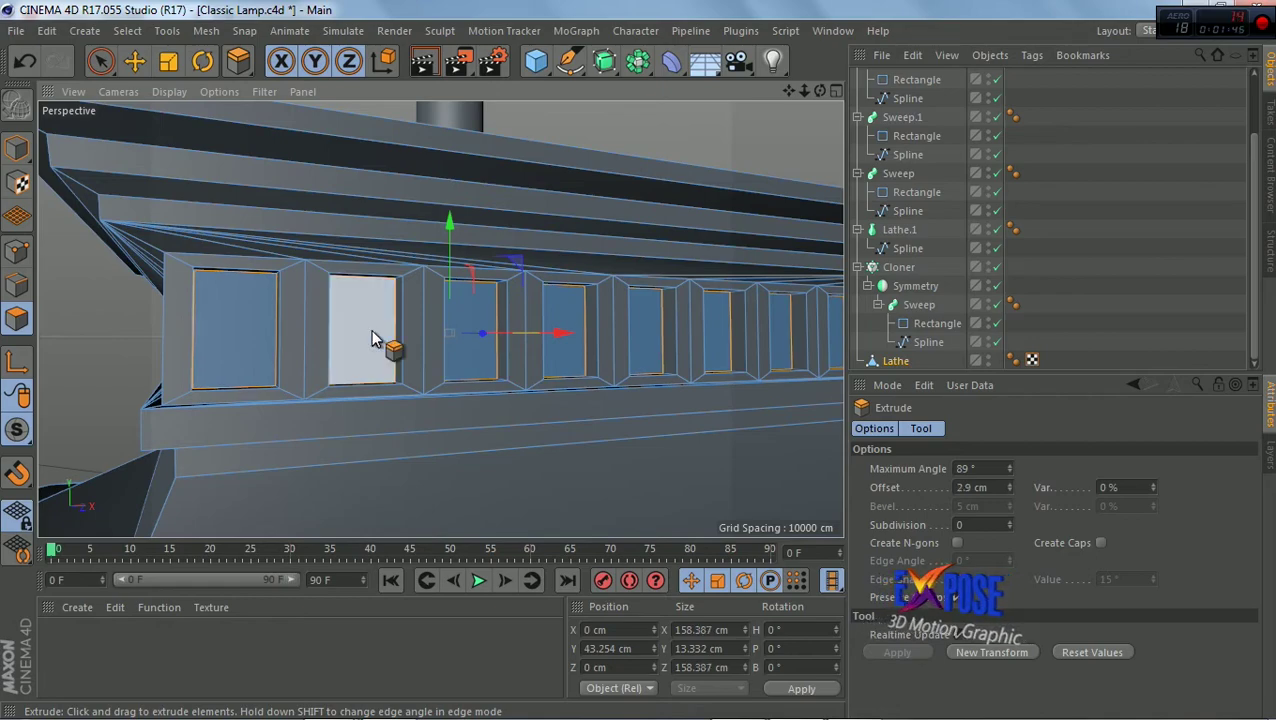
scroll(396, 356, down, 5)
alt+drag(414, 332, 414, 332)
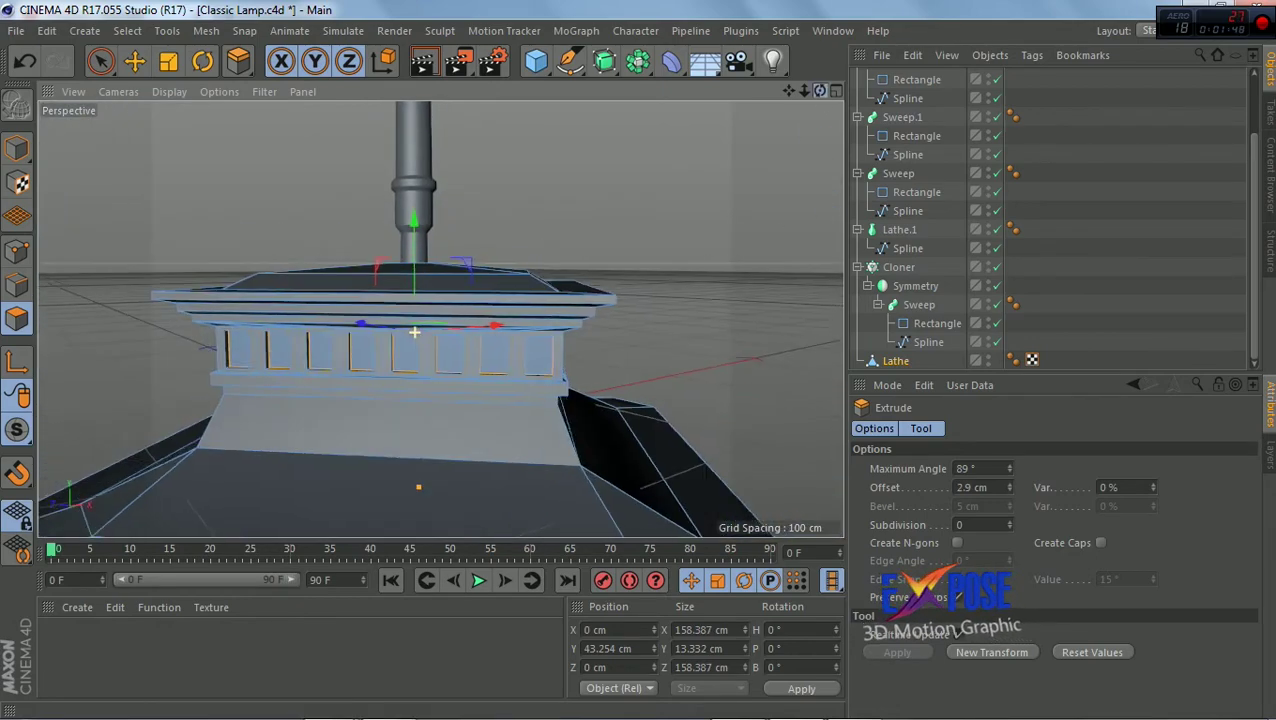
drag(820, 91, 820, 97)
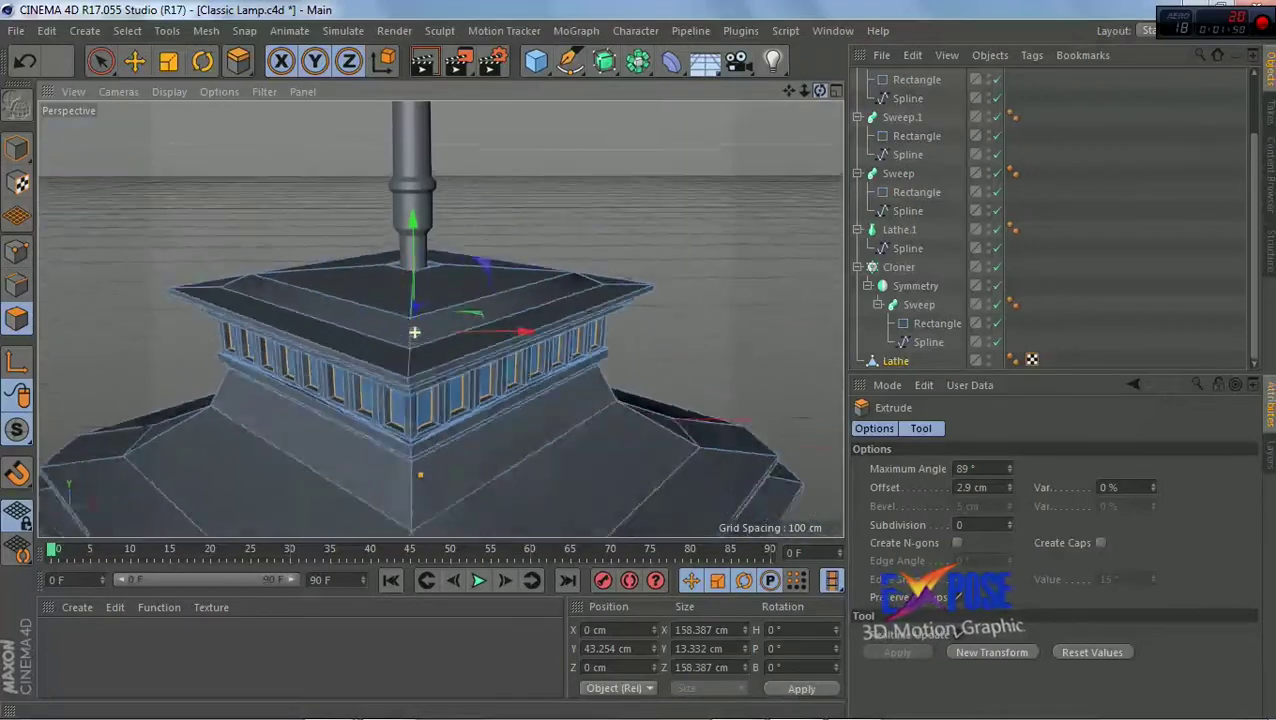
Return to Model mode, frame the whole lantern and render two preview renders
click(19, 148)
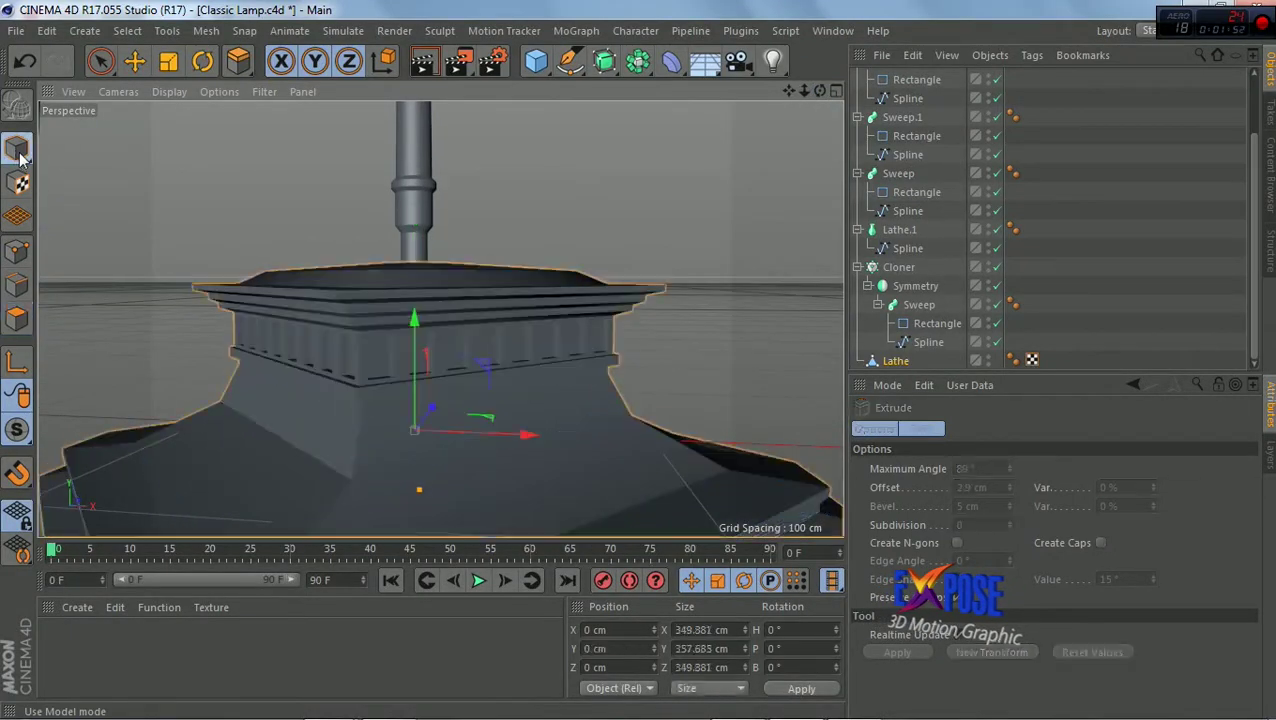
scroll(148, 205, down, 3)
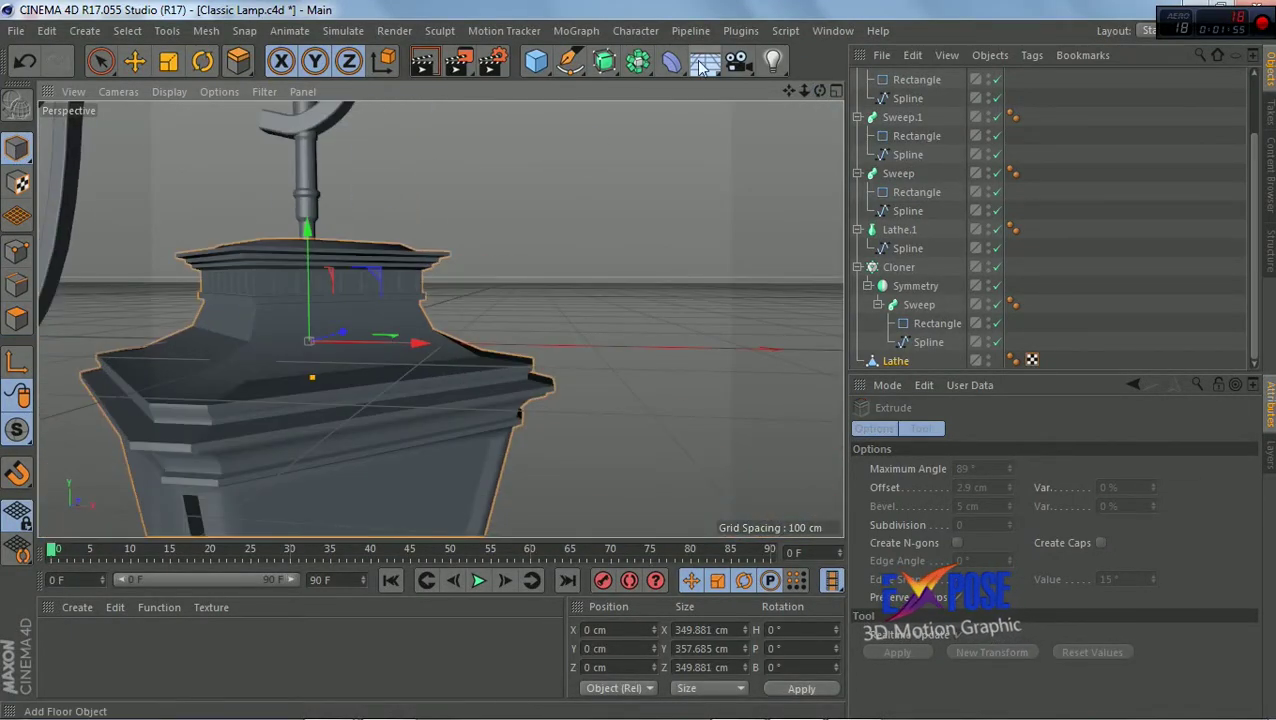
drag(781, 93, 468, 67)
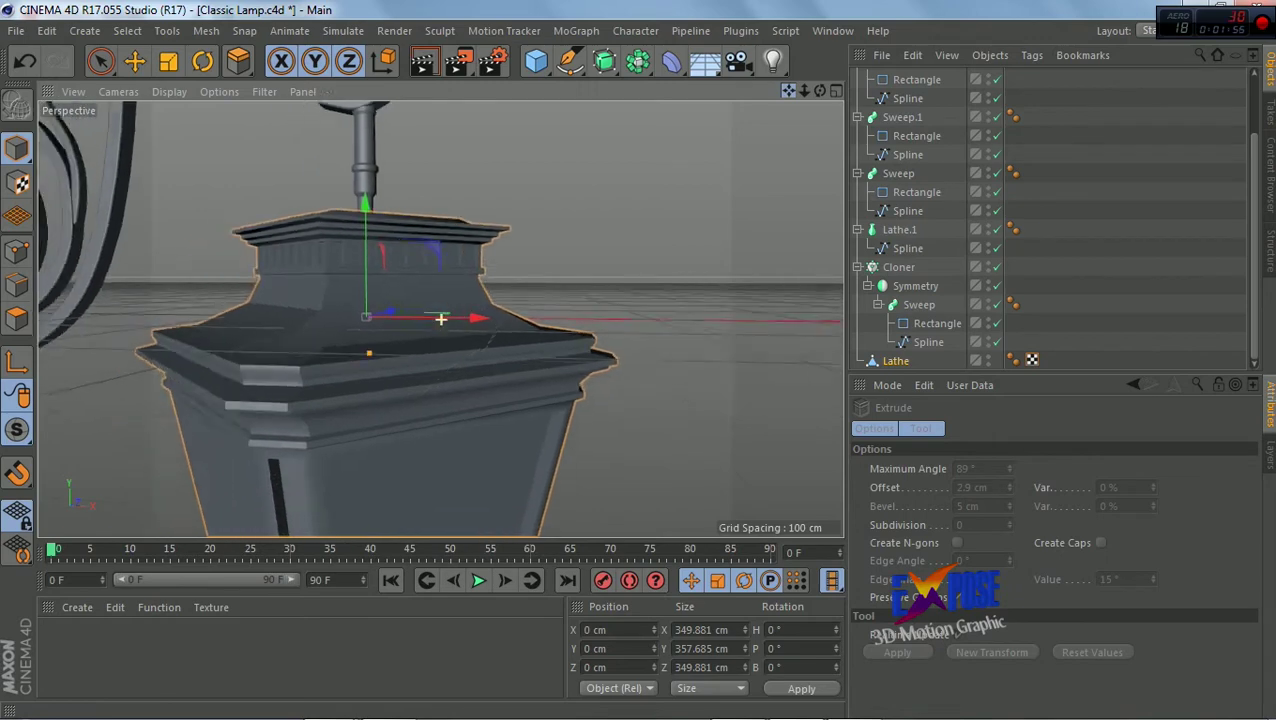
click(425, 64)
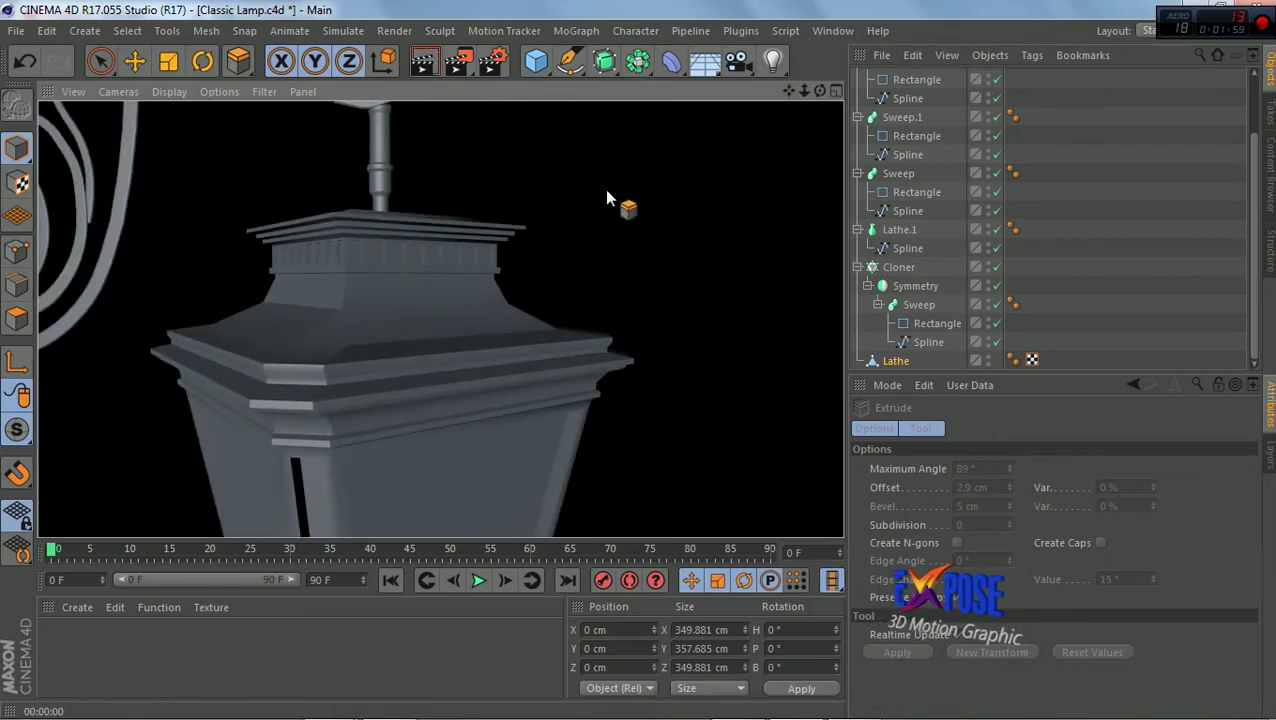
mouse_move(821, 92)
mouse_down()
mouse_move(760, 120)
mouse_move(650, 311)
mouse_up()
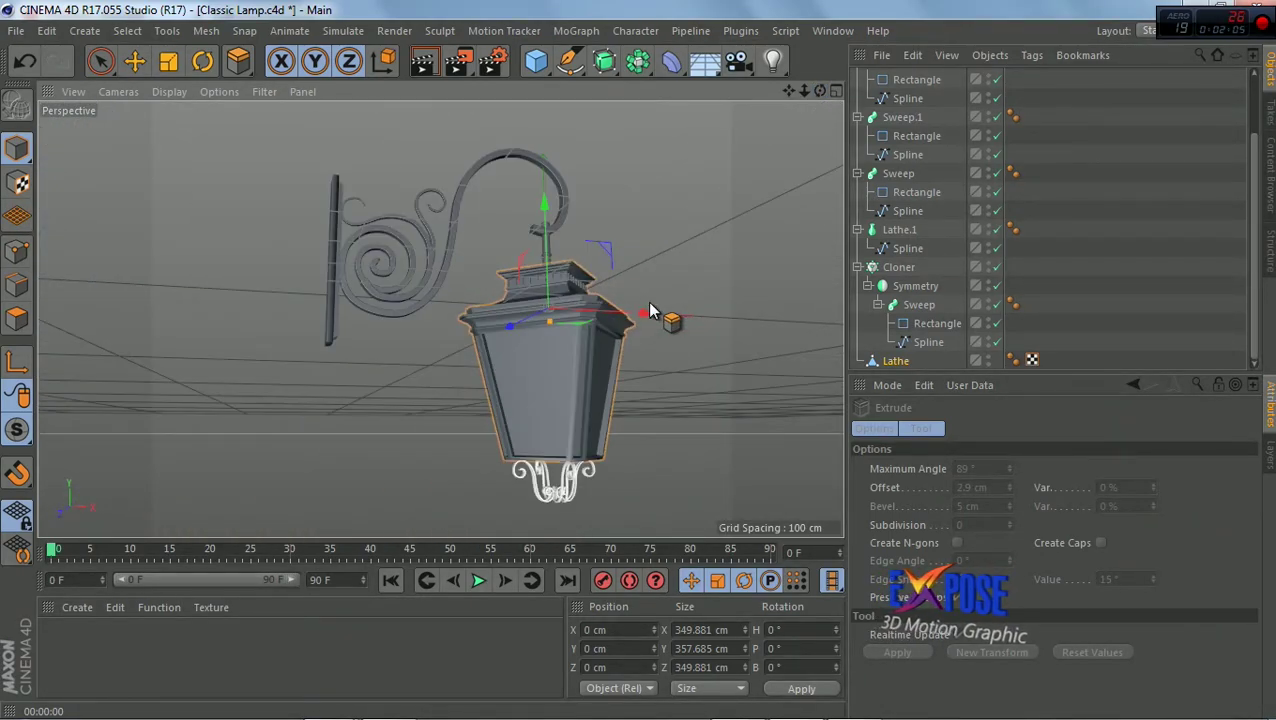
click(422, 61)
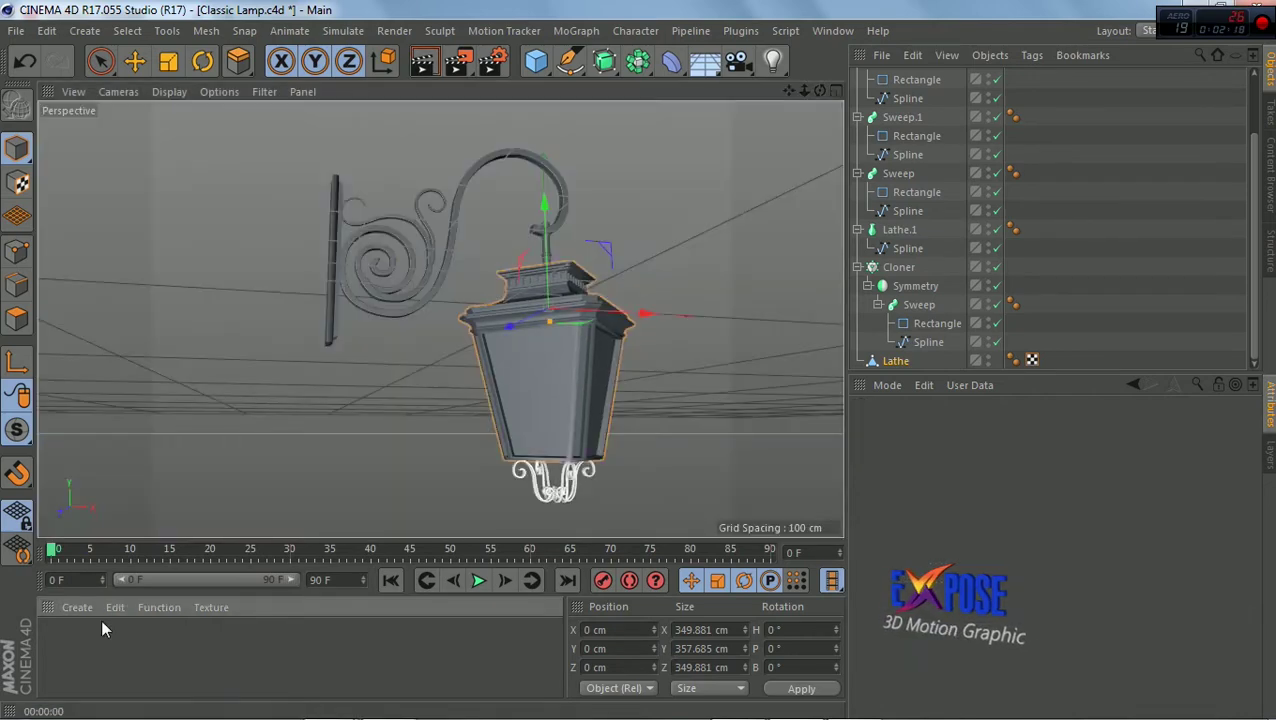
click(115, 607)
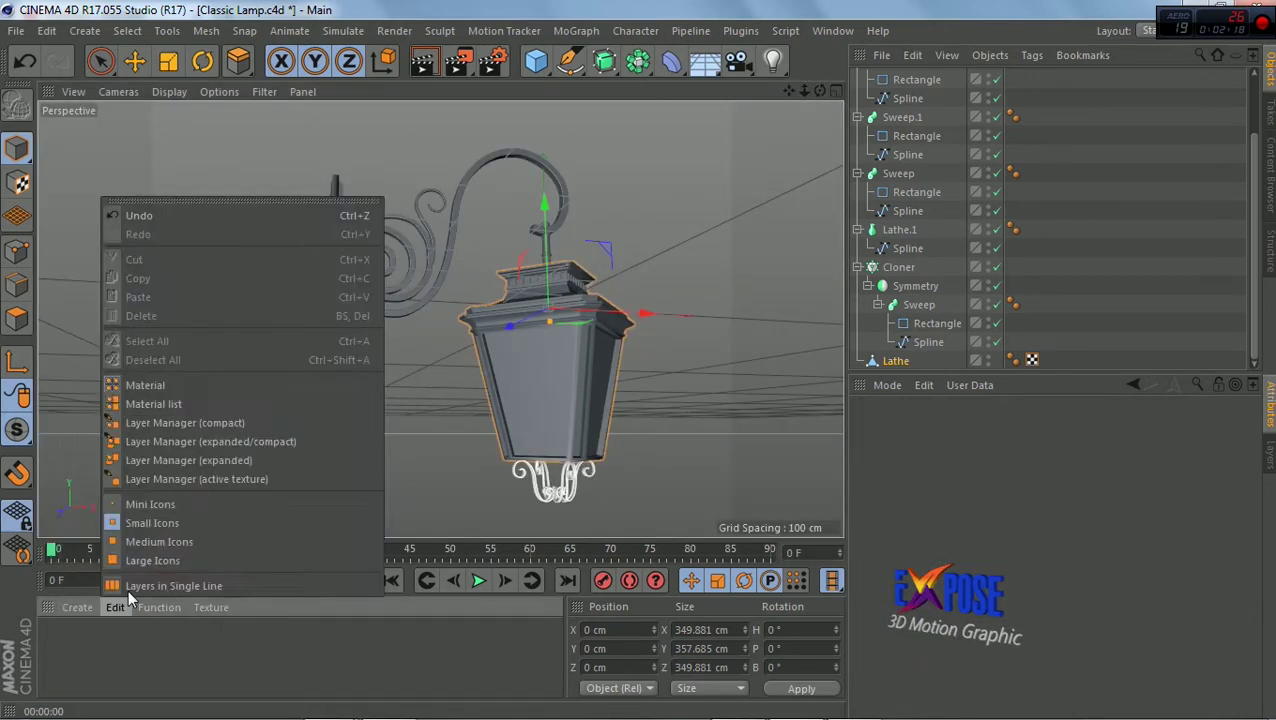
Add the new Mat material, then push the lampshade's bottom polygons down about 9 cm
click(100, 447)
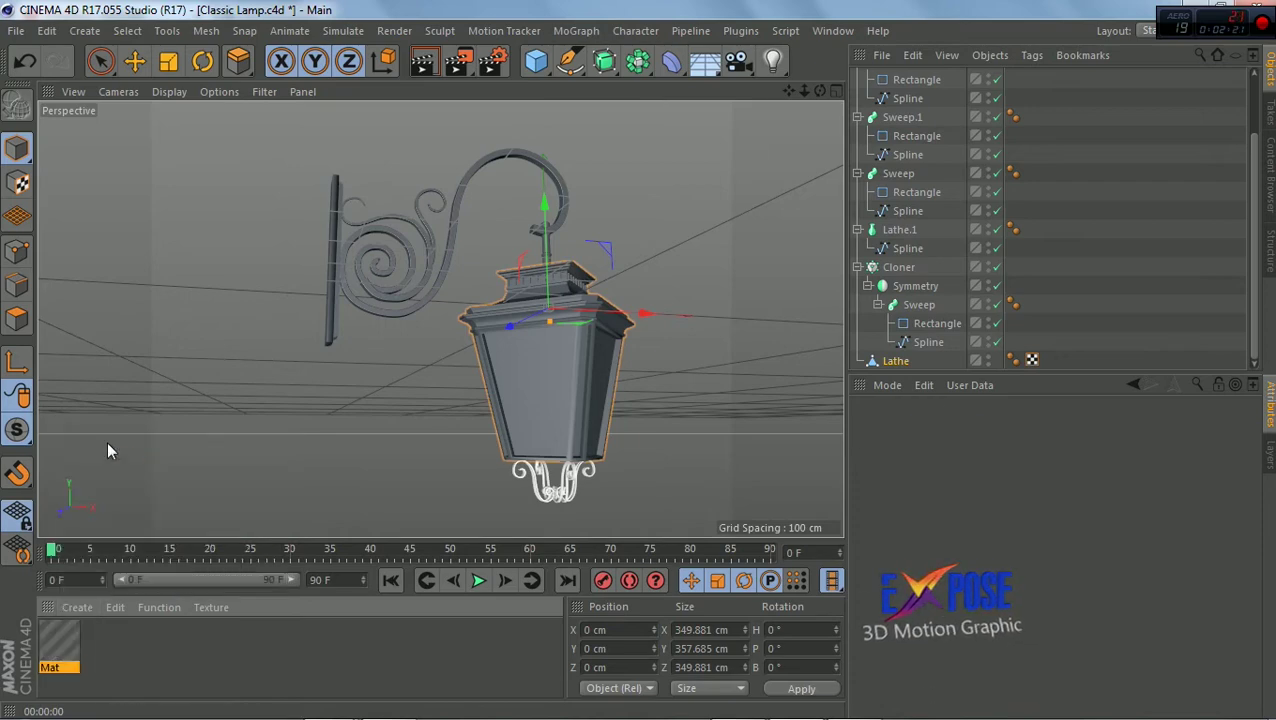
drag(58, 640, 511, 372)
mouse_move(533, 380)
alt+mouse_down()
mouse_move(560, 390)
mouse_move(583, 314)
mouse_move(440, 368)
mouse_move(377, 342)
alt+mouse_up()
click(100, 61)
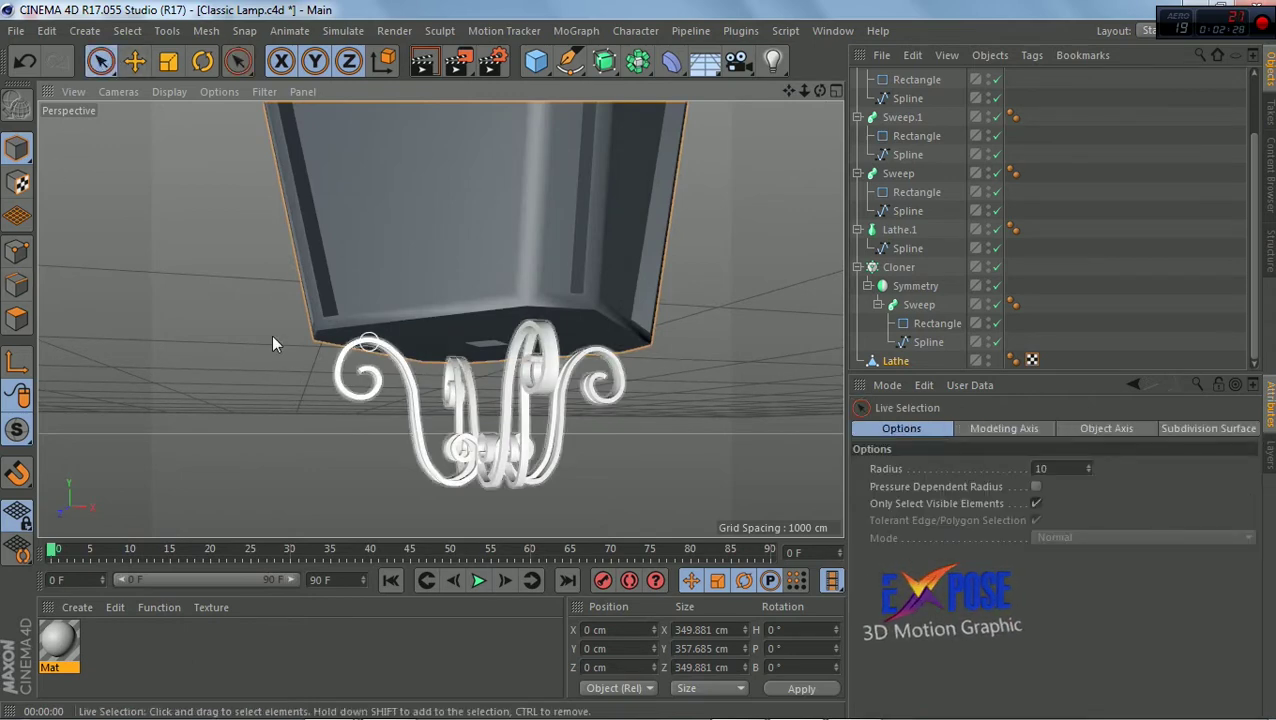
click(17, 318)
mouse_move(446, 344)
mouse_down()
mouse_move(580, 340)
mouse_move(440, 345)
mouse_up()
scroll(330, 330, up, 3)
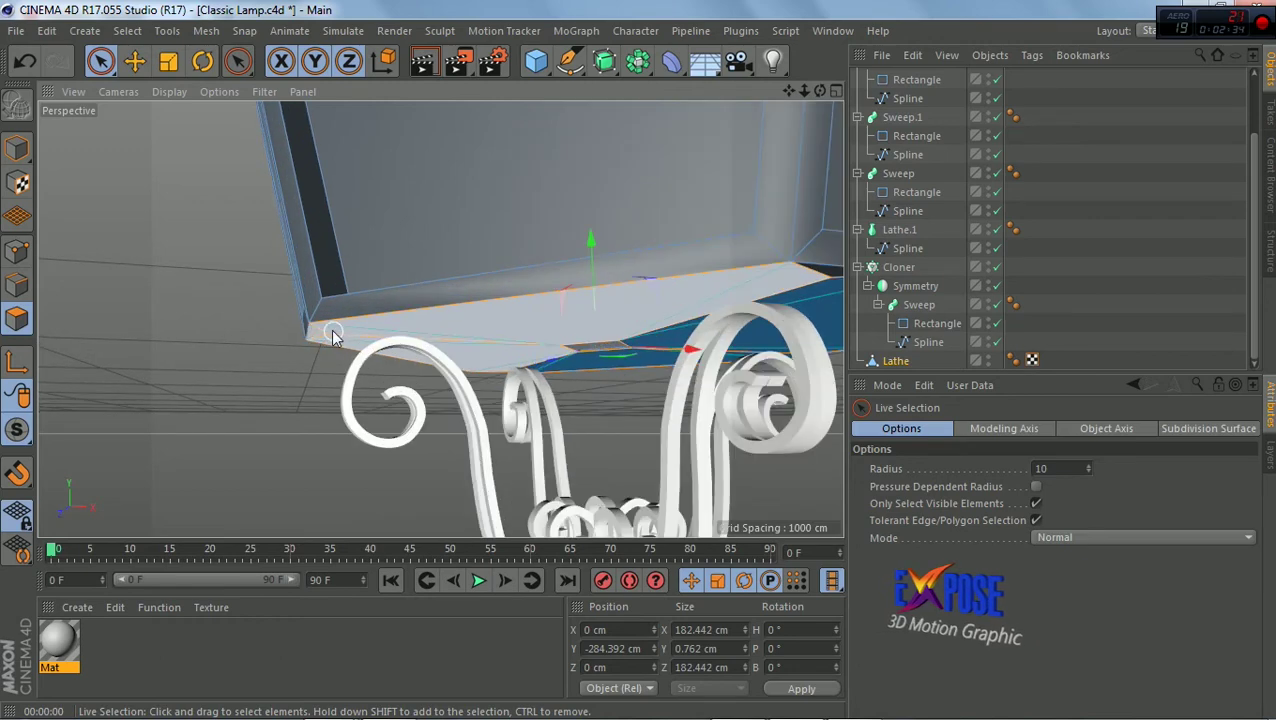
mouse_move(826, 284)
alt+mouse_down()
mouse_move(704, 190)
mouse_move(597, 345)
mouse_move(620, 308)
mouse_move(496, 316)
mouse_move(420, 300)
mouse_move(654, 207)
alt+mouse_up()
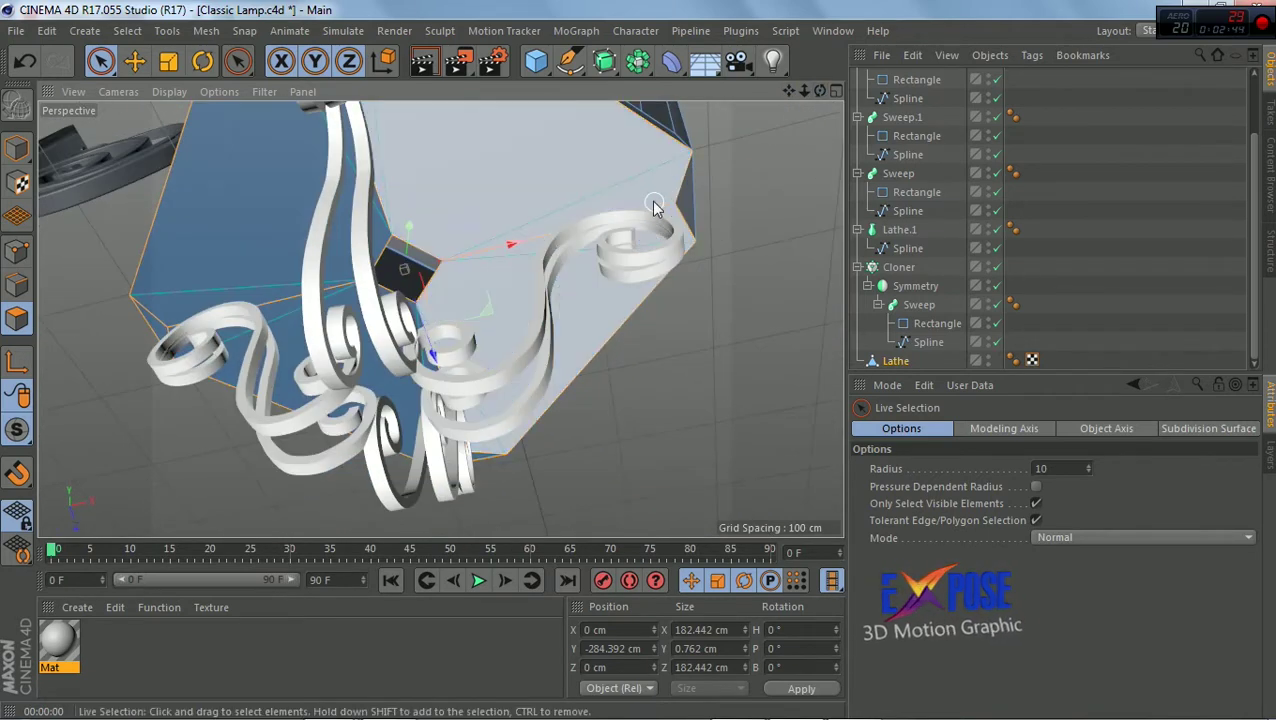
mouse_move(409, 231)
mouse_down()
mouse_move(420, 300)
mouse_move(404, 276)
mouse_move(100, 145)
mouse_up()
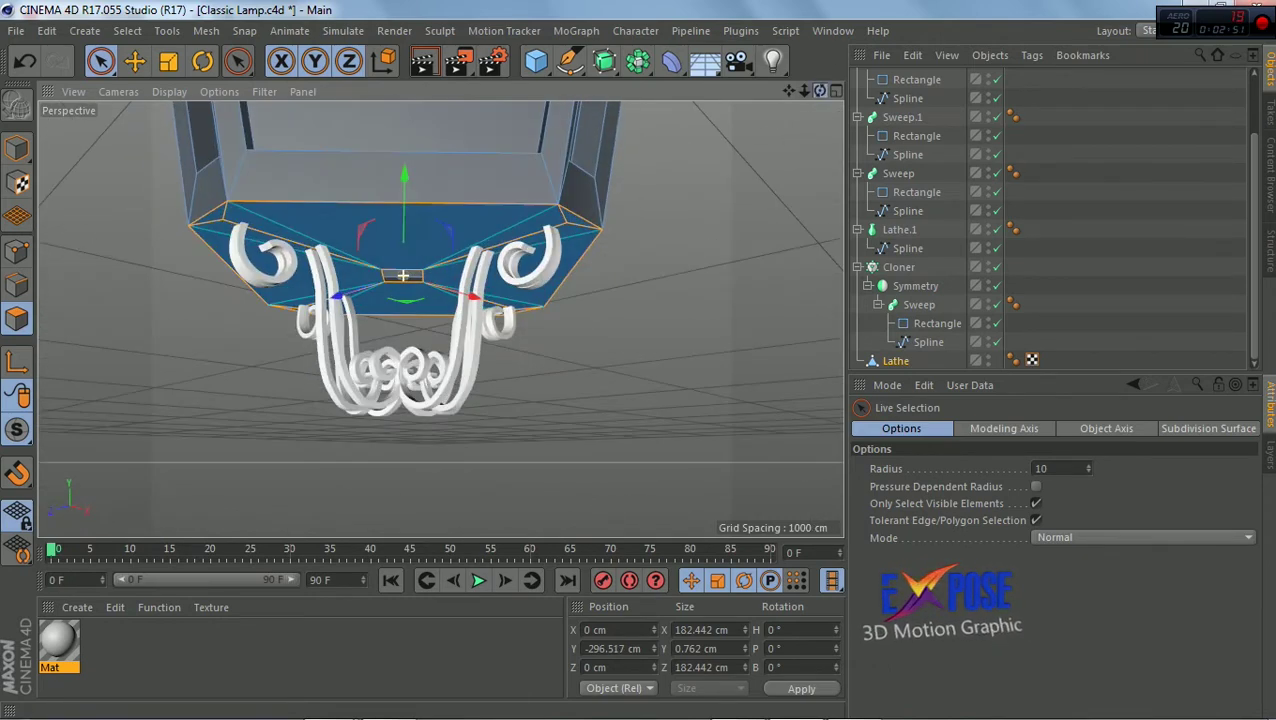
click(16, 103)
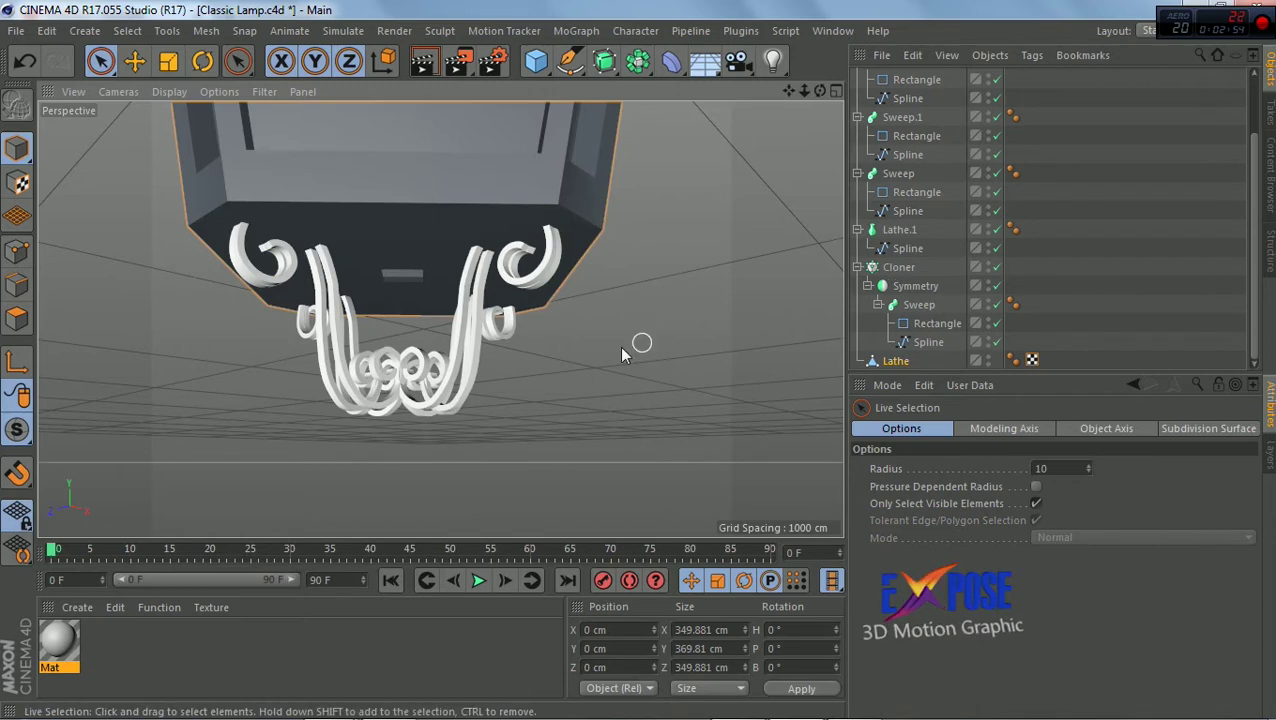
Lower the scrollwork Cloner beneath the shade, then nudge it back up about 2 cm
click(434, 404)
key(e)
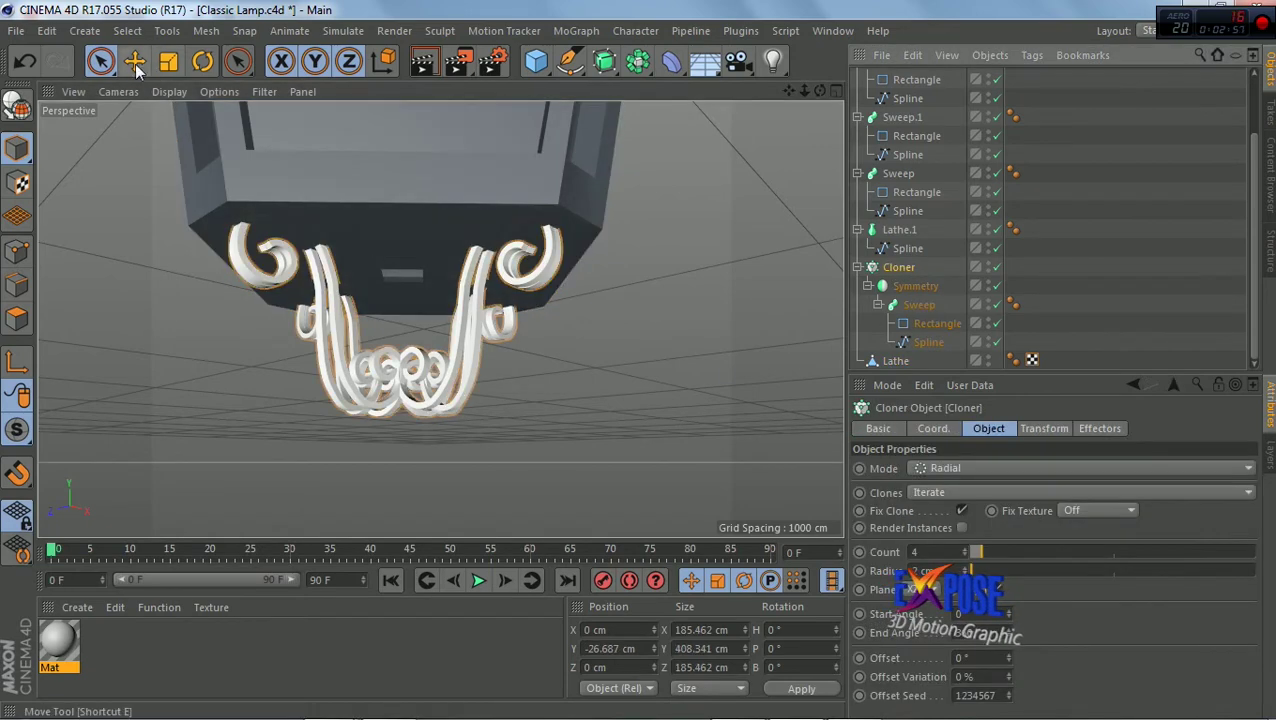
click(430, 387)
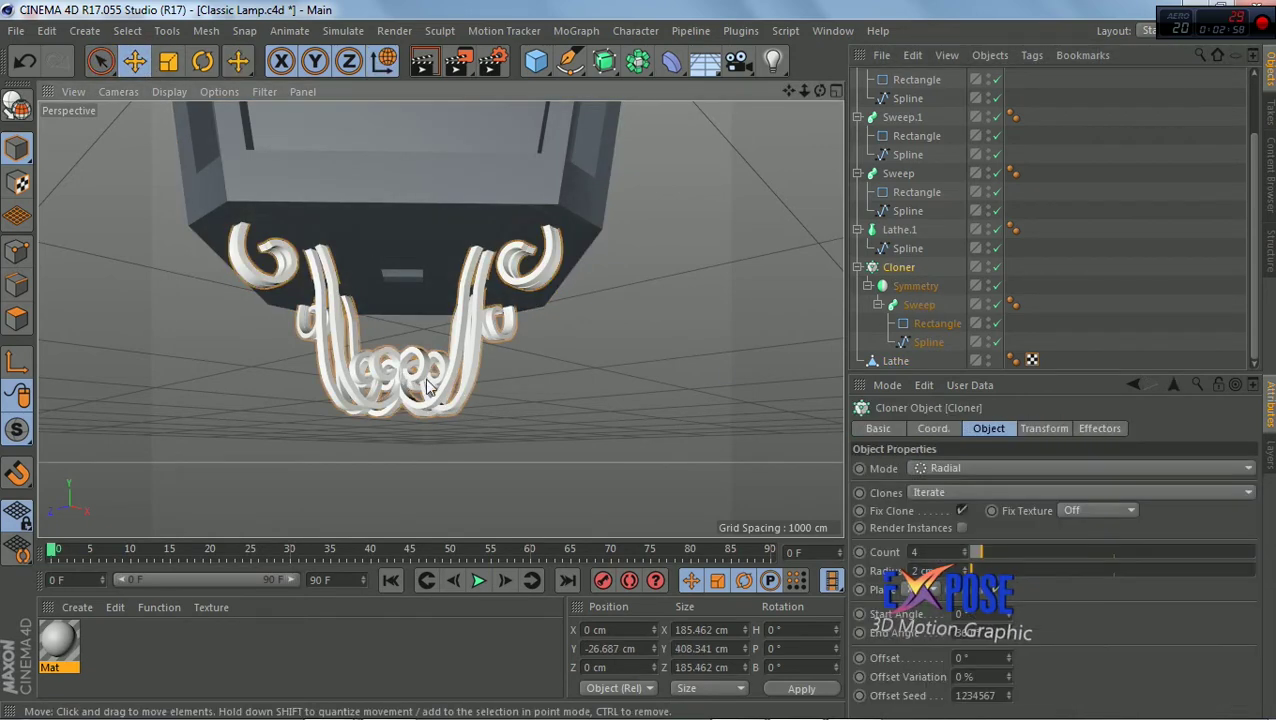
click(895, 361)
scroll(465, 340, down, 3)
click(465, 345)
scroll(460, 278, down, 3)
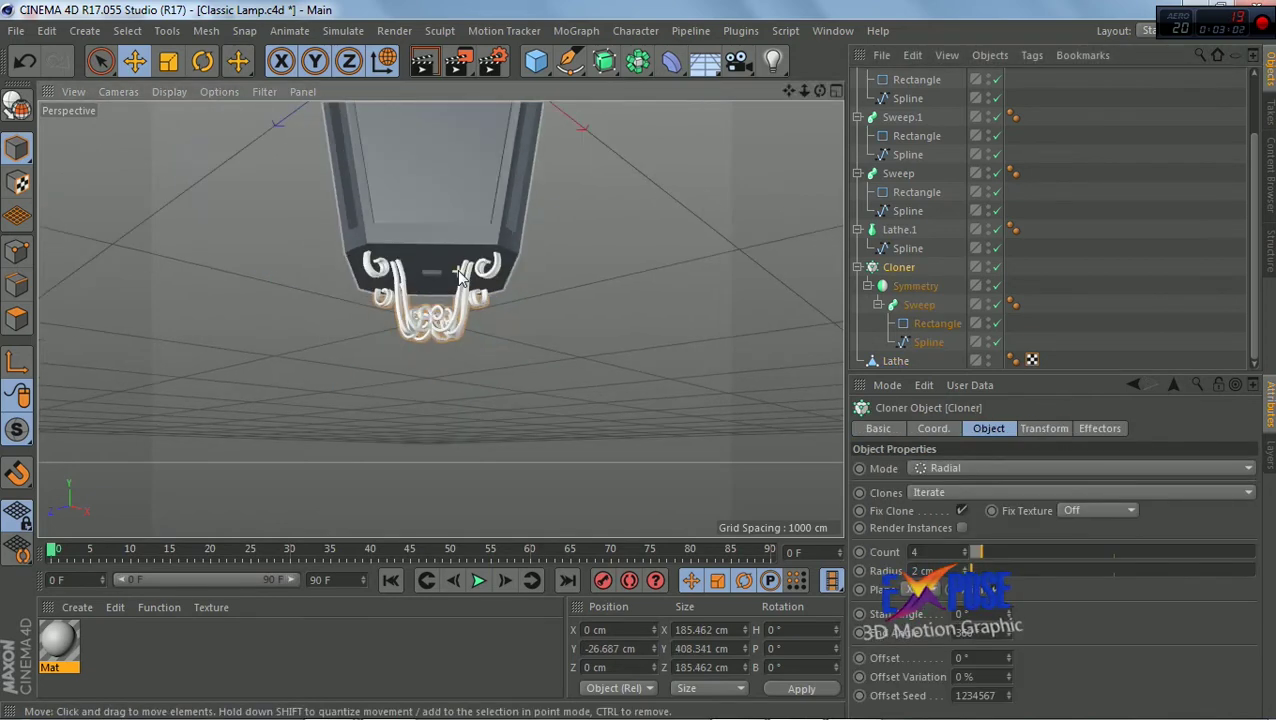
scroll(459, 278, up, 2)
drag(450, 285, 435, 258)
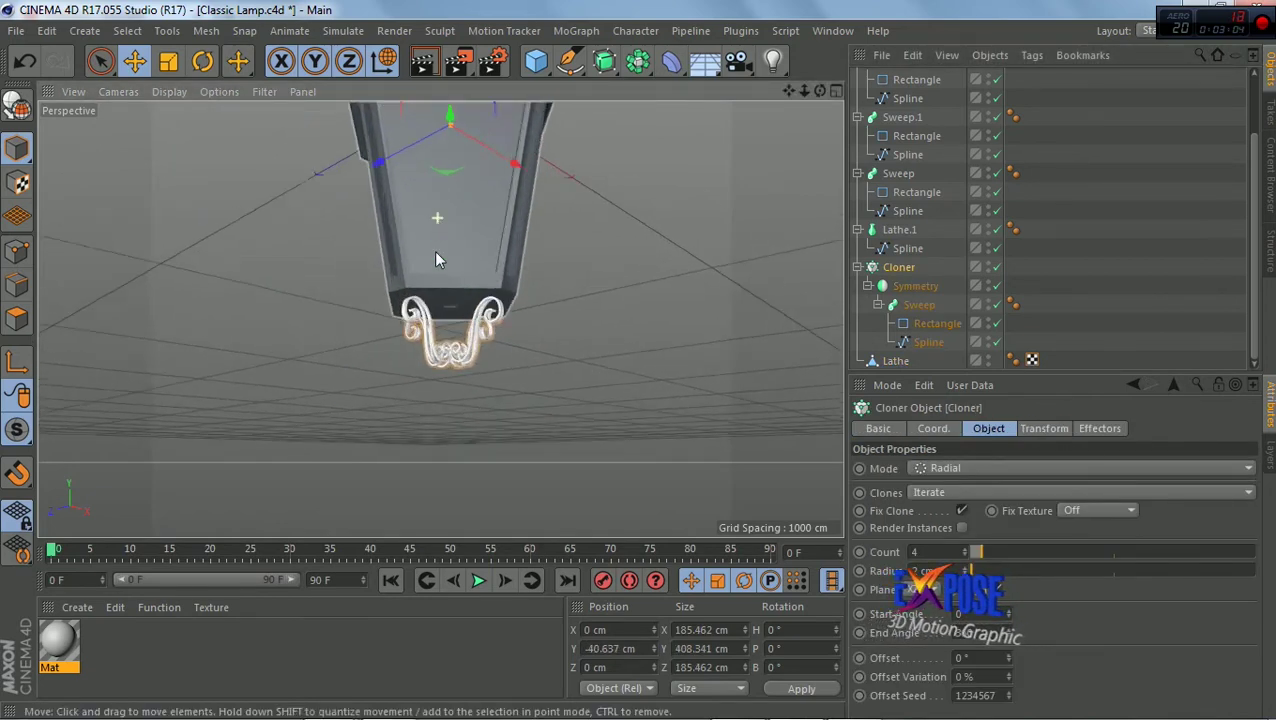
scroll(449, 265, up, 3)
scroll(451, 261, down, 2)
drag(789, 91, 789, 155)
drag(451, 138, 449, 116)
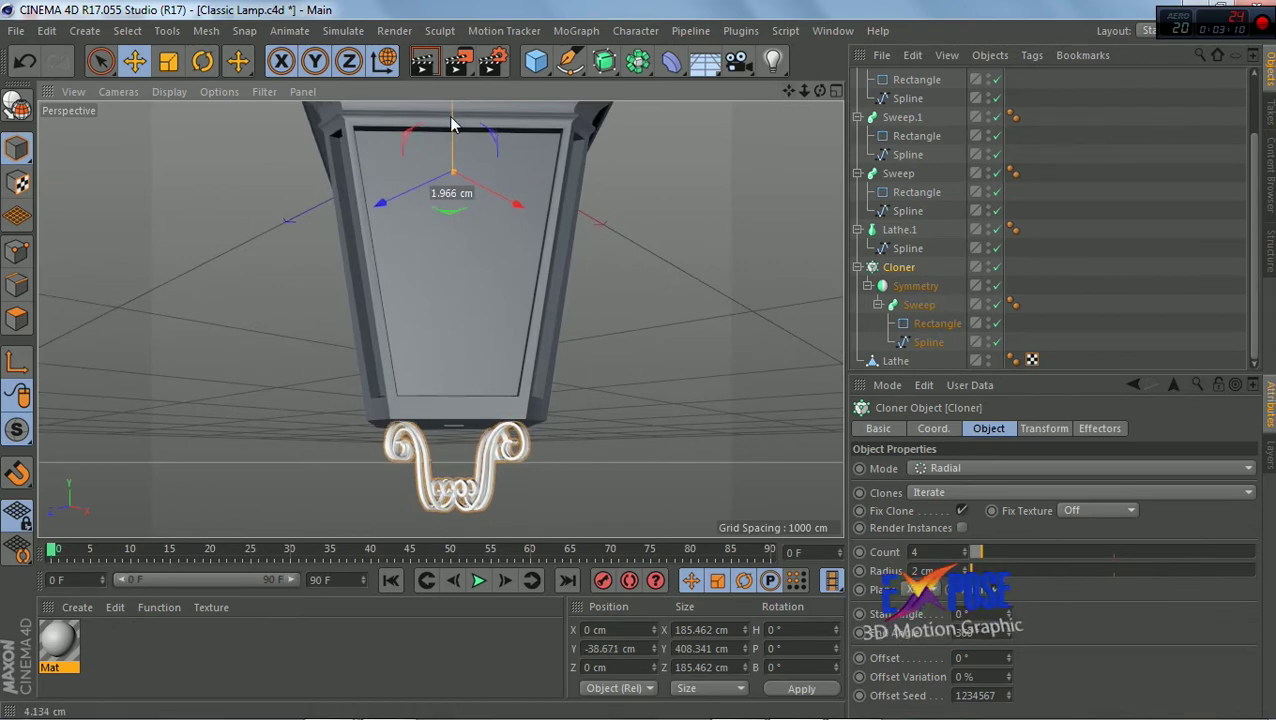
Deselect and orbit out to show the full lantern with its wall bracket
click(649, 226)
scroll(669, 231, down, 2)
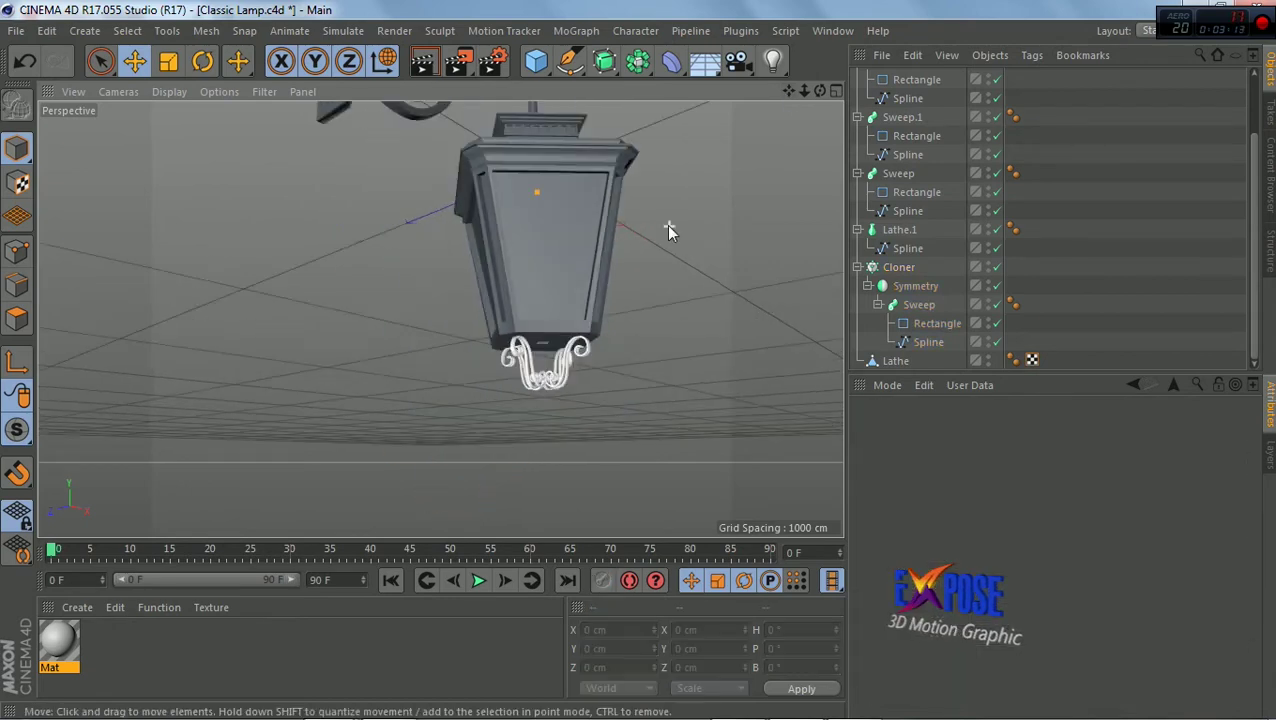
mouse_move(820, 91)
mouse_down()
mouse_move(783, 94)
mouse_move(789, 120)
mouse_up()
drag(441, 319, 782, 90)
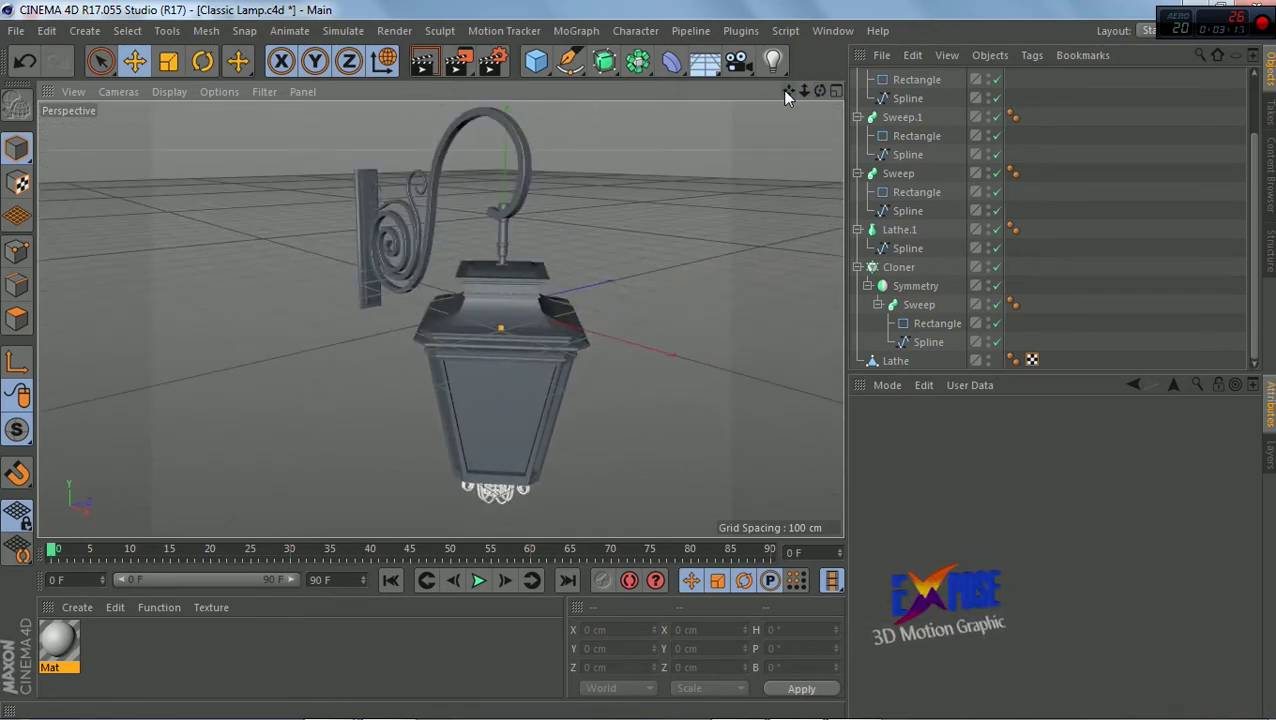
In Mat's Color Picker, set the colour to H 21°, S 40%, V 24%
double_click(59, 642)
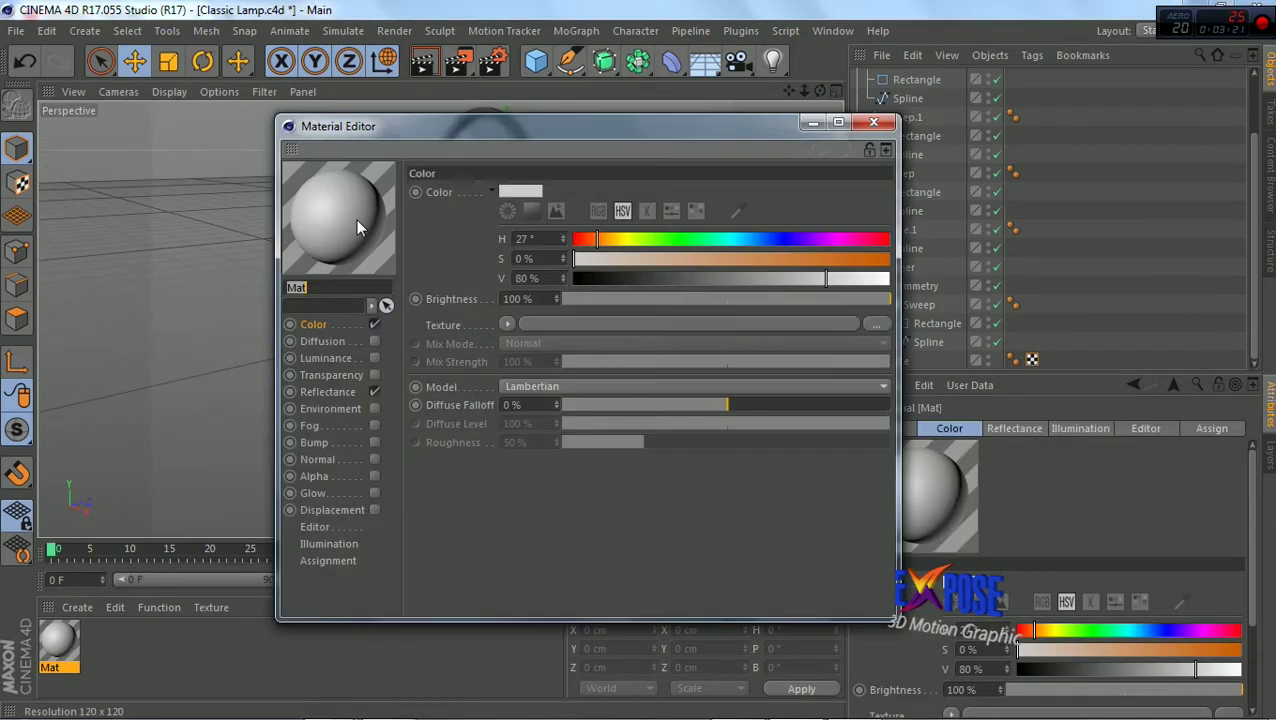
click(525, 192)
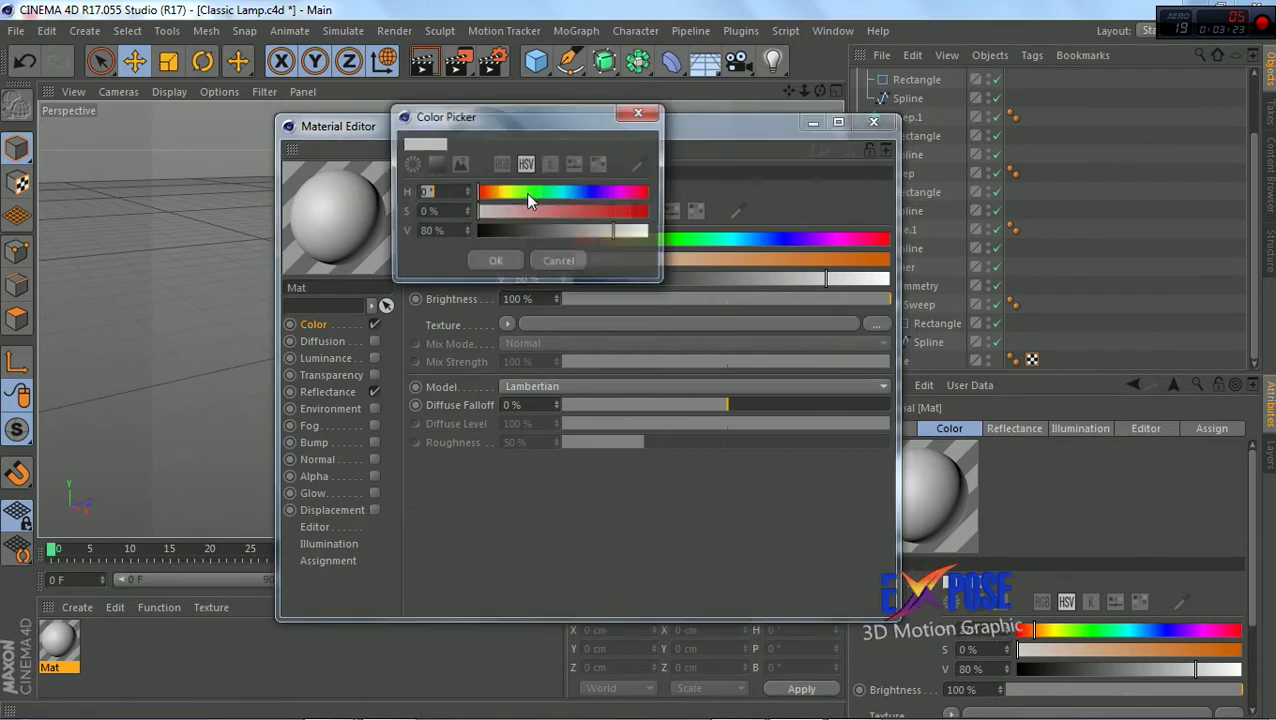
click(493, 193)
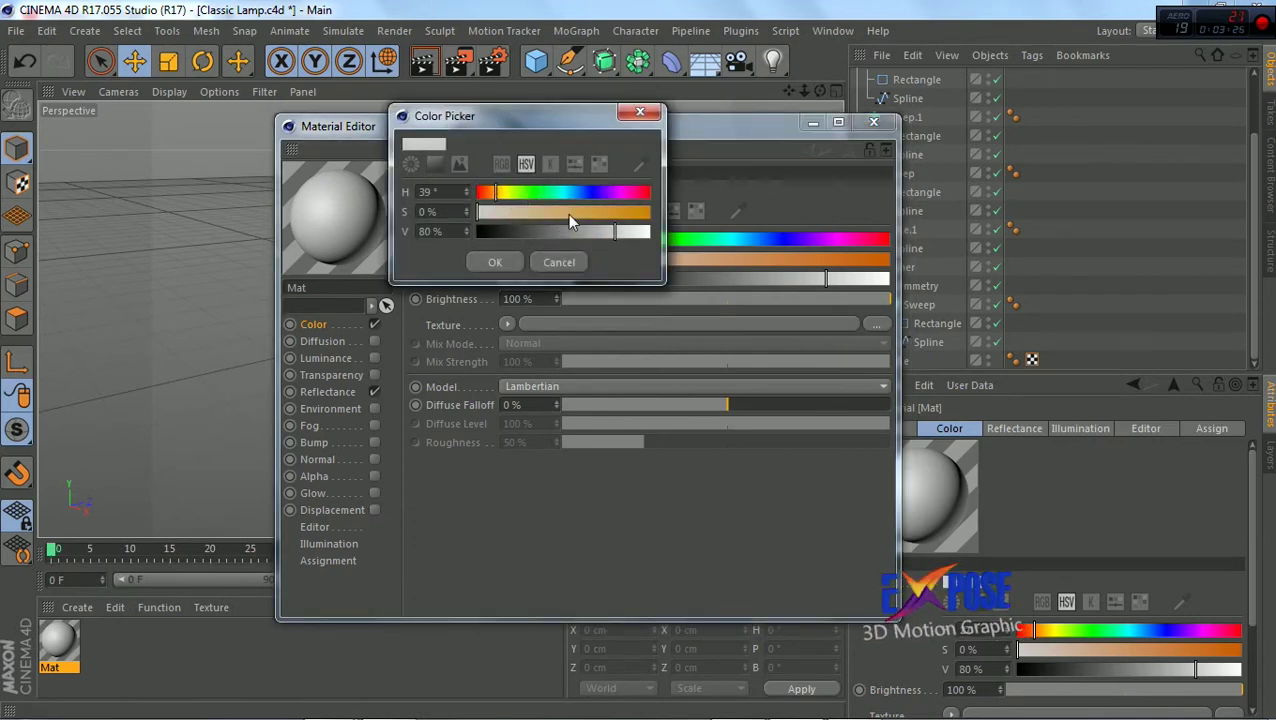
mouse_move(614, 234)
mouse_down()
mouse_move(566, 234)
mouse_move(684, 219)
mouse_up()
drag(562, 234, 512, 229)
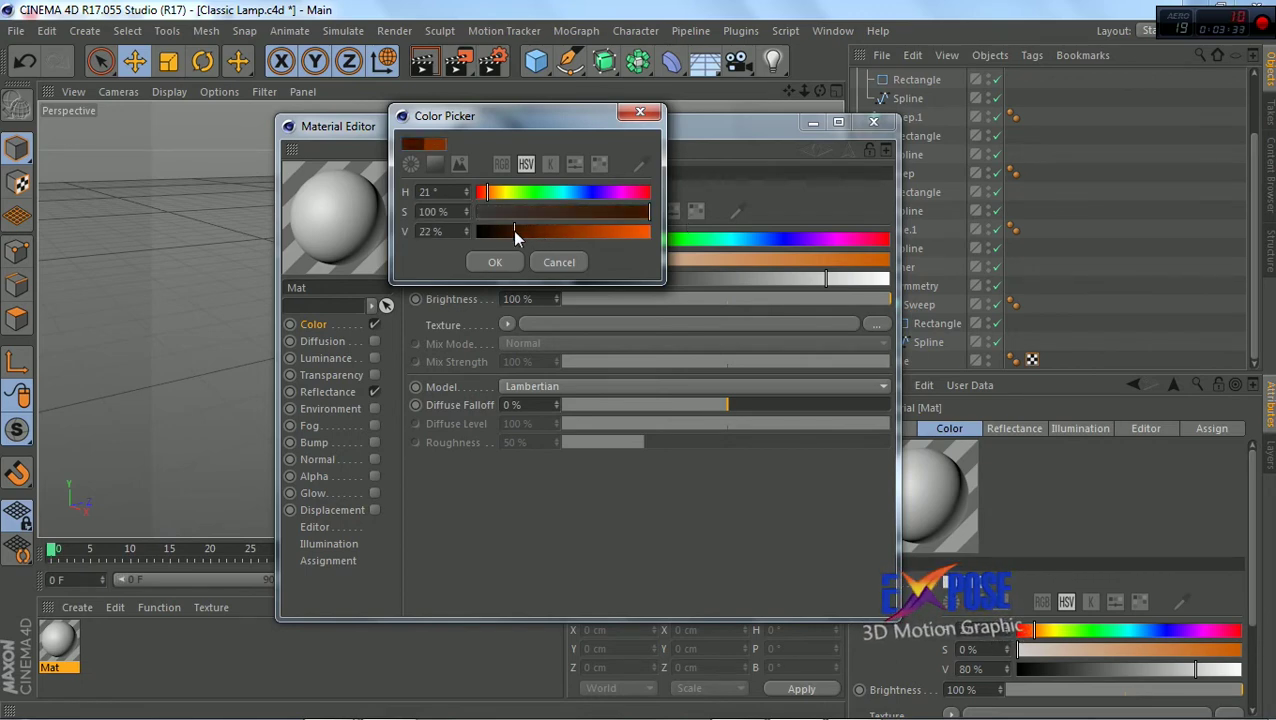
drag(607, 213, 570, 213)
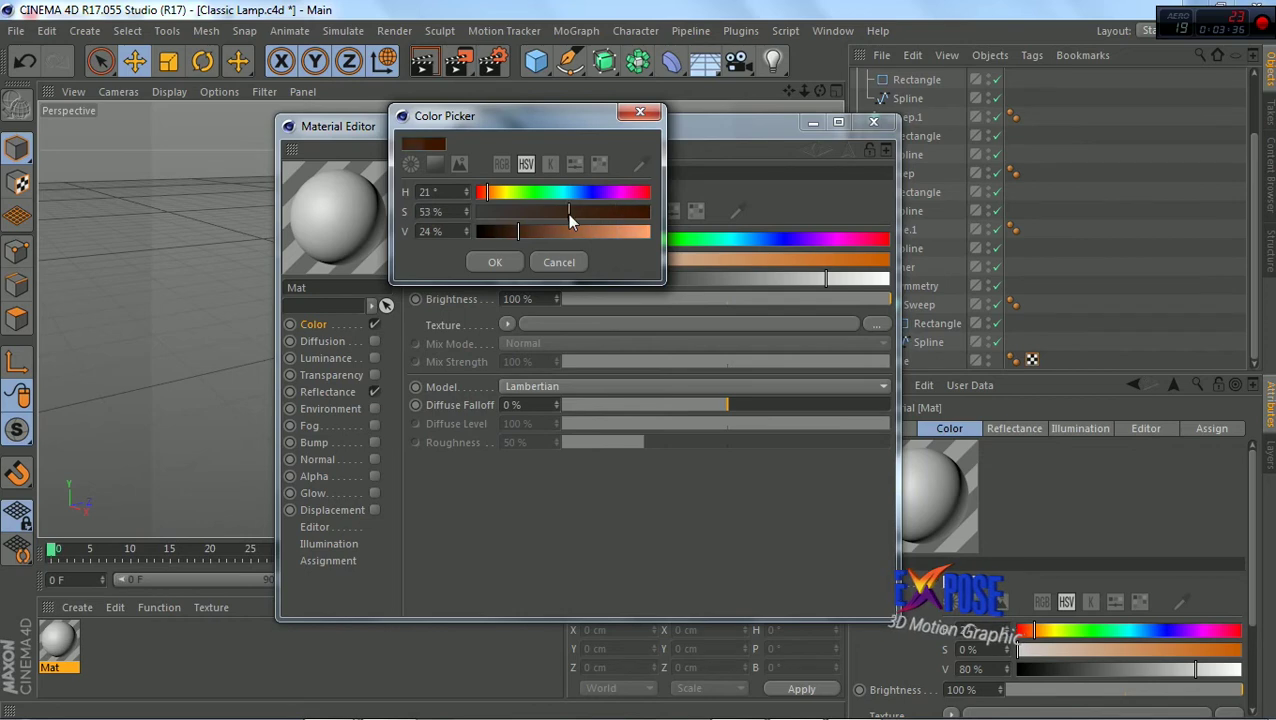
click(496, 263)
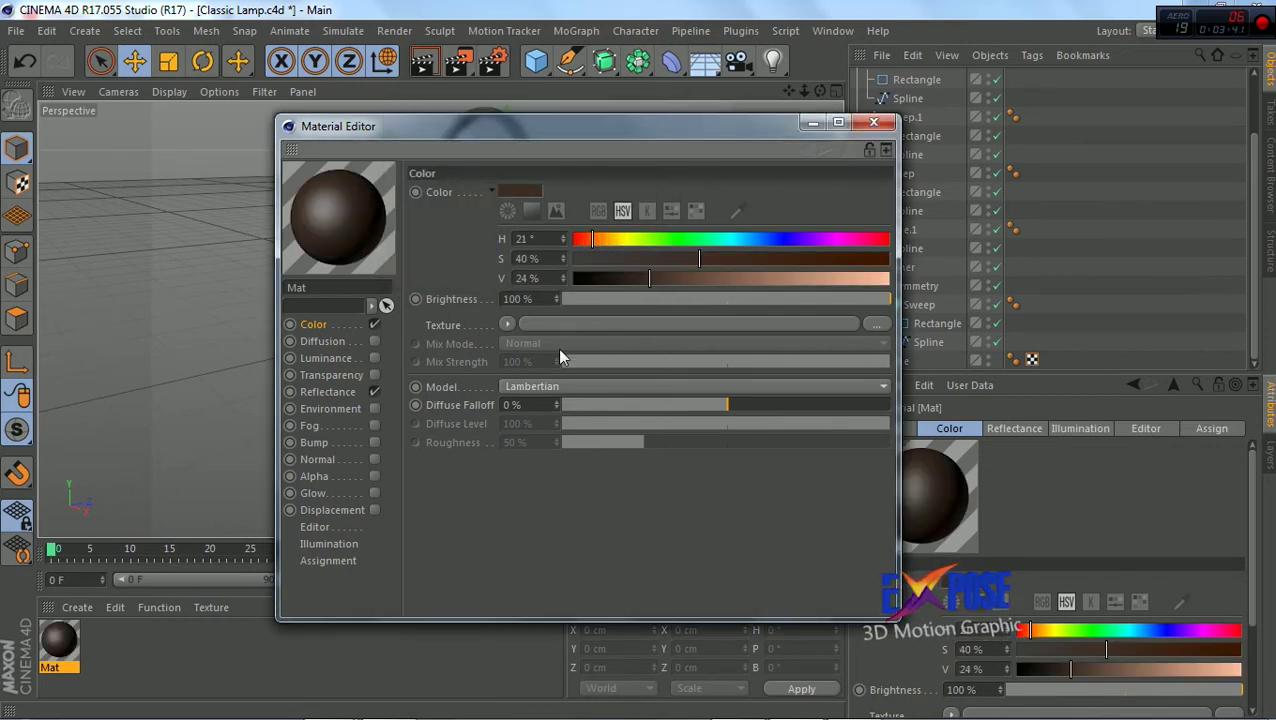
Add a Multiply-blended Noise texture at 36% mix and set diffuse falloff to 32%
click(506, 326)
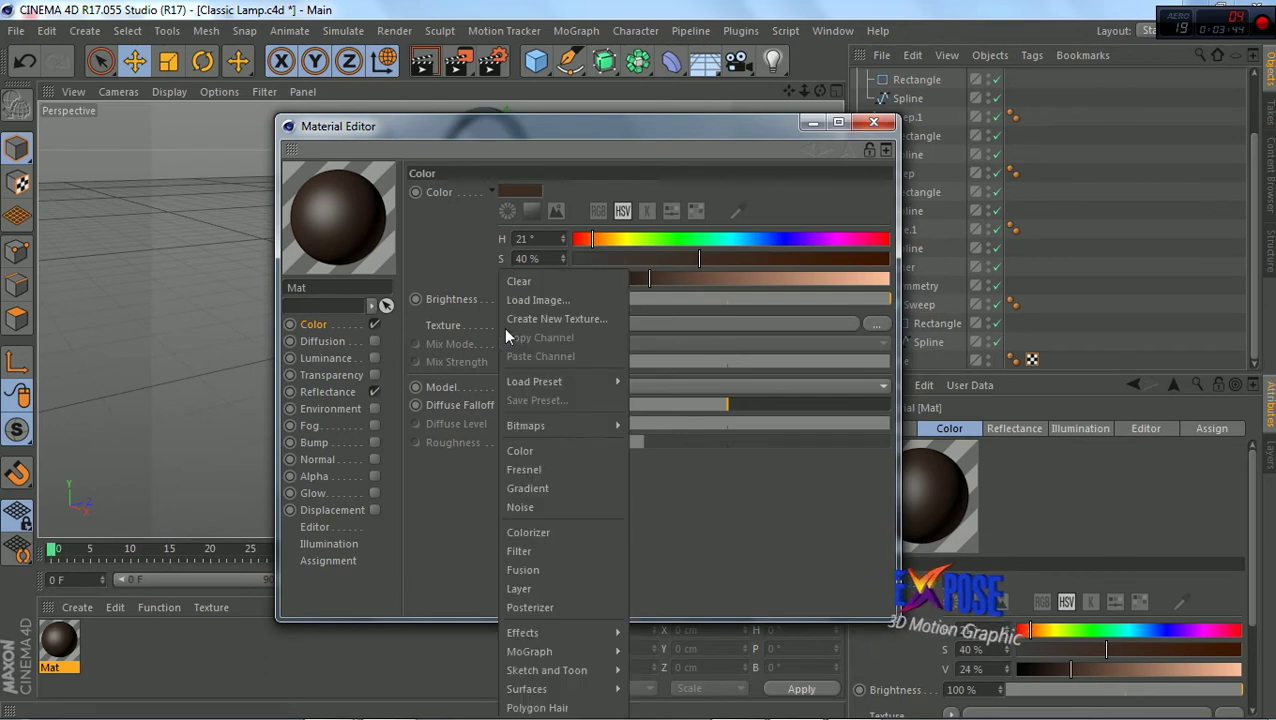
click(581, 504)
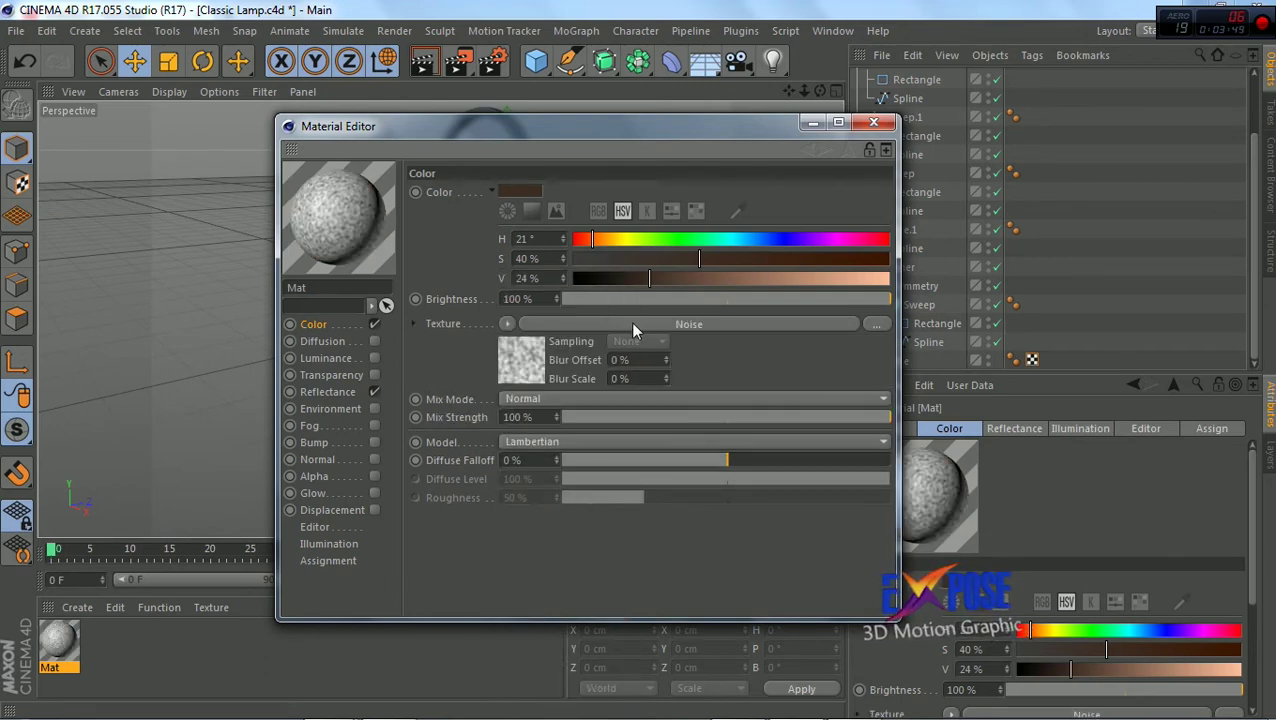
click(634, 399)
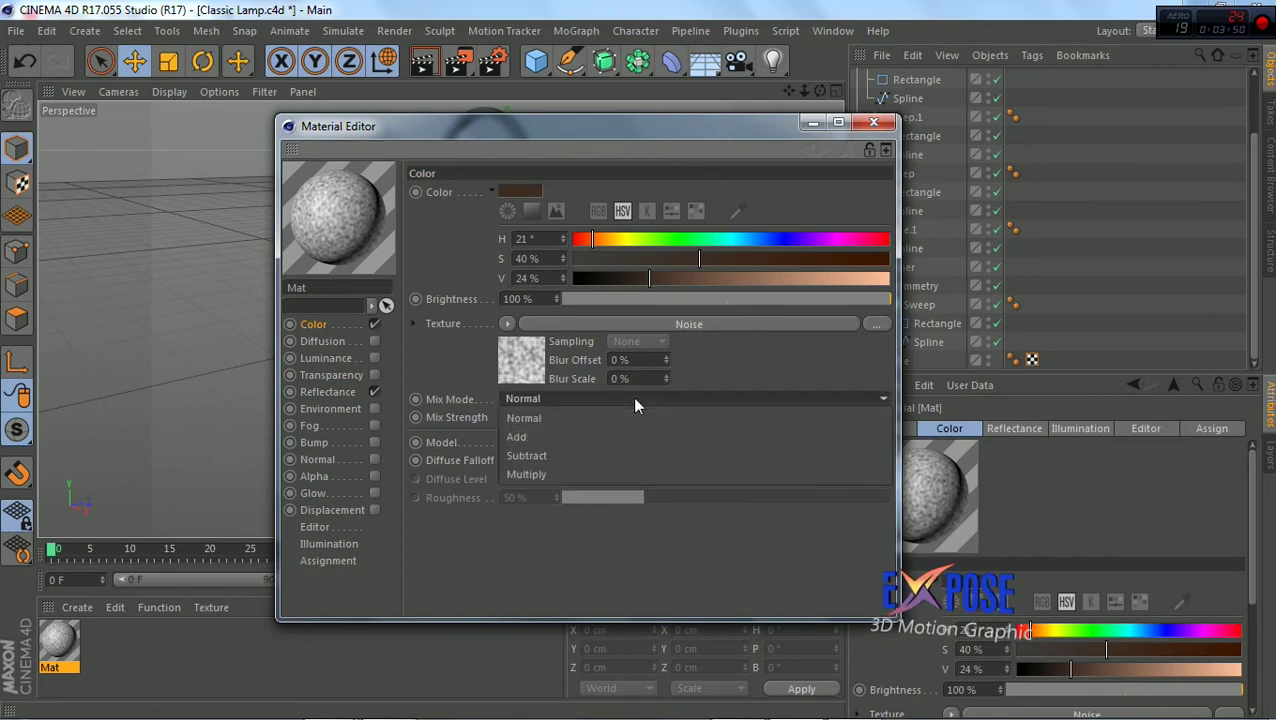
click(632, 471)
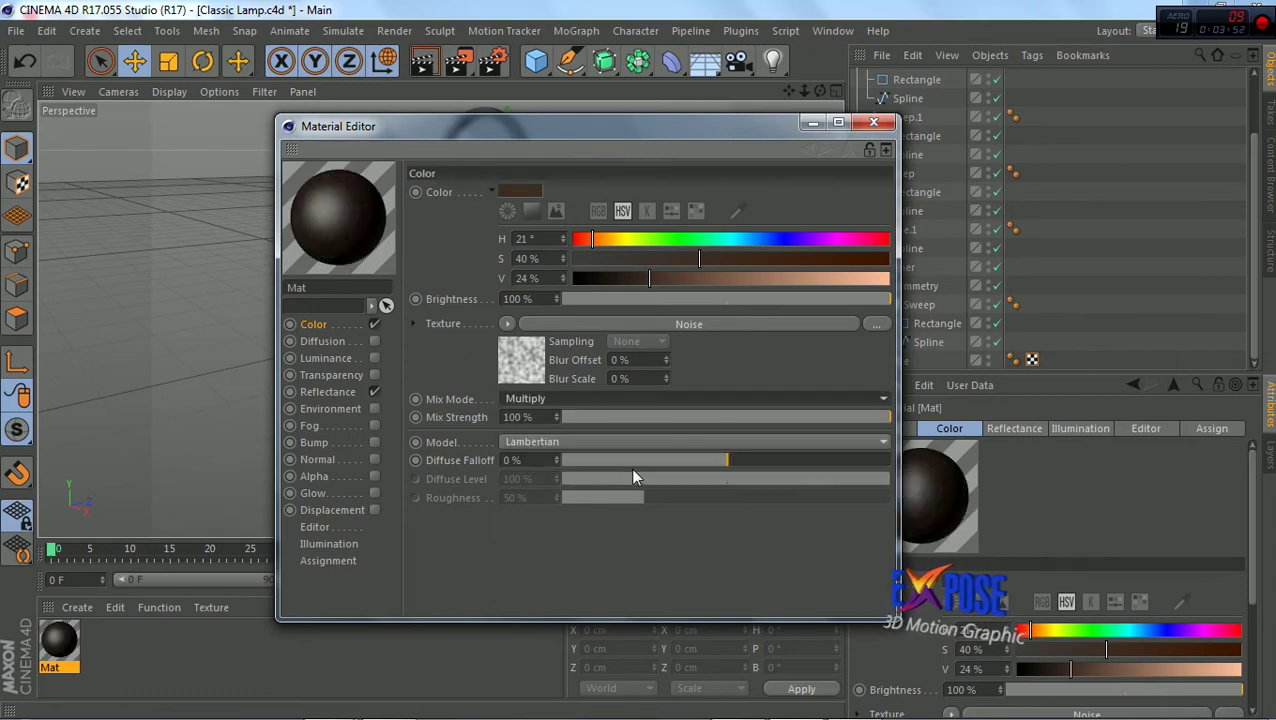
click(748, 460)
mouse_move(750, 462)
mouse_down()
mouse_move(779, 460)
mouse_move(724, 416)
mouse_move(680, 417)
mouse_move(890, 417)
mouse_up()
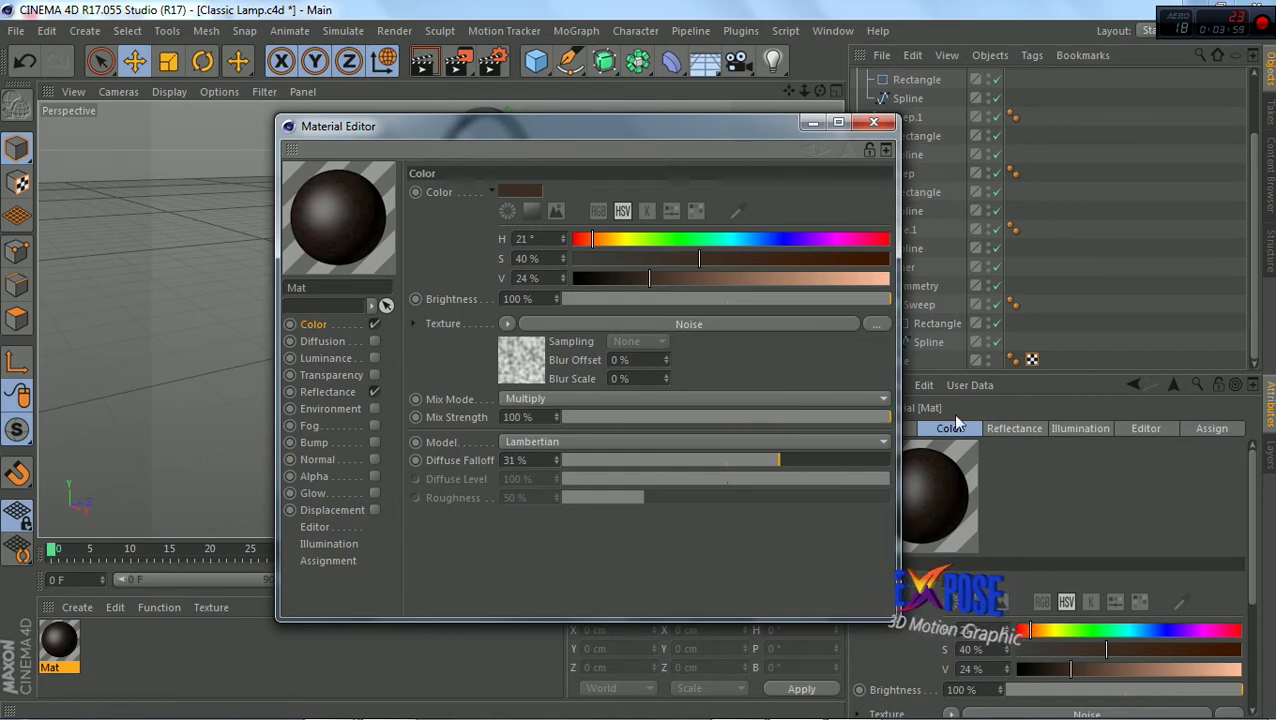
click(779, 460)
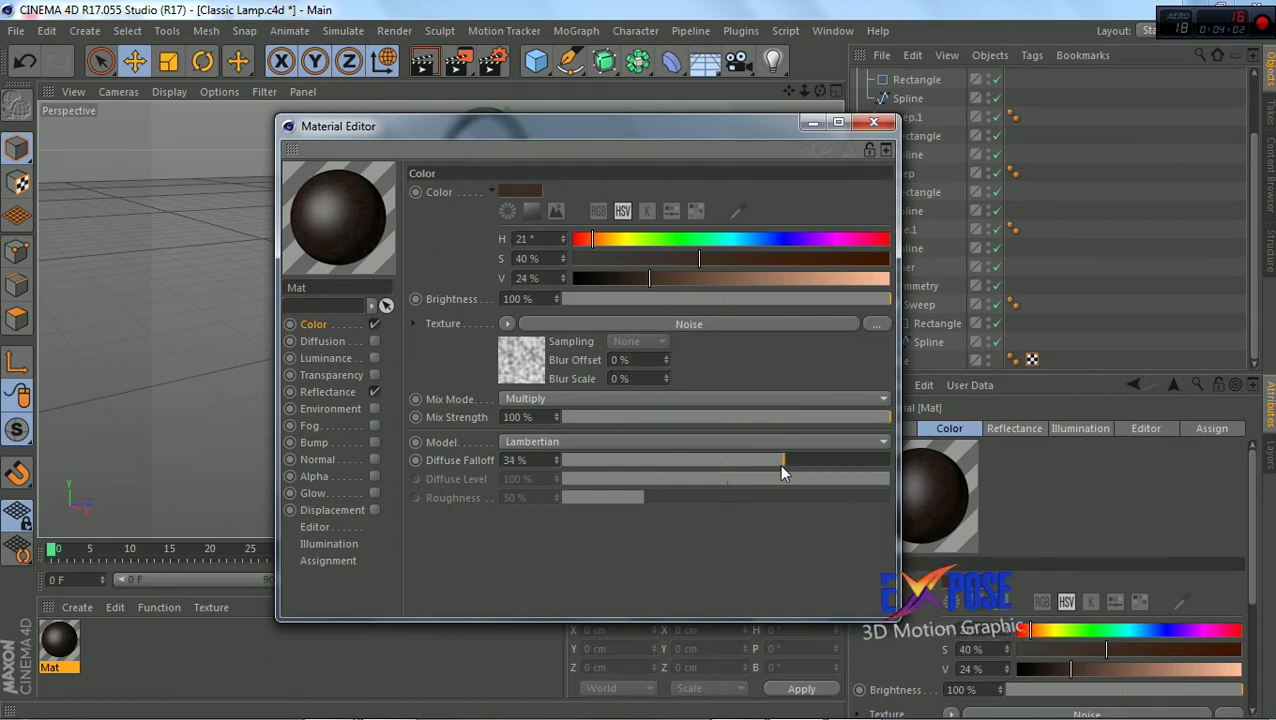
Change the noise shader's first colour to dark grey
click(533, 373)
click(540, 333)
click(501, 362)
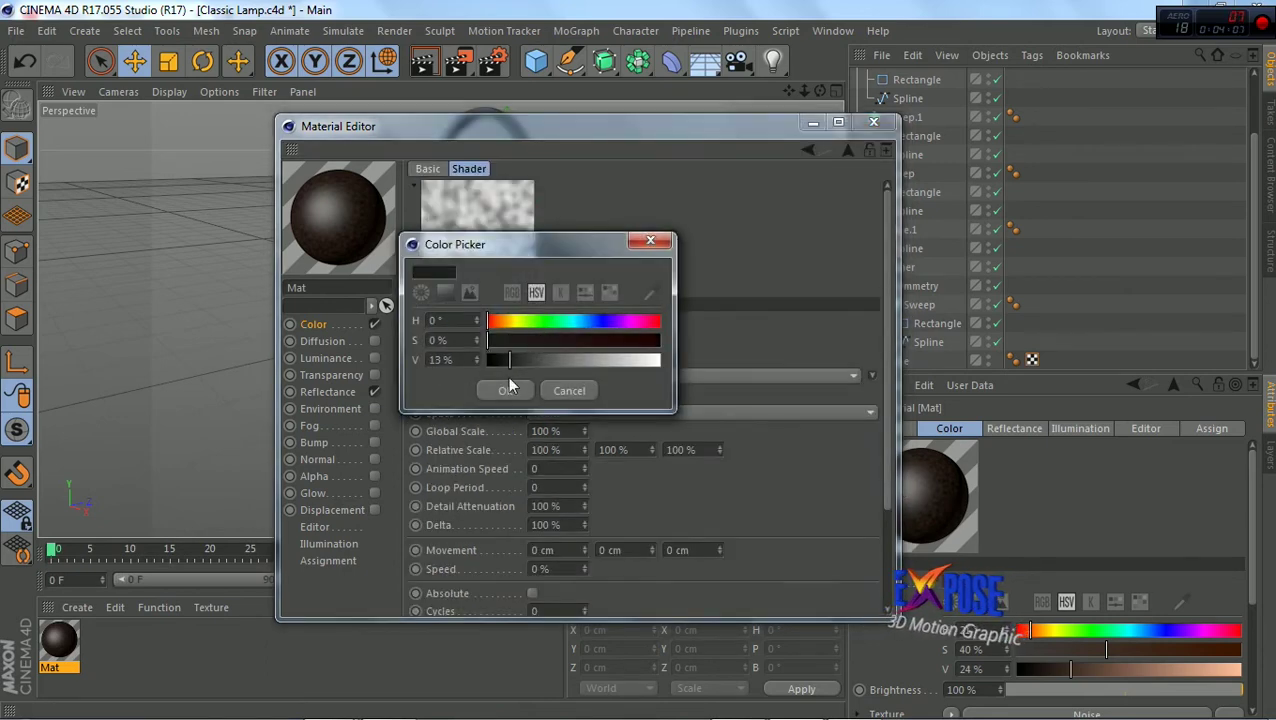
click(505, 390)
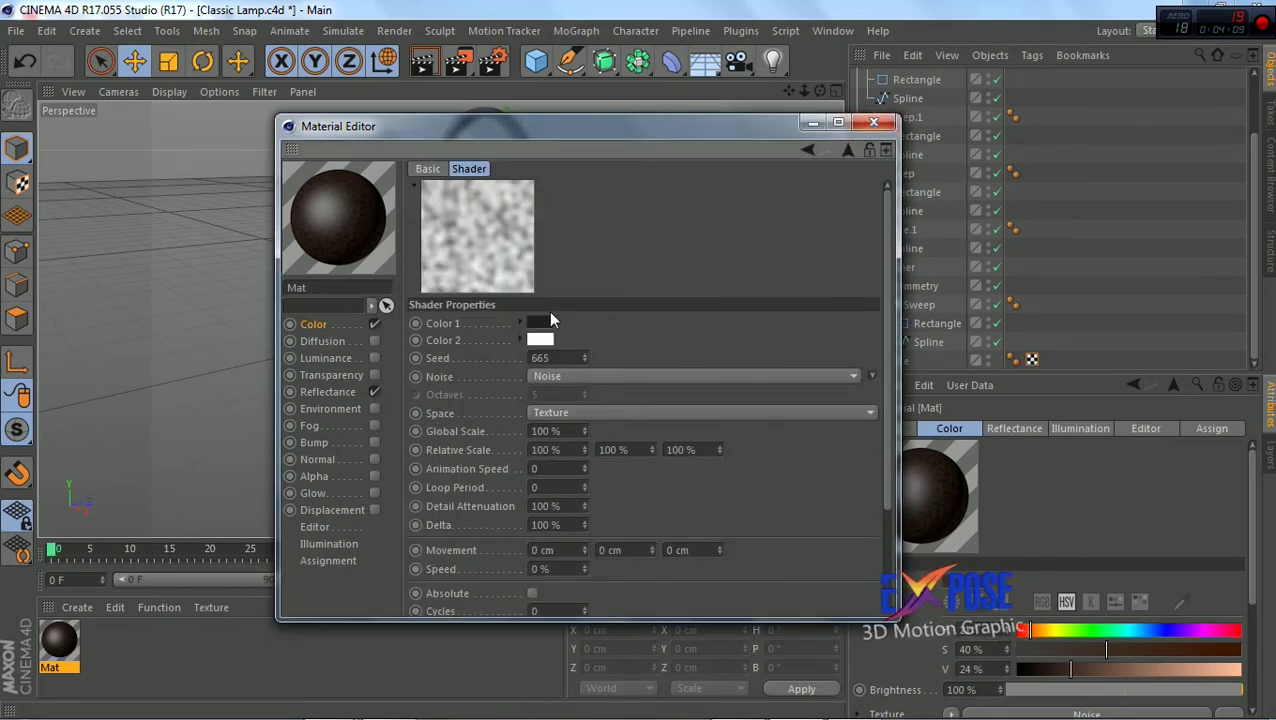
Retune the base brown to S 35%, V 32%, close the editor, and apply Mat to the lantern
click(330, 392)
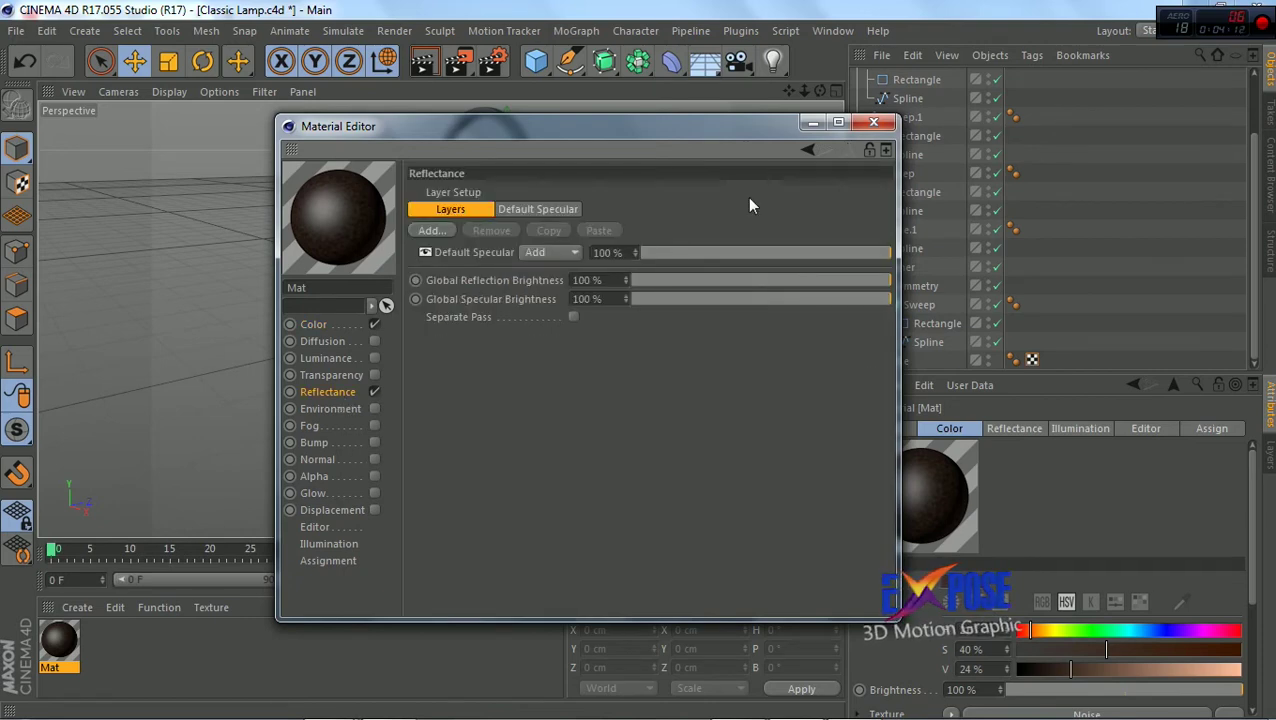
click(316, 325)
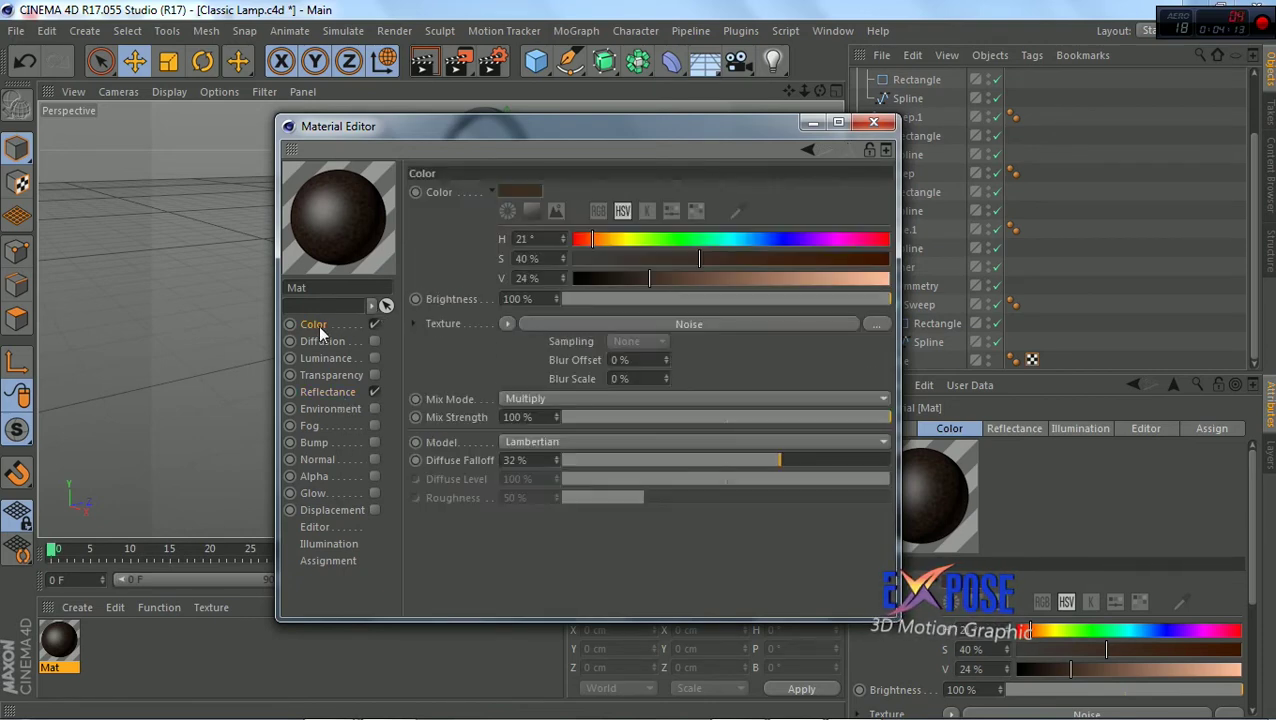
click(527, 196)
drag(518, 228, 535, 207)
click(496, 257)
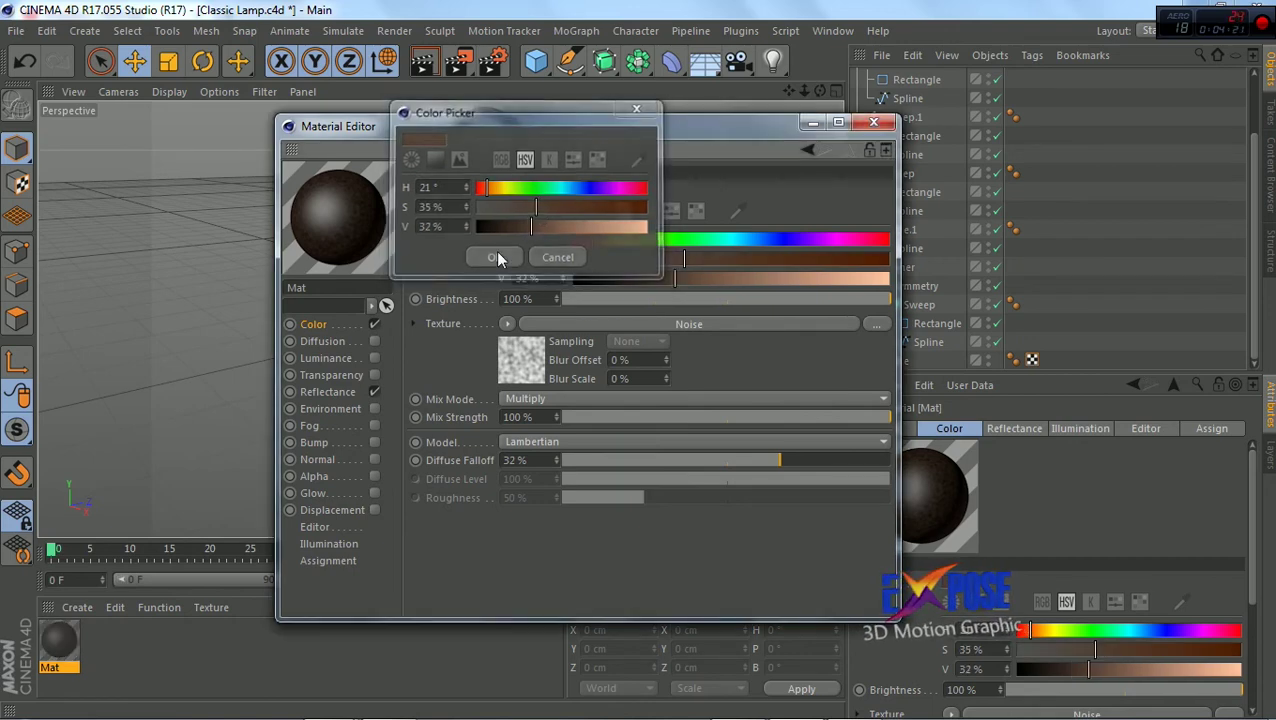
click(874, 122)
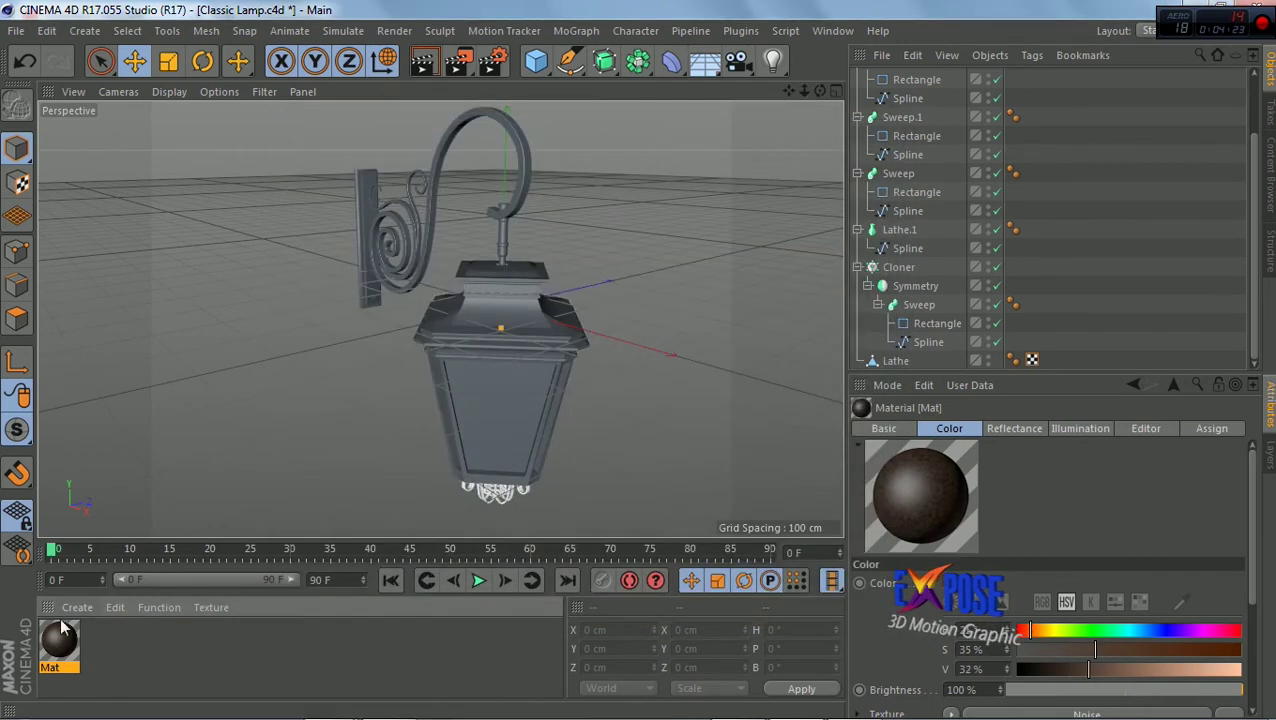
drag(62, 627, 897, 367)
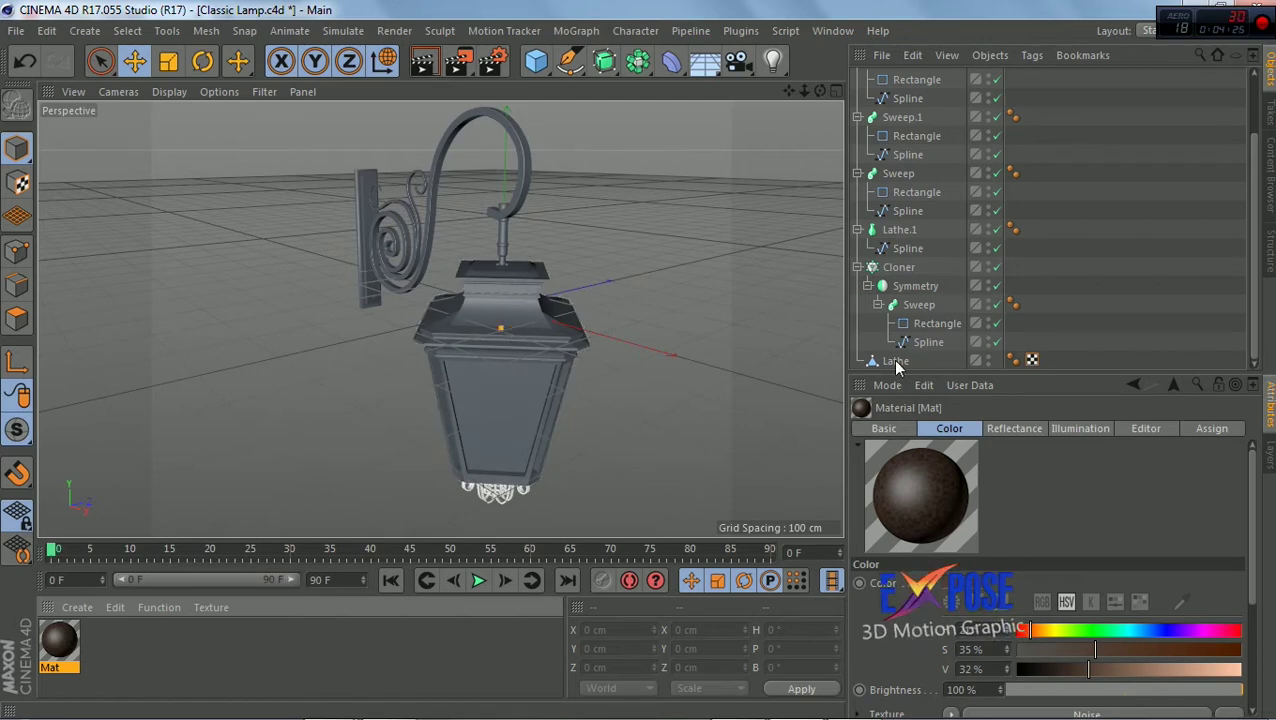
Tile the Mat texture on the lantern body at 50% Length U and V, checking with renders
click(423, 61)
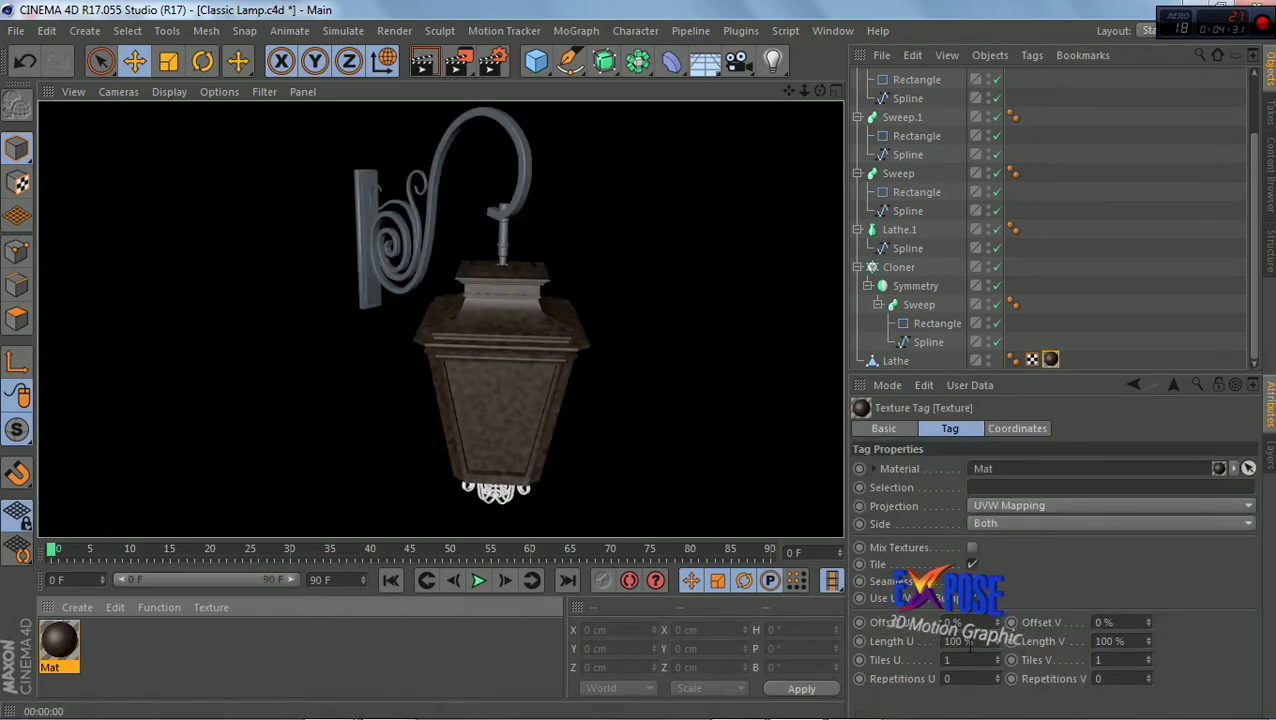
click(984, 643)
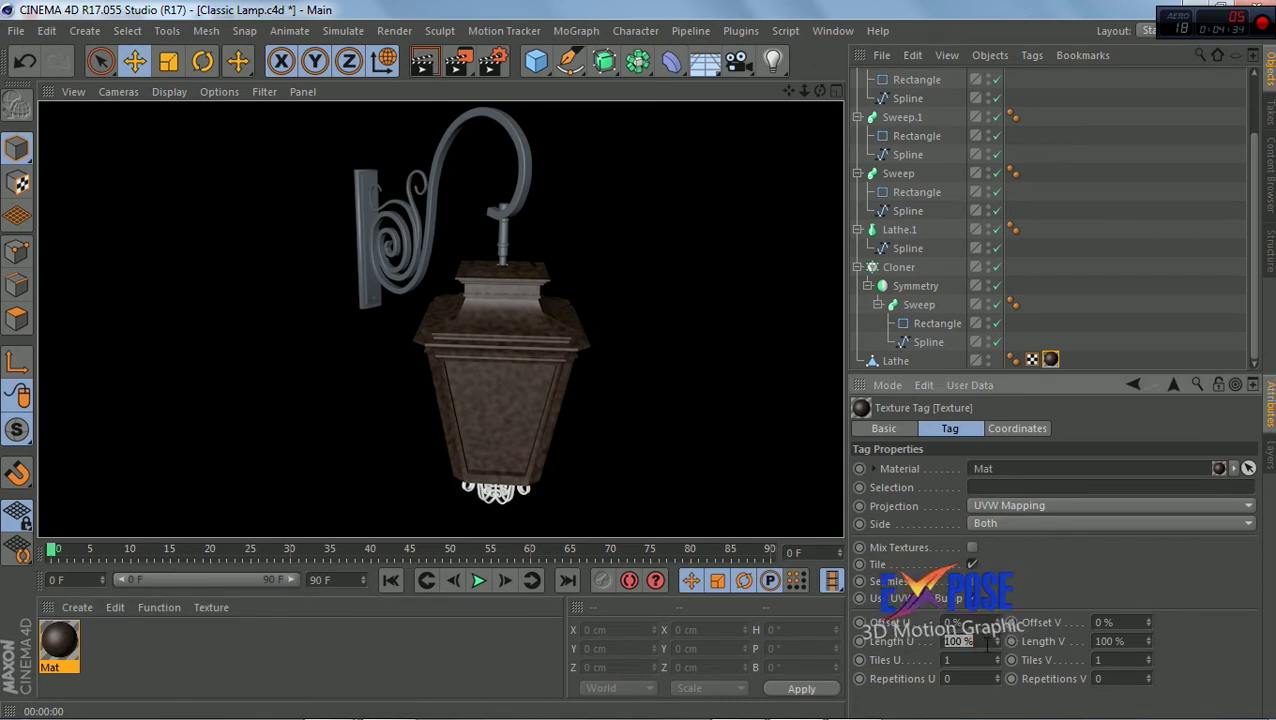
text(50)
key(Return)
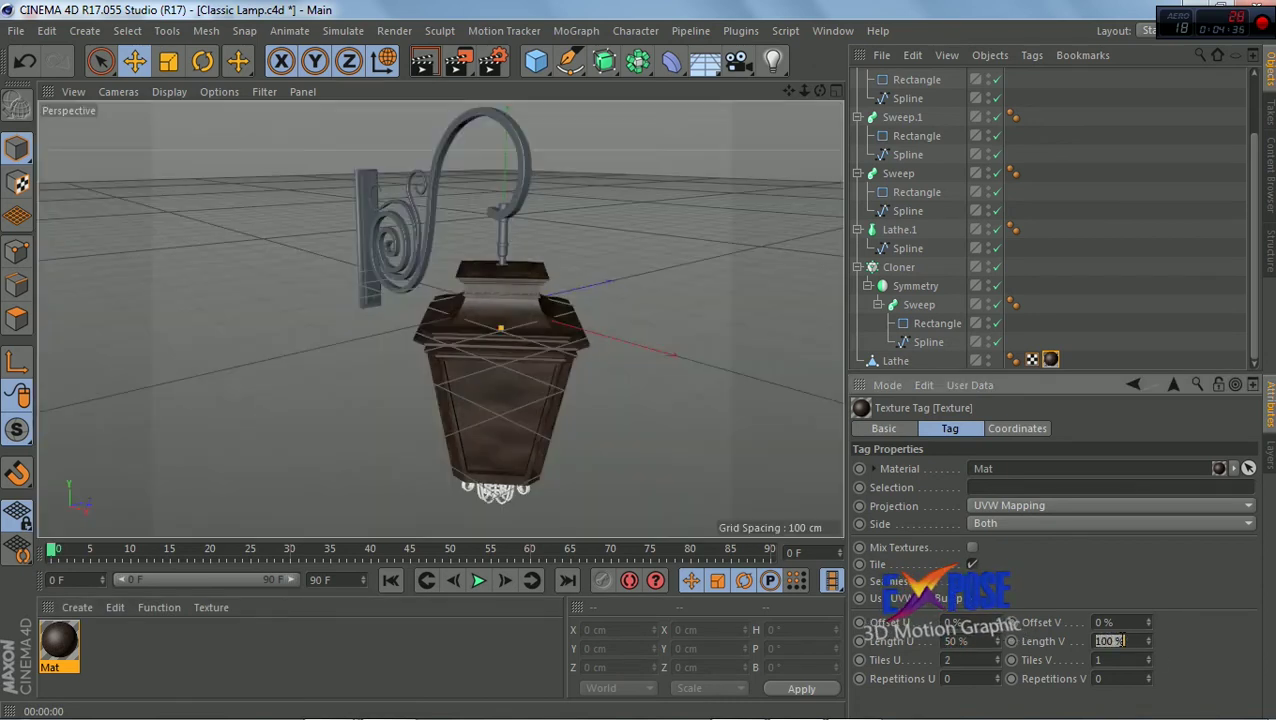
click(1110, 641)
text(50)
key(Return)
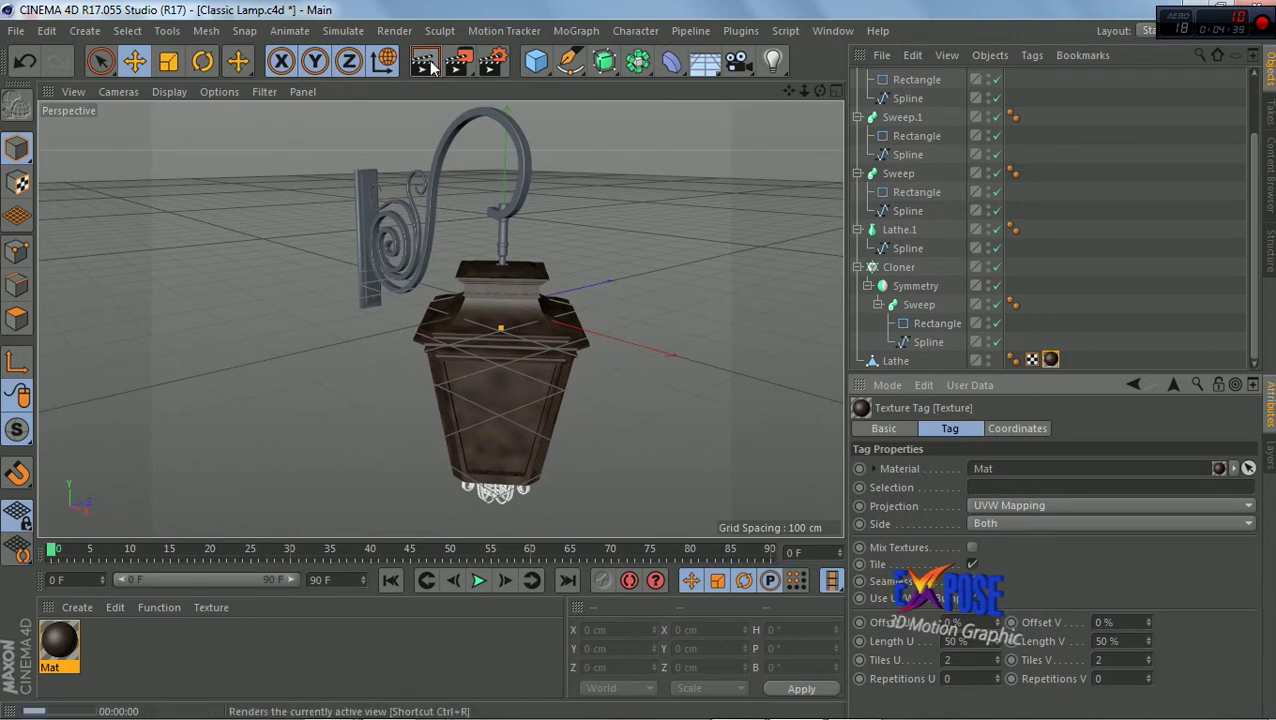
click(422, 61)
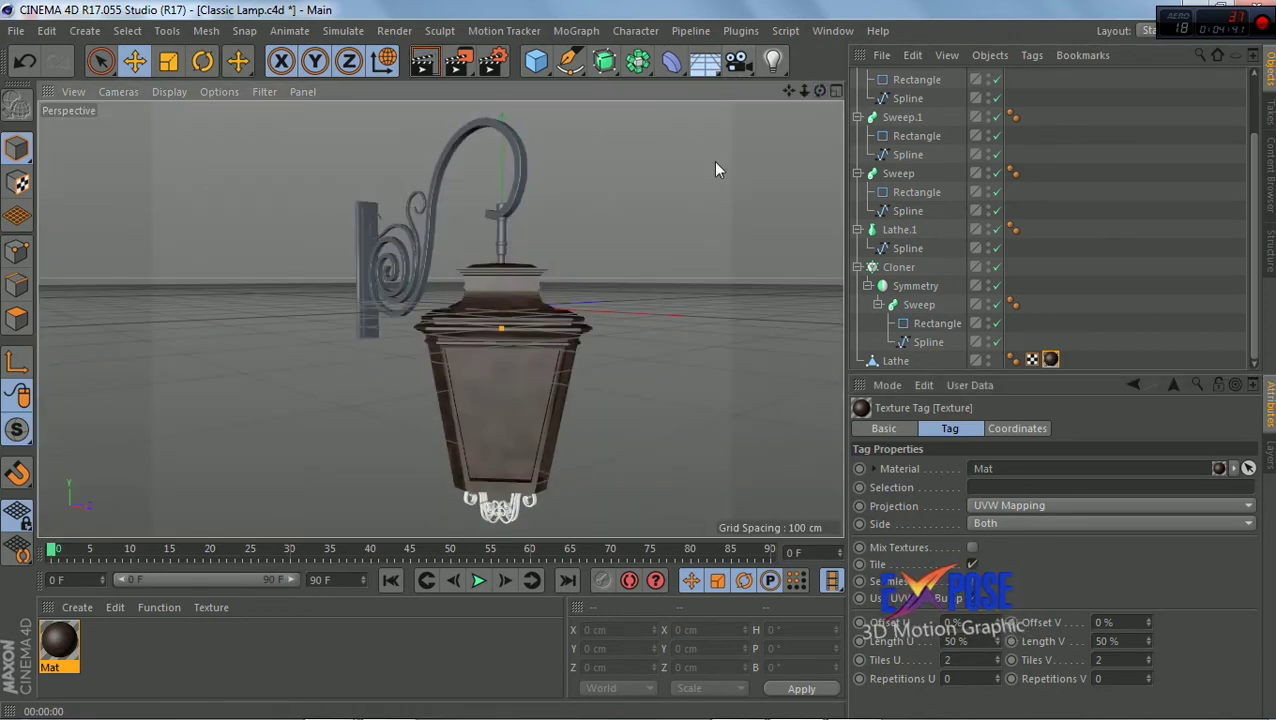
Set Mat's Noise Global Scale to 50% and render the finer noise from new angles
double_click(59, 640)
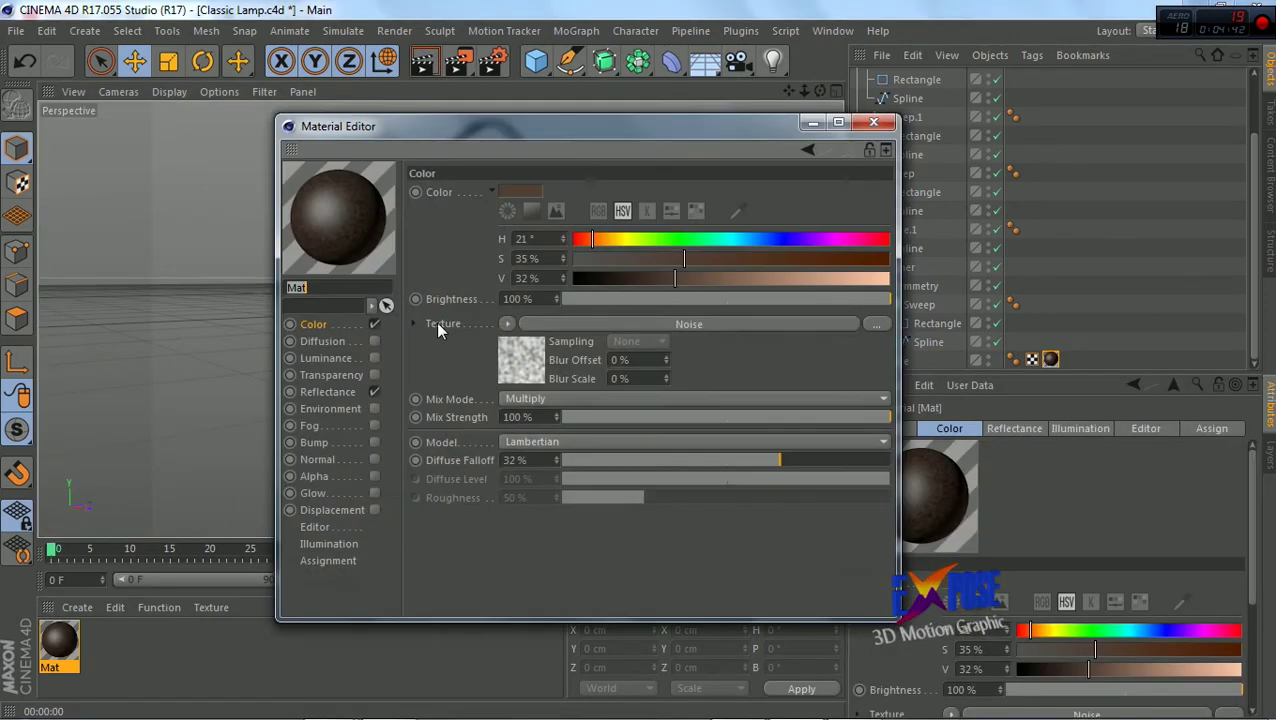
click(528, 375)
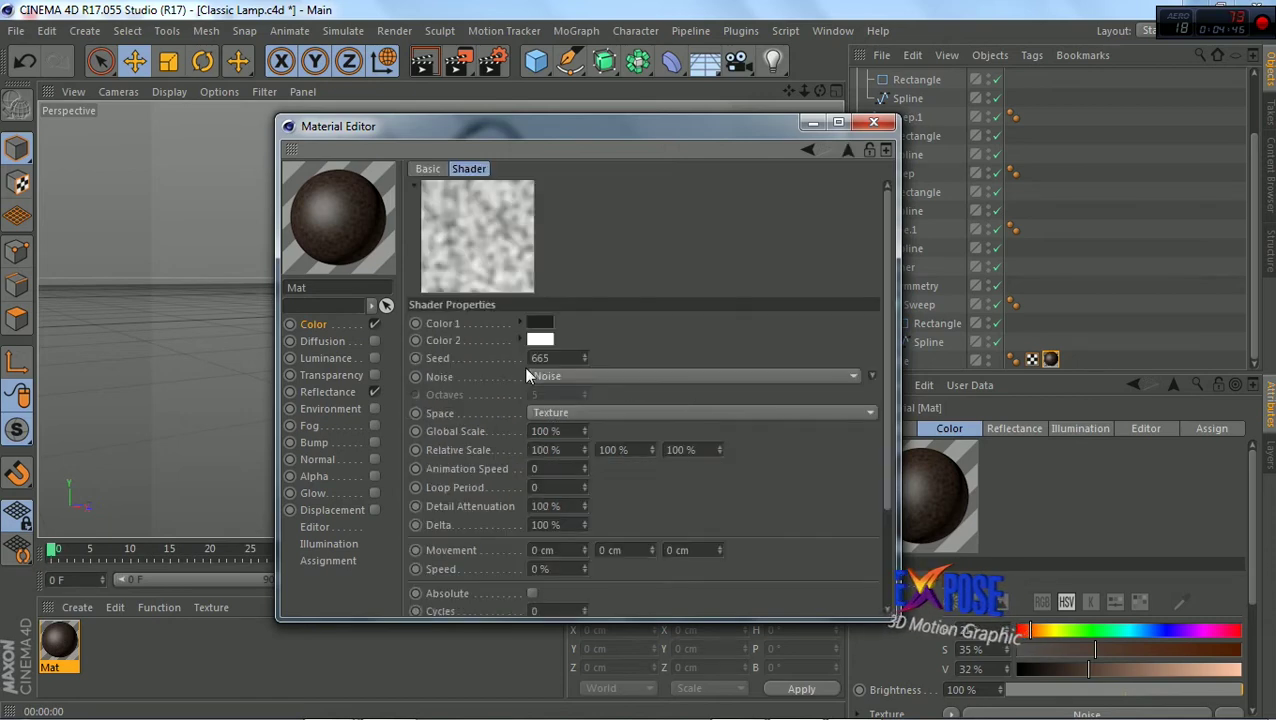
double_click(545, 431)
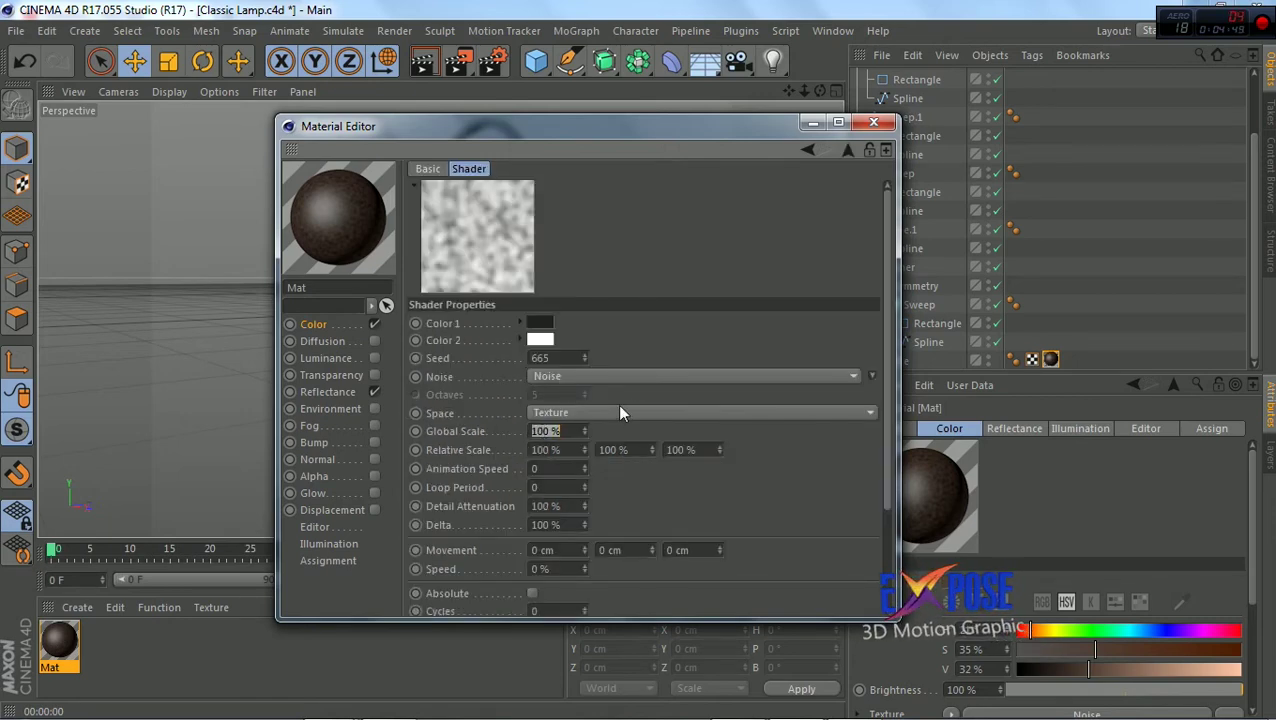
text(50)
key(Return)
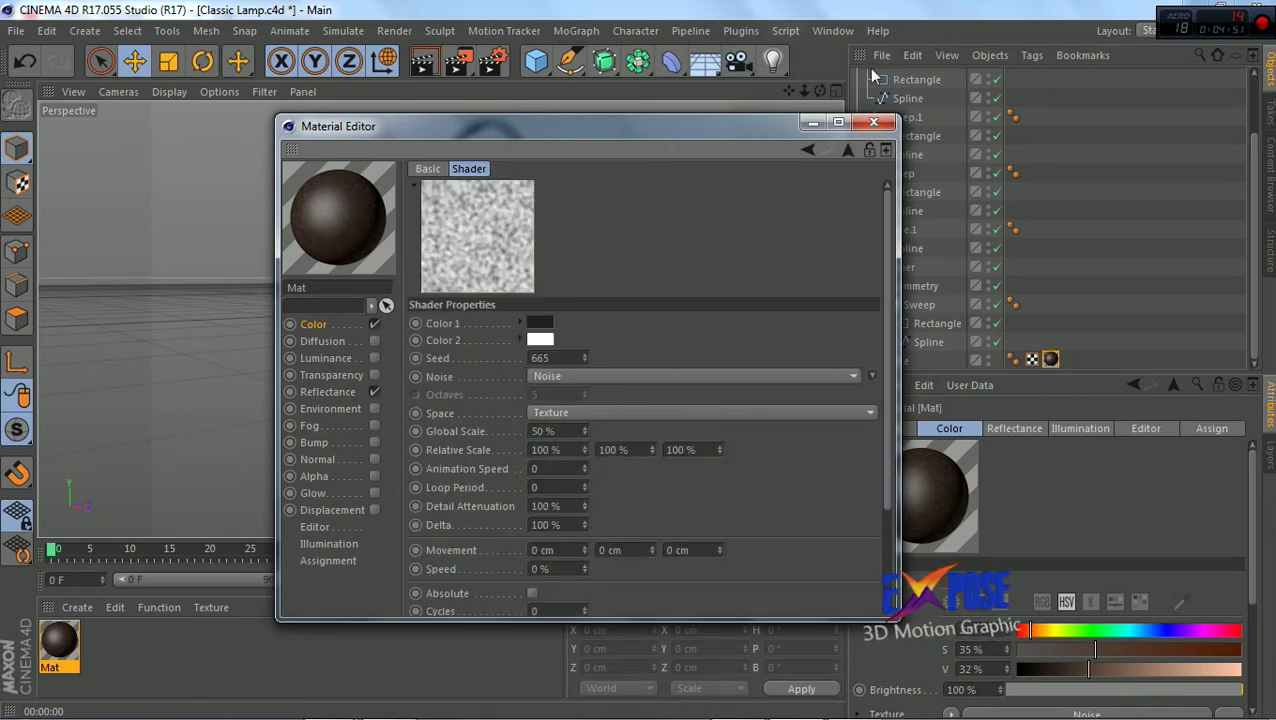
click(873, 122)
click(422, 62)
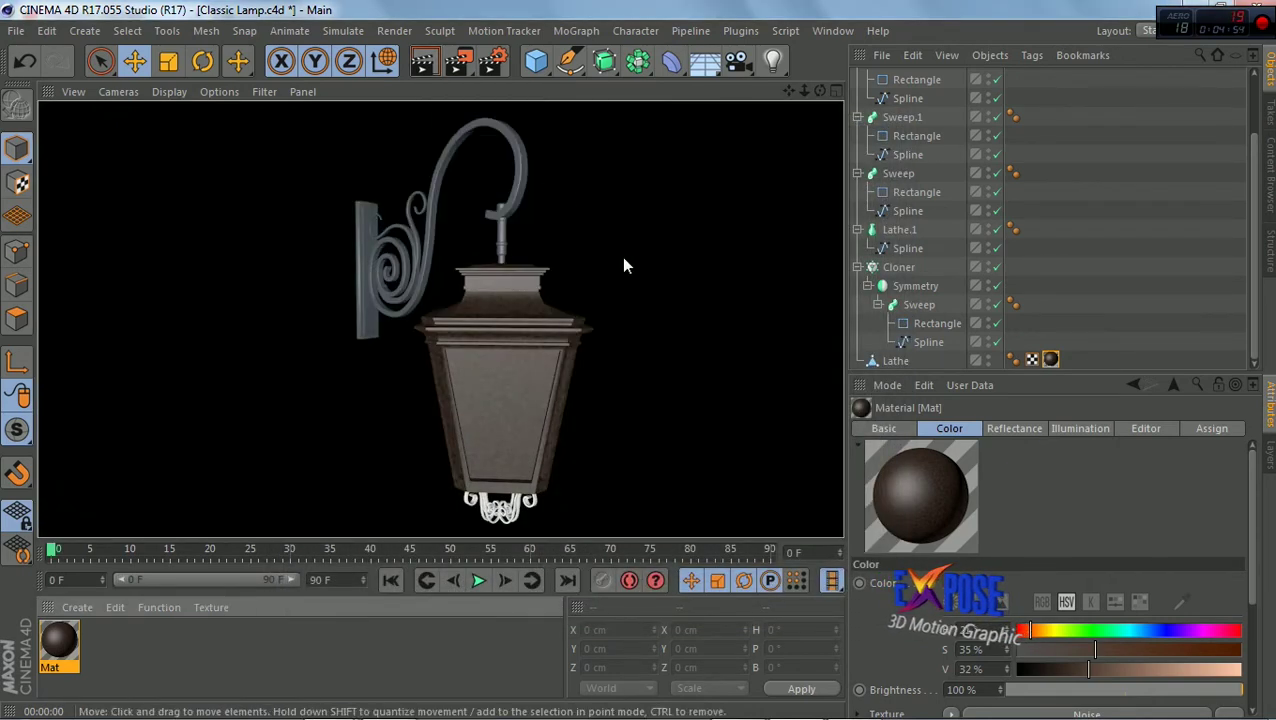
mouse_move(822, 90)
mouse_down()
mouse_move(836, 120)
mouse_move(818, 94)
mouse_up()
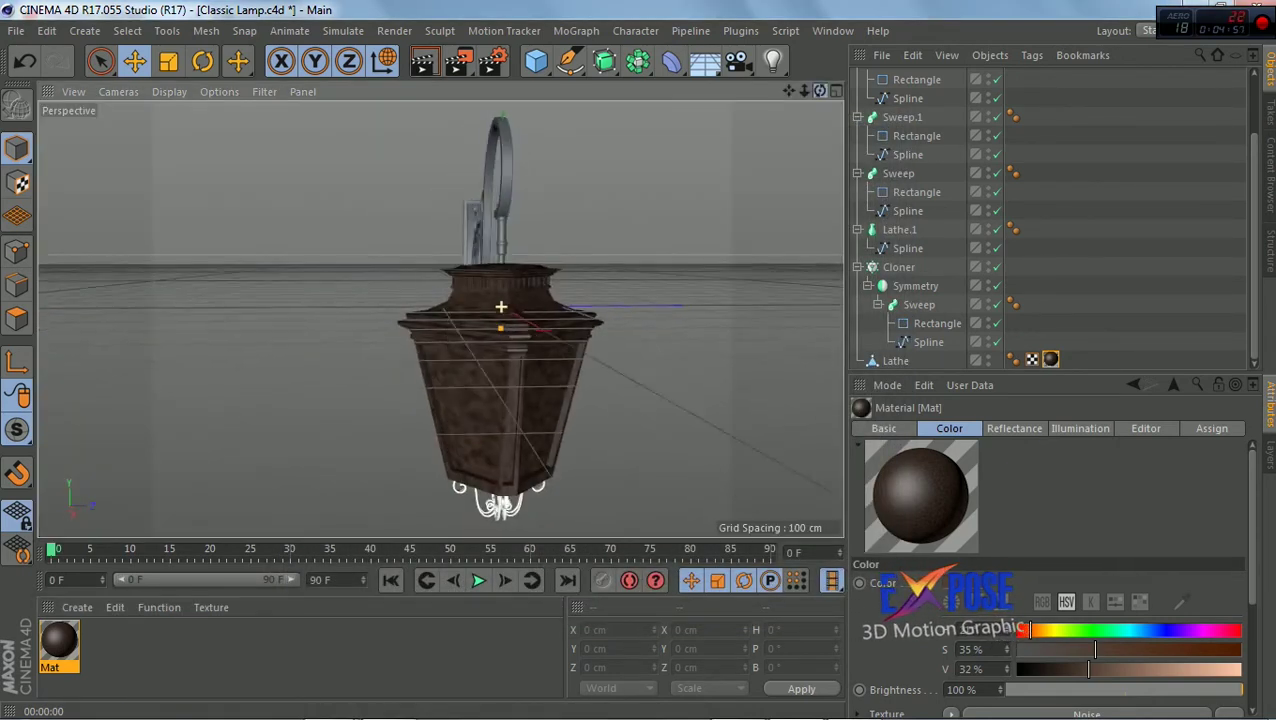
click(422, 62)
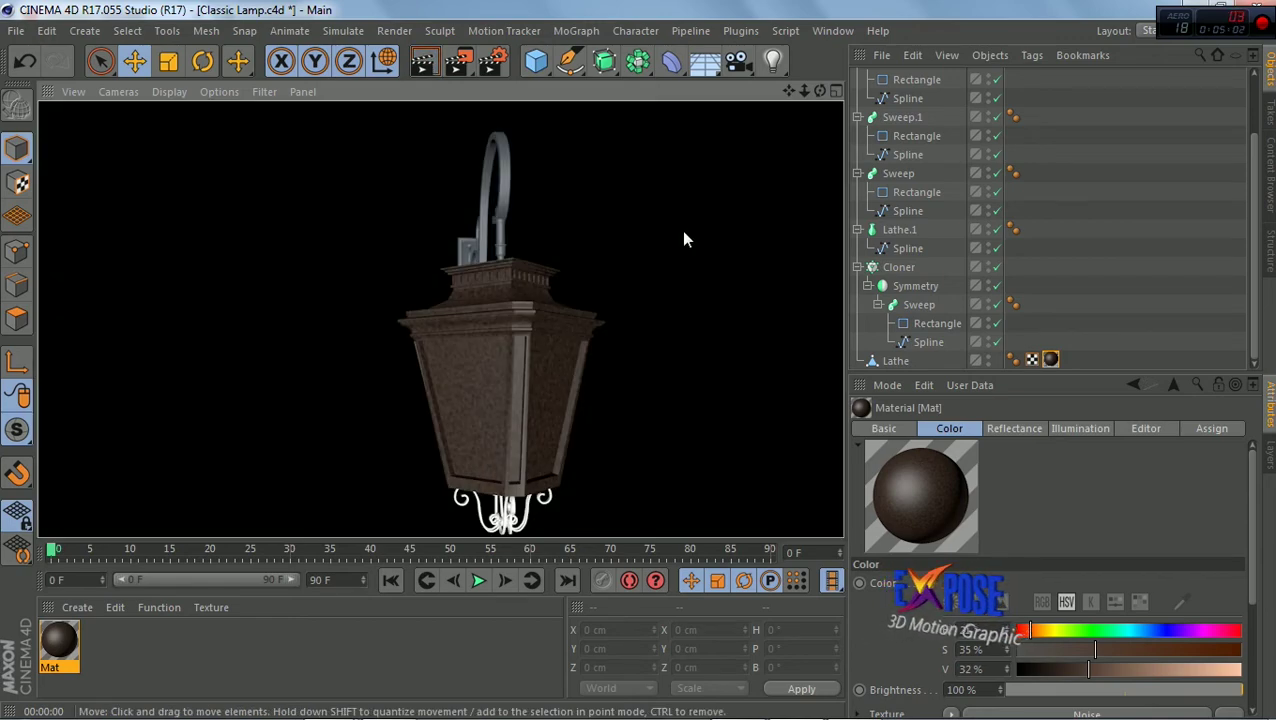
alt+drag(800, 116, 790, 116)
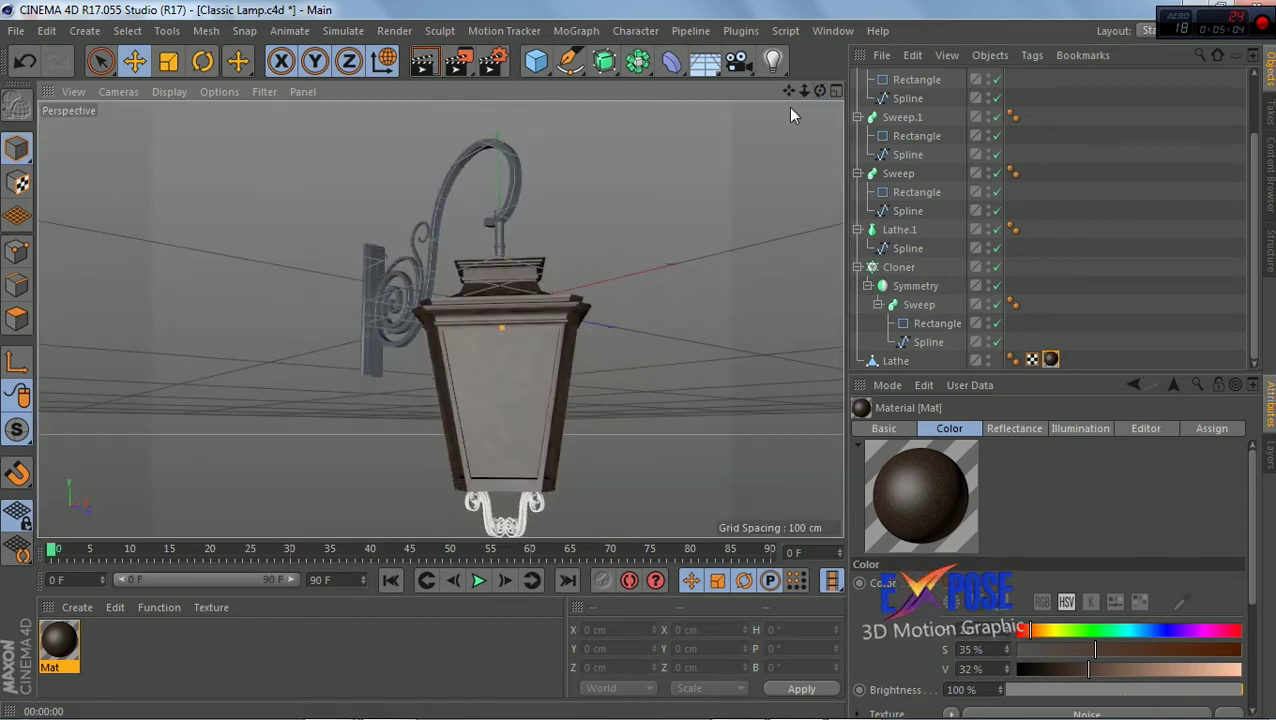
Enable Bump on Mat with a Noise shader texture at a low strength
double_click(65, 640)
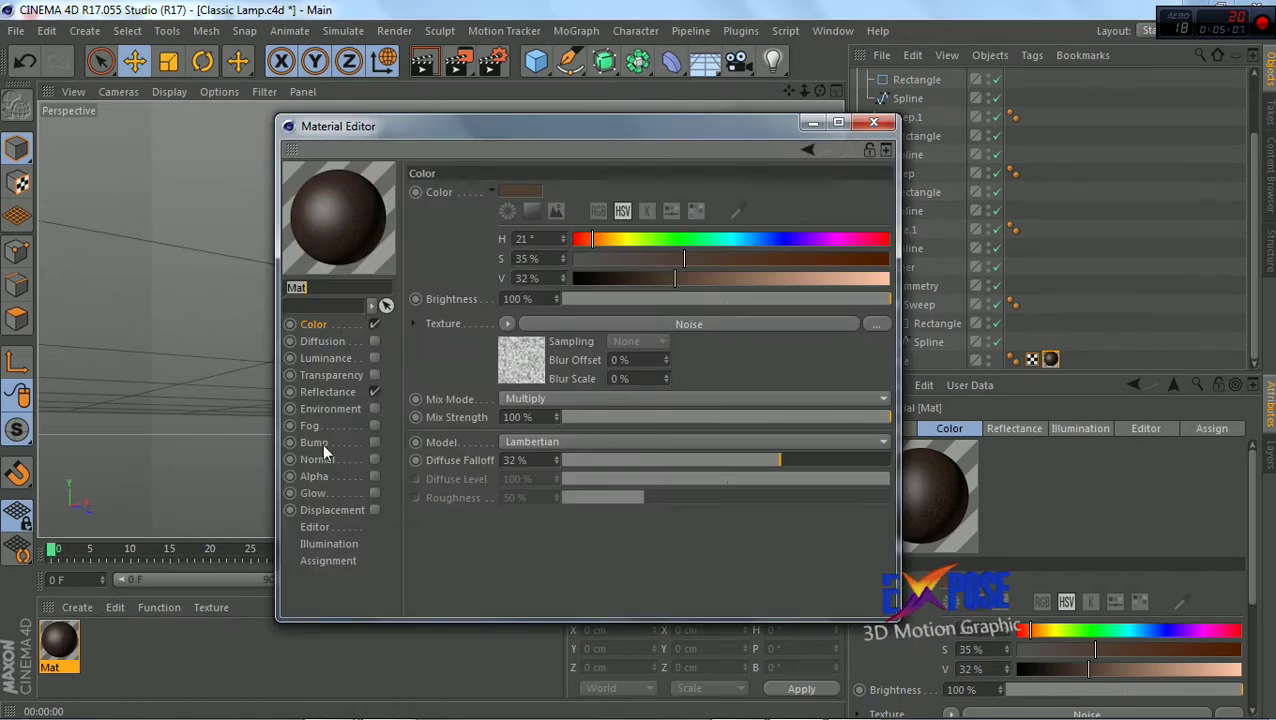
click(322, 444)
click(373, 443)
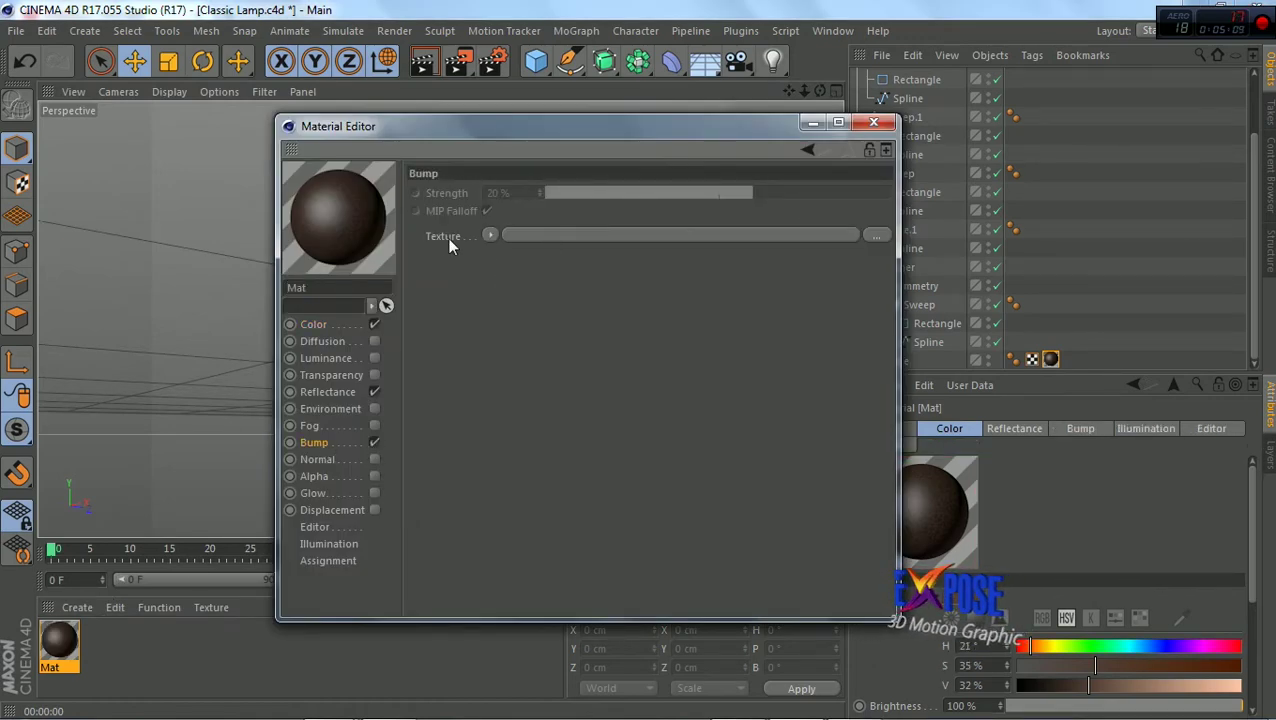
click(490, 236)
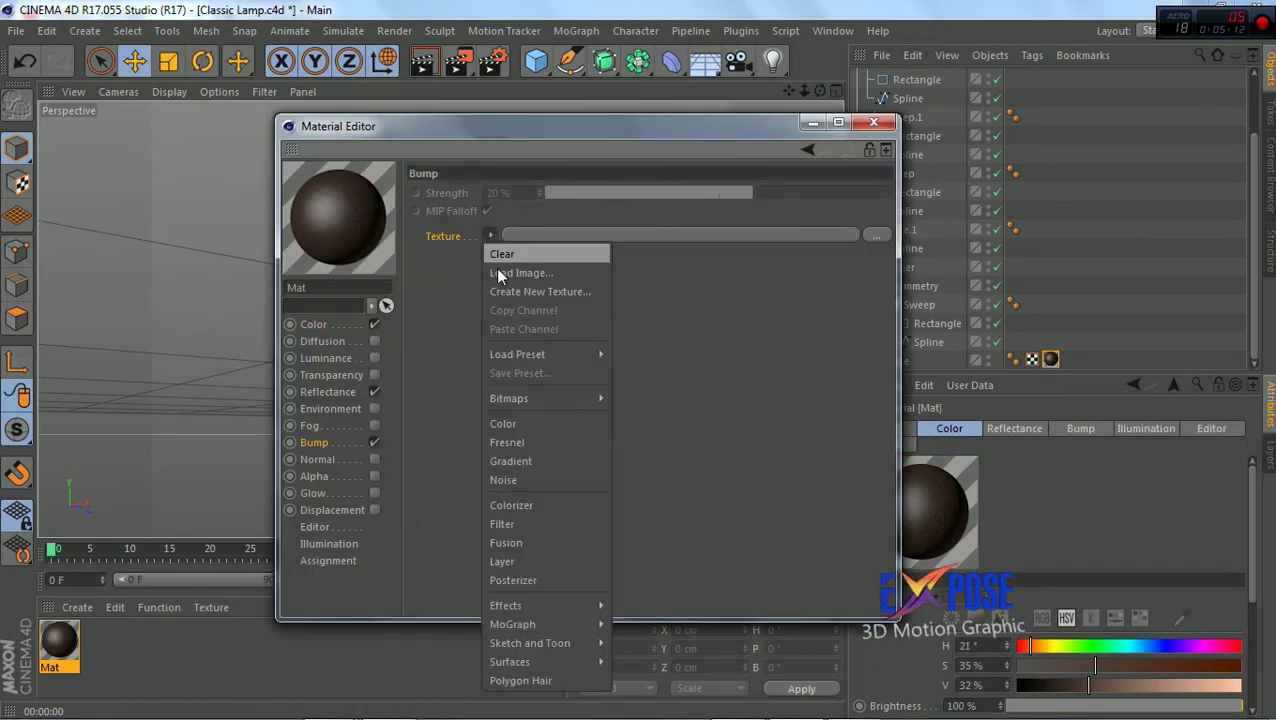
click(505, 480)
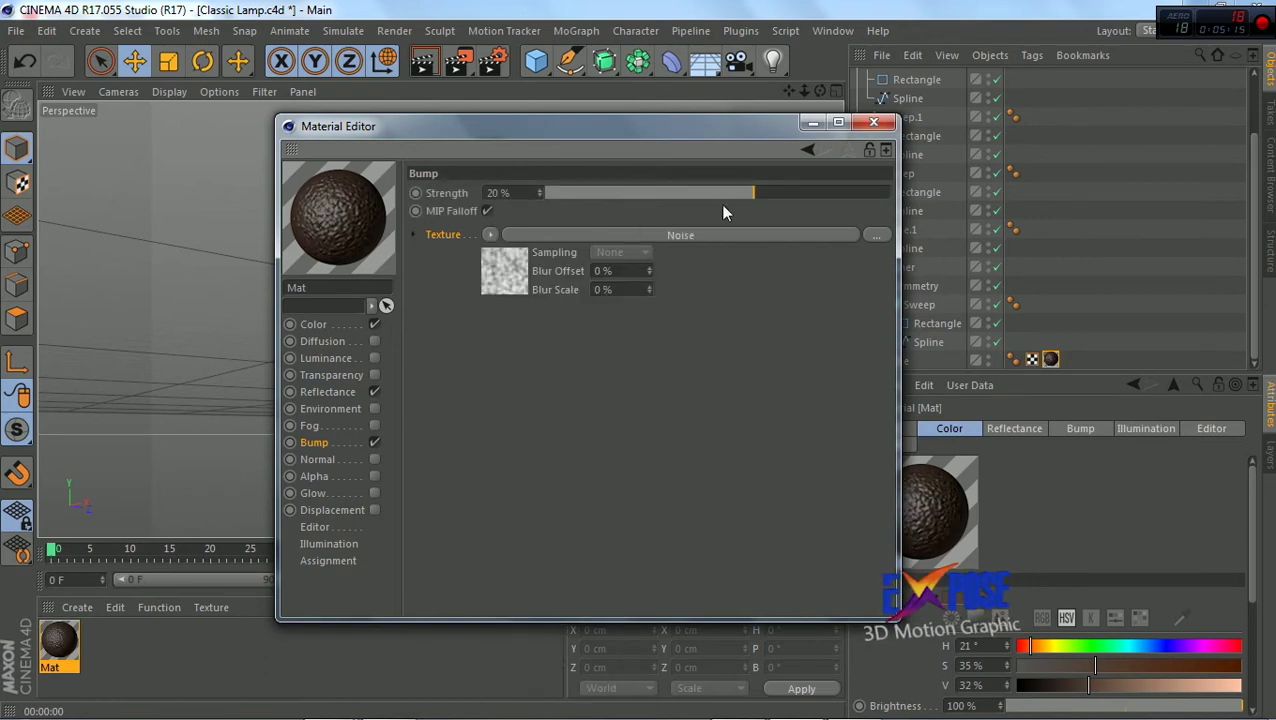
text(5)
key(Return)
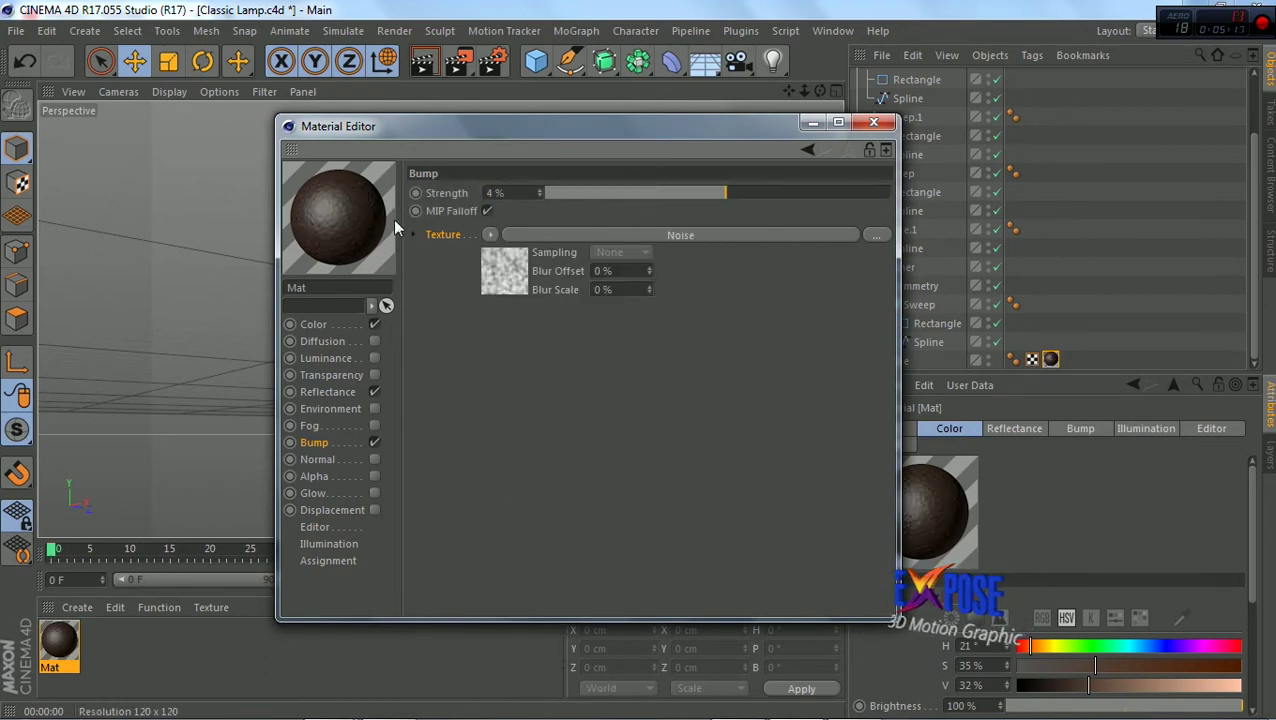
Lighten the bump noise's Color 1, set its Global Scale to 50%, render, and duplicate Mat
click(518, 273)
click(538, 323)
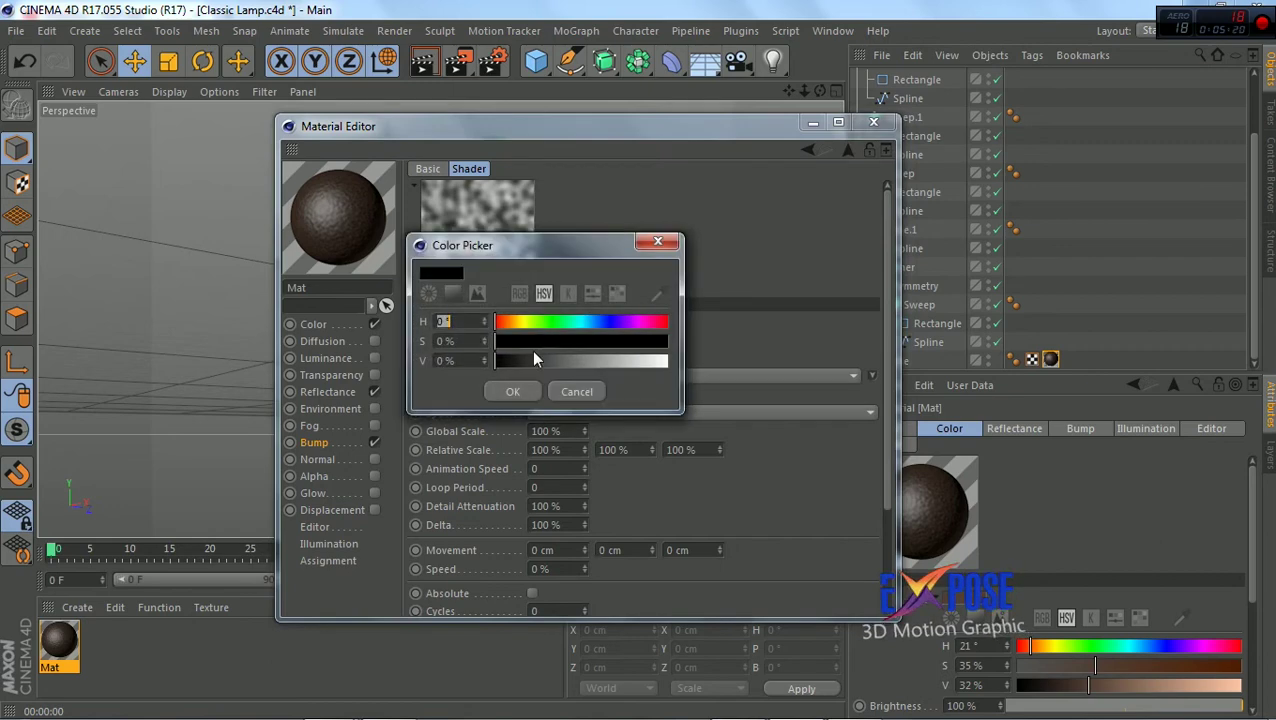
click(541, 362)
click(513, 392)
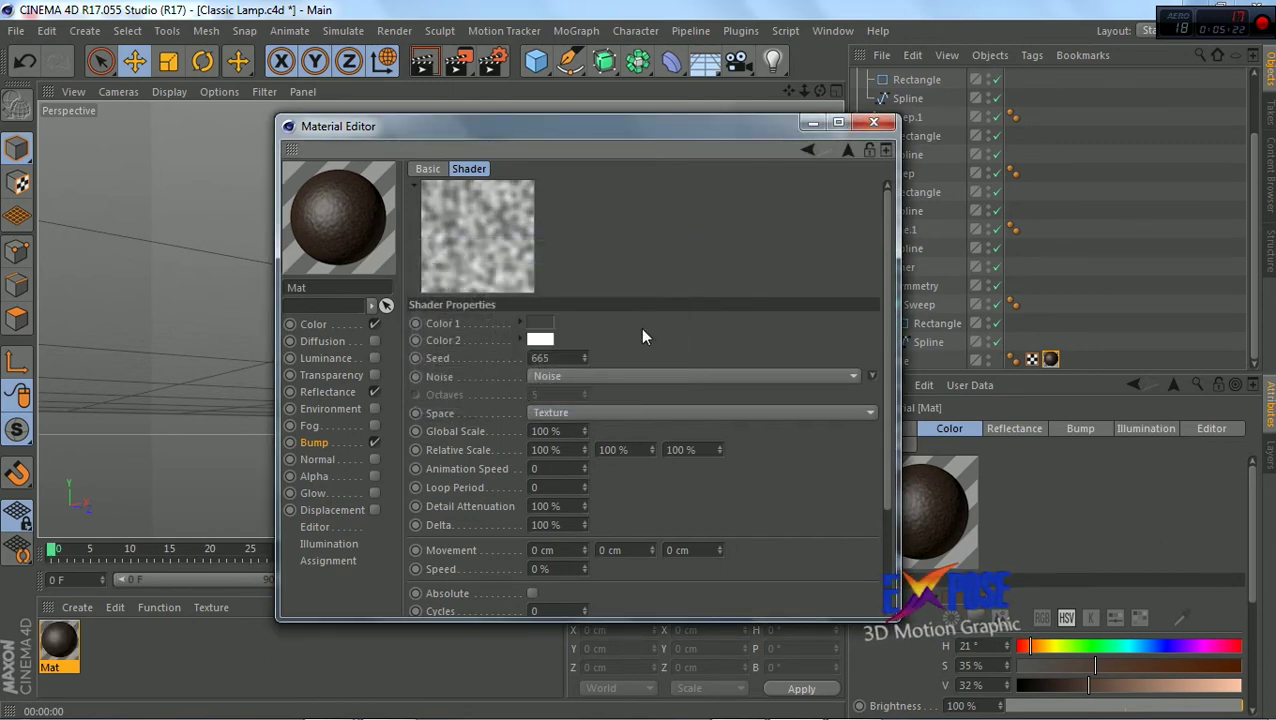
text(50)
key(Return)
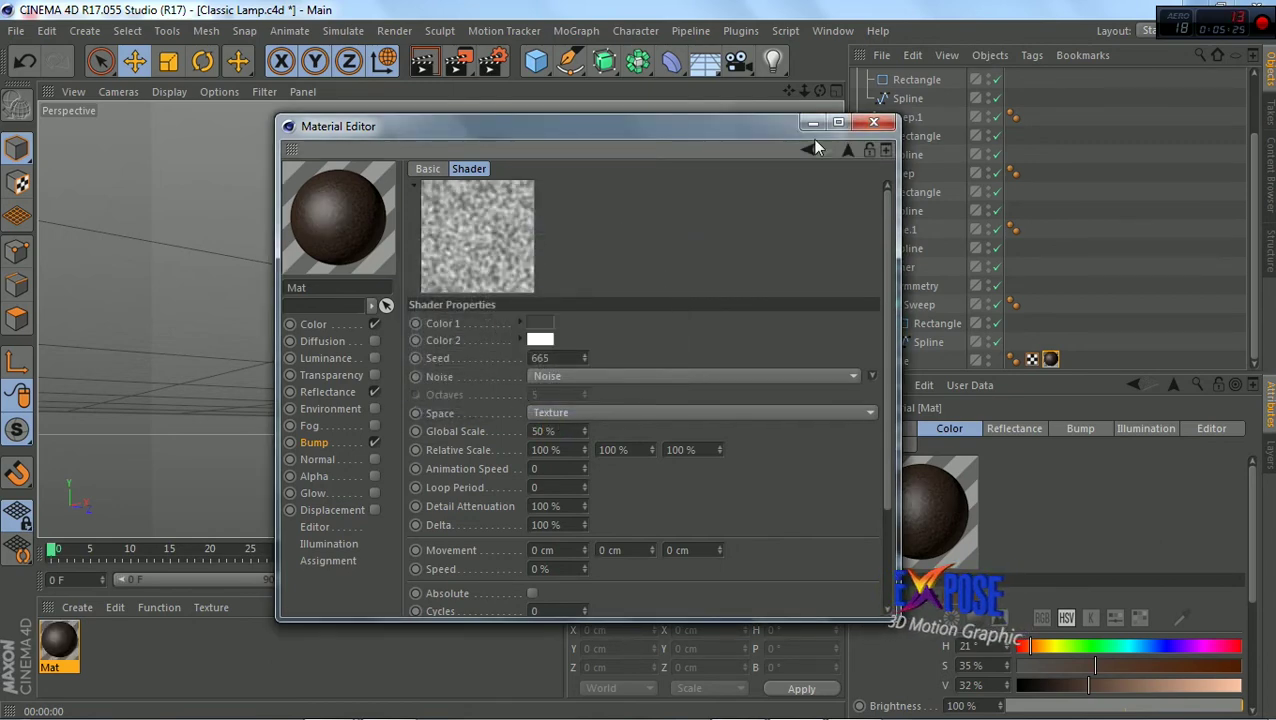
click(873, 122)
click(458, 80)
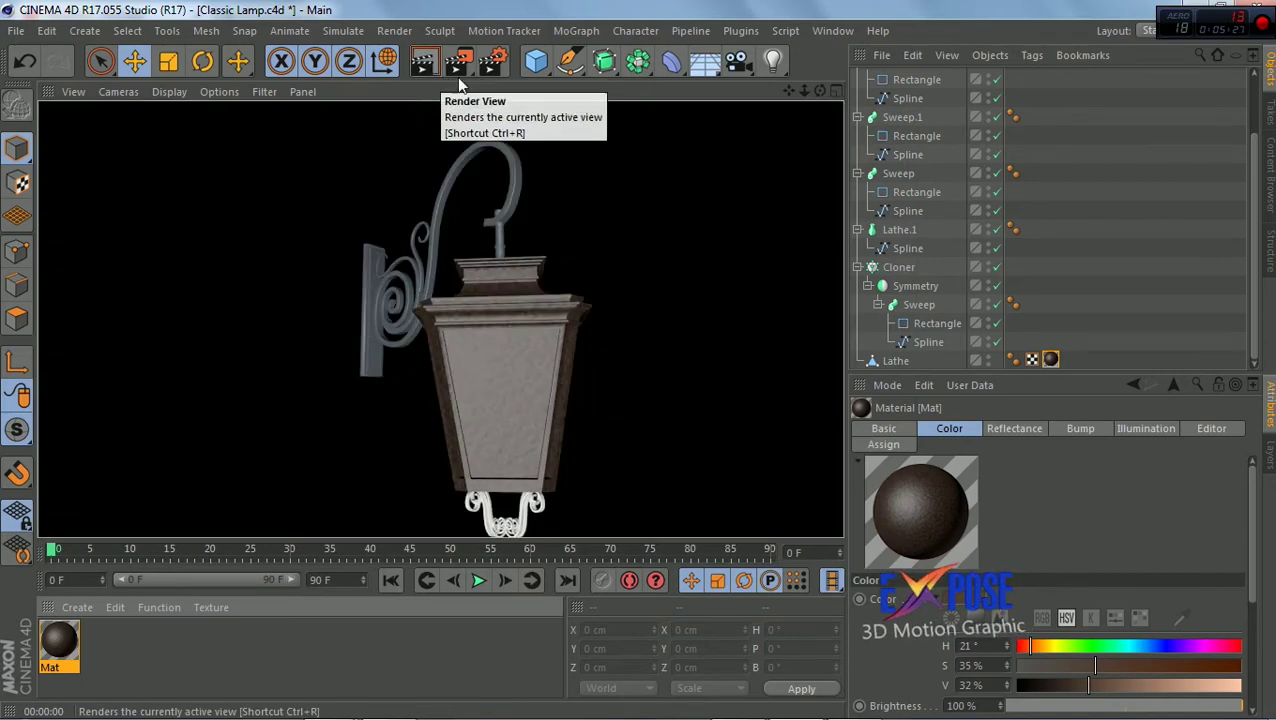
drag(819, 91, 620, 100)
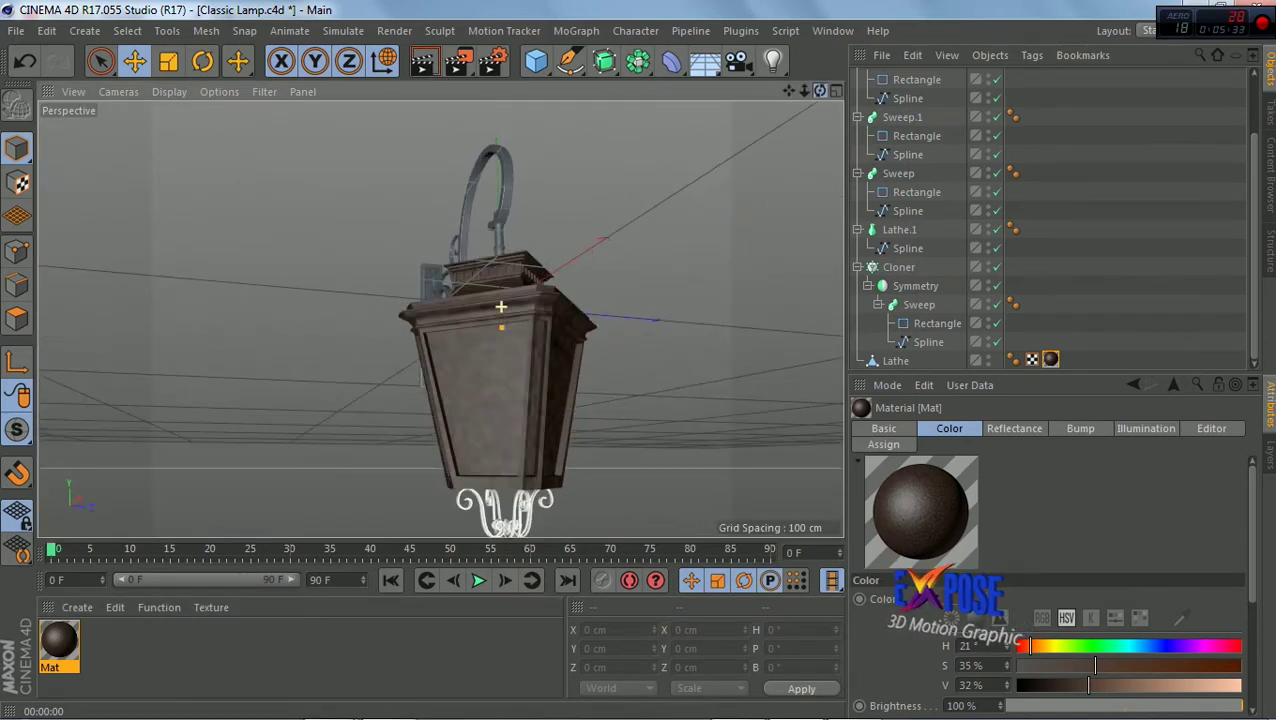
ctrl+drag(70, 645, 106, 645)
Desaturate Mat.1's colour to S 7% in the Material Editor
double_click(104, 645)
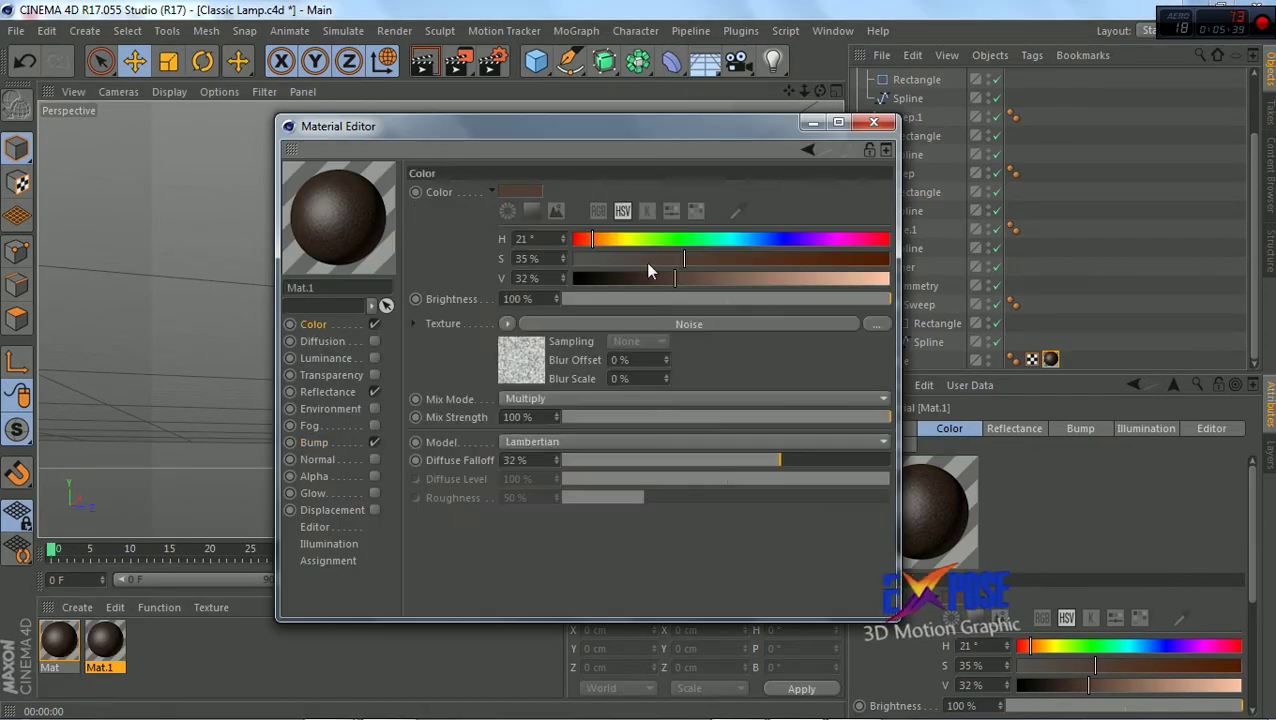
drag(677, 259, 595, 259)
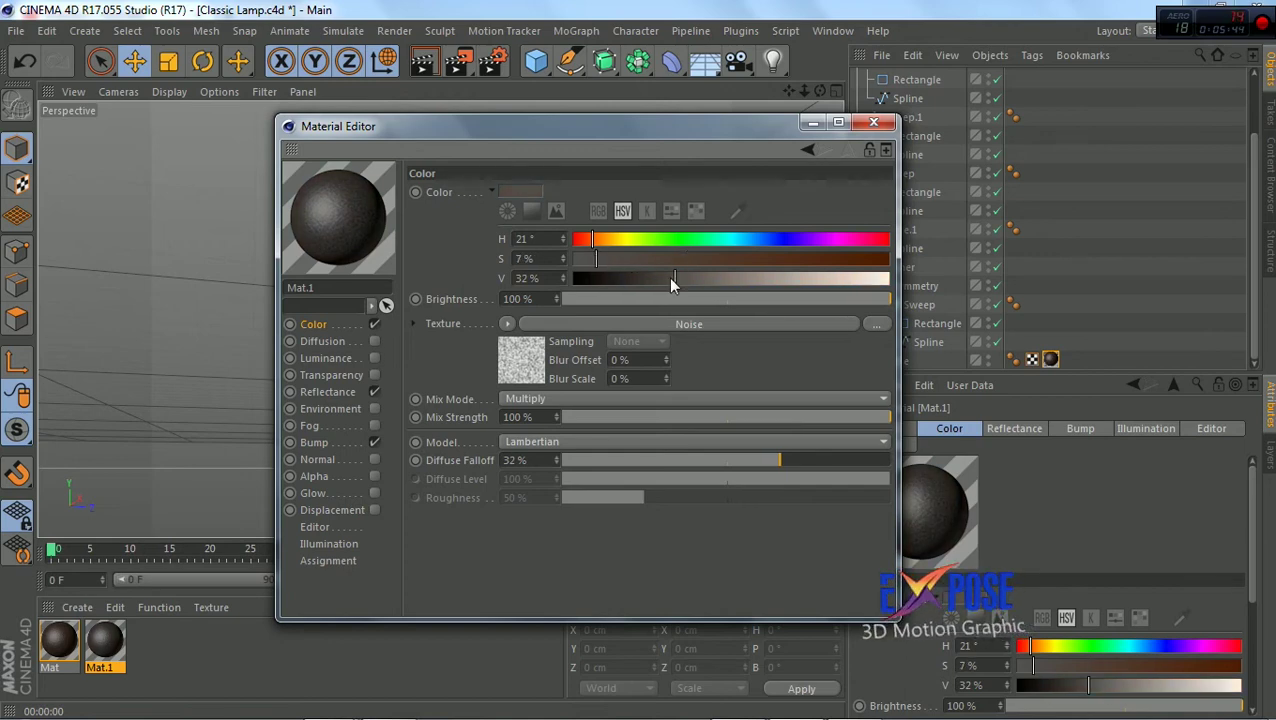
click(874, 122)
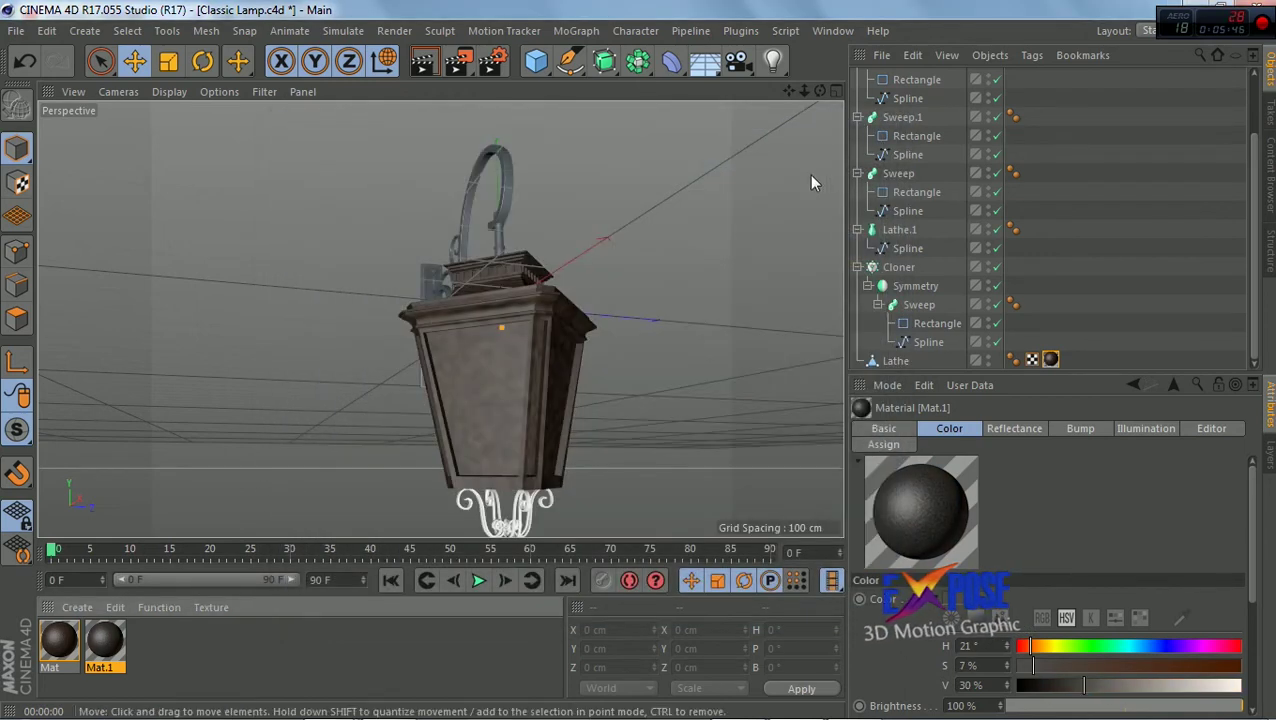
Collapse the hierarchies and group Sweep.2, Sweep.1, Sweep and Lathe.1 under a Null
click(858, 267)
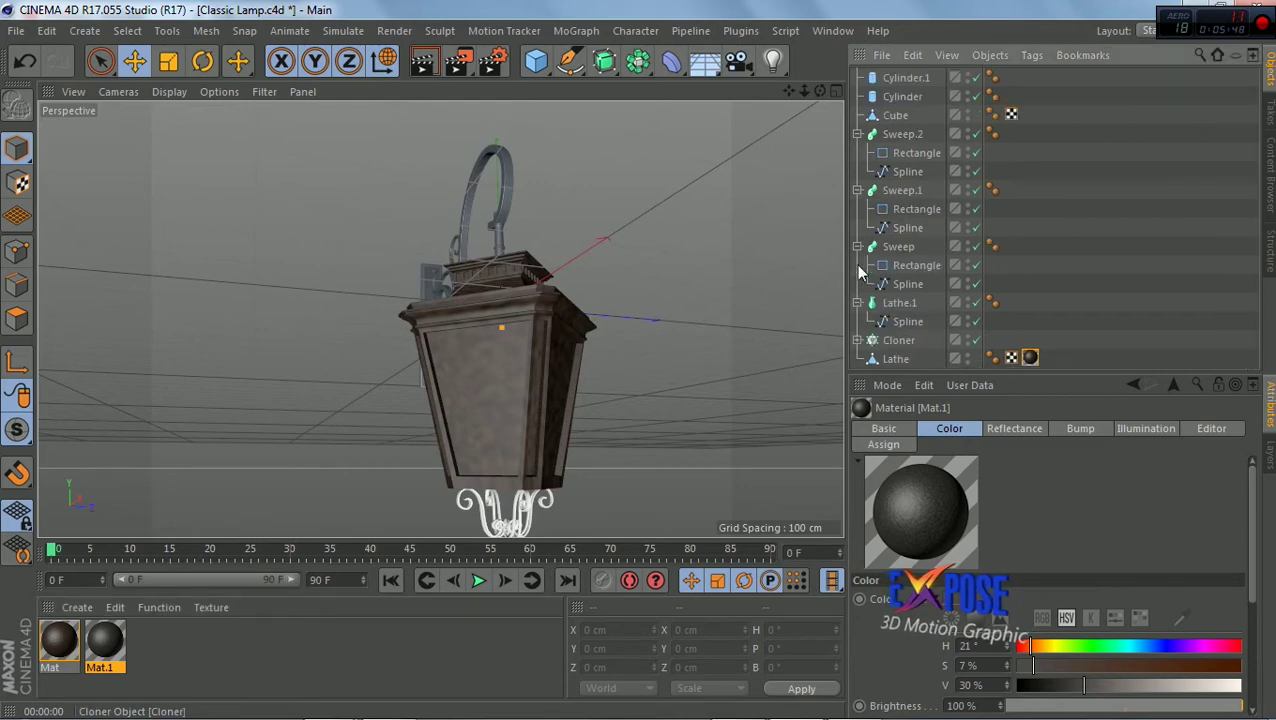
click(858, 134)
click(858, 152)
click(858, 171)
click(858, 190)
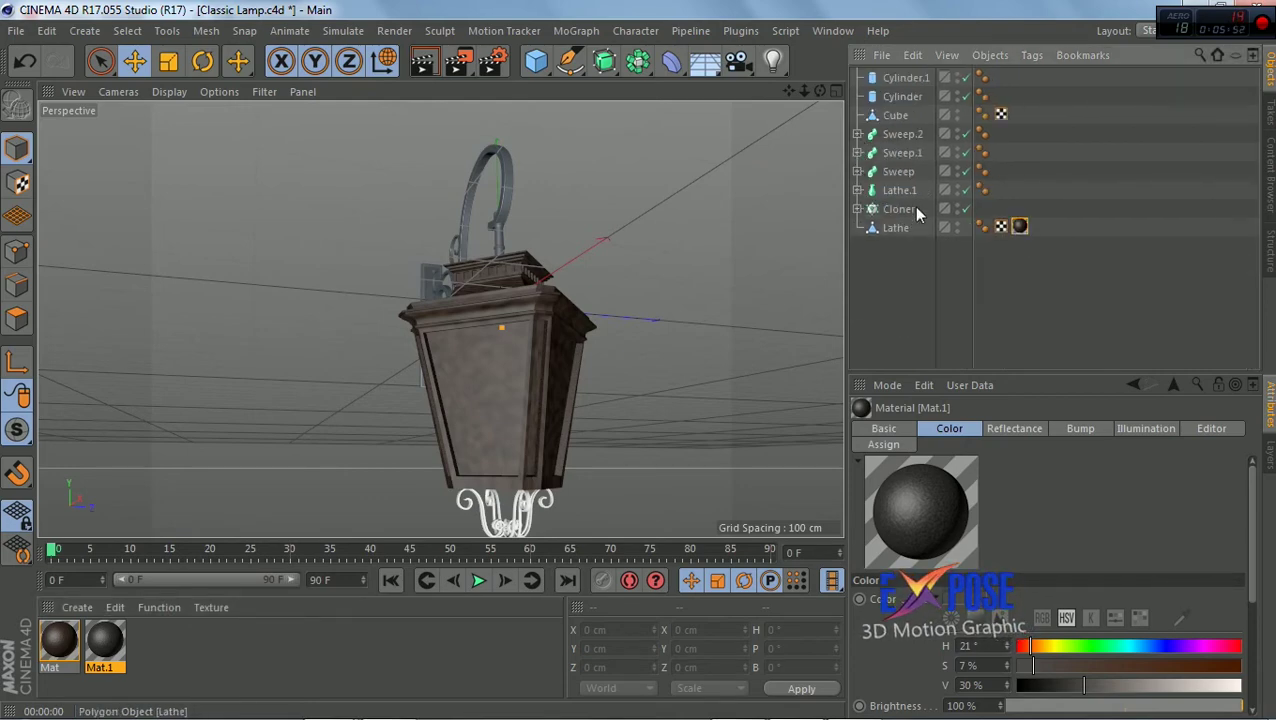
click(899, 190)
shift+click(900, 139)
right_click(902, 137)
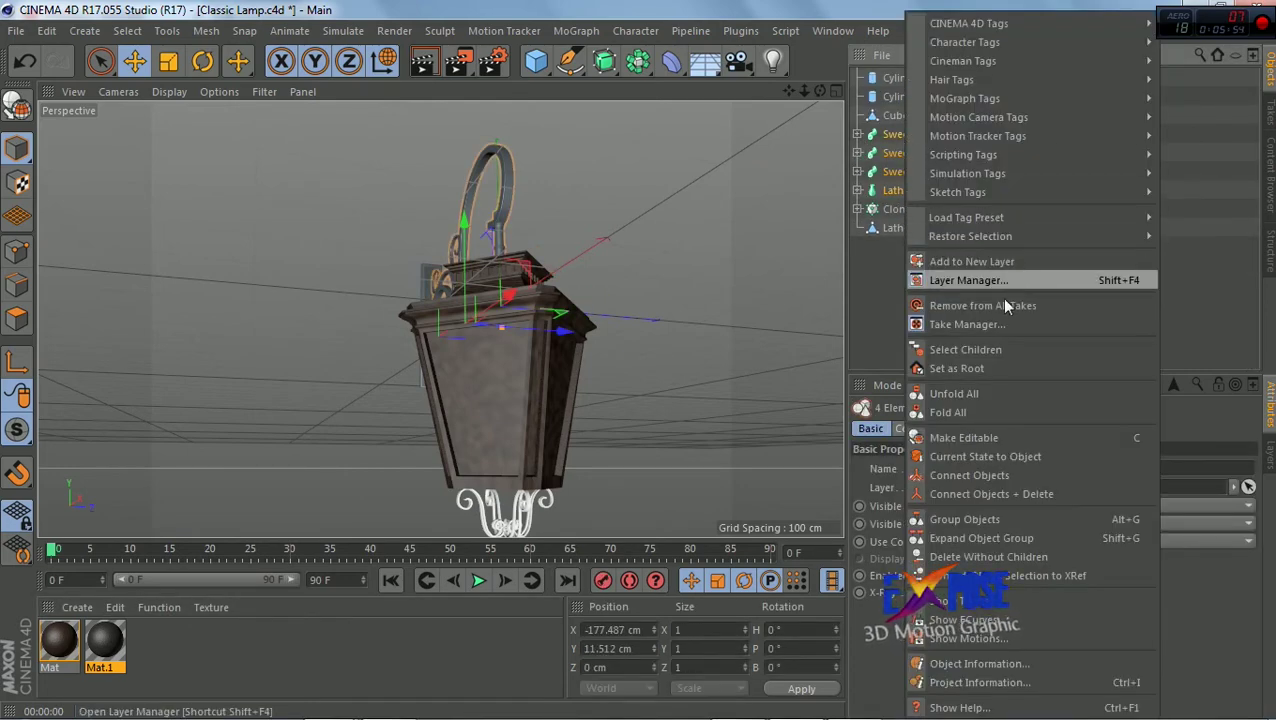
click(999, 517)
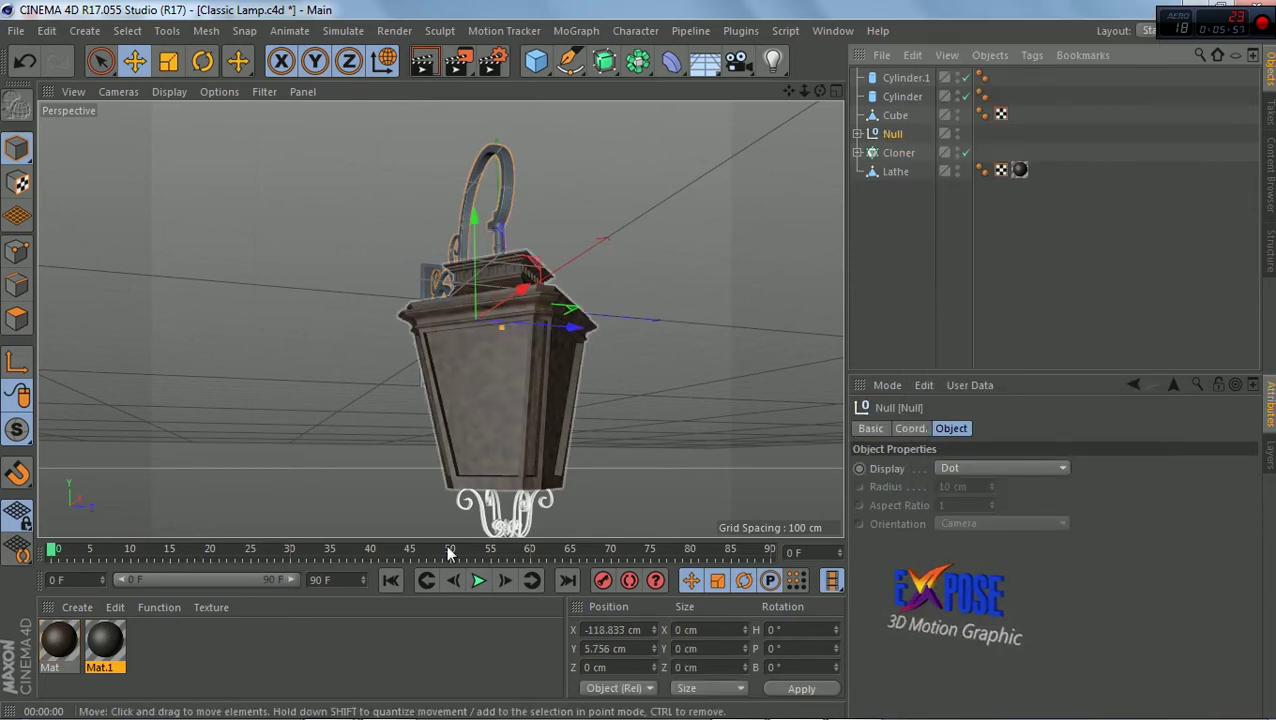
Apply Mat.1 to the new Null group, render a preview, and select the Cube
drag(895, 138, 893, 134)
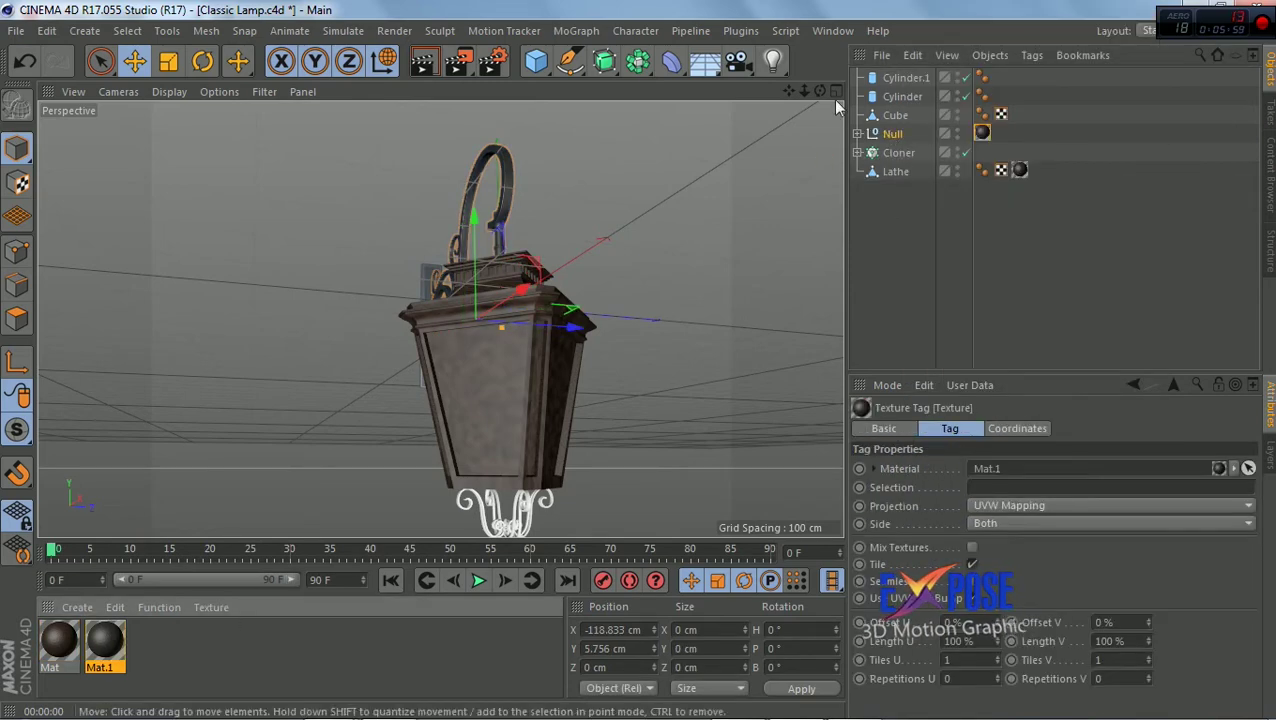
drag(820, 91, 527, 86)
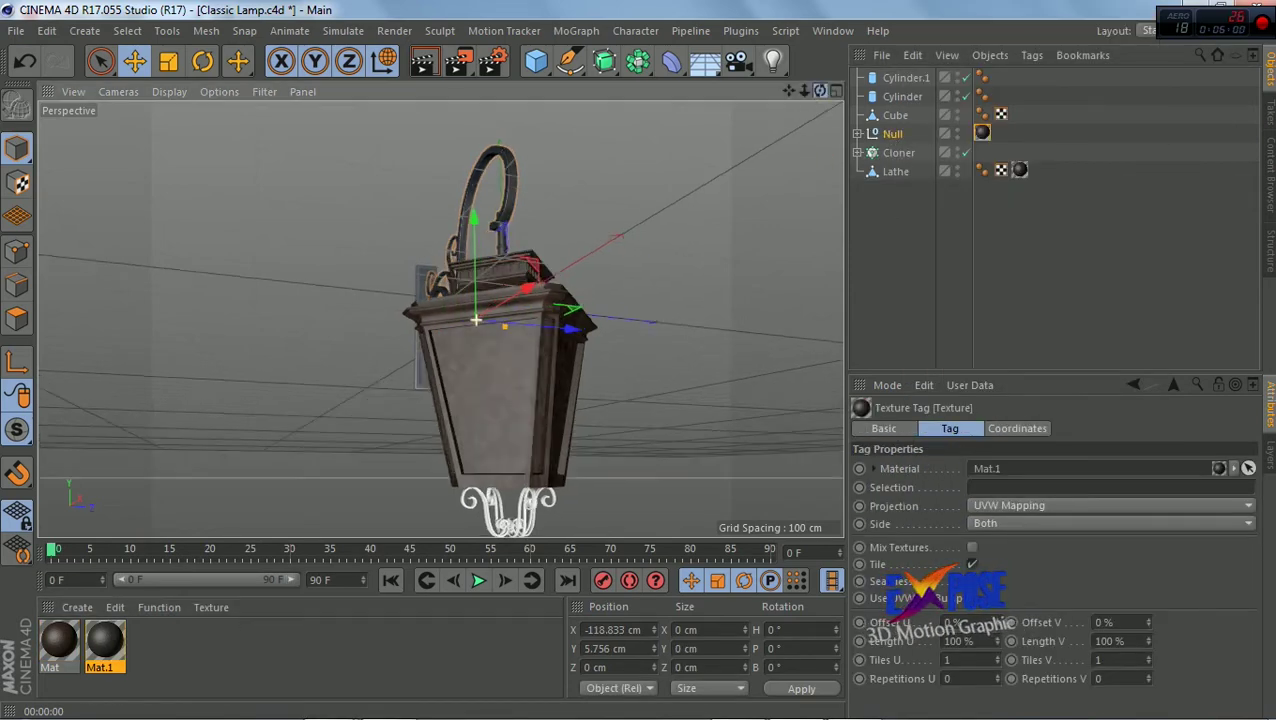
click(424, 62)
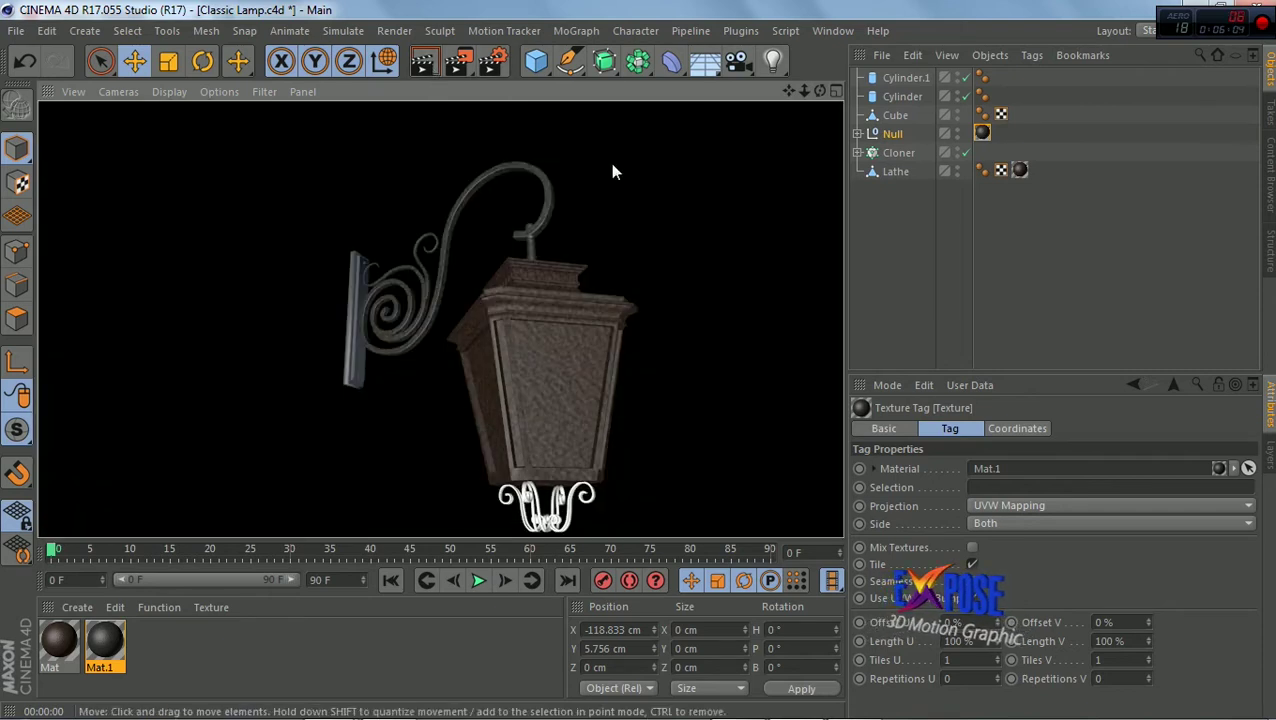
drag(105, 640, 844, 200)
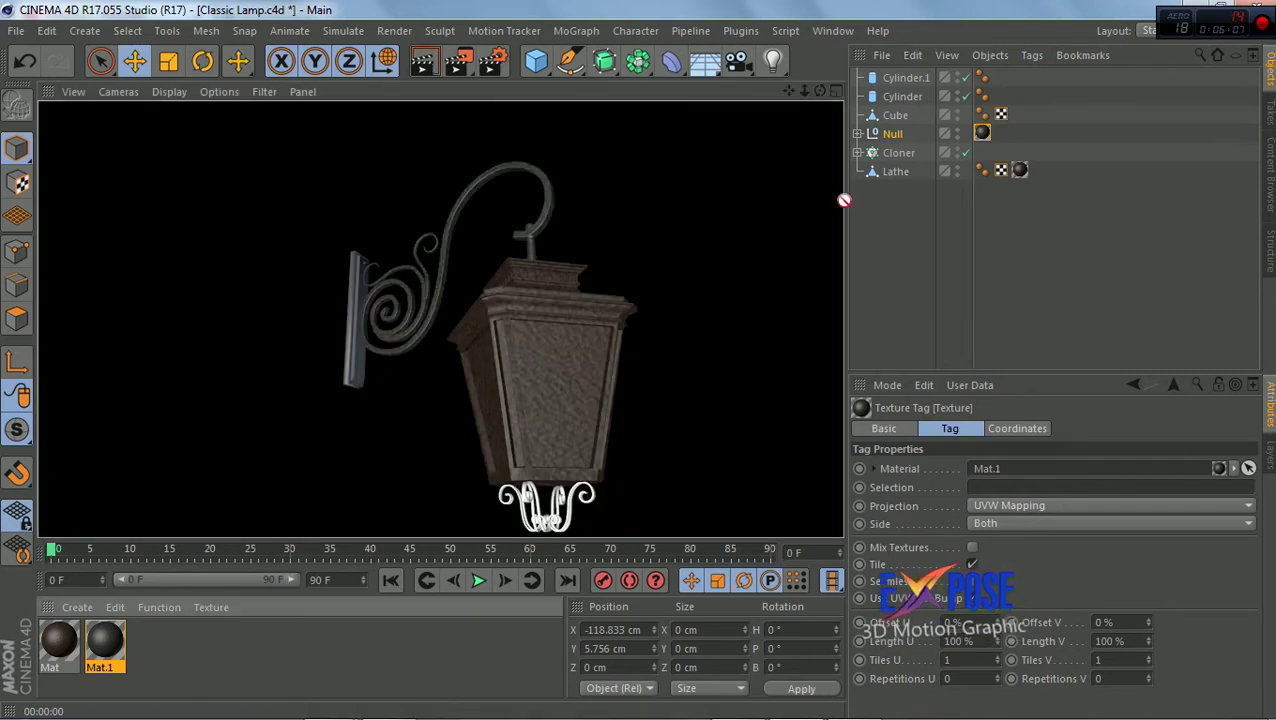
drag(897, 122, 900, 118)
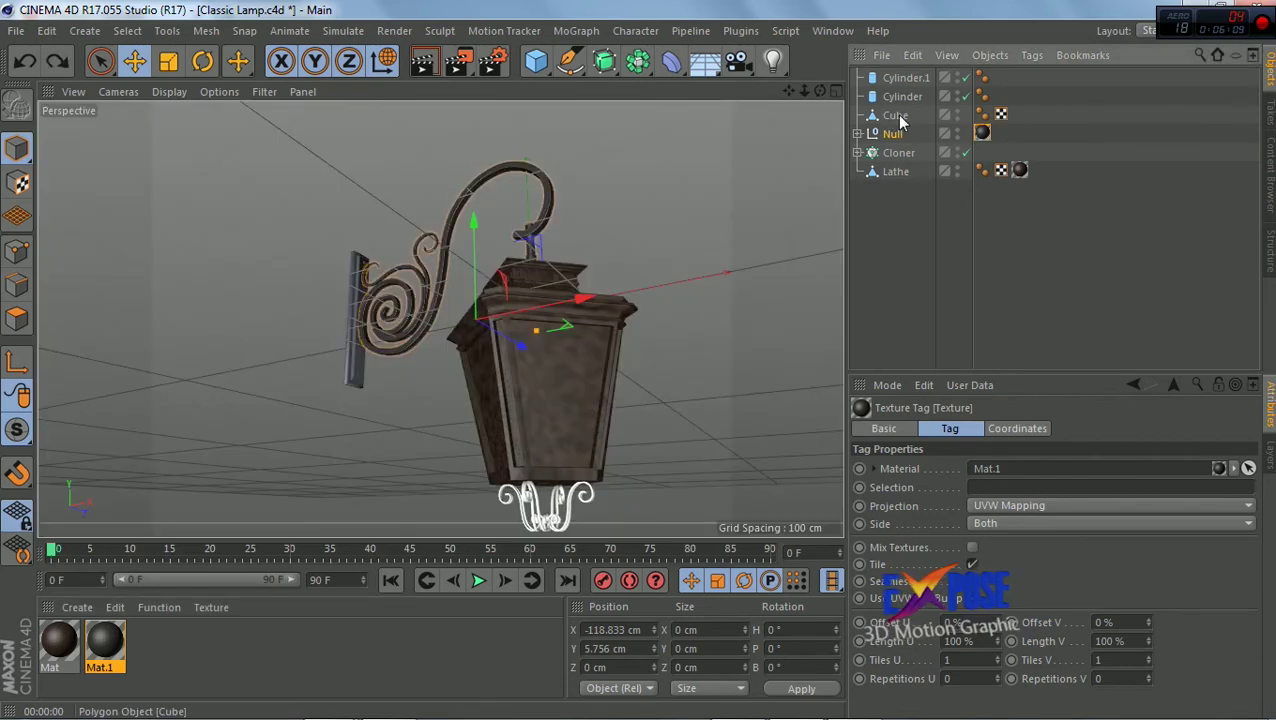
Parent the Cube under the Null, then create new material Mat.2 and open its editor
click(692, 250)
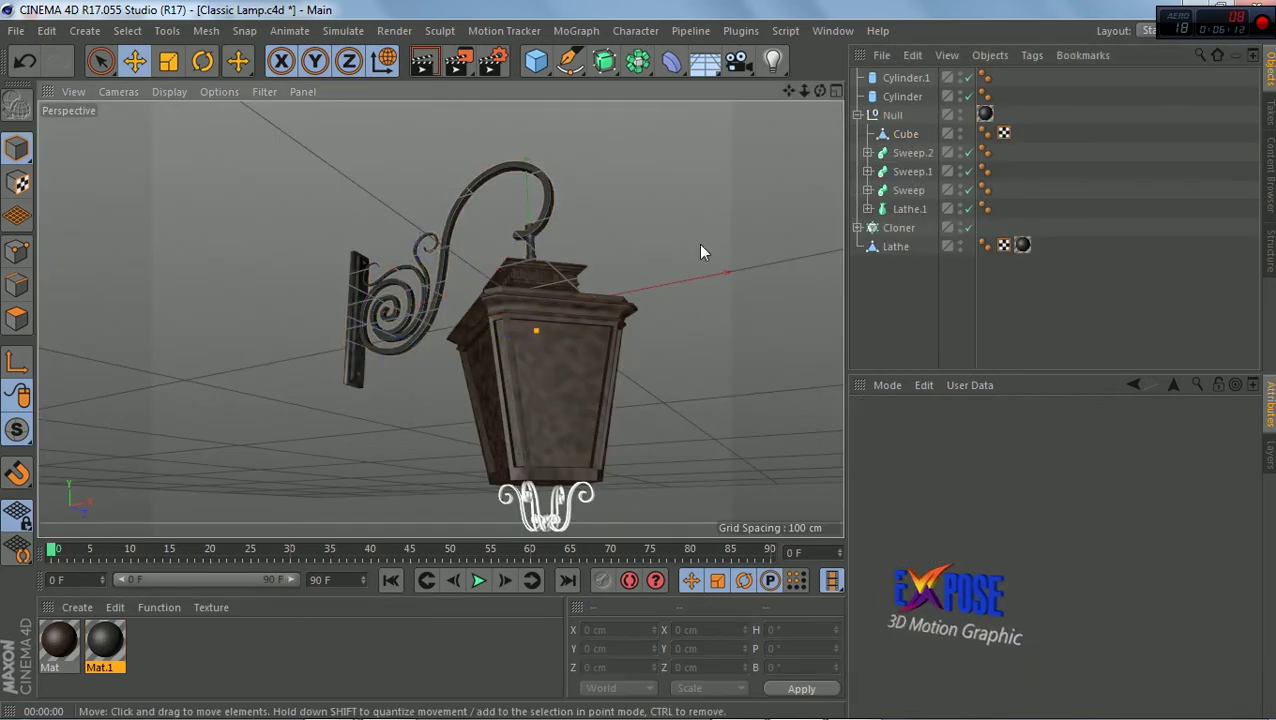
drag(820, 91, 270, 519)
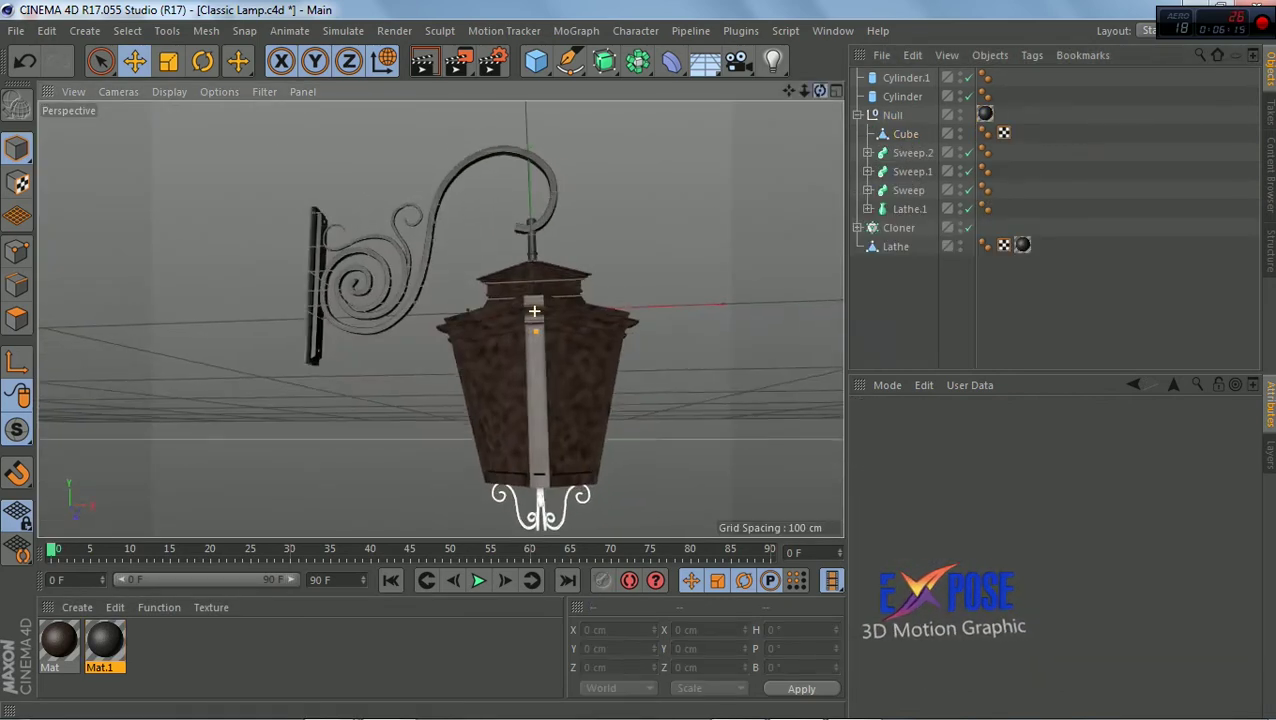
click(77, 607)
click(112, 444)
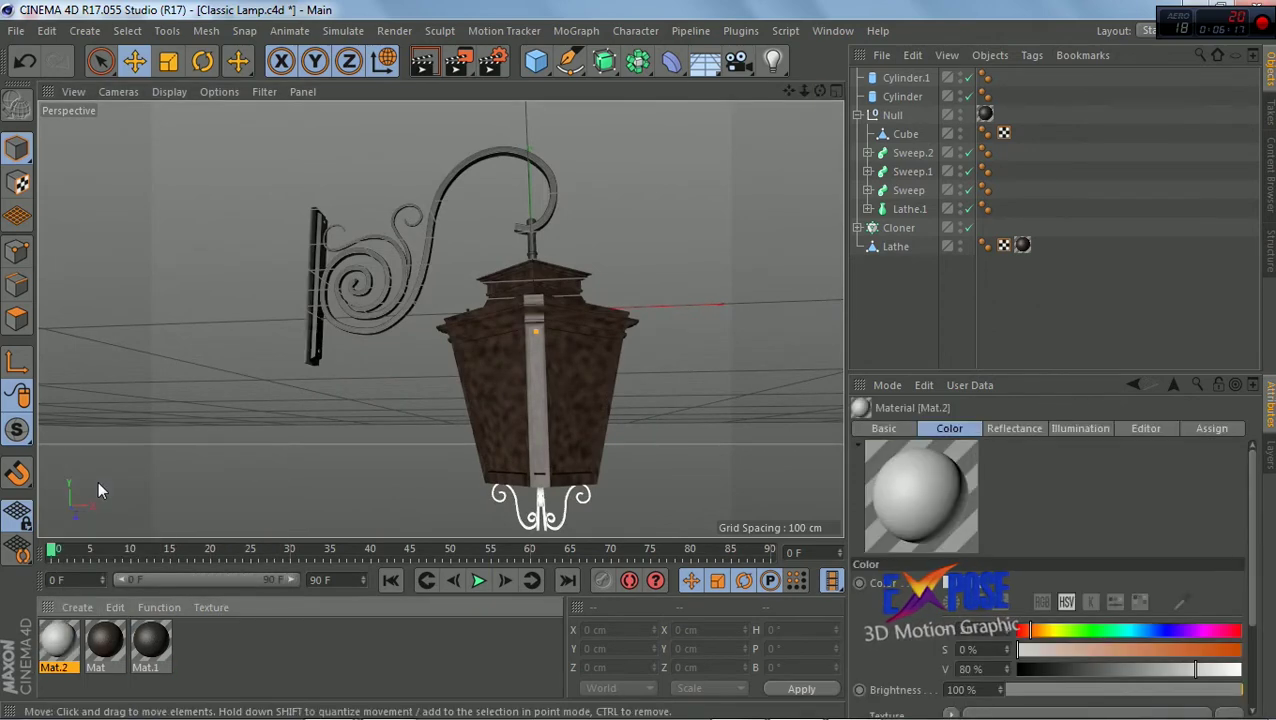
double_click(58, 640)
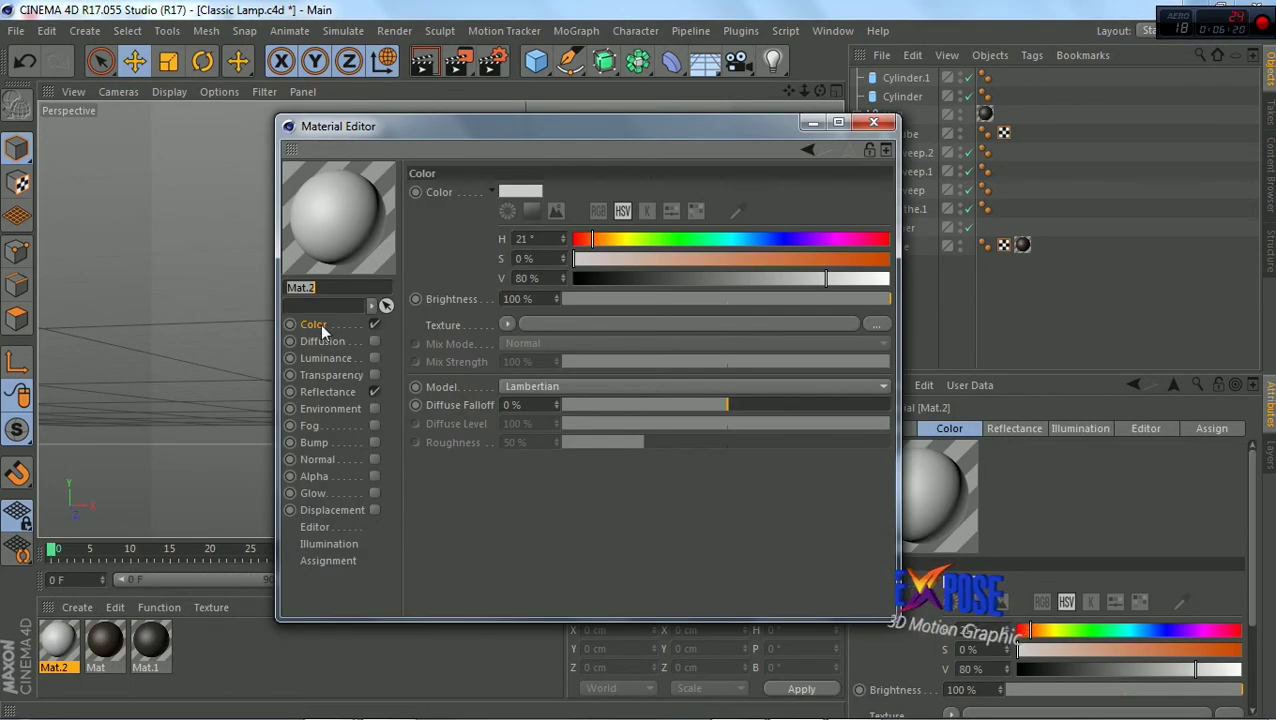
Enable Transparency on Mat.2 and load a Noise texture with a mid-grey Color 1
click(375, 376)
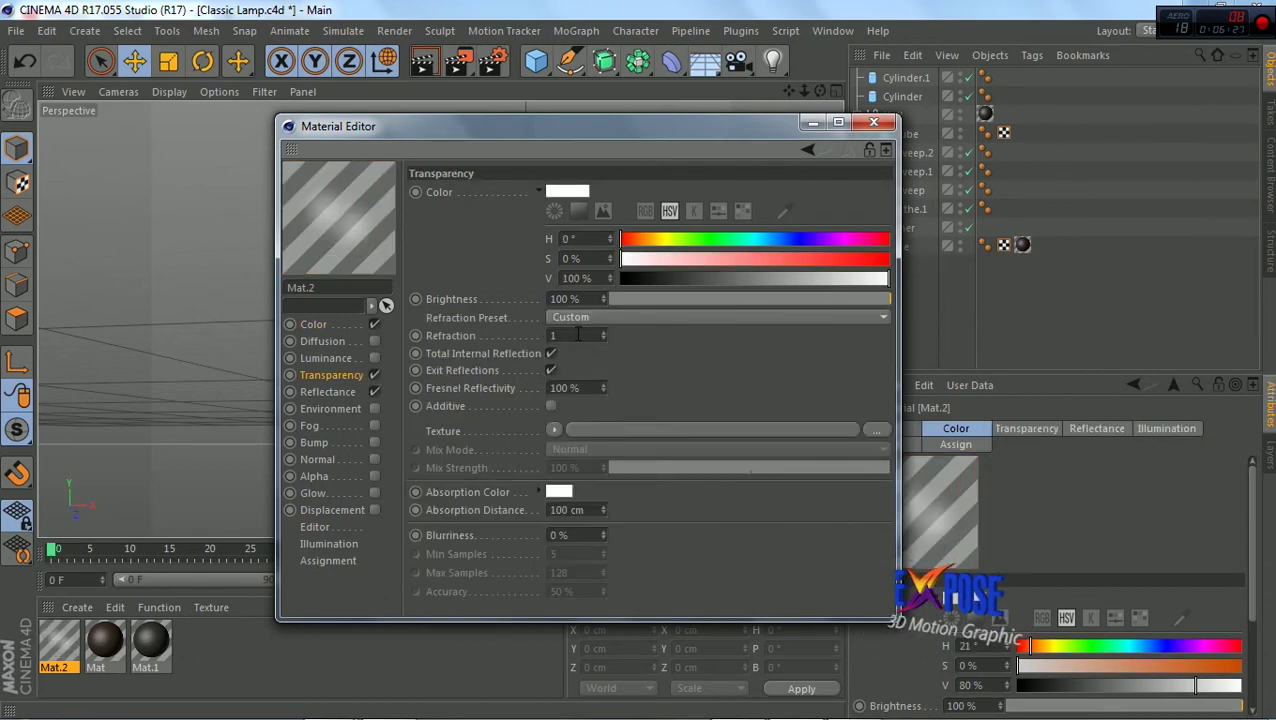
text(50)
key(Return)
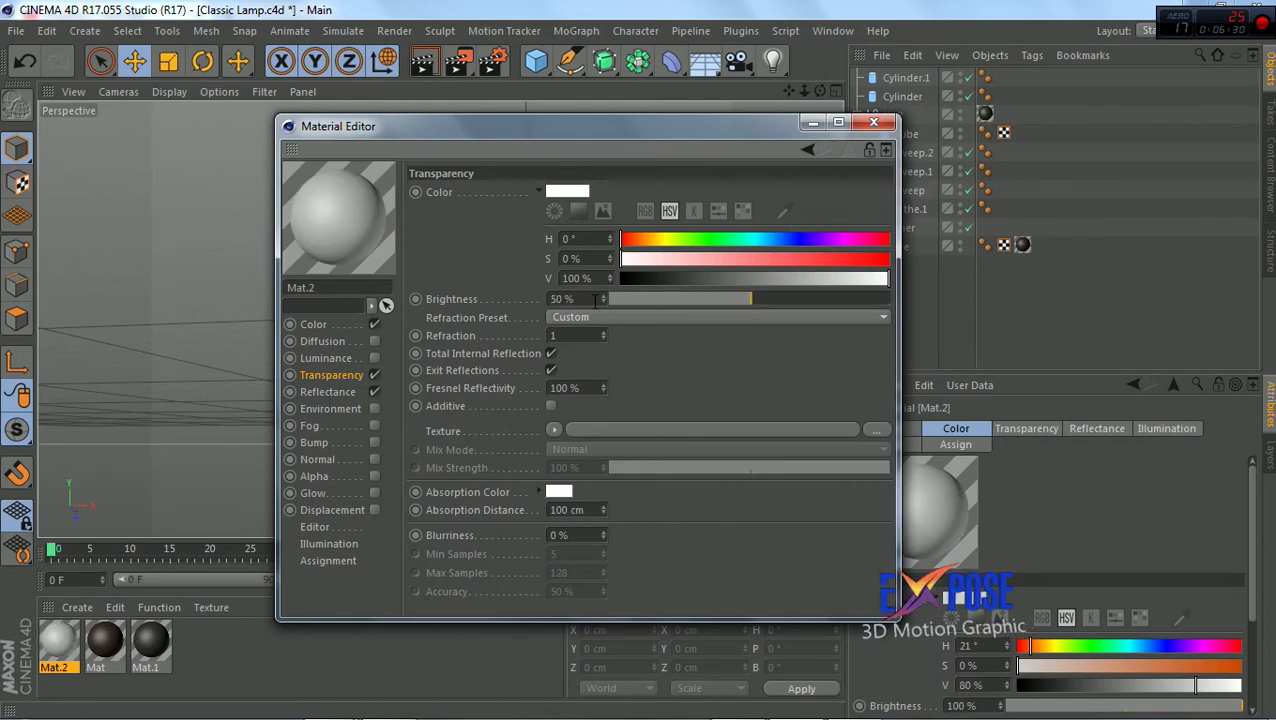
drag(752, 299, 803, 298)
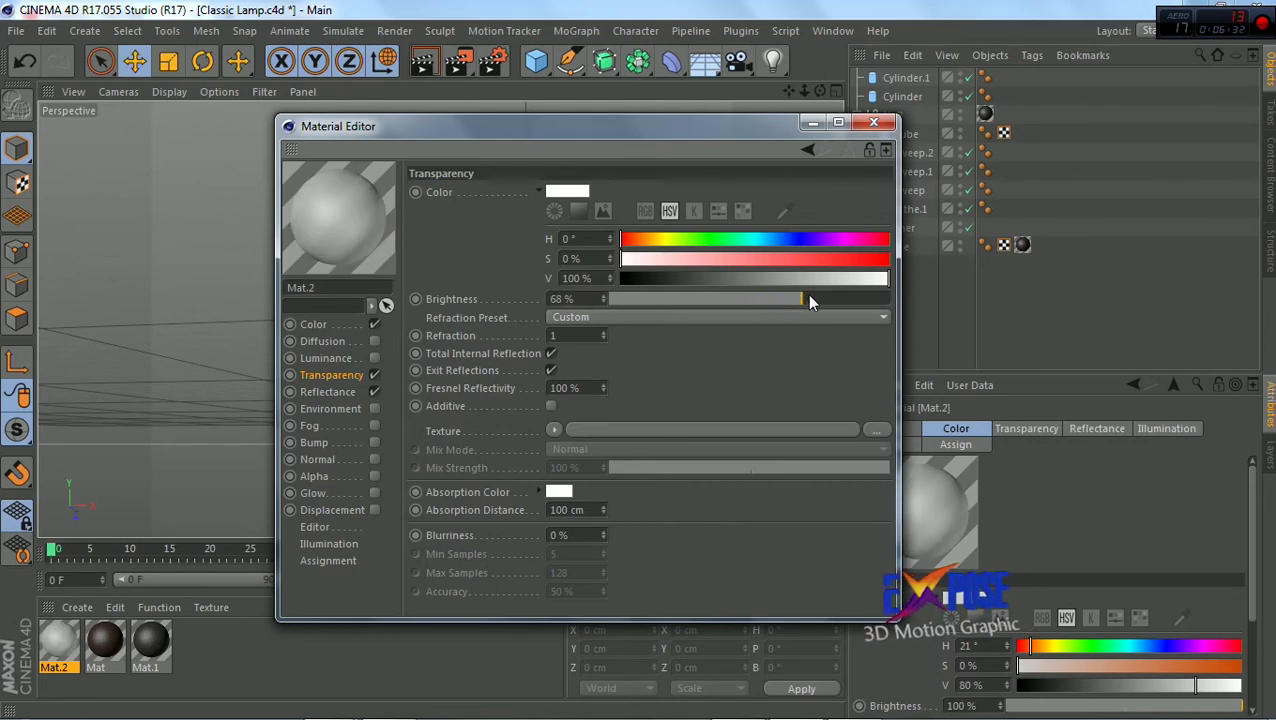
click(552, 430)
click(567, 508)
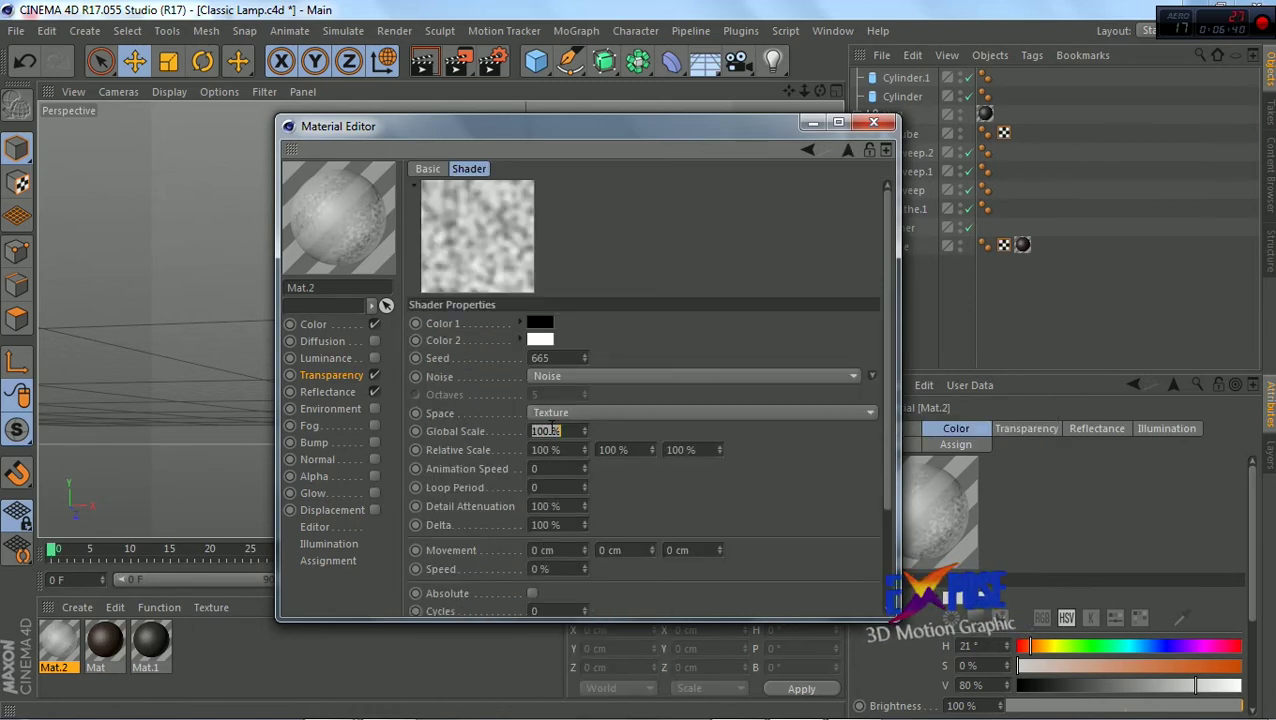
click(540, 322)
click(562, 356)
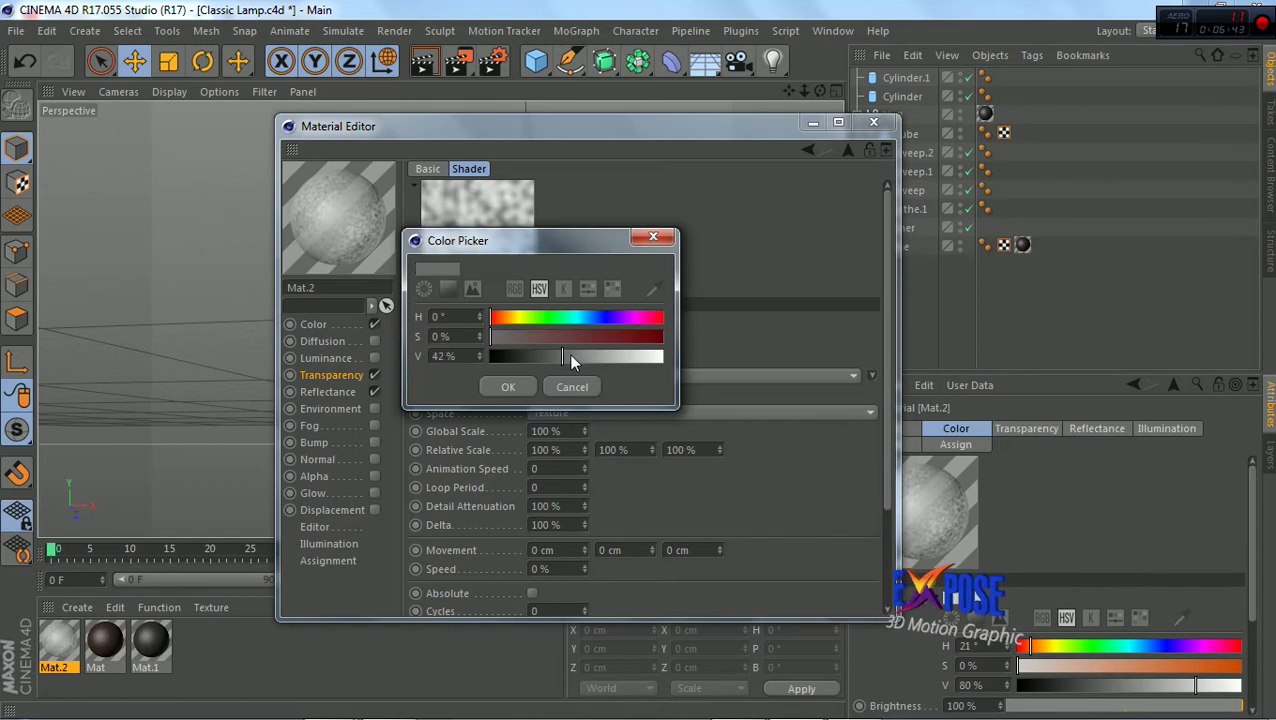
click(522, 386)
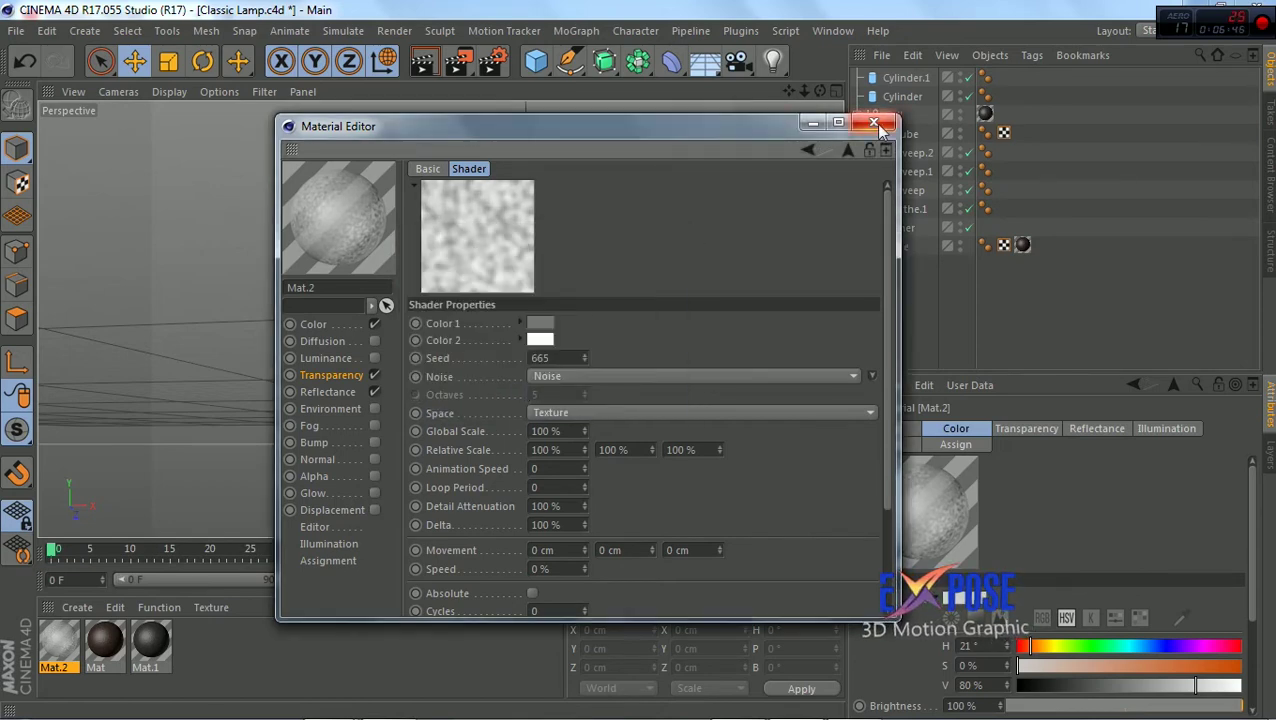
click(335, 374)
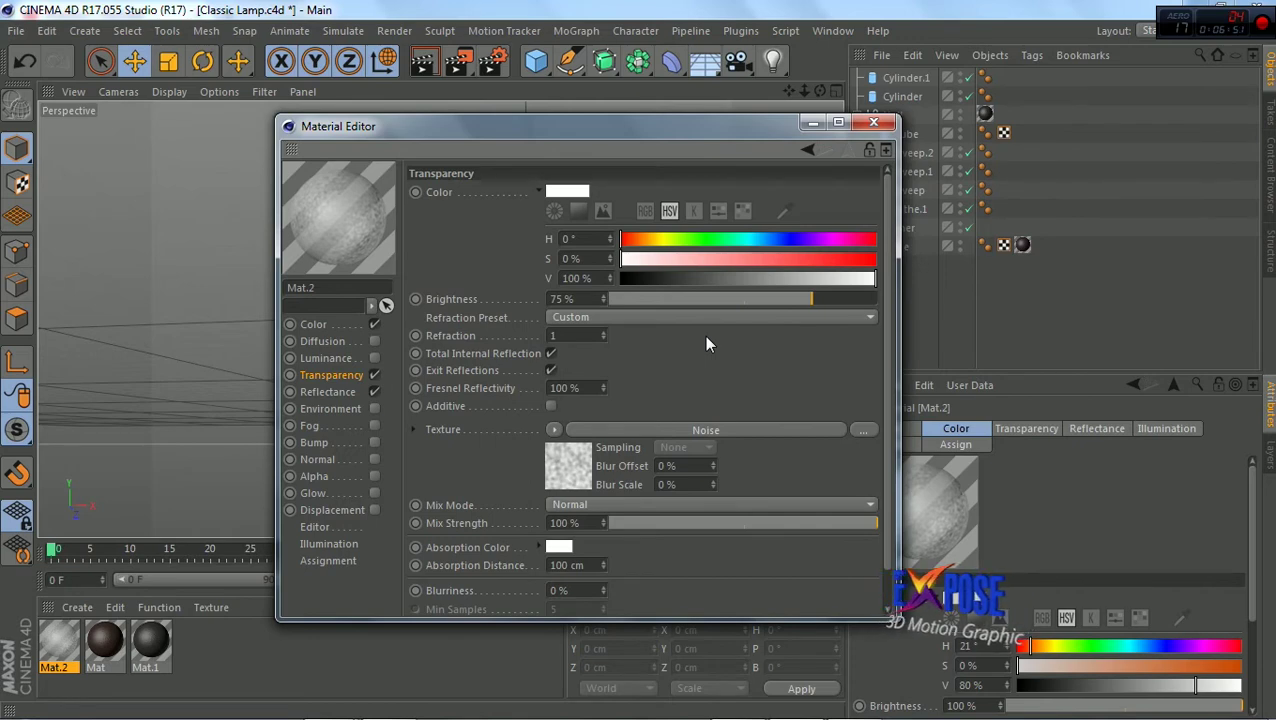
Set the transparency mix mode to Multiply, brightness 100% and Mix Strength 100%
click(657, 507)
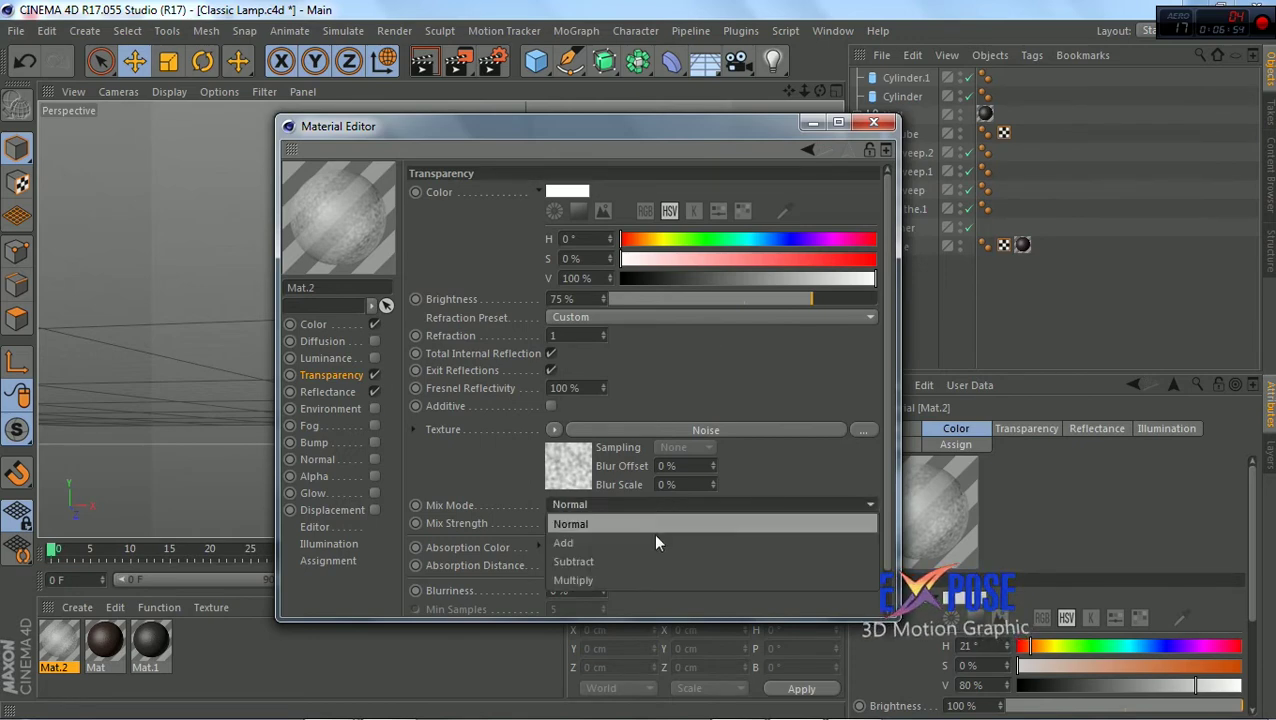
click(655, 577)
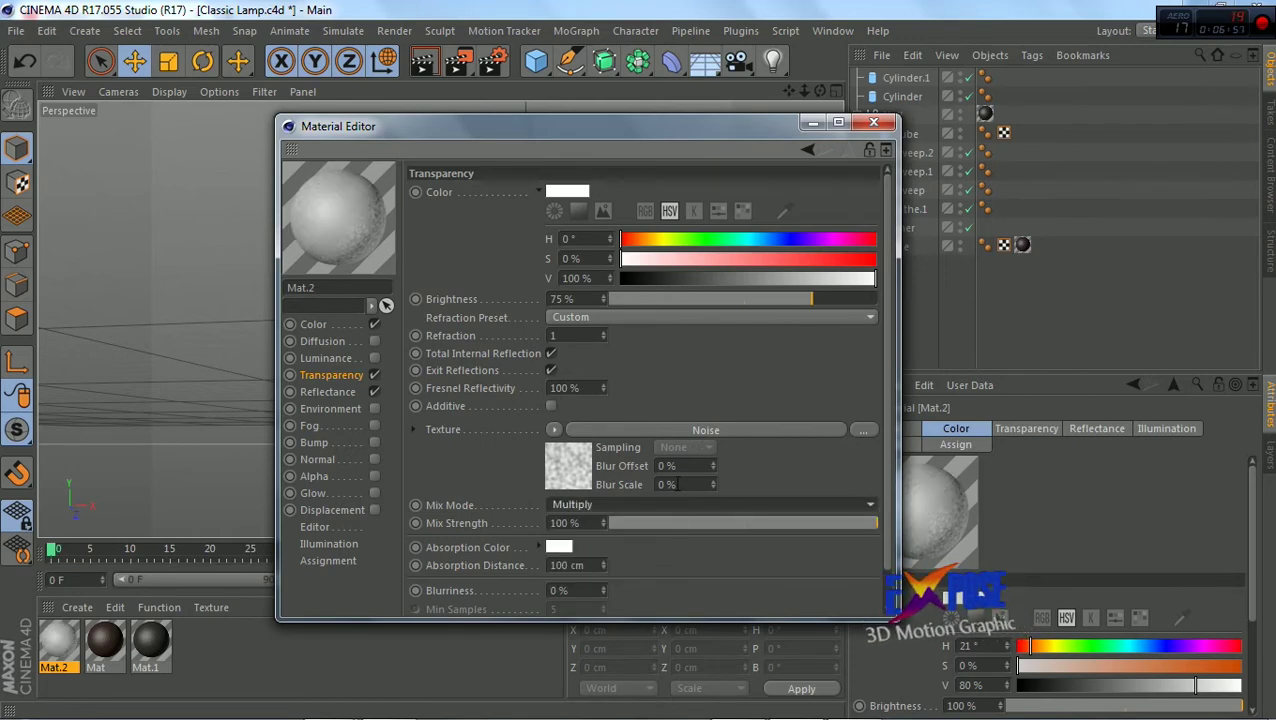
click(668, 504)
click(655, 542)
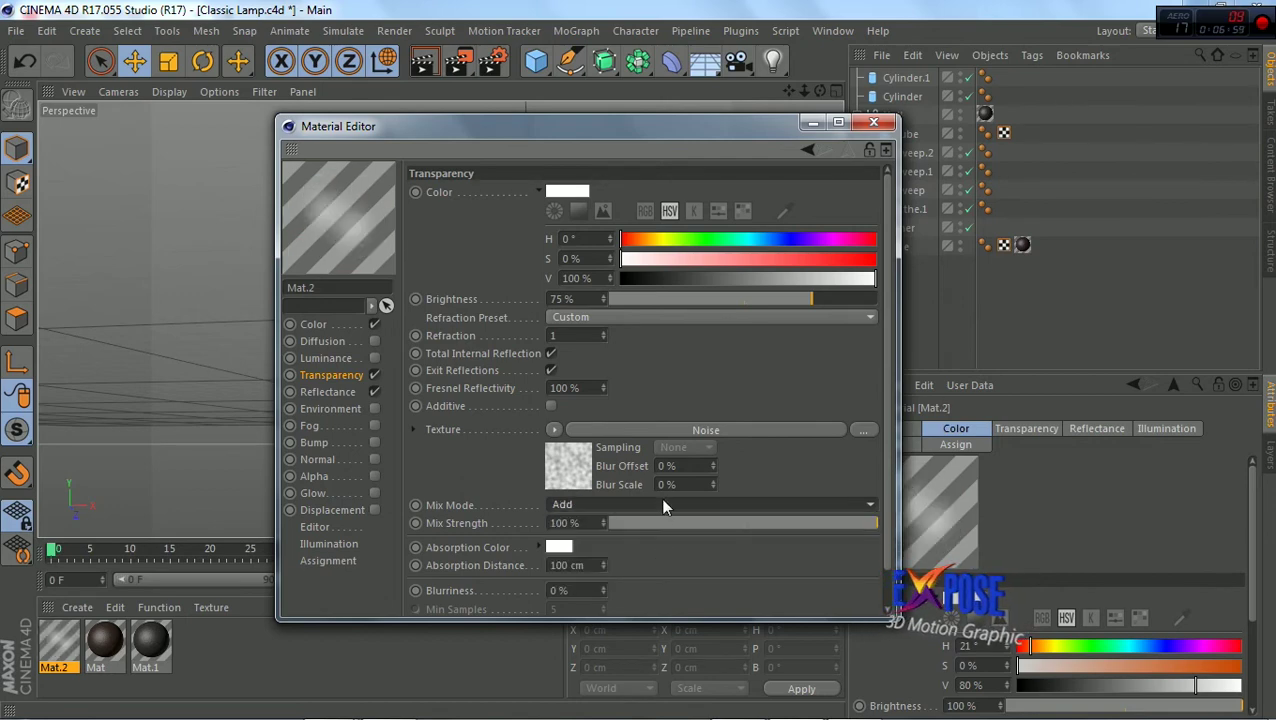
click(661, 503)
click(658, 577)
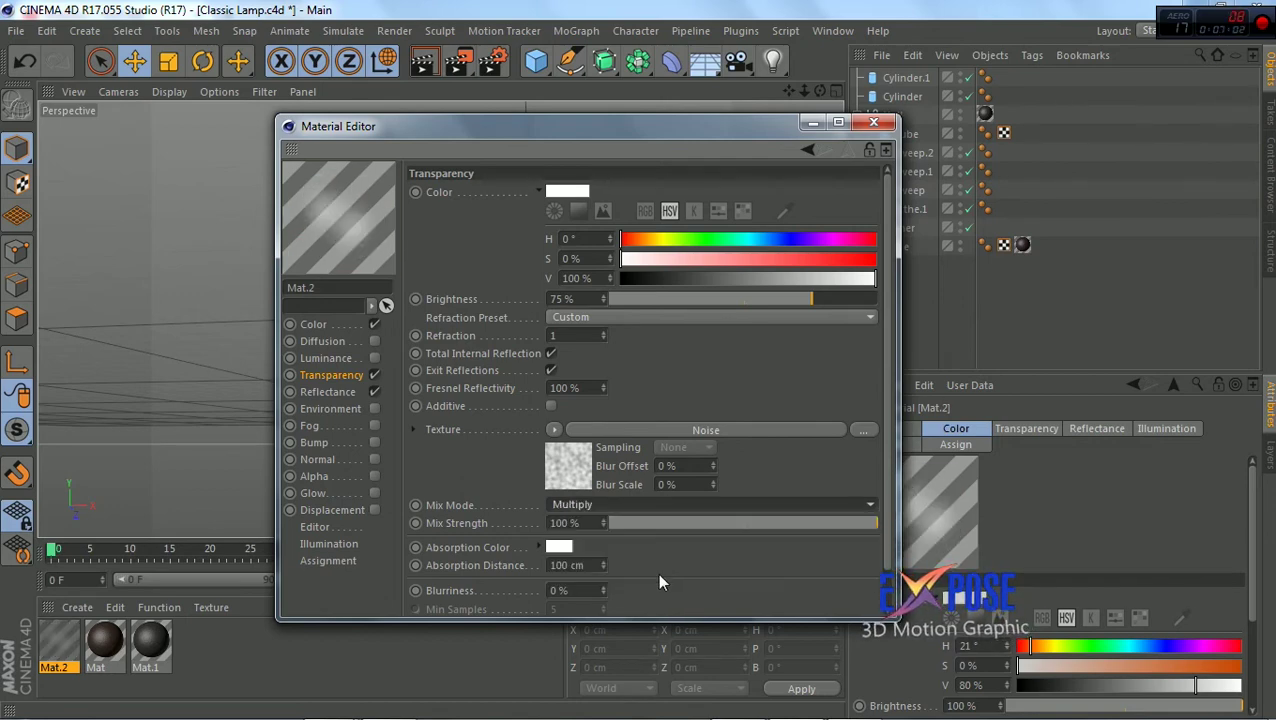
drag(823, 521, 743, 527)
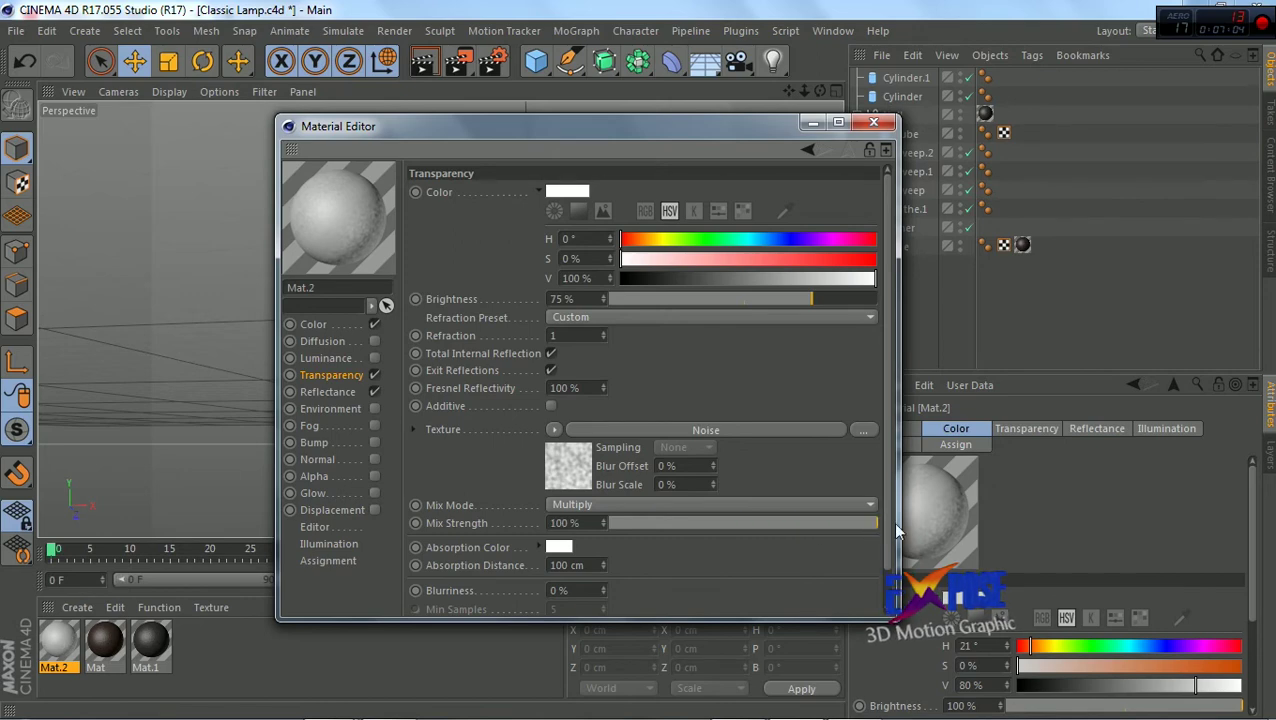
drag(820, 299, 890, 295)
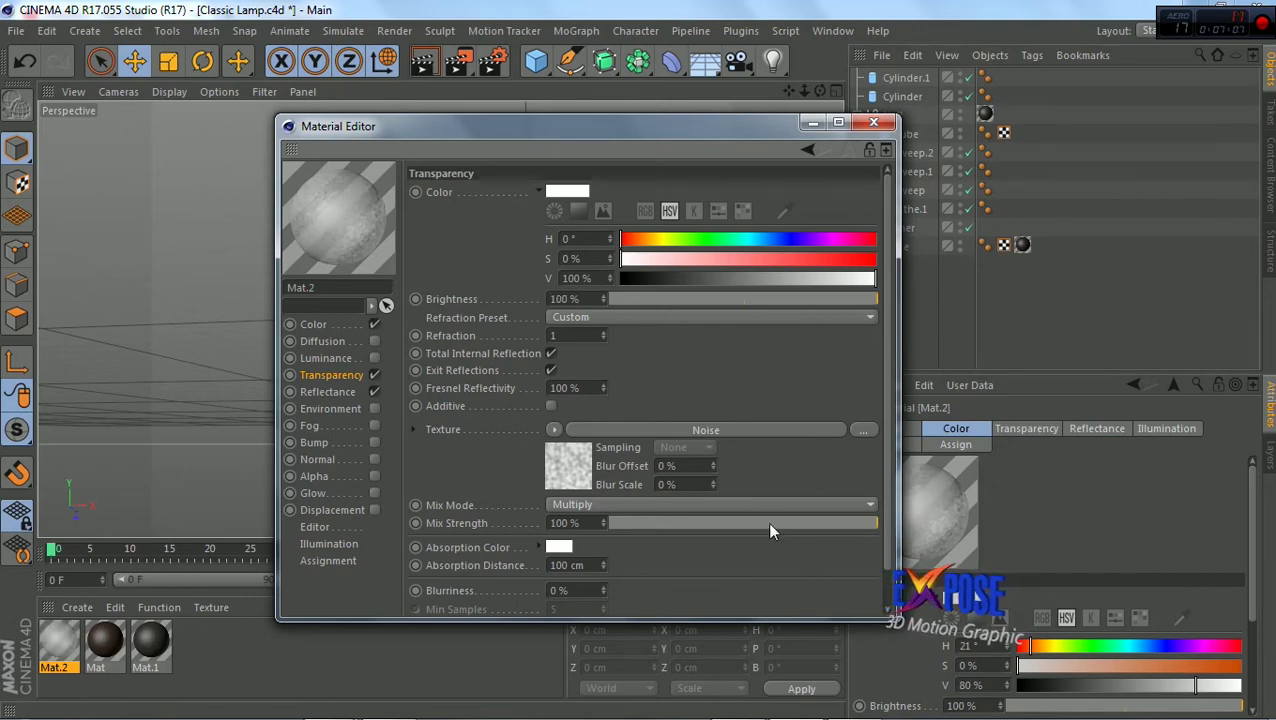
drag(769, 525, 879, 522)
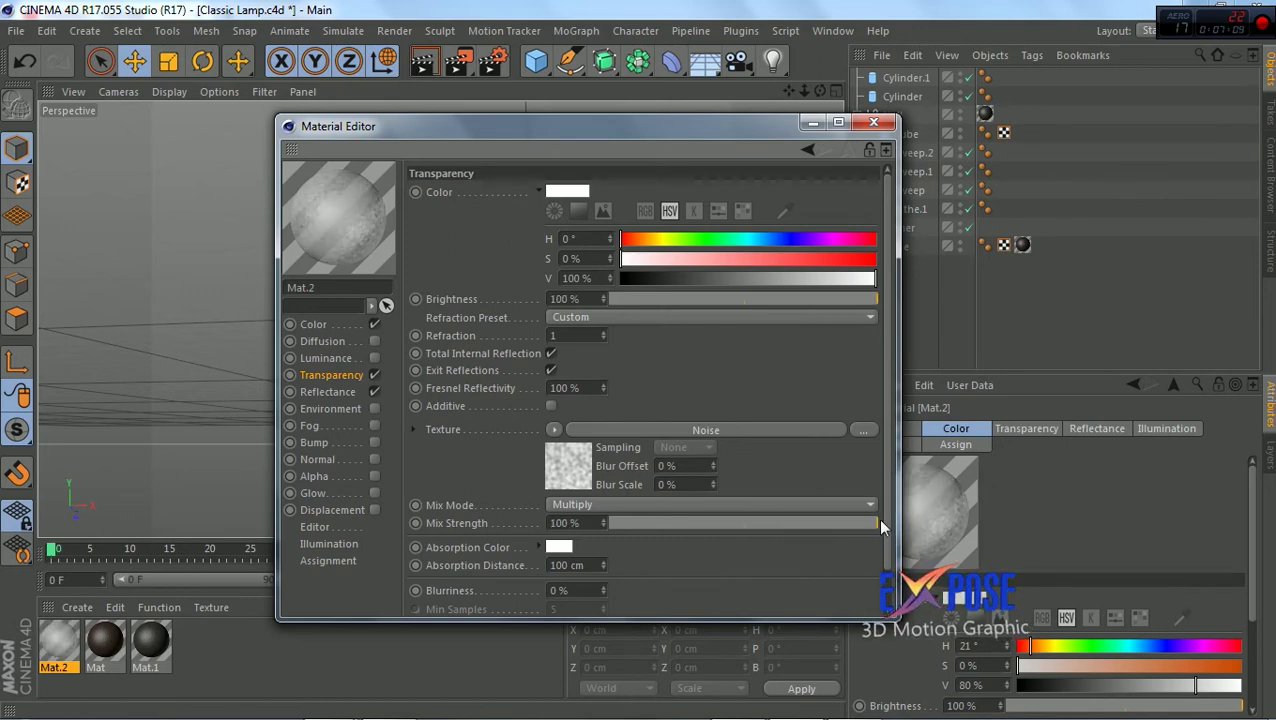
Add a Reflection (Legacy) reflectance layer with 15% roughness
click(340, 391)
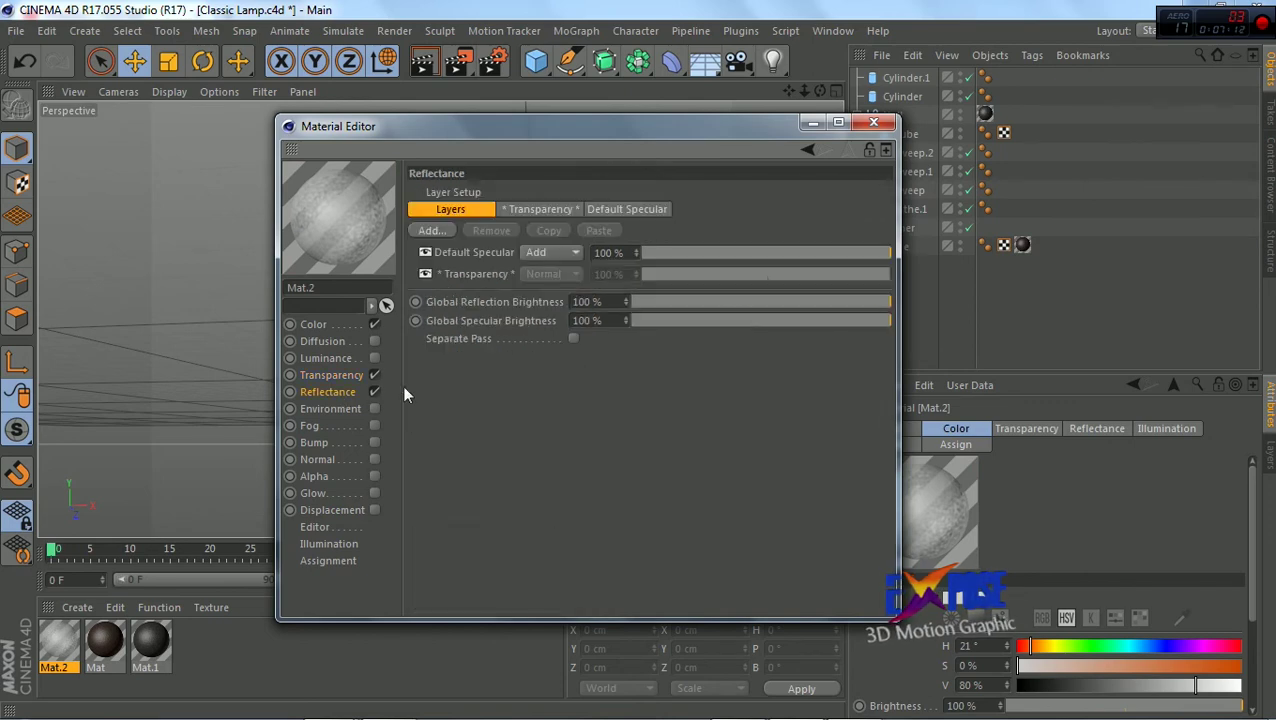
click(432, 231)
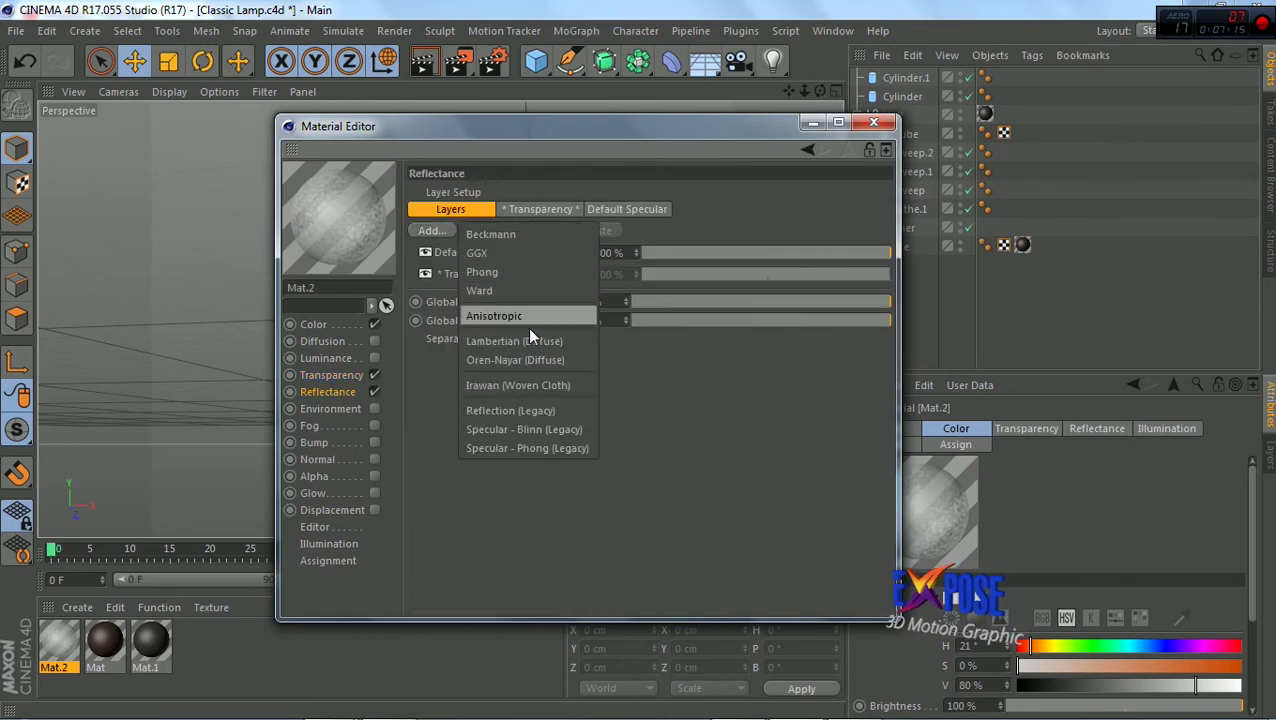
click(560, 407)
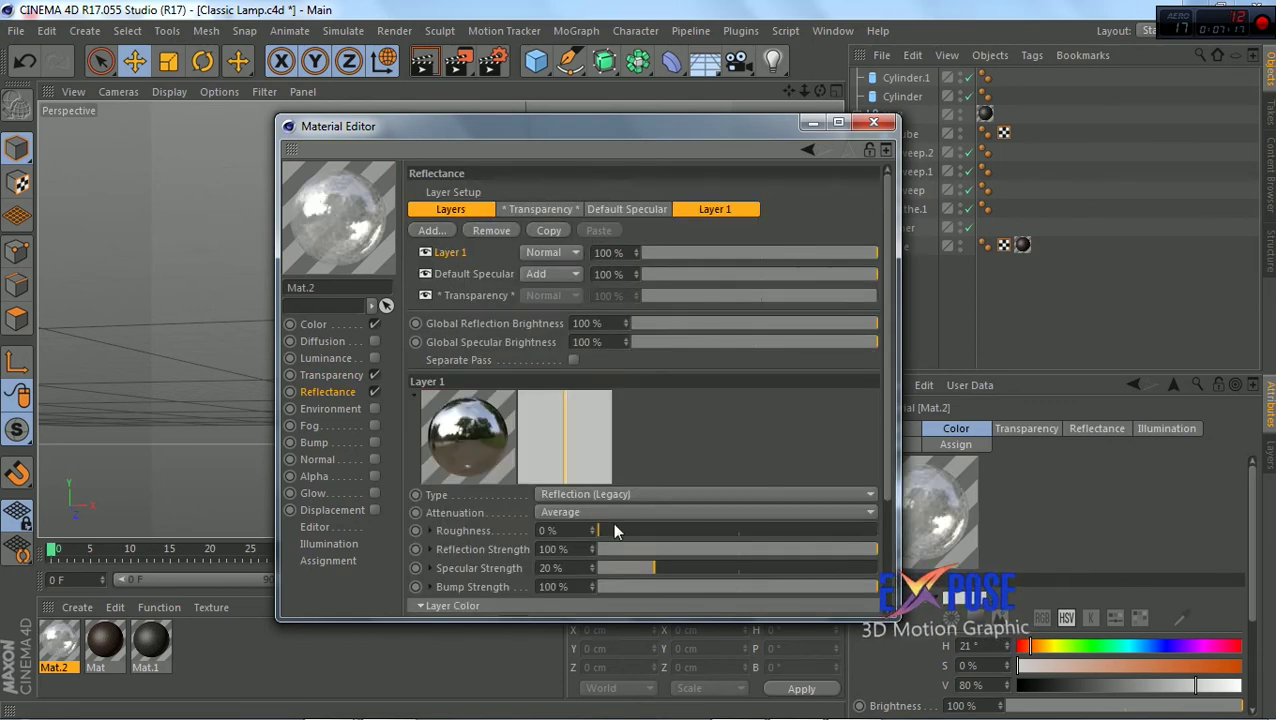
drag(612, 530, 641, 538)
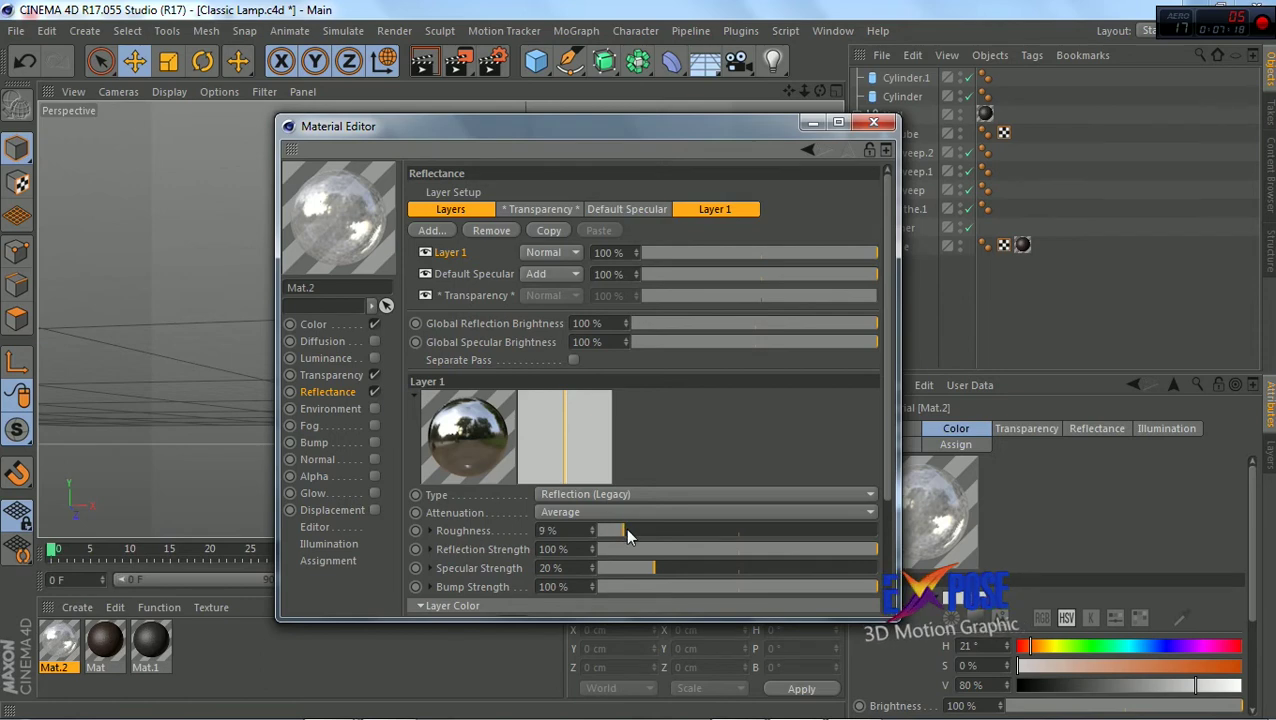
click(874, 122)
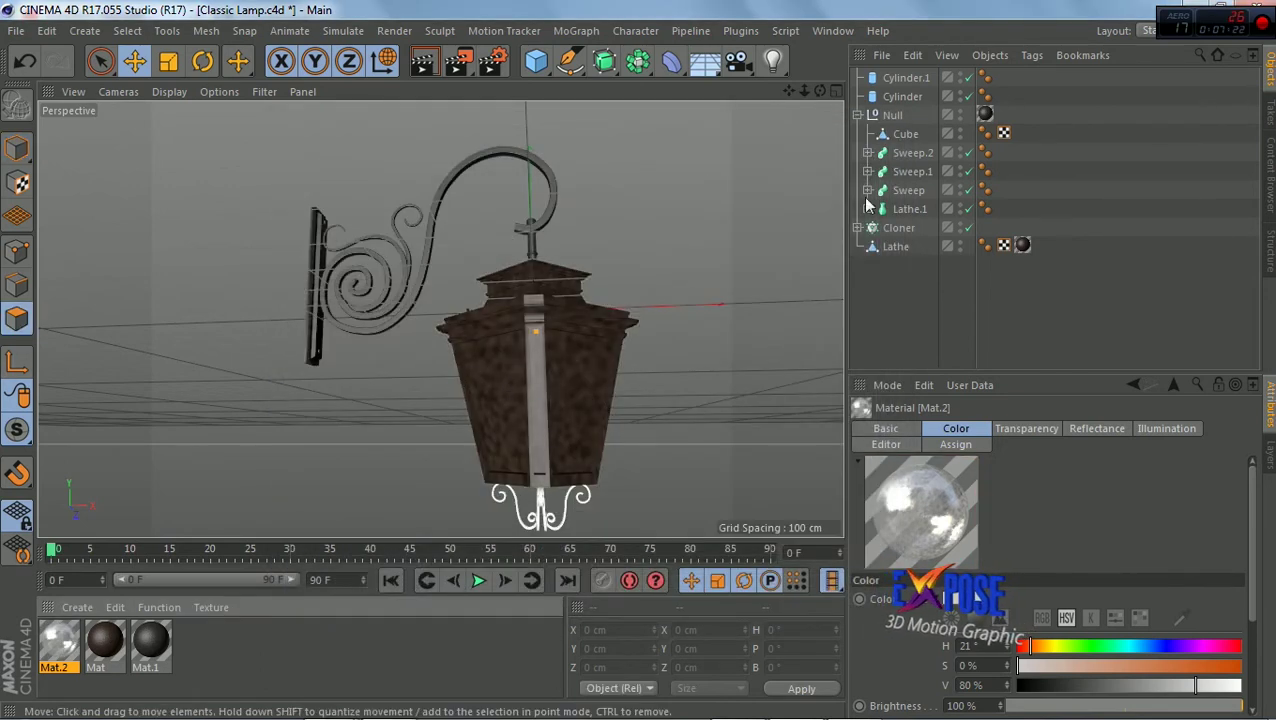
Apply Mat.2 to the Lathe's Polygon Selection.1 glass panes and render the front view
click(896, 246)
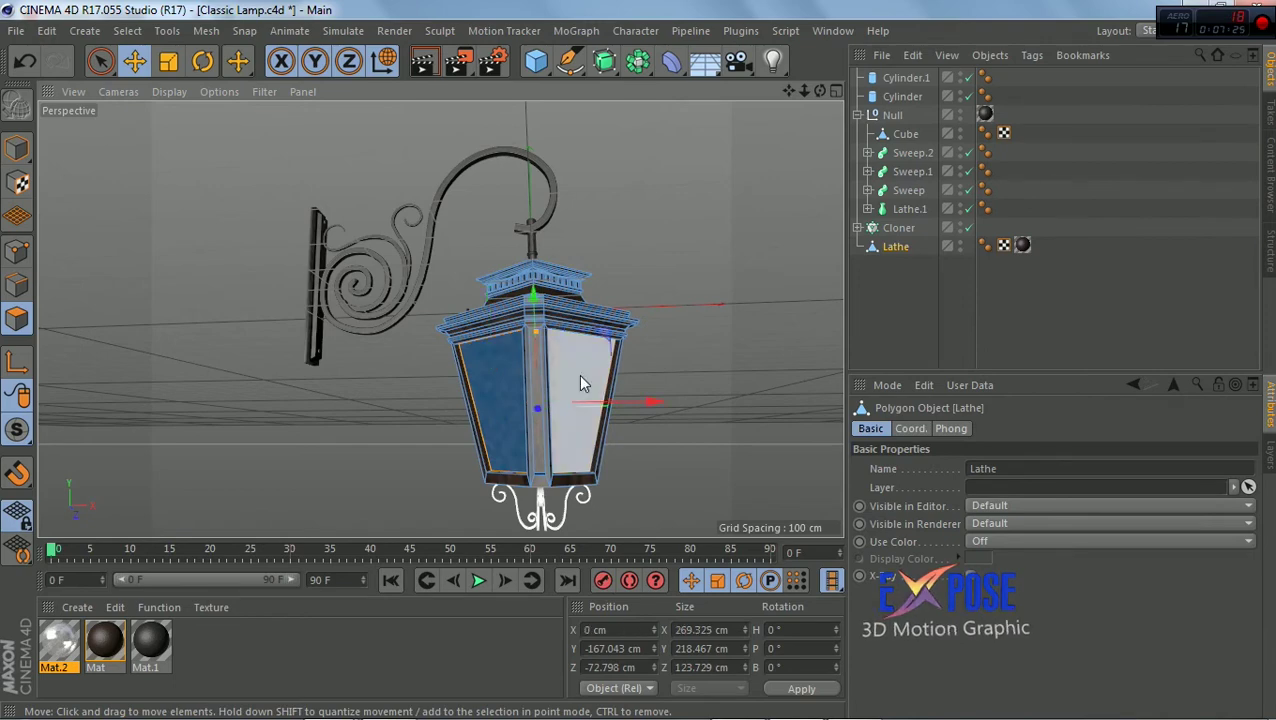
mouse_move(819, 92)
mouse_down()
mouse_move(747, 310)
mouse_move(630, 347)
mouse_up()
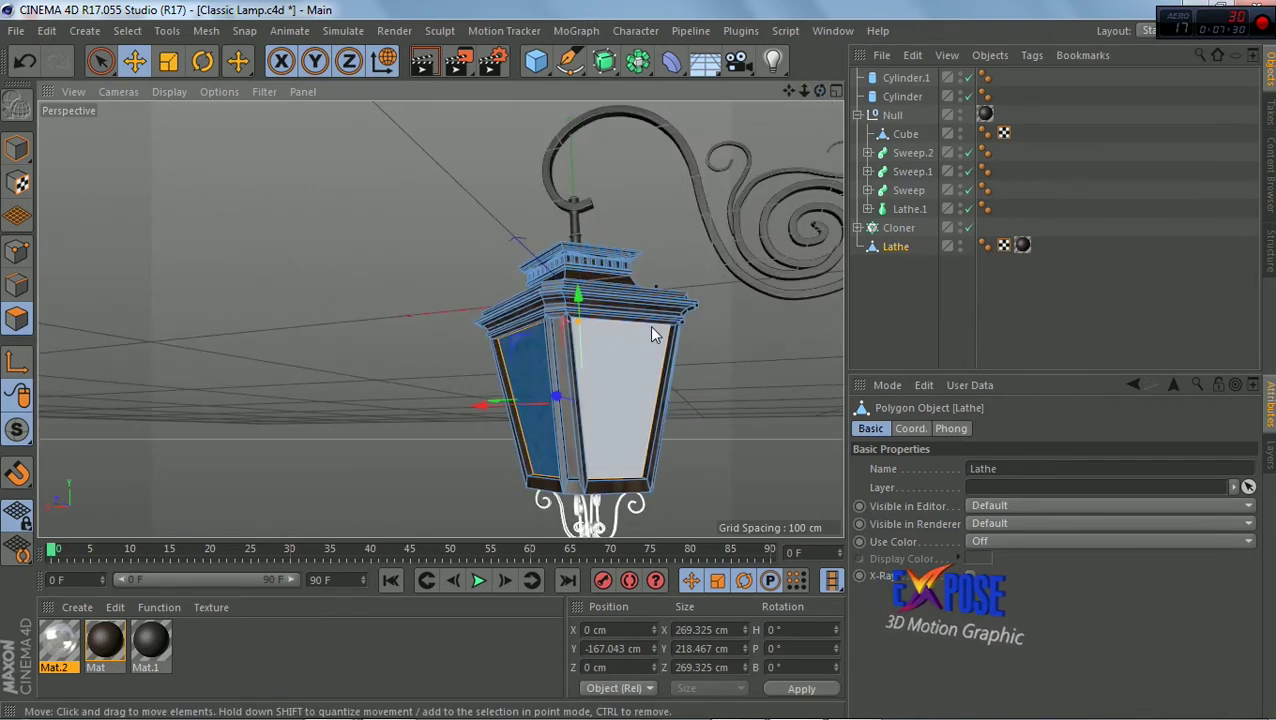
drag(58, 645, 518, 363)
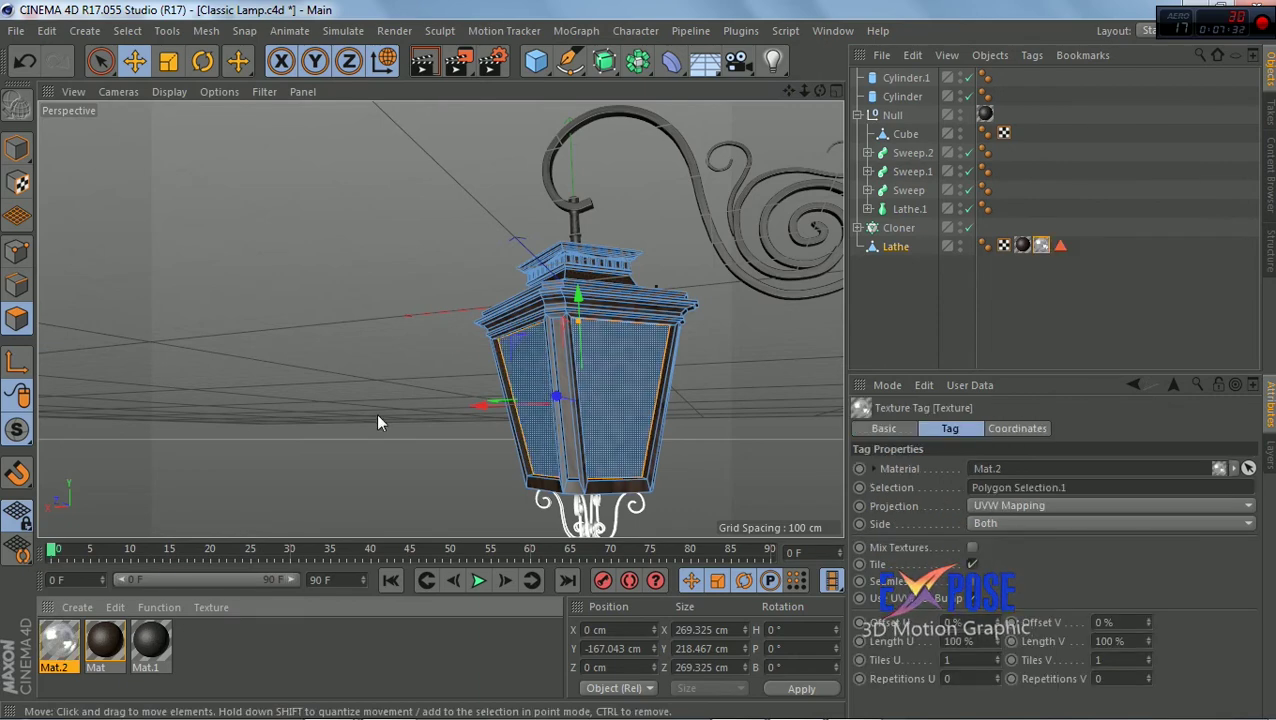
drag(819, 92, 700, 150)
click(423, 64)
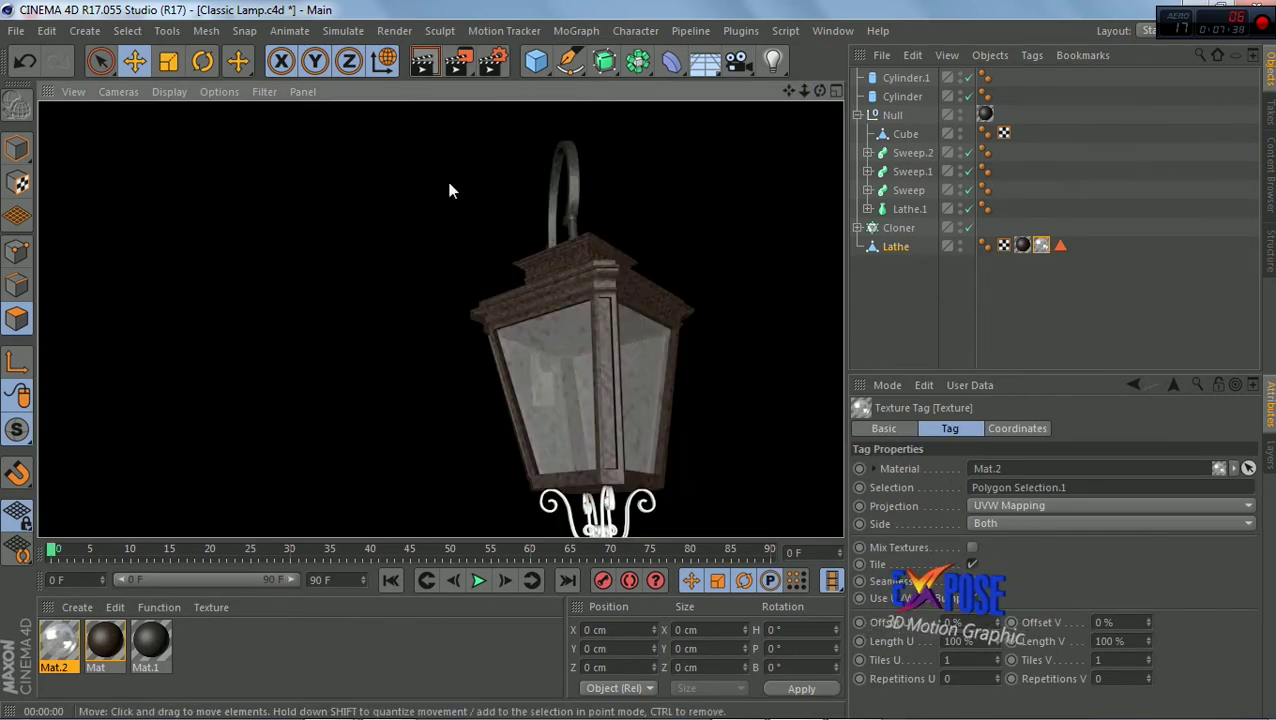
Move the Cloner ornament into the Null group and render the lantern with its bracket
scroll(425, 284, down, 1)
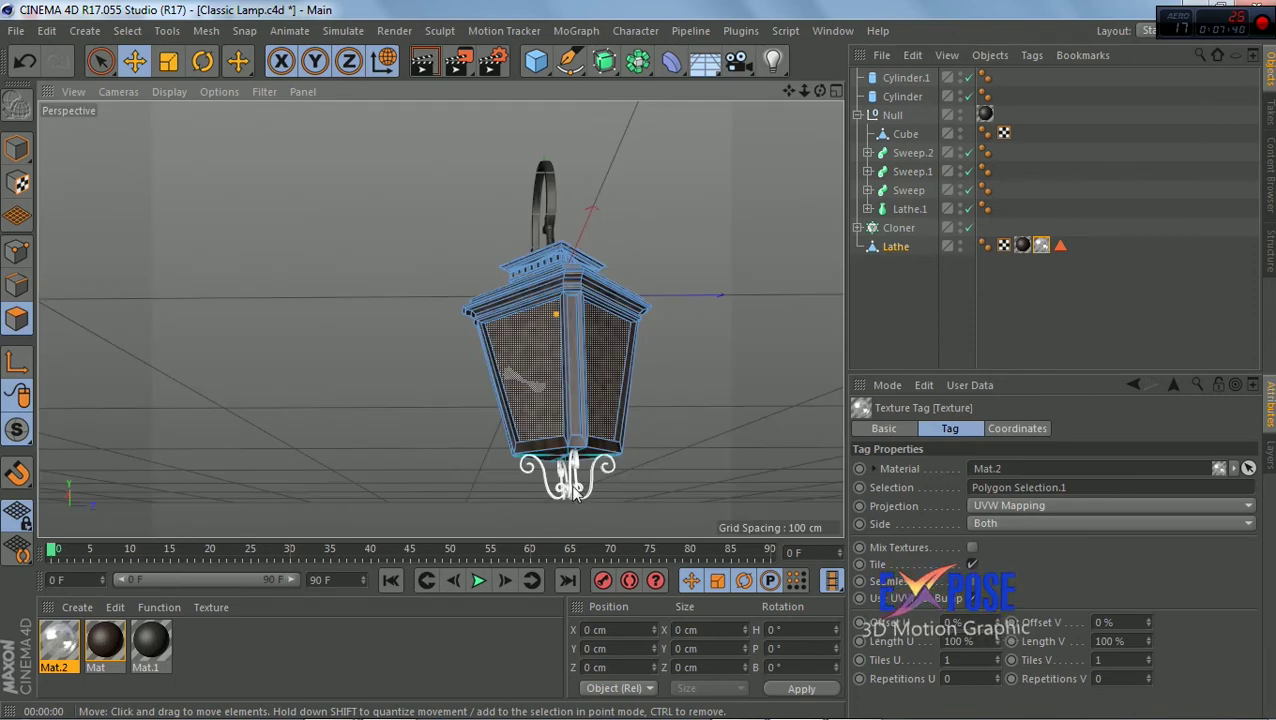
click(565, 270)
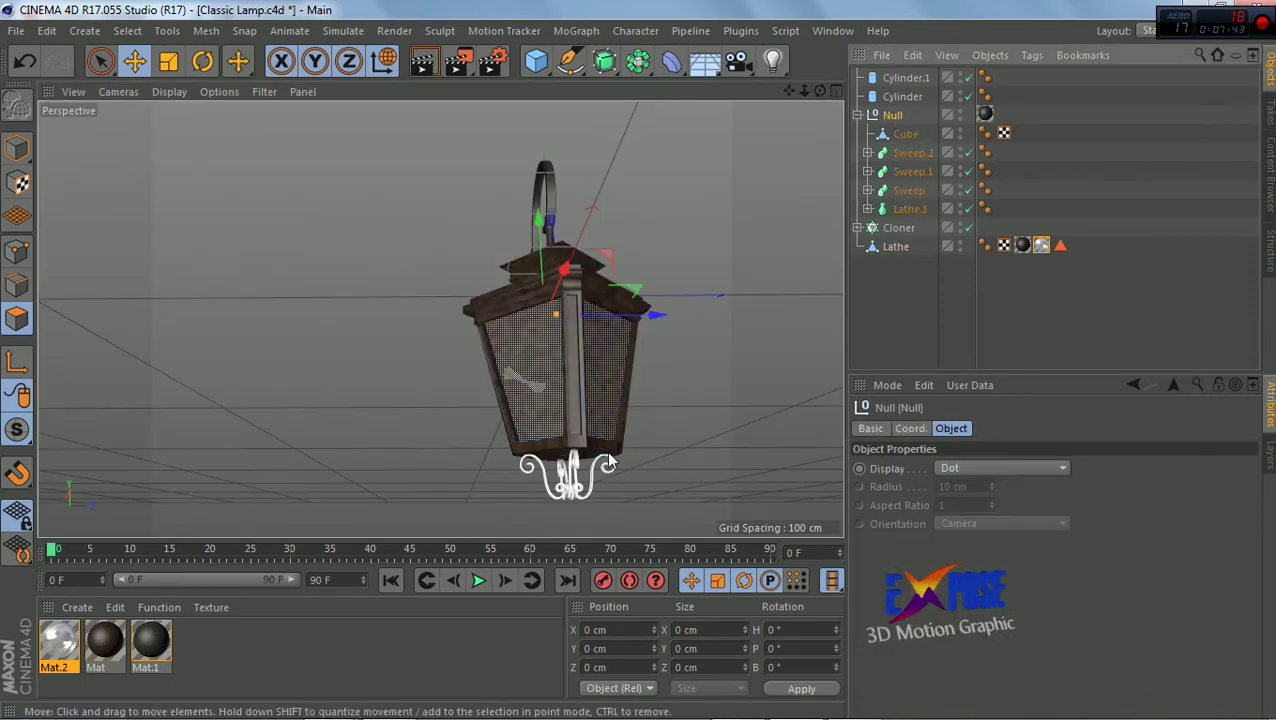
click(535, 468)
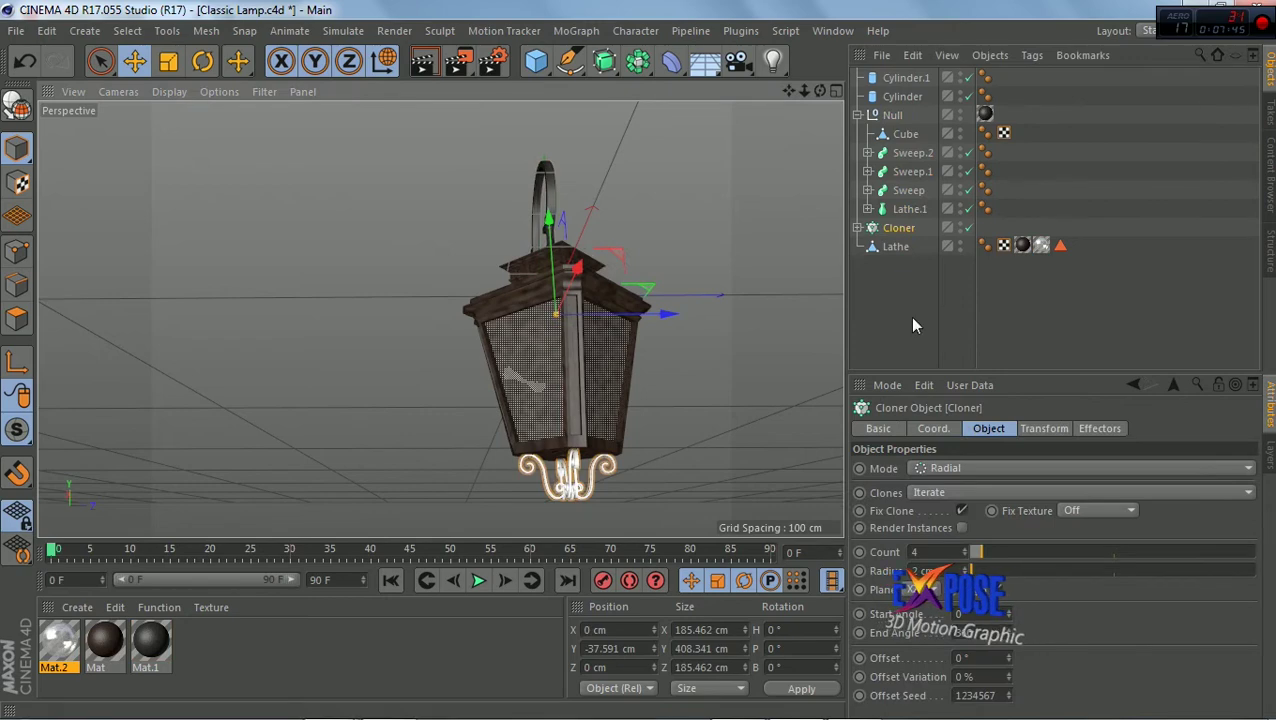
drag(900, 115, 900, 116)
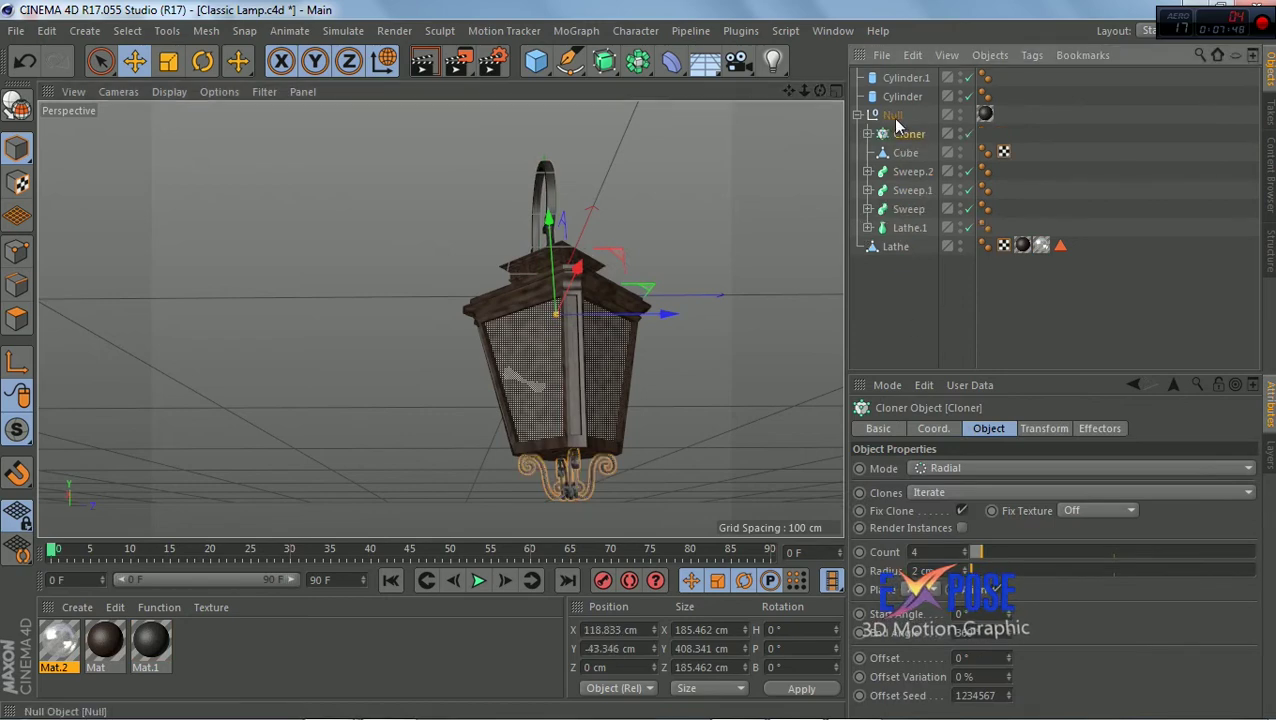
click(684, 481)
drag(820, 91, 760, 95)
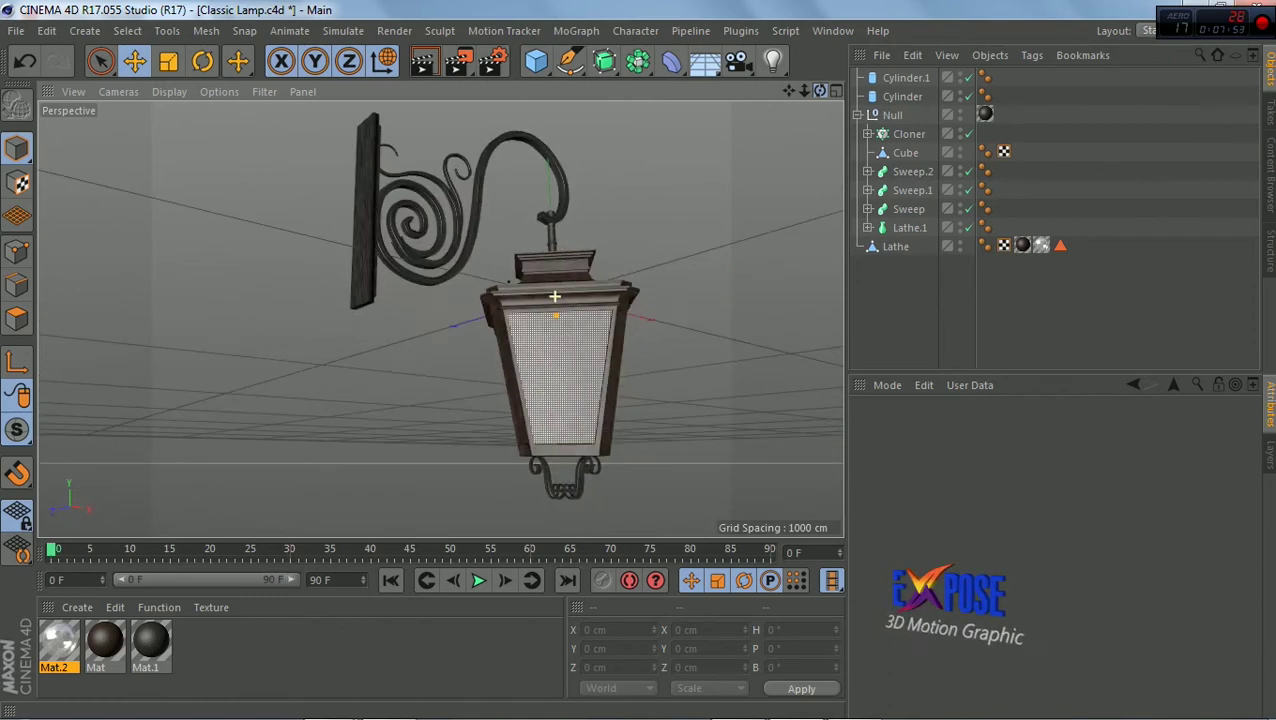
drag(554, 296, 550, 97)
key(ctrl+r)
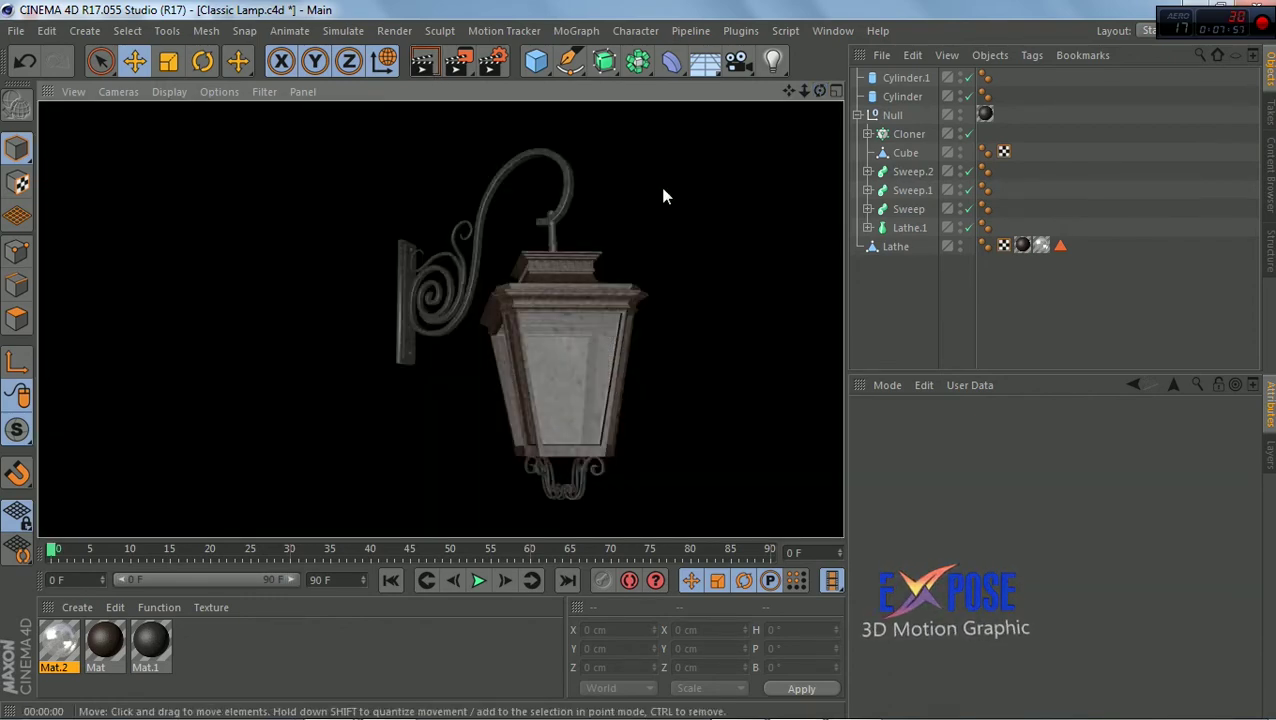
click(663, 200)
Add a Plane primitive and rotate it 90° to stand upright
click(536, 61)
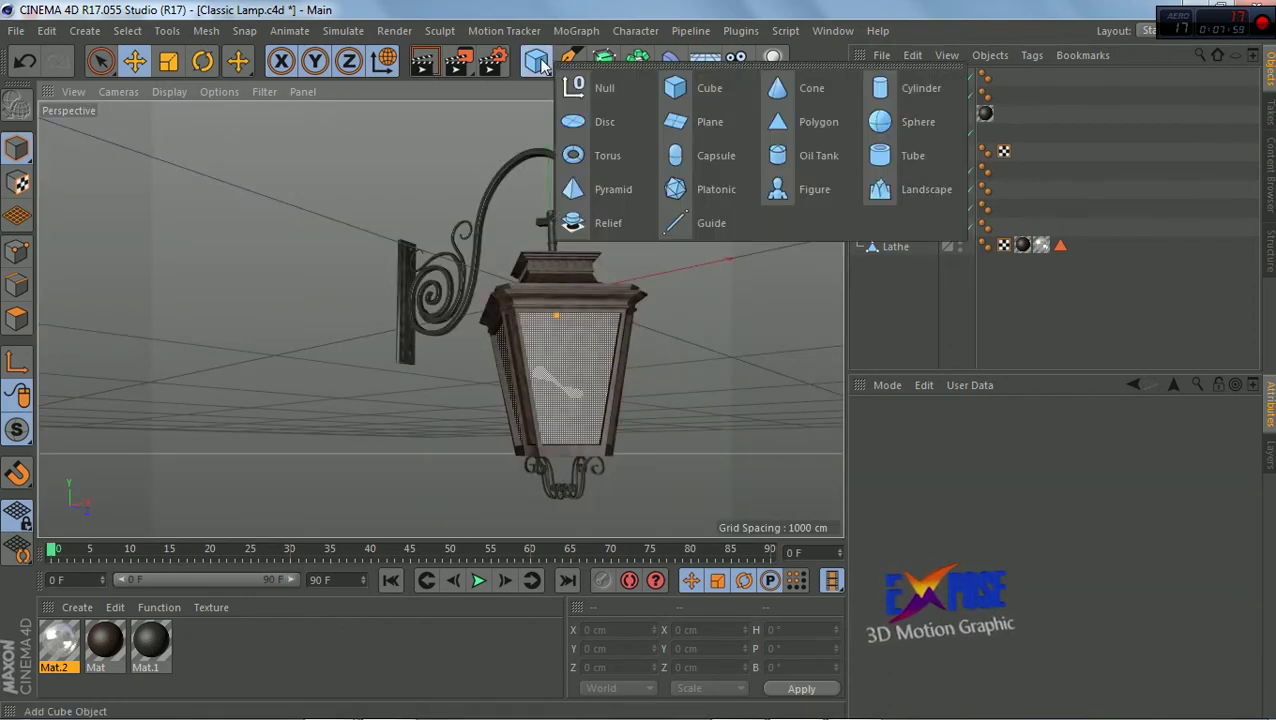
click(708, 123)
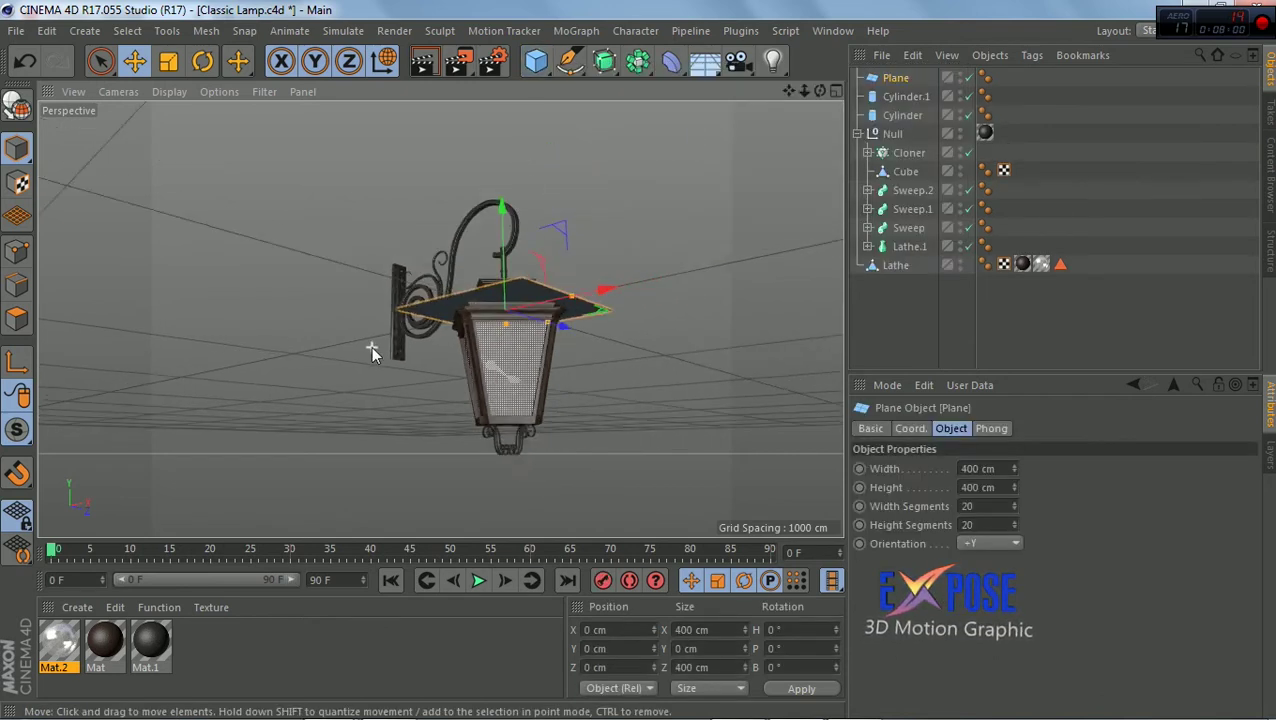
click(247, 68)
mouse_move(538, 340)
mouse_down()
mouse_move(518, 231)
mouse_move(463, 462)
mouse_move(266, 479)
mouse_up()
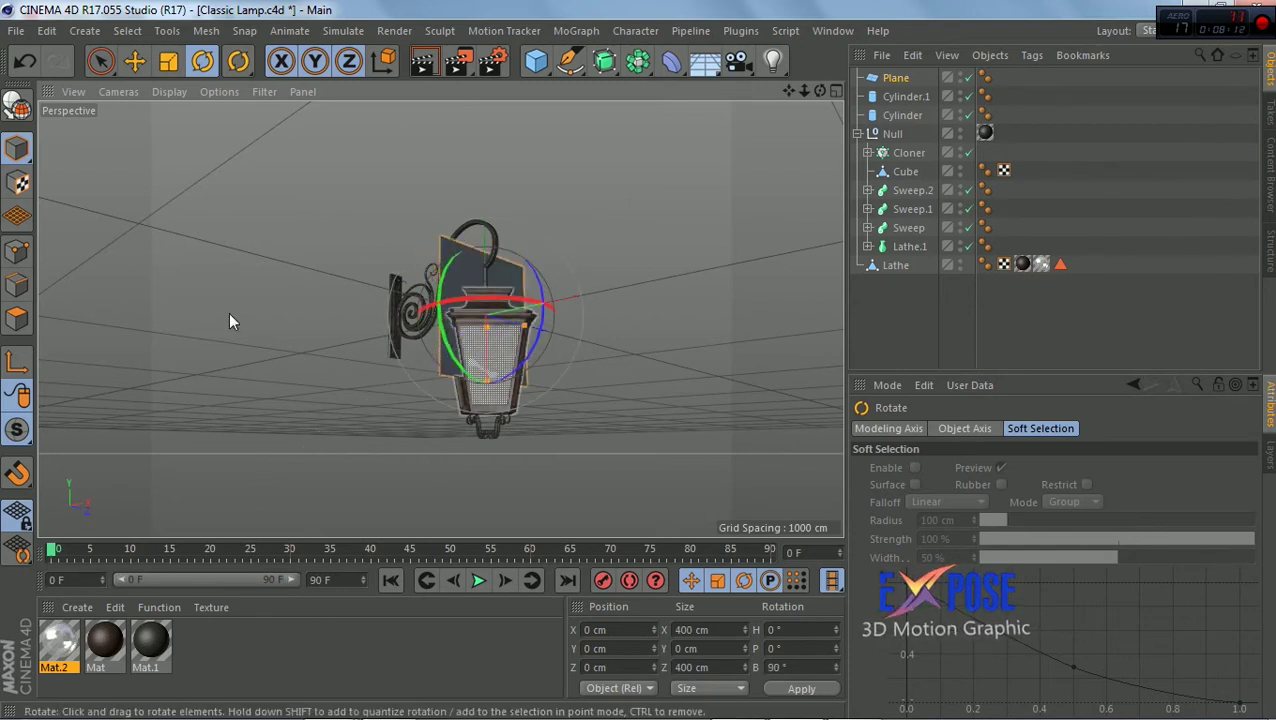
Move the plane behind the lantern and stretch it into a large wall backdrop
key(e)
drag(588, 300, 480, 316)
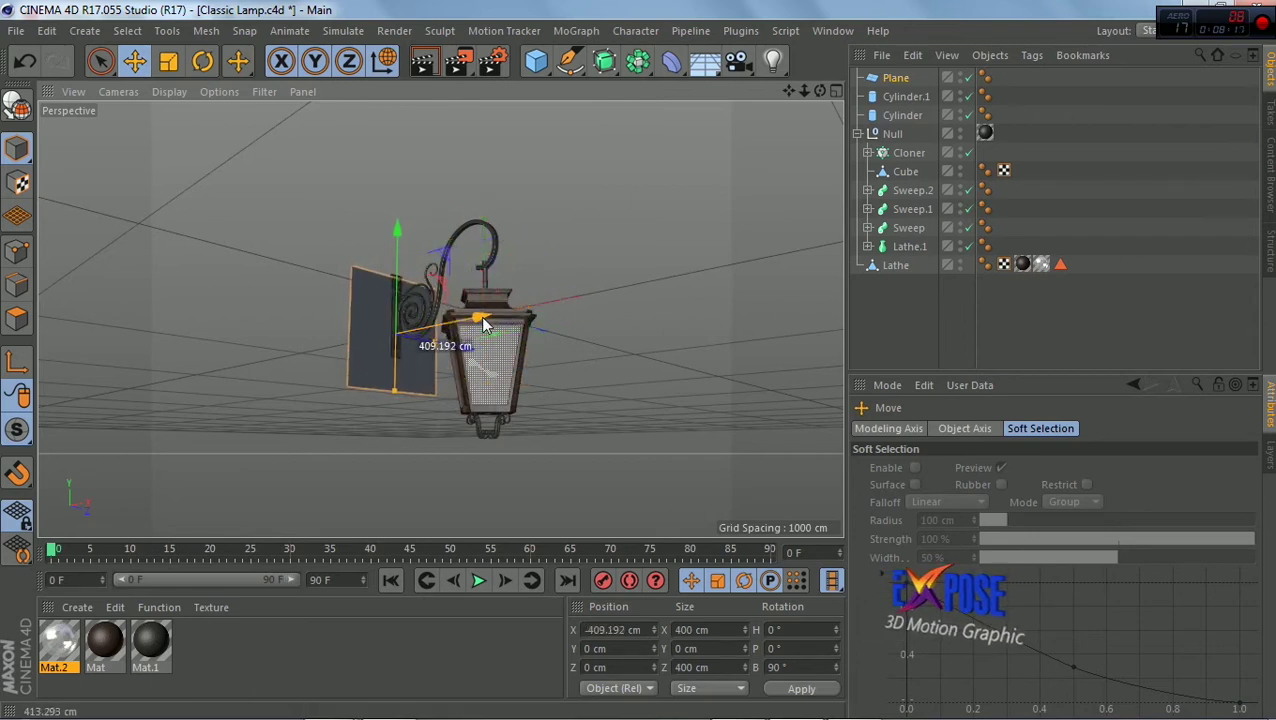
drag(393, 386, 390, 530)
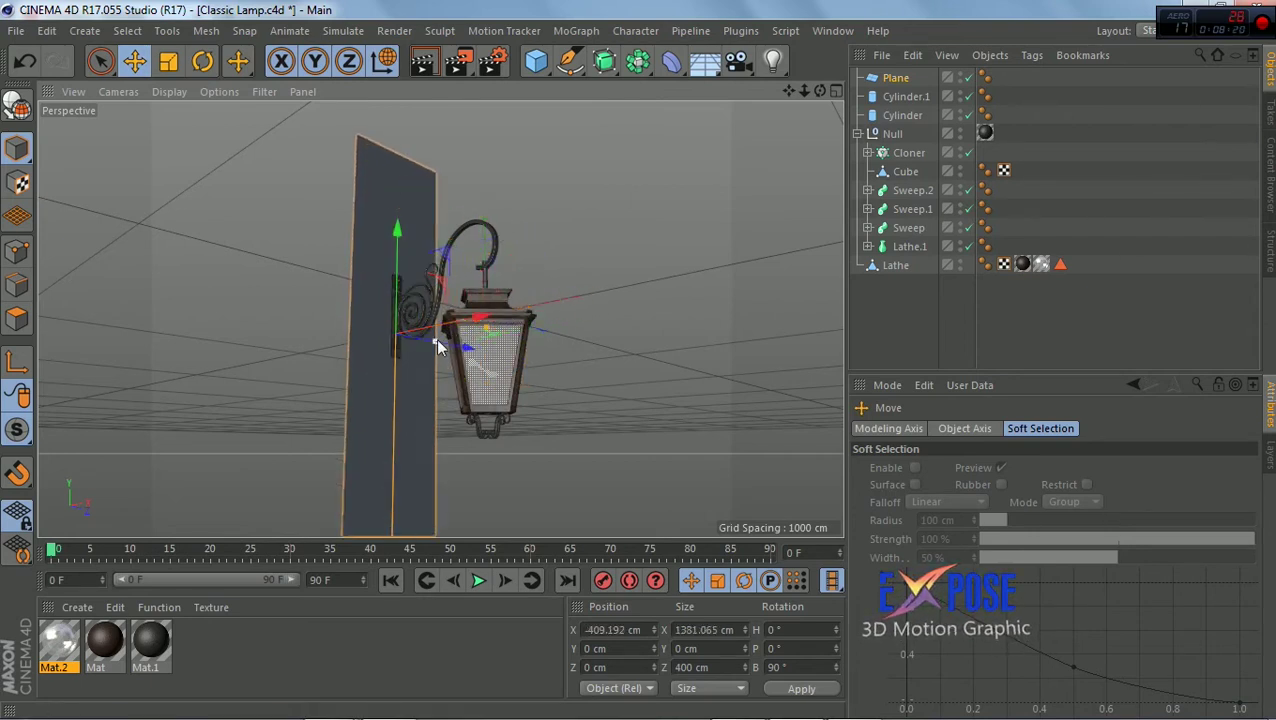
drag(436, 338, 557, 351)
scroll(552, 365, down, 3)
drag(486, 438, 487, 535)
drag(556, 362, 607, 376)
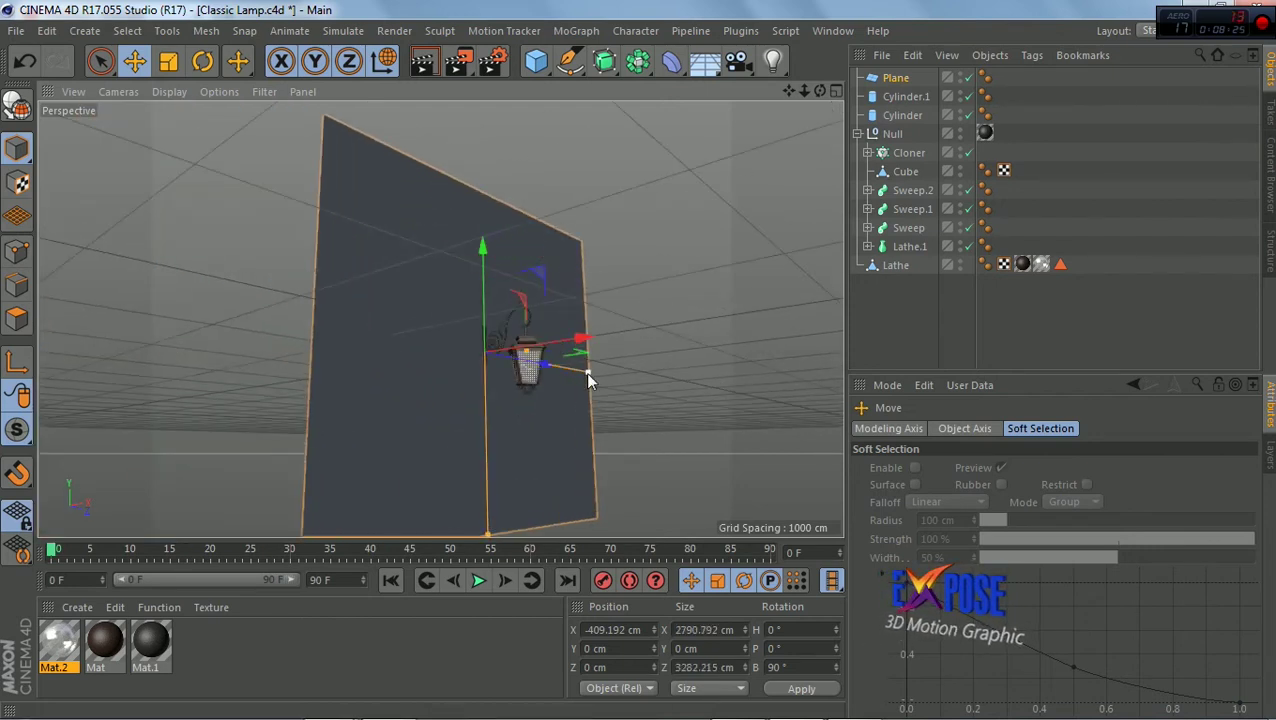
scroll(600, 390, down, 2)
drag(497, 537, 500, 600)
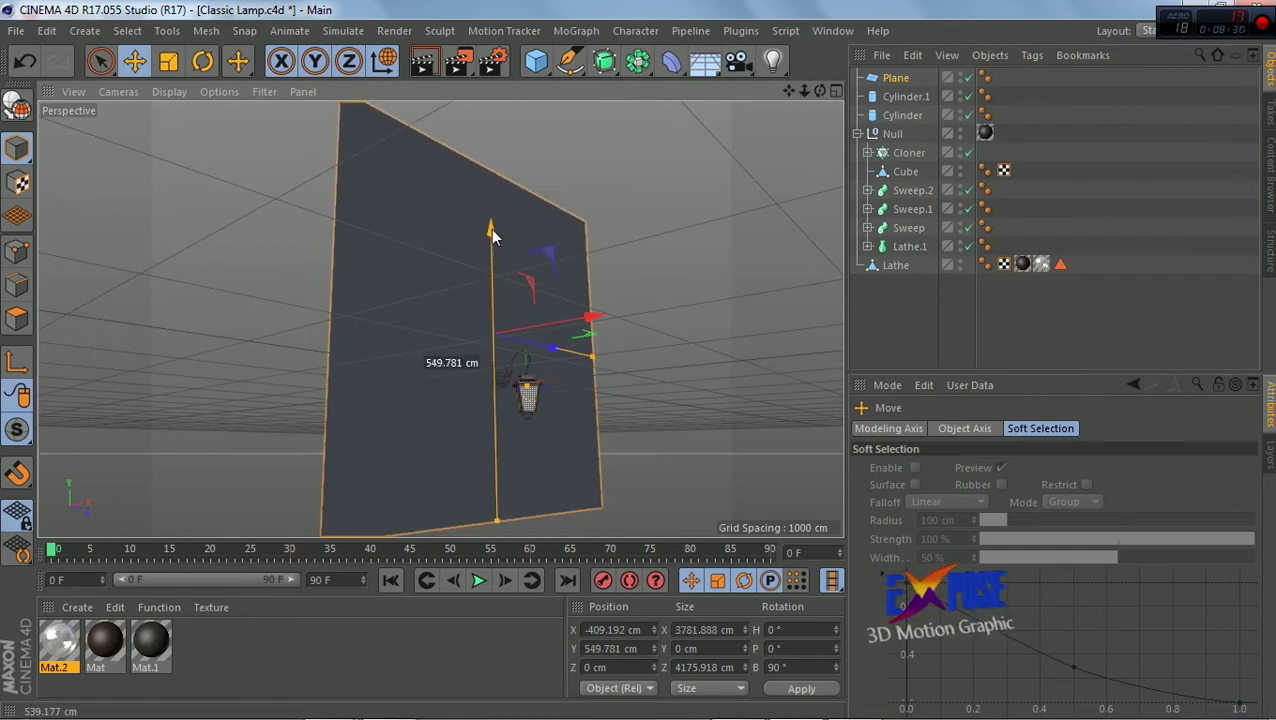
drag(490, 276, 492, 241)
scroll(581, 399, up, 3)
scroll(583, 402, down, 2)
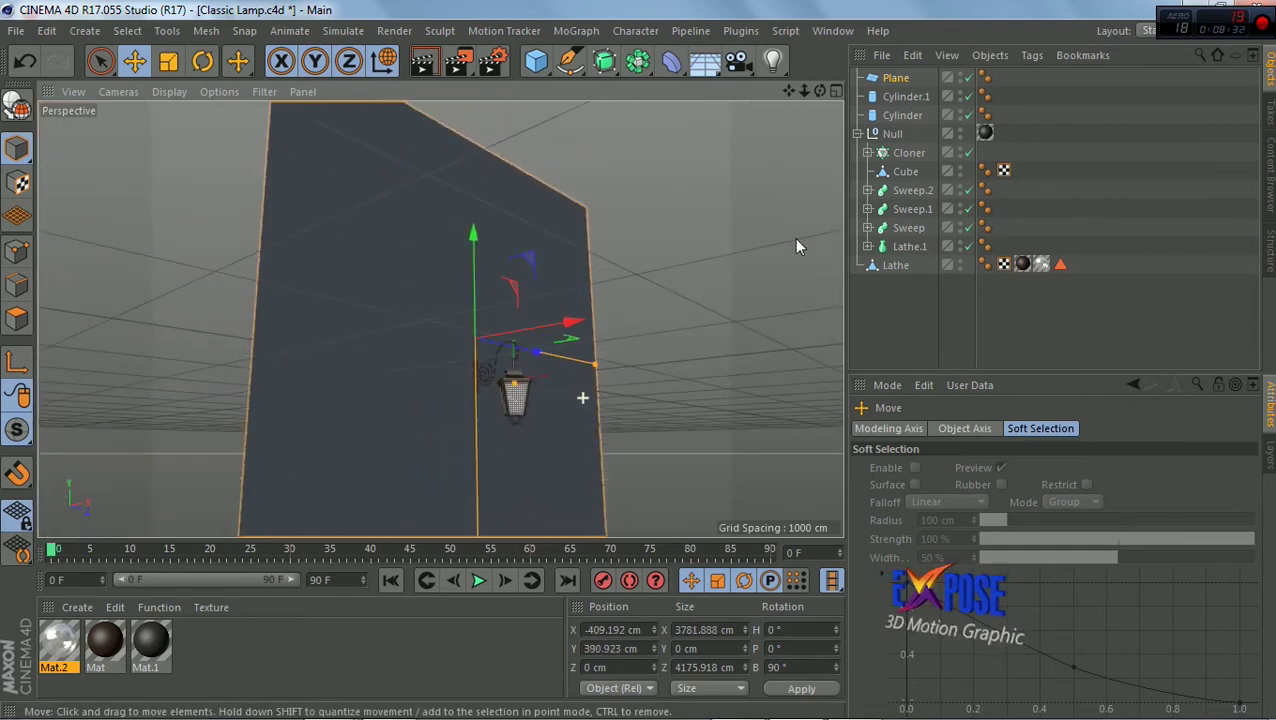
Set the plane's Width and Height Segments to 80
click(896, 77)
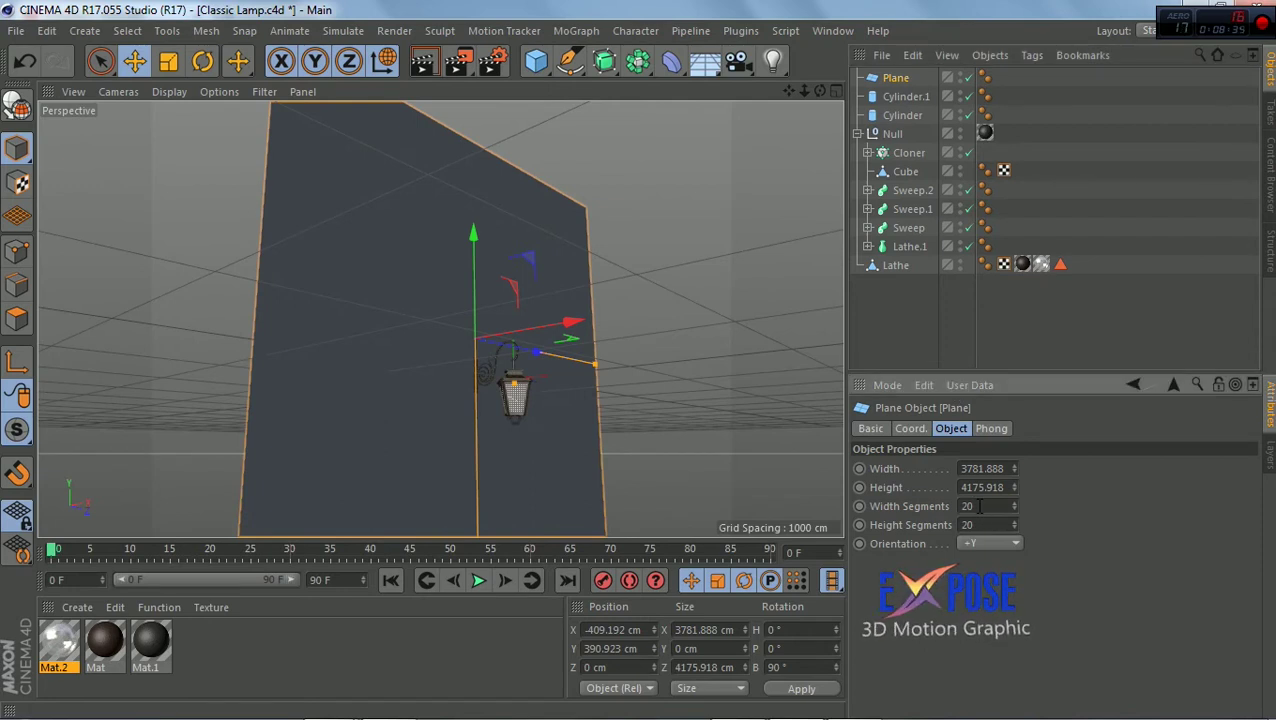
key(BackSpace)
key(BackSpace)
text(80)
key(Return)
double_click(980, 524)
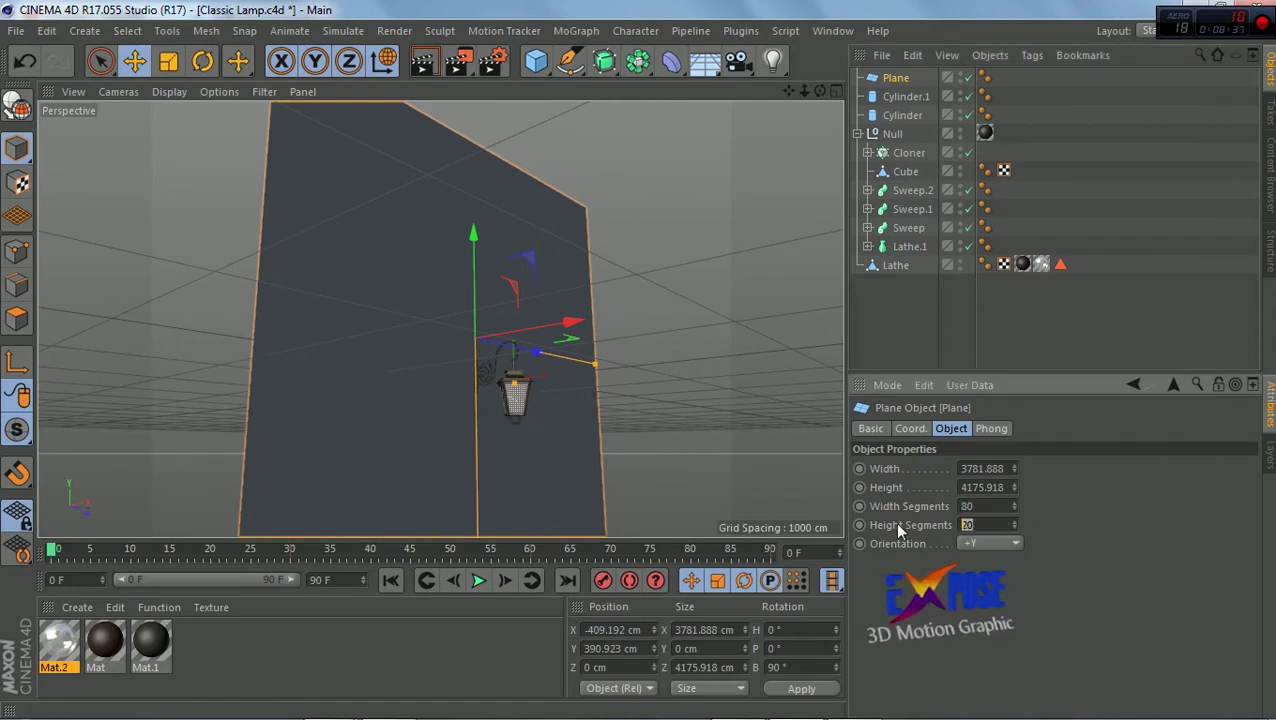
text(80)
key(Return)
Add a Bend deformer under the plane, rotate it -90° and fit it to the plane
click(672, 61)
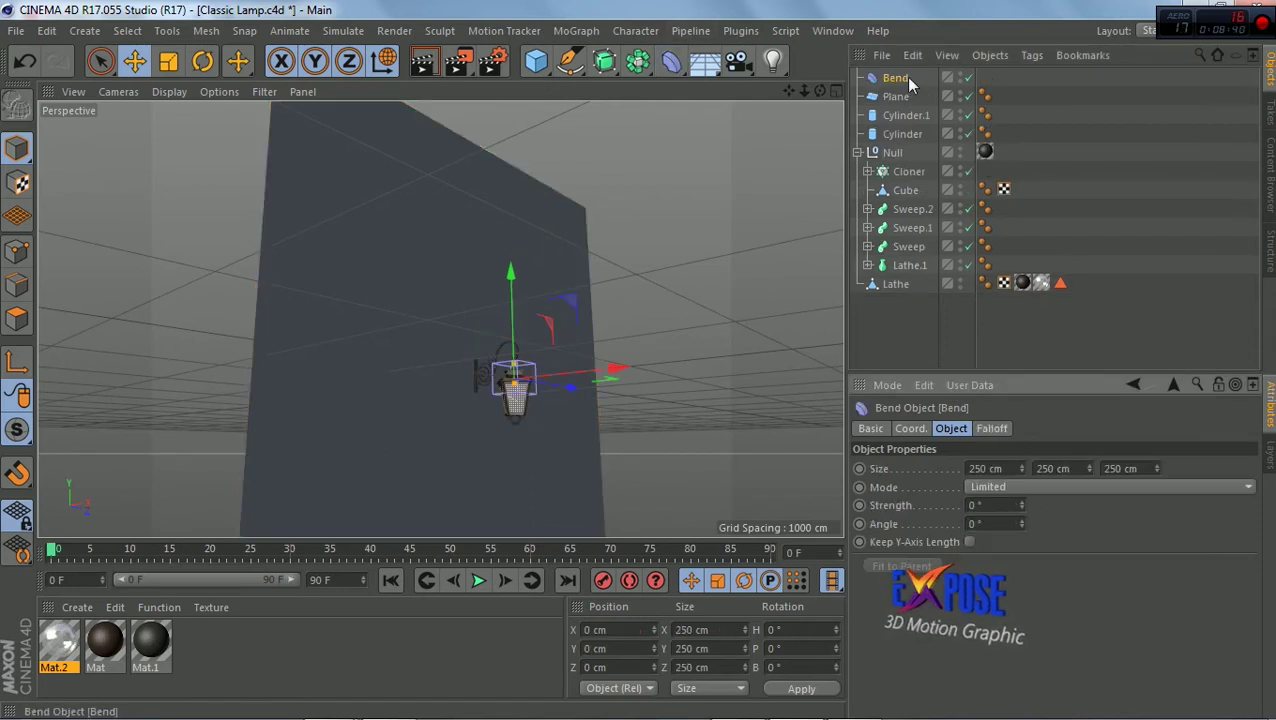
drag(905, 77, 896, 96)
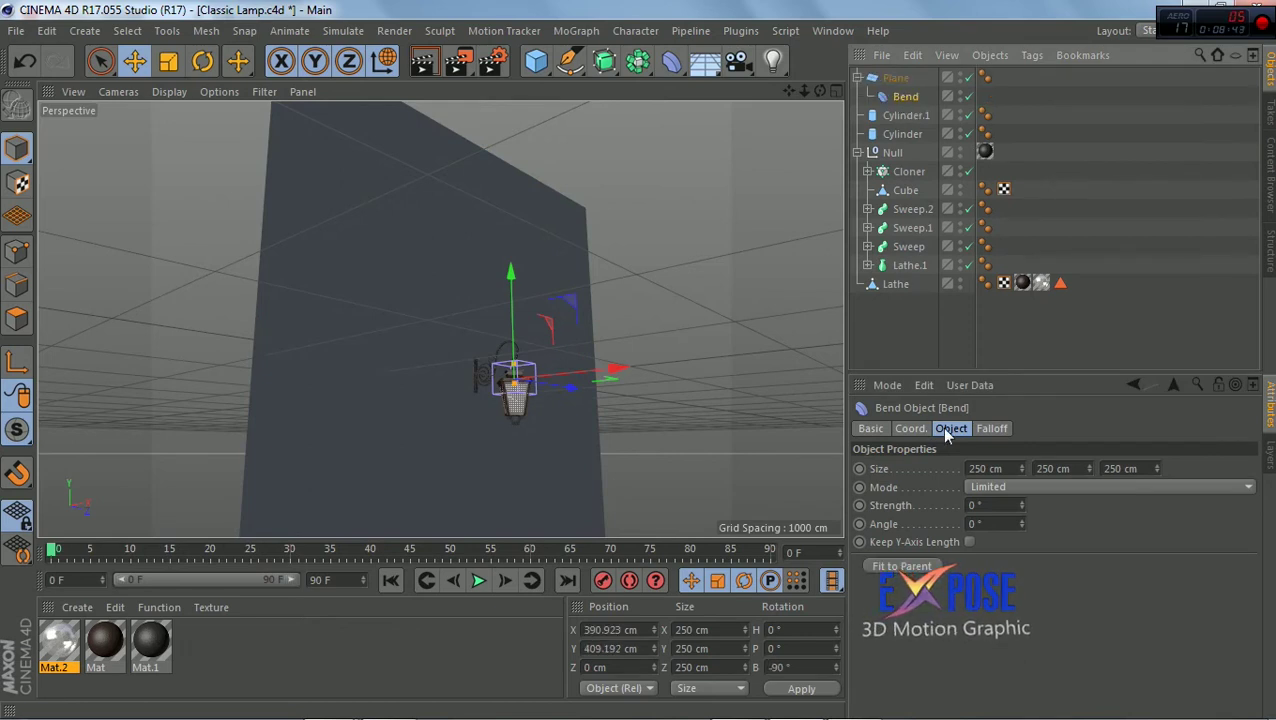
click(901, 566)
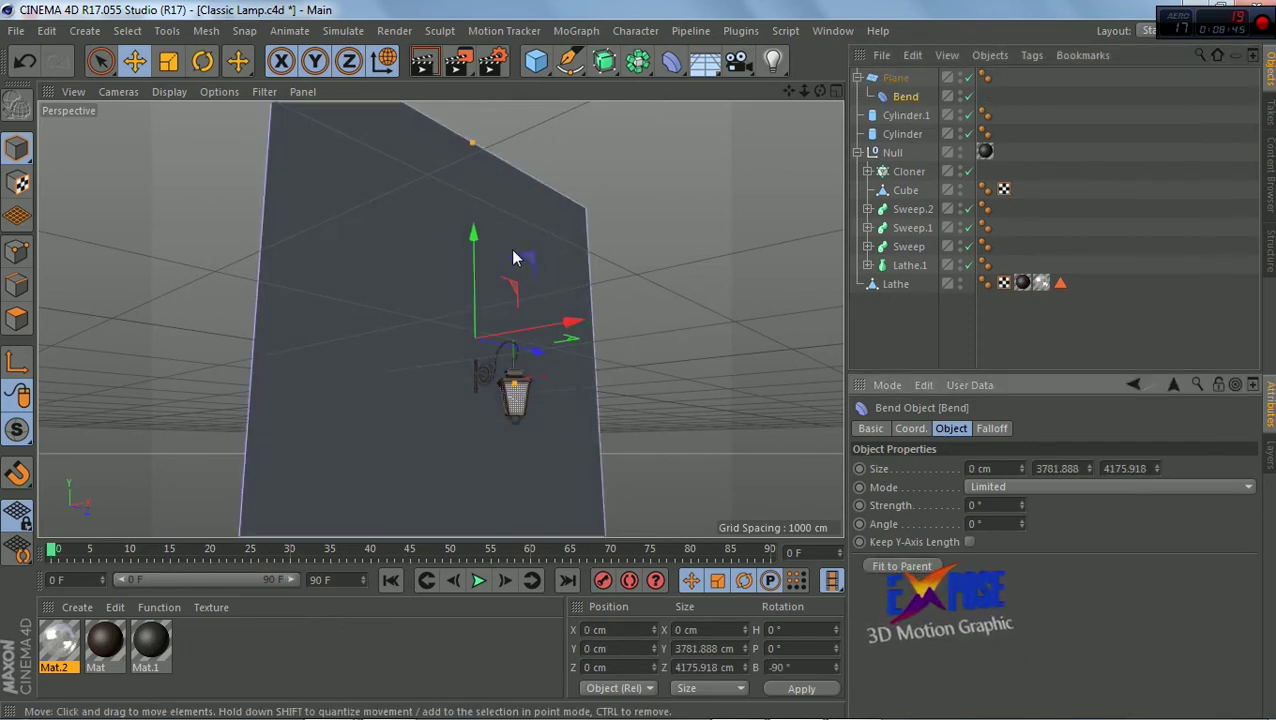
drag(1020, 501, 1060, 499)
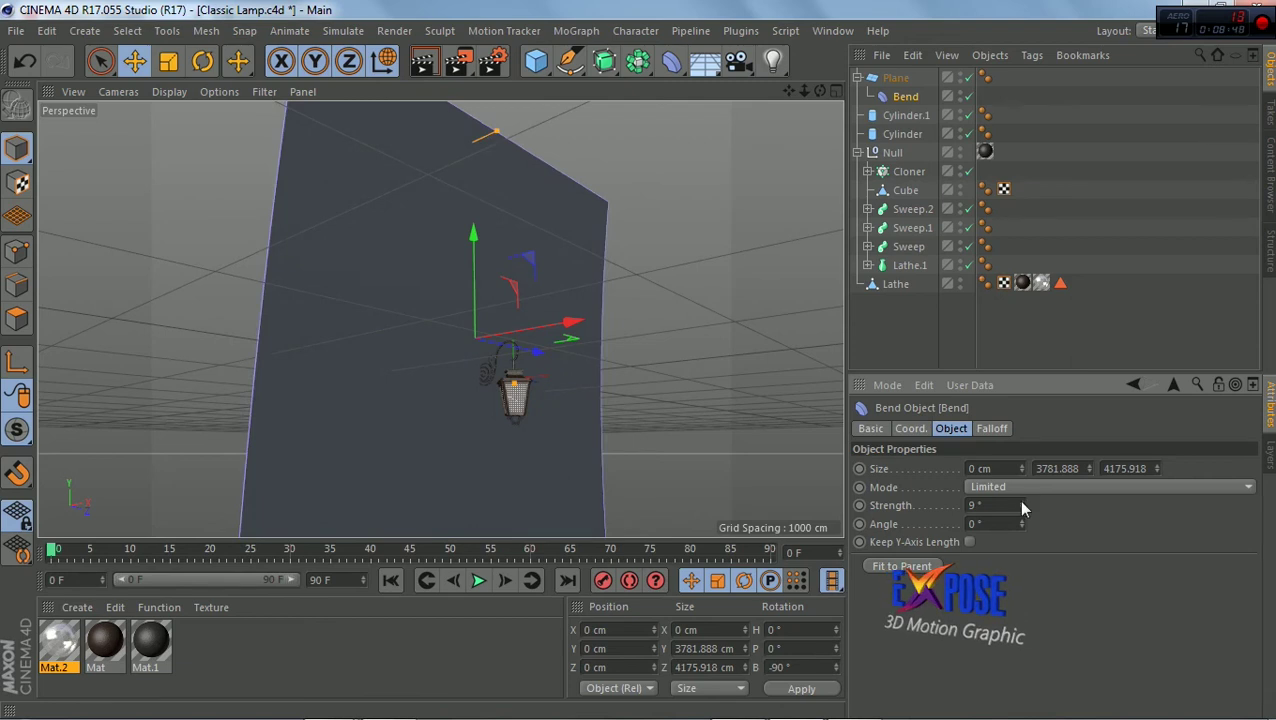
key(r)
drag(437, 306, 511, 236)
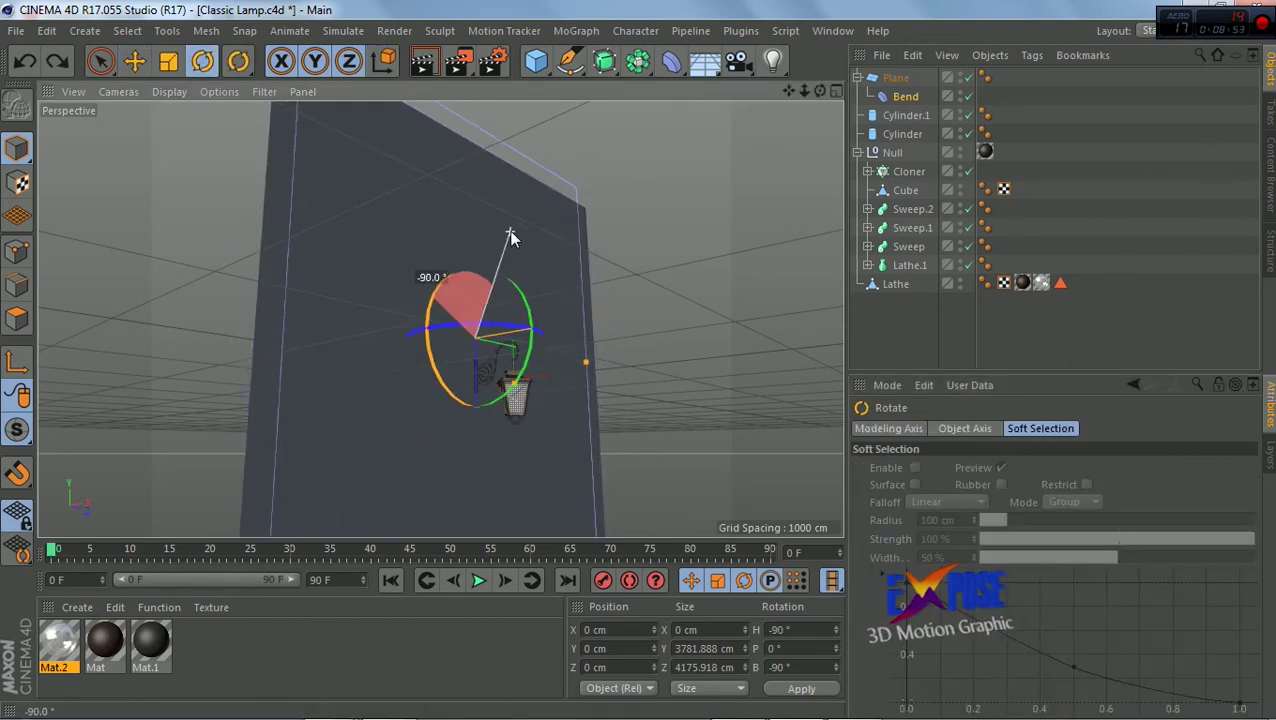
click(905, 96)
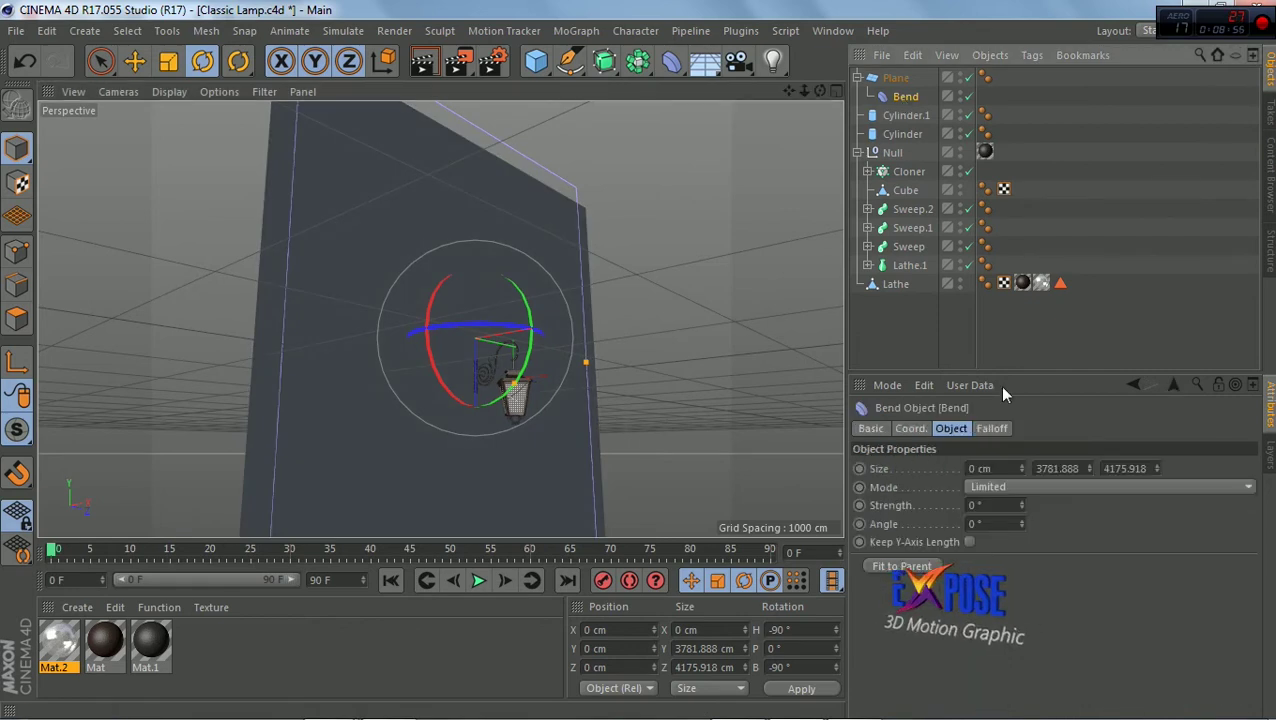
click(901, 566)
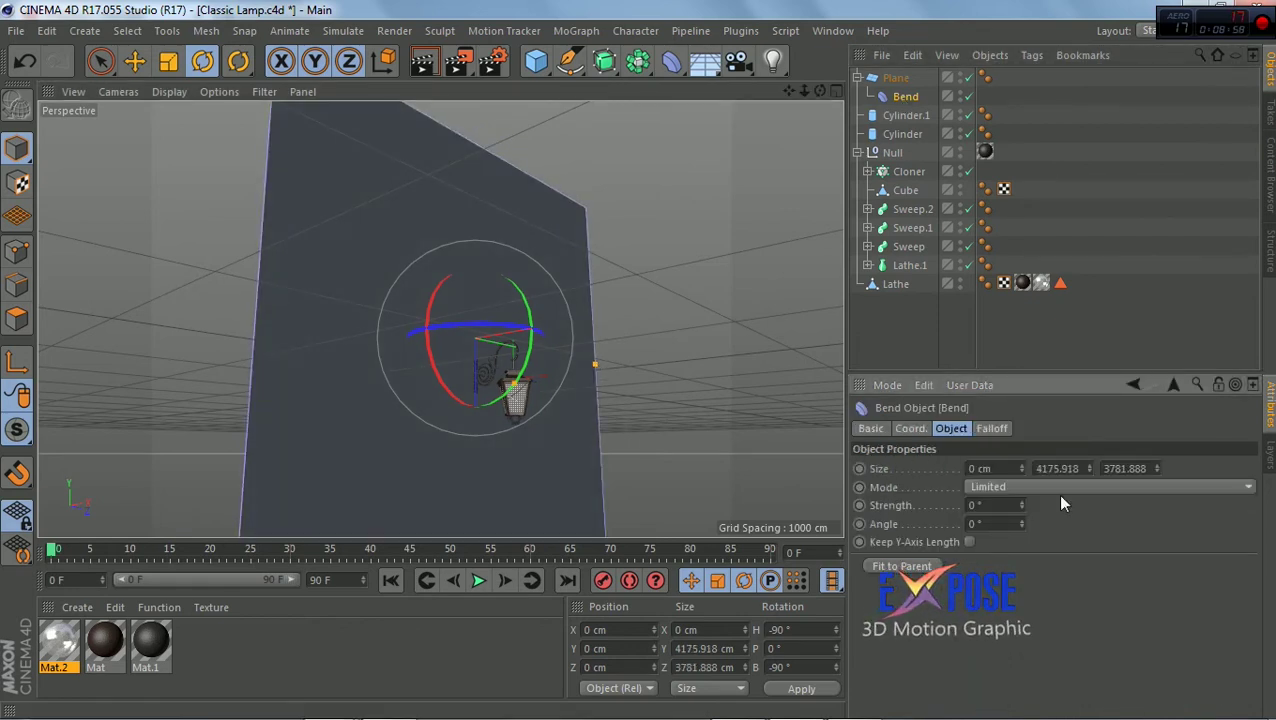
drag(1021, 504, 1018, 501)
key(ctrl+z)
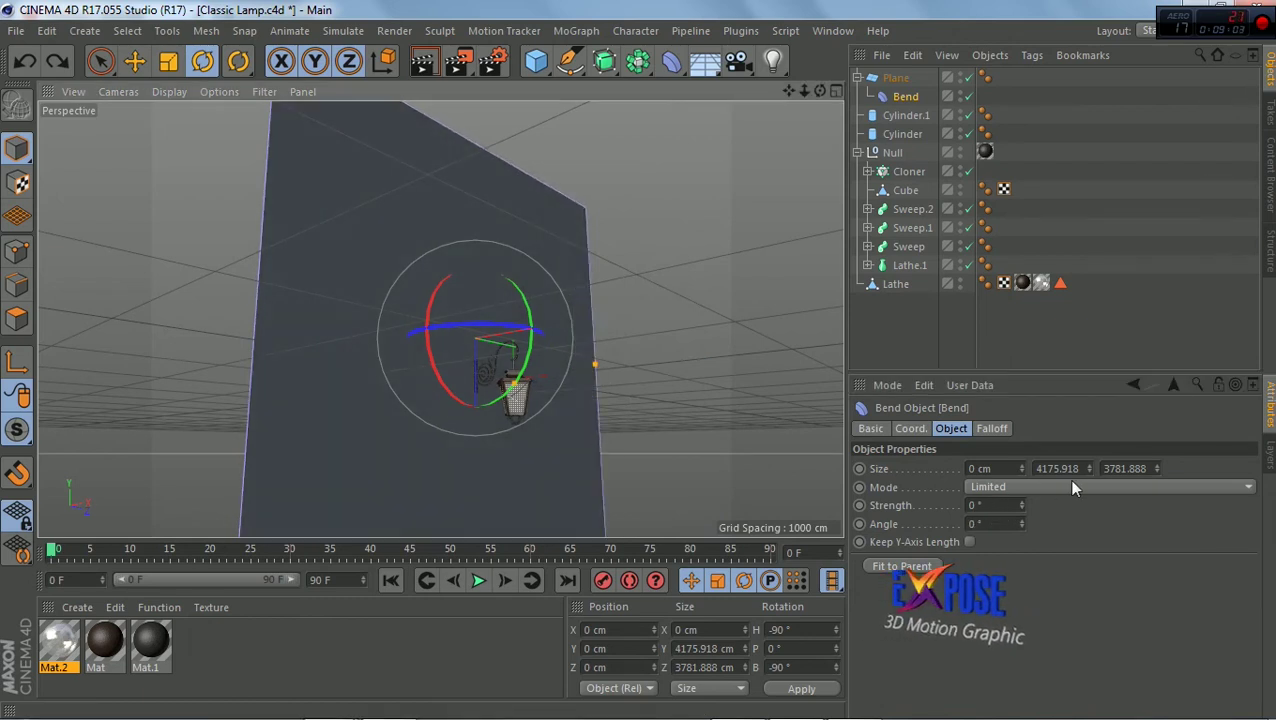
Adjust the bend's Size Y to about 1262 cm and set Strength to 65°
drag(1088, 469, 1088, 560)
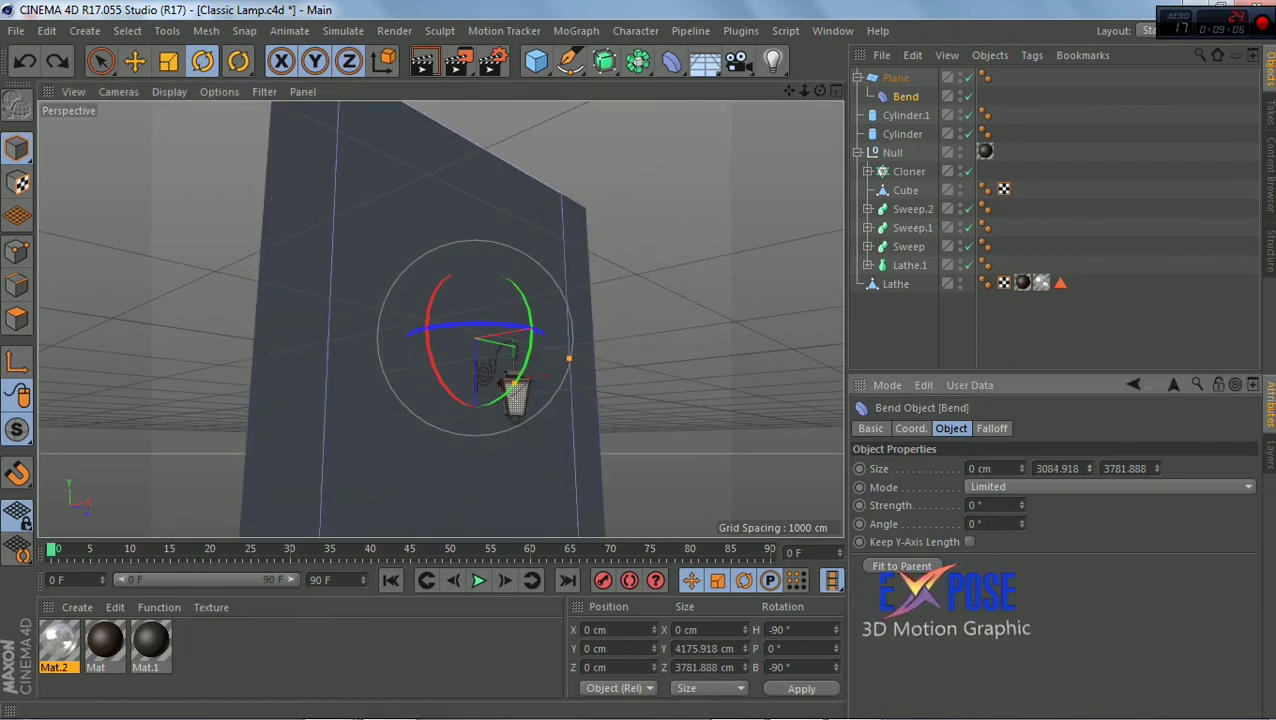
drag(1088, 469, 1088, 520)
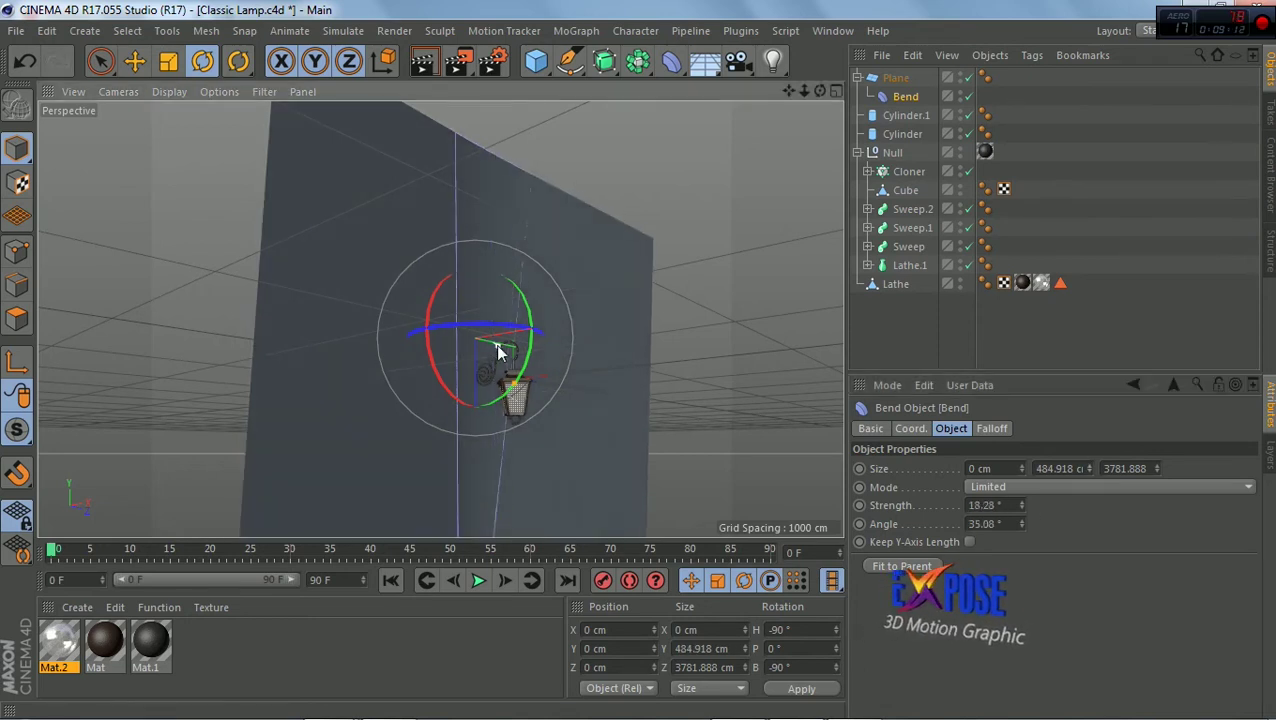
mouse_move(1089, 466)
mouse_down()
mouse_move(1089, 440)
mouse_move(1104, 492)
mouse_up()
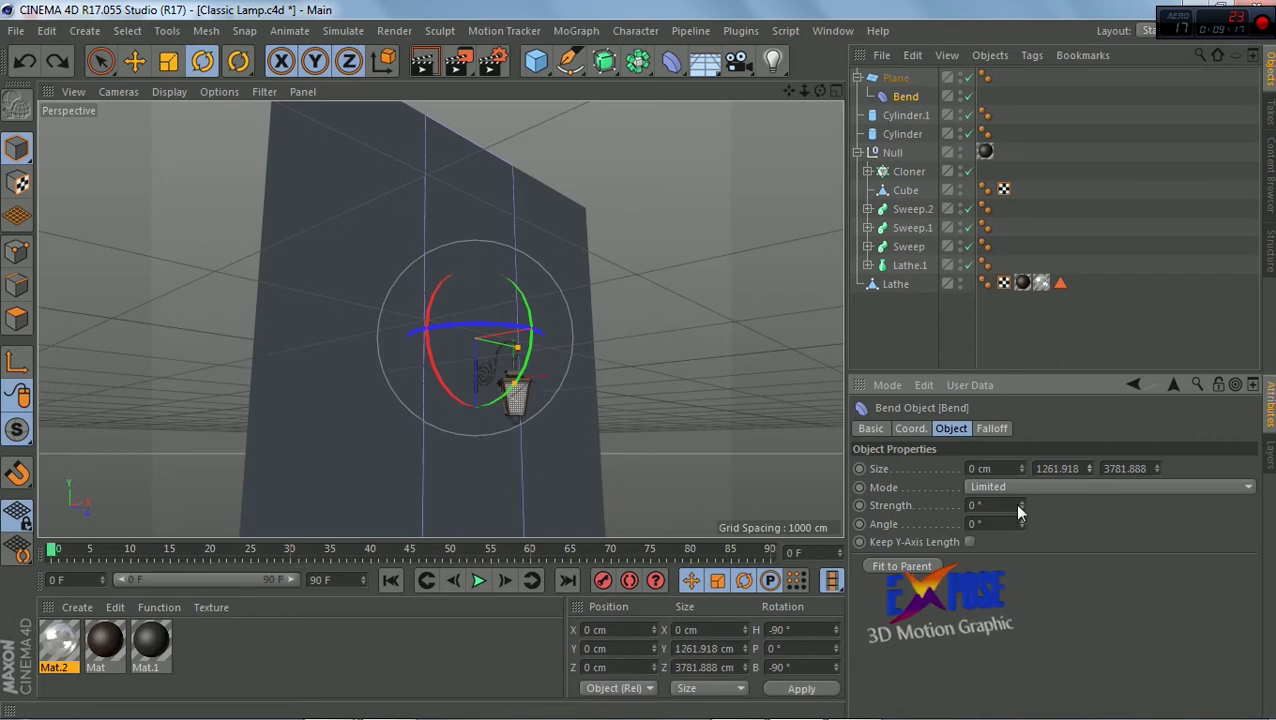
drag(1018, 505, 1018, 440)
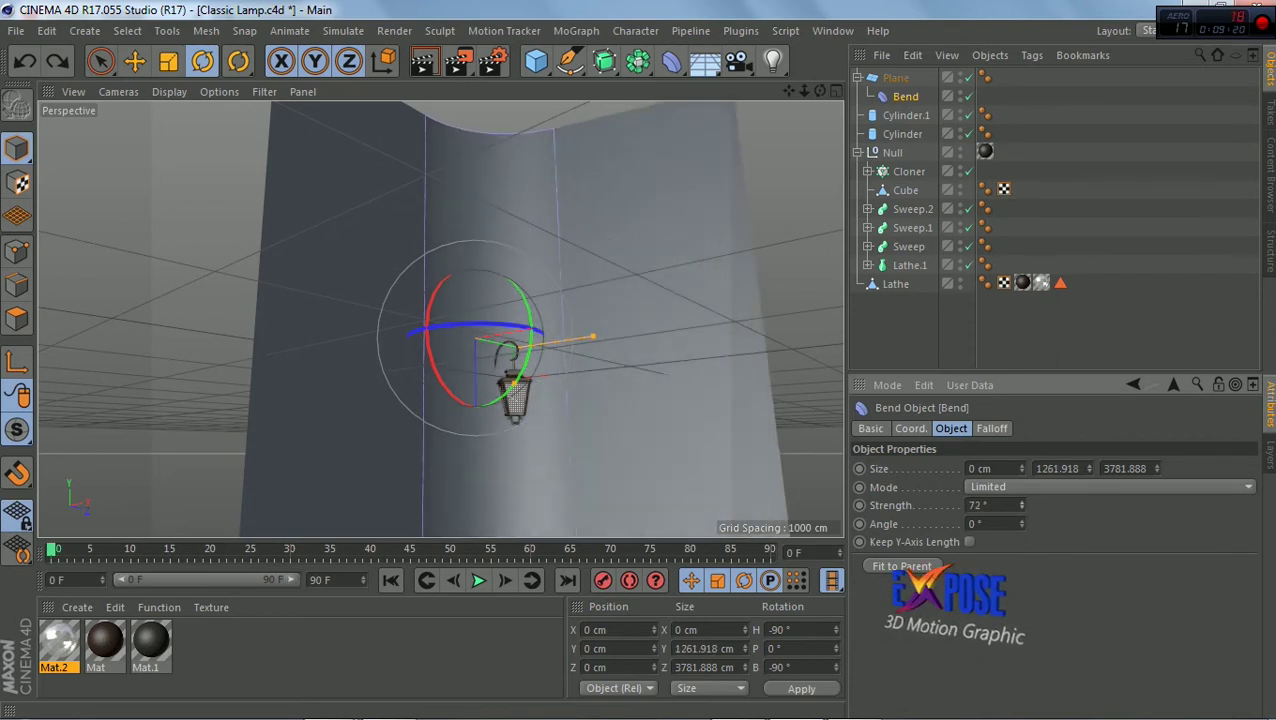
drag(1018, 505, 1019, 508)
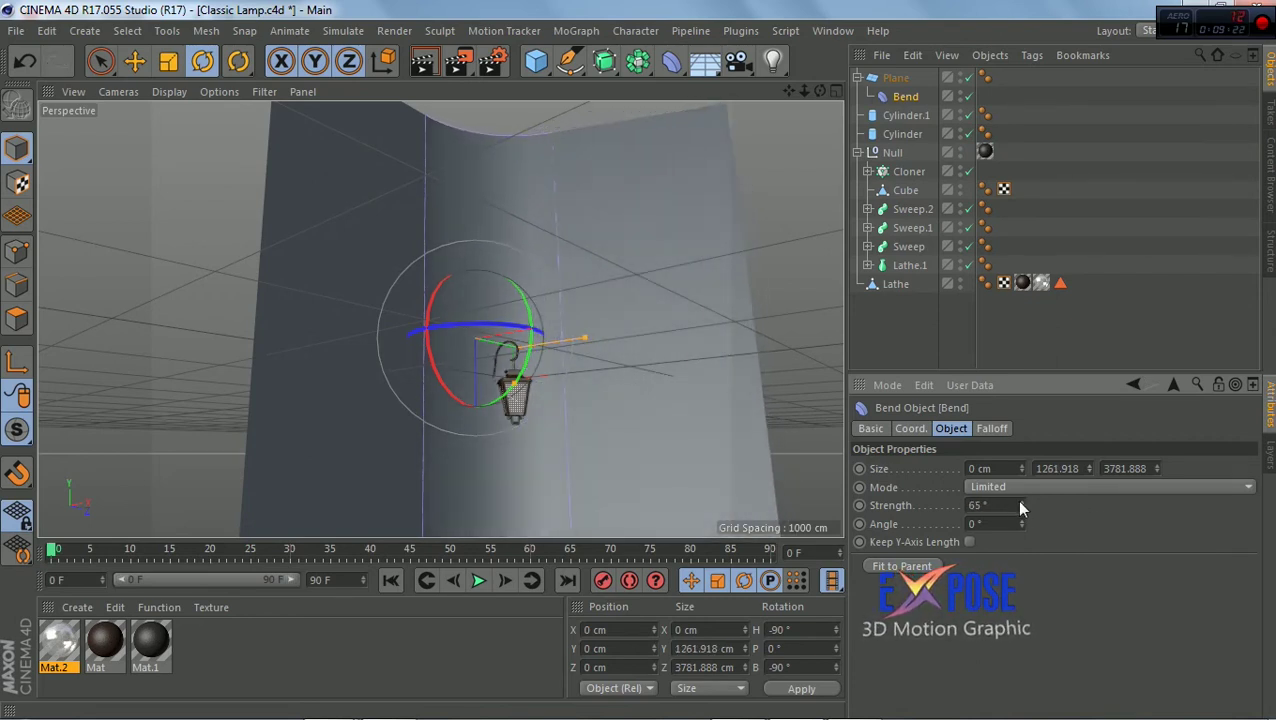
click(896, 78)
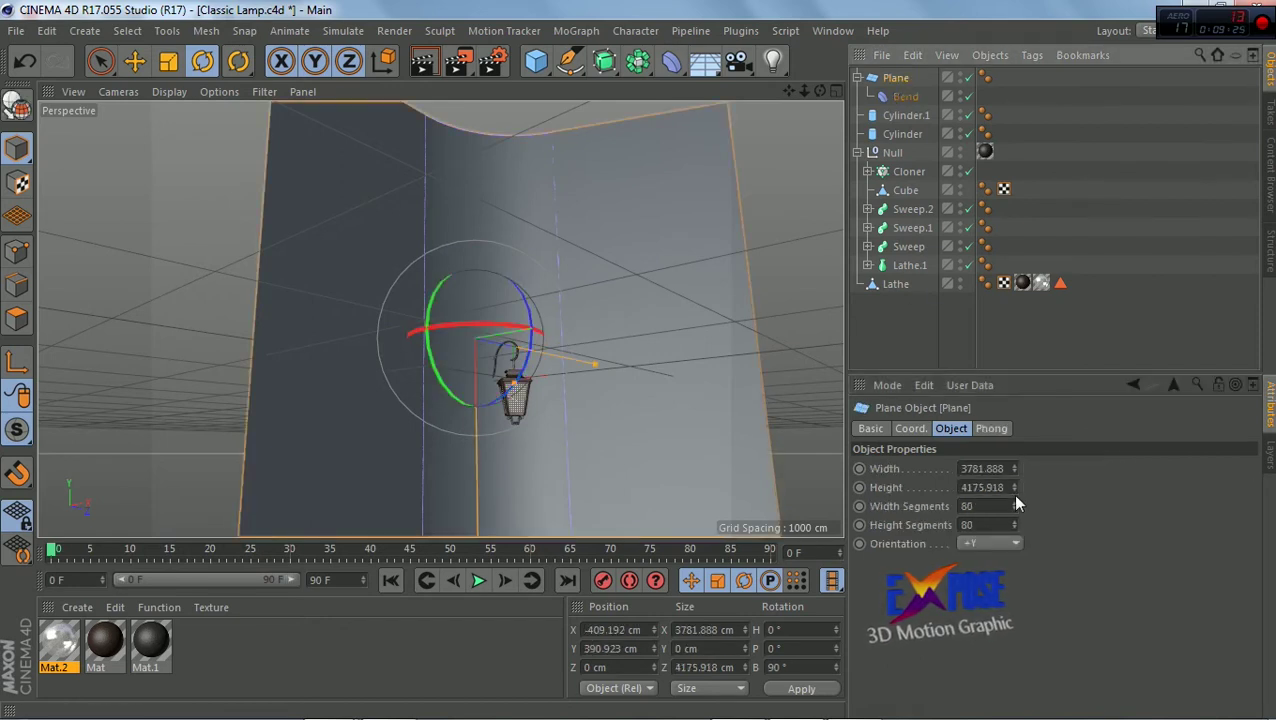
Widen the wall plane and slide it along X so it sits behind the lamp bracket
drag(1010, 464, 1008, 523)
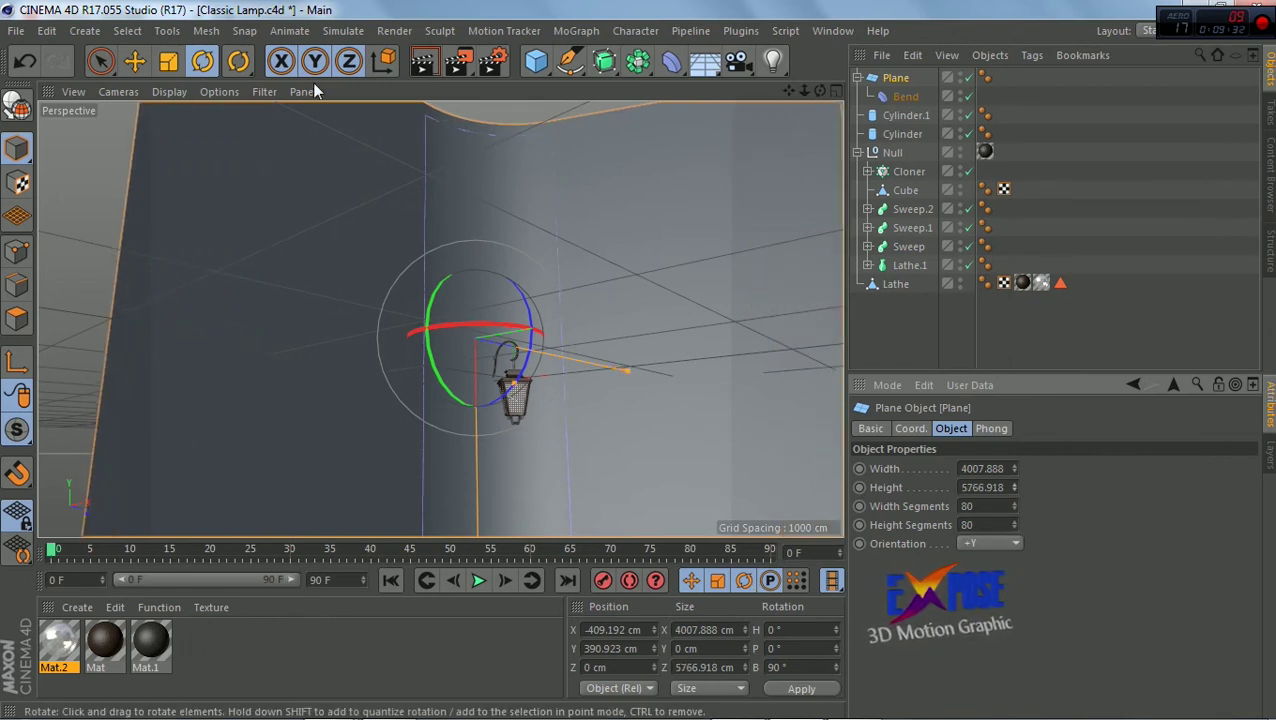
click(134, 61)
mouse_move(572, 326)
mouse_down()
mouse_move(527, 371)
mouse_move(550, 375)
mouse_up()
scroll(490, 373, up, 5)
scroll(504, 365, up, 5)
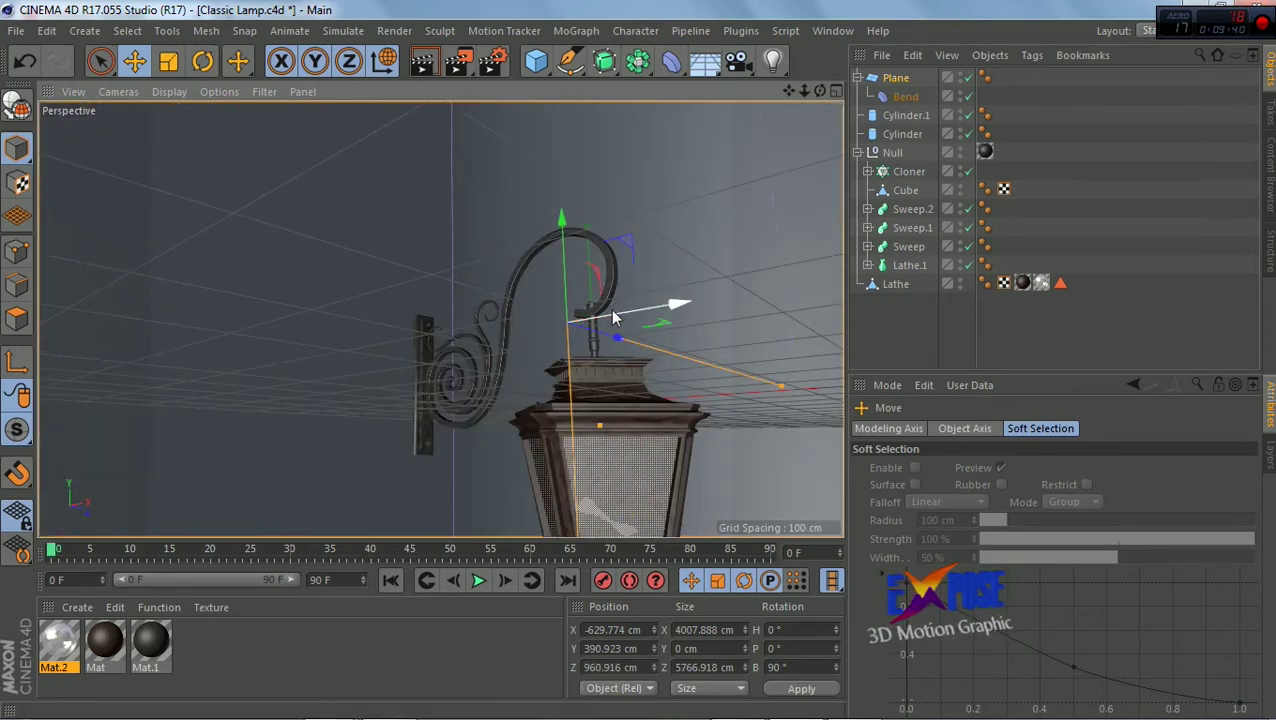
drag(613, 318, 688, 356)
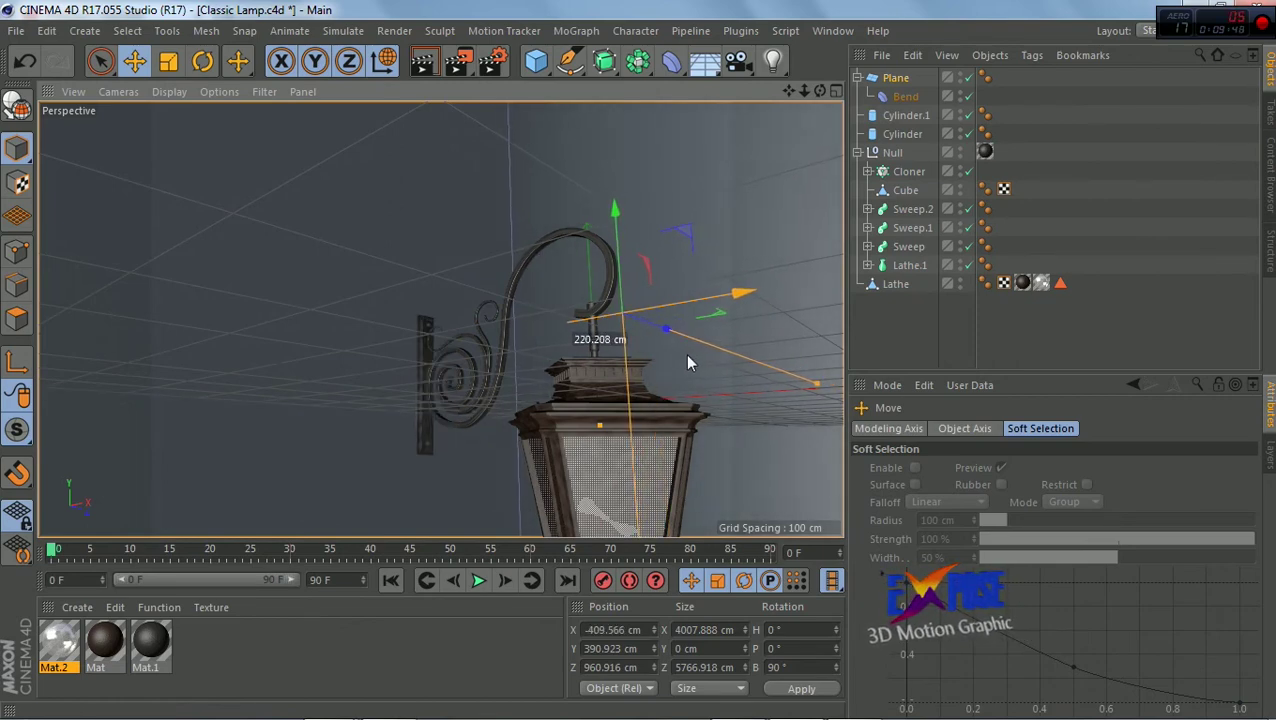
Render a preview and pull the view back to check the wall's new position
click(423, 61)
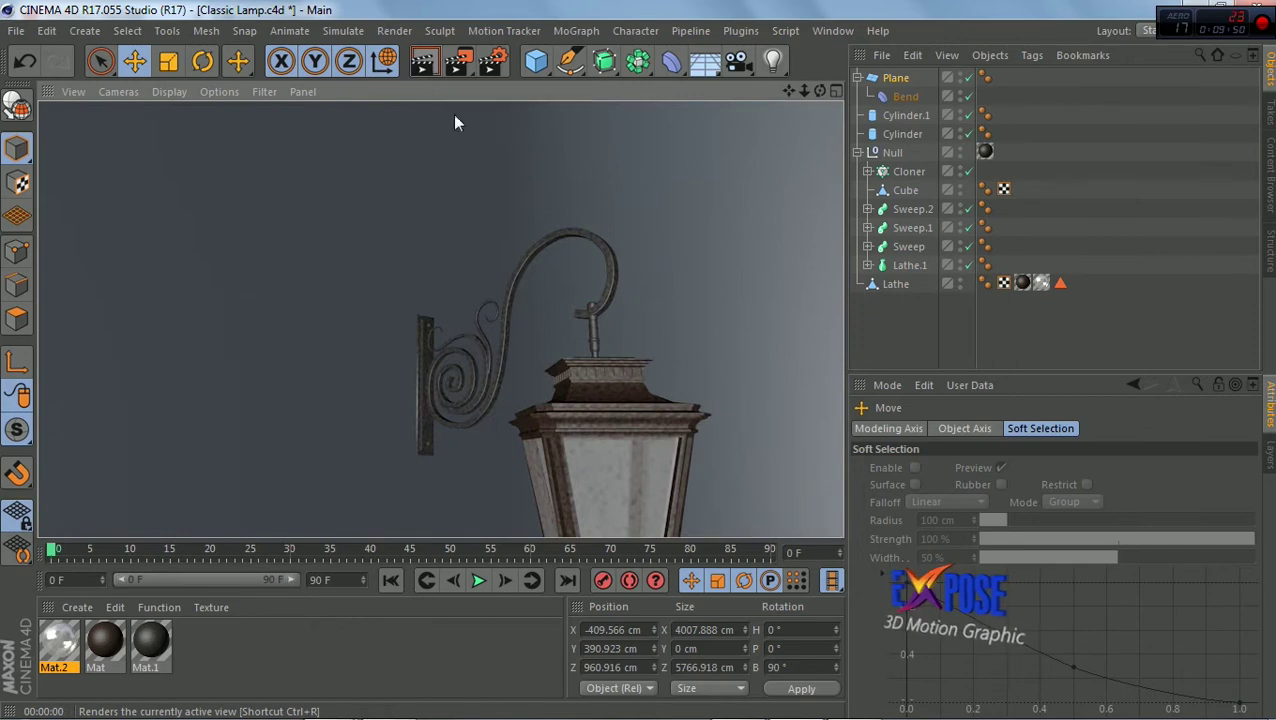
scroll(455, 122, down, 5)
drag(789, 91, 443, 319)
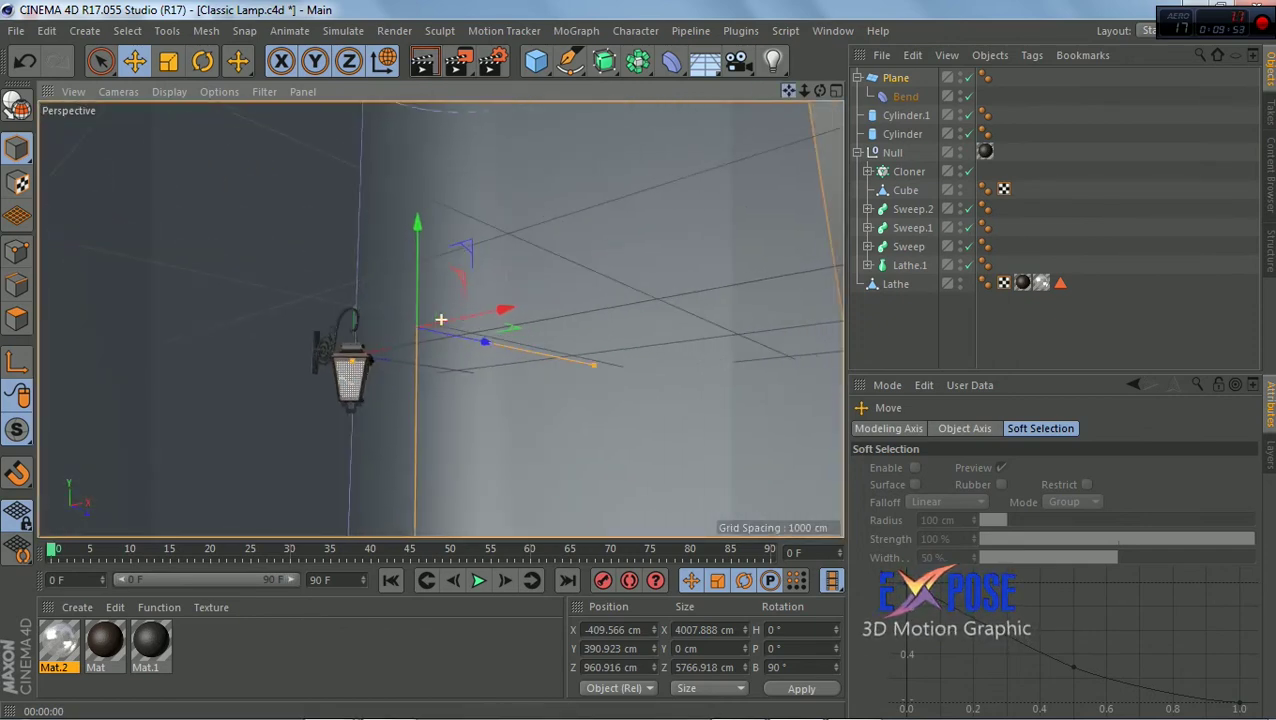
scroll(299, 337, up, 2)
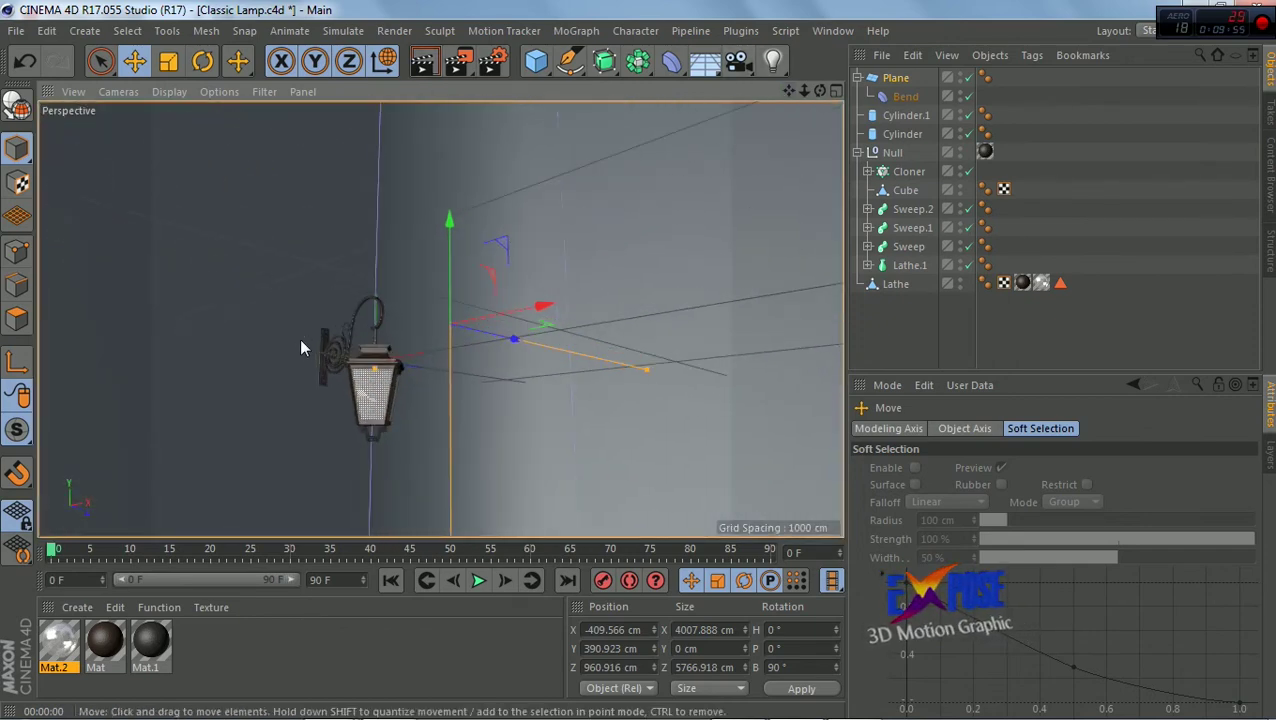
scroll(299, 338, up, 3)
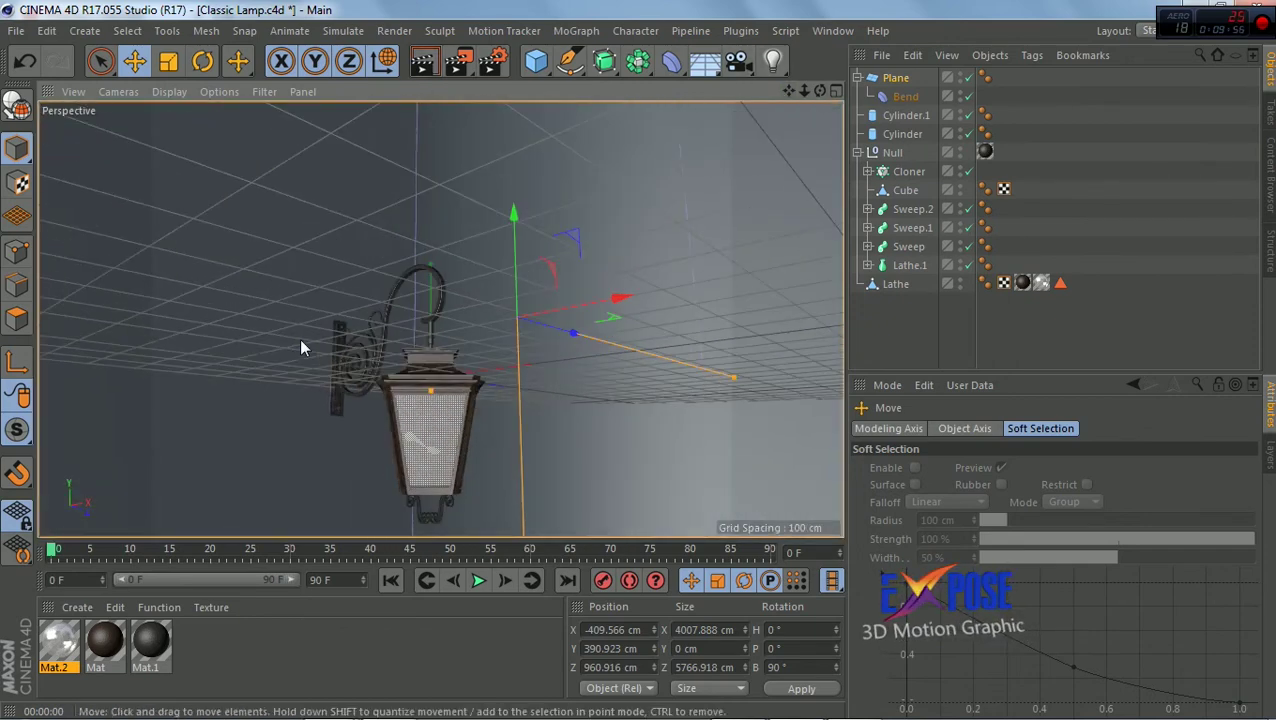
Create new material Mat.3 with reflectance turned off and a brown colour
double_click(199, 643)
double_click(197, 643)
click(374, 392)
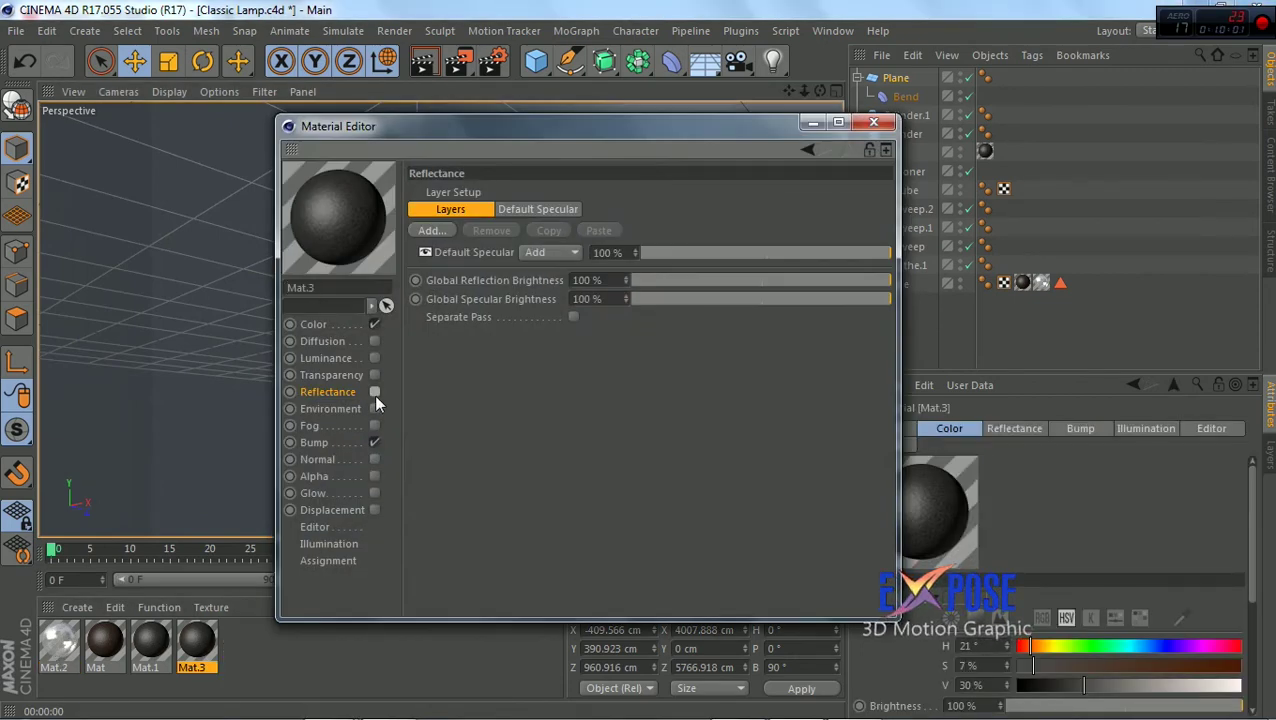
click(314, 323)
click(527, 192)
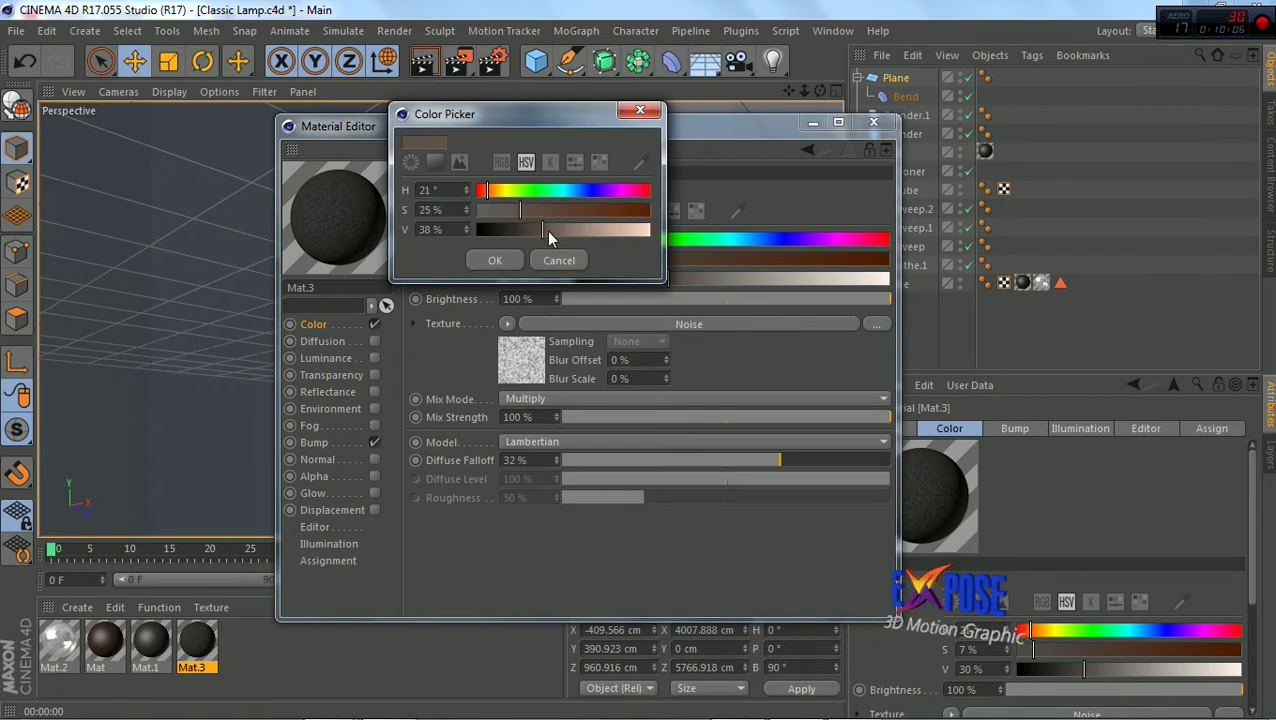
click(497, 259)
click(873, 122)
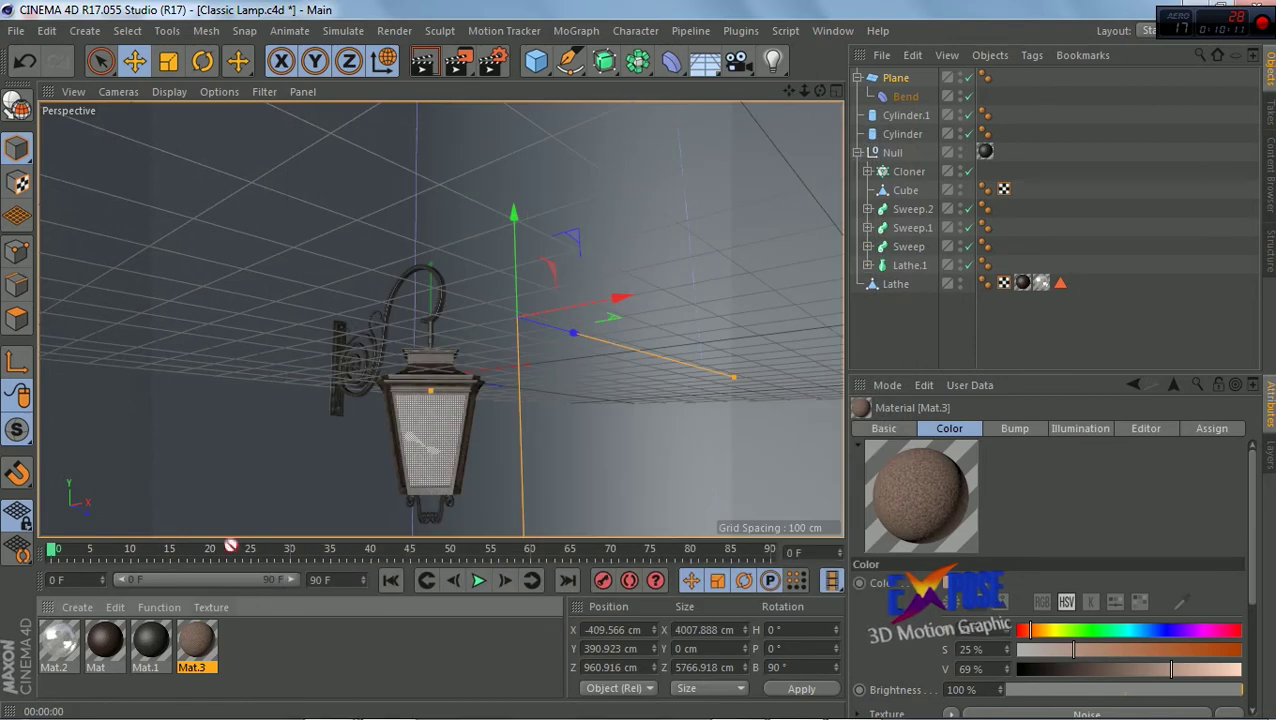
Apply Mat.3 to the wall plane and set its texture Length U and V to 30 %
drag(197, 645, 271, 355)
click(958, 641)
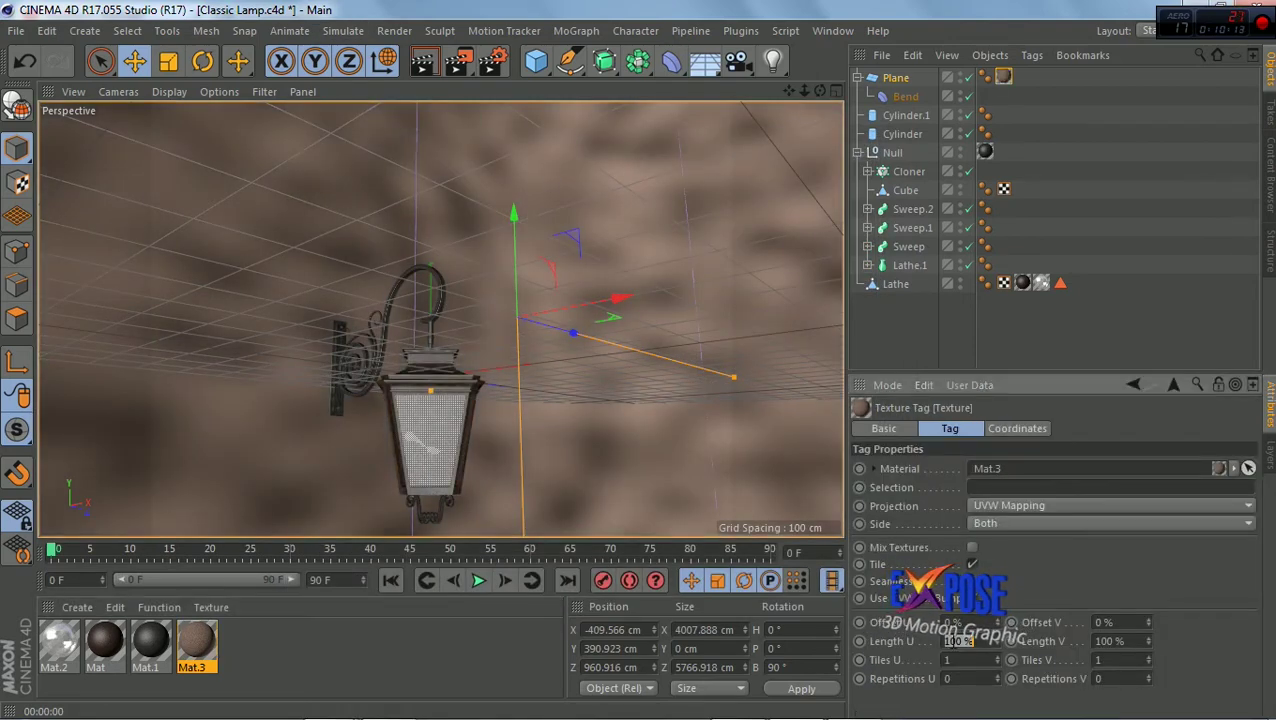
click(1107, 641)
text(30)
key(Return)
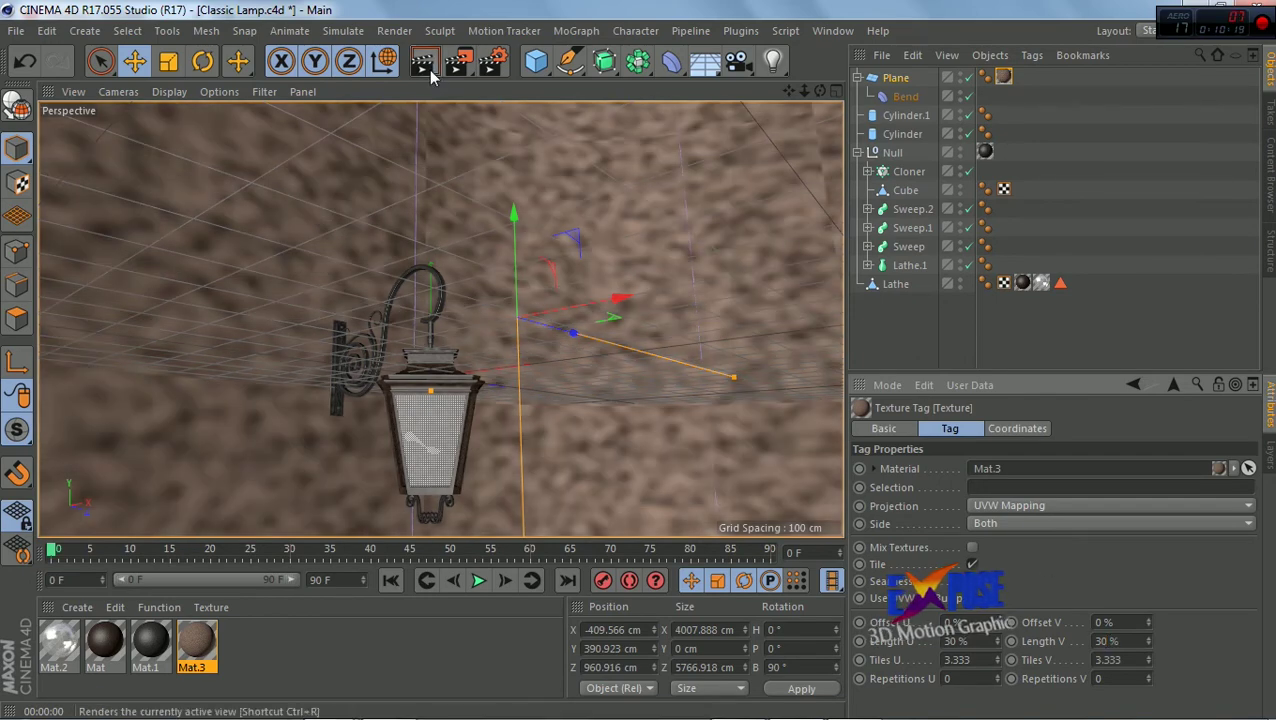
Render the textured wall, then render again from a lower-left angle on the lamp
click(429, 70)
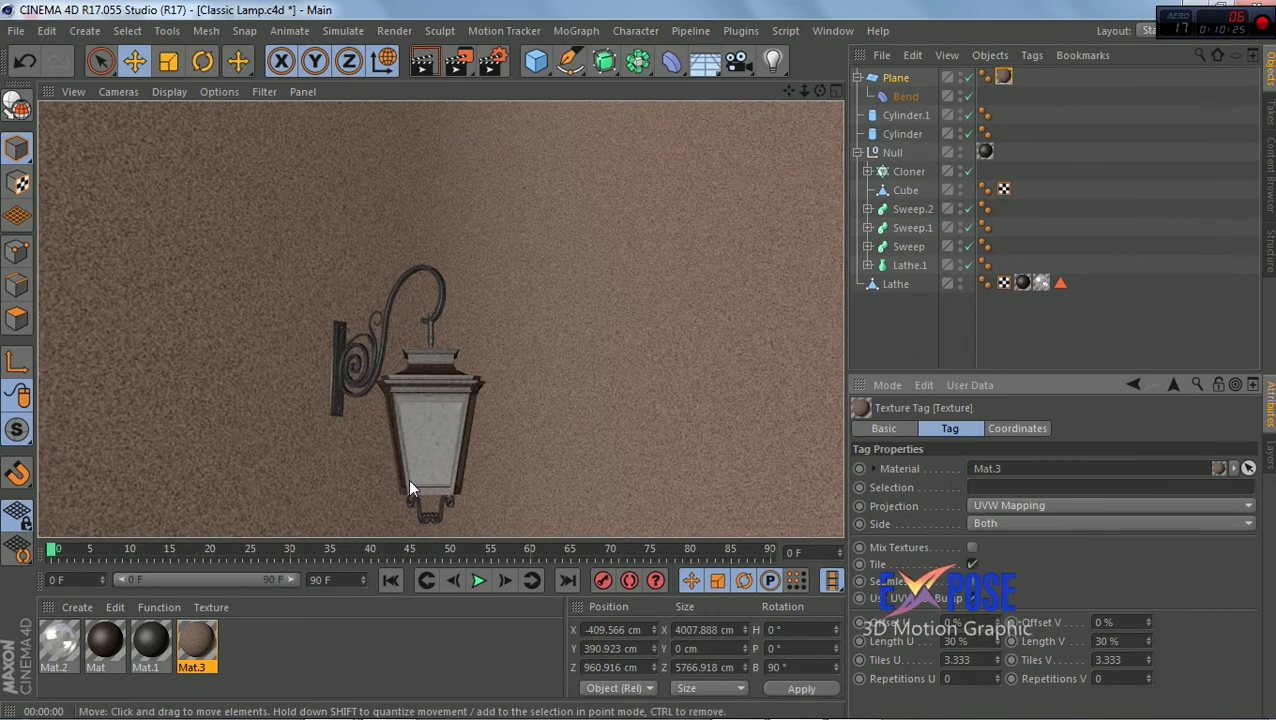
mouse_move(408, 478)
alt+mouse_down()
mouse_move(432, 218)
mouse_move(370, 222)
alt+mouse_up()
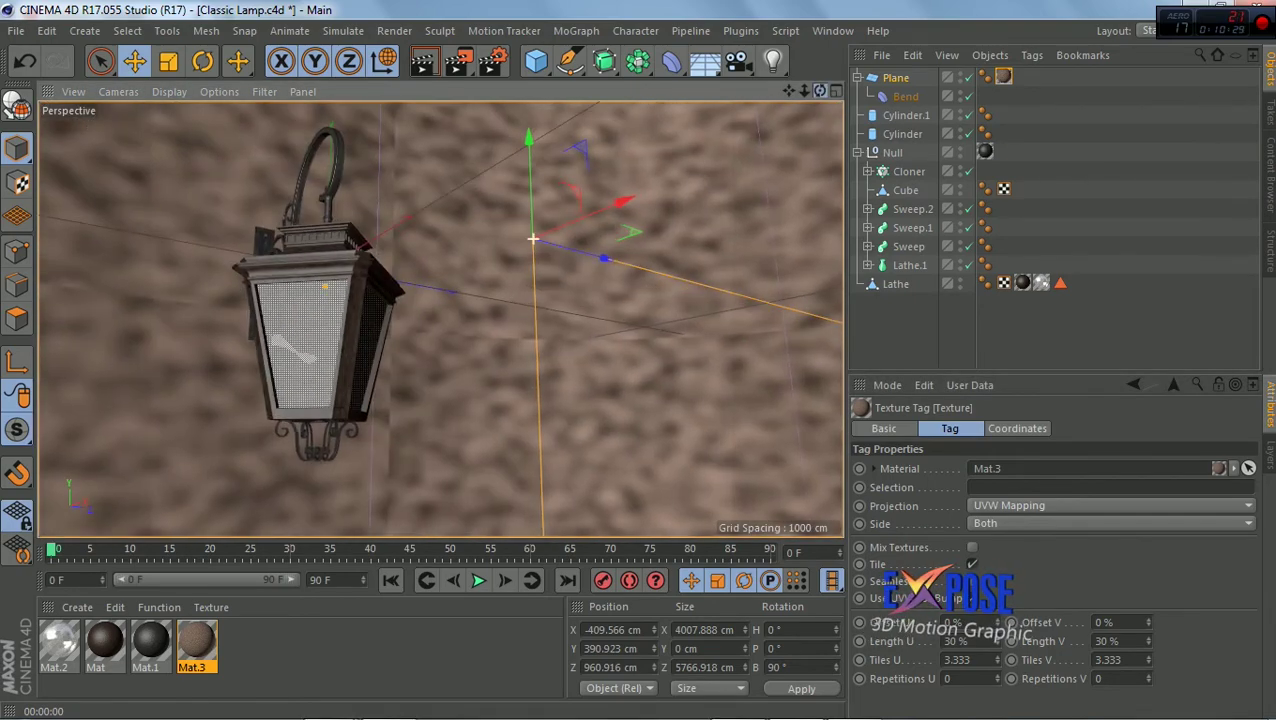
click(415, 65)
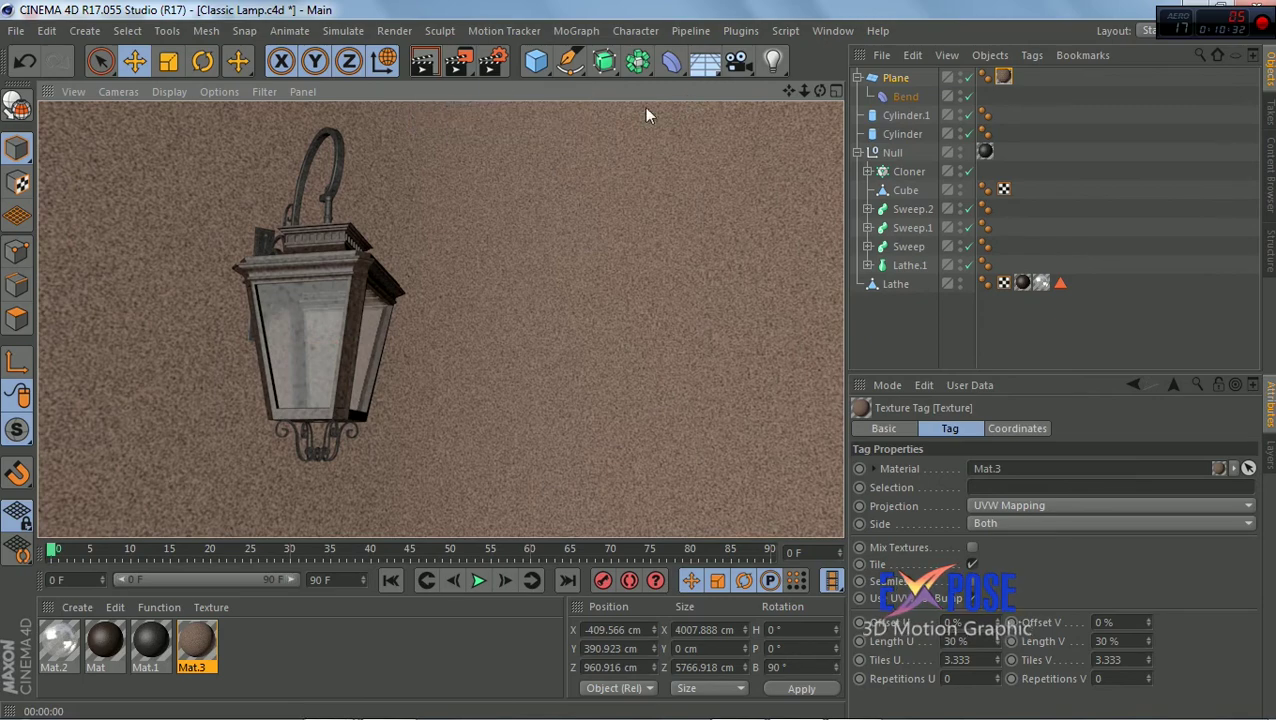
Change Mat.3's Noise Color 1 to a 48 % grey and re-render the wall
double_click(196, 641)
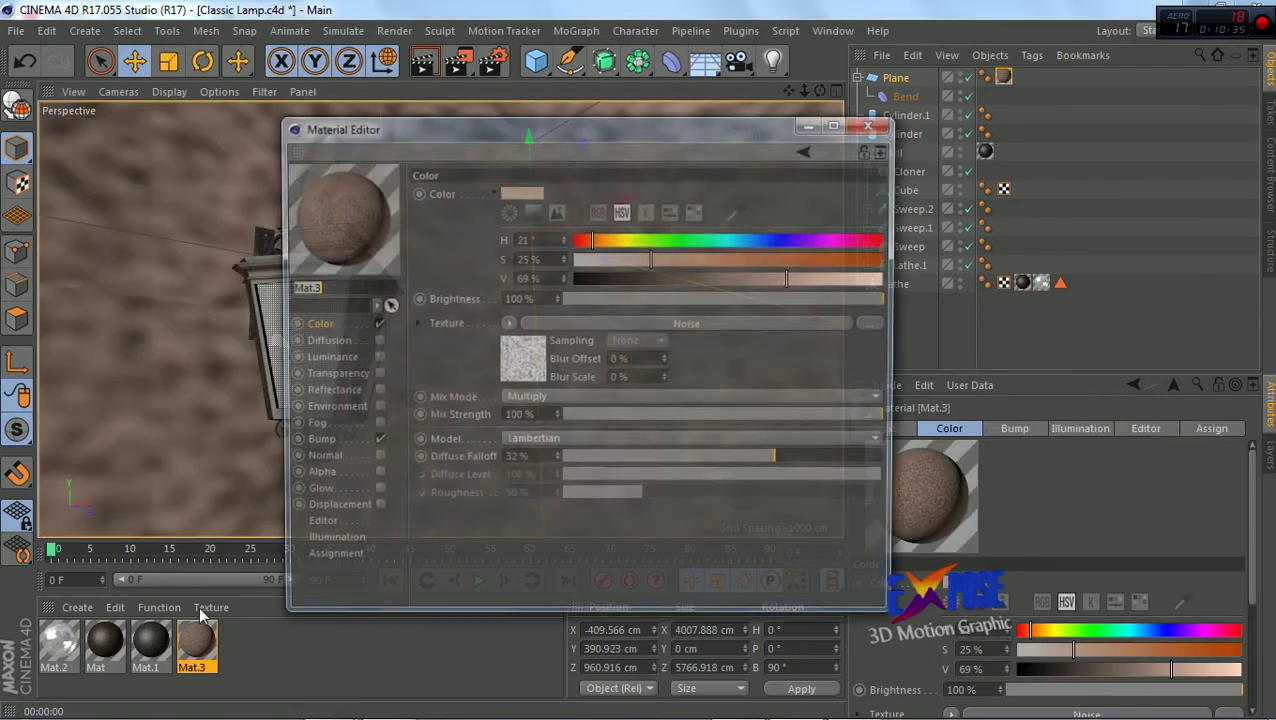
click(541, 342)
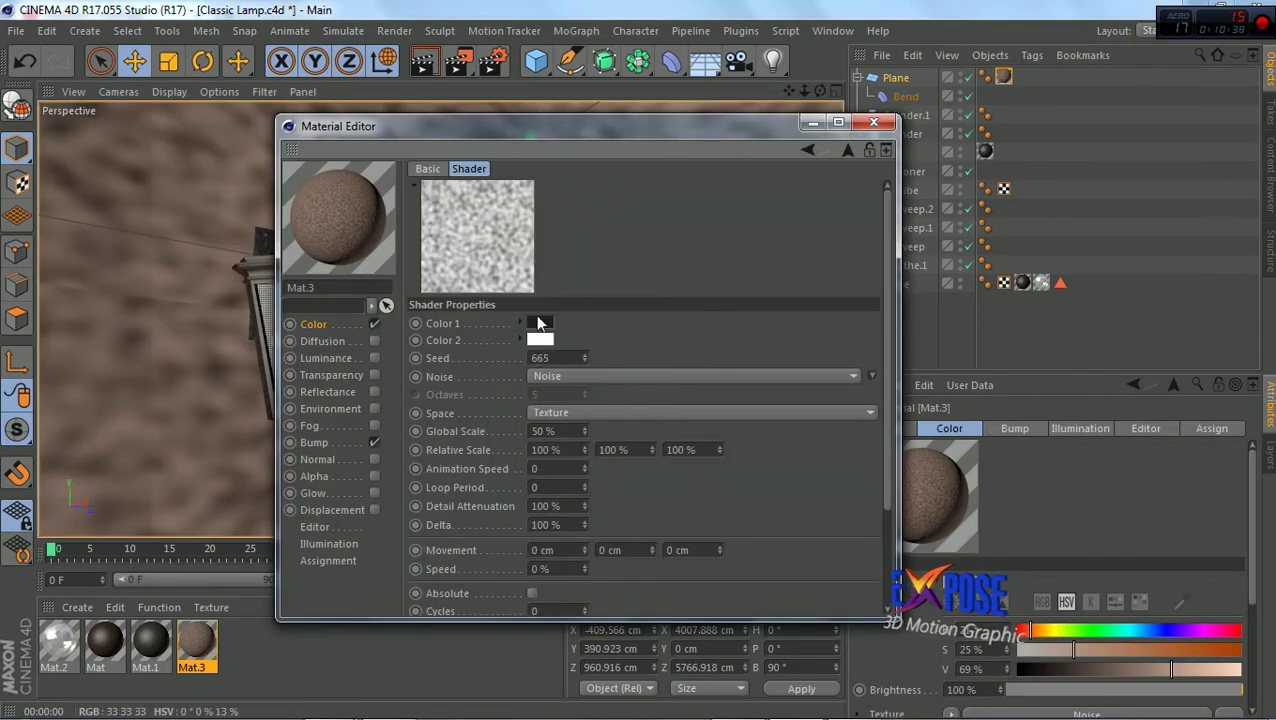
click(540, 322)
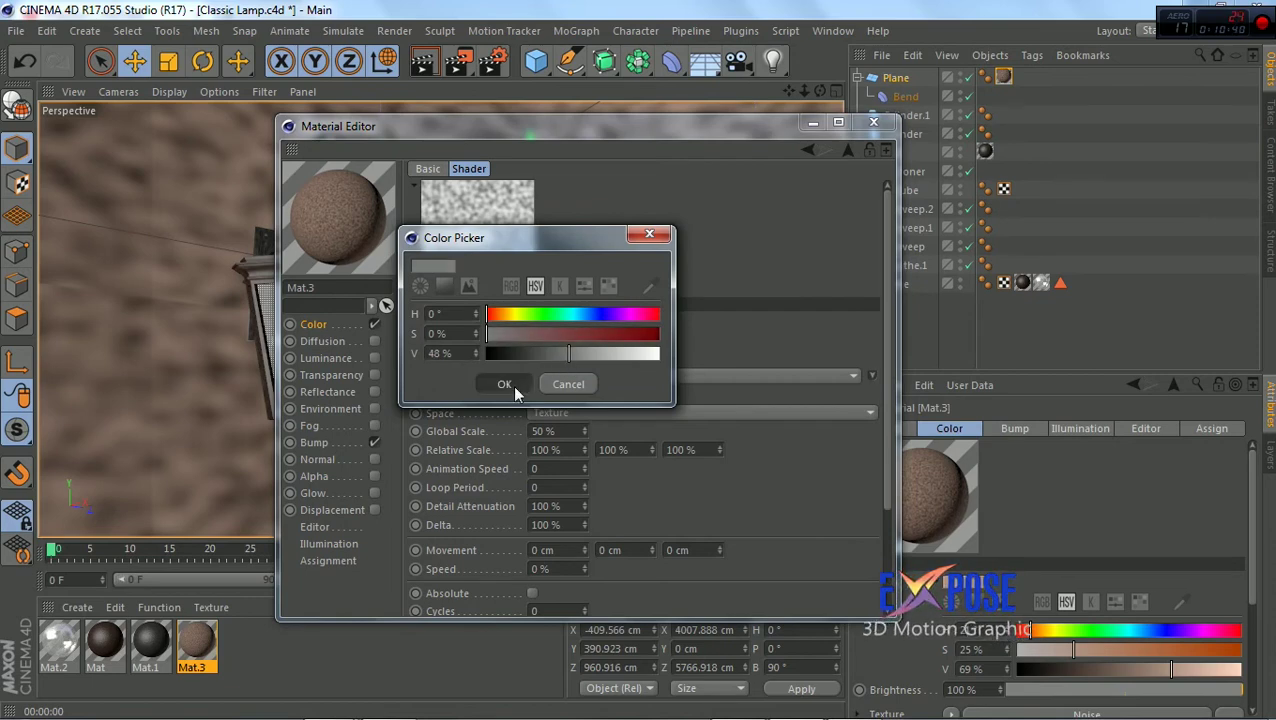
click(505, 385)
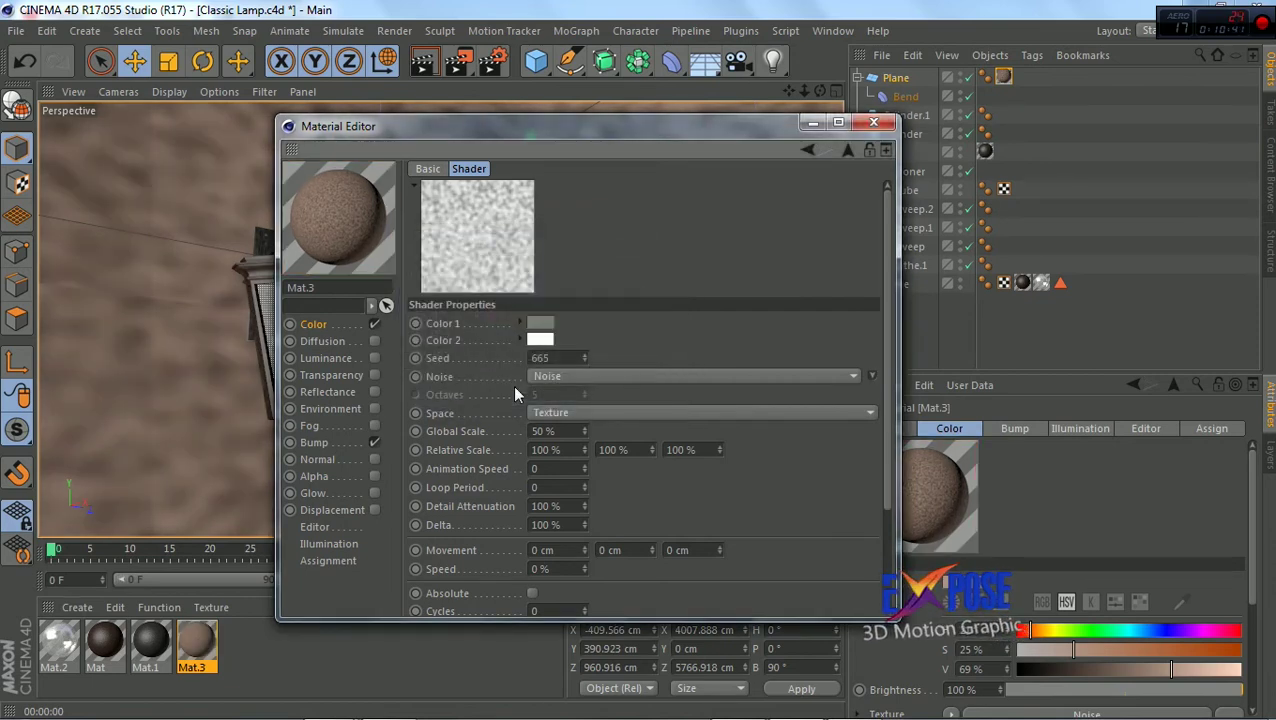
click(305, 323)
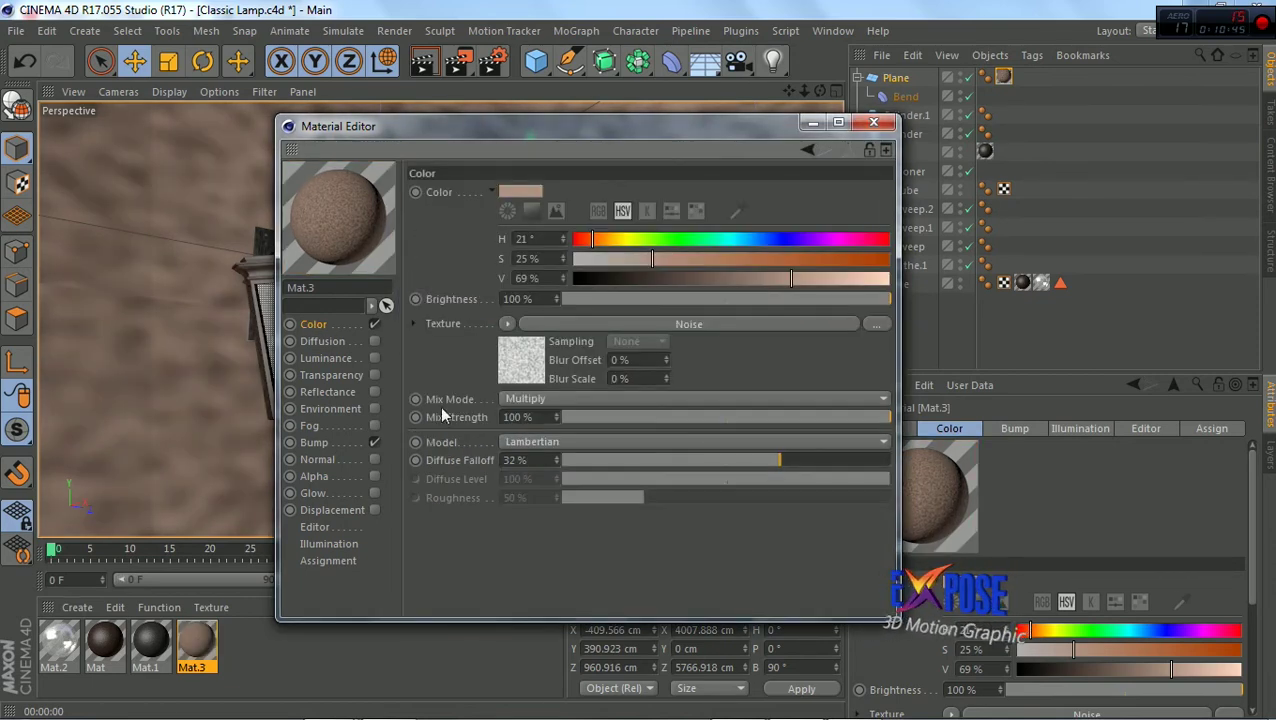
click(873, 121)
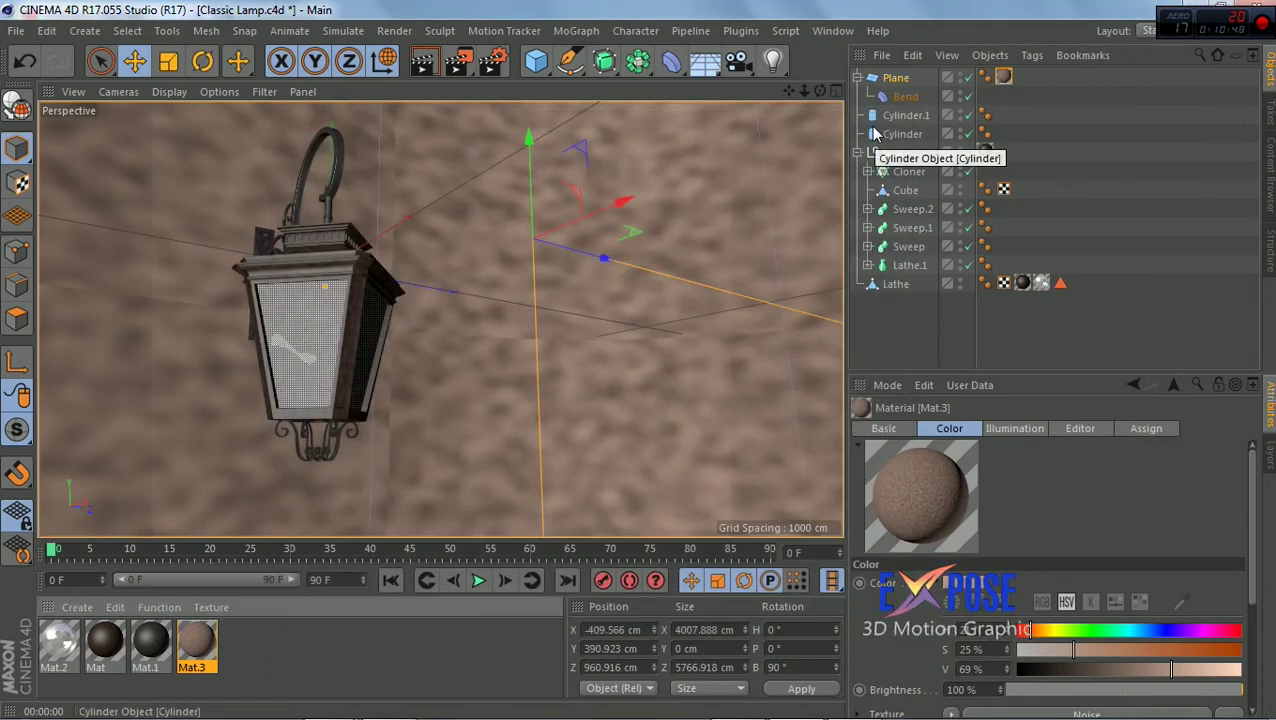
click(421, 66)
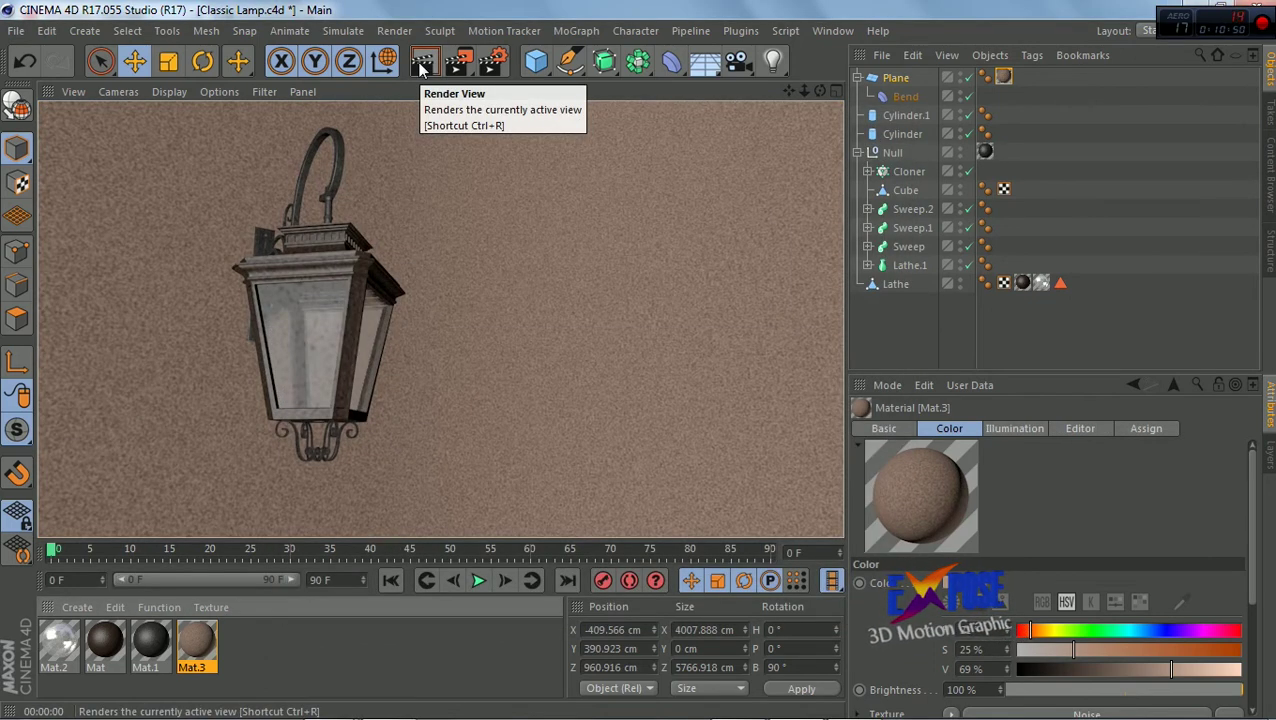
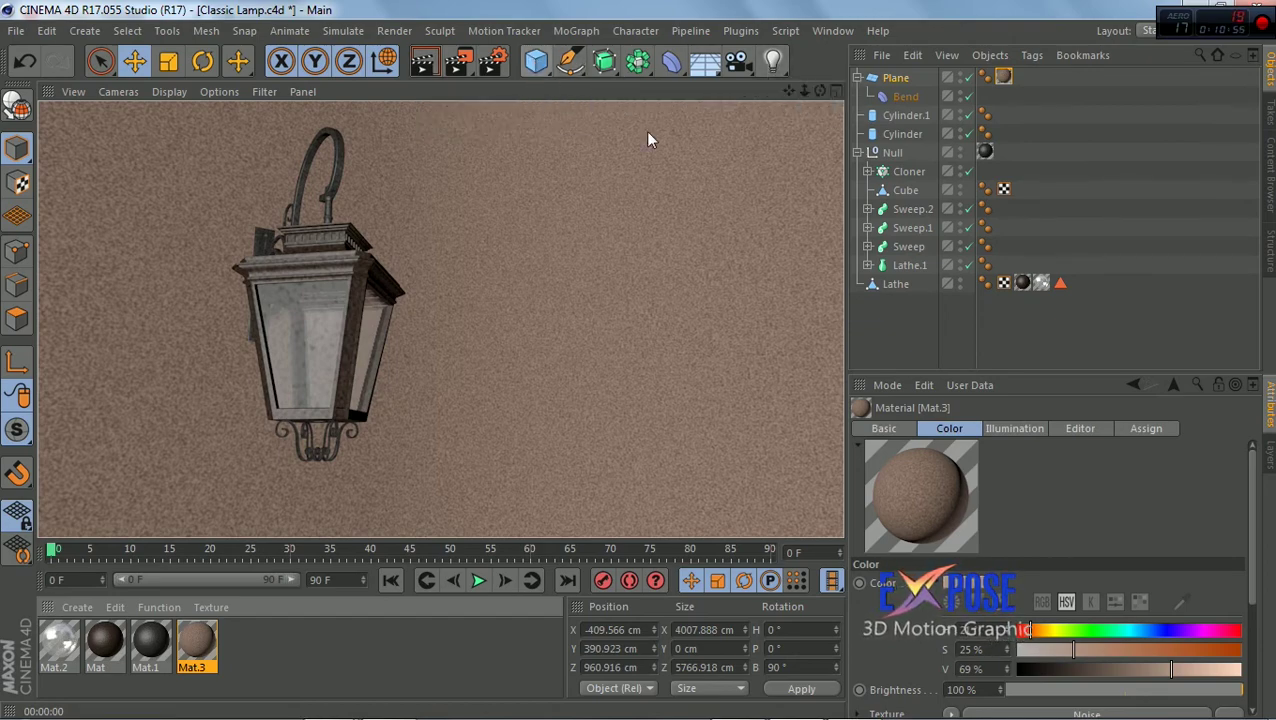
Hide the wall plane in the viewport
click(897, 80)
click(961, 77)
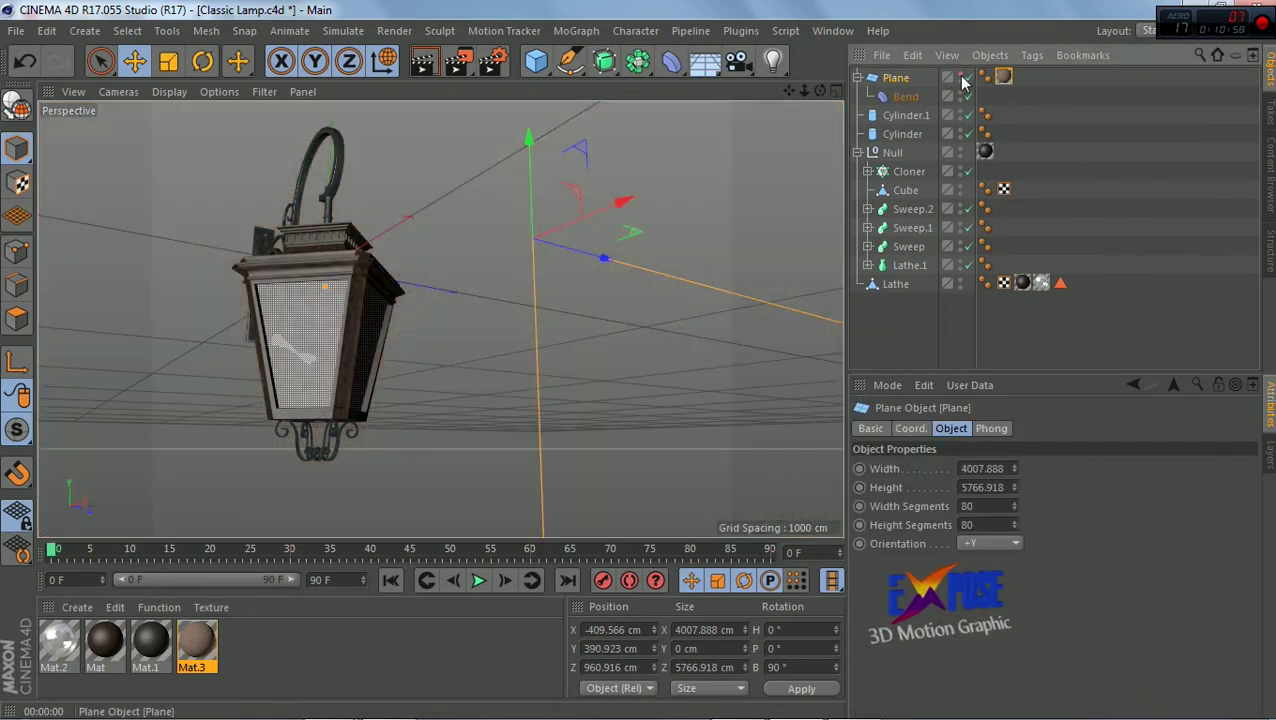
click(428, 226)
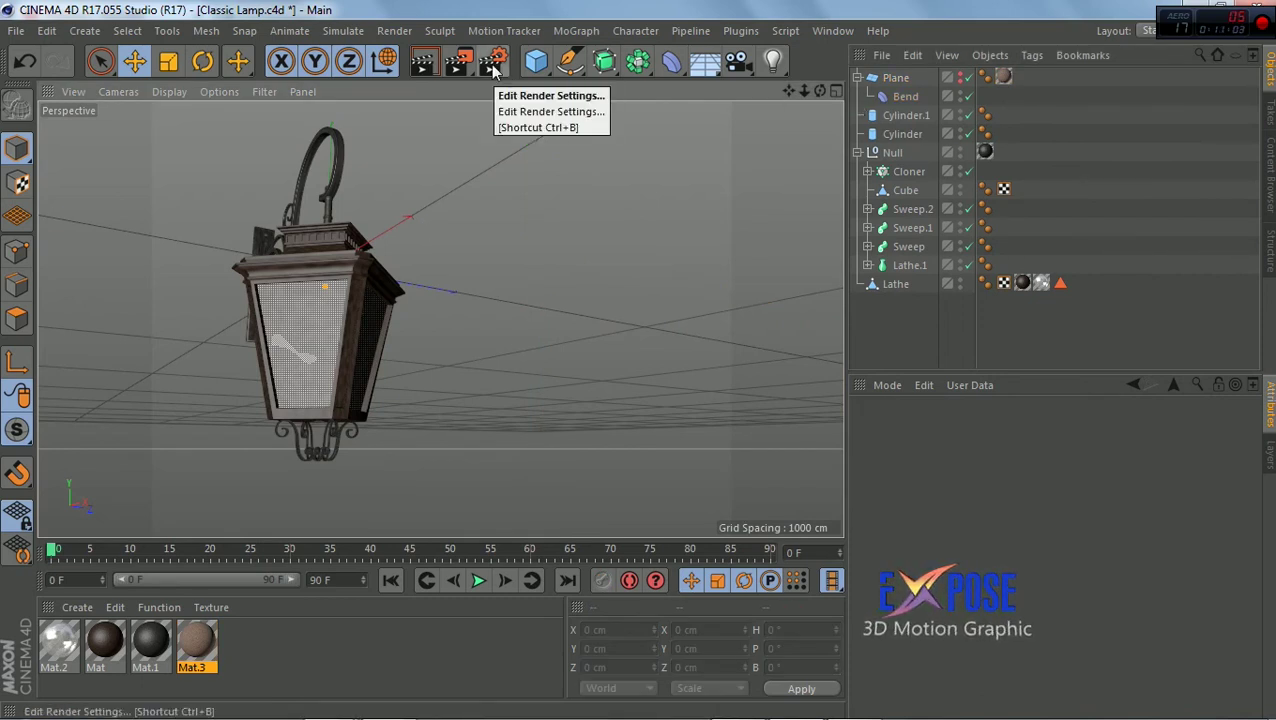
Add a sphere, make it editable, and shrink it, narrowing width and depth before scaling uniformly
click(540, 66)
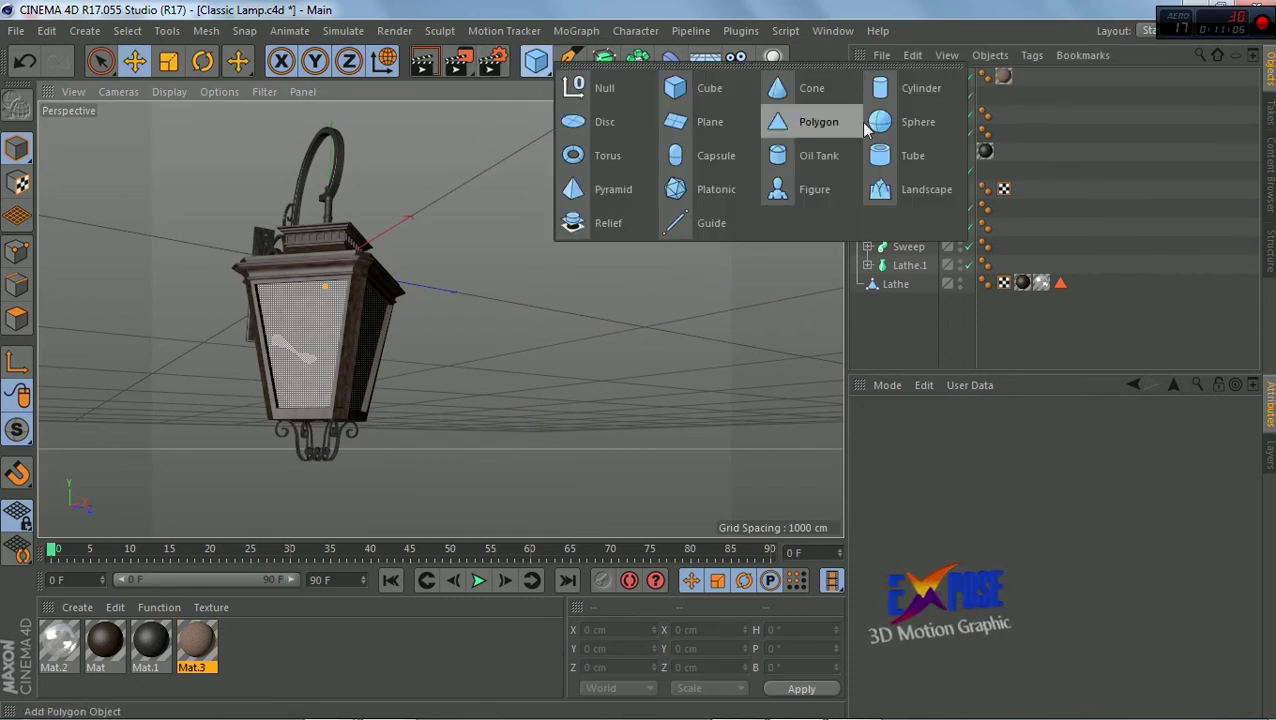
click(910, 120)
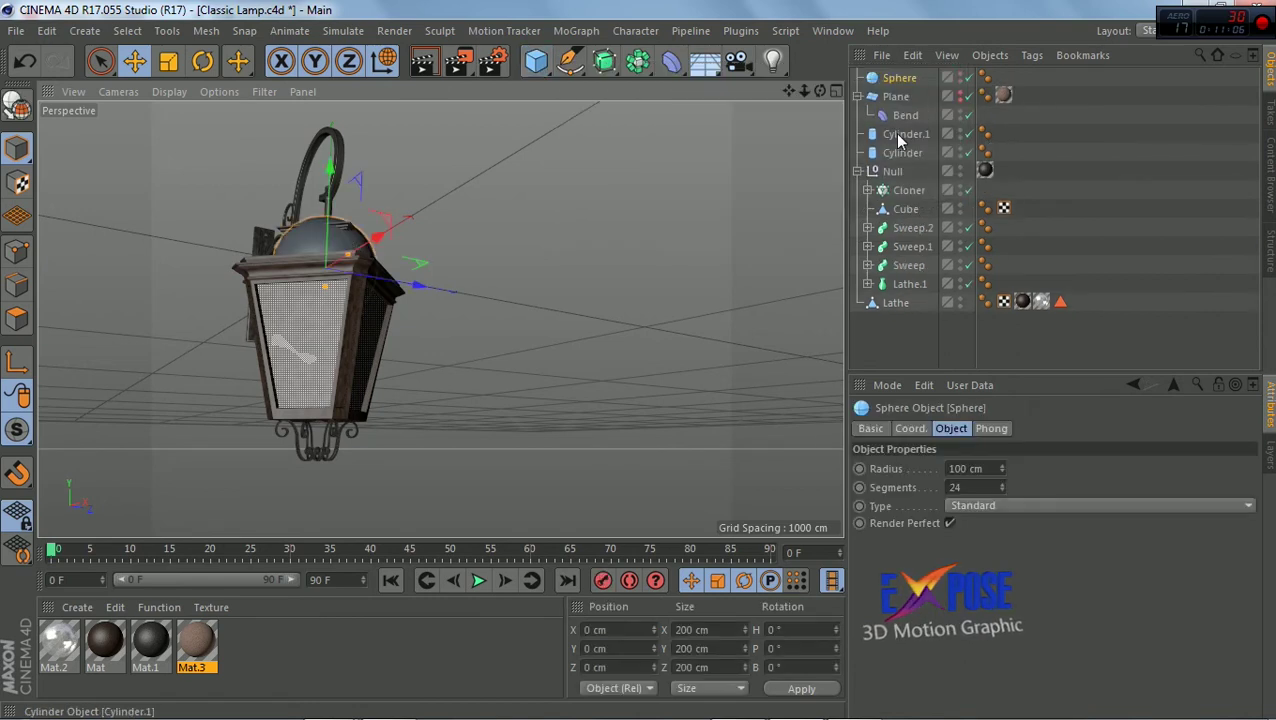
click(16, 104)
click(168, 61)
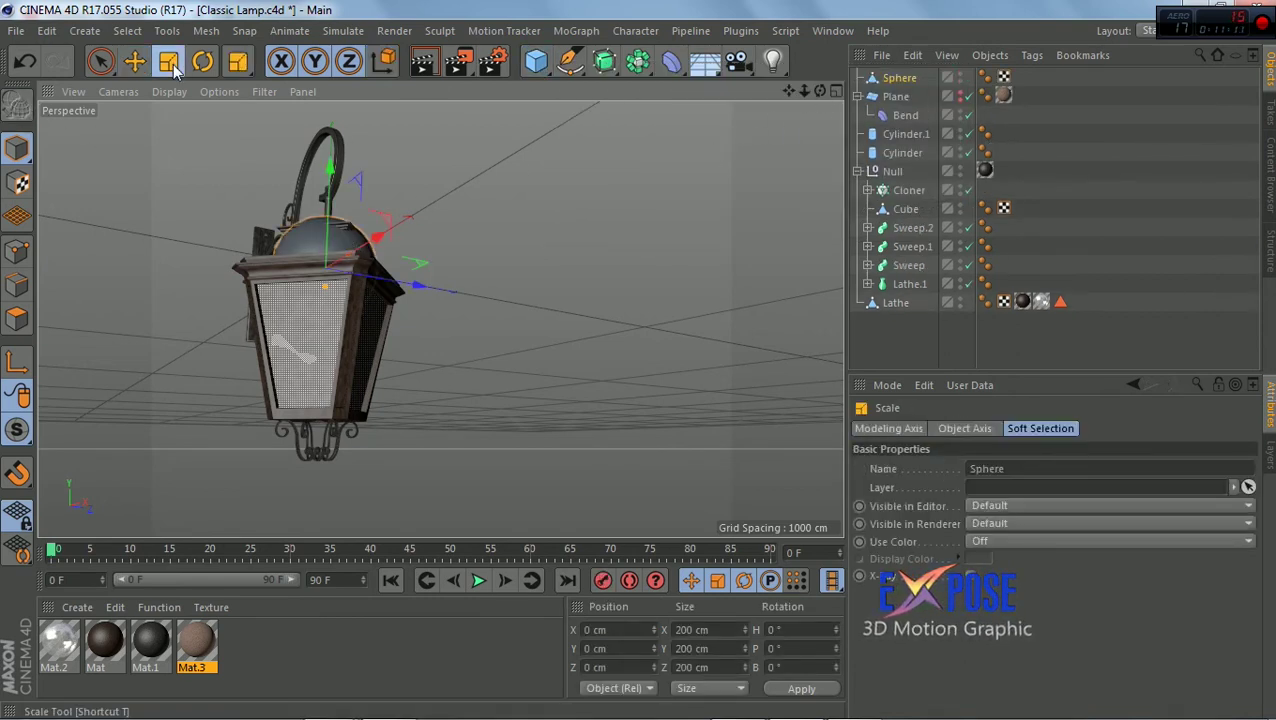
click(314, 61)
drag(597, 191, 371, 330)
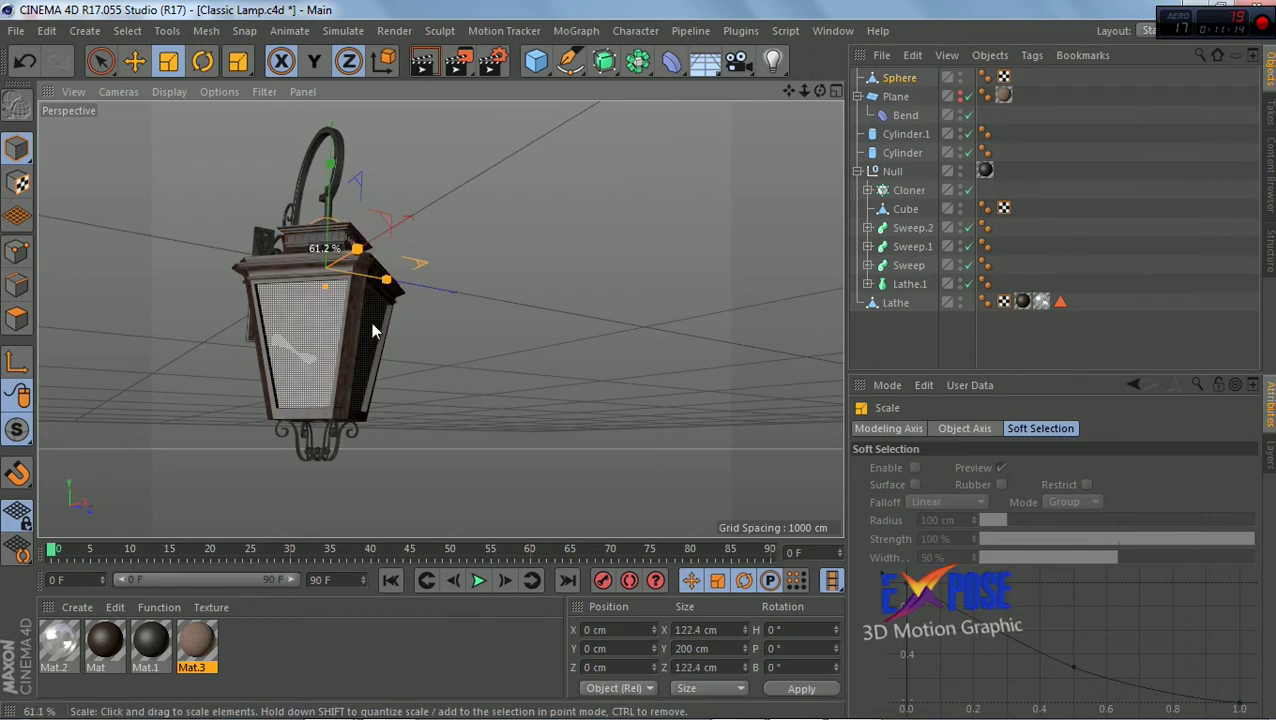
click(314, 61)
drag(602, 160, 555, 224)
Hide the lantern body, lower the sphere inside it, and shrink it to 64.107 × 134.961 × 64.107 cm
click(128, 70)
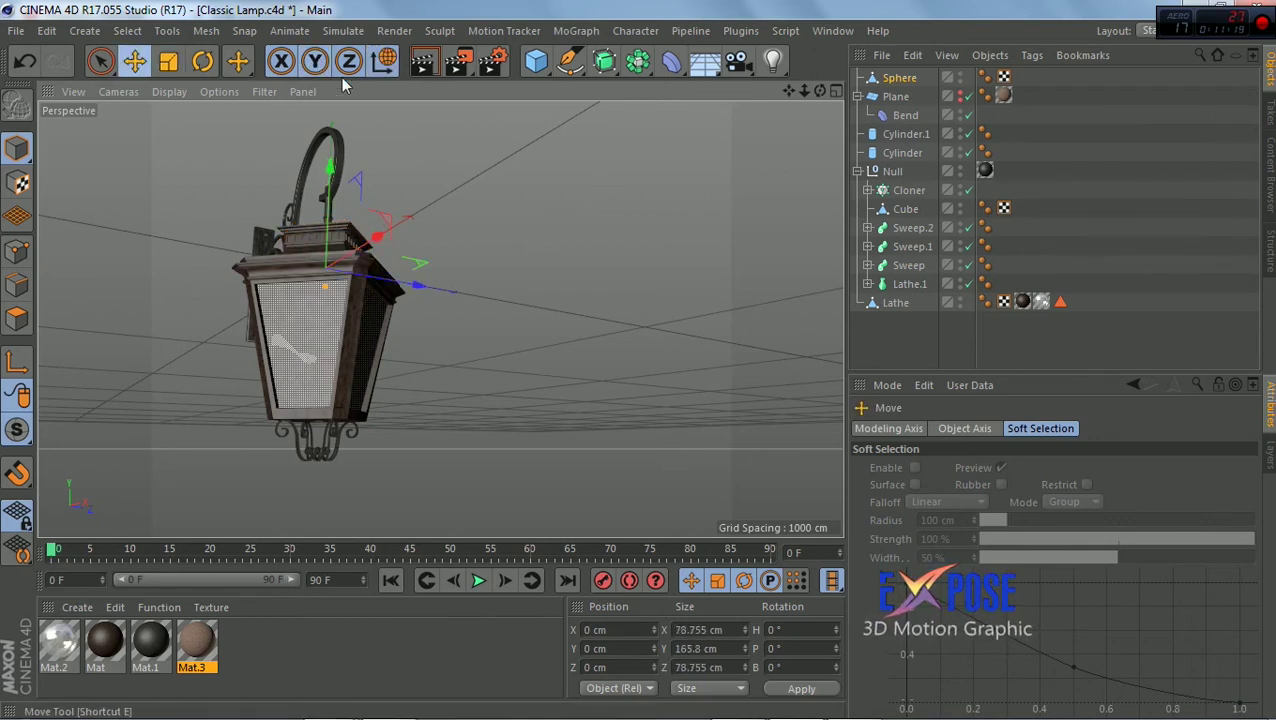
click(960, 302)
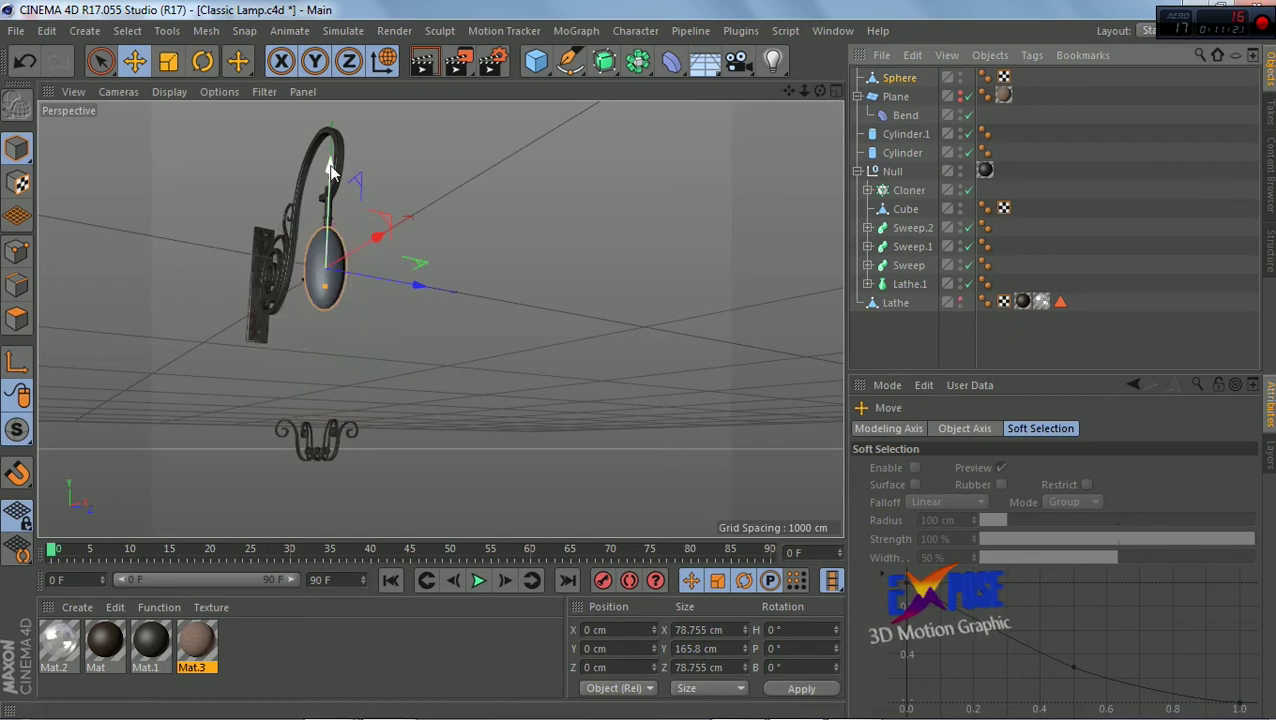
drag(328, 173, 333, 210)
key(t)
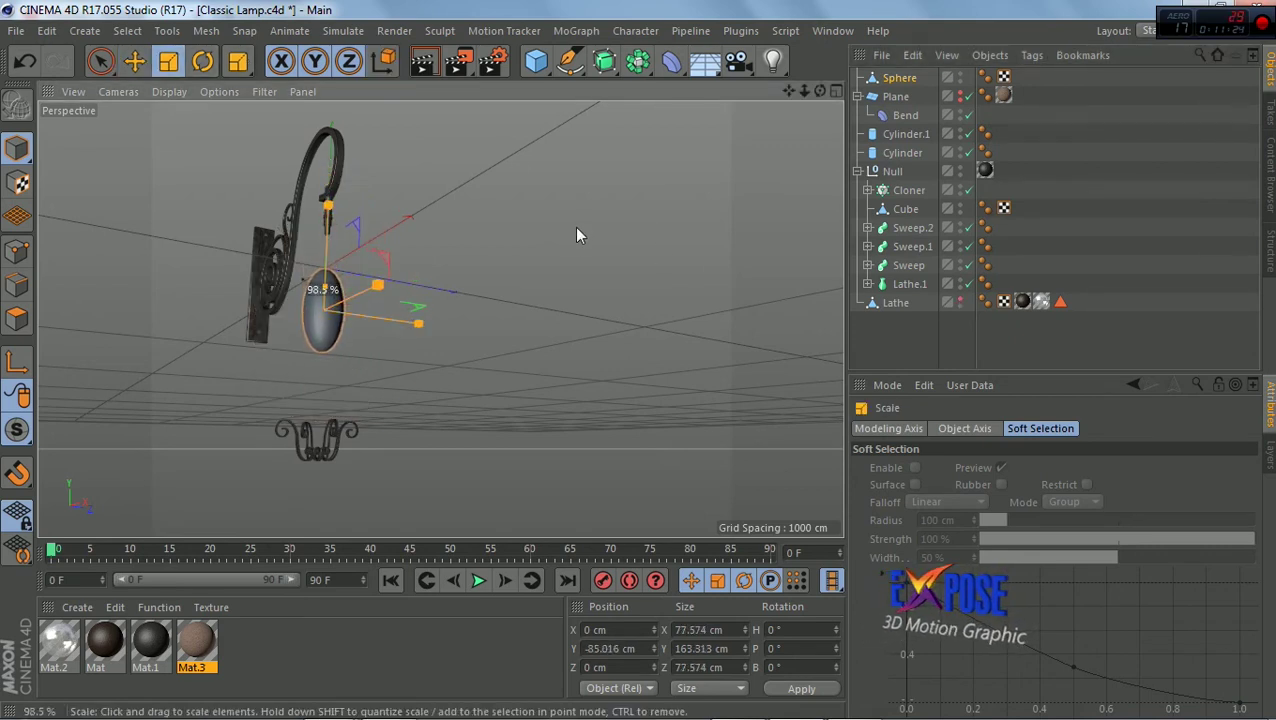
mouse_move(574, 226)
mouse_down()
mouse_move(525, 298)
mouse_move(520, 269)
mouse_up()
click(224, 626)
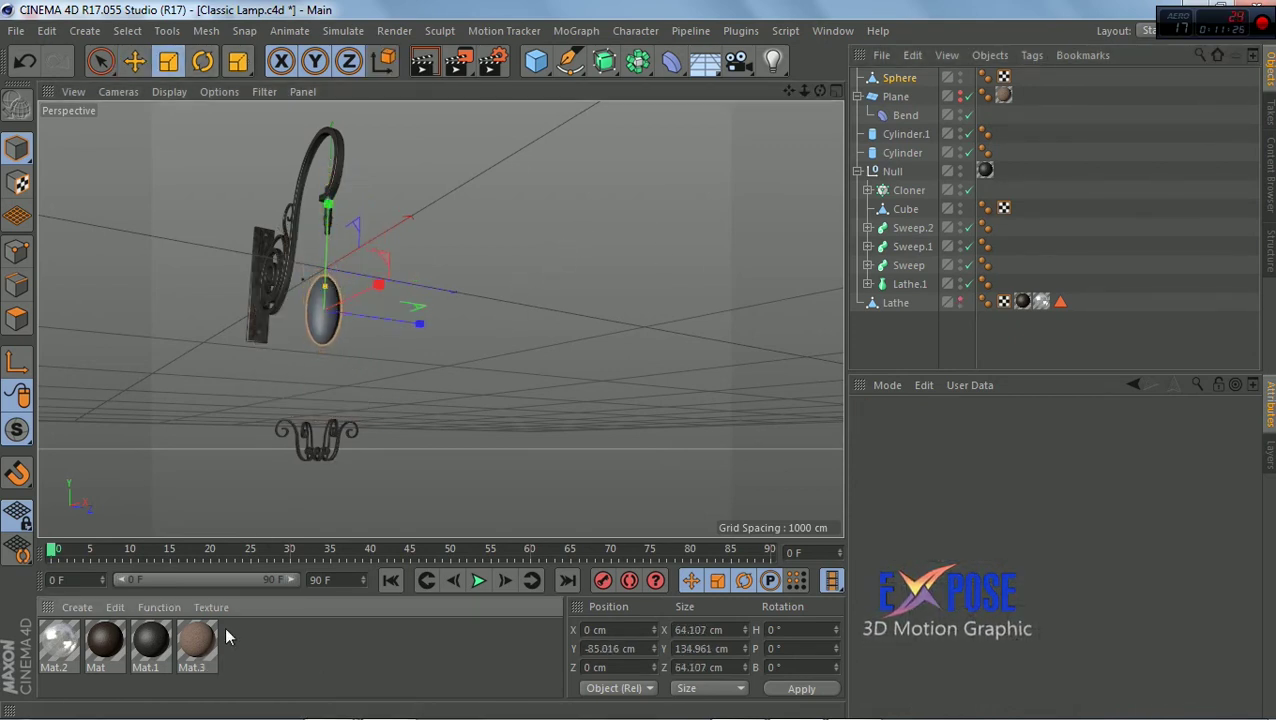
click(78, 607)
Create a new material, Mat.4, with a warm cream colour
click(116, 447)
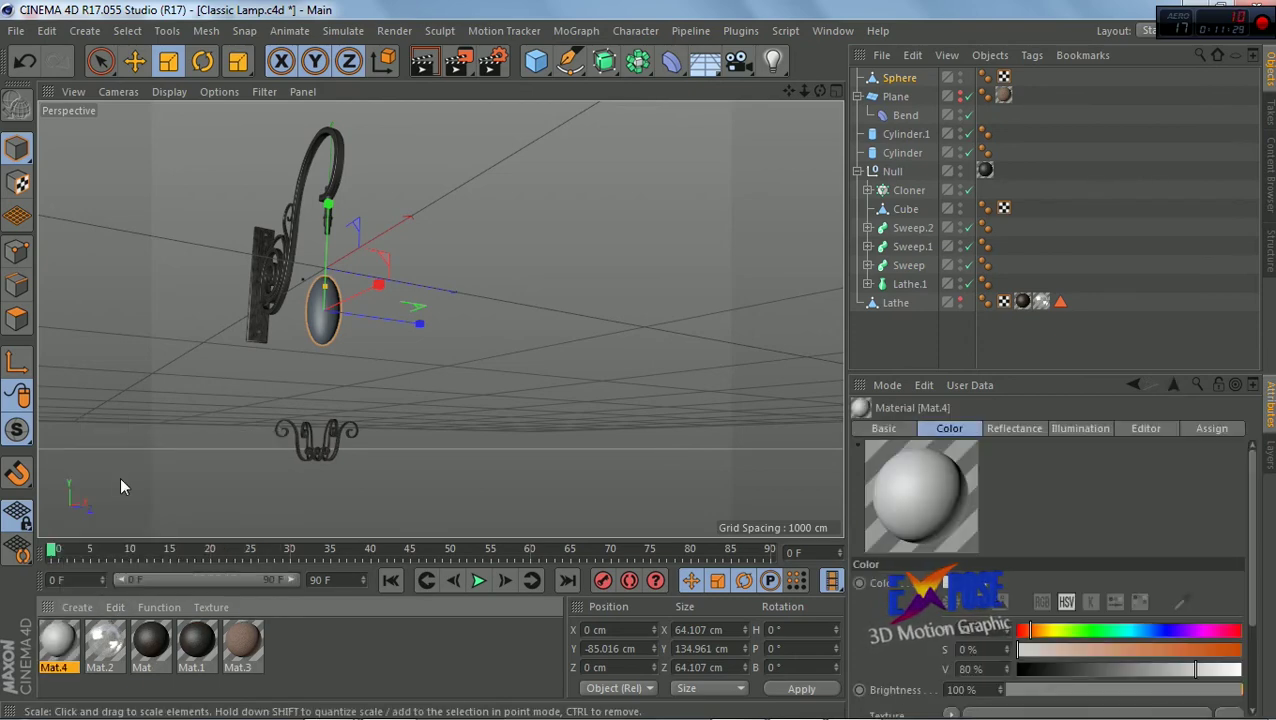
double_click(57, 645)
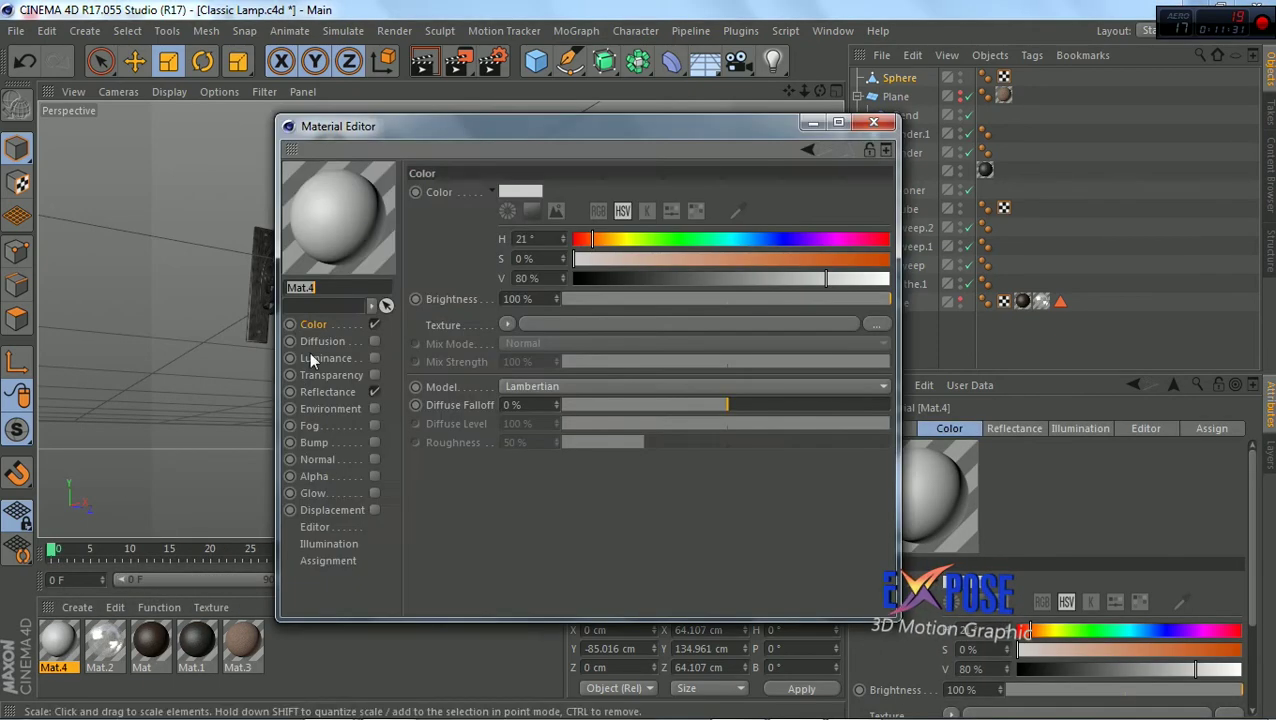
click(532, 193)
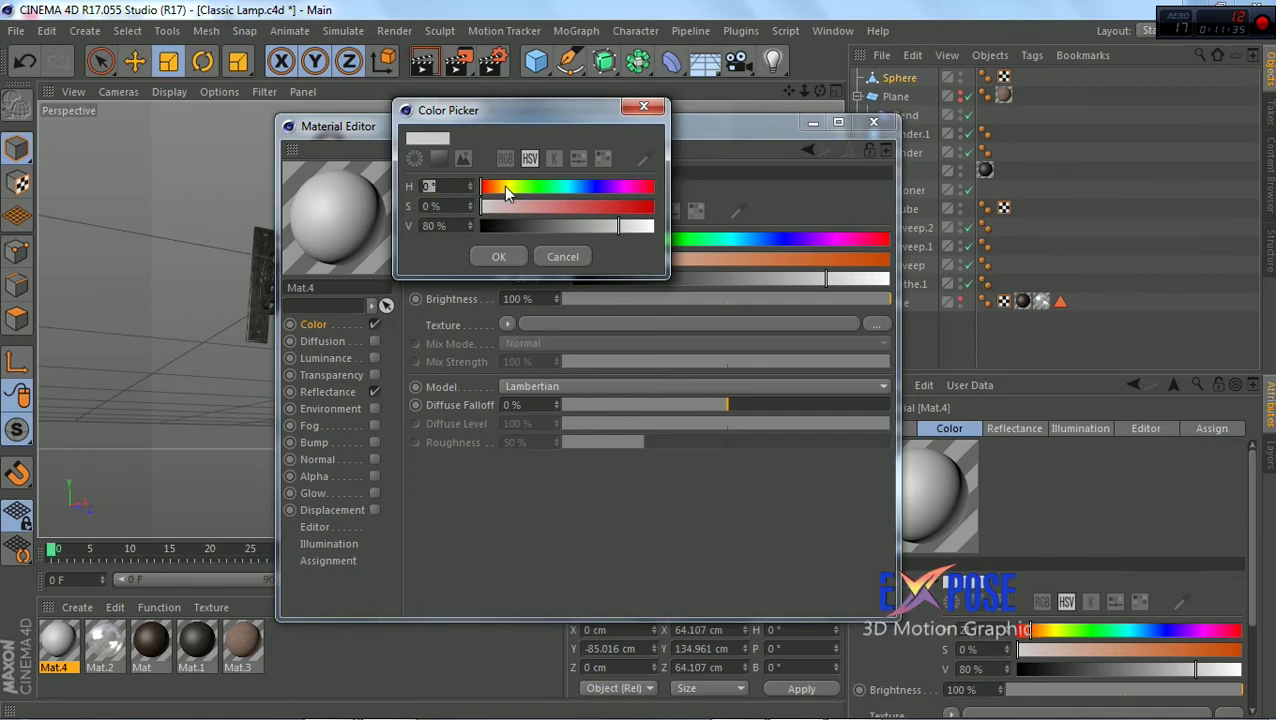
drag(503, 185, 508, 188)
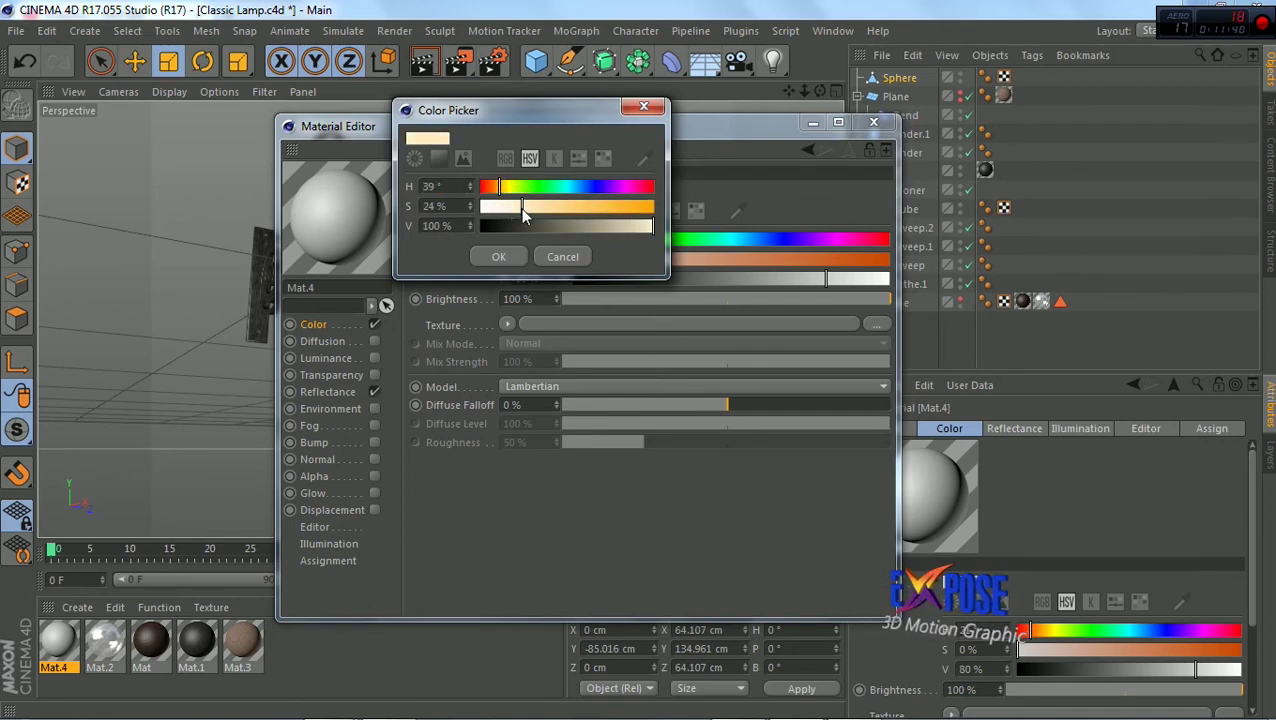
click(499, 256)
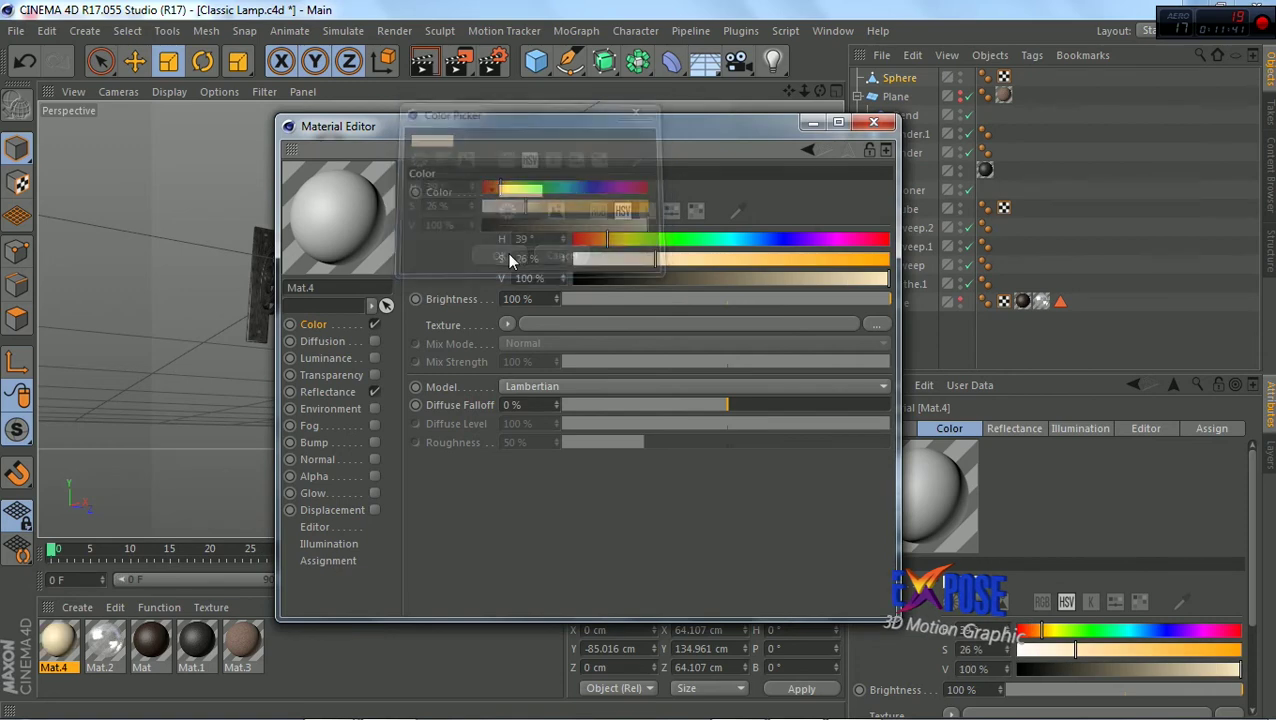
Enable Luminance on Mat.4 with a cream colour at 34% saturation
click(373, 359)
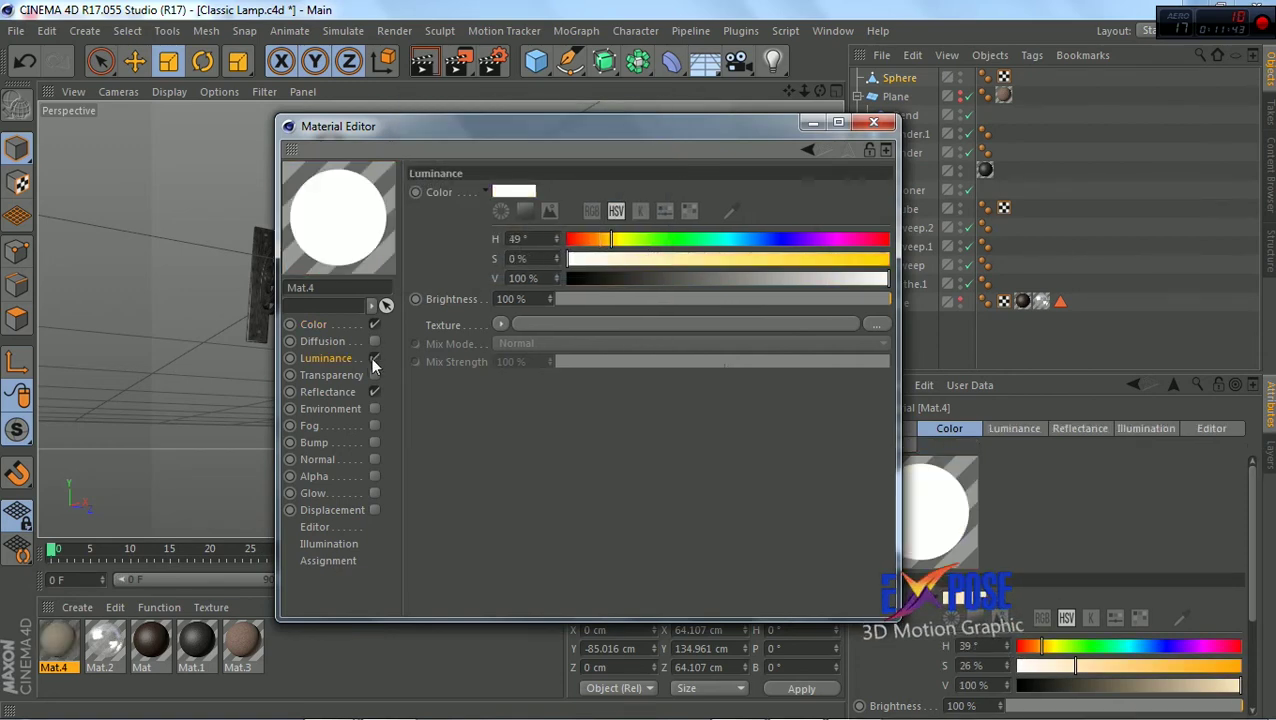
click(696, 258)
click(676, 258)
click(606, 240)
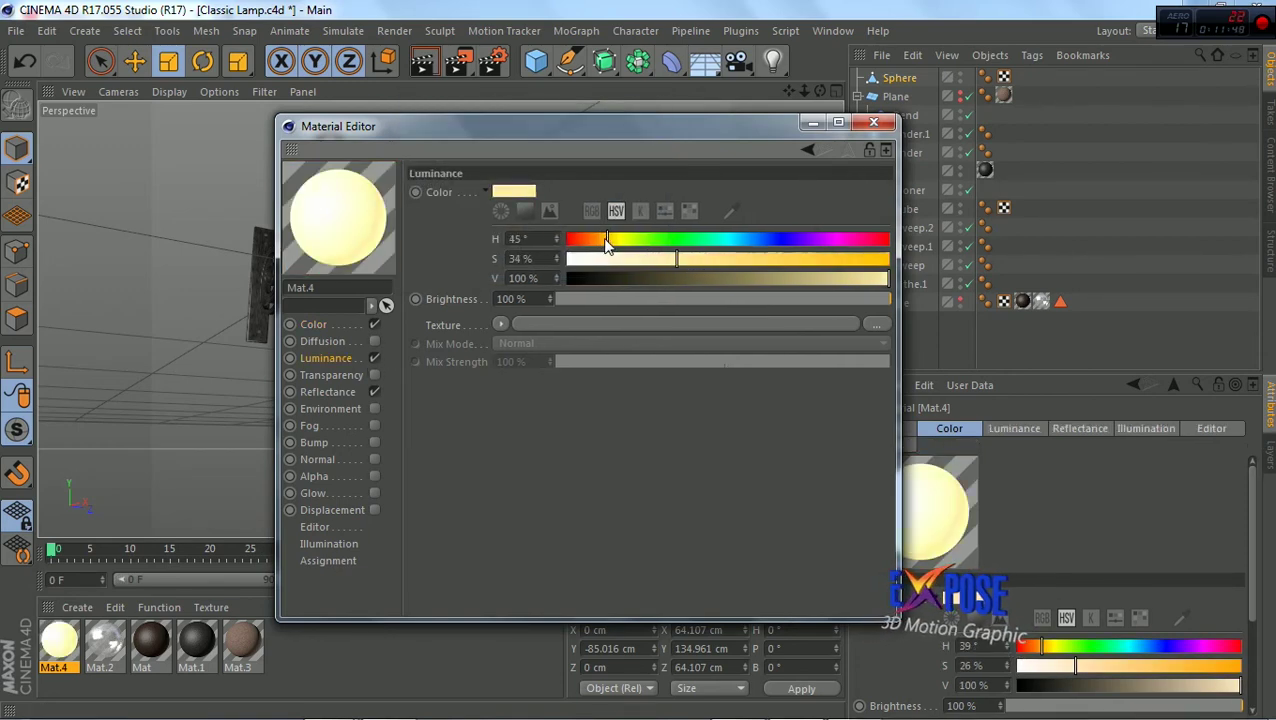
Enable Glow with its own pale cream colour at hue 47°, not the material colour
click(374, 493)
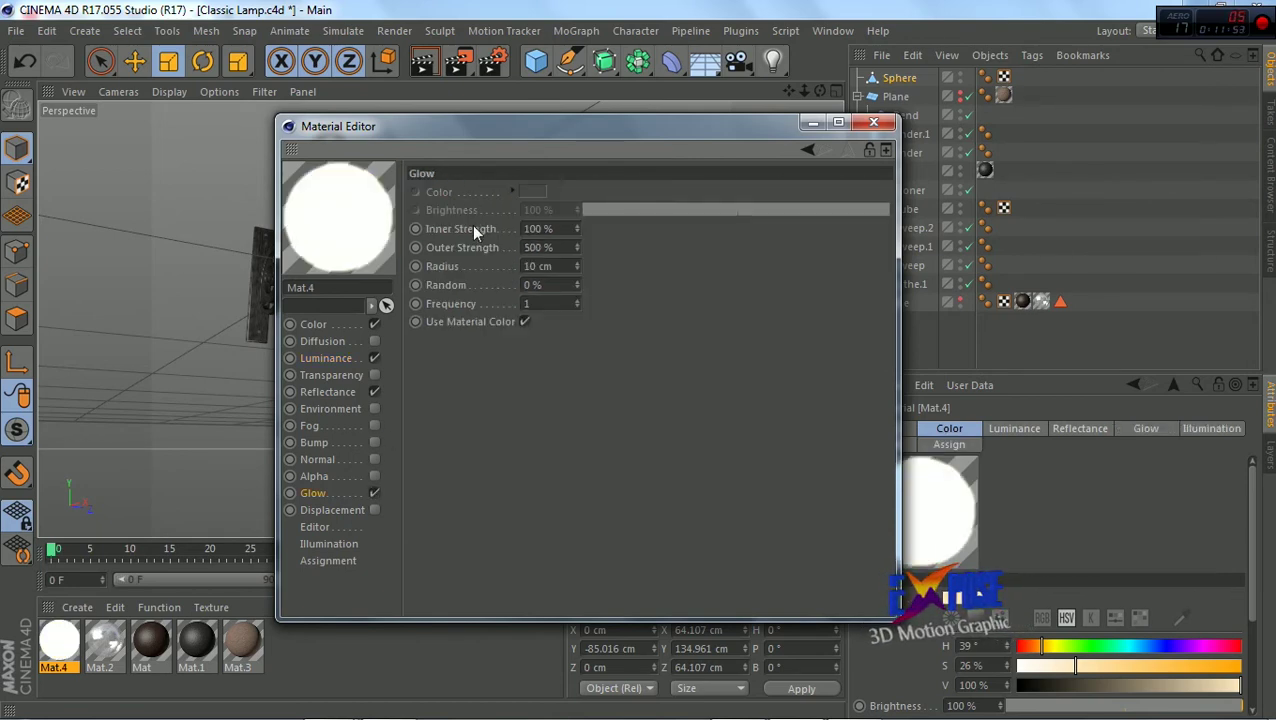
click(524, 321)
click(533, 192)
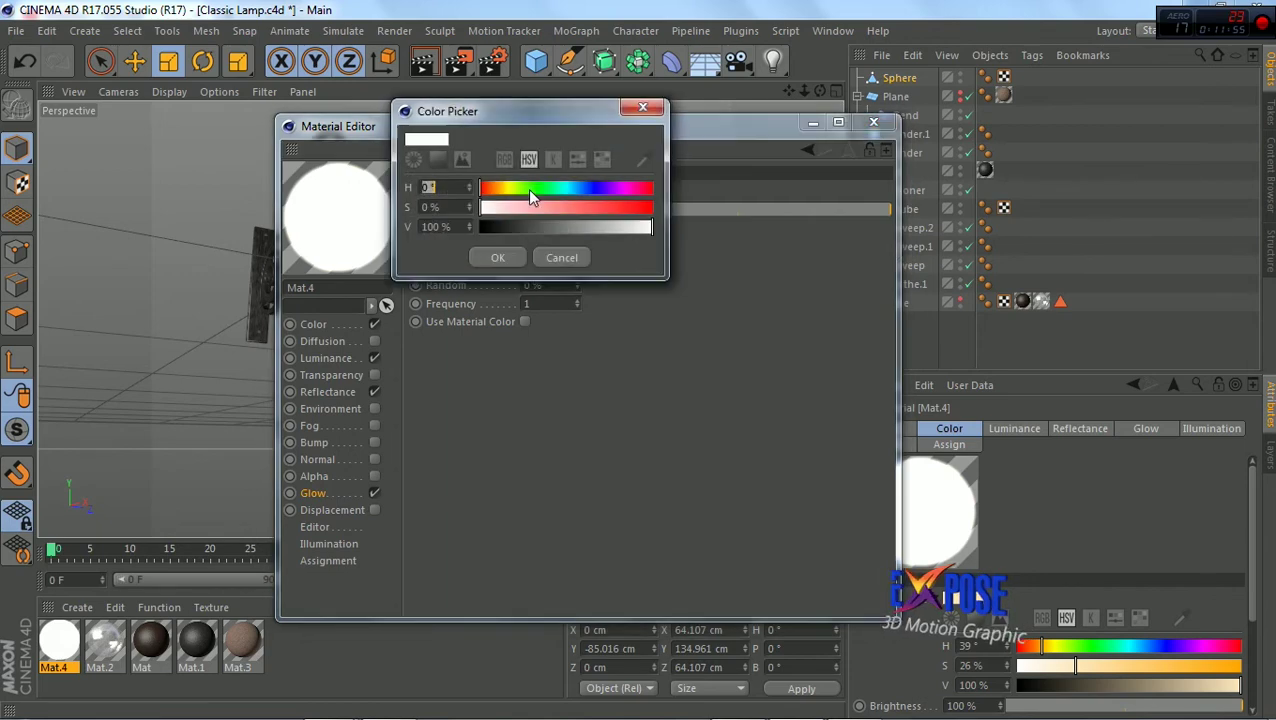
click(502, 188)
click(514, 207)
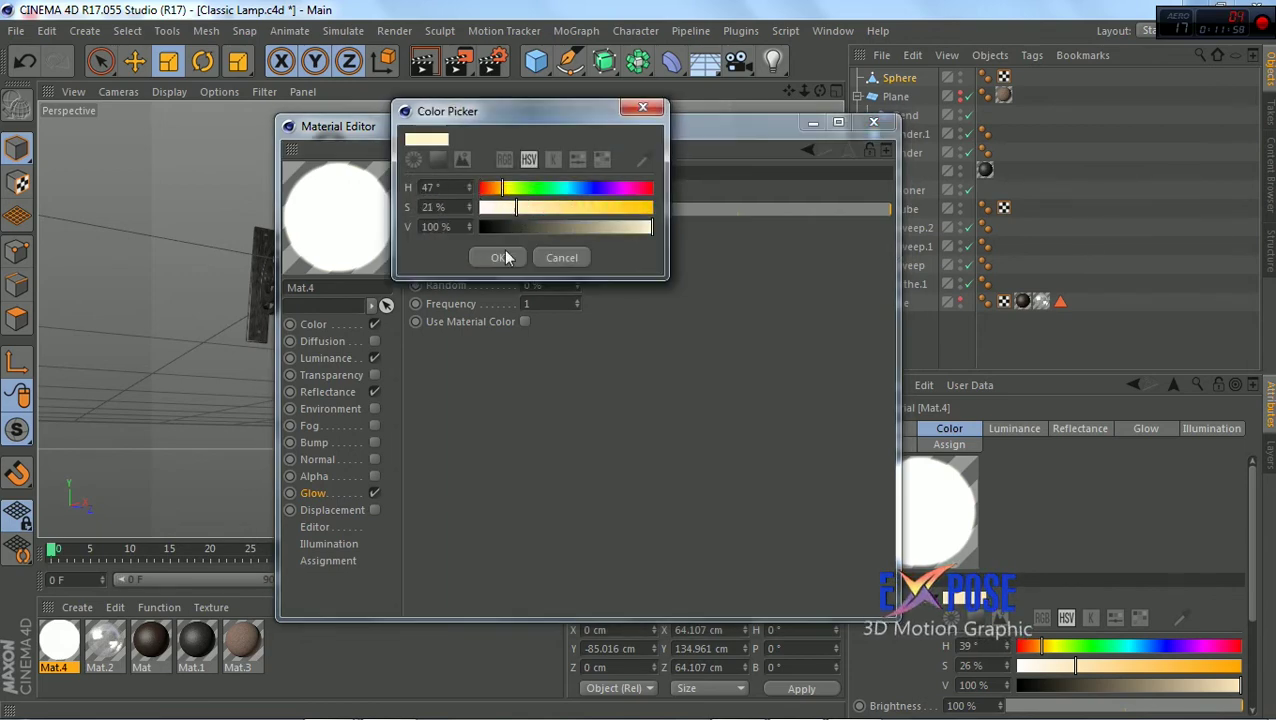
click(505, 257)
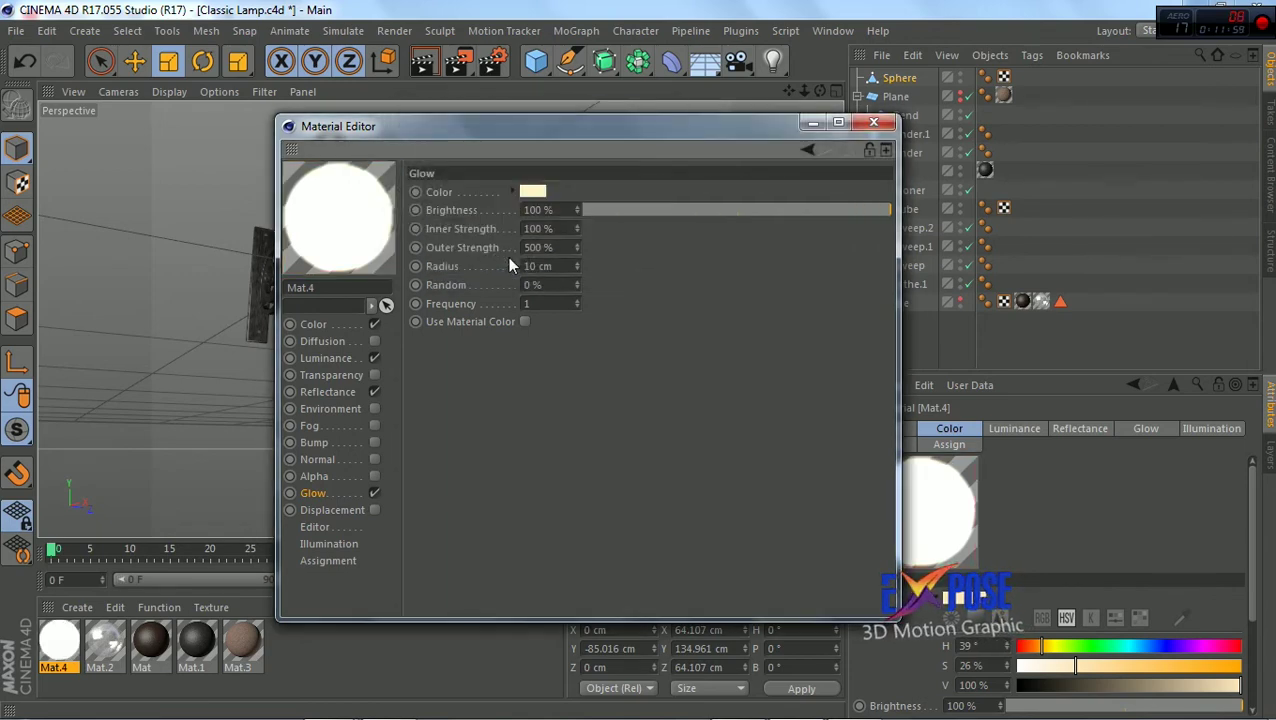
Apply Mat.4 to the bulb sphere and render a preview of the glow
click(873, 124)
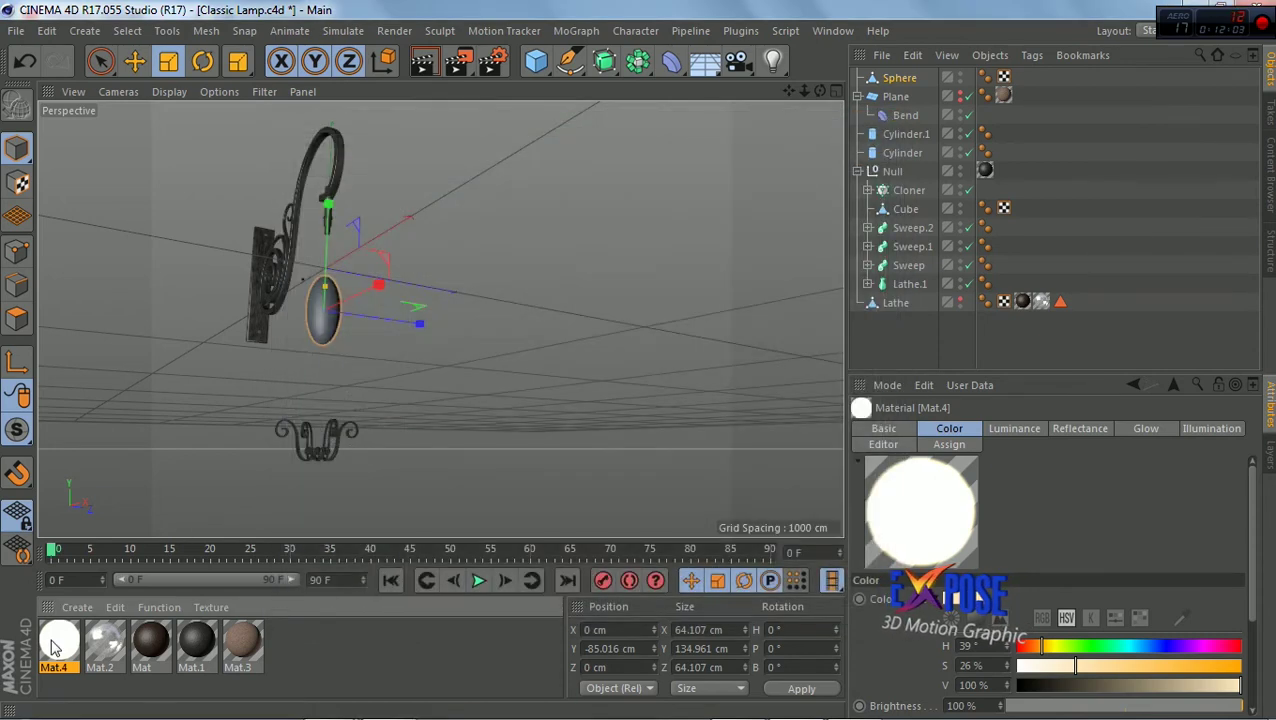
drag(320, 330, 318, 331)
click(422, 62)
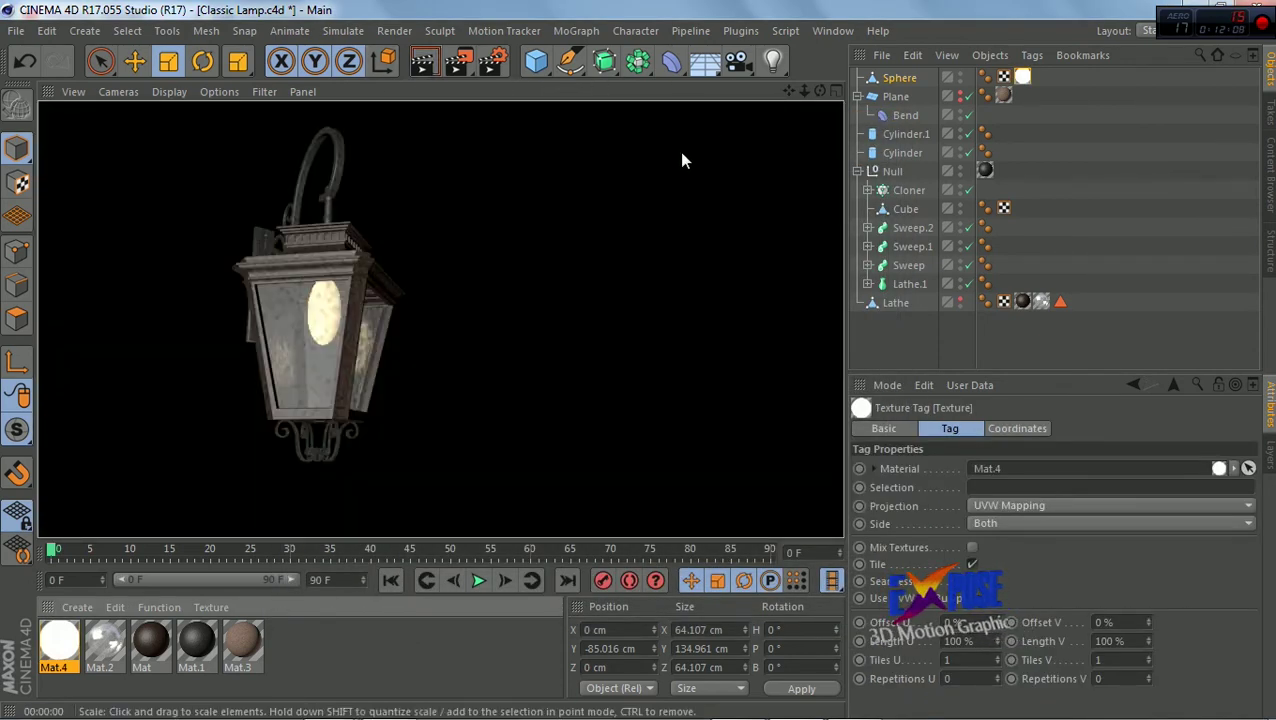
click(618, 218)
Add a narrow cylinder with adjusted height segments, show wireframe shading, and make it editable
click(533, 62)
click(886, 108)
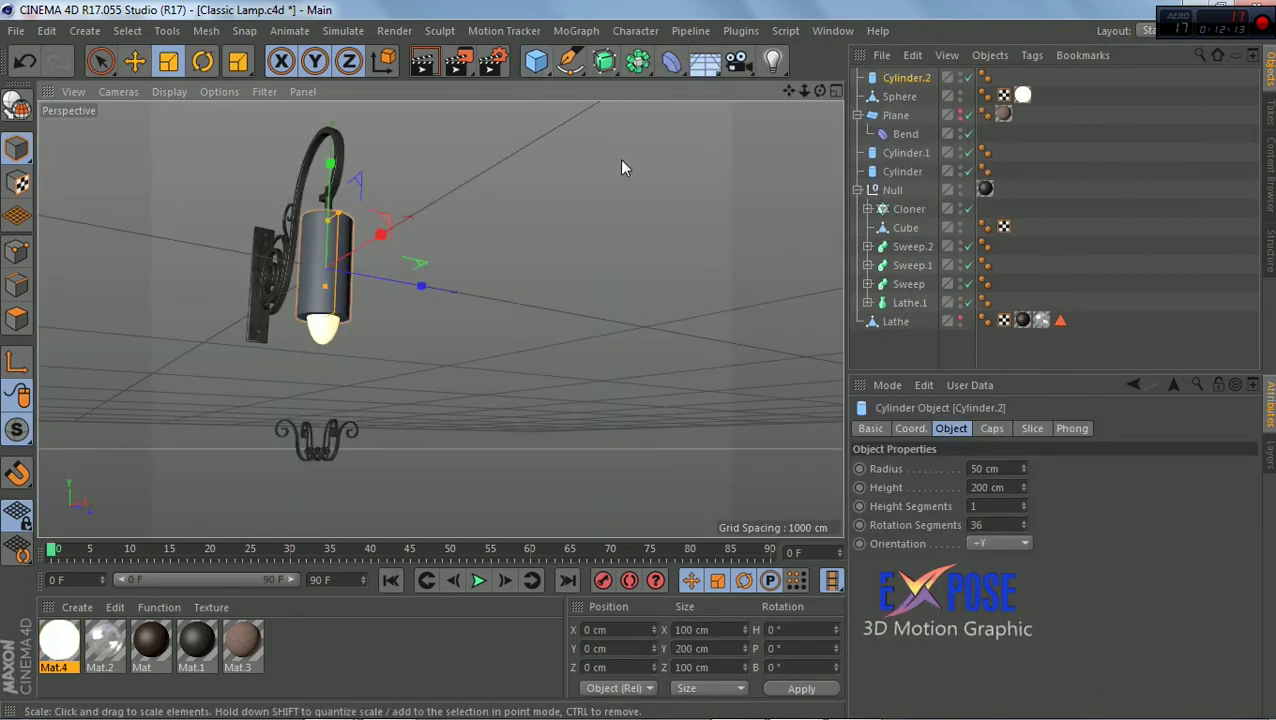
scroll(296, 271, up, 5)
drag(371, 174, 366, 173)
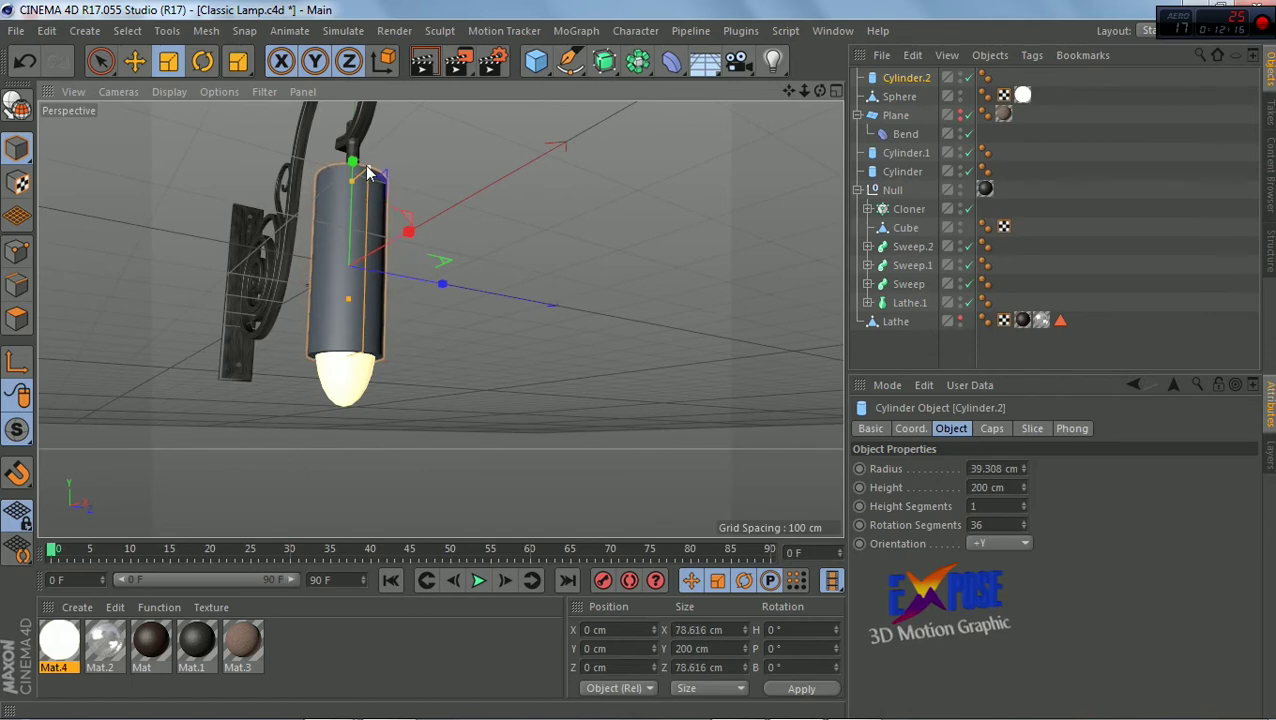
click(987, 508)
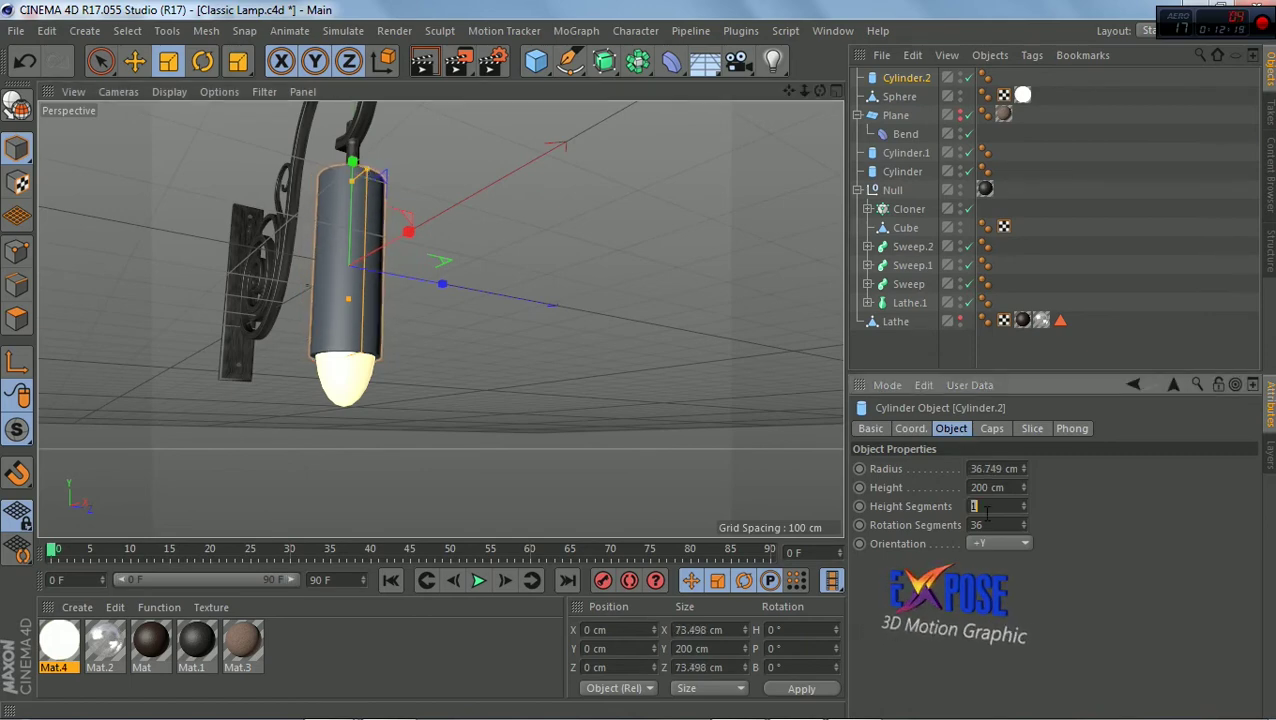
text(2)
click(169, 91)
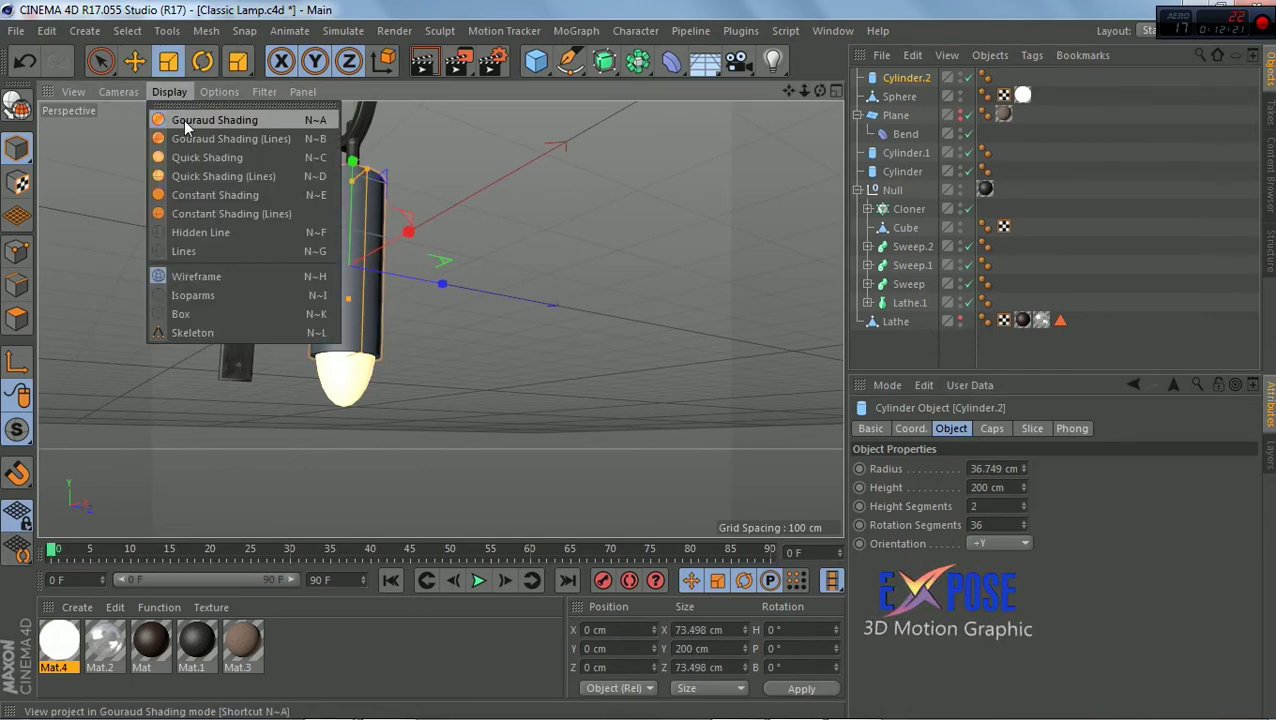
click(183, 137)
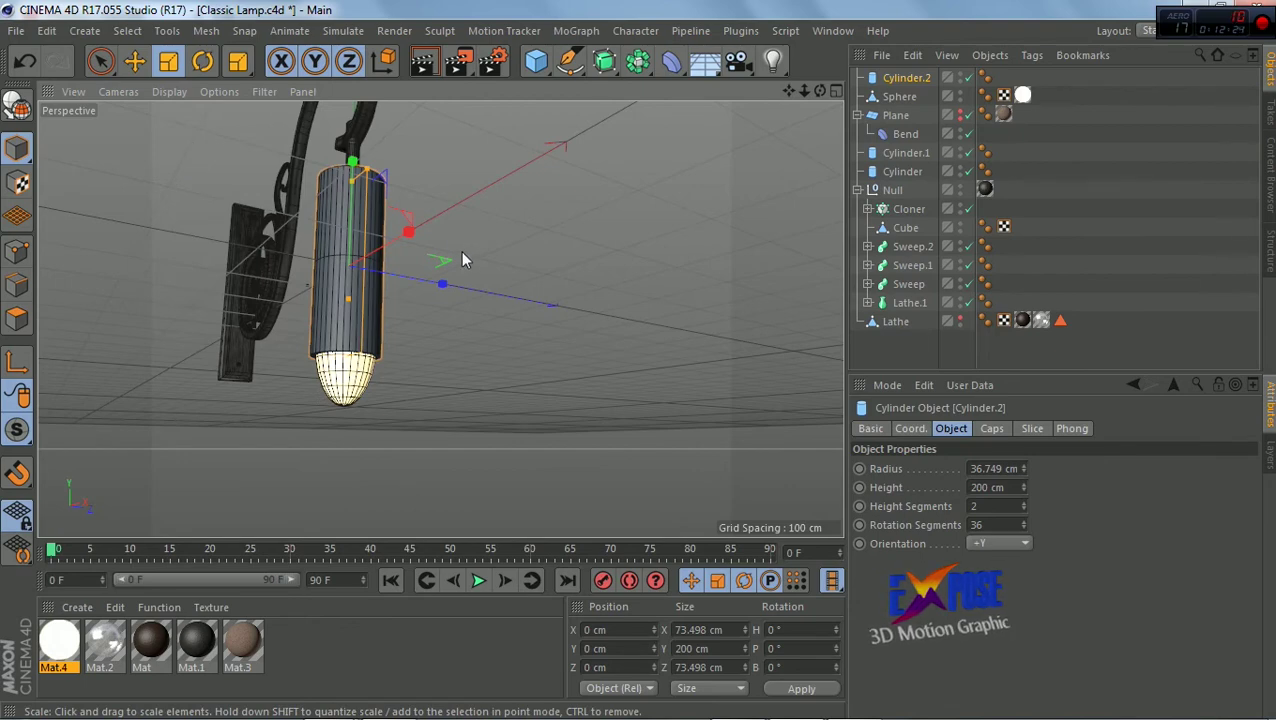
click(17, 105)
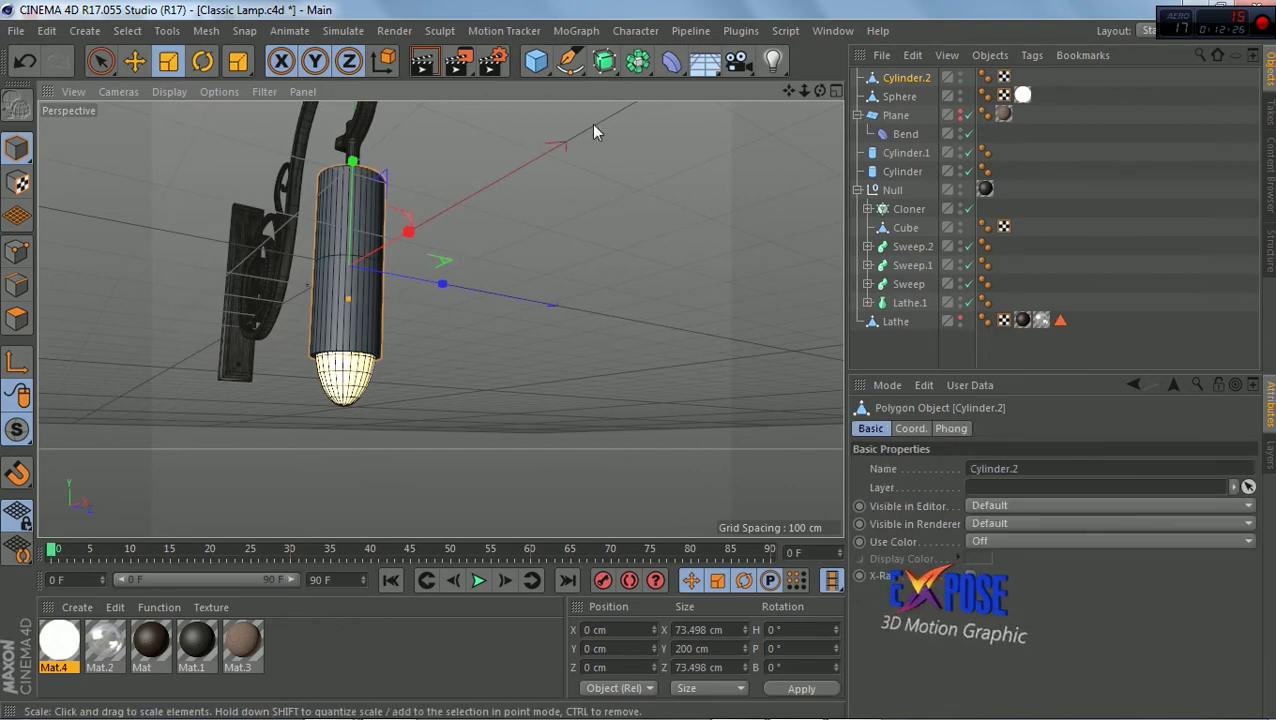
drag(788, 91, 786, 92)
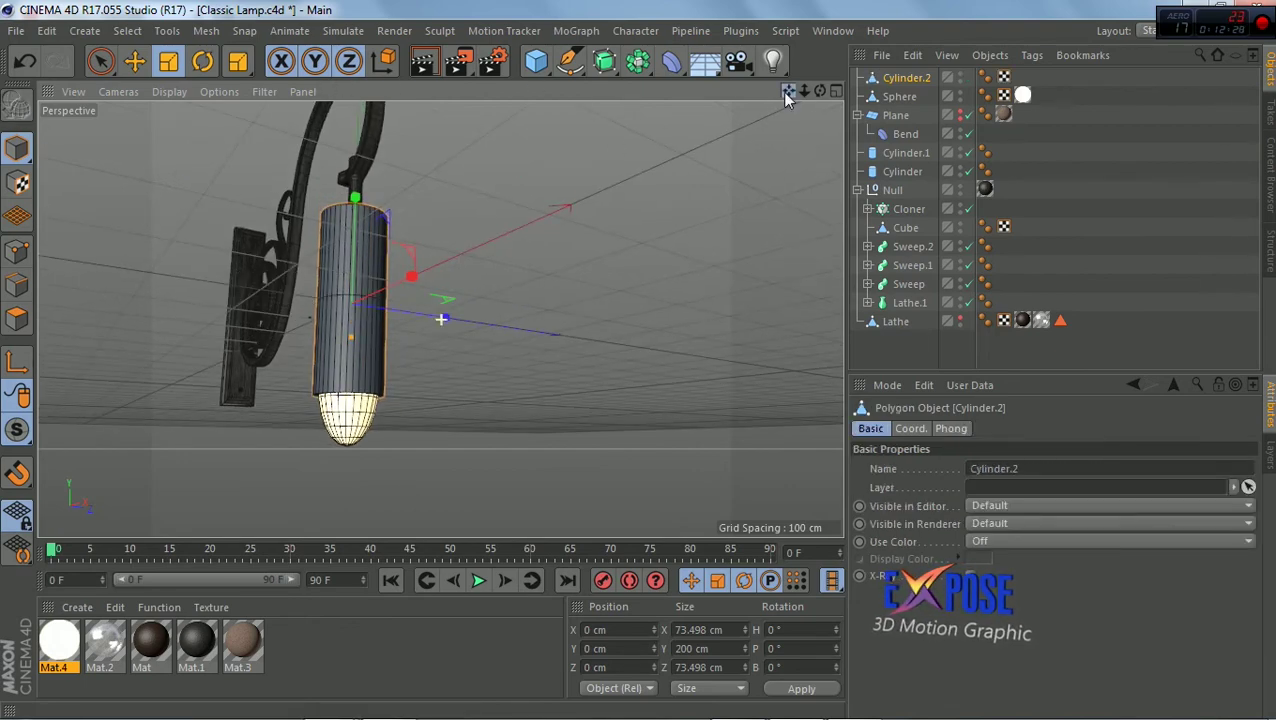
Box-select the shade's top and middle polygon rings, raise them, then narrow and shorten them
click(105, 62)
click(199, 122)
click(17, 251)
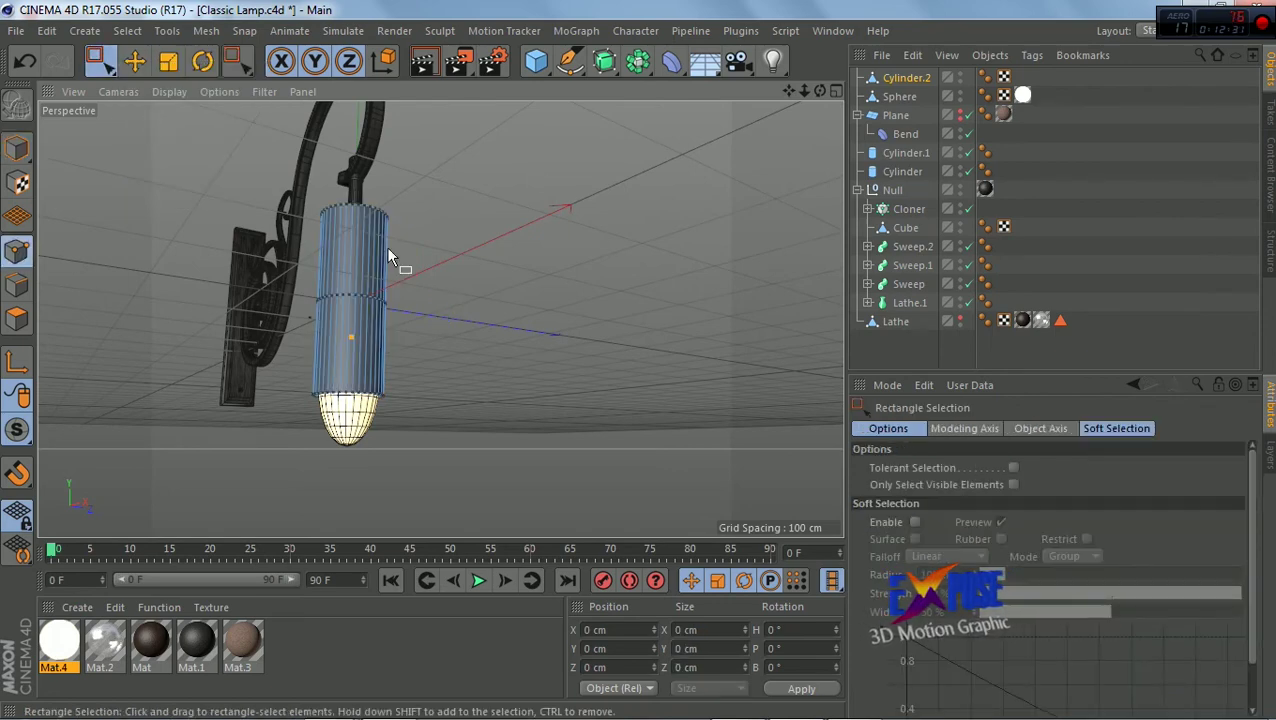
drag(255, 287, 222, 340)
click(103, 66)
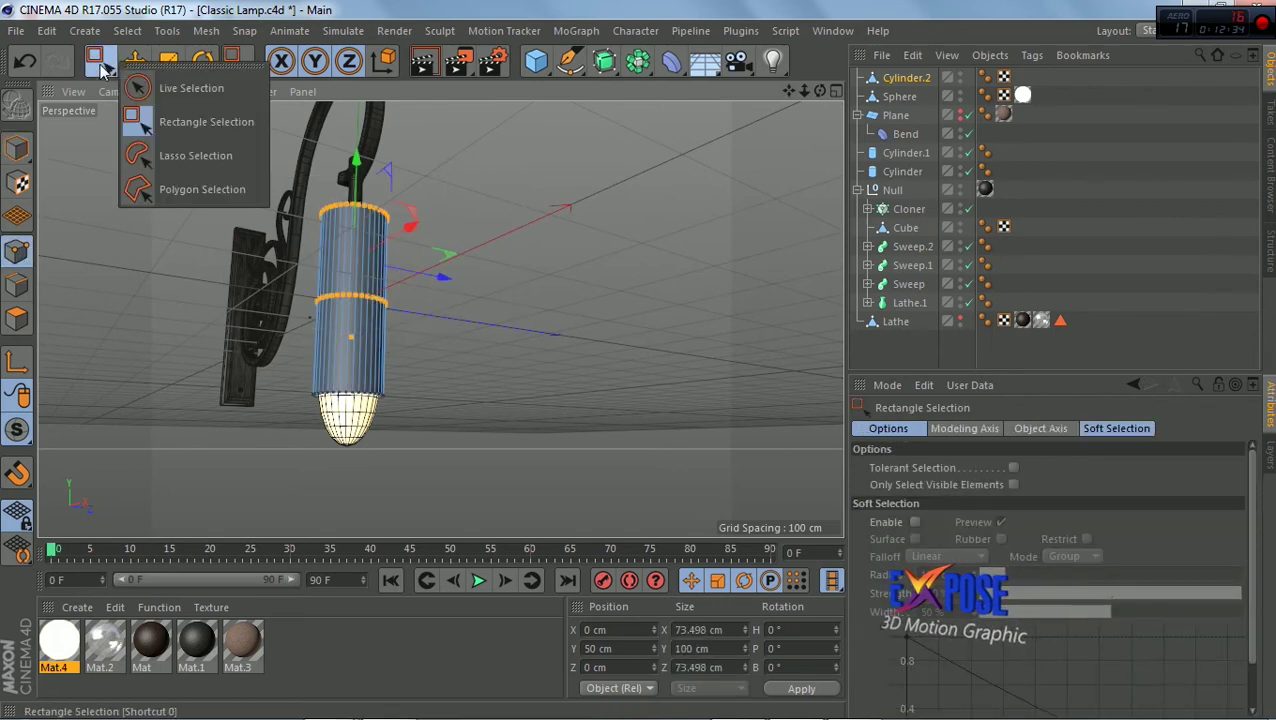
drag(355, 160, 357, 205)
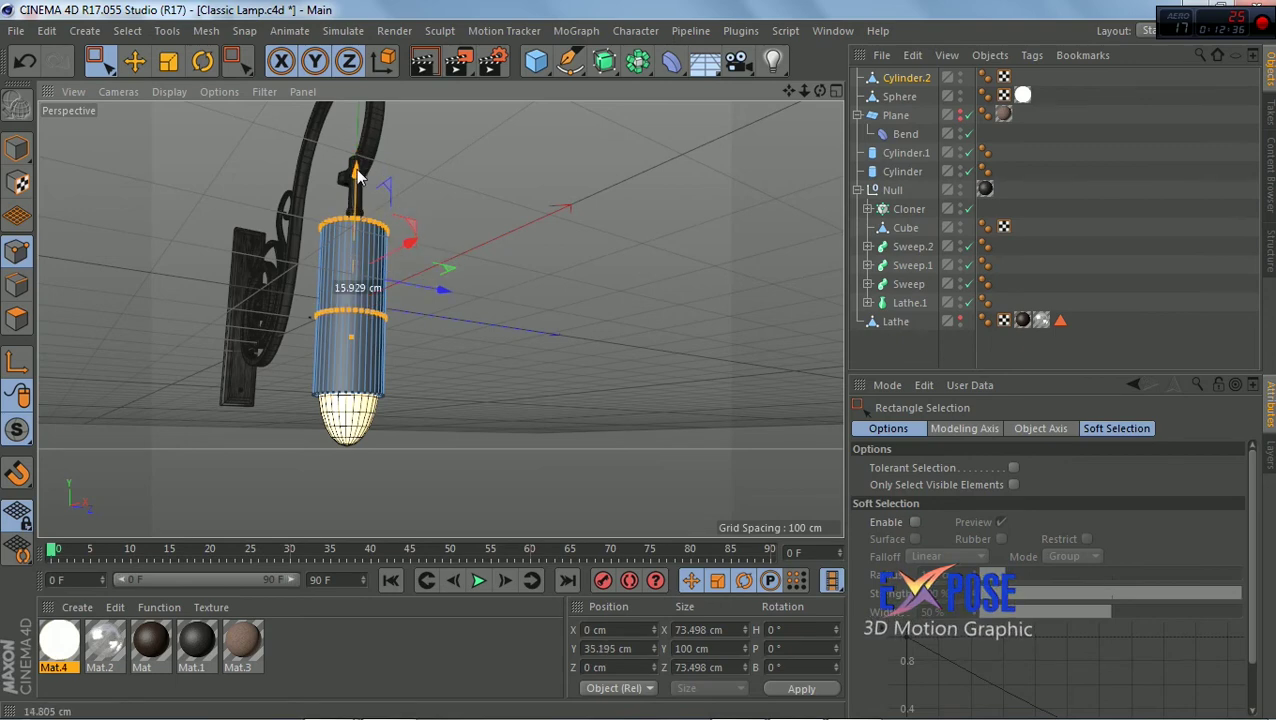
click(168, 62)
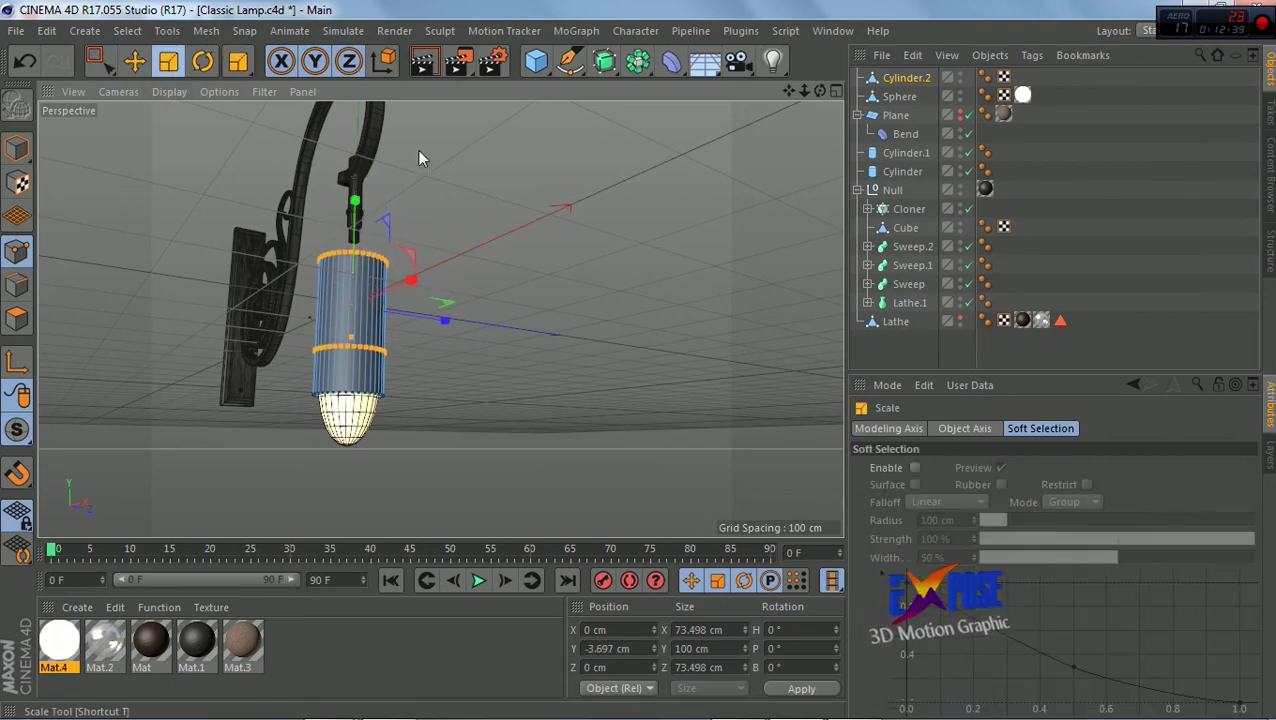
mouse_move(561, 215)
mouse_down()
mouse_move(410, 288)
mouse_move(453, 288)
mouse_up()
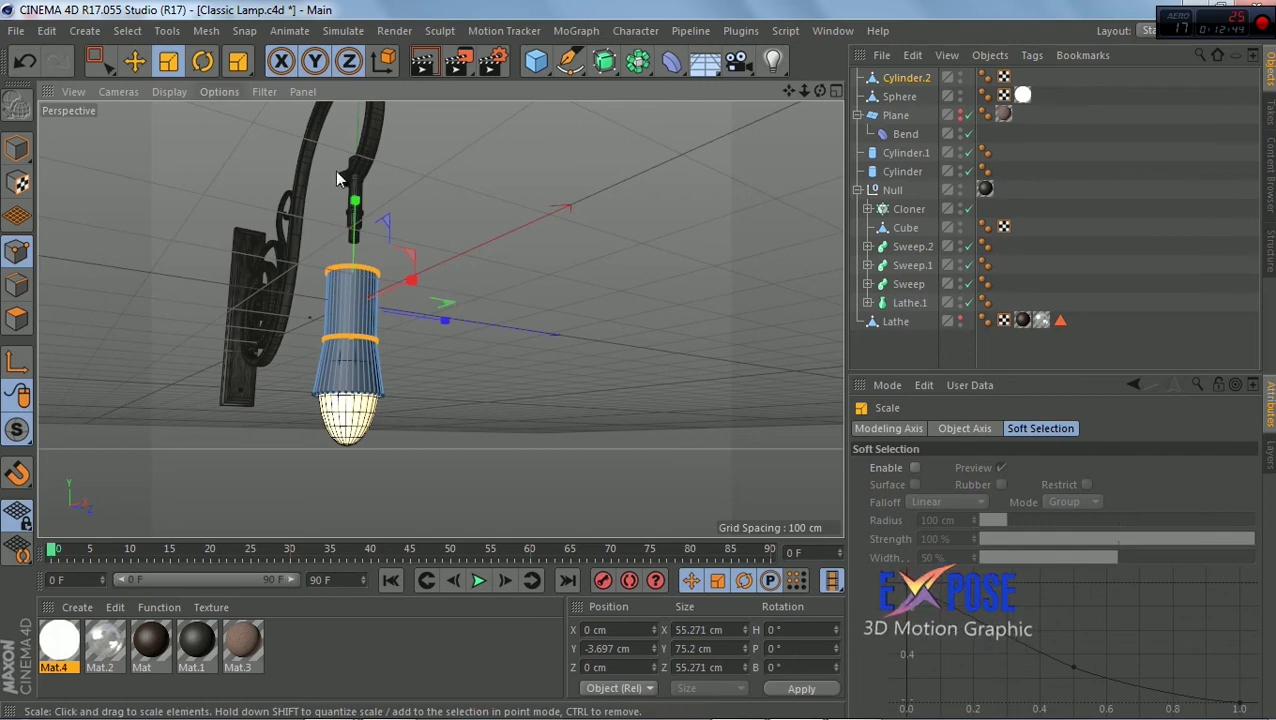
mouse_move(355, 200)
mouse_down()
mouse_move(347, 240)
mouse_move(358, 225)
mouse_up()
click(134, 62)
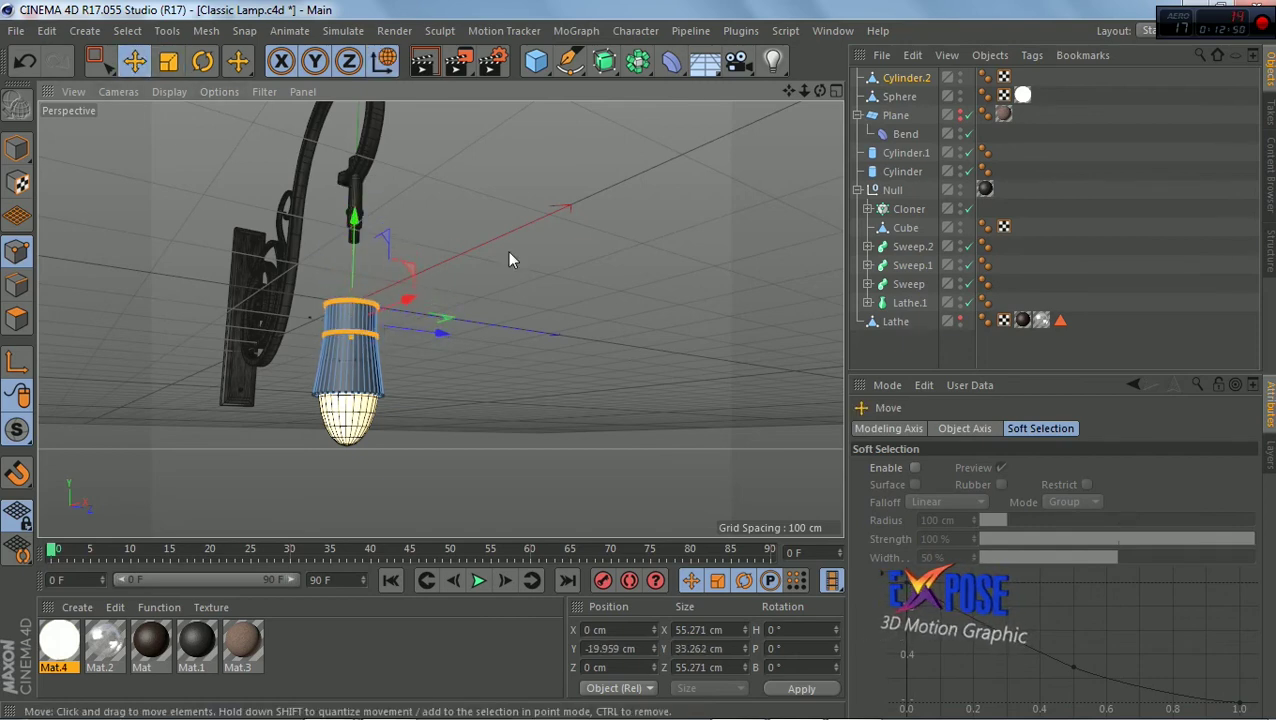
Box-select the shade's top ring and scale it narrower
alt+drag(507, 326, 512, 333)
click(98, 62)
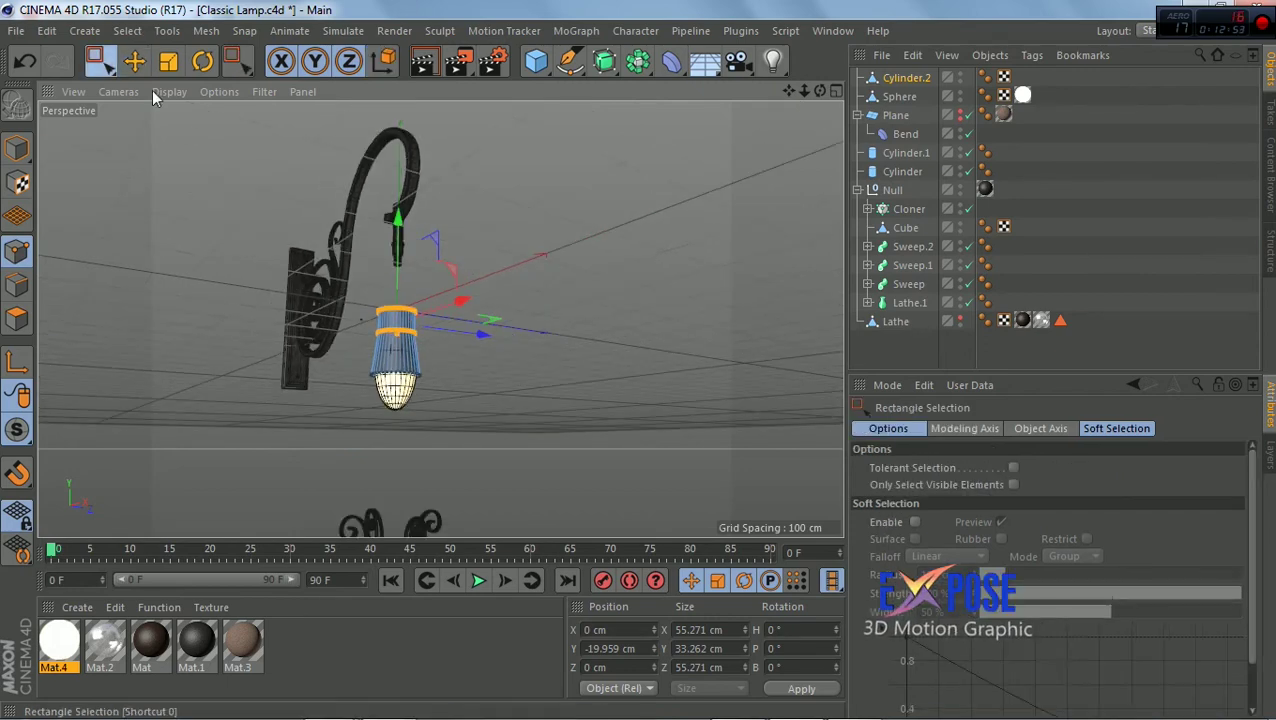
alt+drag(490, 290, 592, 239)
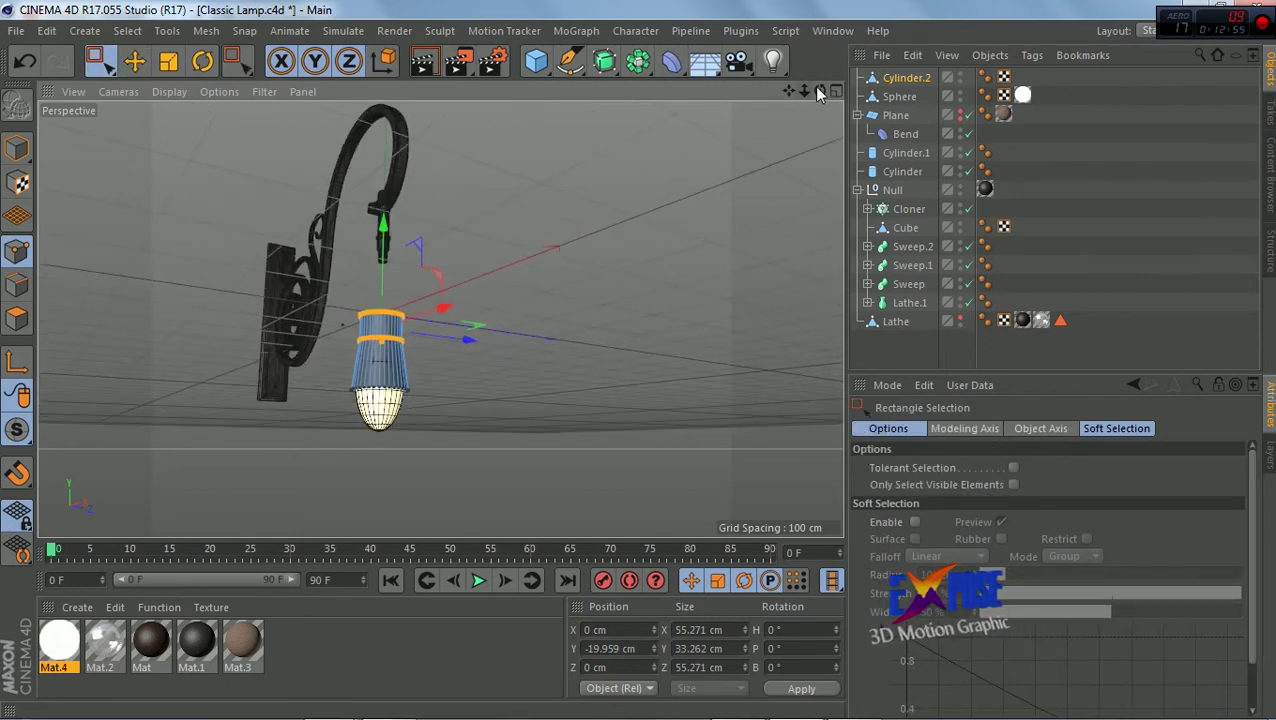
drag(812, 91, 717, 194)
drag(497, 281, 330, 324)
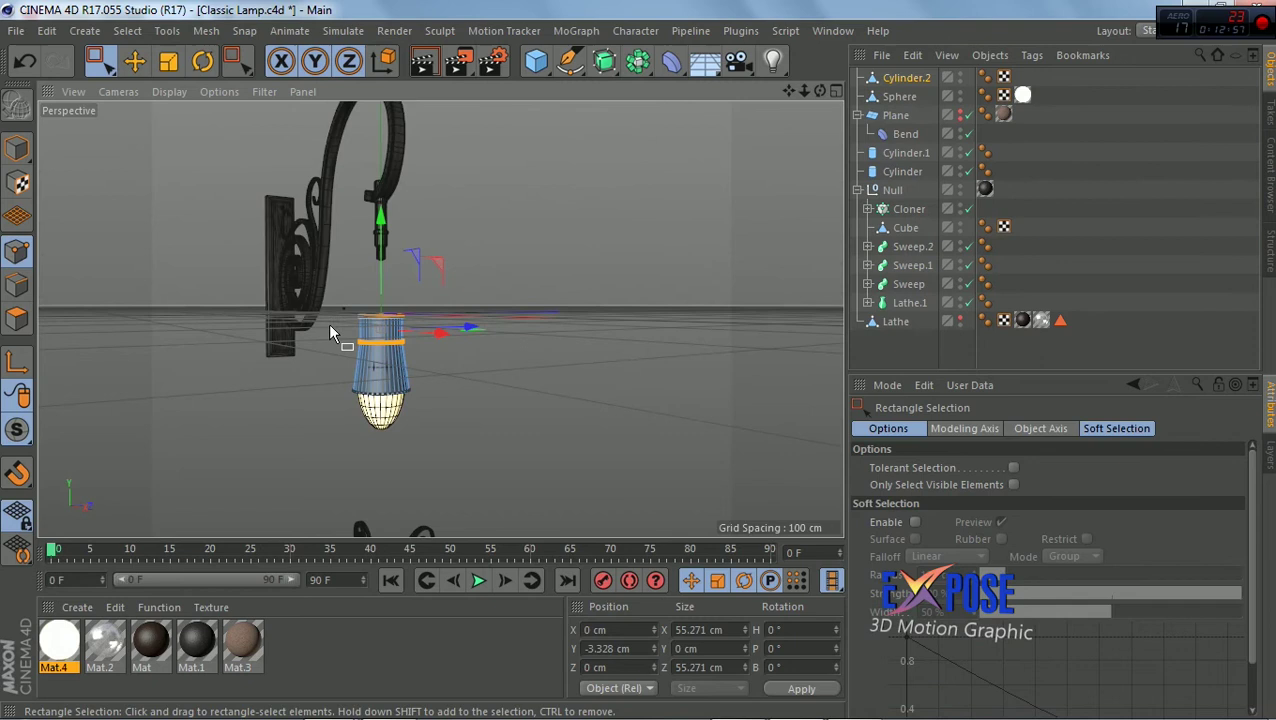
click(168, 62)
drag(574, 207, 572, 224)
drag(474, 286, 538, 241)
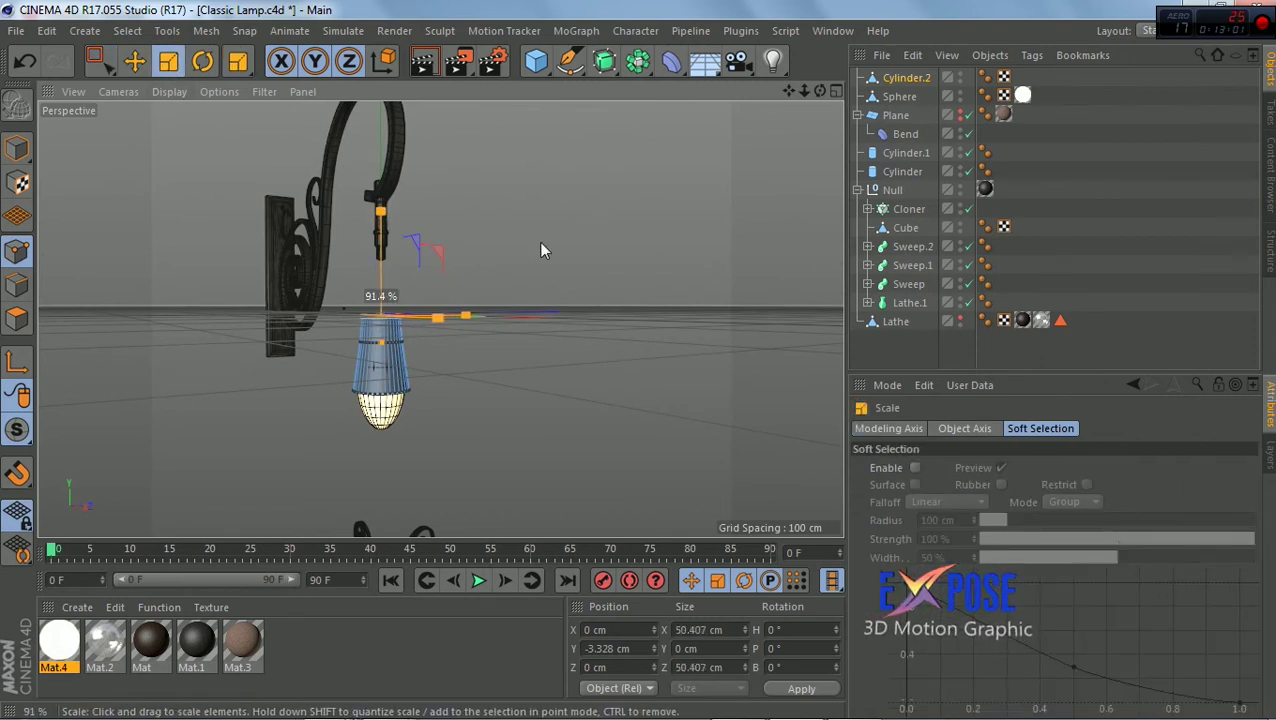
Select the shade's upper rings and scale them to taper the shade
mouse_move(410, 380)
alt+mouse_down()
mouse_move(797, 112)
mouse_move(716, 119)
alt+mouse_up()
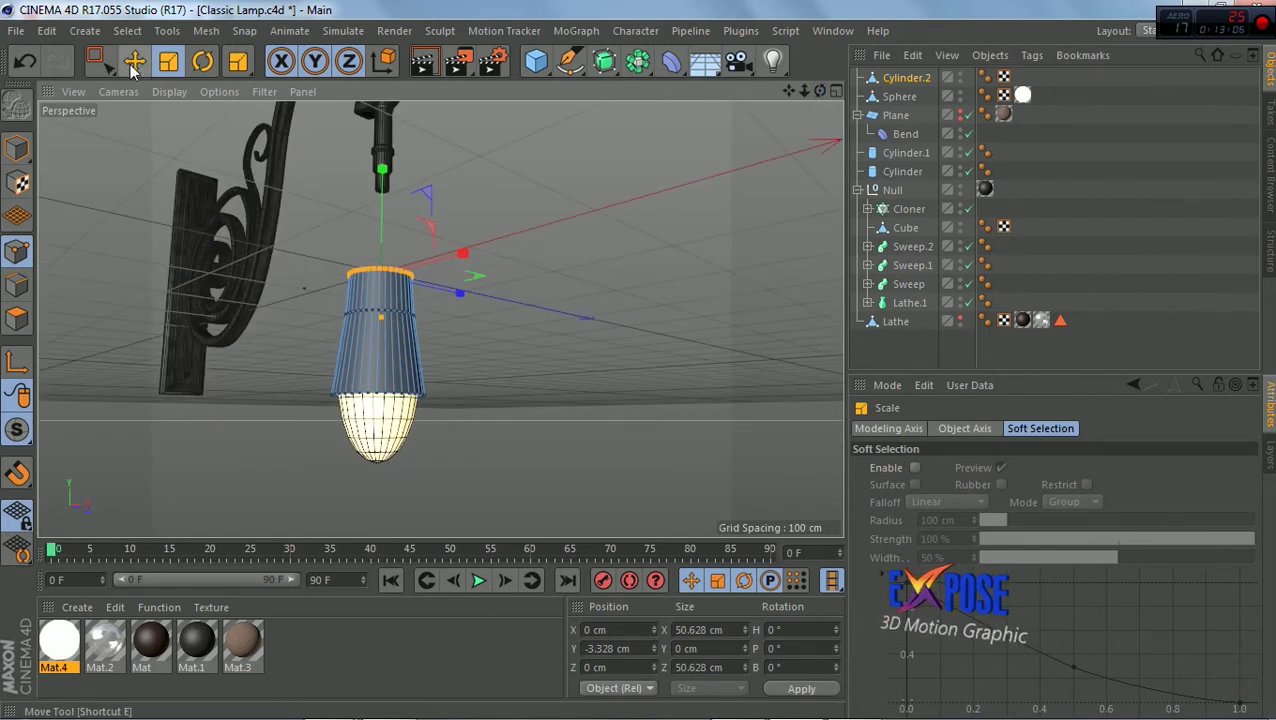
drag(100, 62, 190, 122)
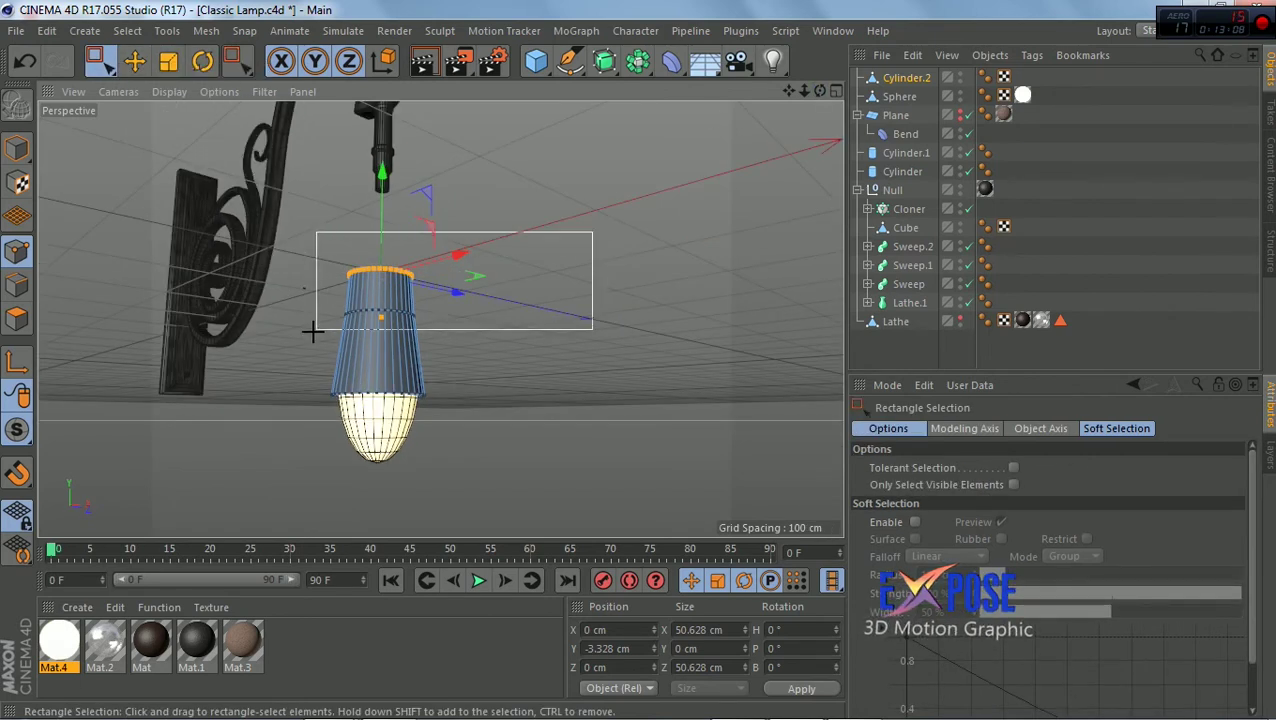
drag(592, 232, 313, 330)
click(168, 61)
mouse_move(657, 160)
mouse_down()
mouse_move(634, 216)
mouse_move(664, 208)
mouse_up()
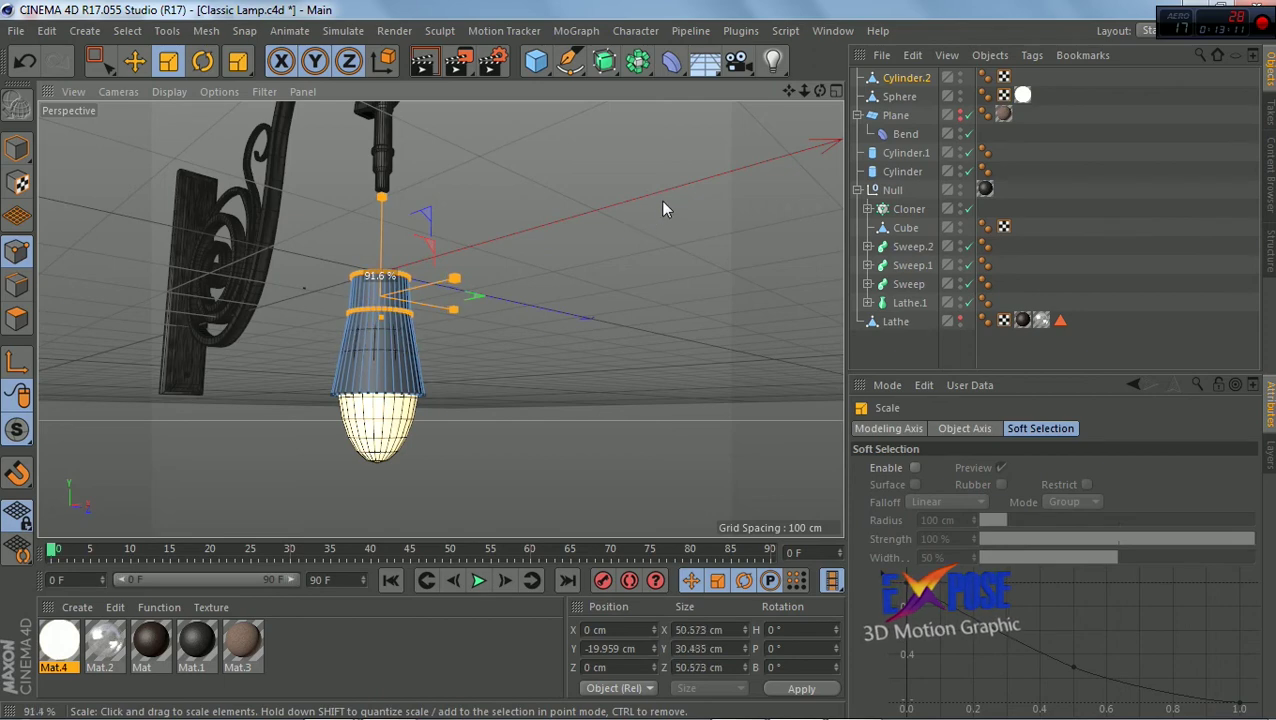
click(97, 61)
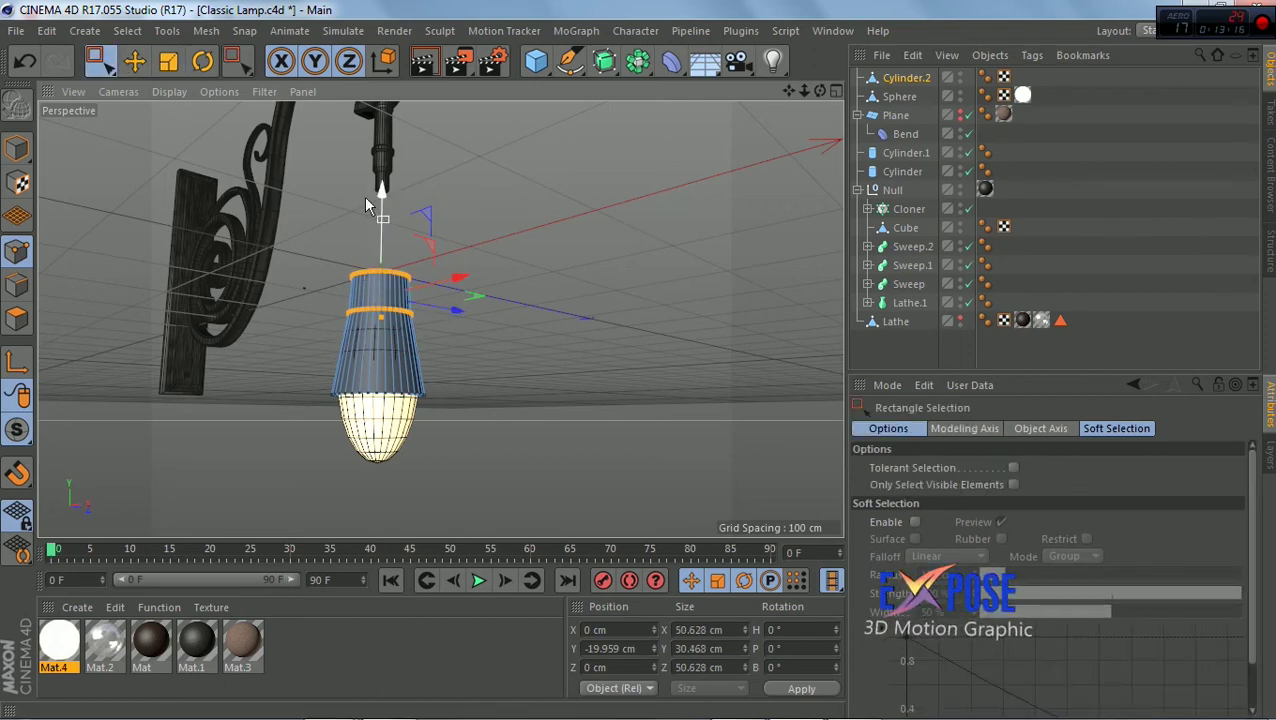
Move the whole shade up to Y 24.12 cm above the bulb
click(17, 148)
mouse_move(382, 190)
mouse_down()
mouse_move(397, 118)
mouse_move(396, 136)
mouse_move(344, 125)
mouse_move(388, 152)
mouse_up()
click(170, 61)
click(135, 61)
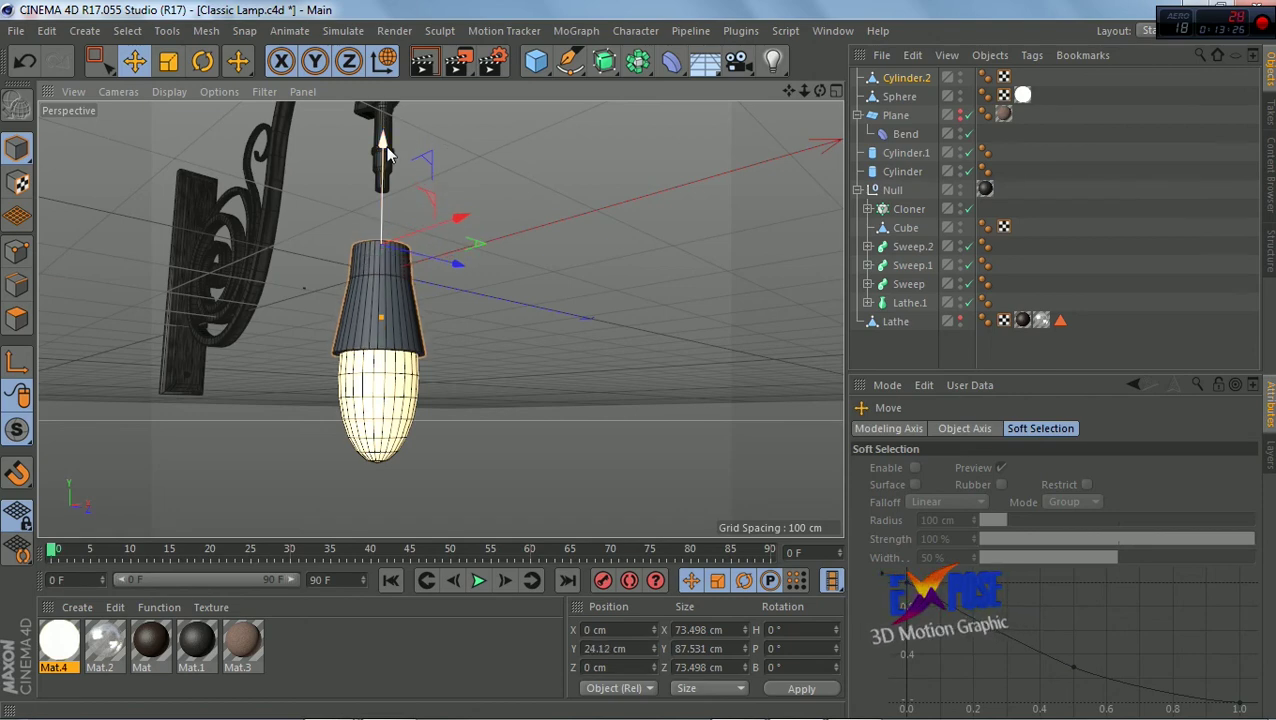
Create Mat.5 with its colour value at 0% (black) and apply it to Cylinder.2
click(77, 607)
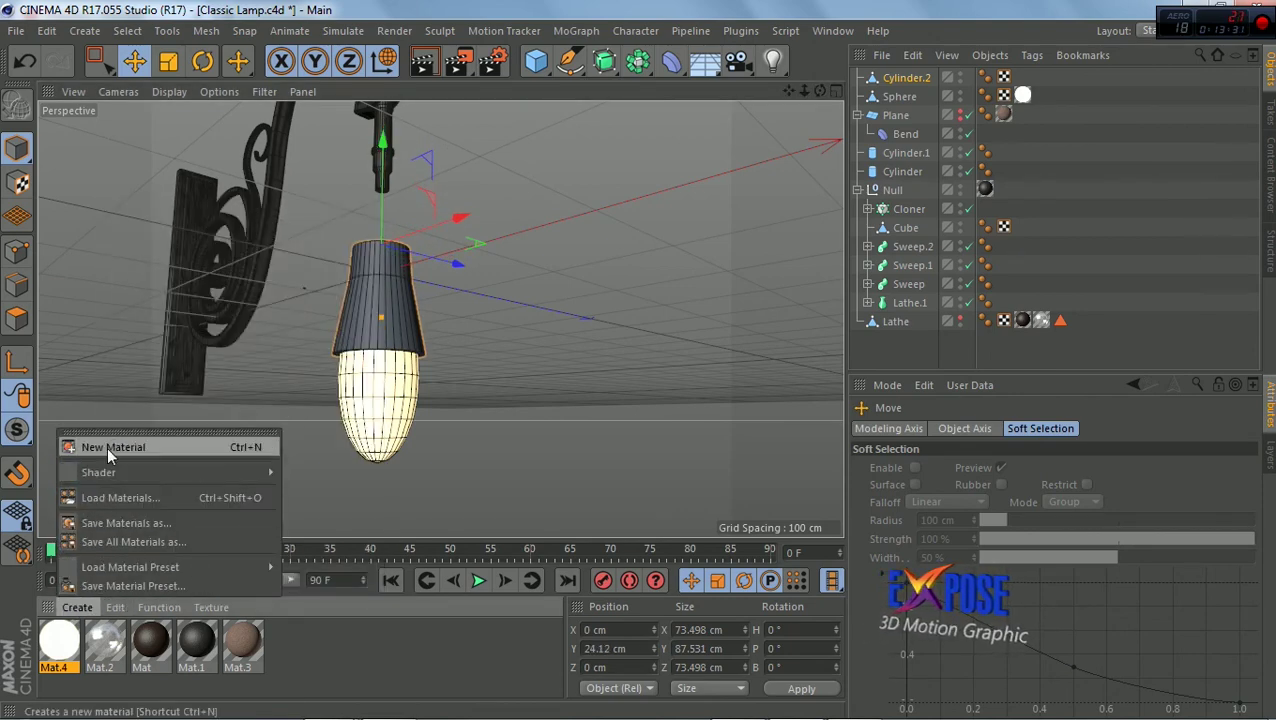
click(107, 447)
double_click(55, 645)
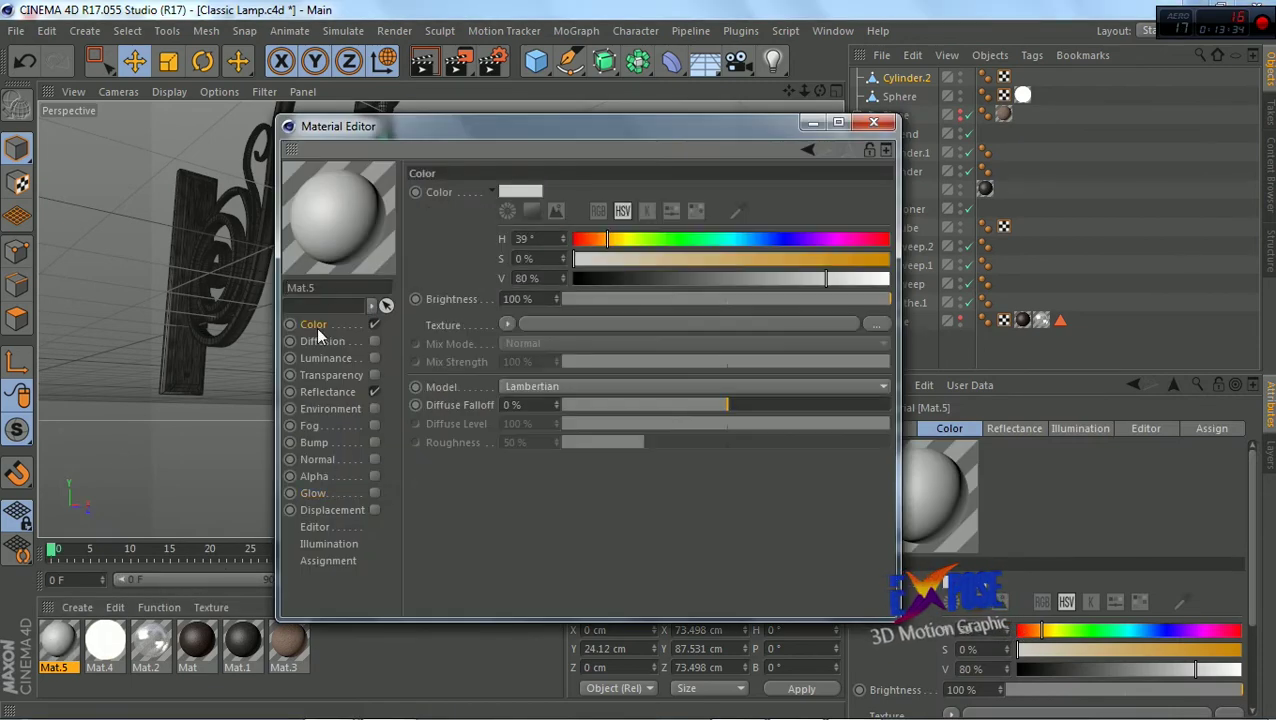
drag(588, 285, 552, 286)
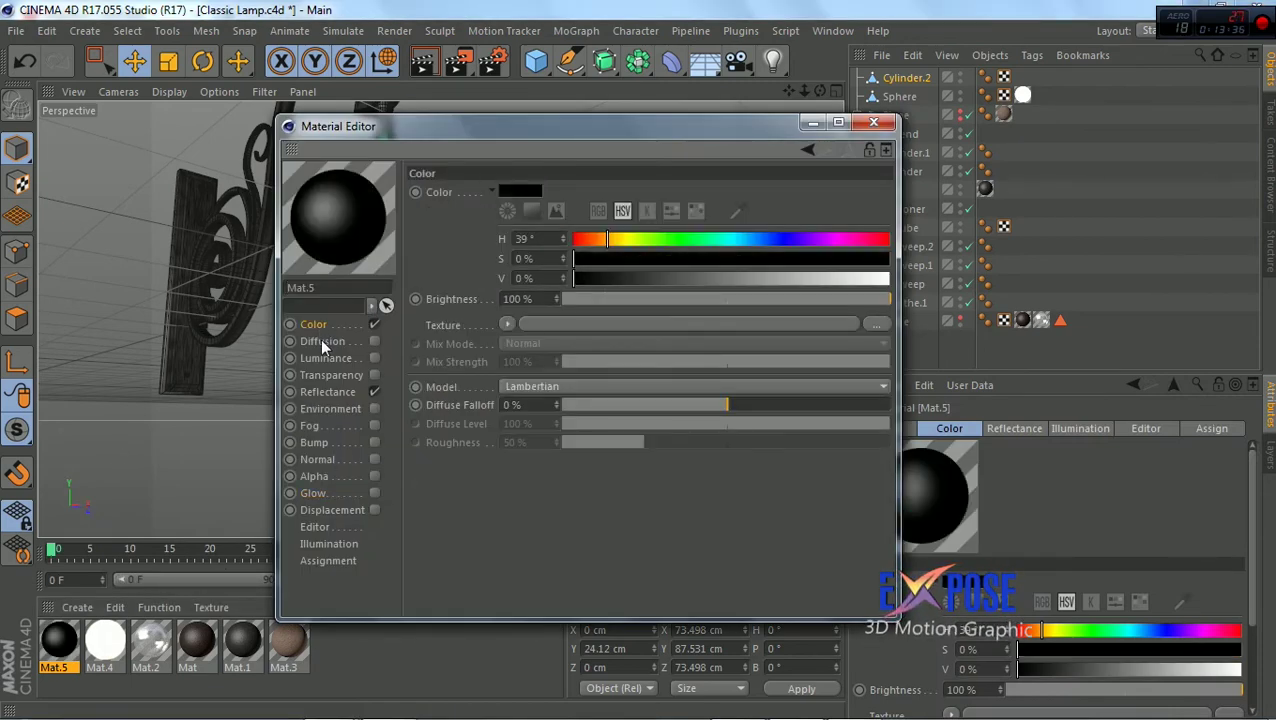
click(327, 392)
click(873, 123)
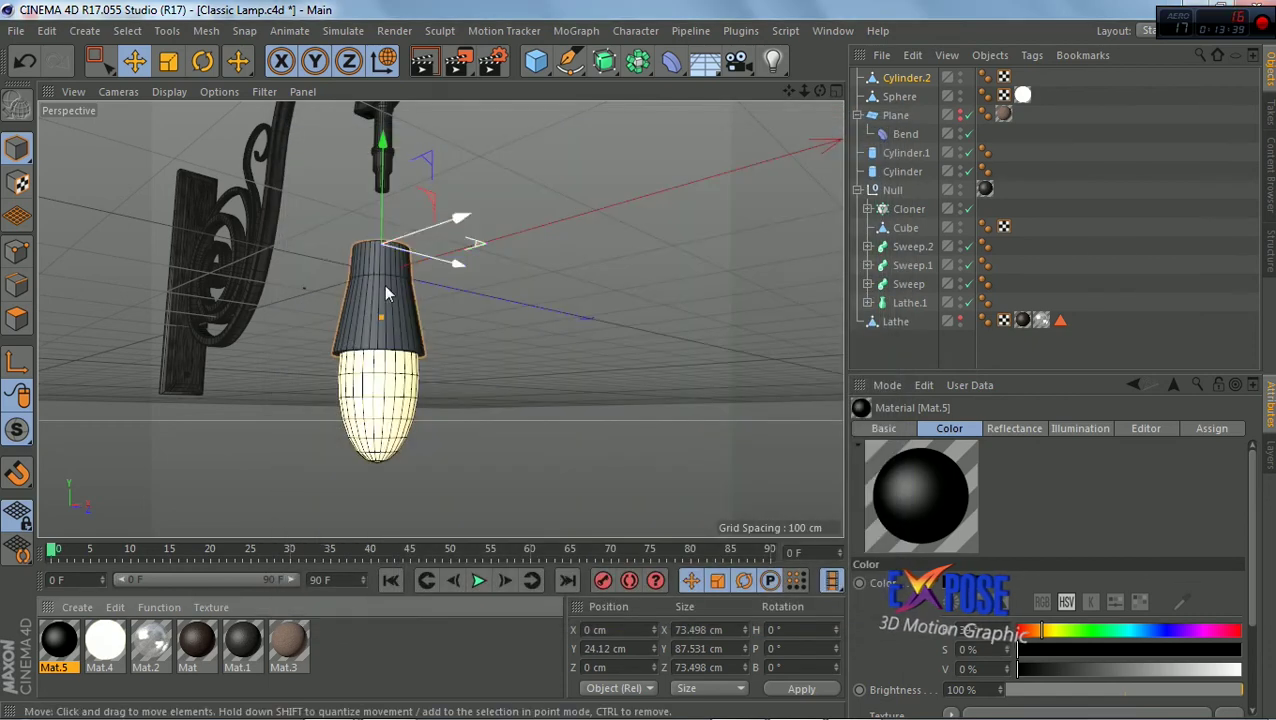
drag(362, 325, 366, 330)
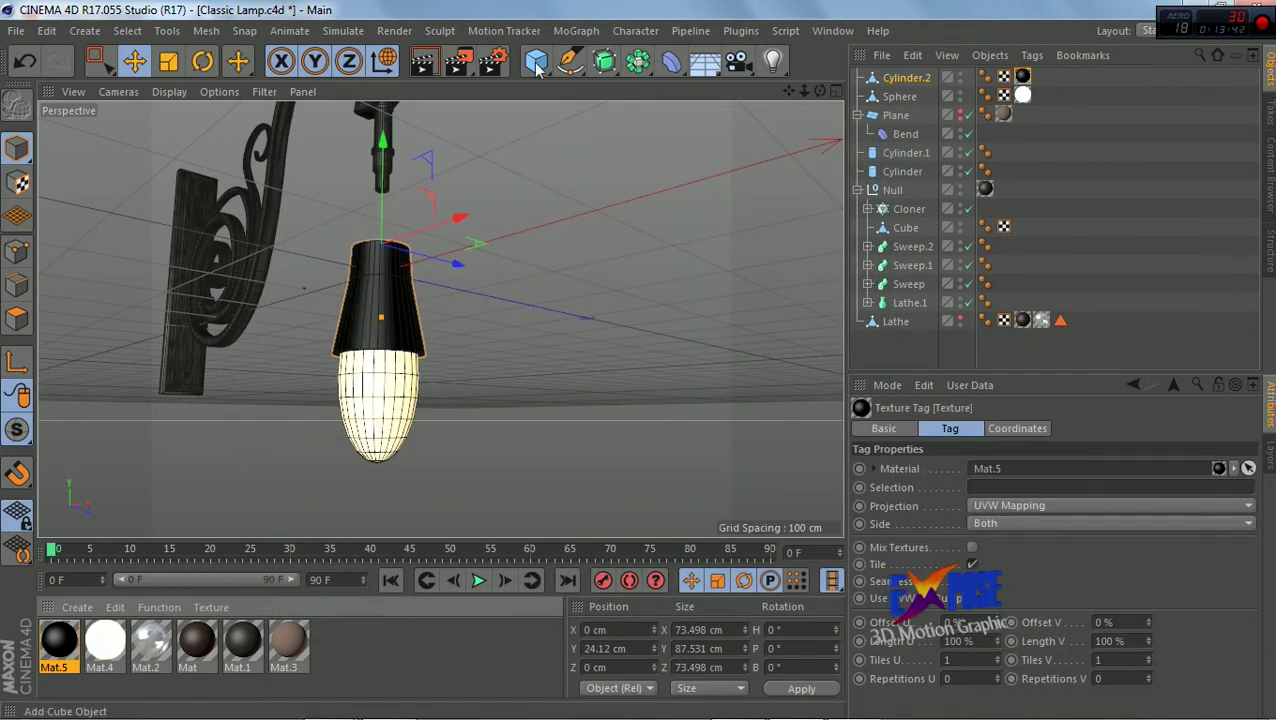
Render a preview and reframe the view around the lamp
click(432, 66)
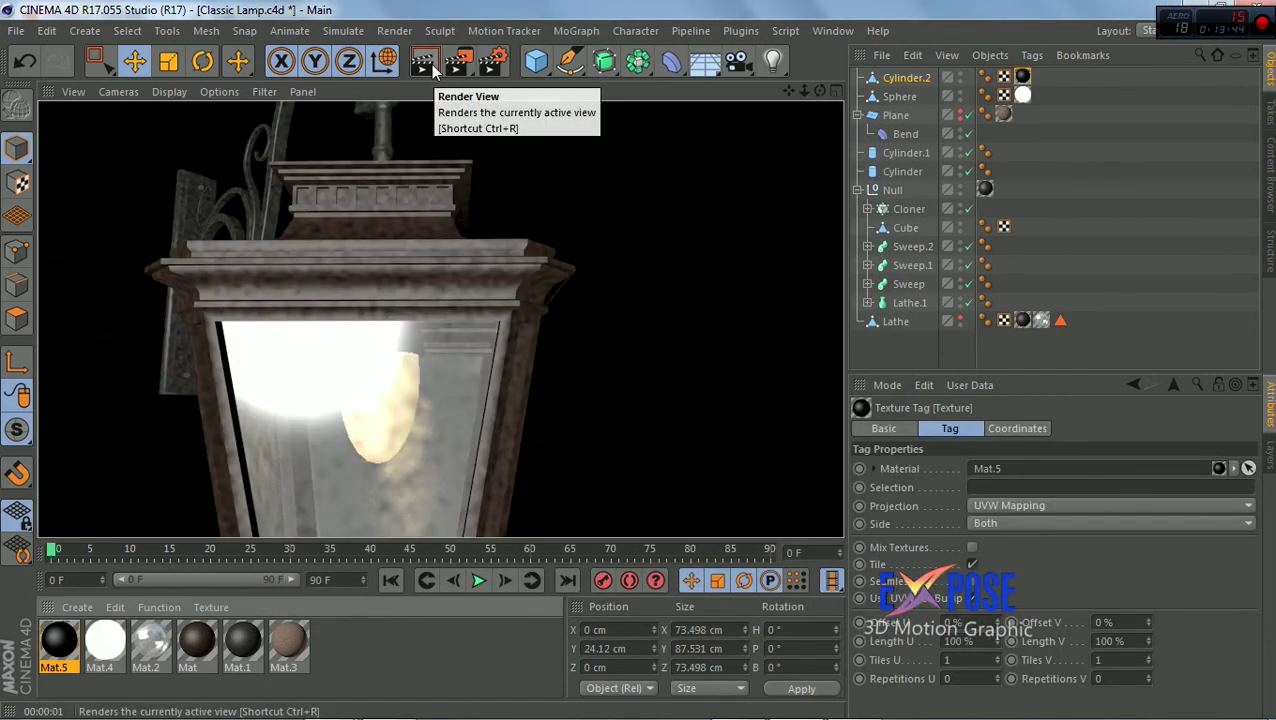
alt+drag(430, 260, 458, 300)
drag(789, 91, 760, 150)
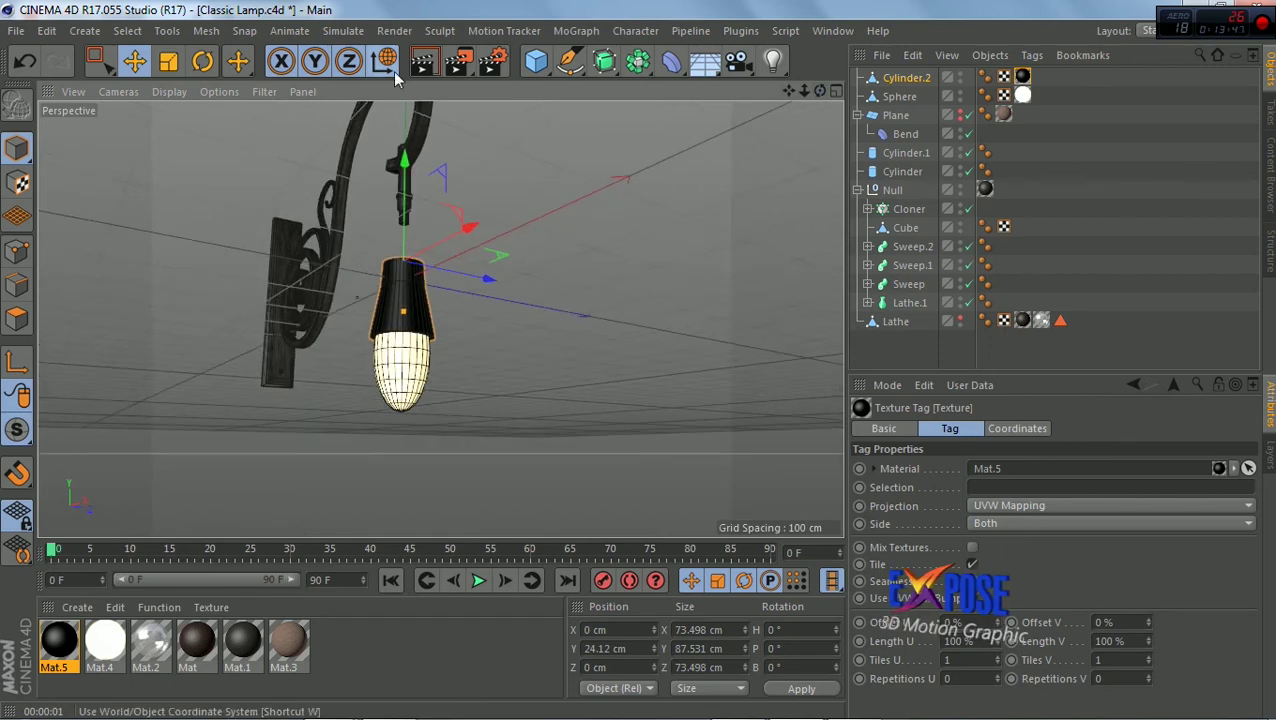
click(427, 66)
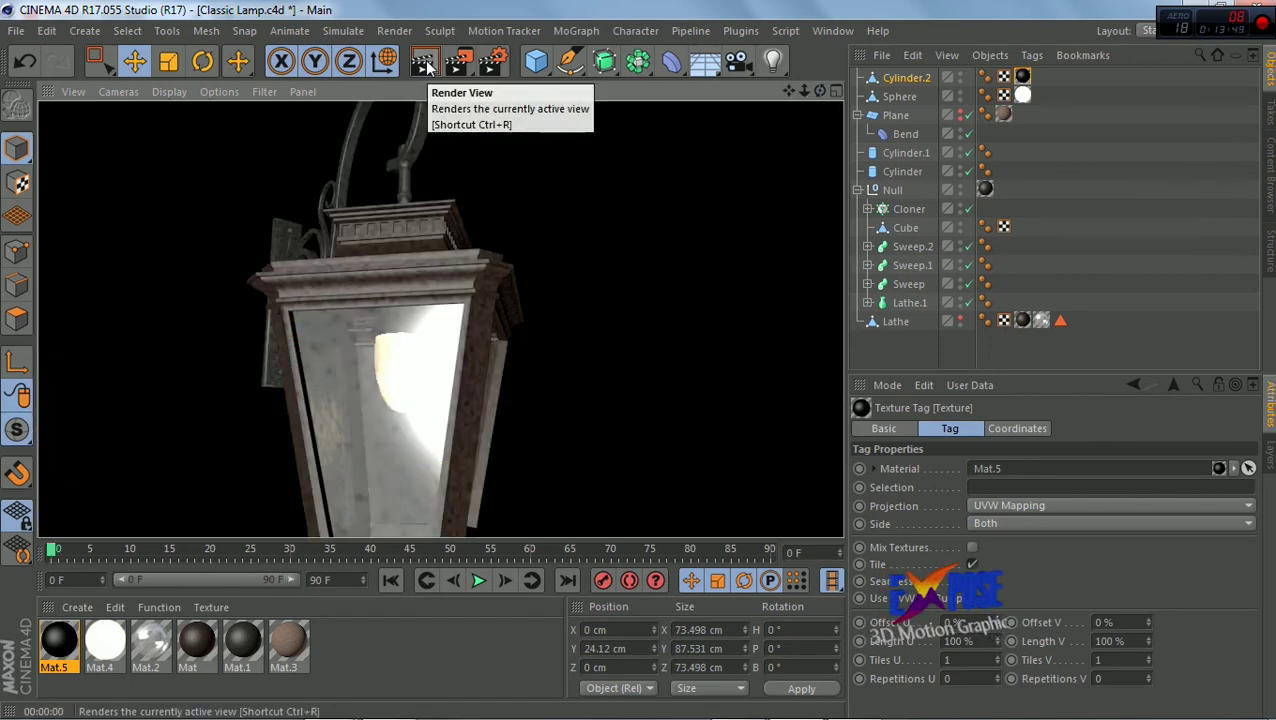
click(717, 181)
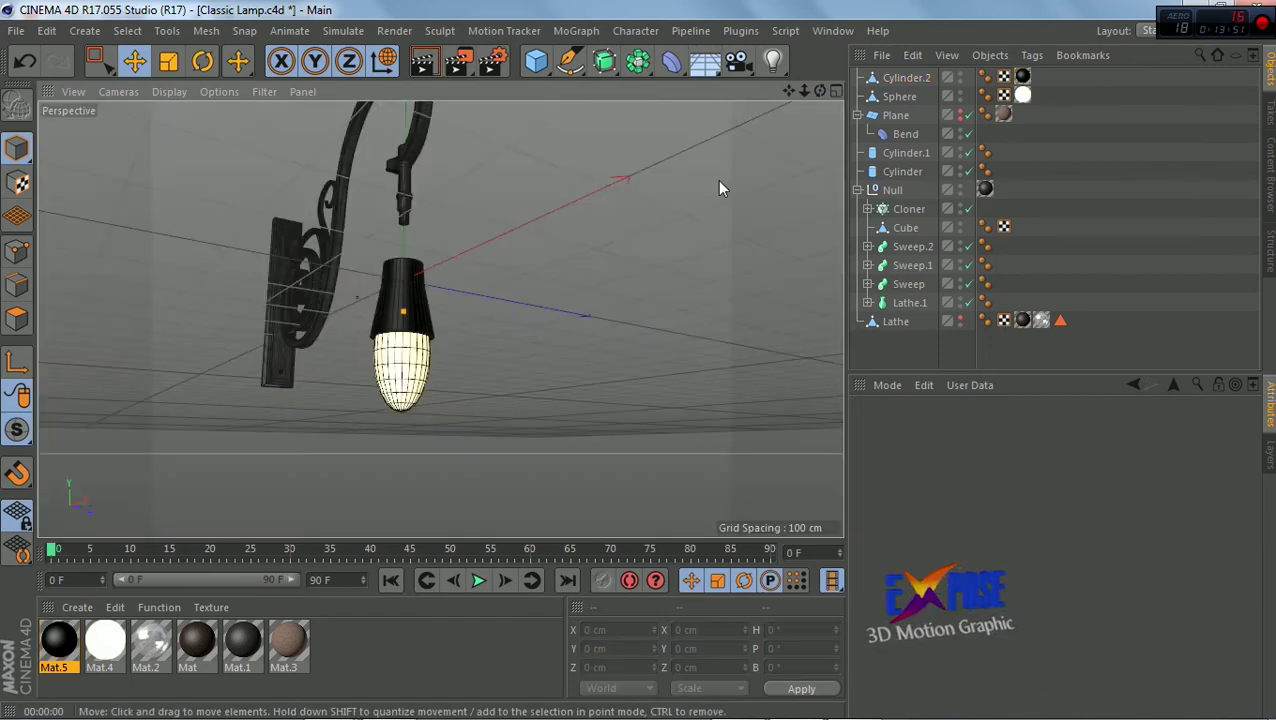
Unhide the wall plane and lantern housing, then render the lantern against the wall
click(961, 114)
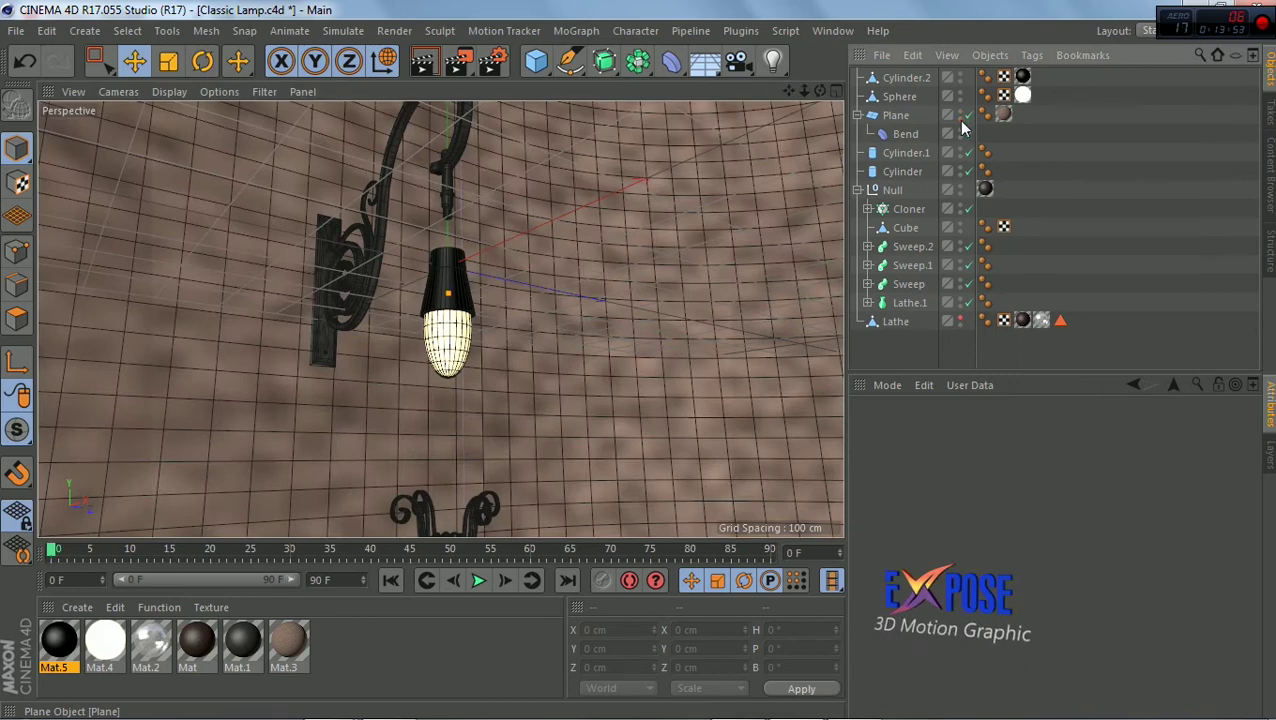
click(961, 320)
click(422, 63)
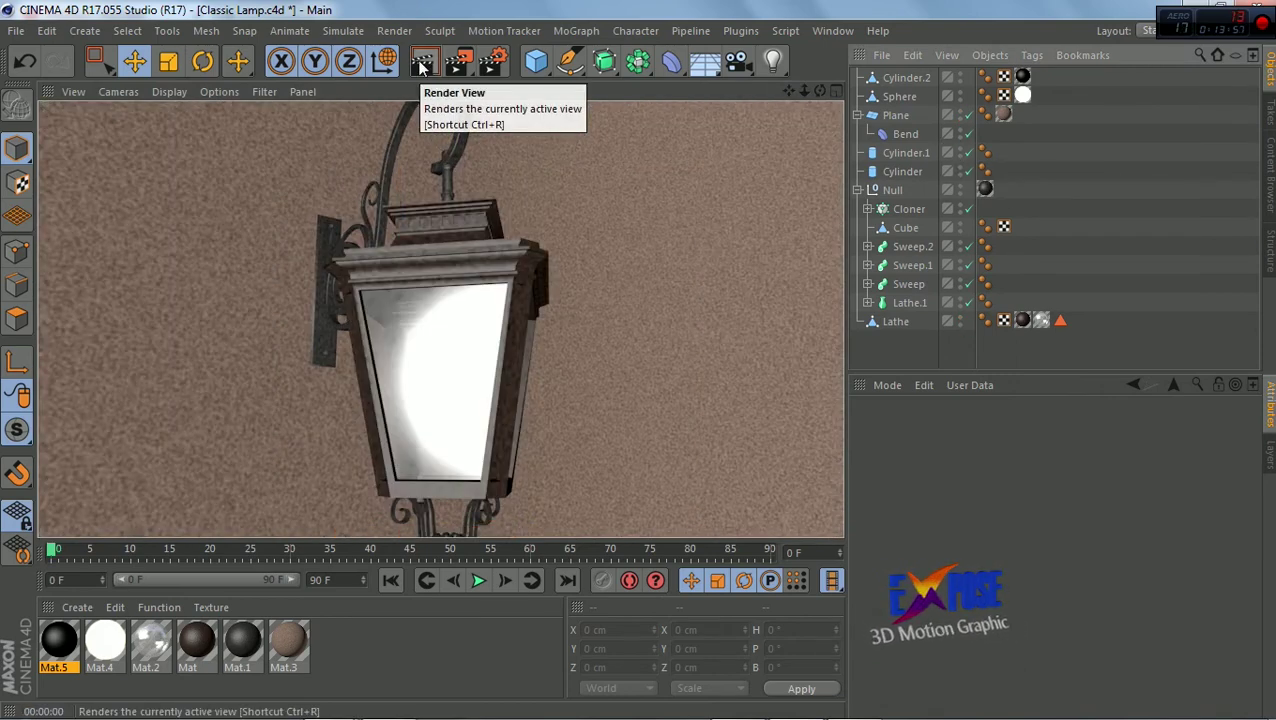
Add a spot light to the scene, undoing an accidental default light
click(769, 63)
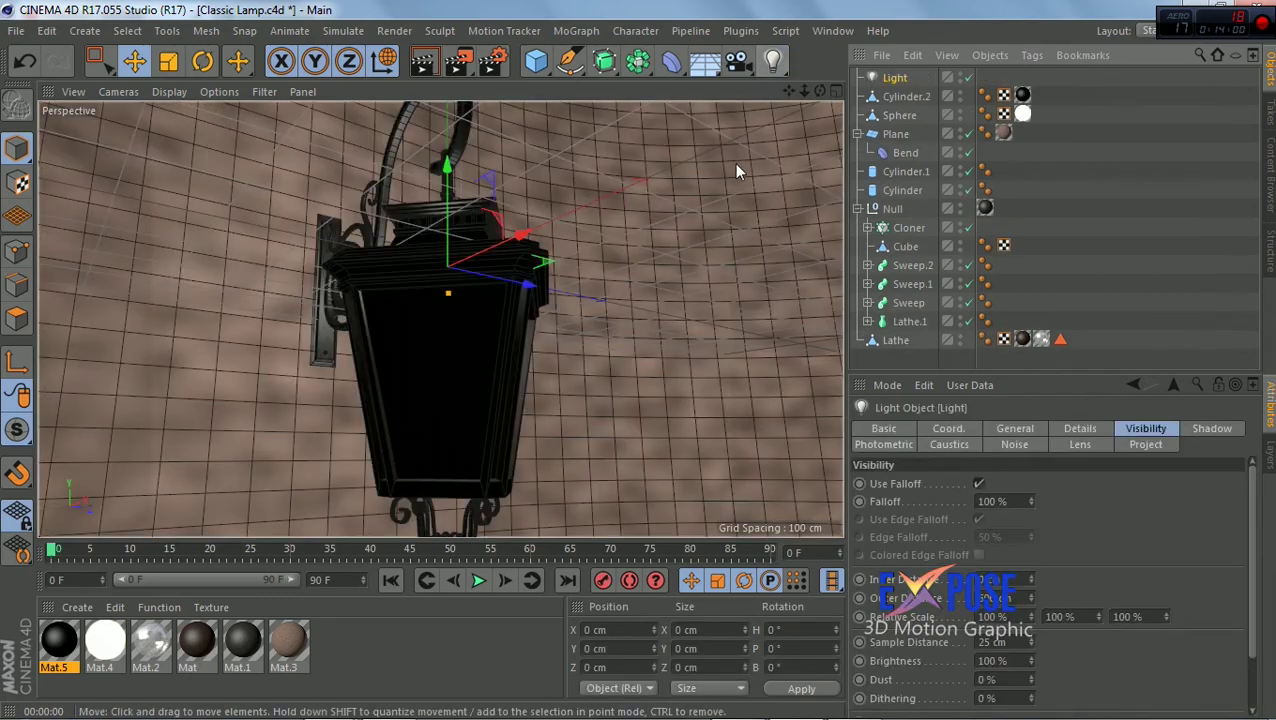
scroll(736, 172, down, 3)
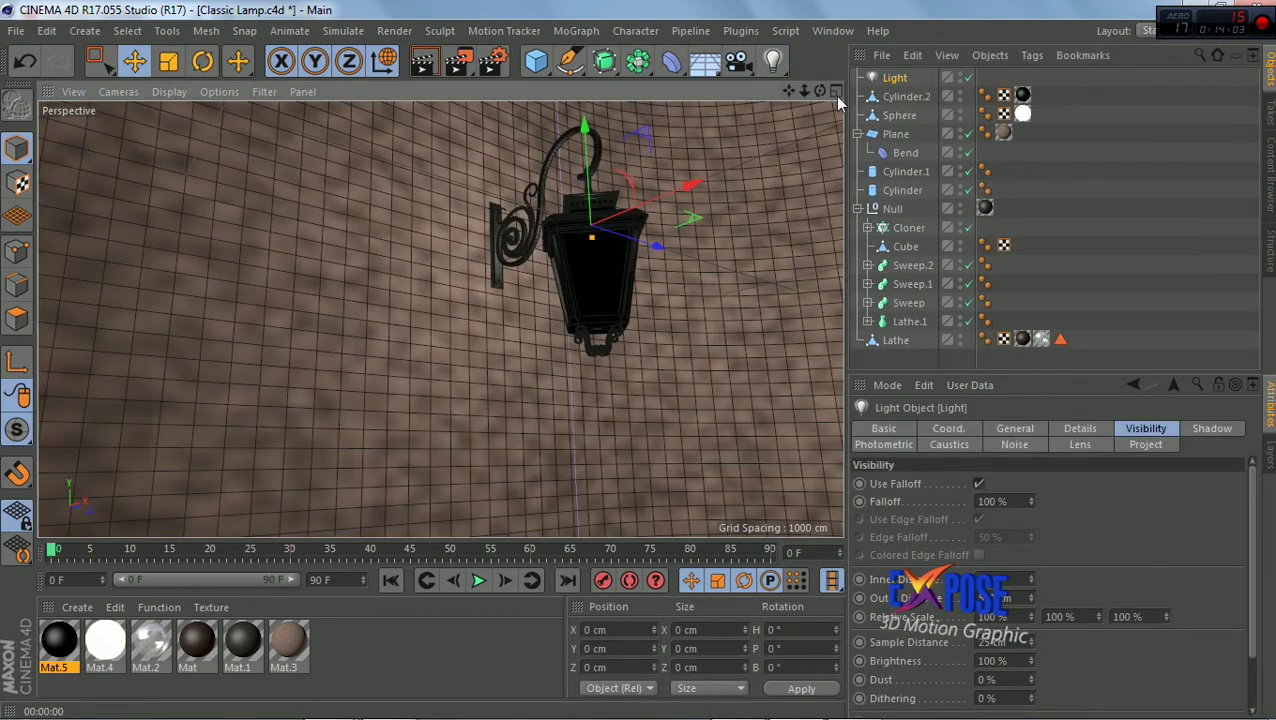
key(ctrl+z)
click(773, 64)
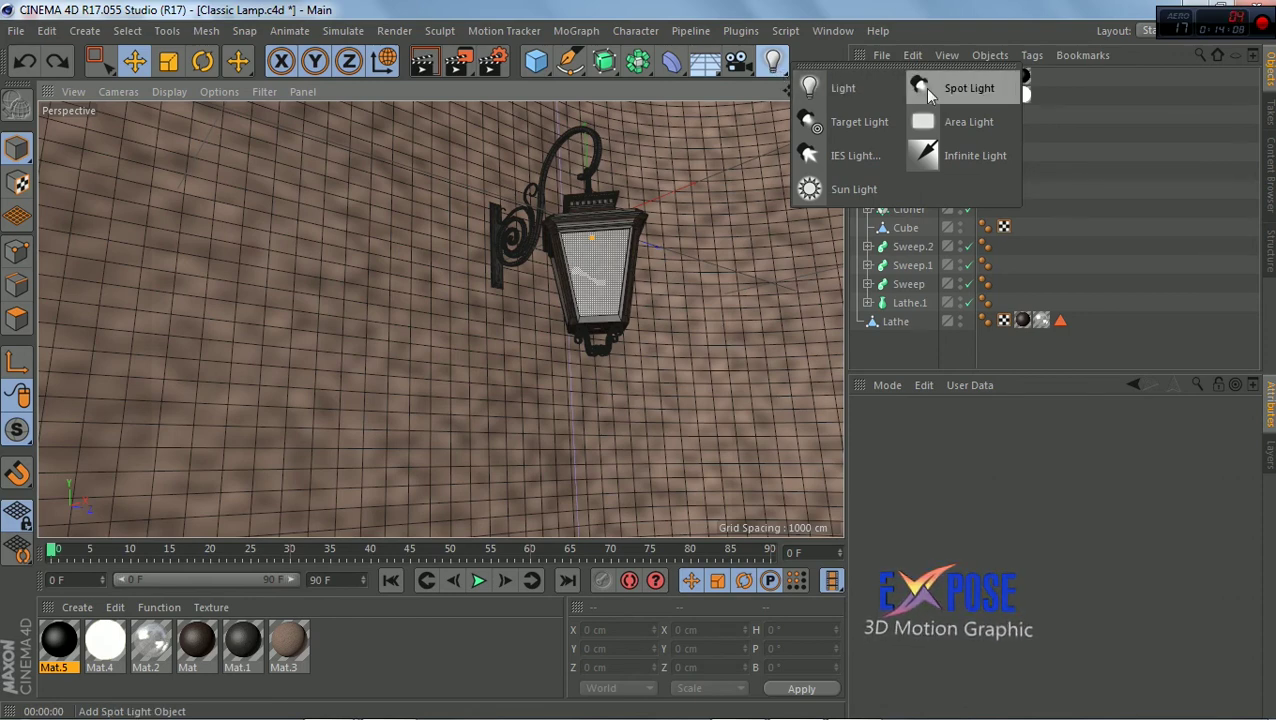
click(928, 90)
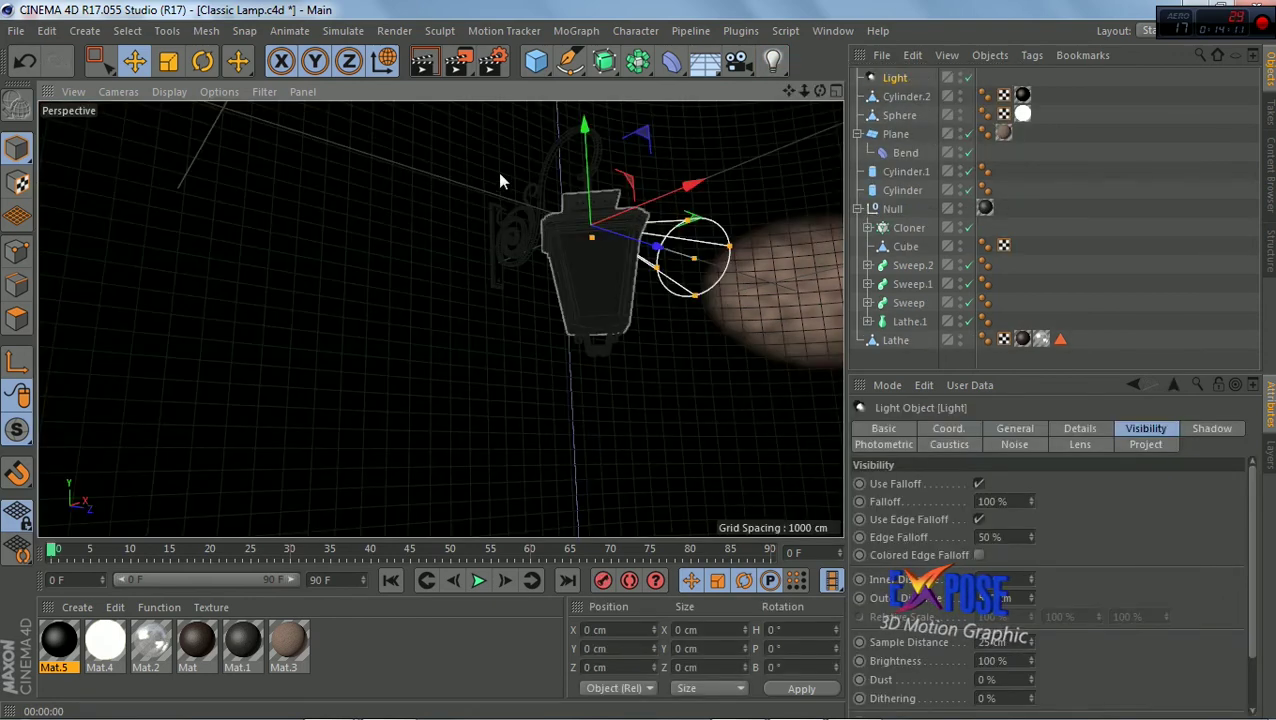
Turn the spot light 90°, enlarge its cone, raise it about 204 cm and tilt it down 12°
click(201, 62)
mouse_move(559, 202)
mouse_down()
mouse_move(687, 200)
mouse_move(828, 171)
mouse_up()
click(134, 62)
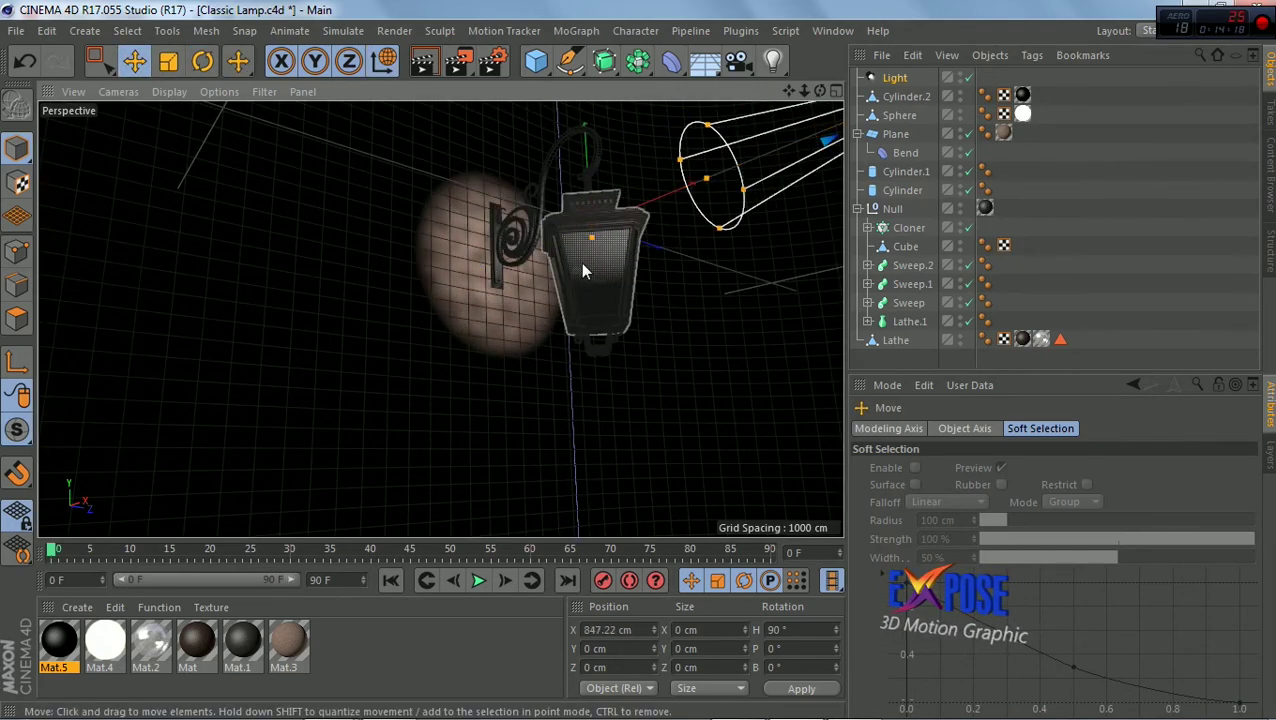
scroll(585, 270, down, 3)
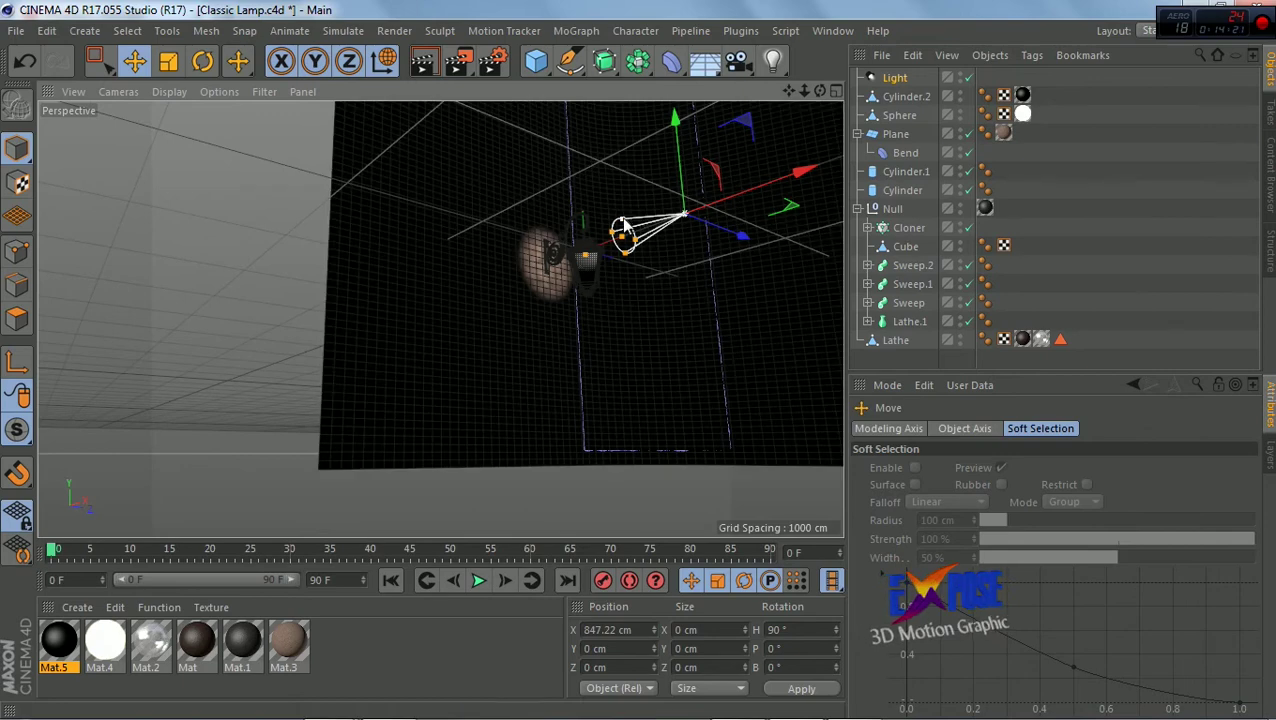
drag(621, 220, 637, 197)
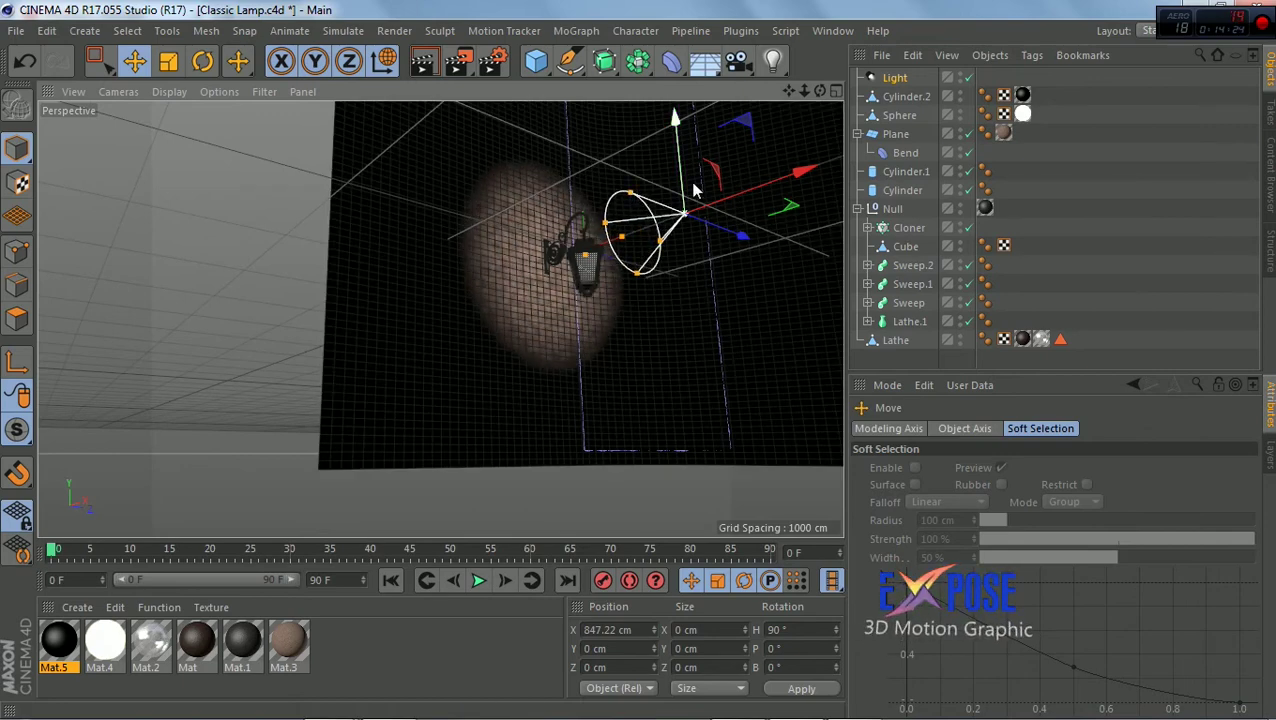
drag(677, 150, 675, 122)
key(r)
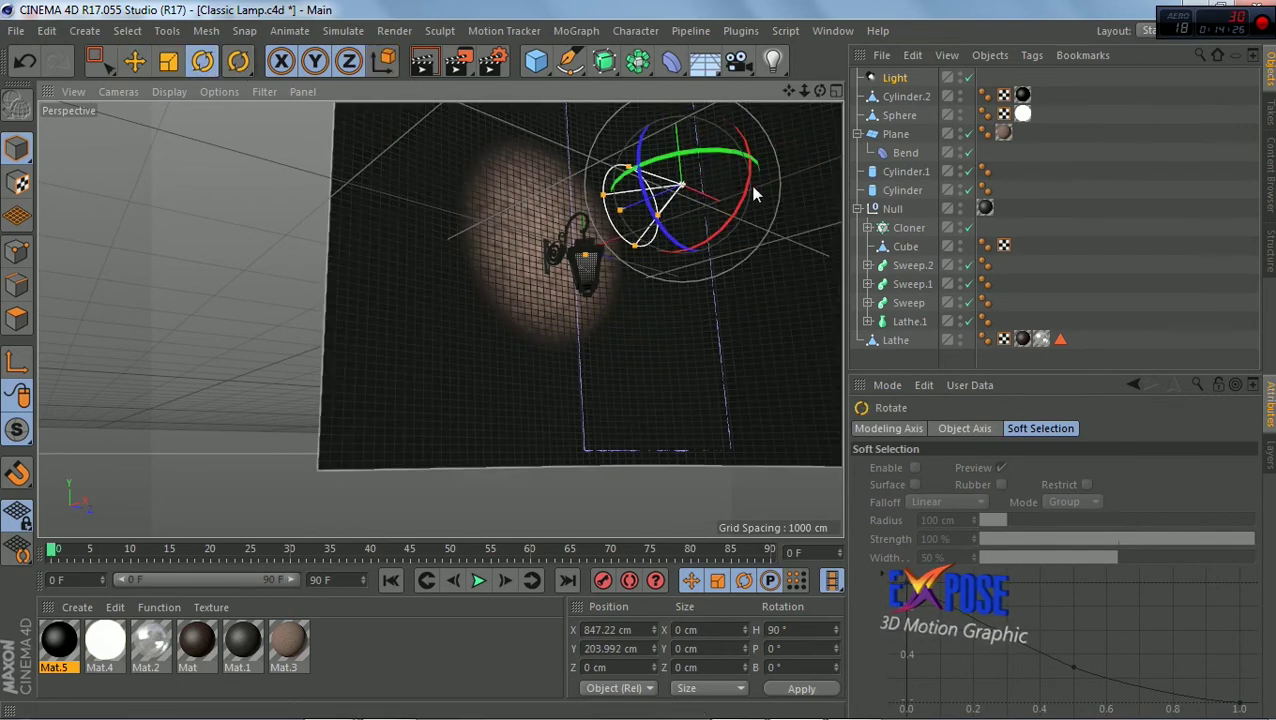
drag(752, 191, 757, 180)
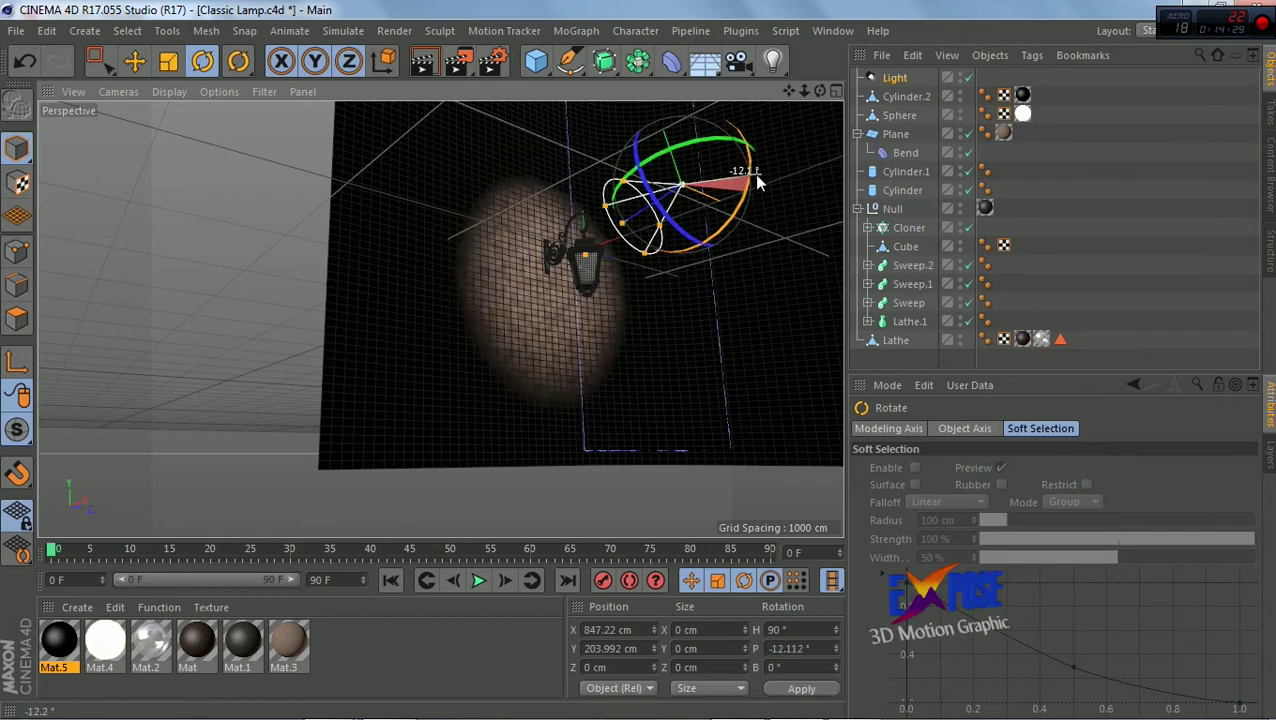
In the four-view layout, move the spot light further out along X
click(835, 91)
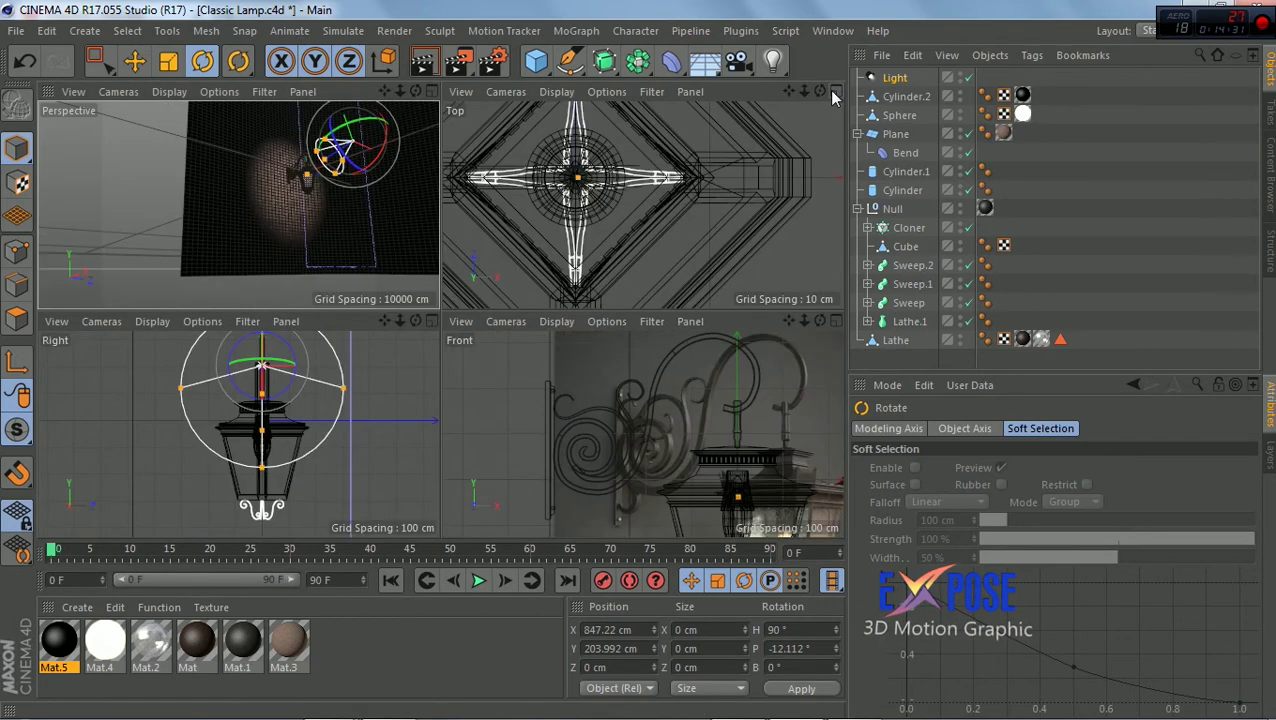
scroll(649, 267, down, 6)
scroll(649, 267, down, 3)
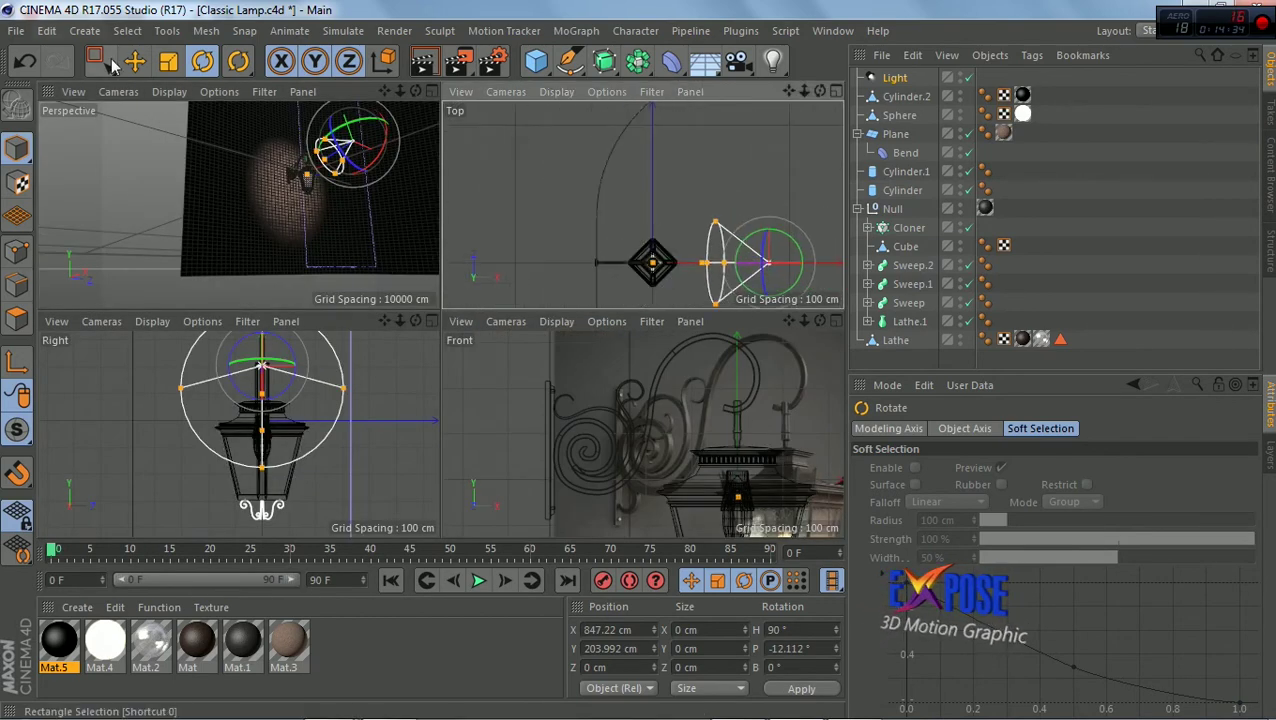
click(134, 61)
scroll(598, 250, down, 3)
mouse_move(598, 250)
mouse_down()
mouse_move(720, 251)
mouse_move(674, 242)
mouse_up()
scroll(678, 248, up, 3)
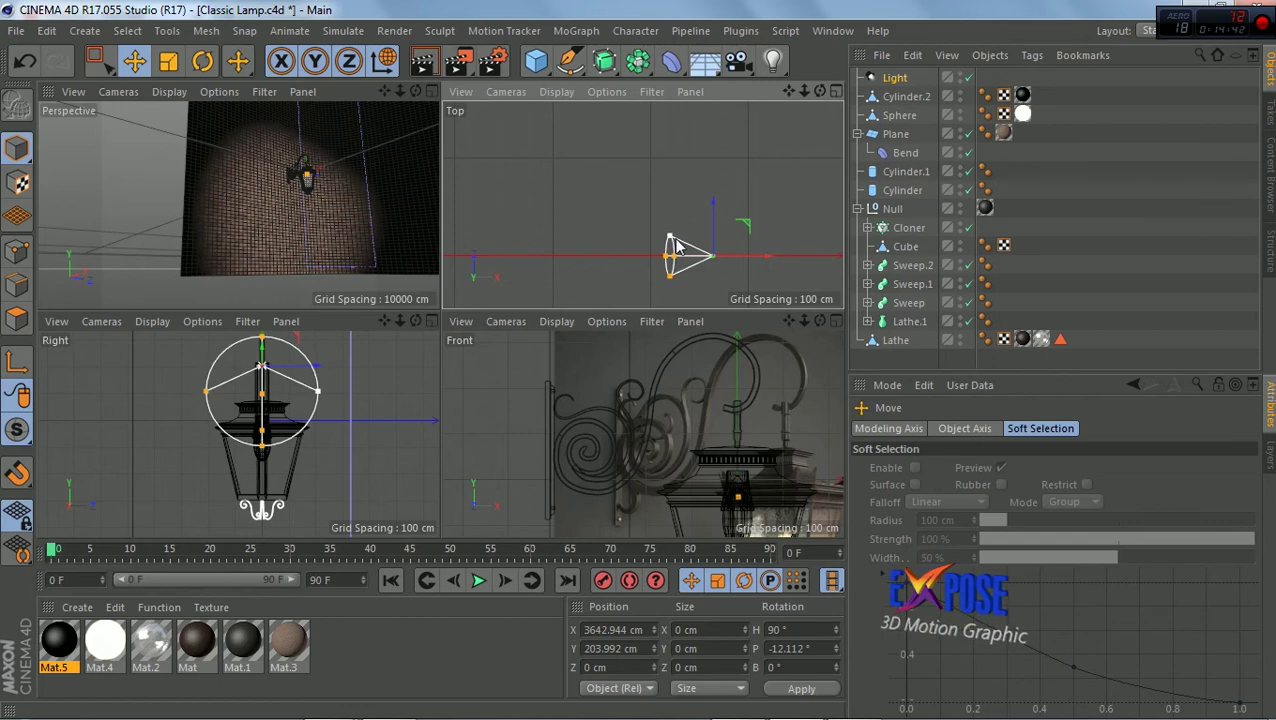
click(431, 92)
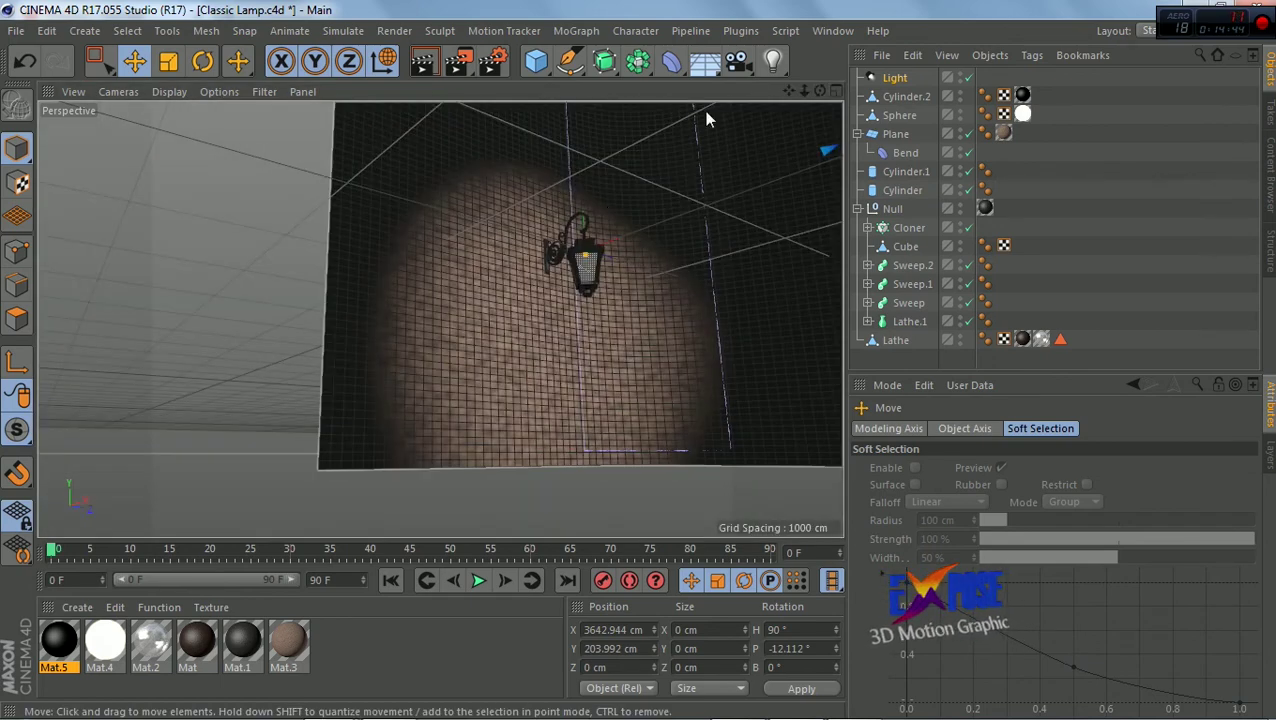
Set the spot light's shadow to Shadow Maps (Soft) and render to check it
click(425, 64)
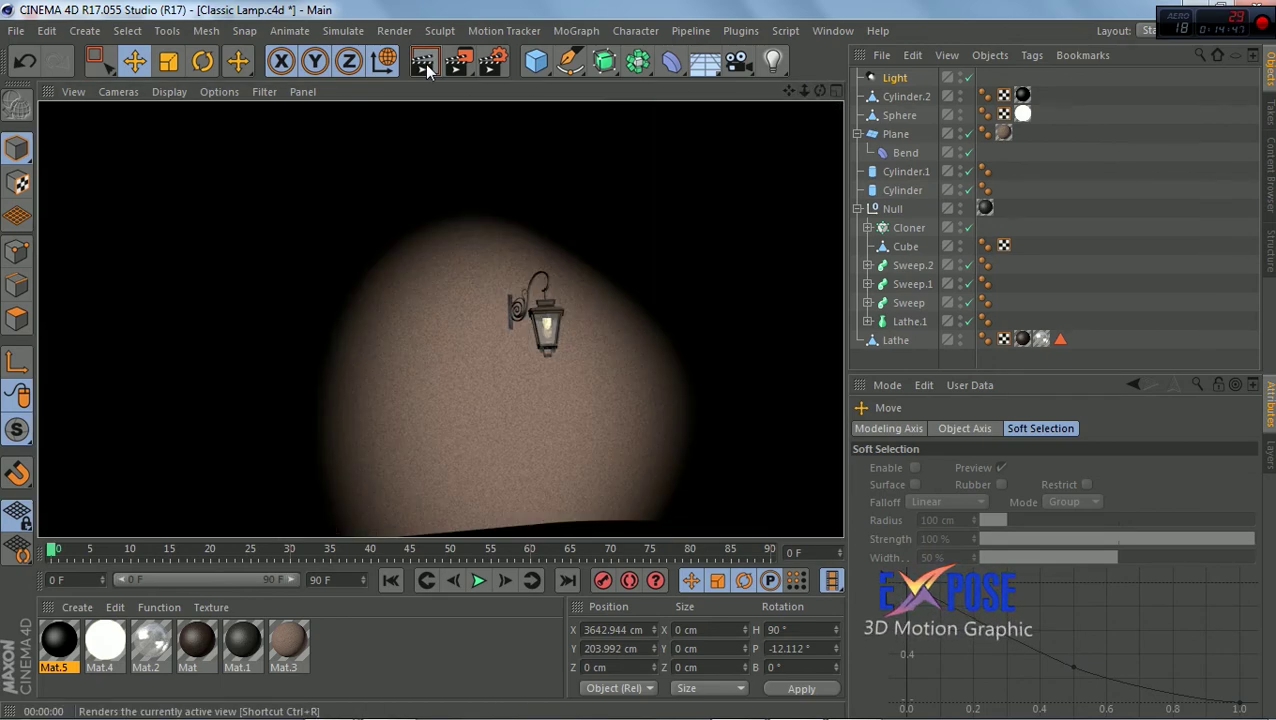
click(895, 77)
click(1207, 429)
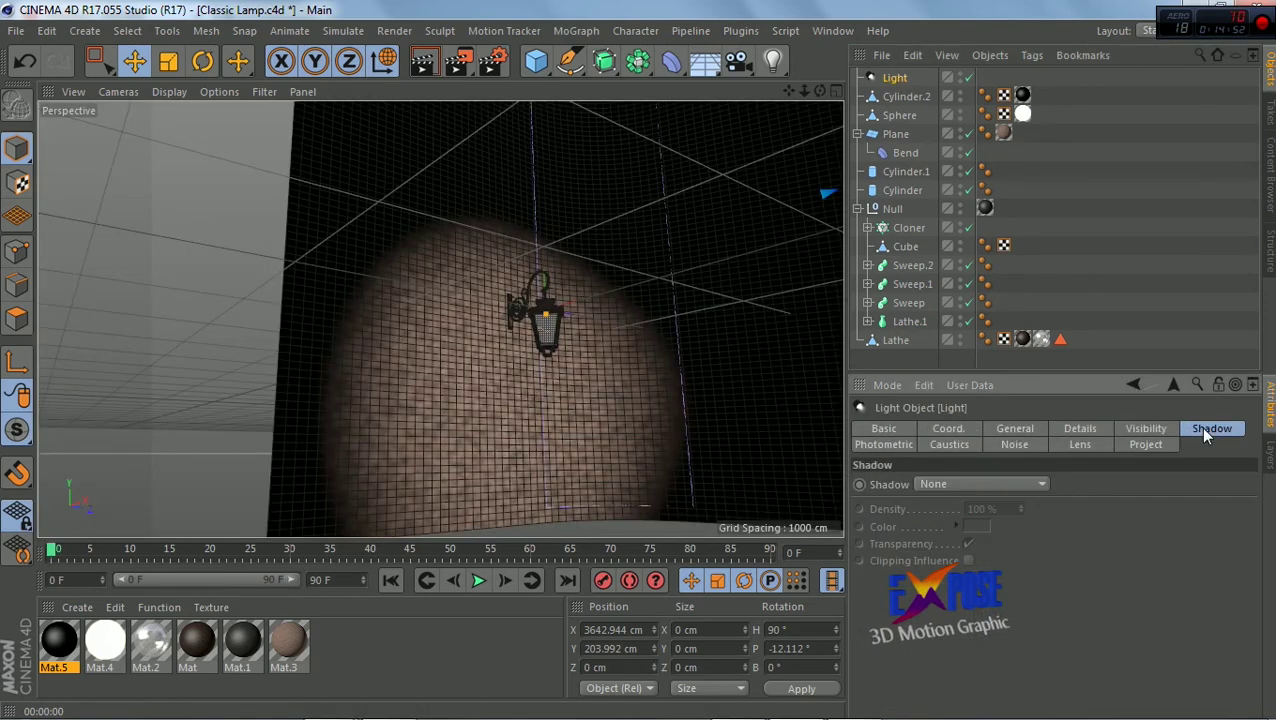
click(983, 485)
click(978, 521)
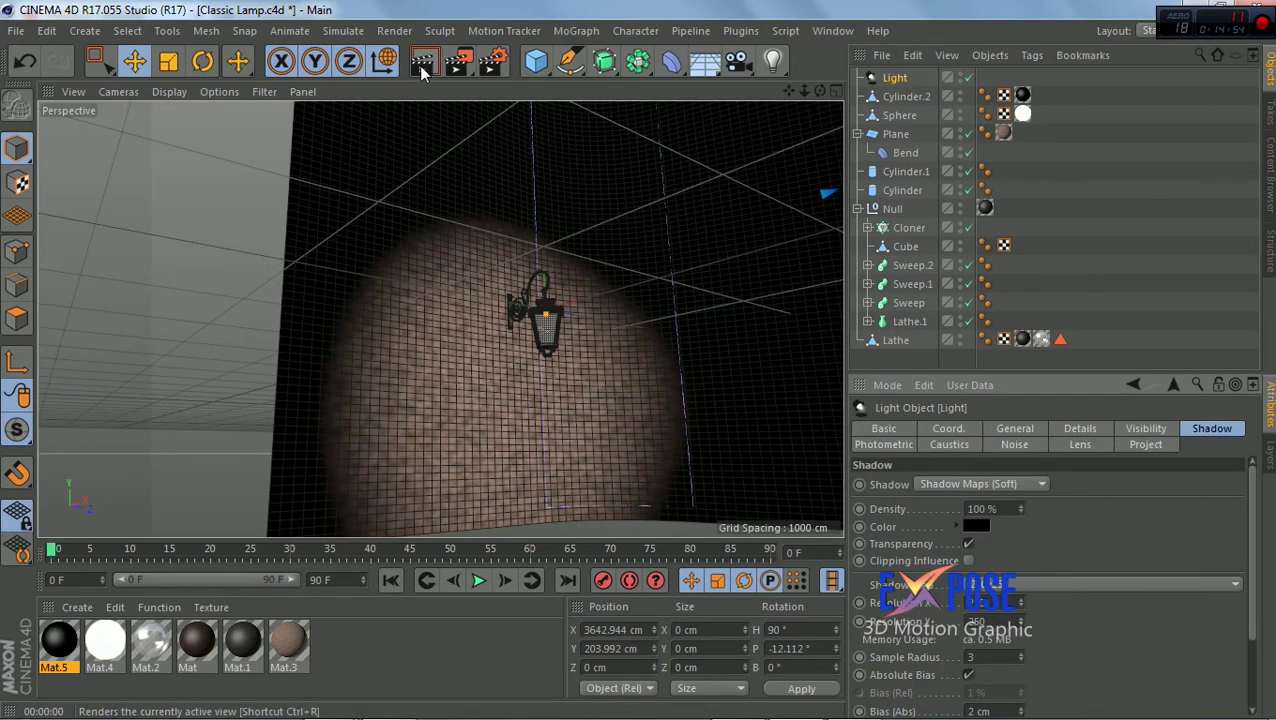
click(420, 65)
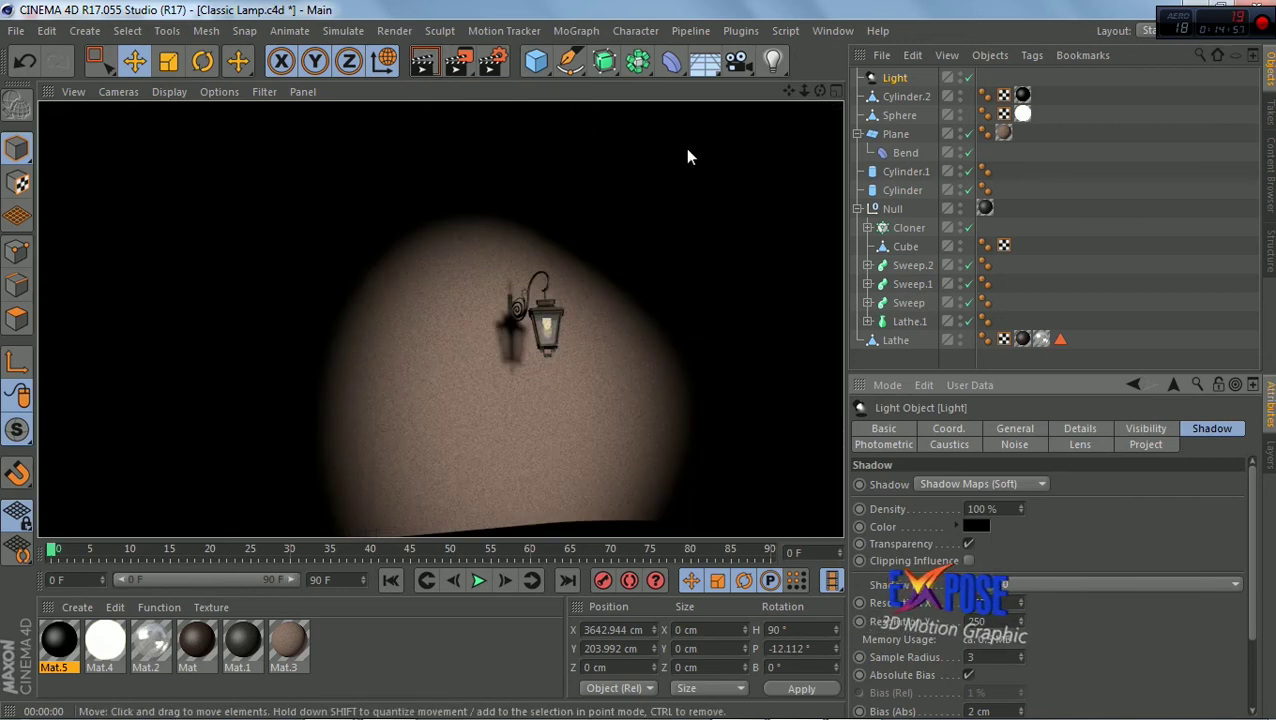
click(834, 92)
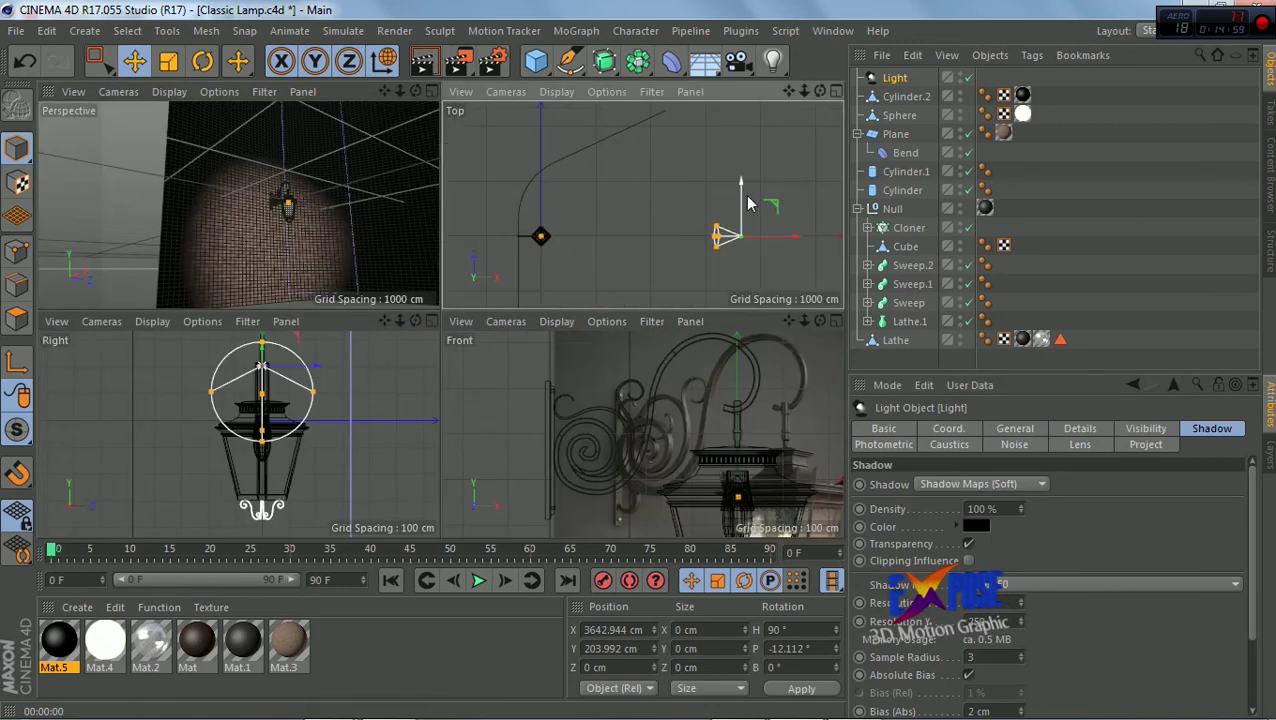
Move the spot light to Z −580 cm, turn it to H 75.7°, and add area light Light.1
drag(744, 195, 746, 225)
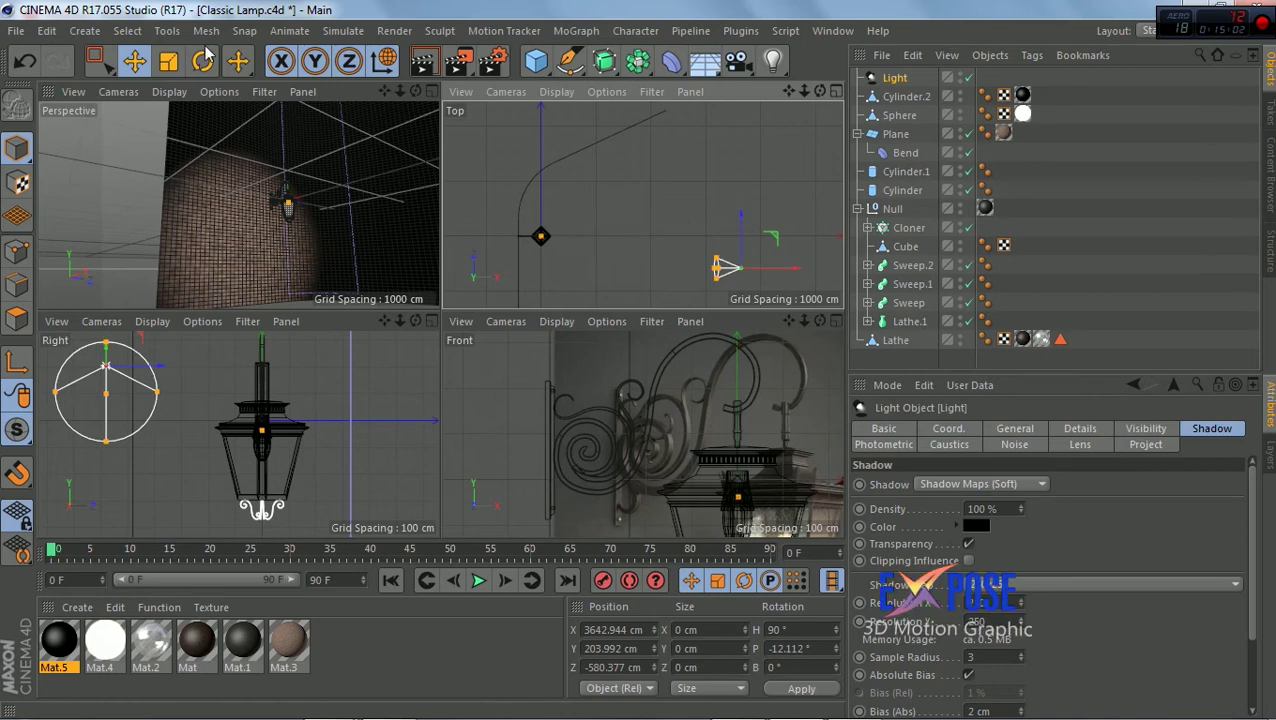
click(203, 60)
mouse_move(772, 268)
mouse_down()
mouse_move(775, 255)
mouse_move(772, 270)
mouse_up()
click(433, 91)
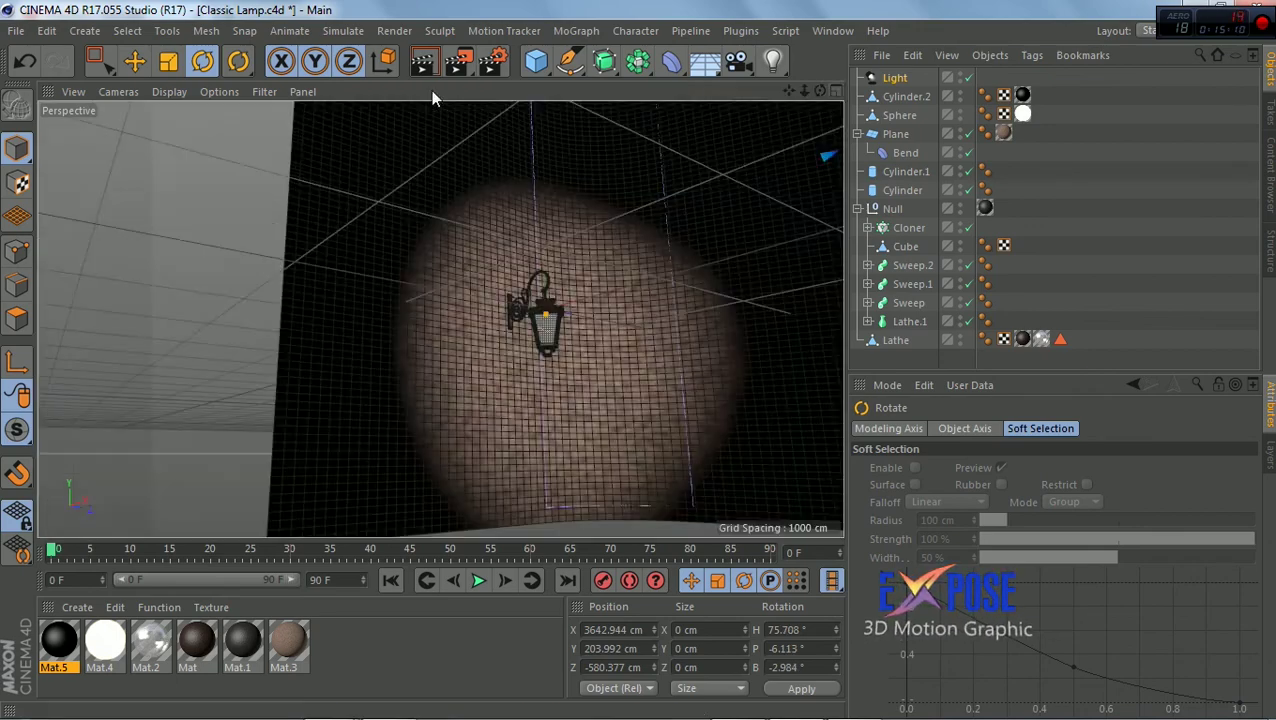
drag(772, 60, 930, 120)
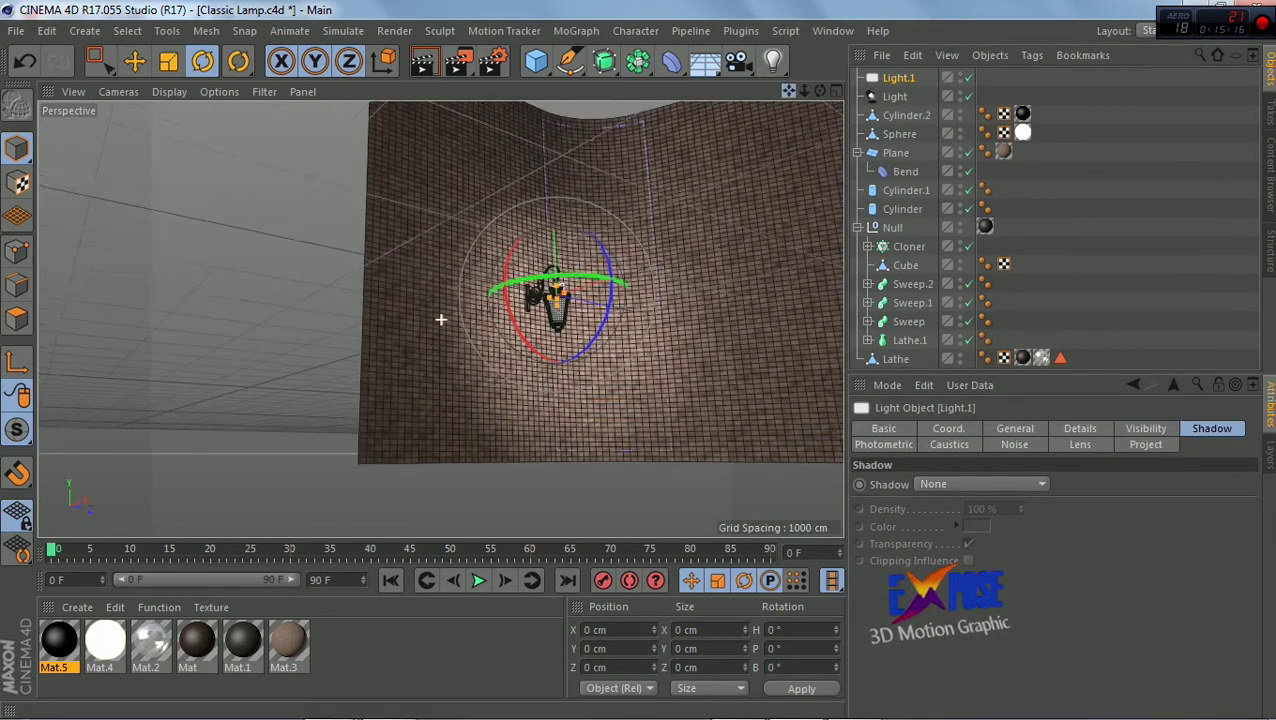
Move area light Light.1 right along X and turn its heading to 90°
key(e)
drag(605, 365, 830, 342)
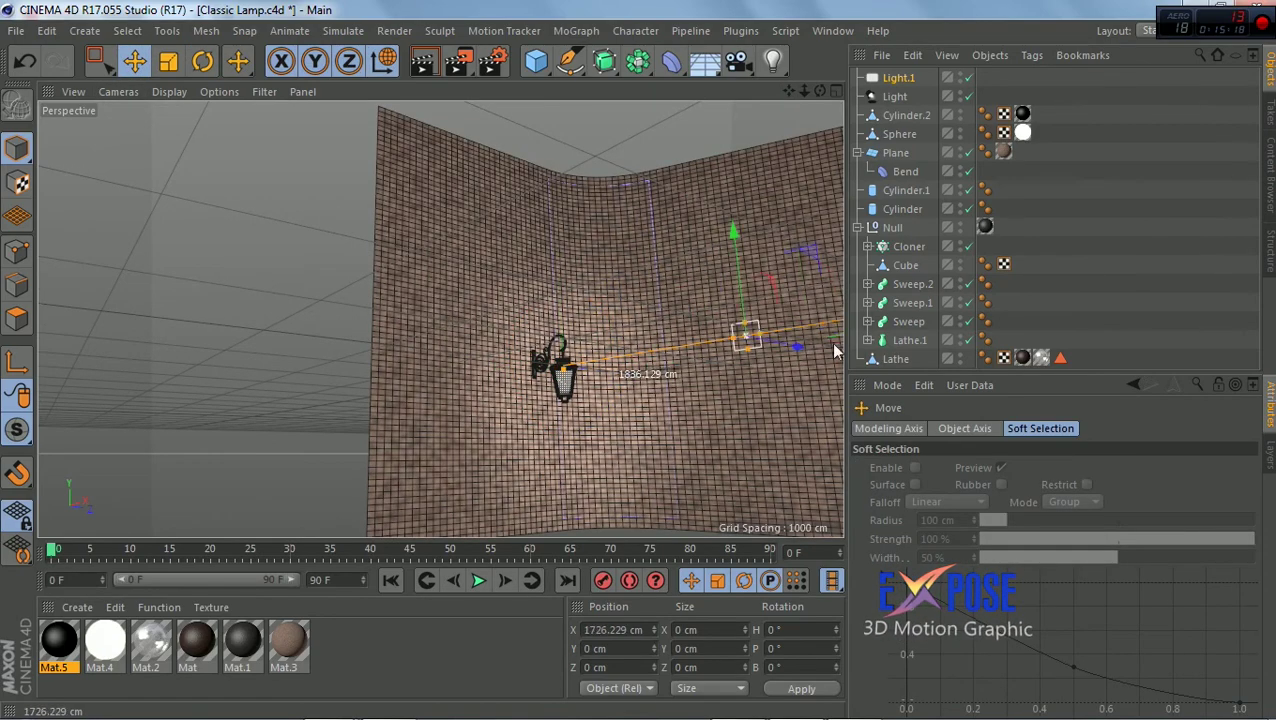
alt+drag(601, 362, 555, 274)
click(202, 61)
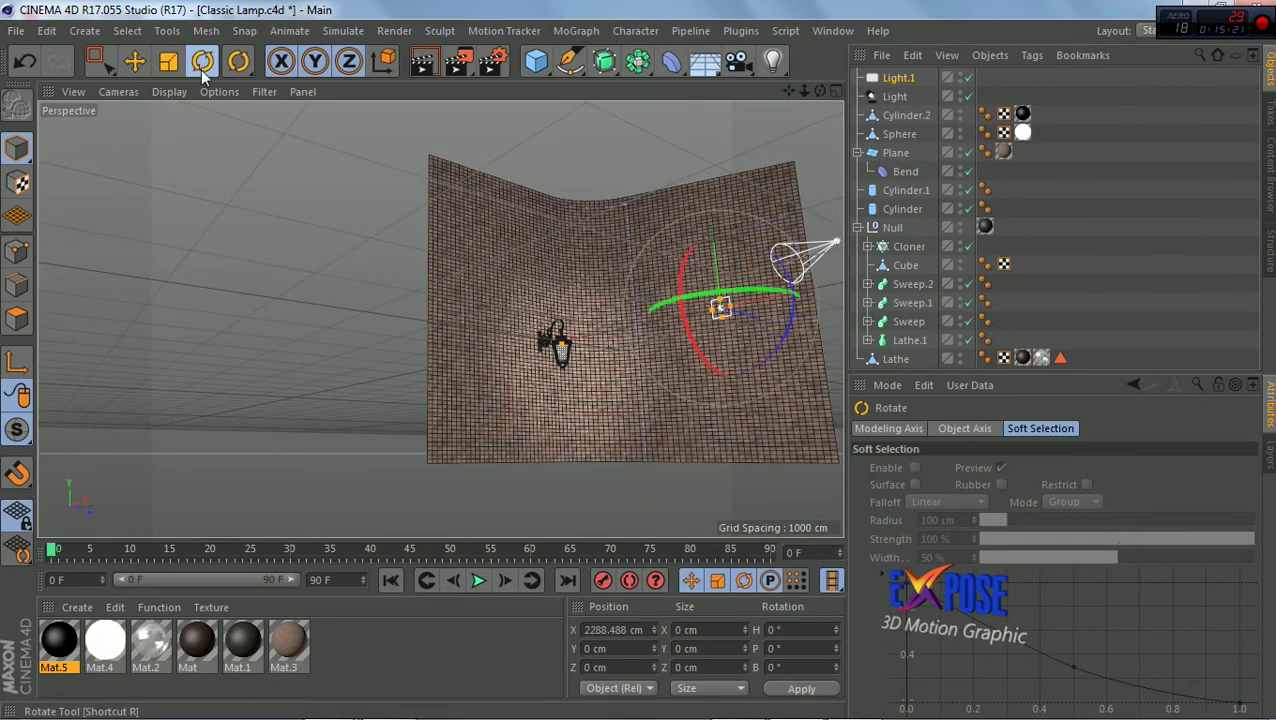
drag(712, 303, 758, 303)
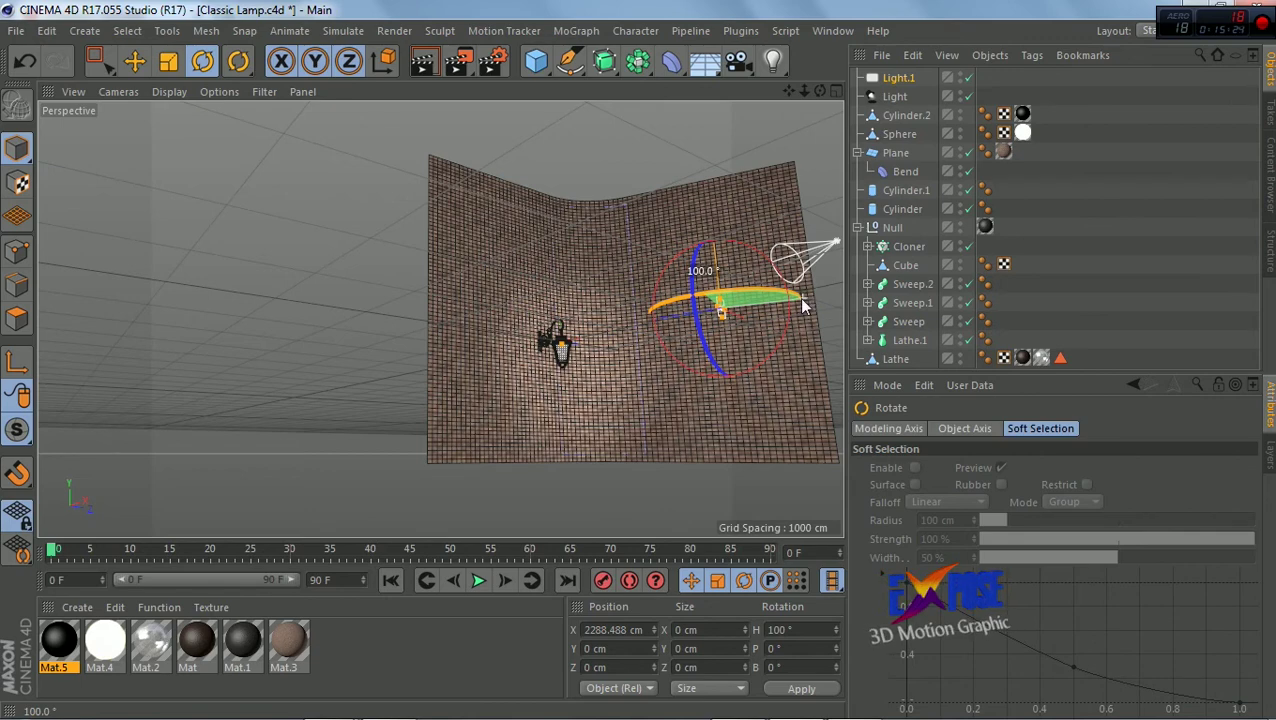
drag(808, 297, 592, 276)
key(e)
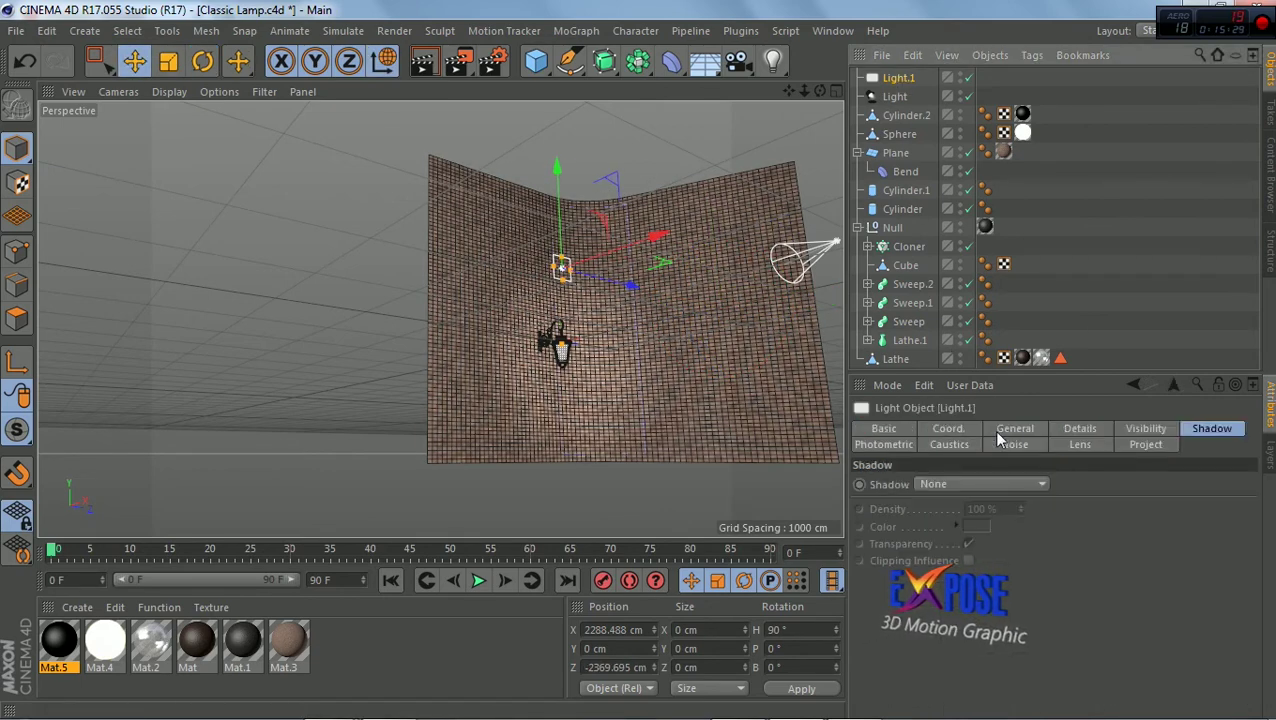
Set Light.1 intensity to 65 at X 3574 cm, then duplicate it as Light.2 nearer the camera
click(1013, 430)
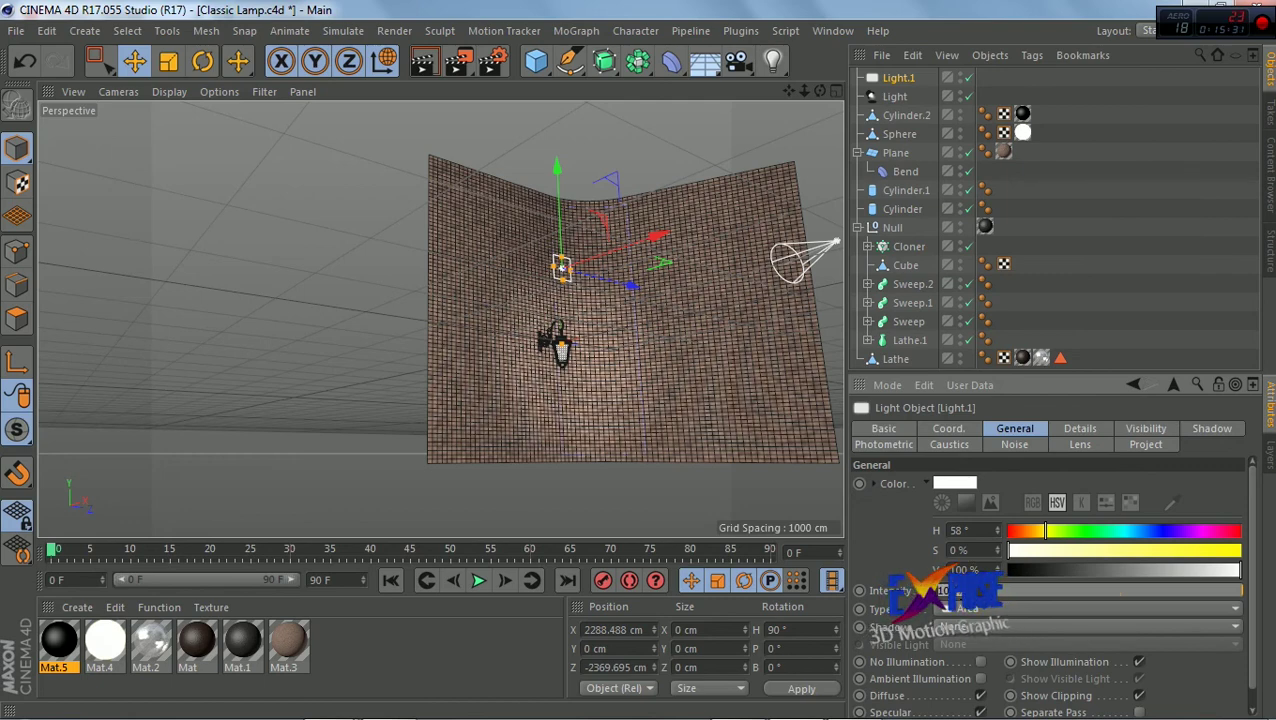
key(Return)
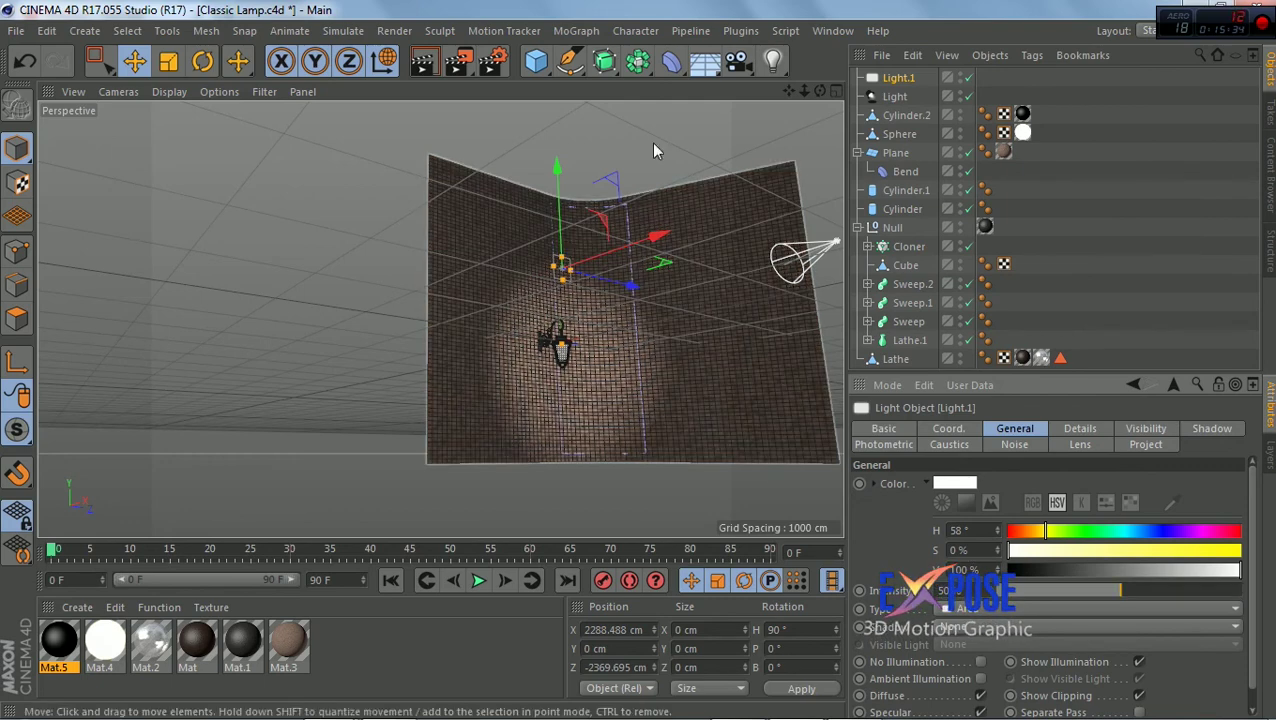
mouse_move(655, 238)
mouse_down()
mouse_move(750, 243)
mouse_move(602, 224)
mouse_up()
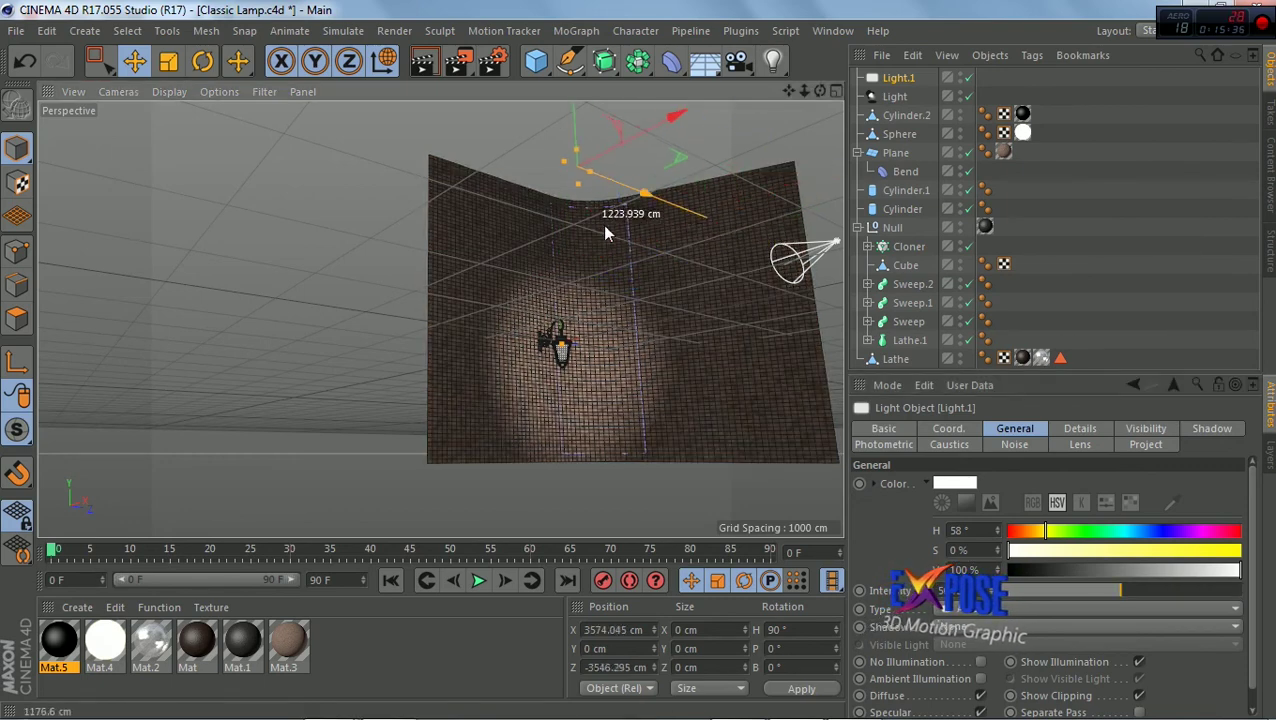
drag(1146, 586, 1158, 590)
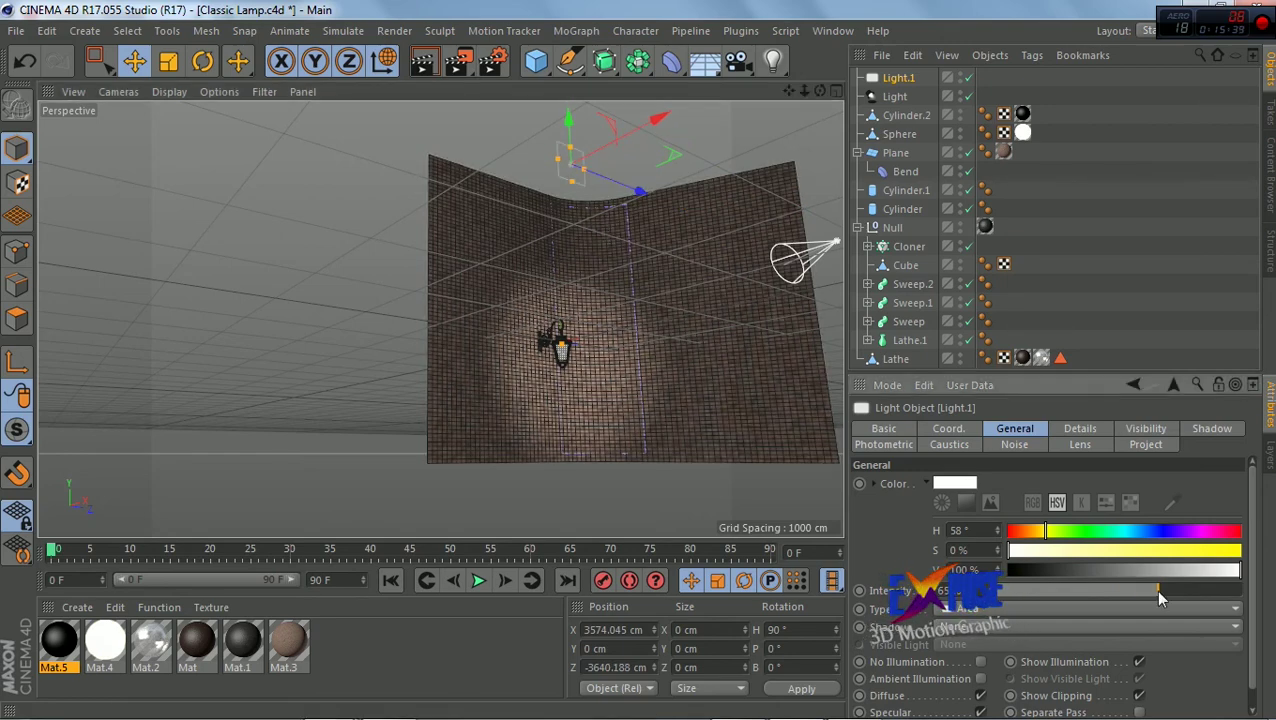
ctrl+drag(612, 189, 835, 262)
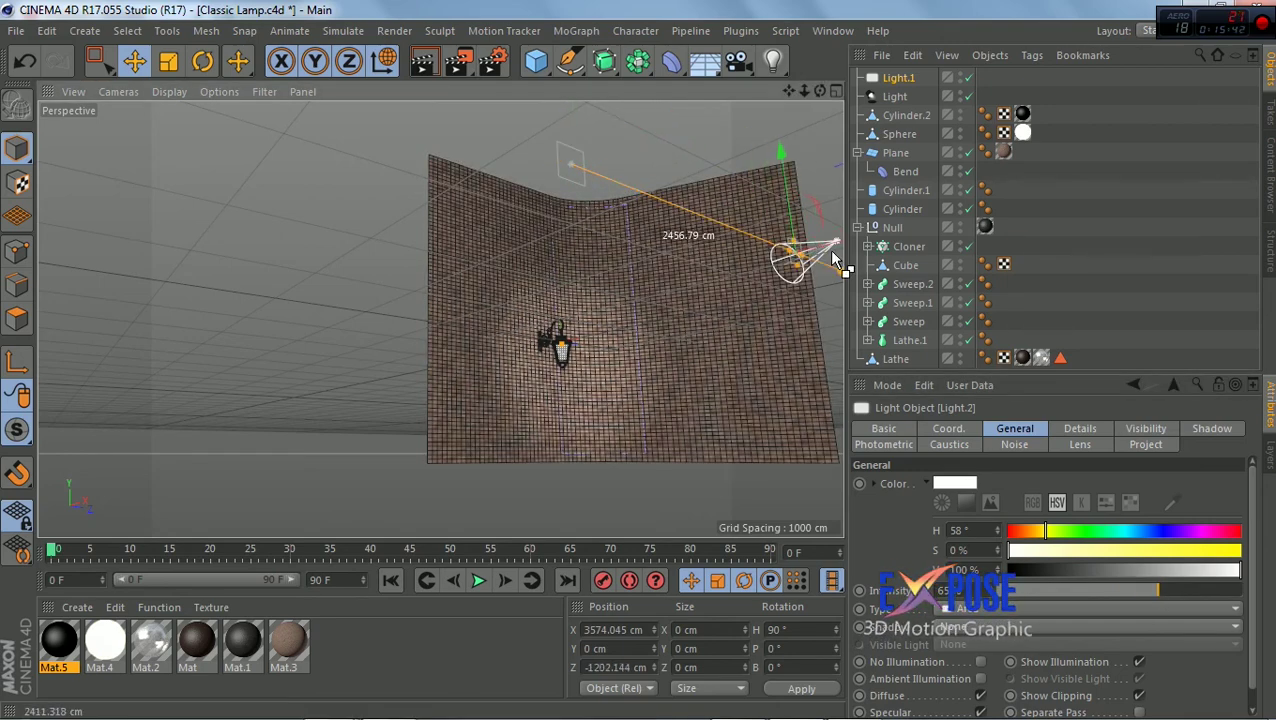
click(422, 61)
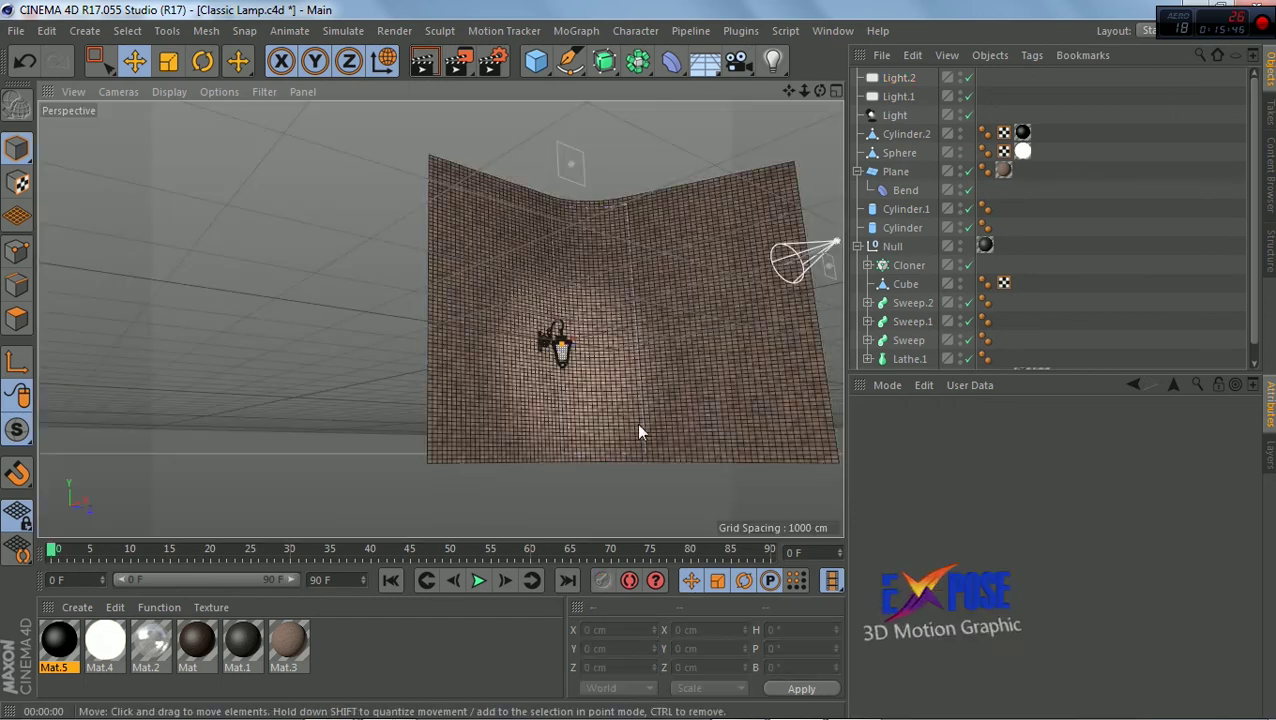
Select the original spot light and raise it to about Y 1652 cm above the lamp
click(636, 423)
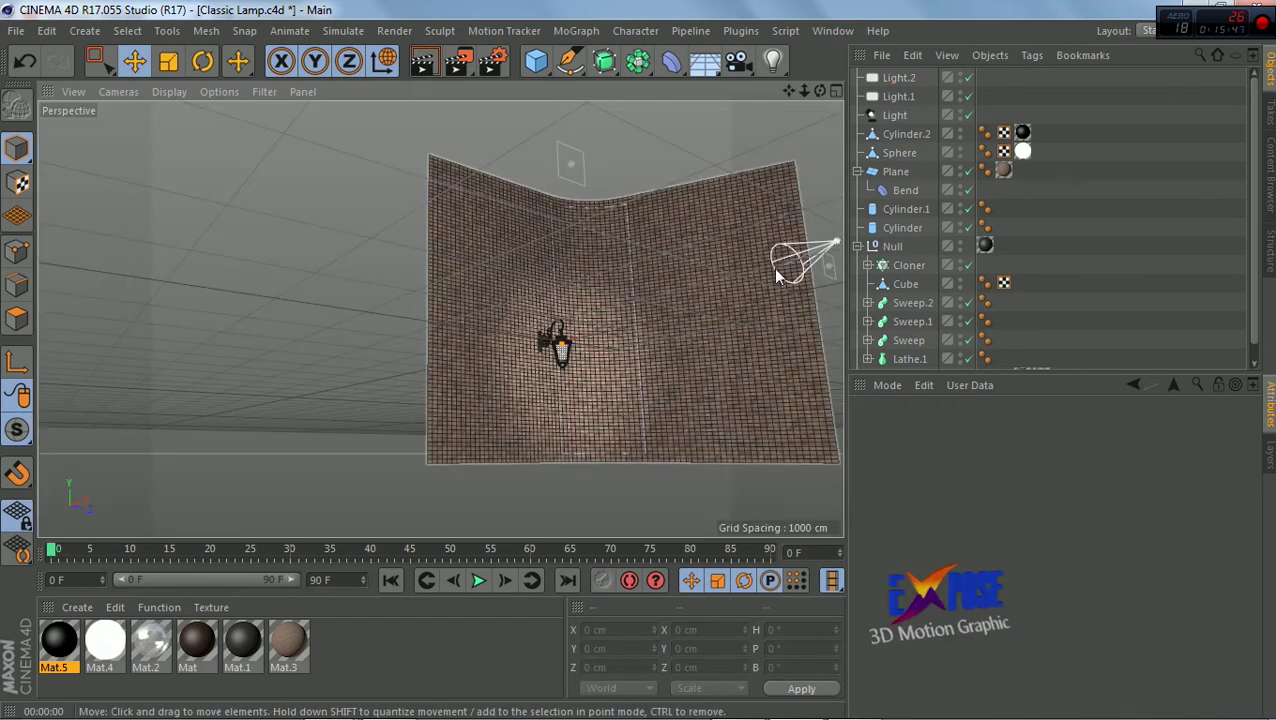
click(830, 258)
click(772, 266)
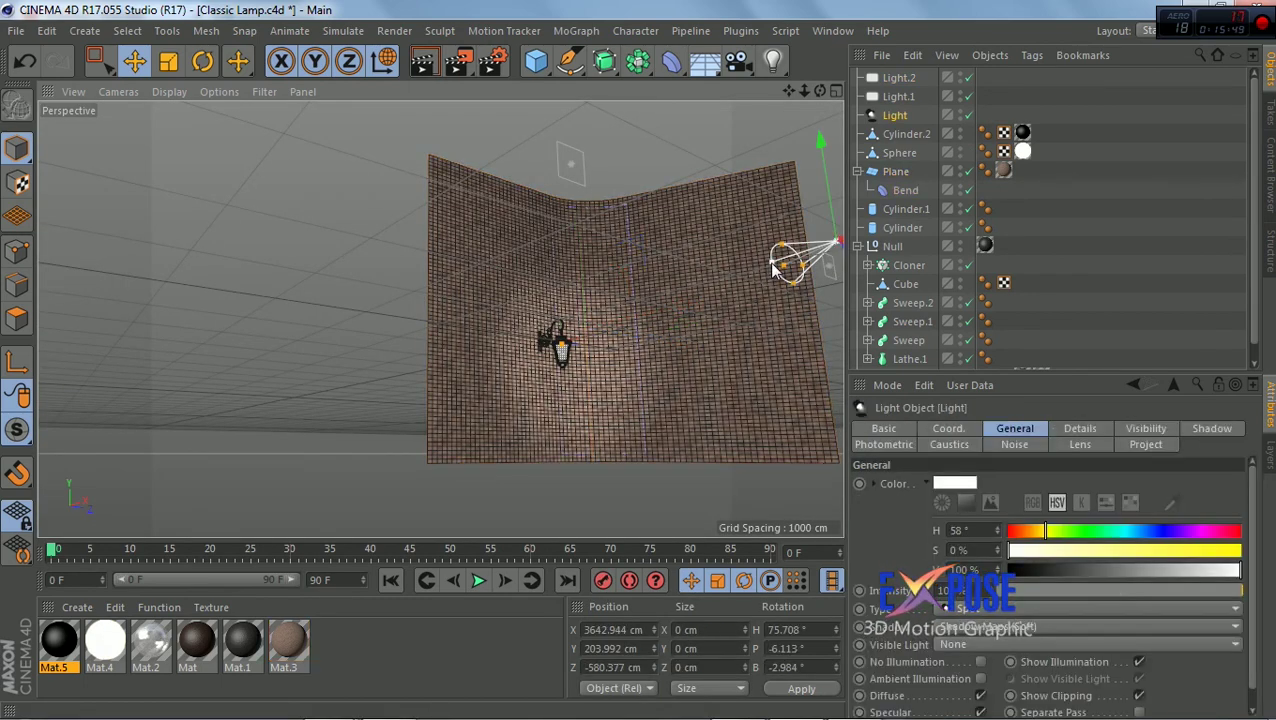
drag(772, 268, 783, 262)
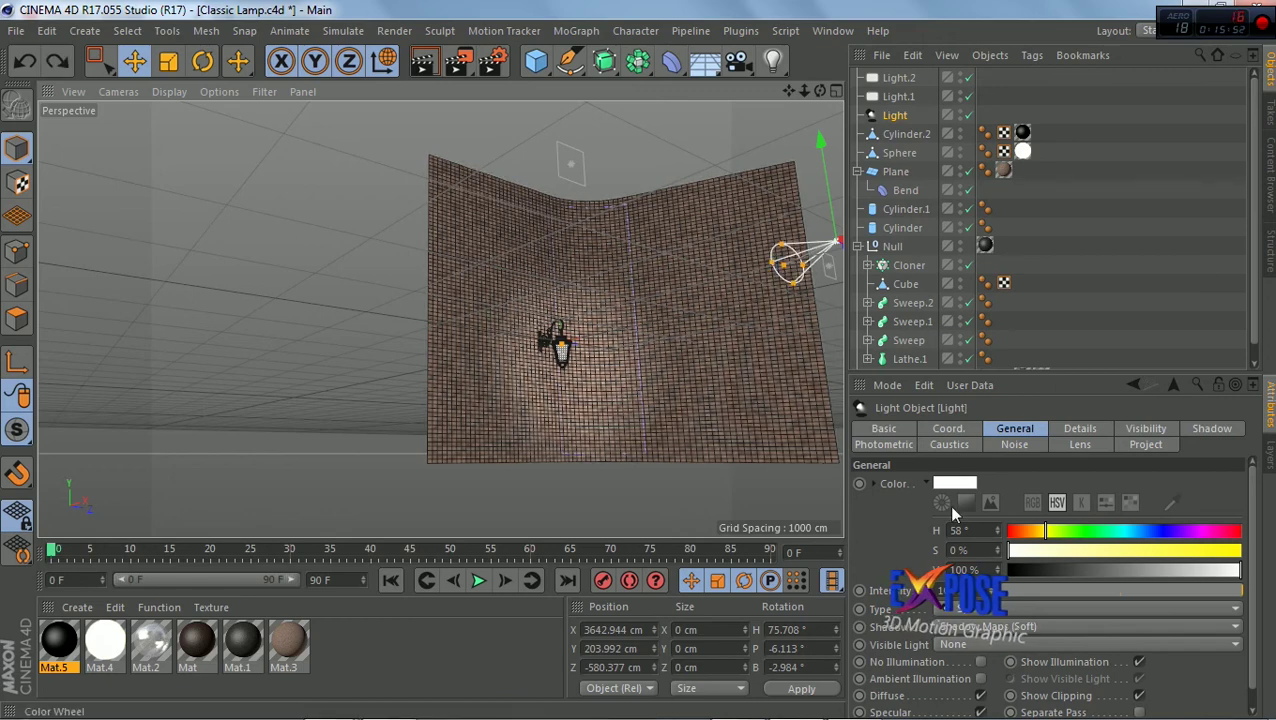
click(1143, 429)
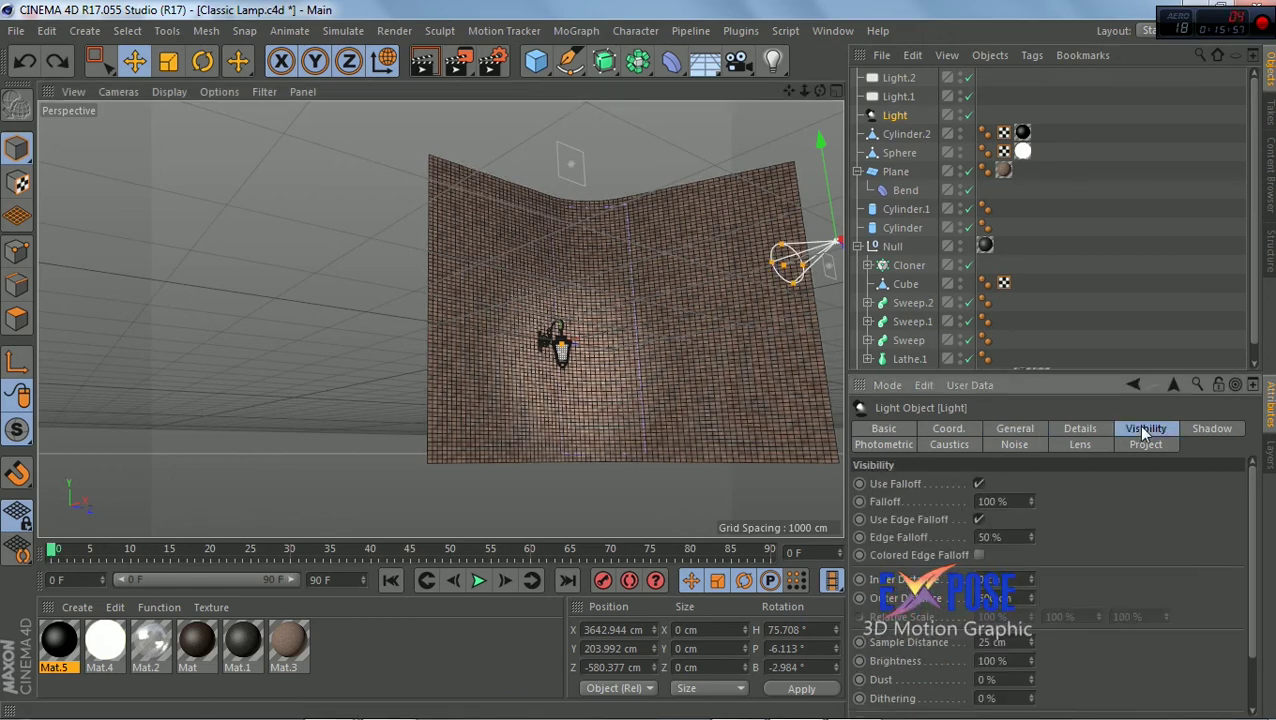
drag(821, 150, 800, 30)
drag(812, 112, 800, 60)
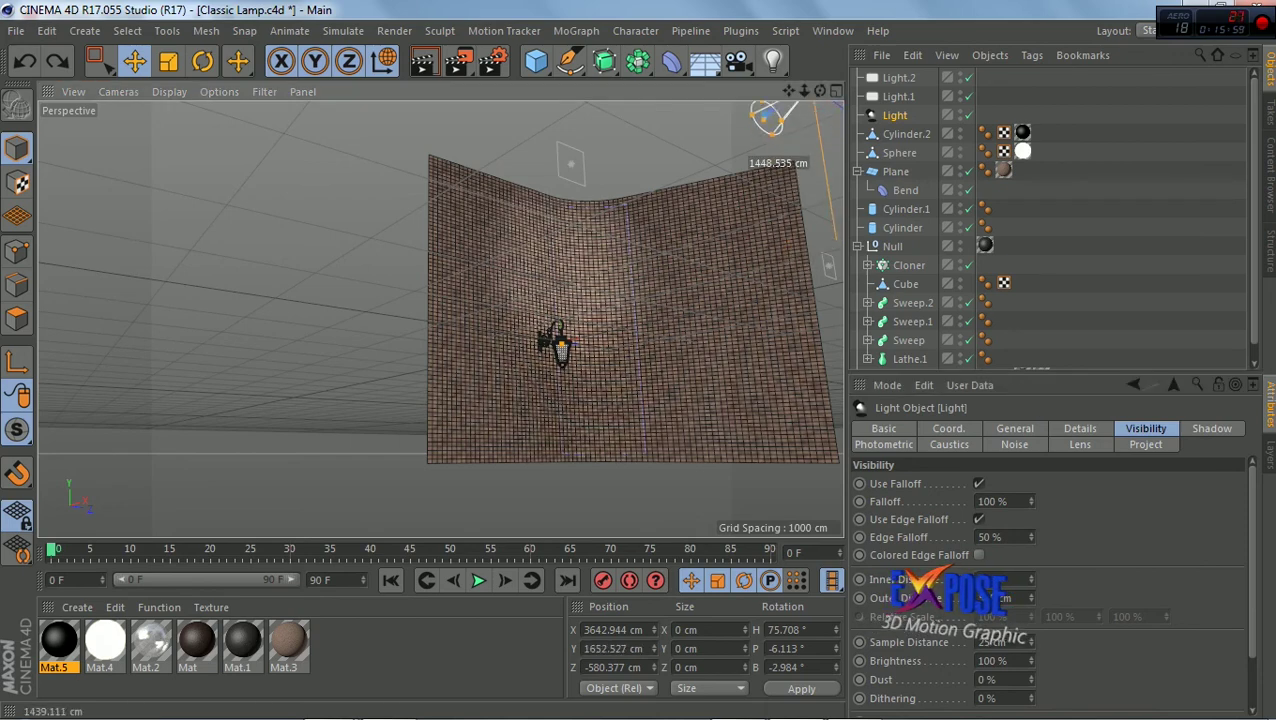
alt+drag(450, 220, 305, 133)
Tilt the spot light further down toward the lamp, to about -18° pitch
key(r)
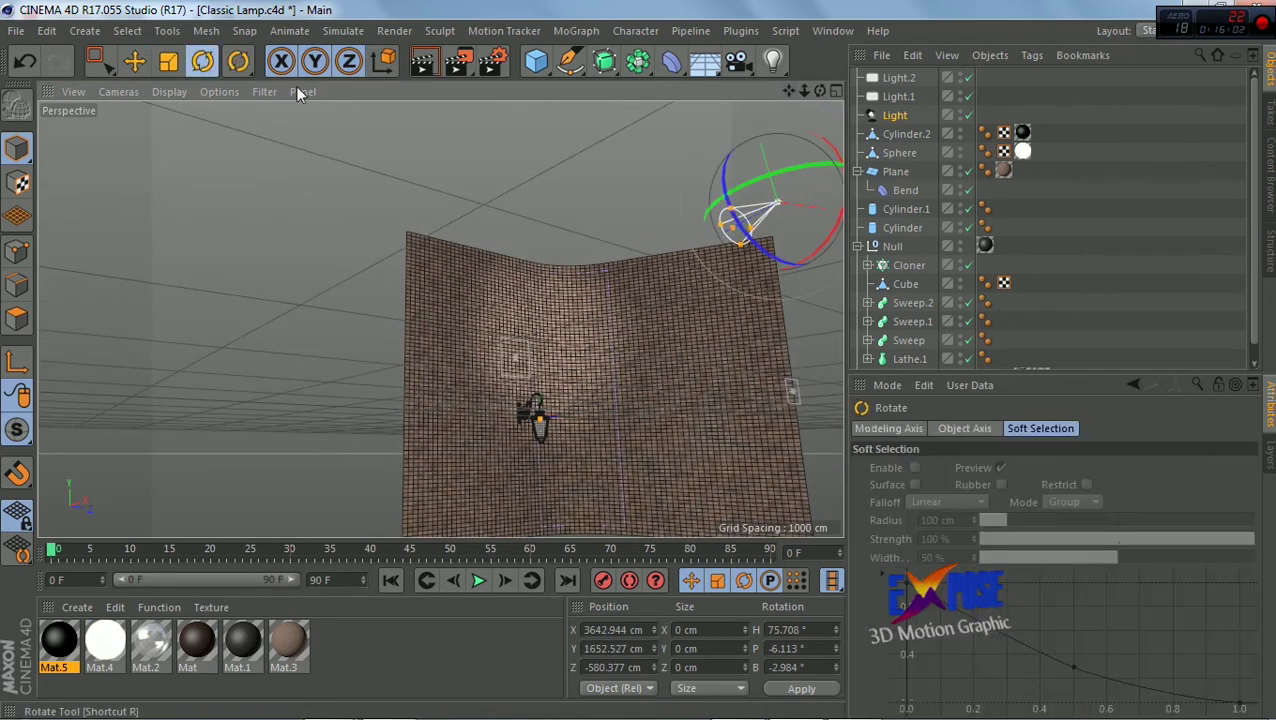
drag(836, 238, 722, 240)
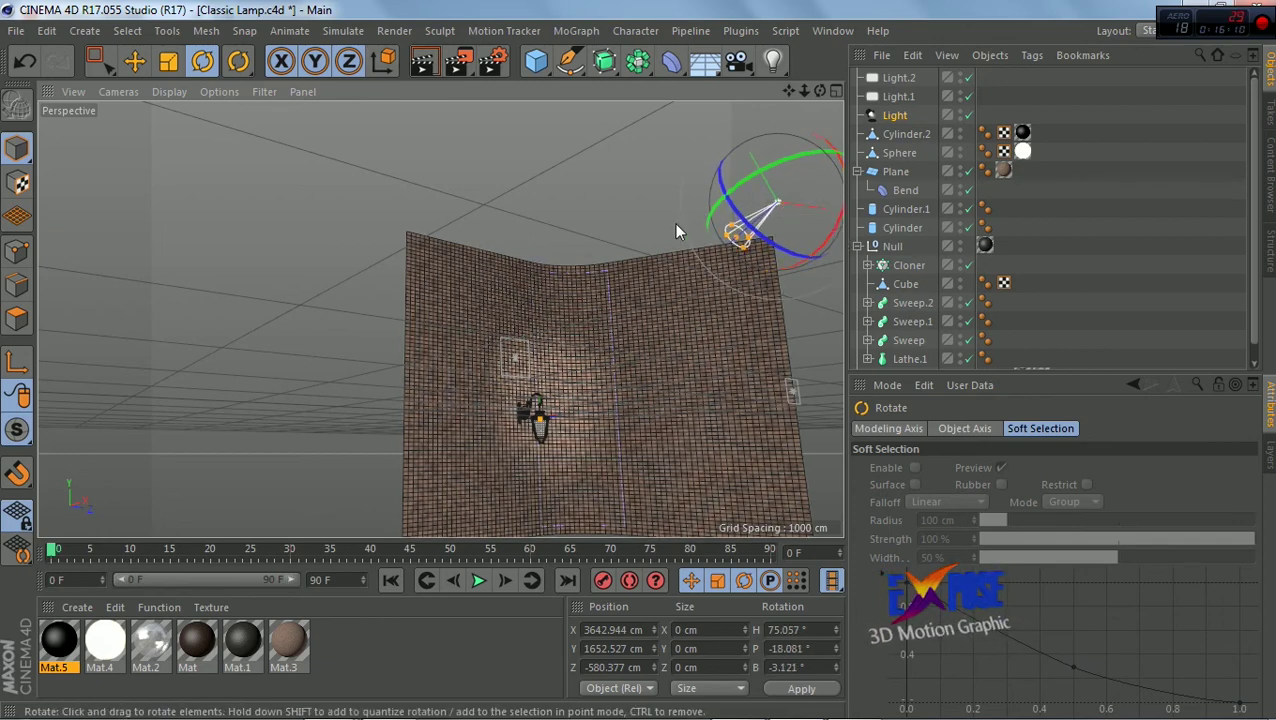
click(542, 410)
scroll(557, 432, up, 4)
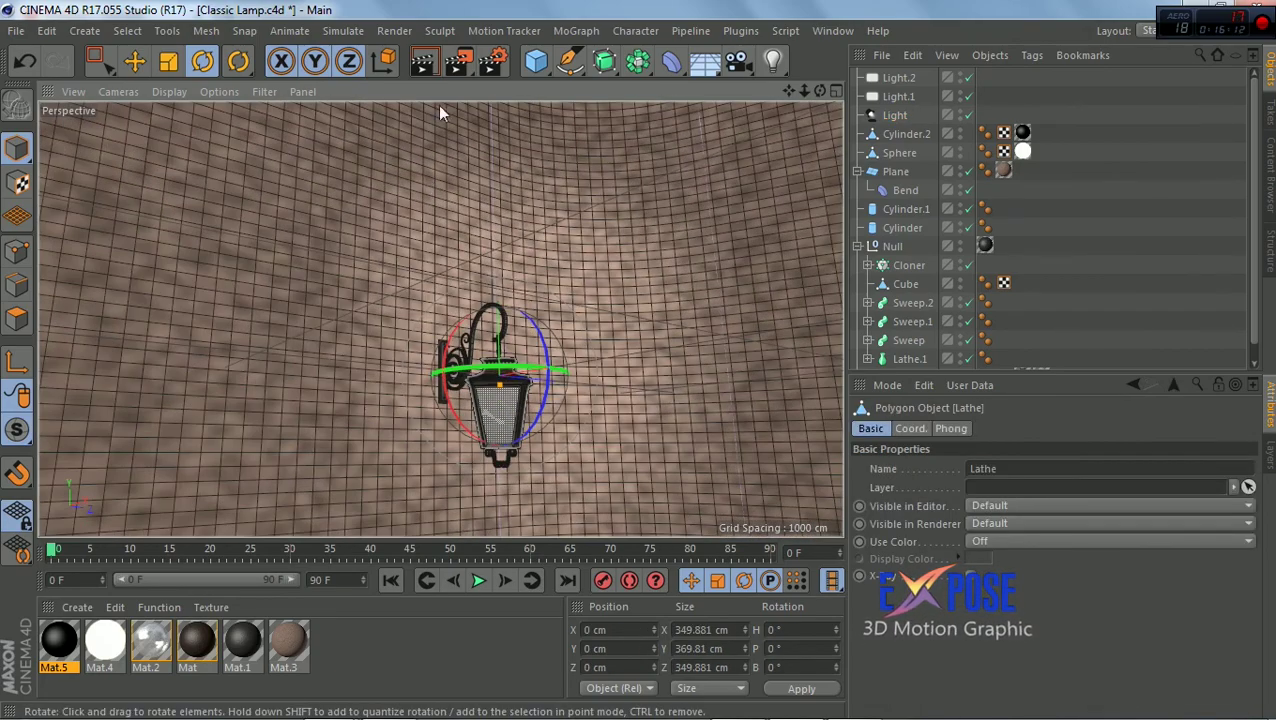
Render the lantern from an angled view, then open glass material Mat.2 in the Material Editor
click(426, 62)
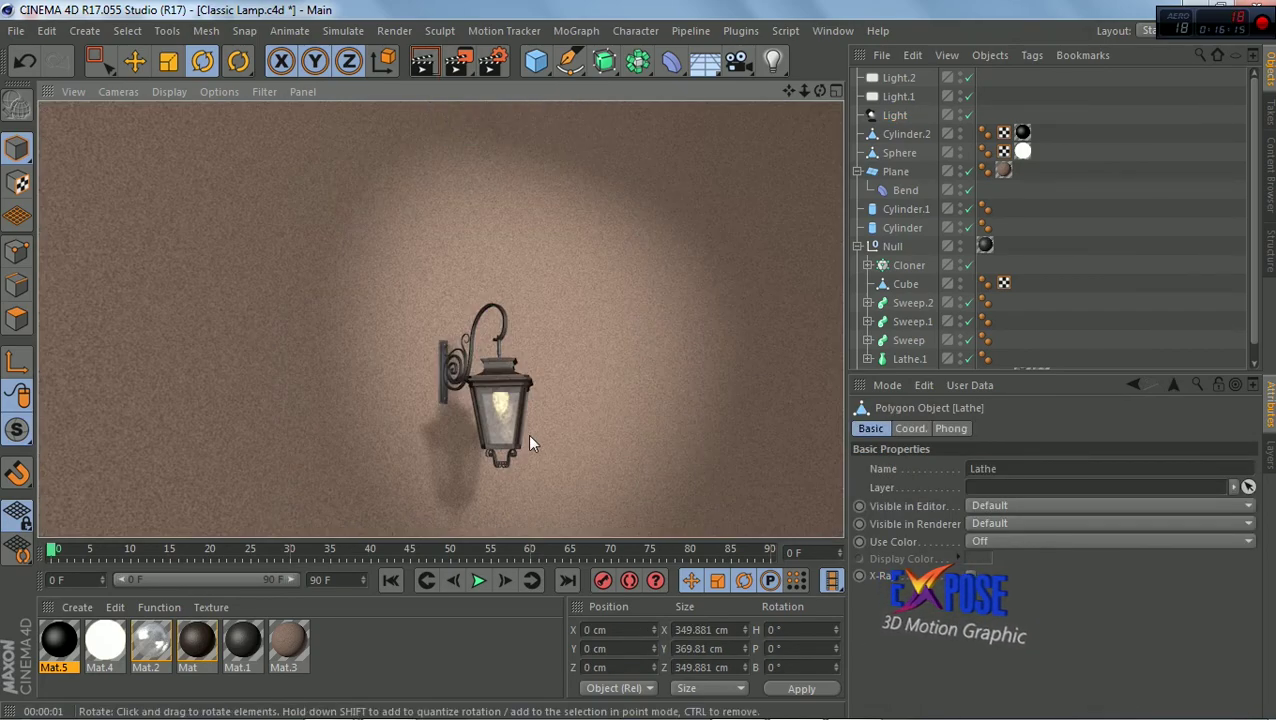
alt+drag(527, 441, 523, 387)
drag(789, 91, 789, 50)
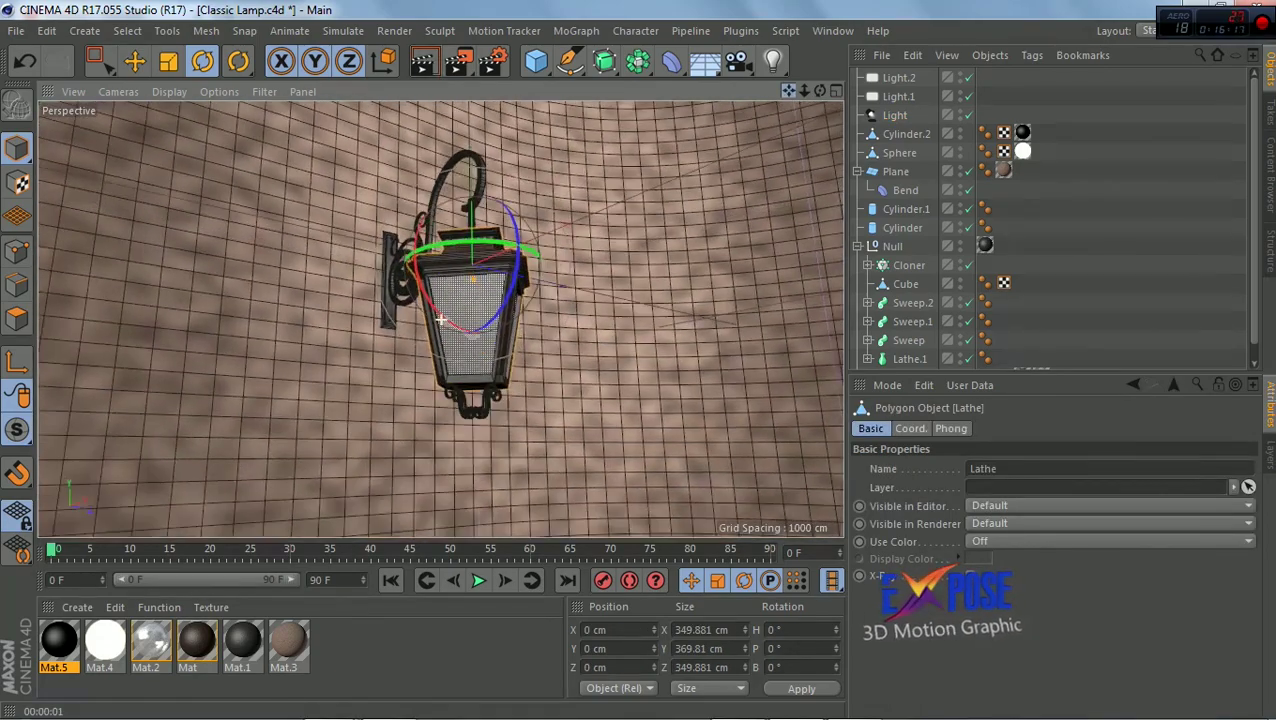
click(425, 64)
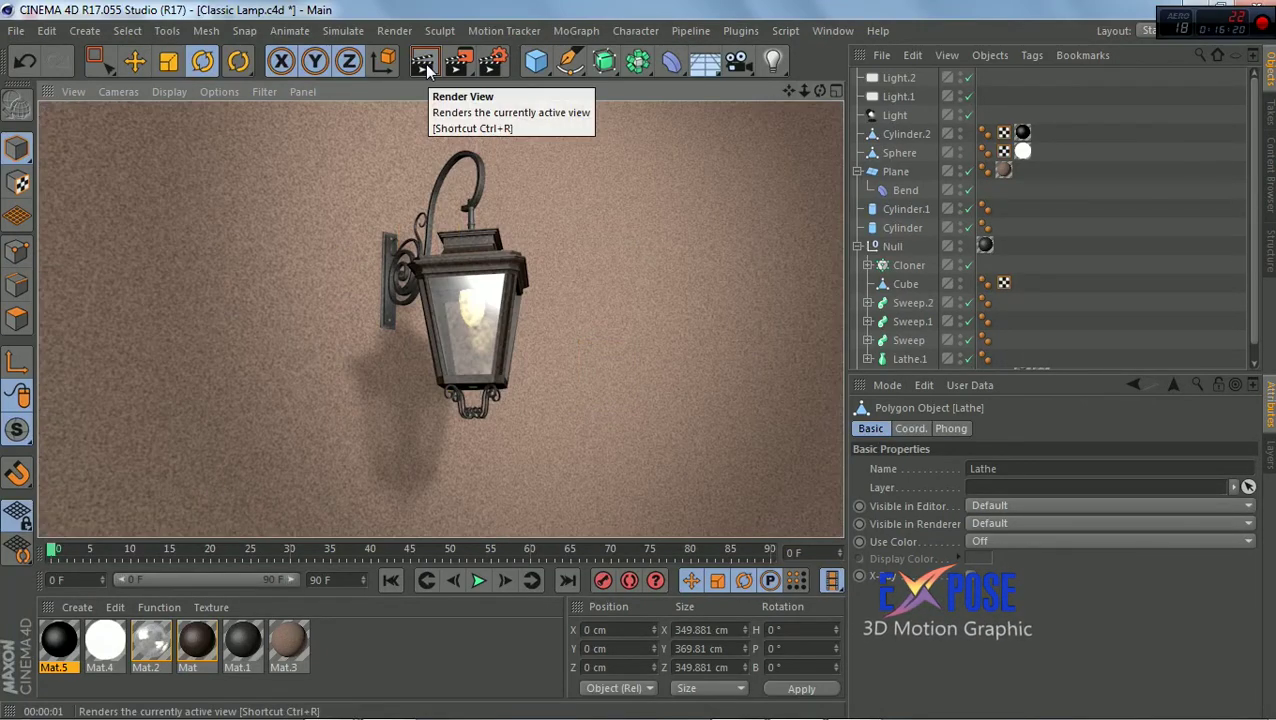
double_click(151, 641)
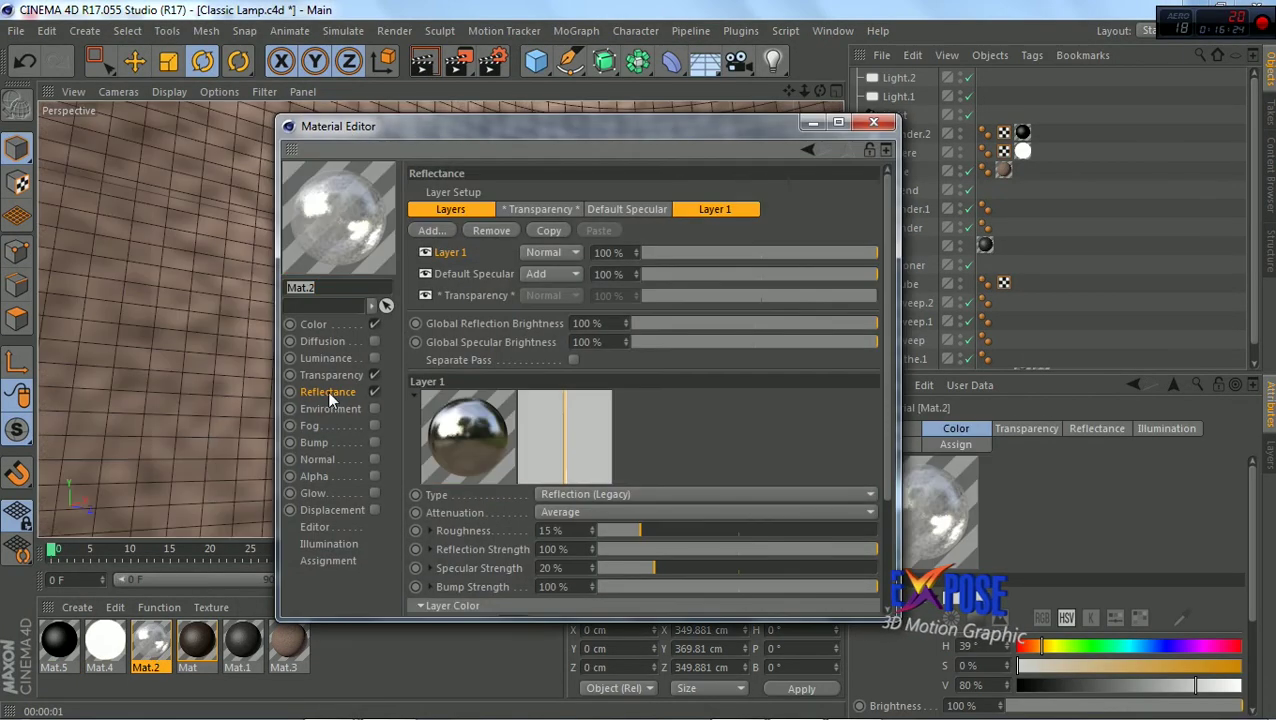
Set Mat.2's Default Specular to width 36%, falloff 4%, strength 7%, and test-render
click(470, 275)
mouse_move(703, 540)
mouse_down()
mouse_move(692, 532)
mouse_move(740, 549)
mouse_up()
drag(651, 585, 613, 588)
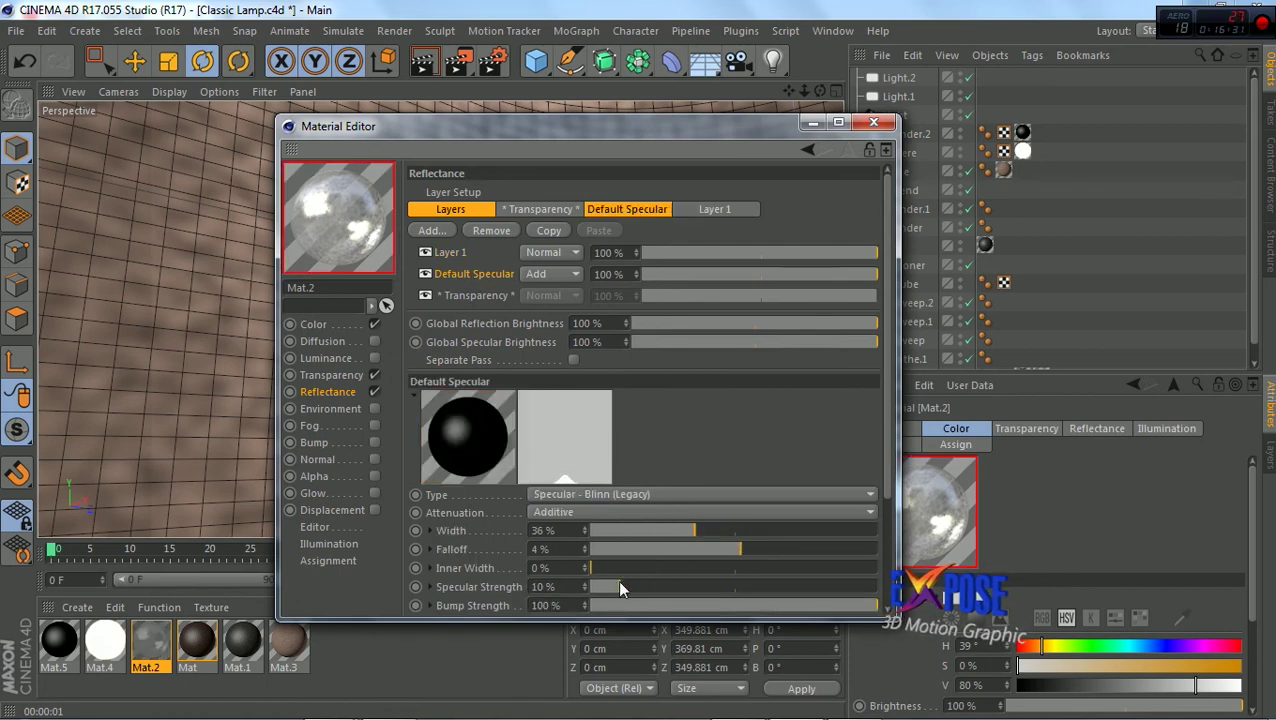
click(874, 122)
click(423, 66)
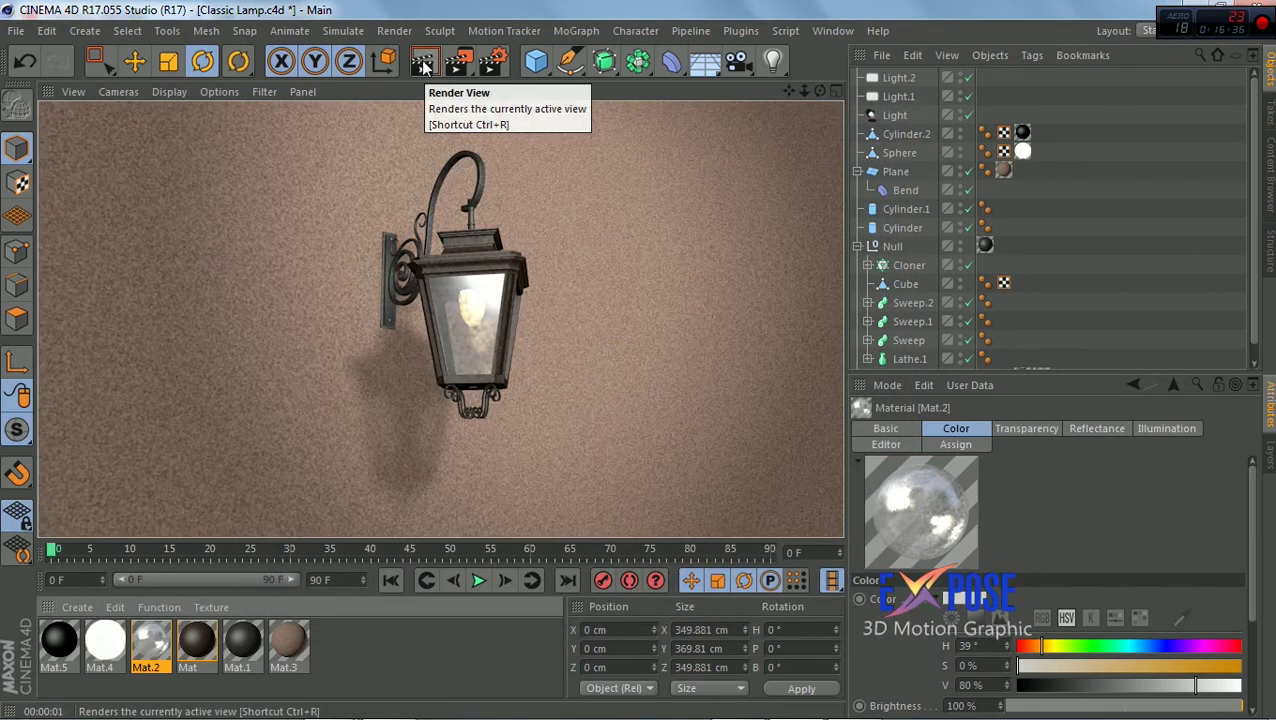
Lower Mat.2's Layer 1 reflection strength to about 57%
double_click(155, 645)
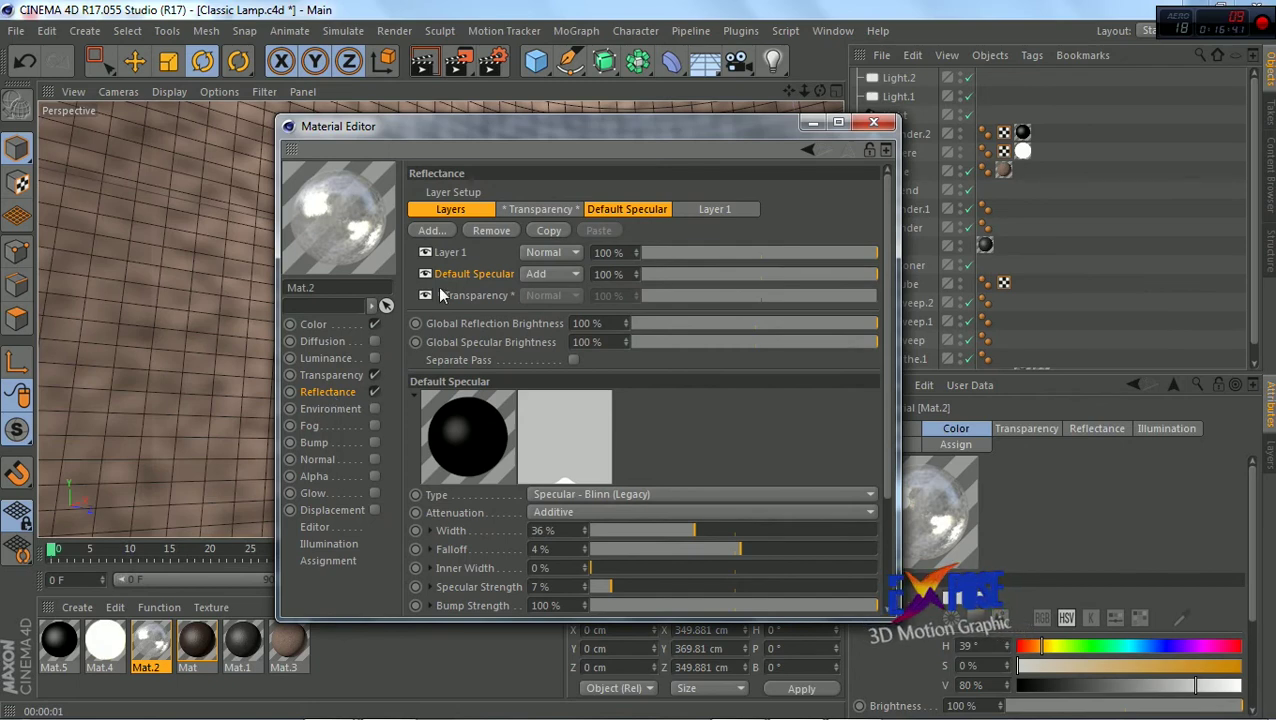
click(452, 254)
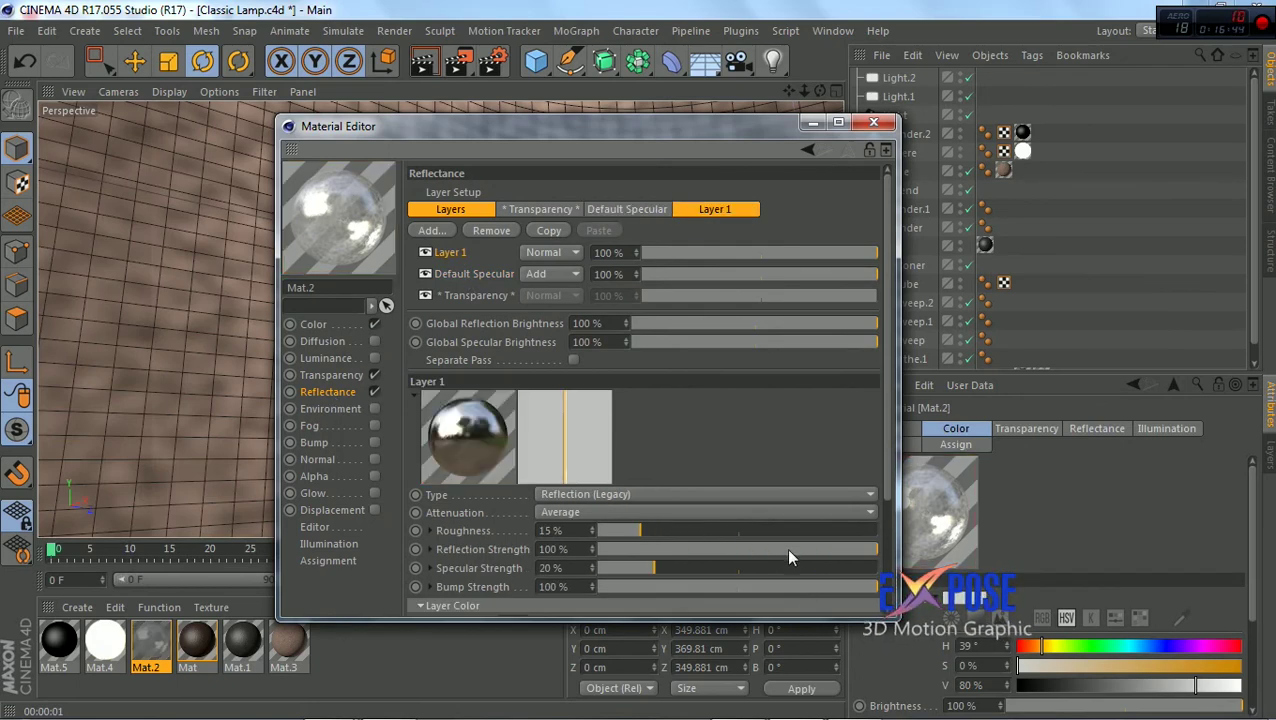
drag(767, 545, 756, 545)
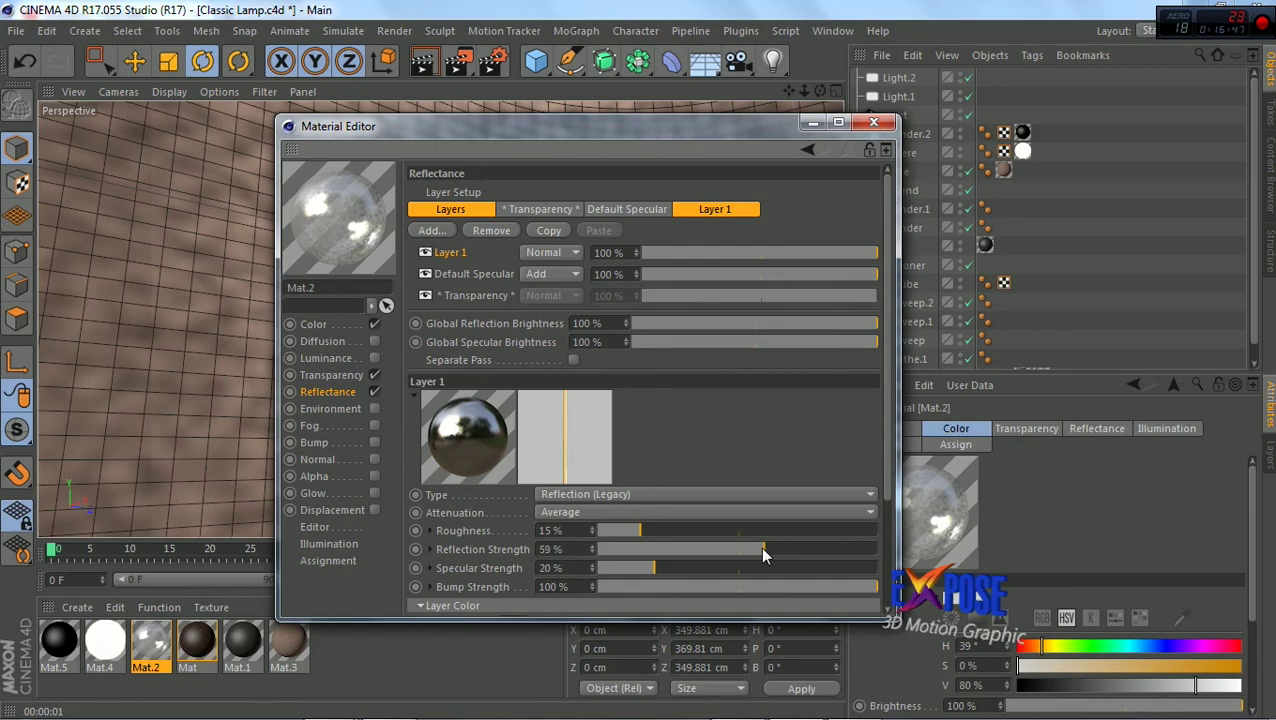
click(874, 122)
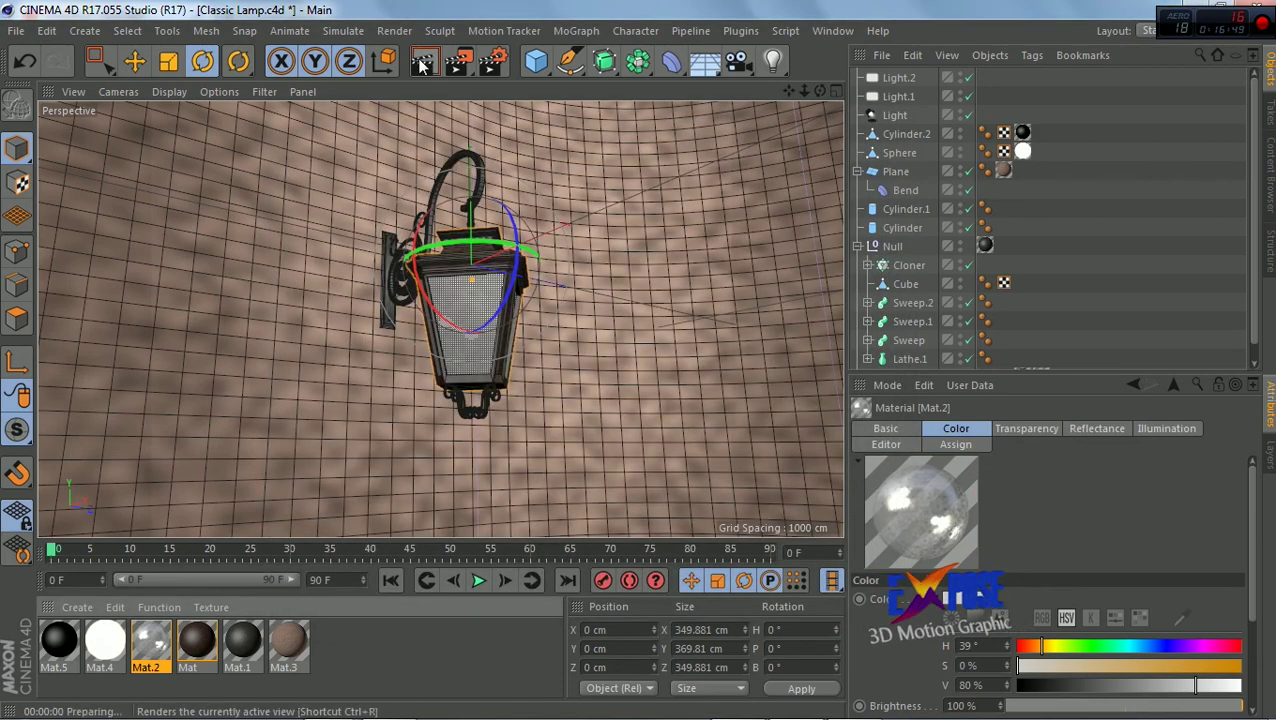
Test-render the updated glass from a few angles, then add a new light, Light.3
click(422, 62)
drag(820, 91, 822, 93)
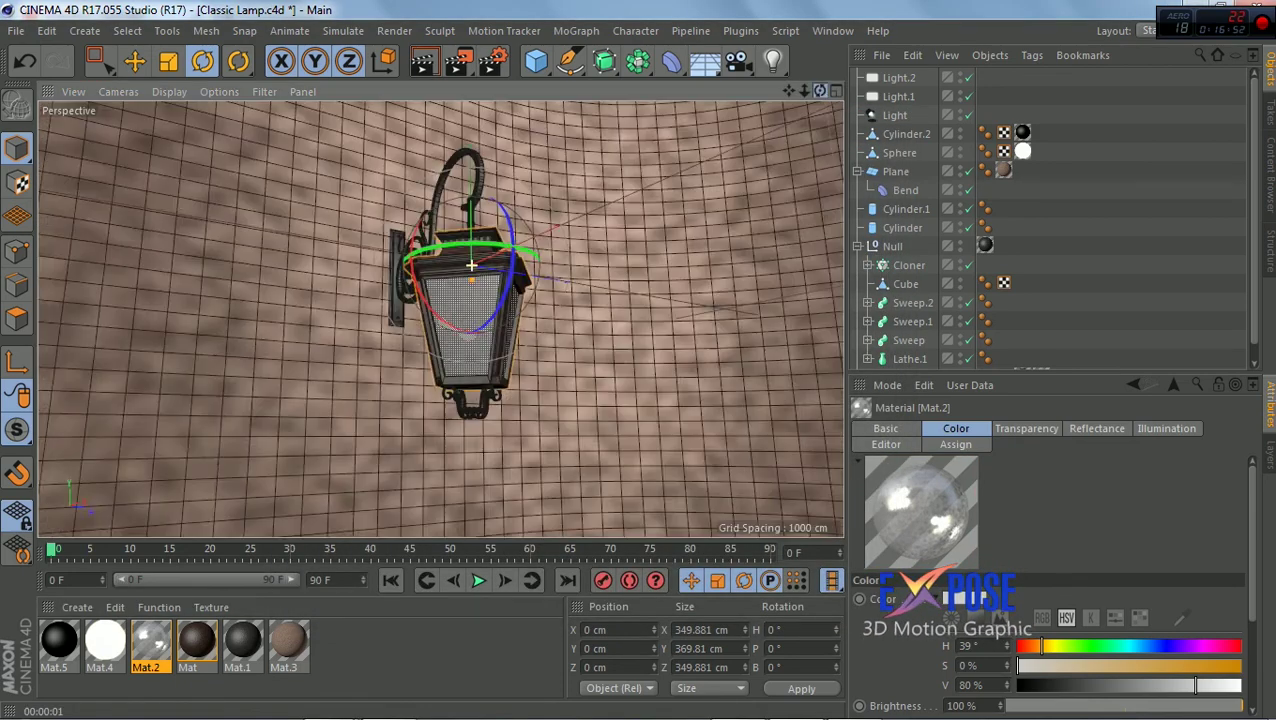
click(422, 62)
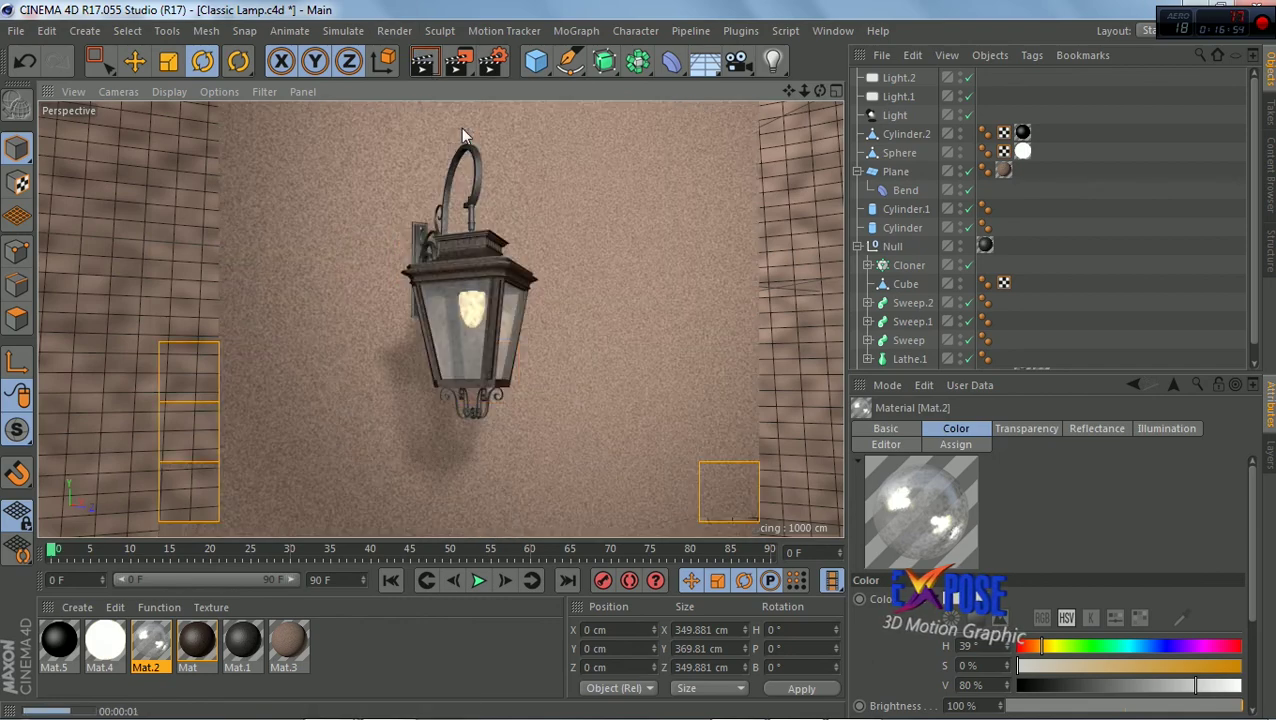
drag(464, 265, 471, 290)
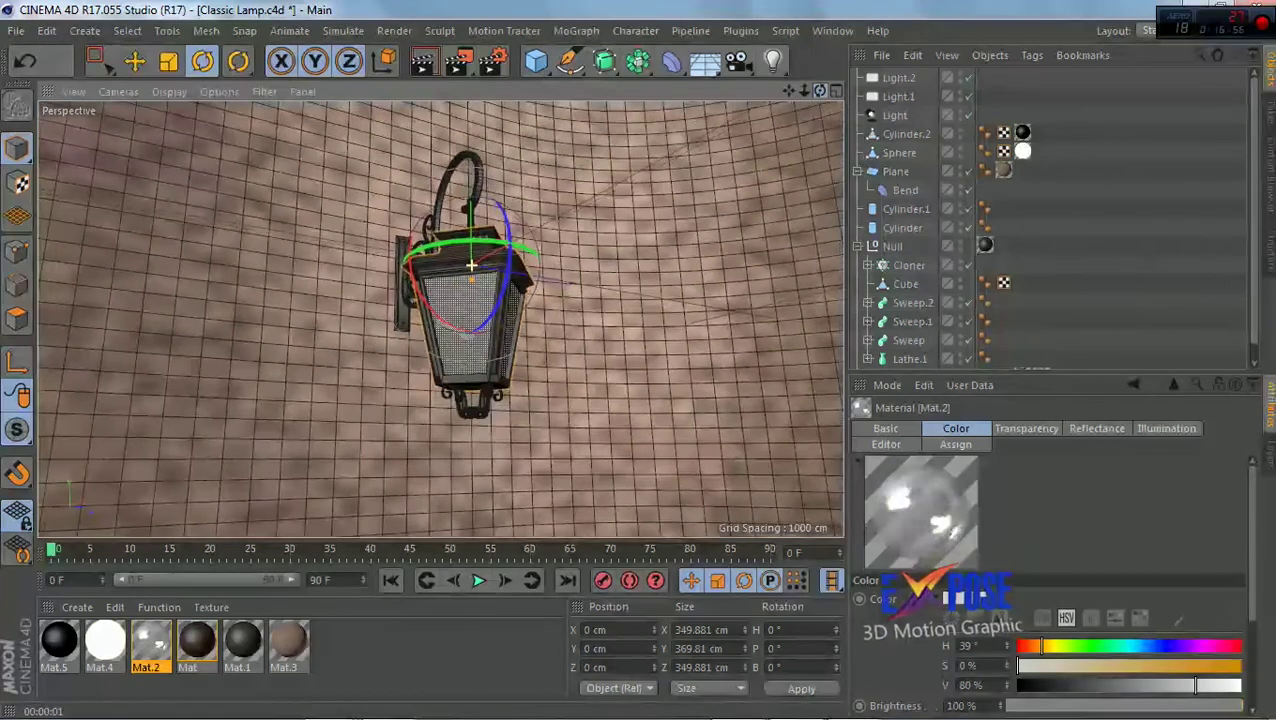
click(422, 62)
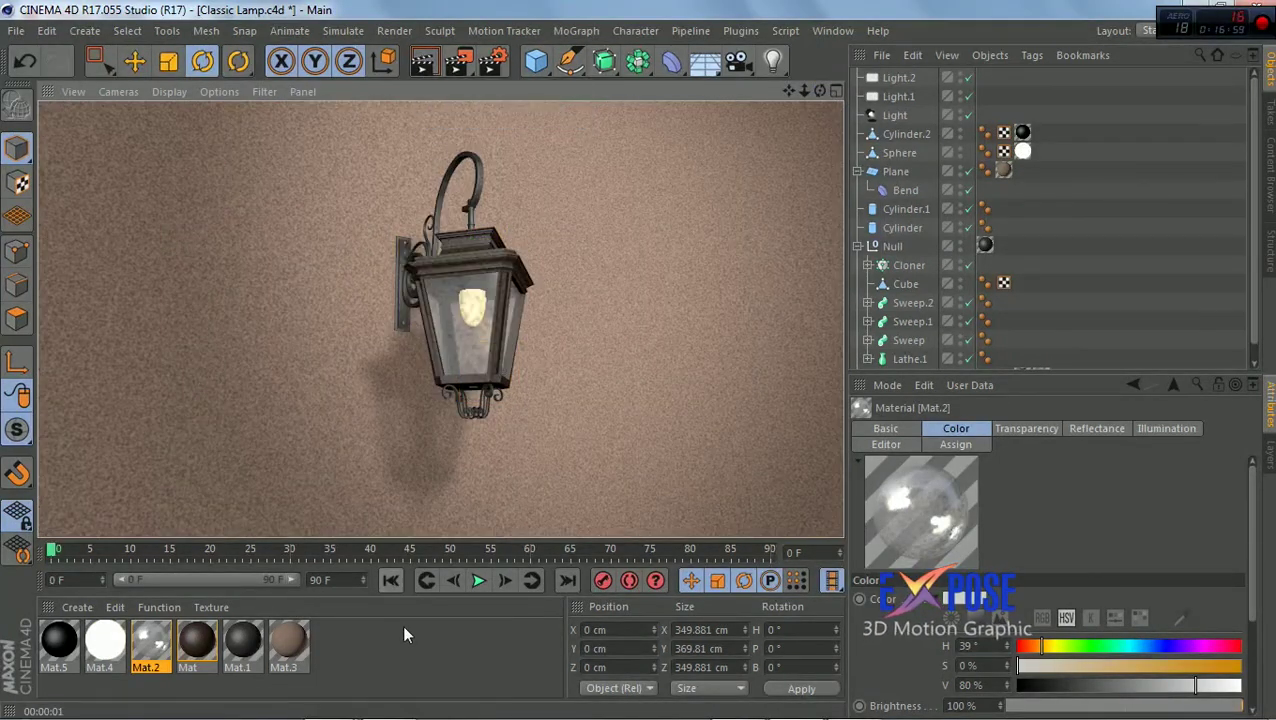
click(404, 628)
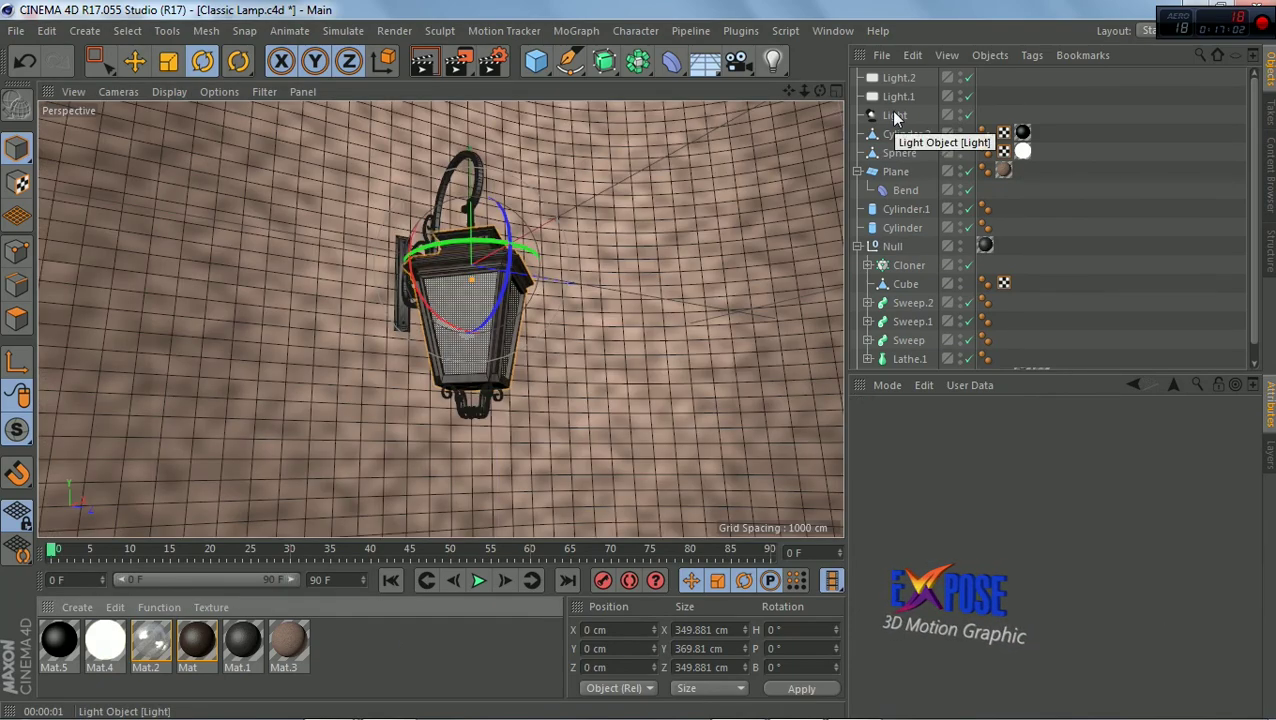
click(772, 61)
Parent Light.3 under the Sphere bulb and set its Y position to 0 cm
drag(903, 172, 903, 174)
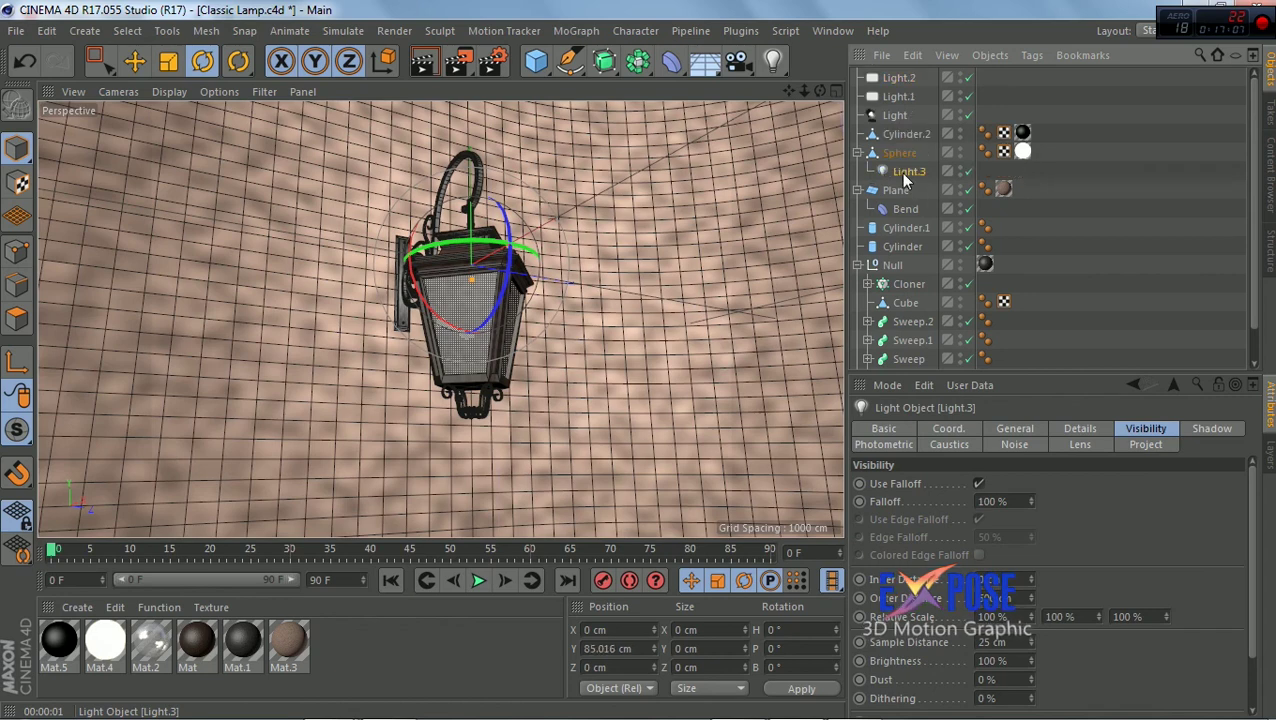
click(950, 428)
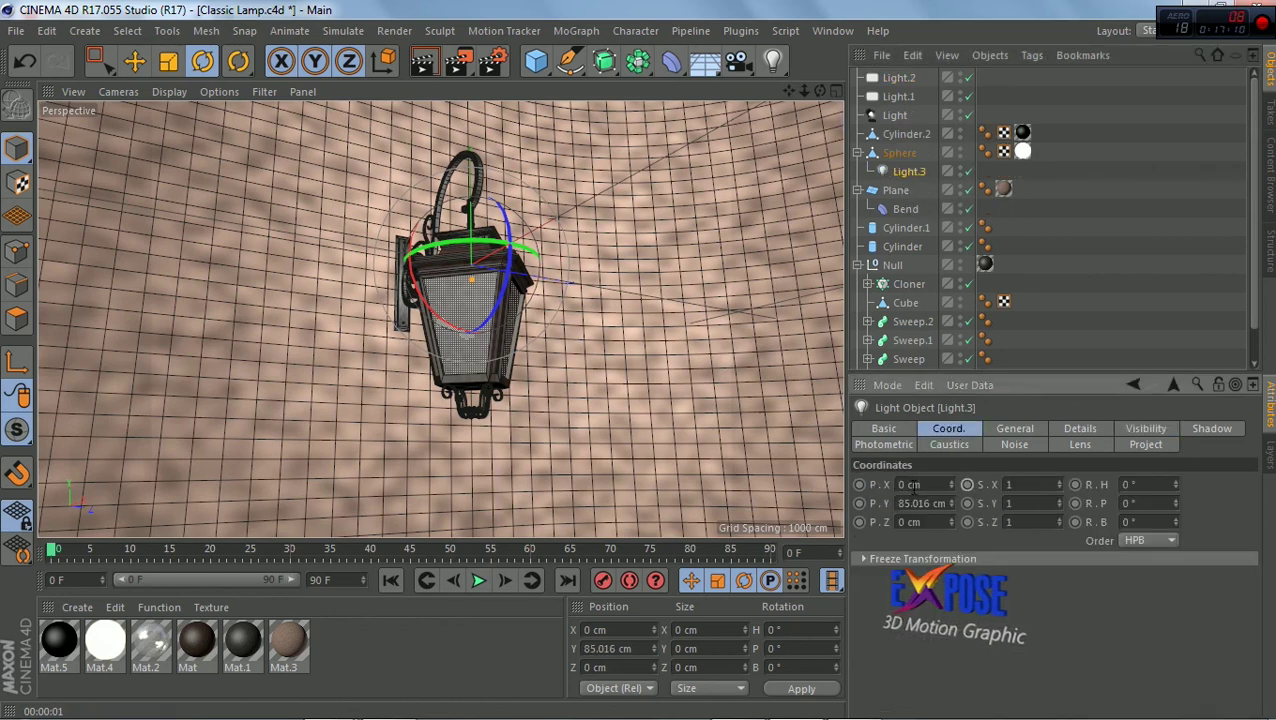
text(0)
key(Return)
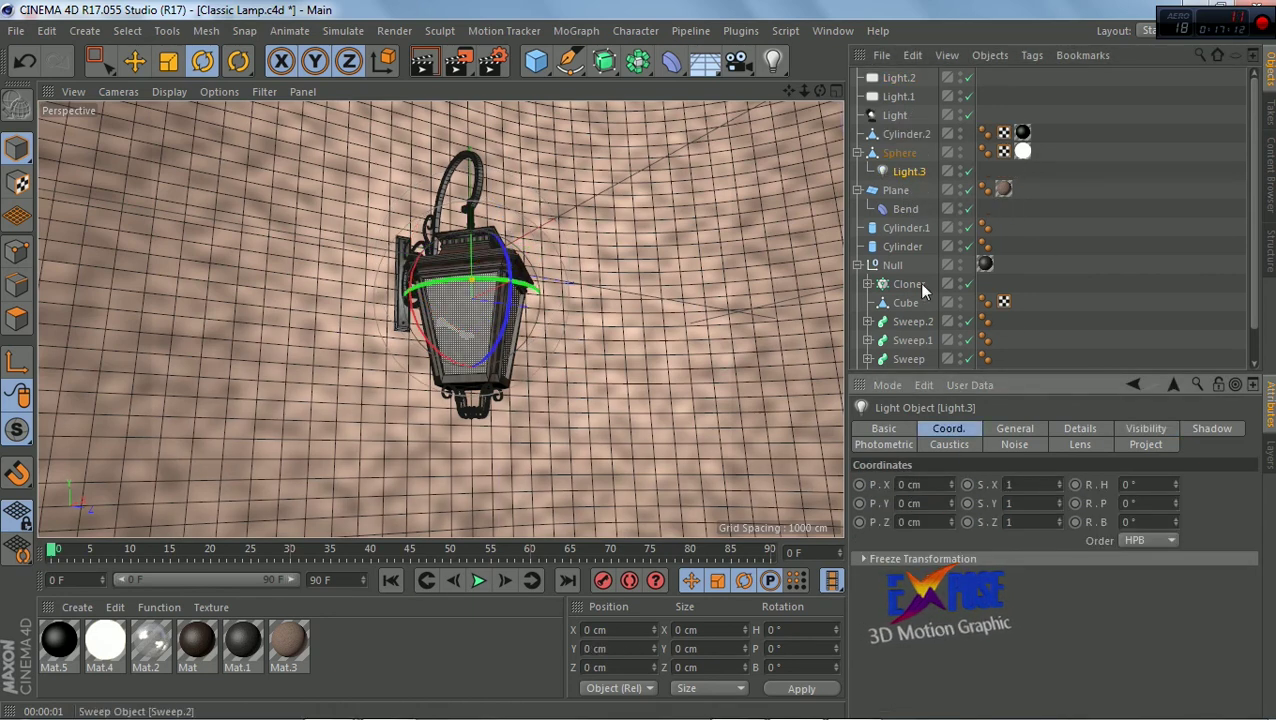
Try Visible, then Volumetric visibility on Light.3, previewing with a live render region
click(1013, 430)
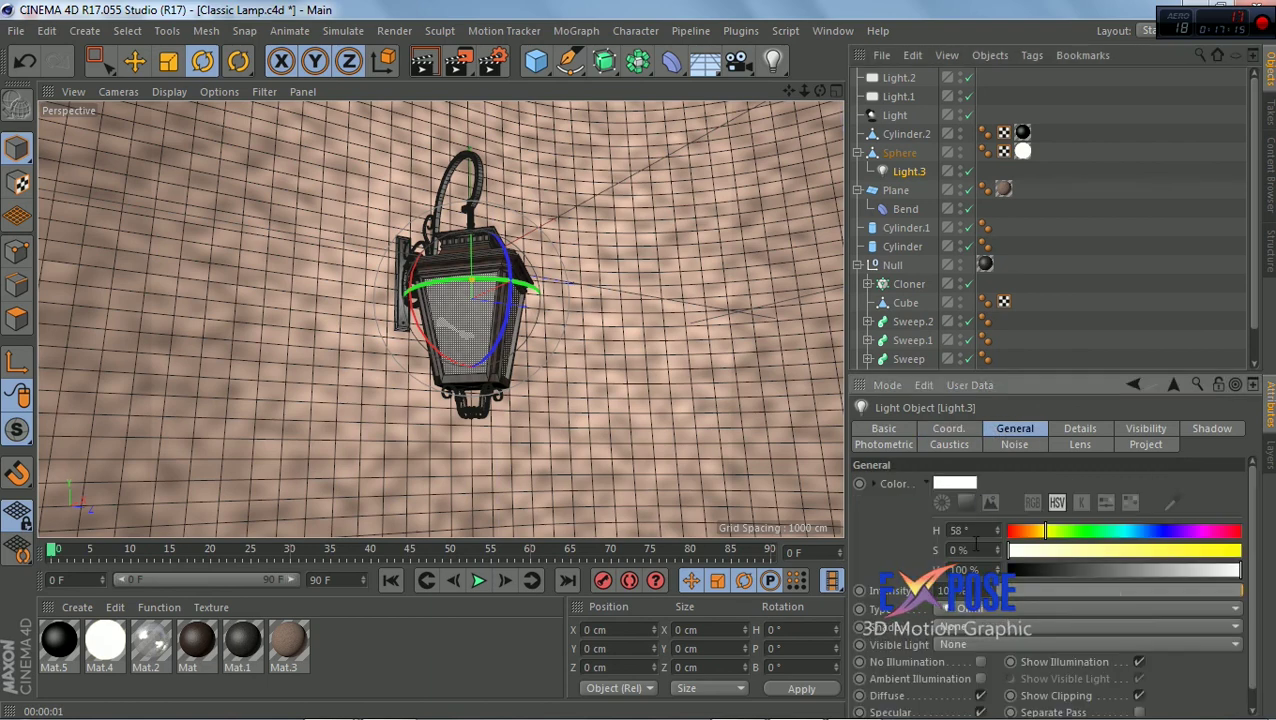
click(975, 644)
click(960, 626)
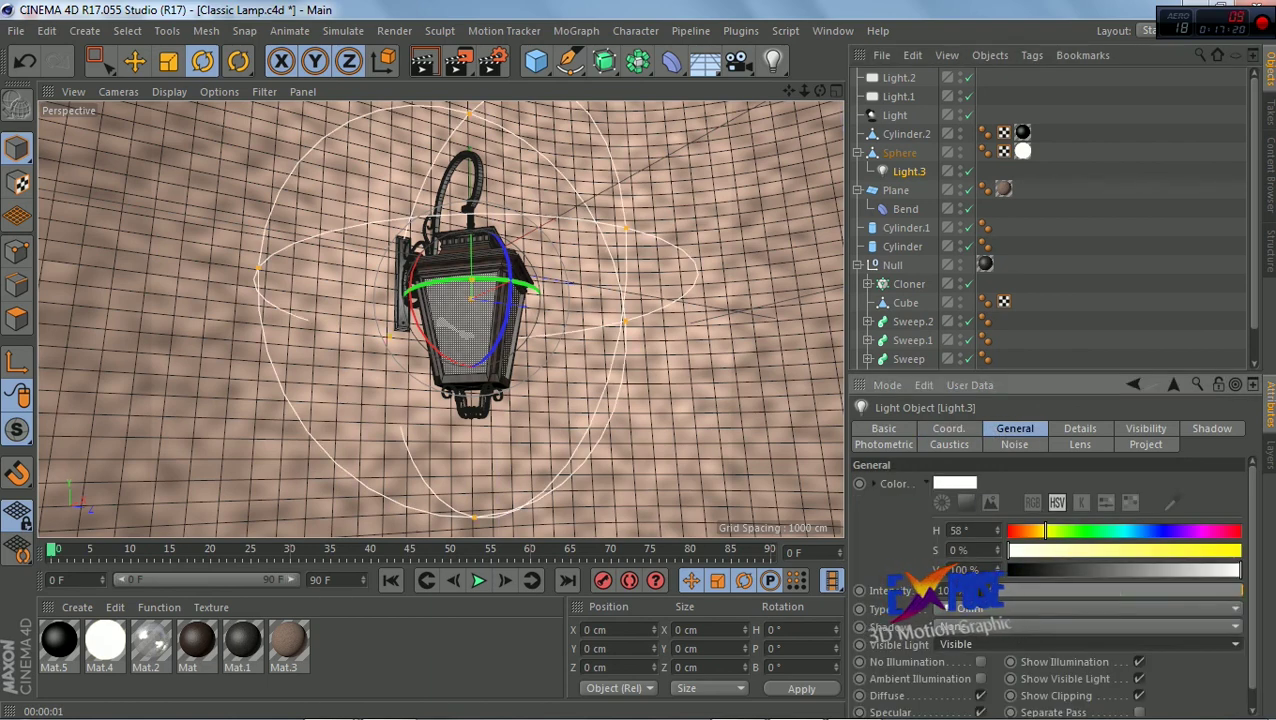
click(1005, 640)
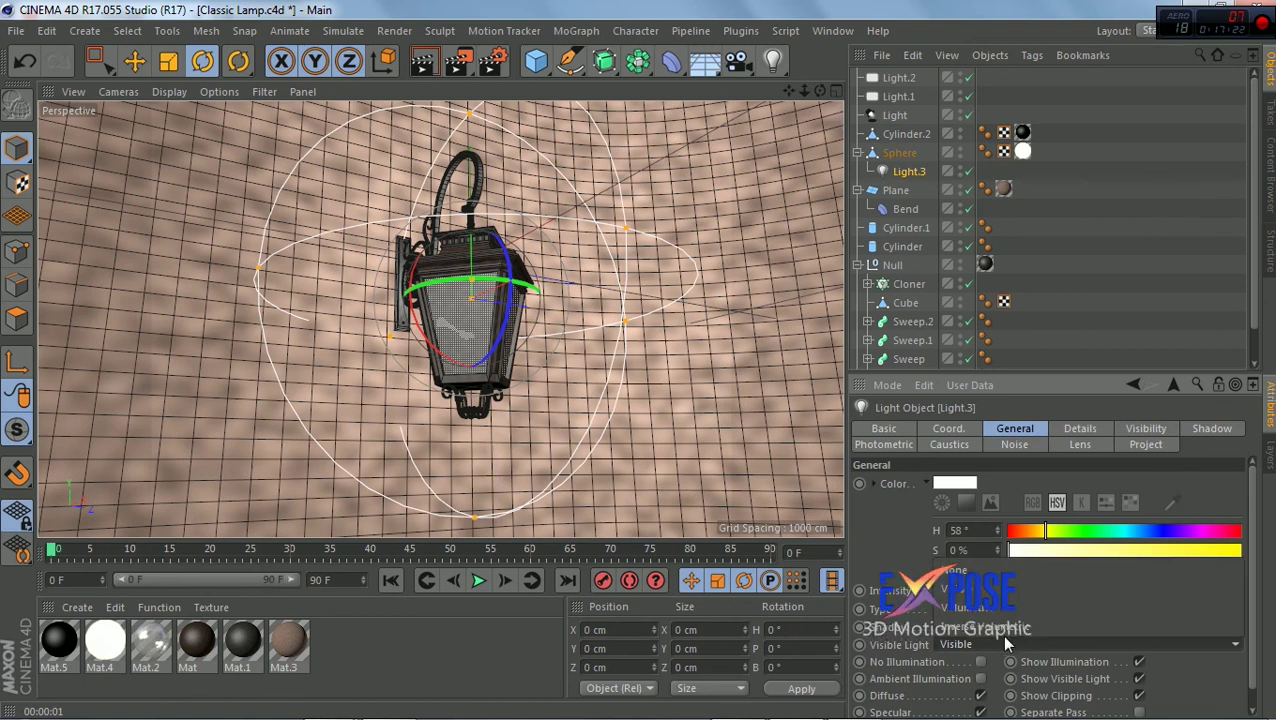
click(993, 610)
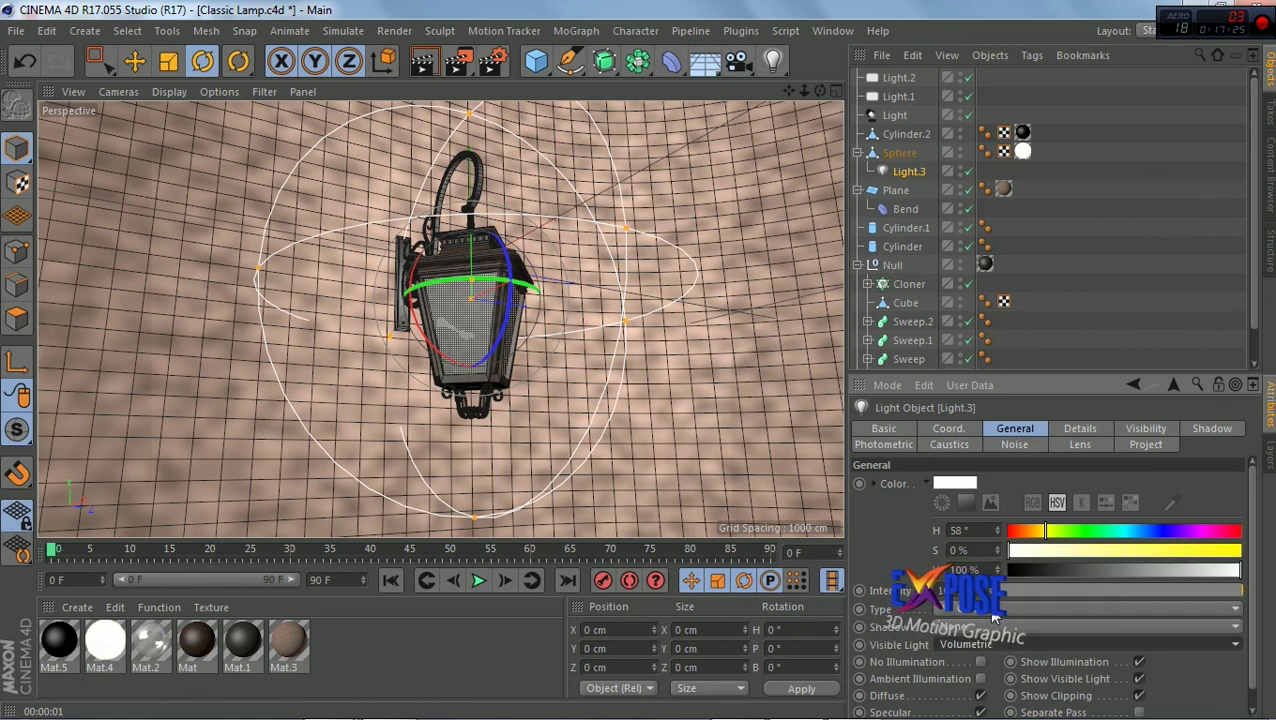
key(alt+r)
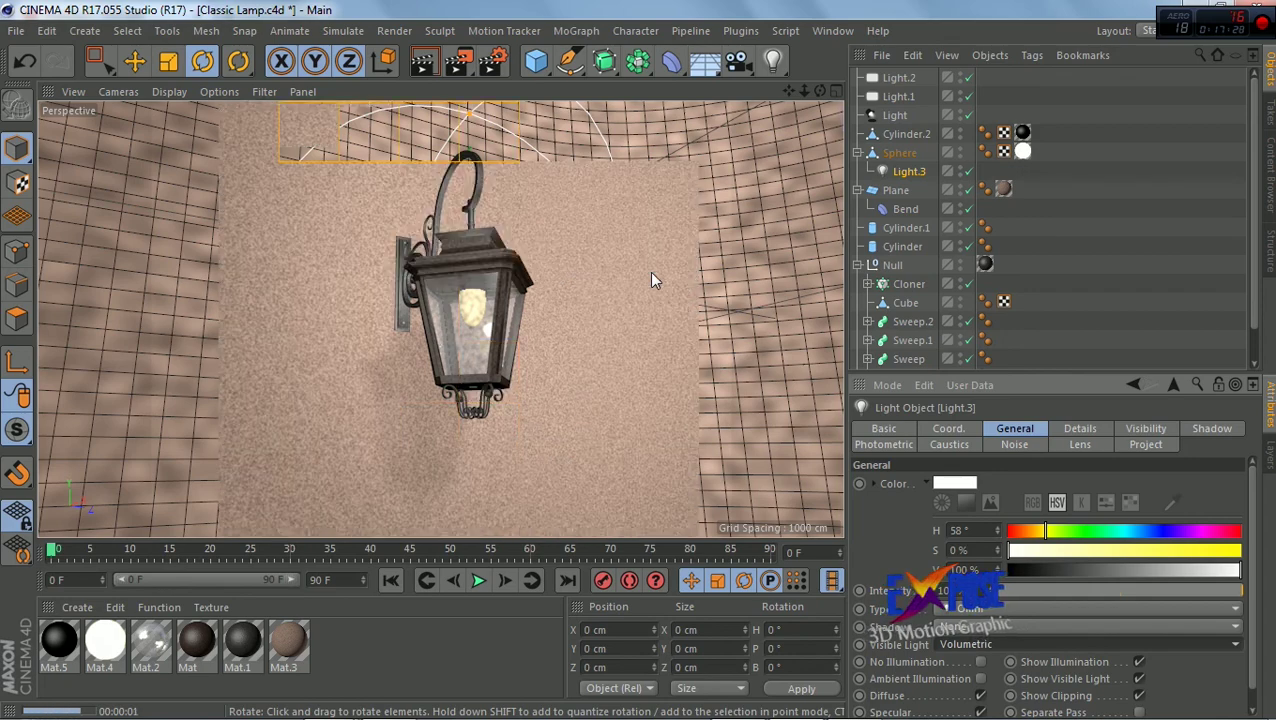
key(ctrl+r)
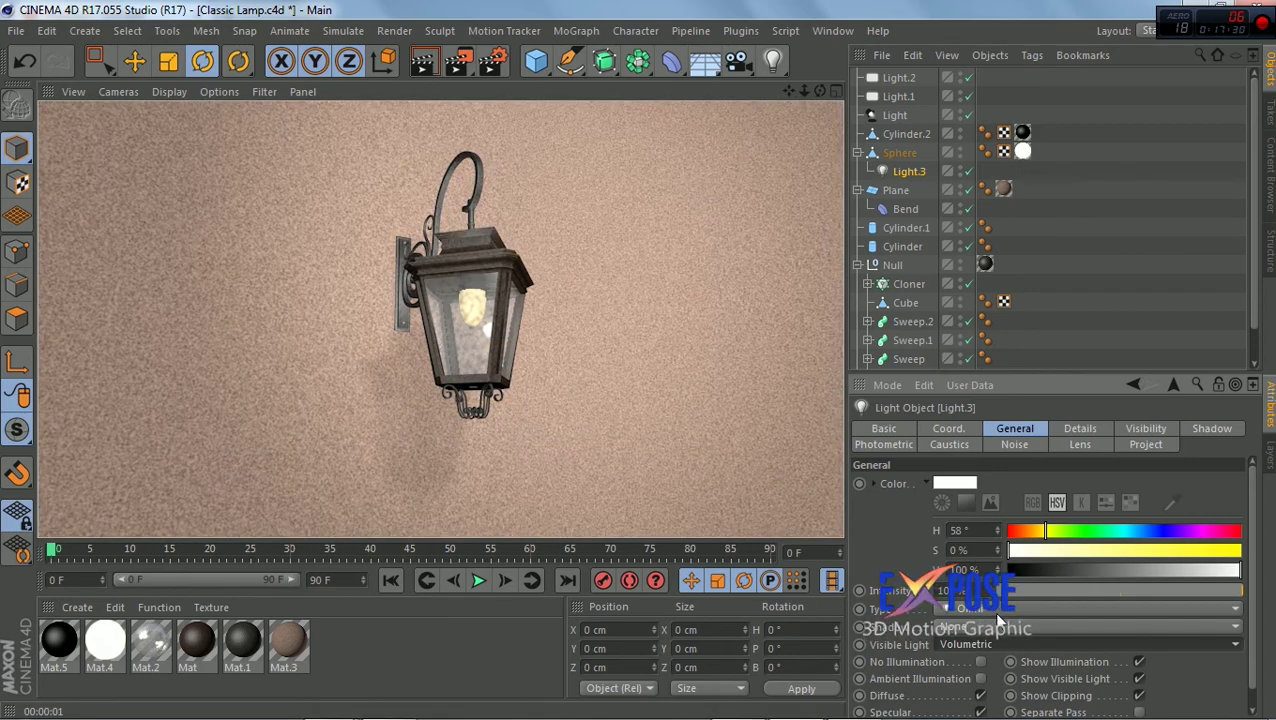
Switch Light.3 back to plain Visible mode at 50% intensity and render the lamp
click(1088, 432)
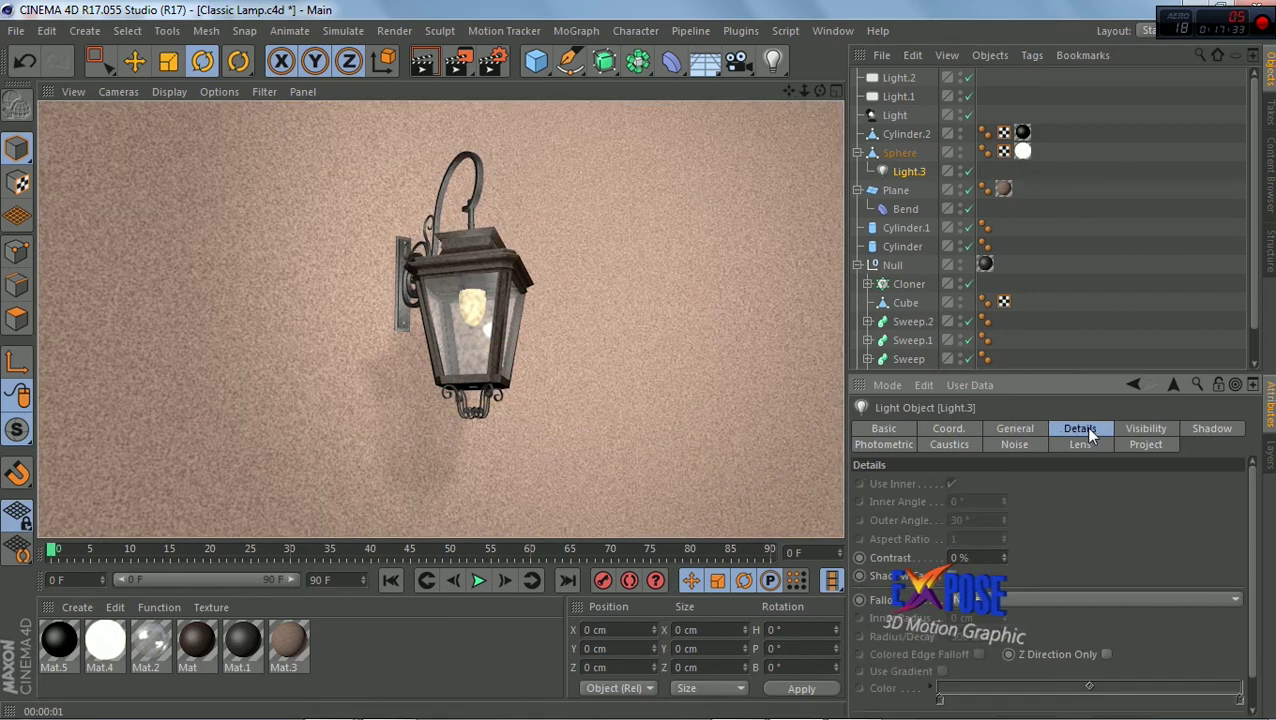
click(1017, 432)
click(993, 643)
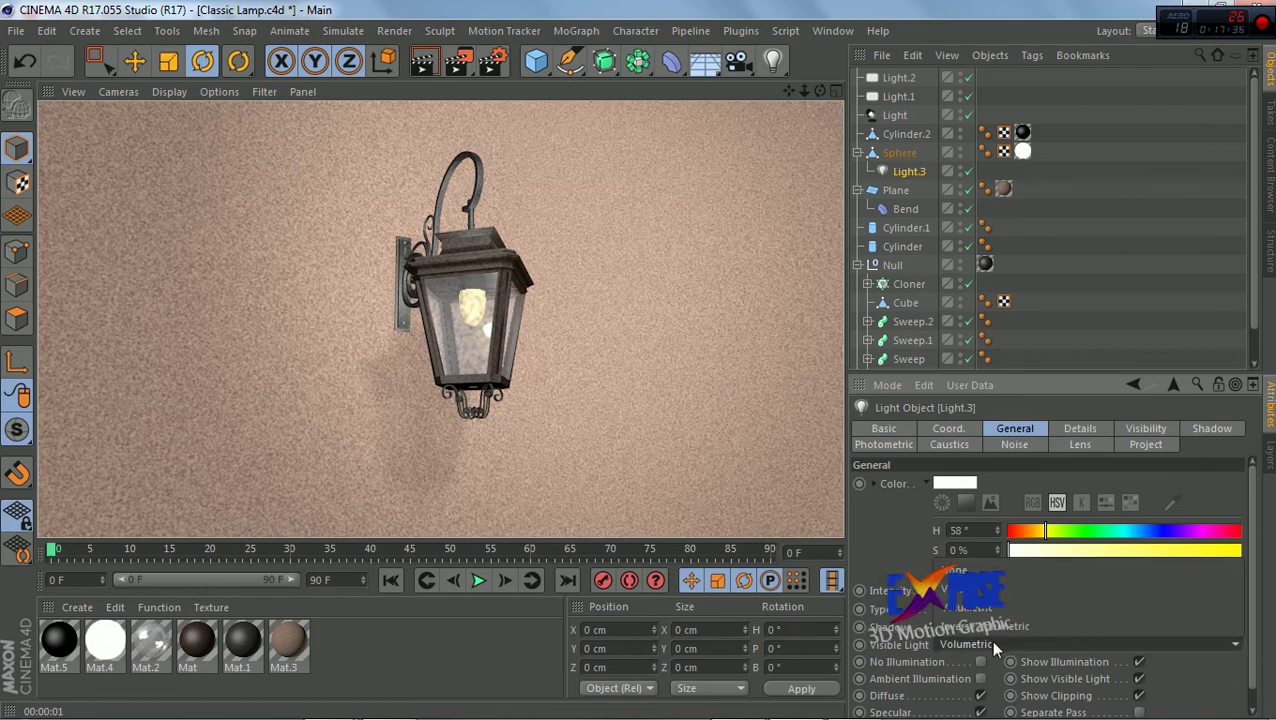
click(965, 627)
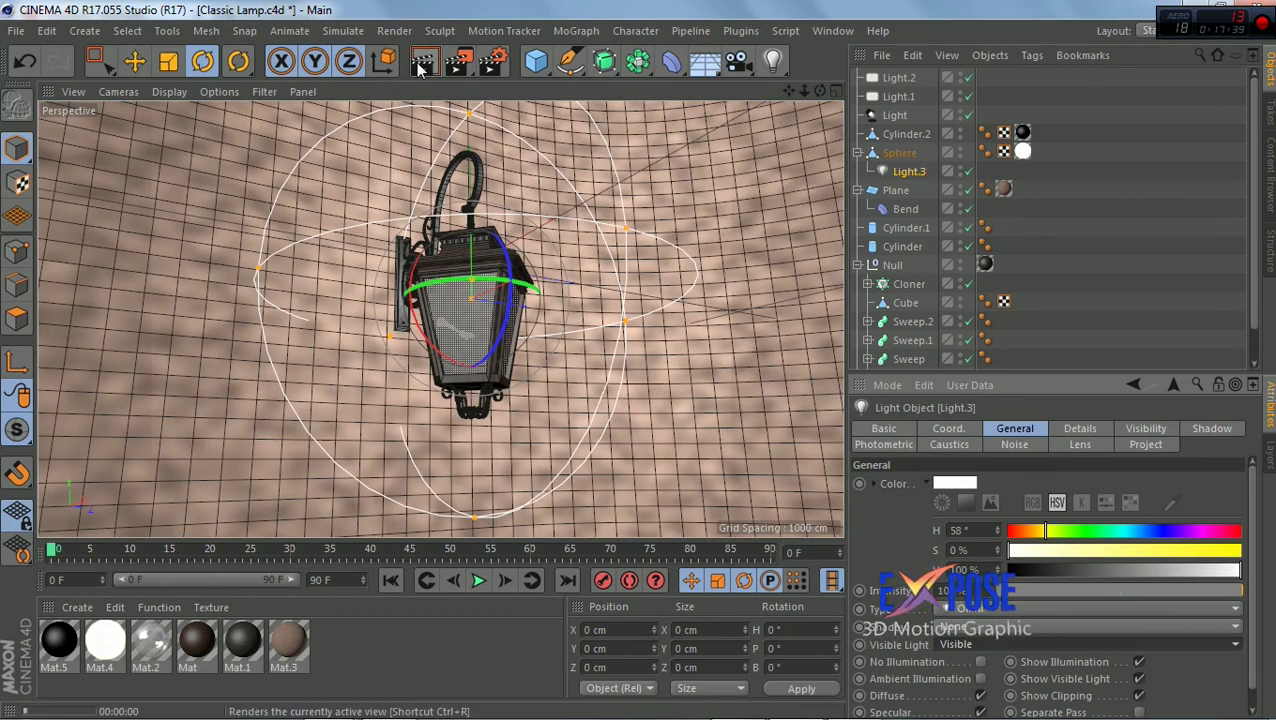
click(423, 64)
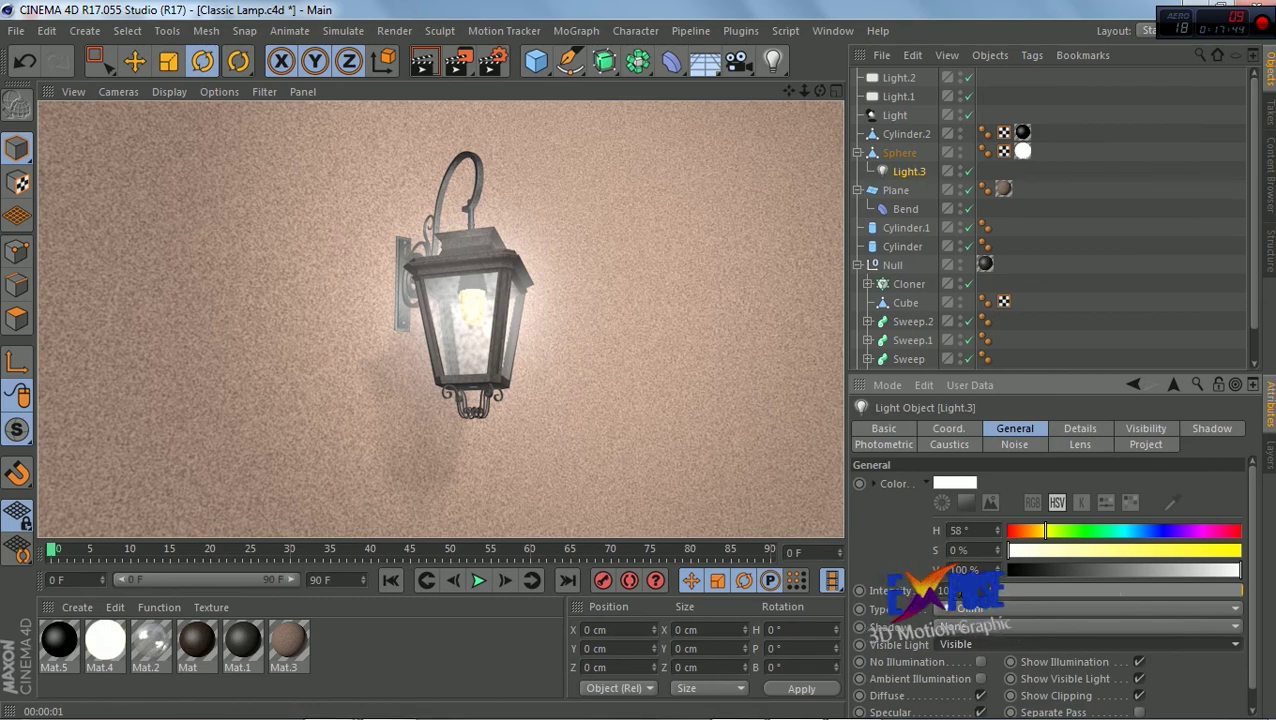
text(50)
key(Return)
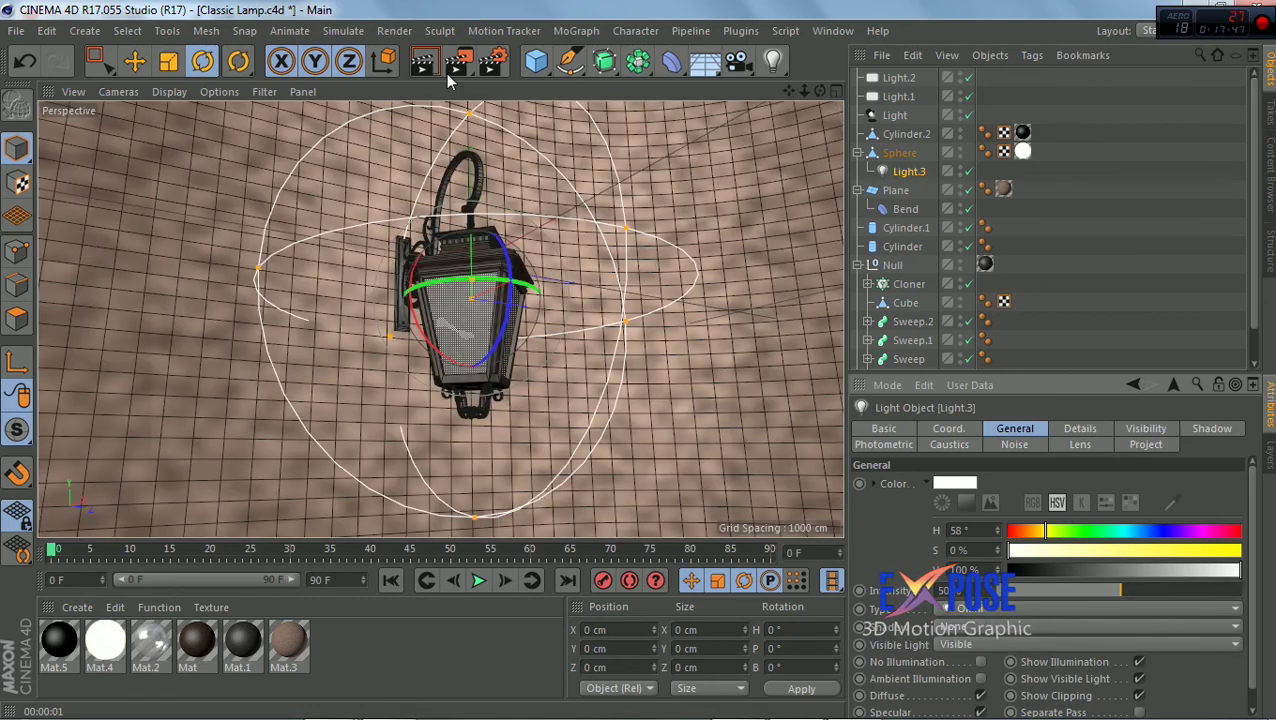
click(423, 63)
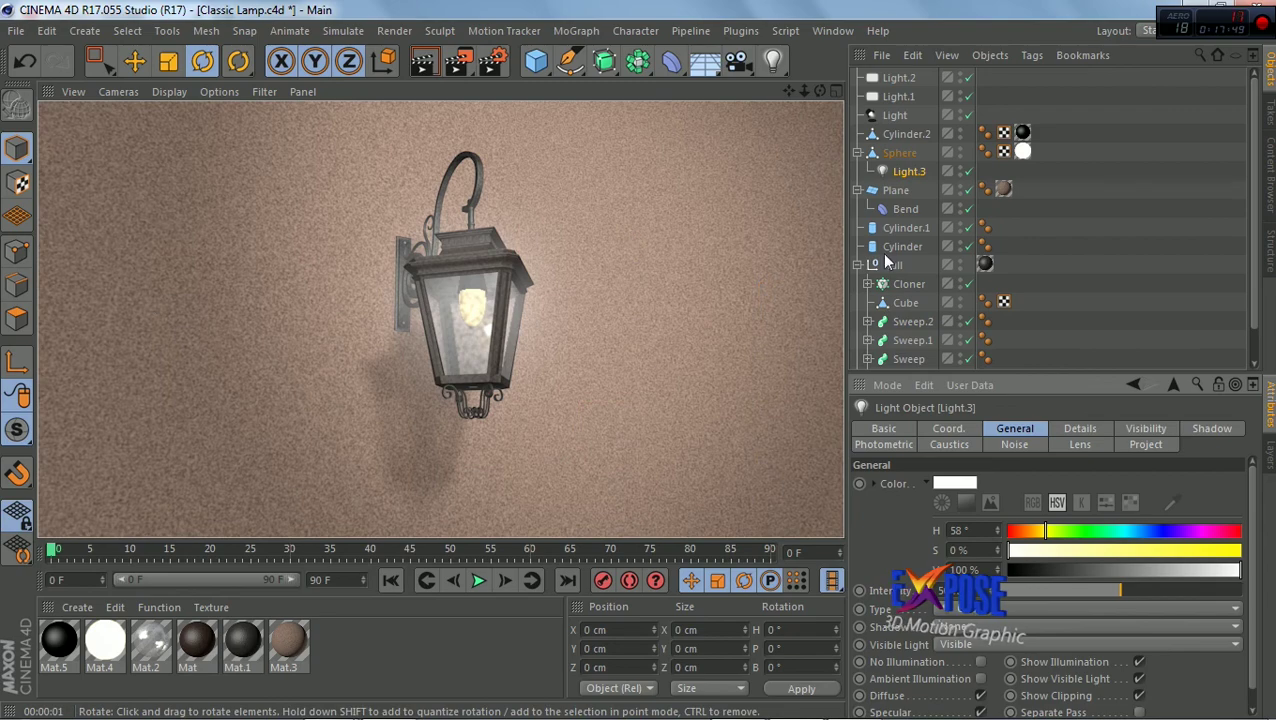
Lower Light.3's falloff and shrink its falloff sphere around the lamp, then test-render
click(905, 173)
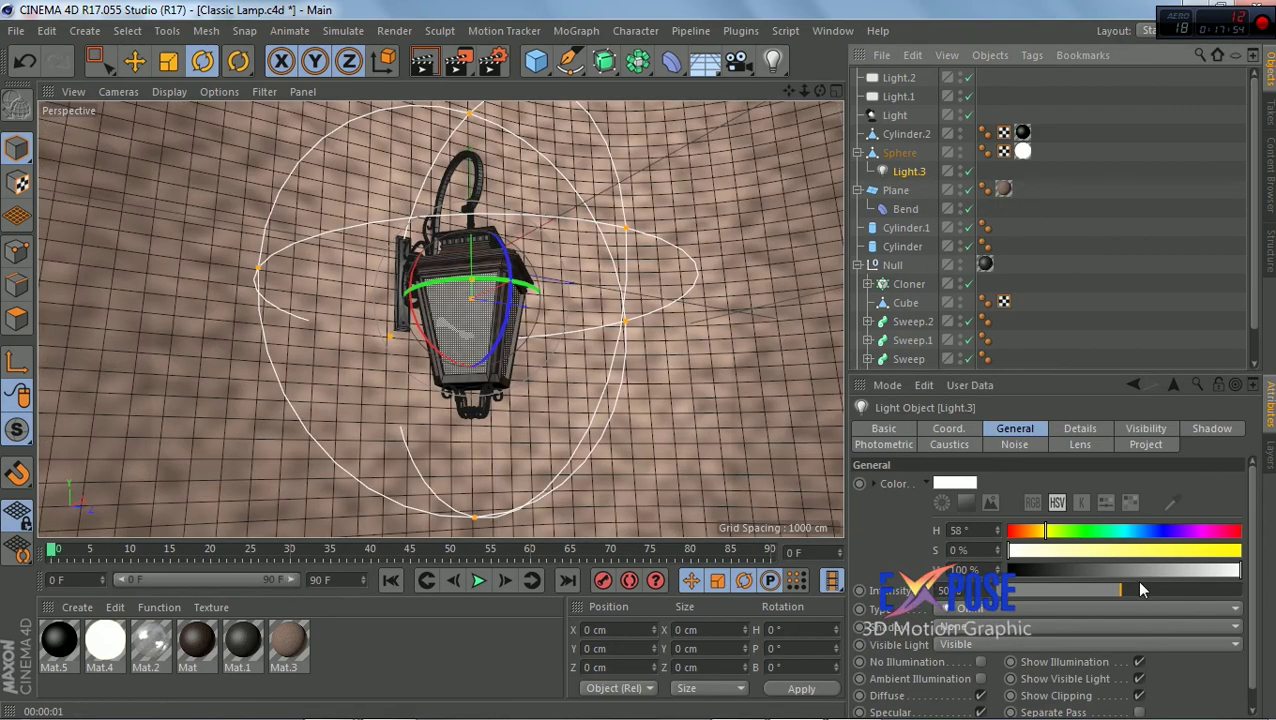
click(1146, 430)
drag(1031, 505, 808, 297)
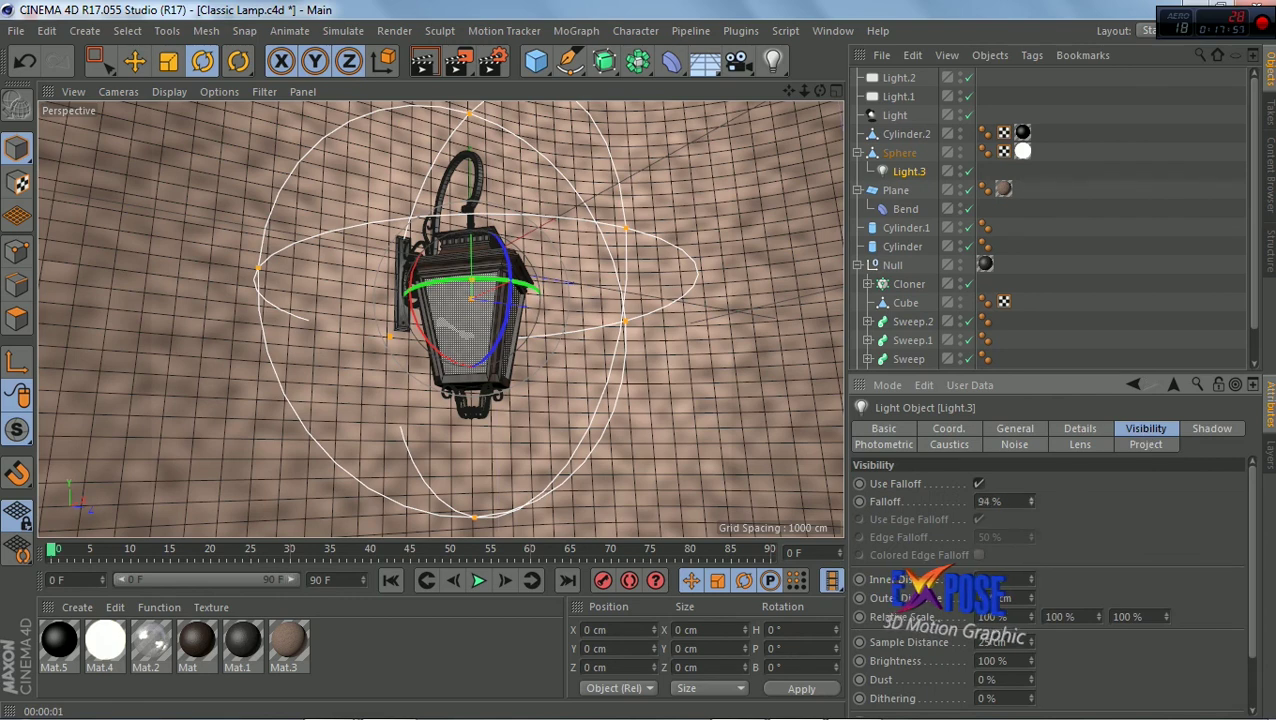
drag(669, 243, 520, 290)
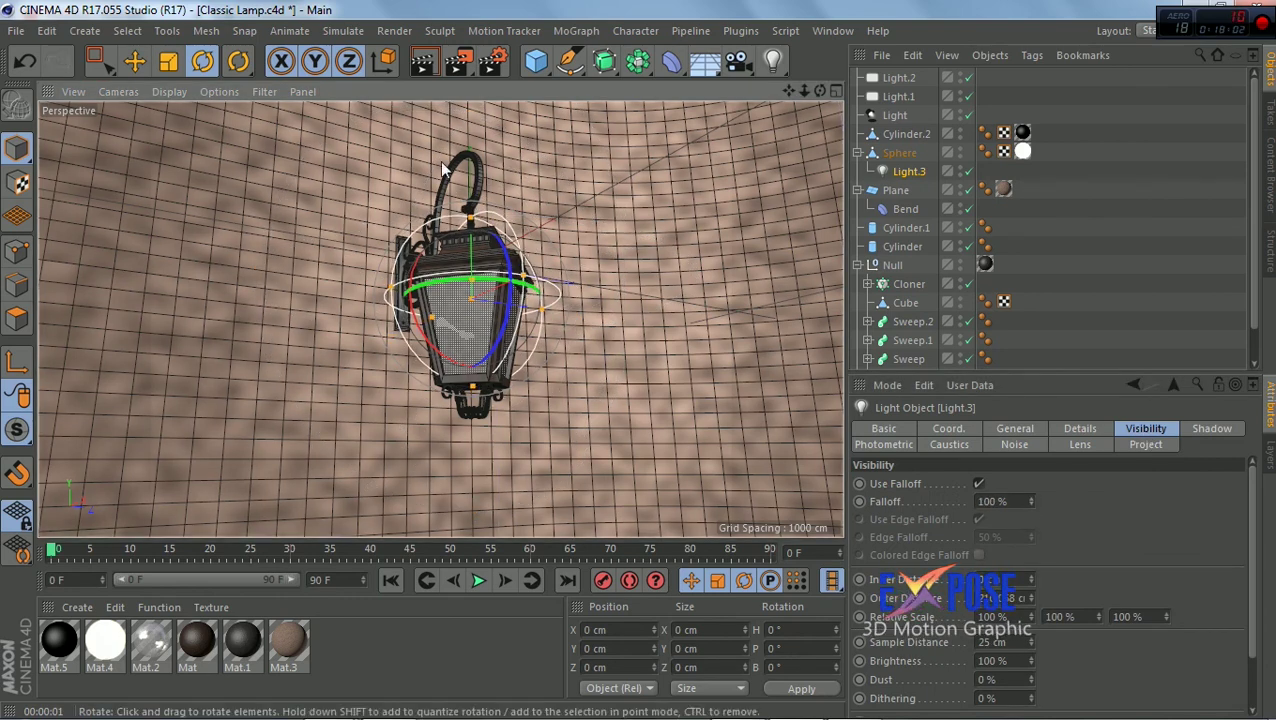
click(420, 63)
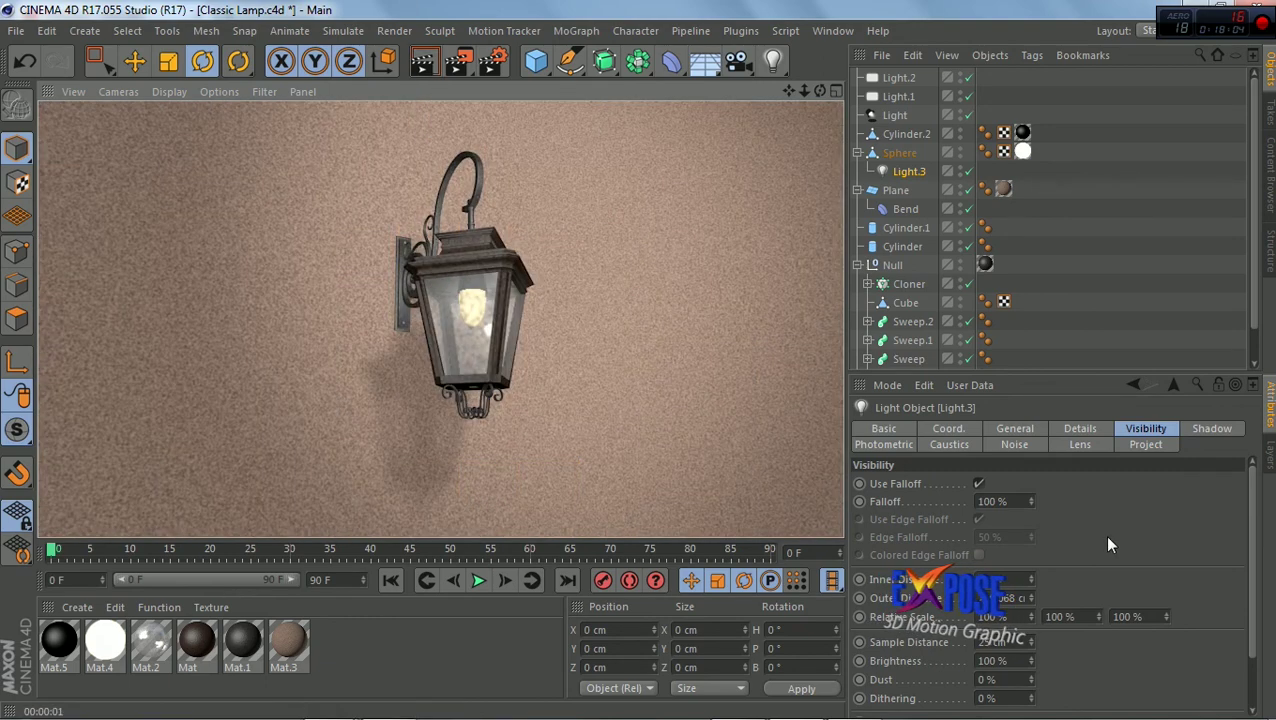
Raise Light.3's intensity from about 77% to 95%, test-rendering along the way
click(992, 428)
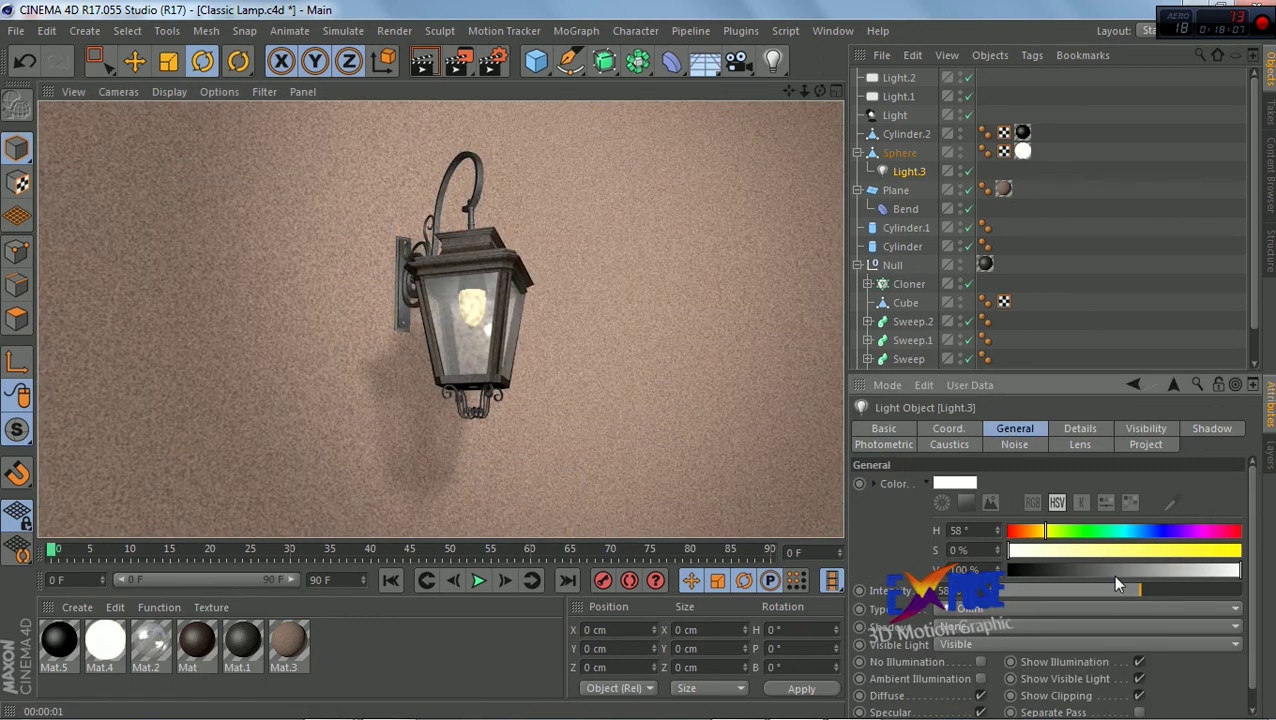
drag(1175, 598, 1187, 592)
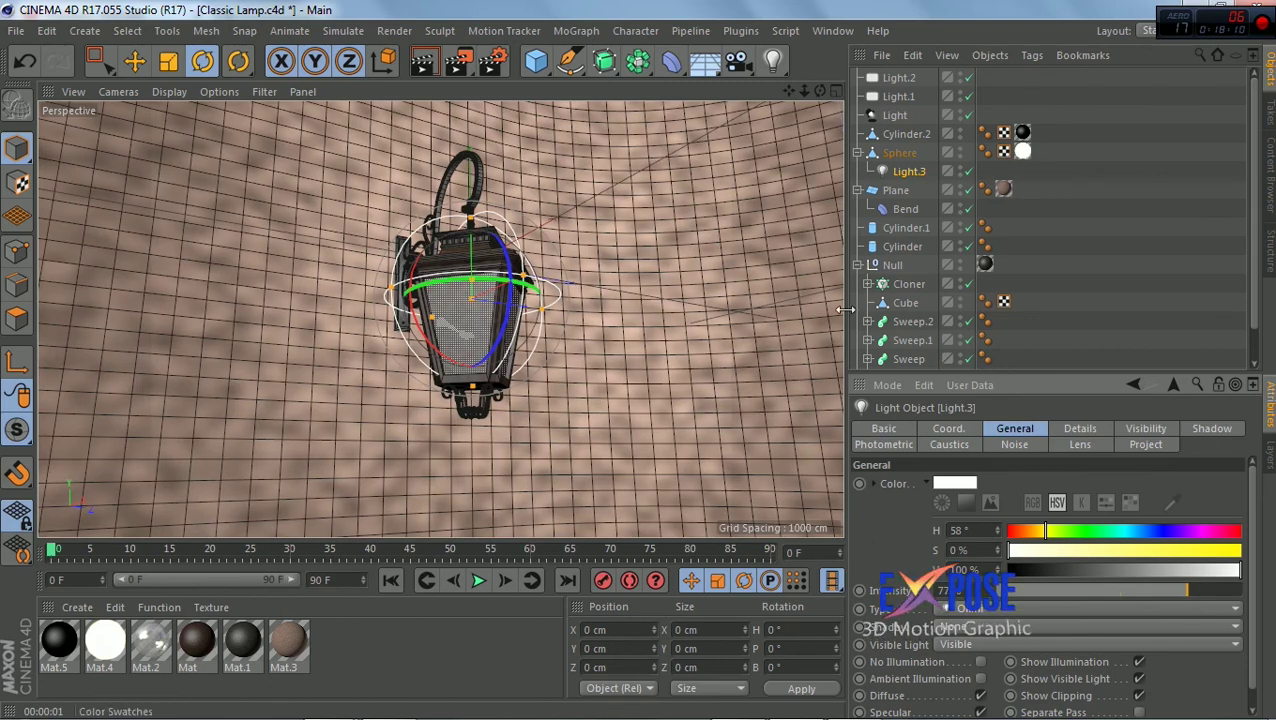
click(422, 63)
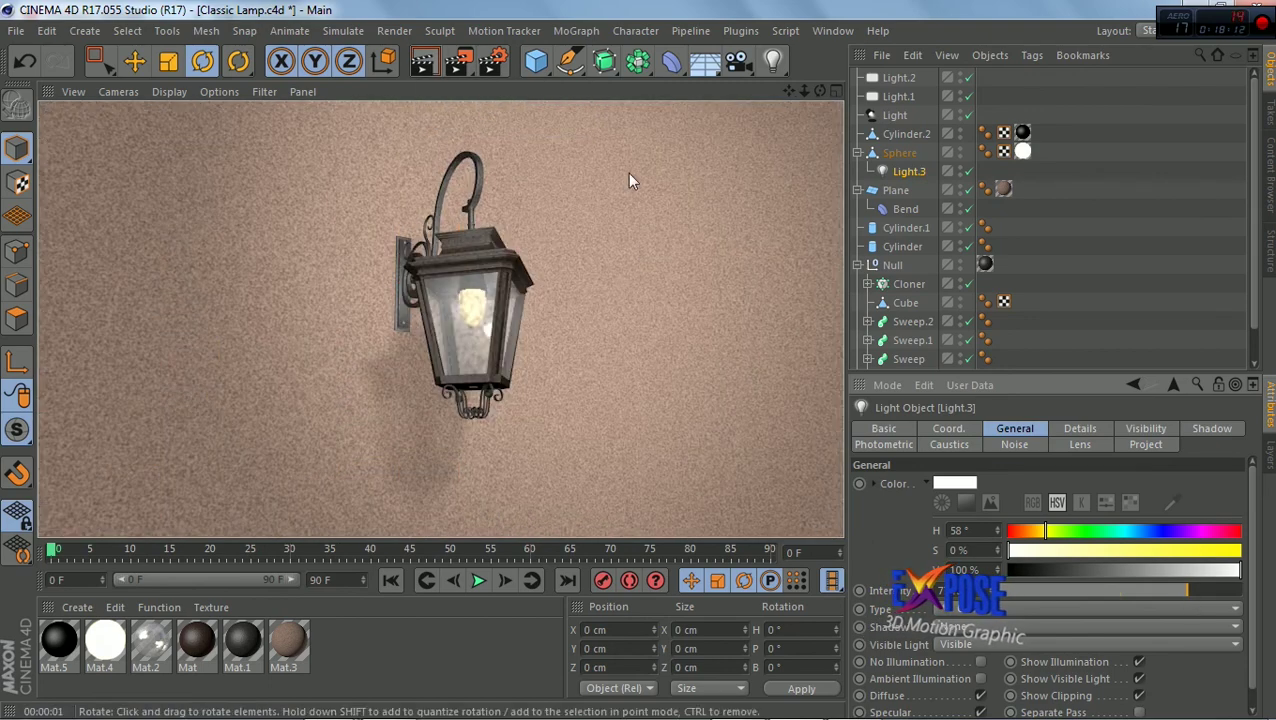
drag(1210, 597, 1228, 592)
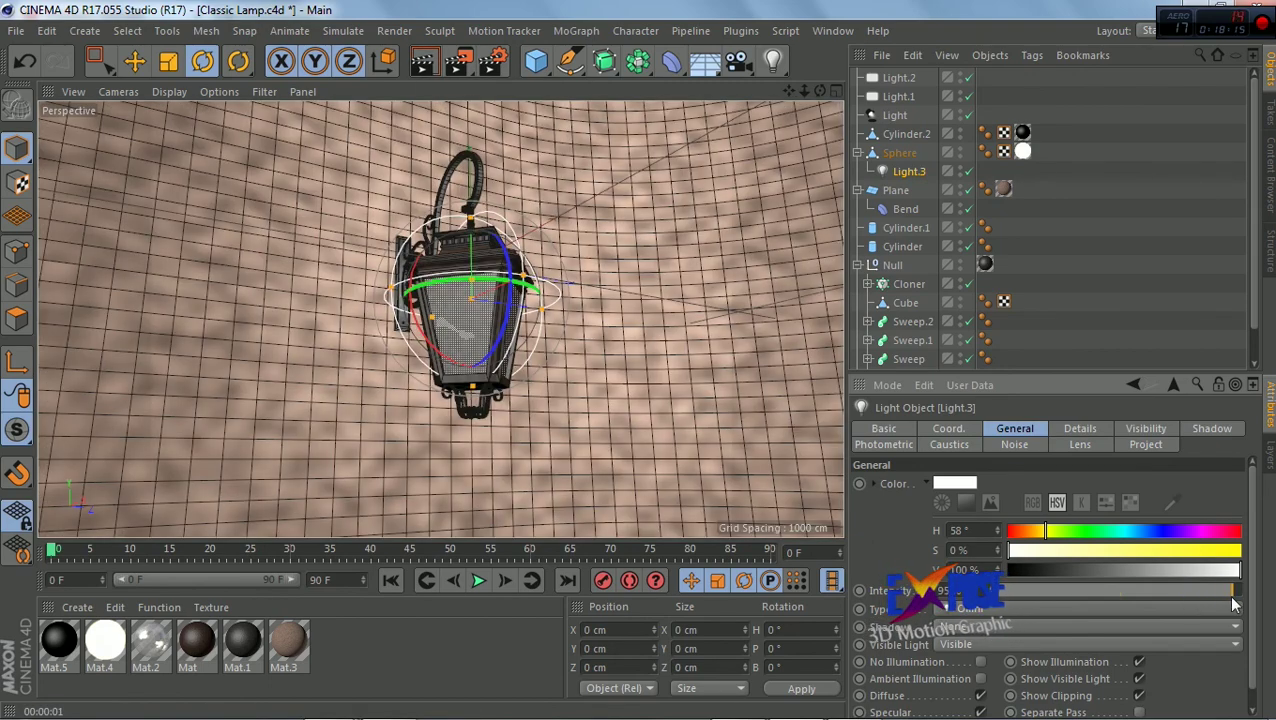
click(1076, 429)
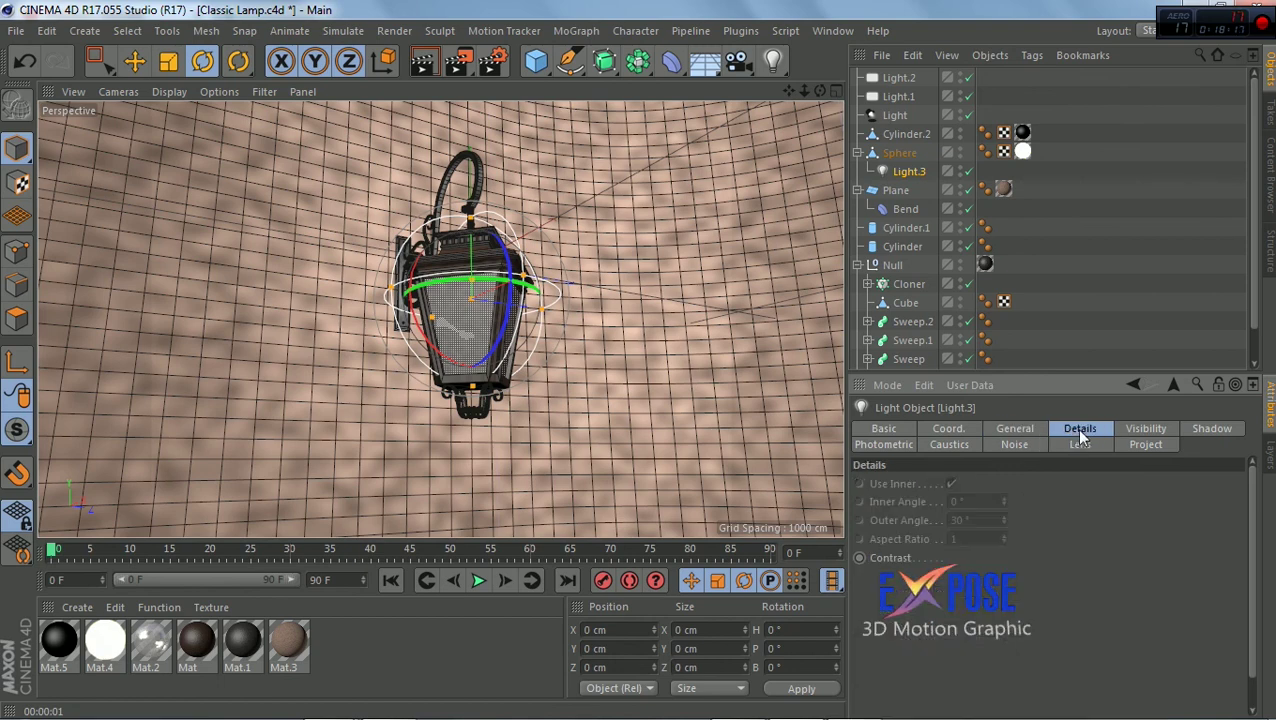
click(1140, 430)
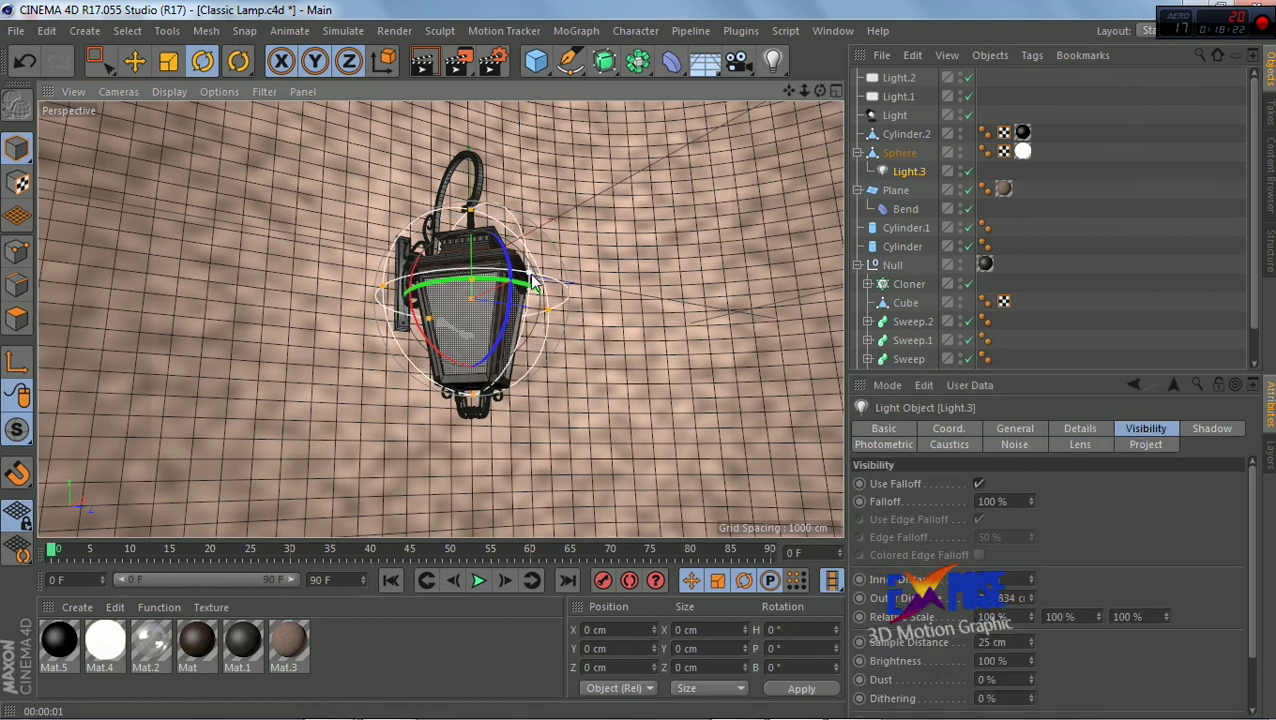
click(422, 63)
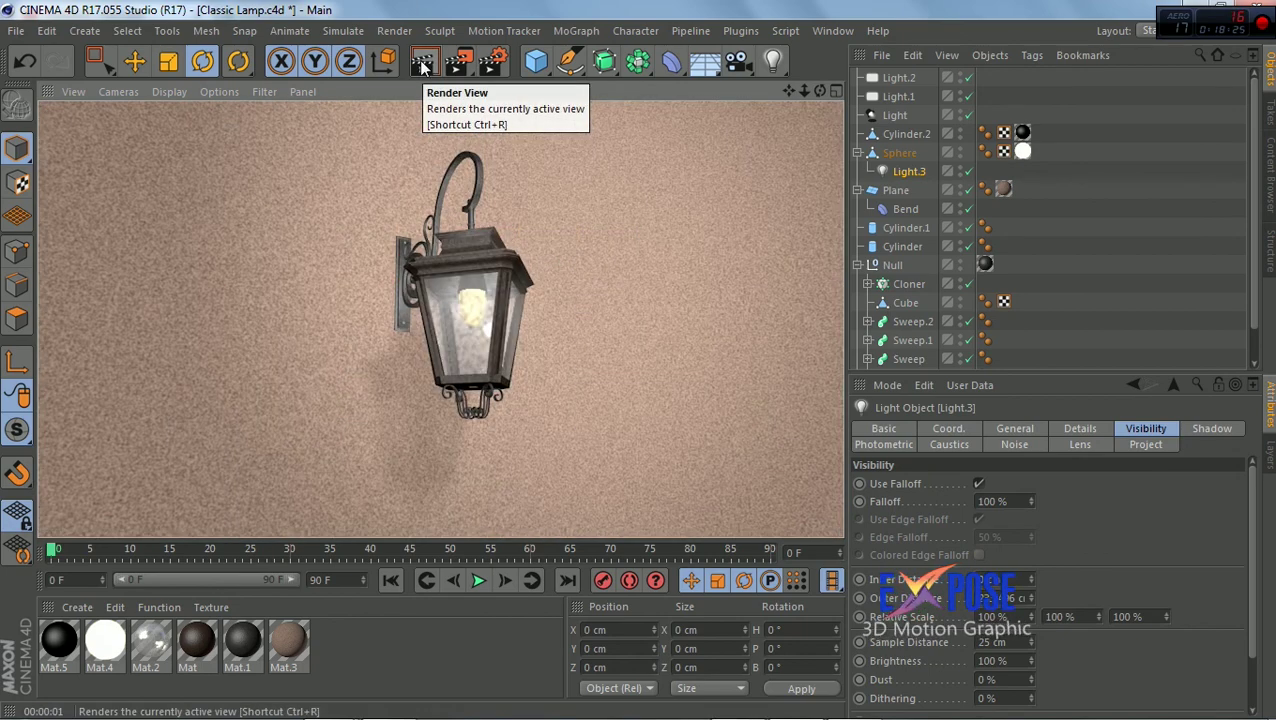
Reselect Light.3, enlarge its falloff sphere slightly, and render to check the bulb's glow
click(770, 174)
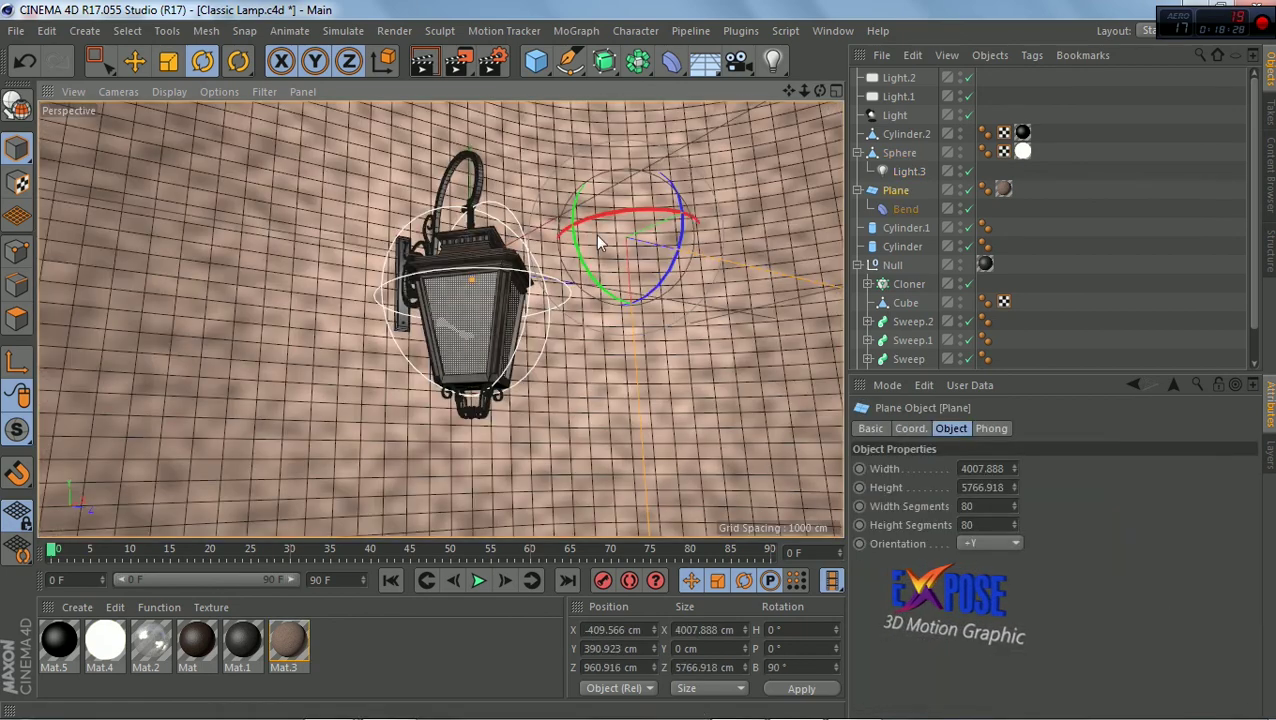
click(897, 116)
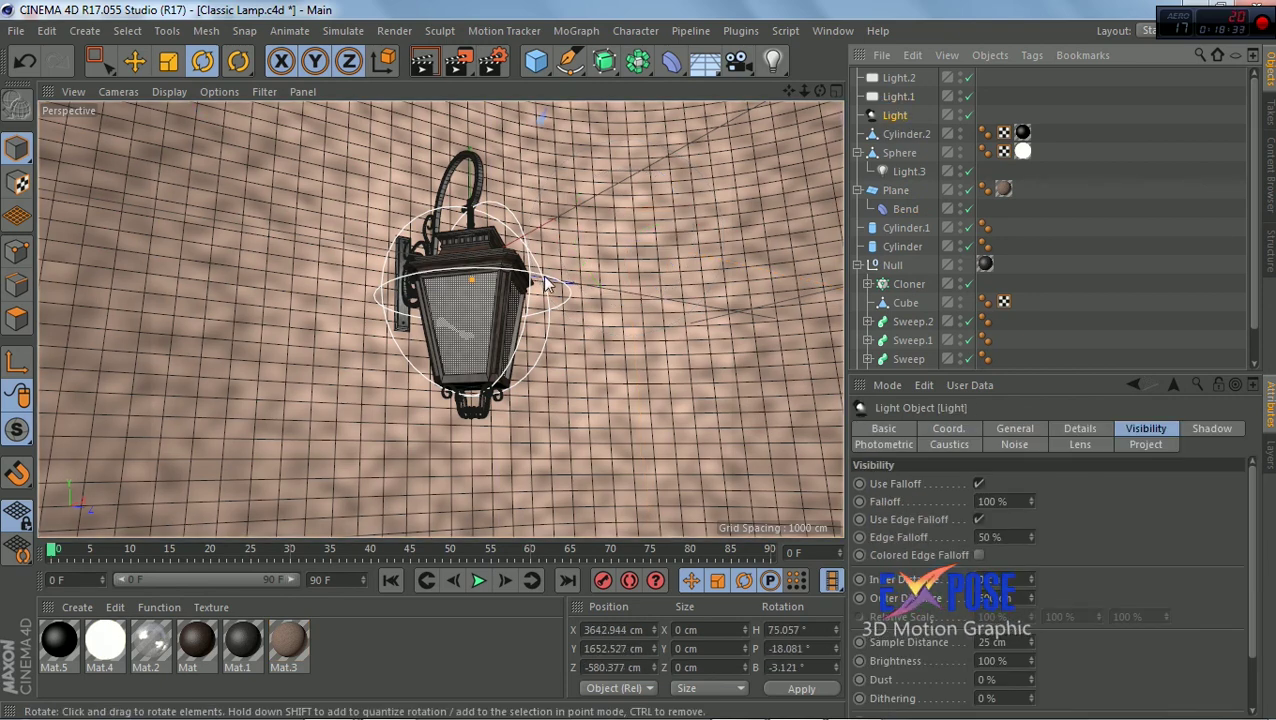
click(541, 283)
click(895, 115)
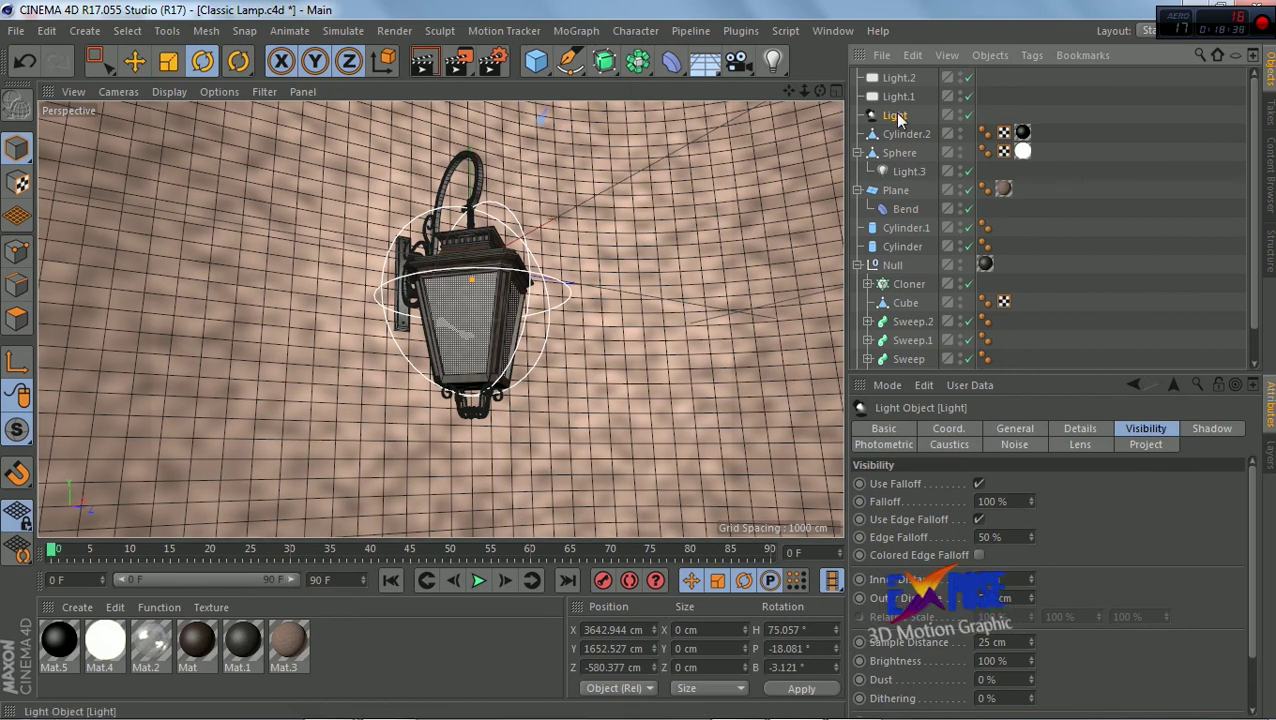
click(907, 171)
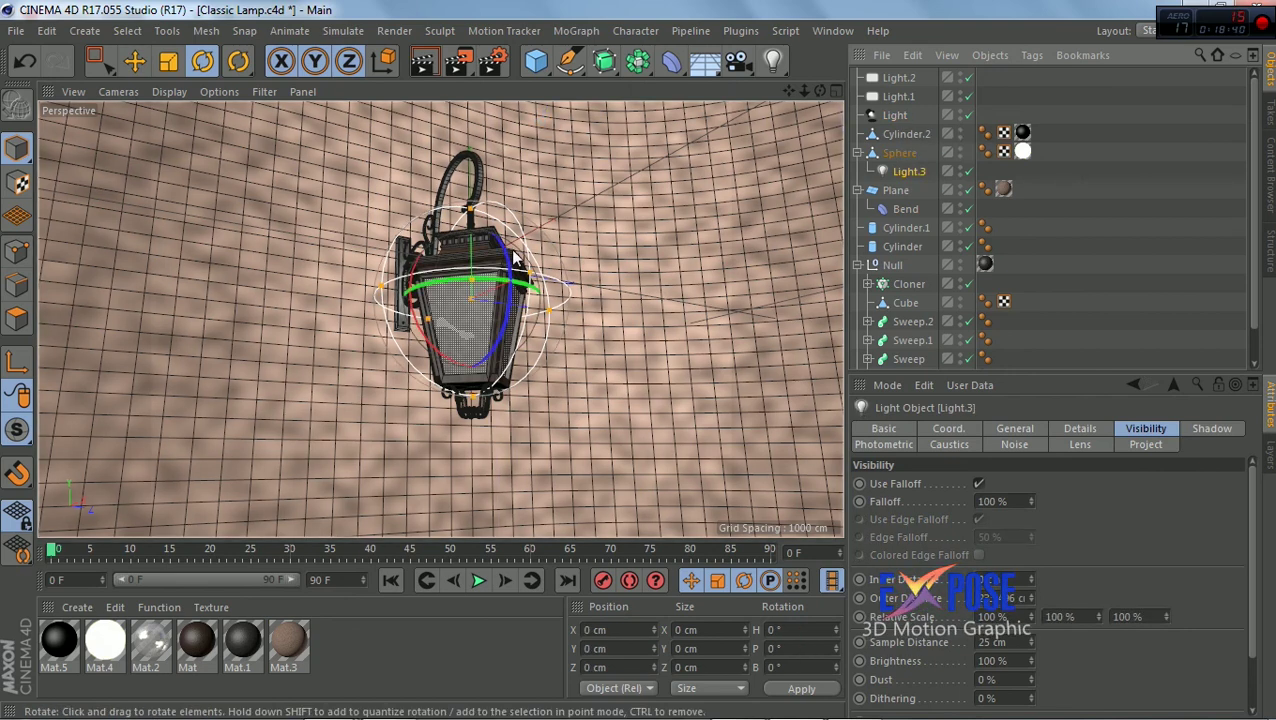
drag(531, 280, 556, 277)
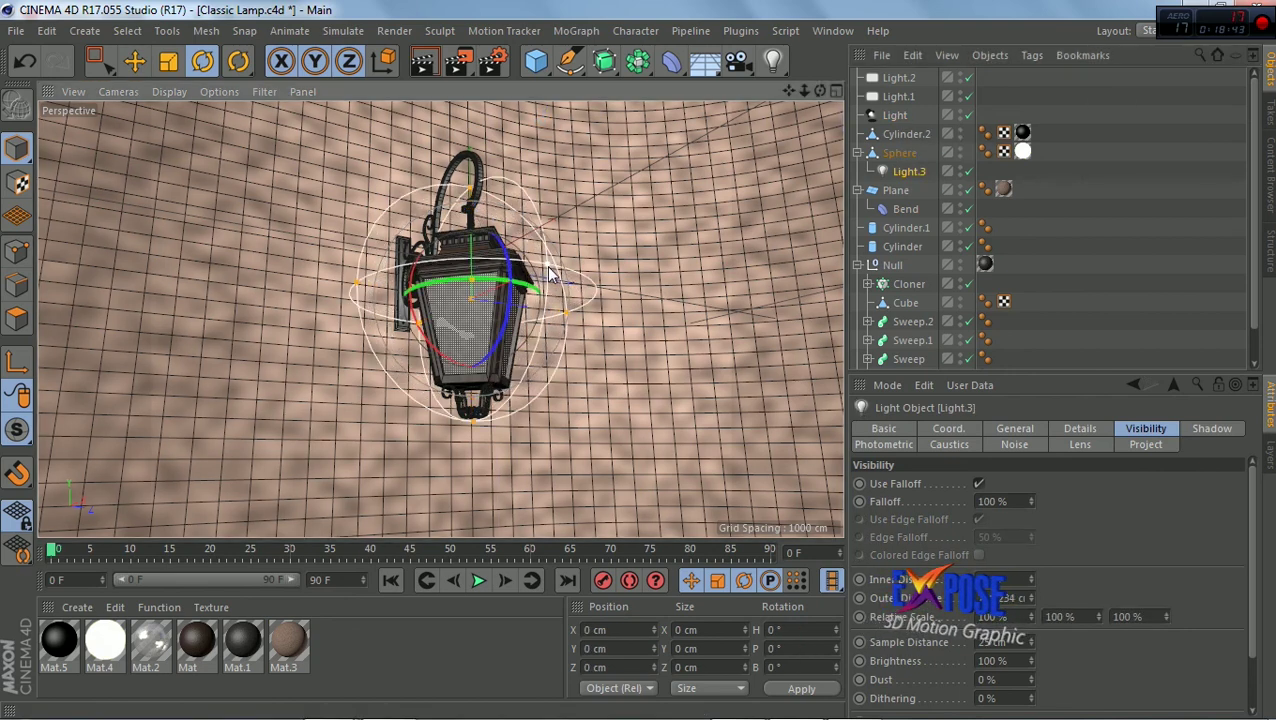
mouse_move(472, 193)
mouse_down()
mouse_move(518, 186)
mouse_move(490, 205)
mouse_up()
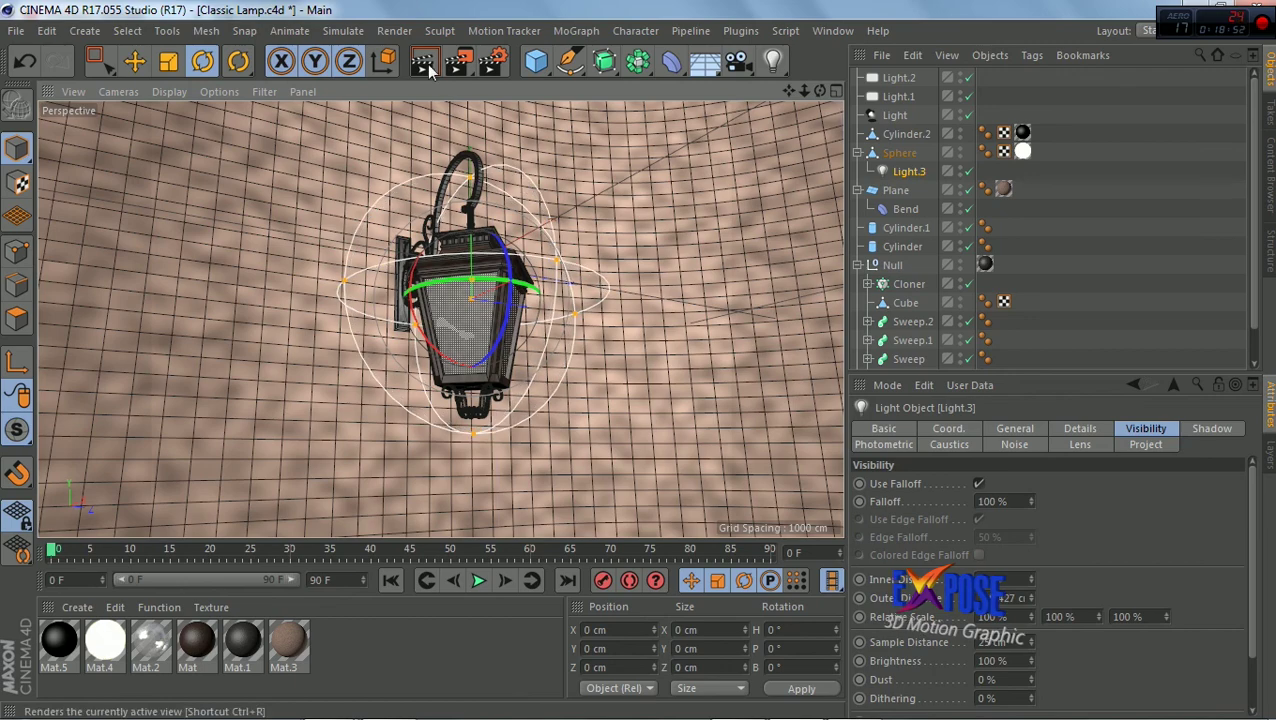
click(422, 64)
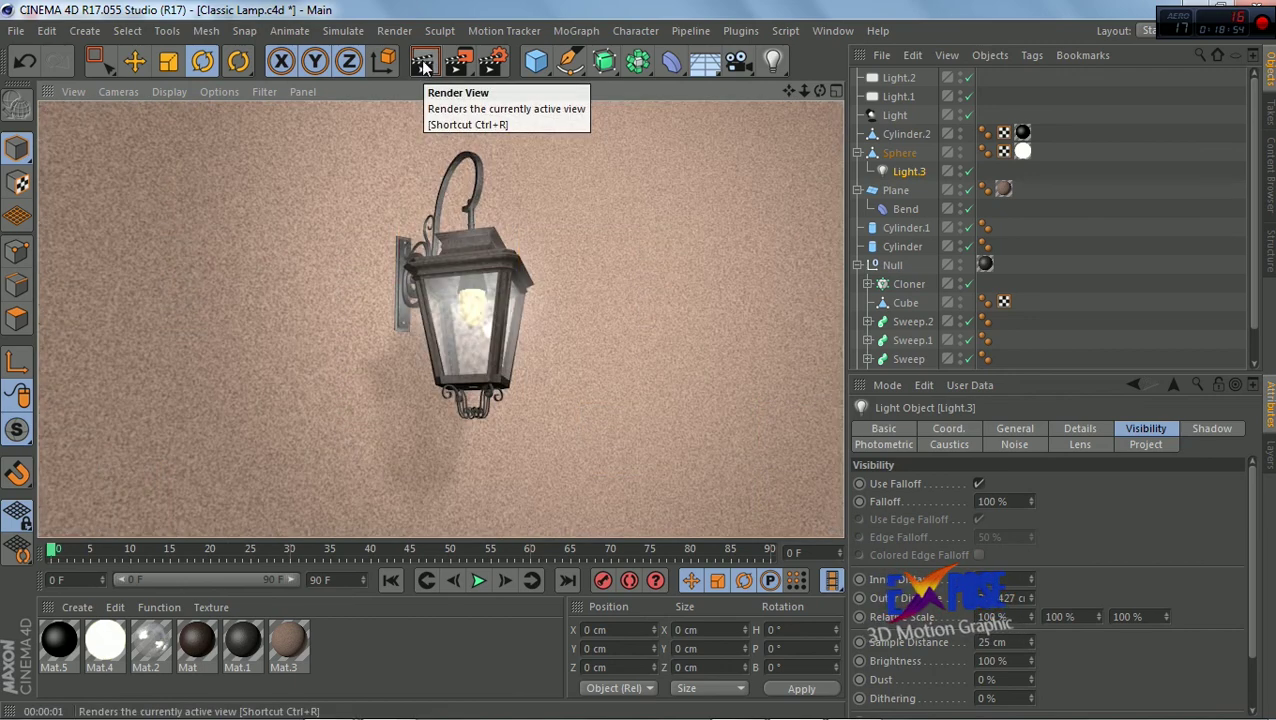
click(895, 116)
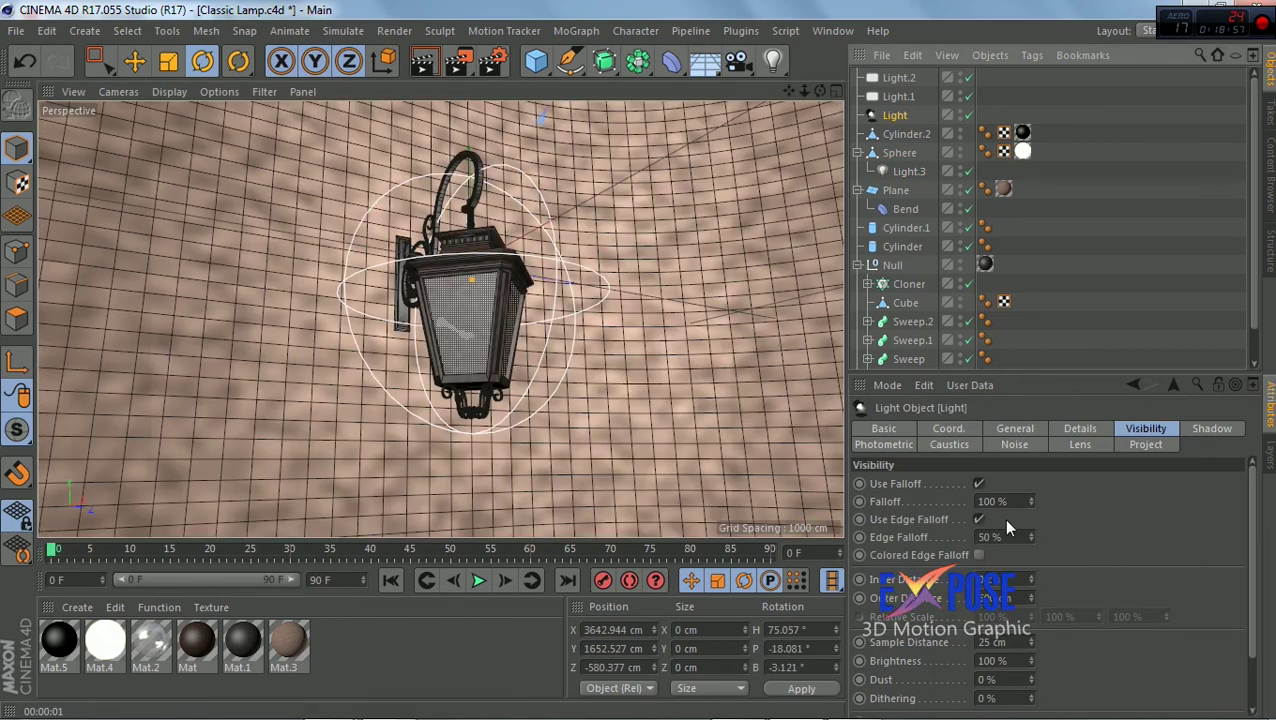
Switch the main Light's Shadow type to Area and render the lantern view
click(1210, 430)
click(1003, 430)
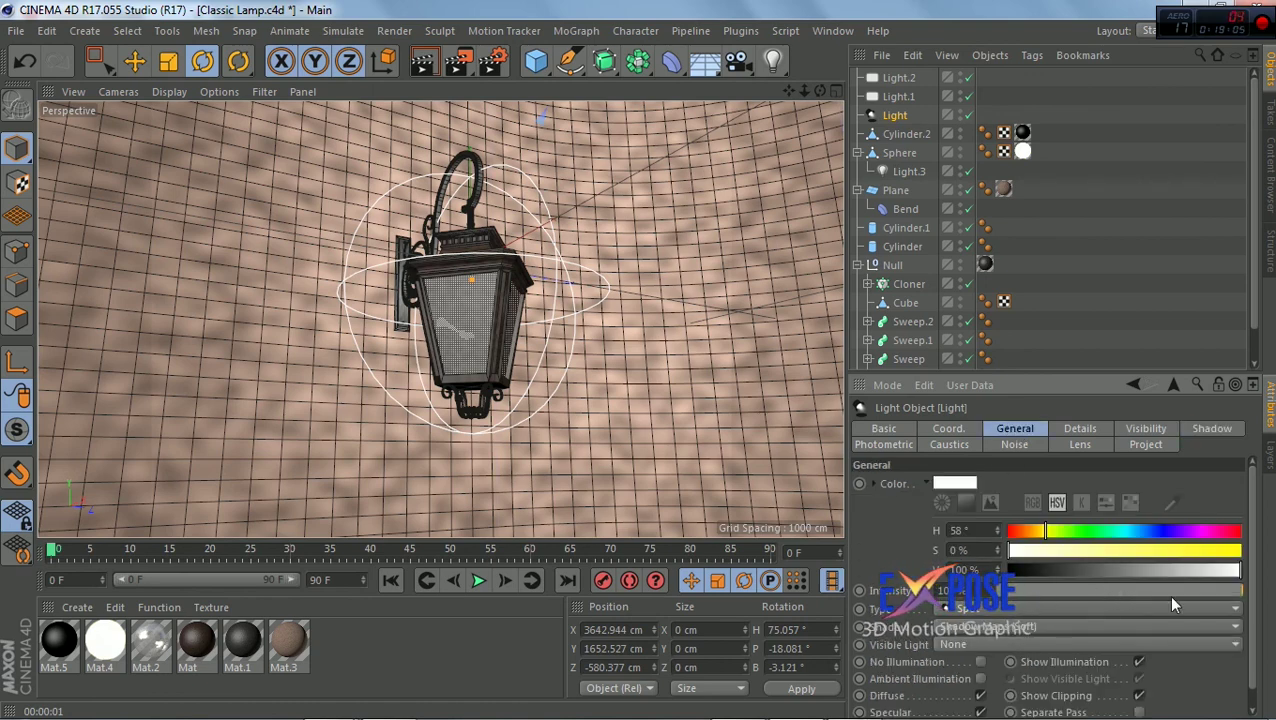
click(1135, 626)
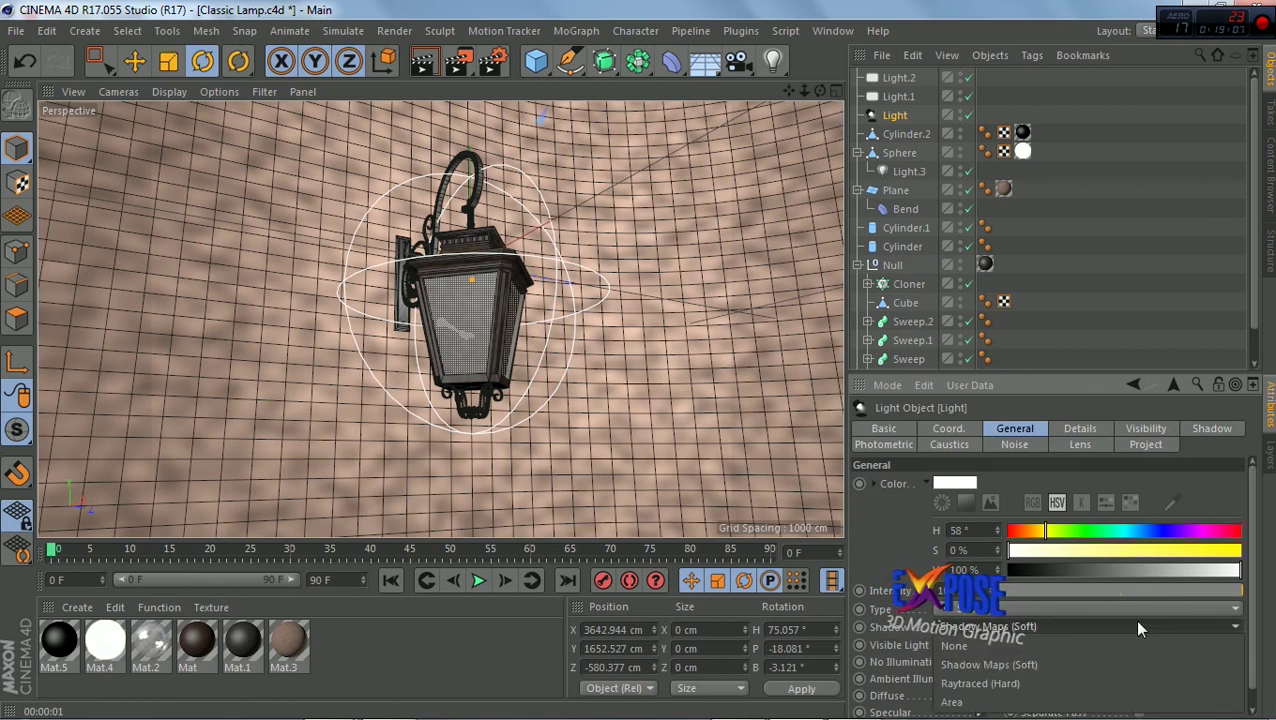
click(1133, 702)
click(422, 63)
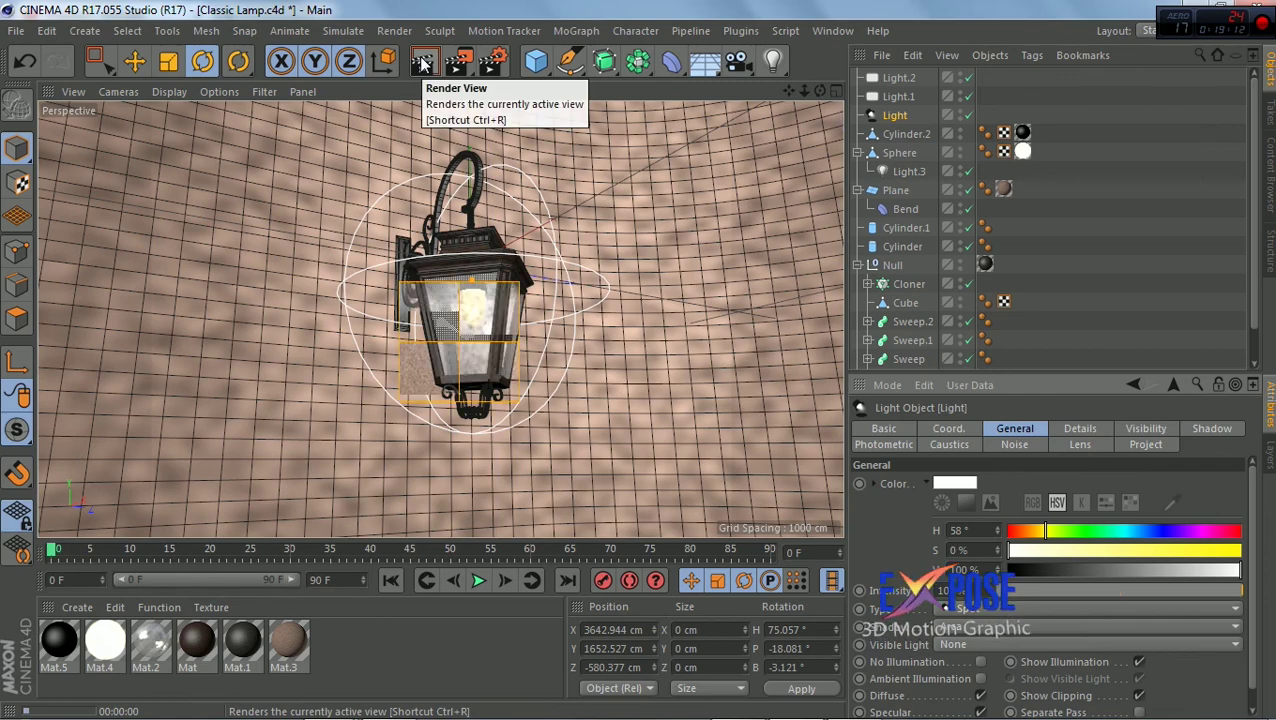